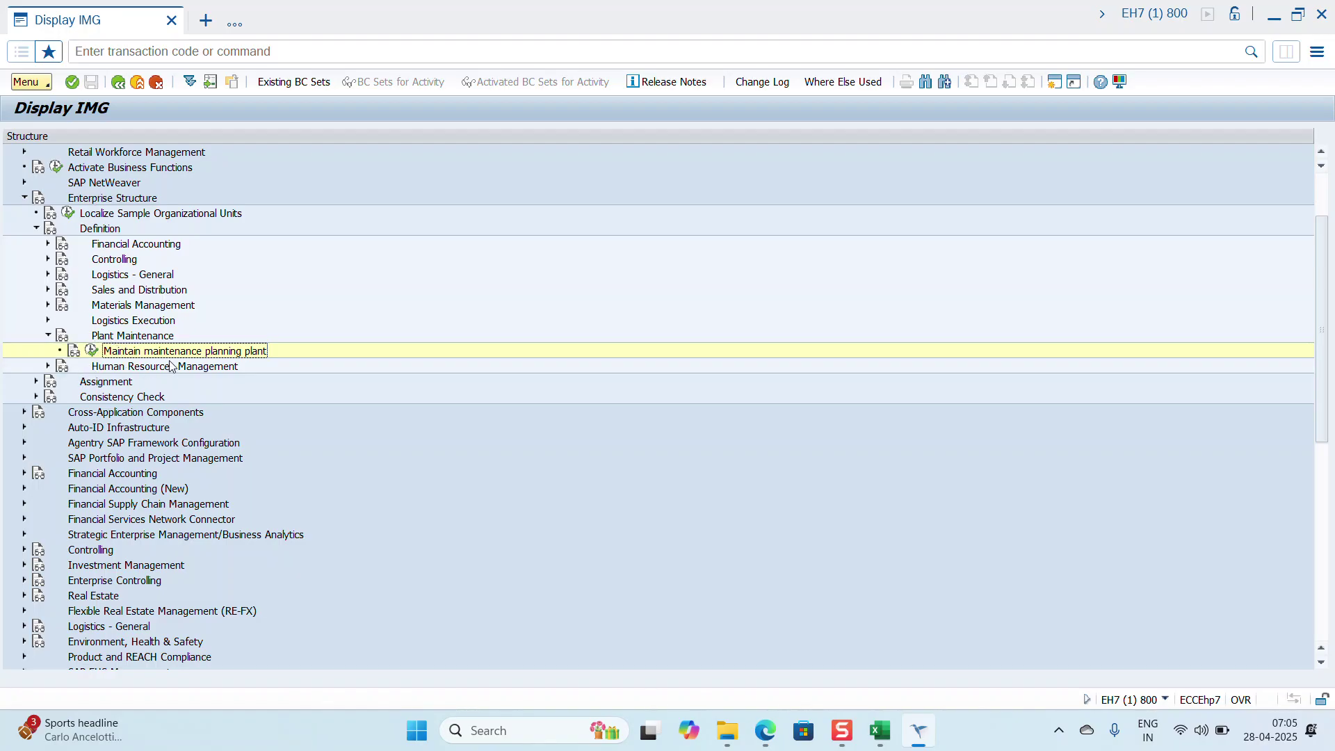
Step: Open the maintenance planning plant activity and view its empty new-entries table before returning to the overview
left_click(92, 352)
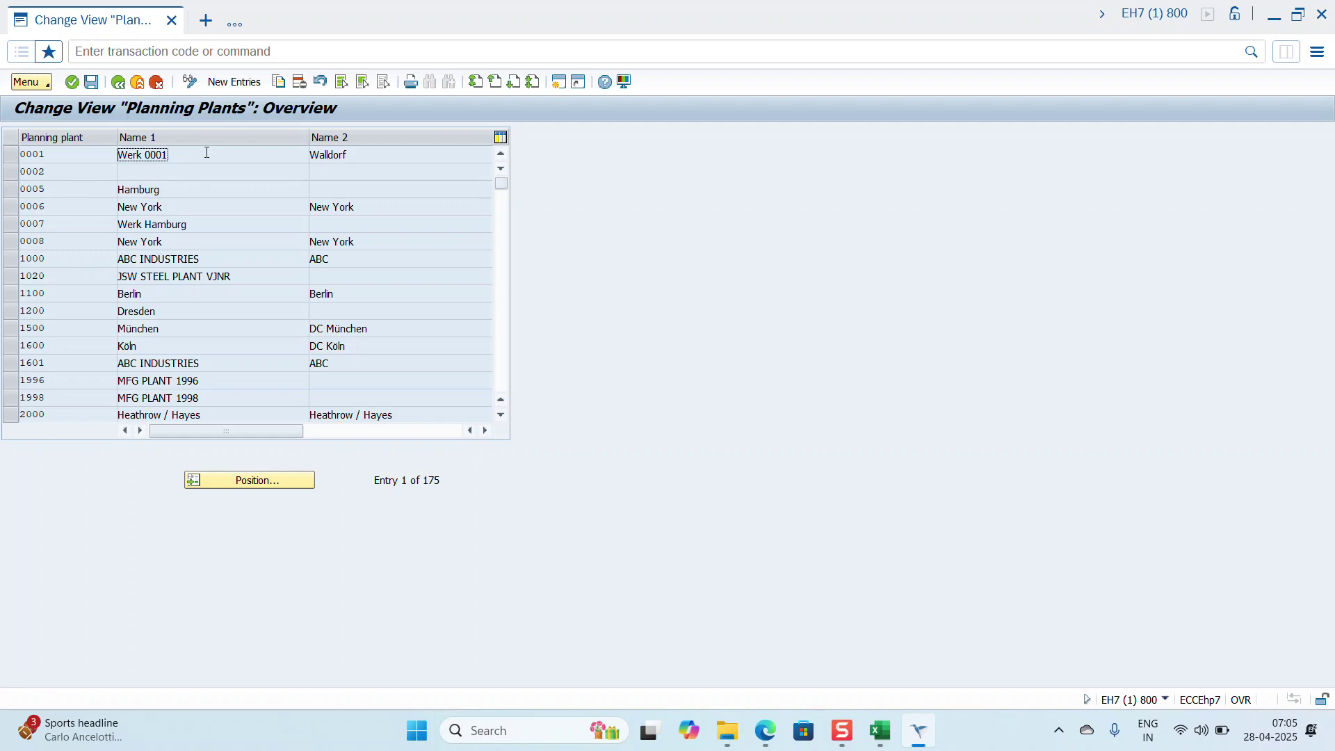
left_click(237, 85)
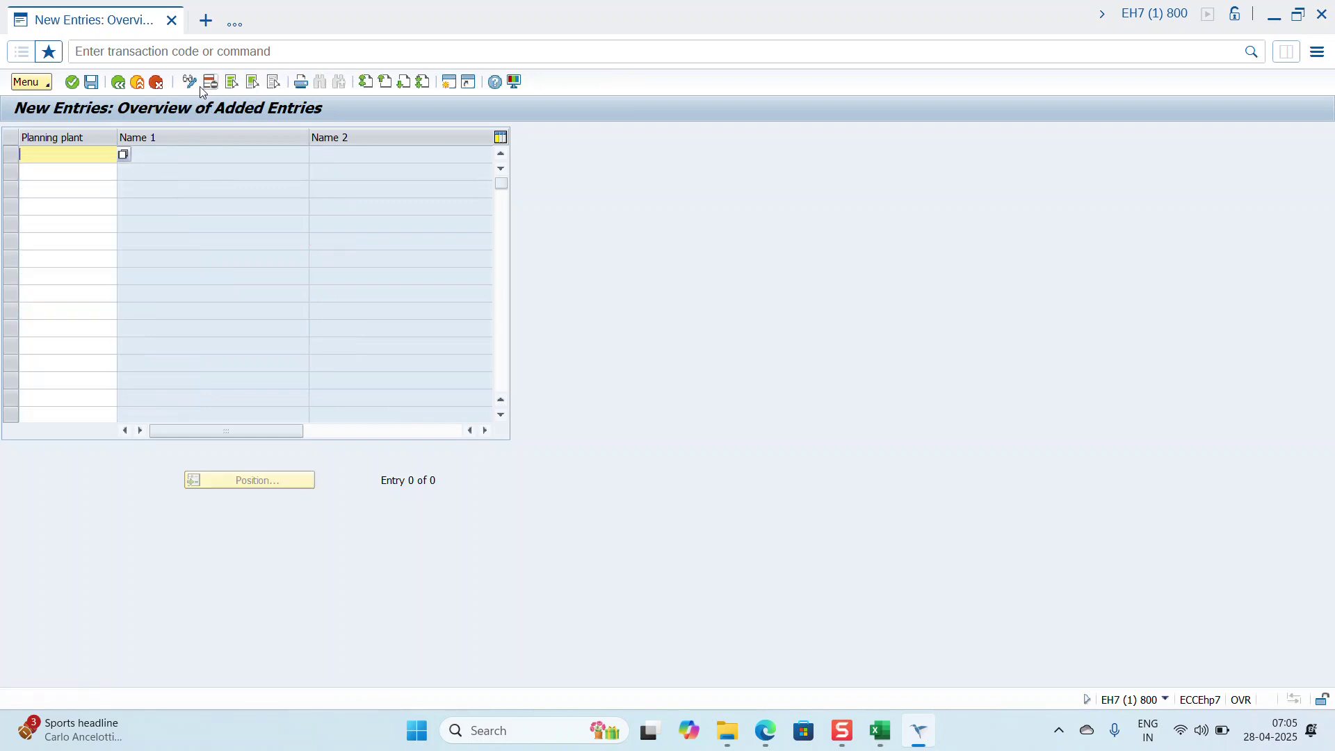
left_click(117, 86)
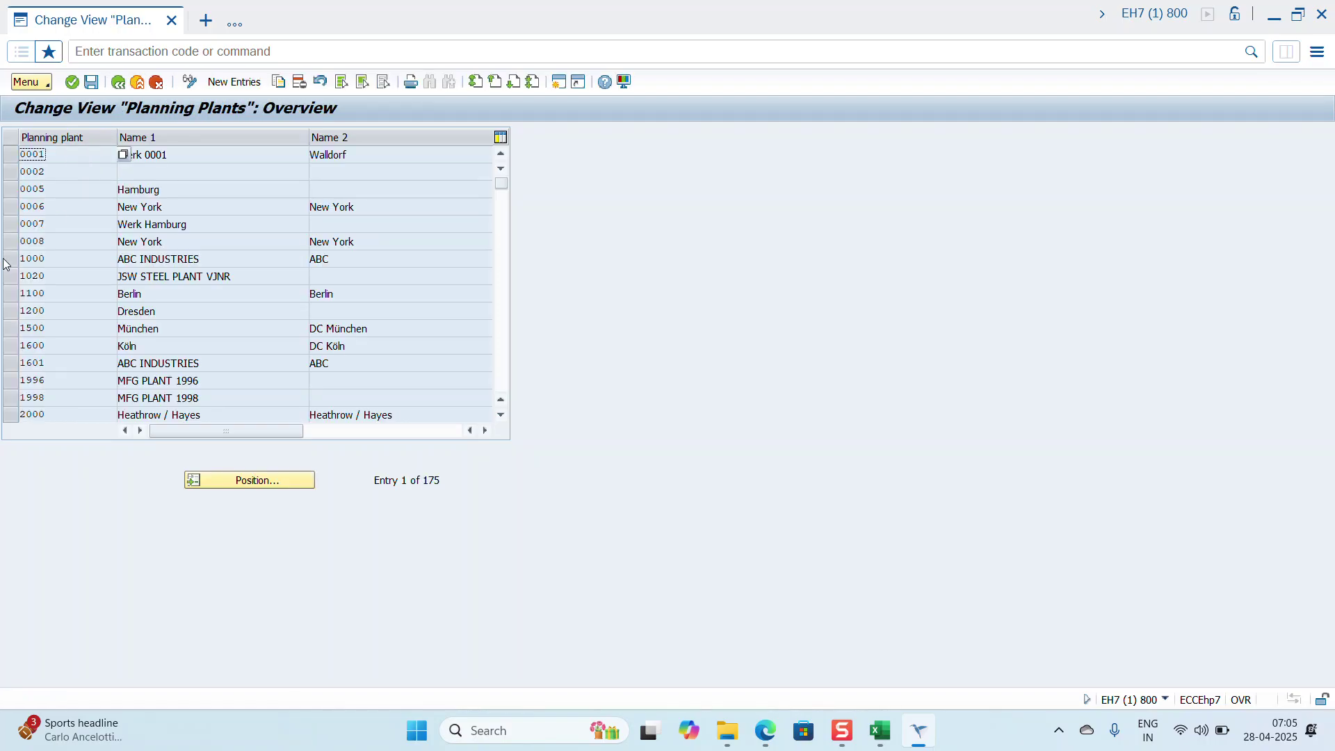
Step: Try to copy planning plant 1000 as XGR1, then discard the copy
left_click(9, 260)
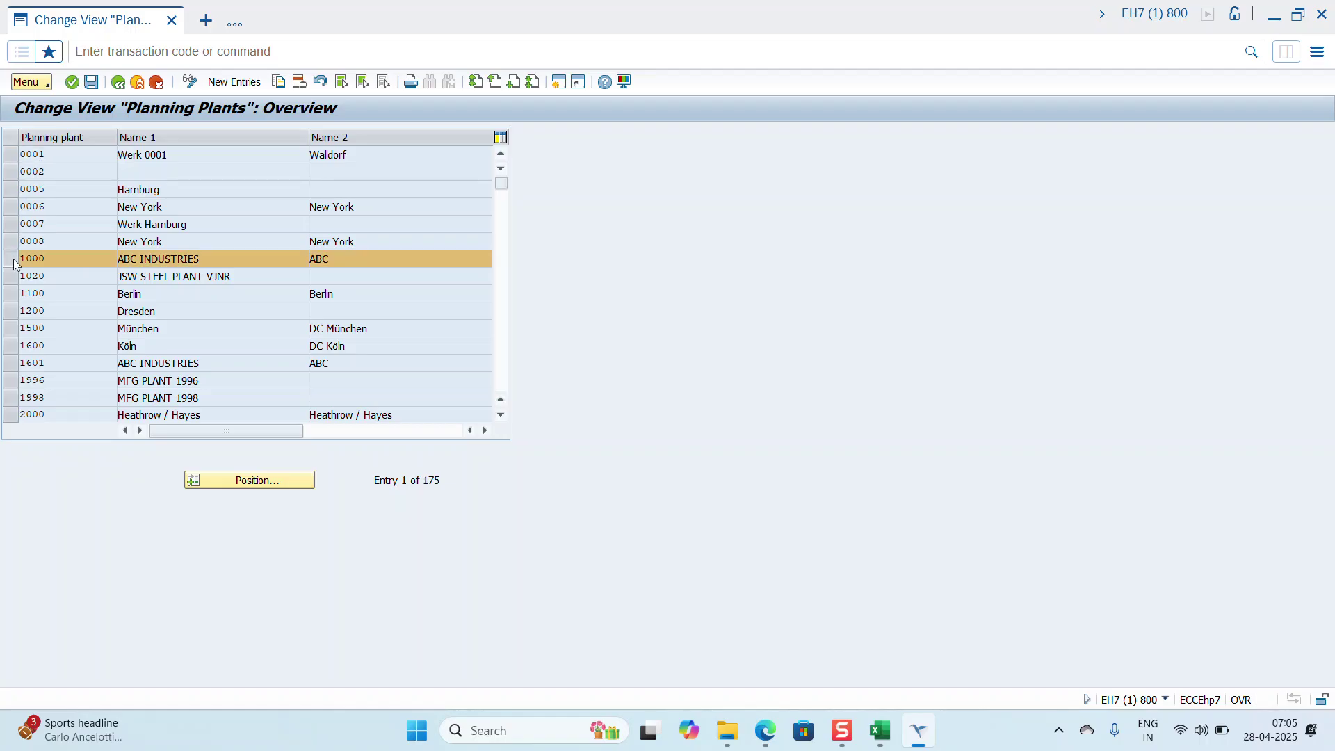
left_click(278, 82)
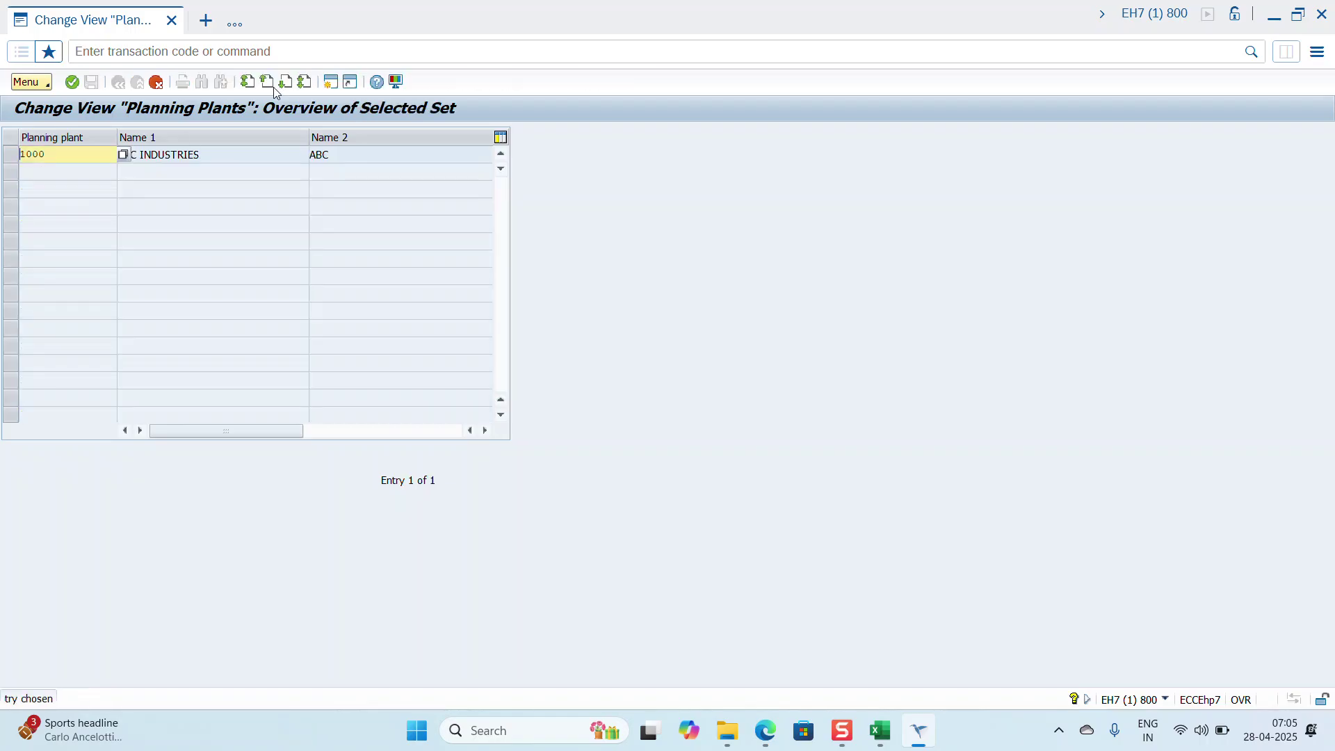
left_click_drag(65, 154, 7, 163)
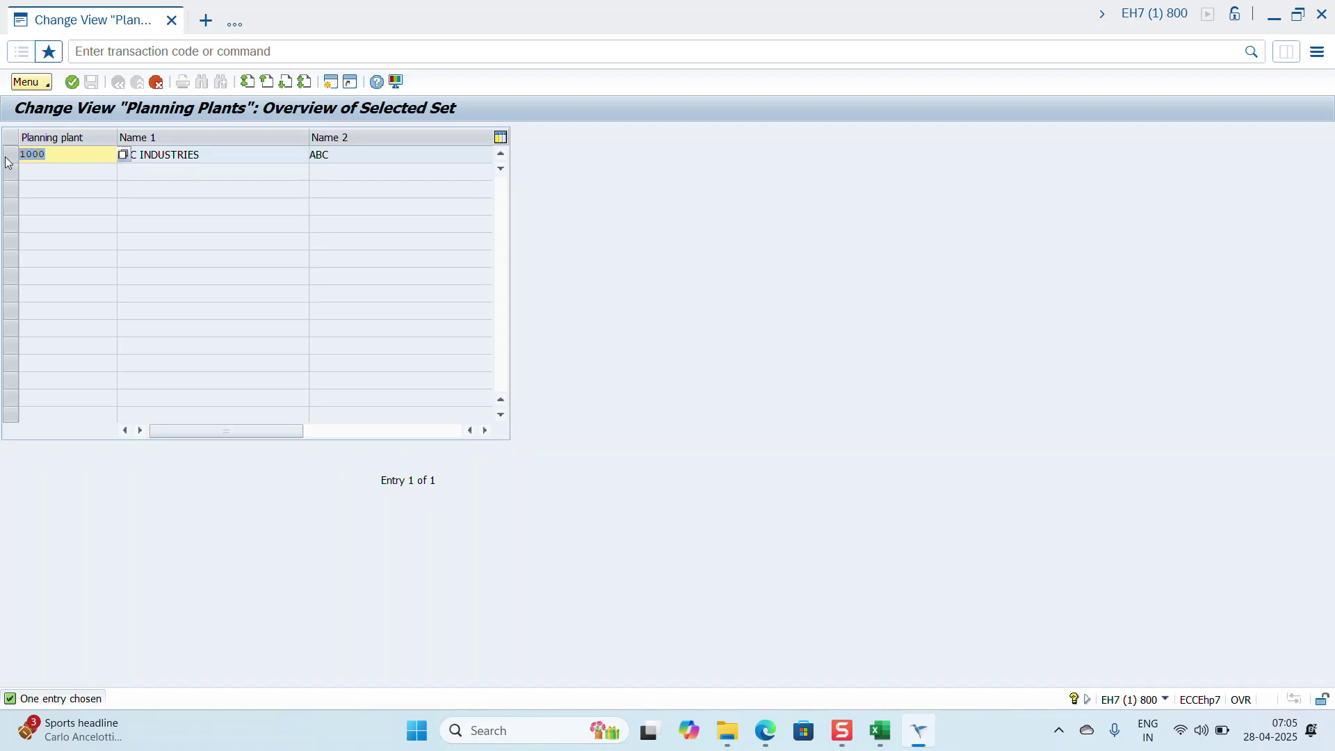
type("xGR1")
key("Return")
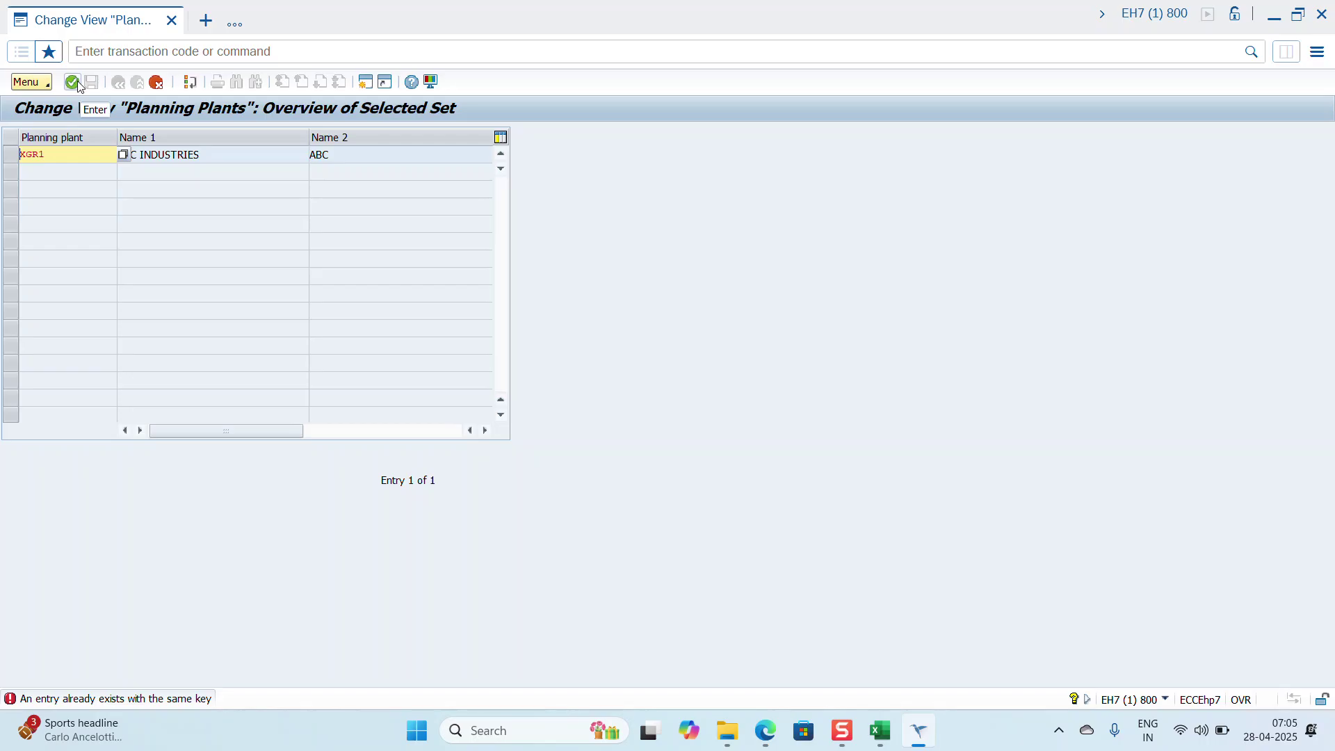
left_click(80, 87)
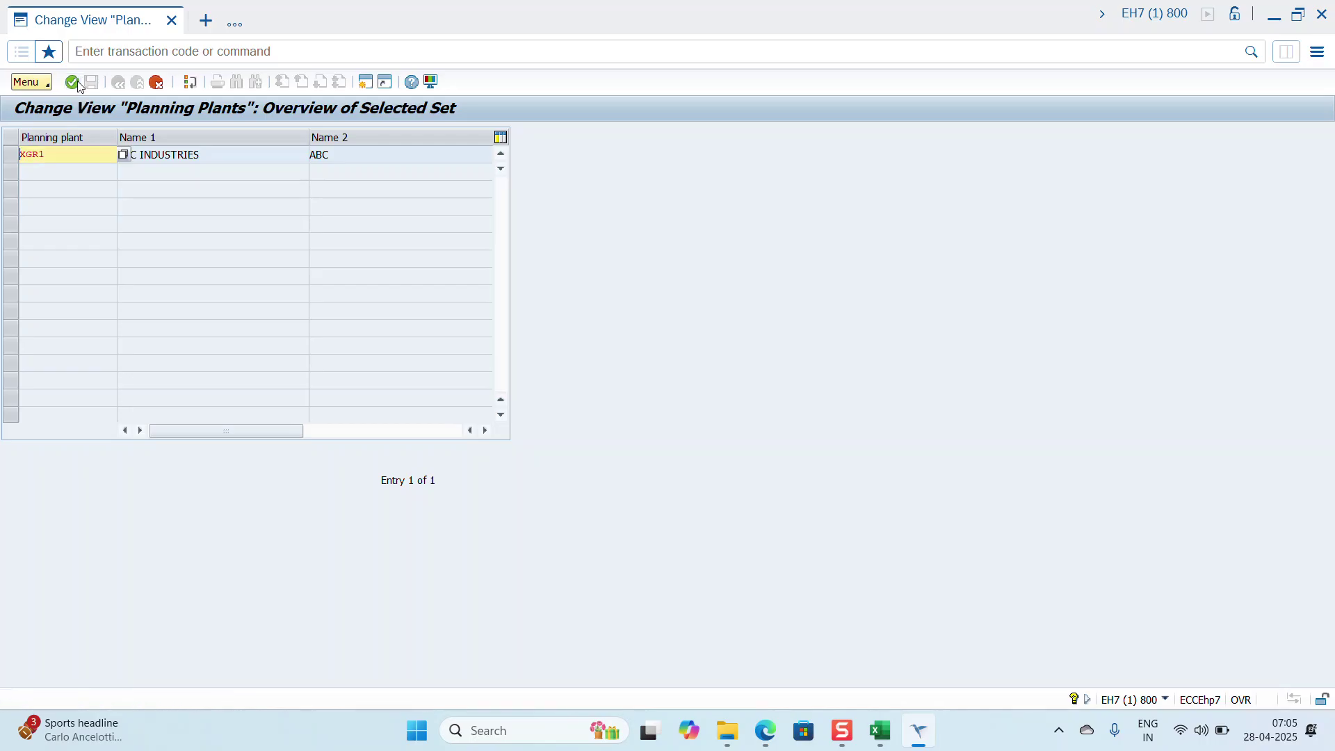
left_click(157, 84)
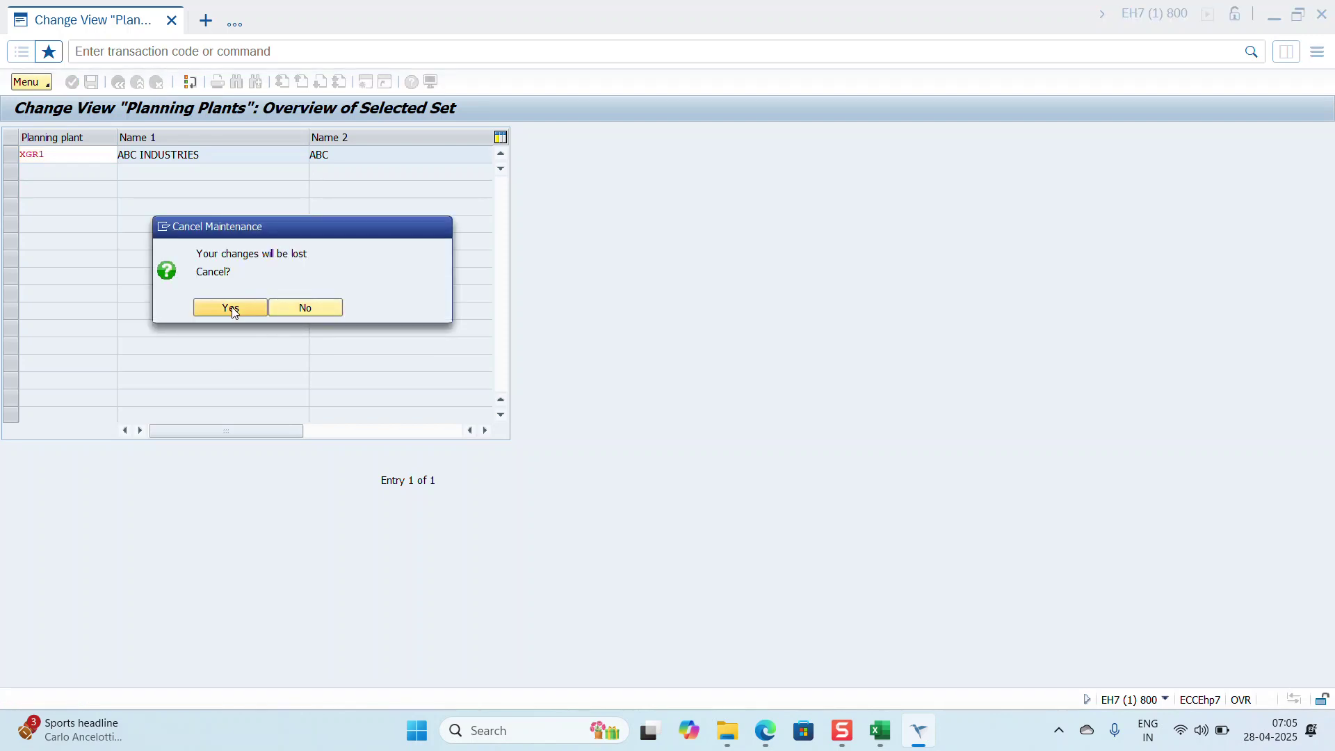
left_click(230, 308)
Step: Find planning plant XGR1 in the overview, select its row for review, and return to the IMG structure
scroll(94, 280, "down", 3)
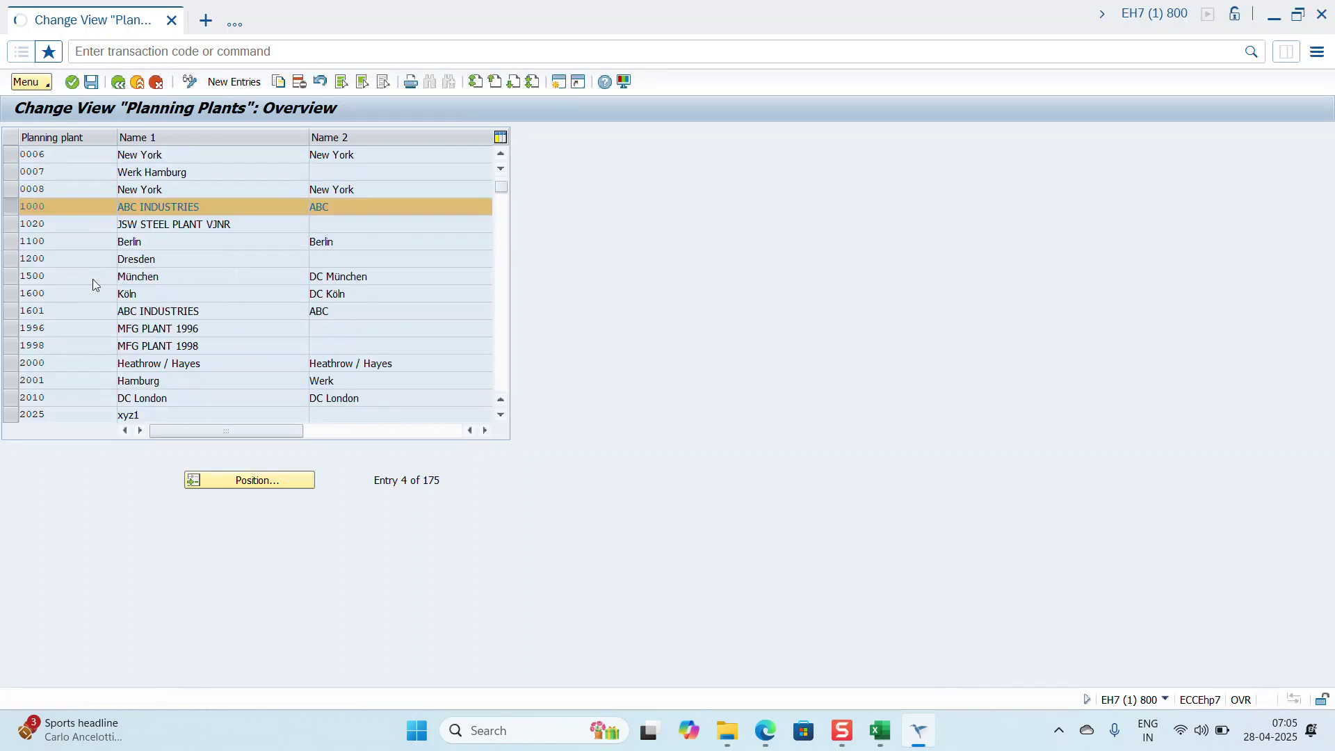
left_click(239, 480)
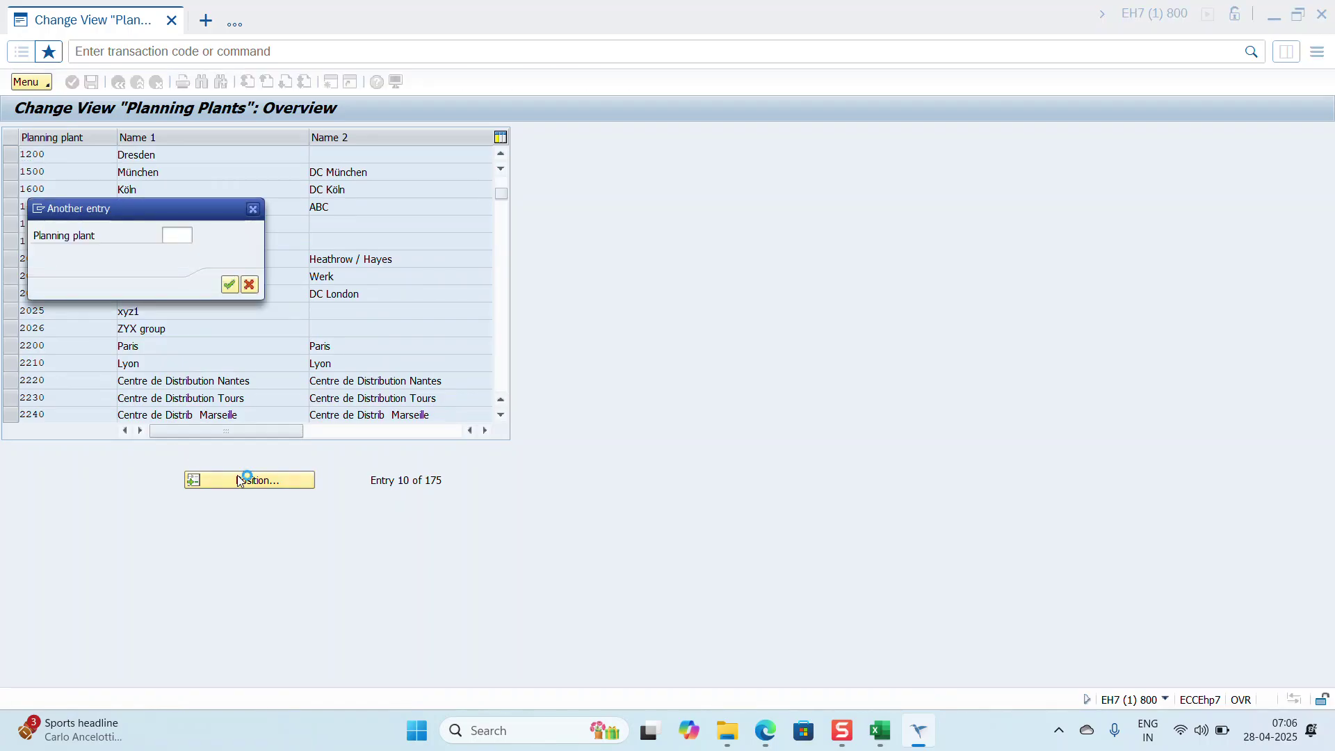
left_click(253, 208)
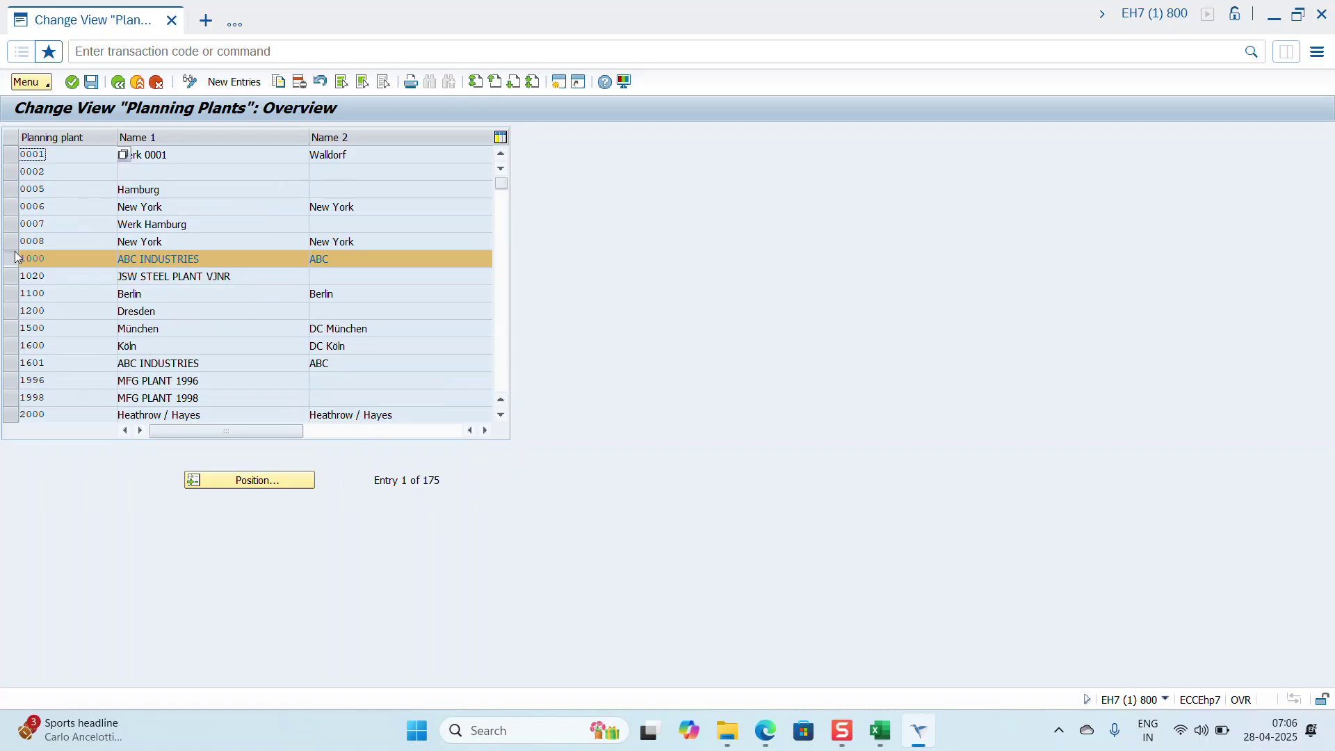
left_click(247, 480)
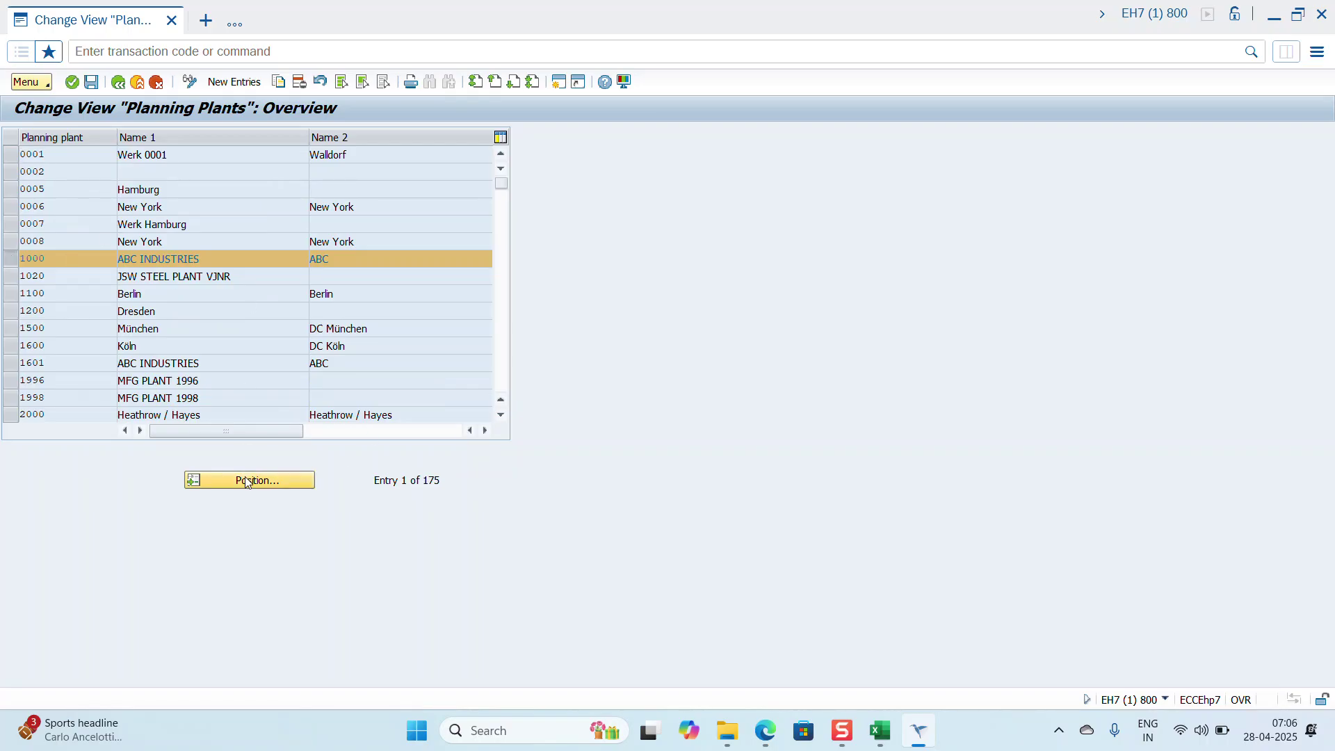
left_click(170, 235)
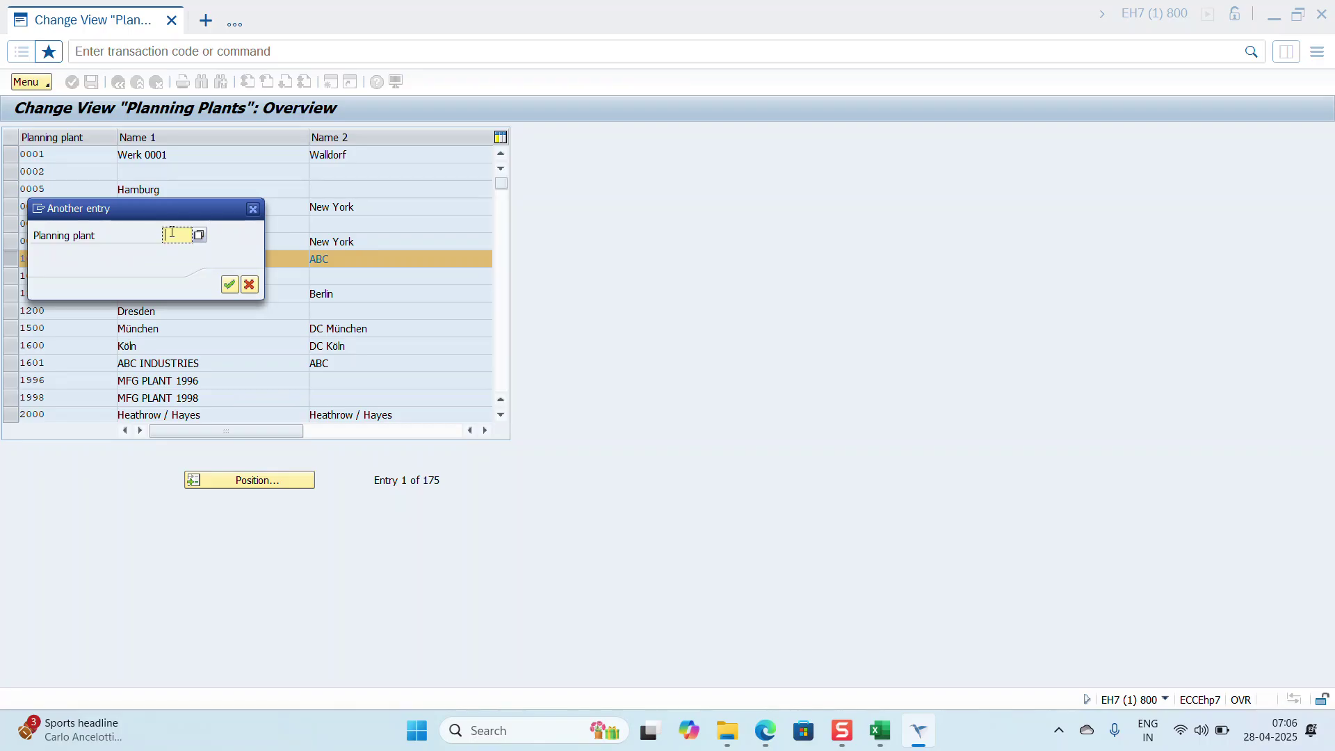
type("XSR1")
key("Return")
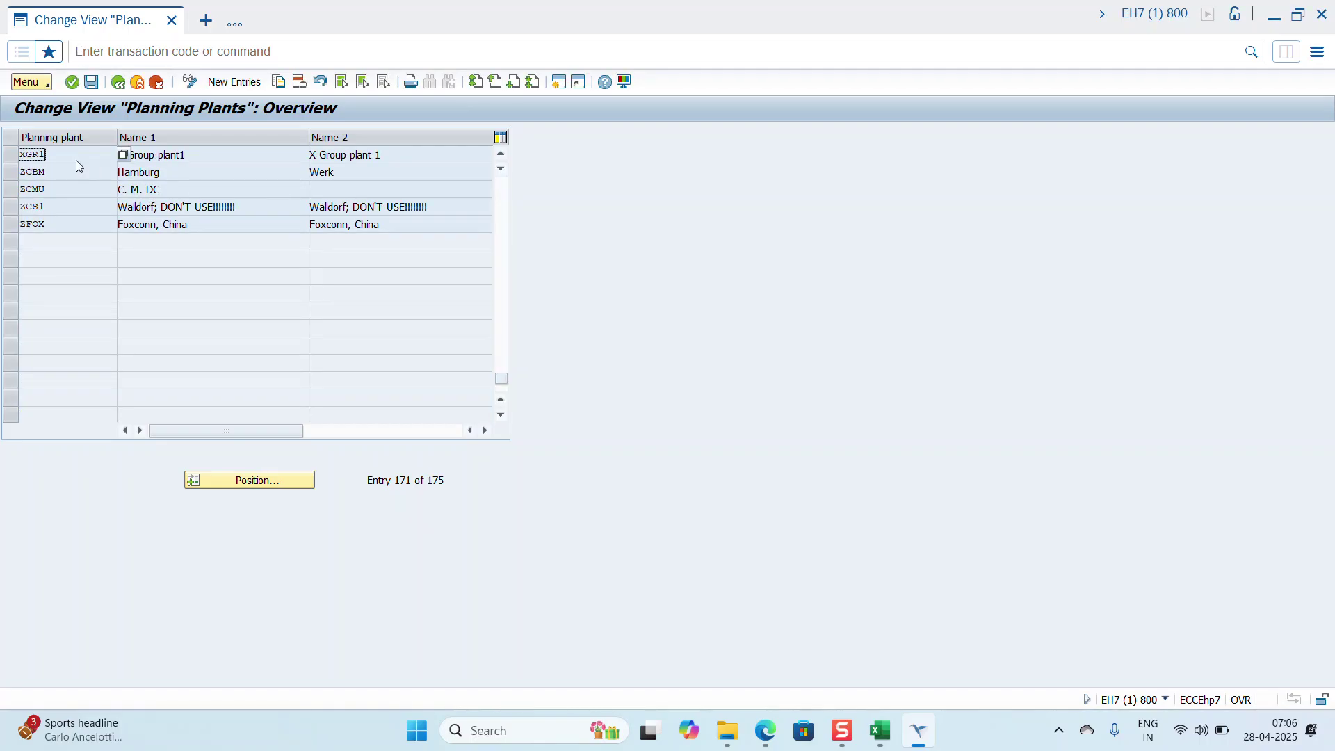
left_click(11, 155)
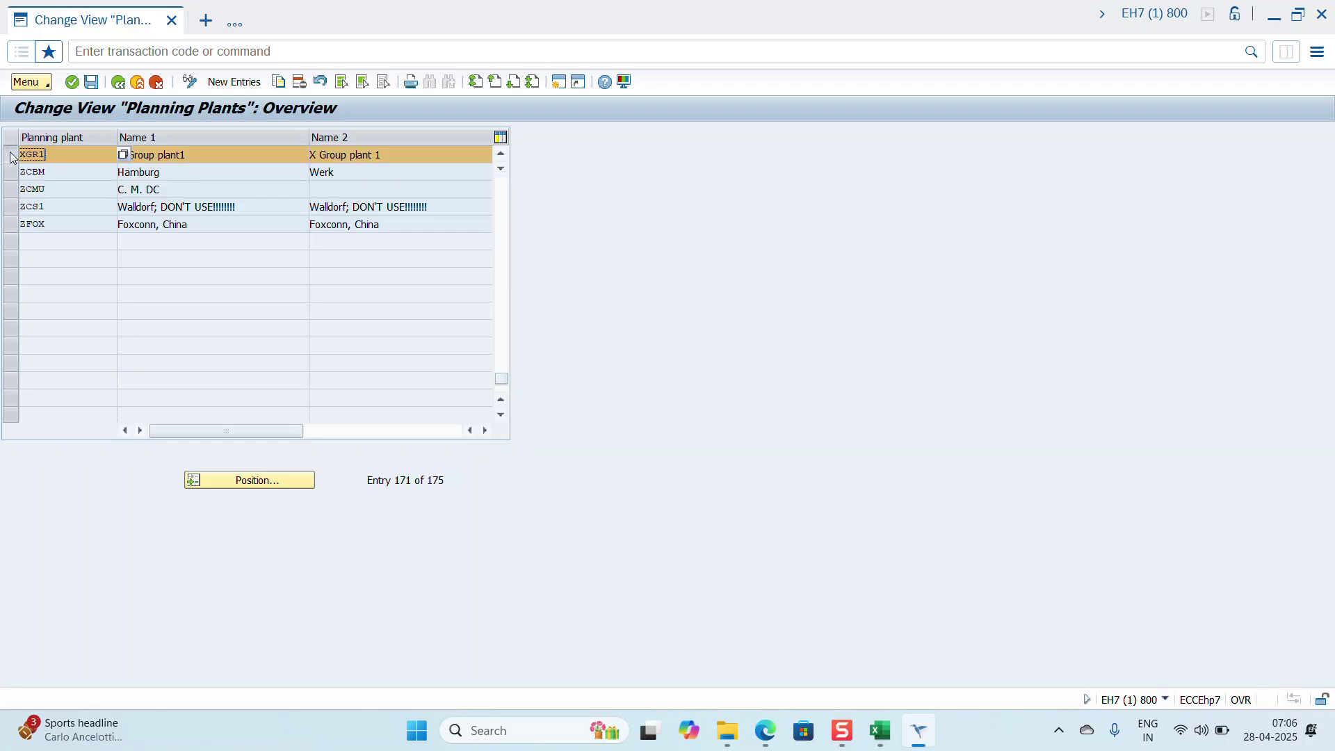
left_click(213, 156)
left_click(119, 83)
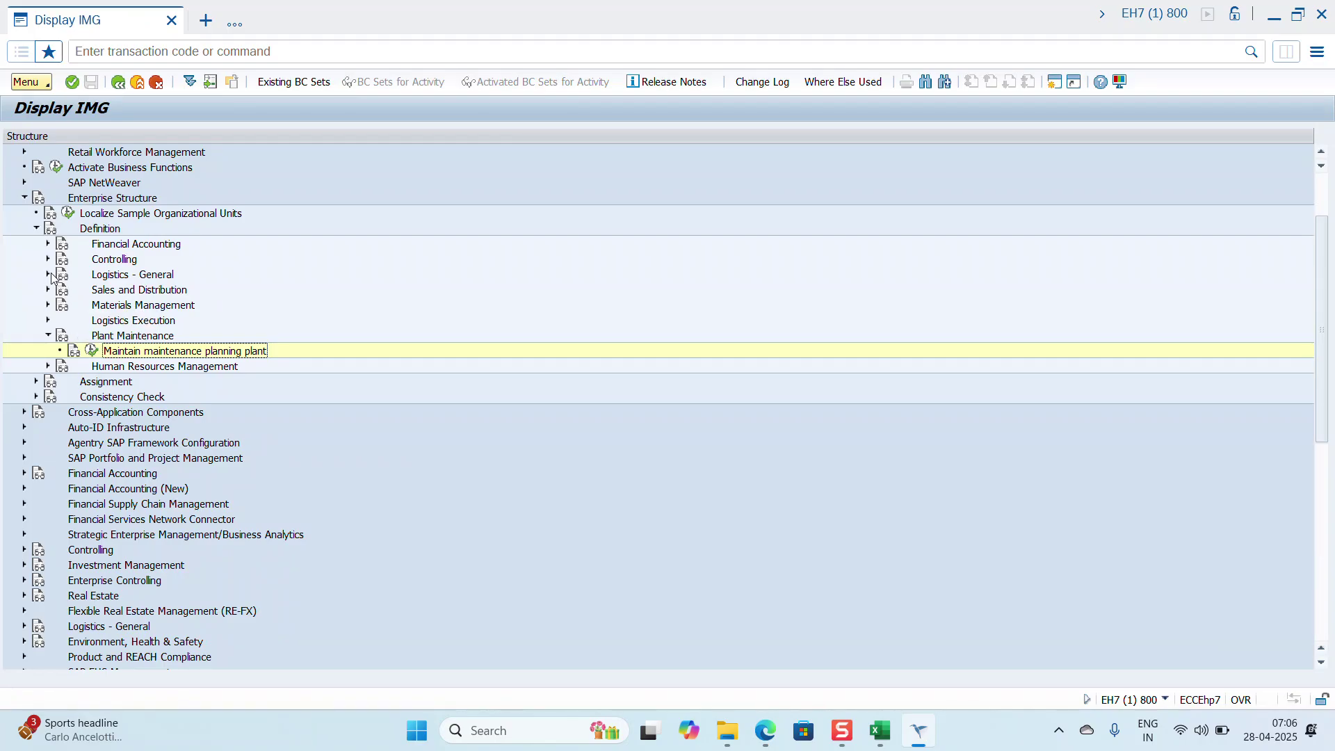
Step: Under Logistics - General, view the Copy, delete, check plant activity and return to the activity choice
left_click(49, 275)
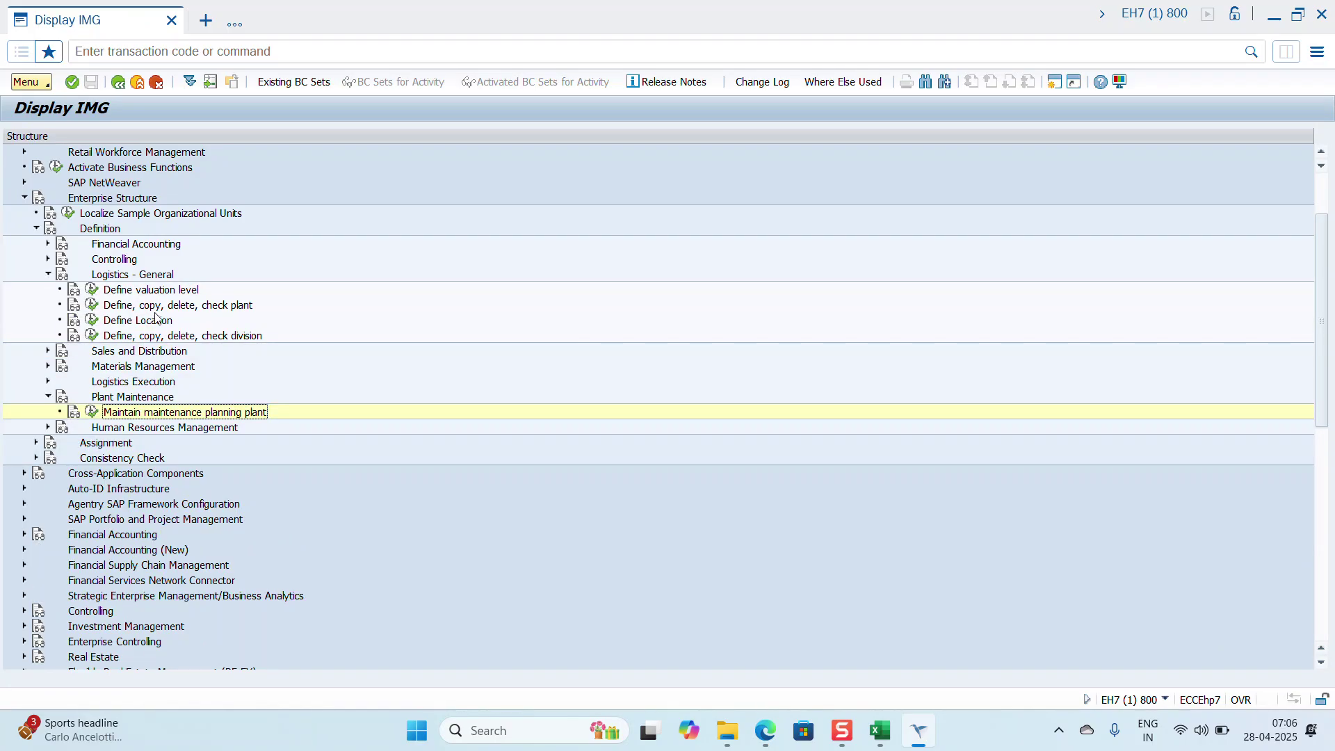
left_click(184, 310)
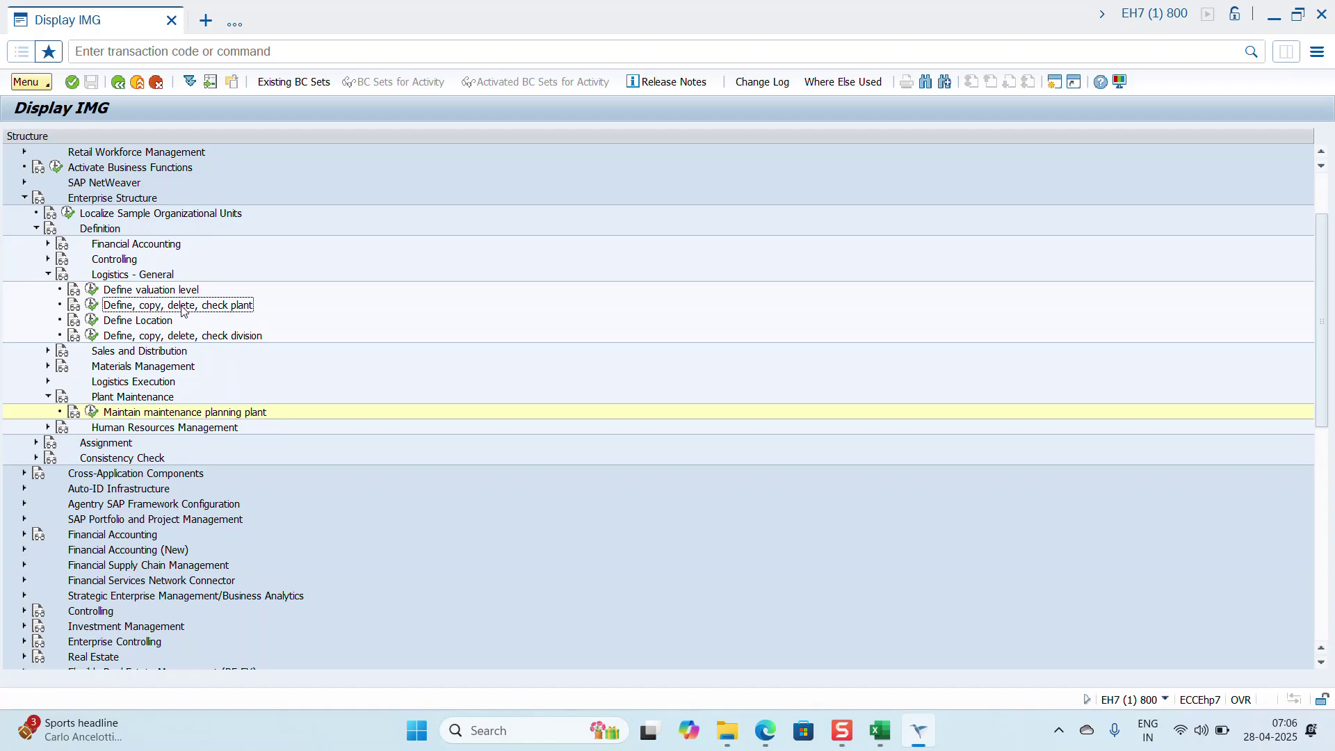
left_click(96, 307)
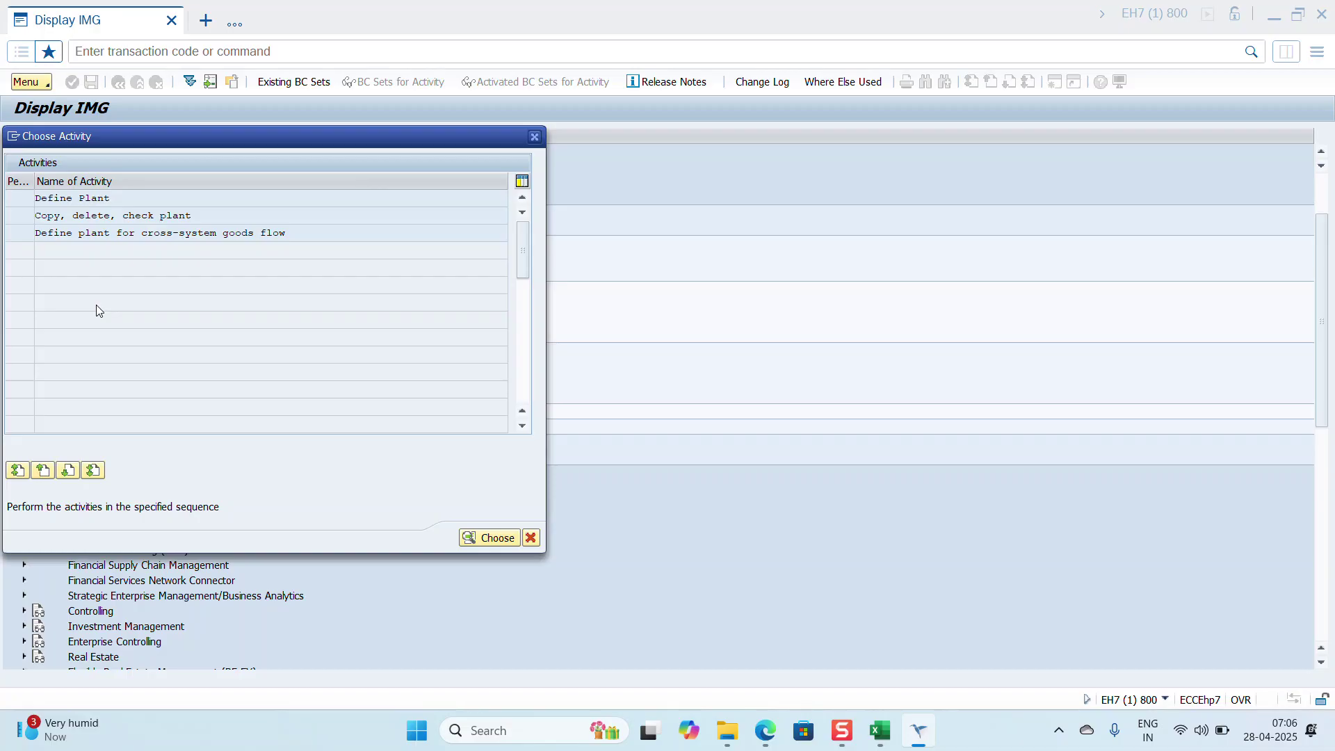
double_click(174, 216)
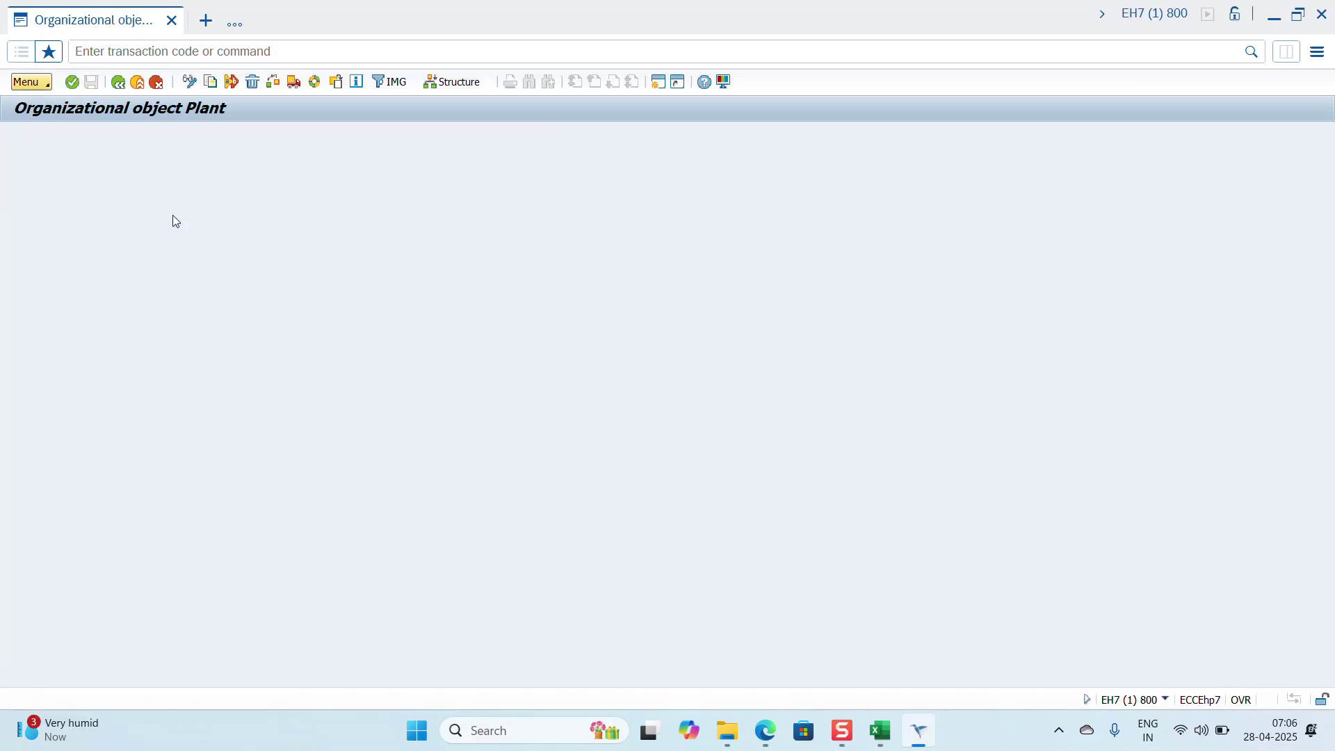
left_click(122, 87)
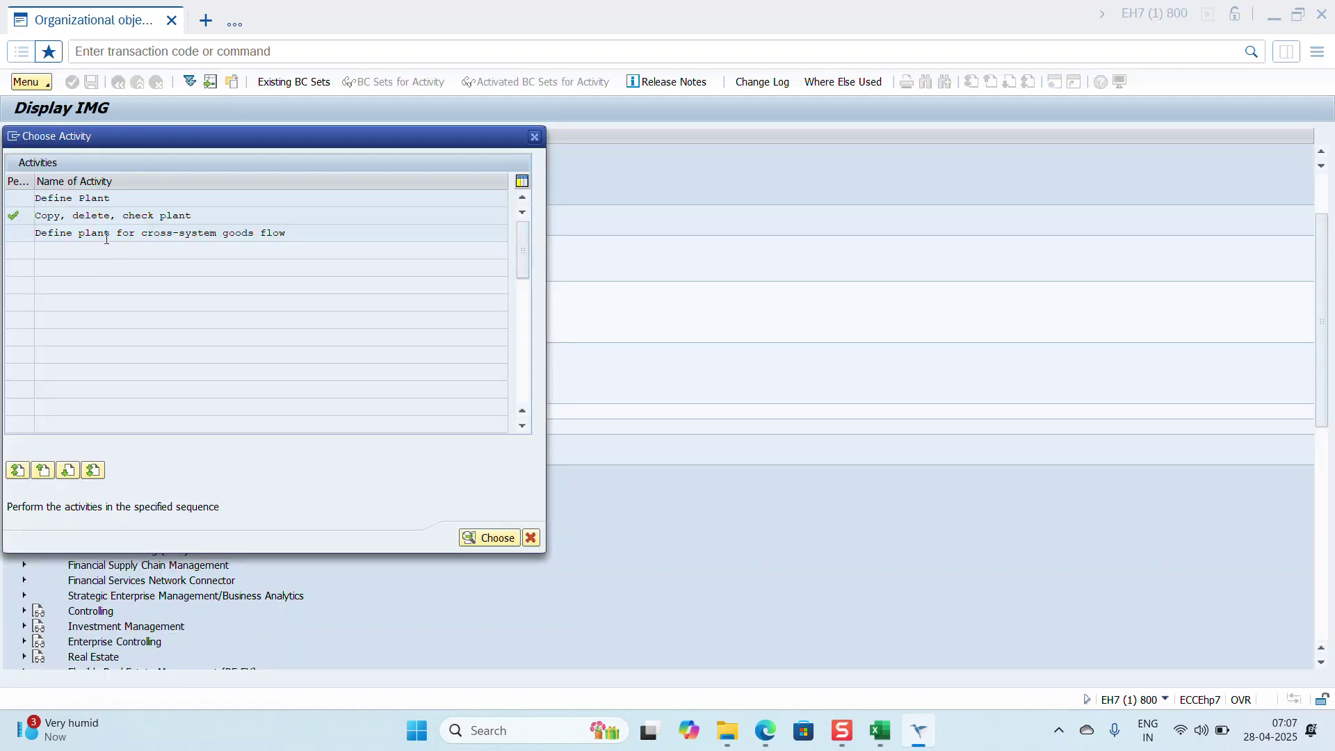
Step: View plant 1000 in the Define Plant activity, then leave it and close the activity choice
double_click(46, 199)
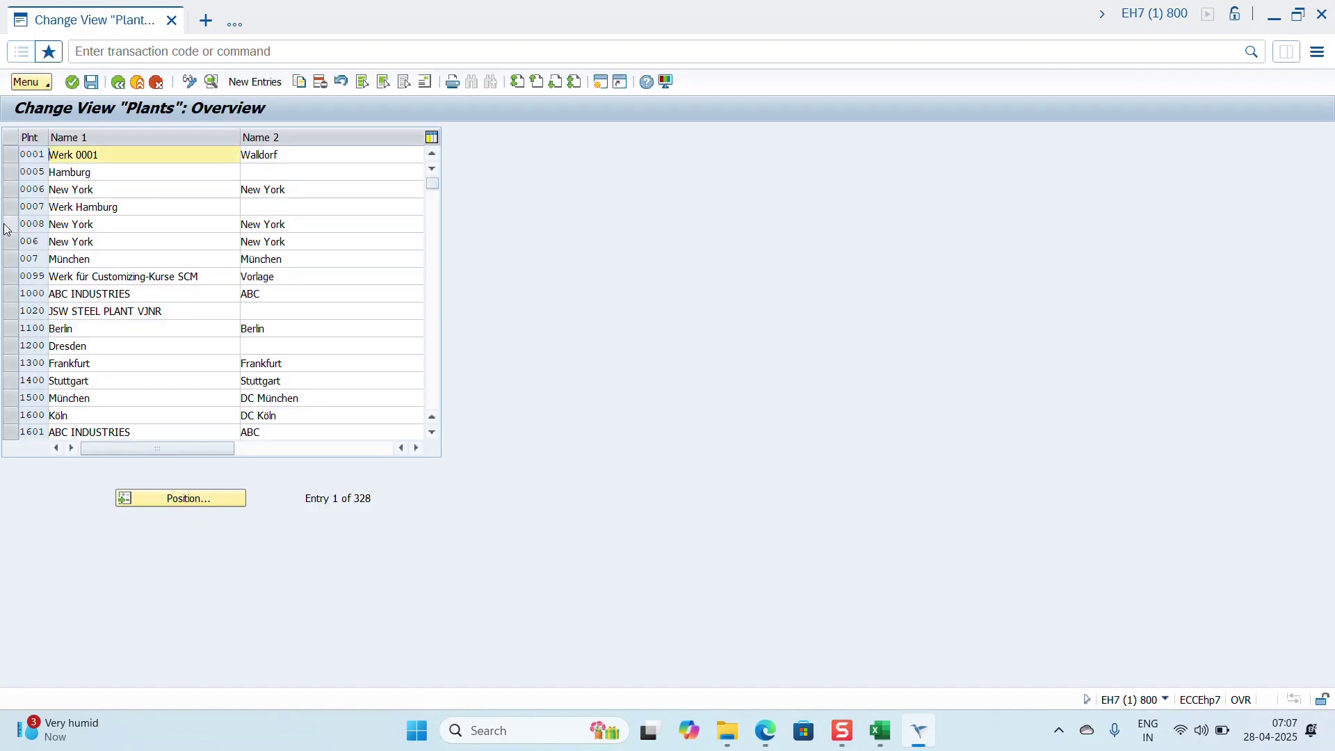
left_click(8, 294)
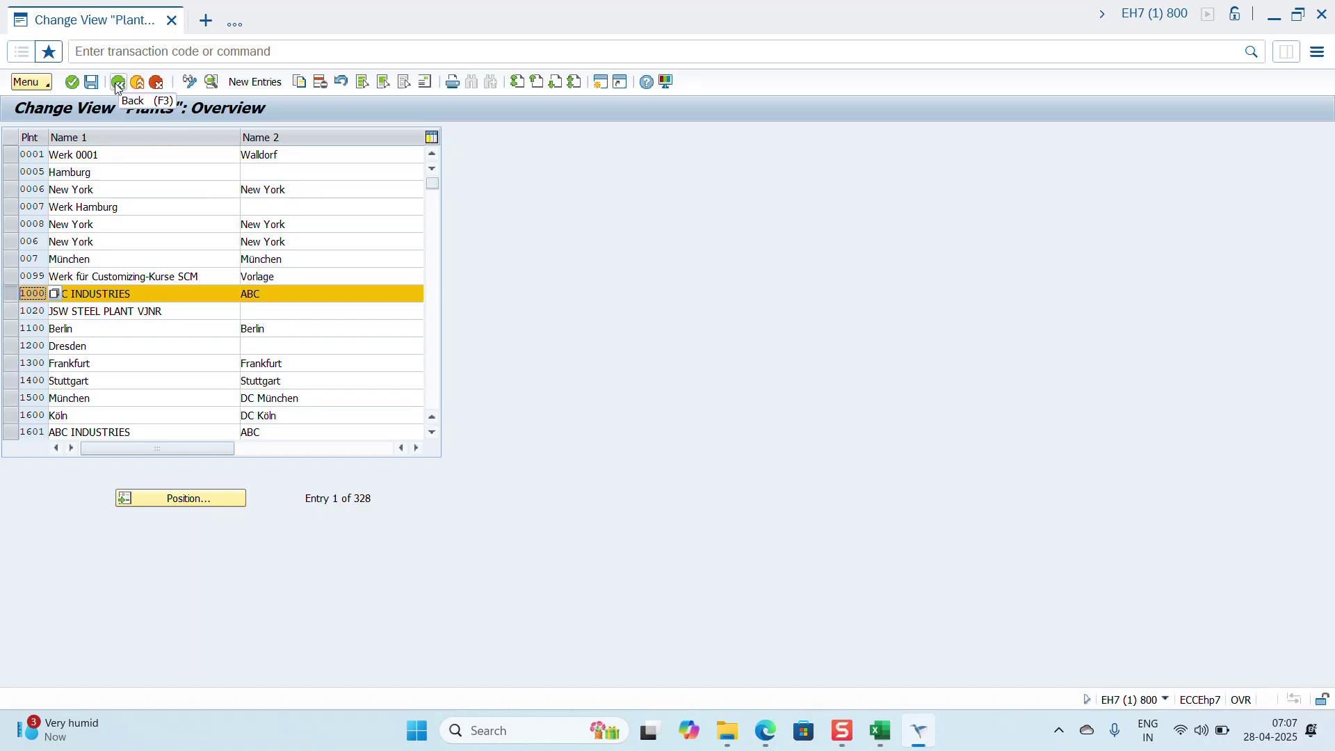
left_click(116, 83)
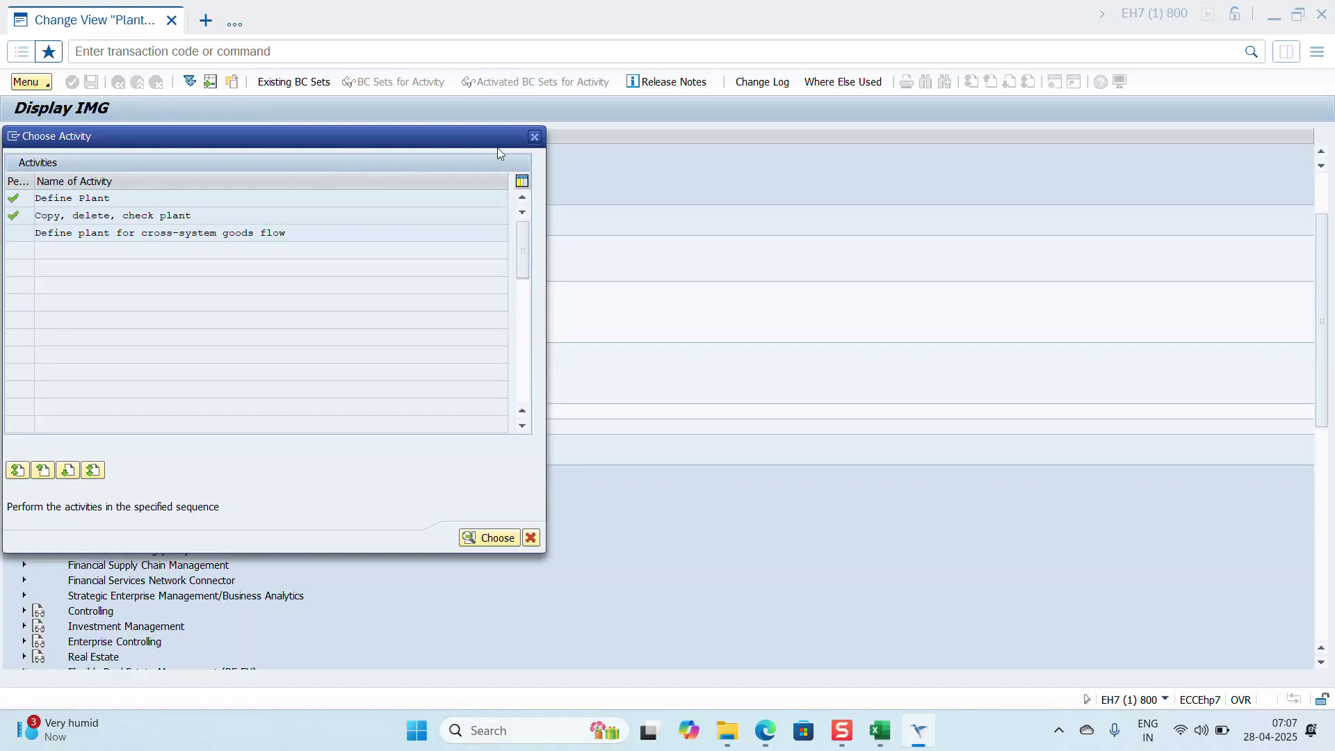
left_click(533, 136)
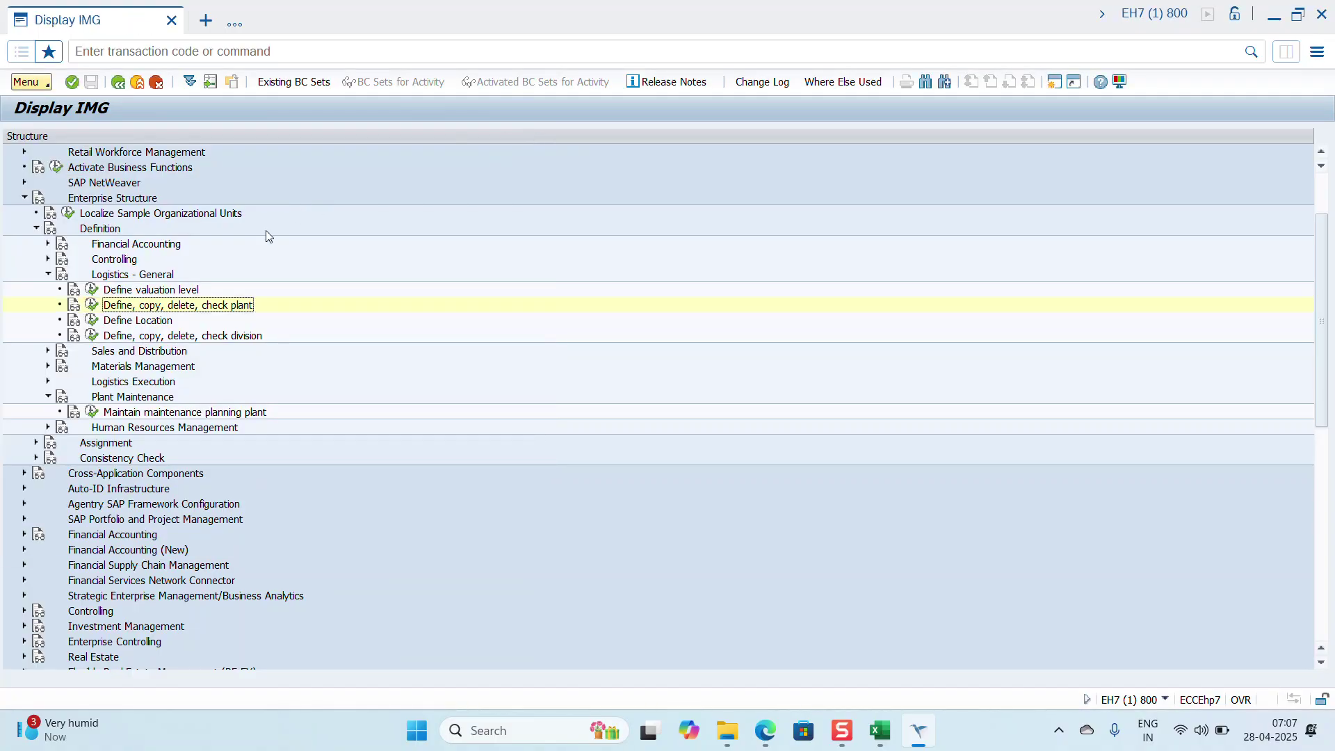
Step: Reopen the maintenance planning plant overview, position the list at XGR1 and select that plant's row
left_click(93, 413)
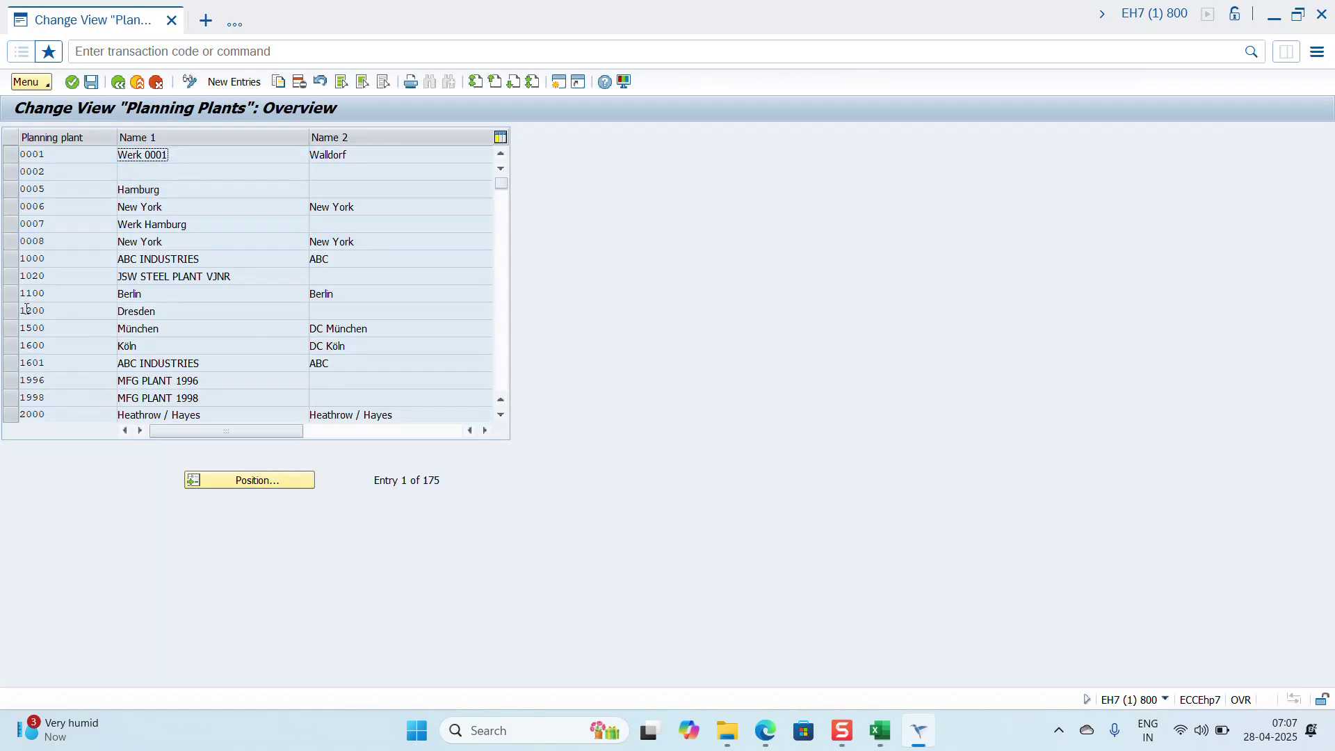
scroll(92, 291, "down", 2)
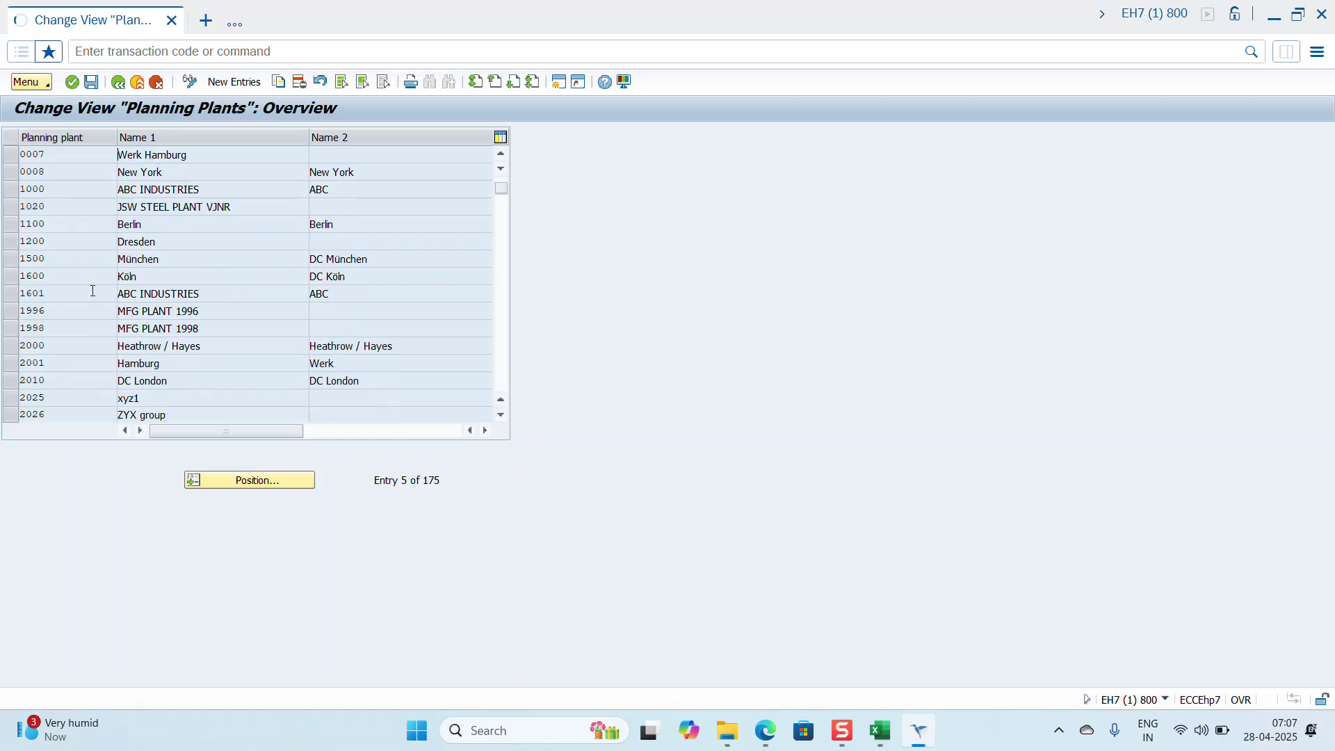
scroll(93, 290, "down", 5)
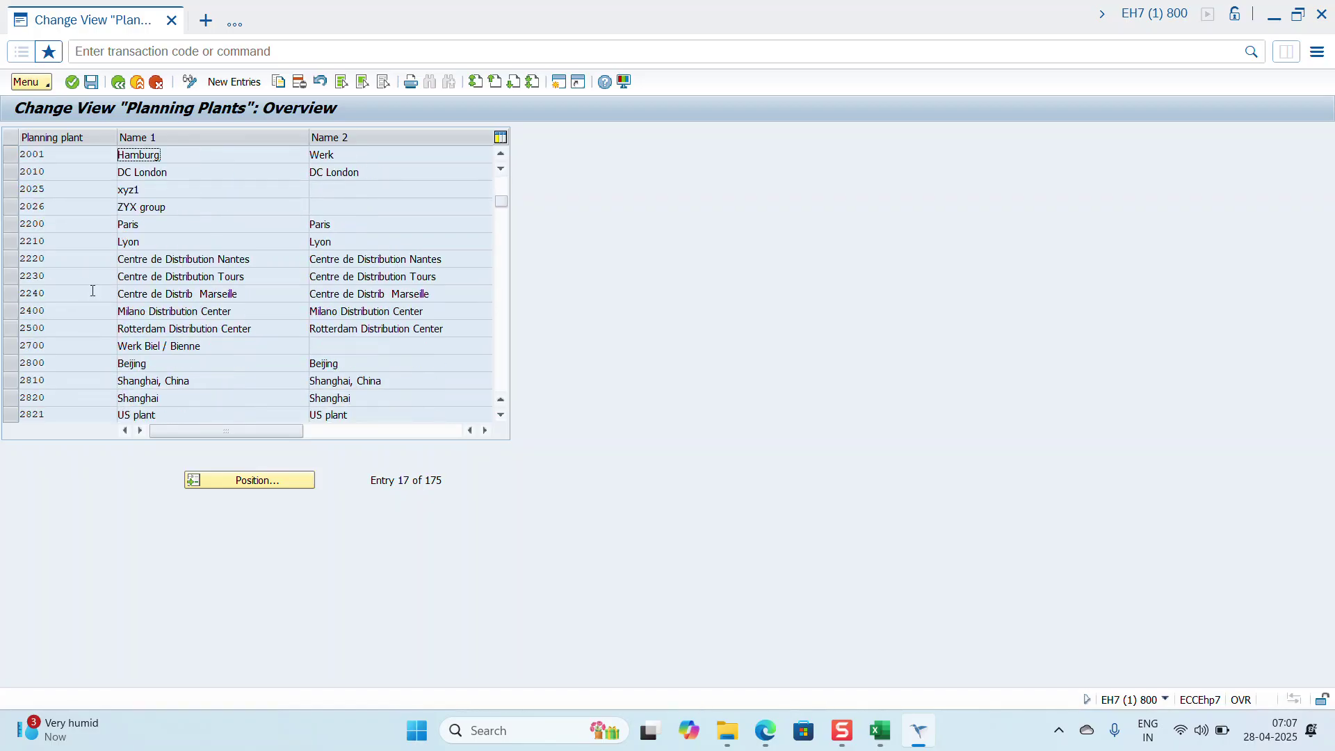
scroll(93, 290, "down", 14)
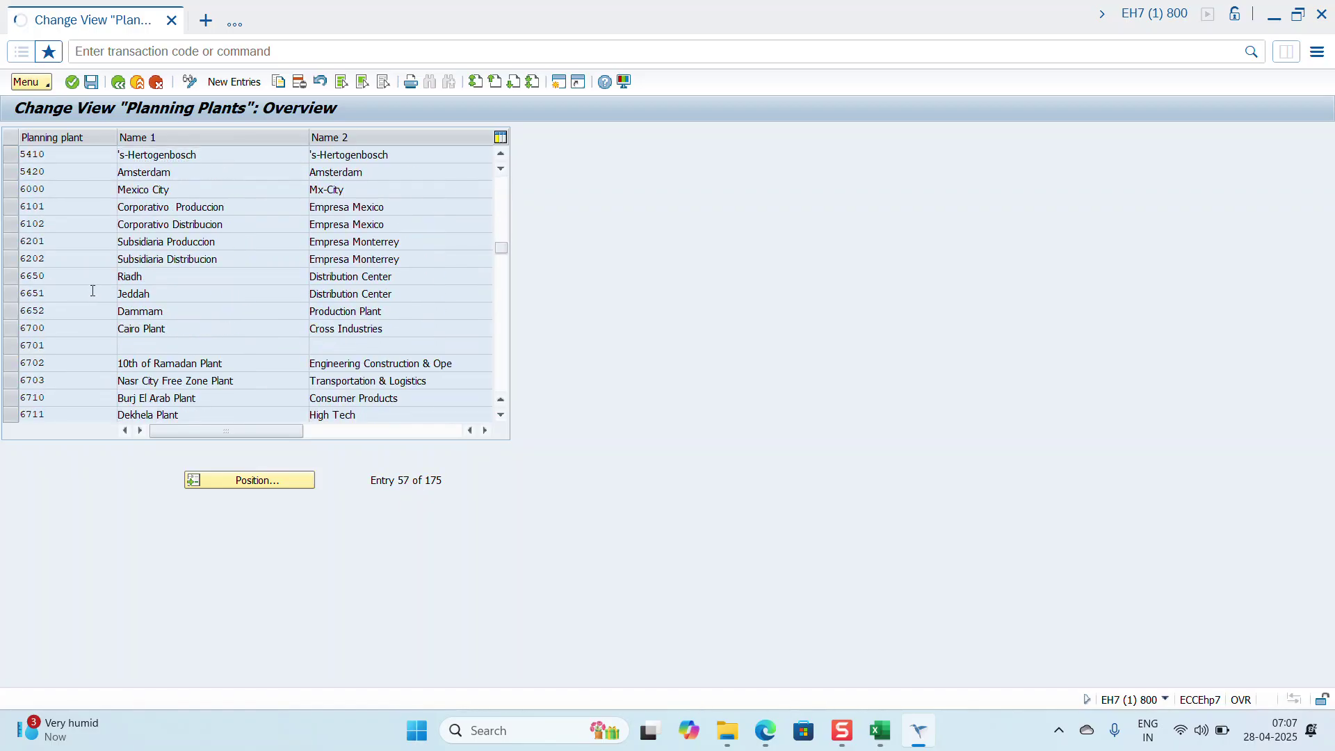
scroll(92, 291, "down", 8)
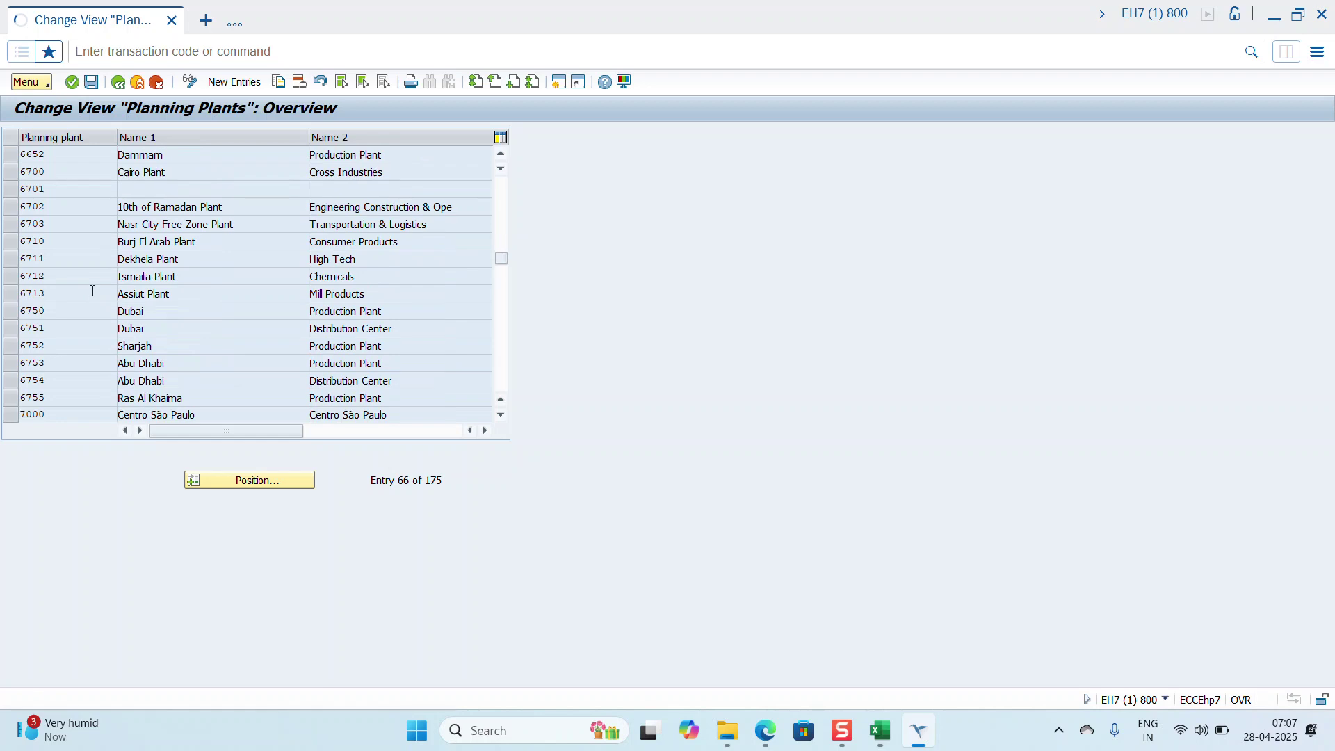
left_click(256, 482)
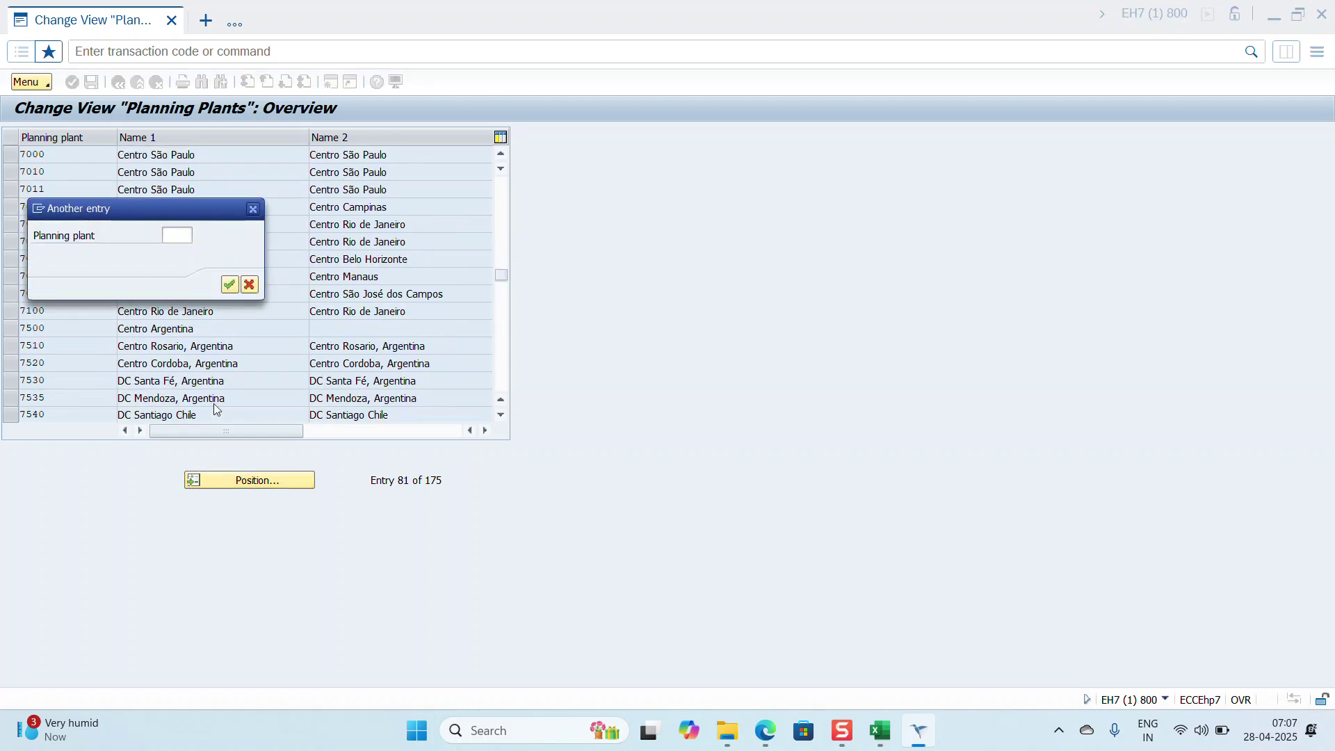
left_click(175, 237)
type("XGR1")
key("Return")
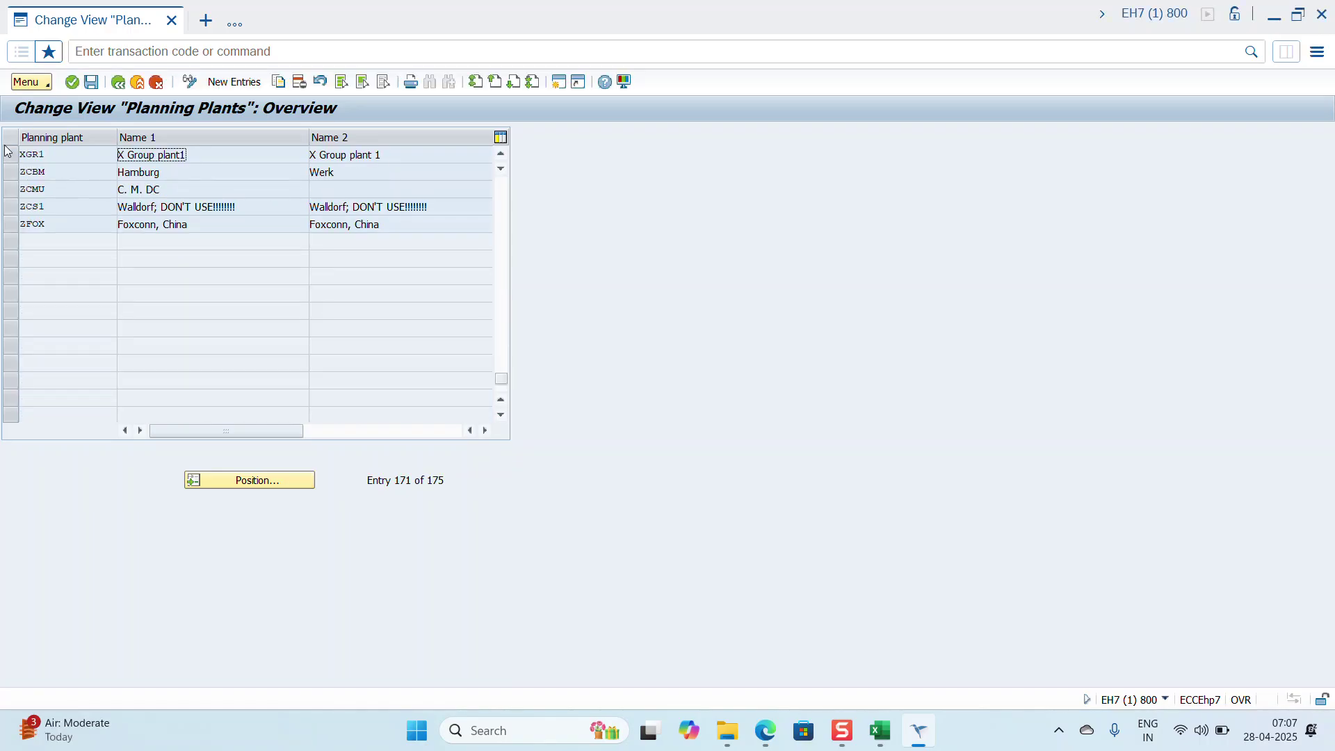
left_click(9, 154)
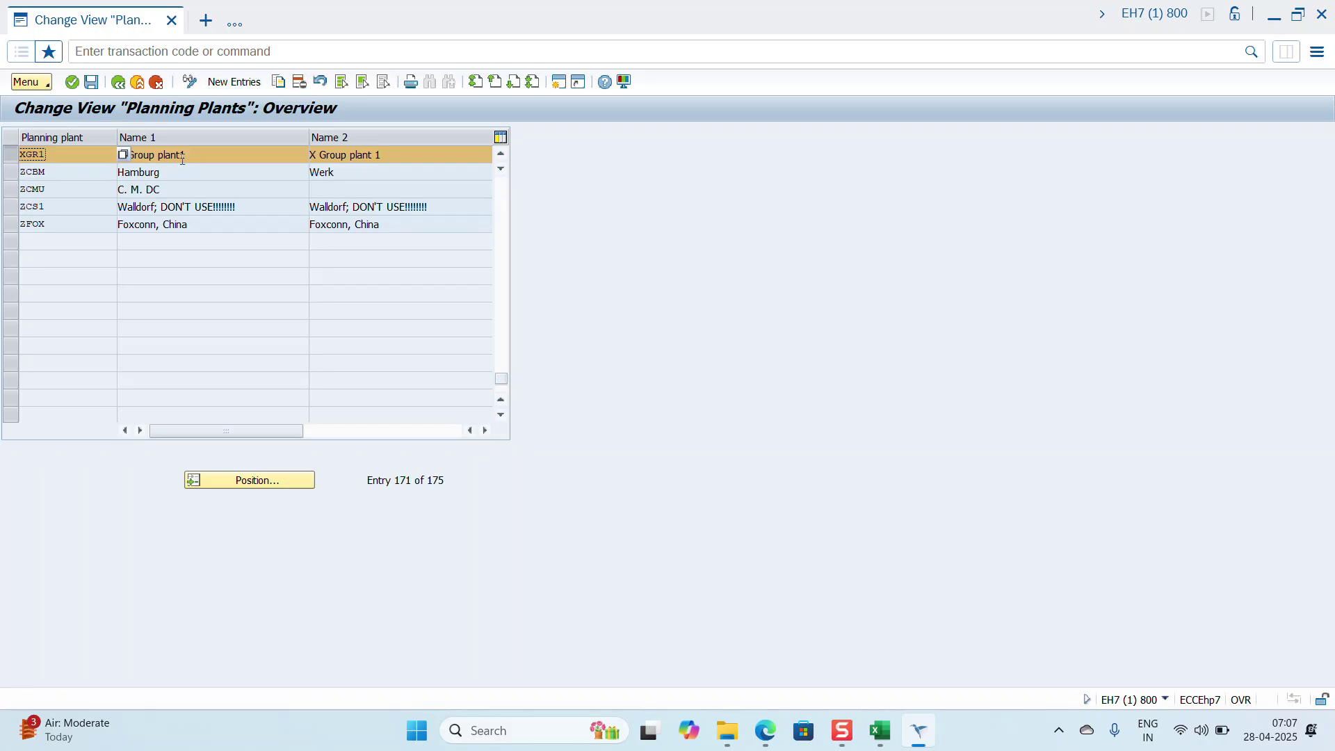
left_click(208, 154)
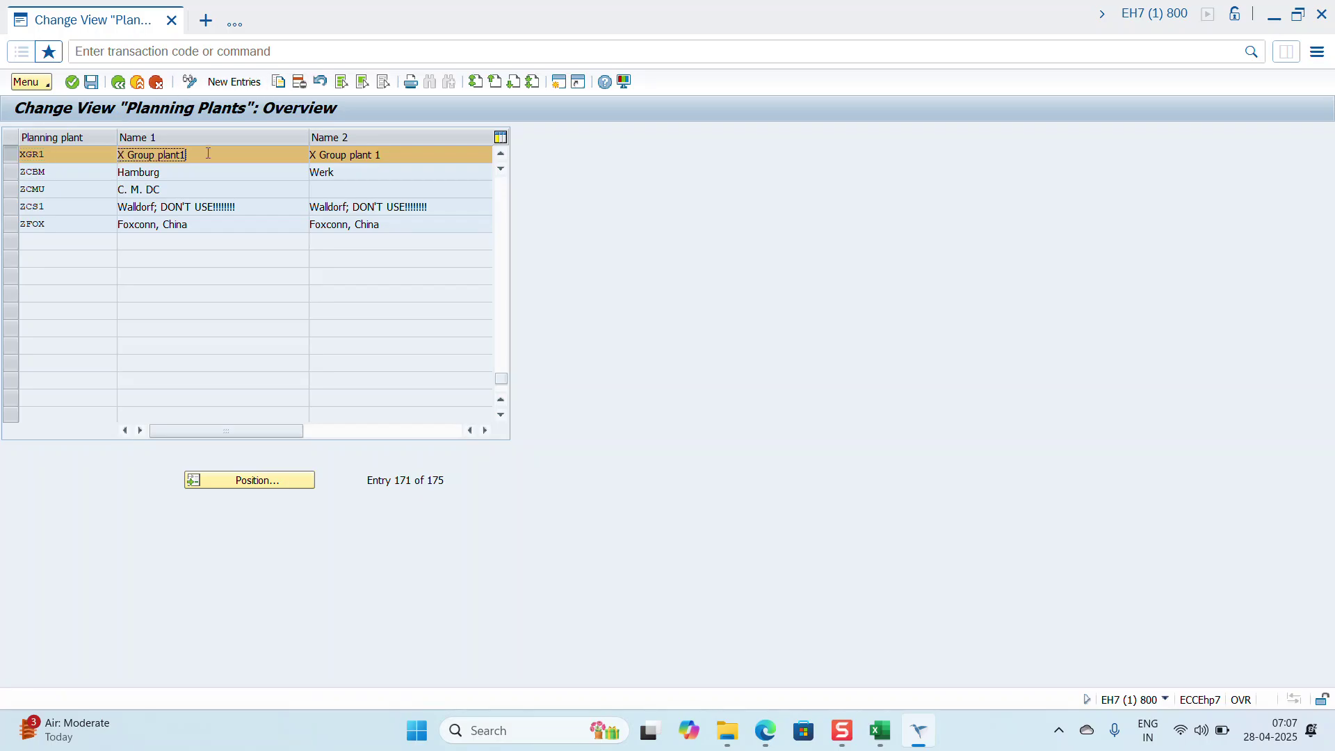
Step: Toggle the planning plants overview between display and change mode, selecting the row of plant 1000 in between
left_click(410, 154)
left_click(191, 83)
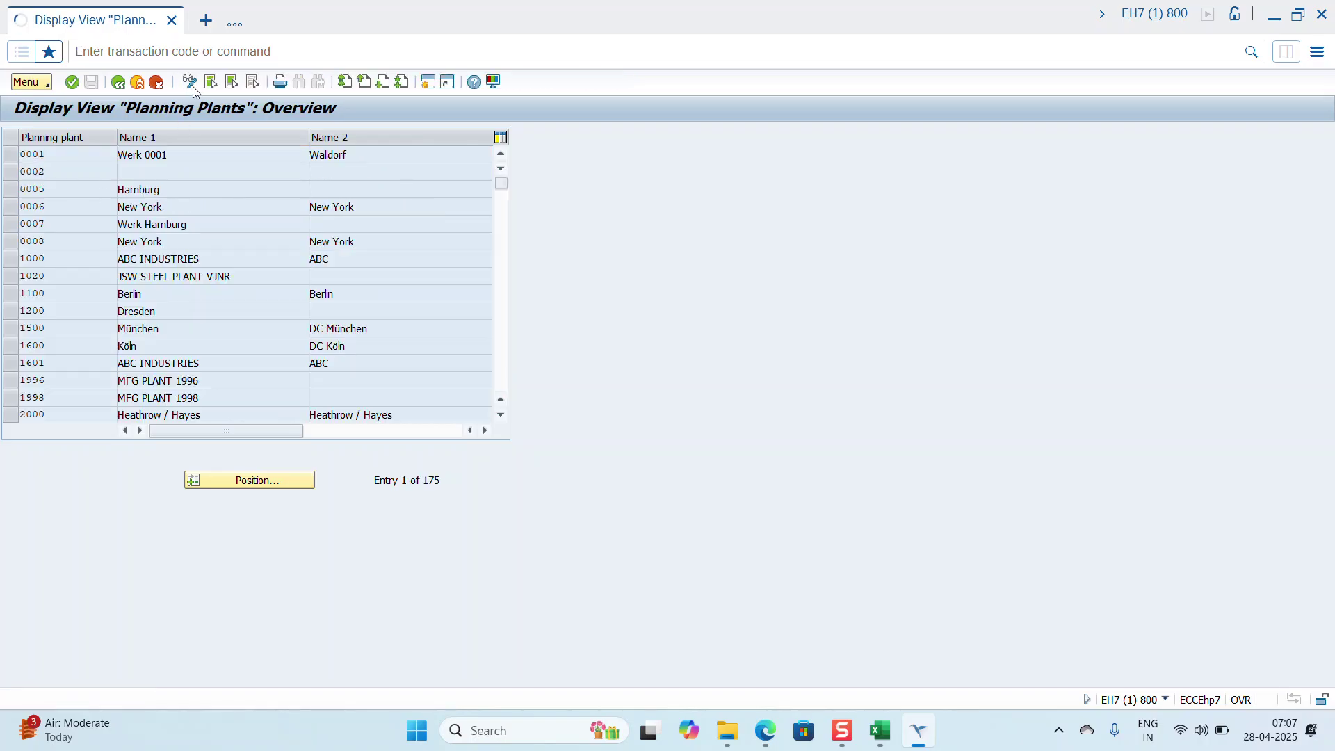
left_click(191, 83)
left_click(190, 82)
left_click(190, 83)
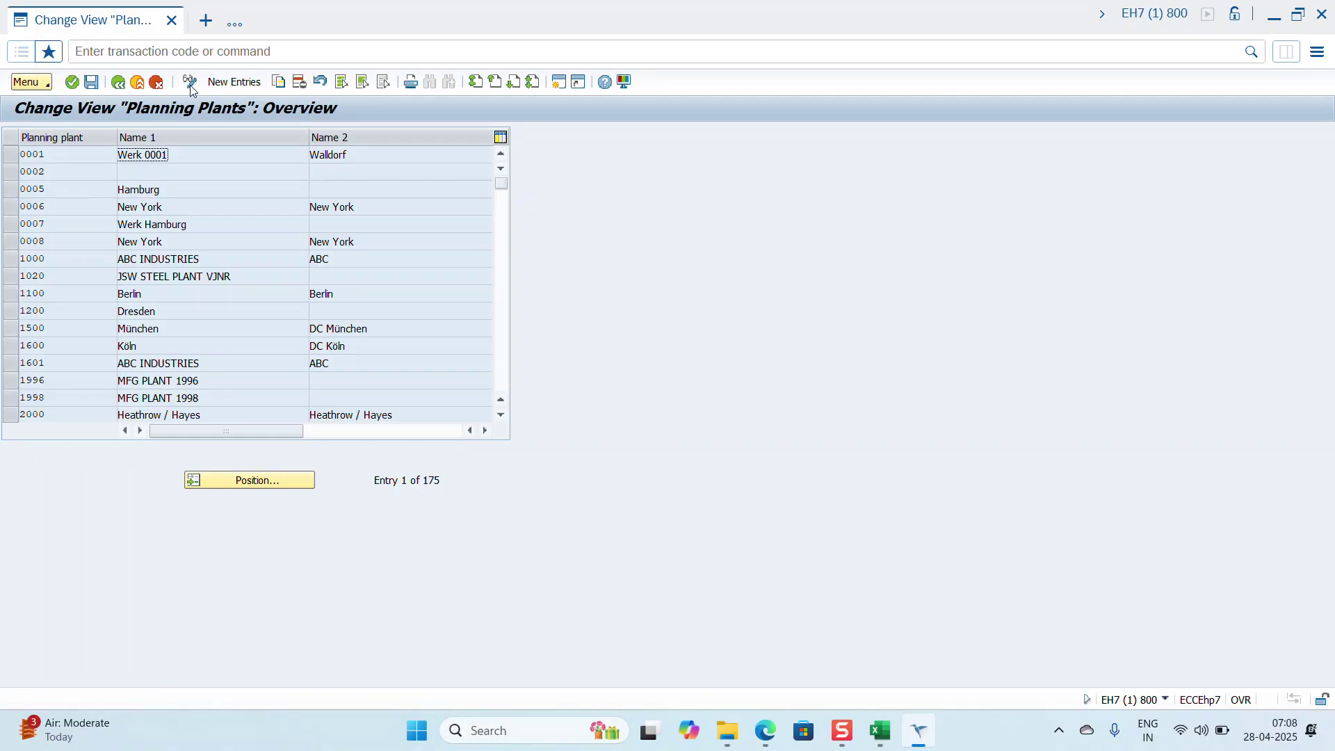
scroll(36, 243, "down", 5)
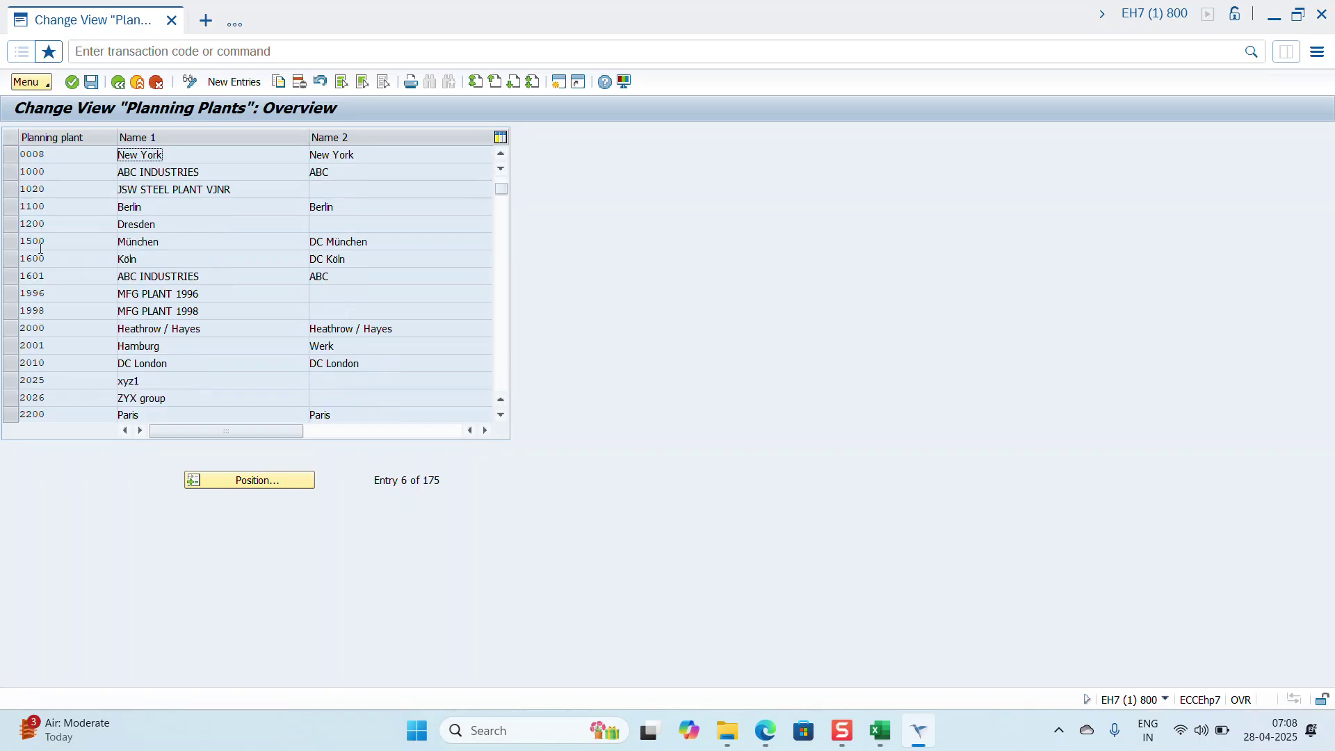
left_click(12, 174)
left_click(189, 83)
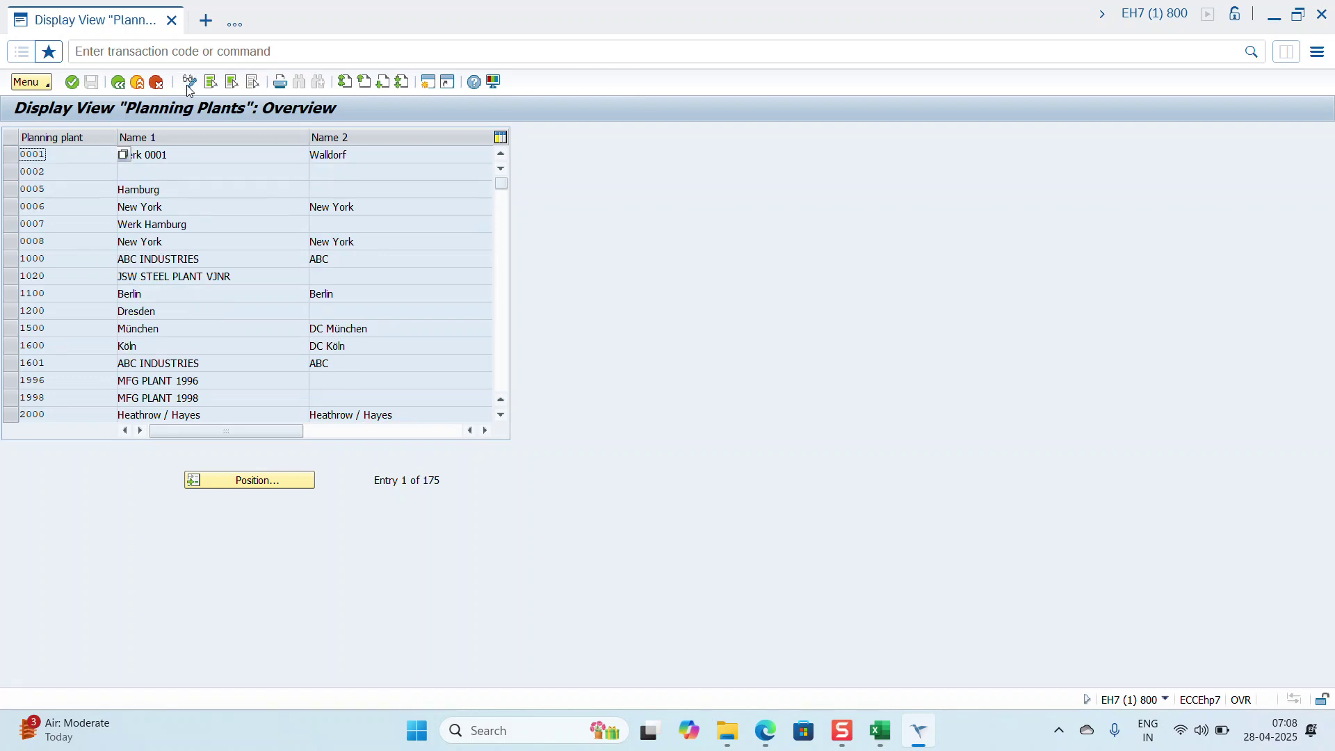
left_click(189, 85)
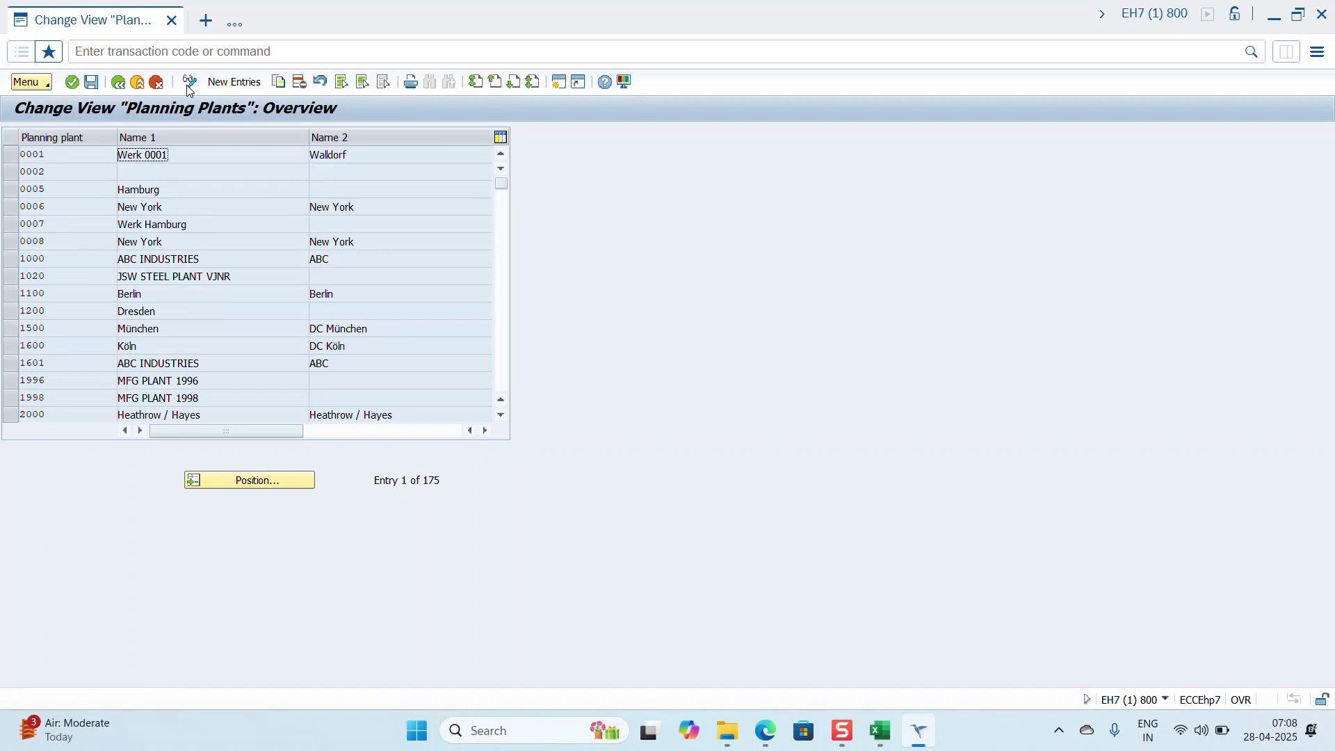
left_click(189, 84)
Step: Browse the planning plants list in display mode, then switch to change mode and browse it again
scroll(208, 217, "down", 15)
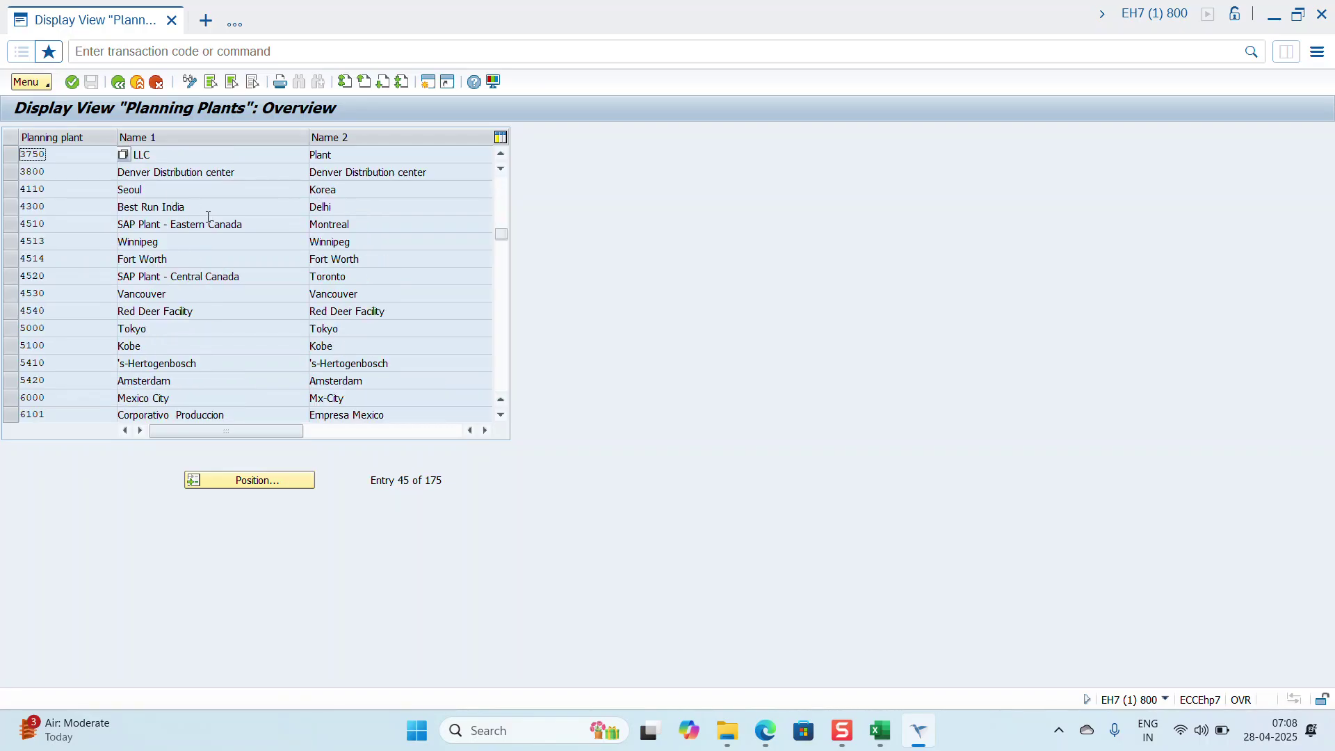
key("super+Tab")
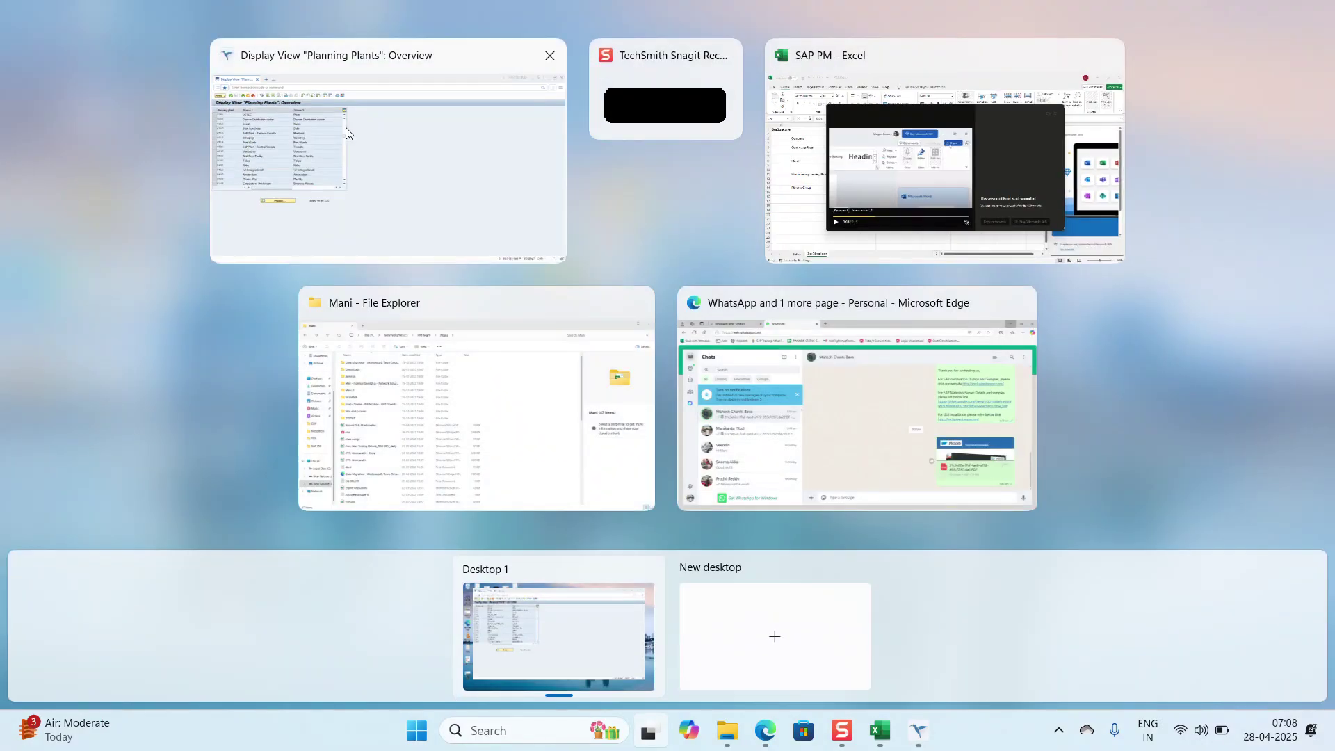
left_click(388, 91)
left_click_drag(502, 235, 500, 320)
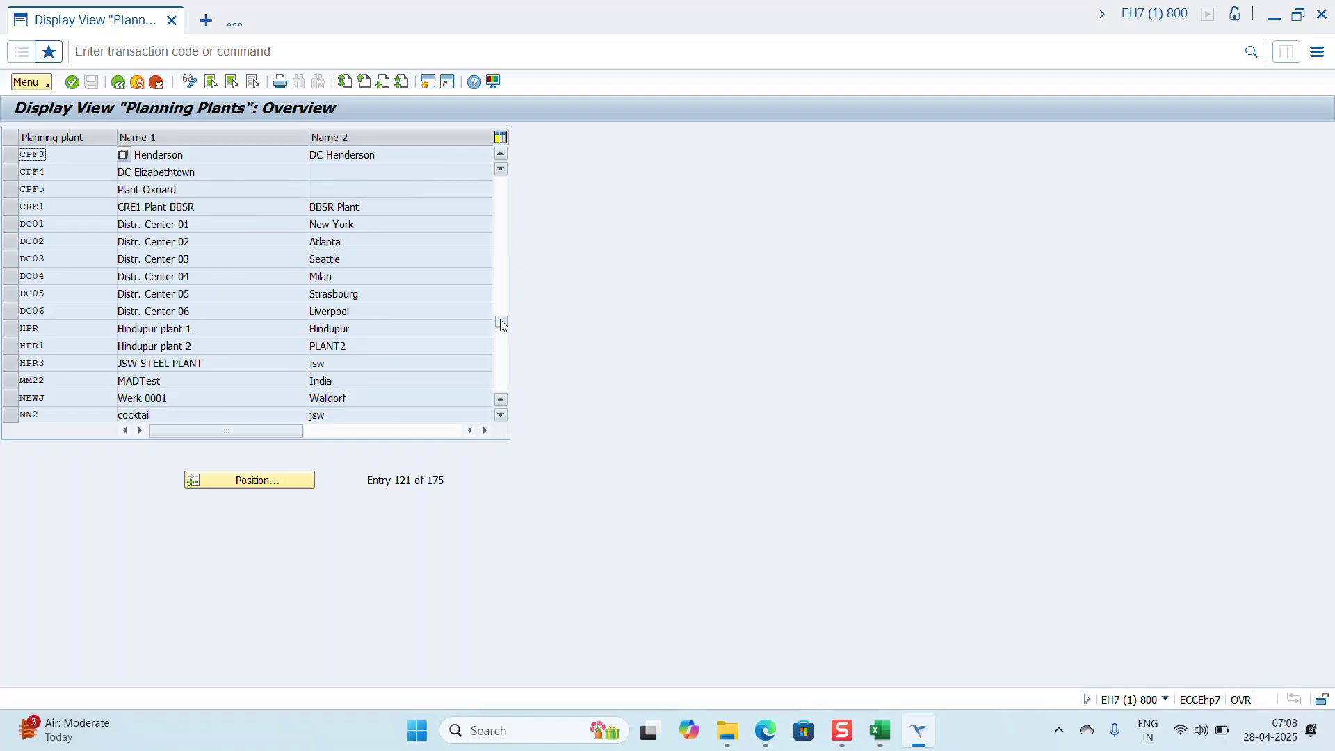
left_click(192, 82)
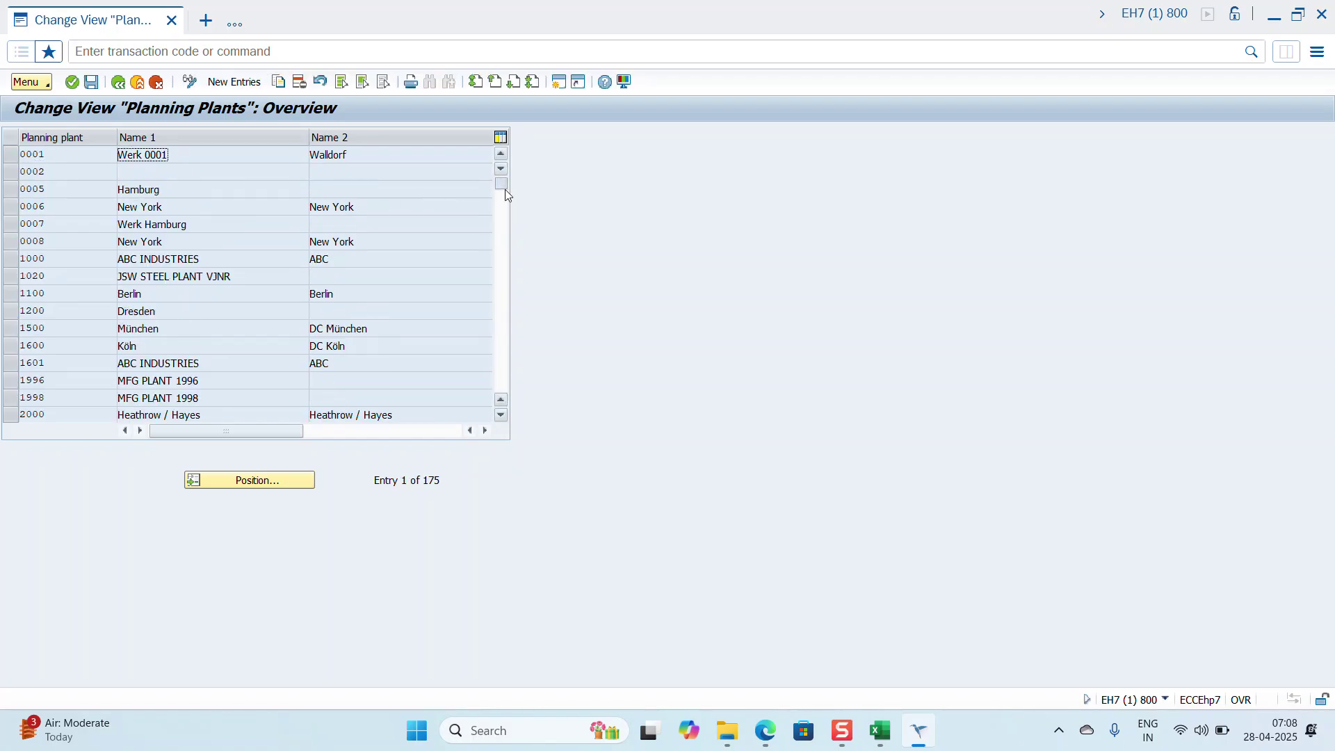
left_click_drag(502, 185, 503, 280)
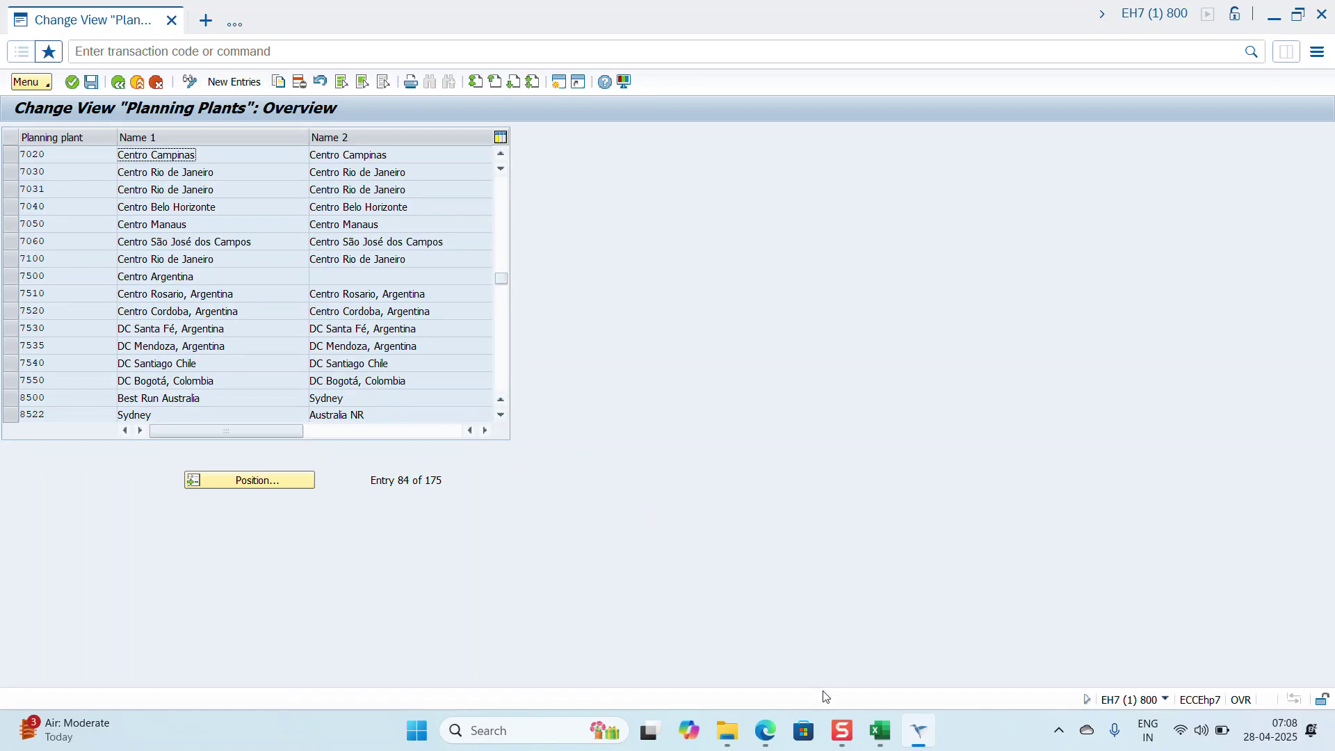
Step: Switch to the SAP PM workbook in Excel, dismiss the advertisement and enter "Centralised Planning" in cell D8 beside plant XGR1
left_click(887, 742)
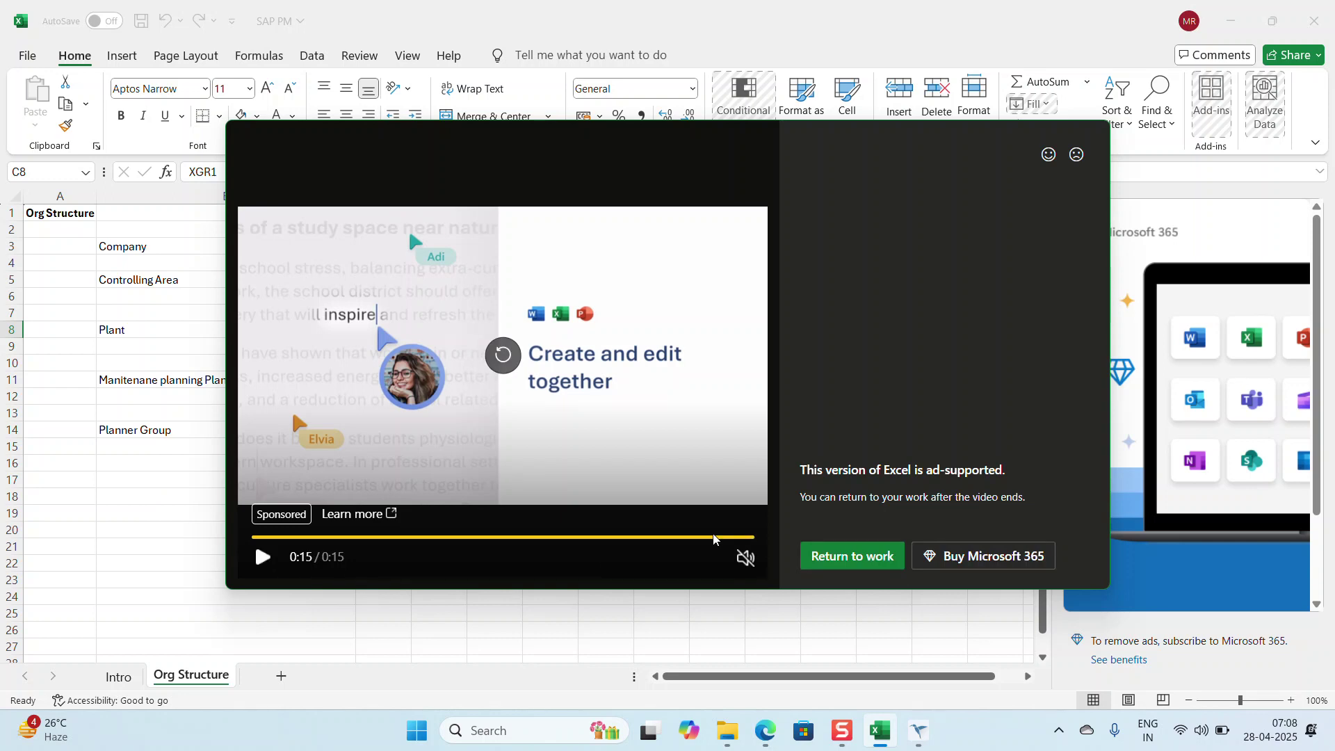
left_click(828, 555)
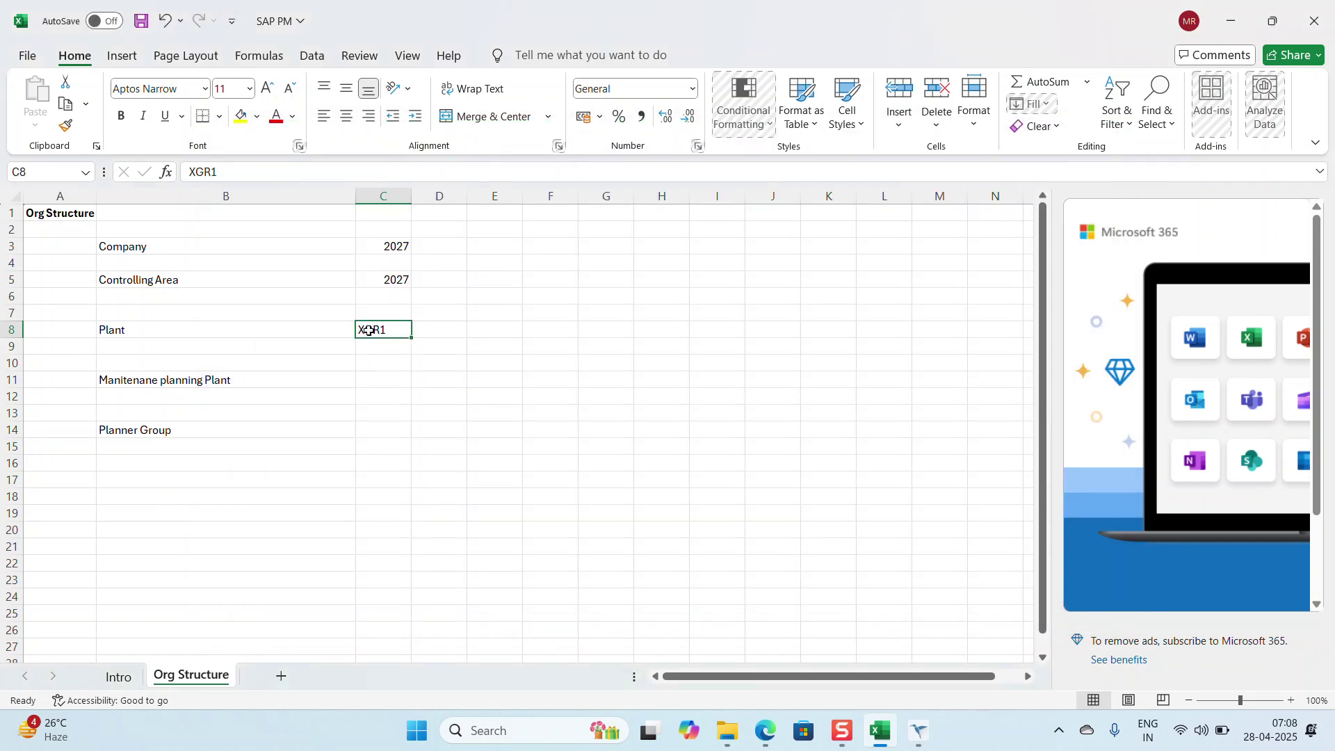
left_click(462, 328)
type("C")
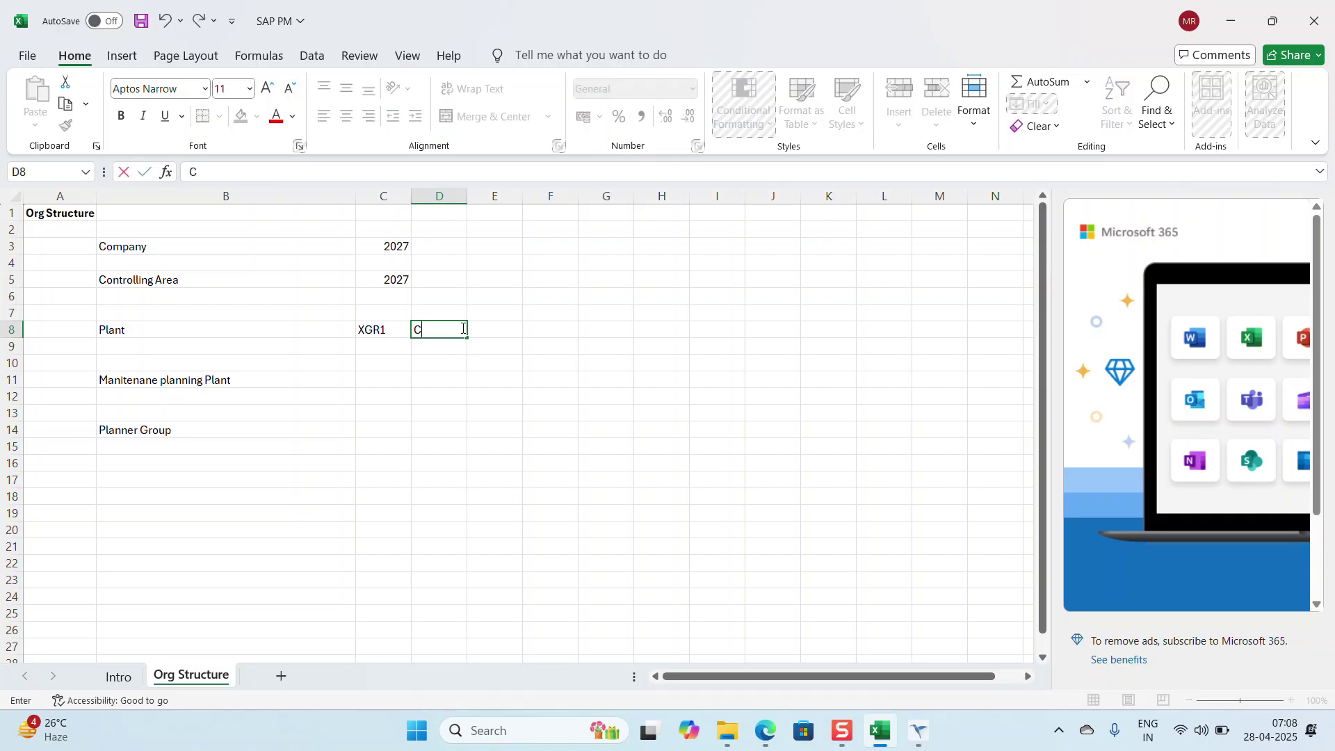
type("entralised Planning")
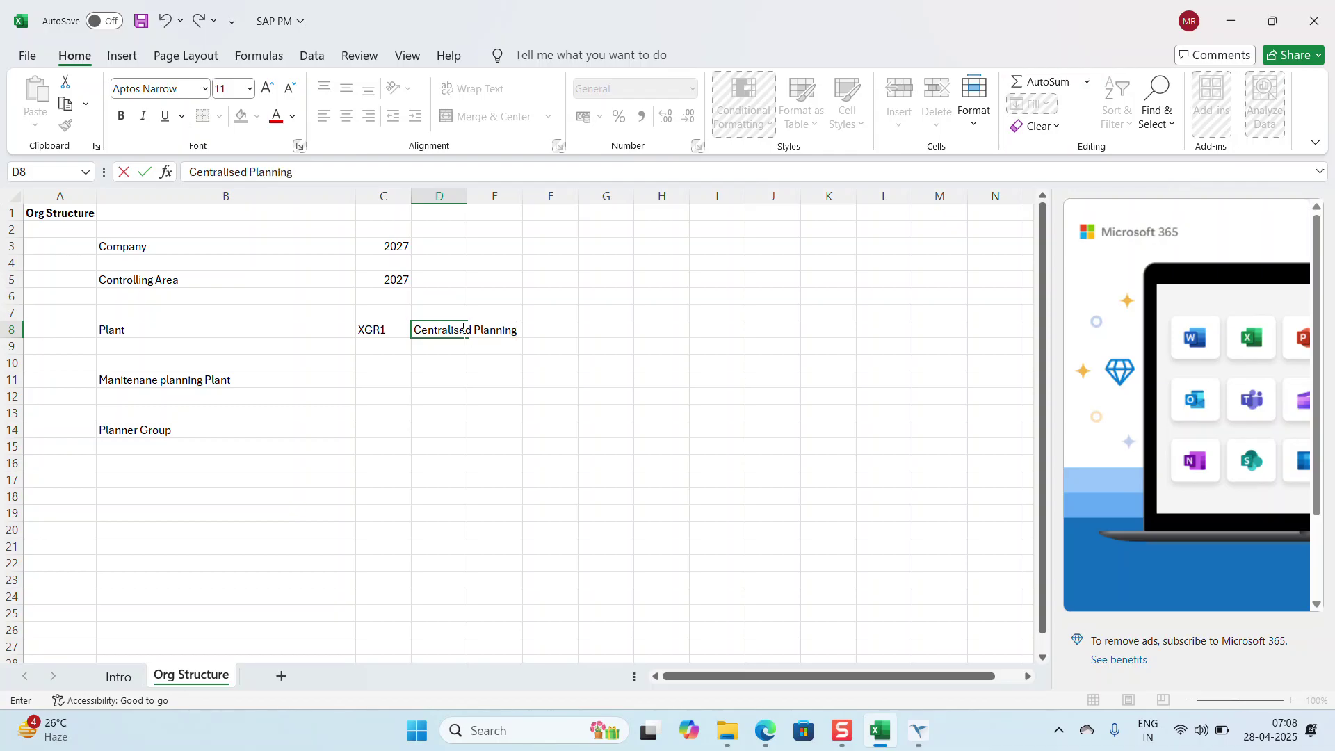
key("Return")
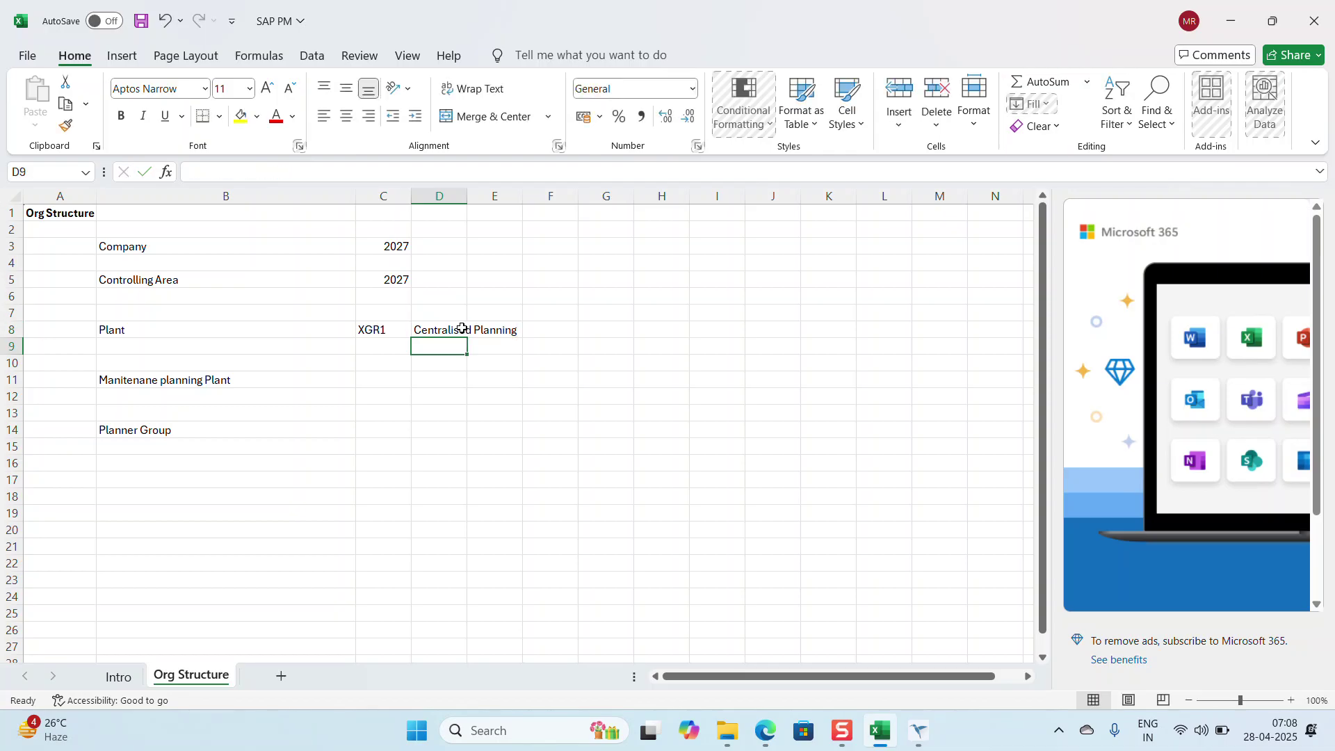
Step: Enter "Decentralised" in cell G8 and widen column G to fit the text
left_click(610, 330)
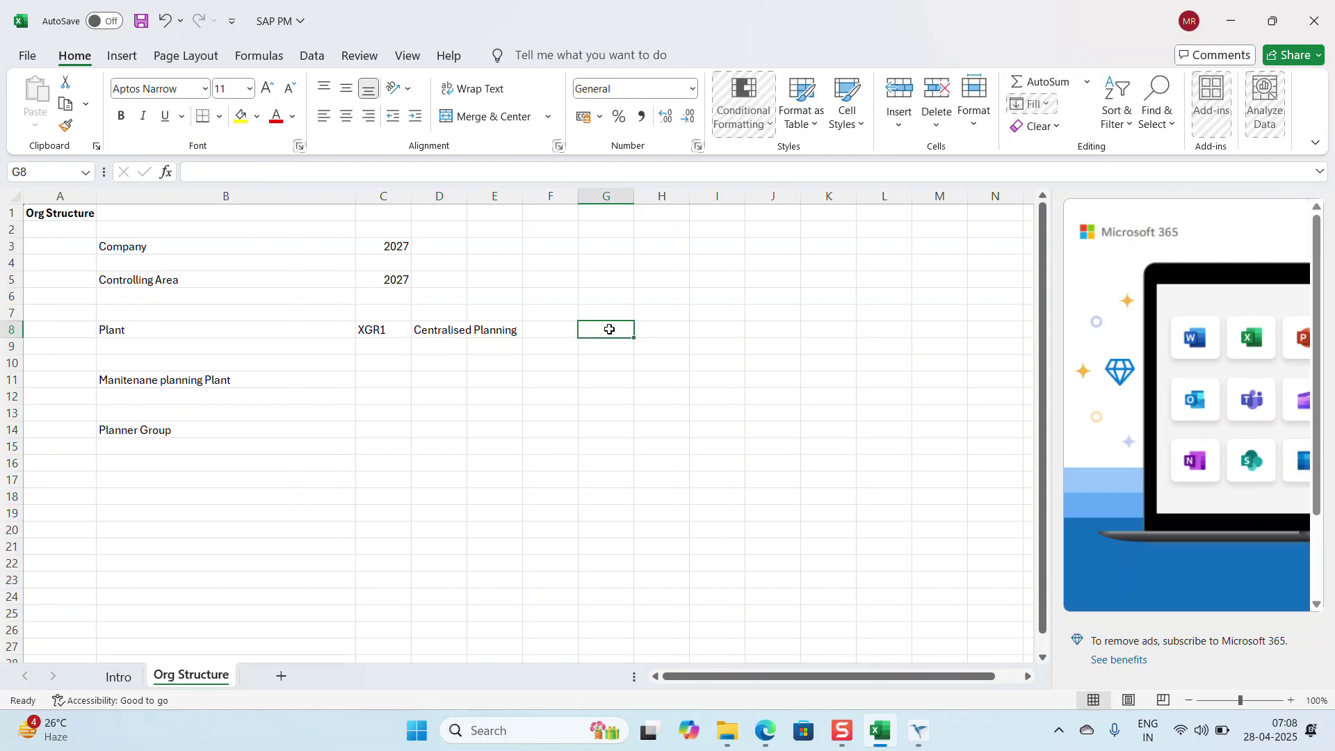
type("Decen")
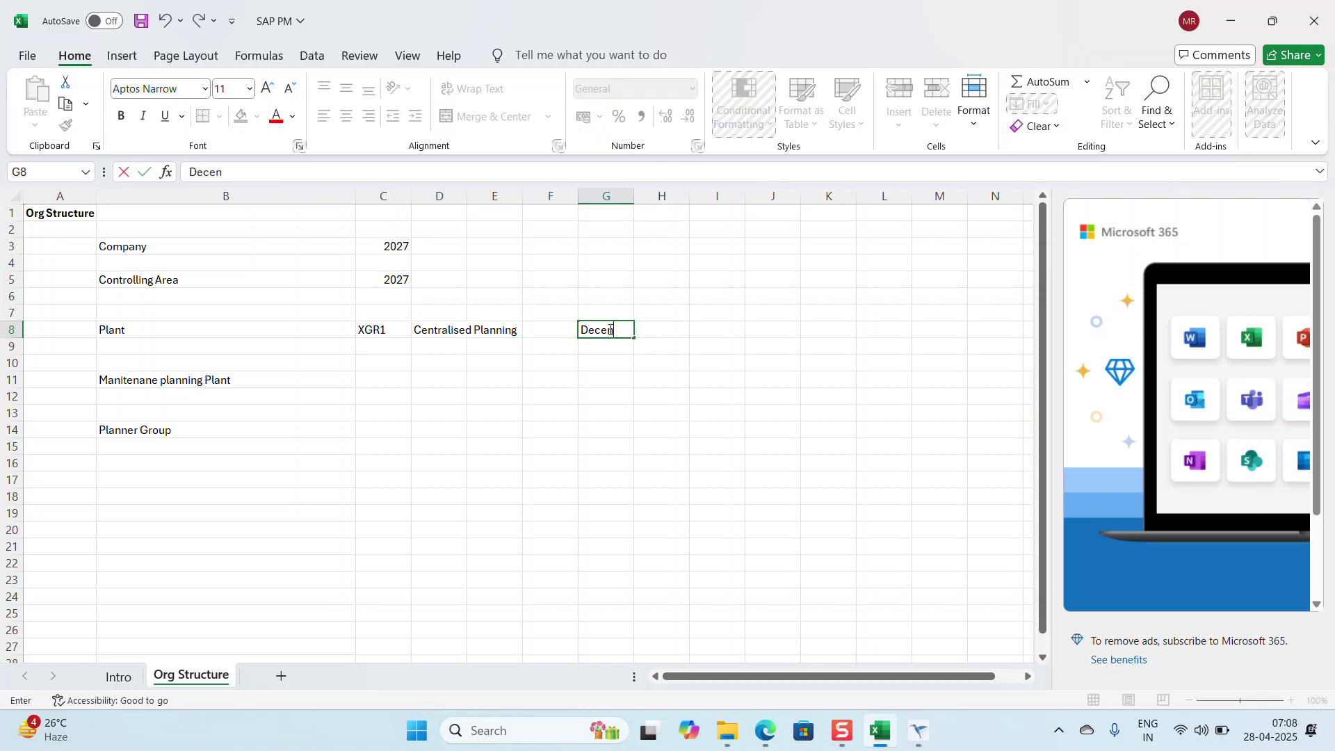
type("tralised")
key("Tab")
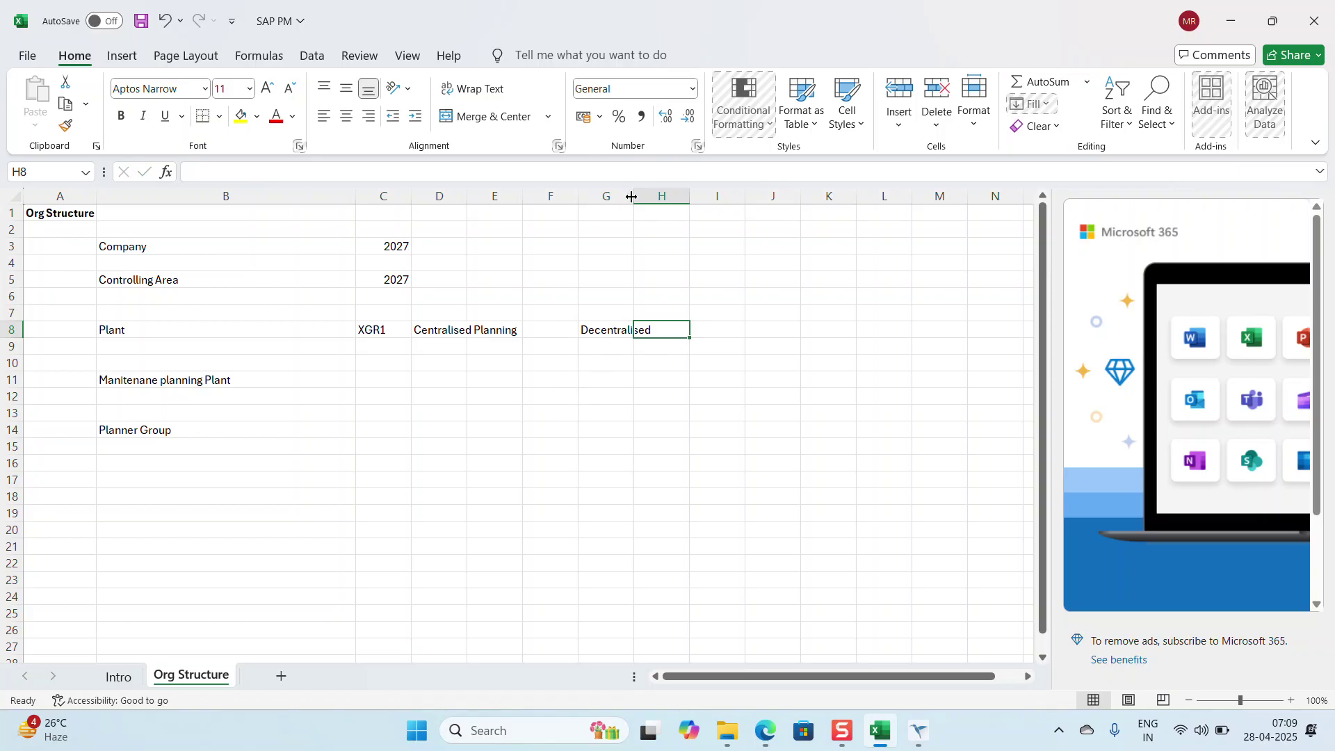
left_click_drag(646, 199, 698, 199)
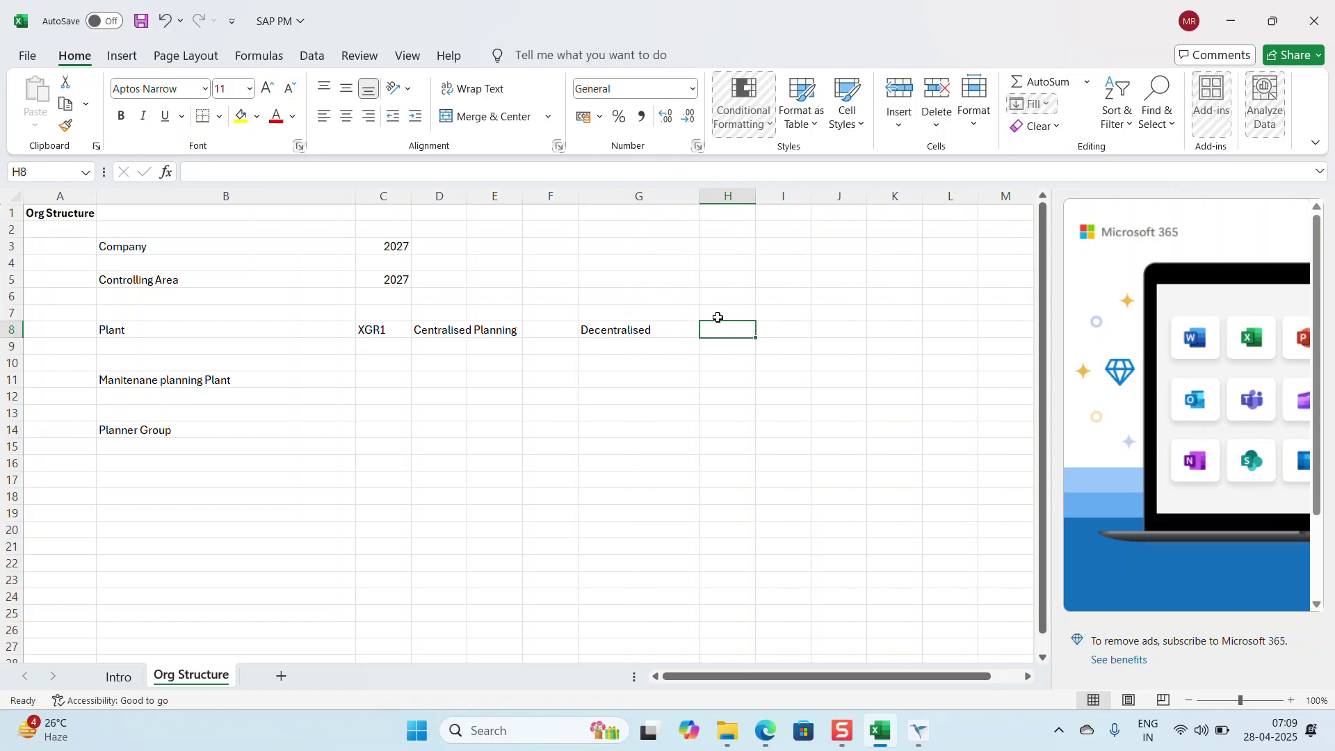
Step: Enter "Parcially centralised" in cell H8 and widen columns H and D to fit their planning type labels
type("Parc")
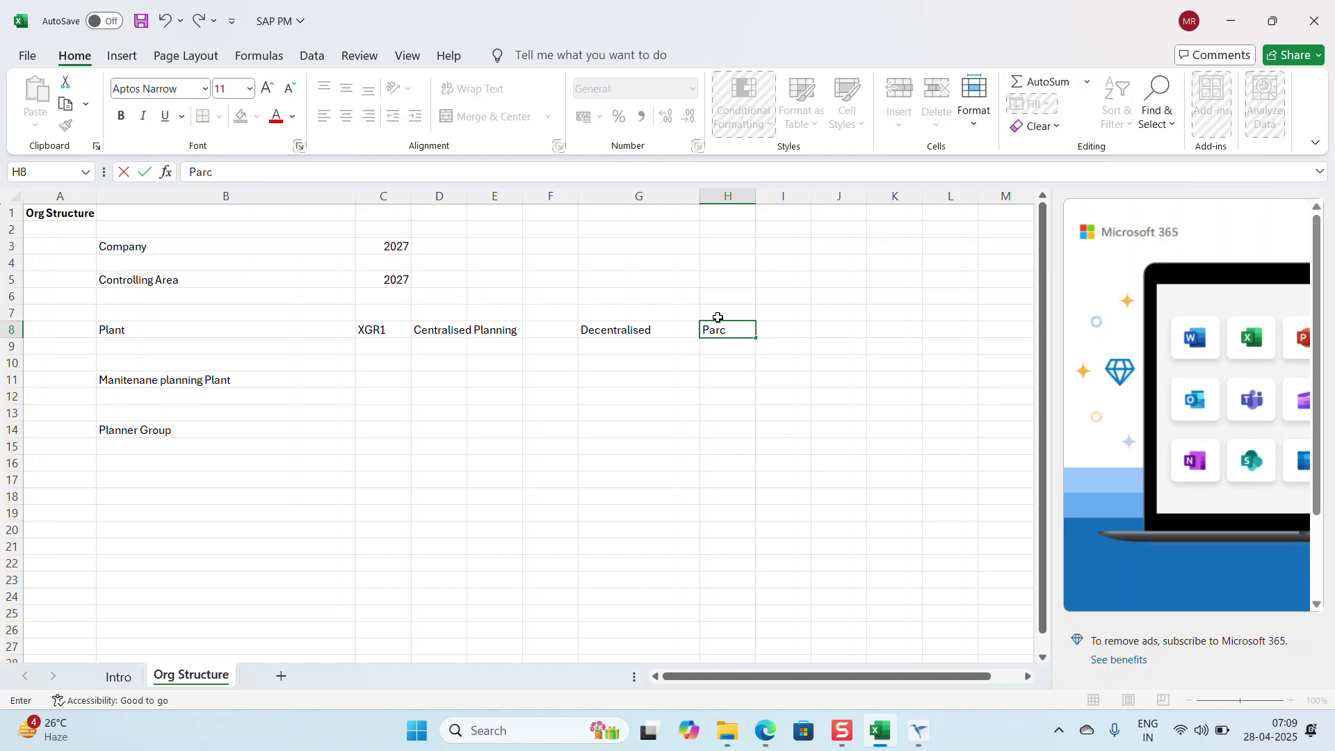
type("ially centralised")
left_click(734, 393)
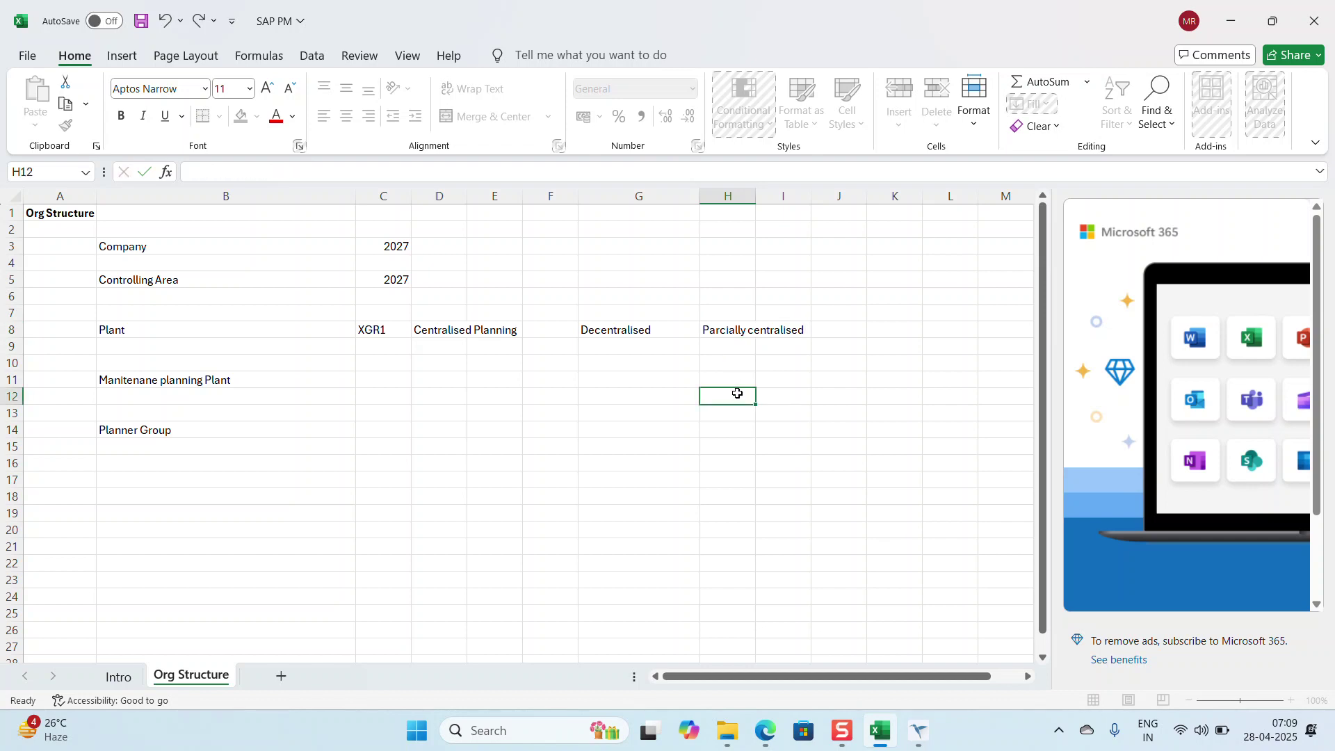
left_click_drag(755, 198, 835, 198)
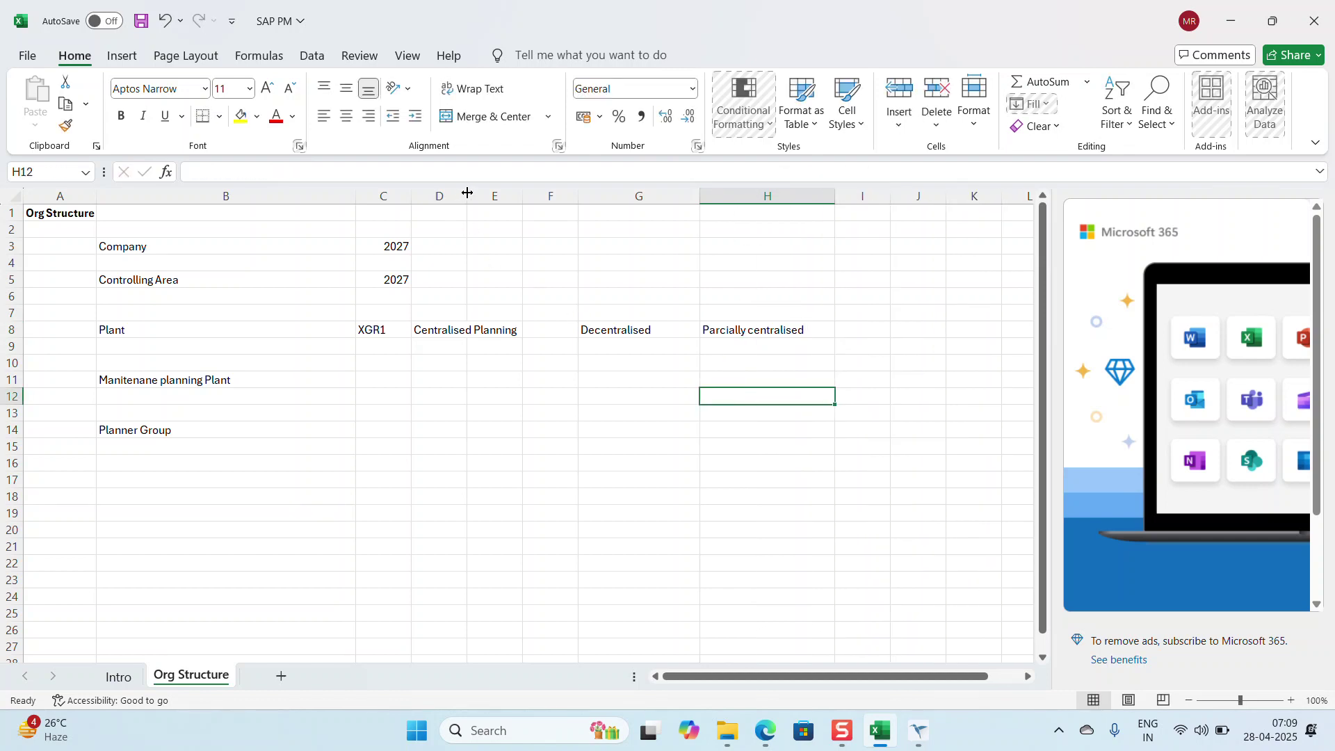
left_click_drag(467, 198, 561, 198)
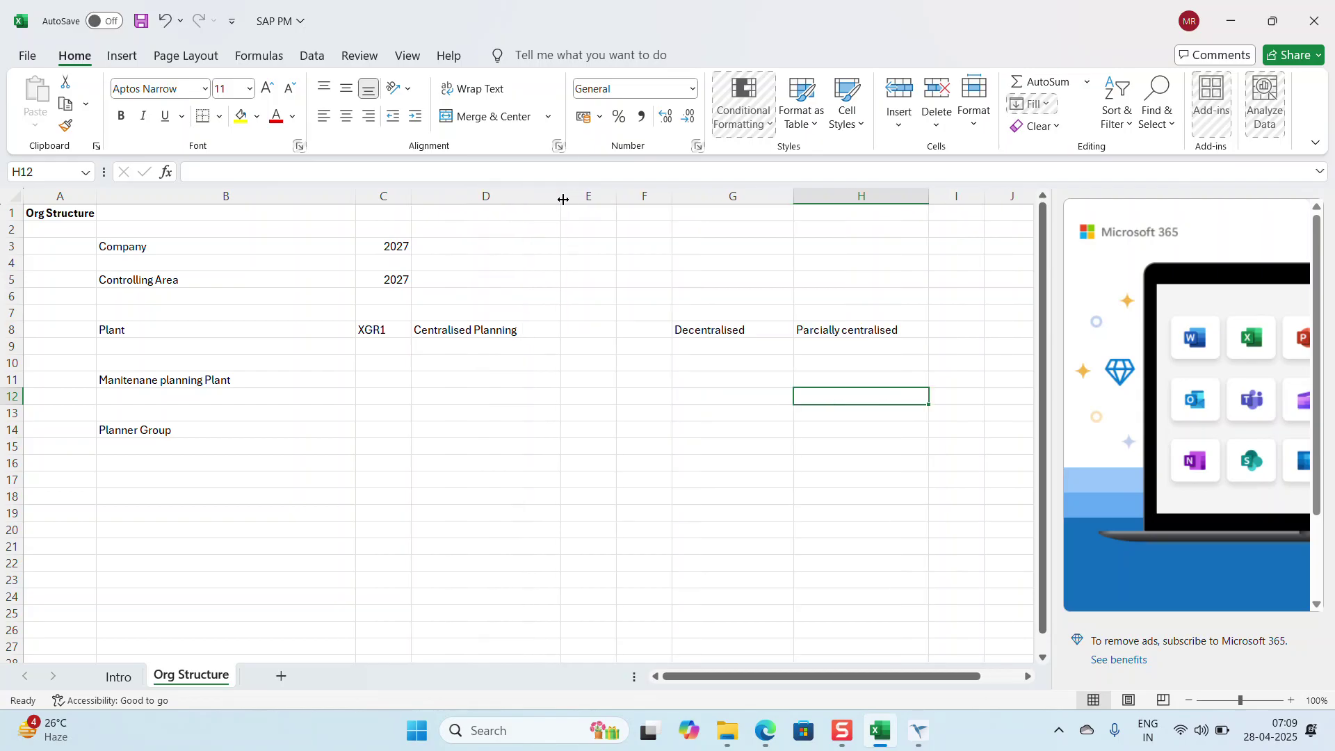
Step: Enter the plant code KIA1 in cell D10 under Centralised Planning and the row label "Plant" in C10
left_click(467, 355)
left_click(467, 368)
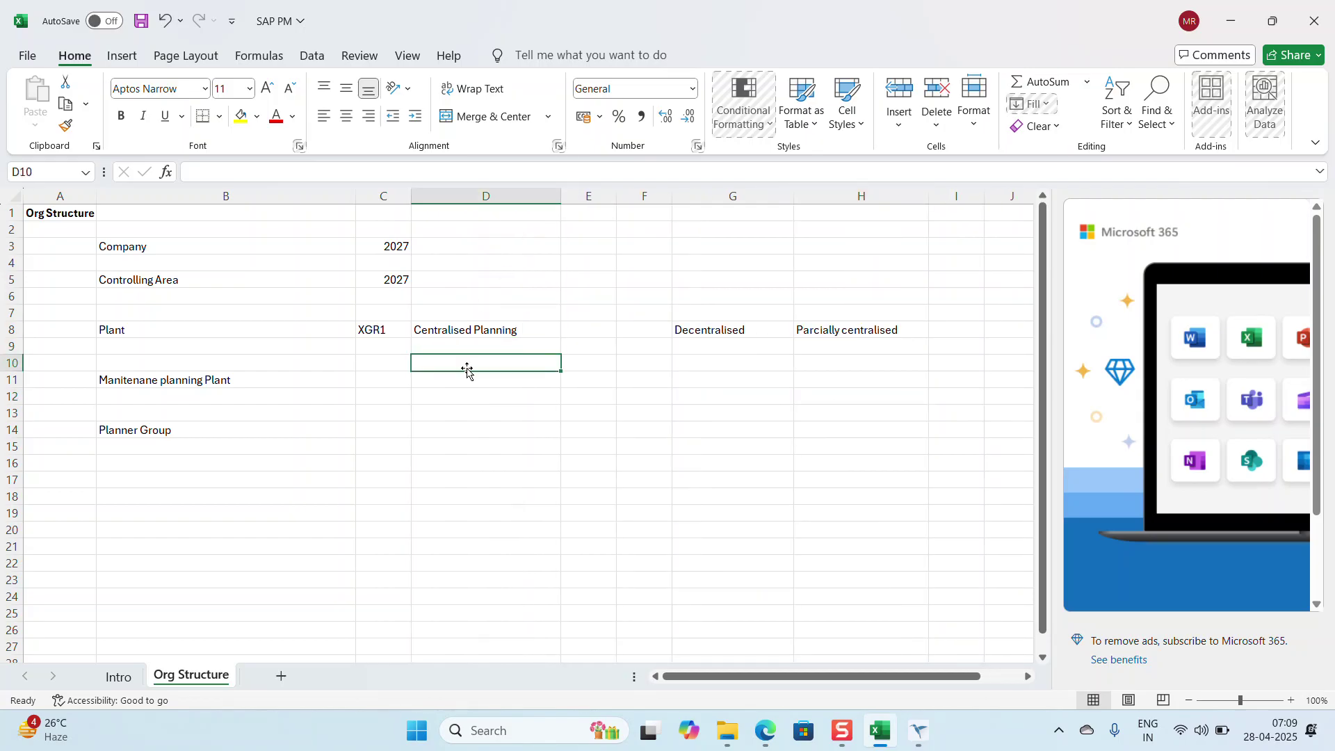
type("Kl")
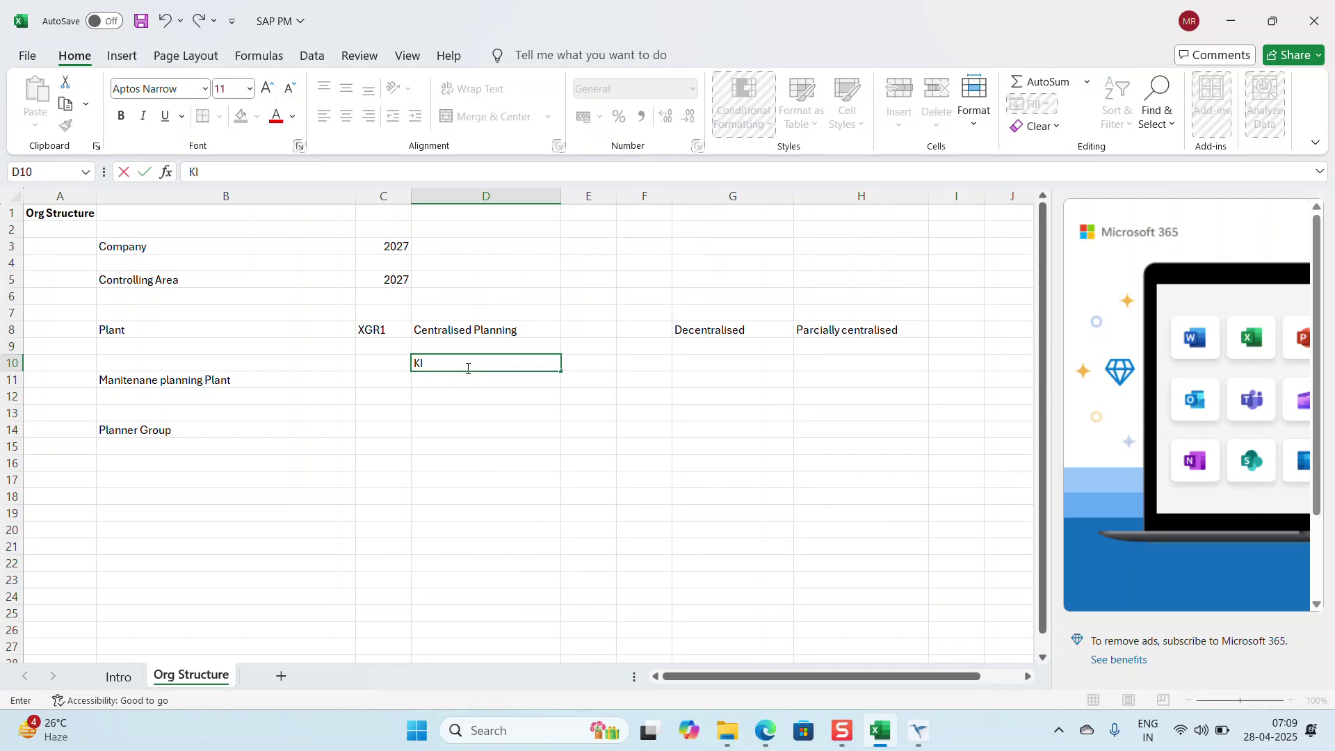
type("A1")
left_click(432, 397)
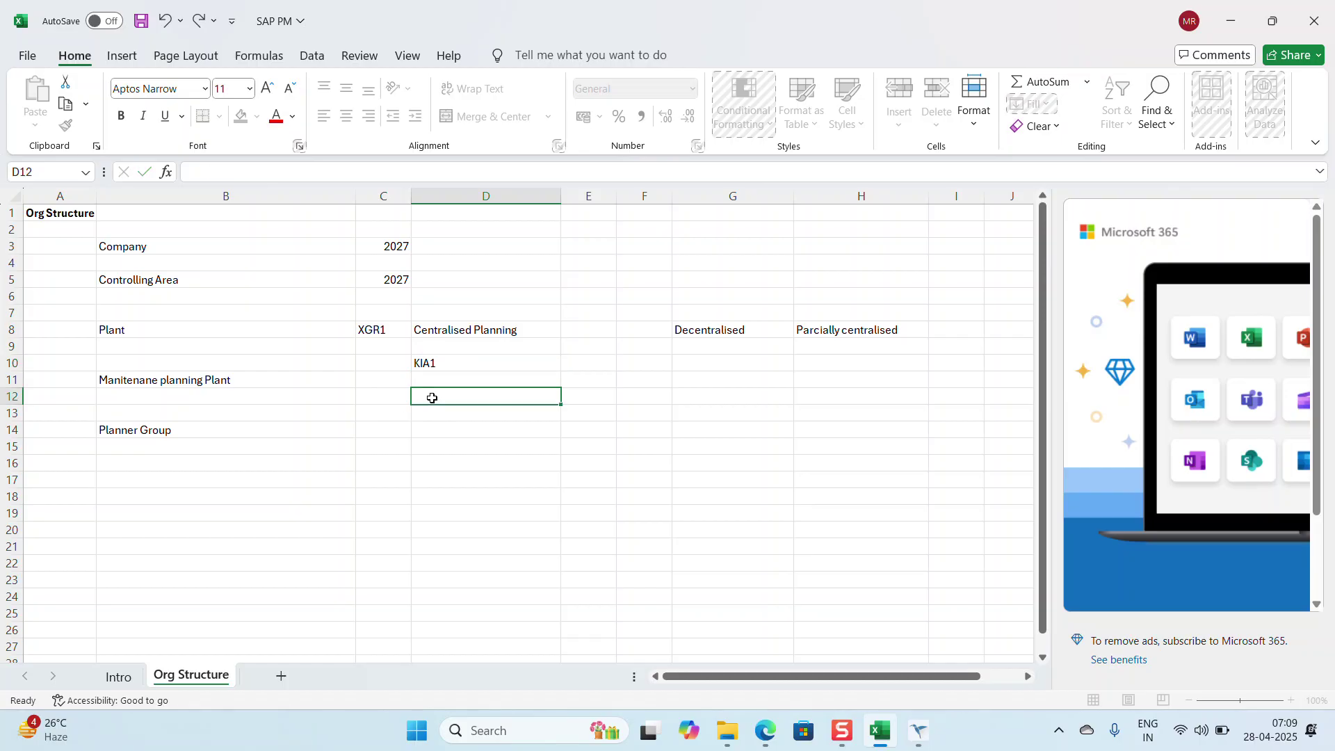
left_click(463, 363)
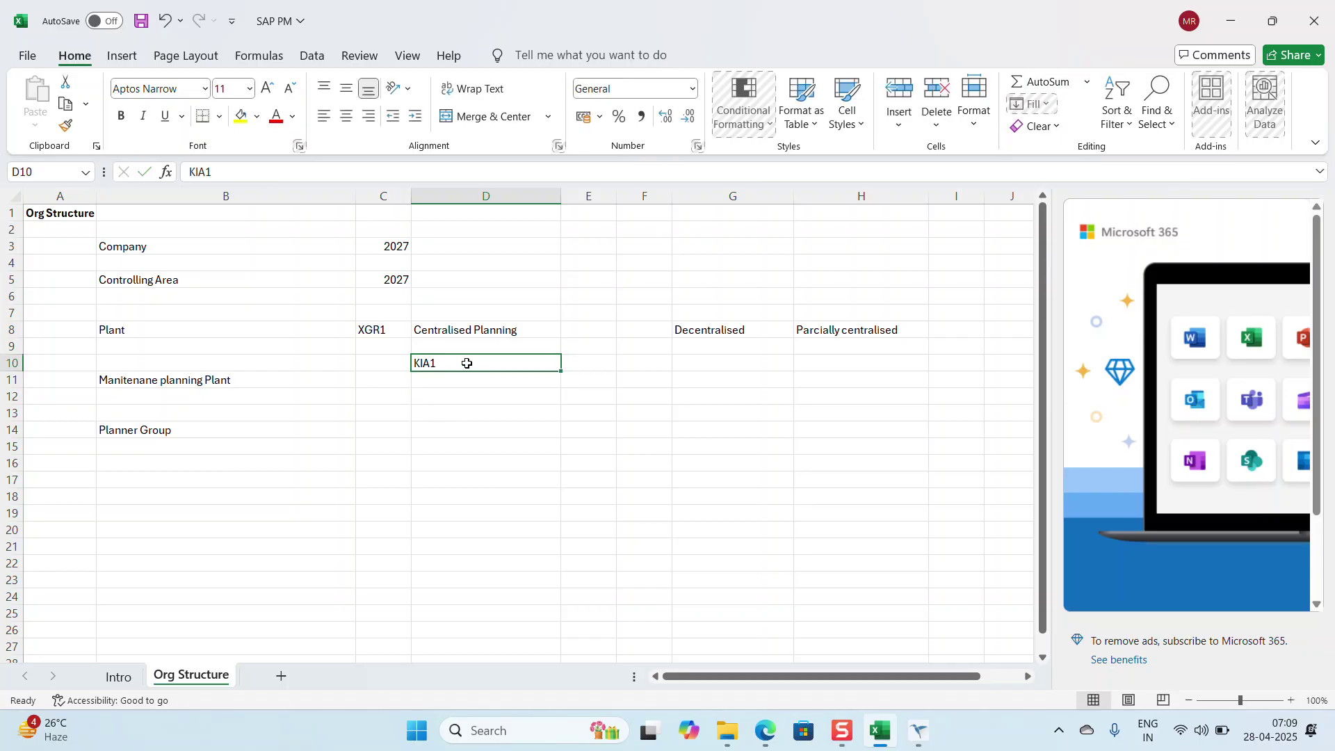
left_click(396, 364)
type("Pla")
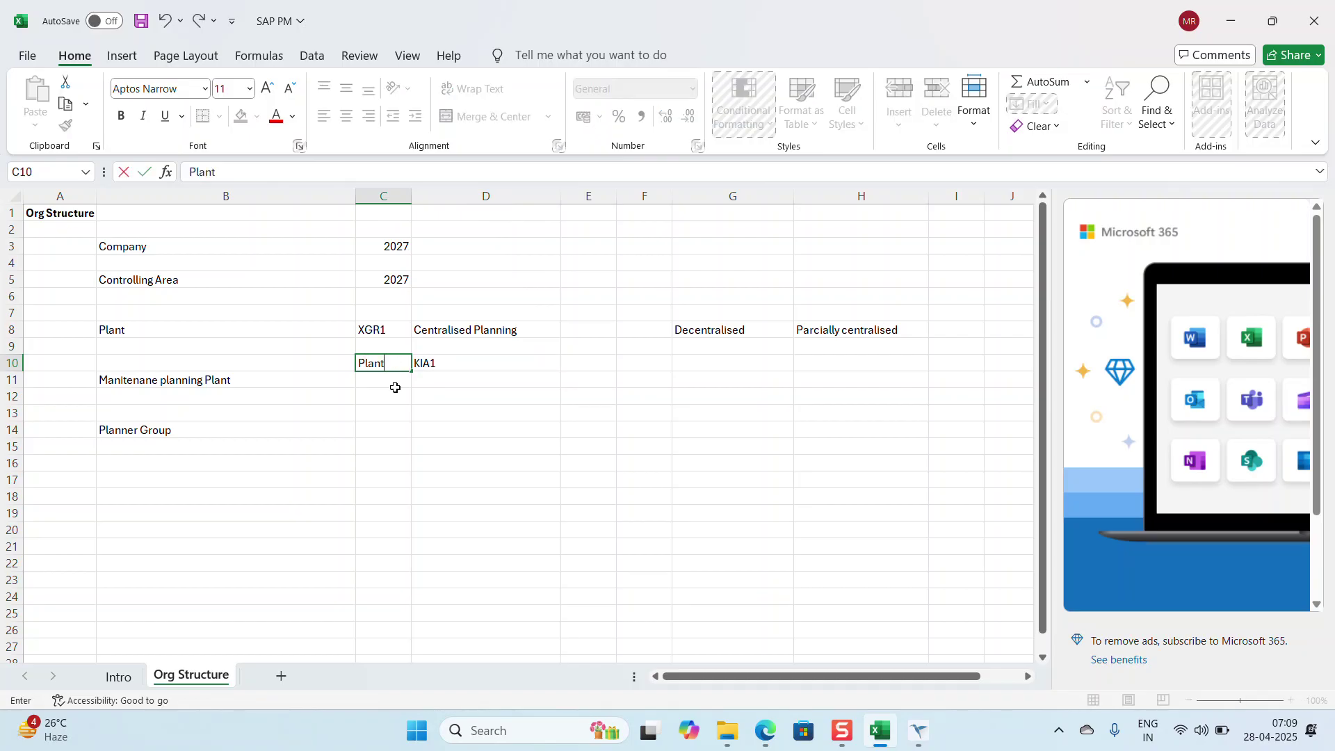
type("nt")
key("Return")
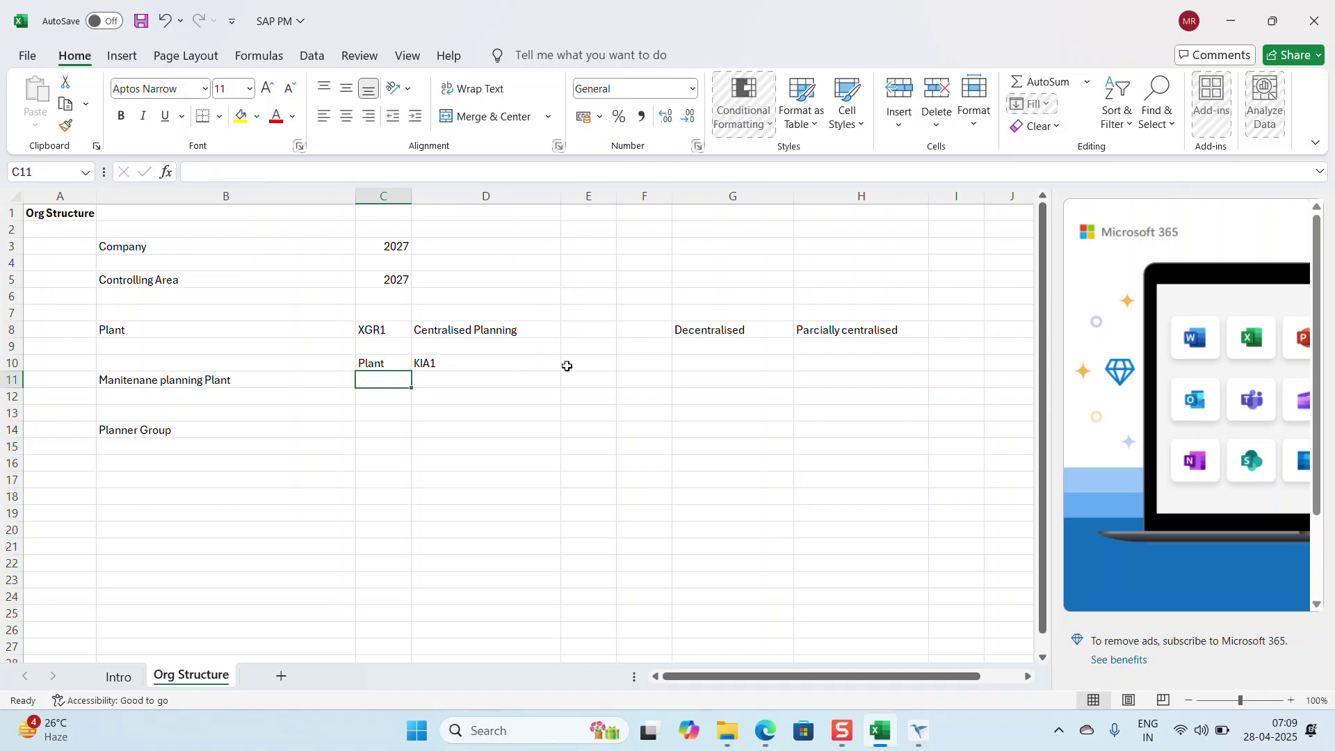
Step: Add plant codes KIA2 in cell E10 and KIA3 in cell F10 of the Plant row
left_click(574, 367)
type("K")
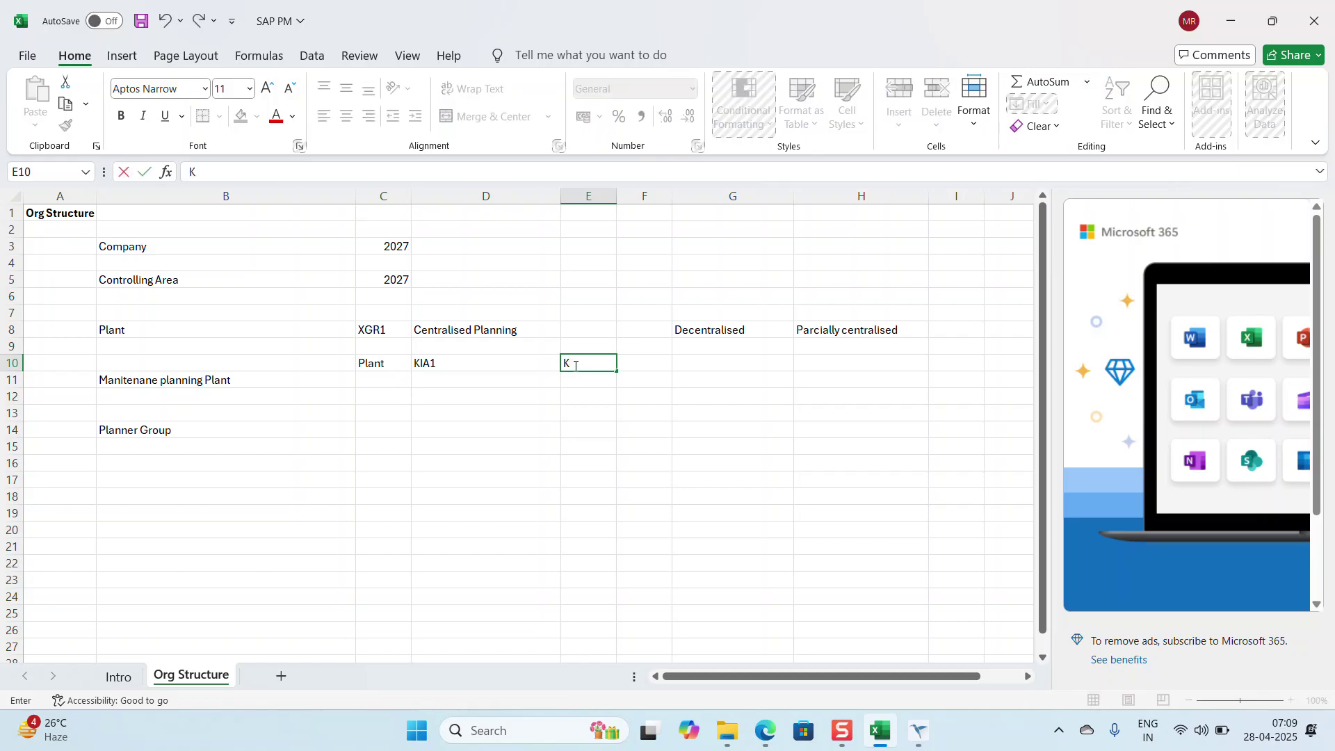
type("IA2")
left_click(639, 362)
type("KIA")
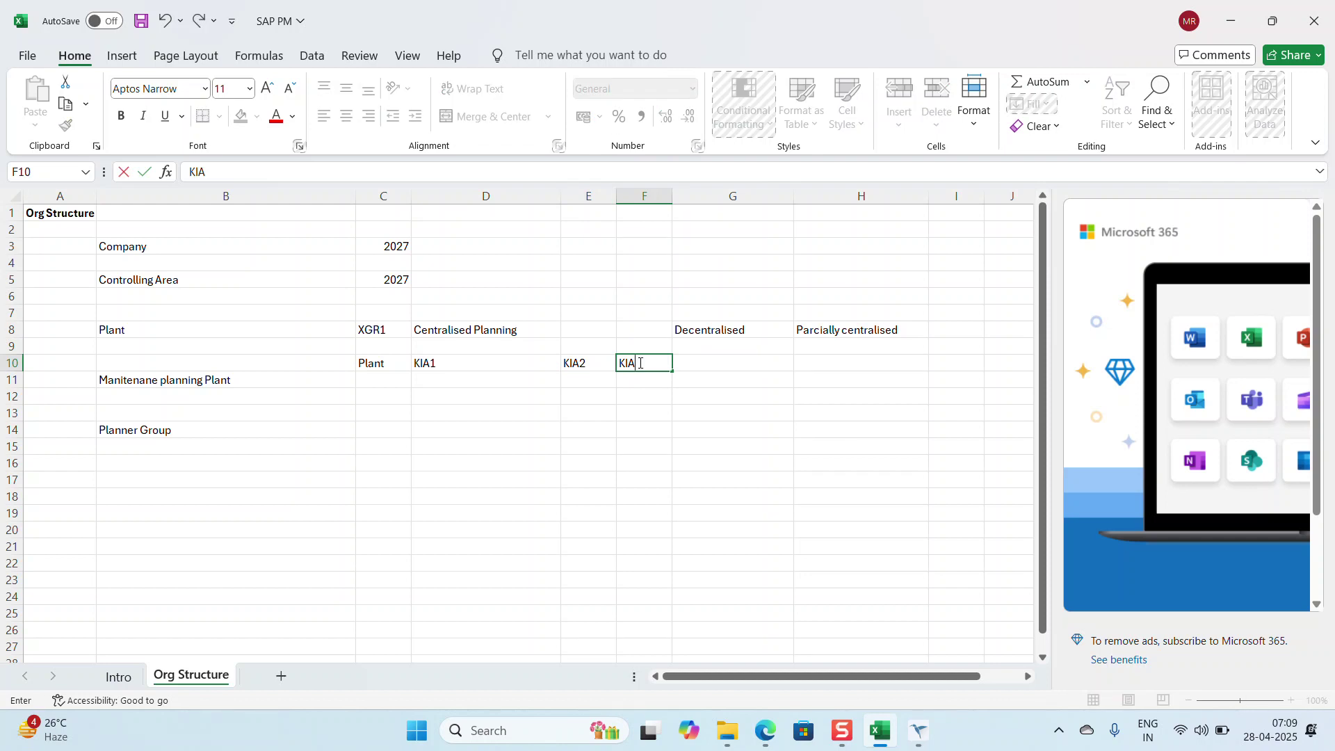
type("3")
Step: Enter the planning plant codes KIA1, KIA2 and KIA3 in cells D11, E11 and F11 of the maintenance planning plant row
left_click(435, 383)
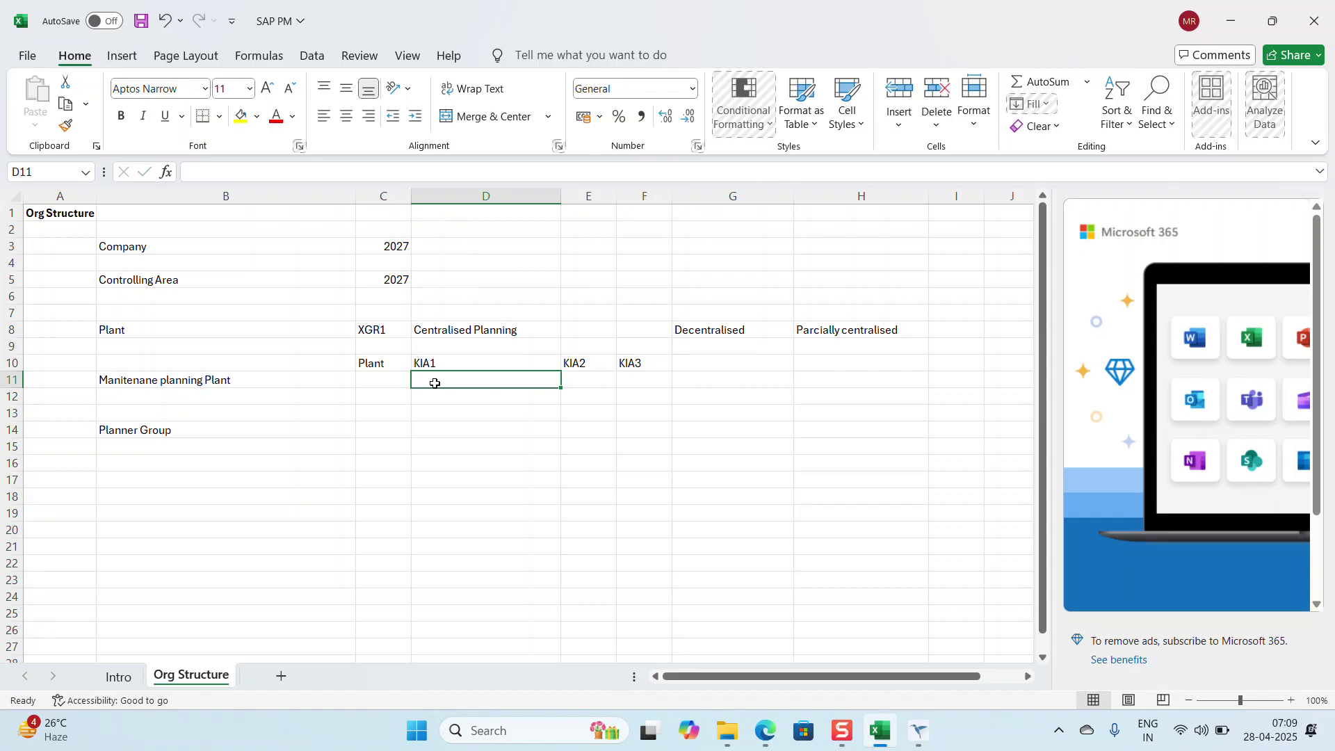
type("KIA1")
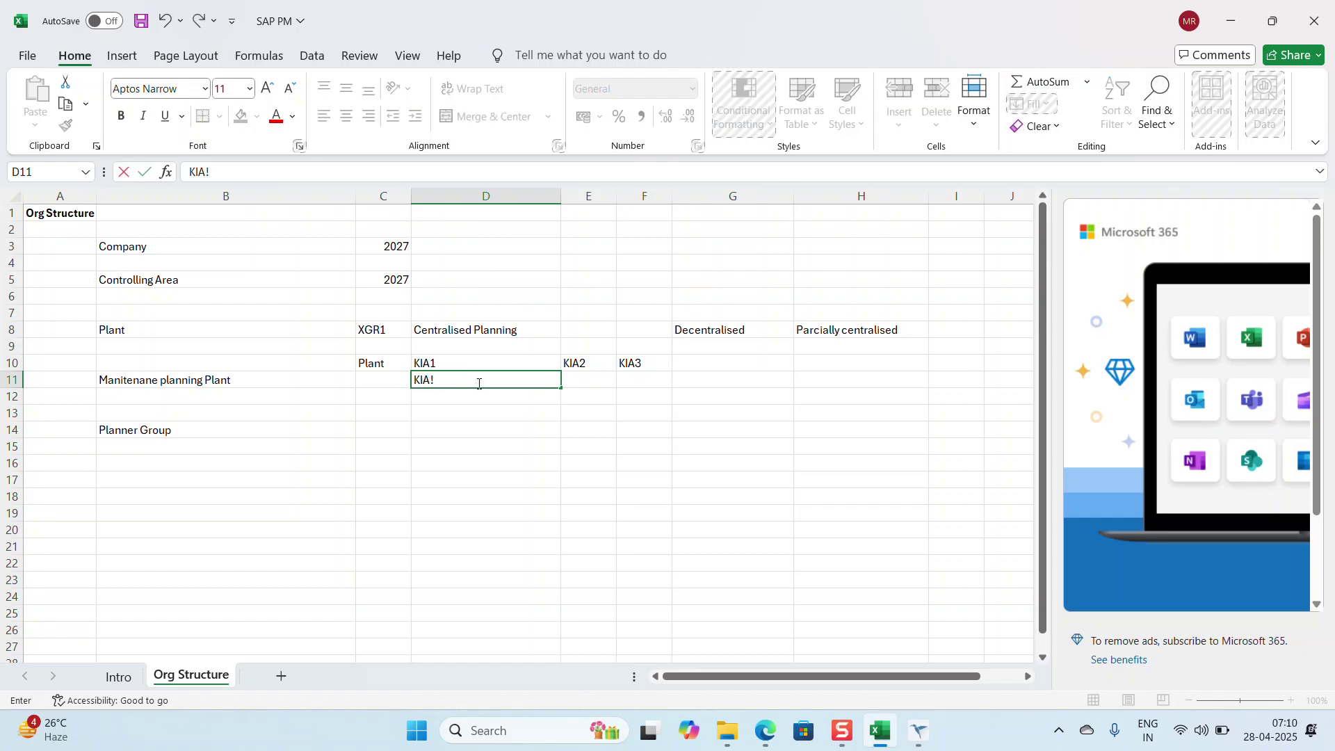
left_click(577, 384)
type("KI")
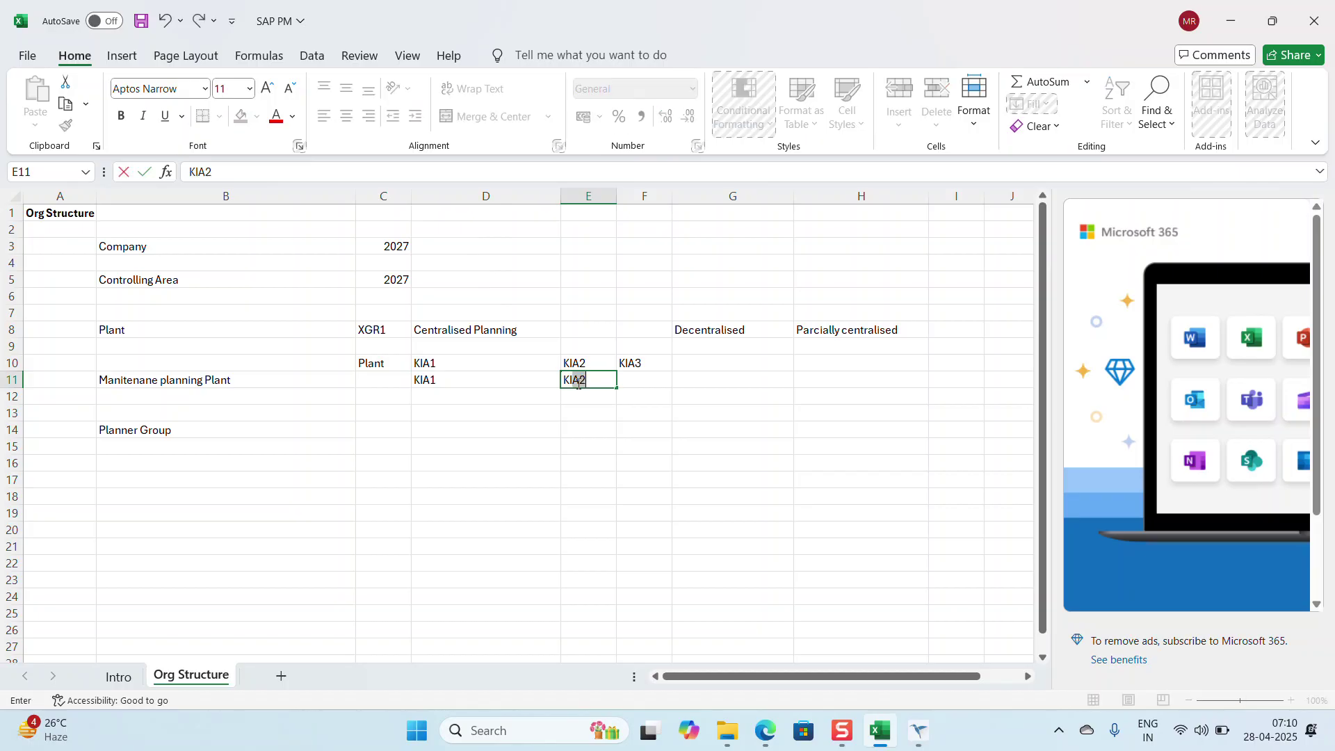
type("A2")
left_click(623, 383)
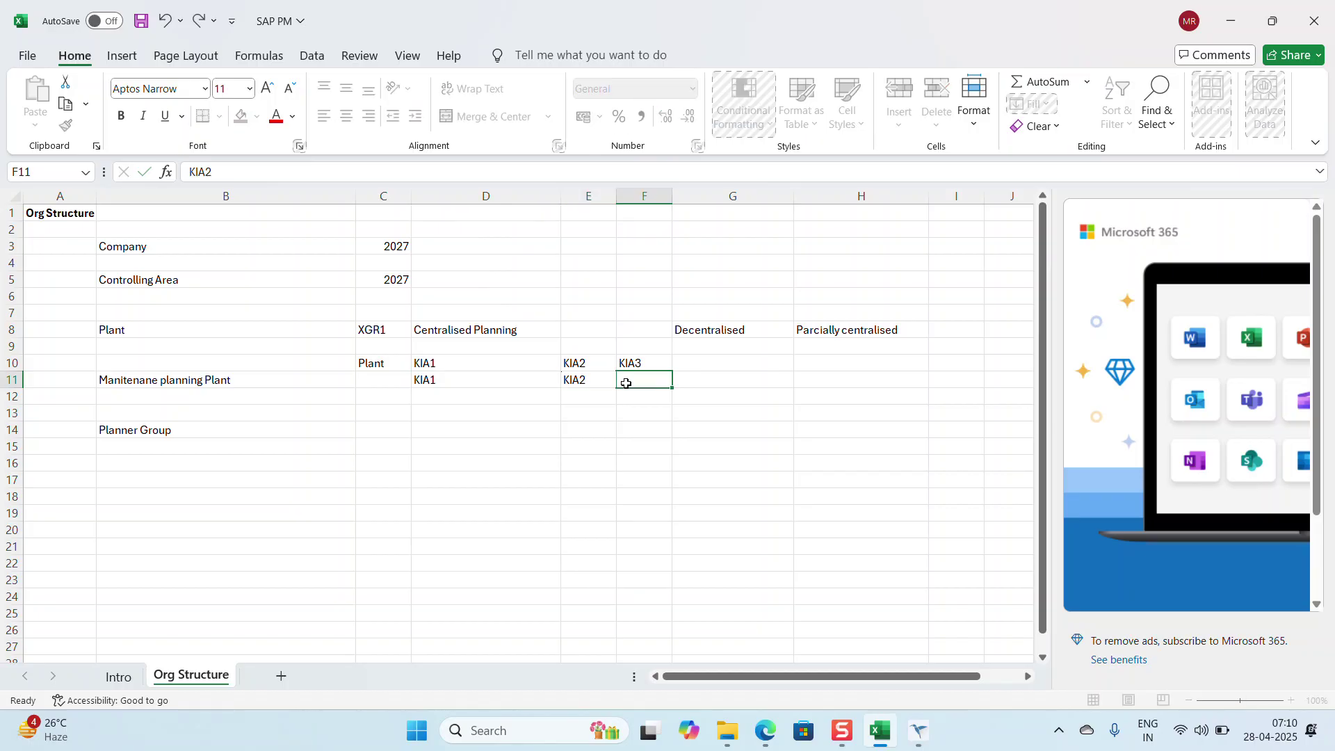
key("ctrl+d")
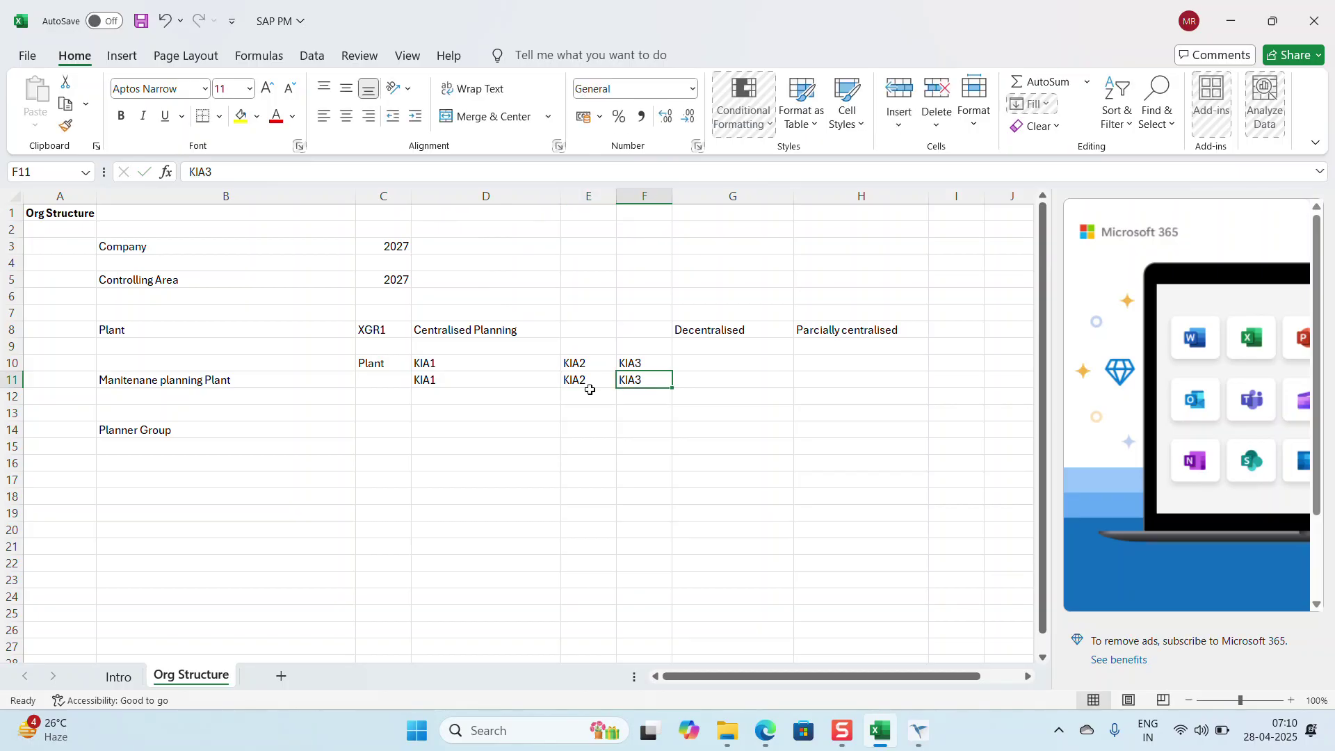
Step: Copy the plant codes in D10:F11 to the block starting at G11 and clear the "Parcially centralised" label from H8
left_click(455, 359)
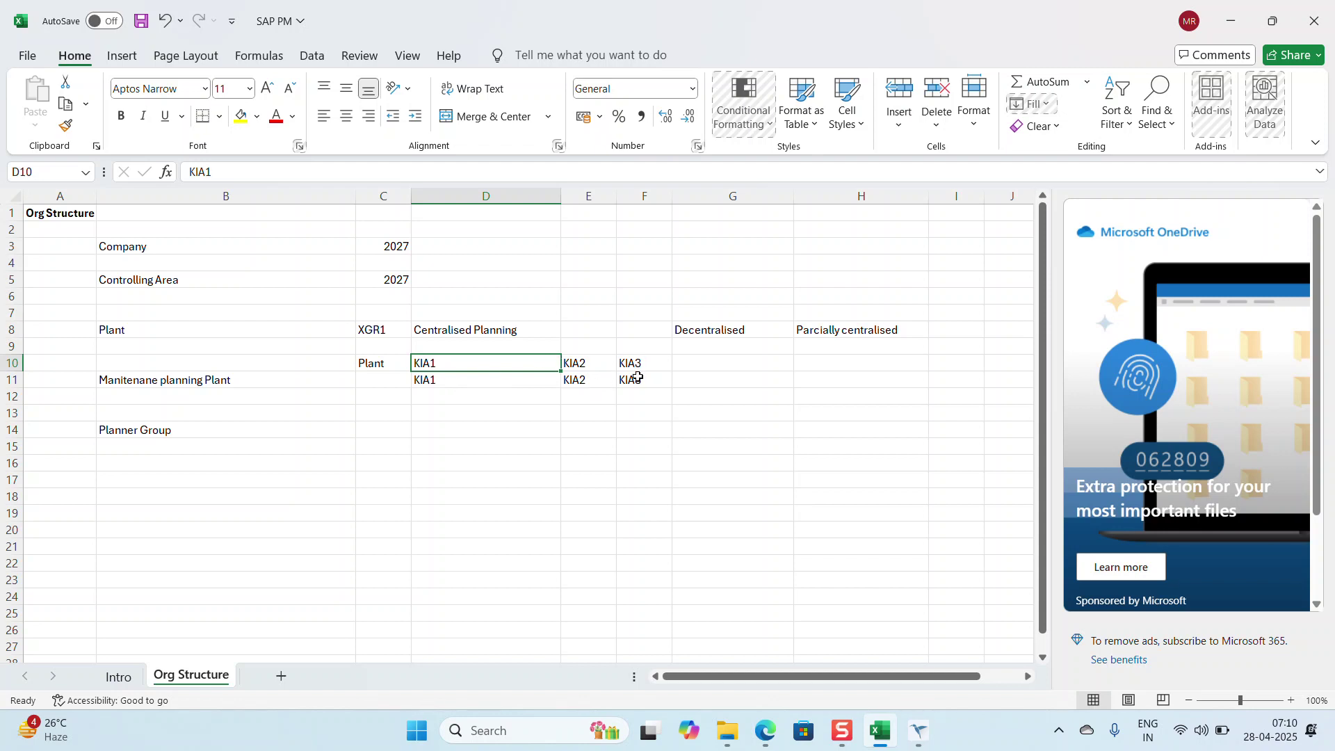
left_click(447, 374)
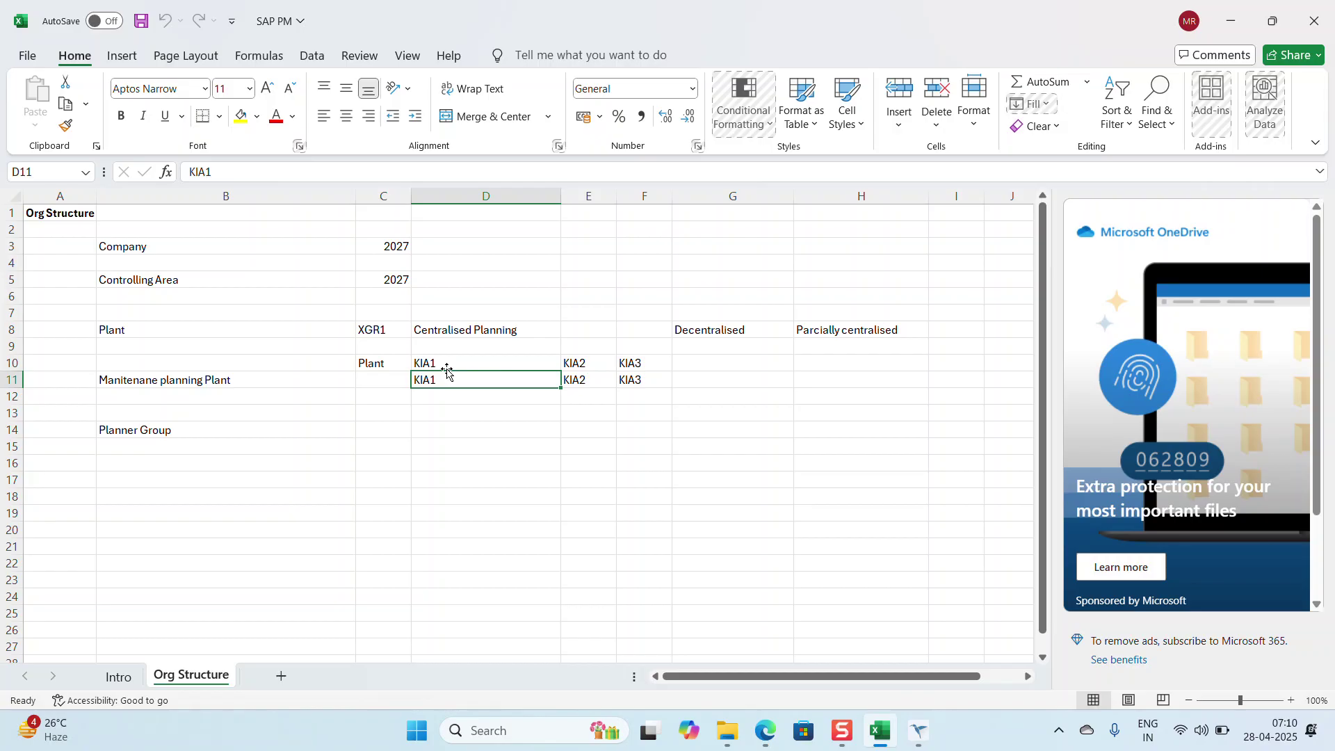
left_click_drag(452, 364, 642, 378)
key("ctrl+c")
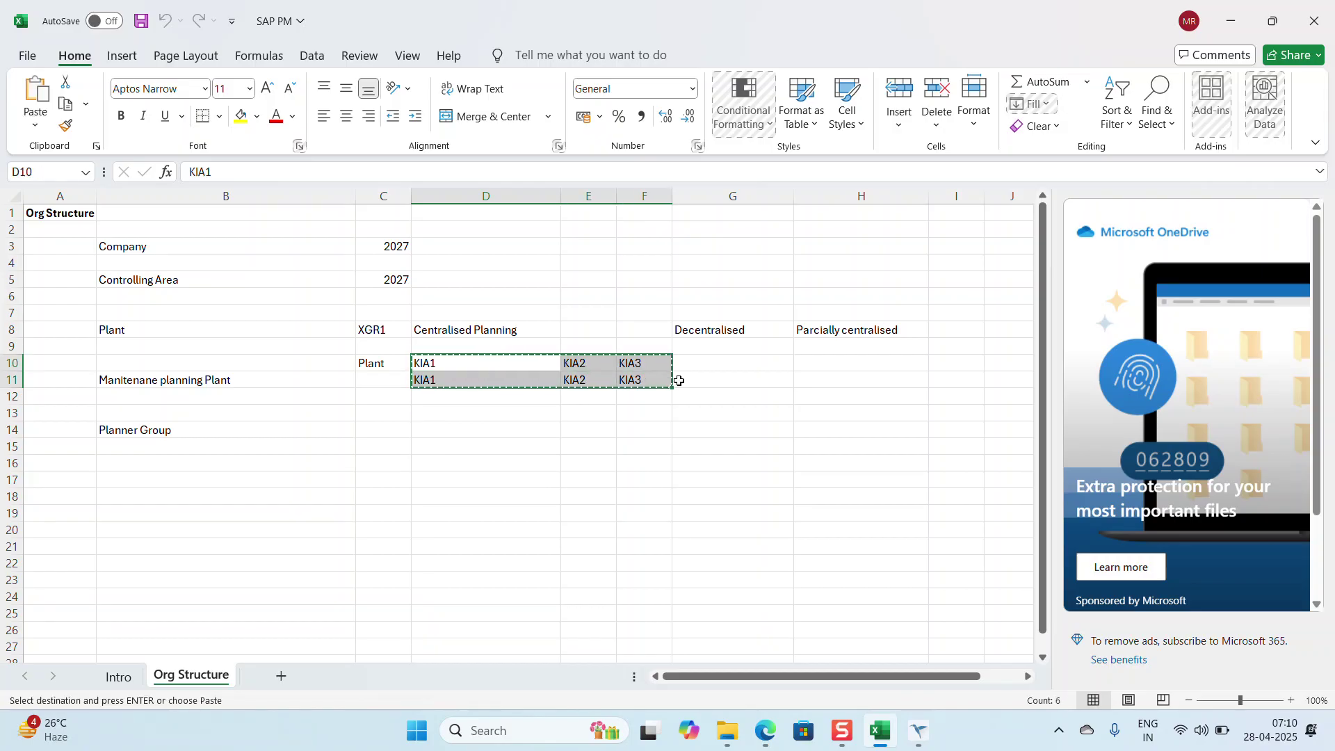
left_click(735, 375)
key("ctrl+v")
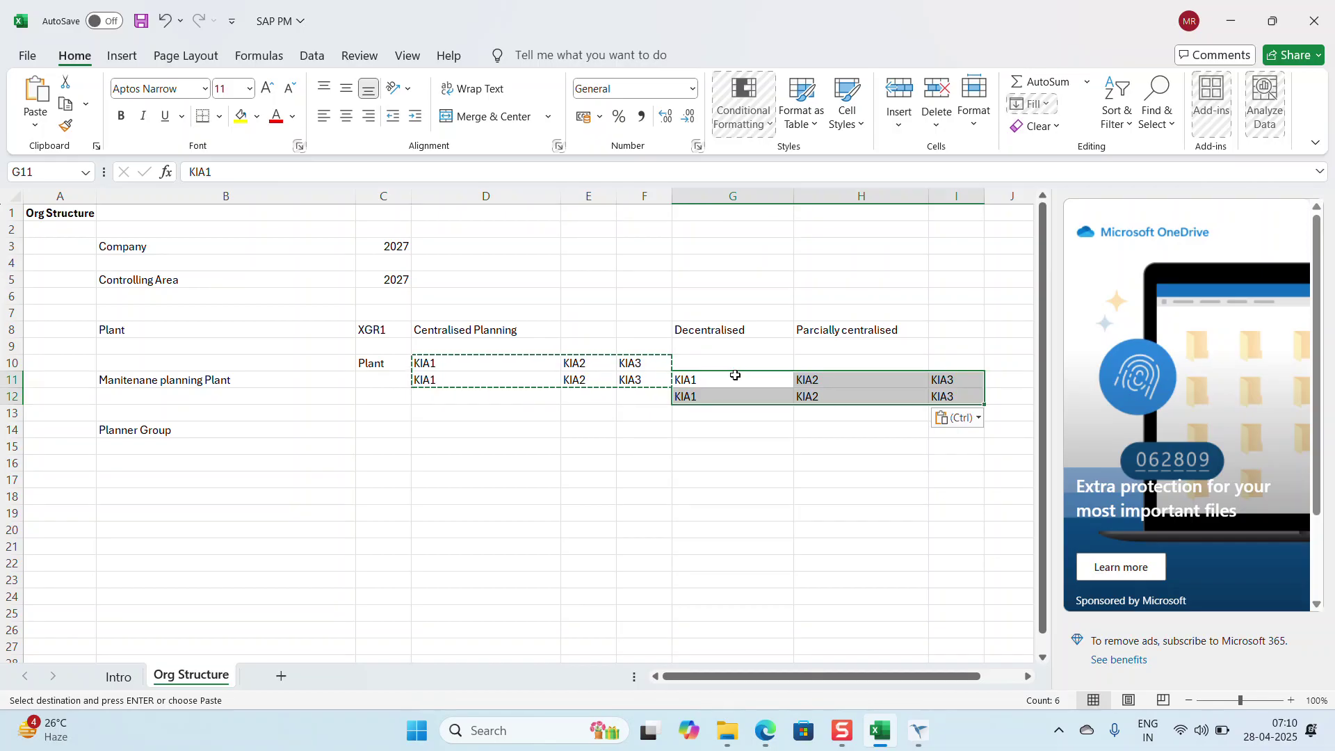
left_click(830, 332)
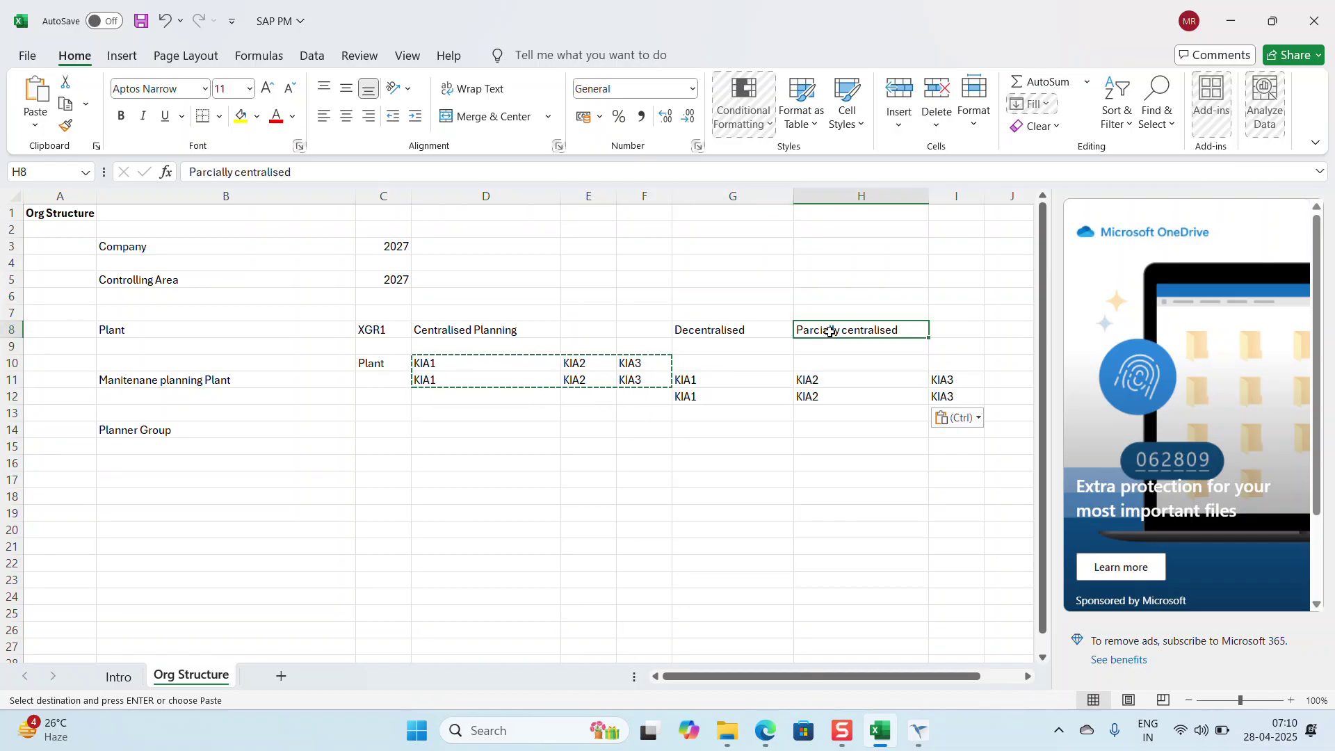
key("Delete")
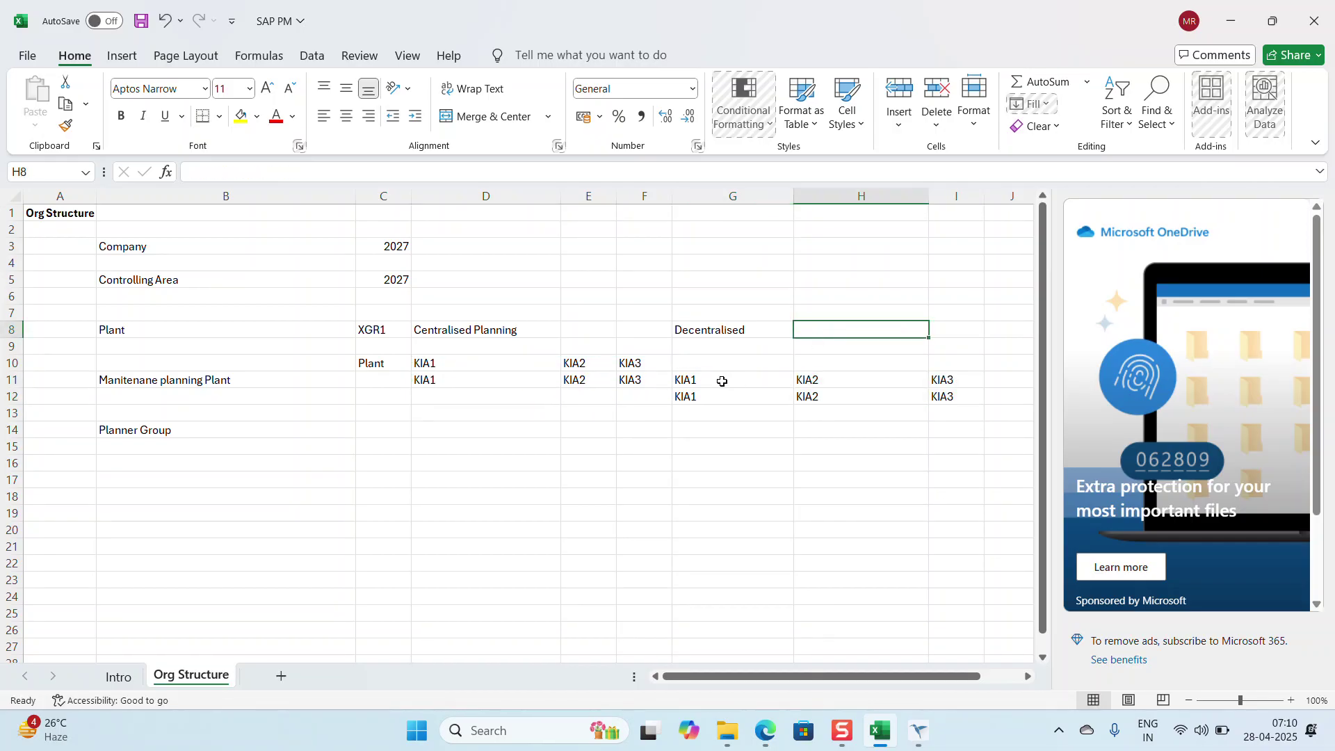
Step: Change the planning plant codes in cells H12 and I12 to KIA1
left_click(709, 399)
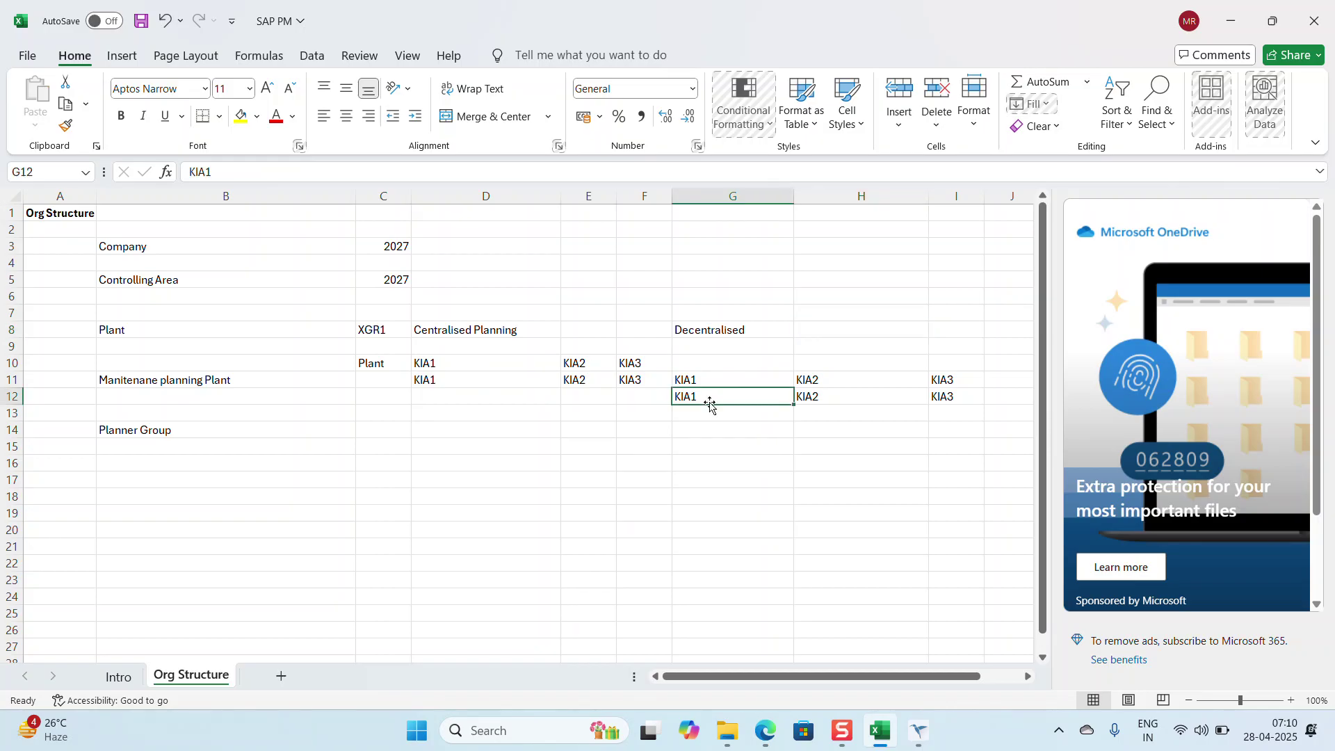
left_click(817, 400)
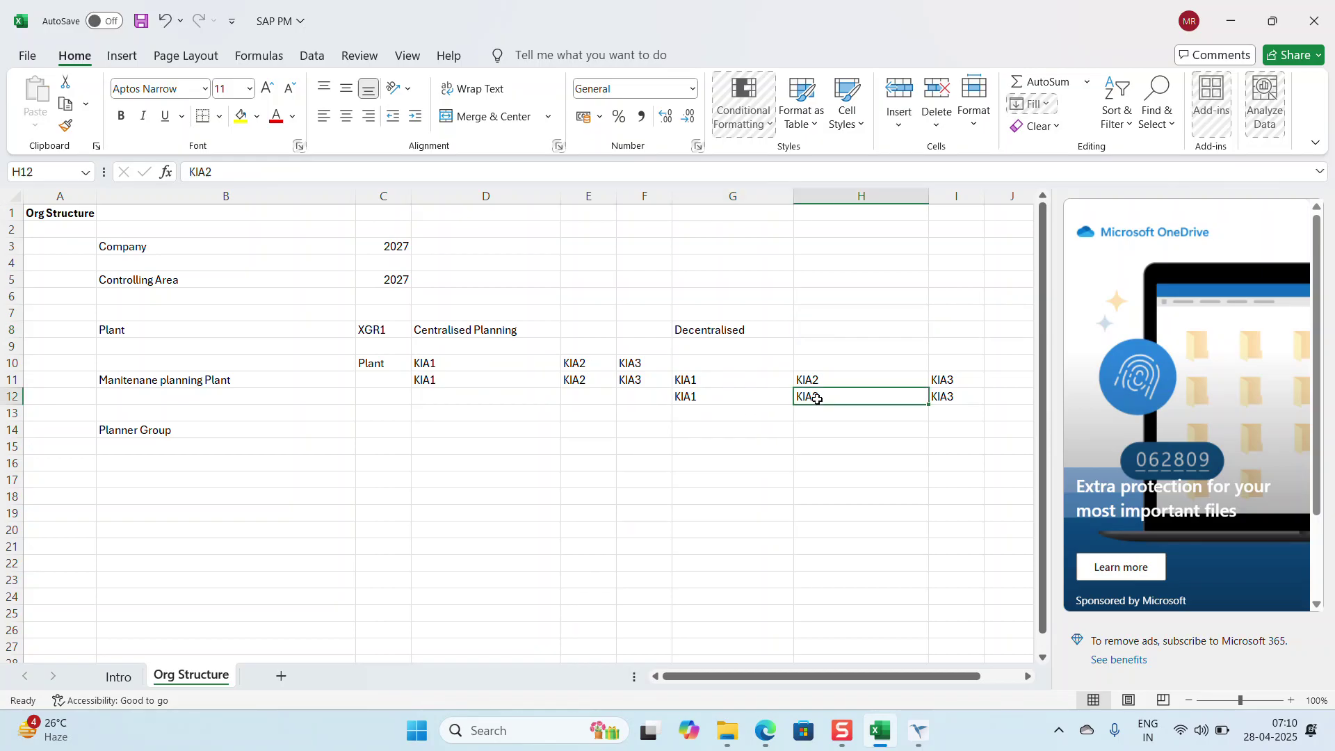
type("KIA1")
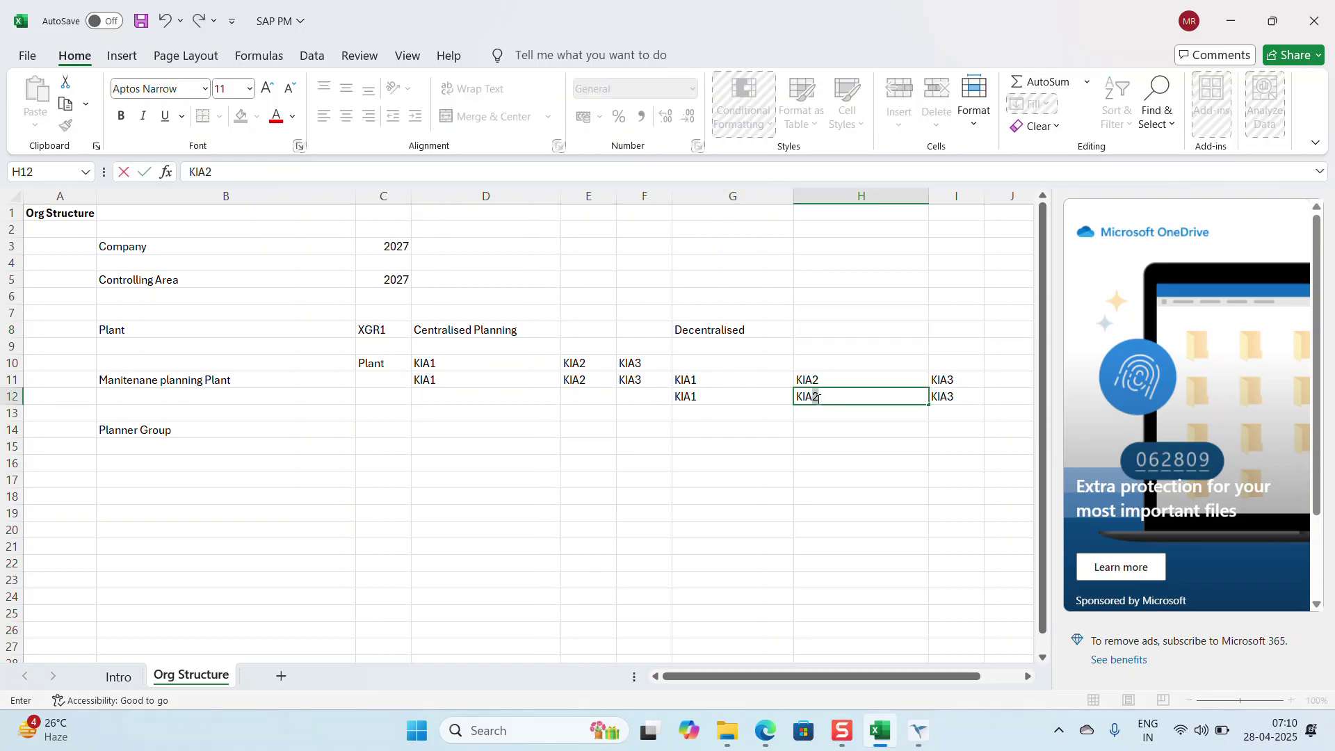
left_click(939, 398)
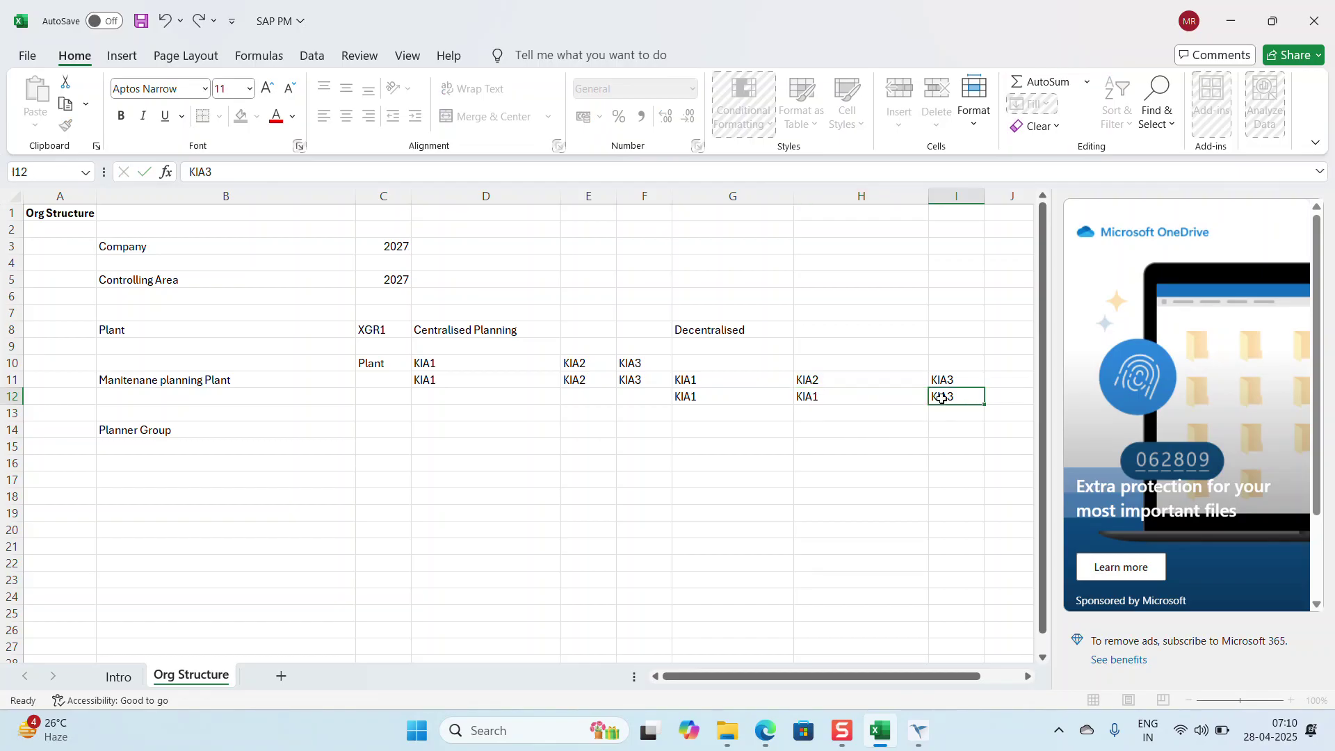
type("KIA1")
left_click(871, 459)
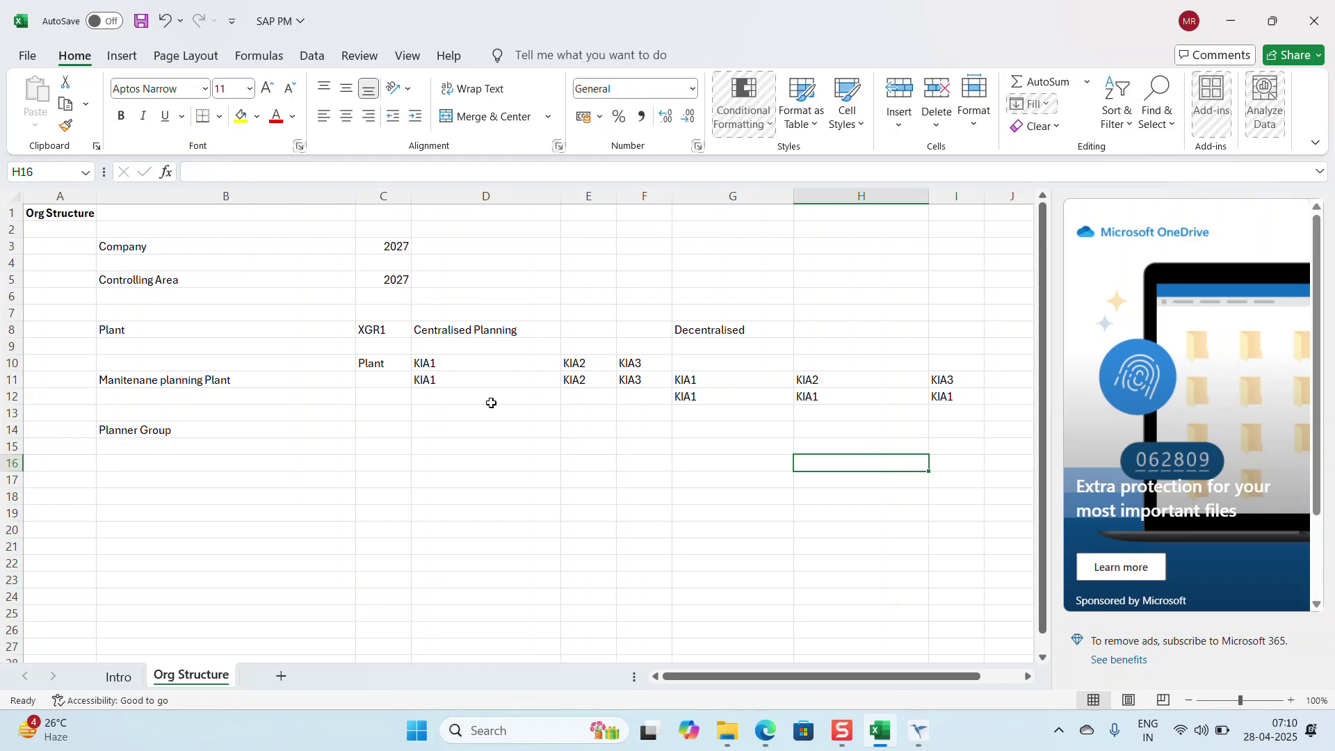
left_click(470, 364)
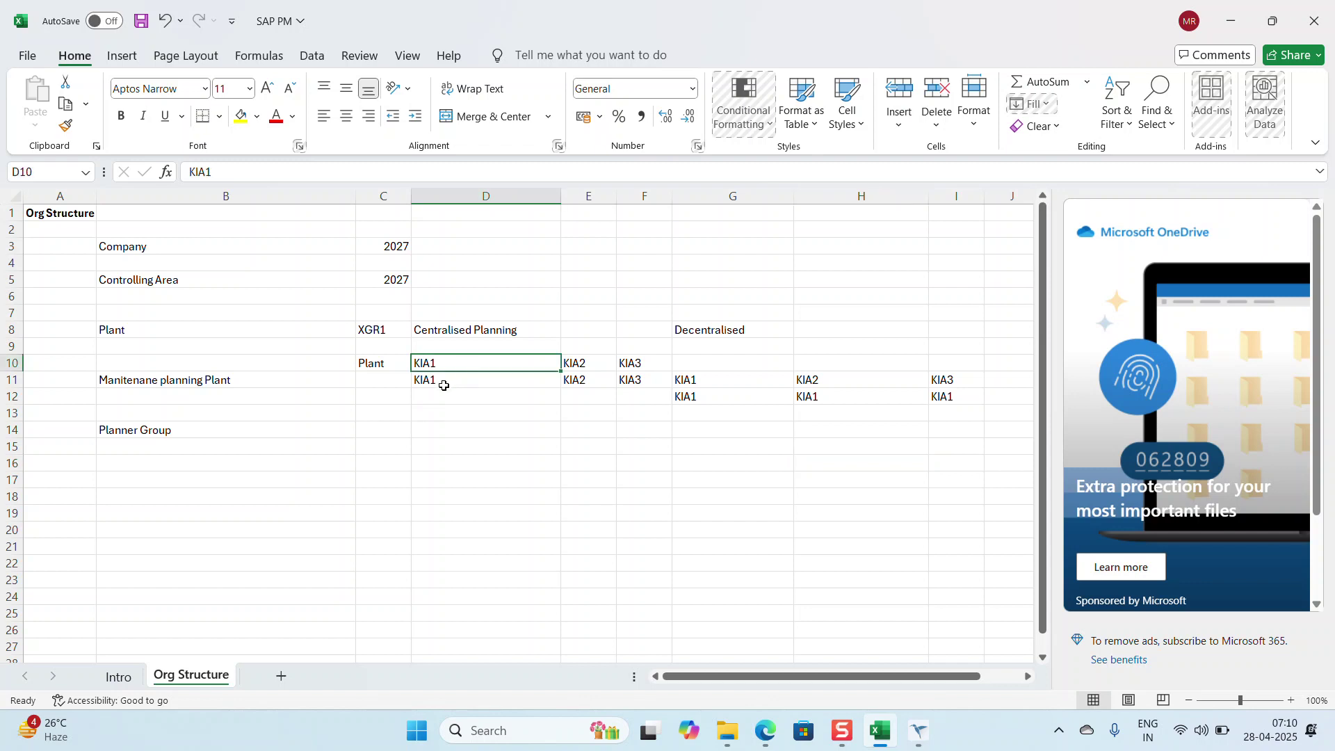
left_click(443, 384)
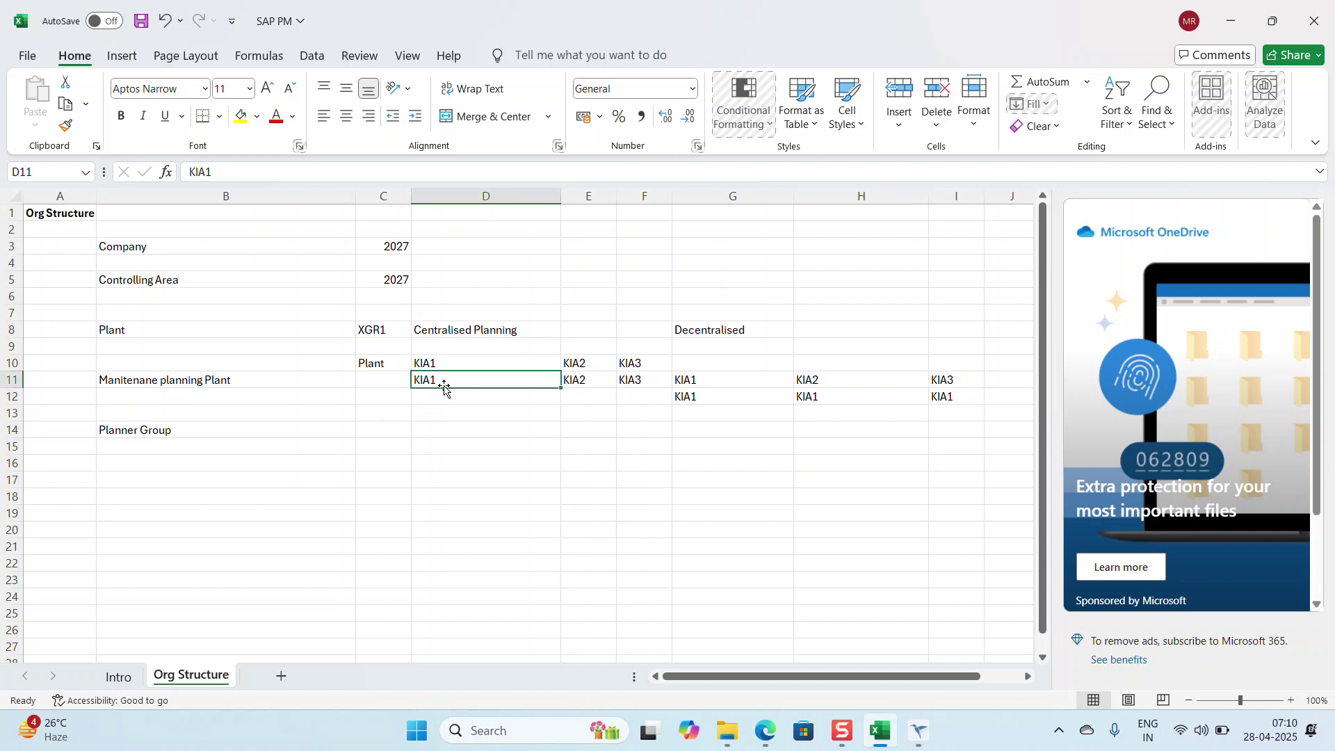
left_click(603, 367)
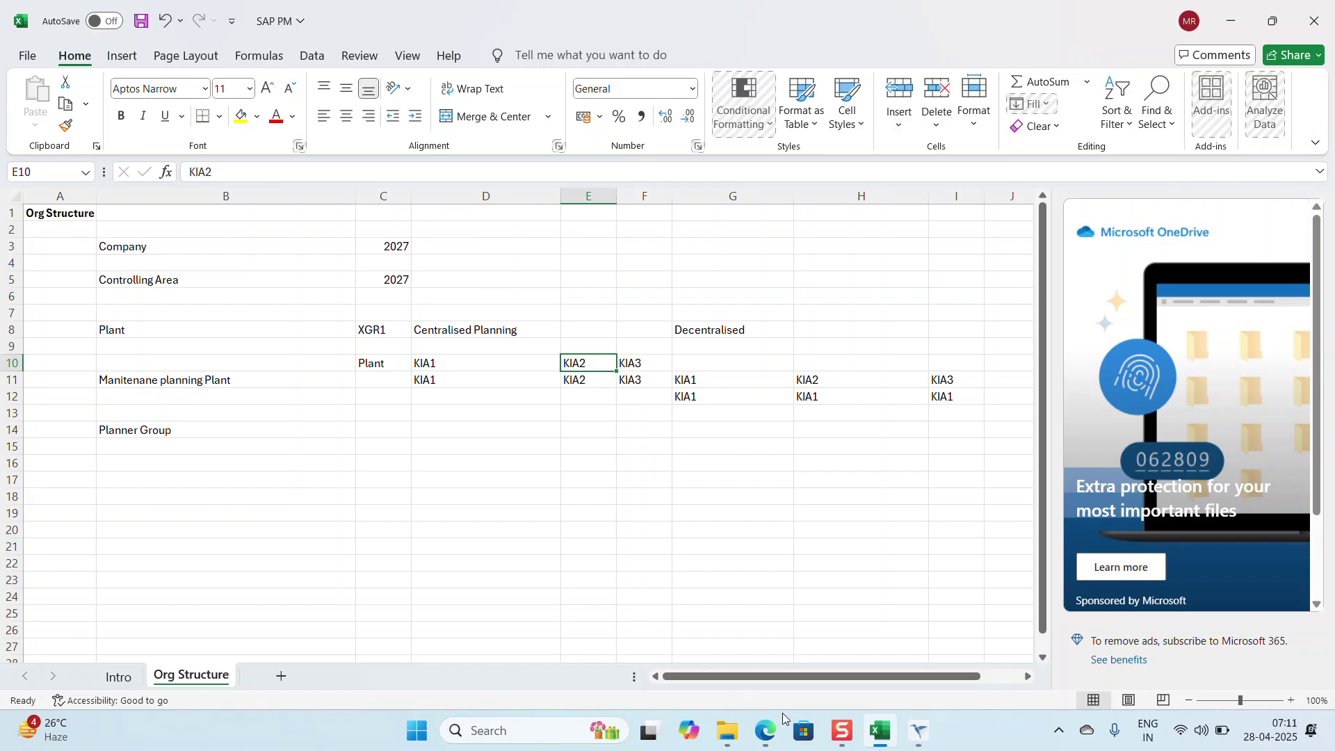
Step: Switch to the Edge browser and search the web for "centralised planning in sap pm"
left_click(763, 733)
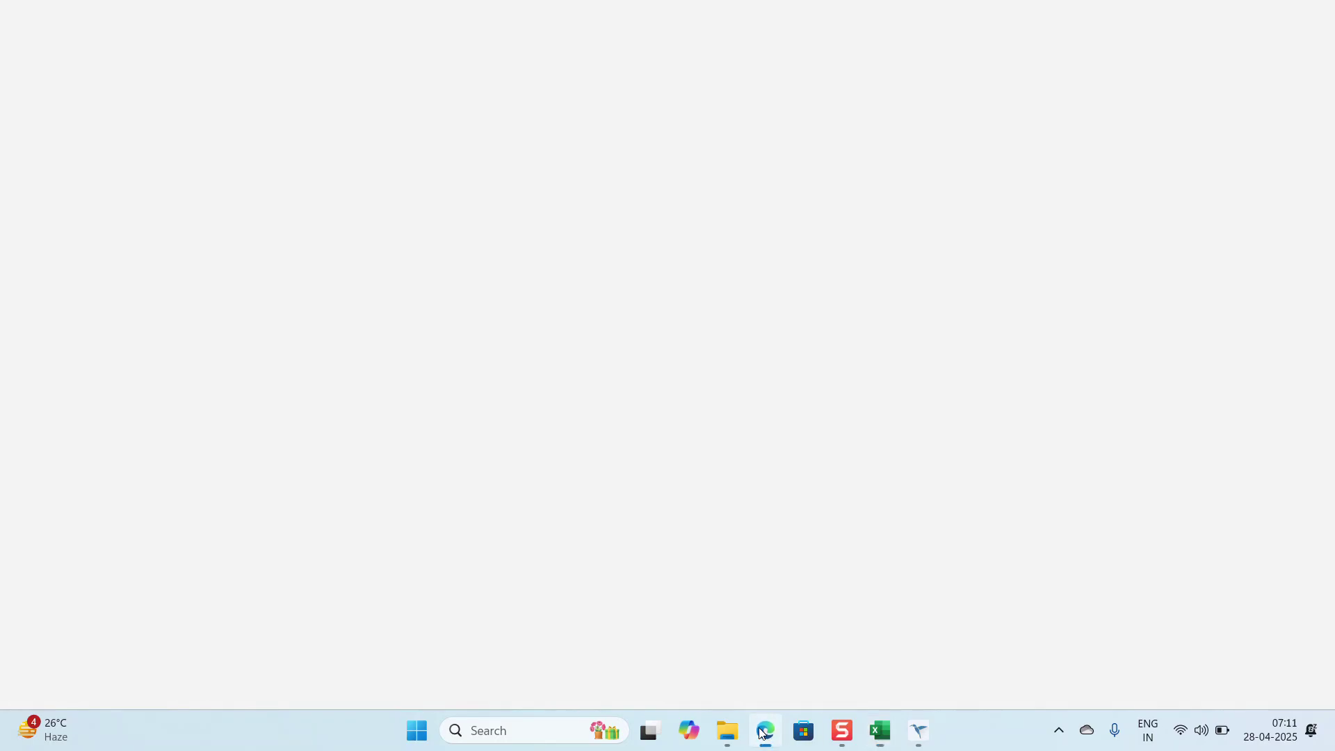
left_click(551, 14)
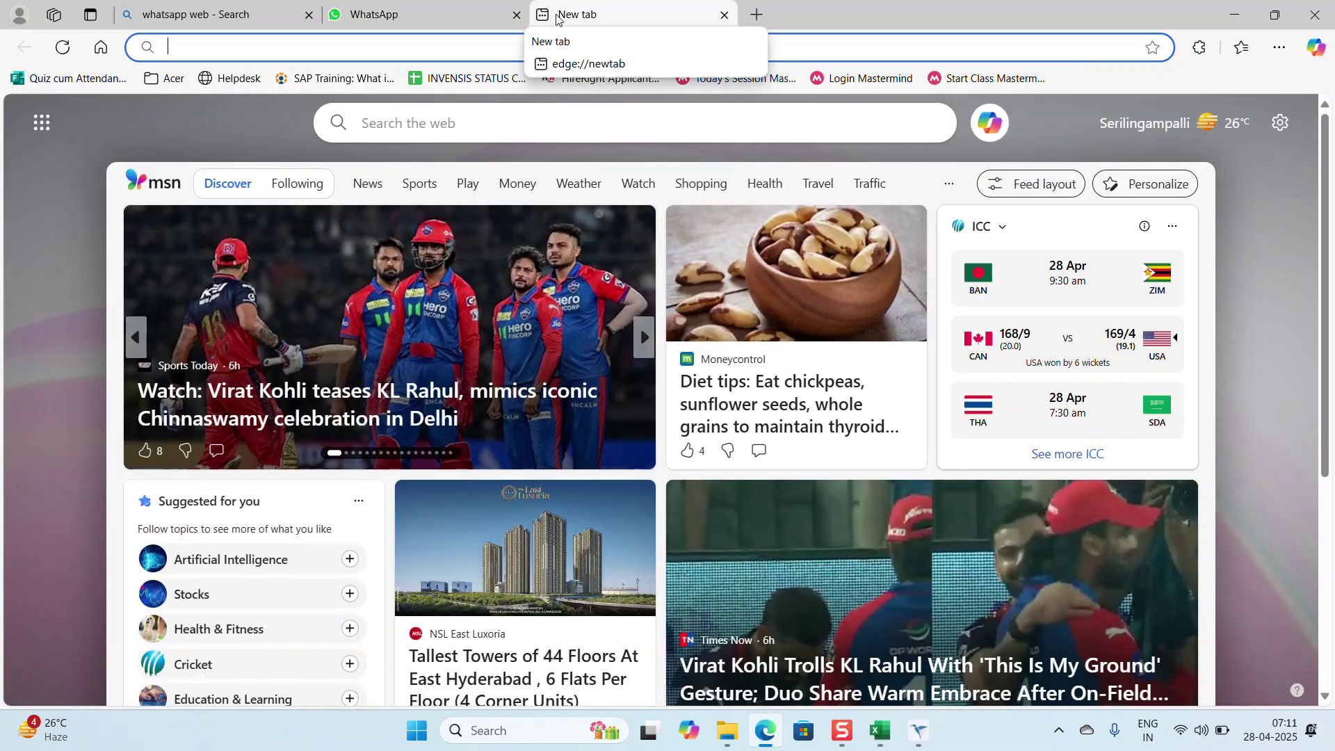
type("central")
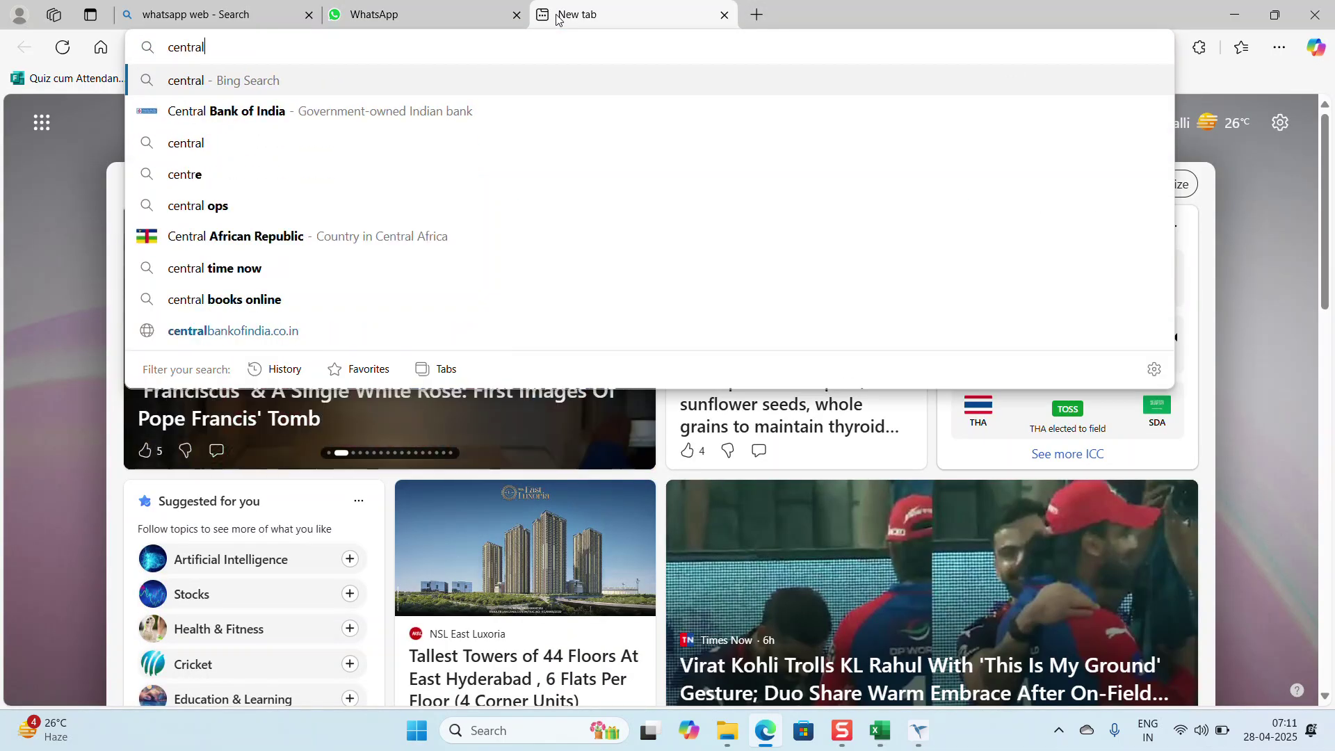
type("ised plann")
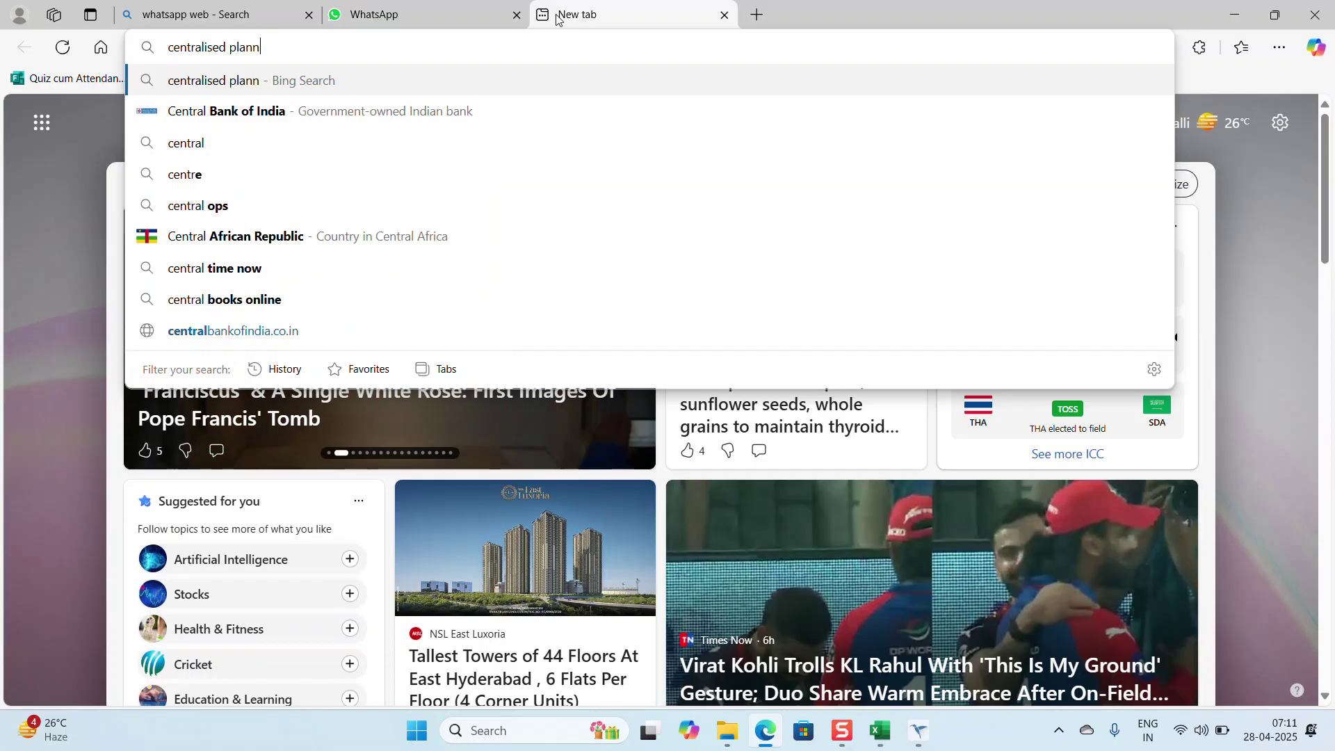
type("ing in sap pm")
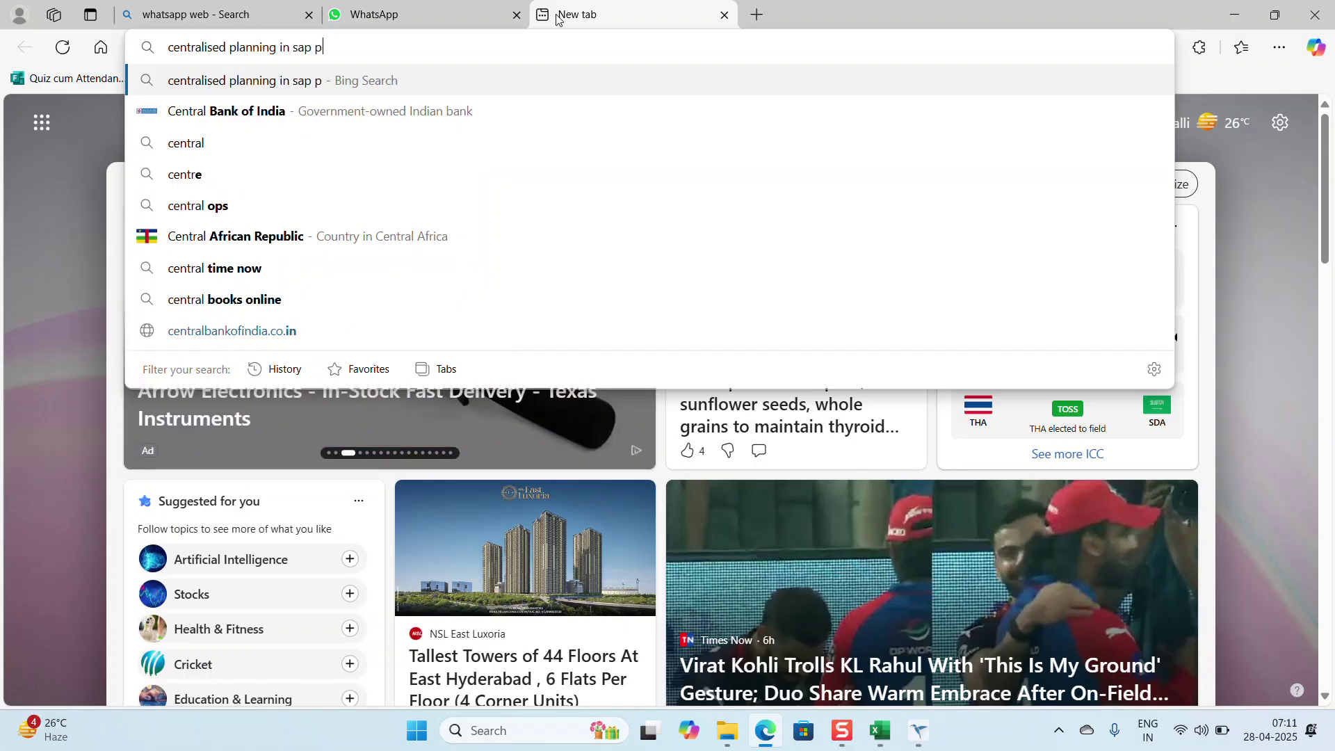
key("Return")
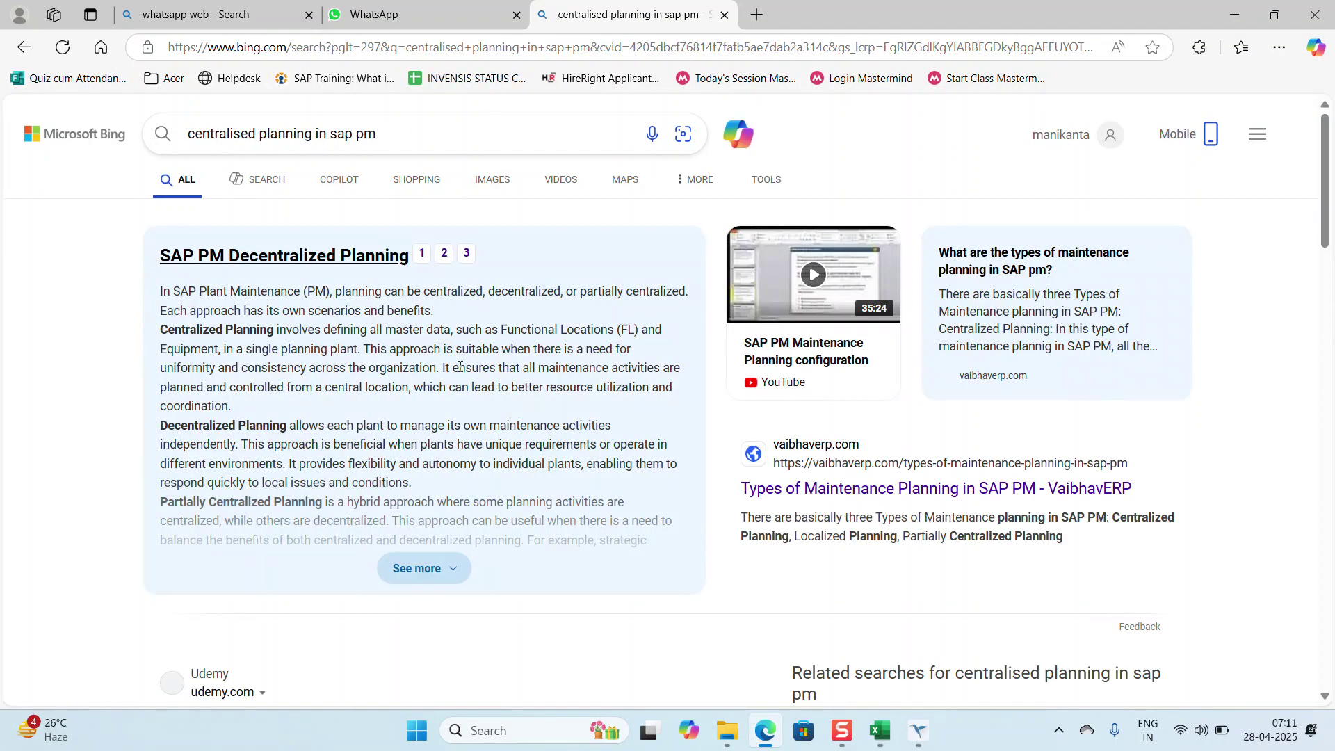
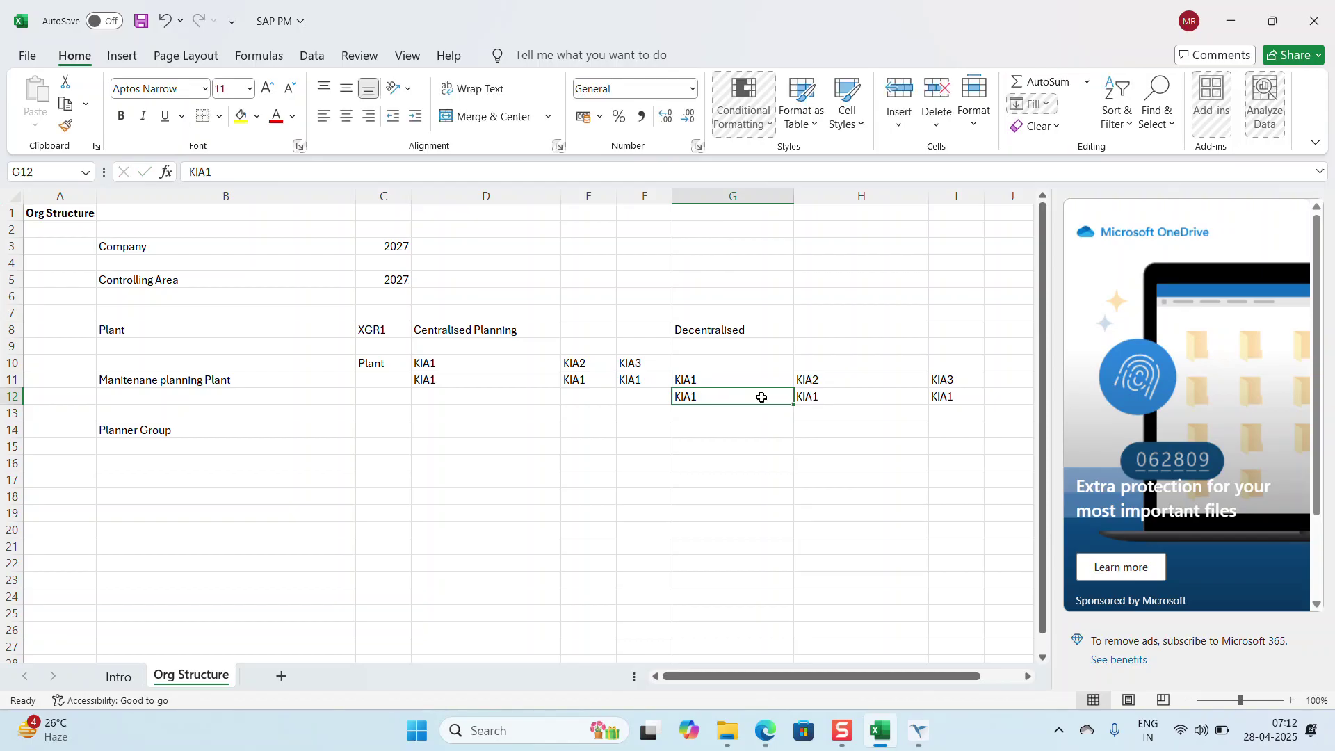
Step: Set the decentralised planning plant codes to KIA2 in cell H12 and KIA3 in cell I12
left_click(809, 398)
type("KIA2")
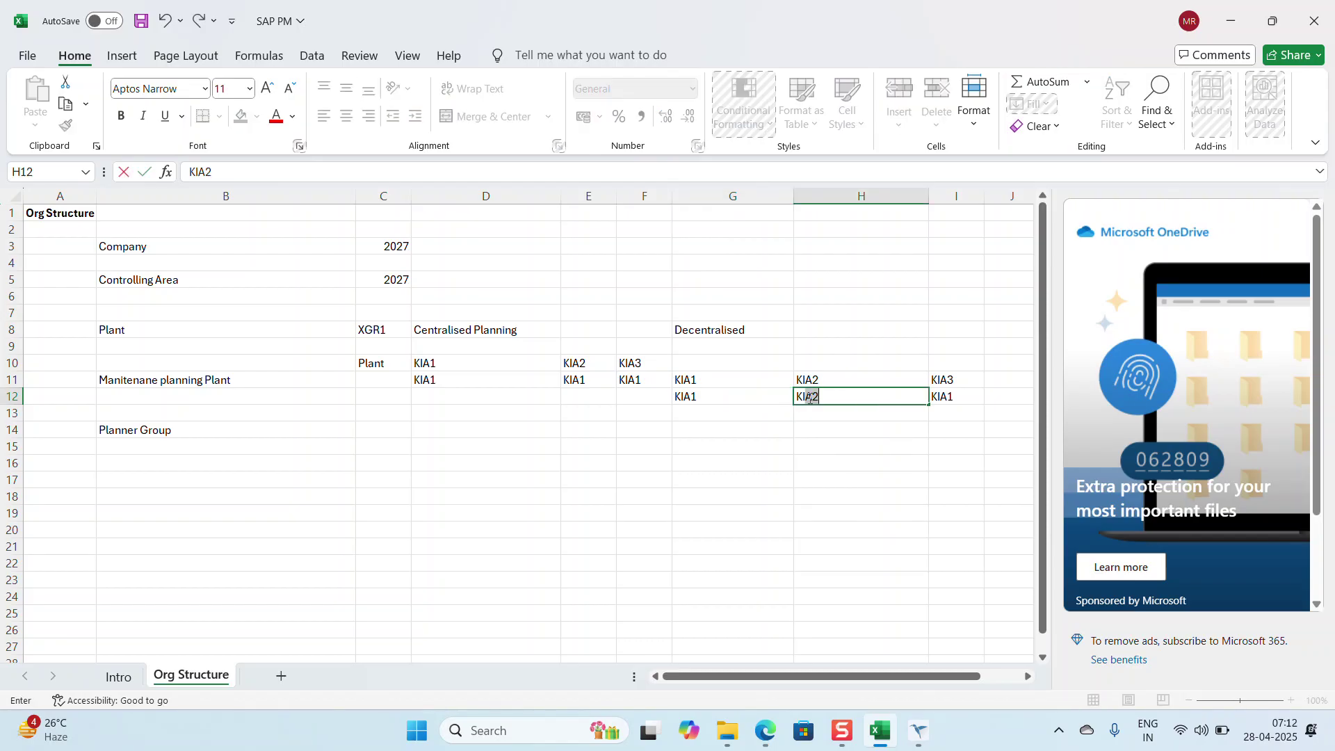
left_click(960, 395)
type("KIA3")
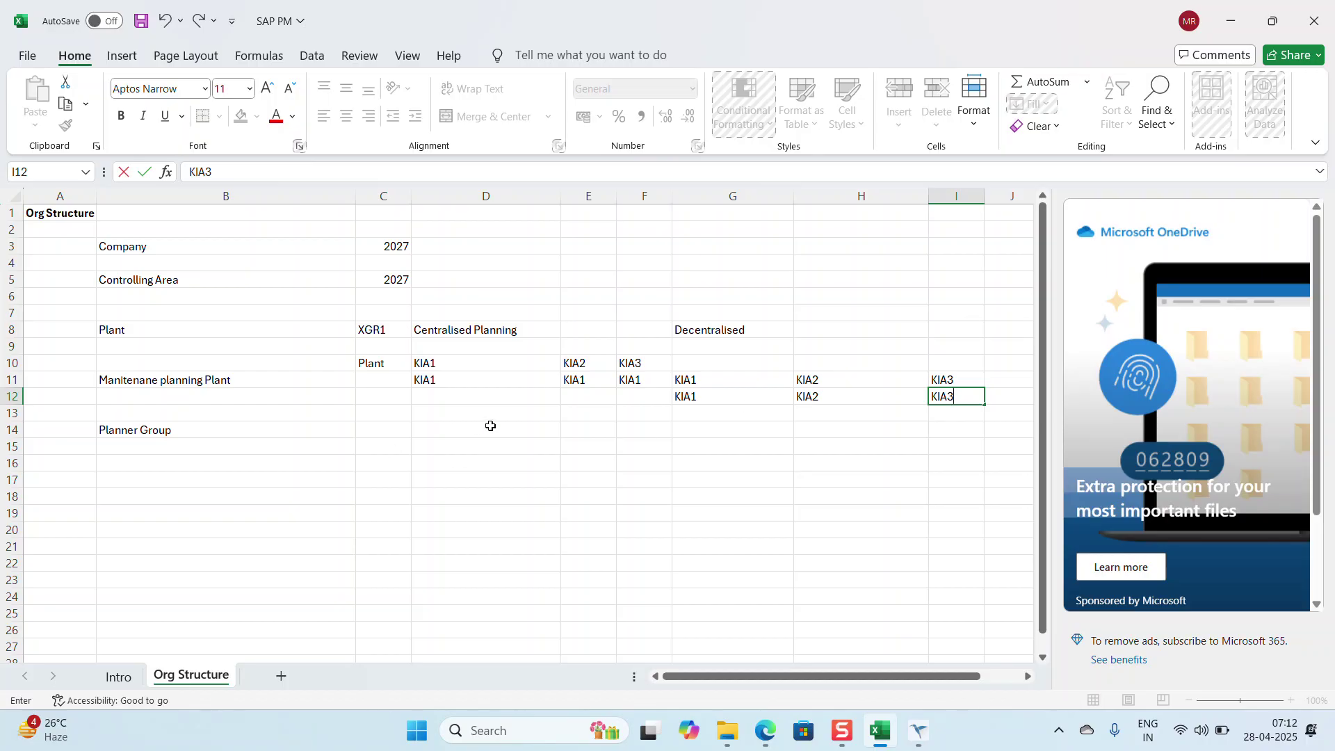
Step: Enter the label "Parcially centralised" in cell G15 and copy the plant code block G11:I12 to G17 below it
left_click(682, 443)
type("Pa")
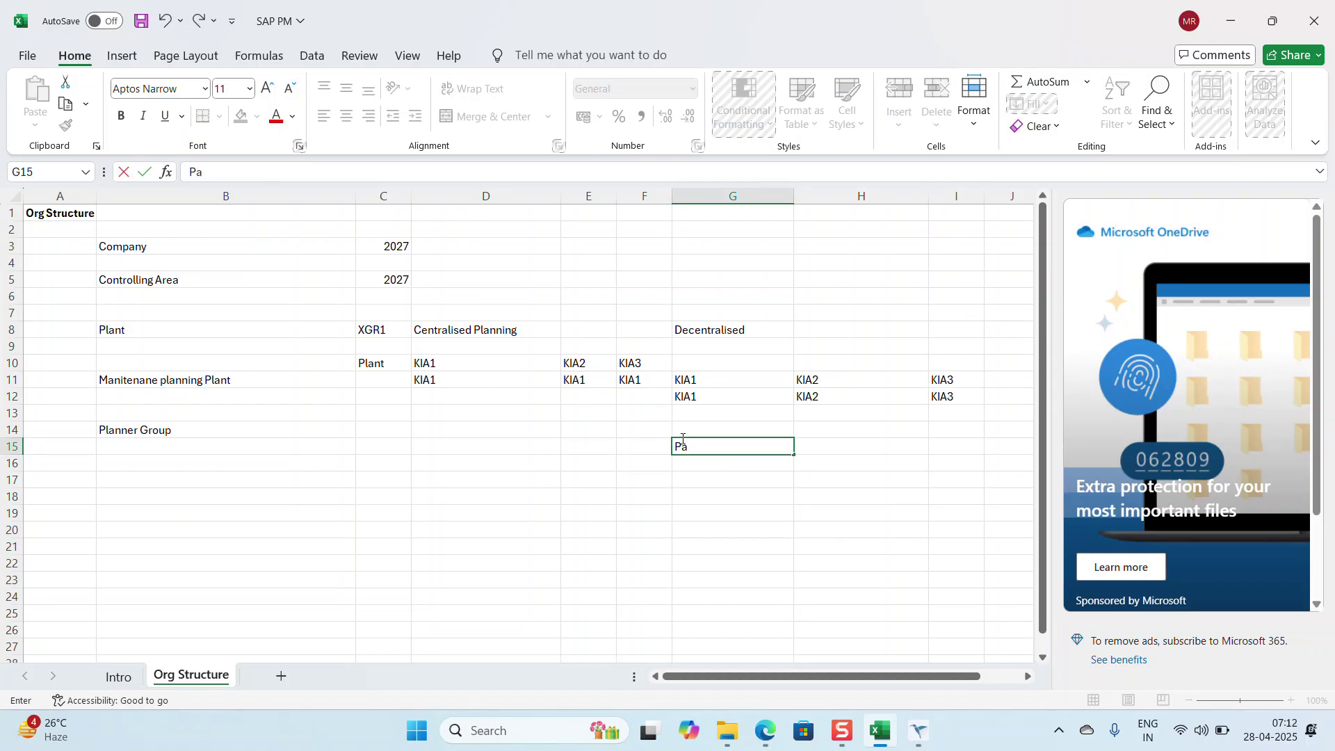
type("rcially centralised")
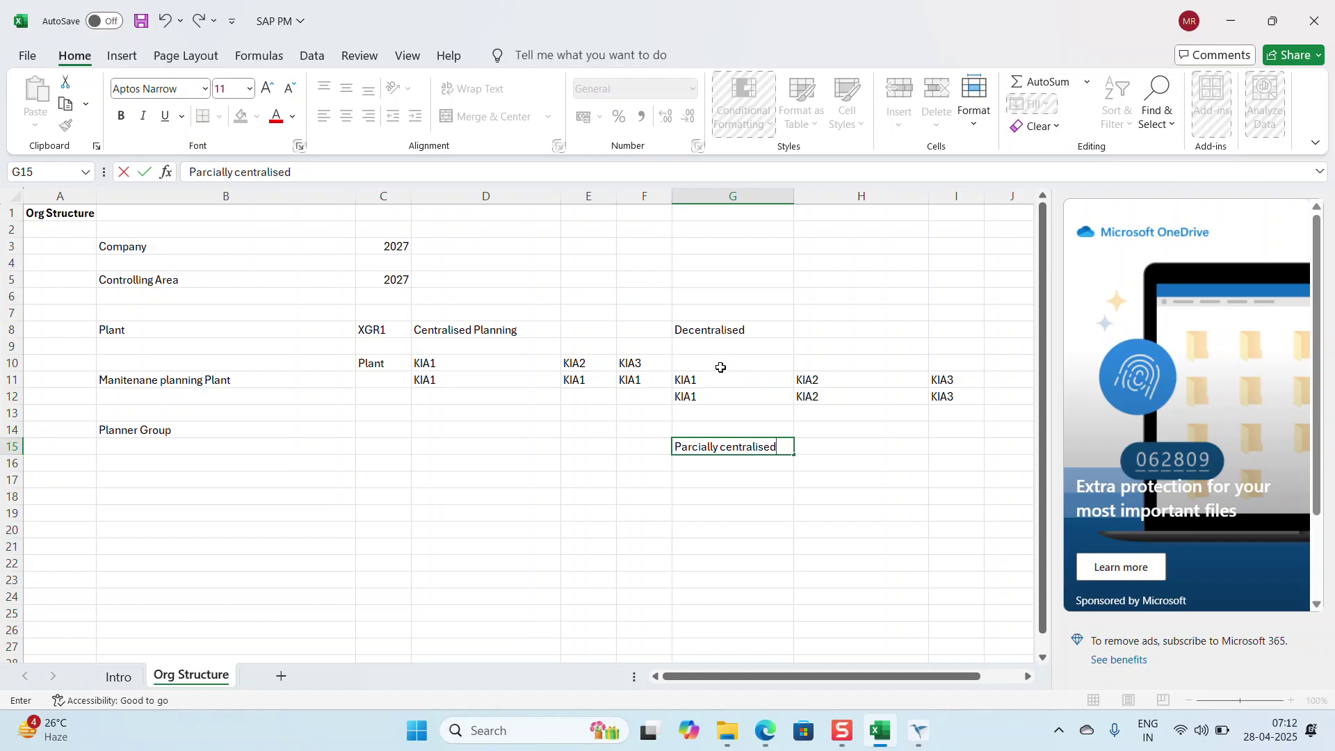
left_click_drag(706, 378, 952, 407)
key("ctrl+c")
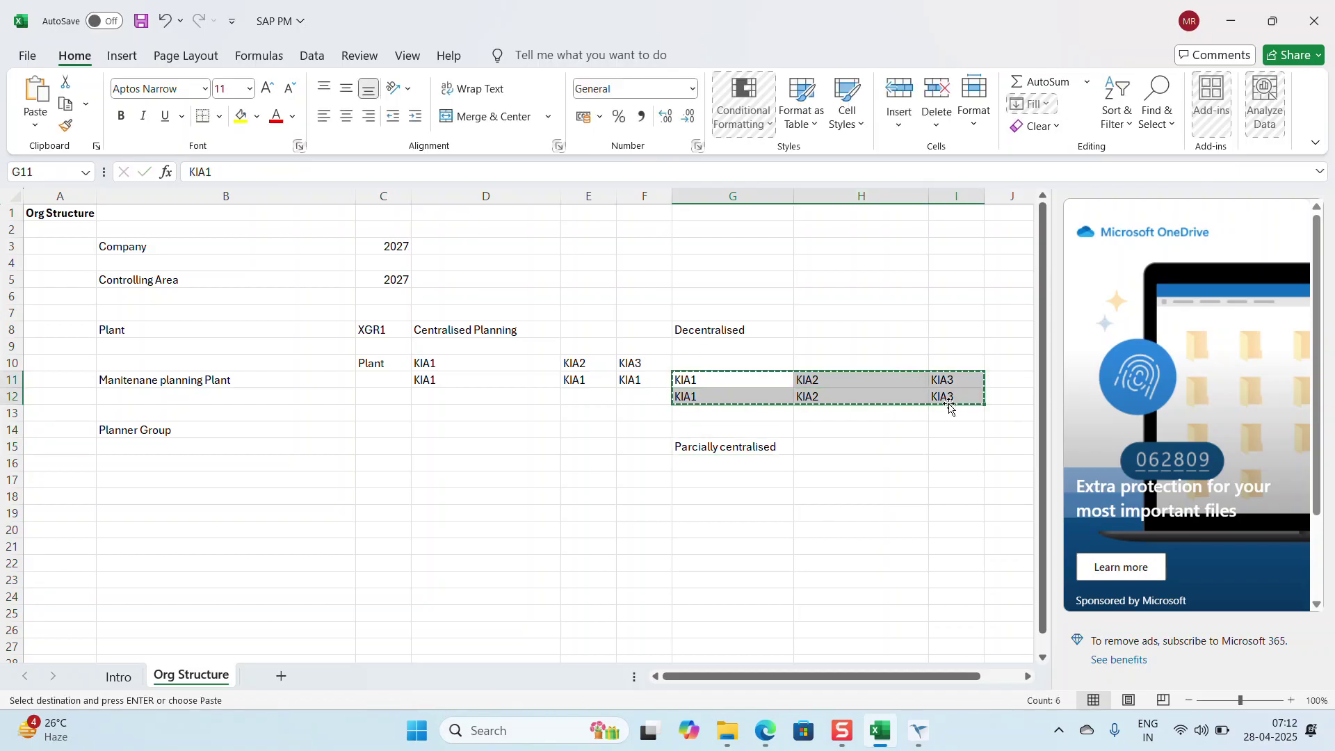
left_click(708, 480)
key("ctrl+v")
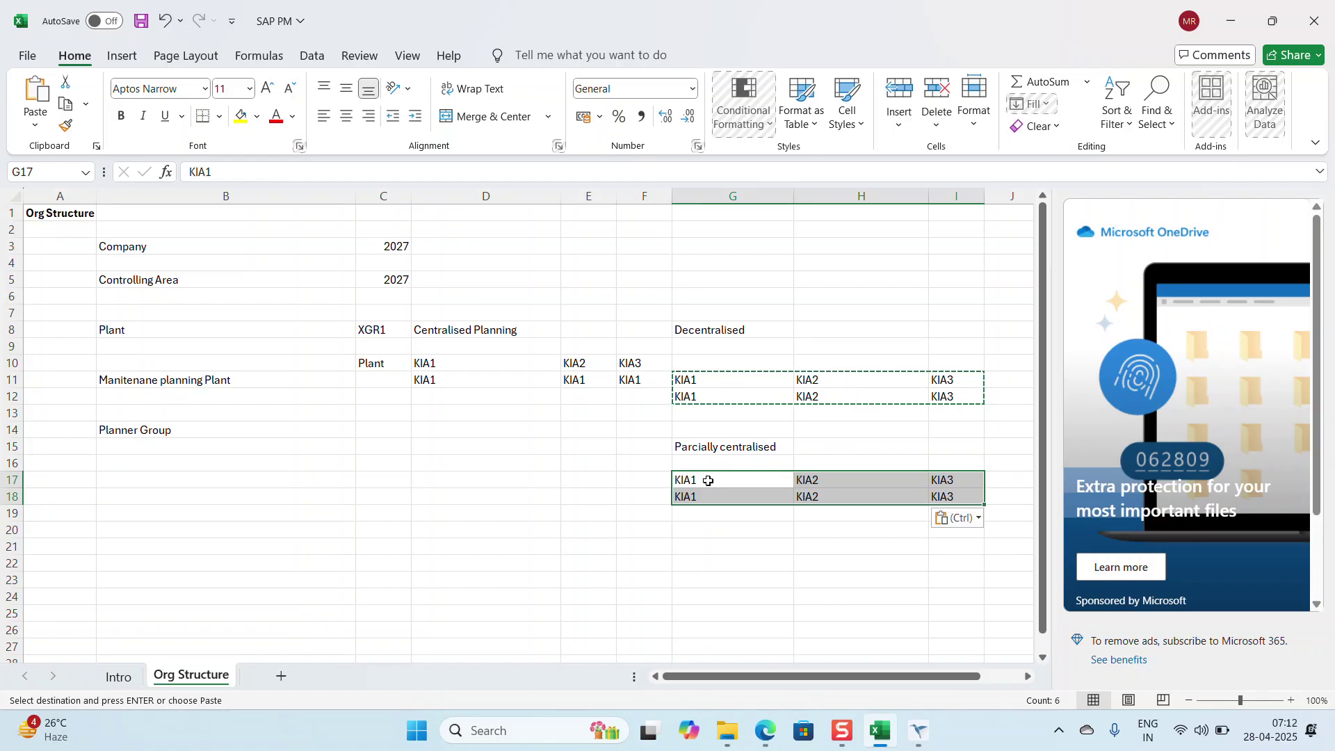
Step: Set the planning plant code for plant KIA2 to KIA1 in cell H18 of the partially centralised block
left_click(831, 499)
double_click(831, 499)
type("KIA1")
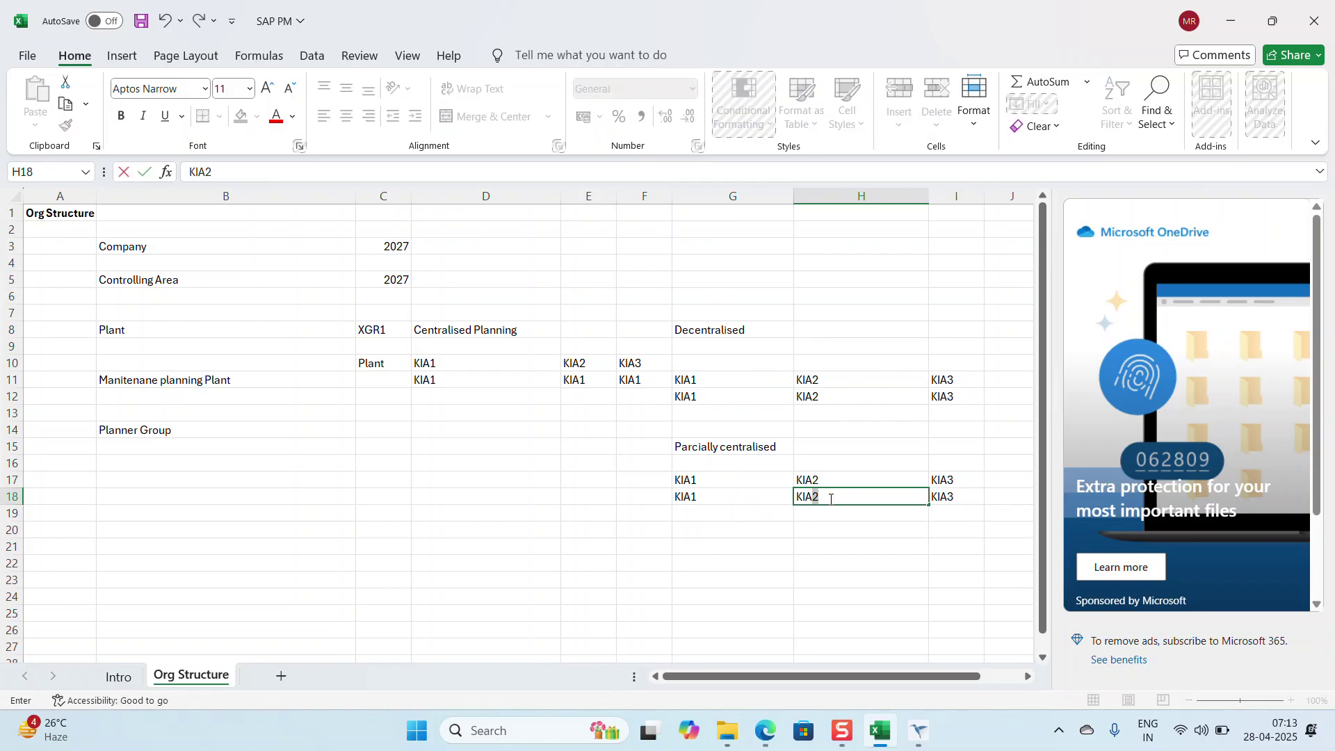
left_click(960, 498)
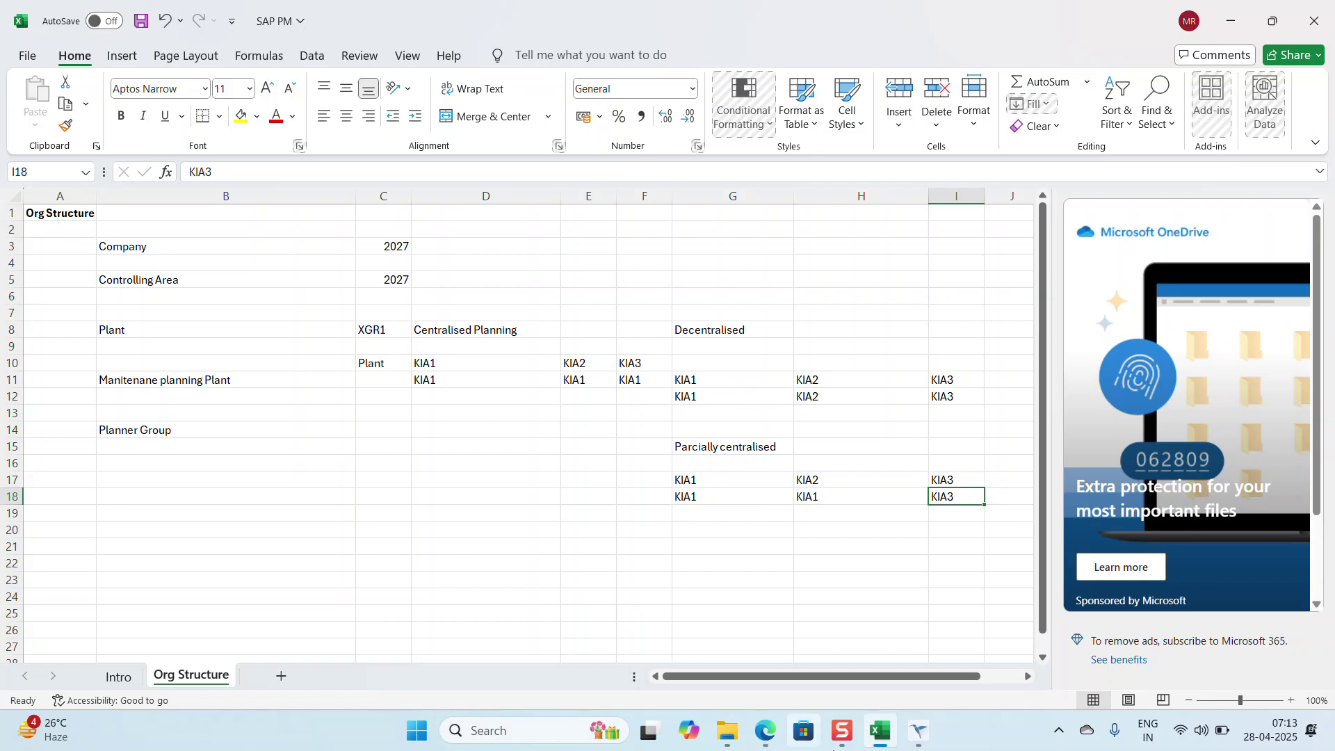
Step: Switch to SAP and open "Assign maintenance planning plant to maintenance plant" under the Enterprise Structure's Plant Maintenance assignments
left_click(925, 730)
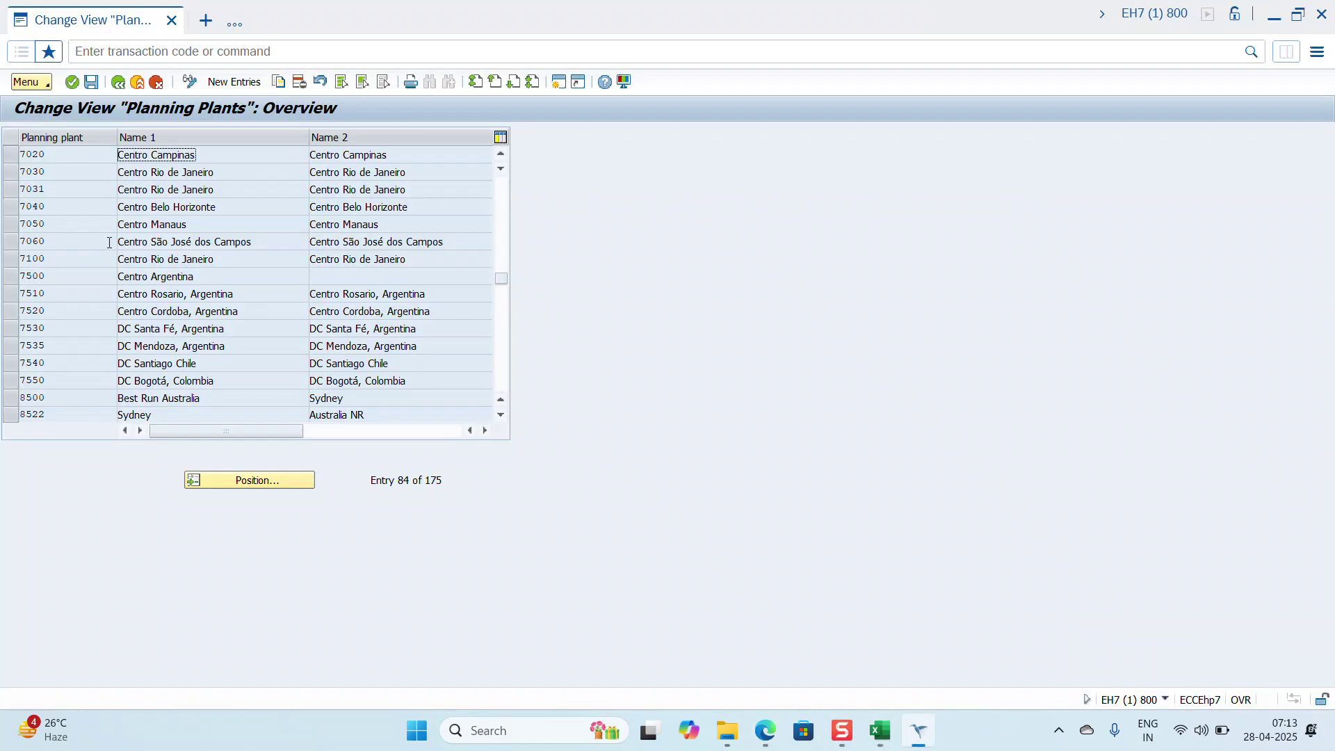
left_click(122, 89)
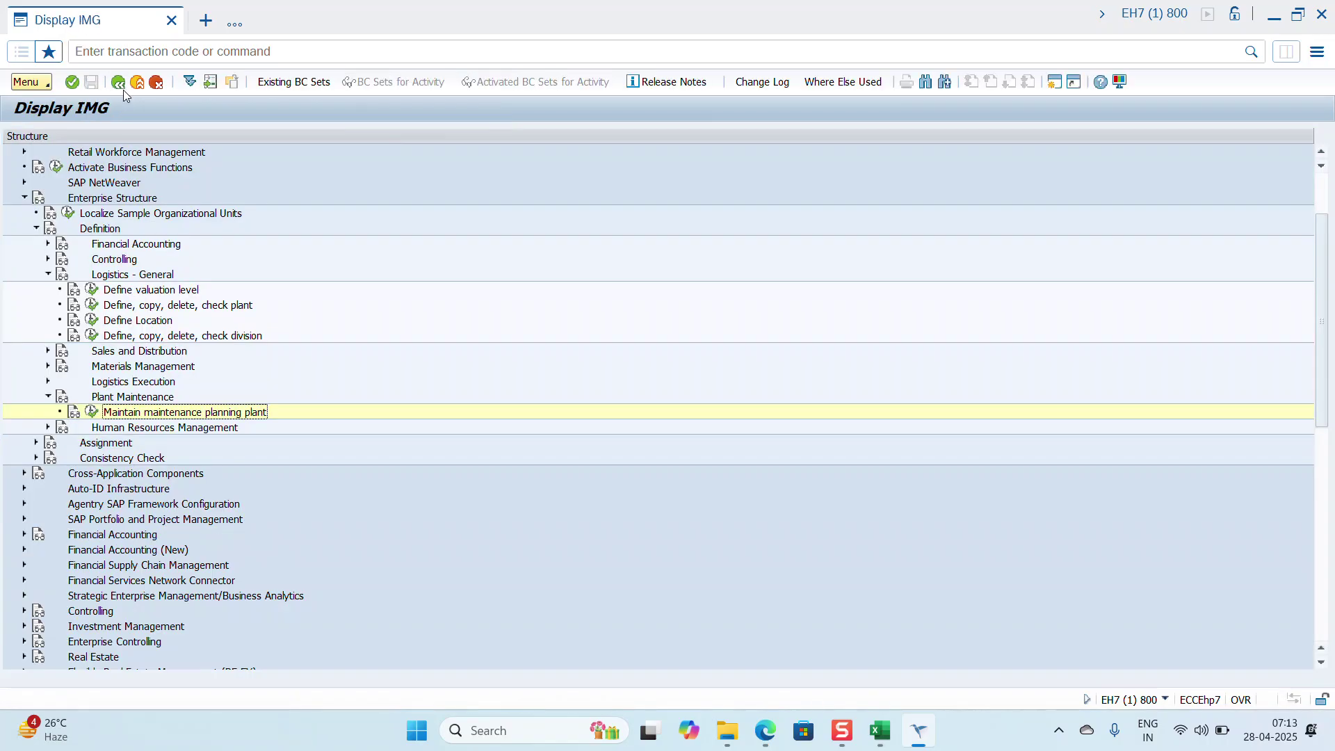
left_click(34, 230)
left_click(37, 245)
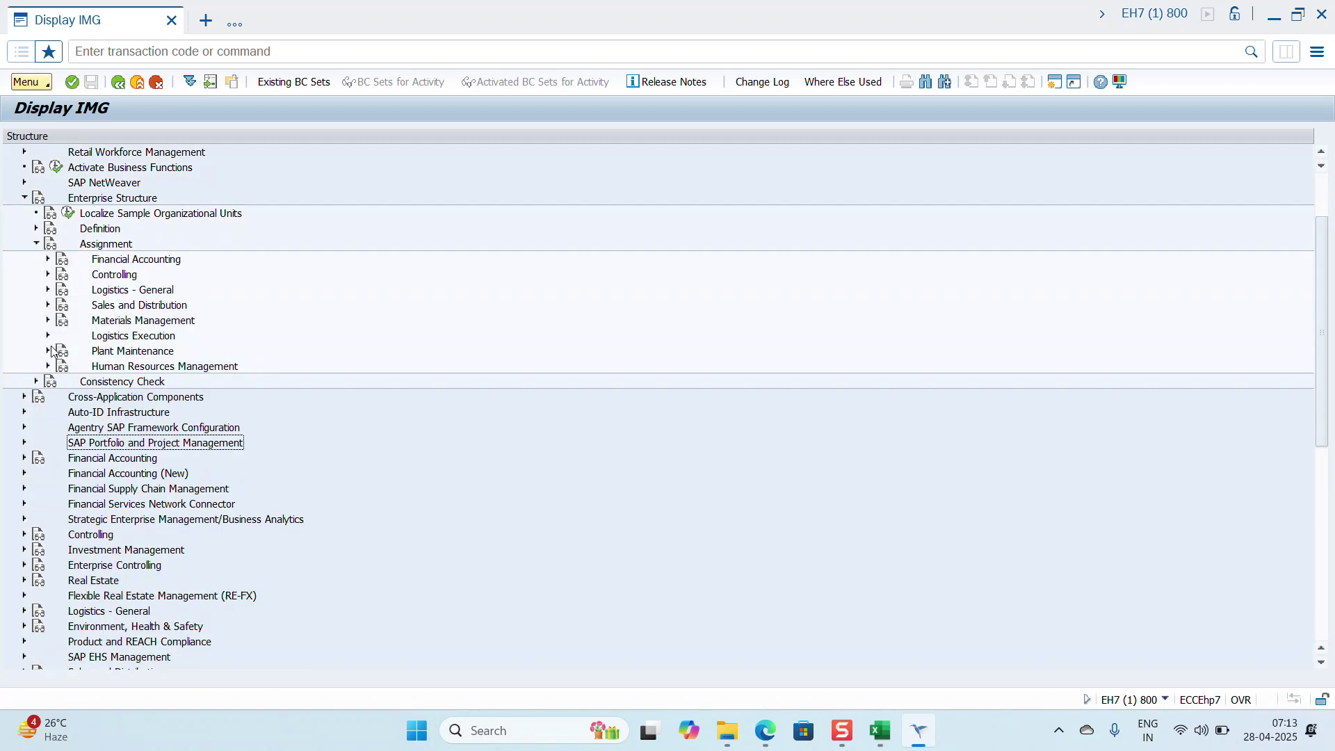
left_click(48, 352)
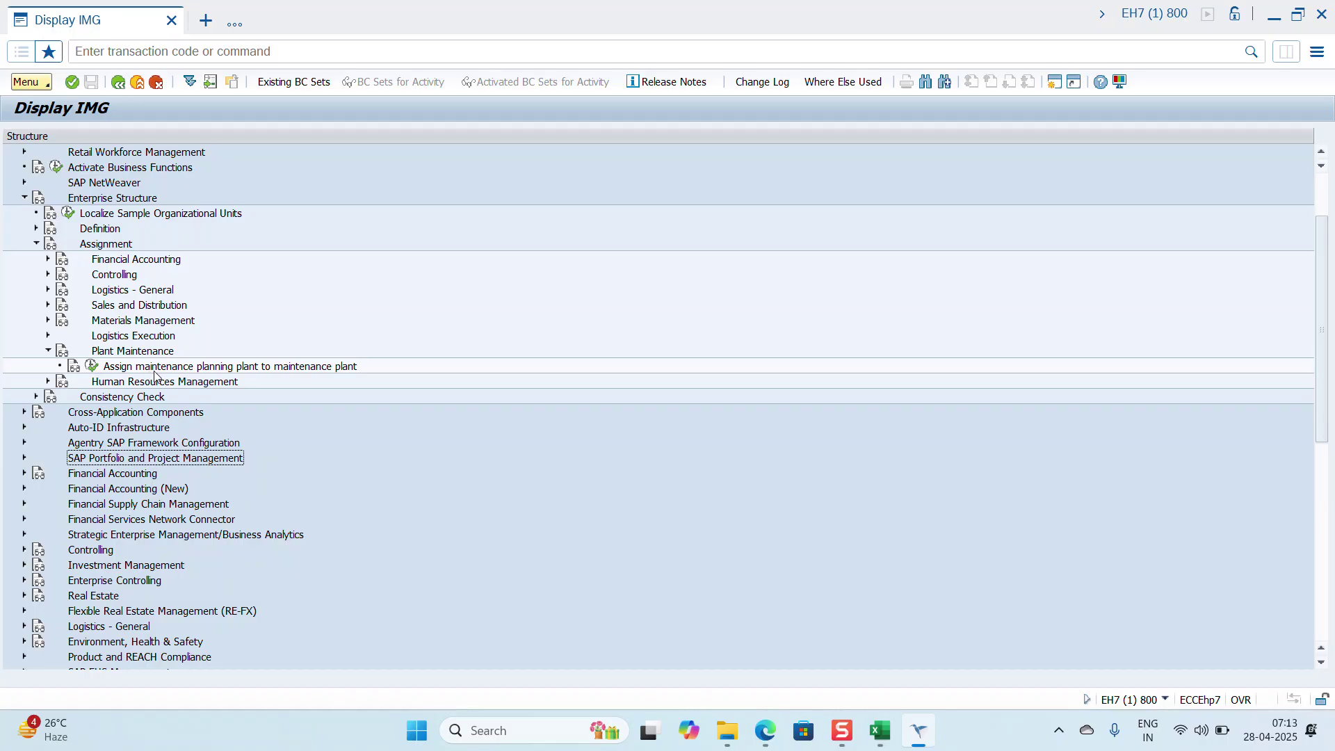
left_click(92, 367)
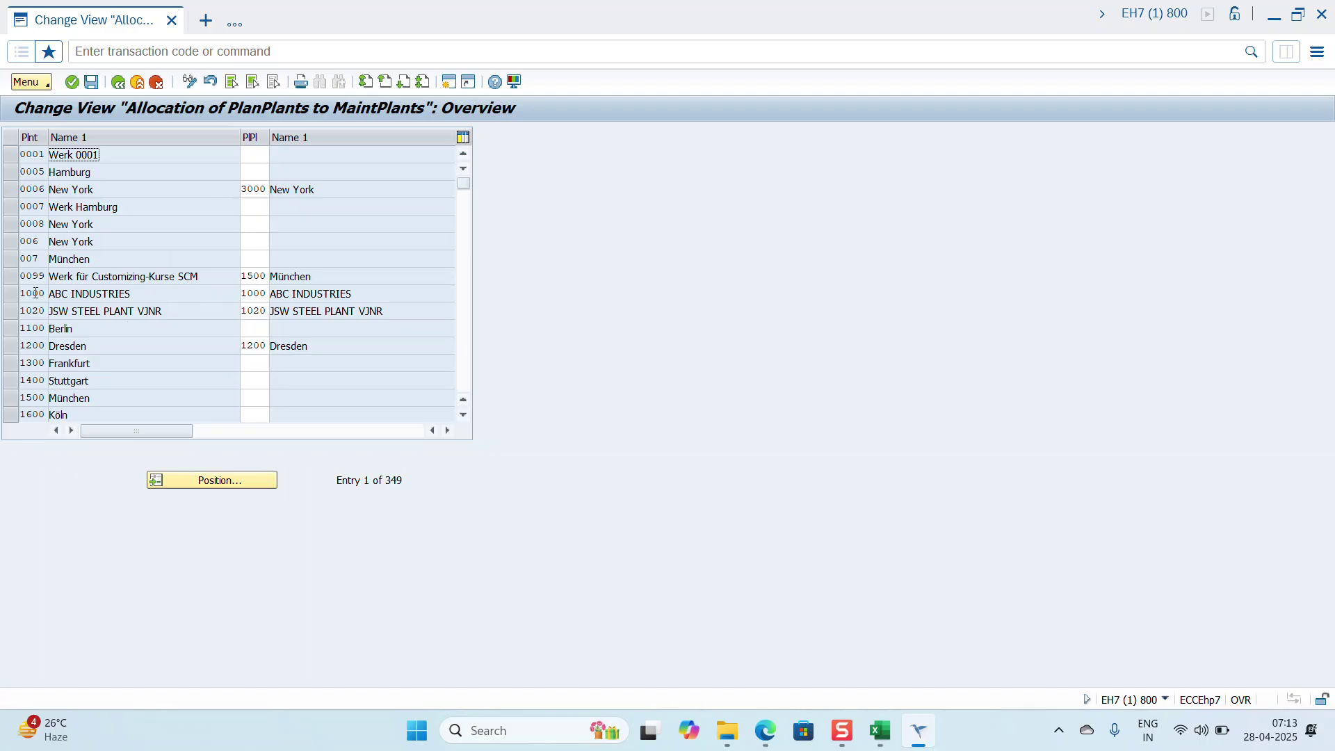
Step: Position the planning plant allocation list at plant XGR1
left_click(218, 480)
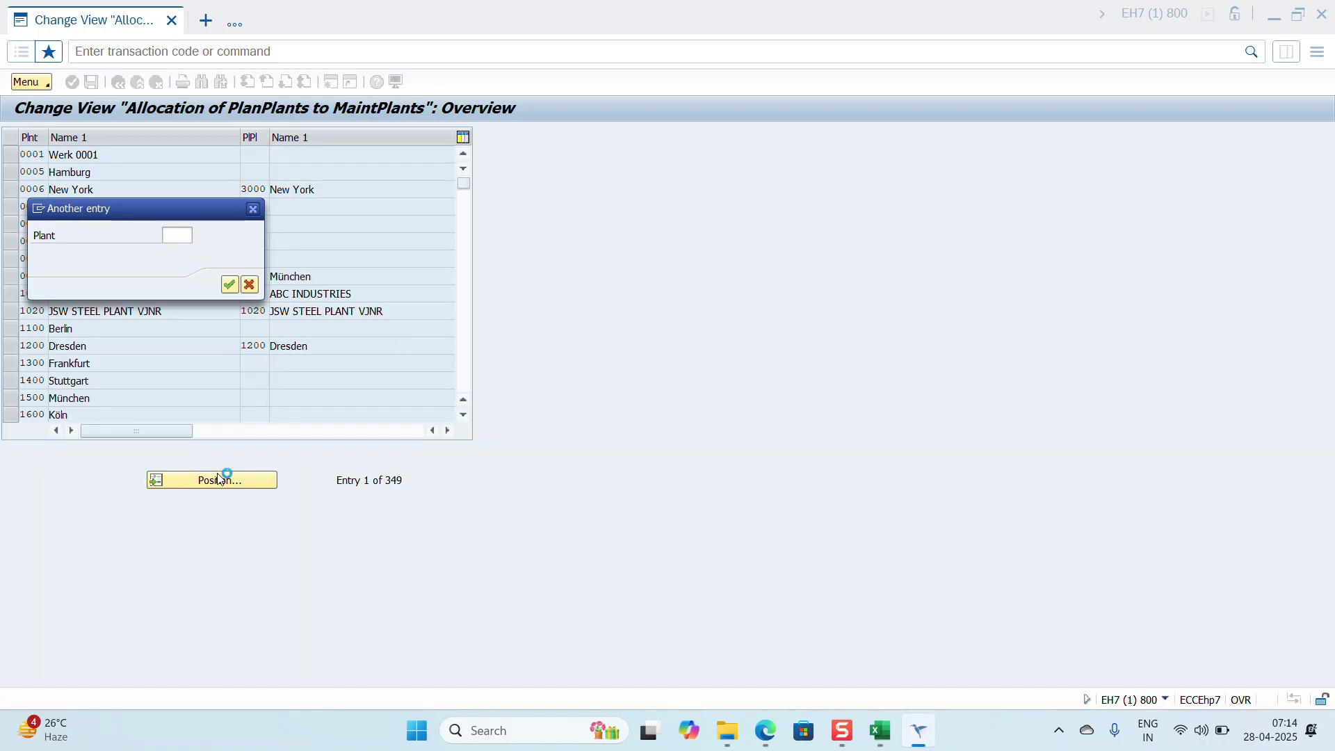
left_click(176, 235)
type("XG")
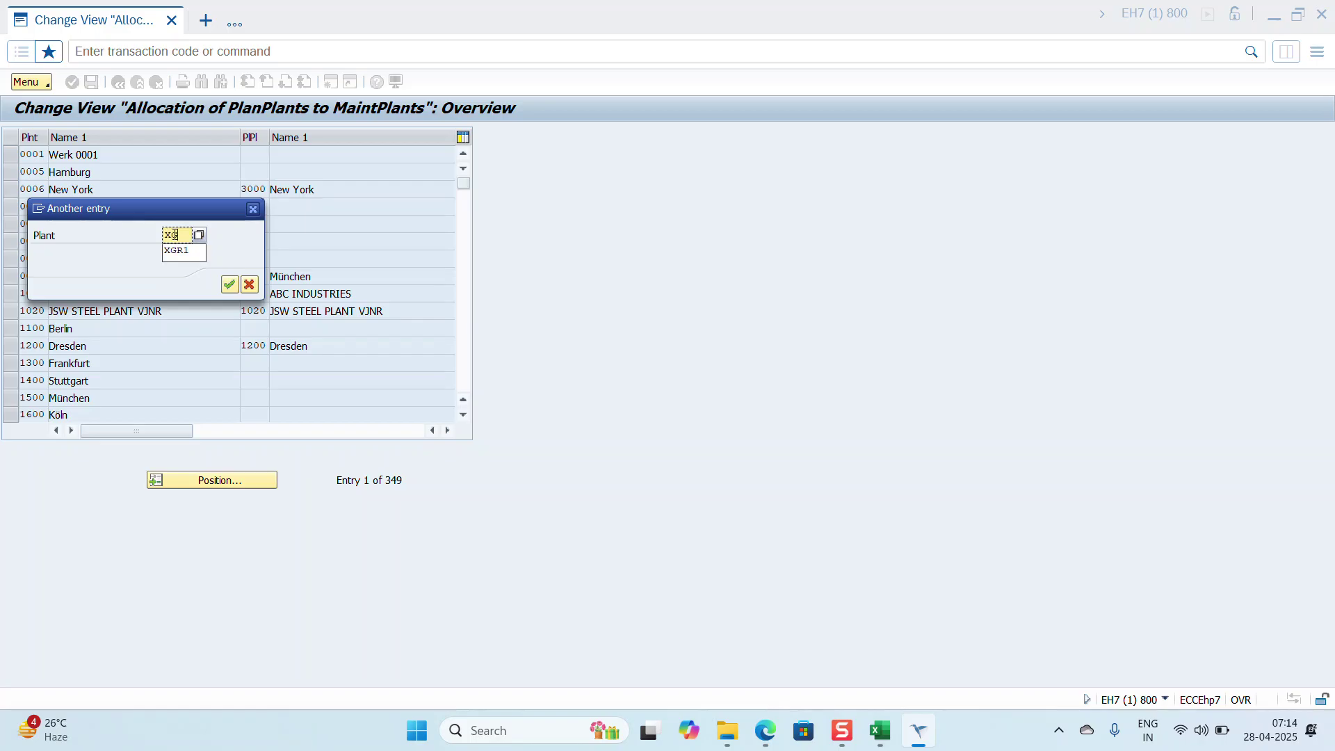
type("R1")
key("Return")
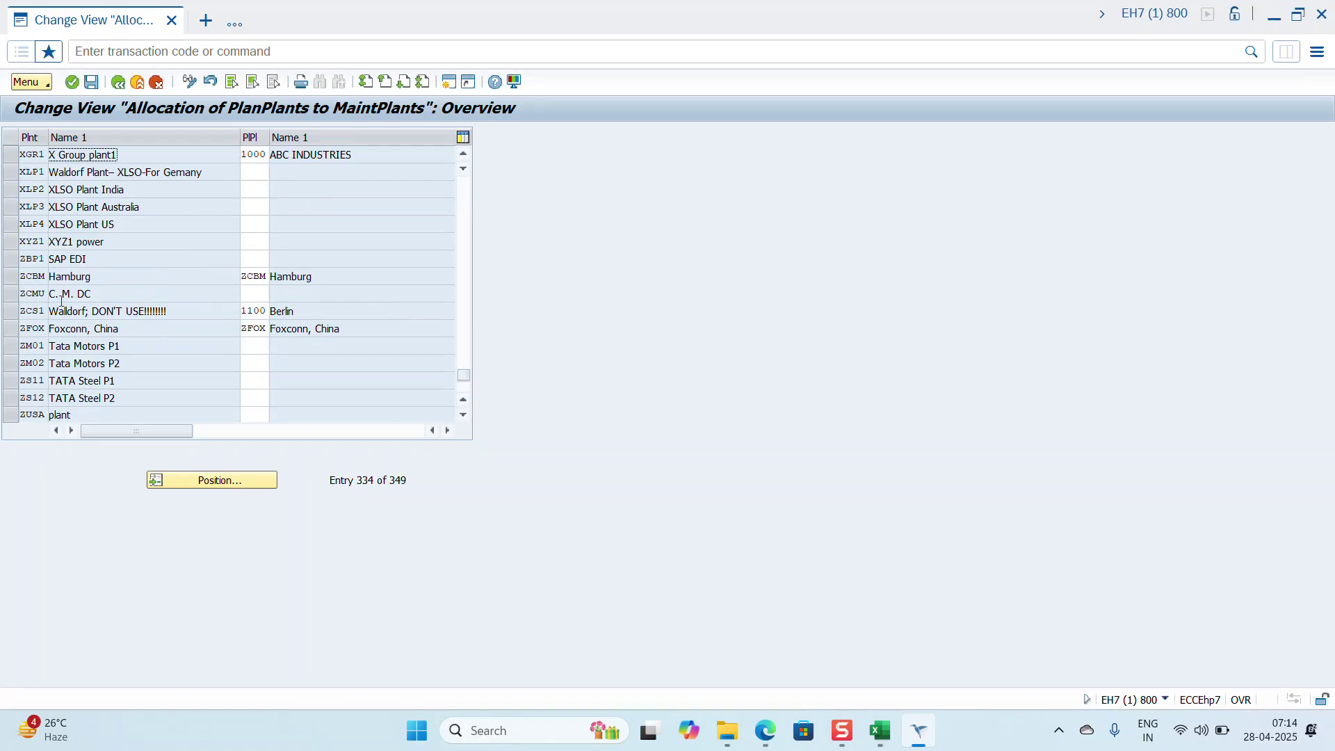
Step: Set the planning plant of plant XGR1 to XGR1 and save it in the X Group customizing request
left_click(10, 154)
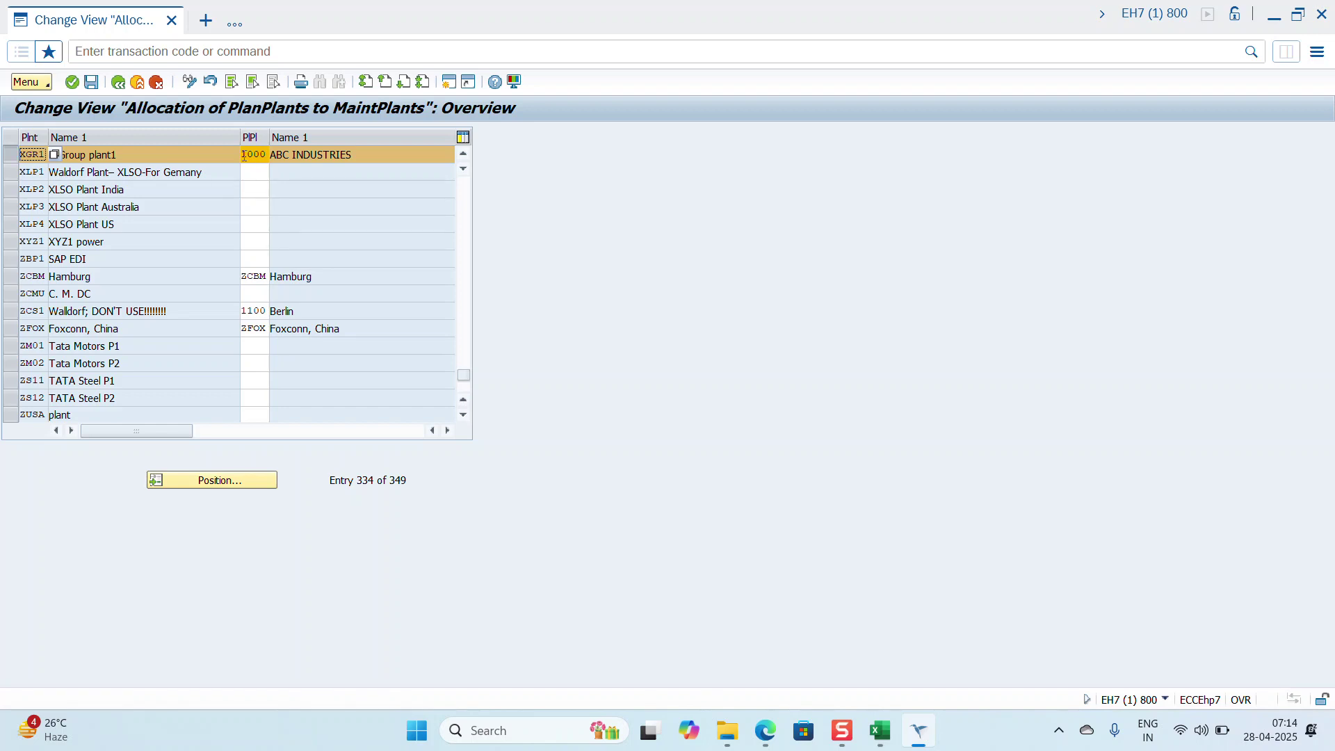
left_click_drag(244, 156, 268, 156)
type("XGR1")
key("Return")
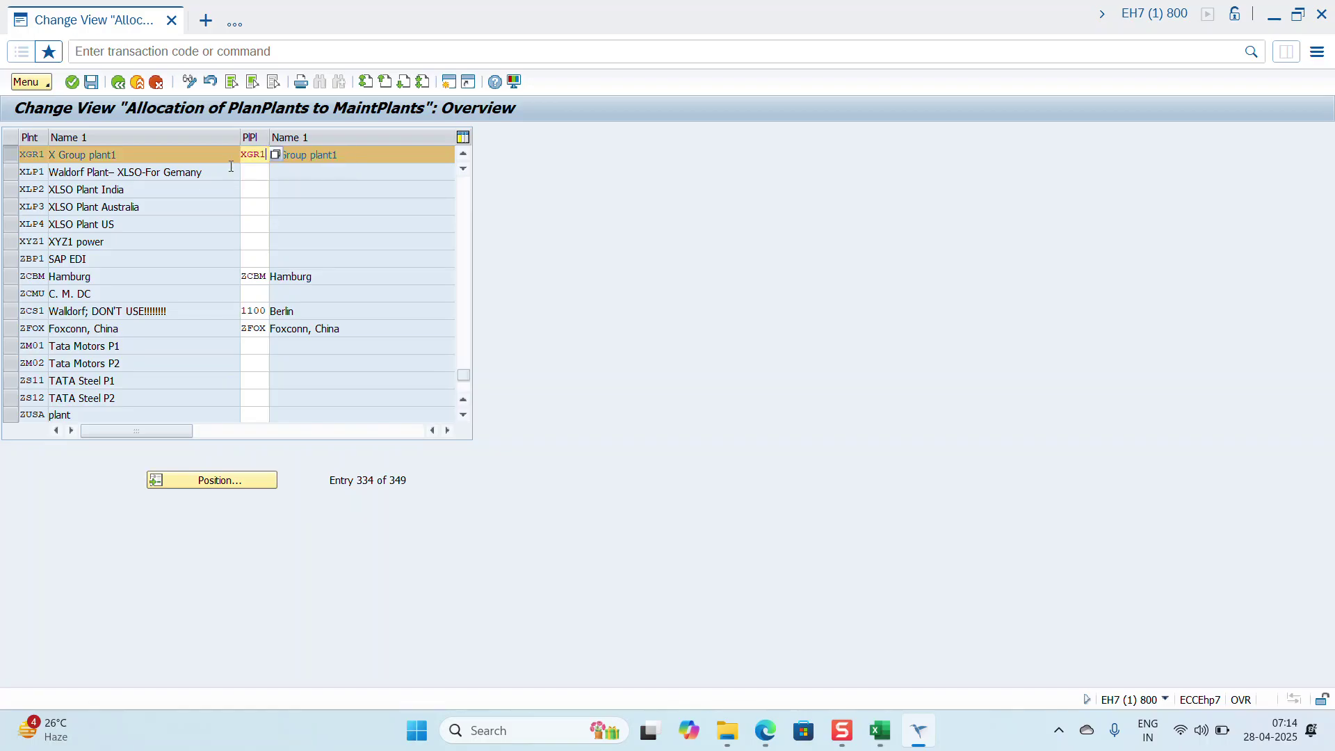
left_click(91, 83)
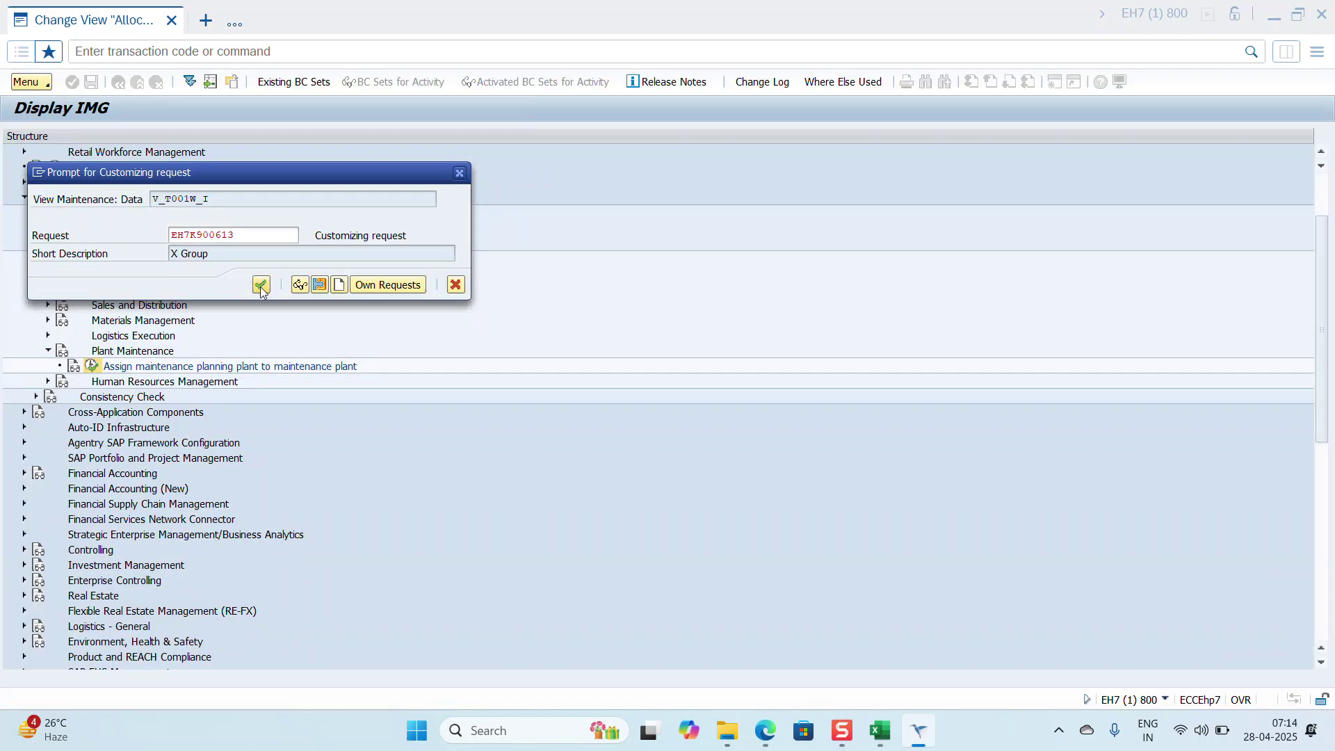
left_click(261, 285)
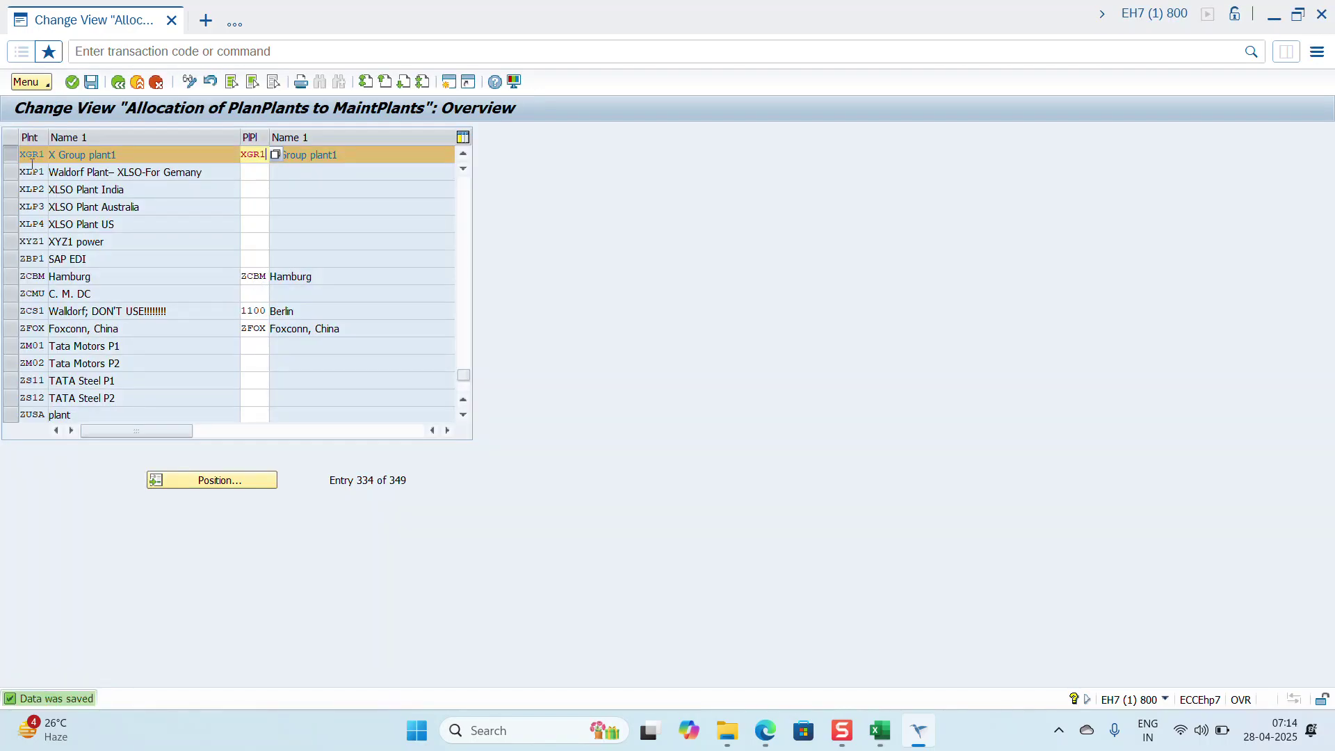
Step: Try to assign planning plant XGR1 to plant XLP1, and clear the entry again
left_click(32, 170)
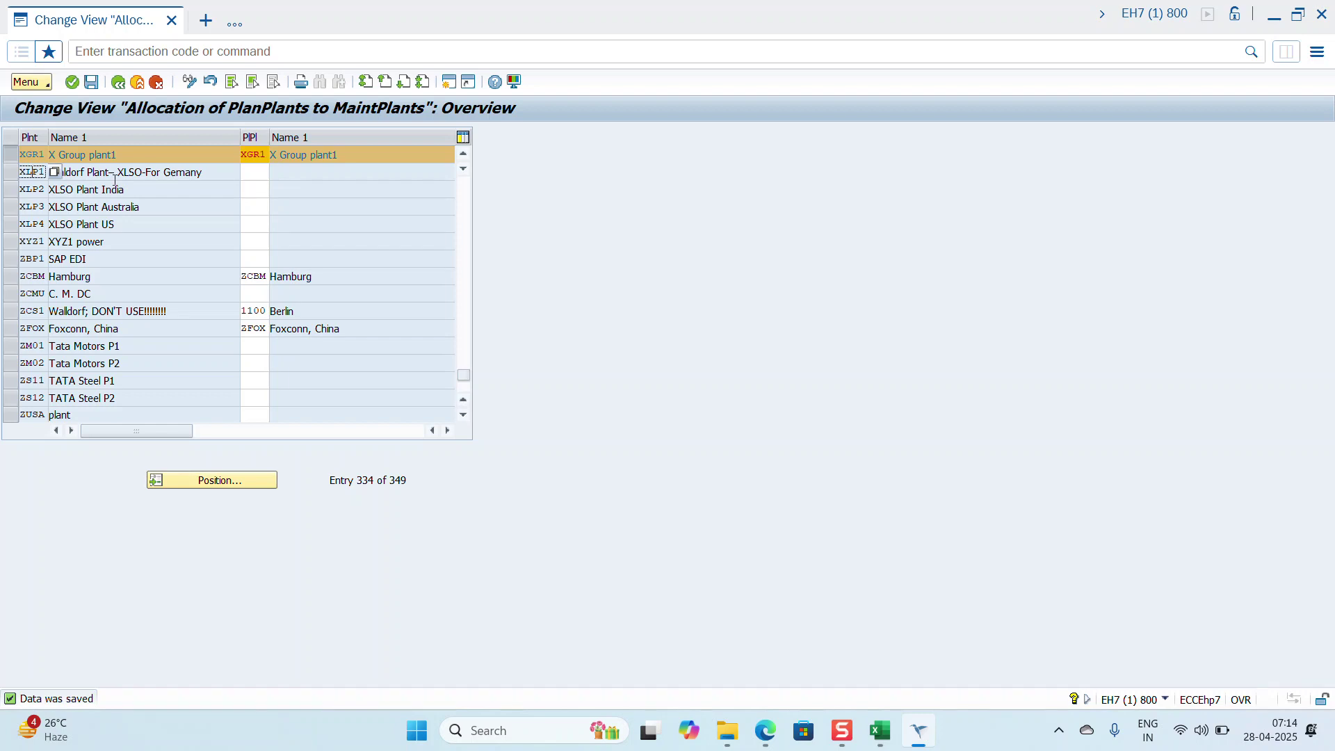
left_click(255, 174)
type("X")
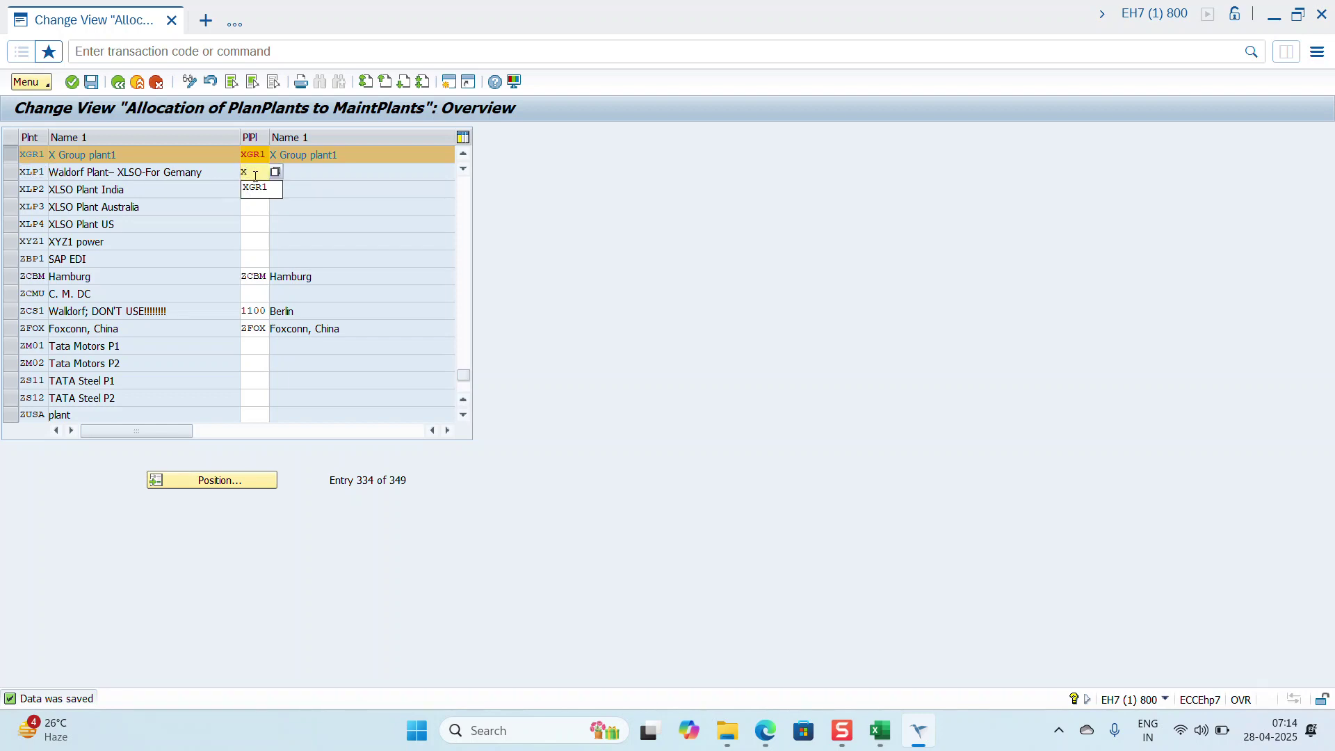
type("GR1")
key("Return")
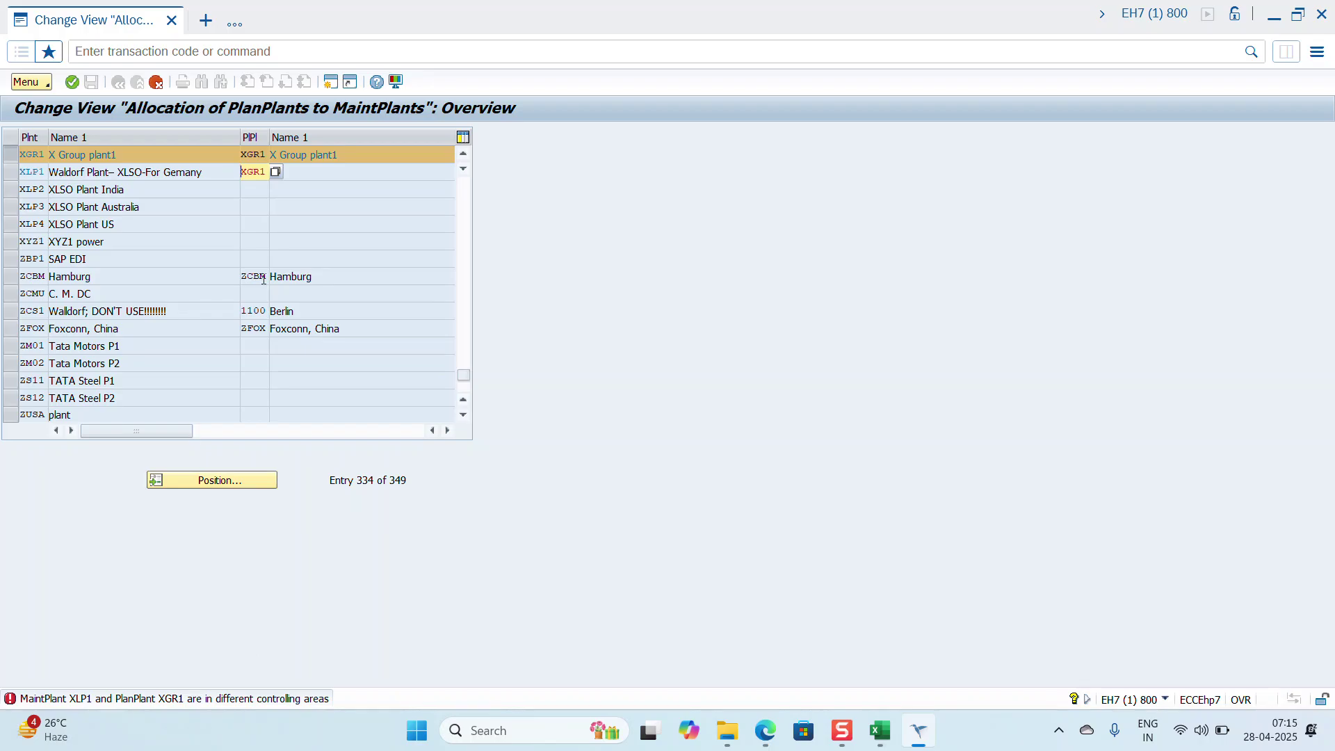
type("1")
key("Return")
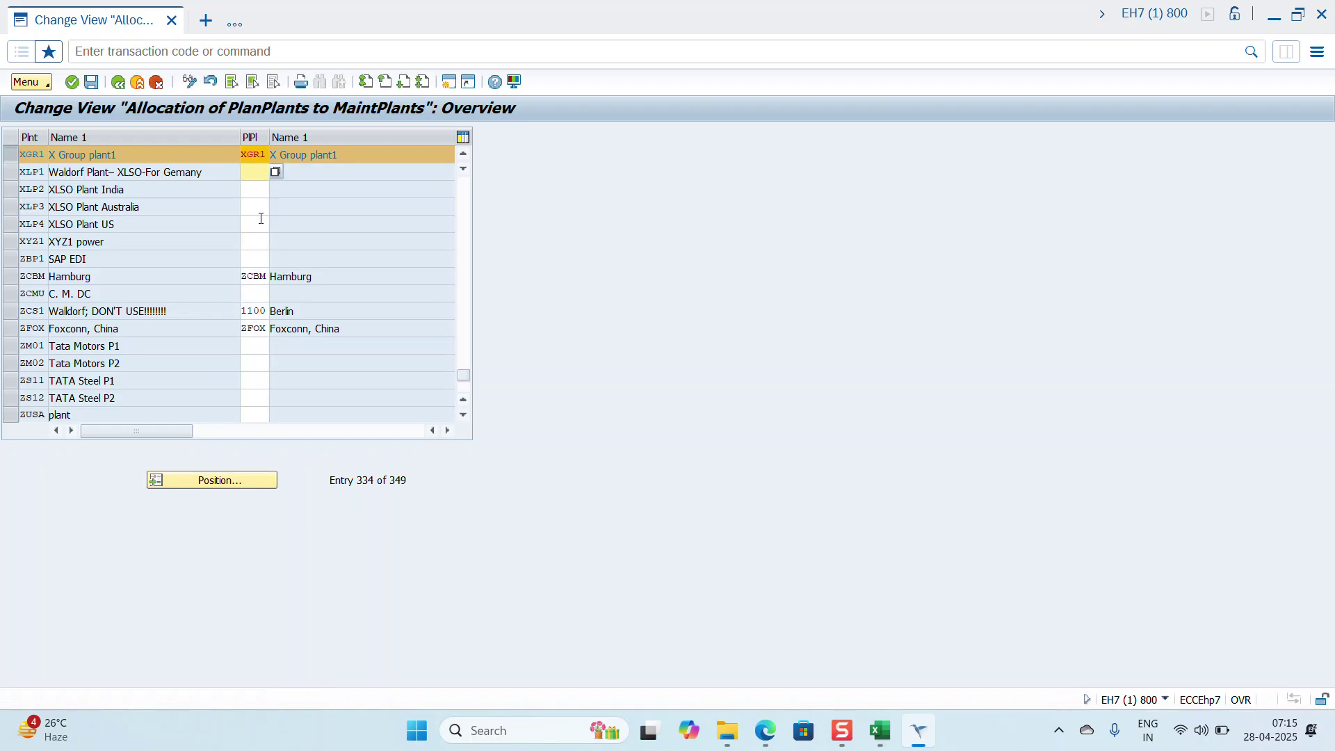
Step: Try to assign planning plants GR1 and XGR1 to plant ZM01, and clear the entry again
left_click(266, 346)
type("G")
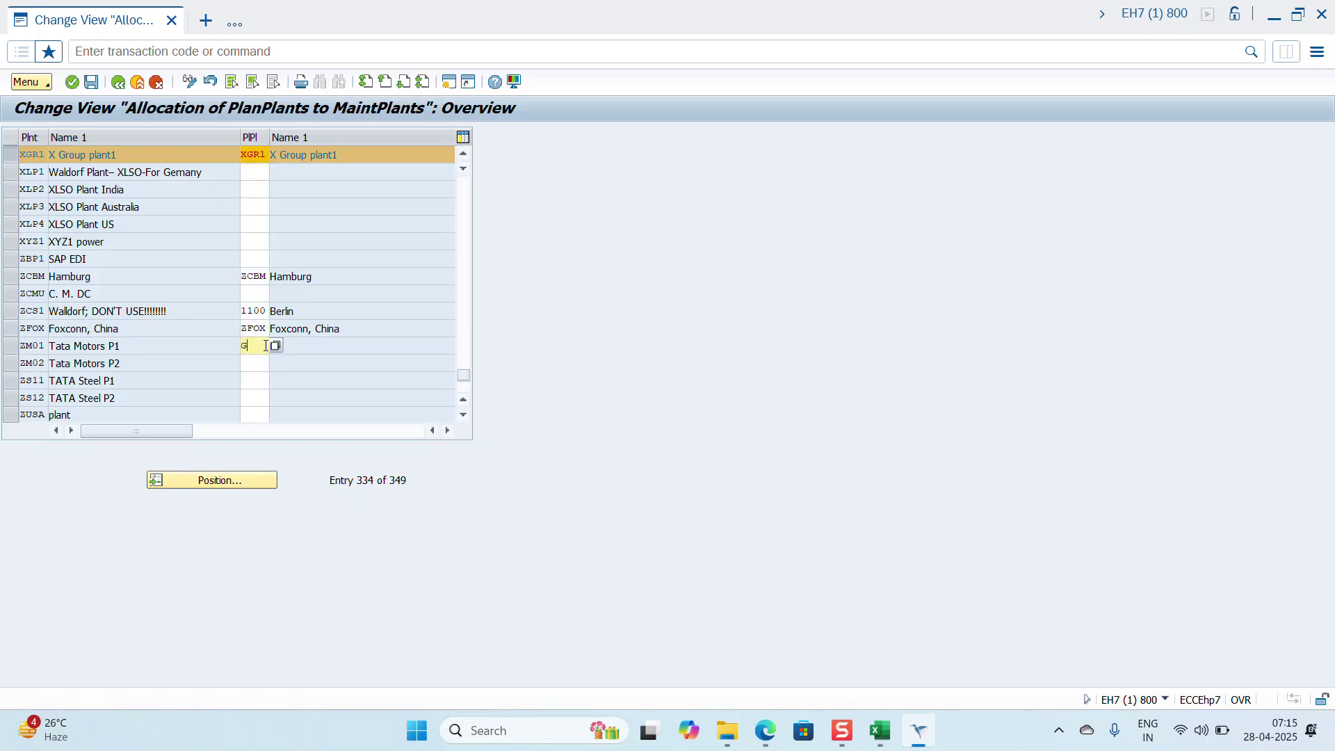
type("R1")
key("Return")
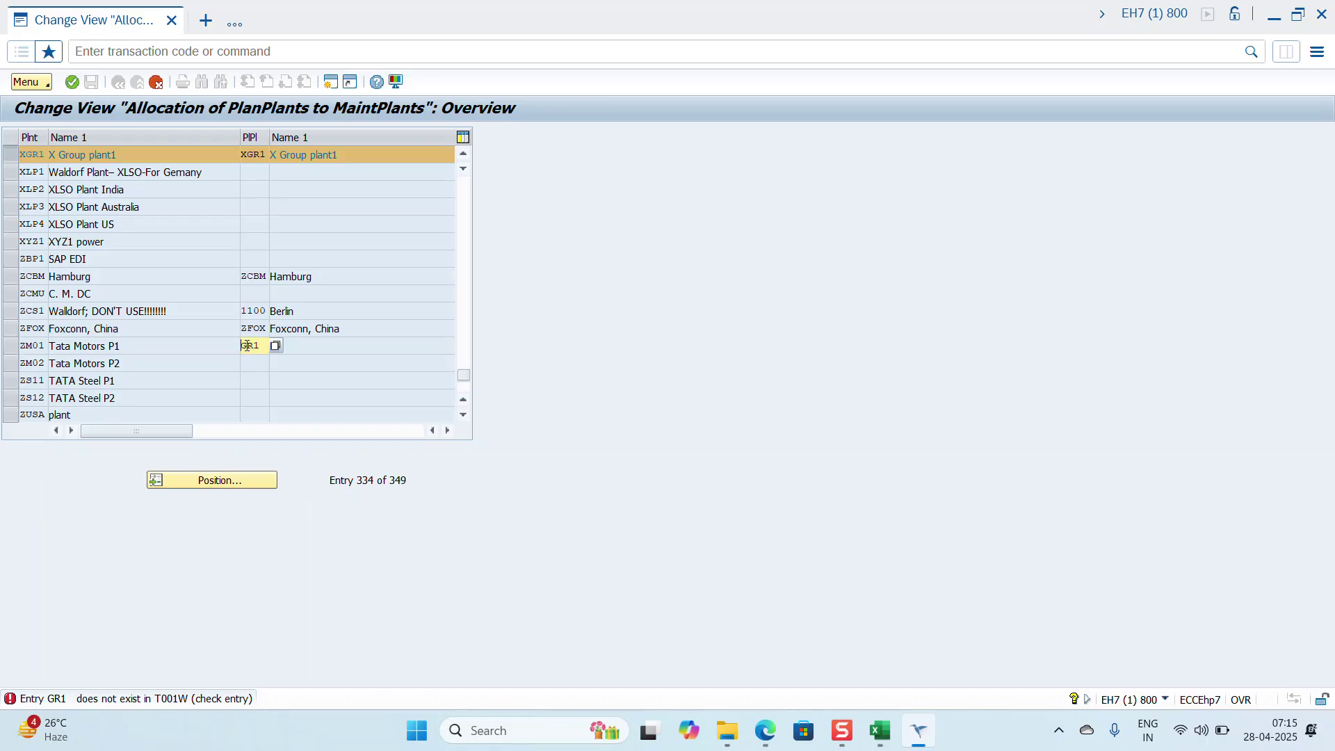
type("XGR1")
key("Return")
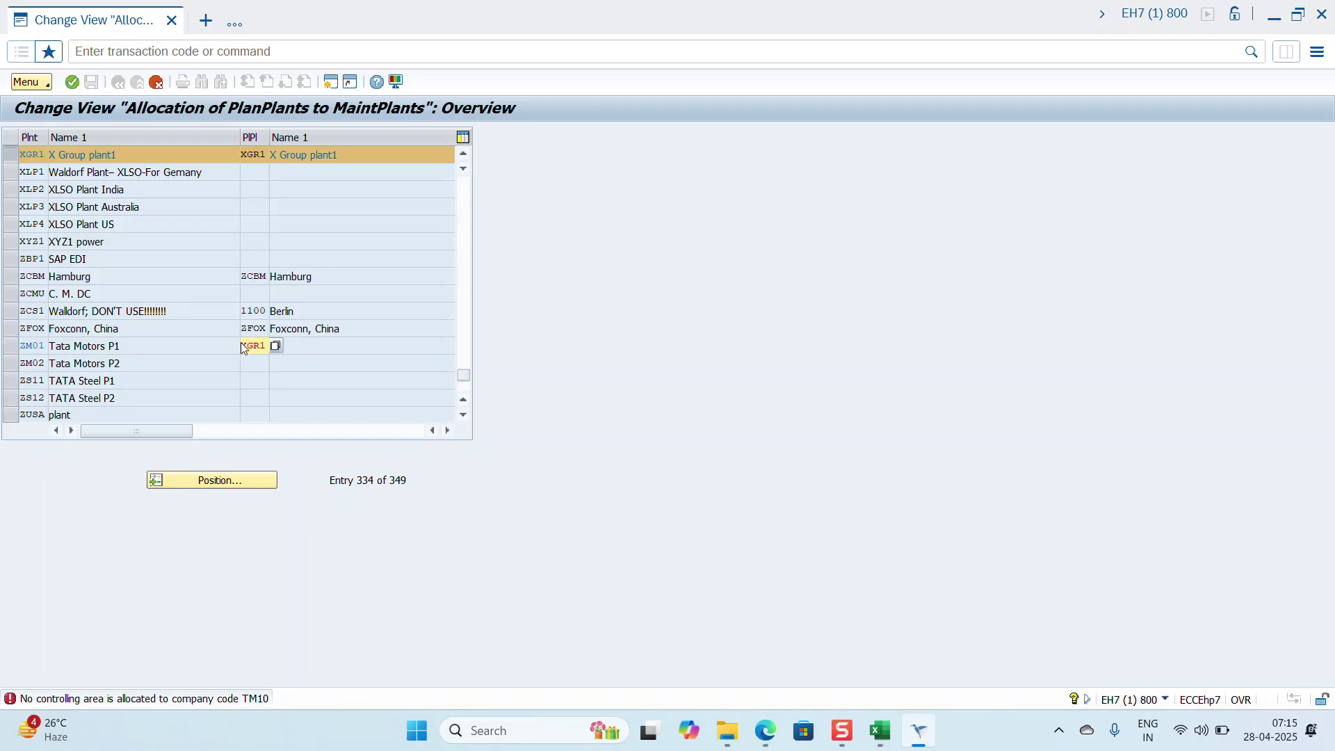
left_click_drag(241, 345, 278, 345)
key("BackSpace")
key("Return")
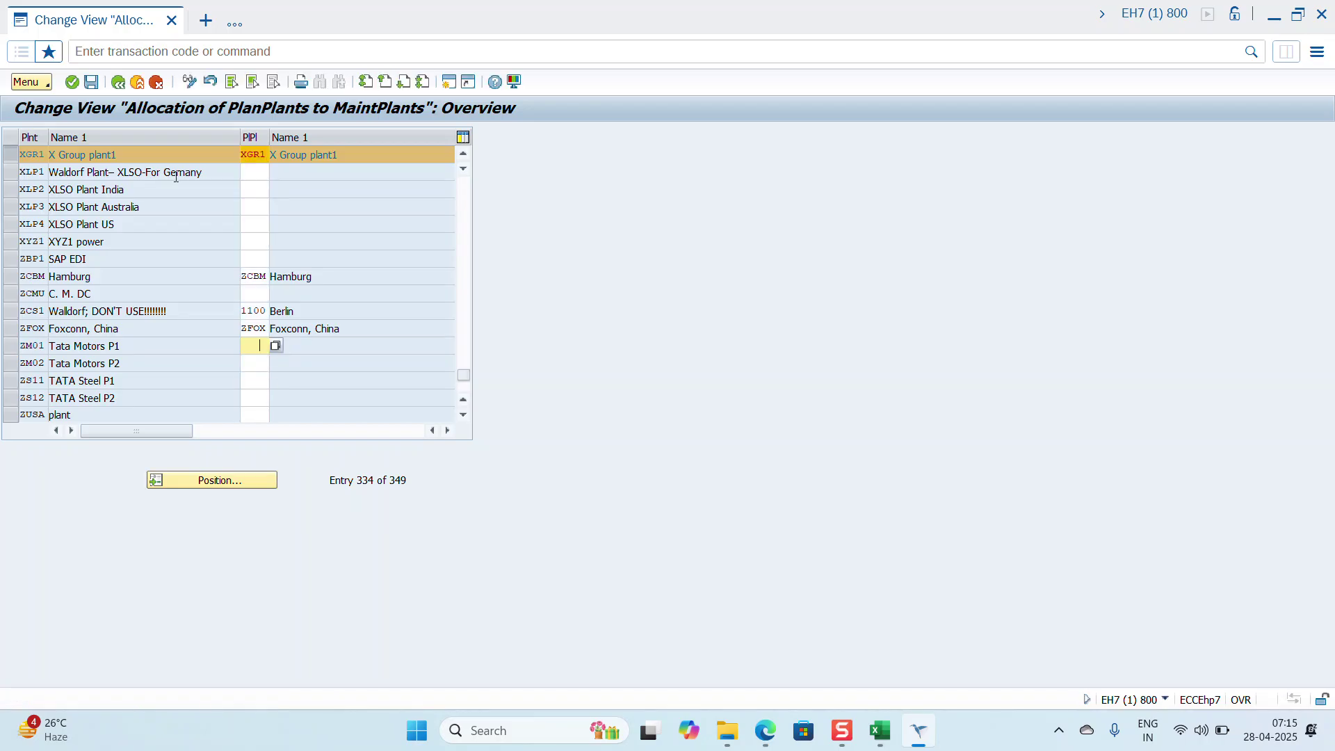
Step: Leave the allocation view with changes saved, and open the "Copy, delete, check plant" activity under the Logistics - General definitions
left_click(118, 84)
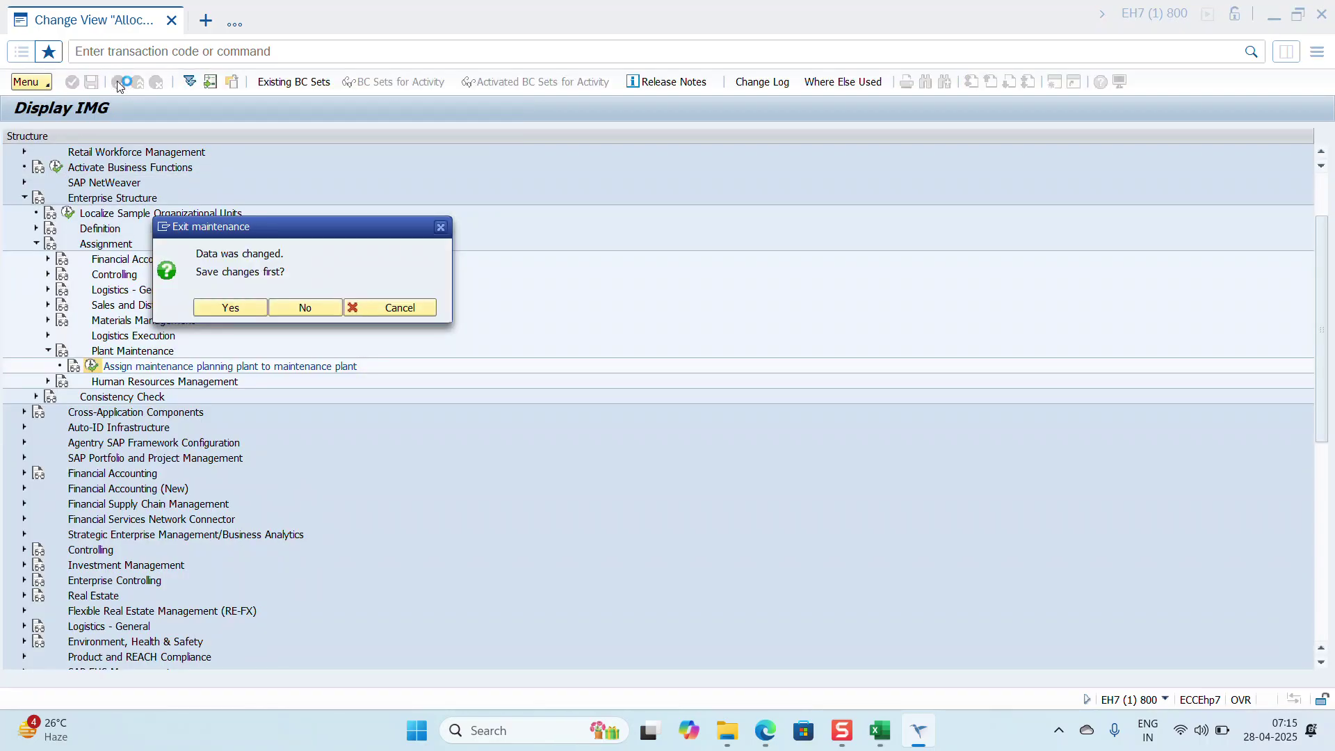
left_click(232, 307)
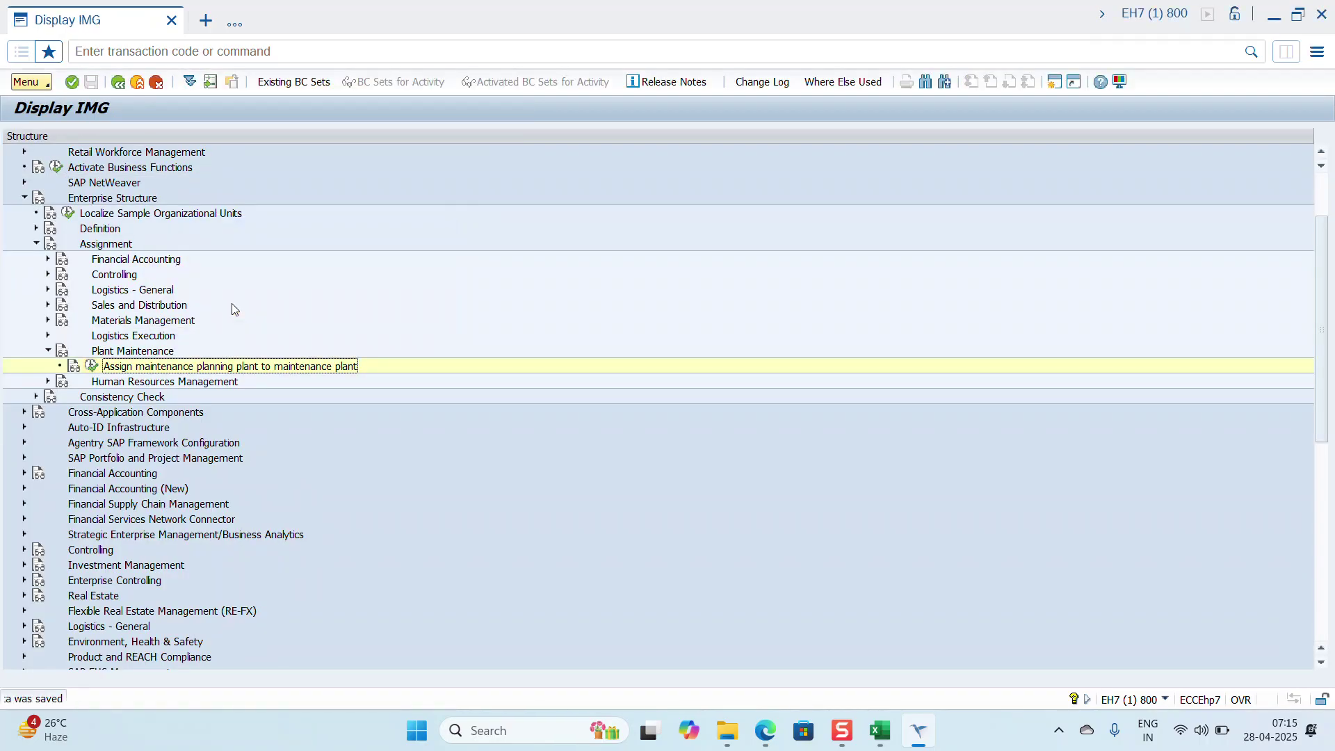
left_click(37, 228)
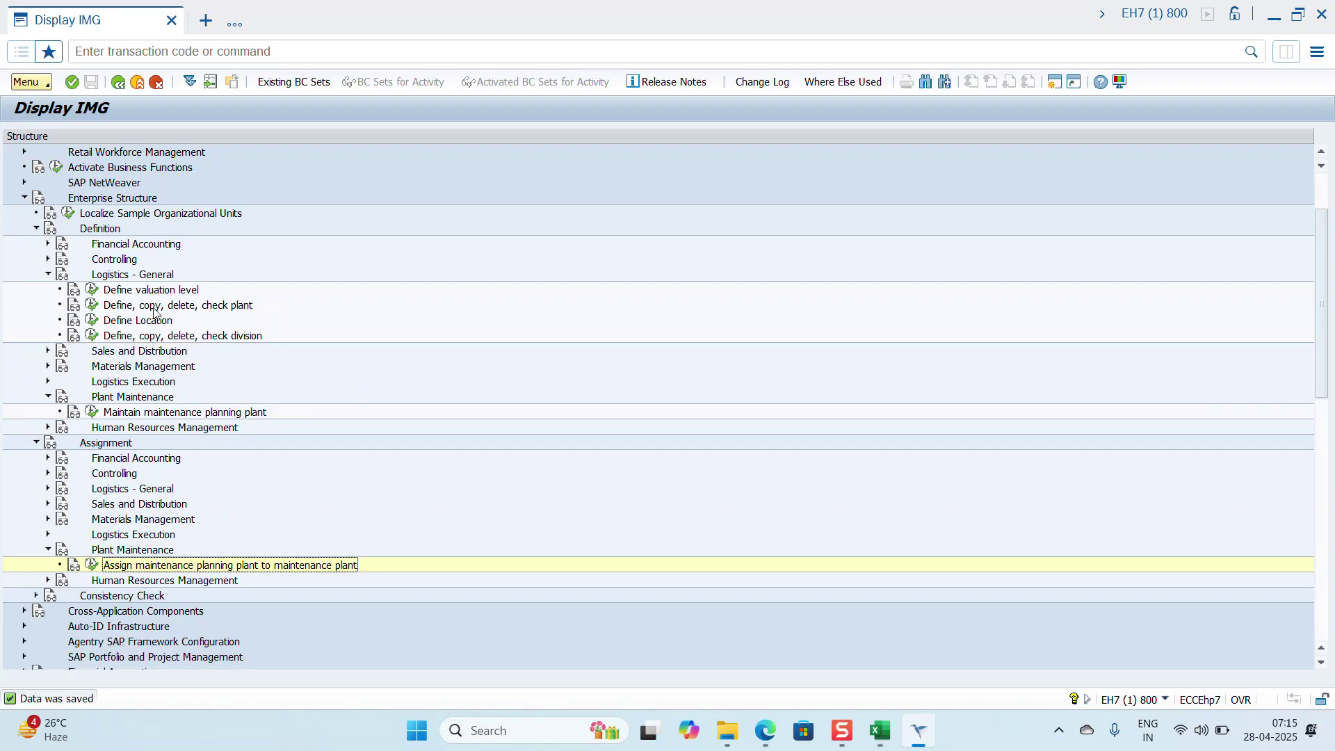
left_click(91, 306)
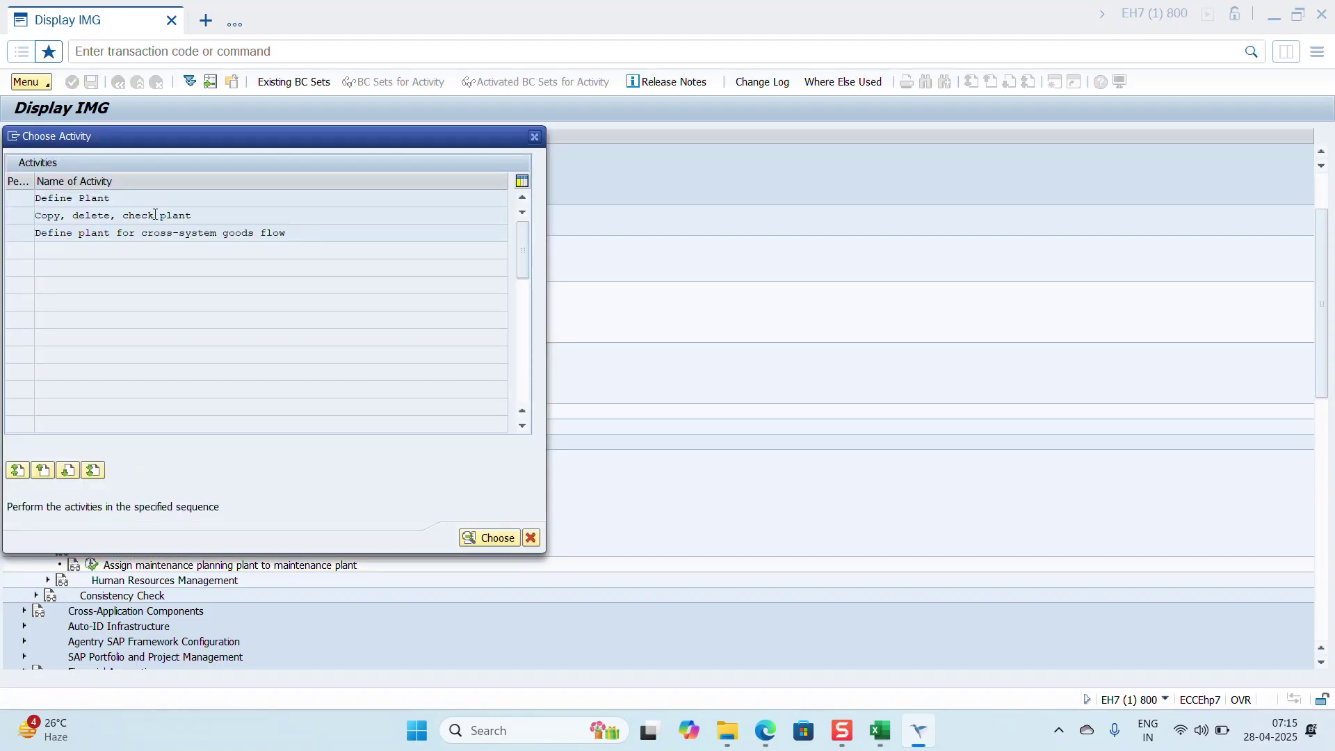
double_click(153, 216)
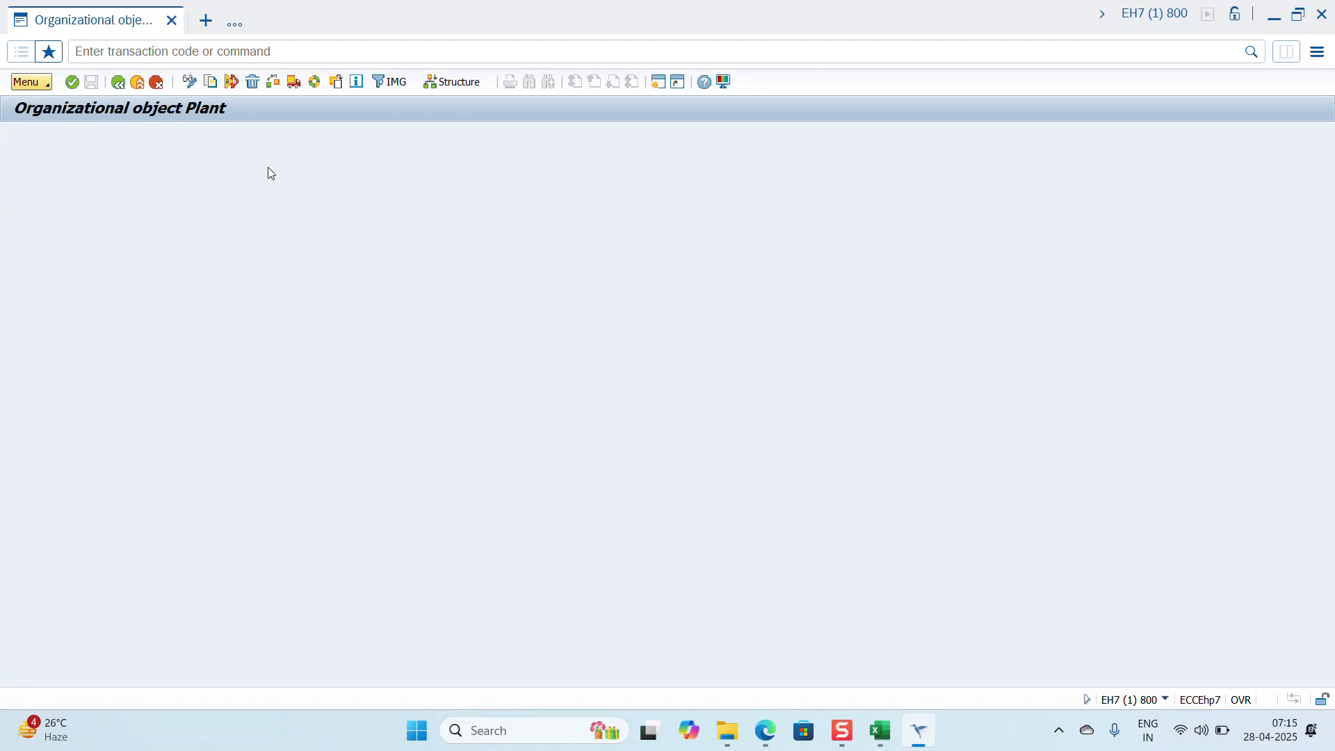
Step: Copy plant XGR1 to the new plant ZGR2
left_click(213, 84)
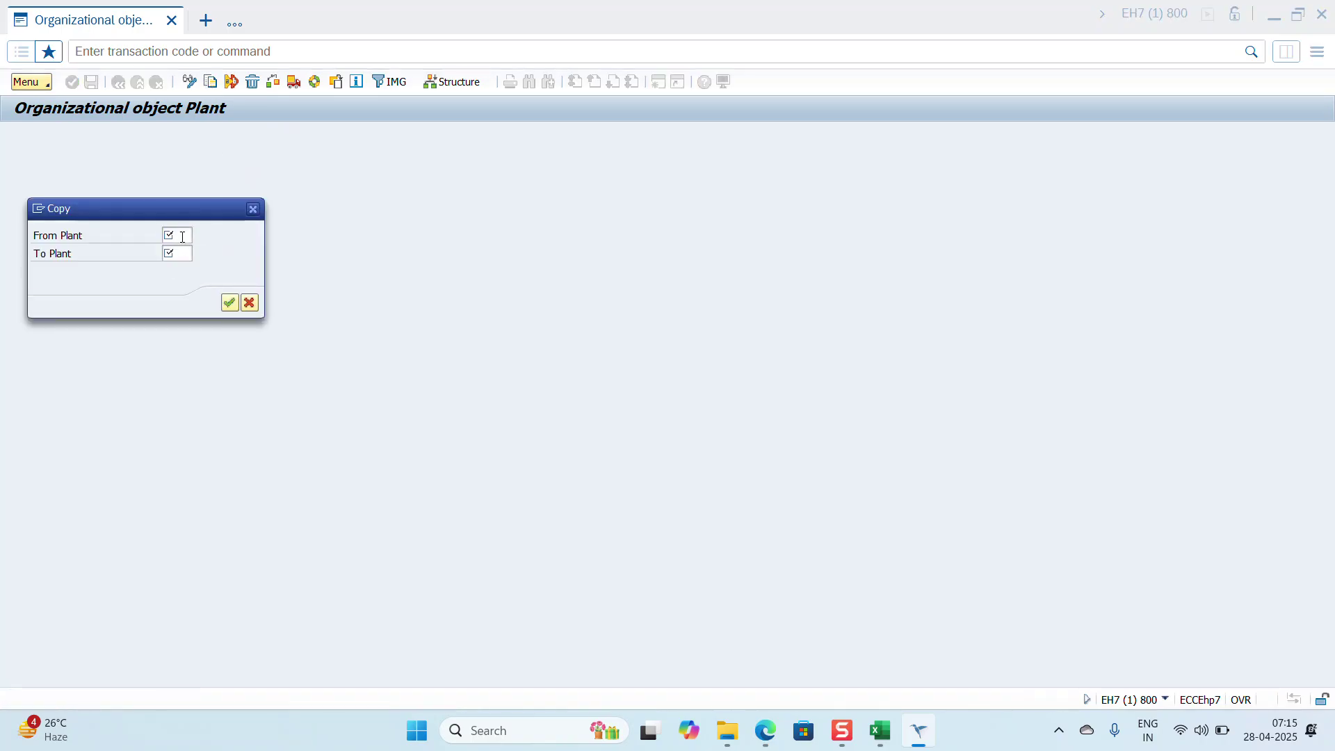
left_click(183, 238)
type("XGP1")
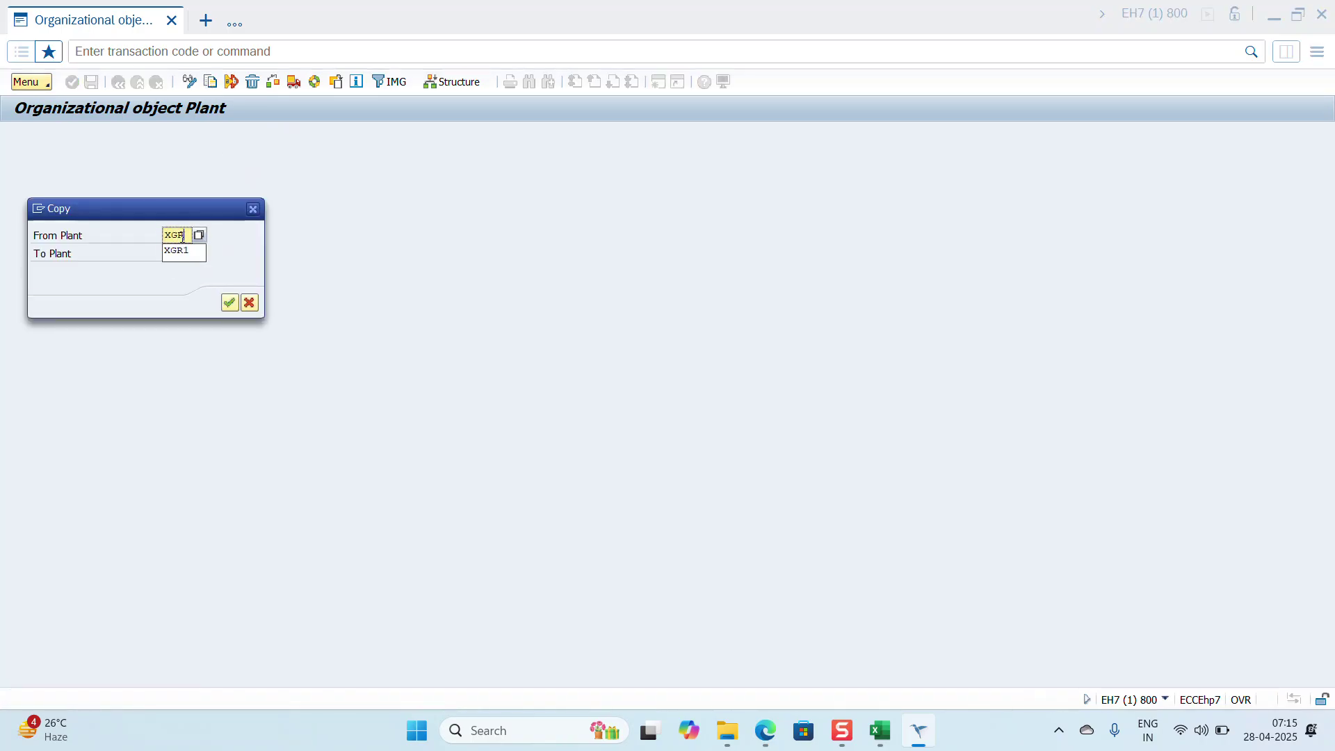
left_click(183, 254)
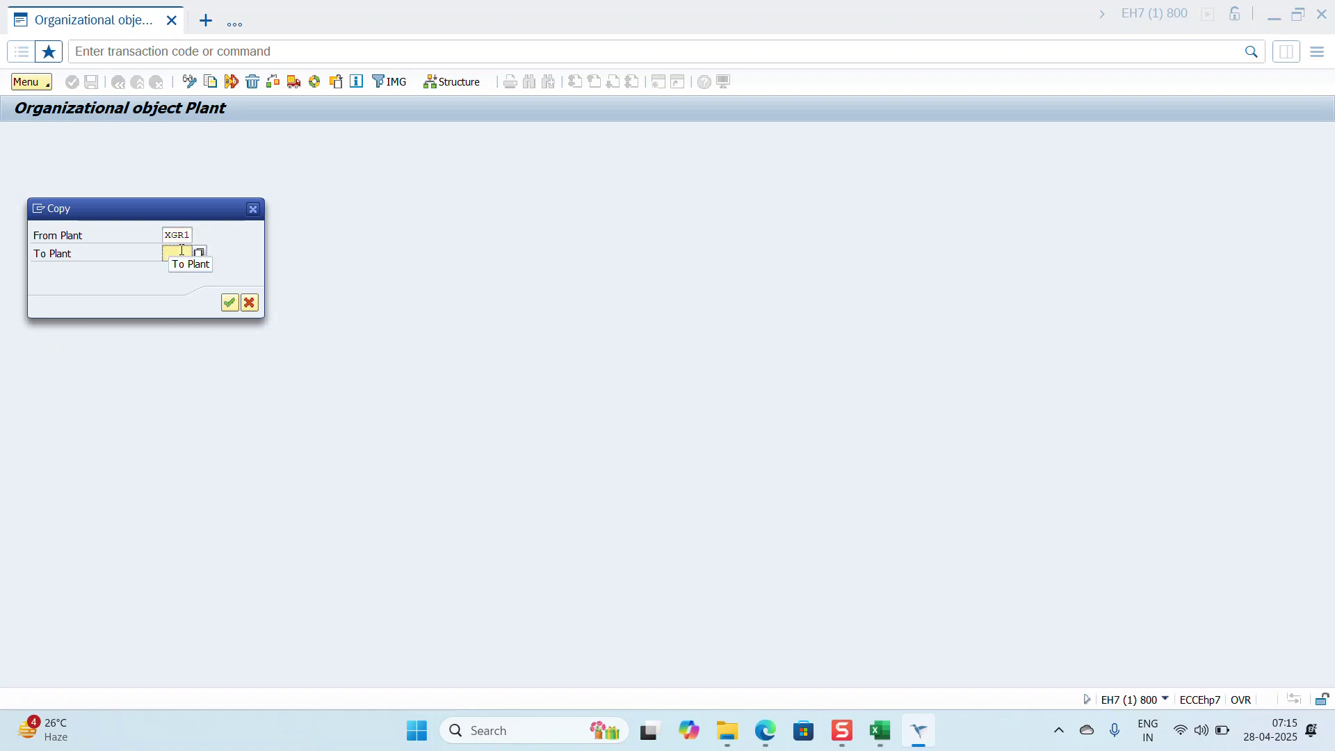
type("ZGR2")
key("Return")
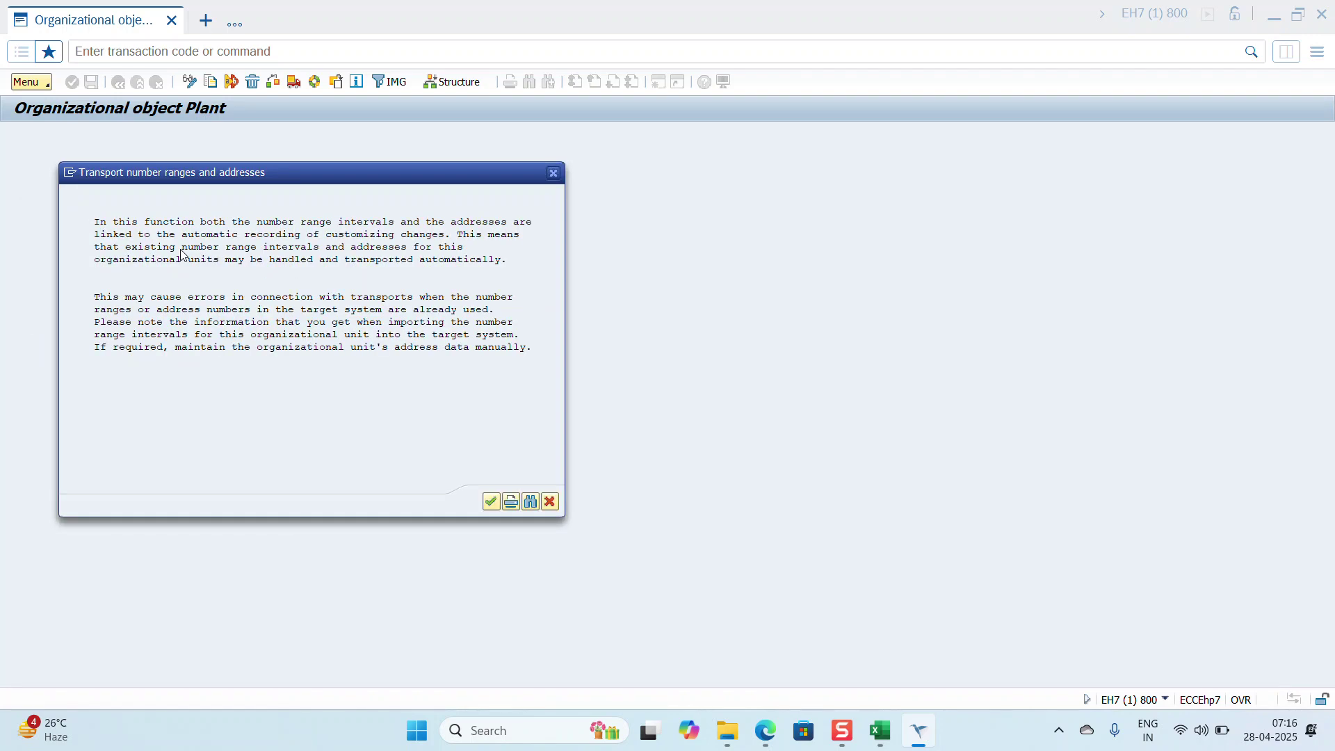
Step: Transport the number ranges and intervals for the ZGR2 copy under customizing request EH7K900613, and check the completed activities
key("Return")
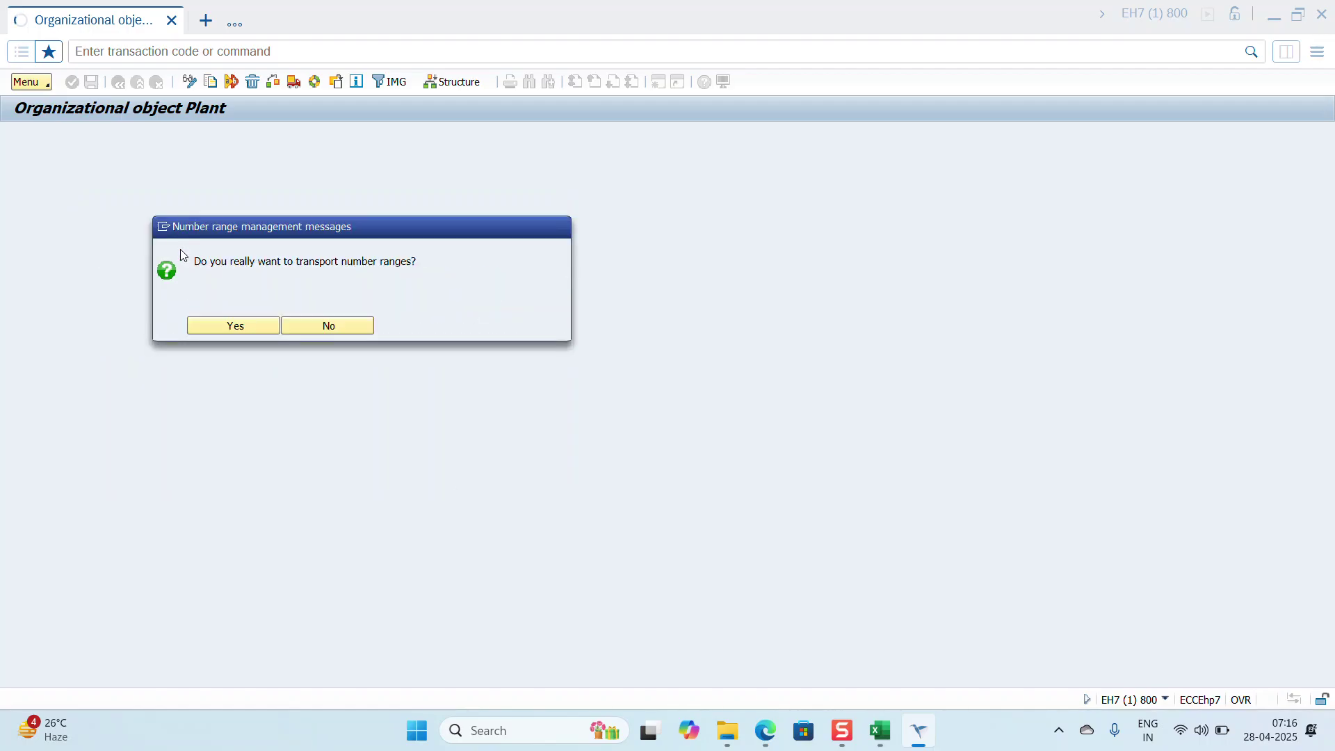
left_click(253, 322)
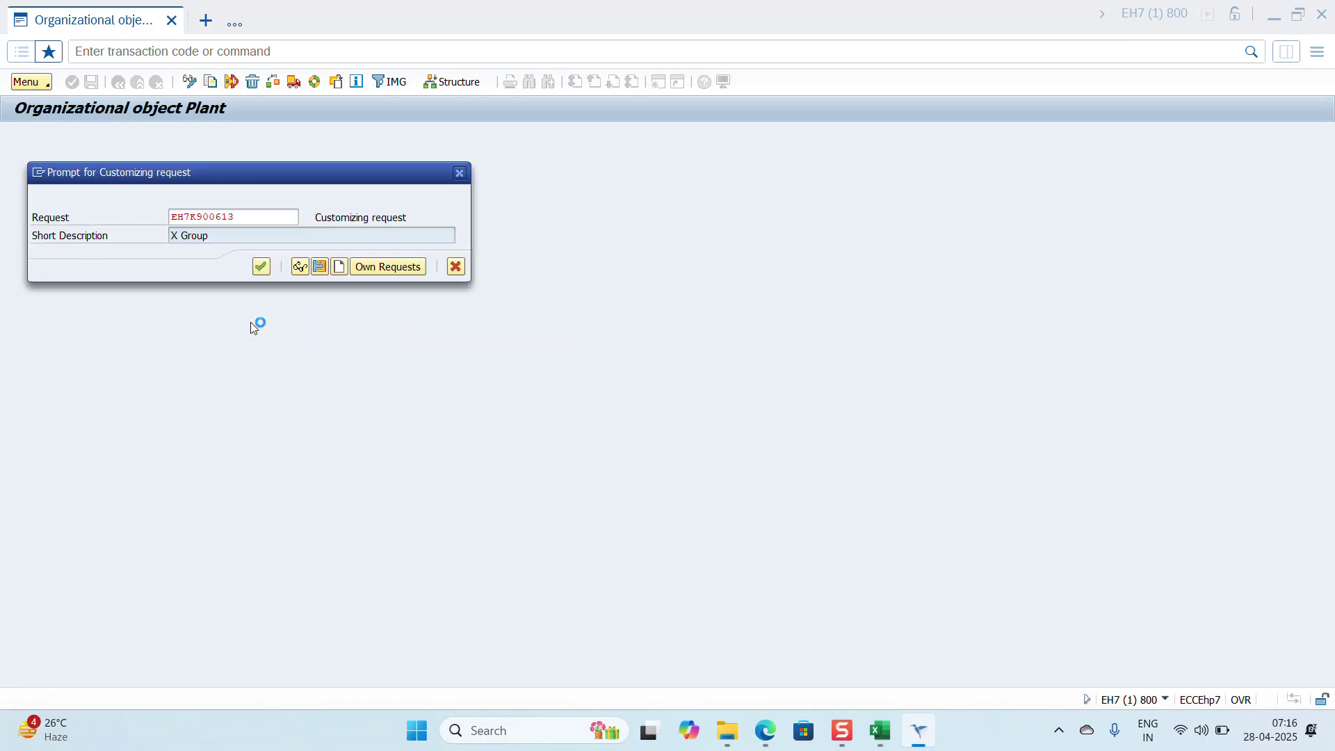
left_click(262, 268)
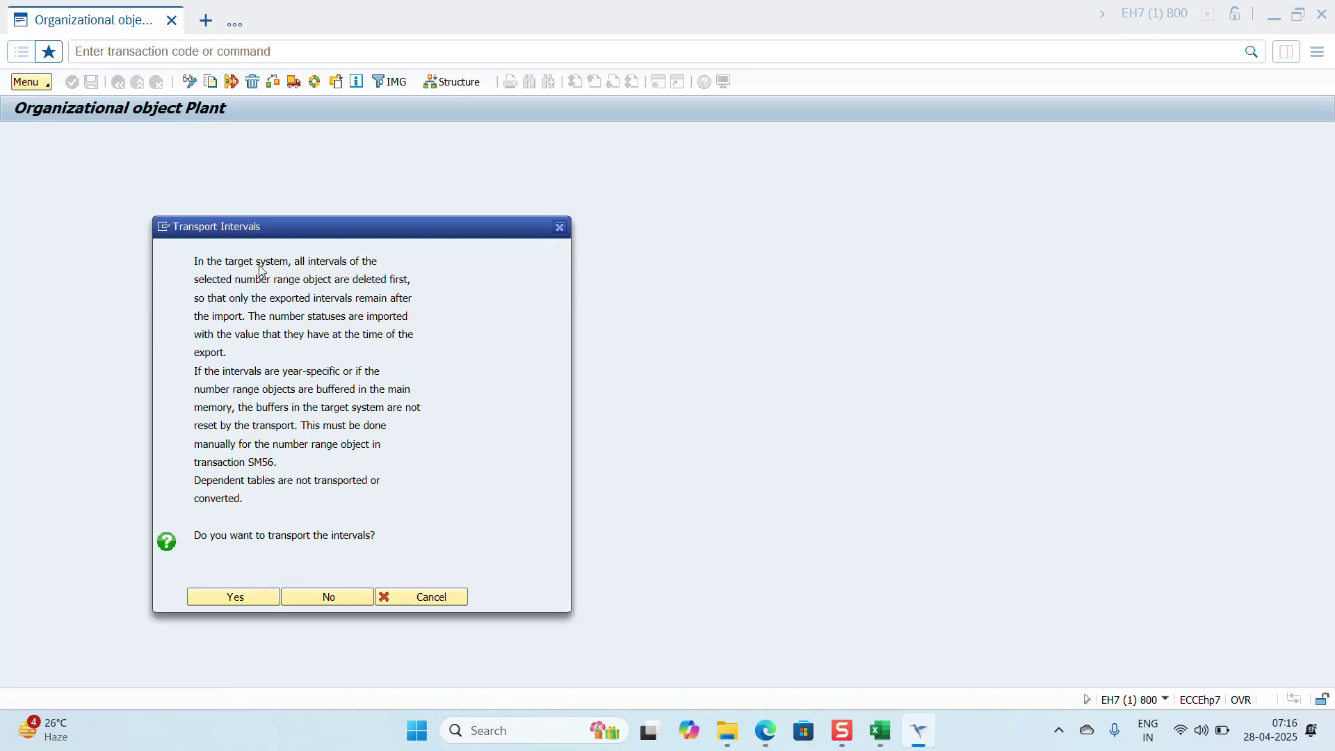
left_click(245, 603)
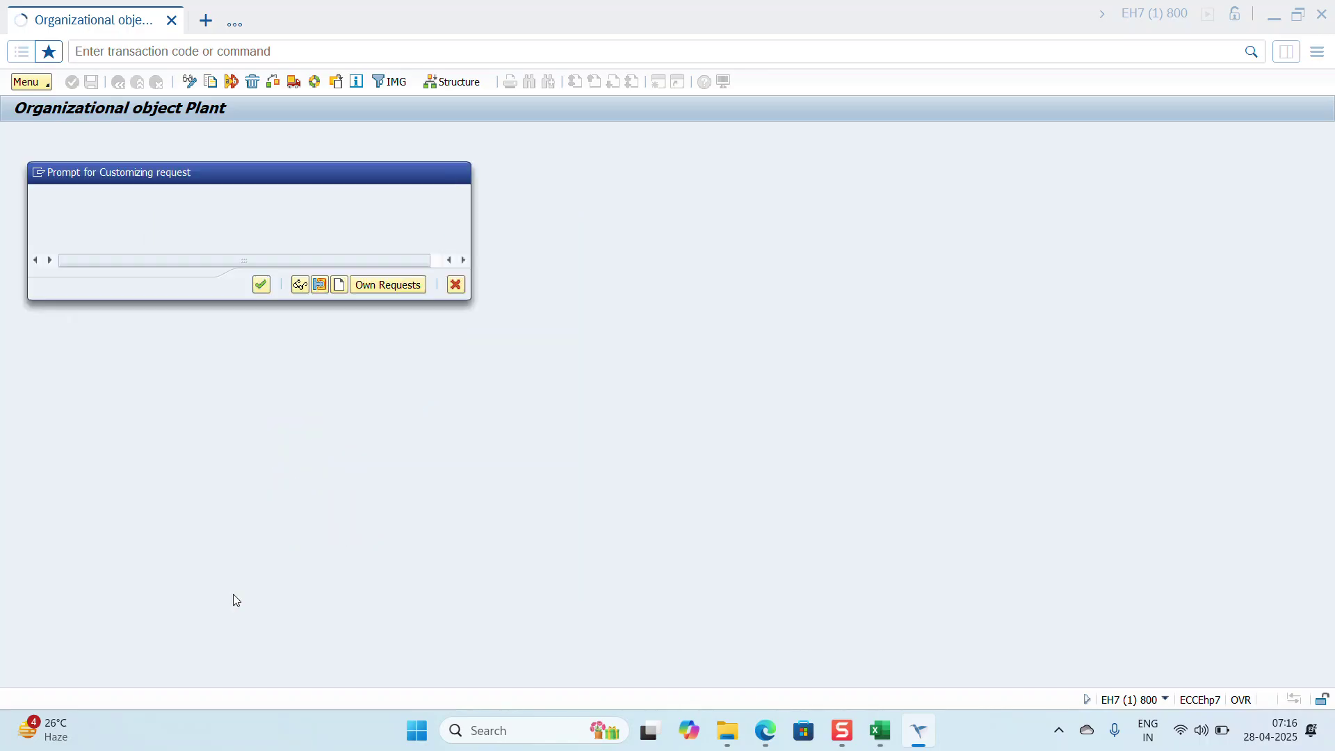
left_click(264, 284)
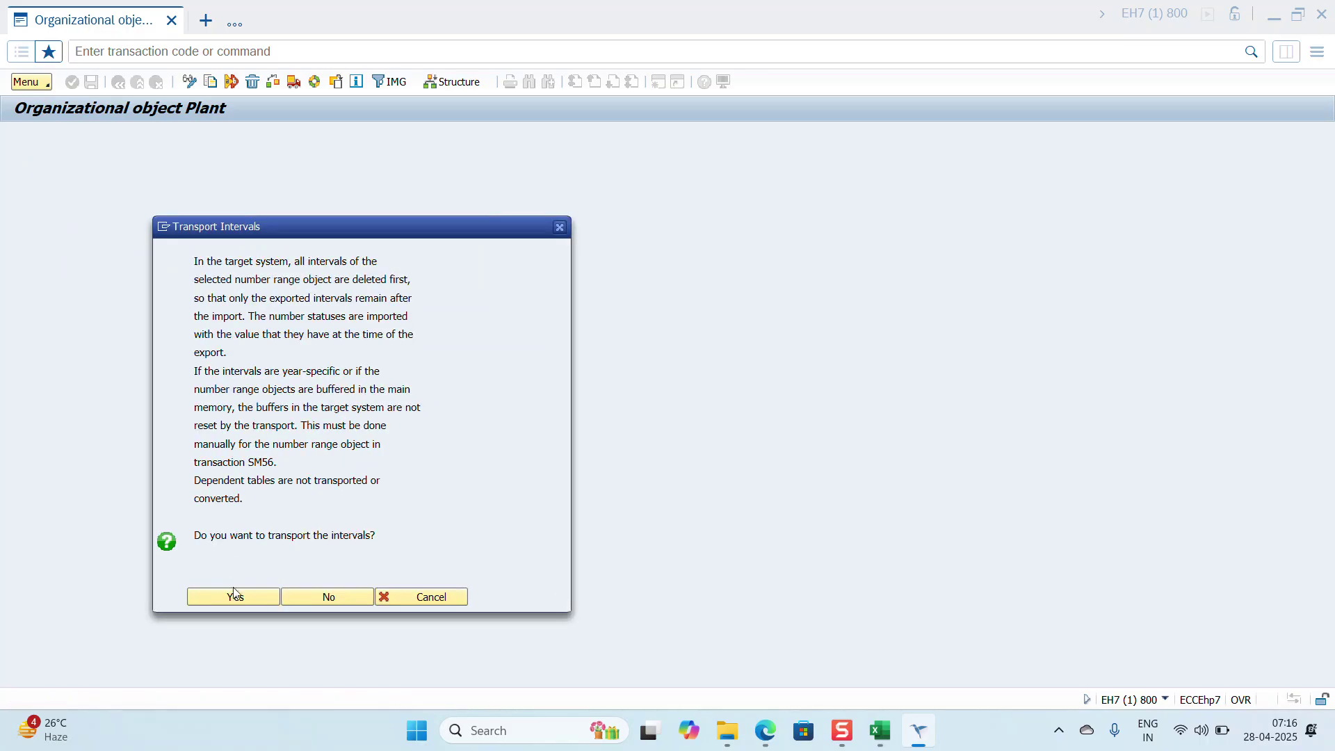
left_click(234, 595)
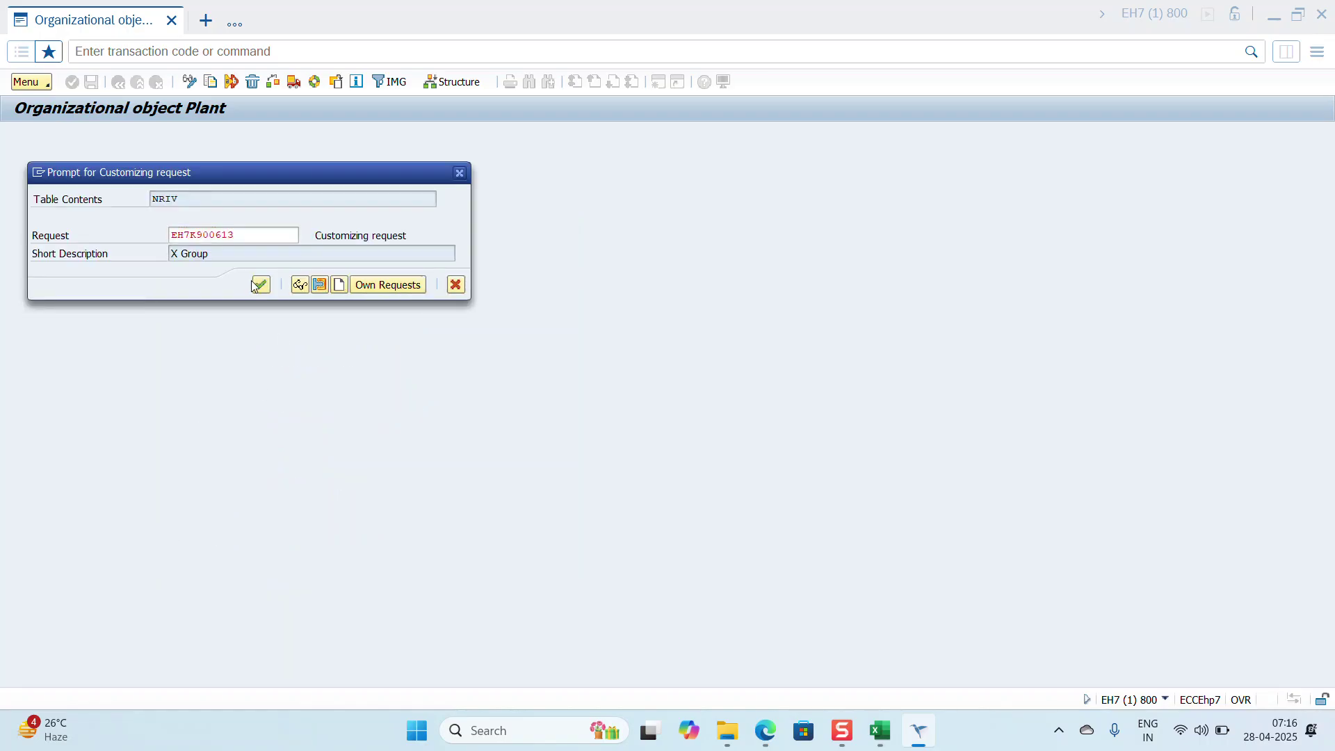
left_click(258, 286)
left_click(245, 595)
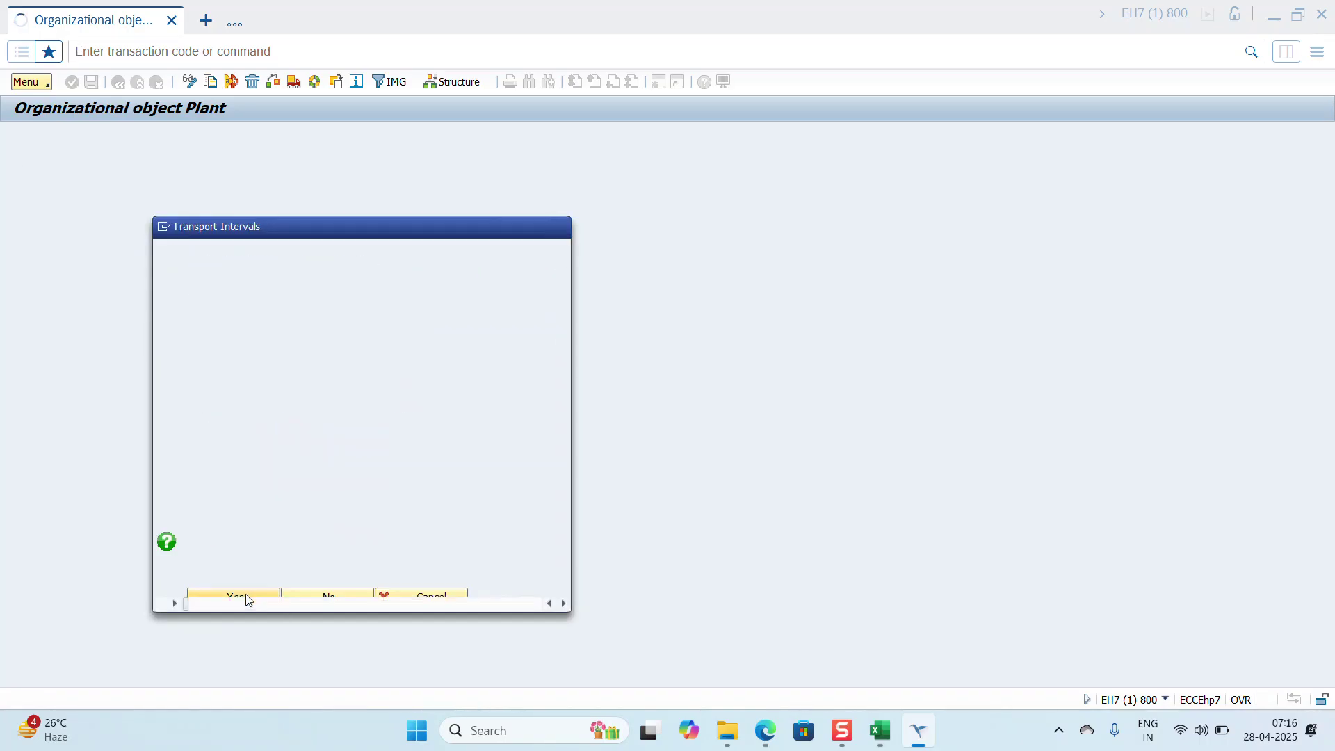
key("Return")
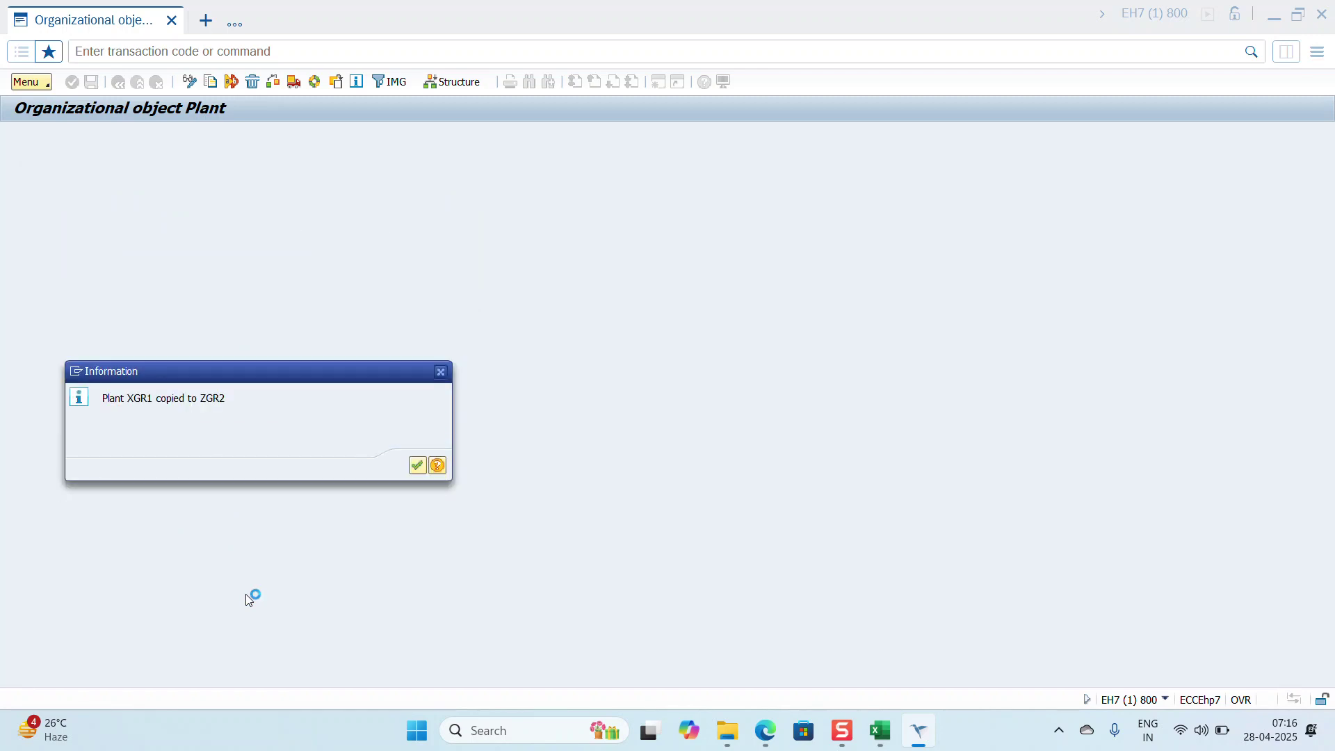
key("Return")
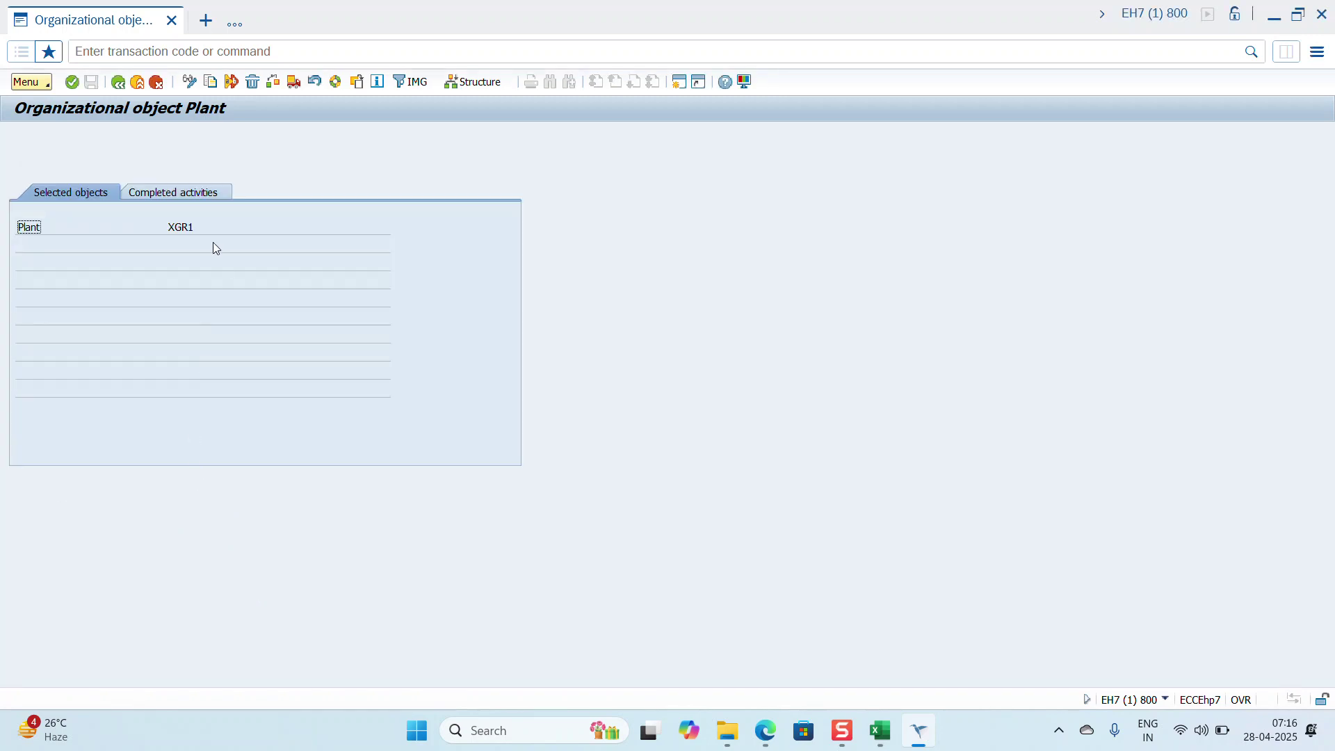
left_click(174, 193)
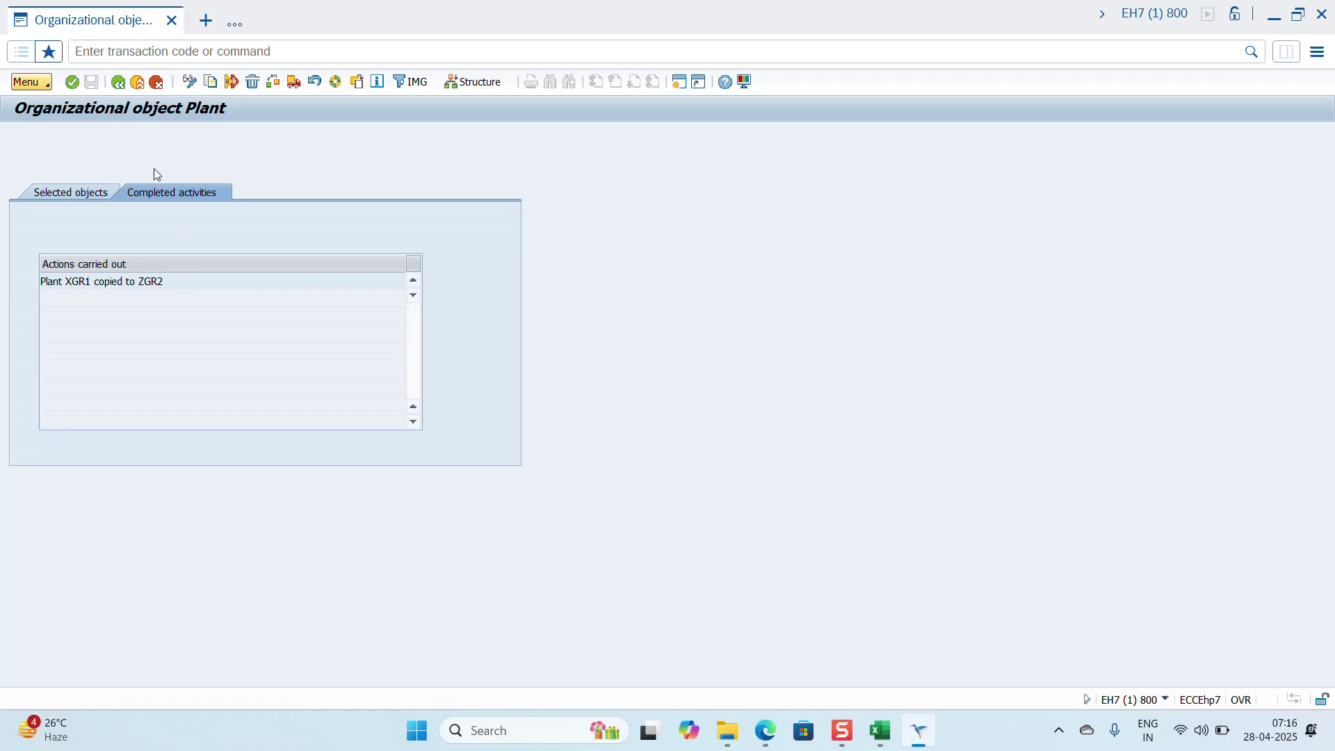
Step: Leave the copy function, open the "Define Plant" activity and locate plant XGR1 in the plants overview
left_click(127, 89)
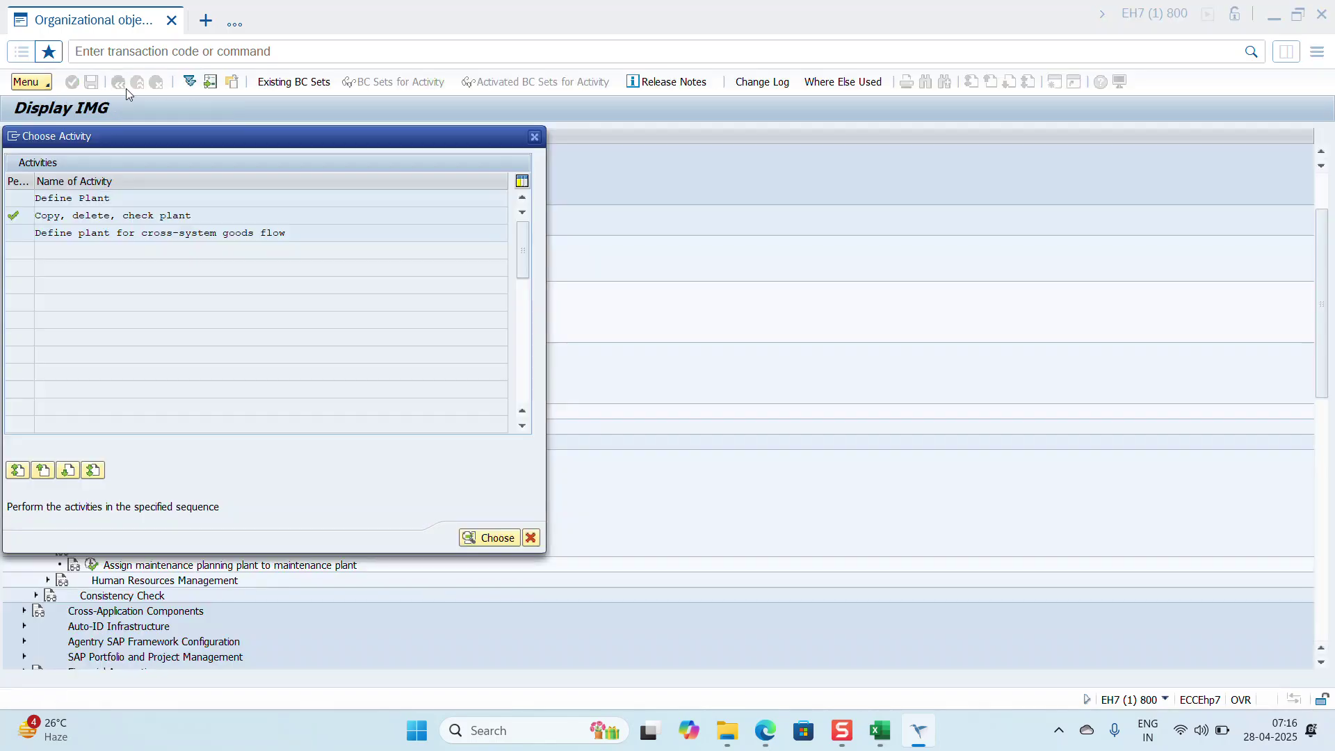
double_click(88, 197)
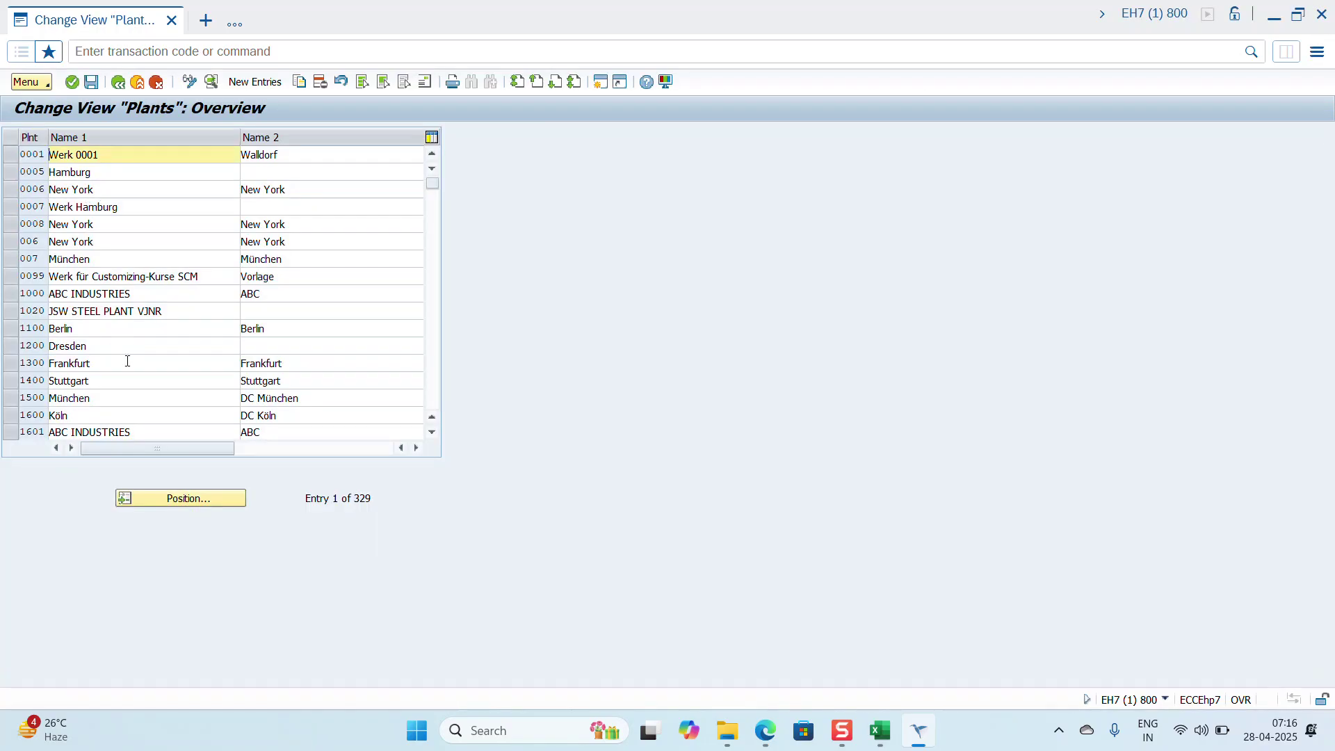
left_click(182, 498)
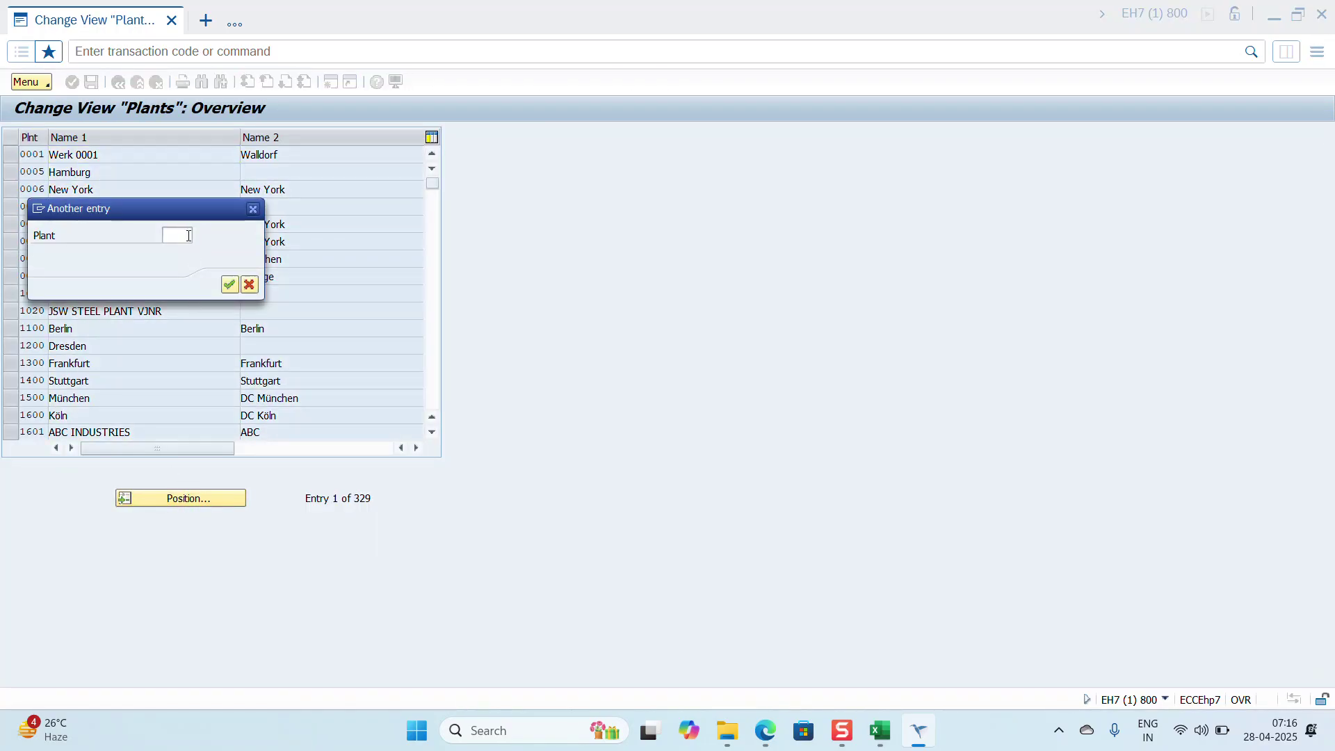
left_click(186, 236)
type("XGR1")
key("Return")
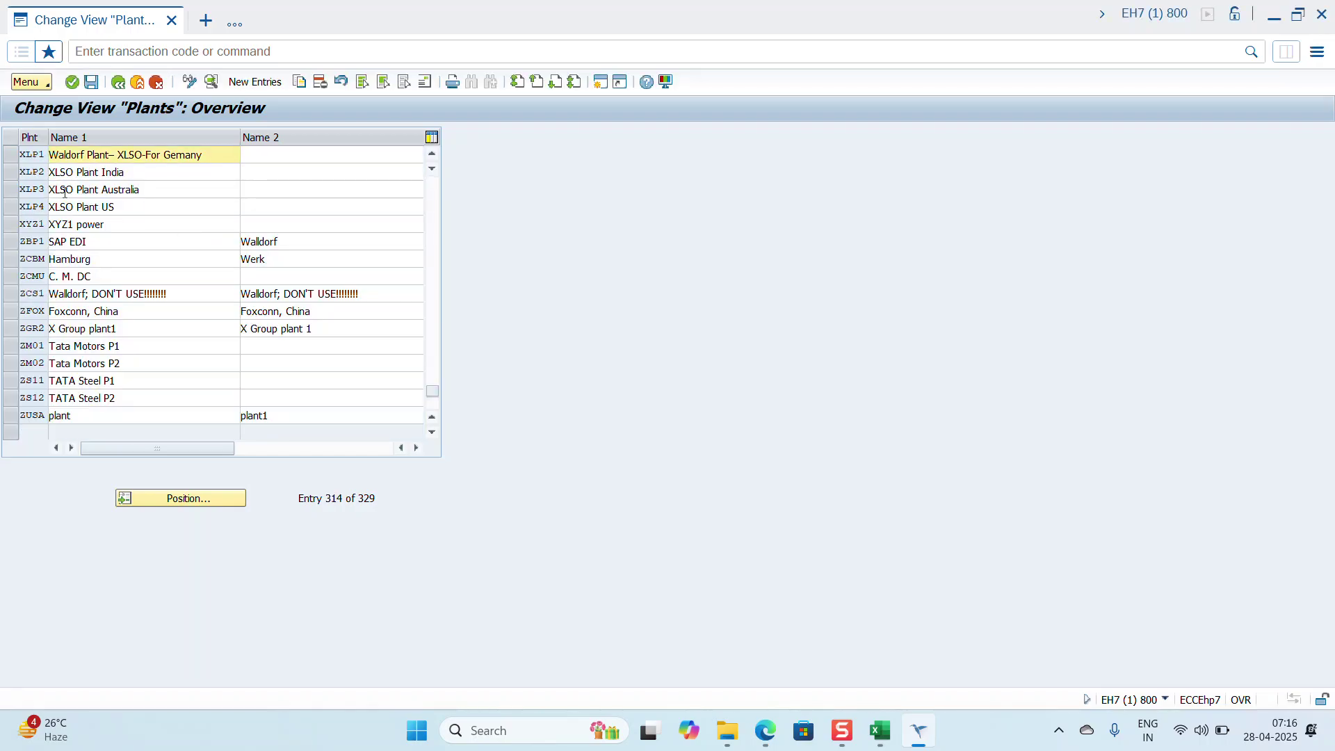
scroll(64, 192, "up", 1)
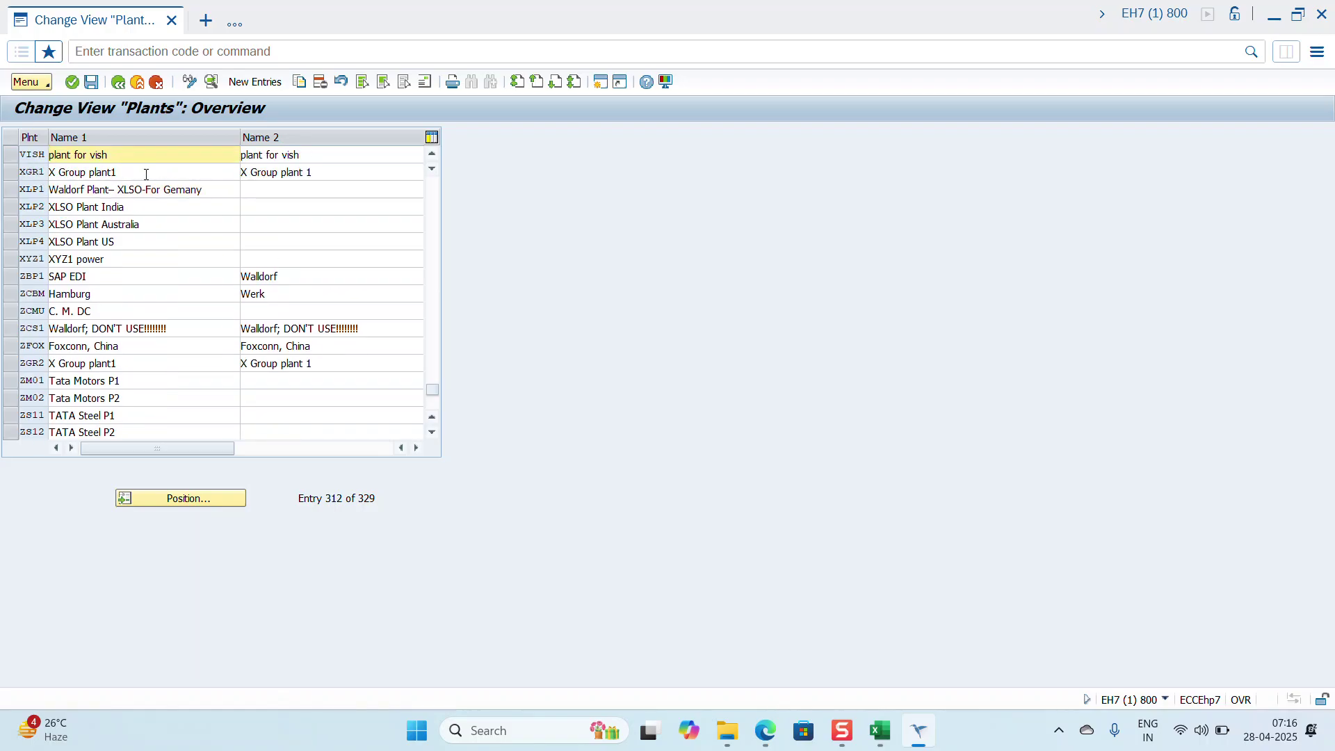
scroll(146, 174, "up", 1)
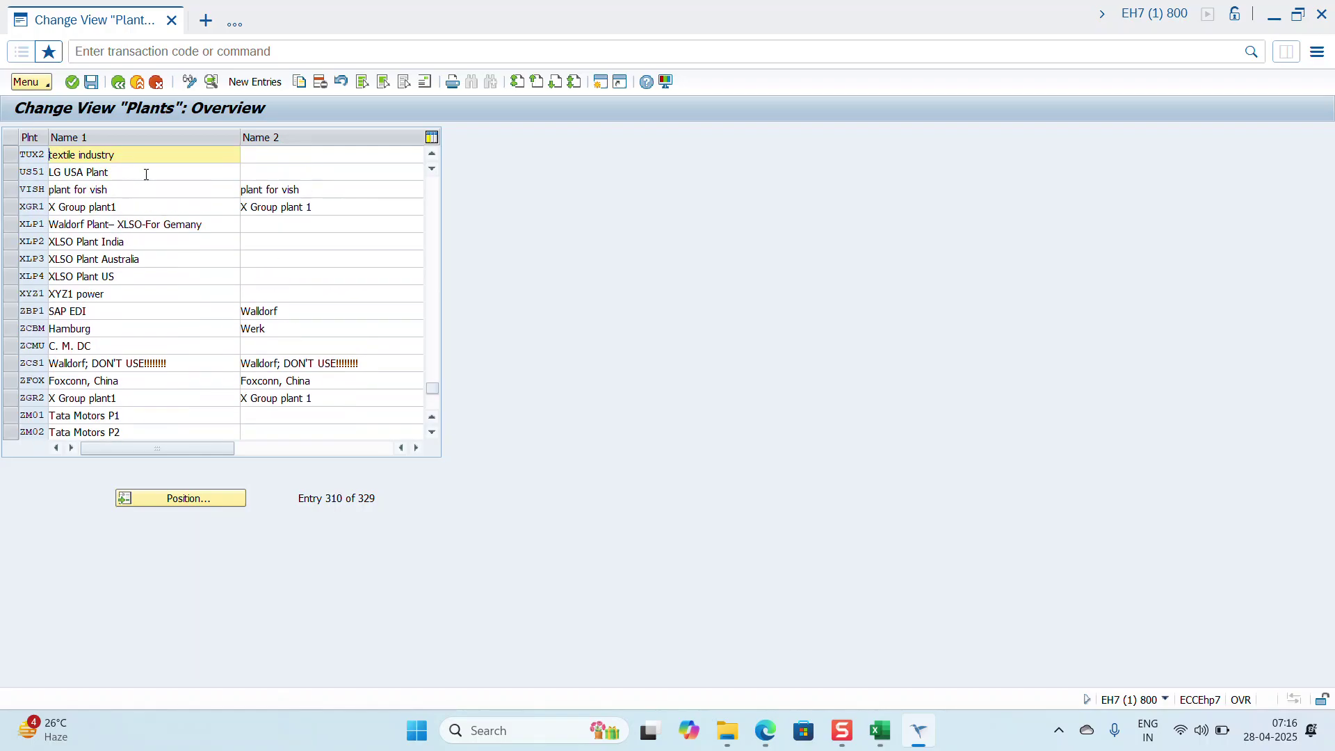
Step: Look at the details of plant US51, leave the plants view and close the activity selection
double_click(146, 175)
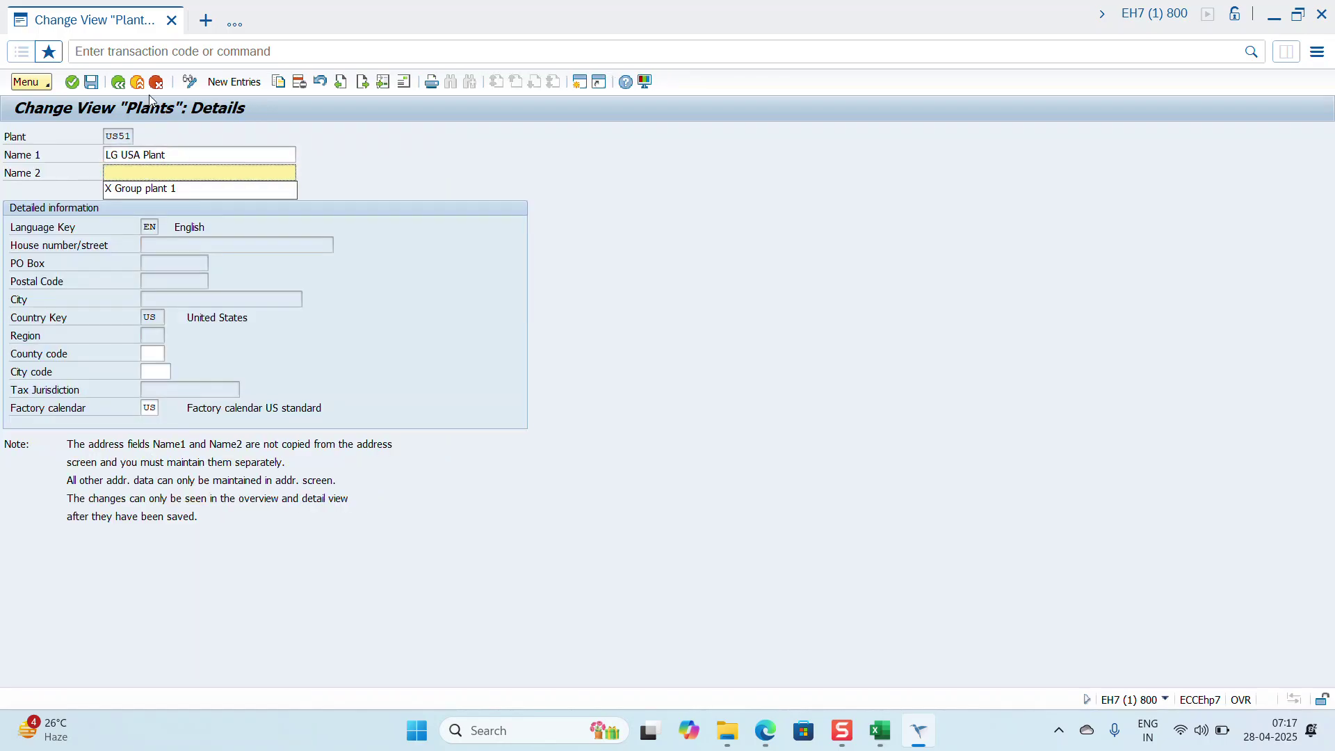
left_click(119, 83)
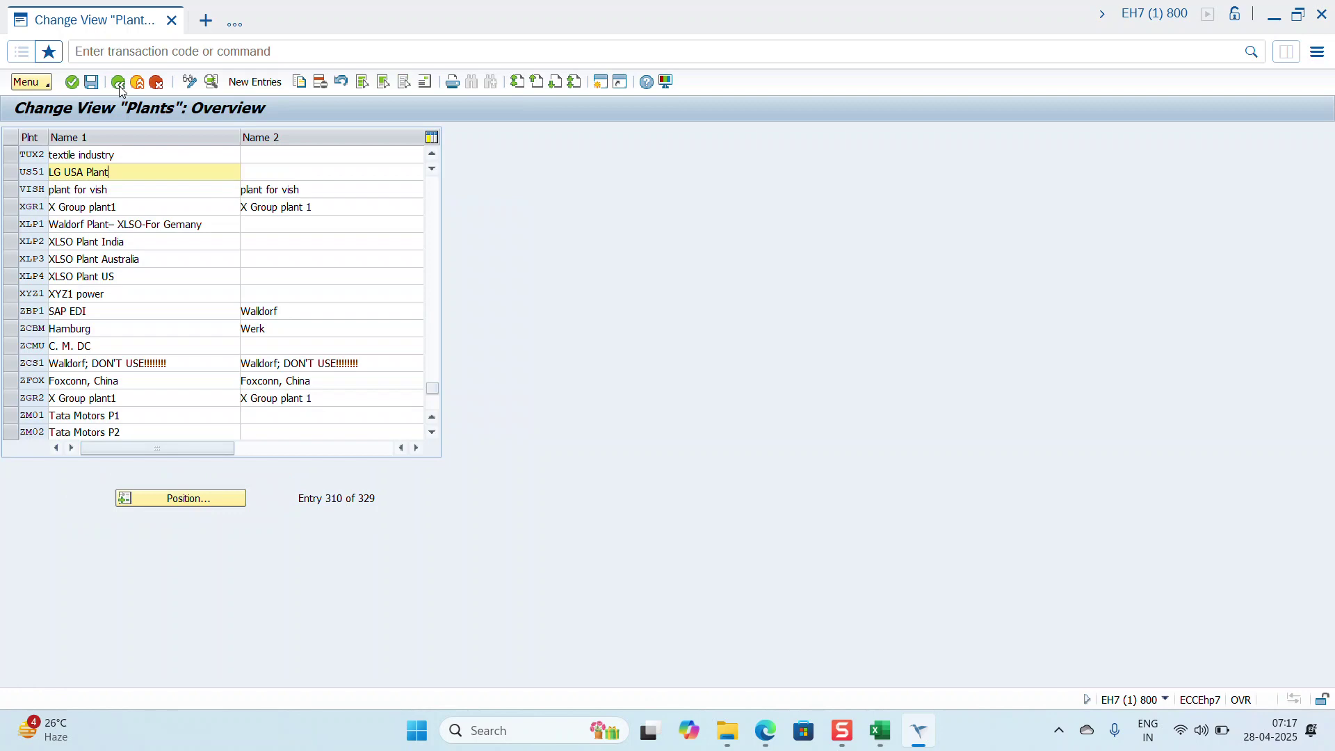
left_click(301, 84)
left_click(120, 83)
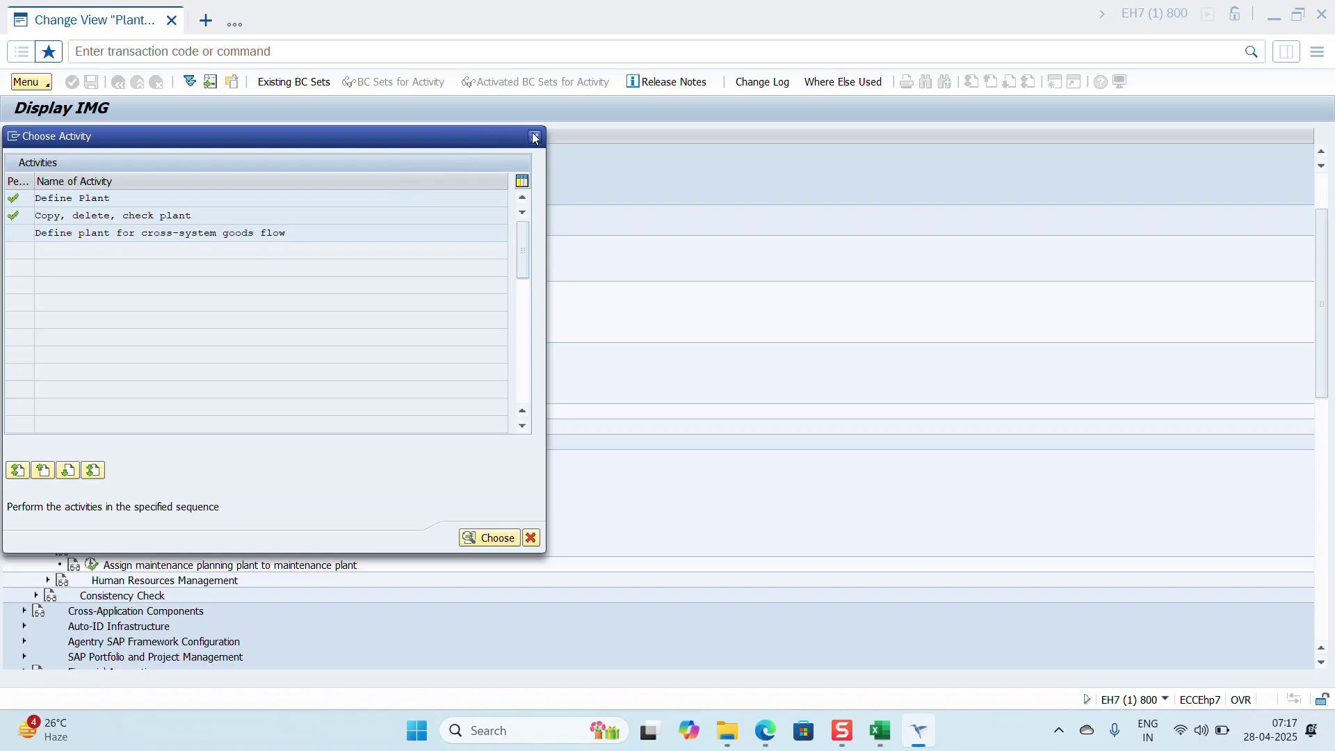
left_click(534, 137)
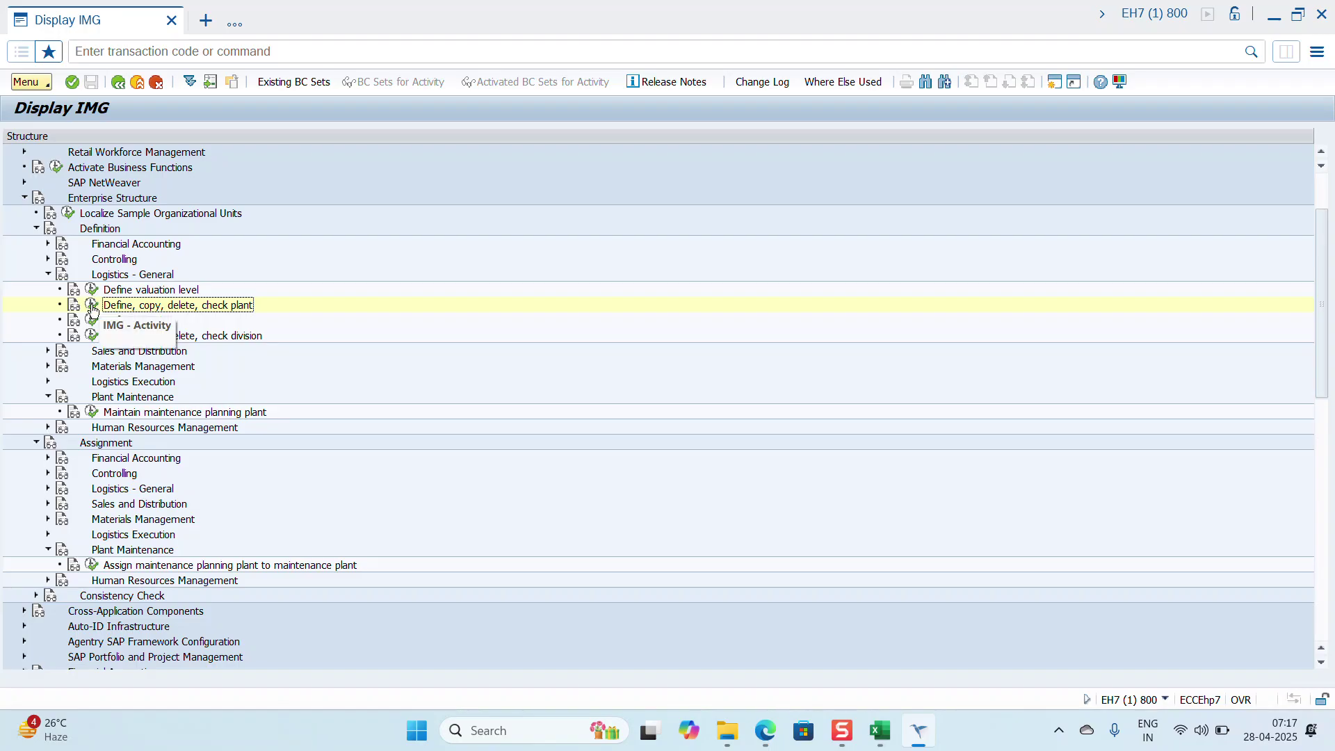
Step: Open the "Copy, delete, check plant" activity and copy plant XGR1 to the new plant XGR2
left_click(93, 309)
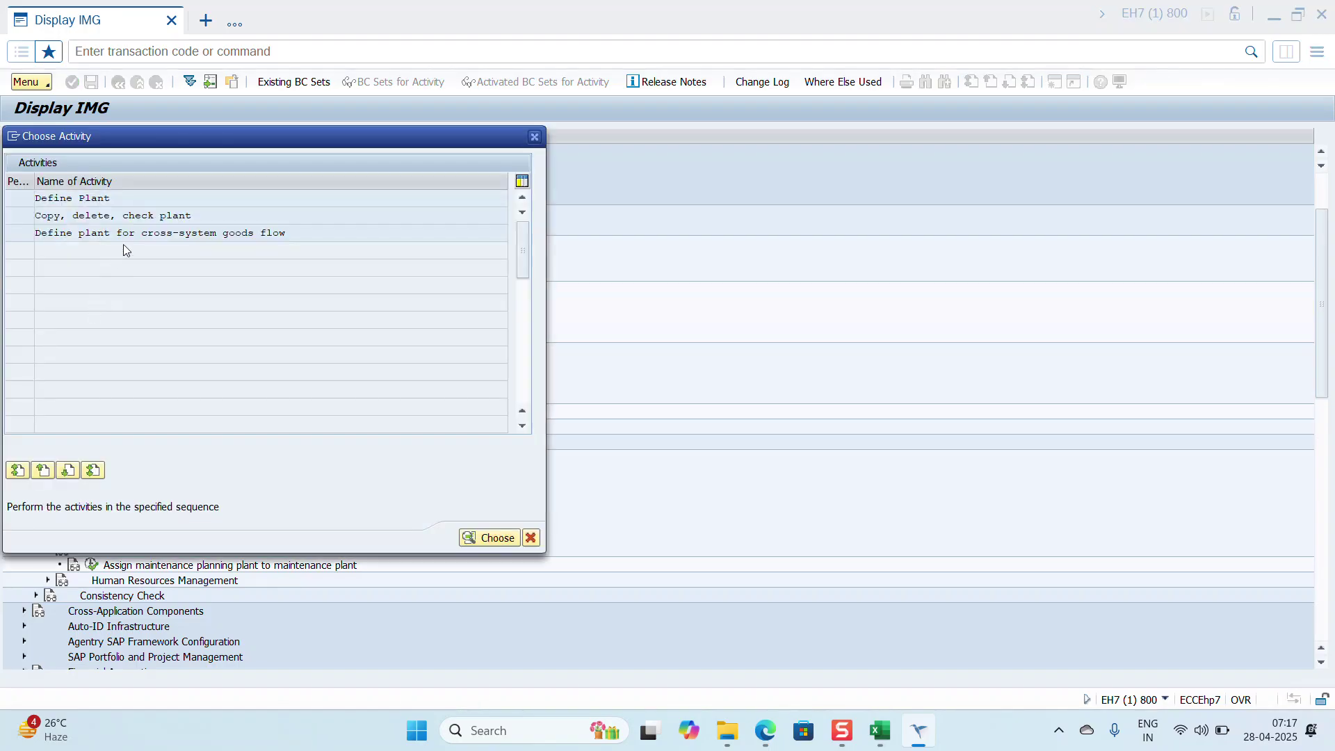
double_click(161, 220)
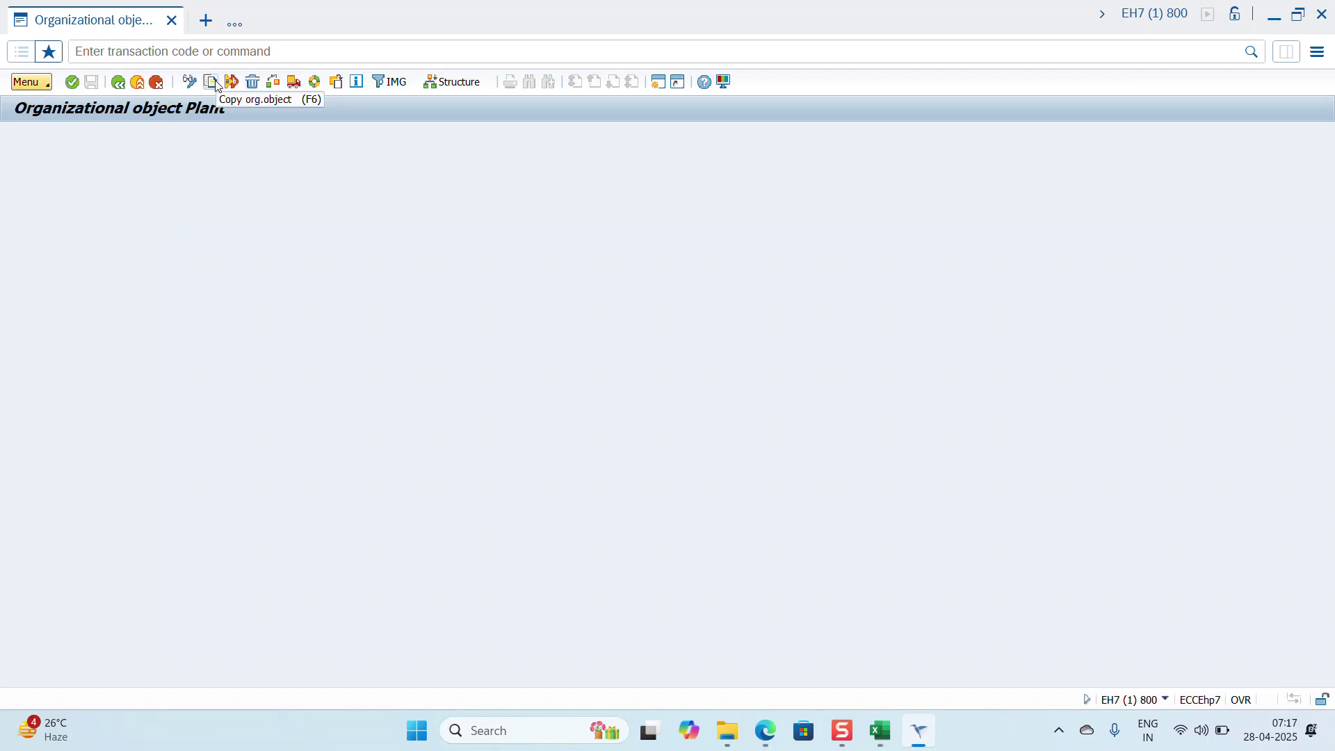
left_click(214, 83)
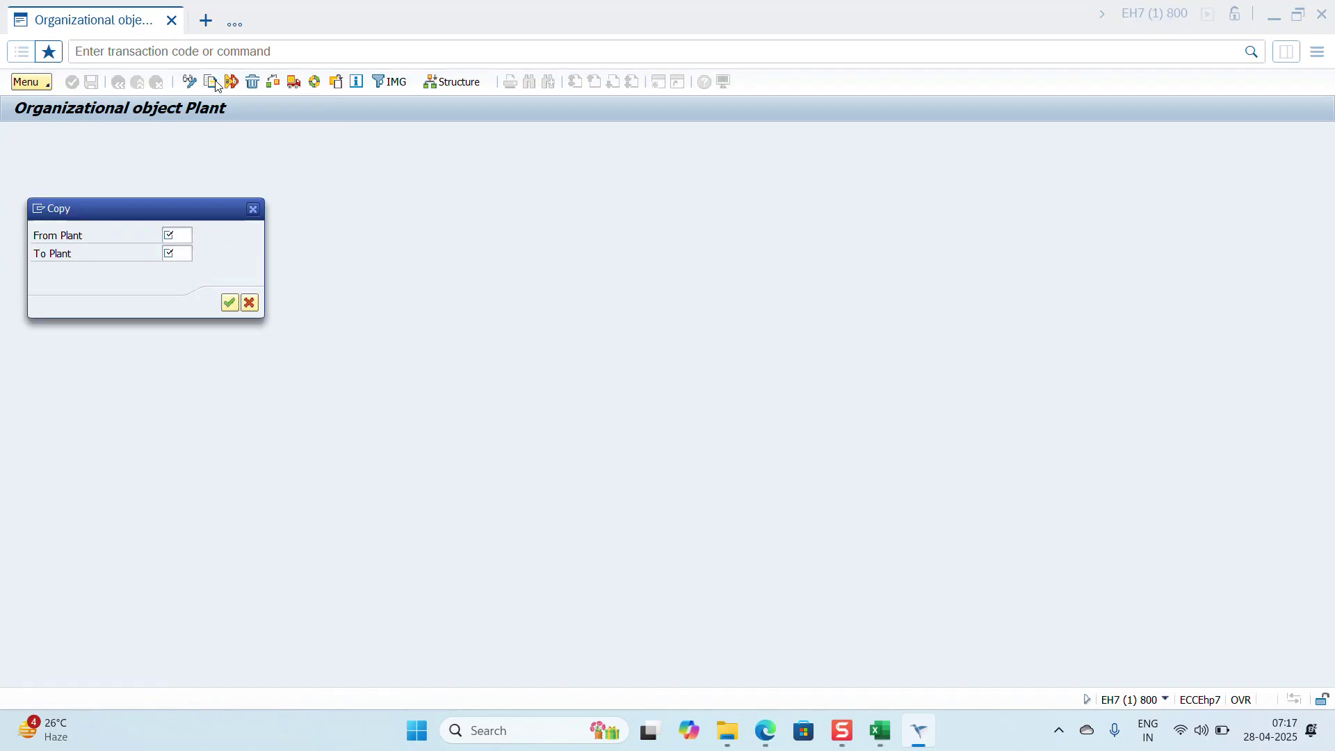
left_click(175, 235)
type("XGR")
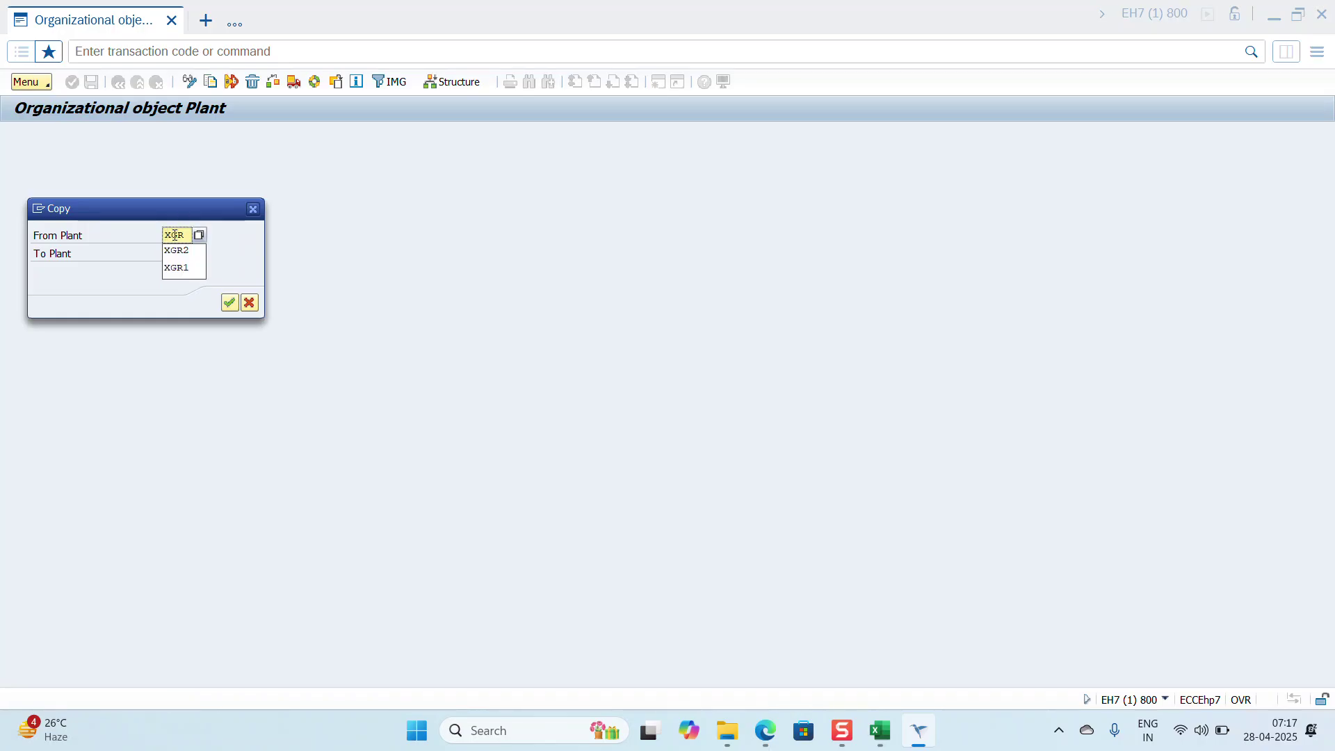
type("1")
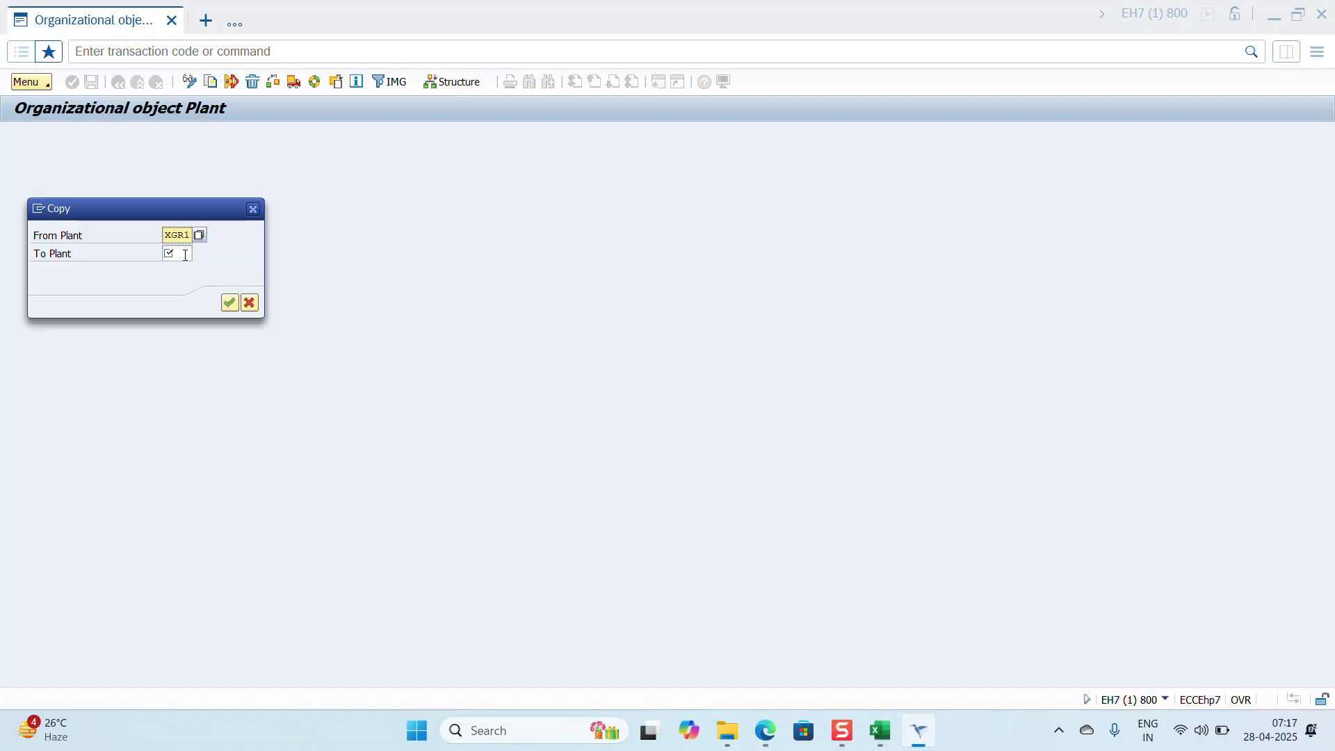
left_click(185, 253)
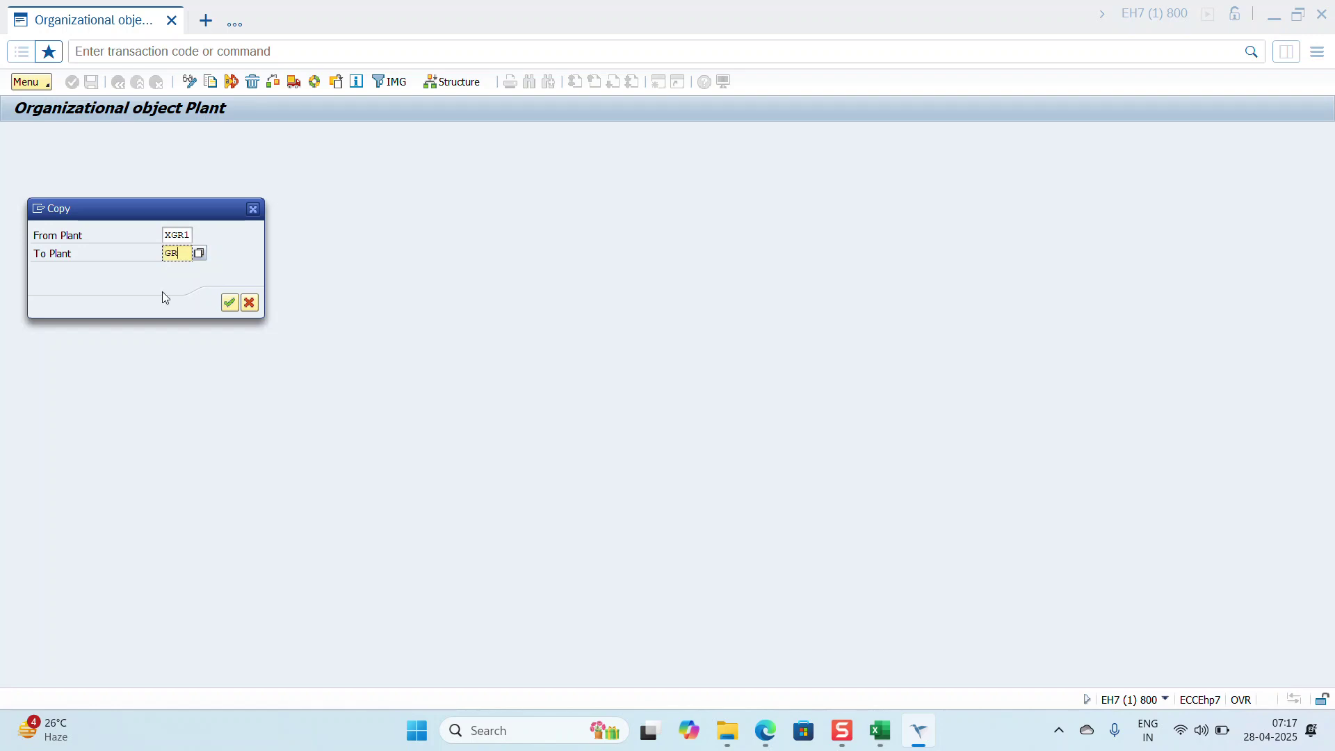
key("BackSpace")
key("BackSpace")
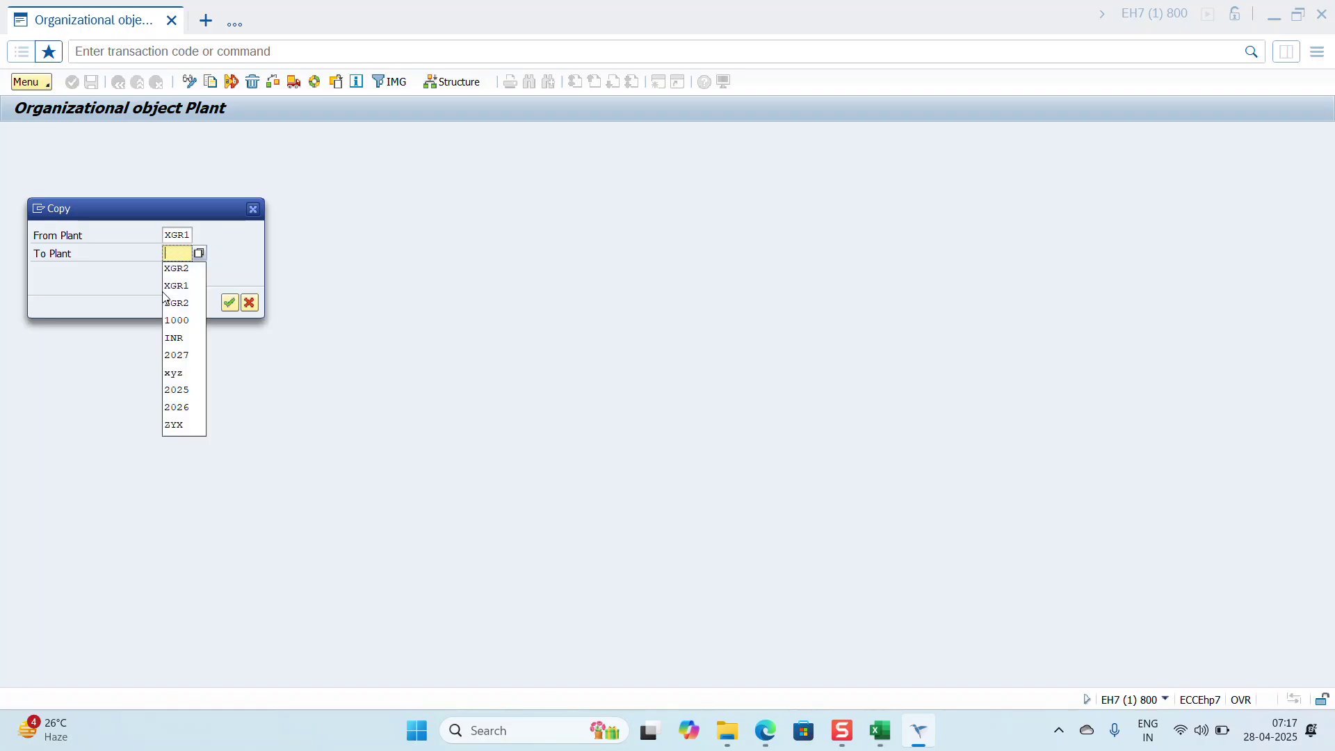
type("XGE")
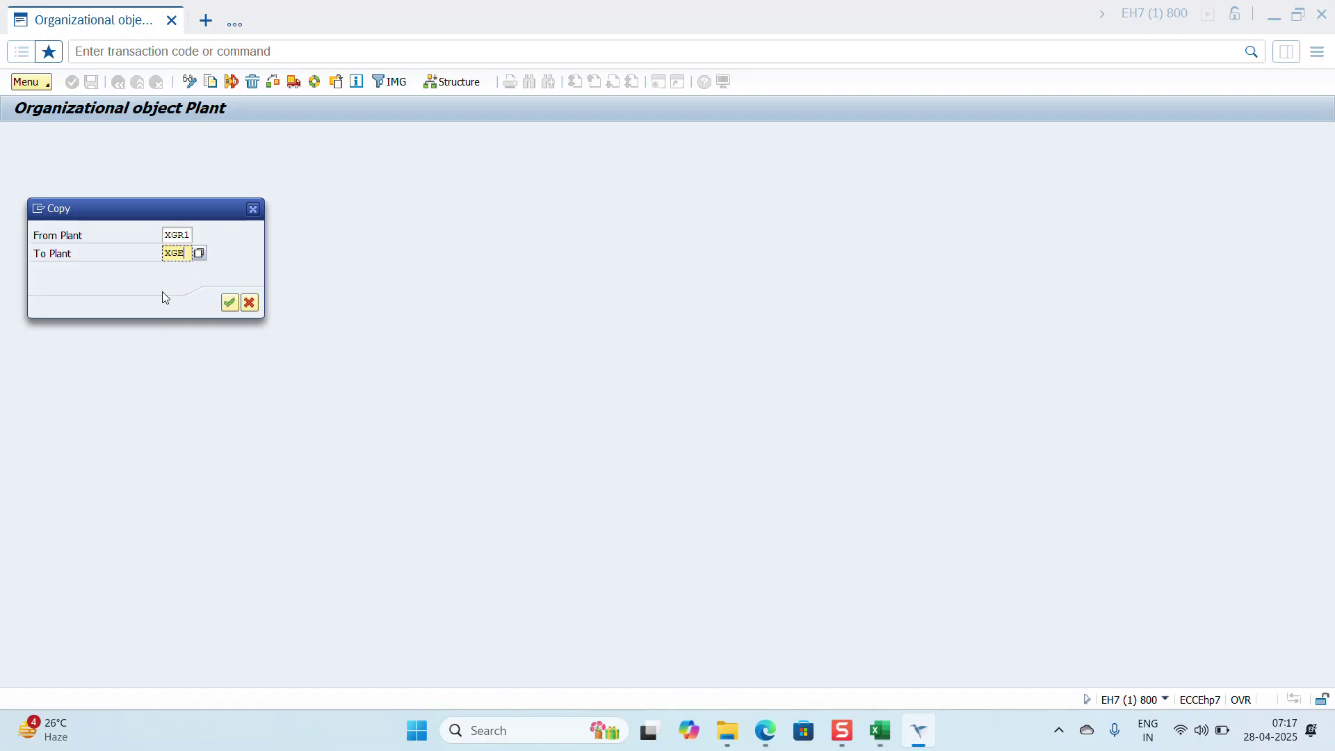
key("BackSpace")
type("R2")
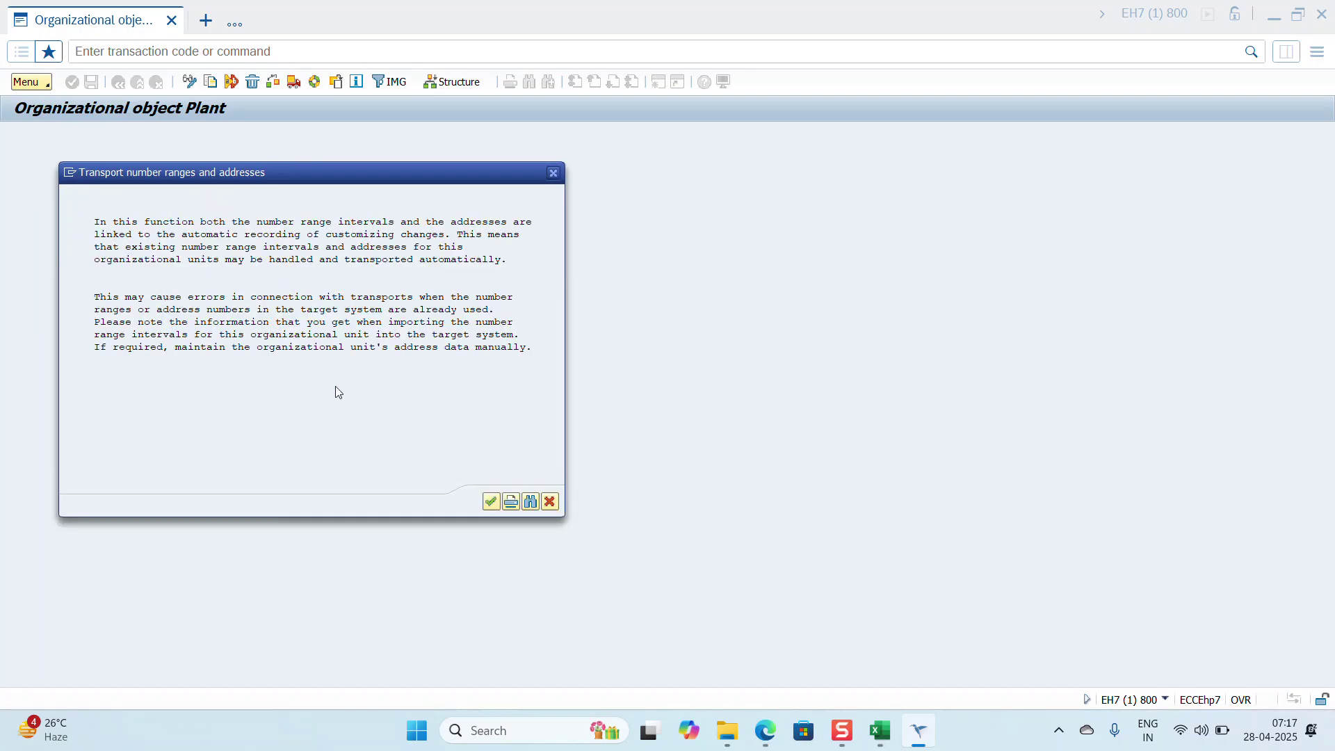
Step: Transport the number ranges and all intervals for the XGR2 copy under customizing request EH7K900613 and complete the copy
left_click(491, 502)
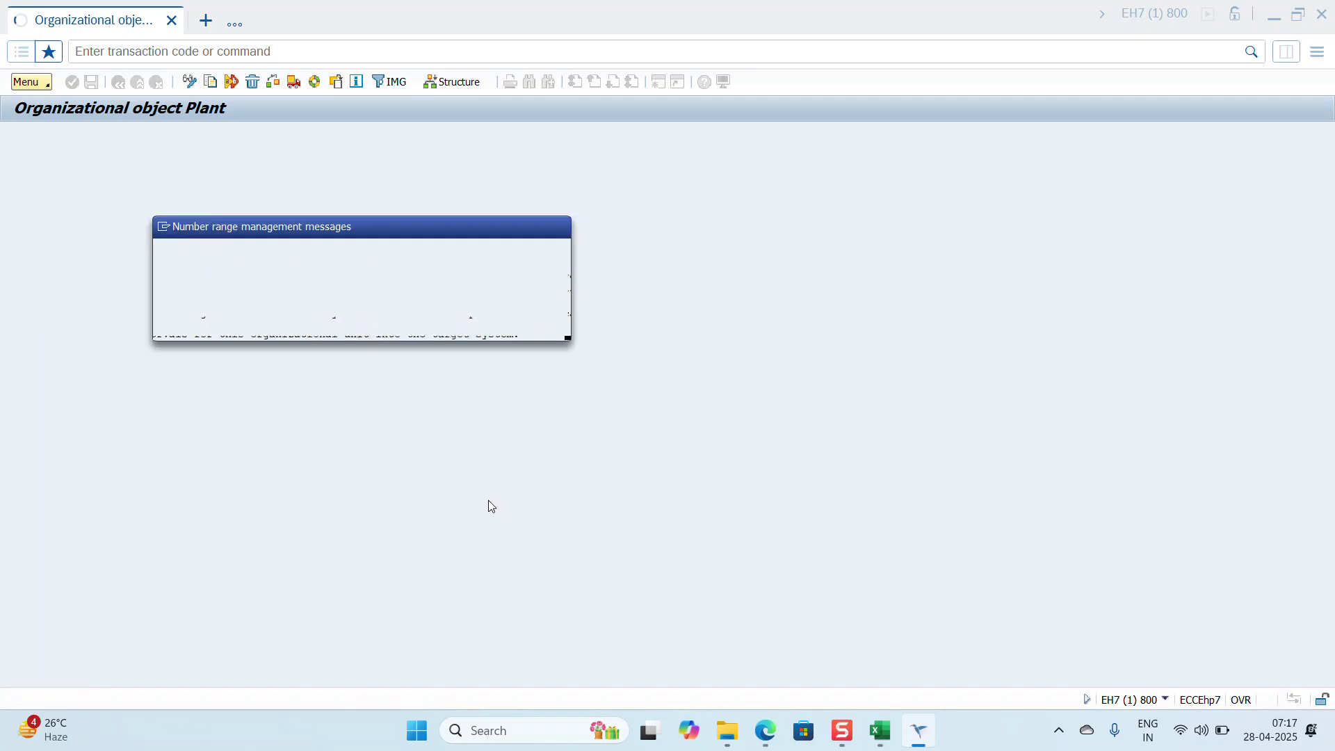
left_click(228, 326)
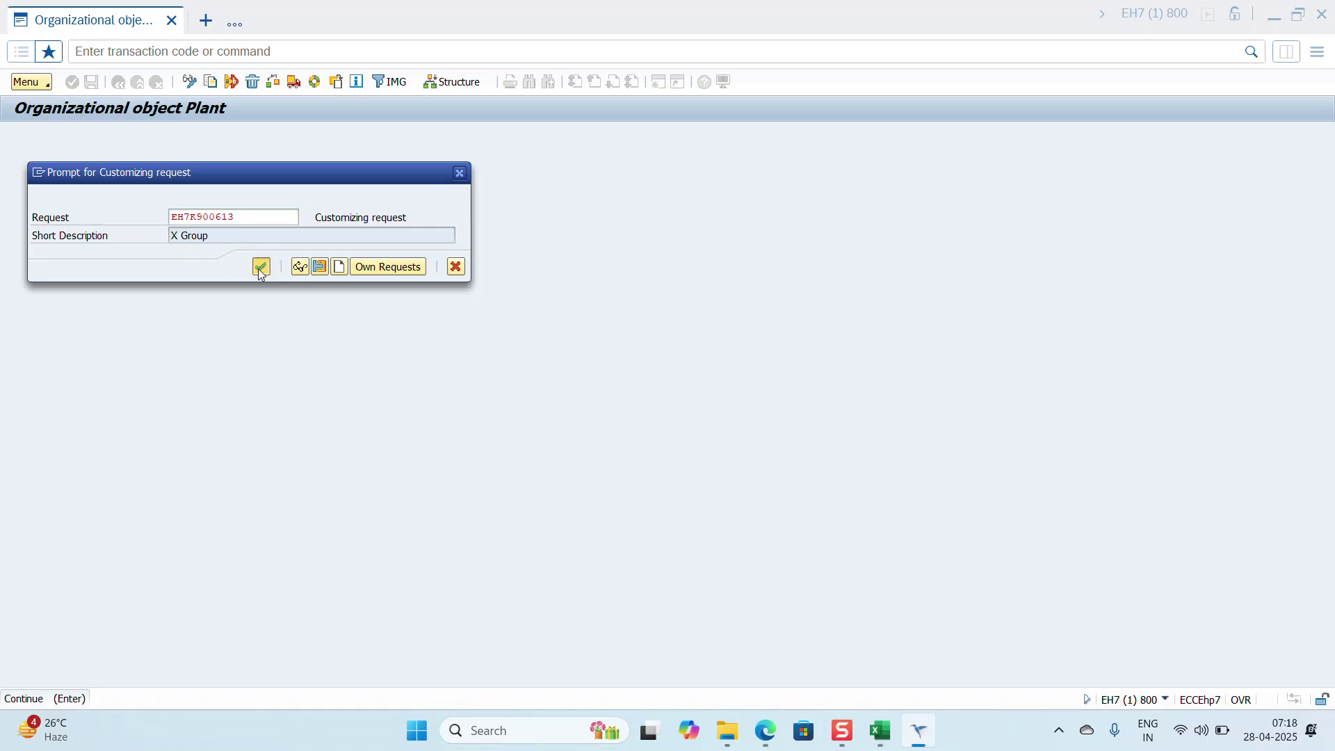
left_click(261, 267)
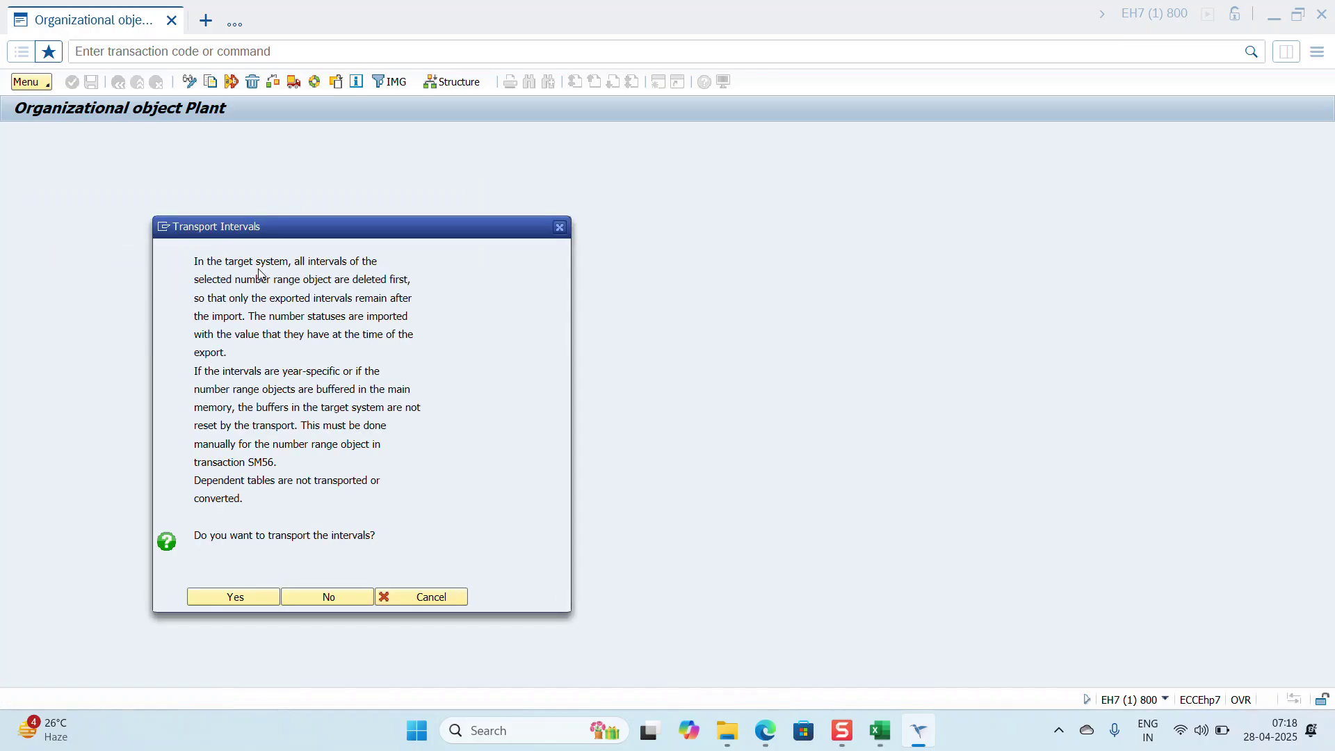
left_click(236, 597)
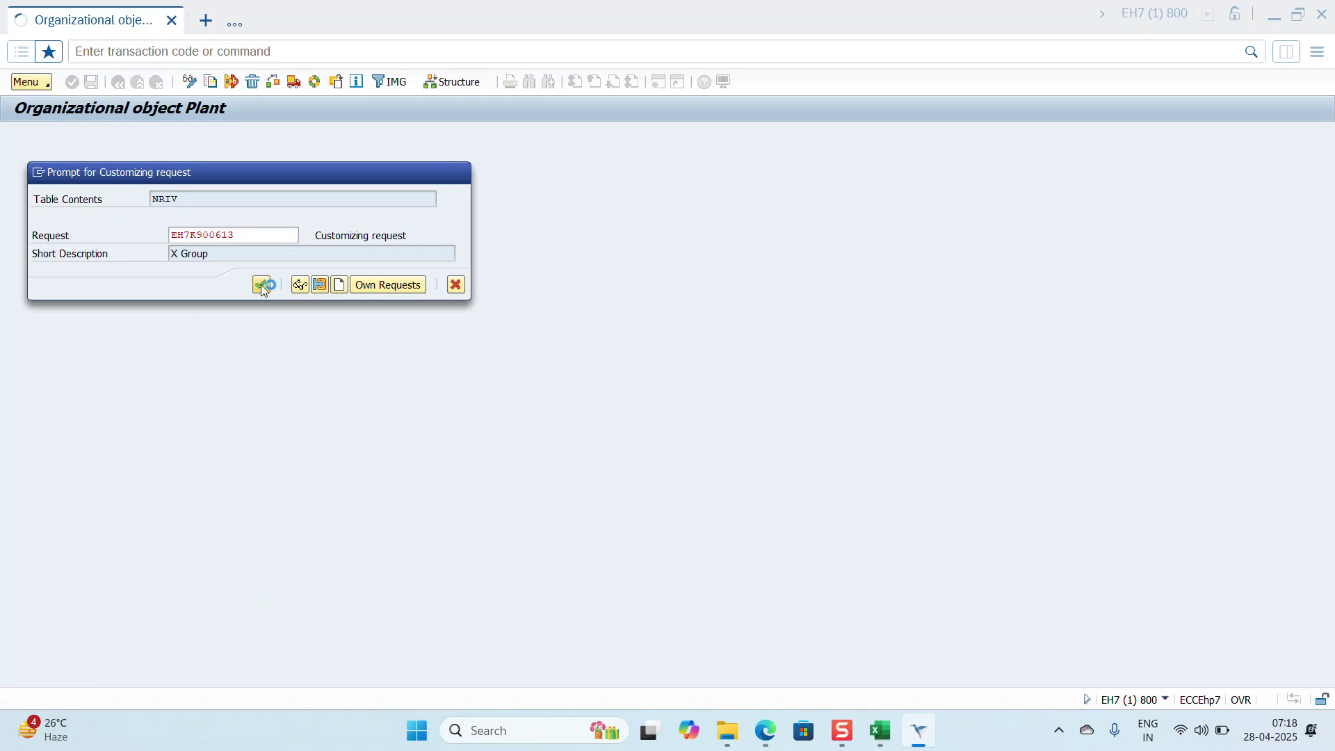
left_click(261, 285)
left_click(223, 597)
left_click(261, 284)
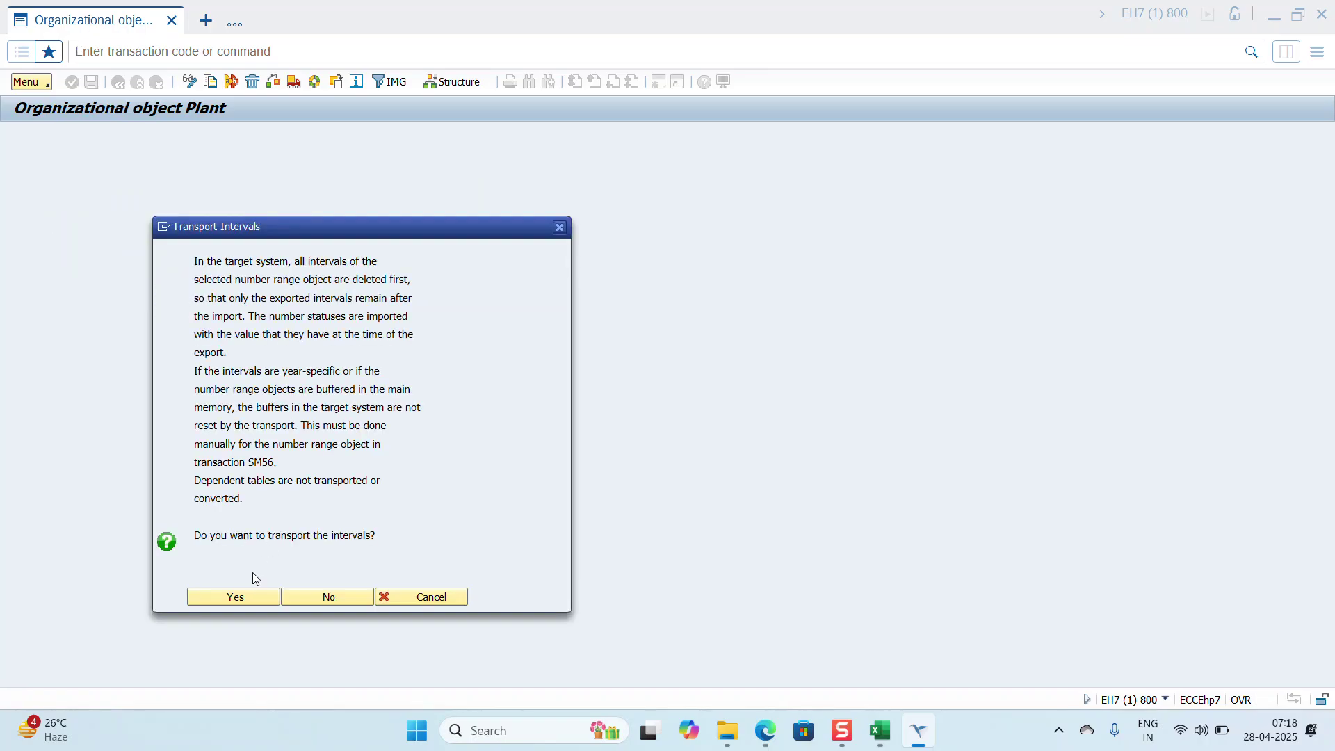
left_click(233, 600)
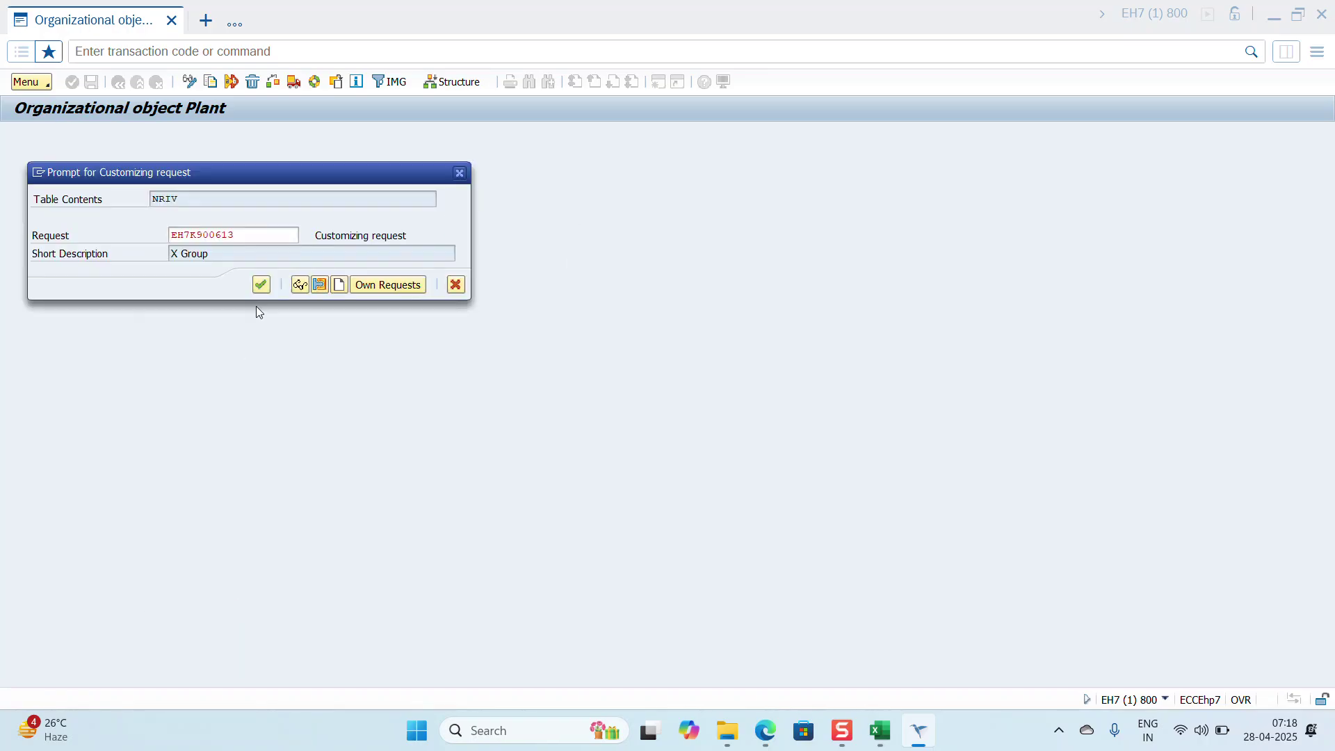
left_click(261, 285)
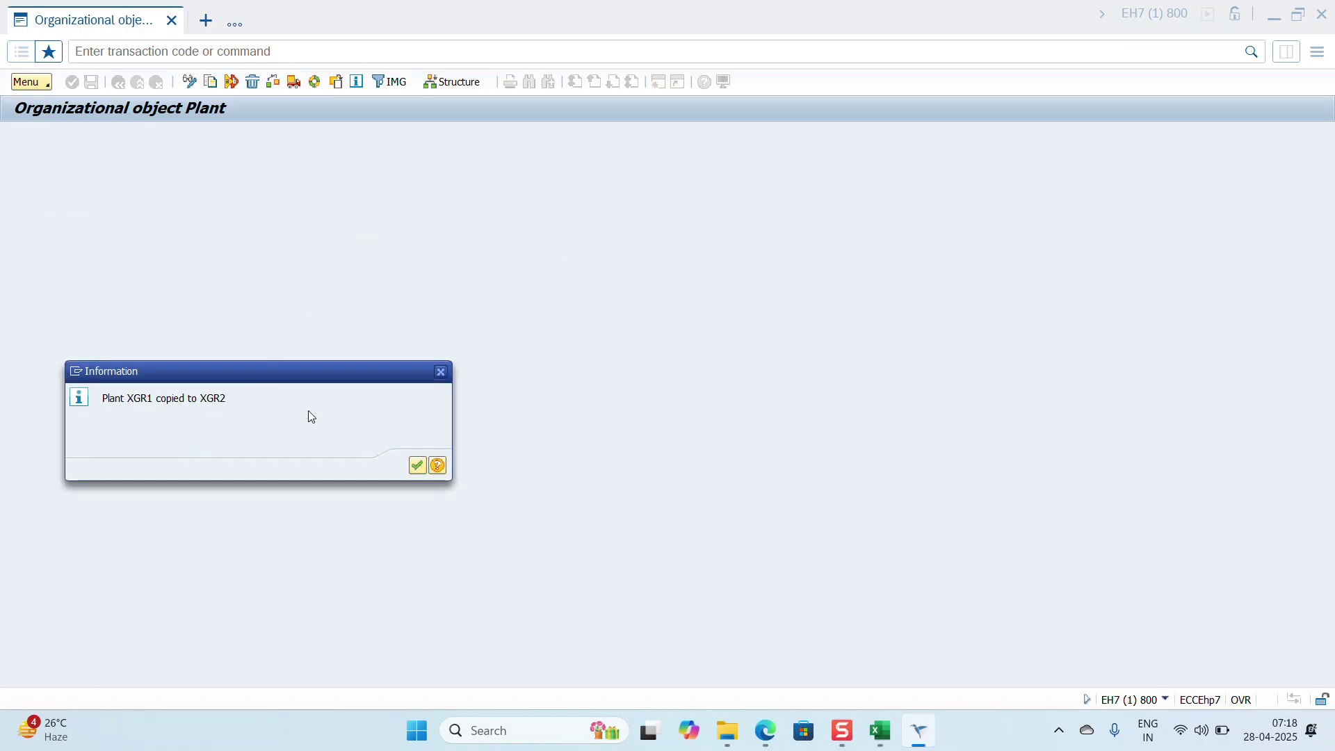
left_click(418, 466)
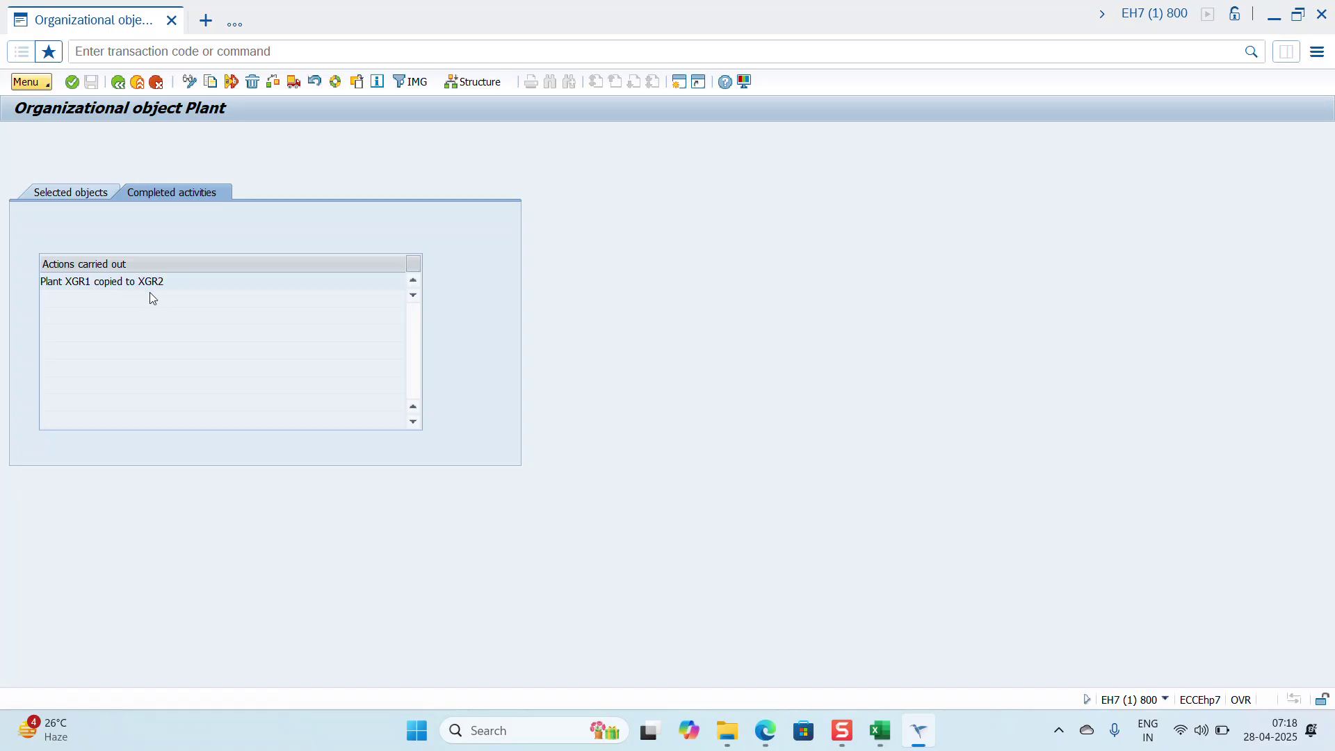
Step: Leave the copy function, open the "Define Plant" activity and locate plant XGR2 in the plants overview
left_click(117, 83)
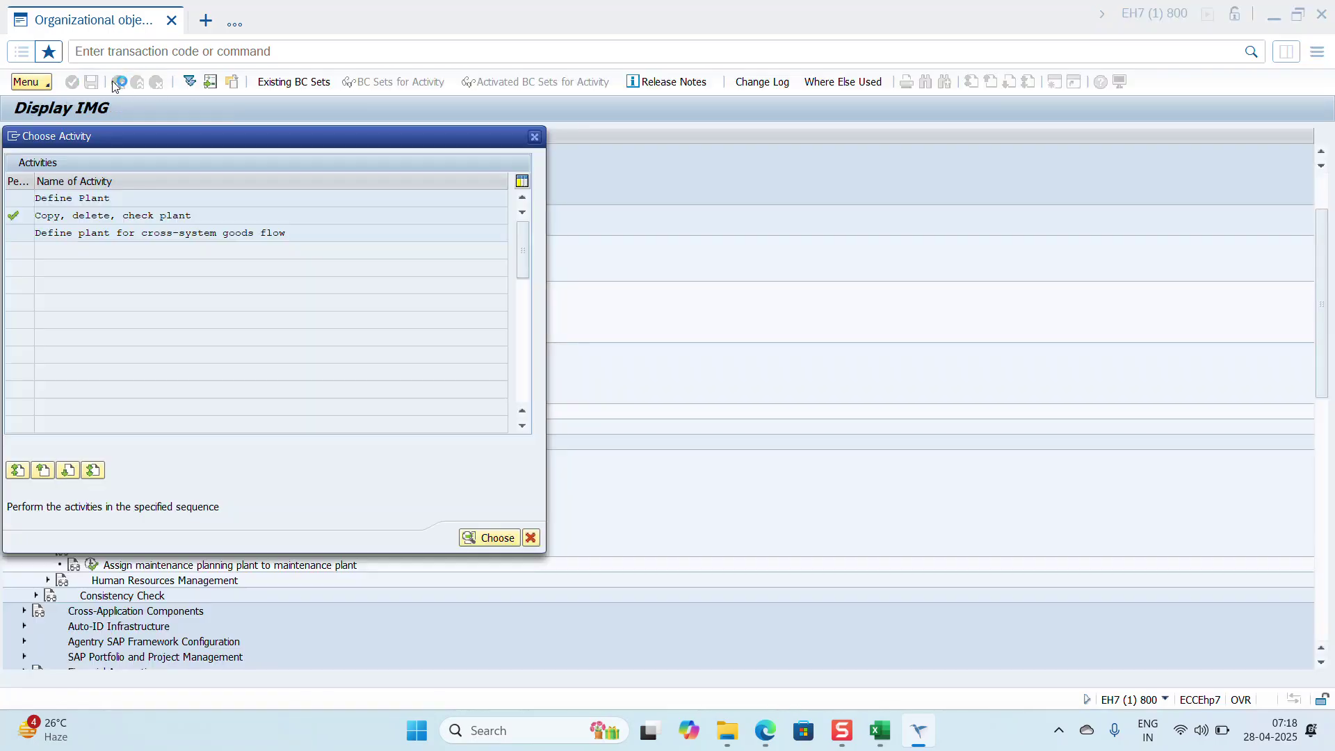
double_click(59, 200)
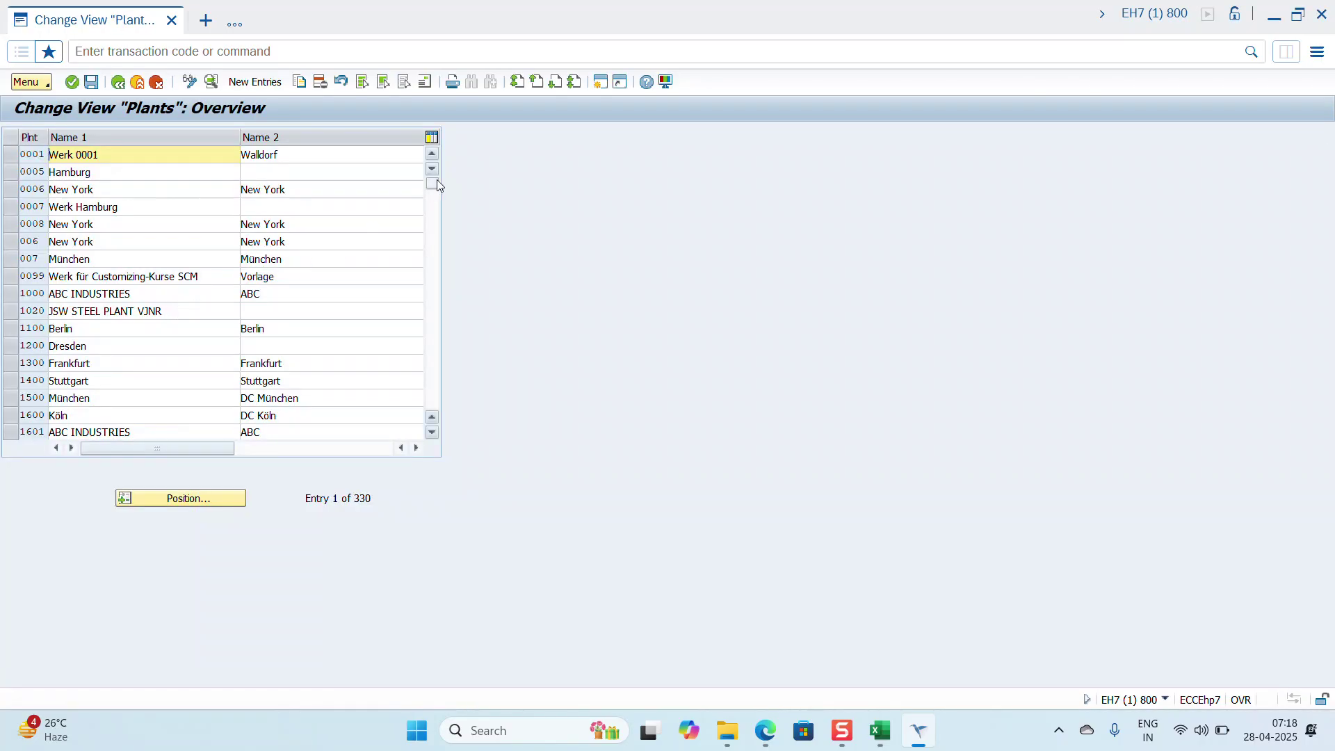
left_click_drag(435, 182, 438, 234)
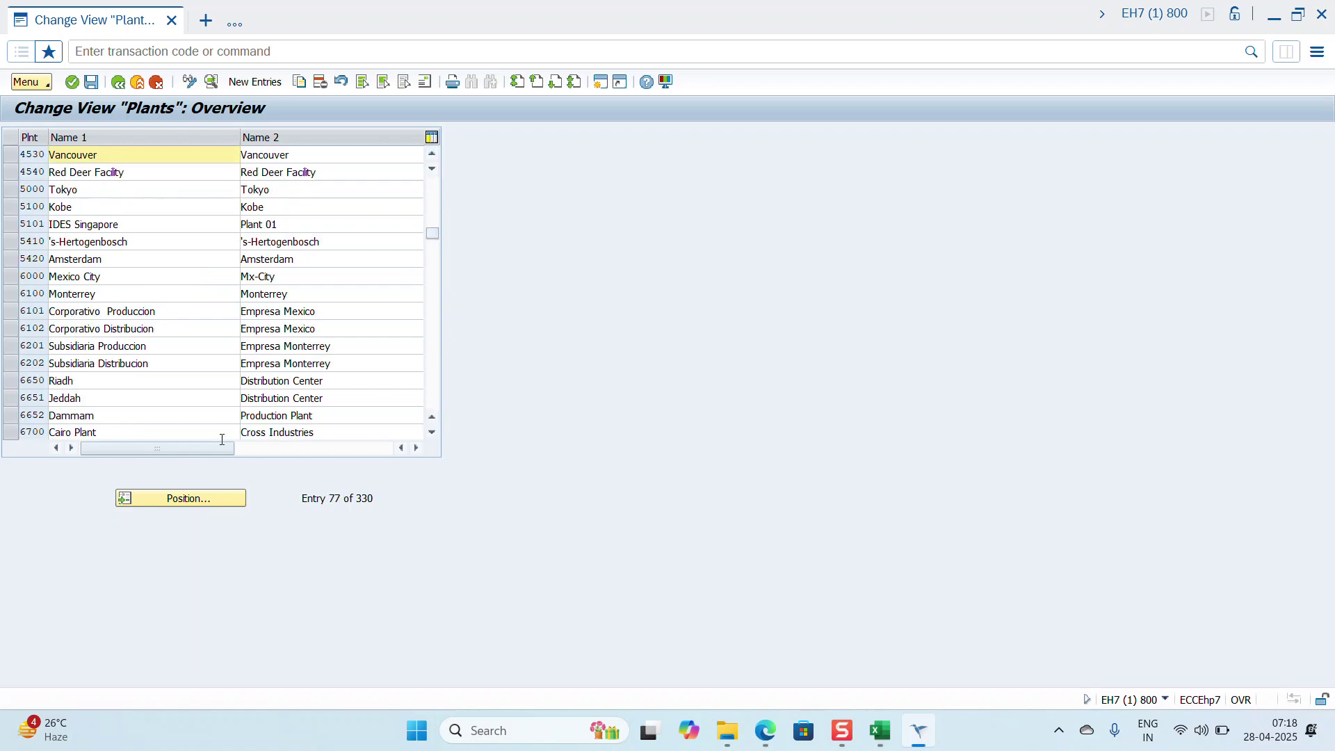
left_click(215, 496)
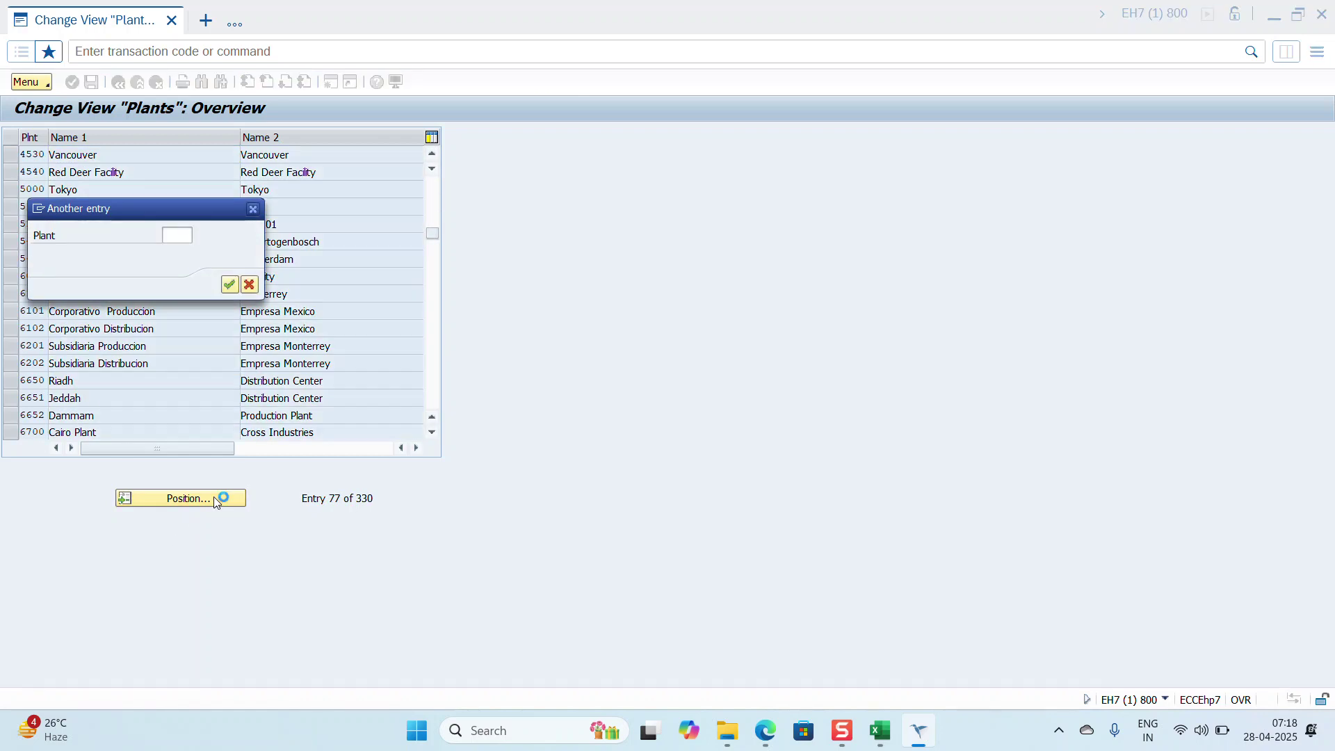
left_click(171, 234)
type("XSR2")
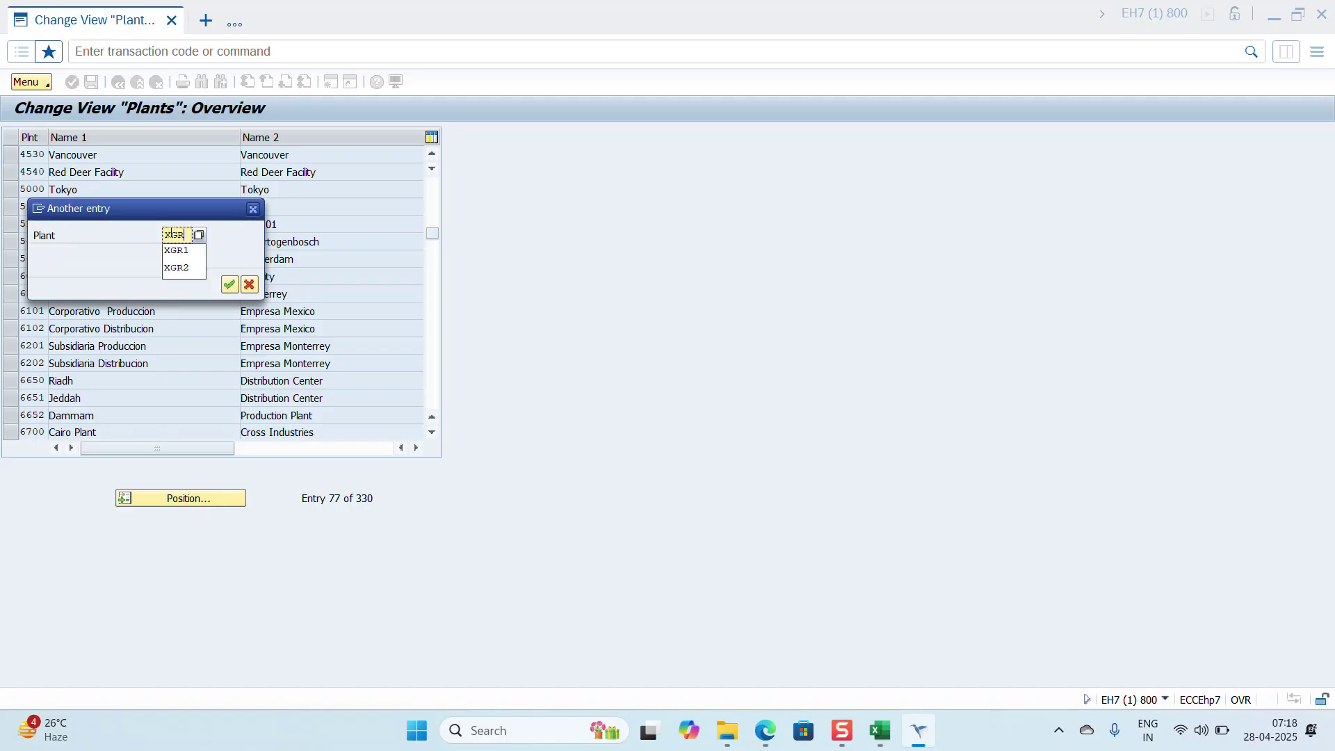
key("Return")
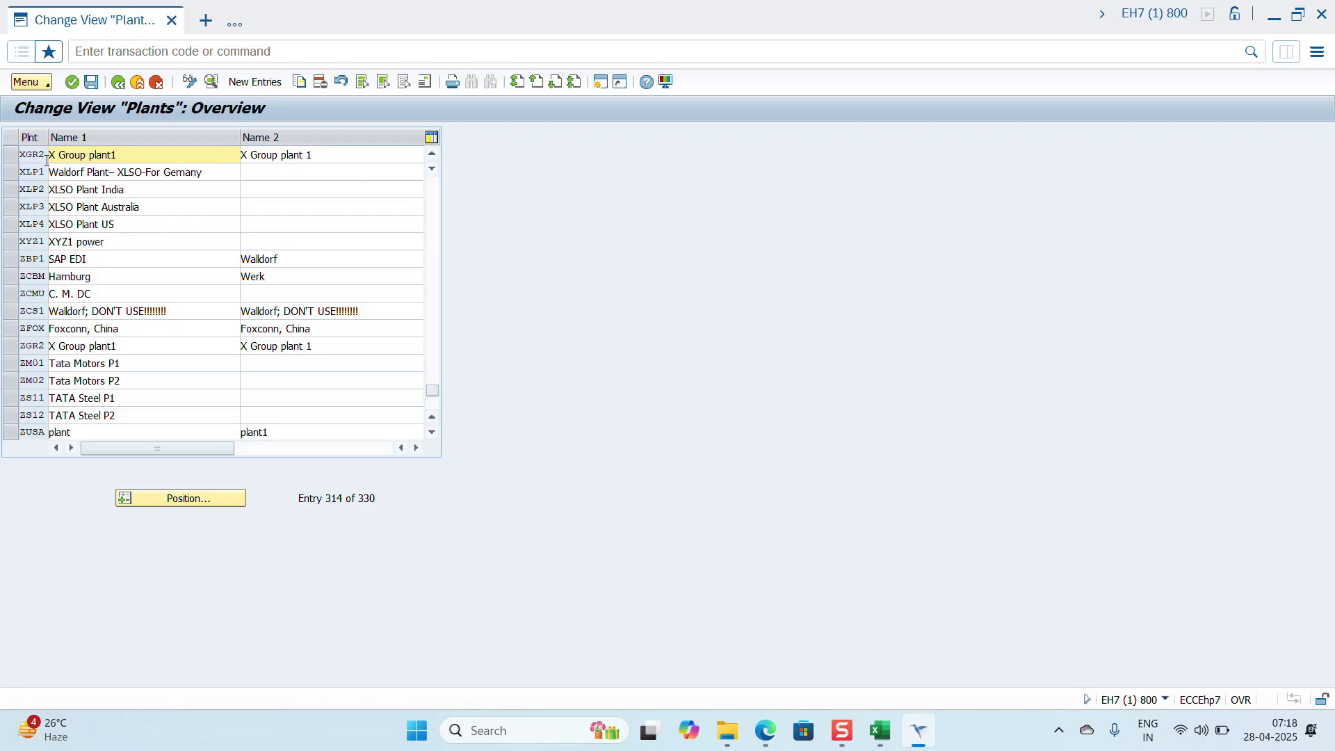
Step: Change Name 1 of plant XGR2 to "X Group plant2" and Name 2 to "X Group plant 2"
left_click(10, 155)
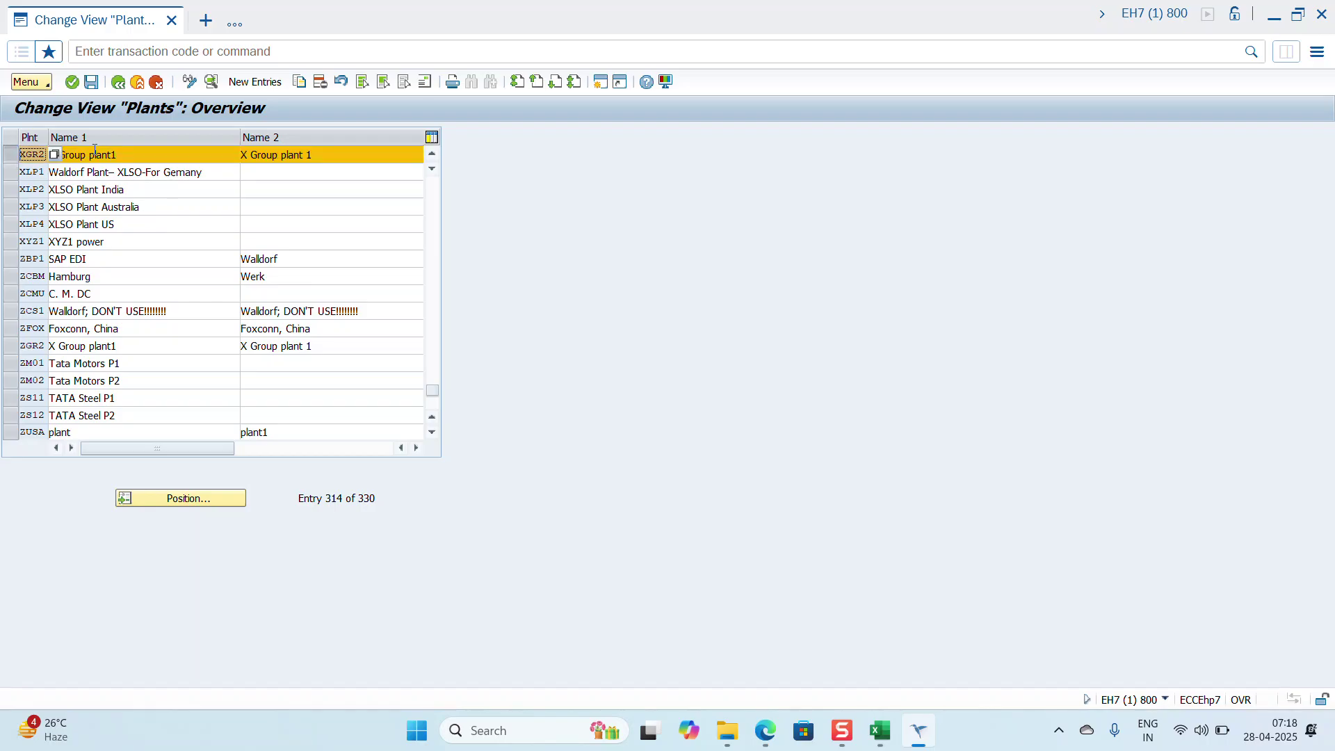
left_click(153, 159)
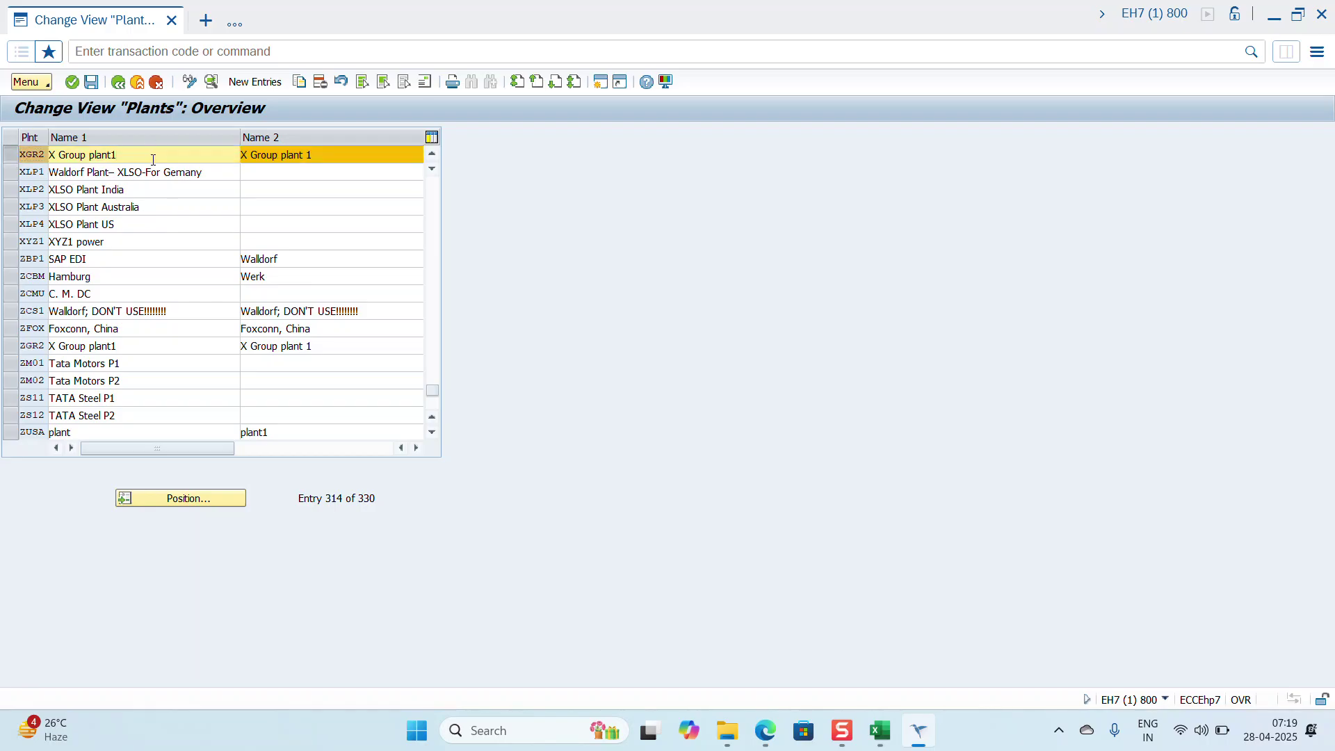
key("BackSpace")
left_click(334, 157)
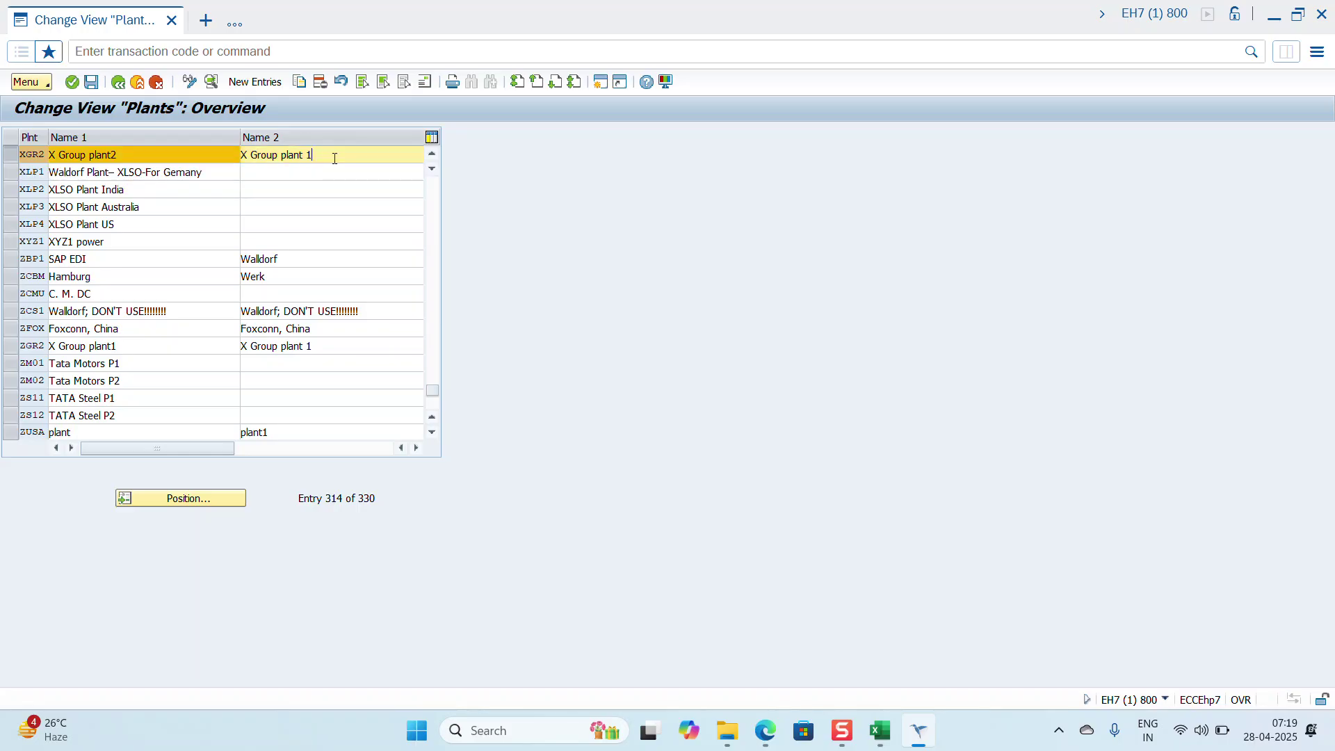
key("BackSpace")
type("2")
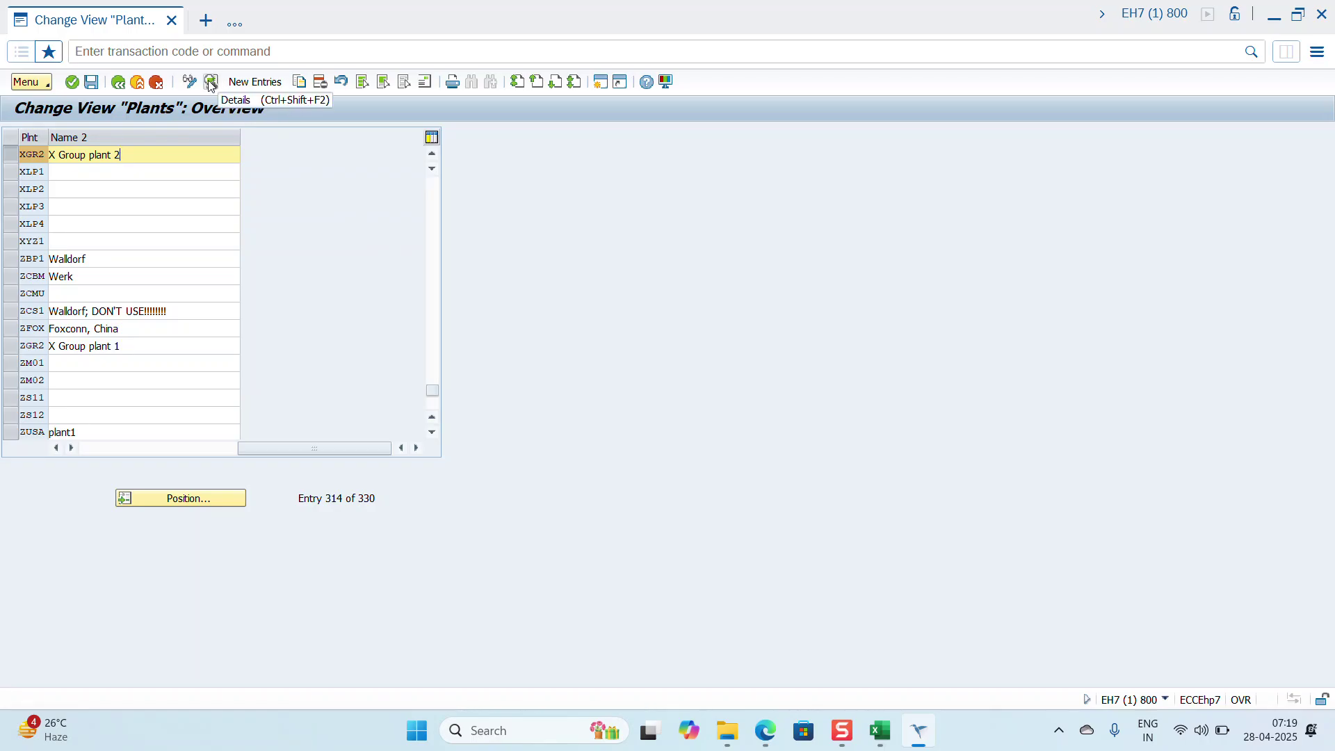
Step: Open the details of plant XGR2 and review and confirm its address data
left_click(11, 155)
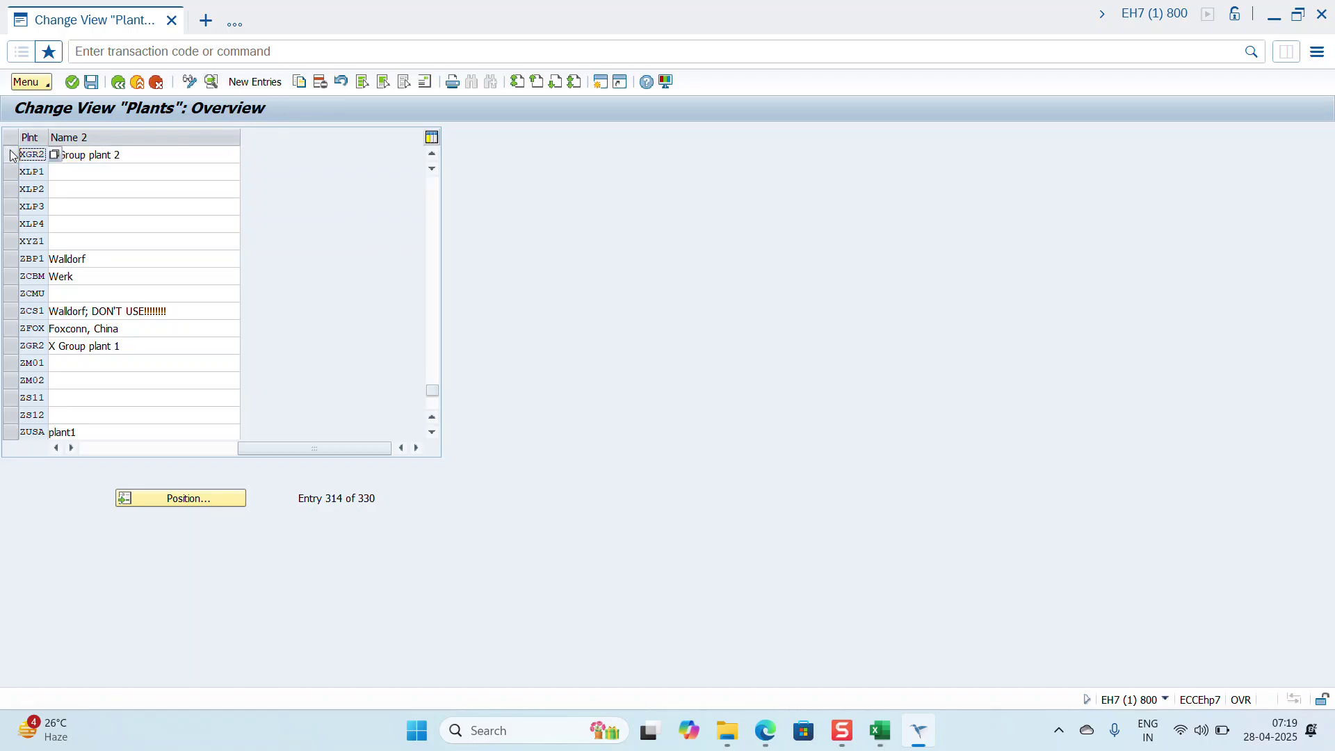
left_click(11, 156)
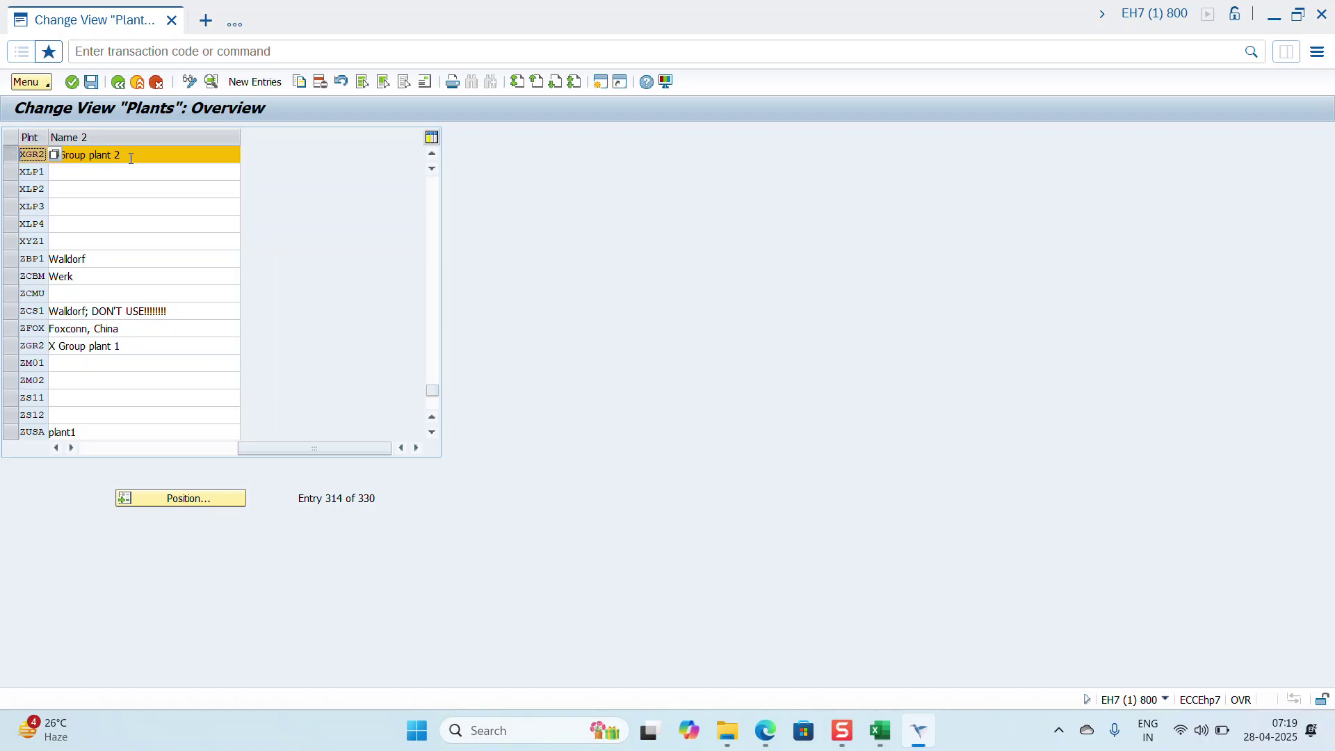
left_click(209, 86)
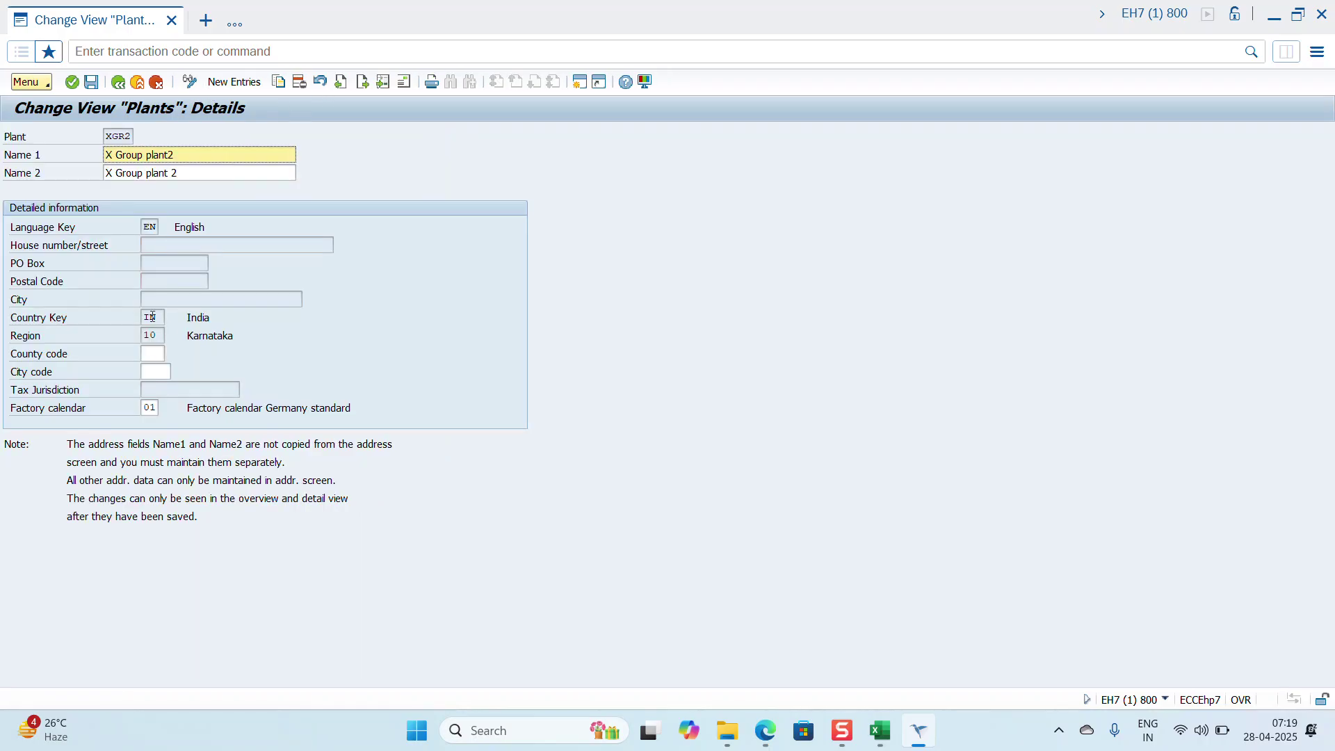
left_click(405, 85)
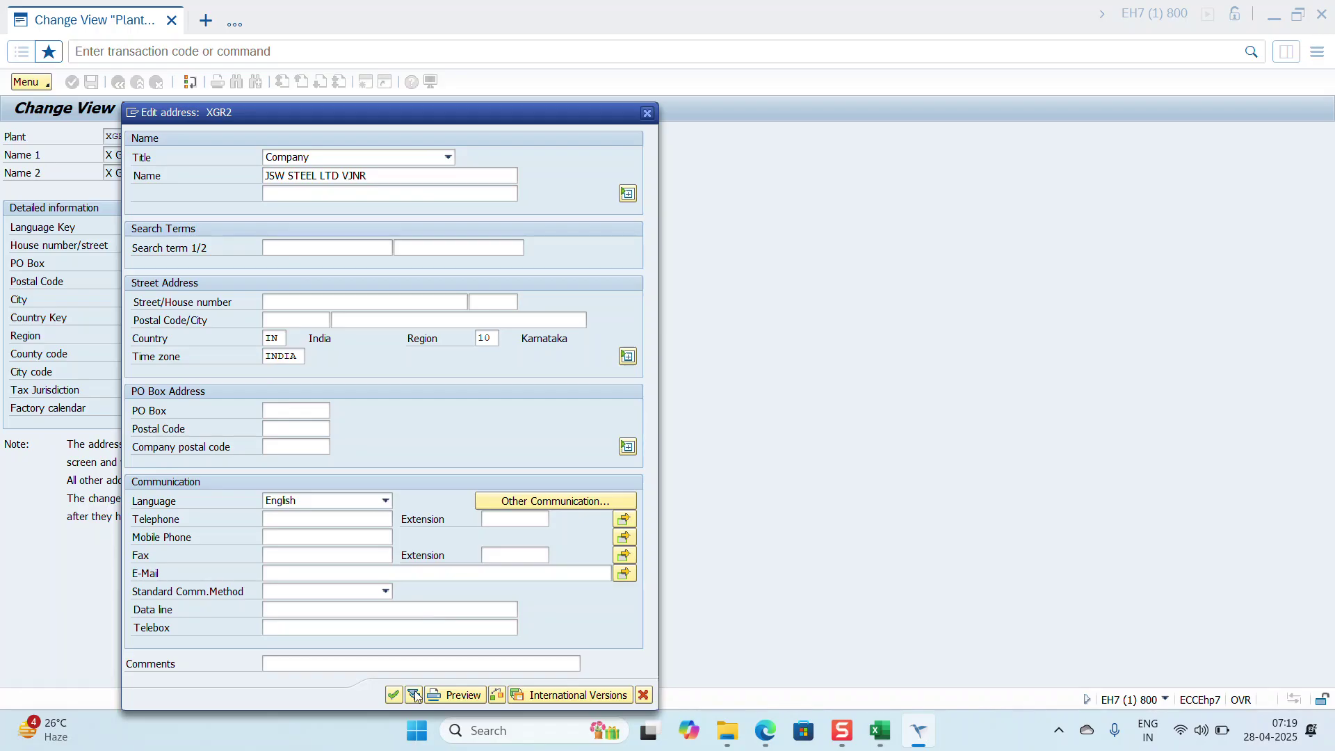
left_click(393, 696)
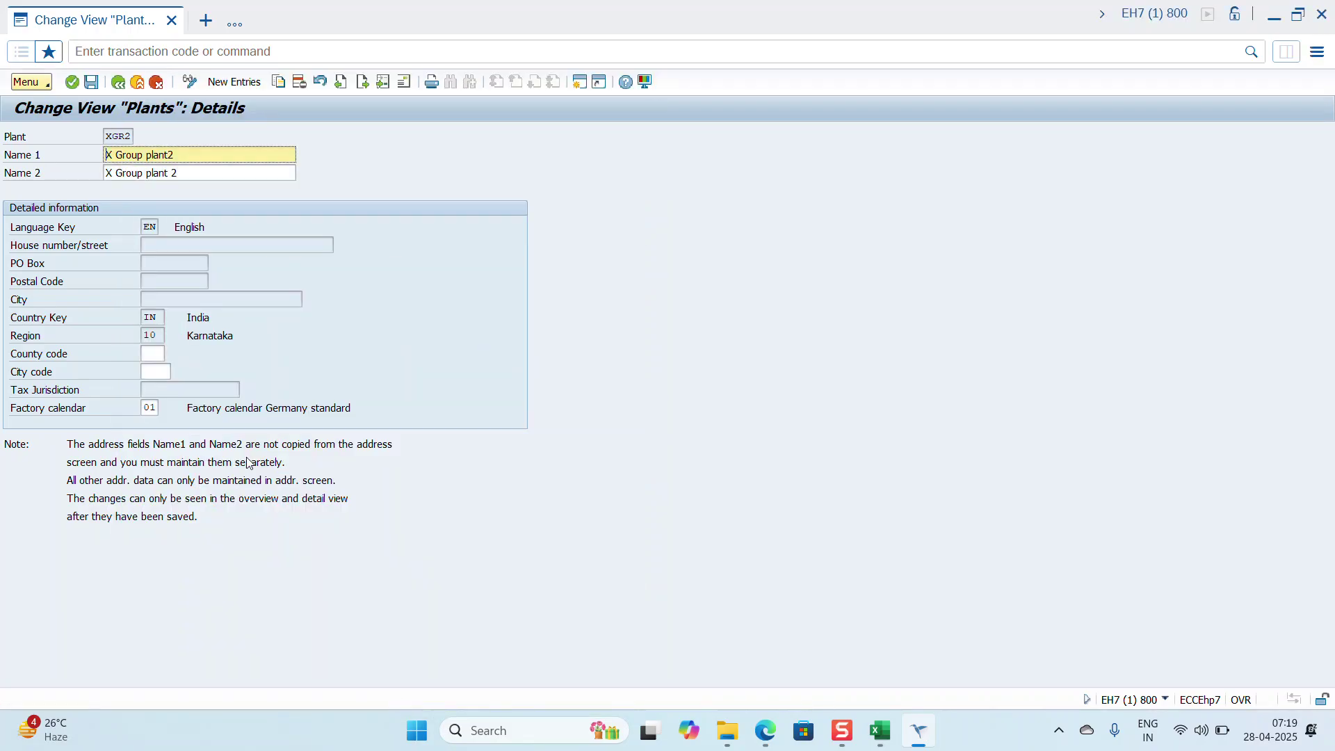
Step: Save plant XGR2 under customizing request EH7K900613, then leave the plants view and close the activity selection
left_click(91, 82)
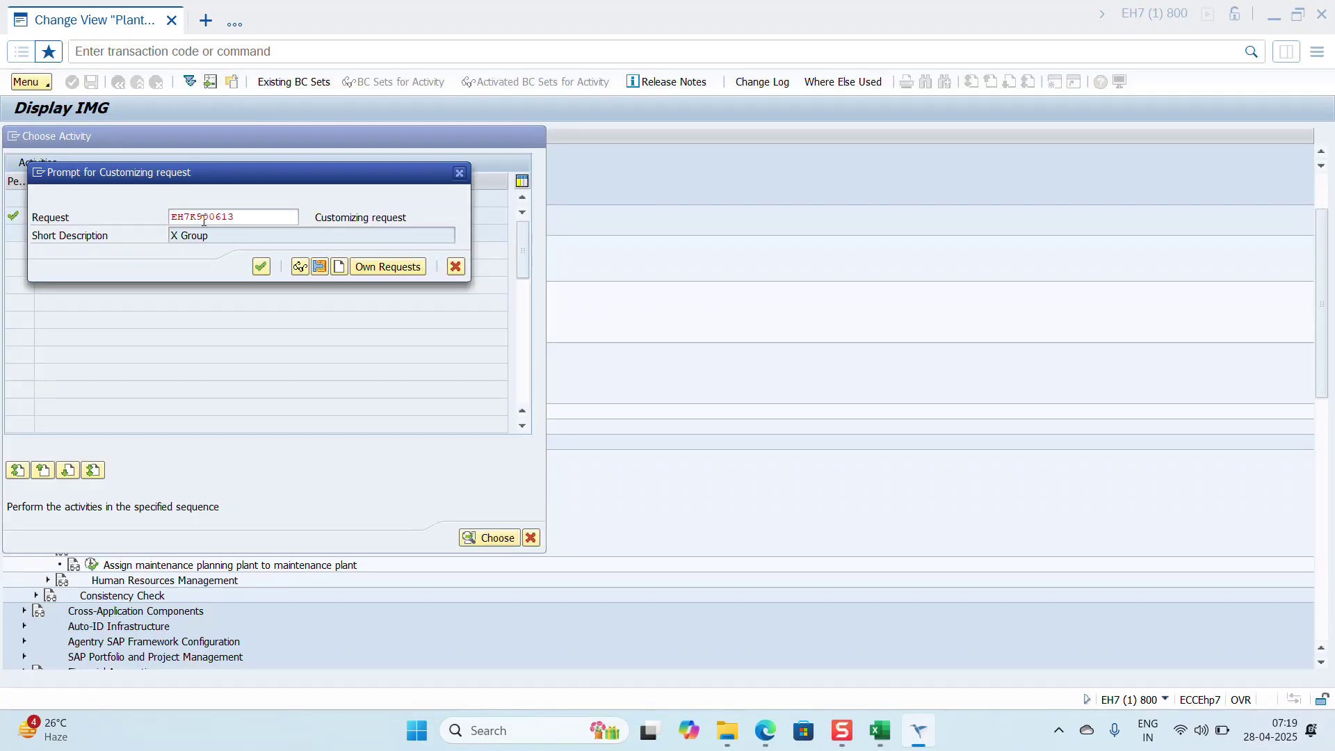
left_click(261, 267)
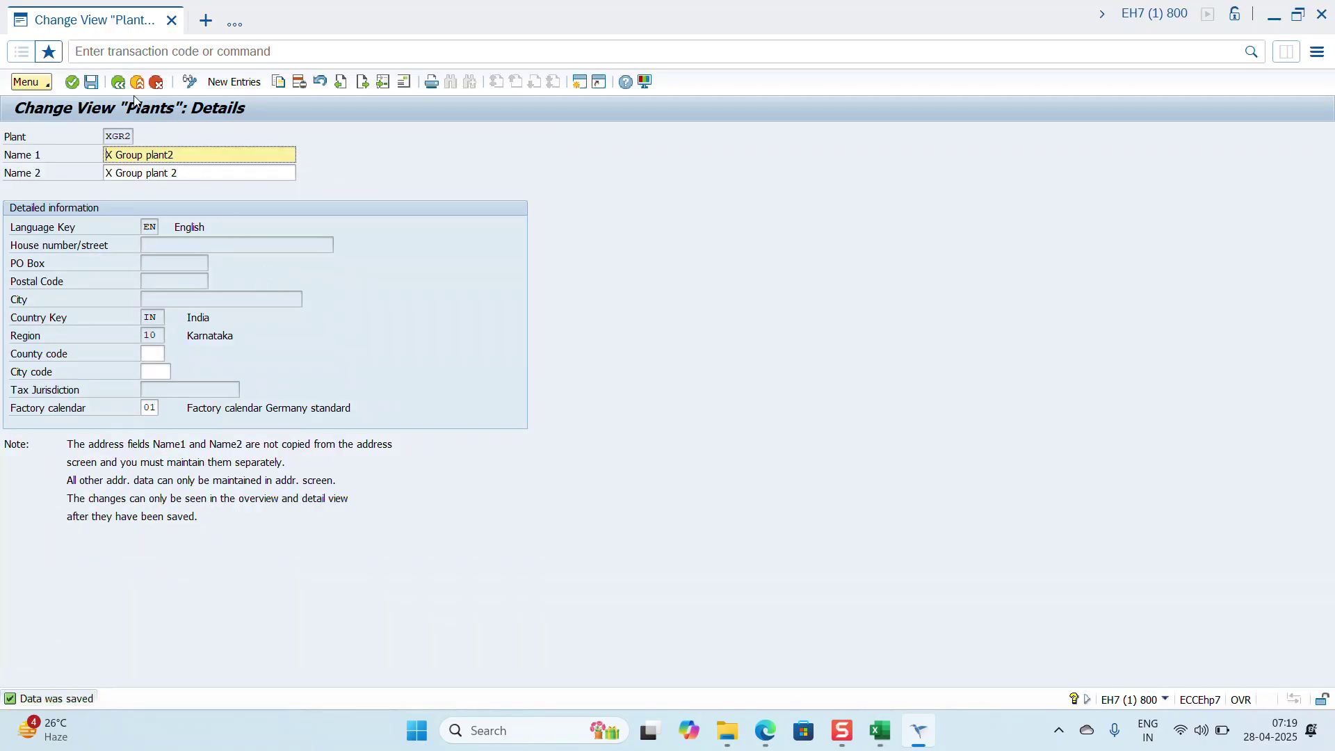
left_click(117, 82)
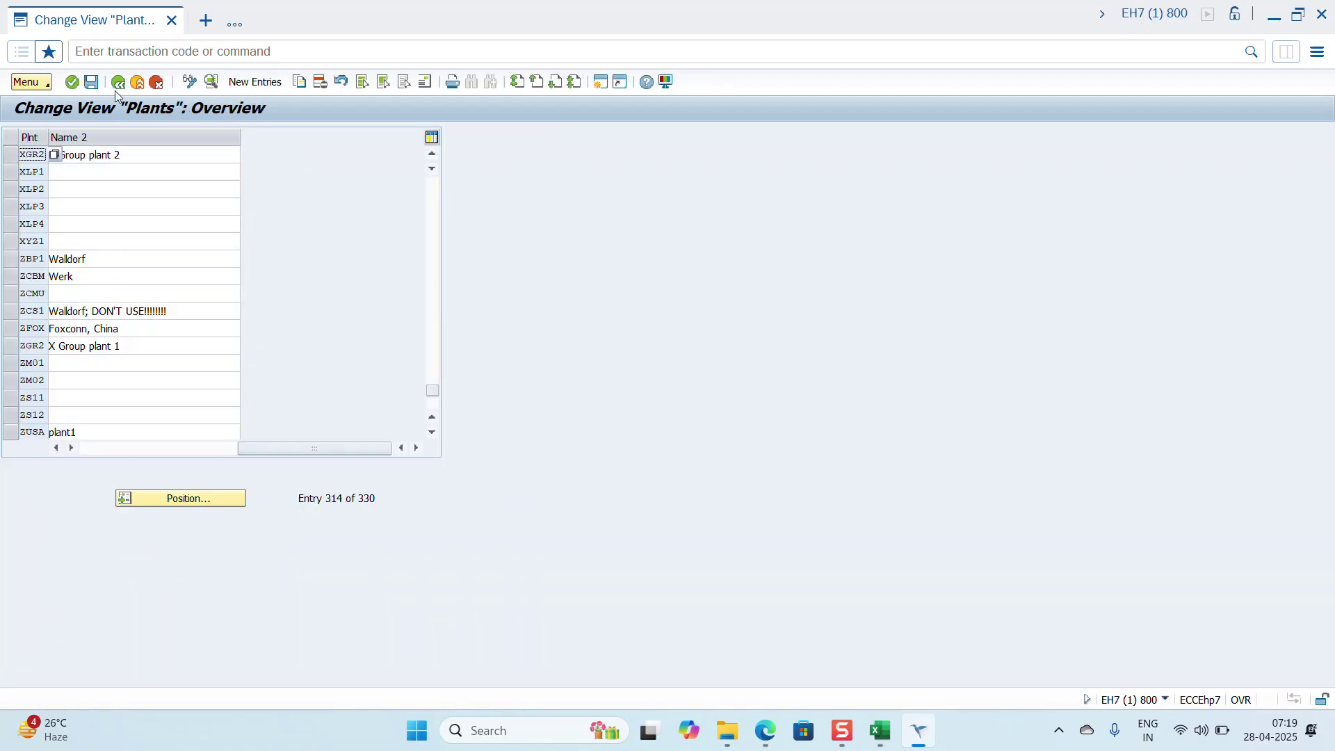
left_click(117, 85)
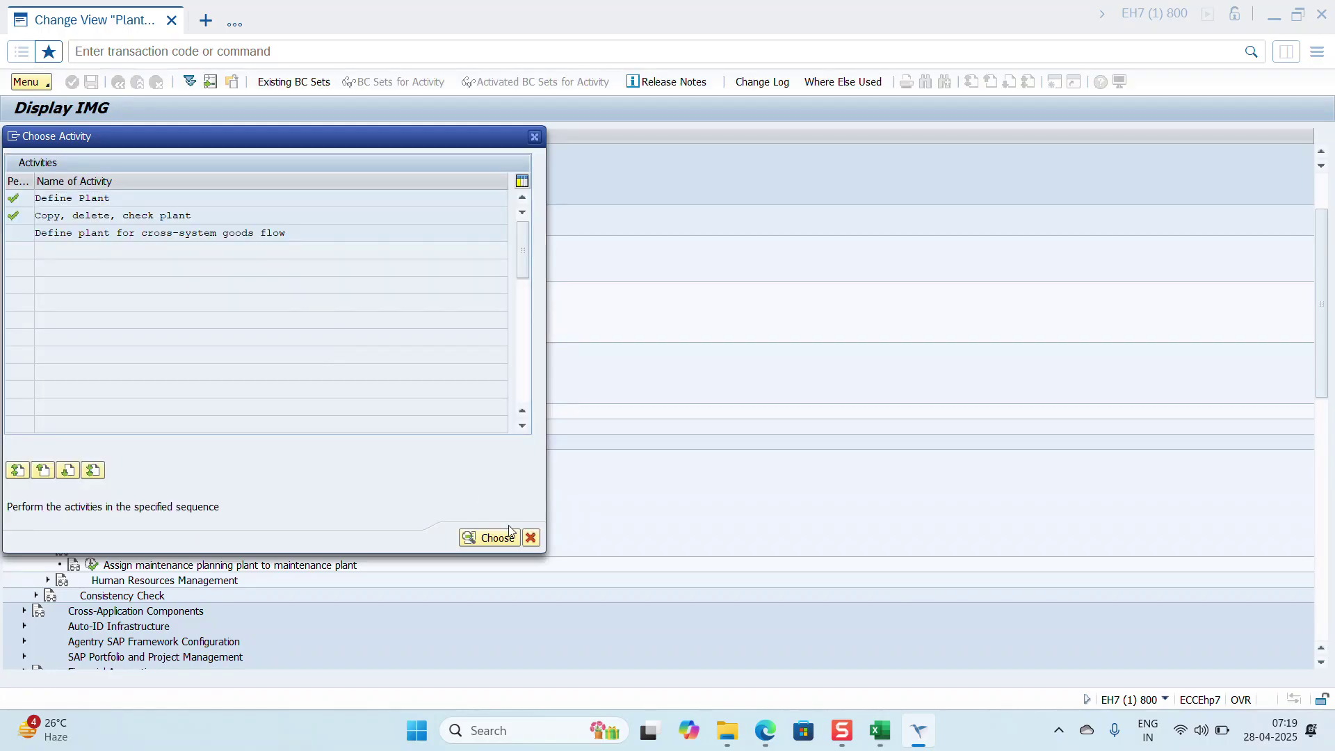
left_click(531, 538)
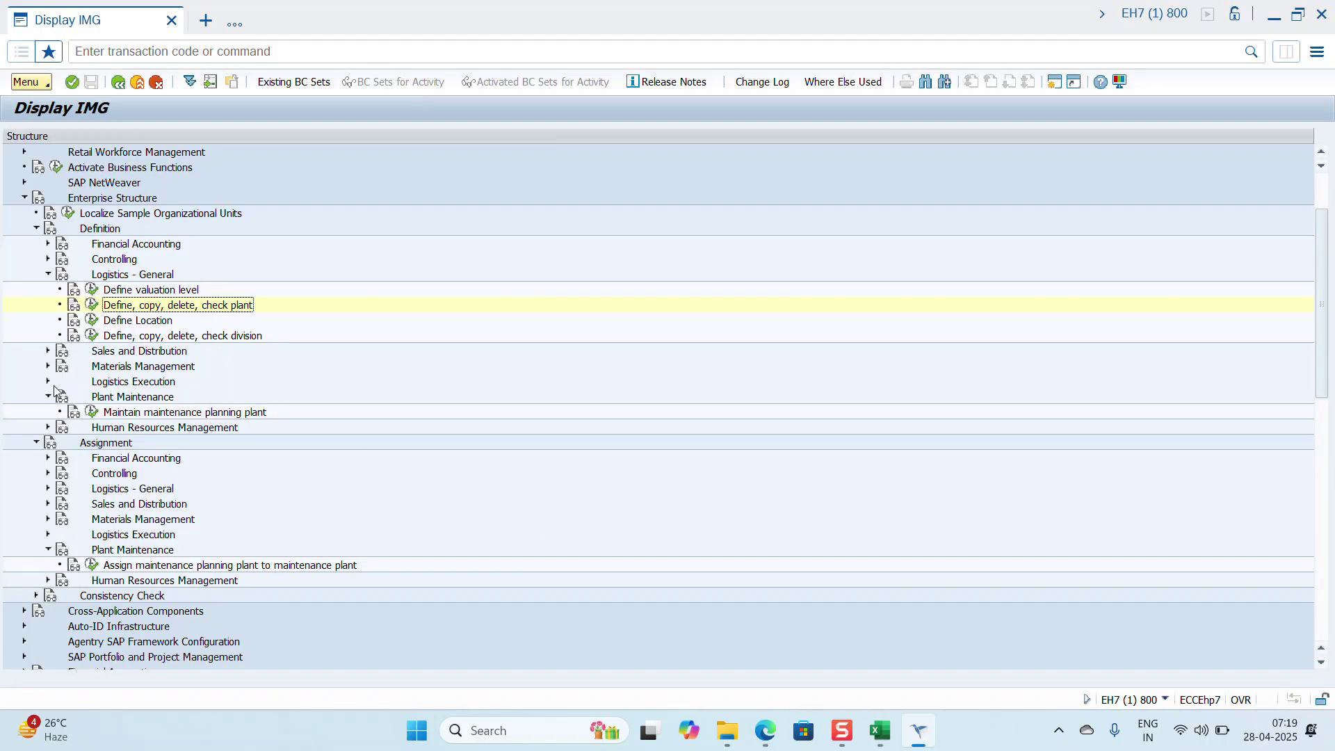
Step: Open "Maintain maintenance planning plant" and find the entry for planning plant XGR2
left_click(92, 411)
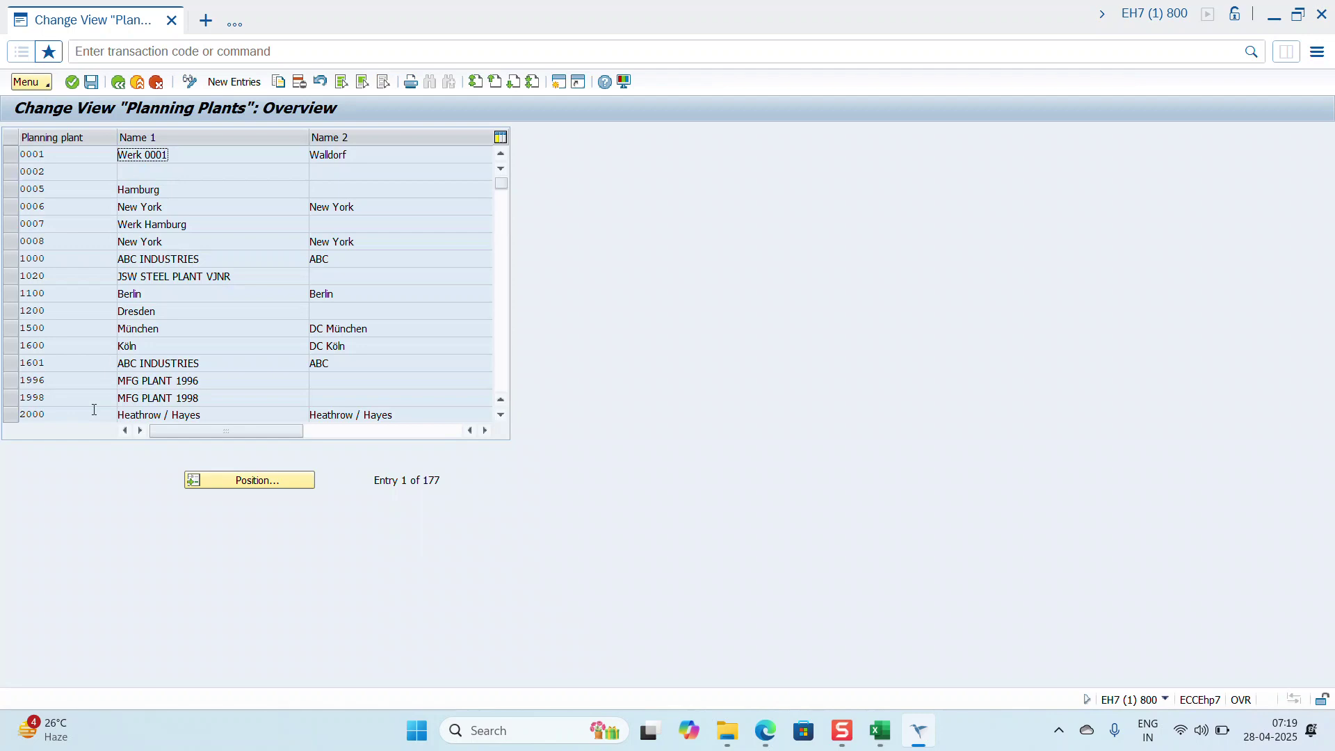
left_click(264, 481)
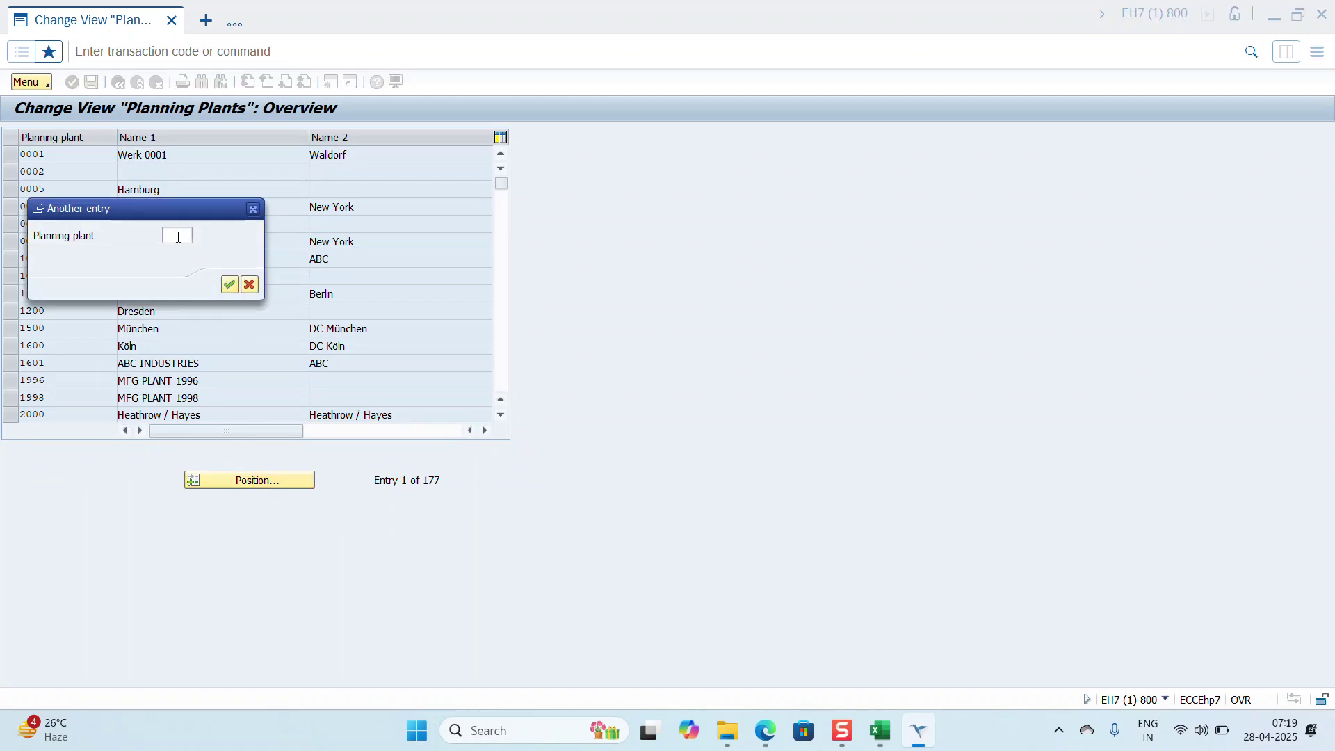
left_click(179, 237)
type("XGR2")
key("Return")
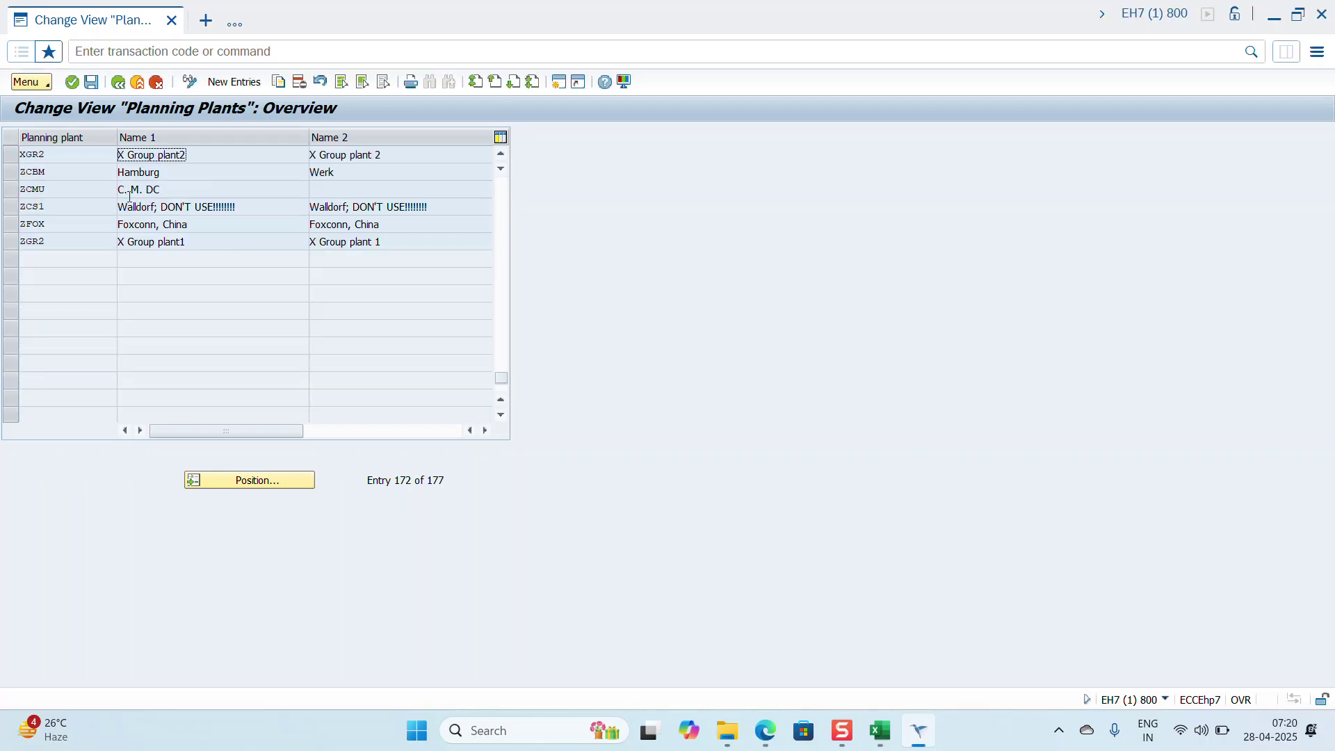
left_click(10, 155)
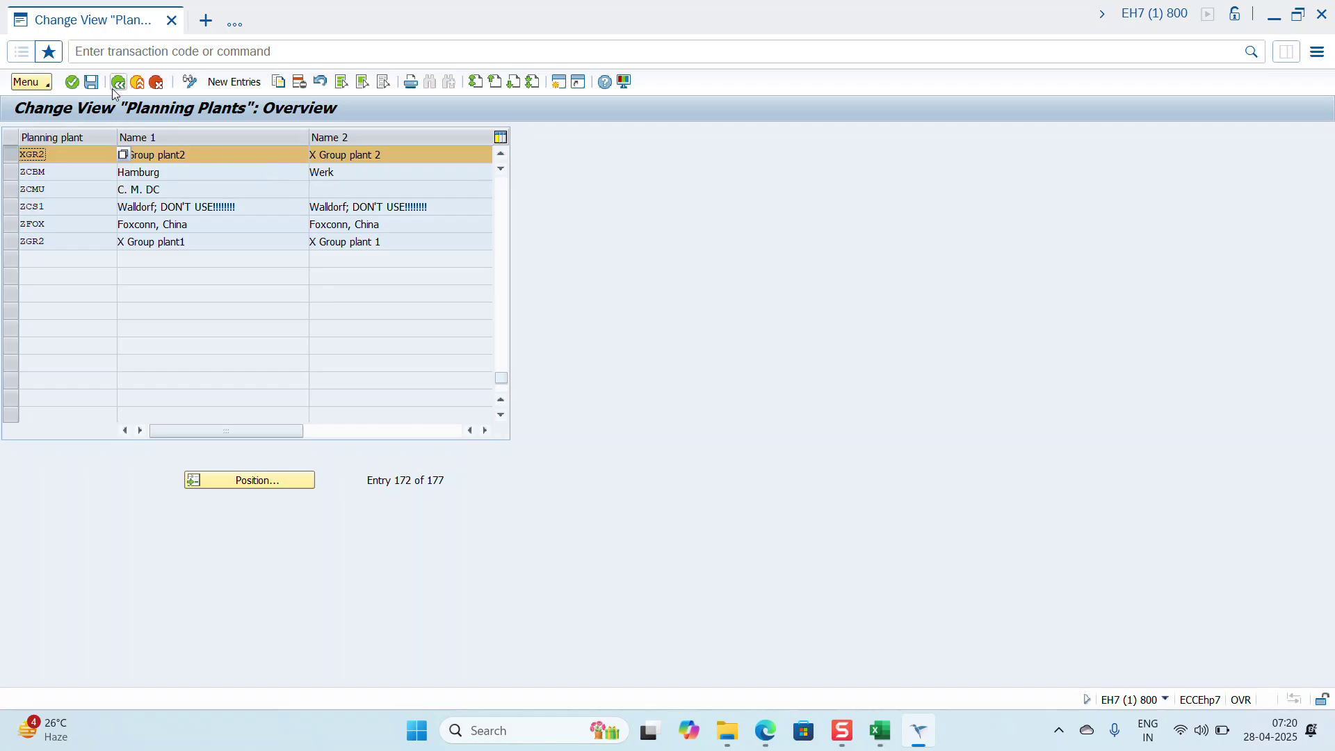
Step: Leave the planning plants view, open "Assign maintenance planning plant to maintenance plant" and find the entry for plant XGR2
left_click(113, 89)
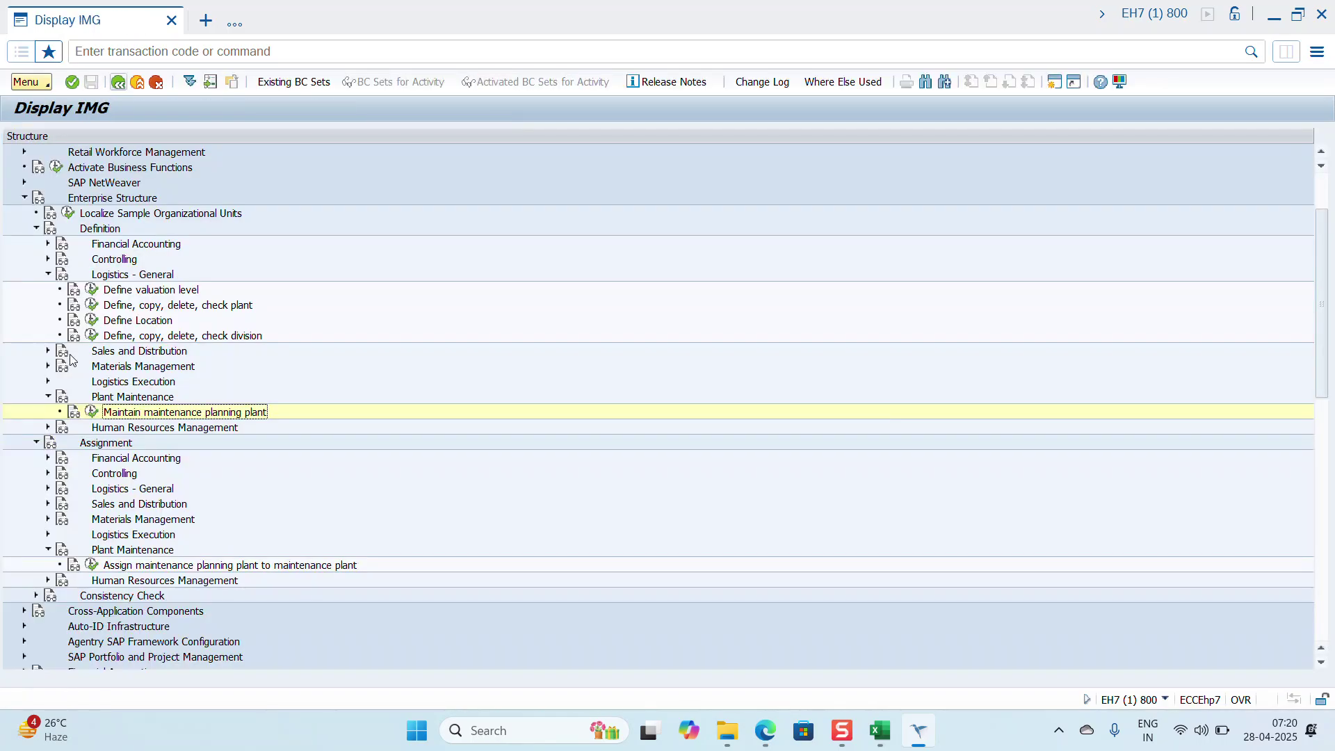
scroll(118, 498, "down", 2)
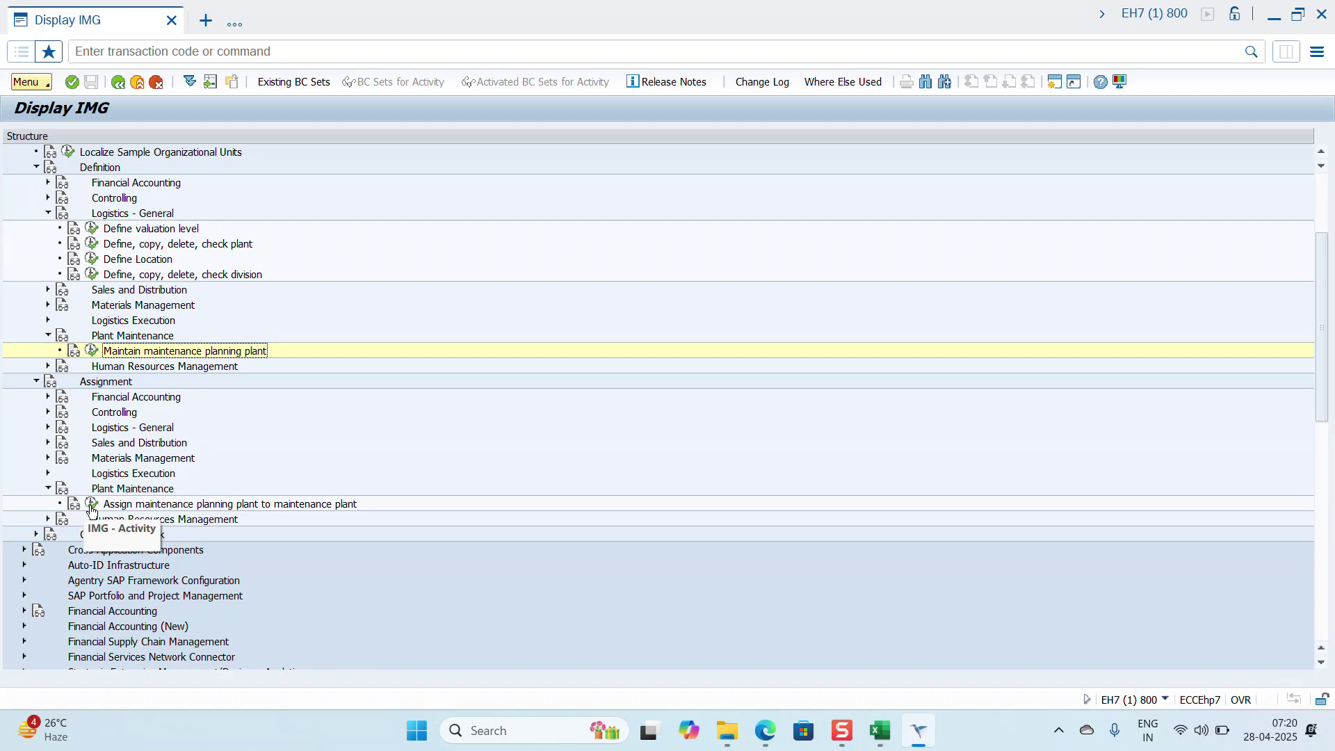
left_click(91, 508)
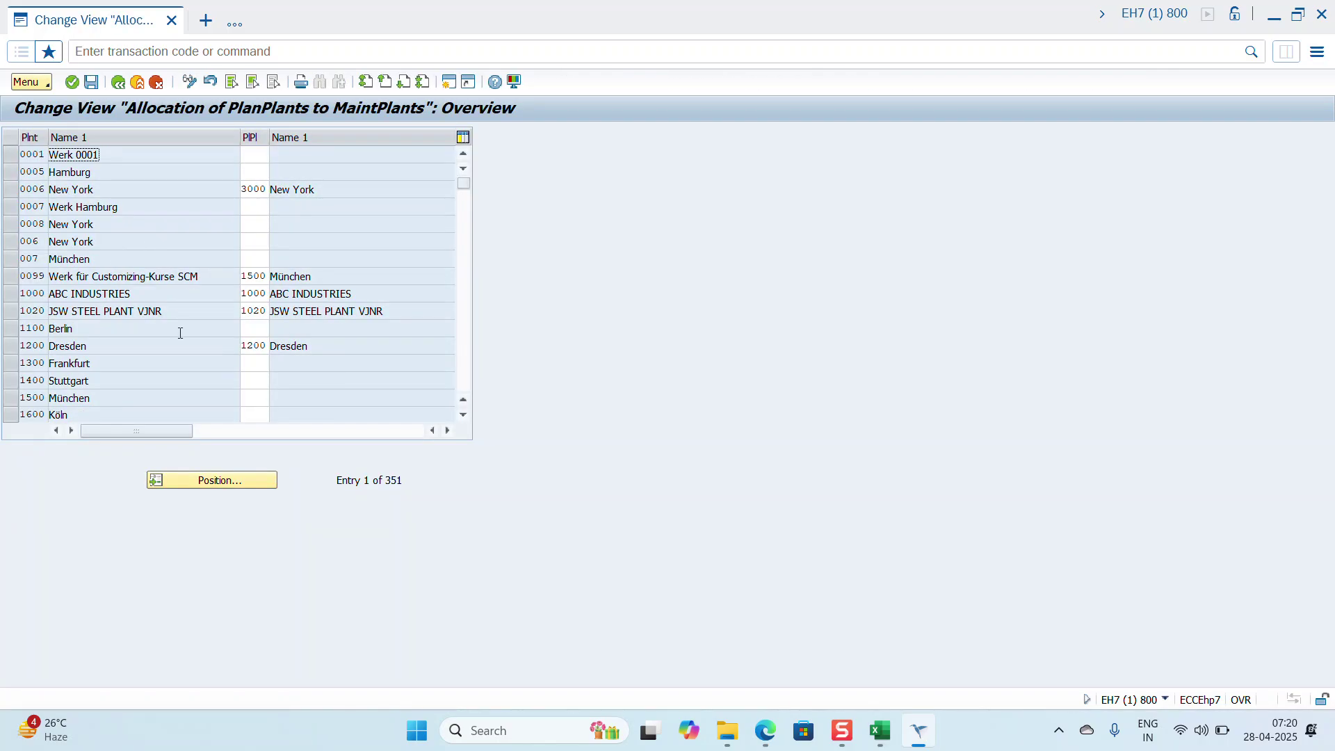
left_click(231, 487)
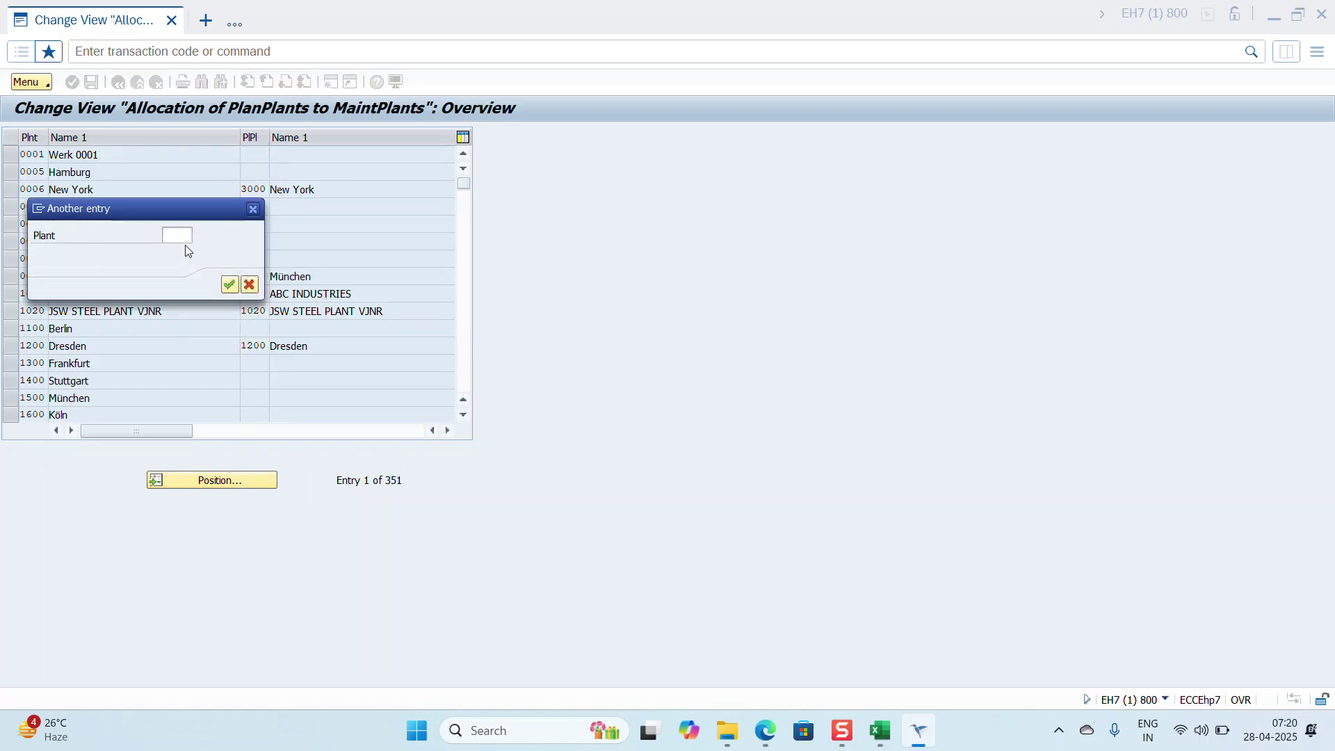
left_click(176, 241)
type("XGR2")
key("Return")
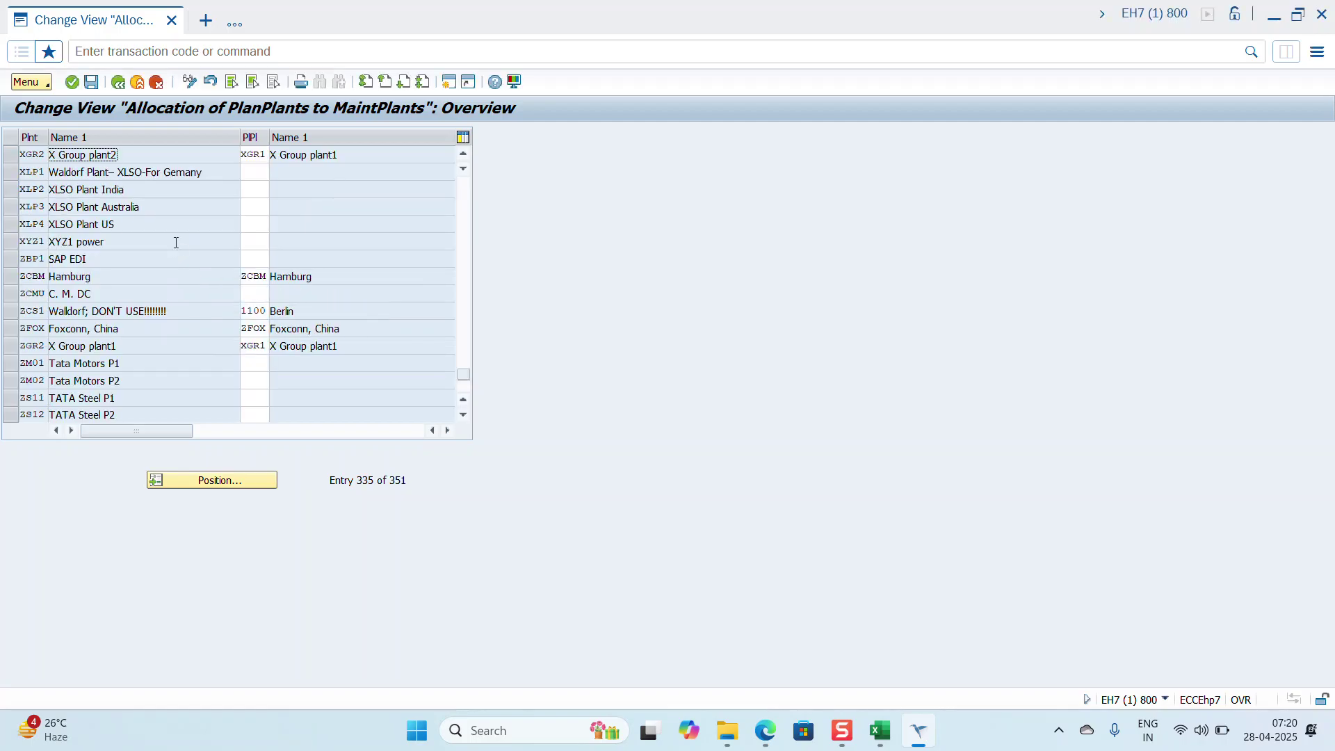
Step: Assign maintenance planning plant XGR2 to maintenance plant XGR2
left_click(269, 155)
key("BackSpace")
type("2")
key("Return")
left_click(376, 160)
Step: Save the XGR2 planning plant assignment under customizing request EH7K900613 and leave the allocation view
left_click(91, 82)
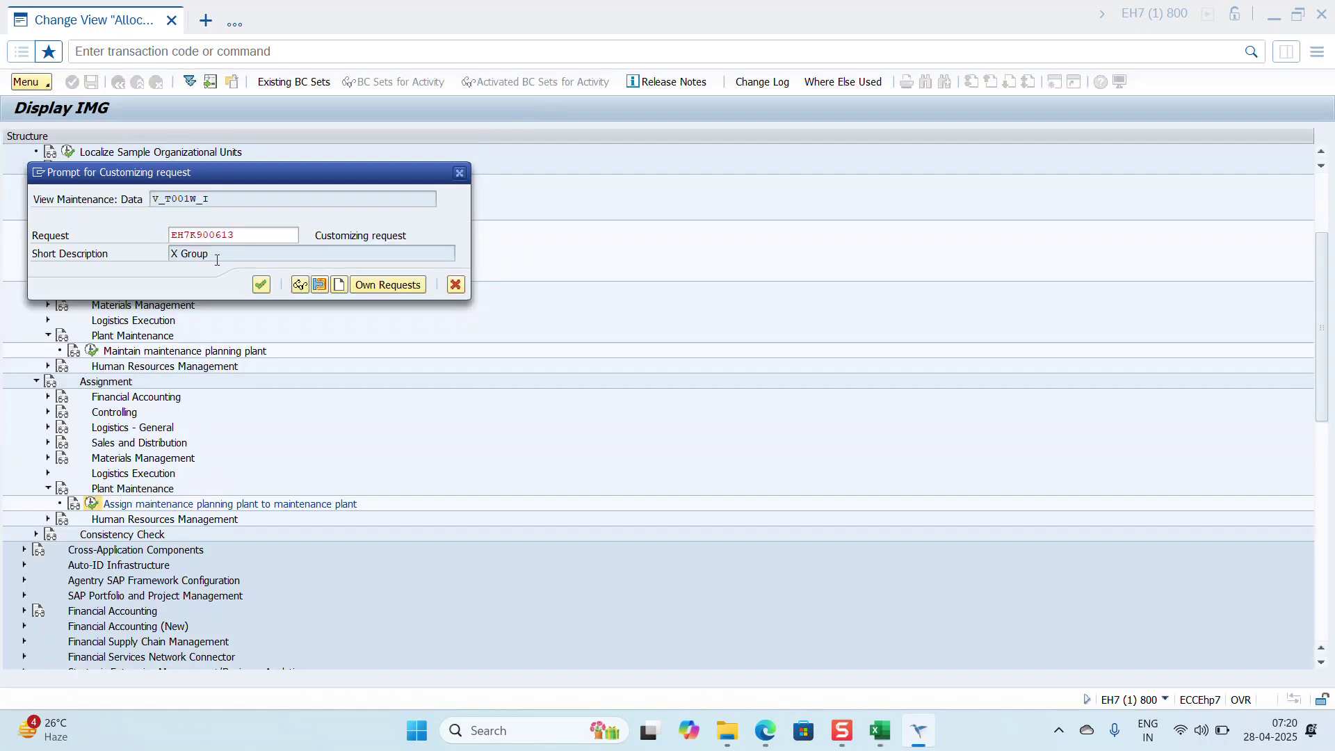
left_click(261, 285)
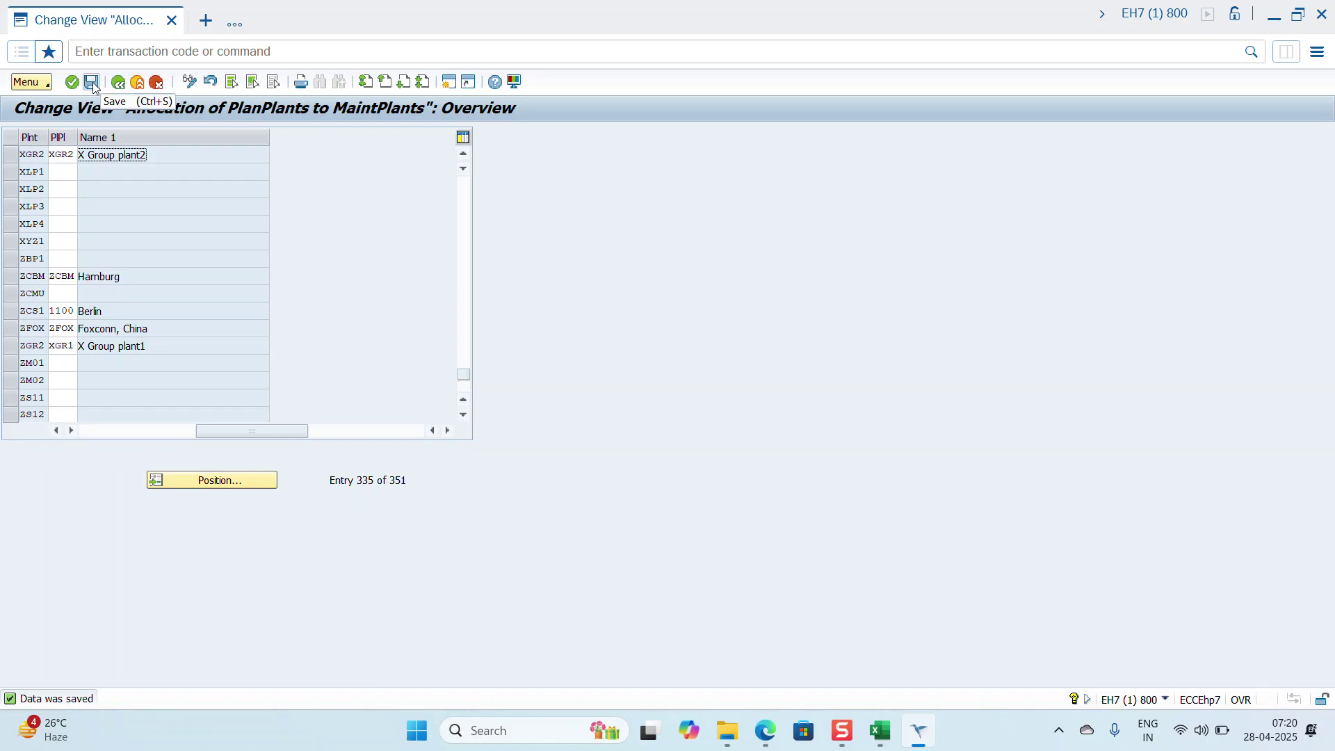
left_click(93, 83)
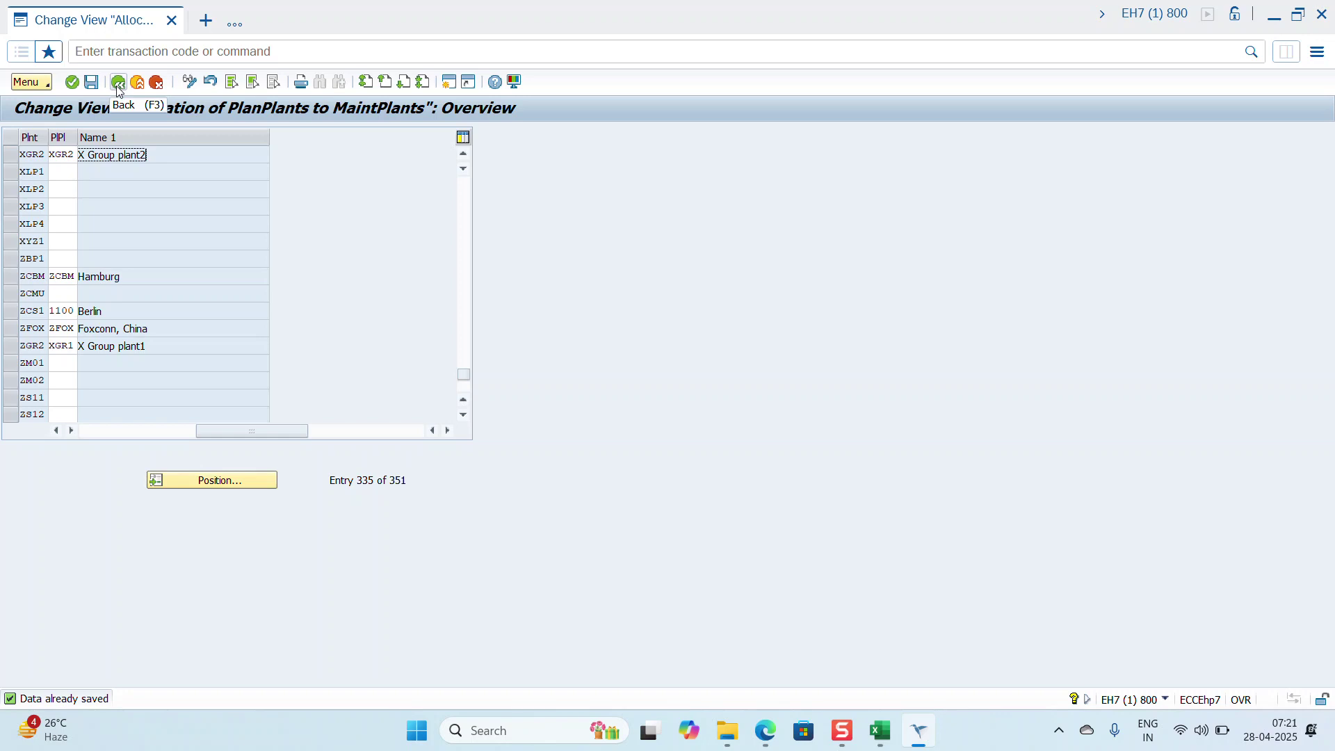
left_click(119, 91)
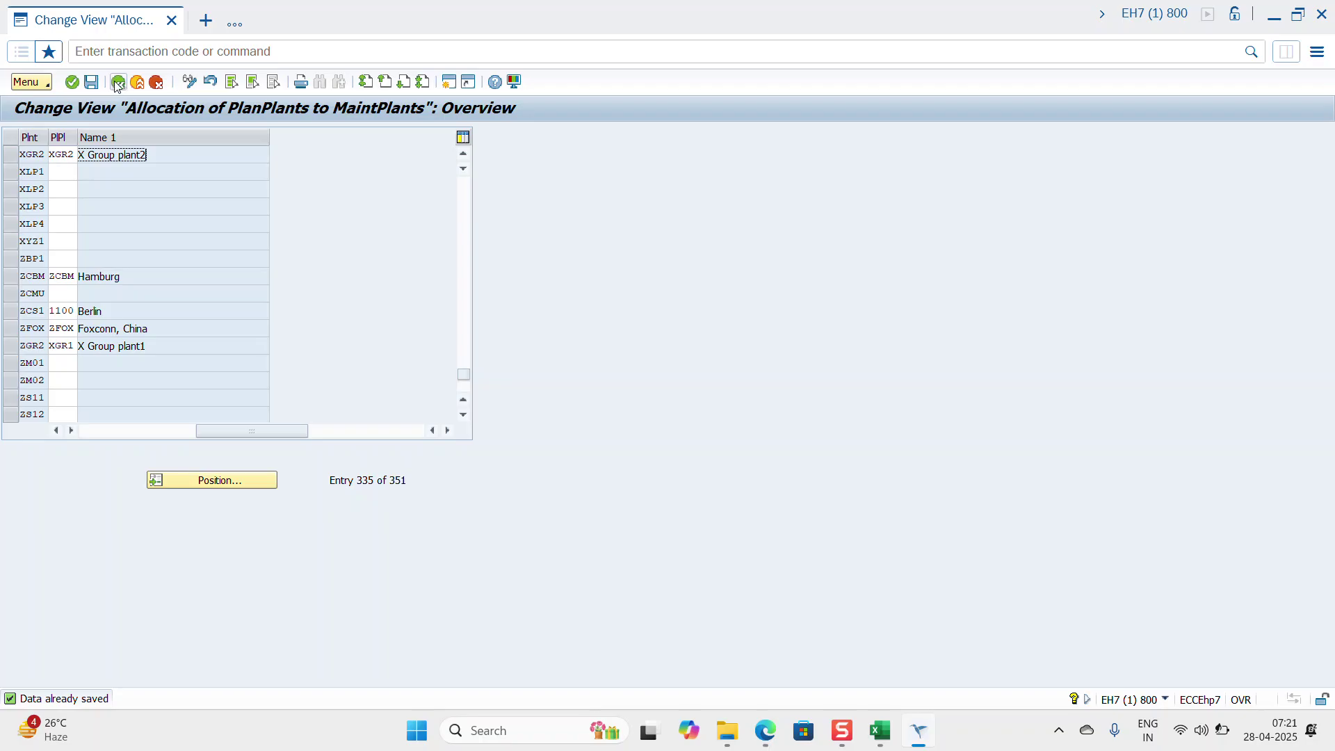
left_click(118, 83)
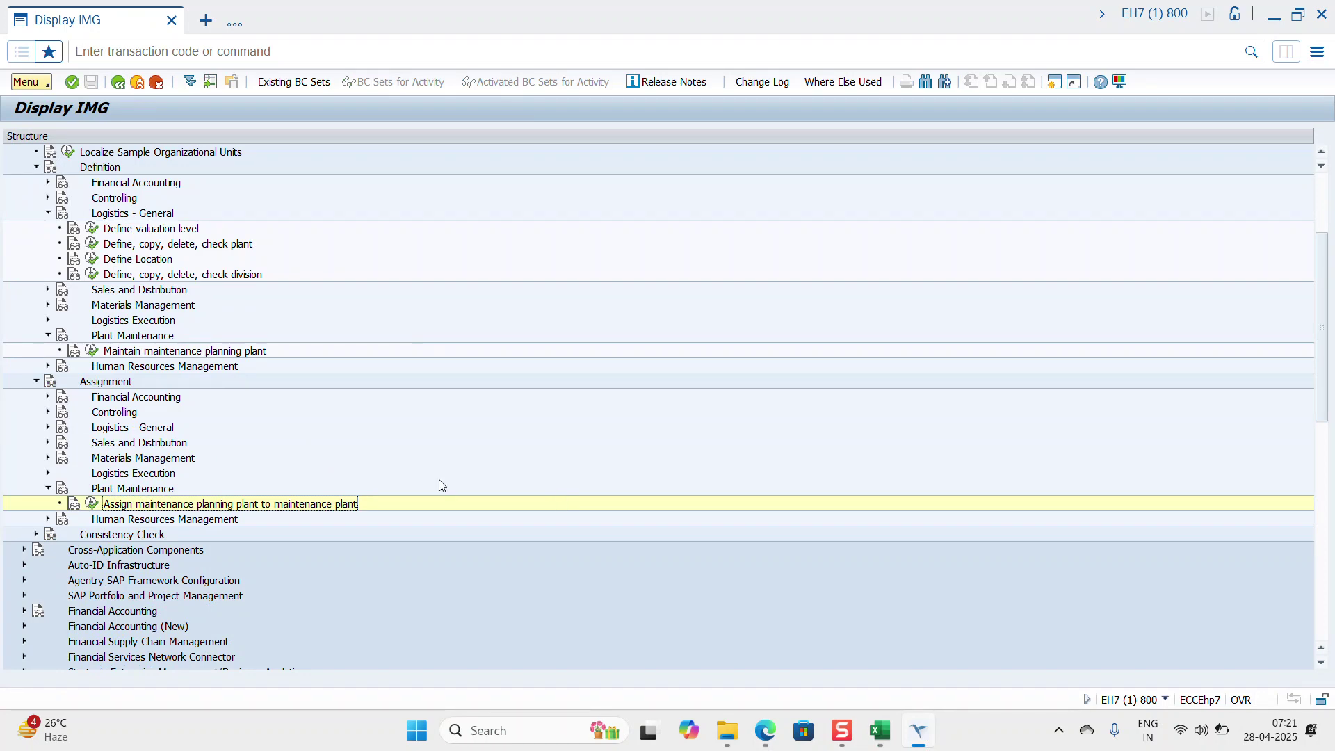
Step: Reopen the assignment of maintenance planning plants to maintenance plants and find the entry for plant XGR1
left_click(92, 505)
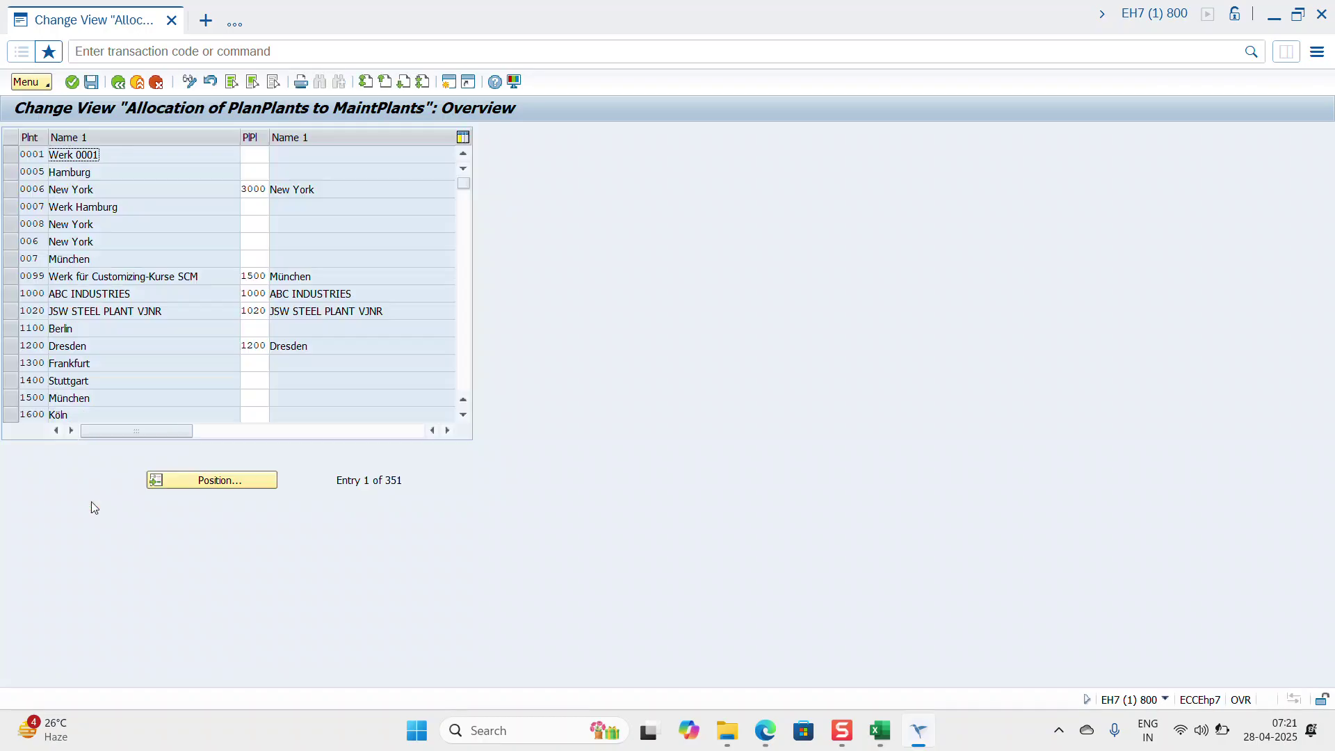
left_click(227, 483)
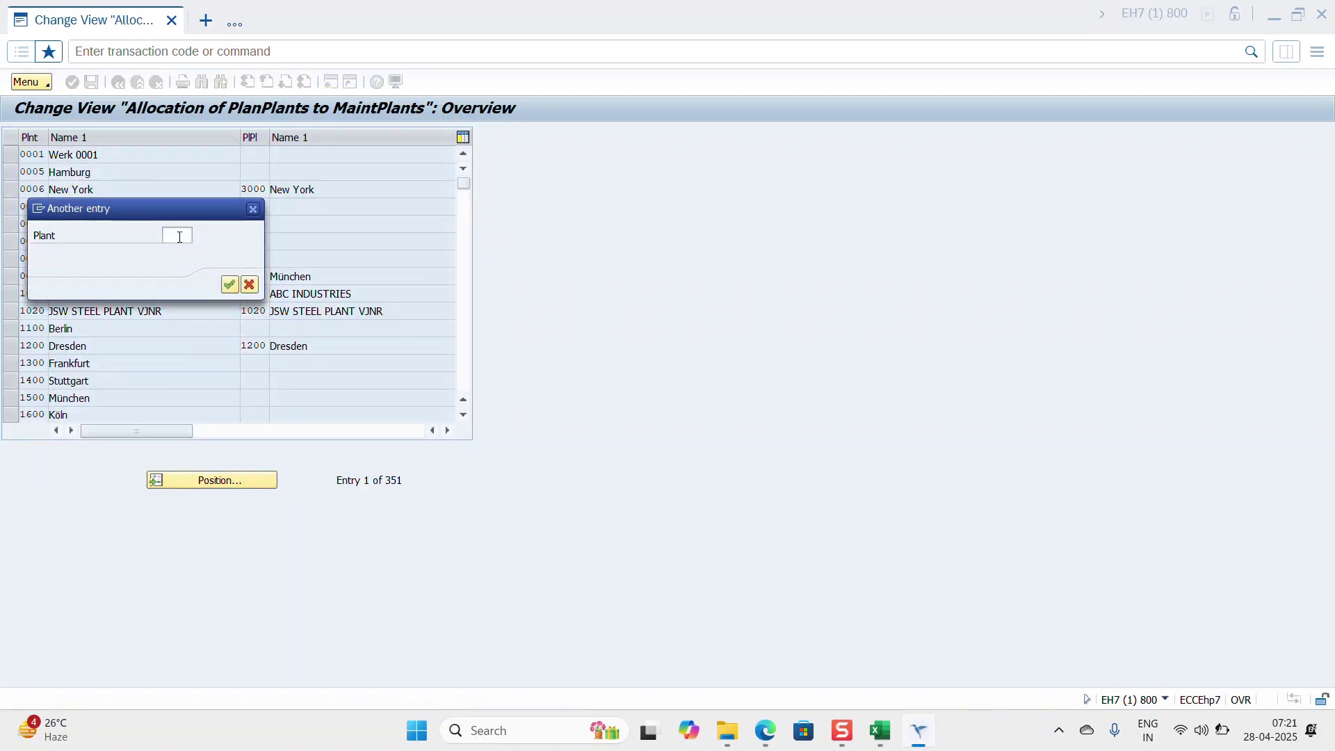
left_click(179, 236)
type("1000")
key("Return")
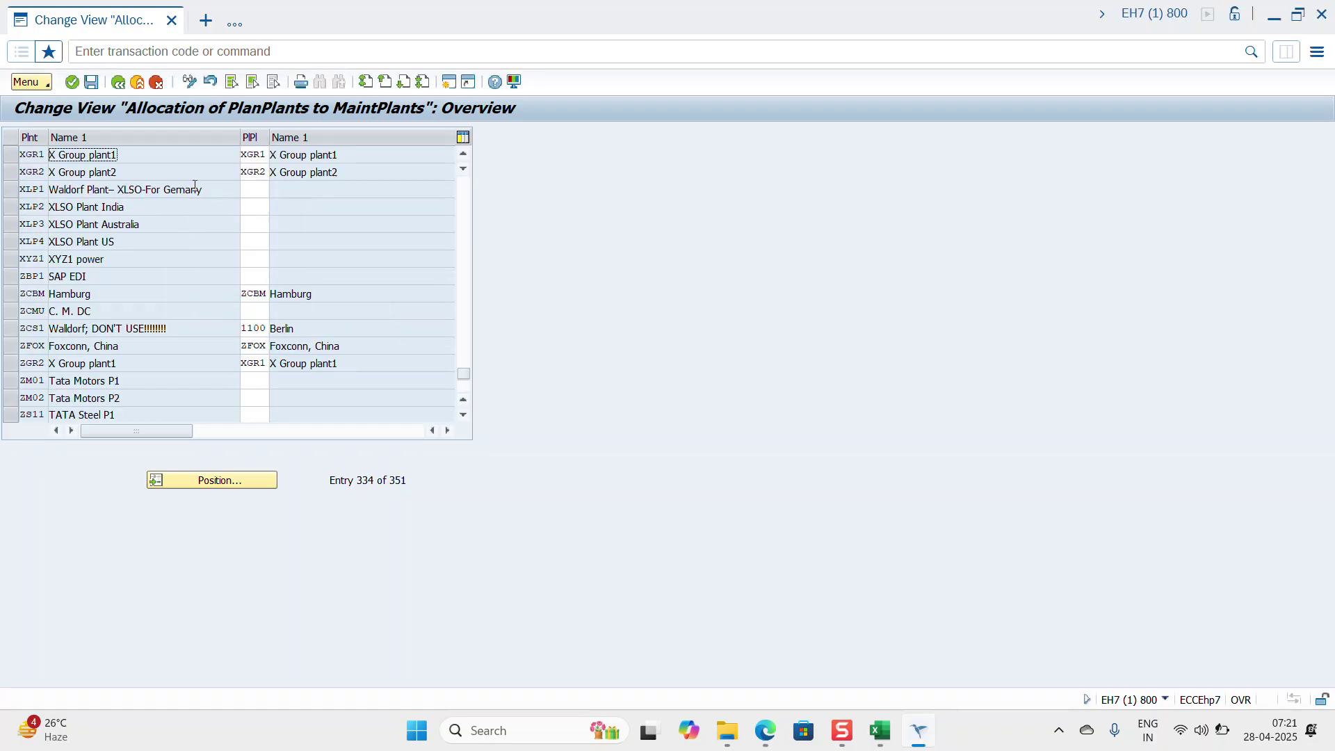
Step: Try planning plant XGR1 for maintenance plant XGR2, and set the assignment back to XGR2
left_click(265, 172)
key("BackSpace")
type("1")
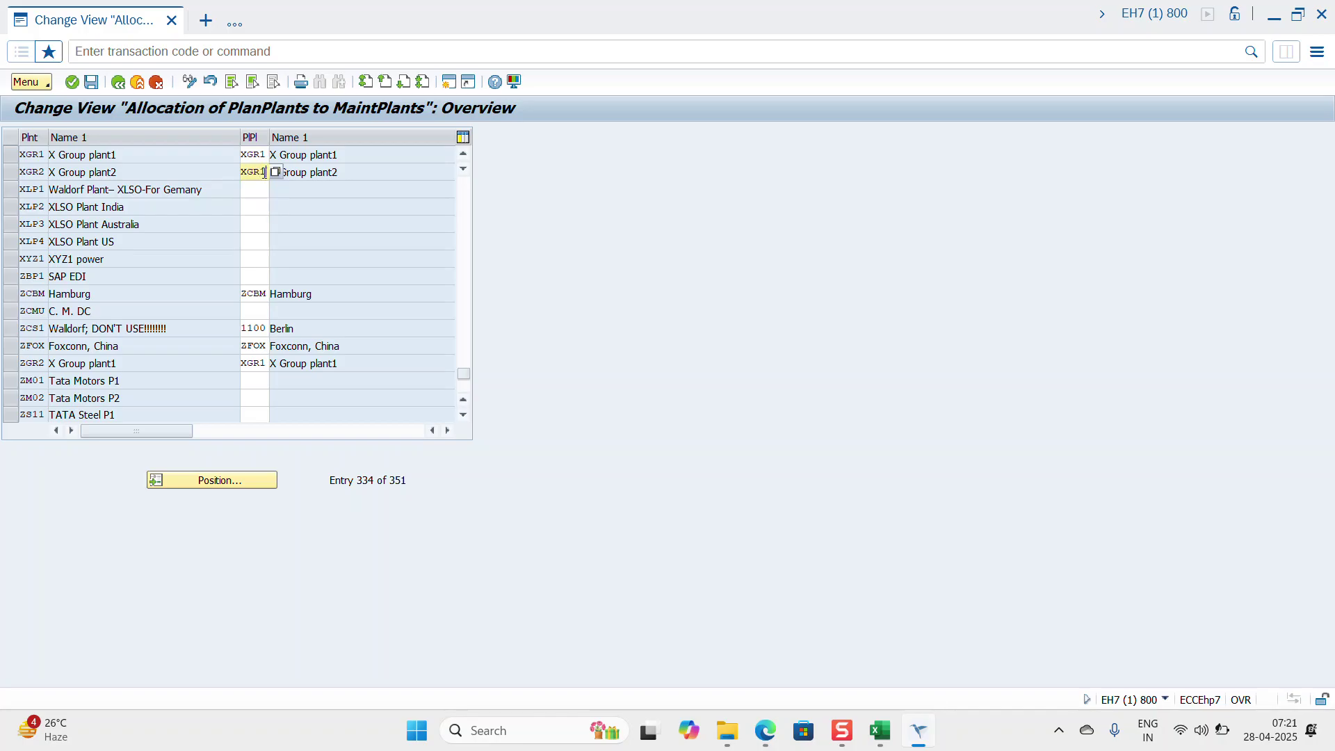
key("Return")
key("BackSpace")
type("2")
key("Return")
left_click(314, 253)
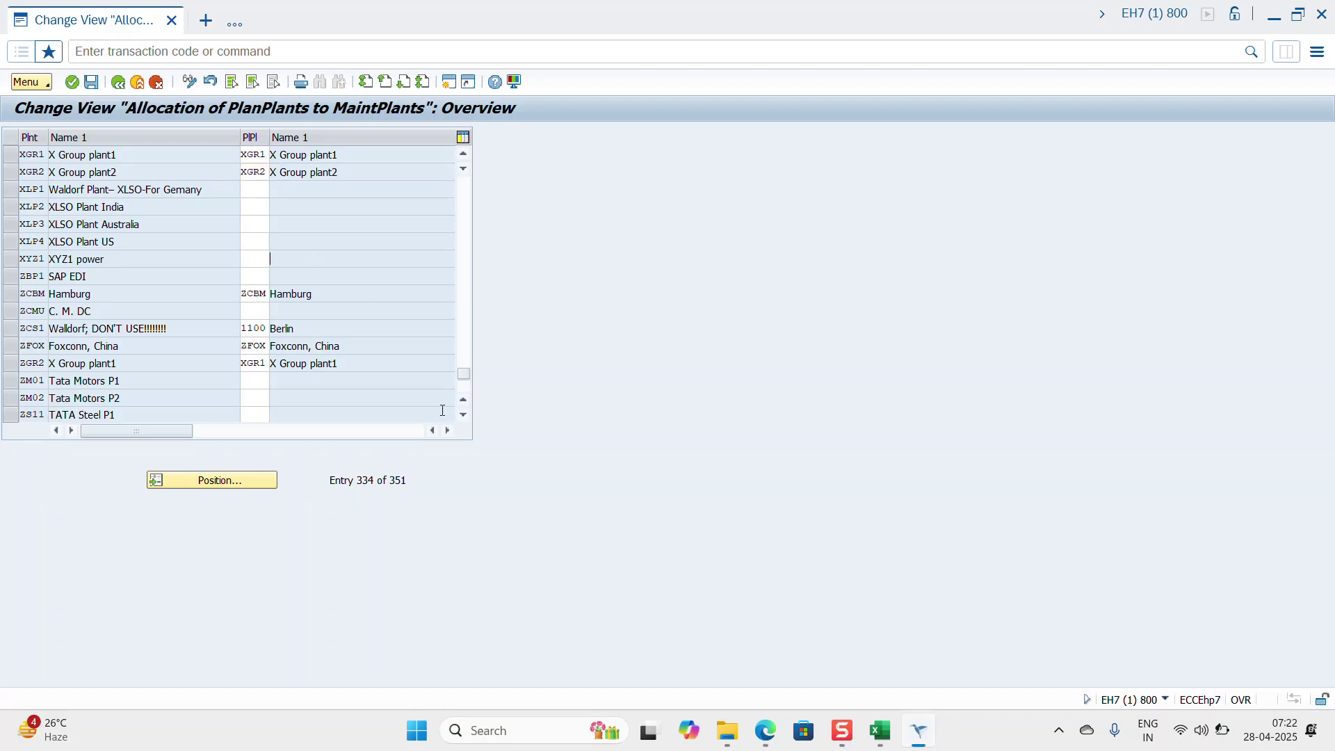
Step: Review the centralised and decentralised planning examples on the Org Structure sheet in Excel, and return to SAP
left_click(878, 737)
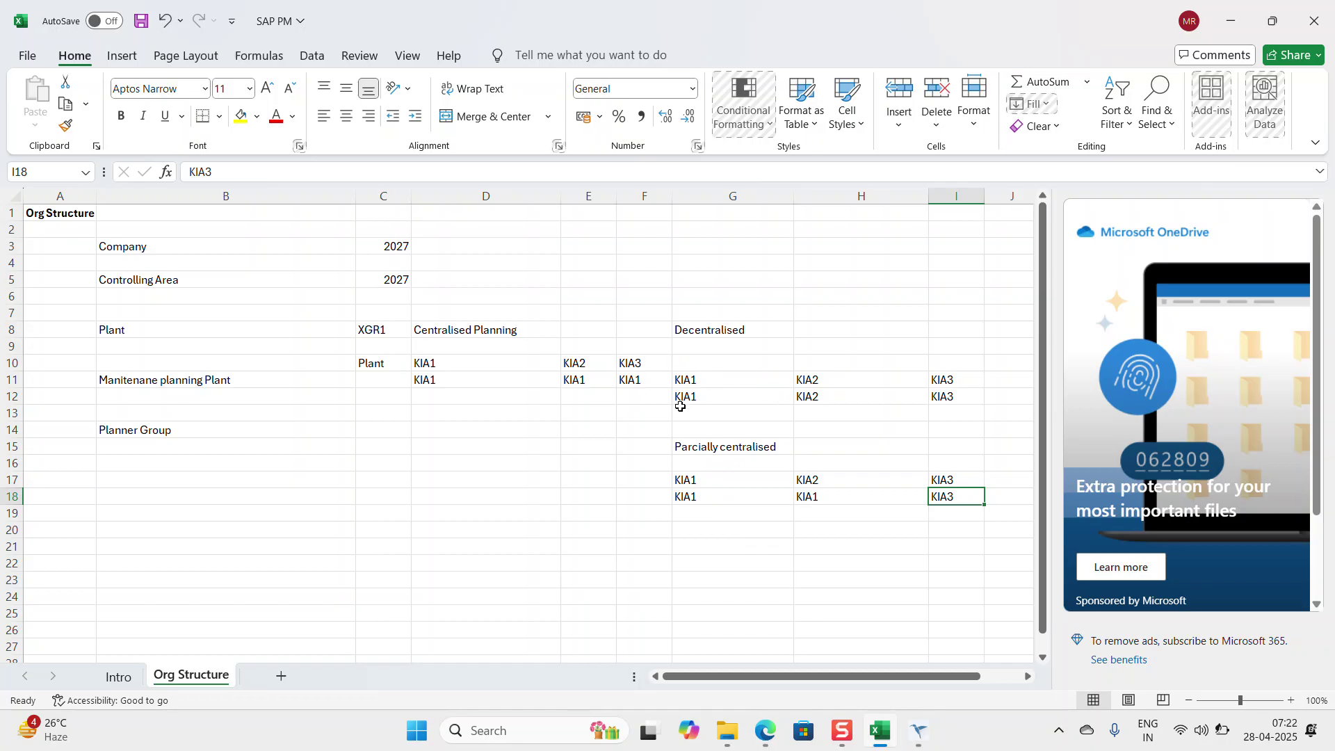
left_click(913, 735)
right_click(914, 735)
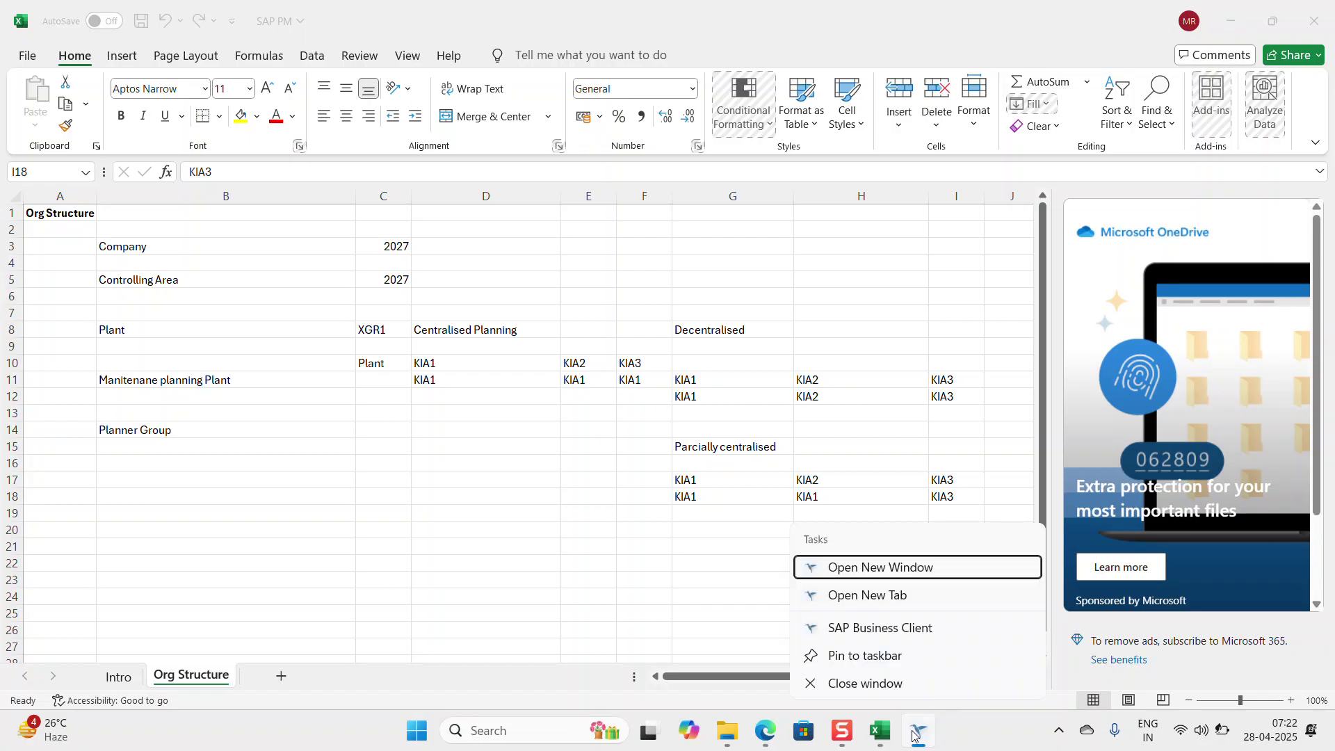
left_click(921, 735)
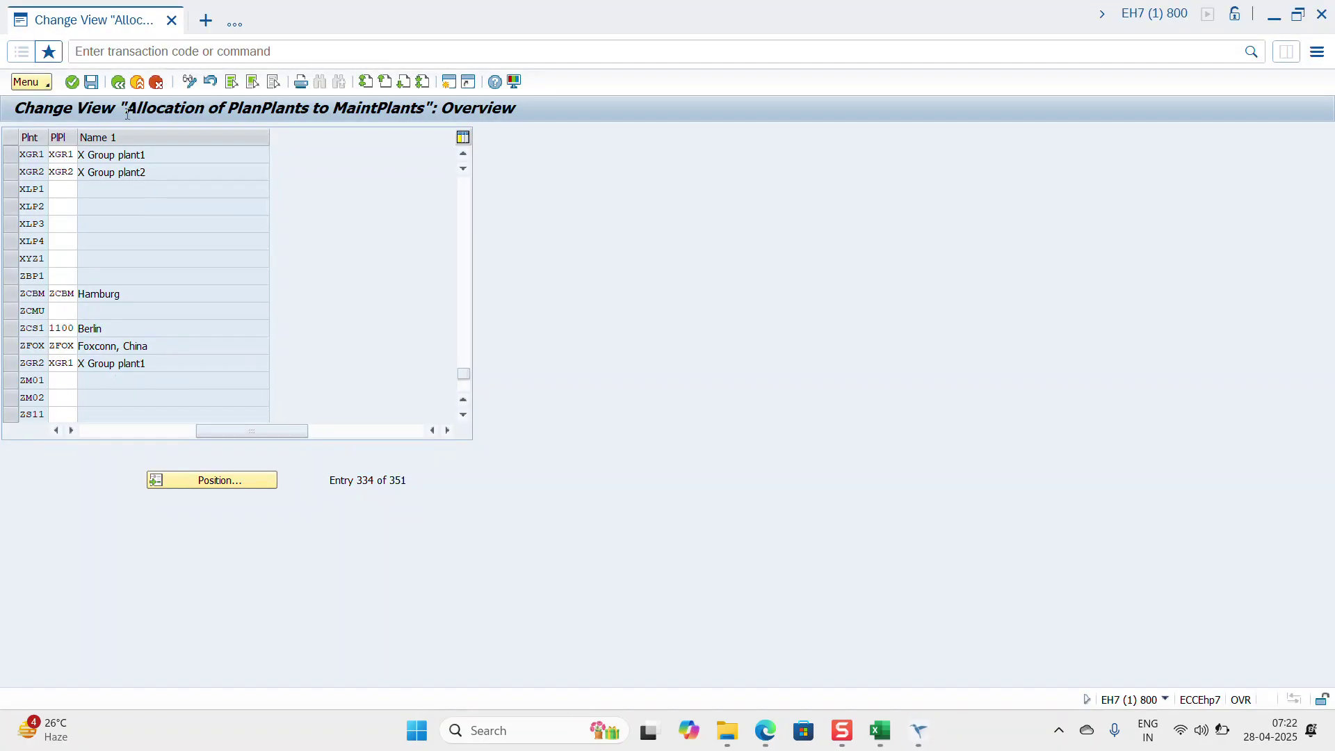
Step: Save the planning plant allocations, accept the proposed customizing request and return to the IMG structure
left_click(93, 83)
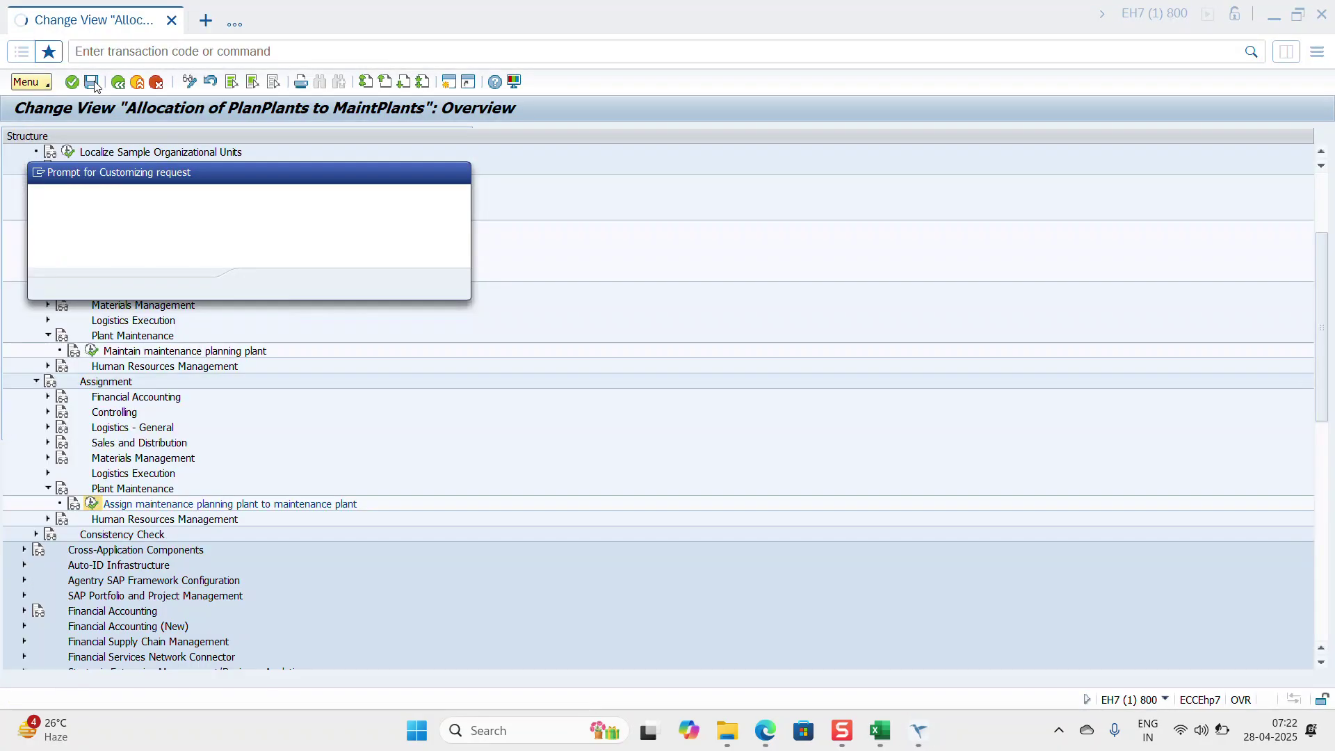
left_click(261, 285)
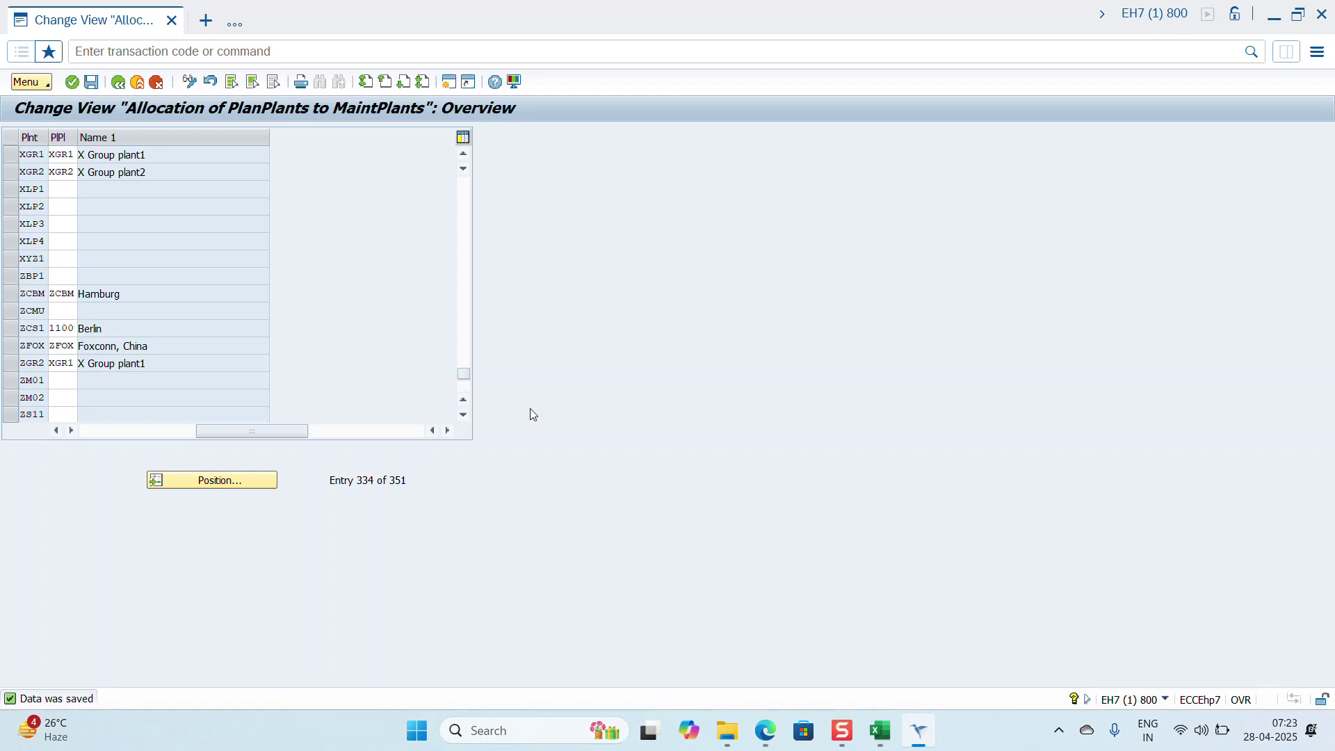
left_click(118, 83)
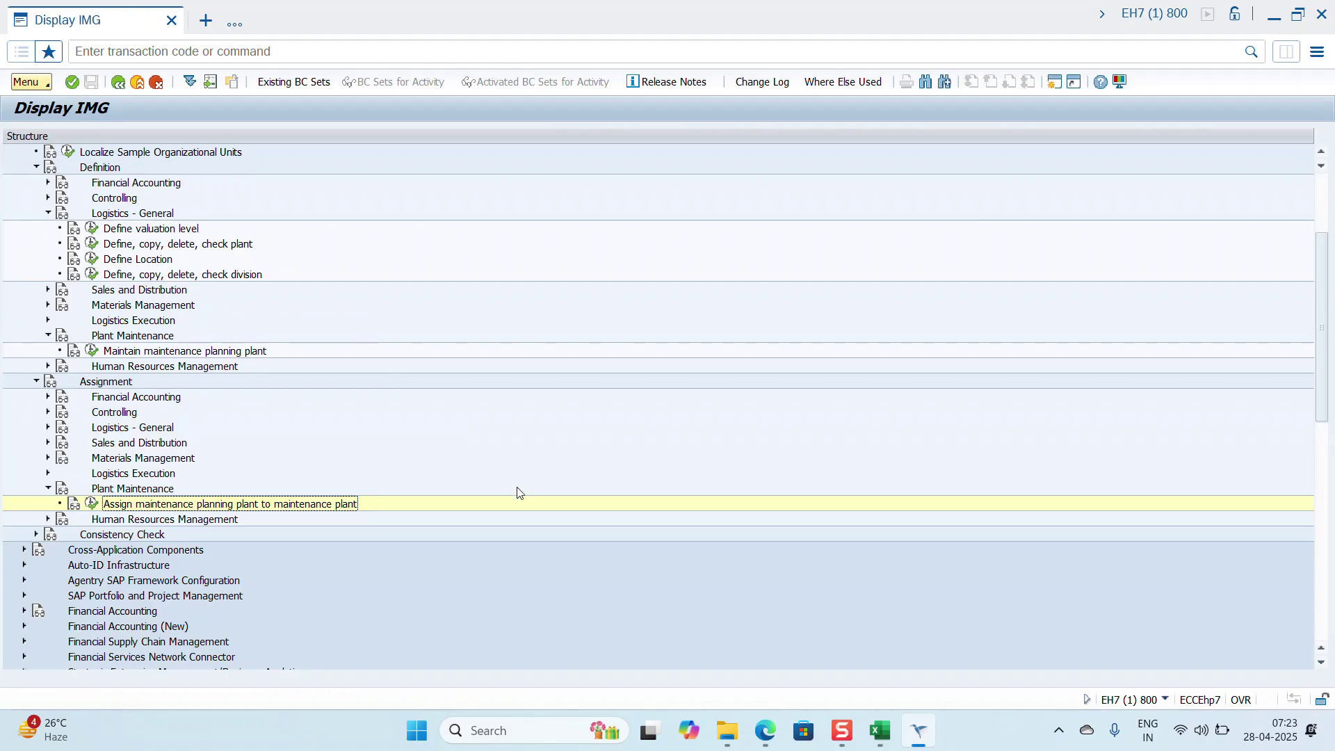
Step: Switch to the Excel Org Structure sheet, check the Planner Group entry in cell B14, and return to SAP
left_click(880, 730)
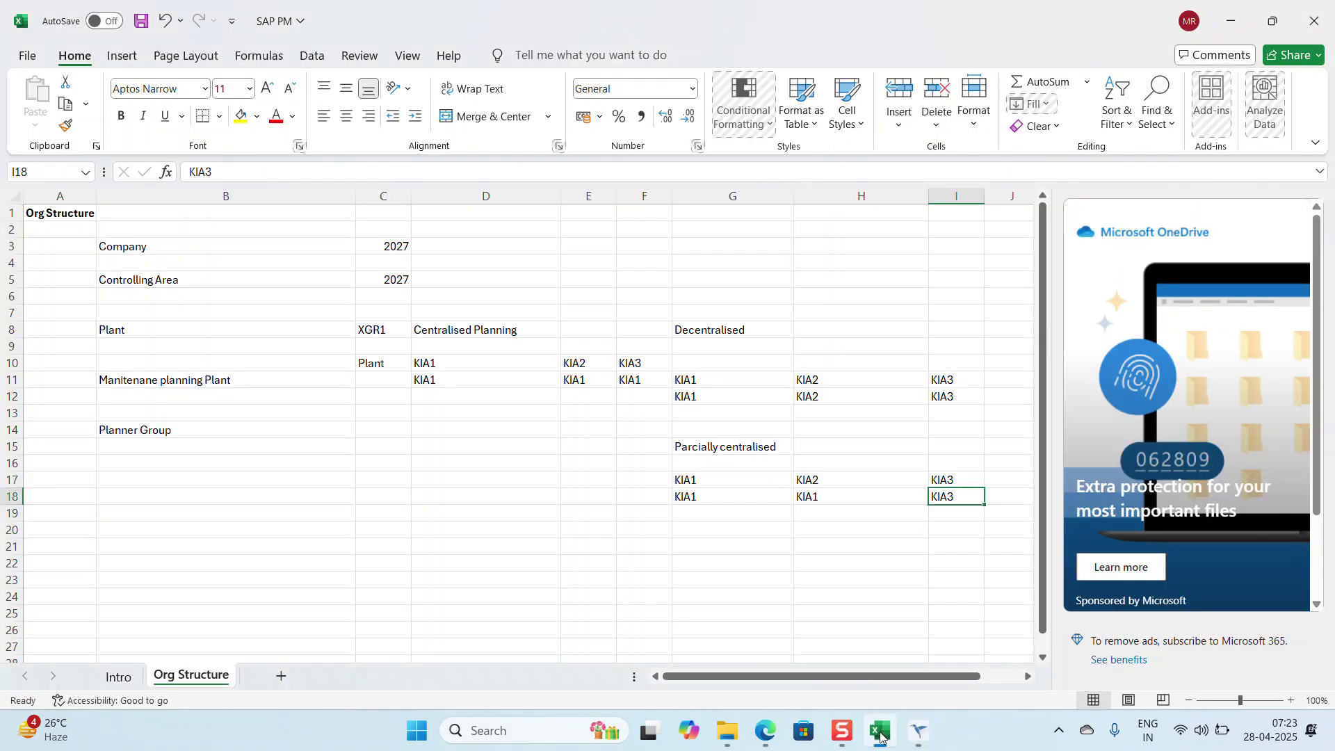
left_click(173, 430)
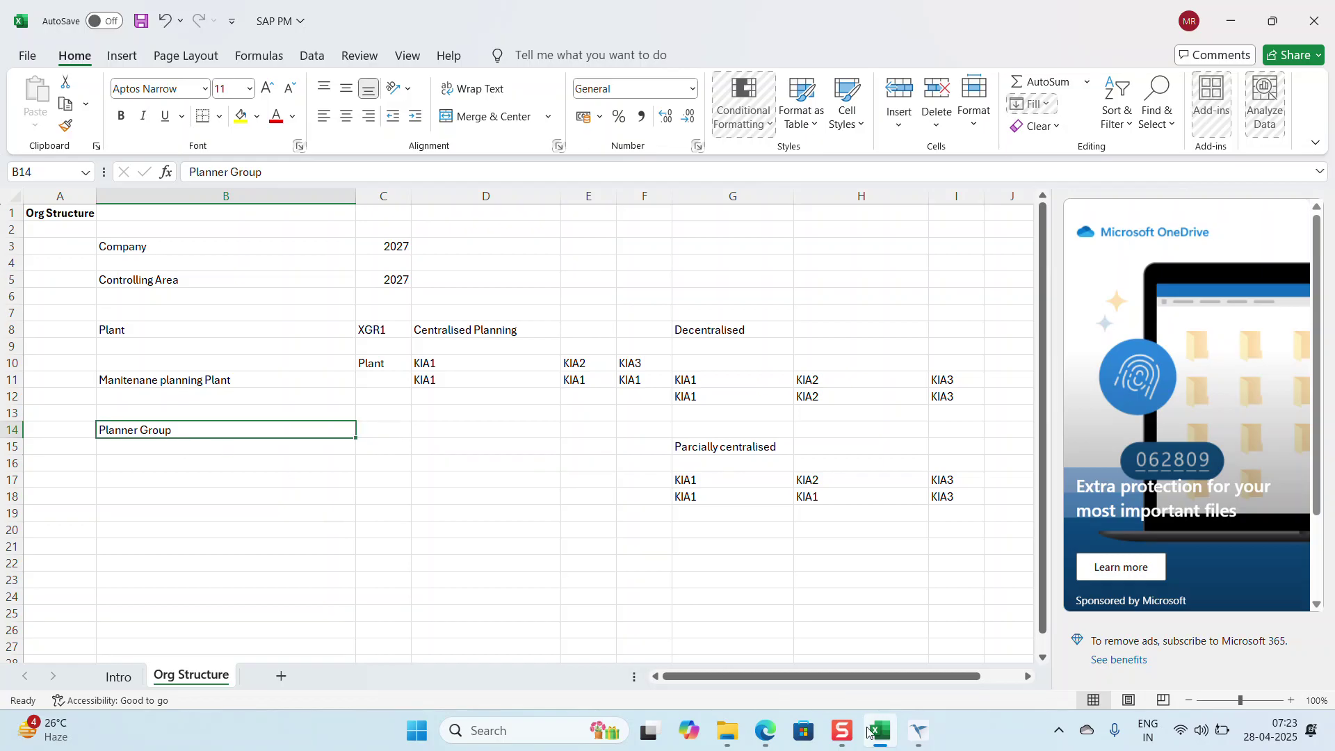
left_click(916, 737)
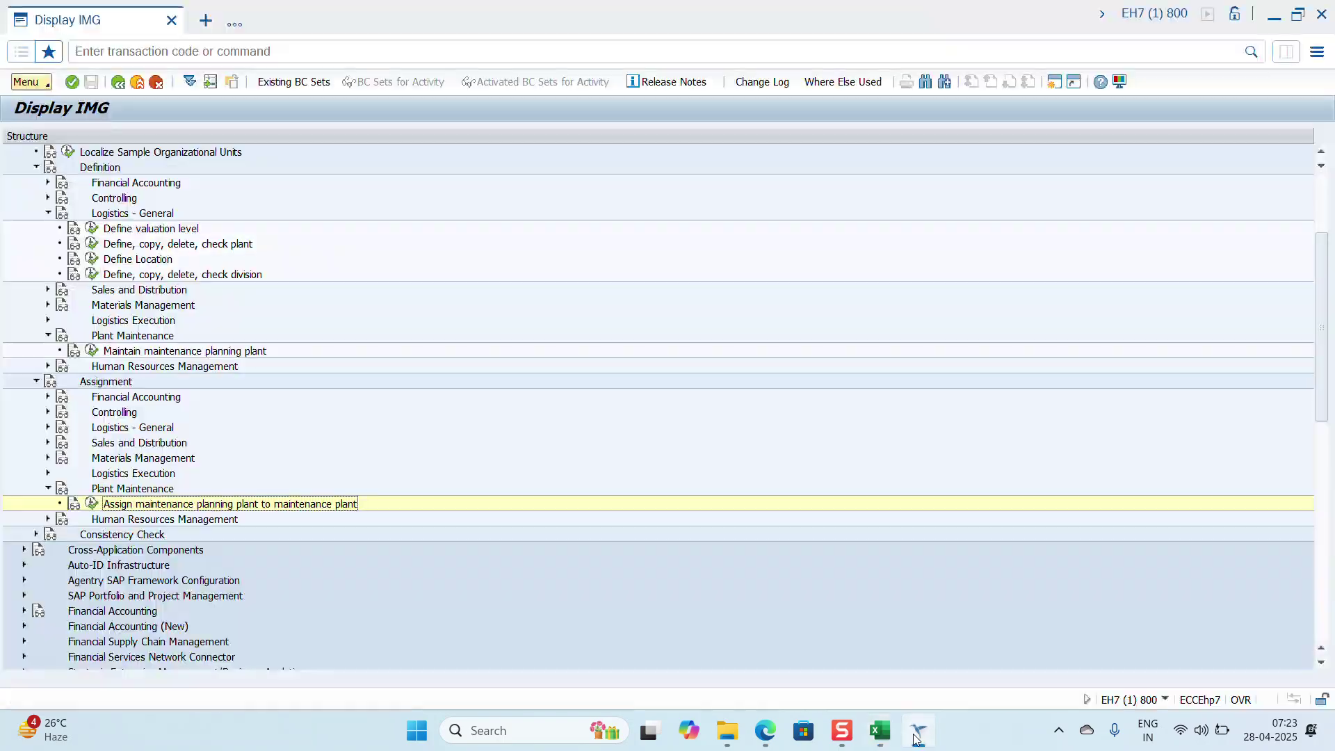
Step: Collapse the Definition and Assignment nodes under Enterprise Structure
left_click(36, 168)
scroll(36, 173, "up", 2)
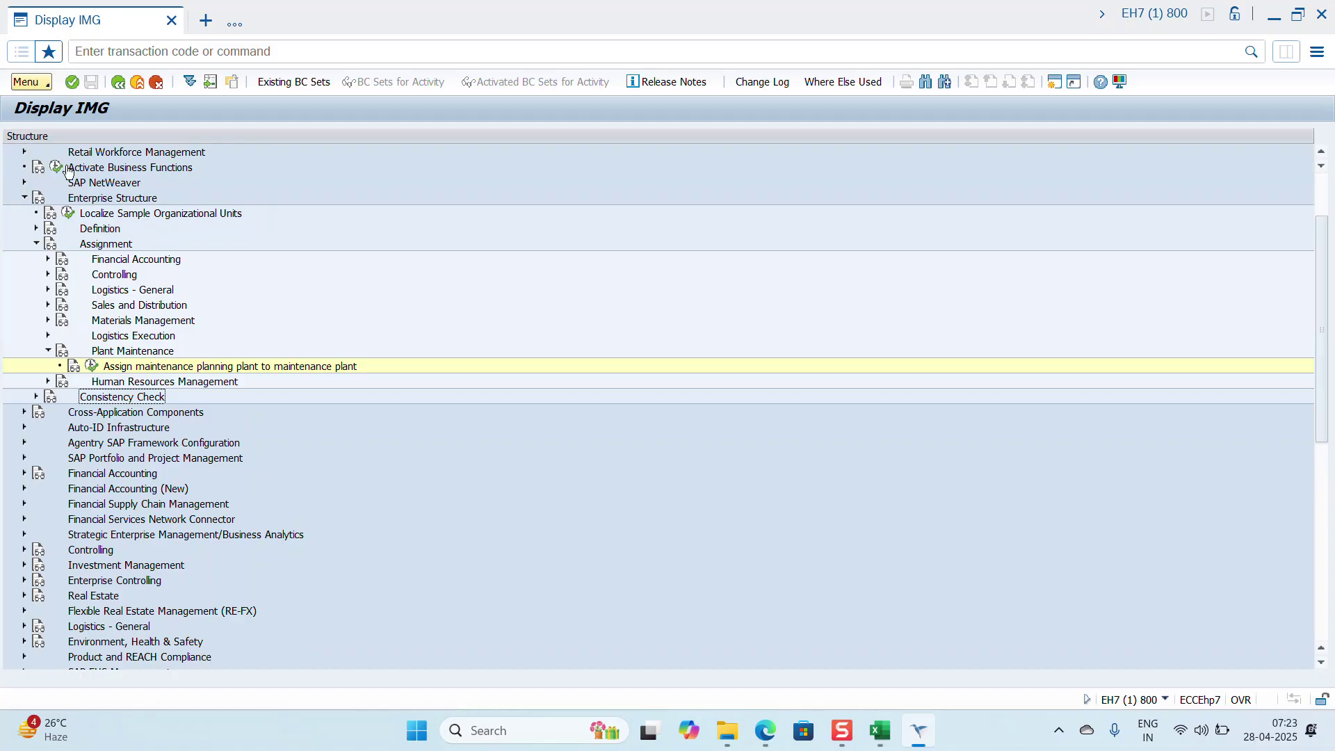
left_click(36, 244)
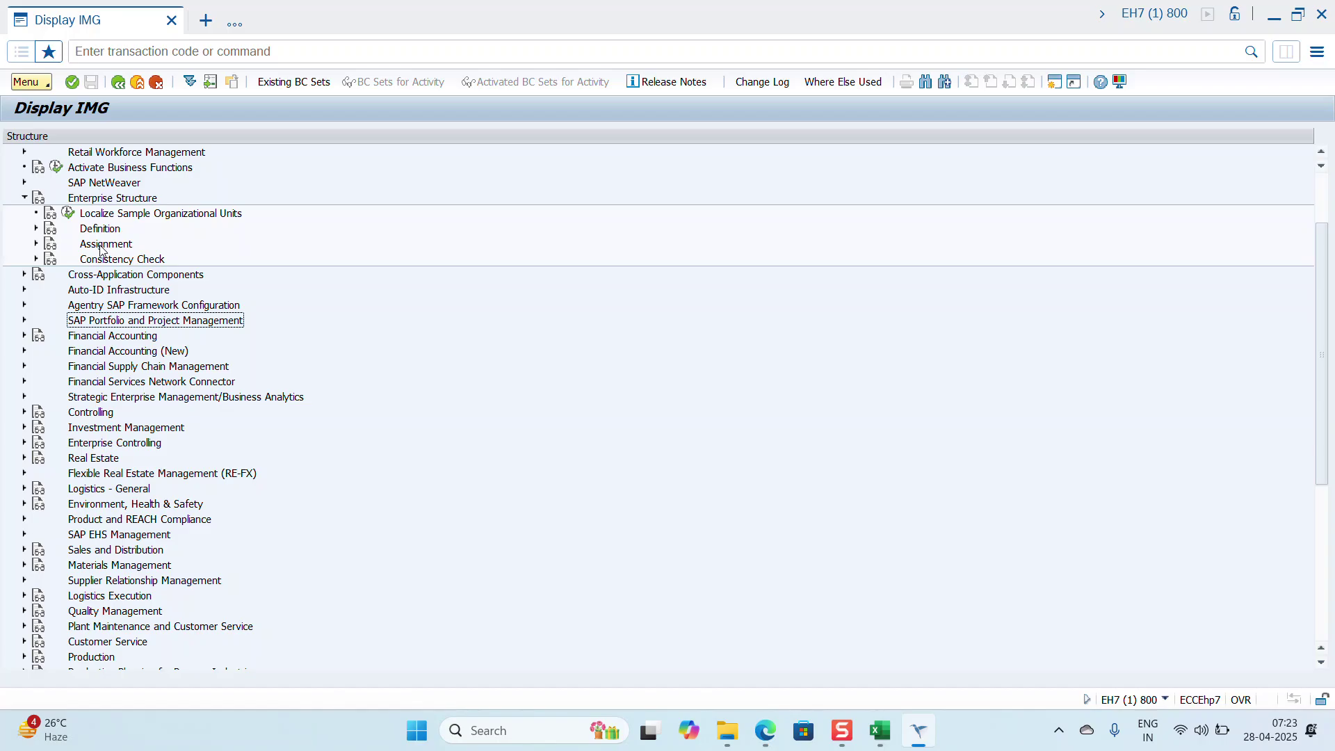
Step: Expand "Plant Maintenance and Customer Service" and "Maintenance Plans, Work Centers, Task Lists and PRTs", and look through the Maintenance Plans activities
scroll(115, 476, "down", 3)
scroll(114, 475, "down", 1)
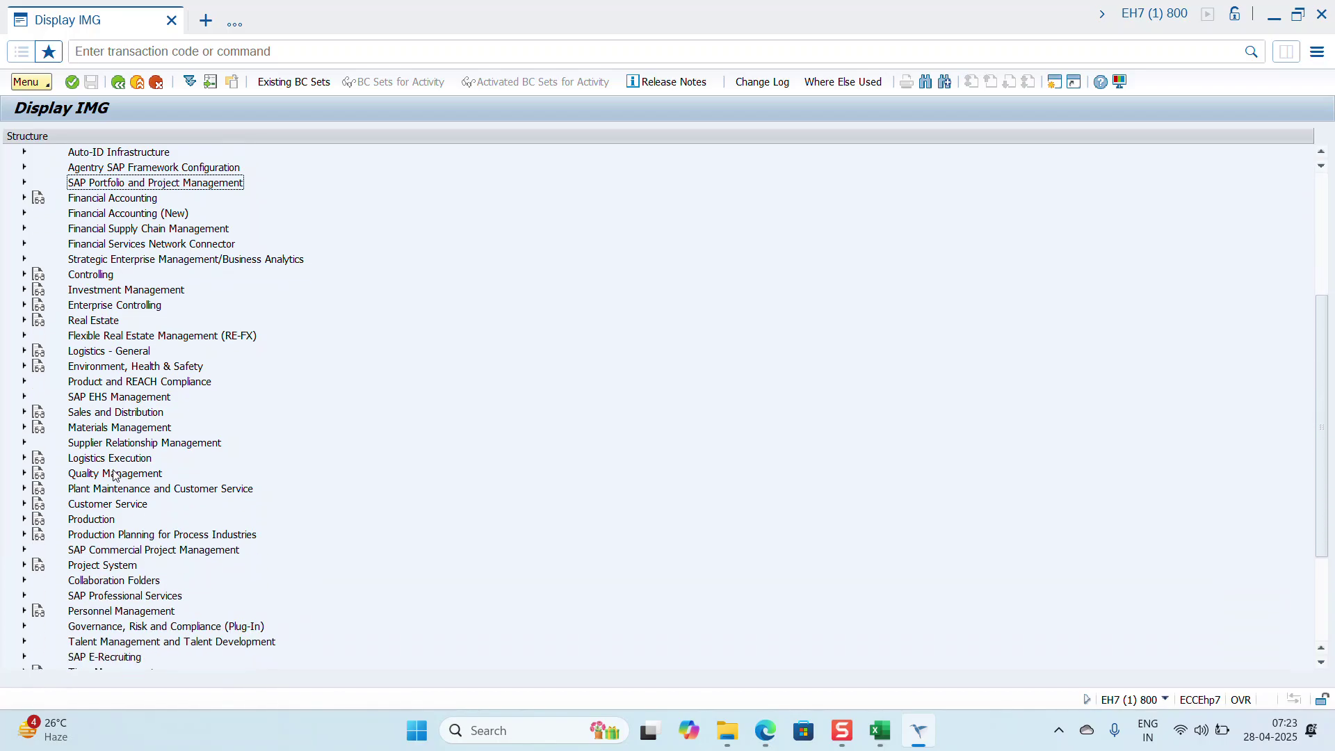
left_click(25, 490)
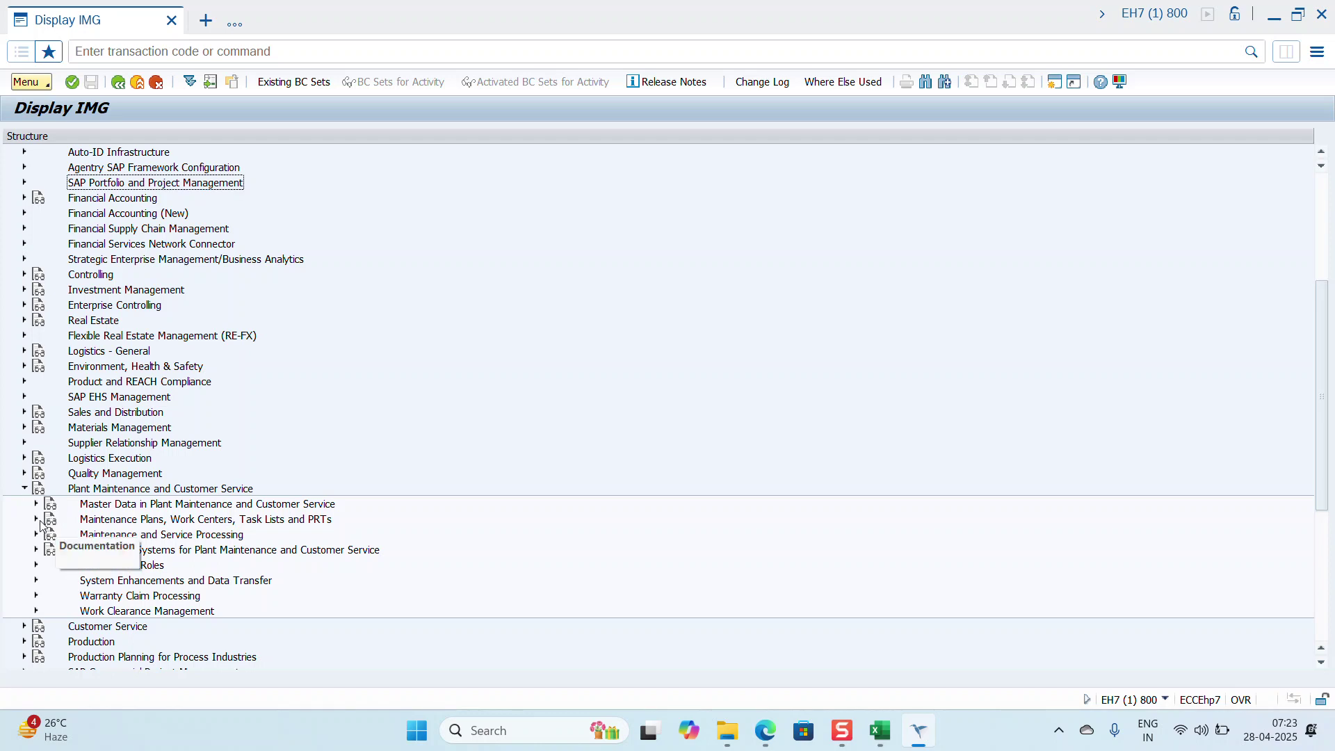
left_click(36, 520)
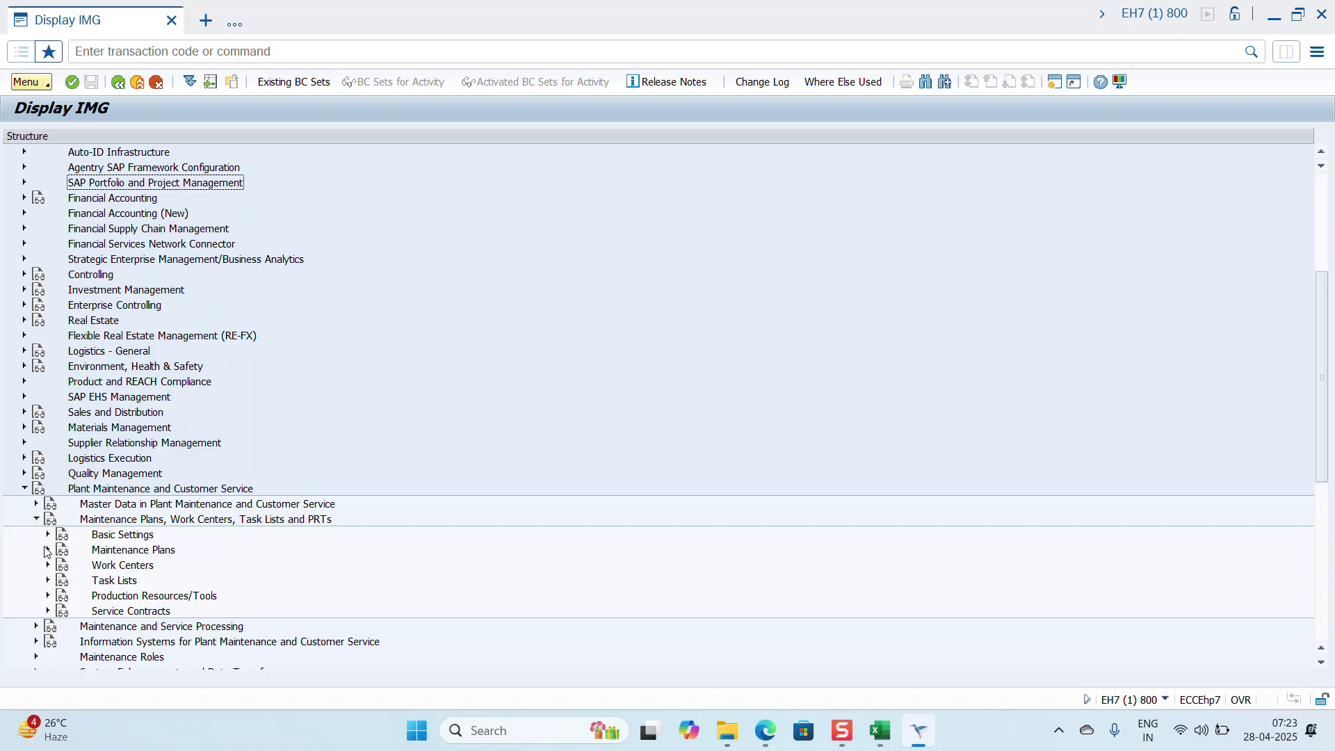
left_click(48, 550)
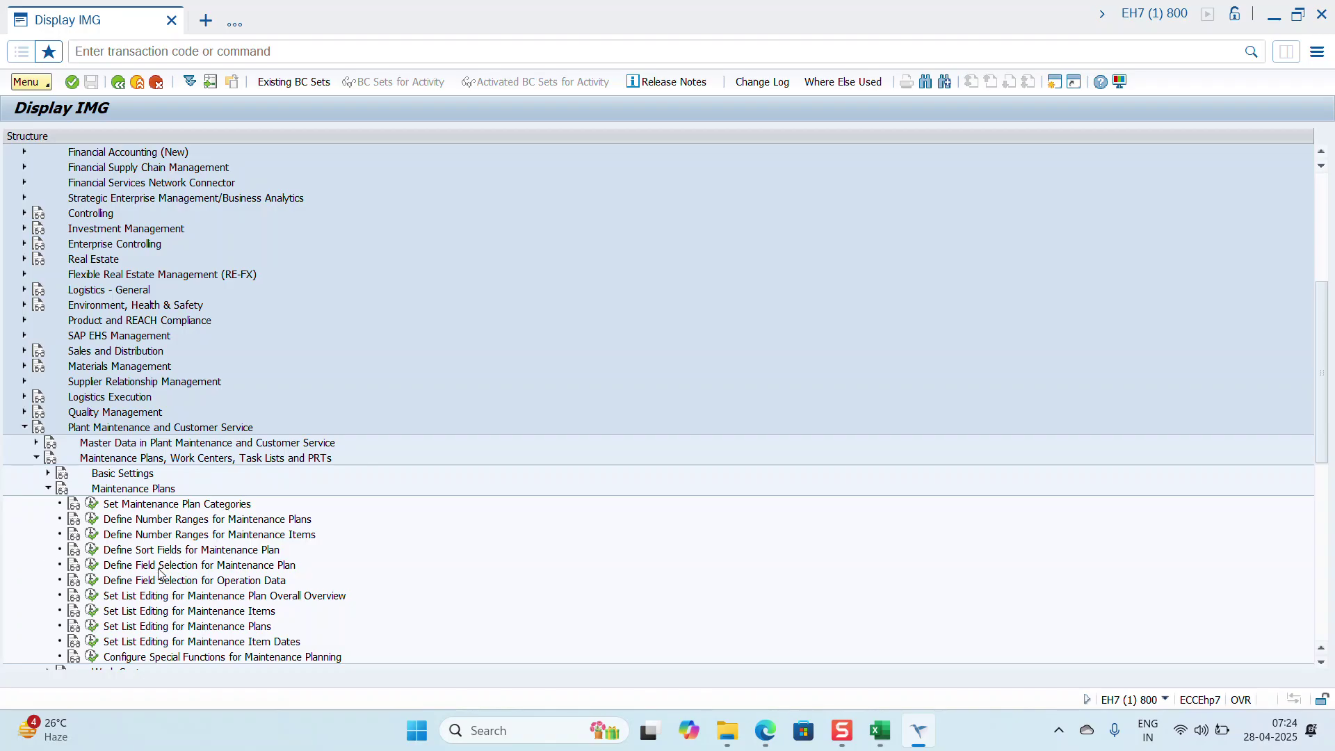
scroll(162, 563, "down", 3)
scroll(160, 574, "up", 4)
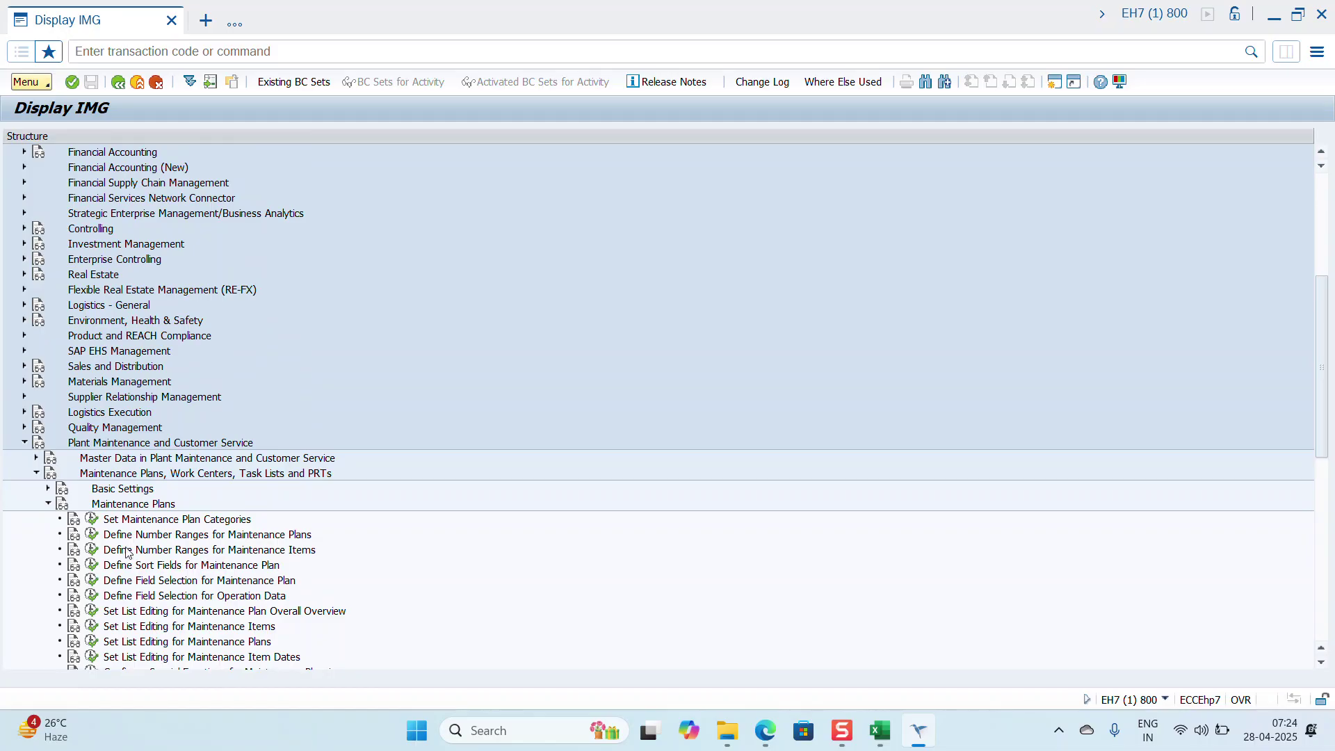
Step: Expand Basic Settings, collapse Maintenance Plans, and open "Define Plant Sections" to examine the plant section entries
left_click(48, 490)
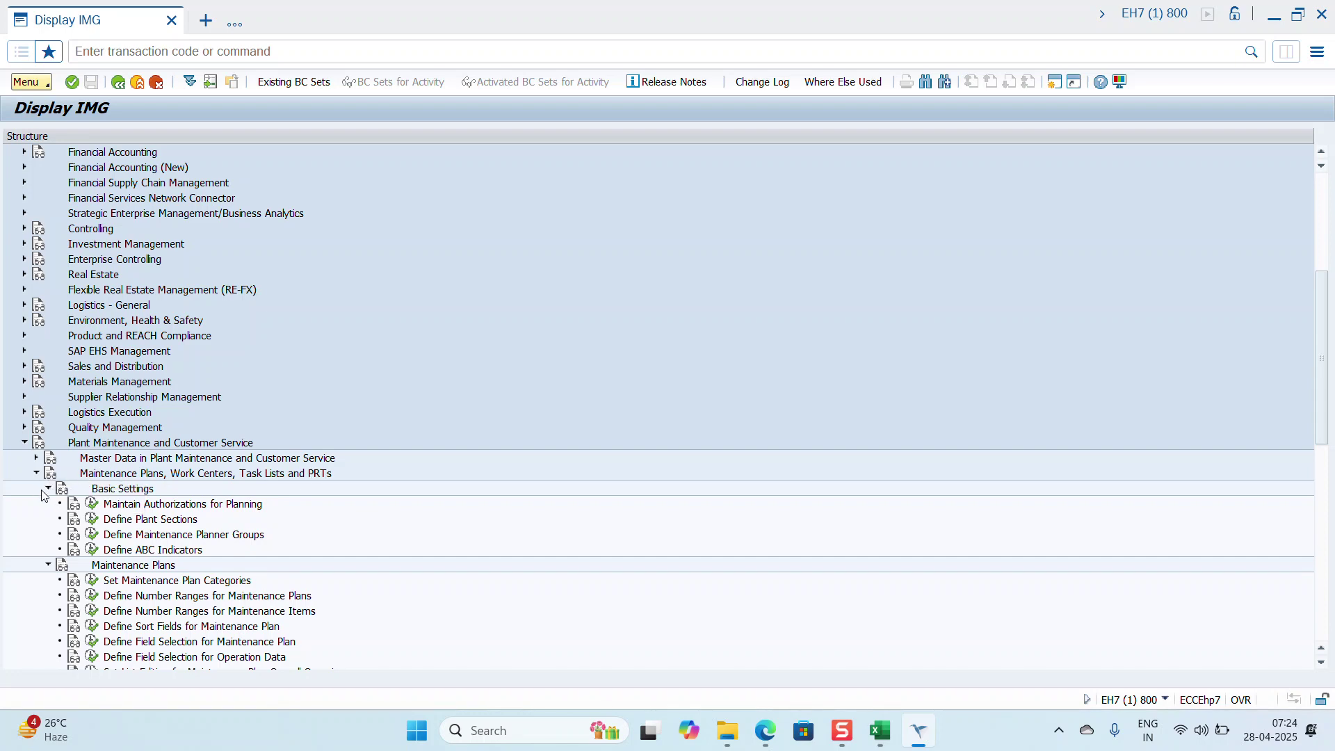
left_click(48, 565)
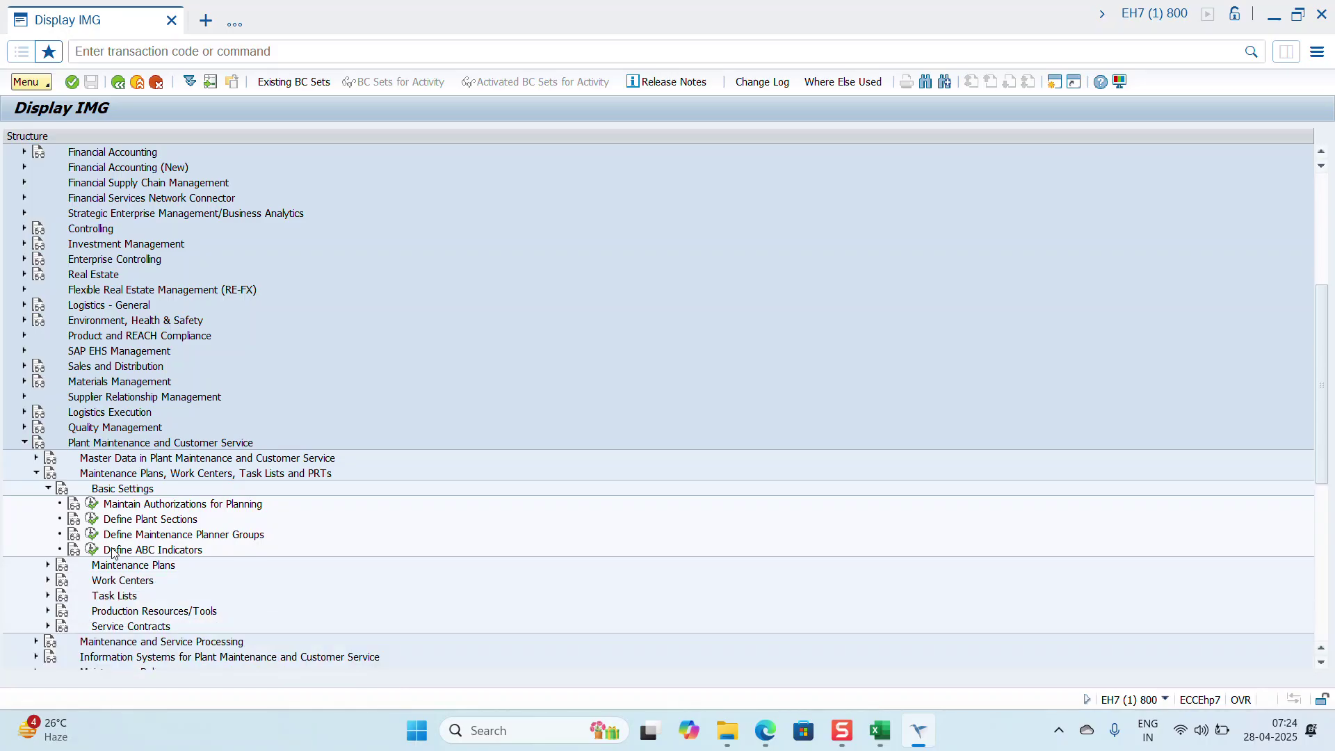
left_click(93, 520)
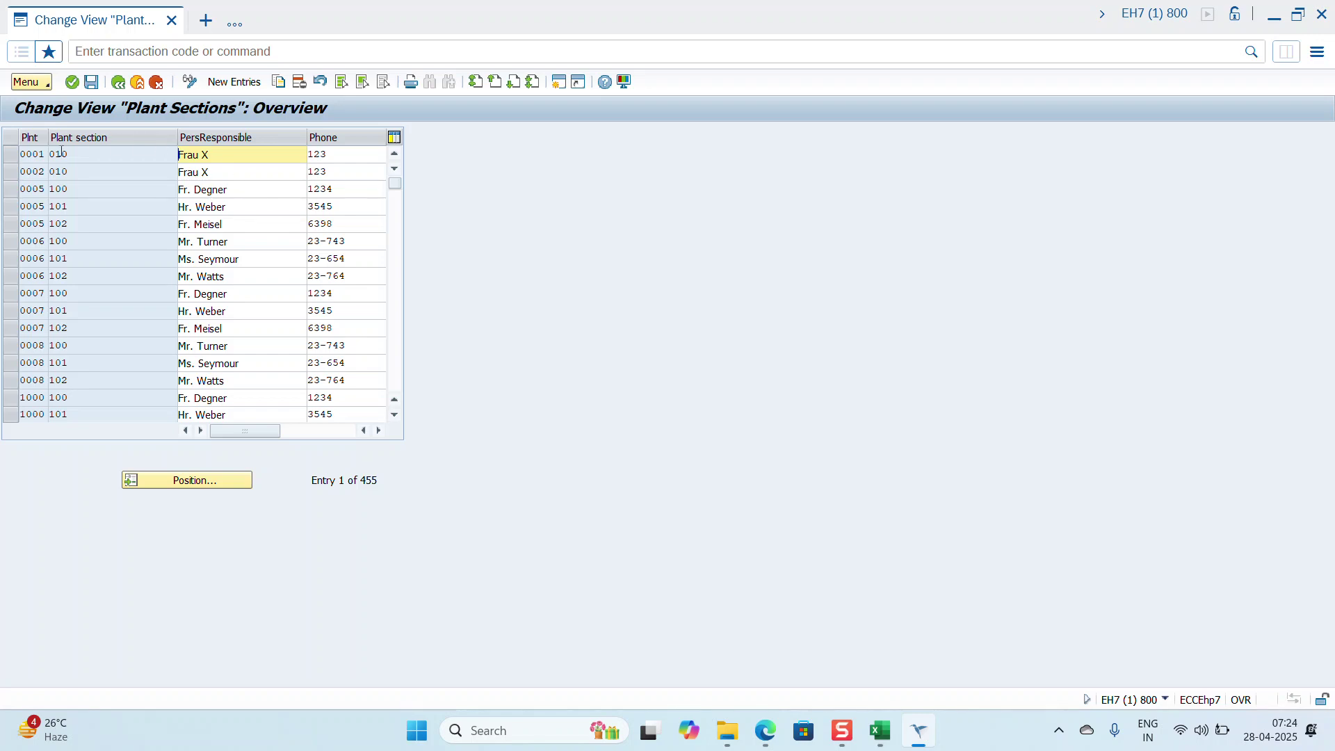
double_click(79, 184)
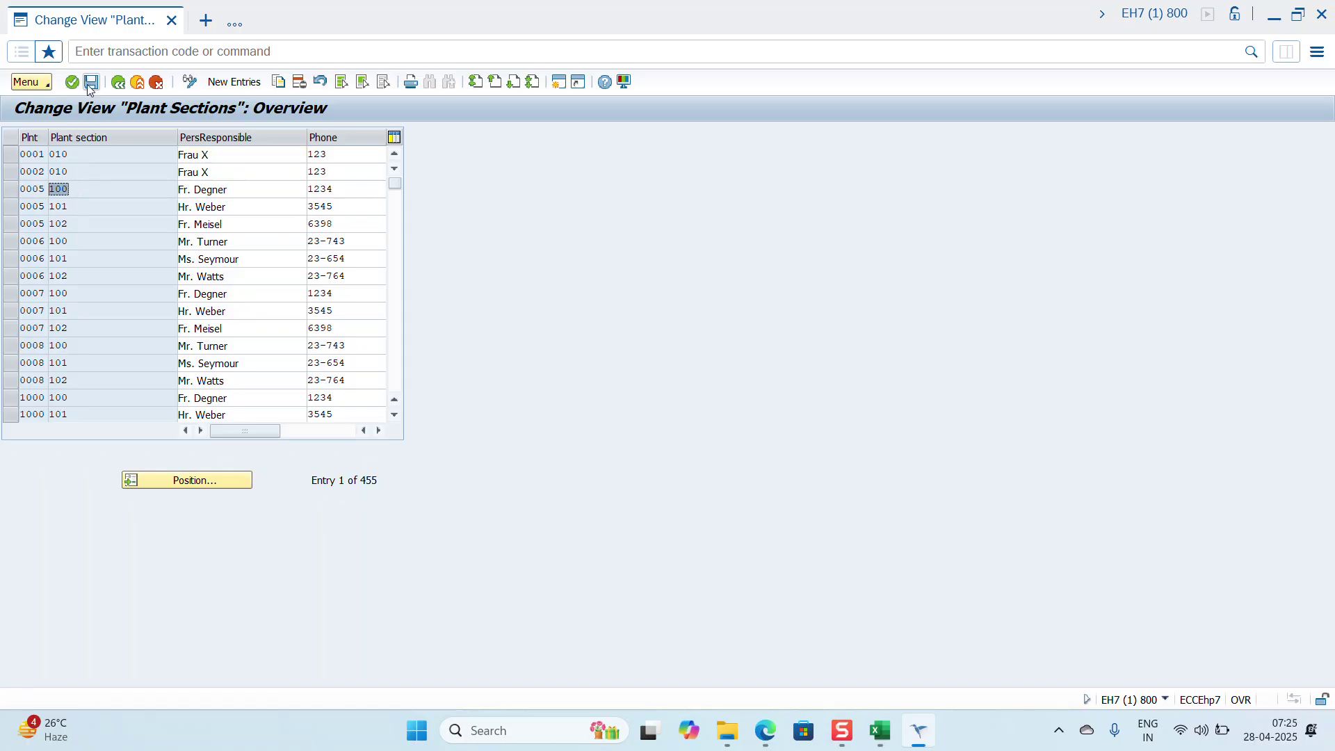
Step: Leave the plant sections, open "Define Maintenance Planner Groups" under Basic Settings and start adding new entries
left_click(125, 85)
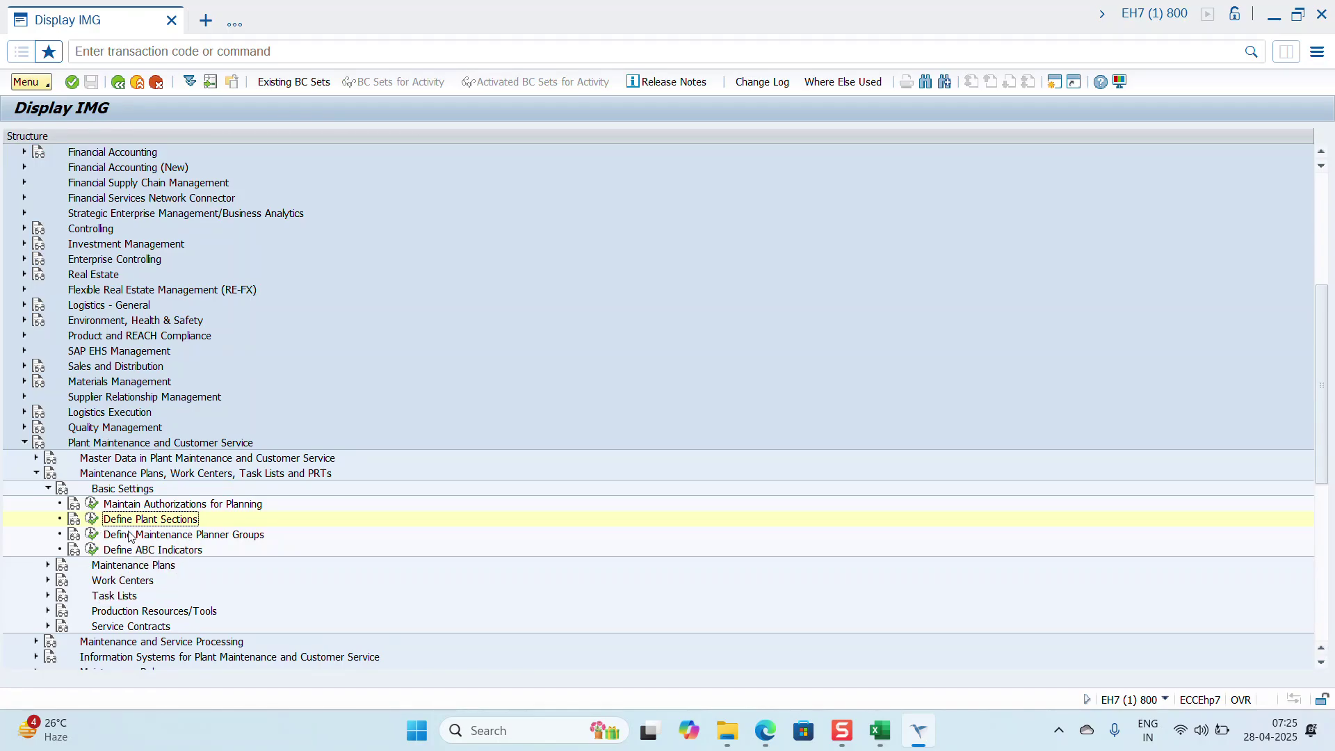
left_click(92, 534)
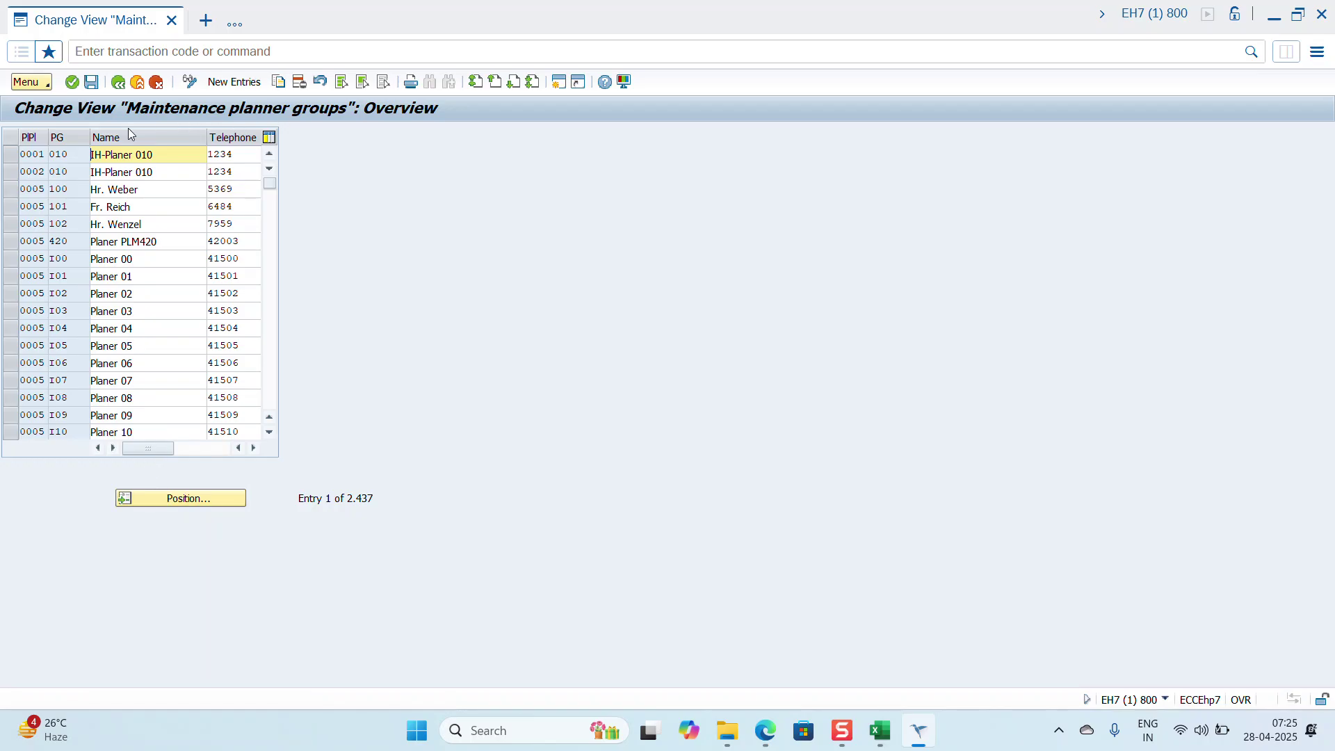
left_click(265, 85)
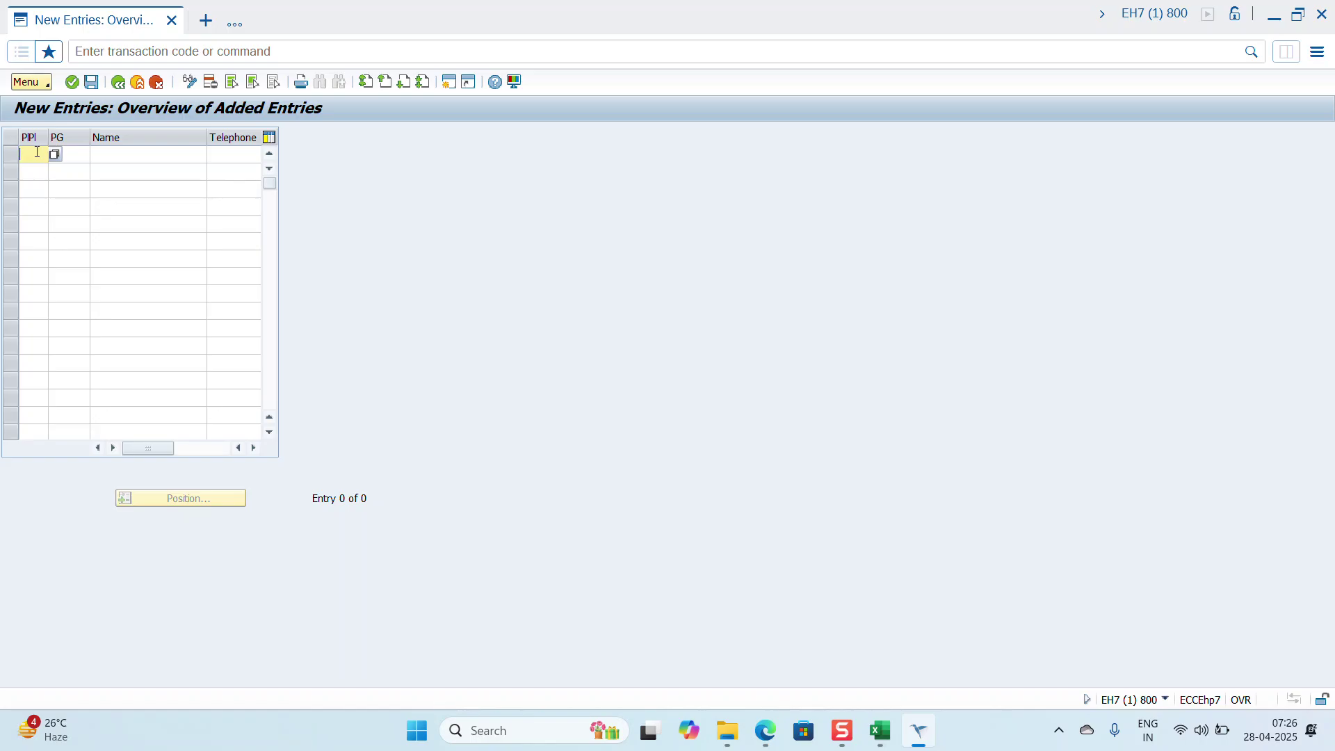
Step: Enter planning plant XGR1 and planner group X1 in the first row of the new entries table
type("xGB1")
left_click(76, 155)
type("PL")
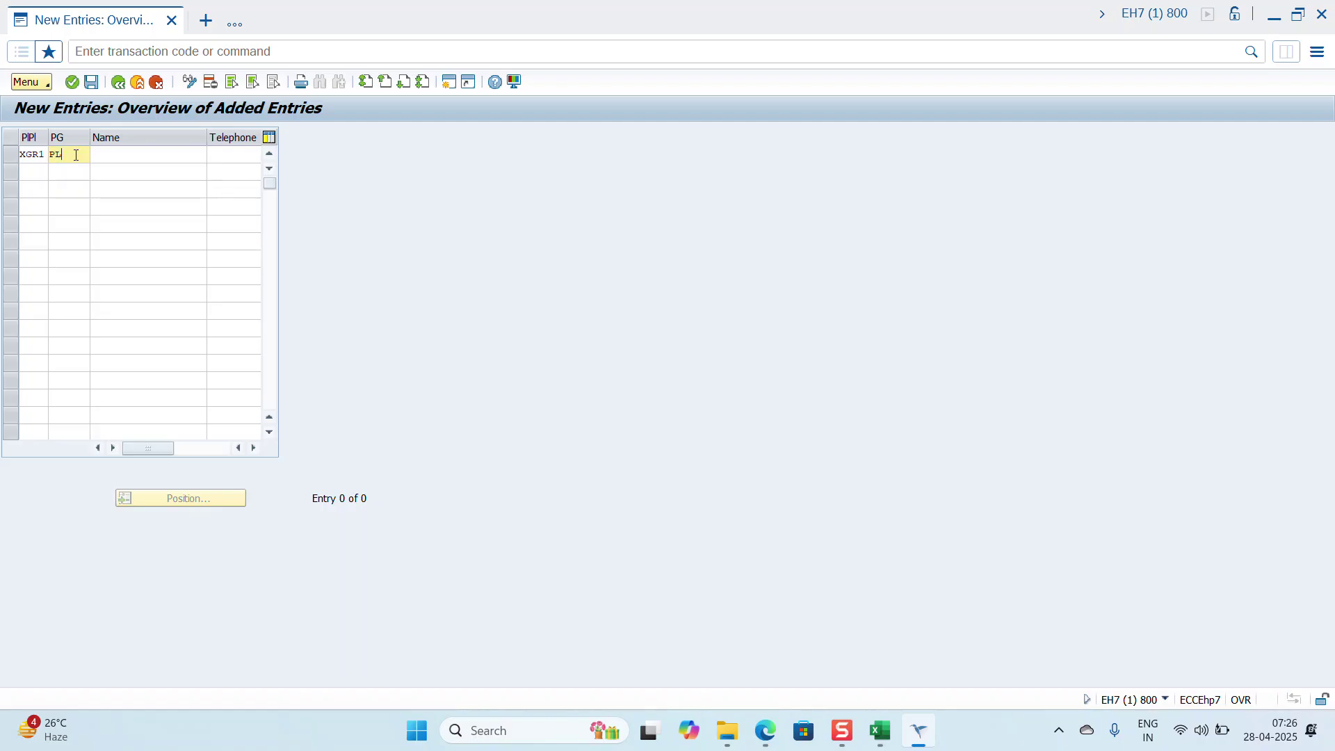
type("A")
key("BackSpace")
type("1")
key("BackSpace")
key("BackSpace")
key("BackSpace")
type("x1")
Step: Name planner group X1 "Planner 1" and save the entry to the X Group customizing request
left_click(106, 157)
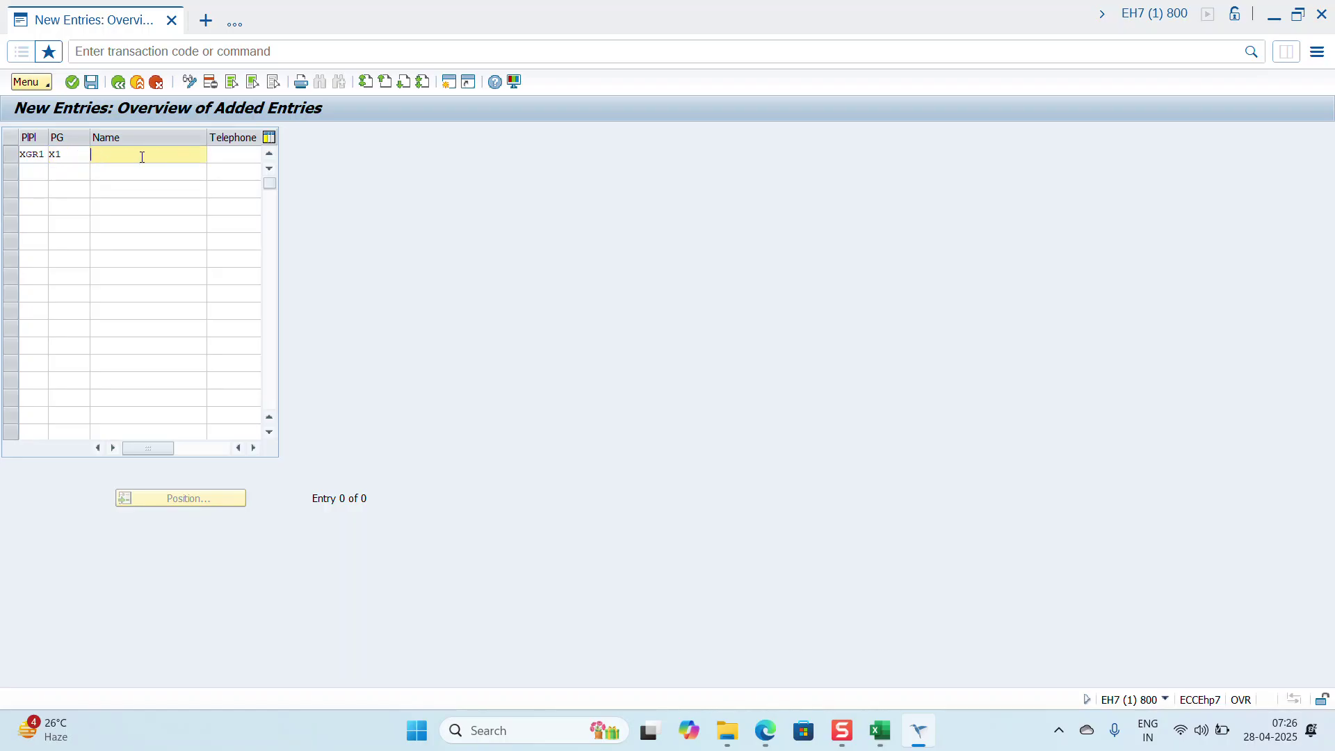
type("Planner 1")
left_click(233, 160)
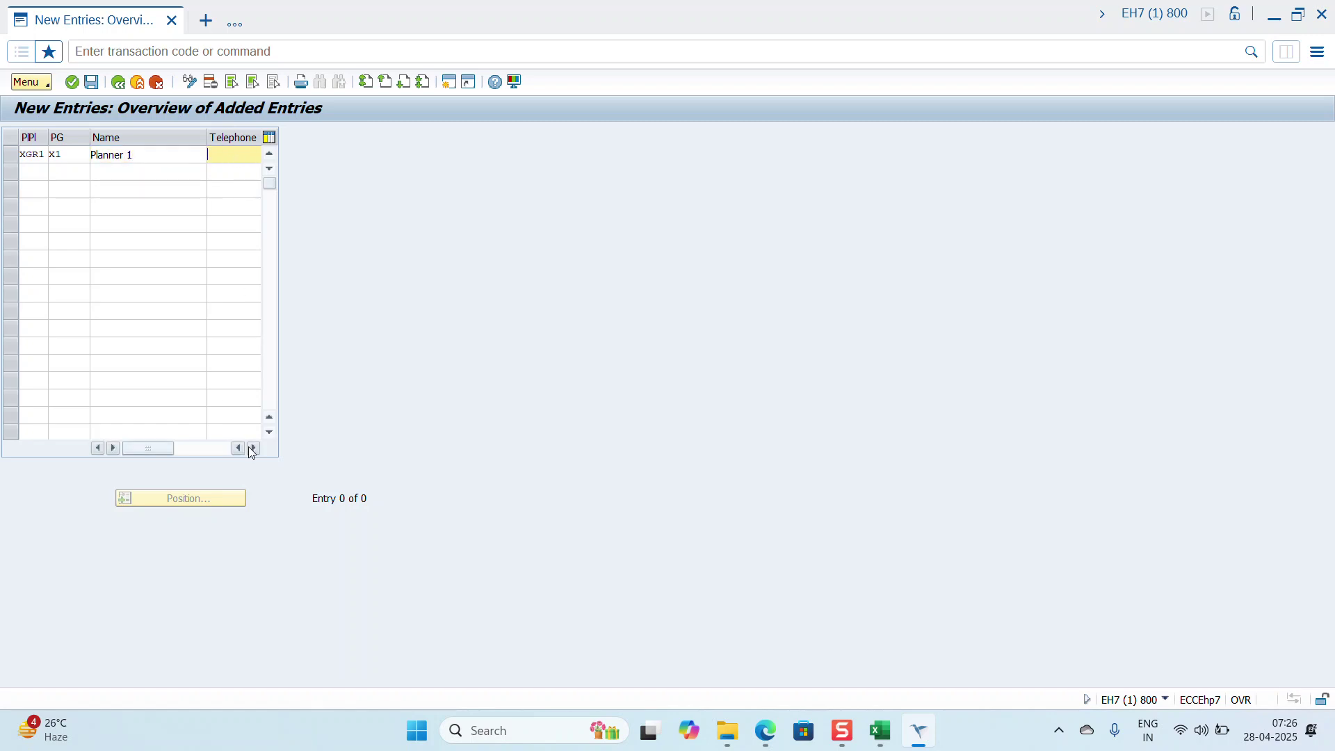
left_click(253, 449)
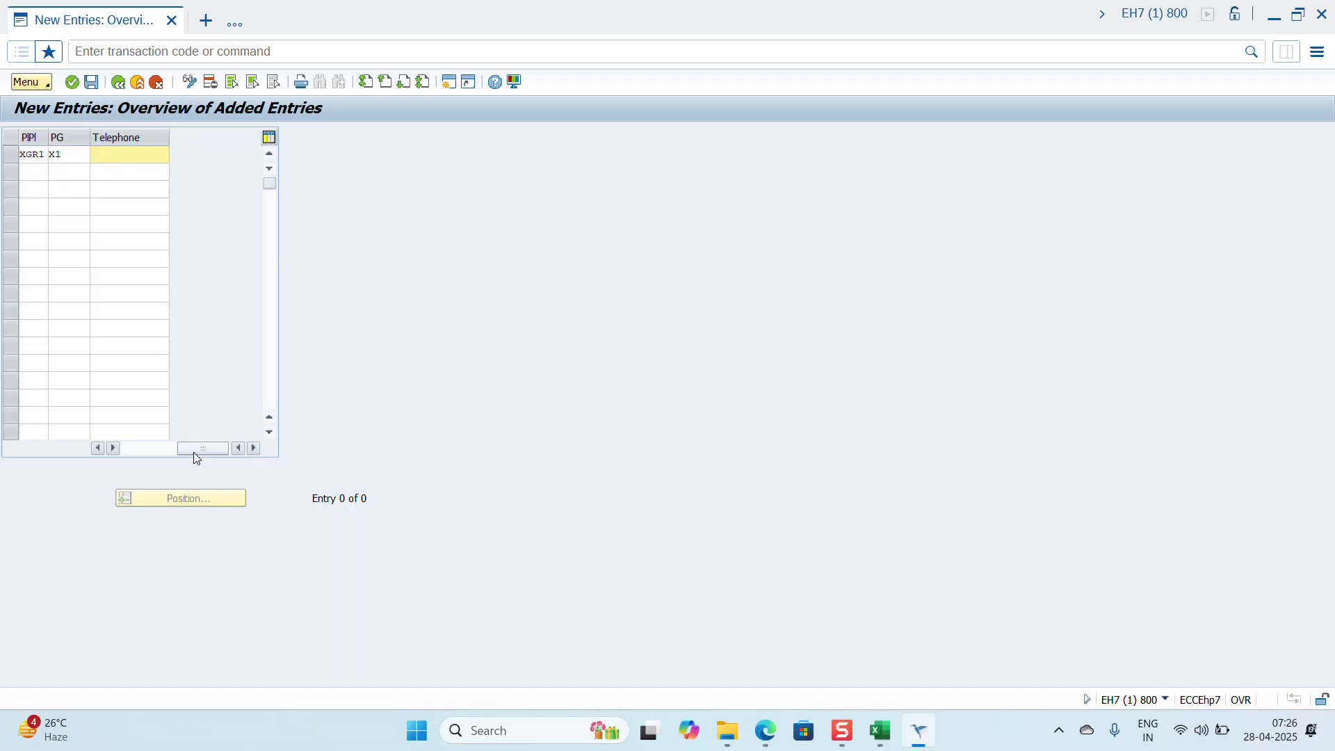
left_click_drag(183, 452, 102, 453)
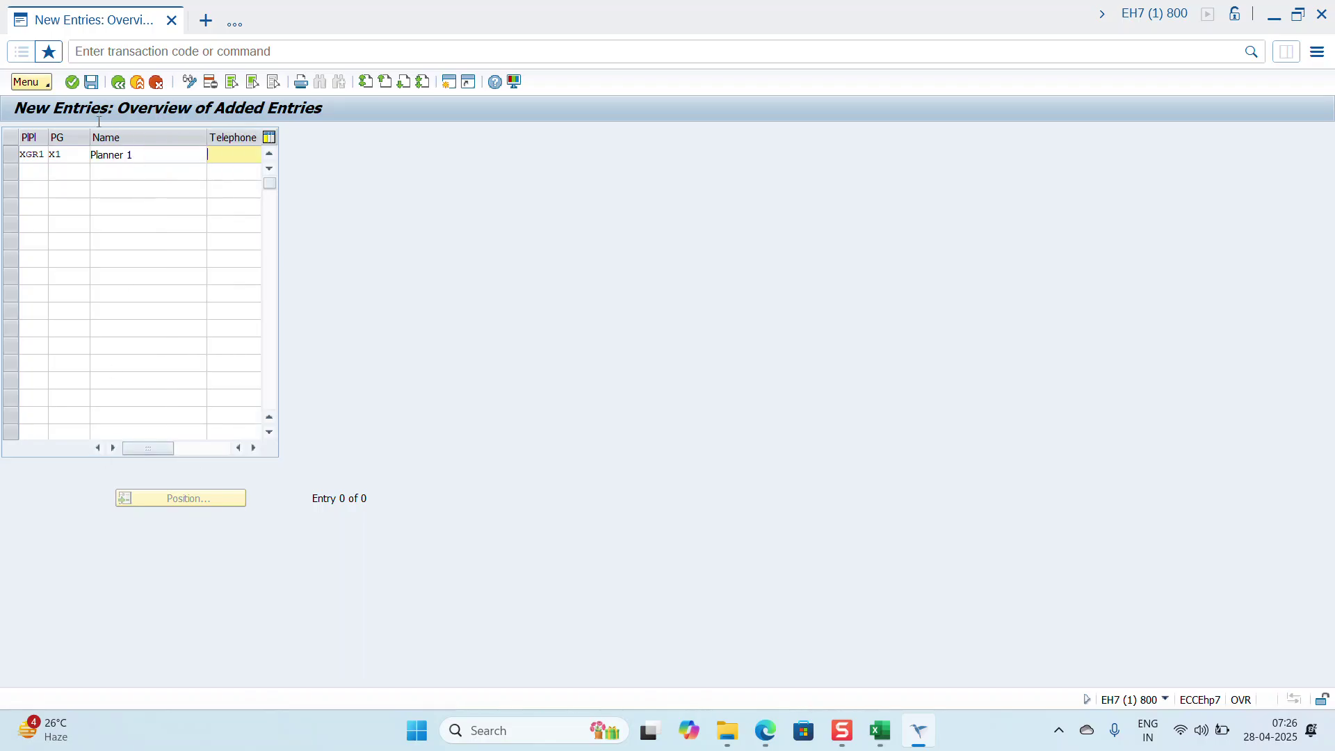
left_click(91, 83)
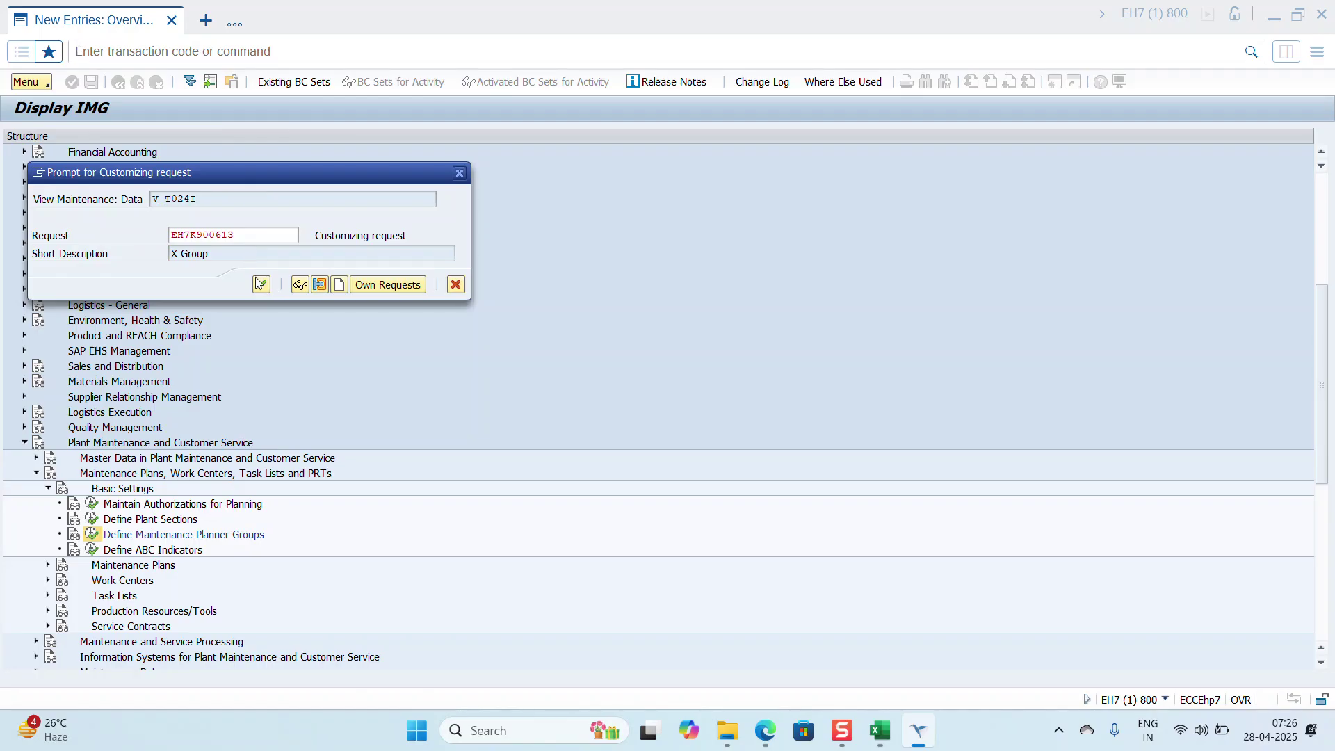
left_click(261, 284)
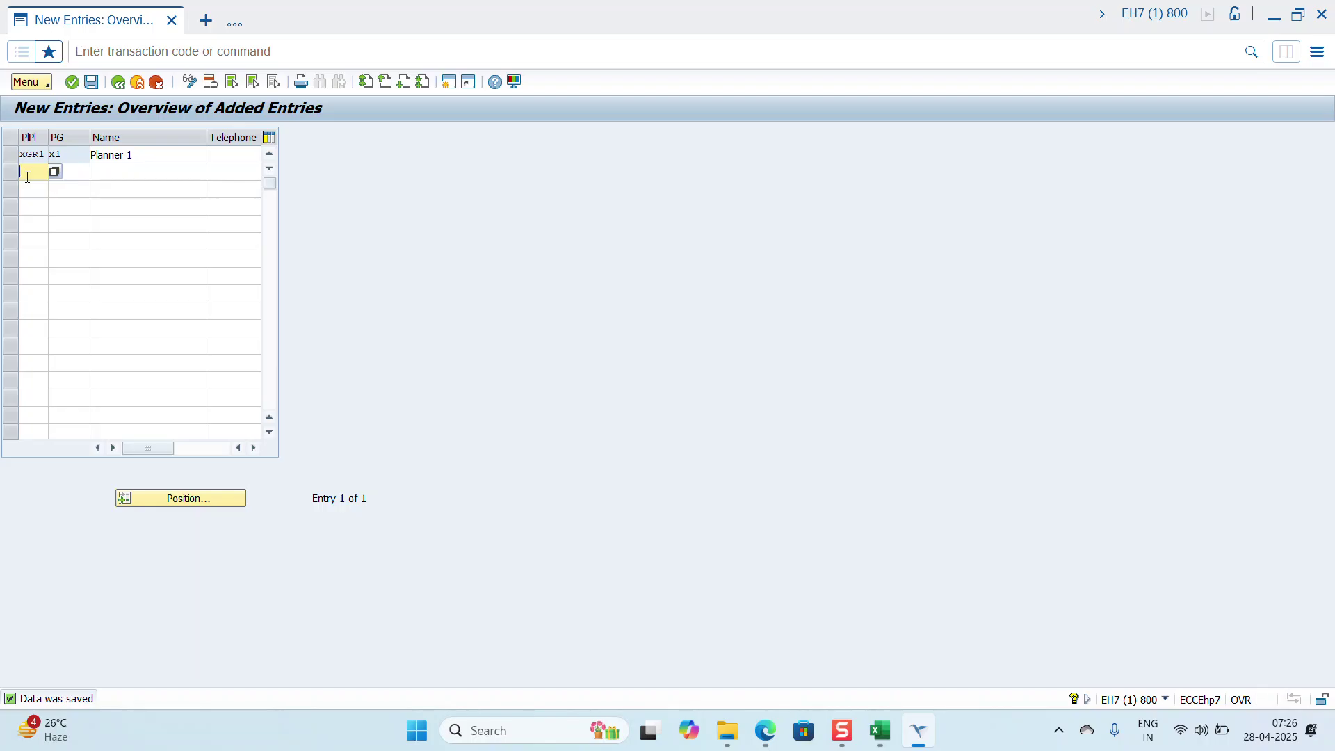
Step: Add a second planner group X2 named "Planner 2" for planning plant XGR1 and save it
type("xgr1")
left_click(82, 177)
type("x2")
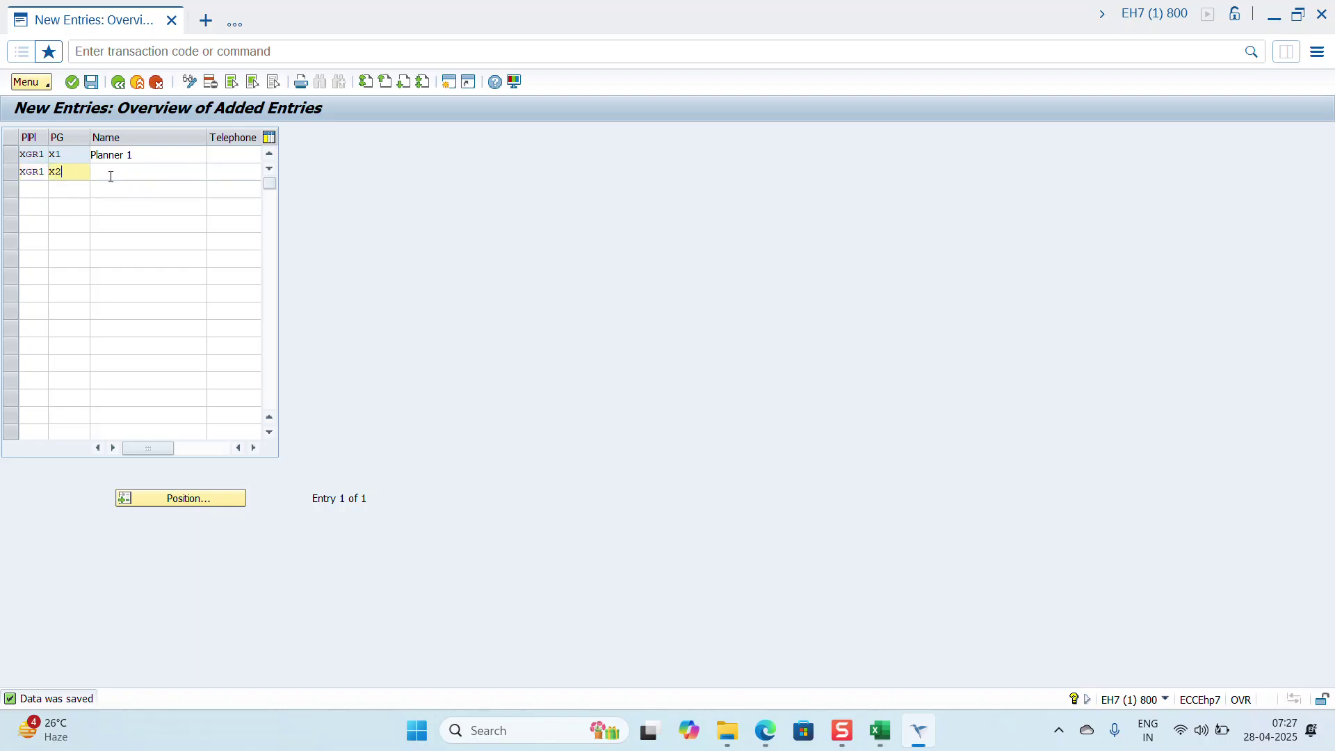
left_click(111, 177)
type("Plan")
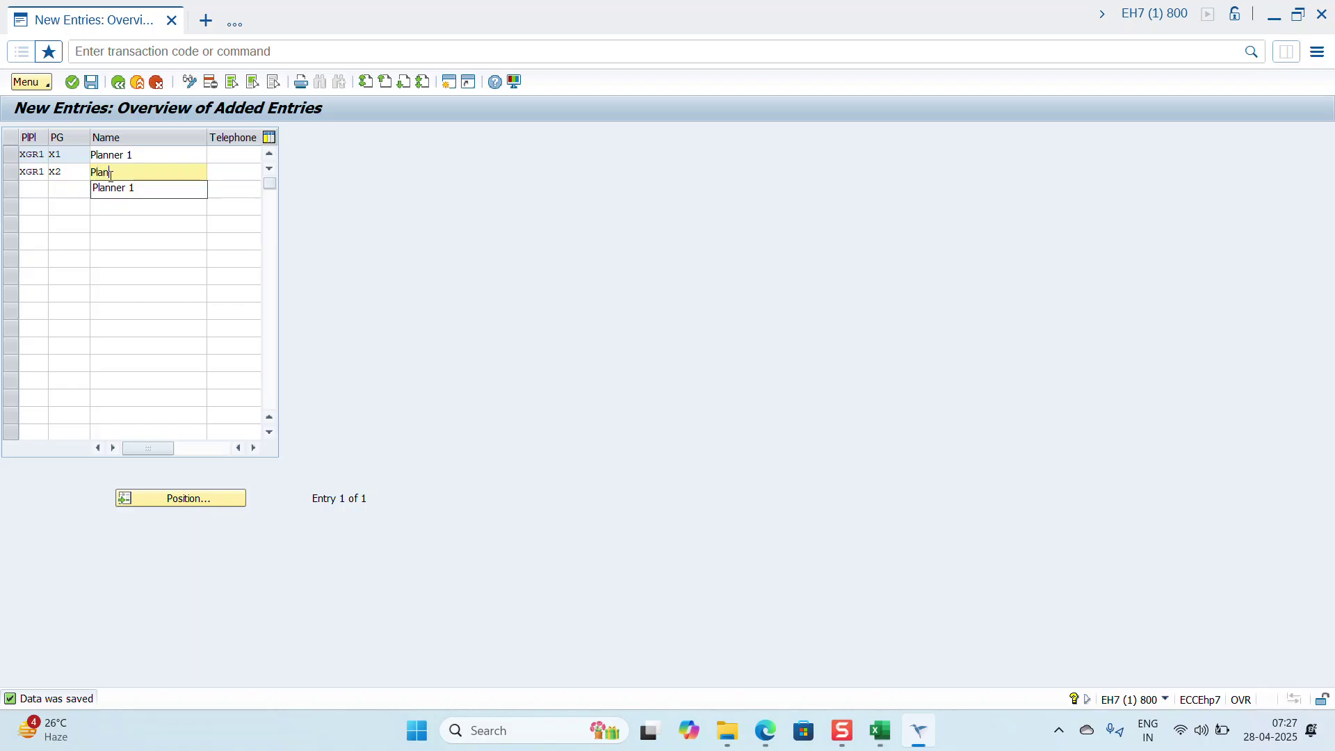
type("ner 2")
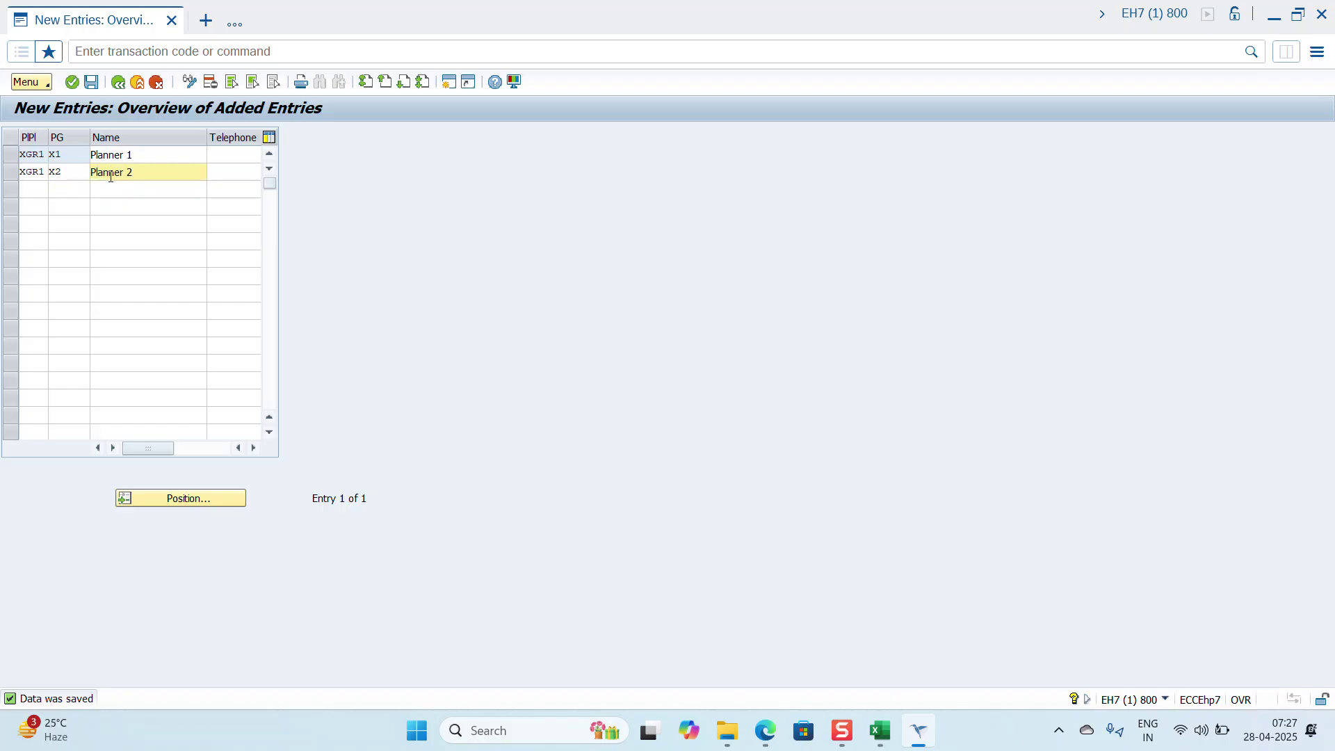
left_click(90, 83)
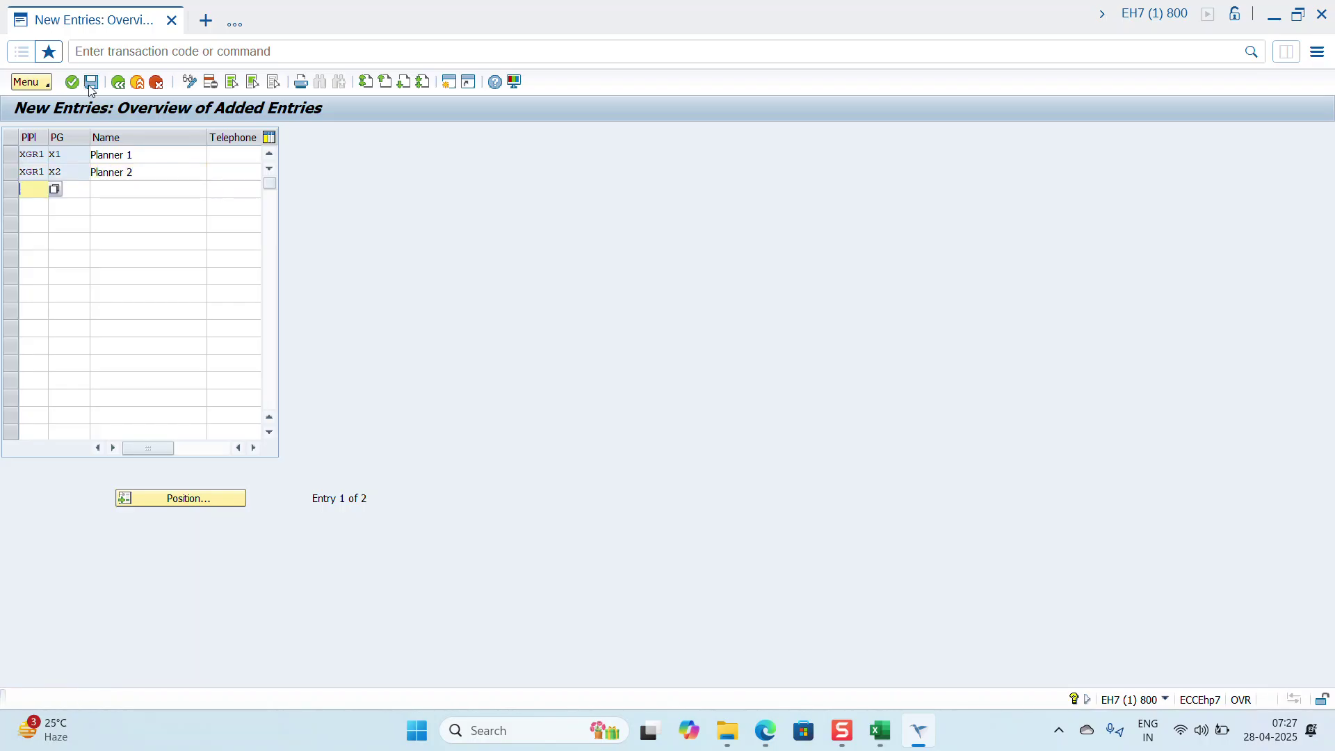
Step: Switch to the Excel Org Structure sheet and enter X1 in C14 and "Planner 1" in D14 beside Planner Group
left_click(883, 733)
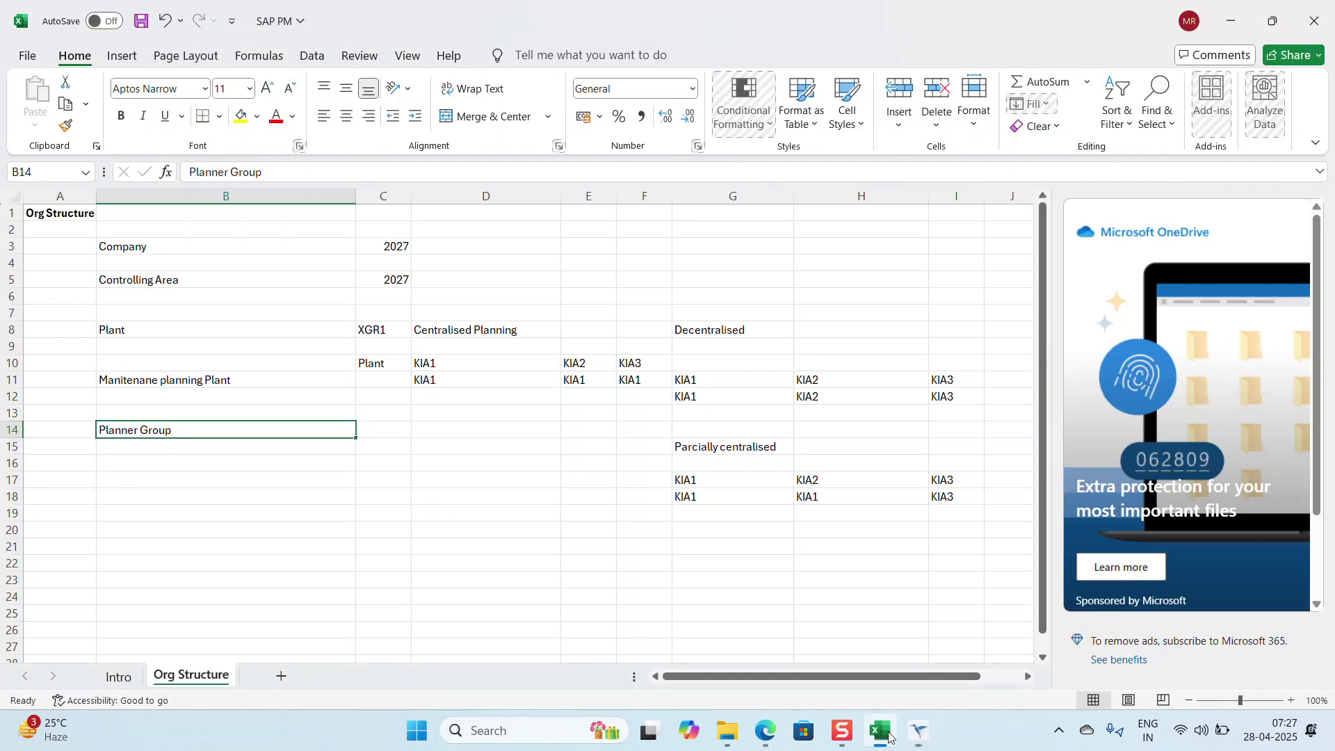
left_click(394, 434)
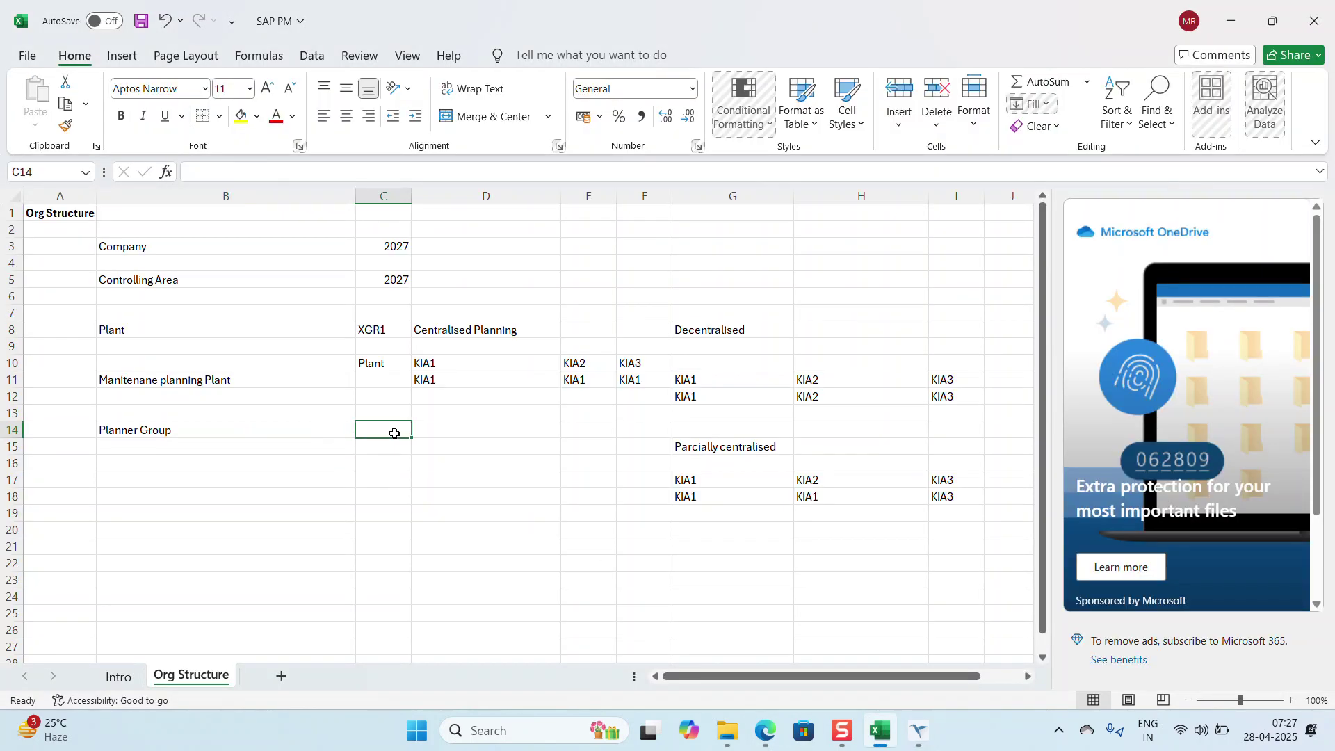
type("X1")
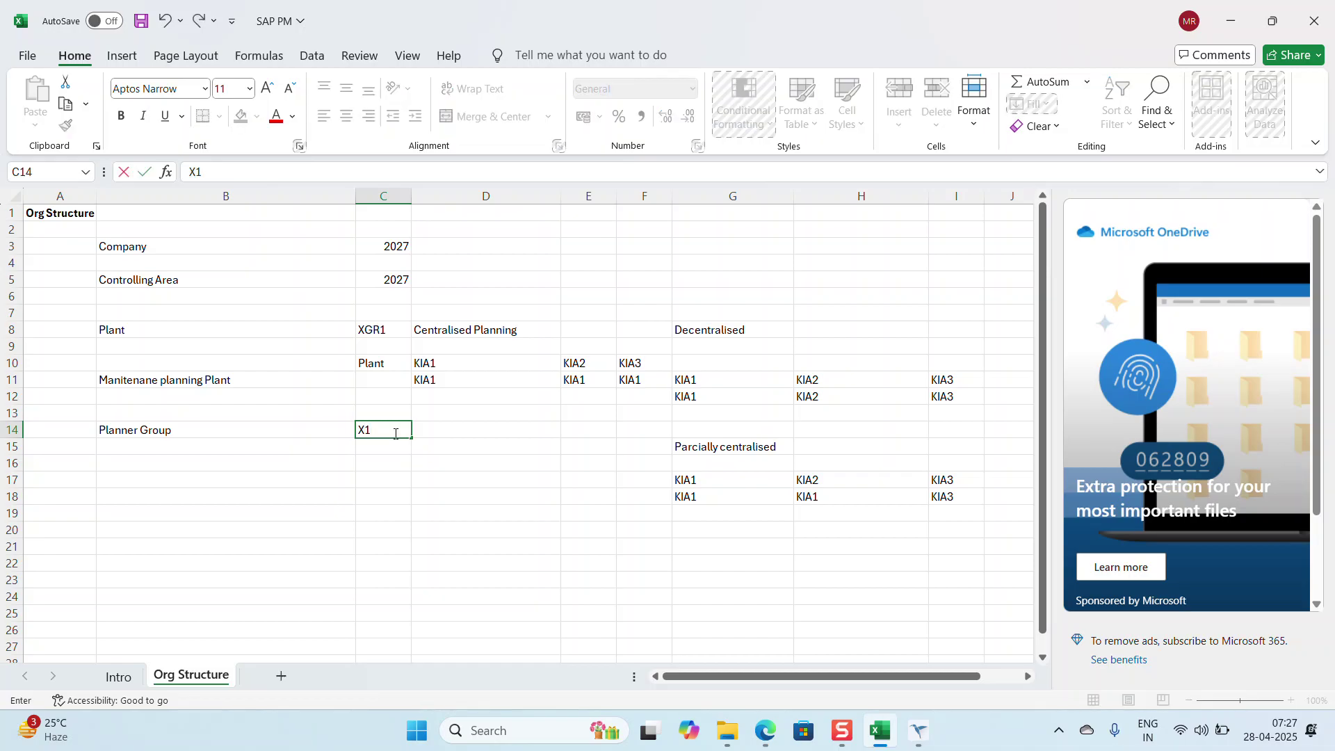
left_click(427, 431)
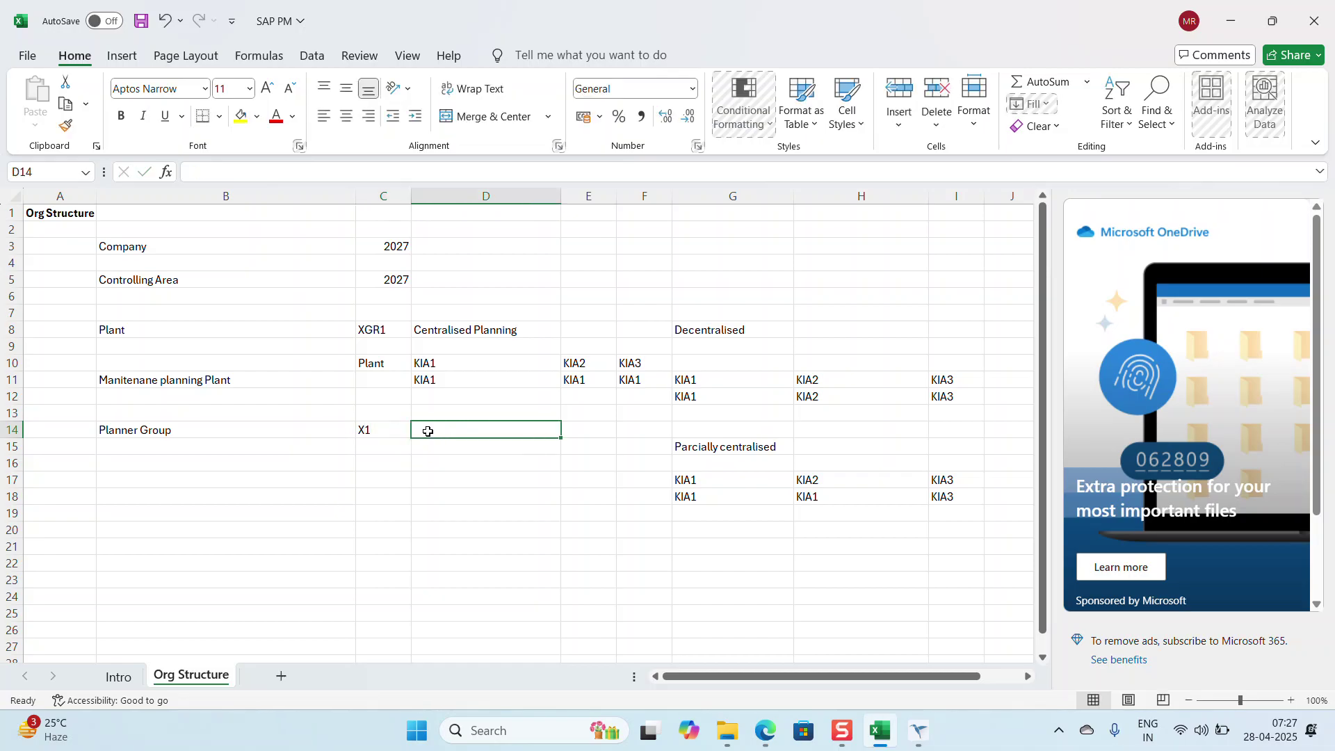
type("Planner 1")
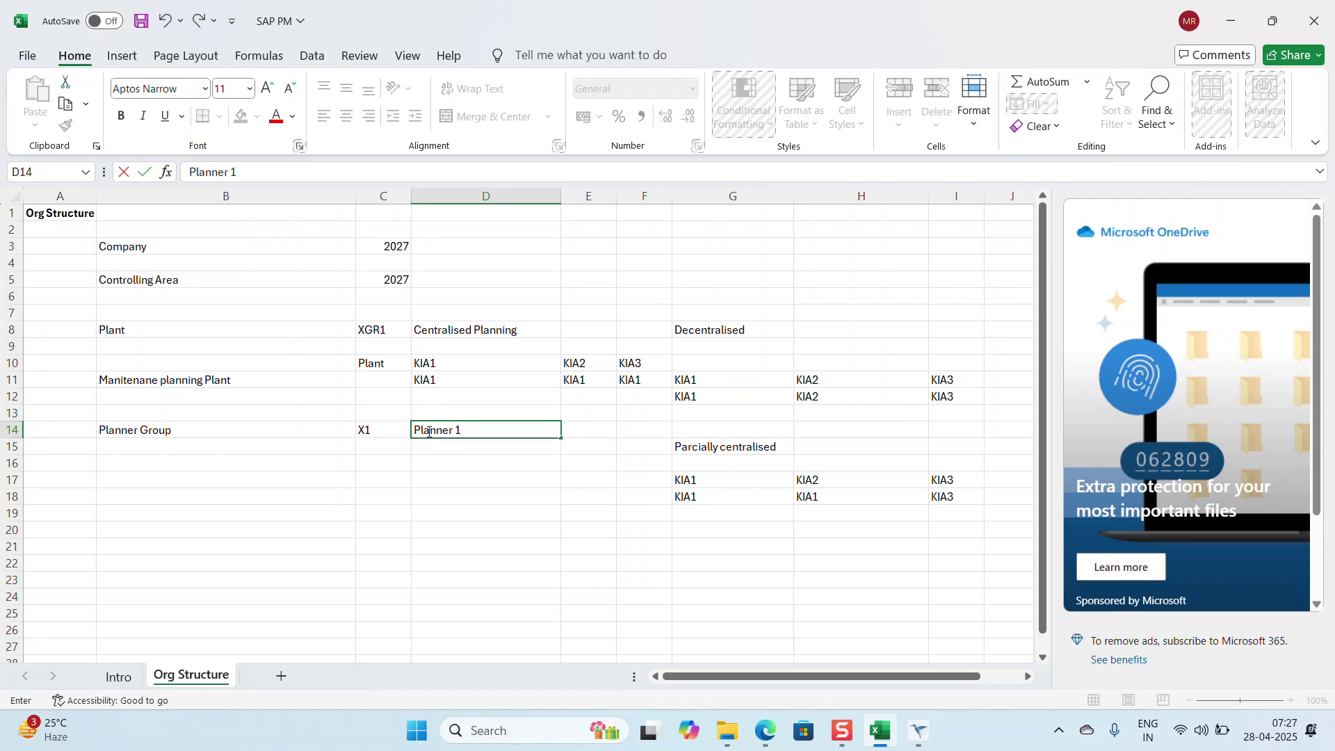
Step: Enter X2 in cell C15 and "Planner 2" in cell D15
left_click(363, 446)
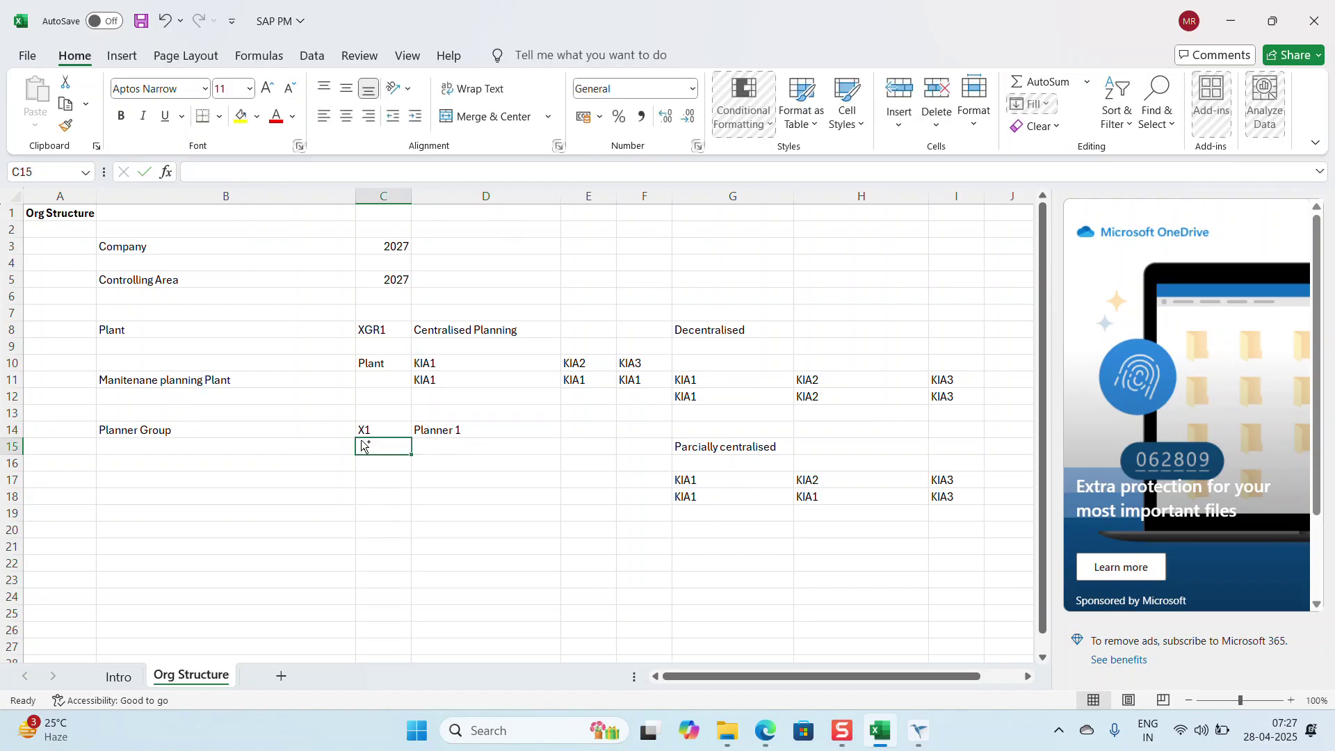
type("X1")
left_click(389, 447)
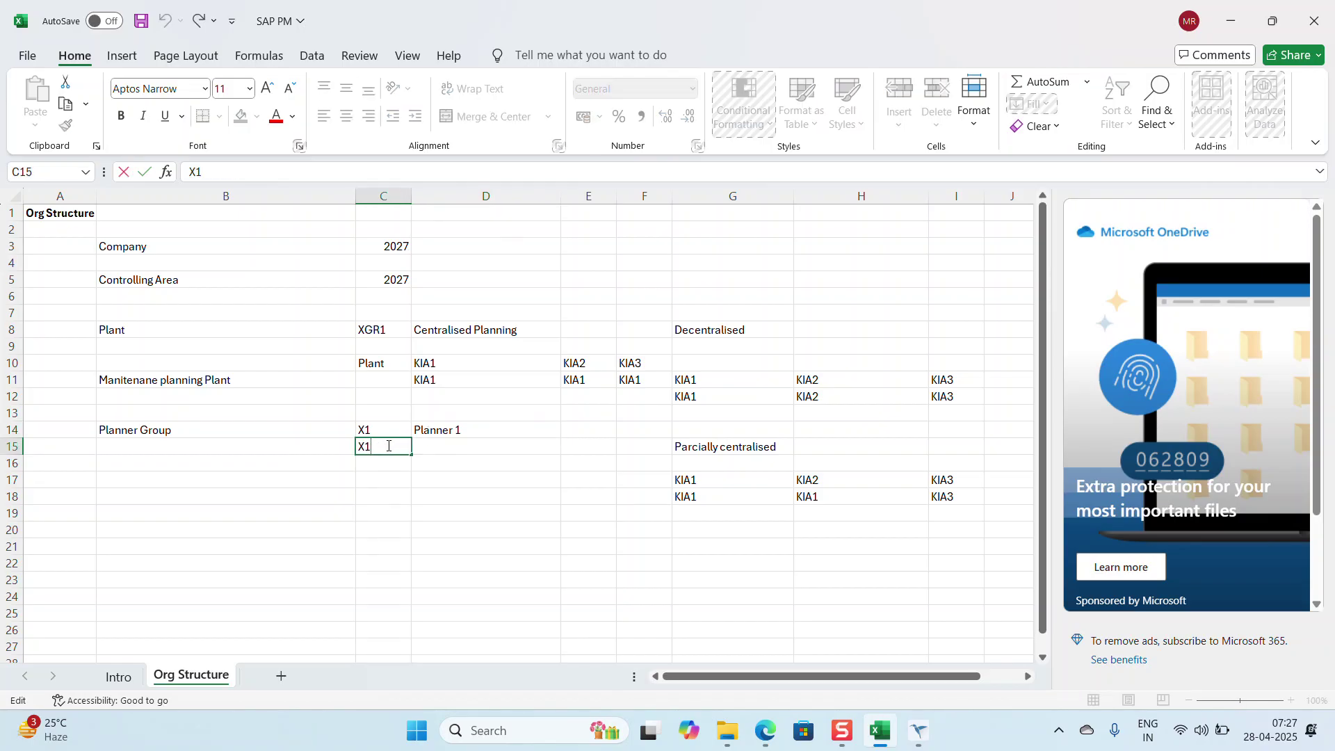
key("BackSpace")
type("2")
left_click(443, 446)
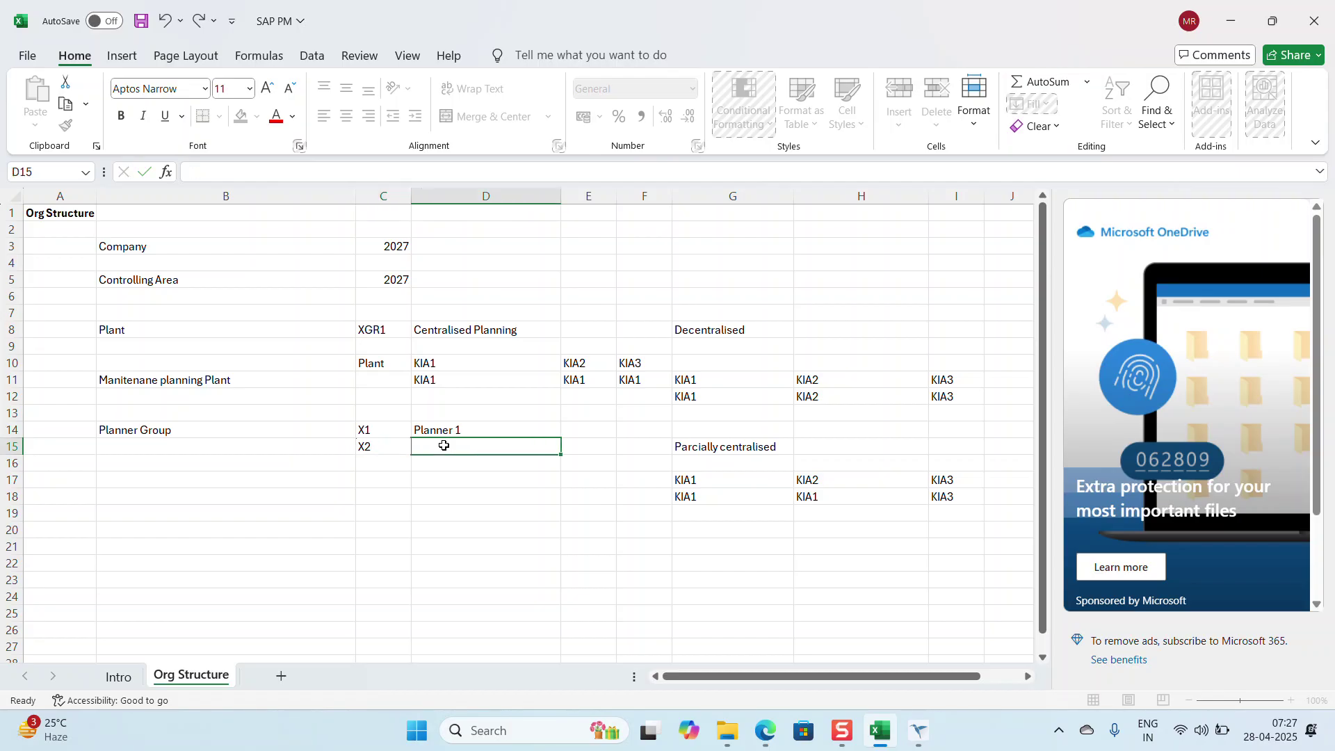
type("Plann")
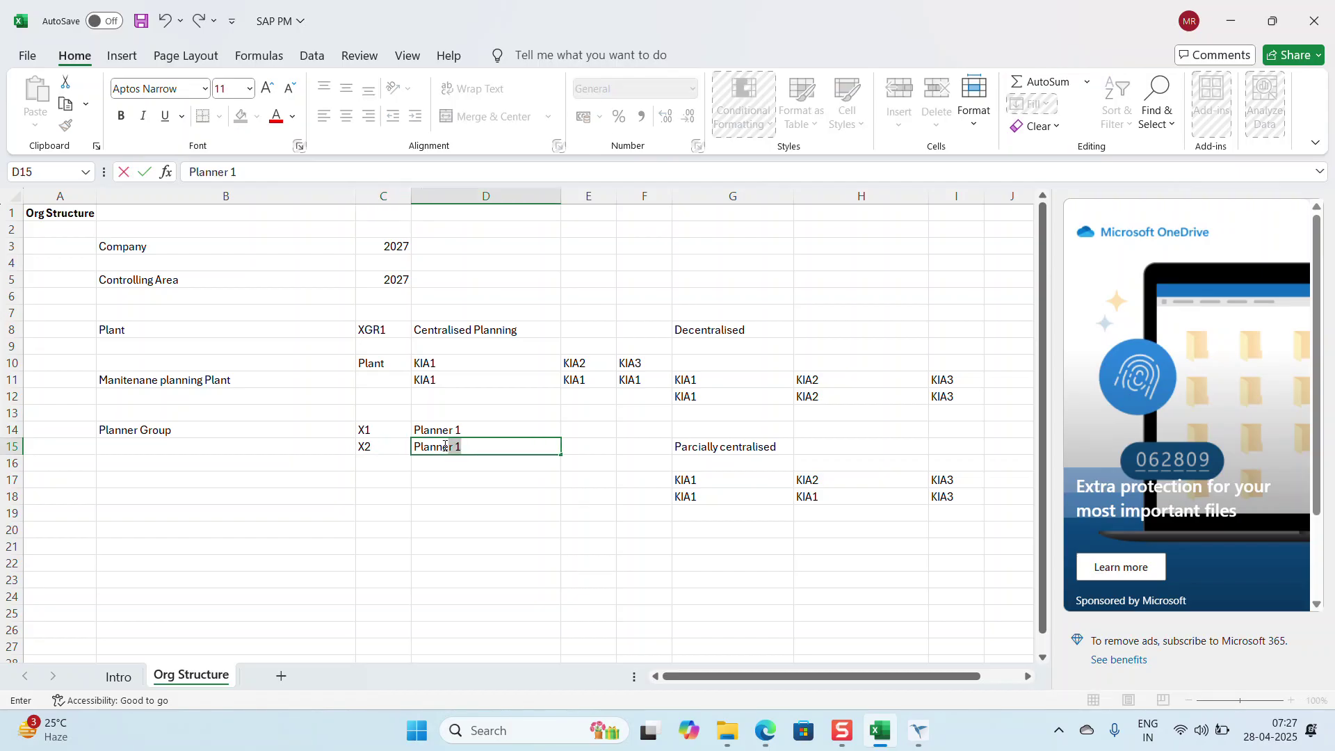
type("er 2")
left_click(389, 493)
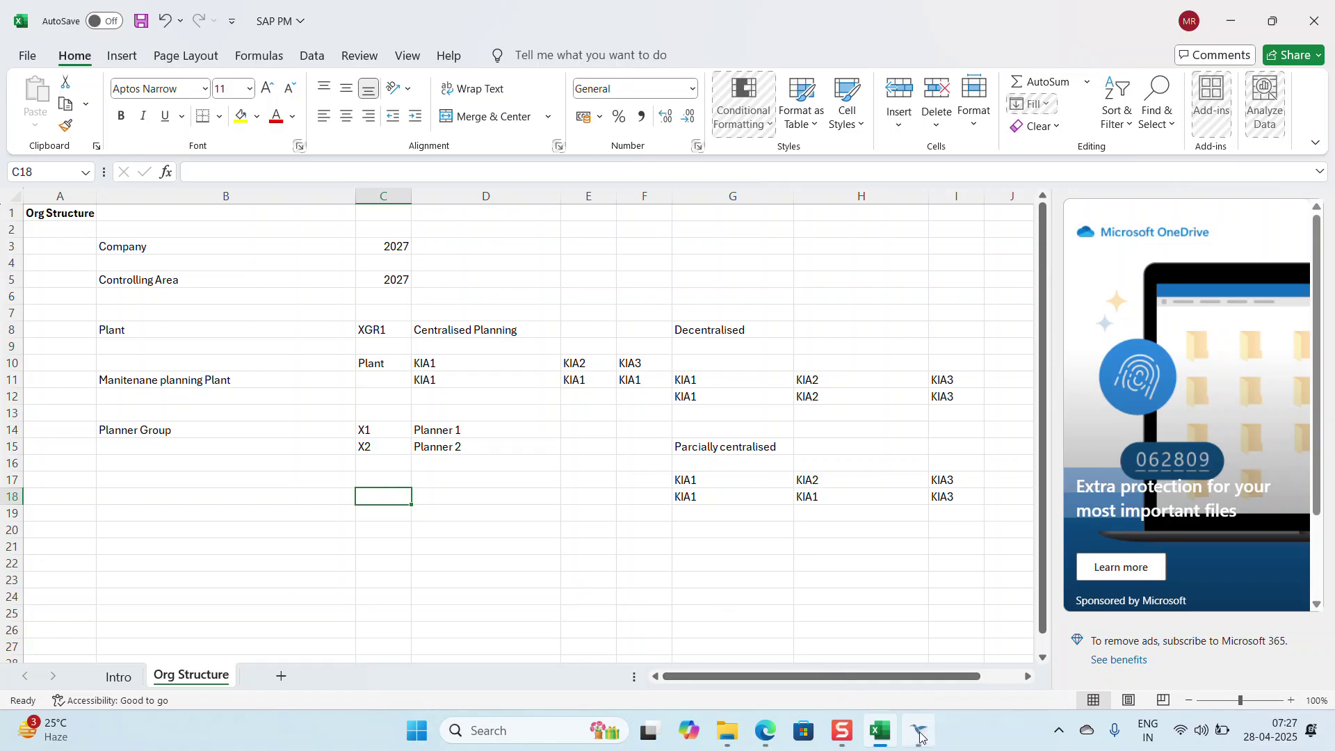
Step: Return to SAP and exit the maintenance planner group entries back to the IMG structure
left_click(907, 627)
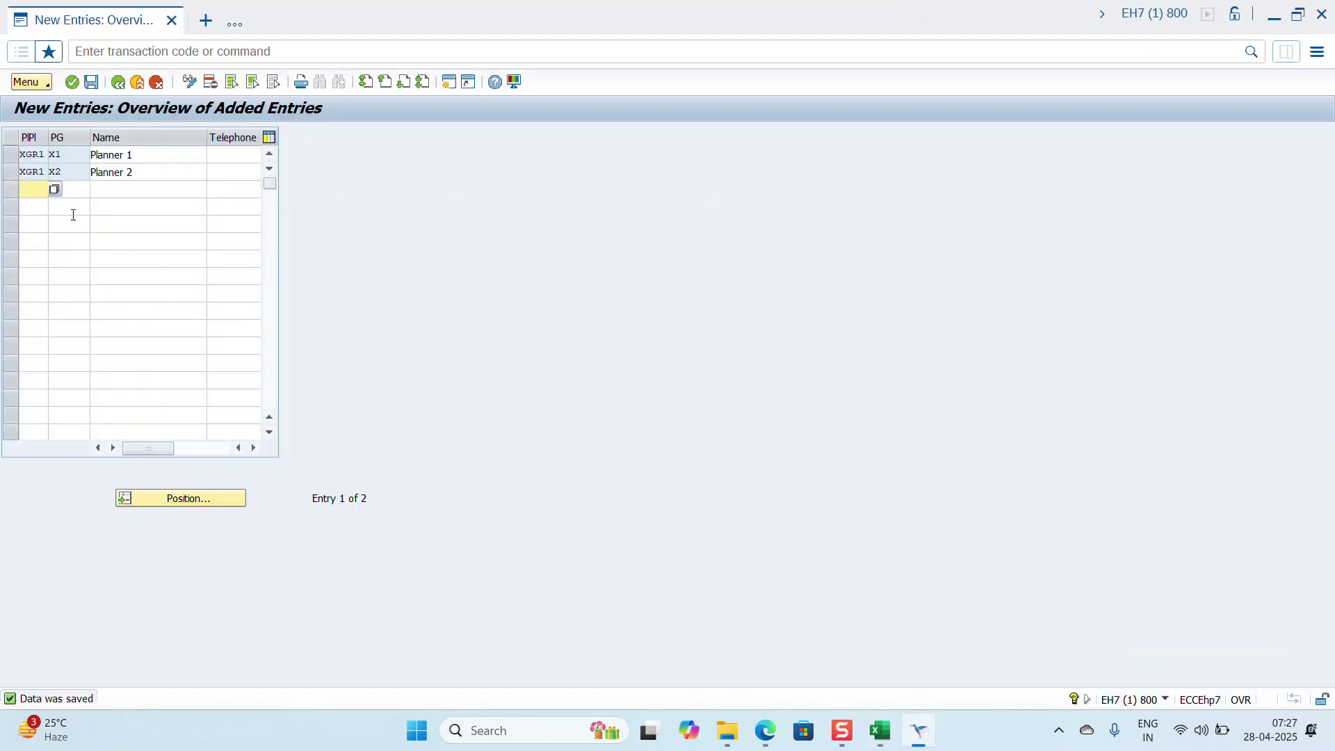
left_click(98, 86)
left_click(118, 83)
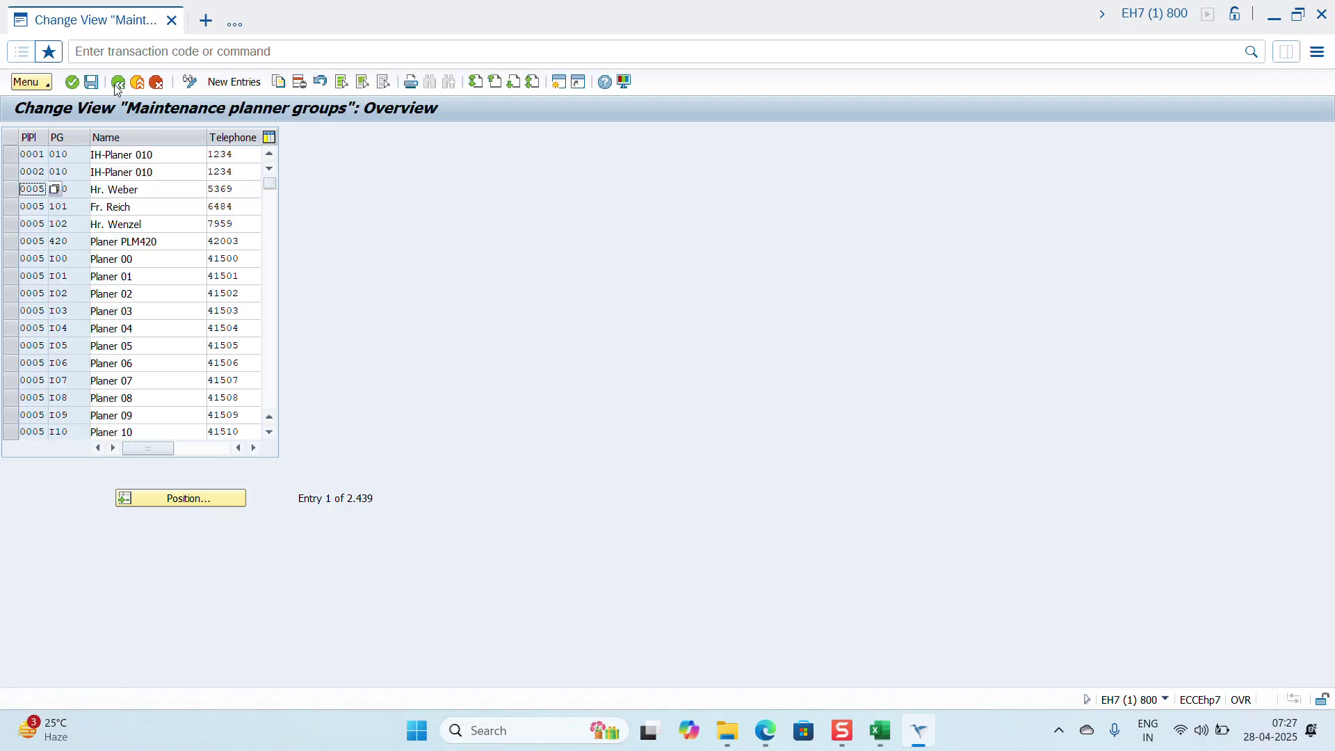
left_click(118, 83)
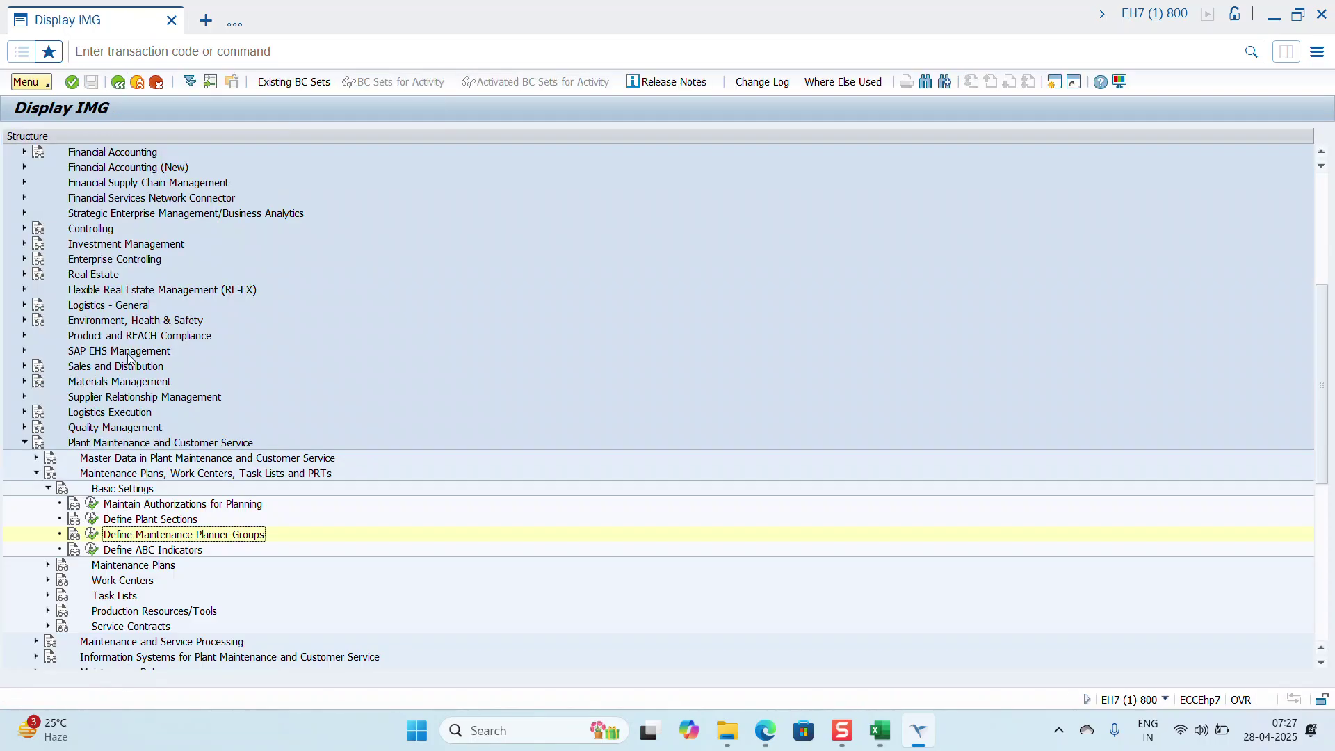
Step: Collapse Basic Settings, "Maintenance Plans, Work Centers, Task Lists and PRTs", and the "Plant Maintenance and Customer Service" node
scroll(137, 410, "down", 2)
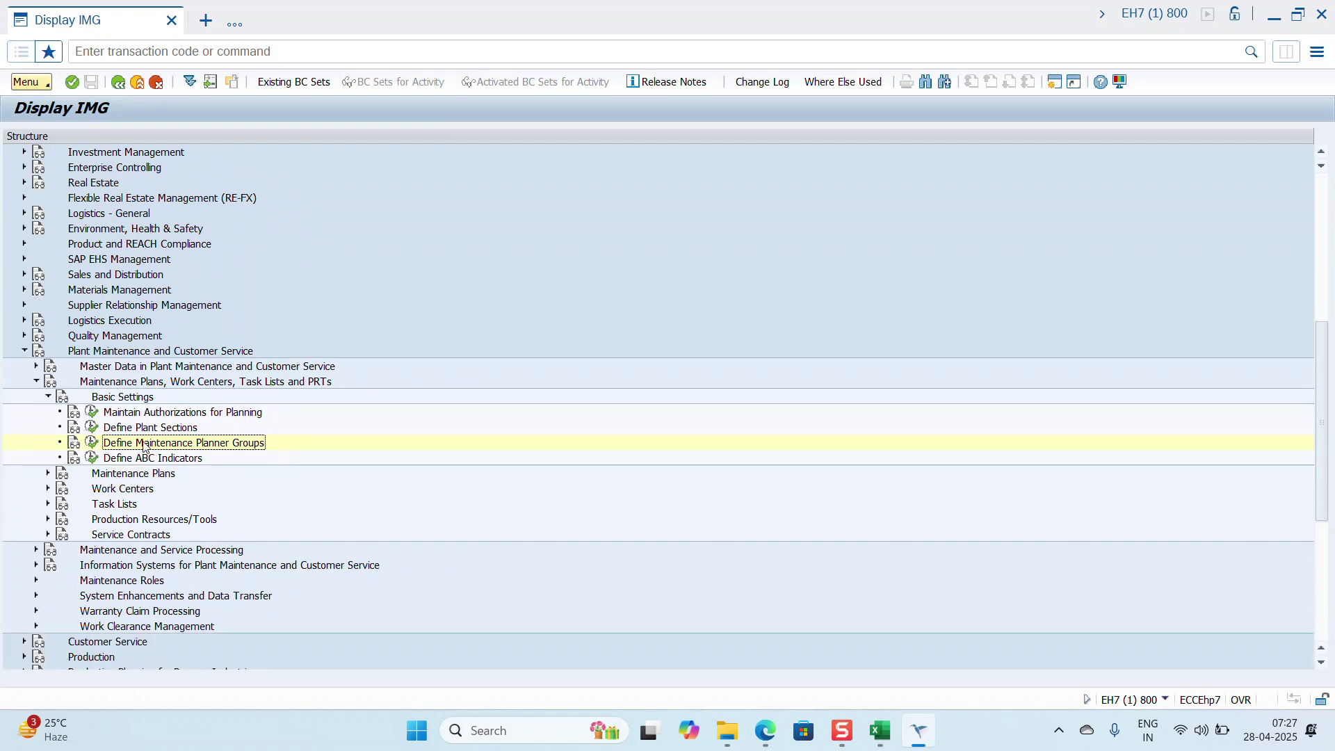
left_click(48, 397)
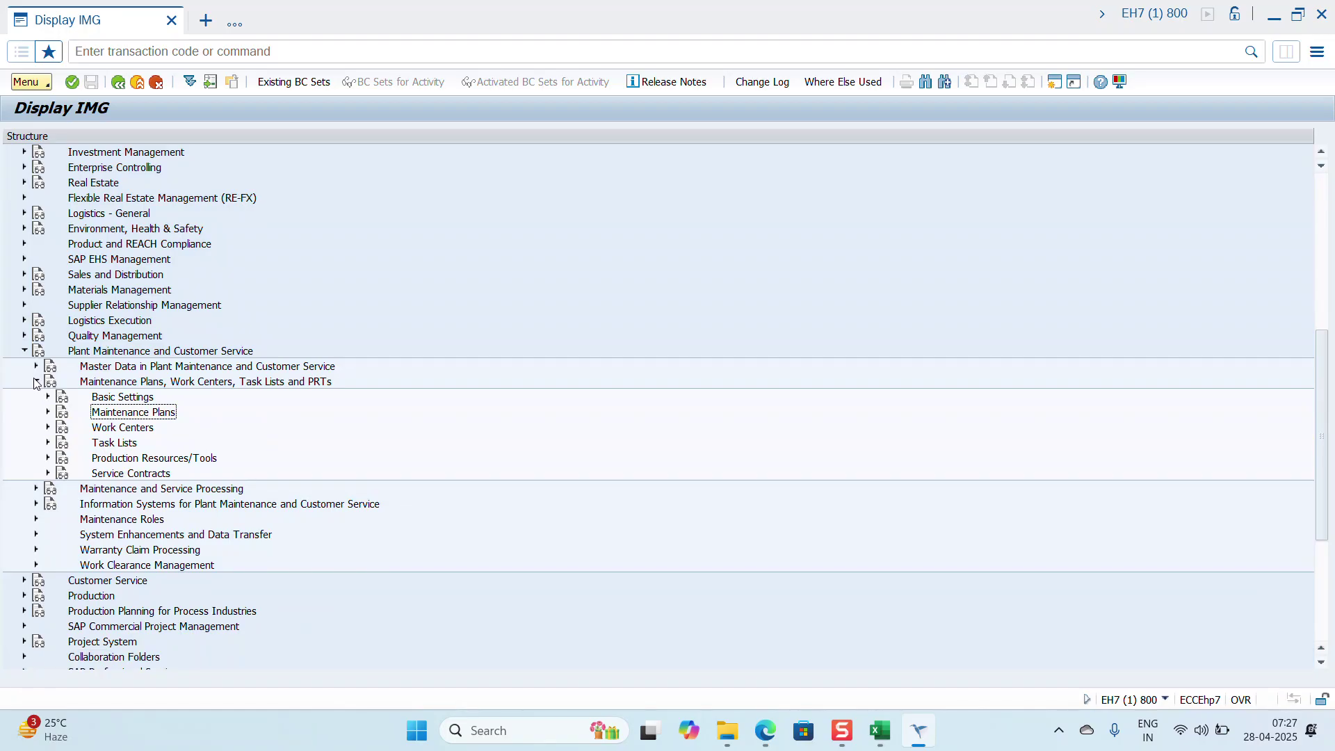
left_click(36, 382)
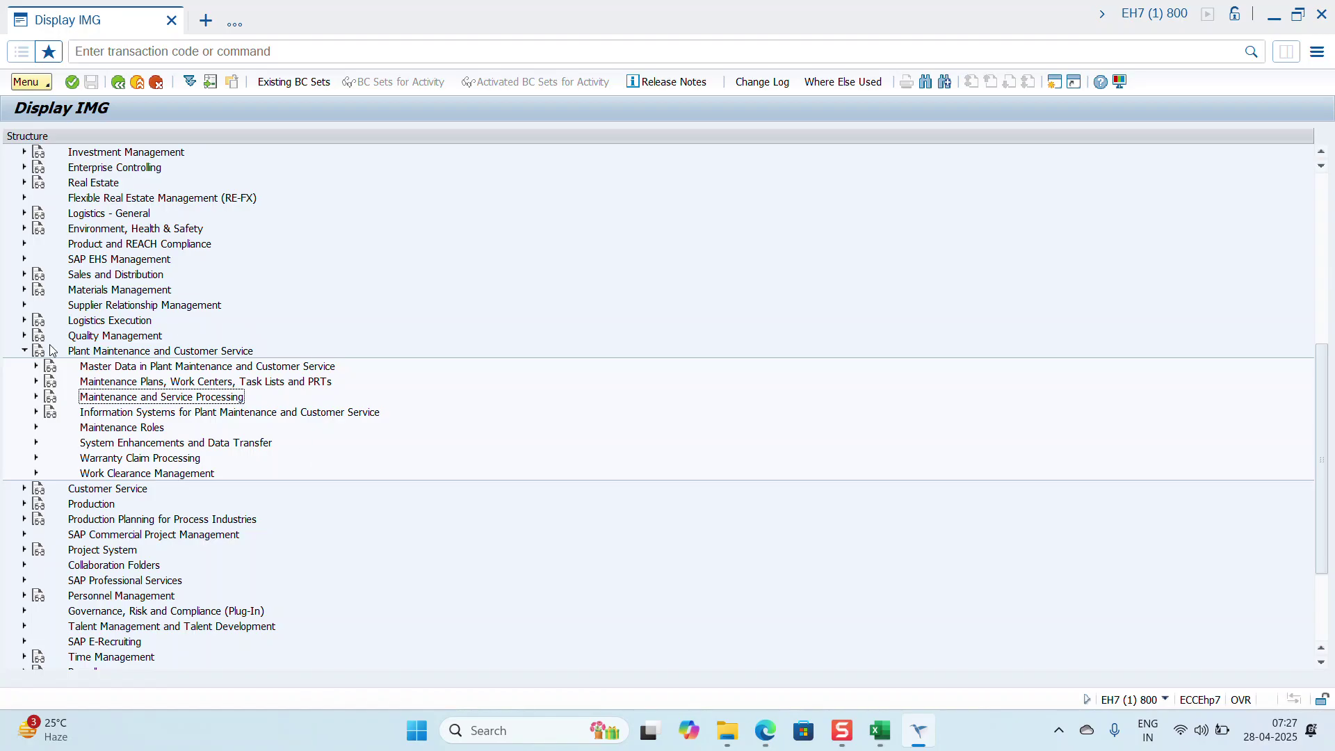
left_click(23, 352)
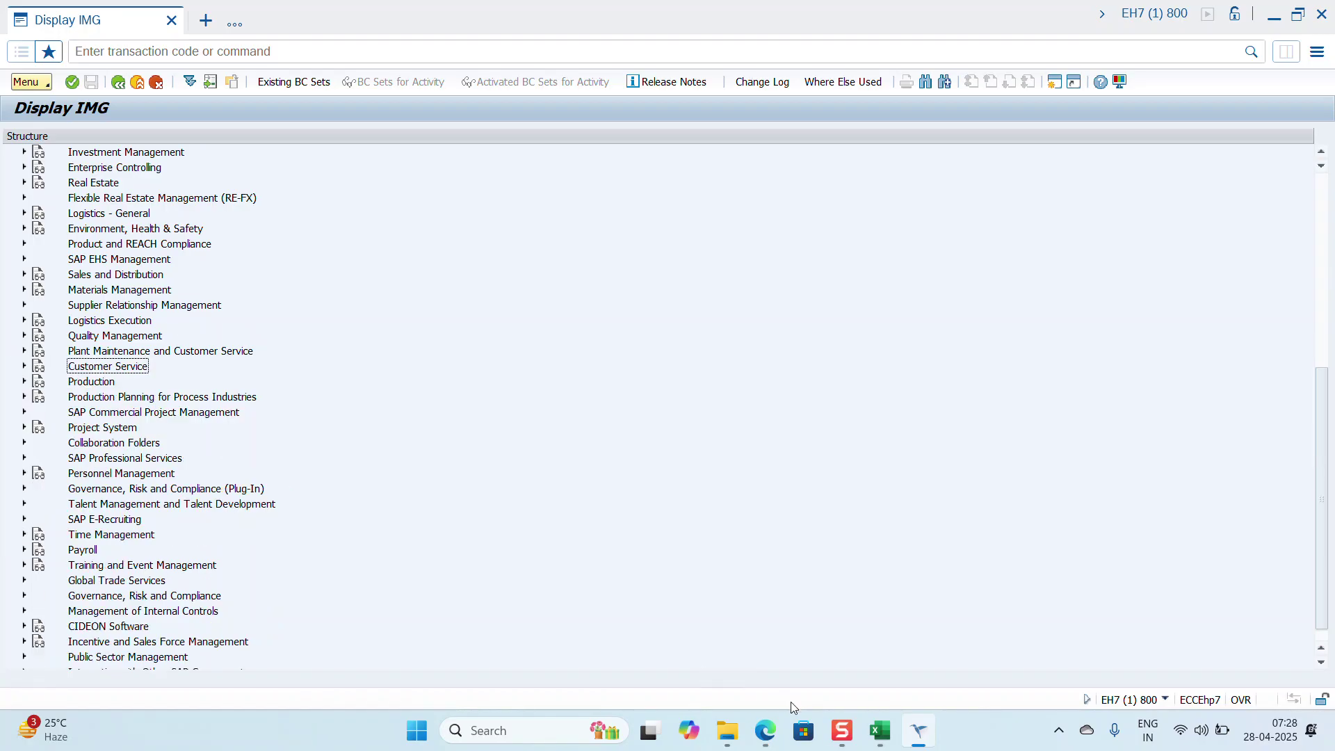
Step: Switch to File Explorer and open the SAP PM folder on the Desktop
left_click(878, 740)
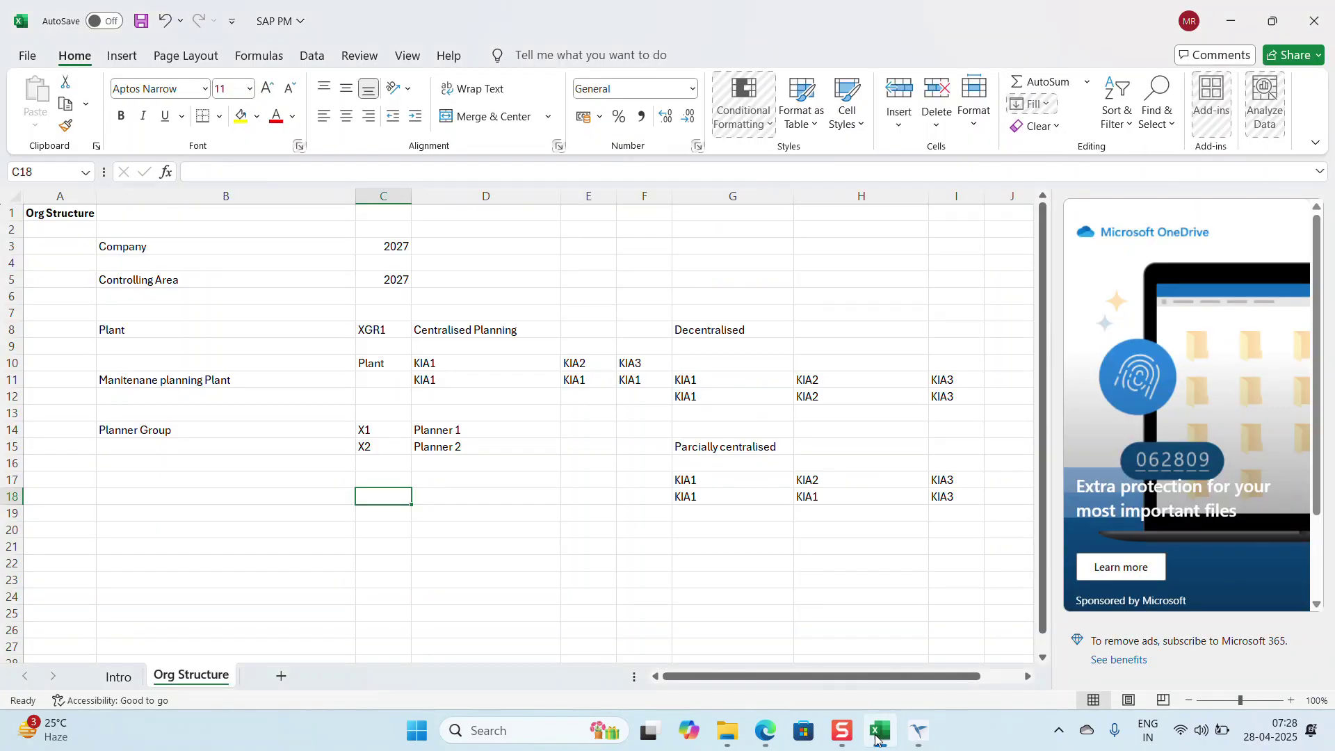
left_click(771, 737)
left_click(727, 731)
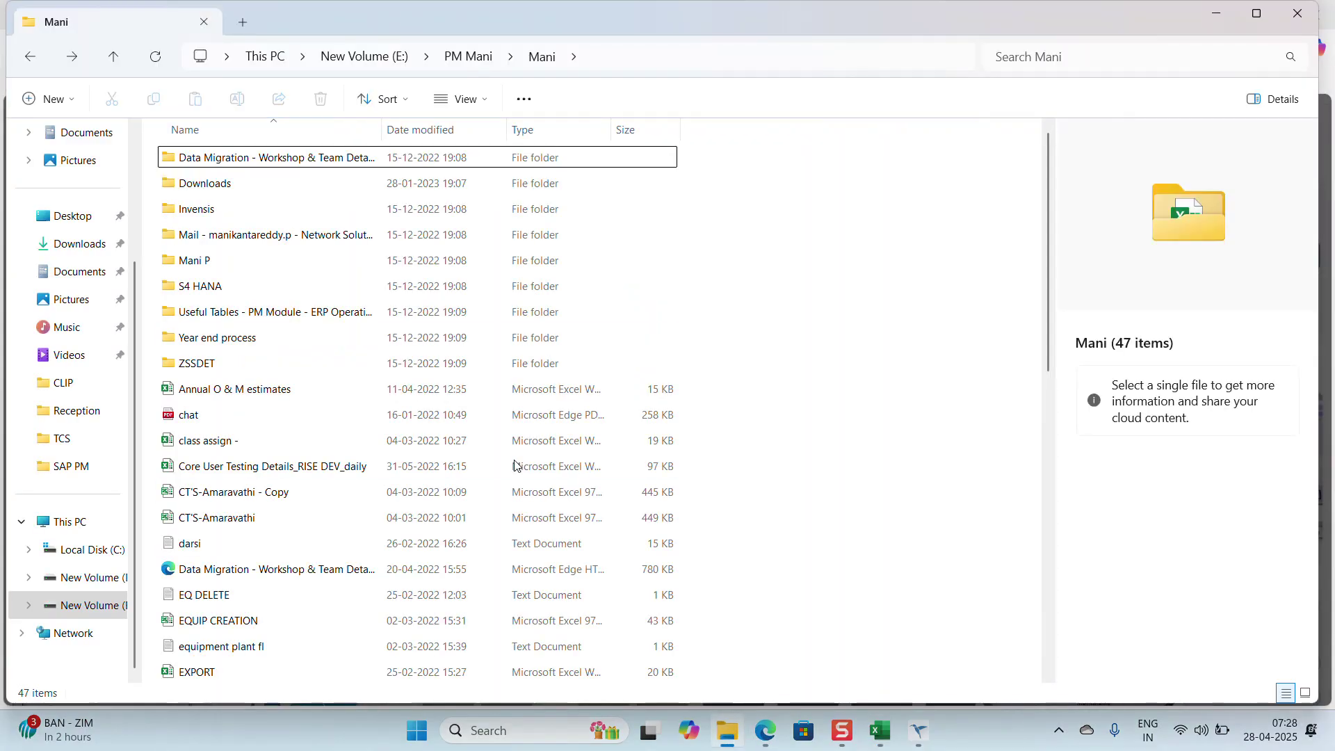
left_click(62, 221)
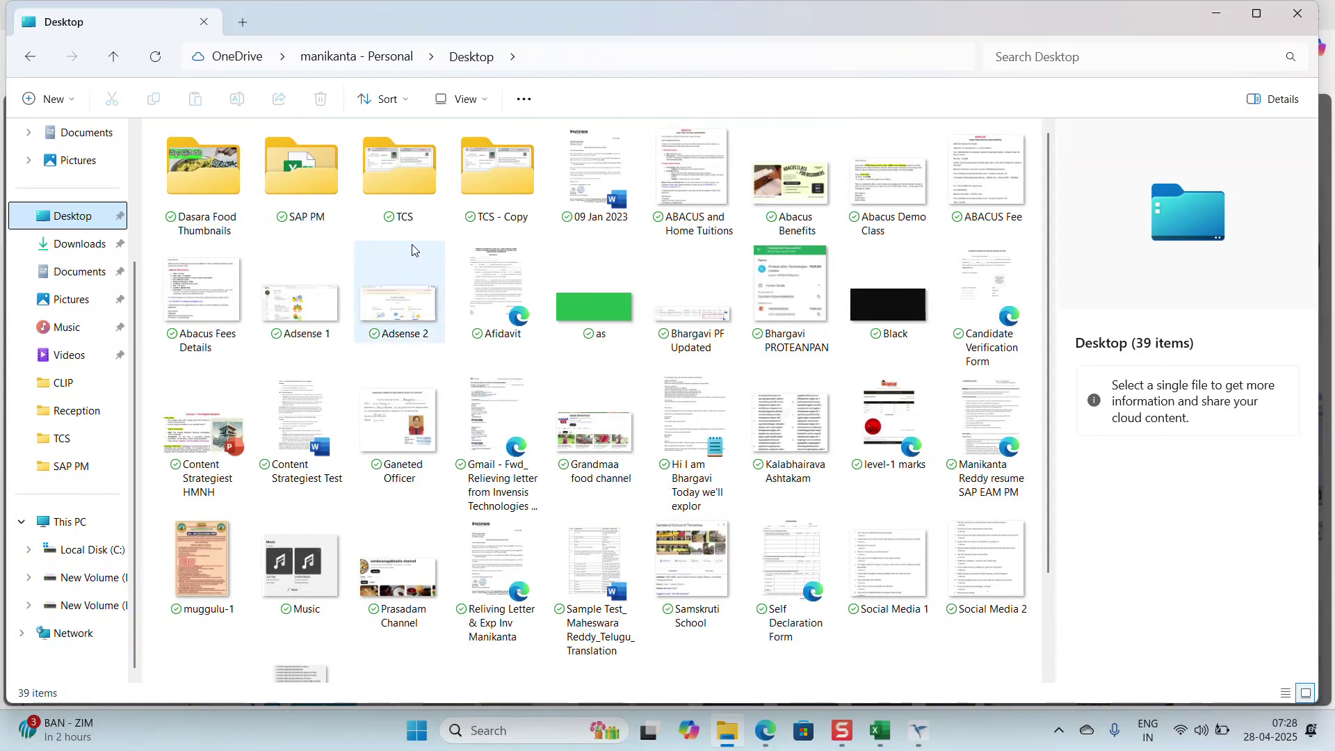
left_click(295, 189)
double_click(295, 189)
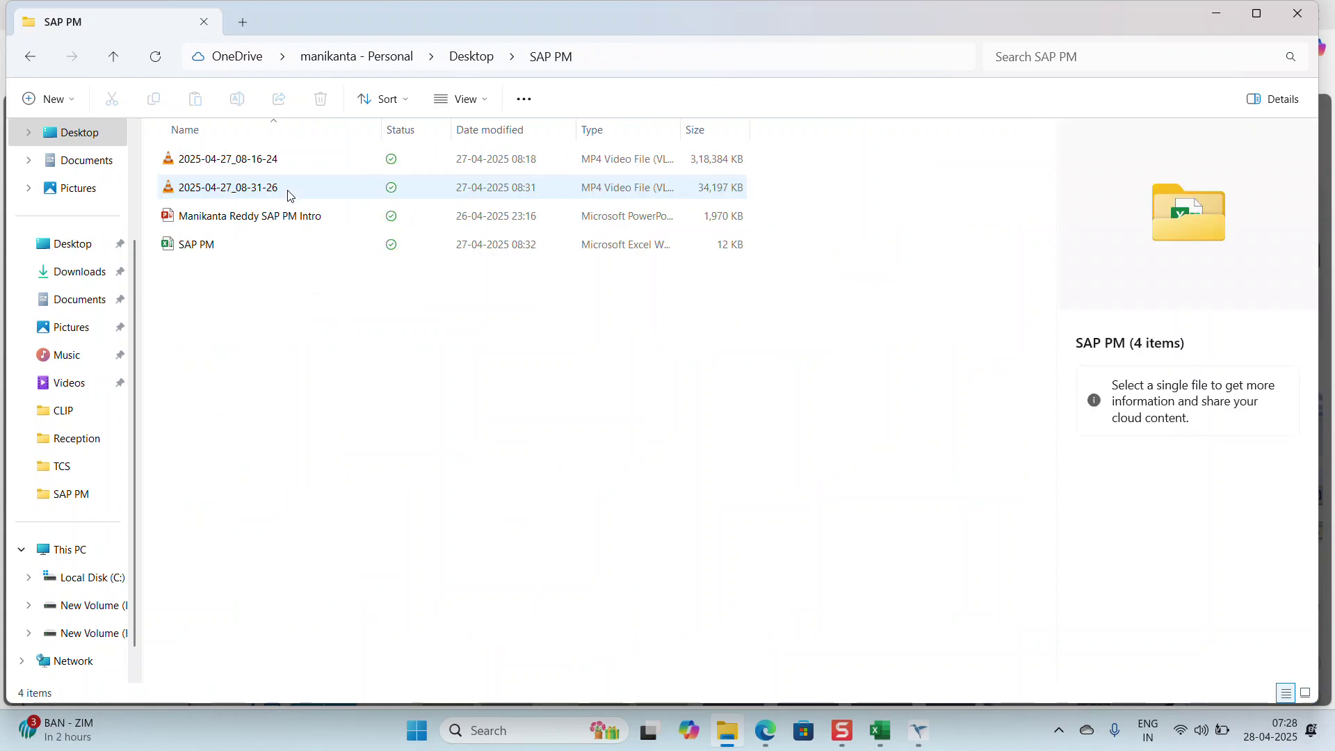
Step: Open the SAP PM Intro presentation from the folder and browse its slides to the PM Master Data slide
left_click(234, 221)
double_click(234, 217)
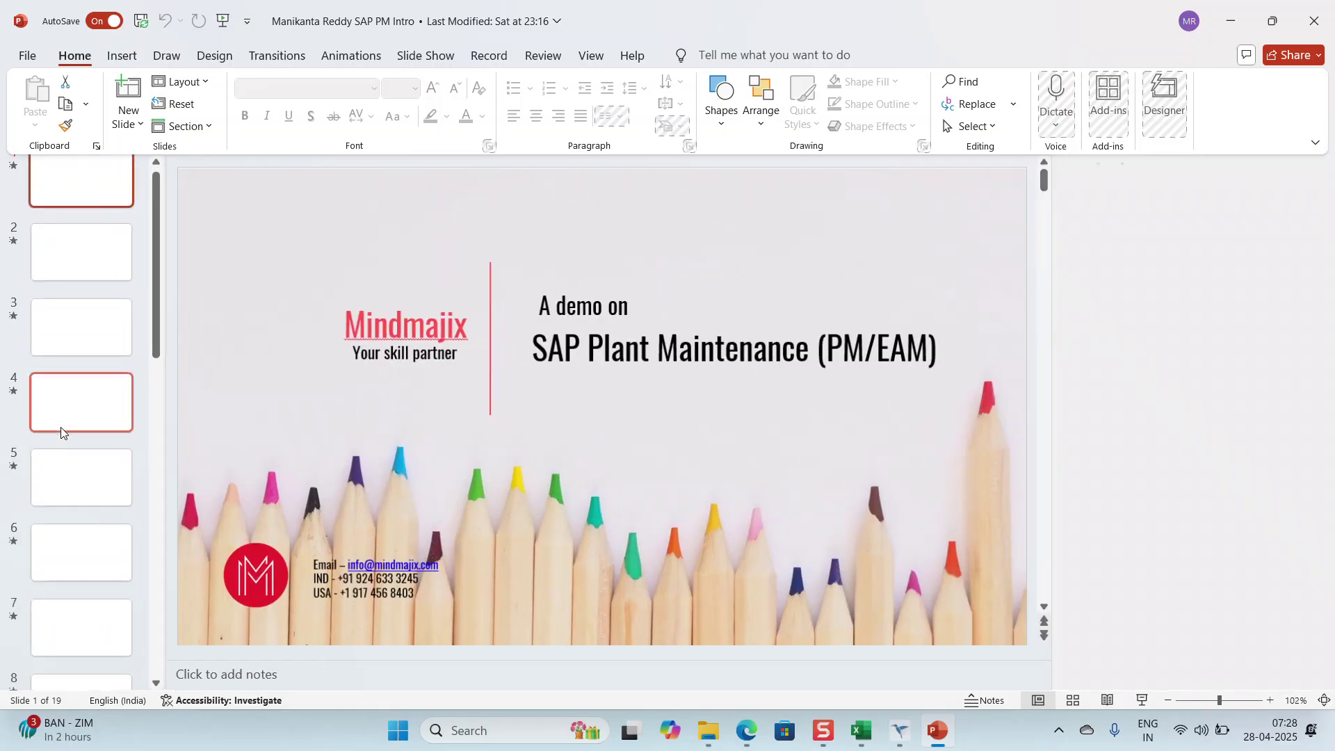
scroll(61, 431, "down", 5)
left_click(72, 481)
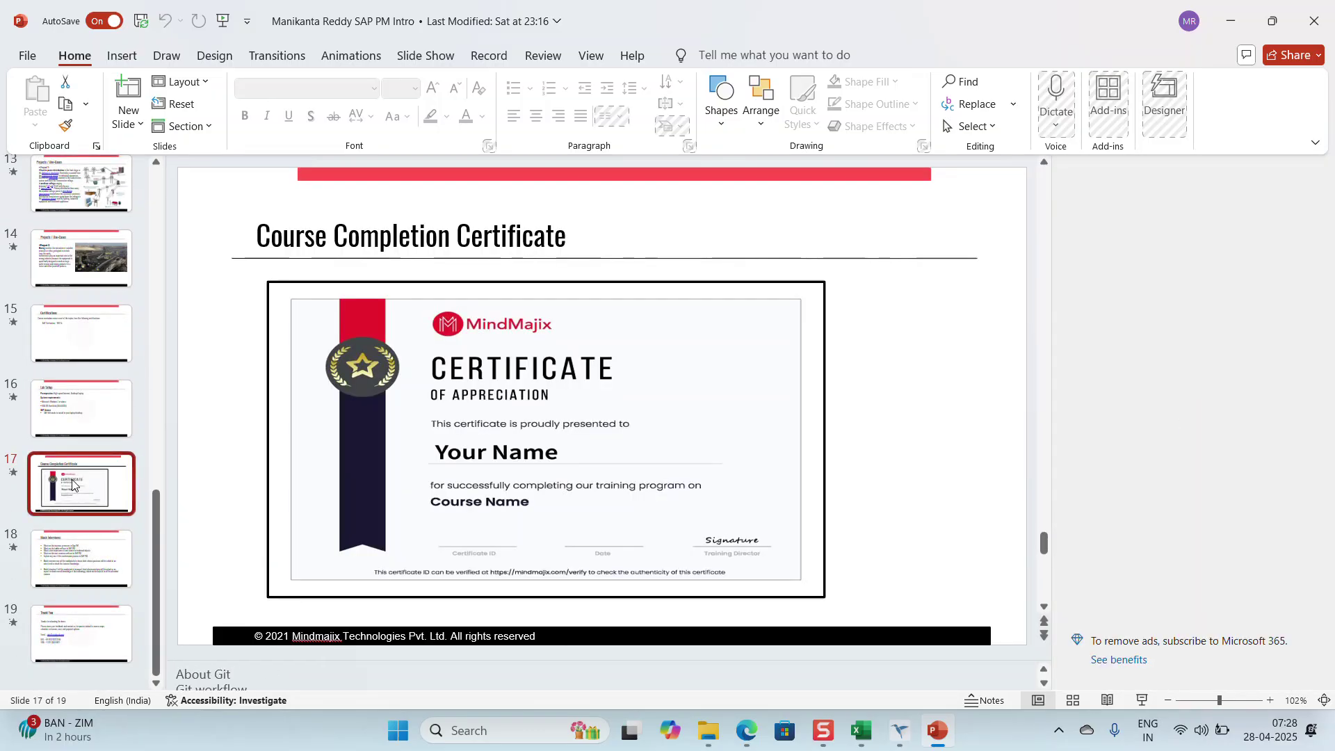
left_click(82, 400)
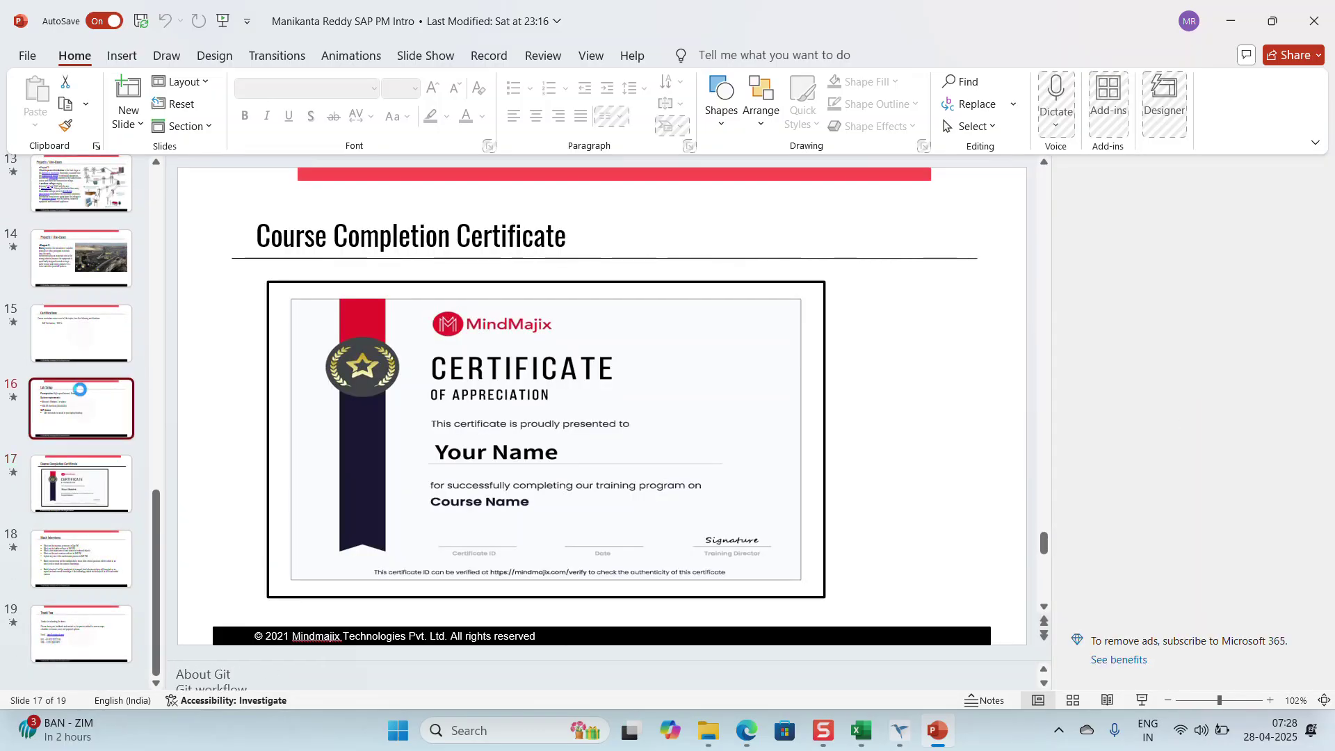
scroll(83, 266, "up", 2)
scroll(83, 266, "up", 3)
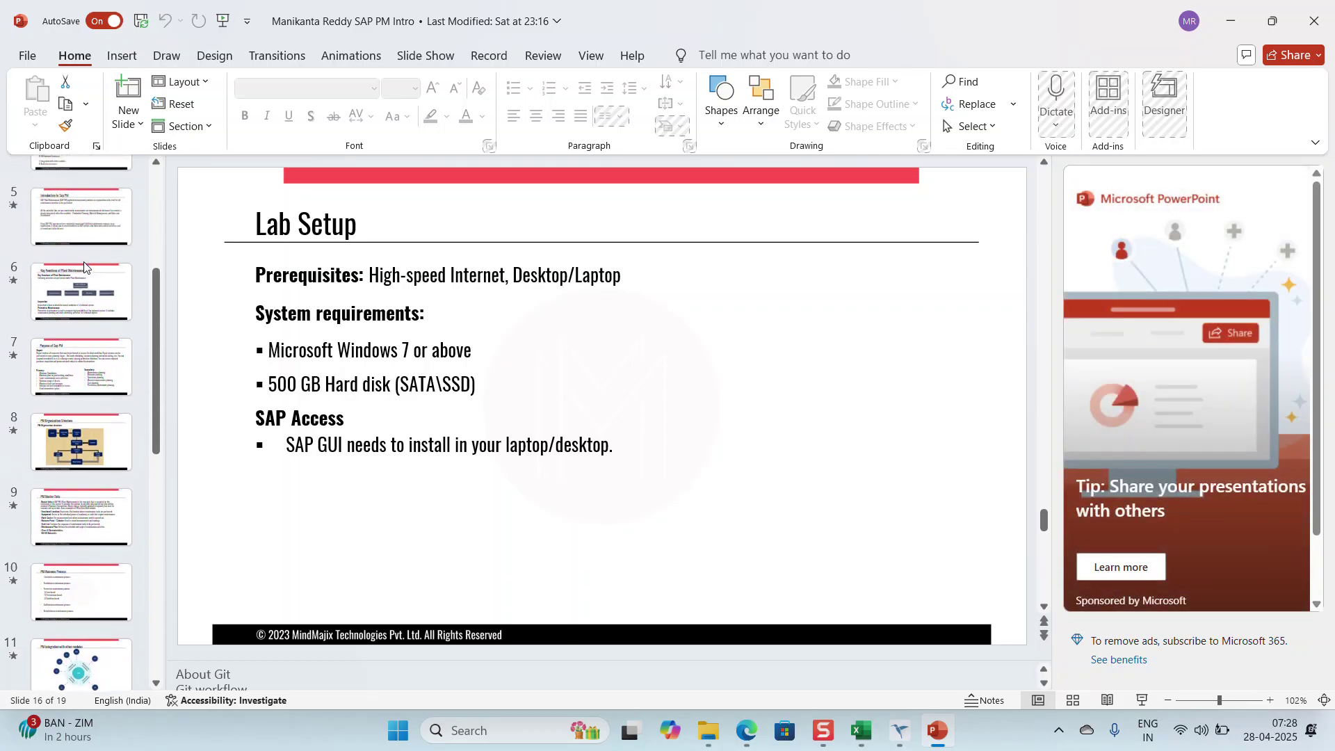
left_click(57, 450)
left_click(61, 513)
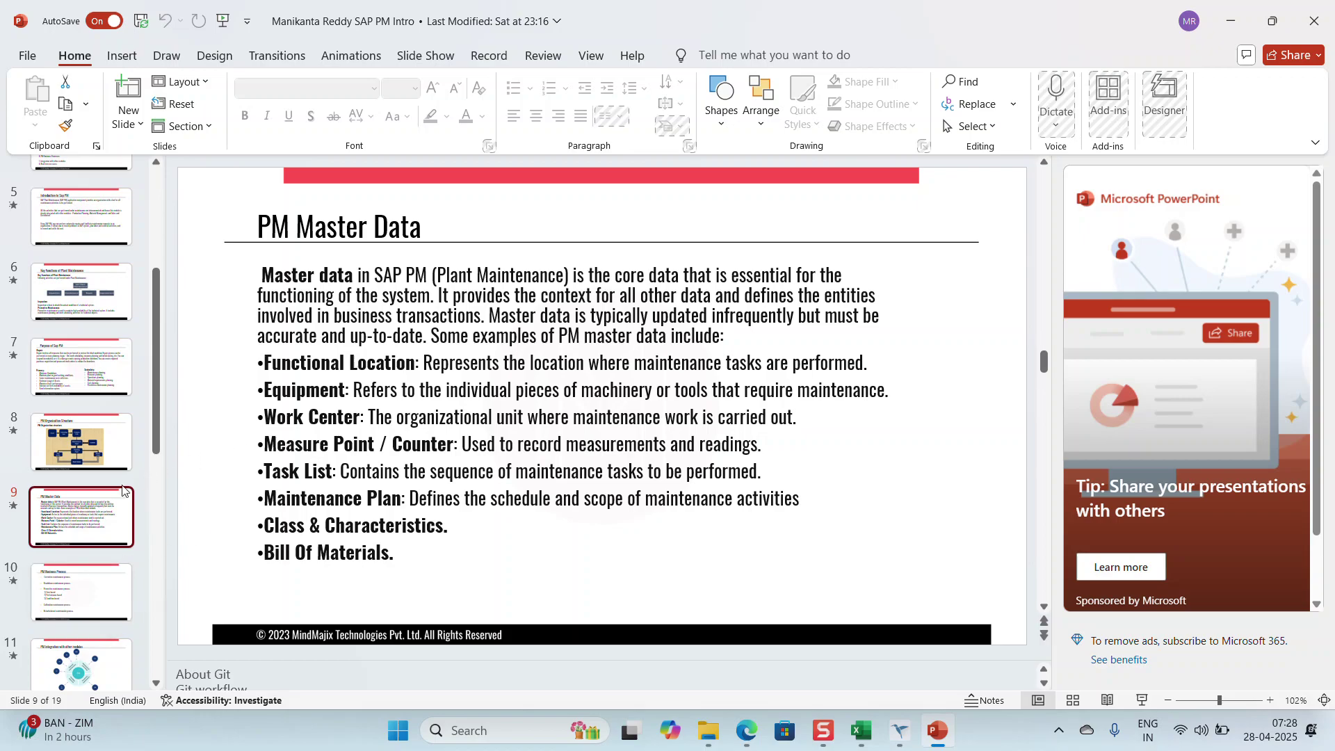
Step: View the PM Business Process slide, return to the PM Master Data slide, and minimize the presentation
left_click(73, 575)
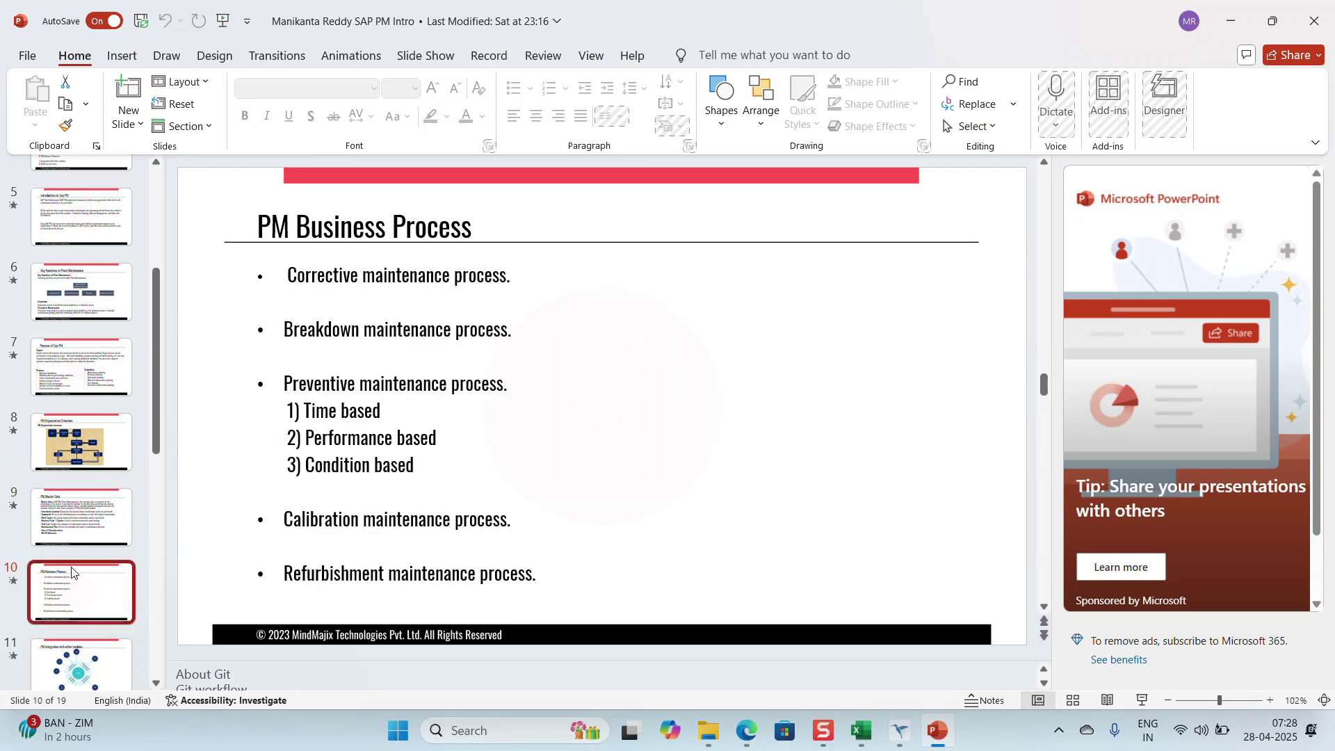
left_click(93, 513)
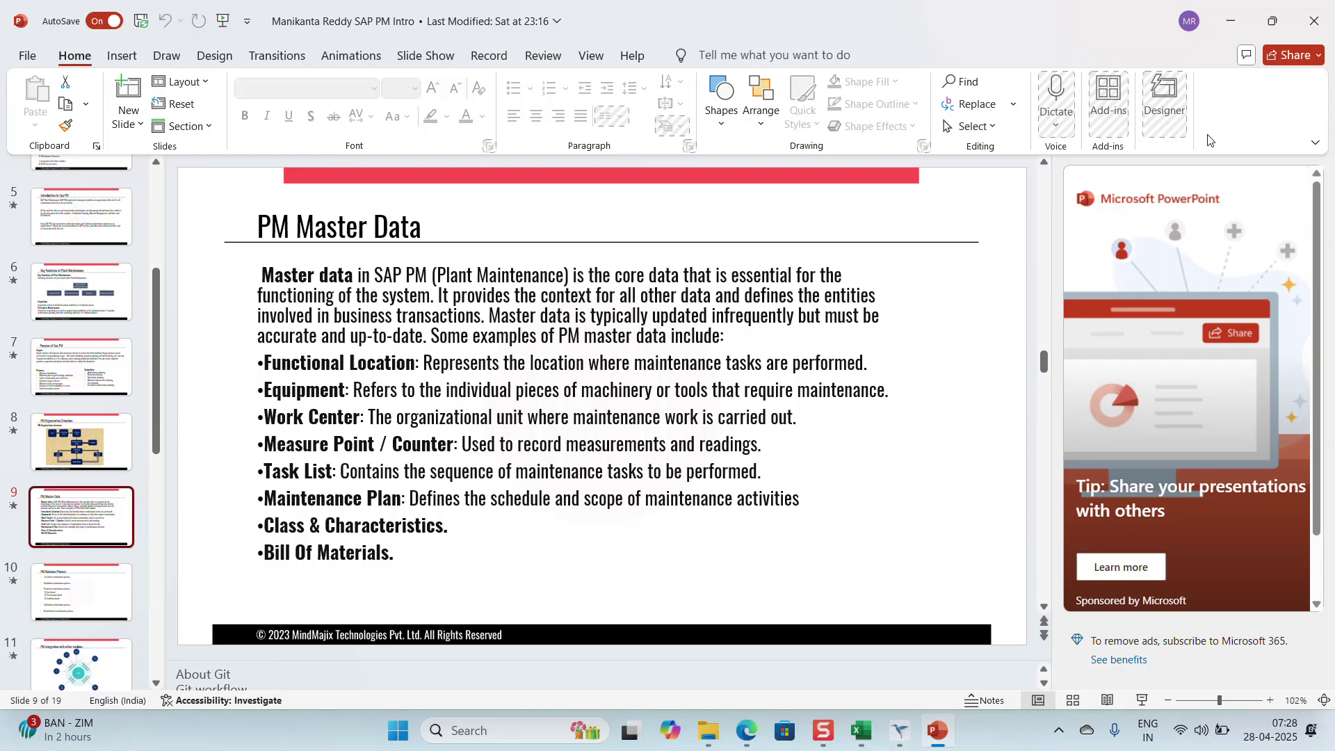
left_click(1228, 22)
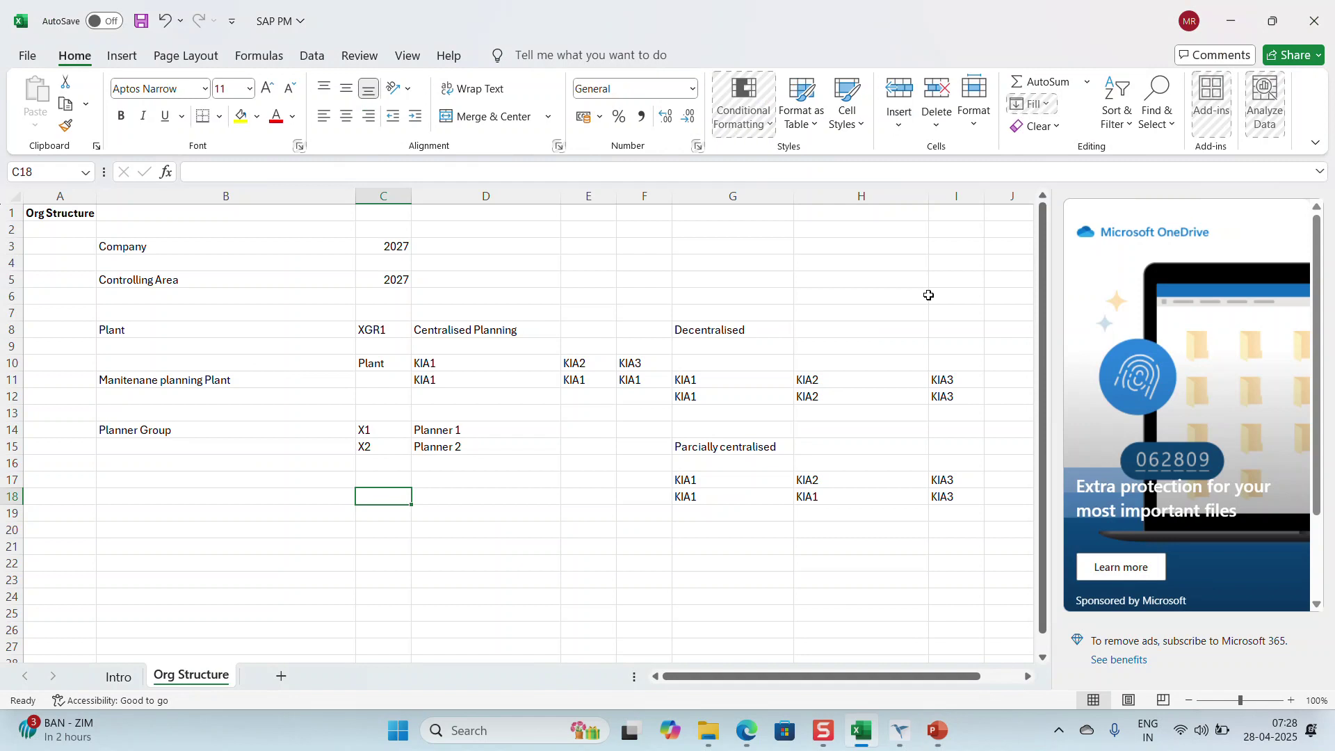
Step: Switch to SAP and exit the IMG back to the SAP Easy Access screen
left_click(899, 731)
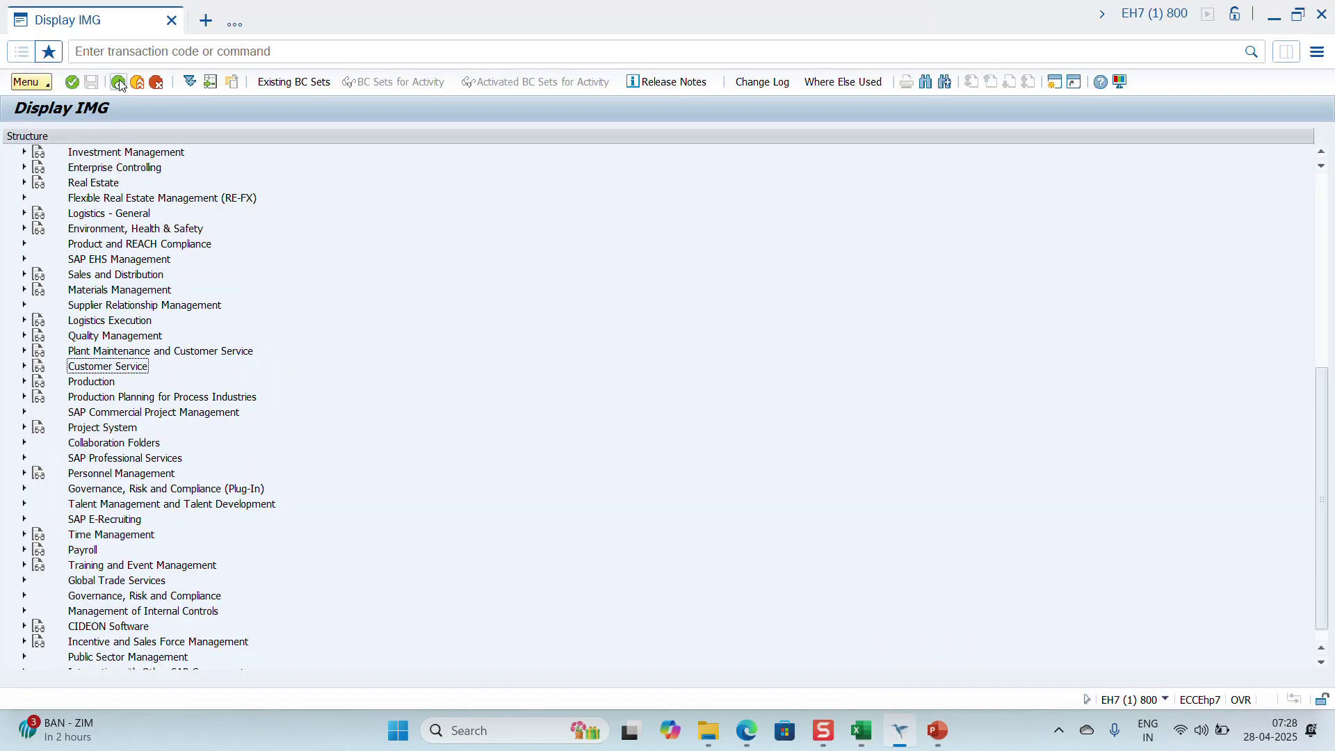
left_click(119, 82)
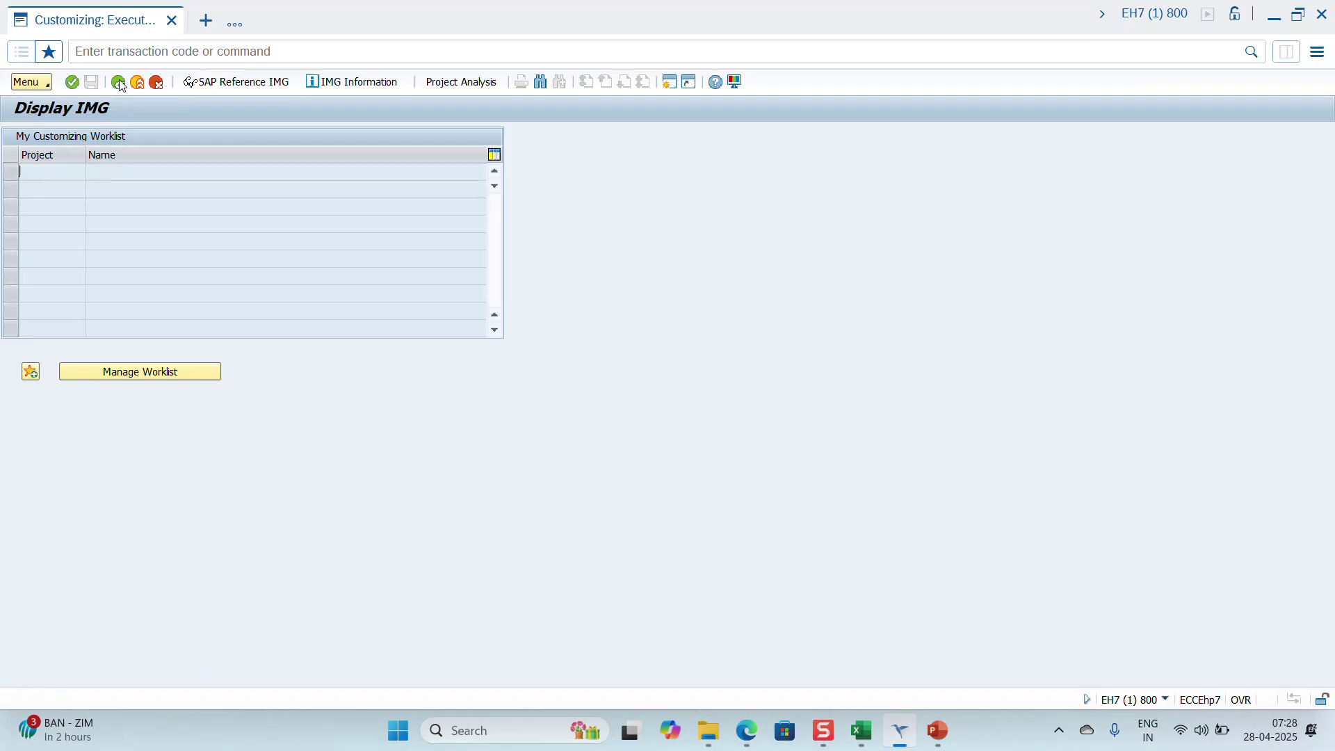
left_click(119, 82)
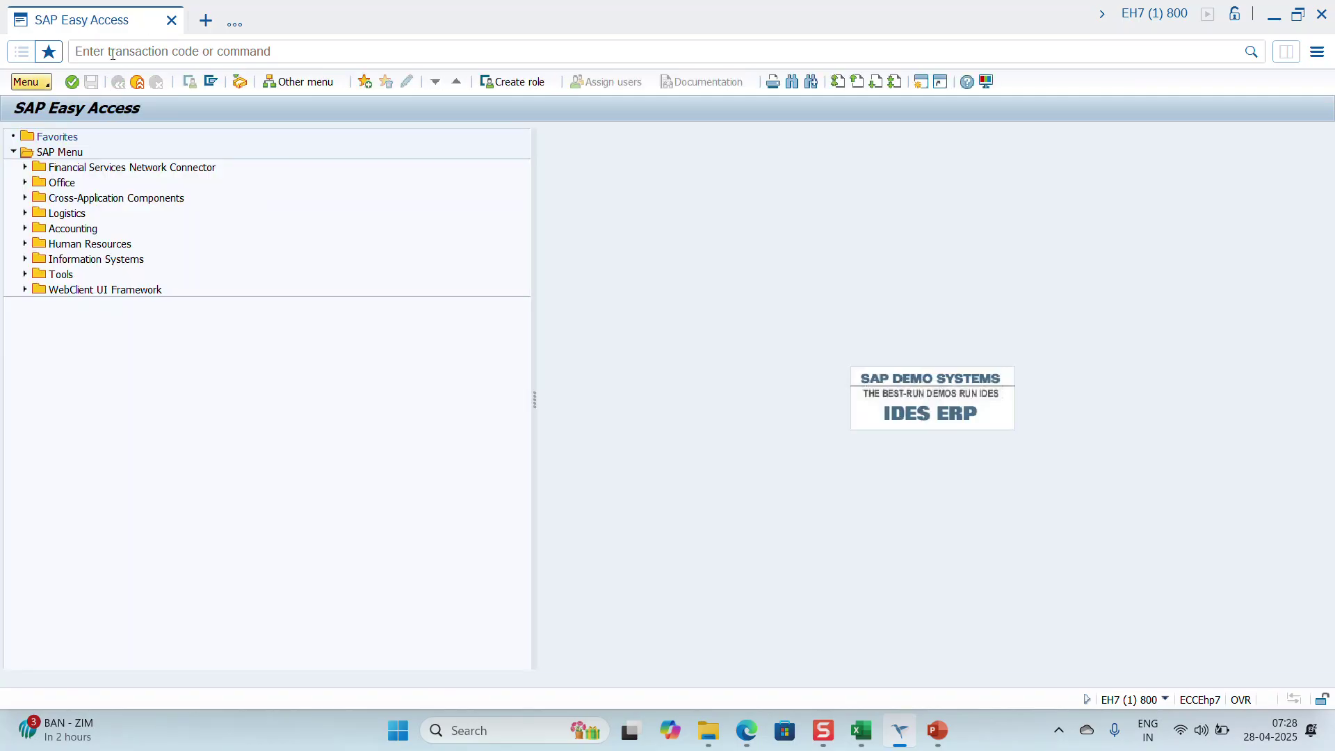
Step: Run transaction SPRO and display the SAP Reference IMG
left_click(113, 54)
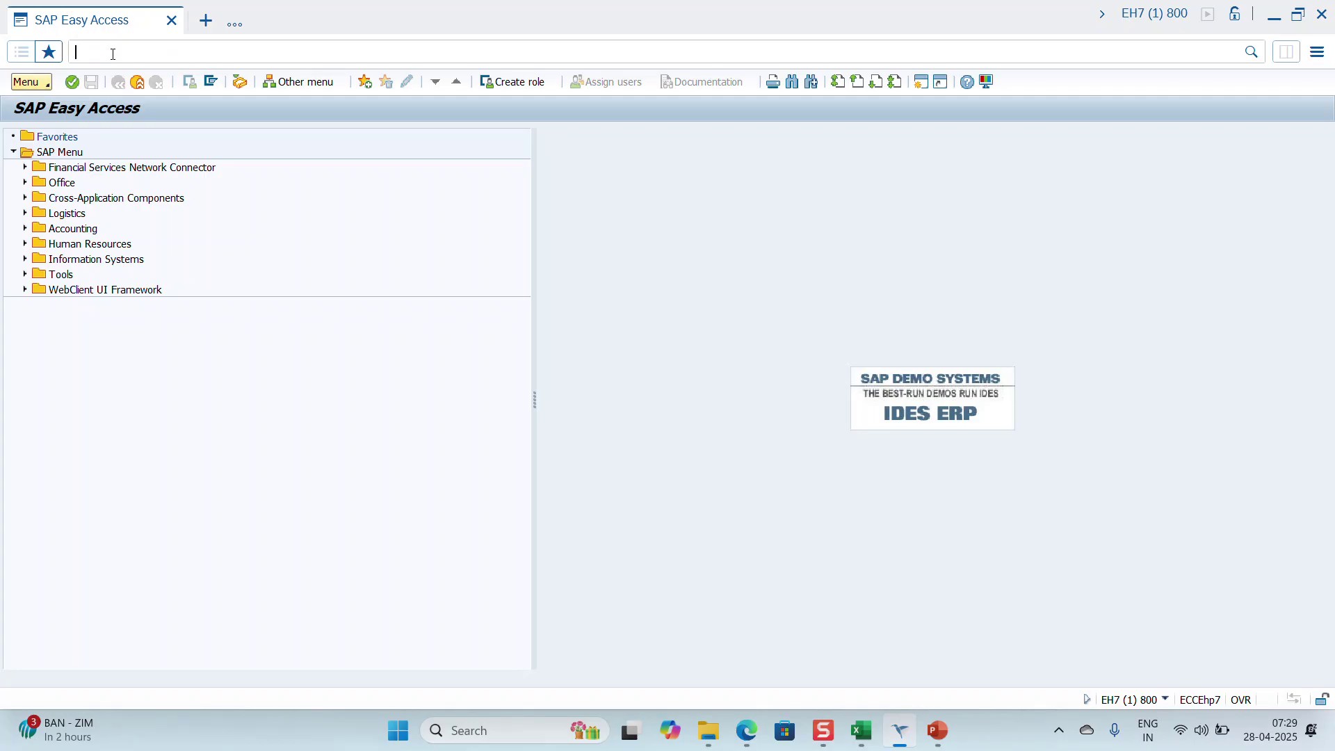
type("SPRO")
key("Return")
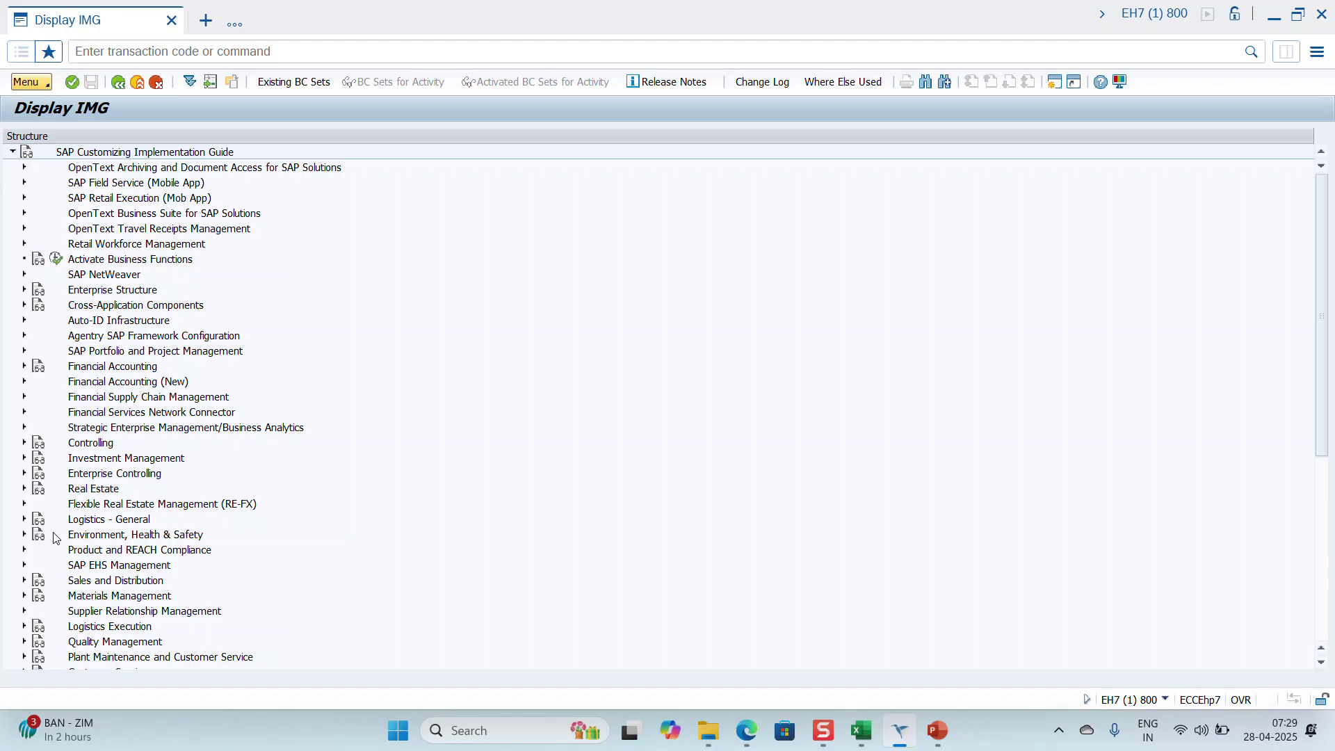
Step: Expand Plant Maintenance and Customer Service down through "Maintenance Plans, Work Centers, Task Lists and PRTs" and Work Centers to General Data
scroll(107, 551, "down", 2)
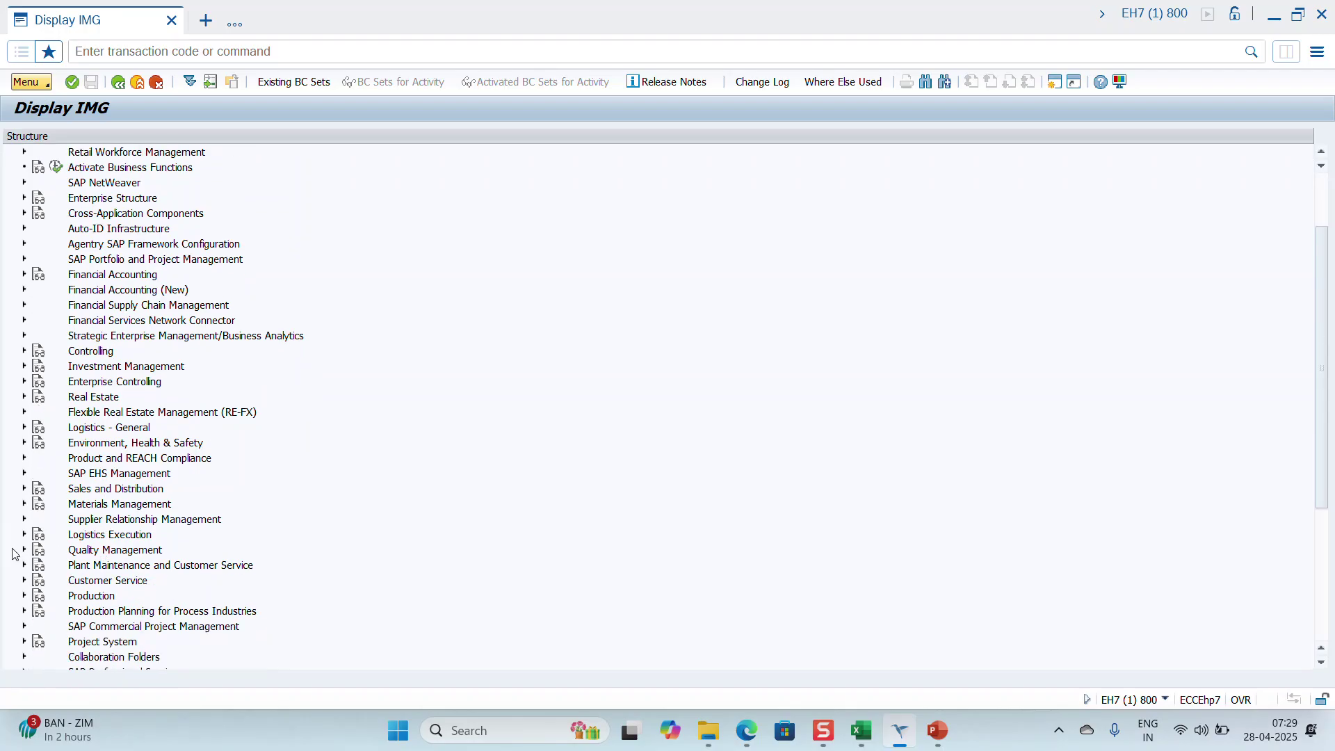
left_click(24, 566)
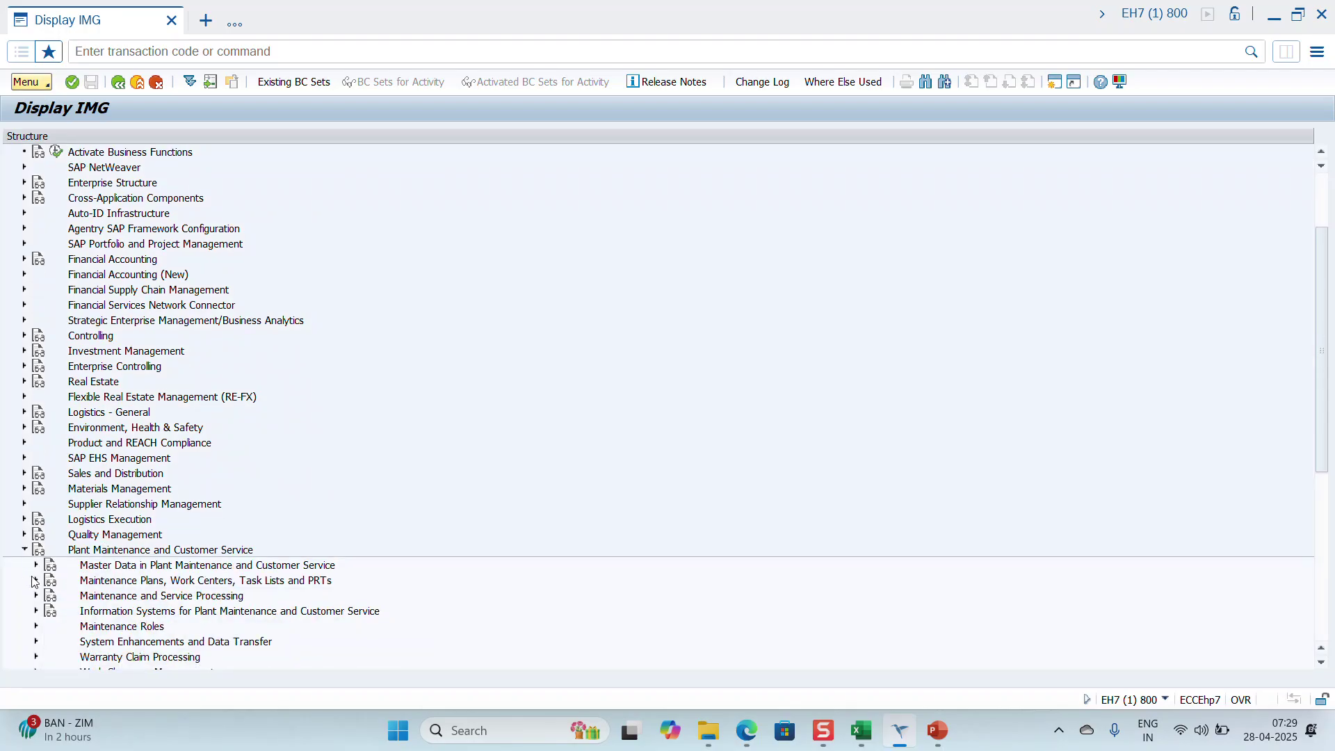
left_click(35, 581)
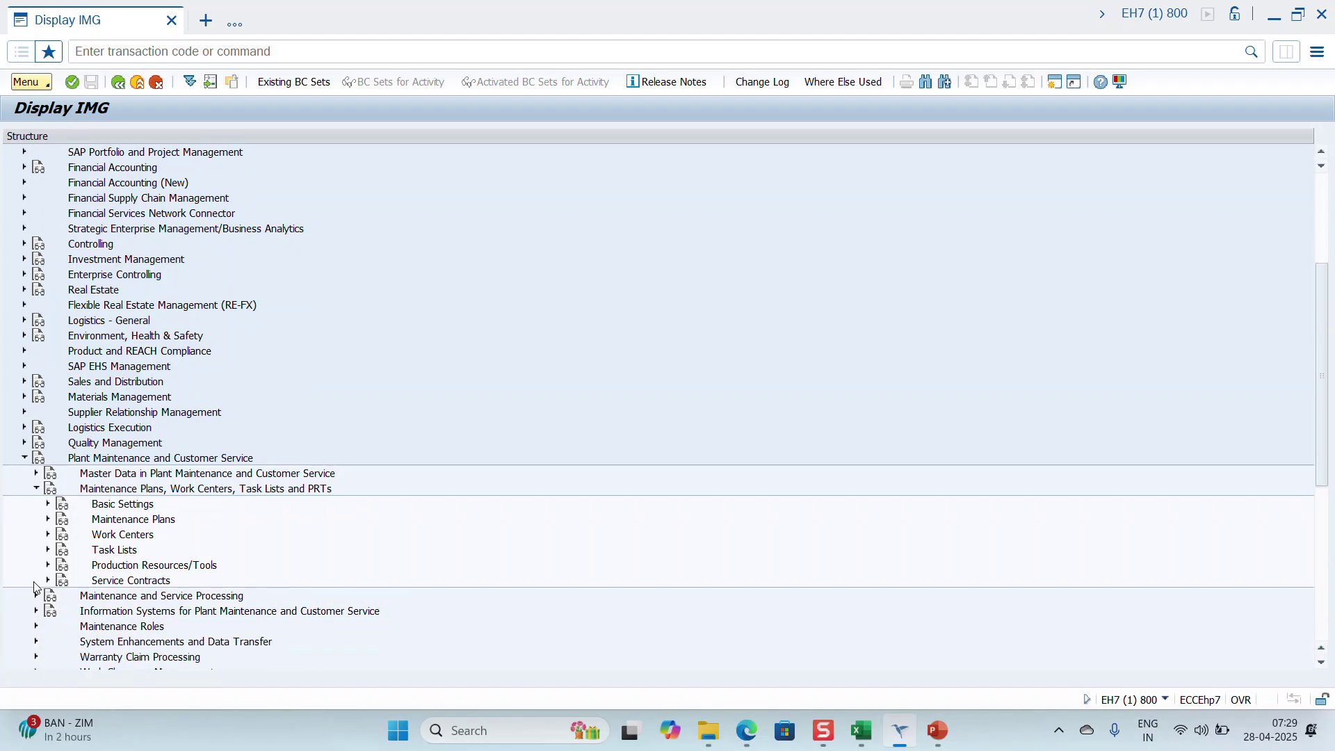
left_click(48, 536)
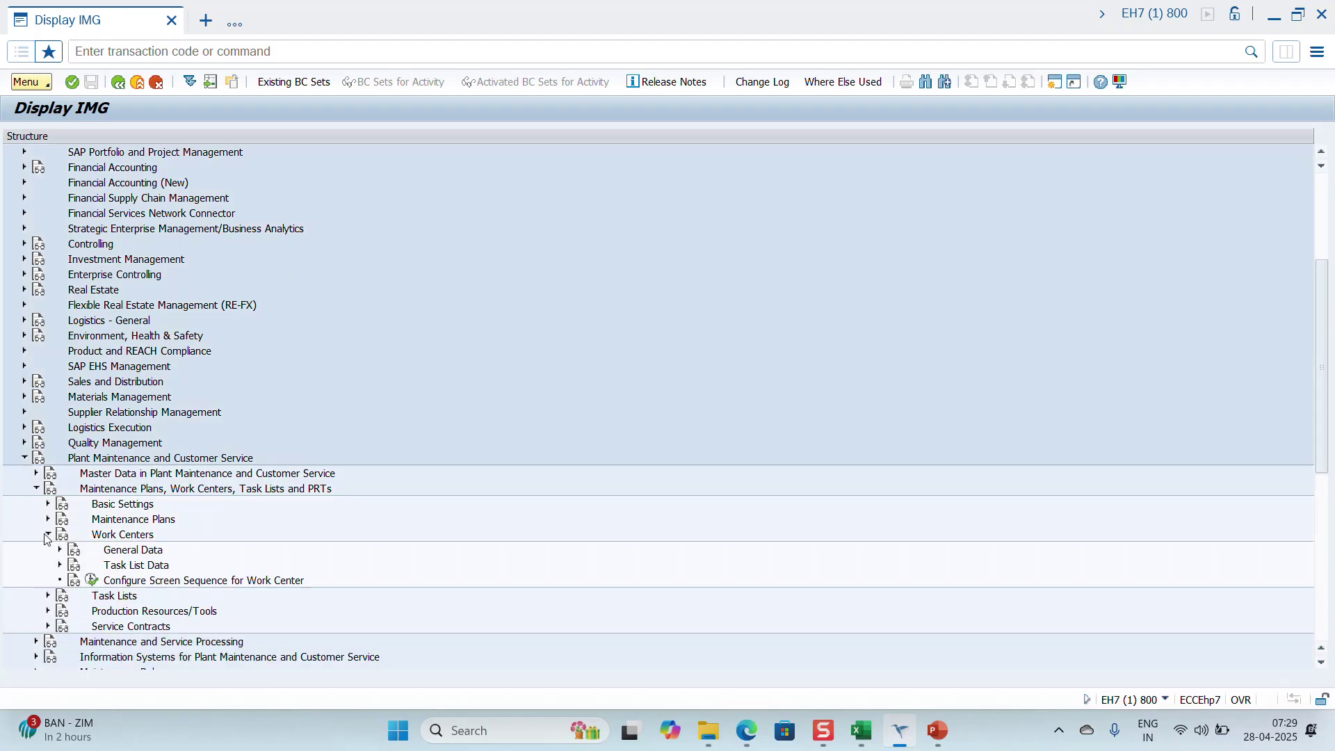
scroll(56, 487, "down", 3)
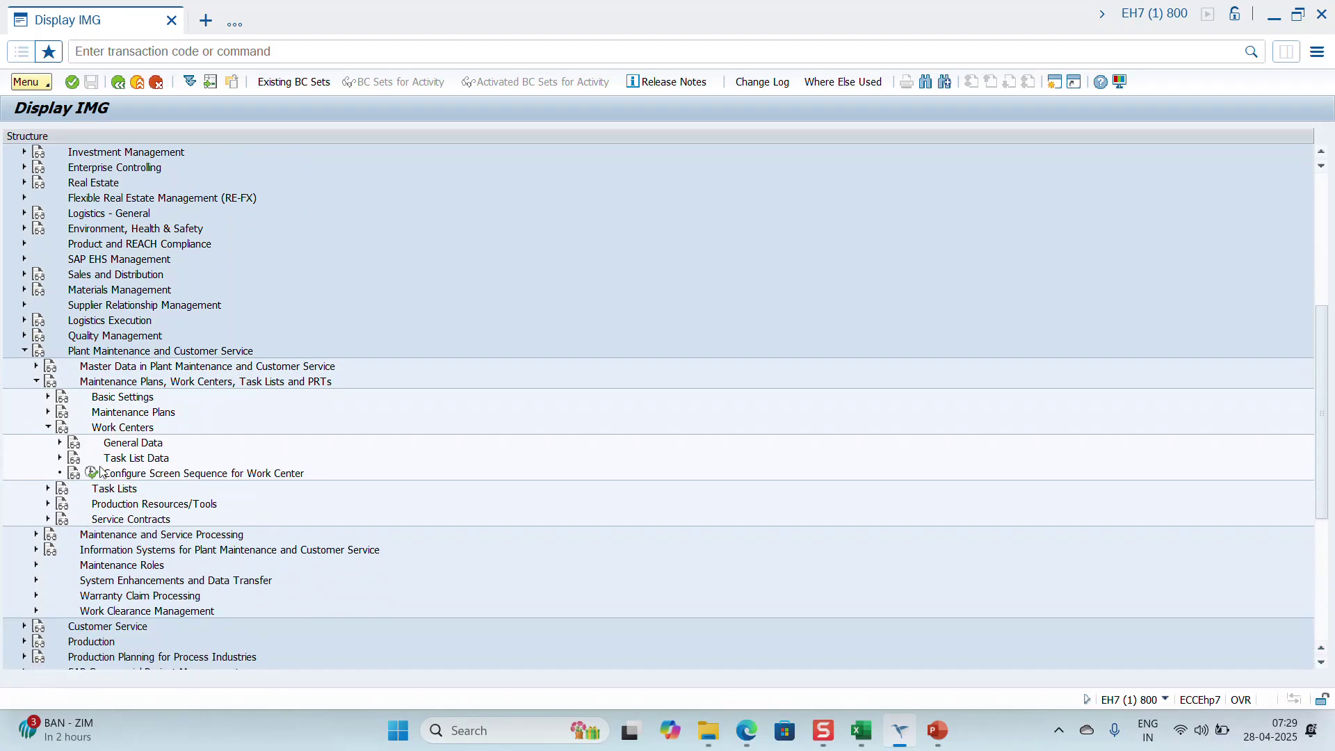
left_click(60, 444)
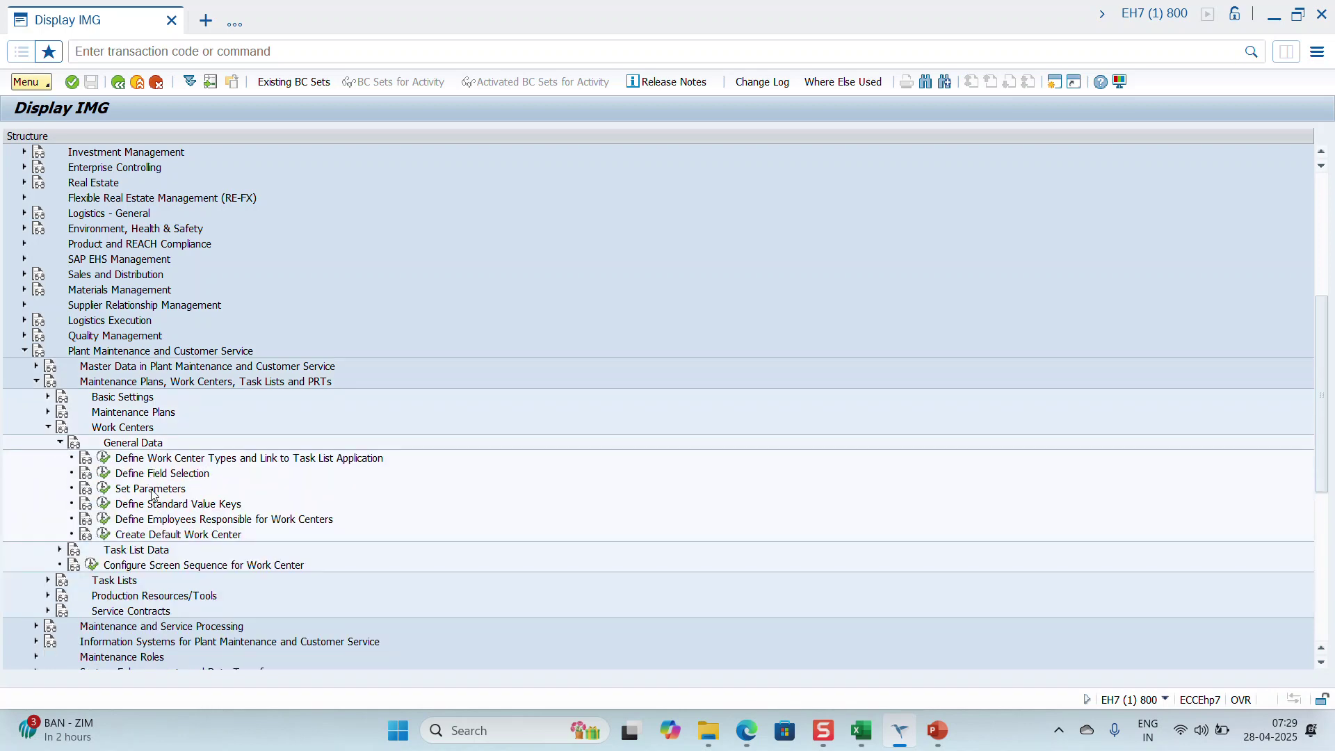
Step: Review the work center categories in "Define Work Center Types and Link to Task List Application" and return to the IMG
left_click(103, 462)
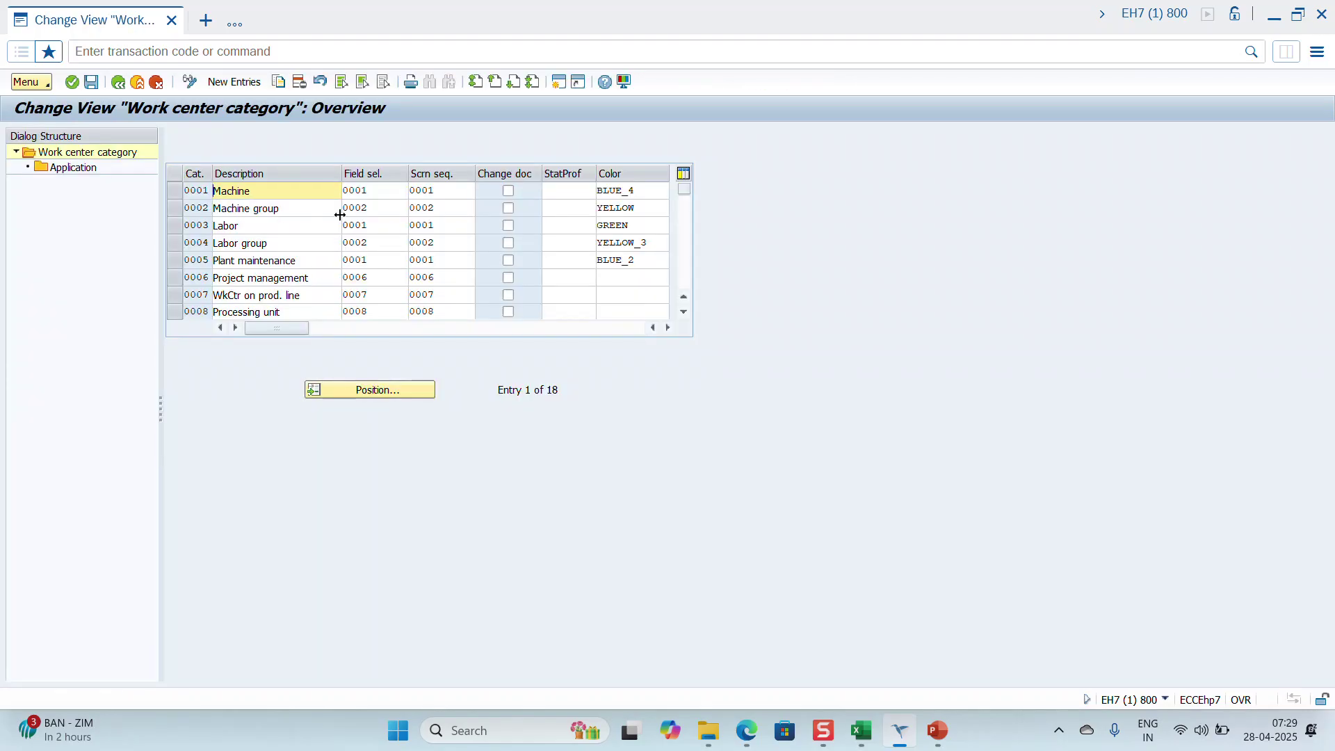
scroll(243, 242, "down", 2)
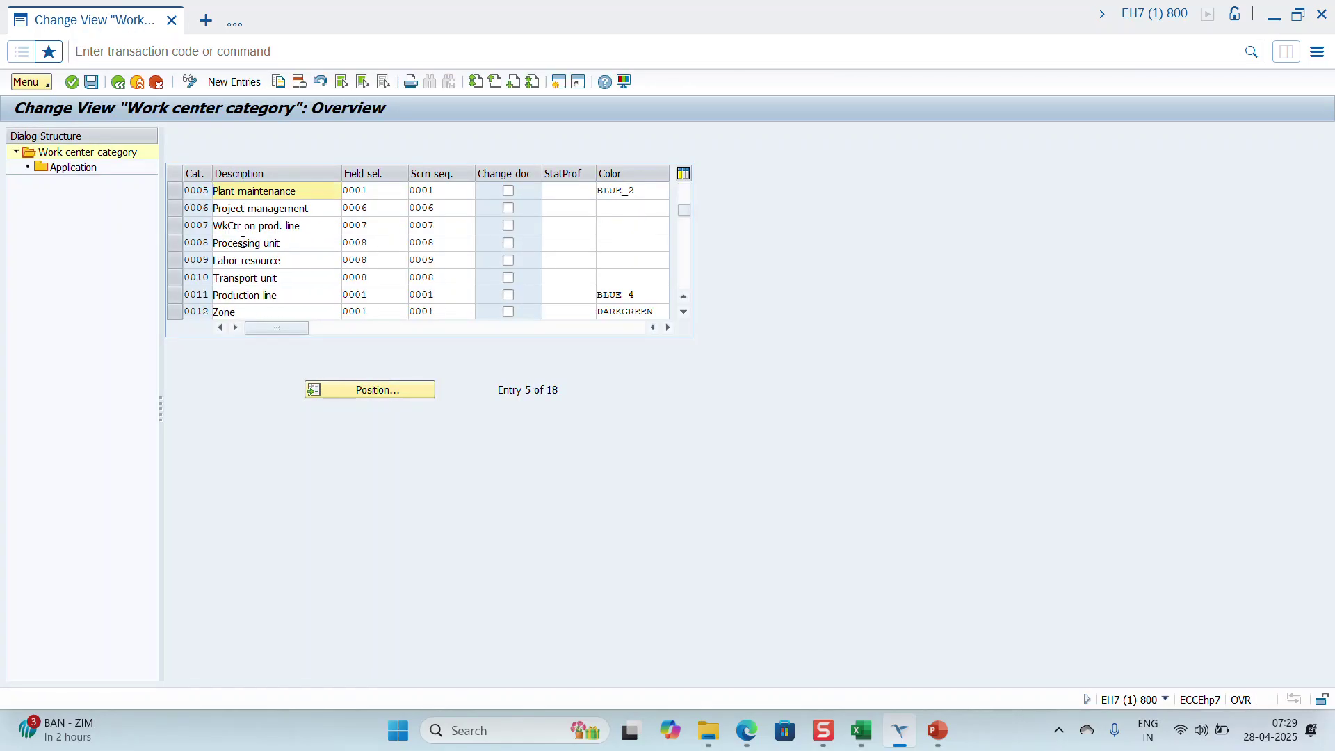
scroll(243, 242, "up", 1)
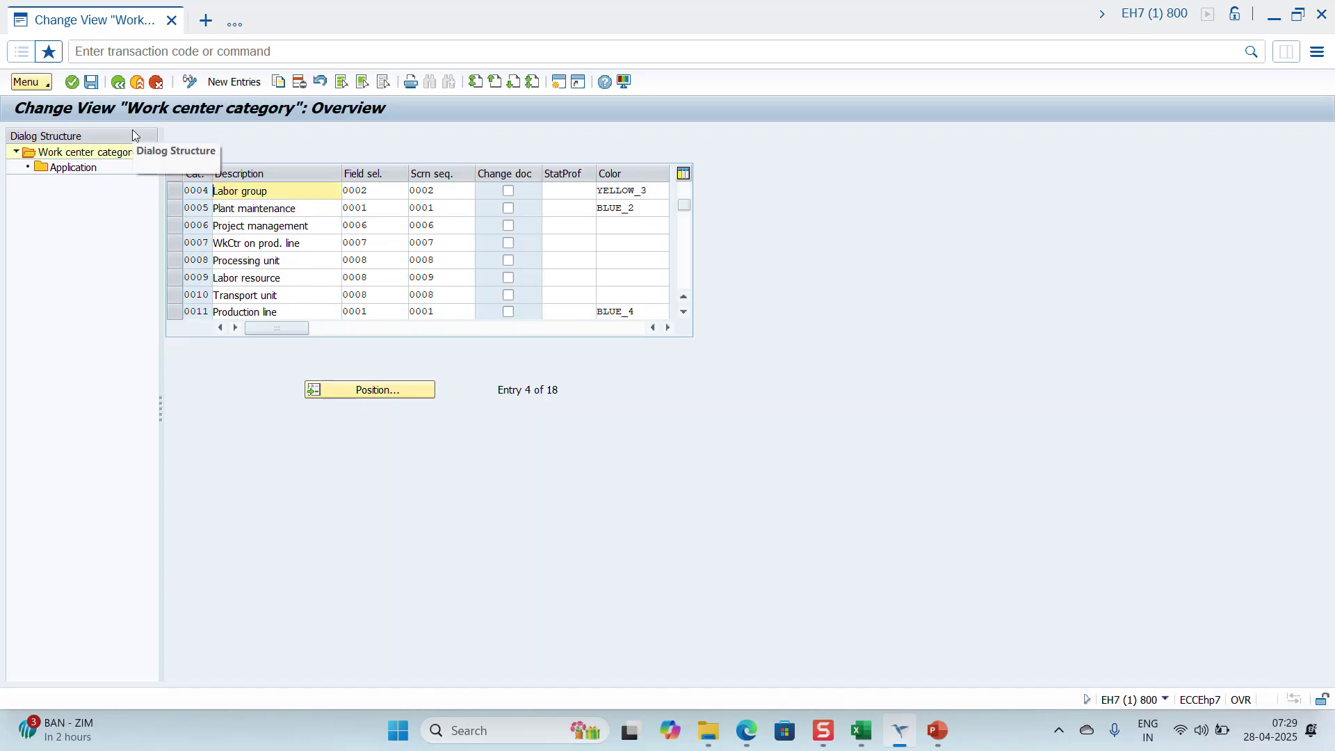
left_click(122, 86)
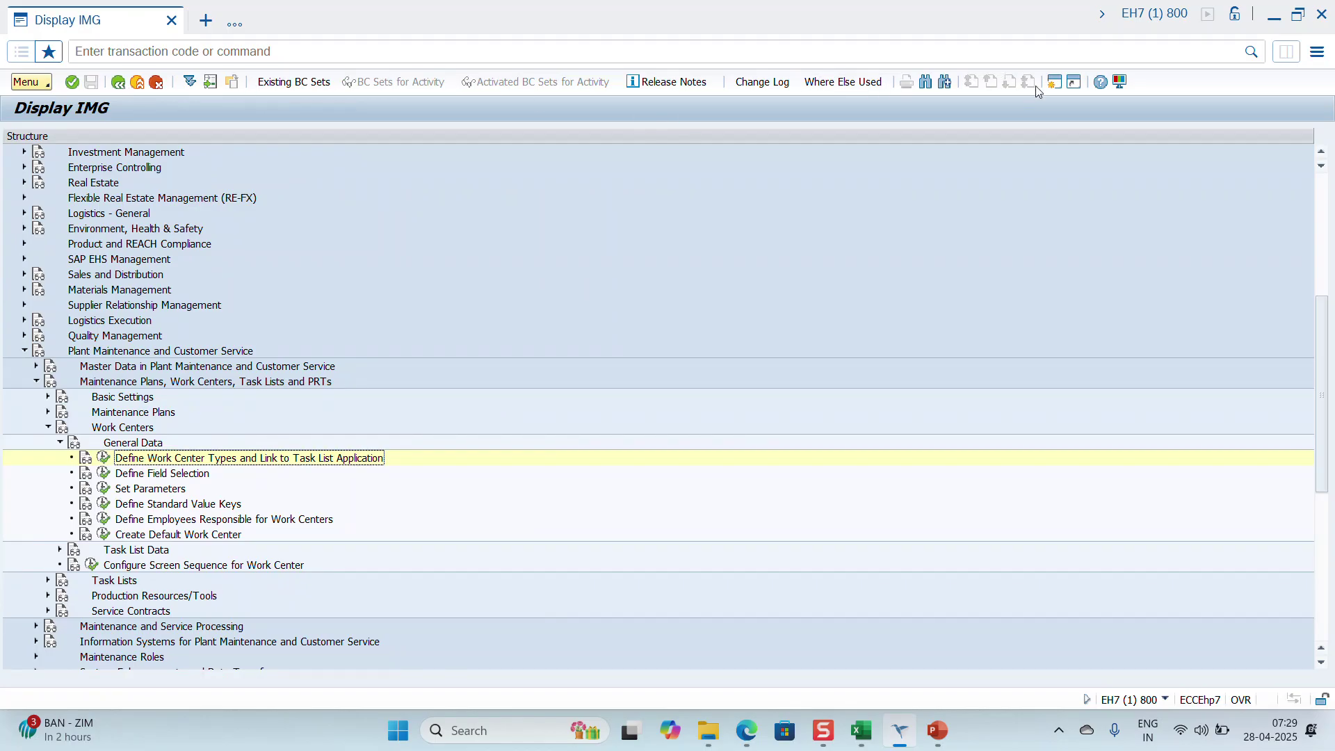
Step: Open an additional SAP session alongside the IMG session
left_click(1056, 85)
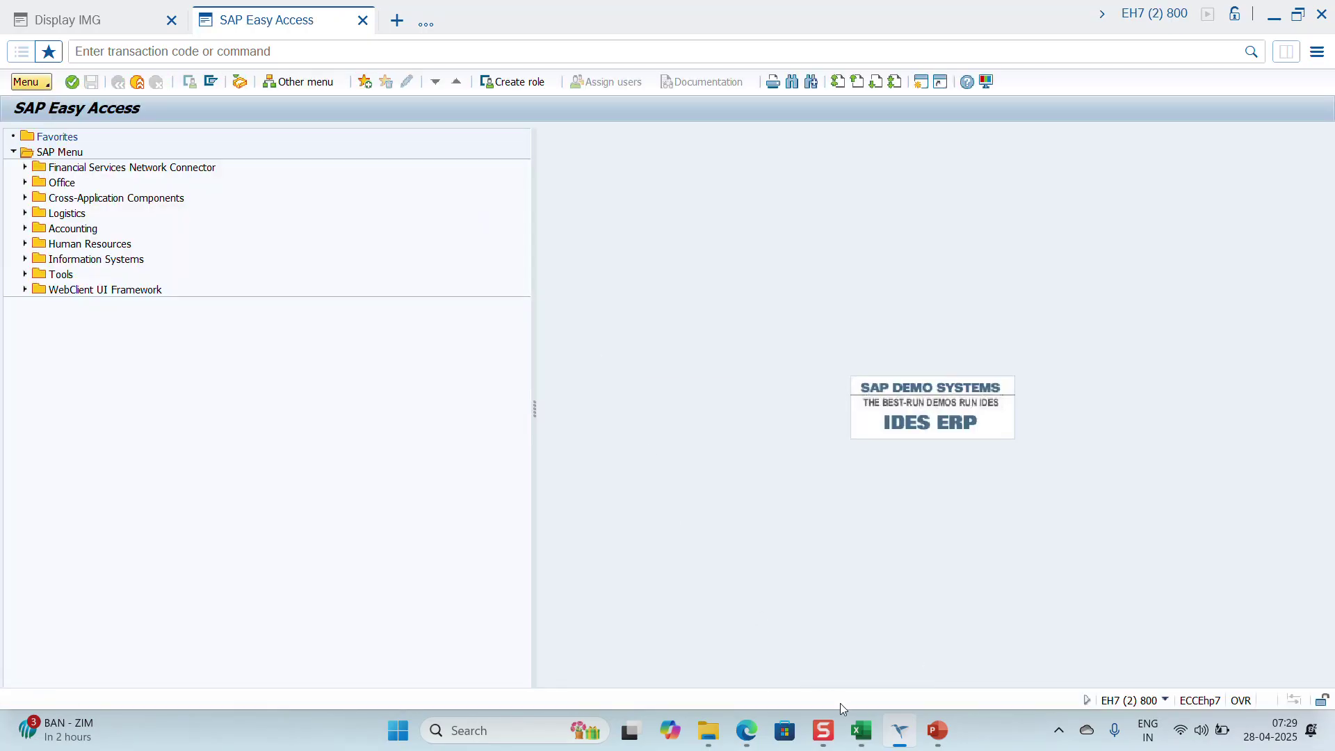
Step: Switch to the SAP PM workbook in Excel, add a new worksheet, and enter "Work Center" in cell A1
left_click(861, 730)
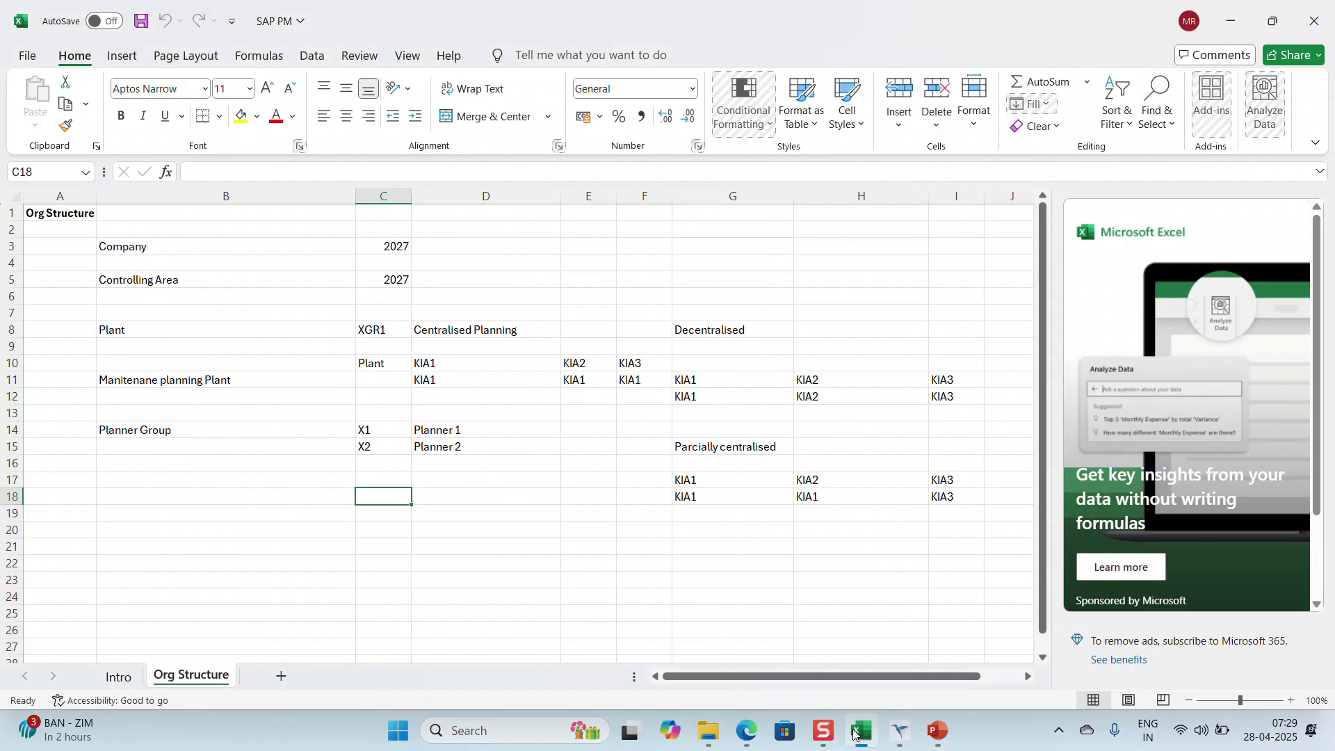
left_click(281, 677)
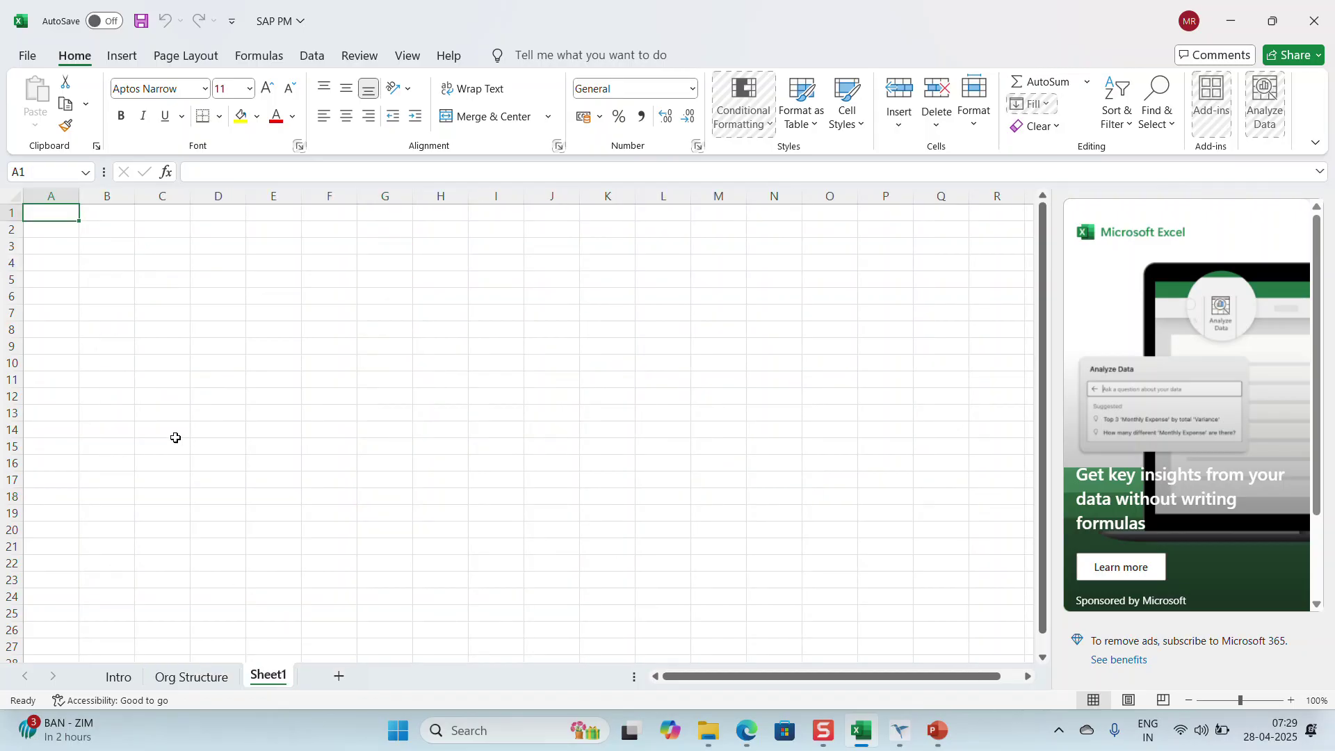
type("Wor")
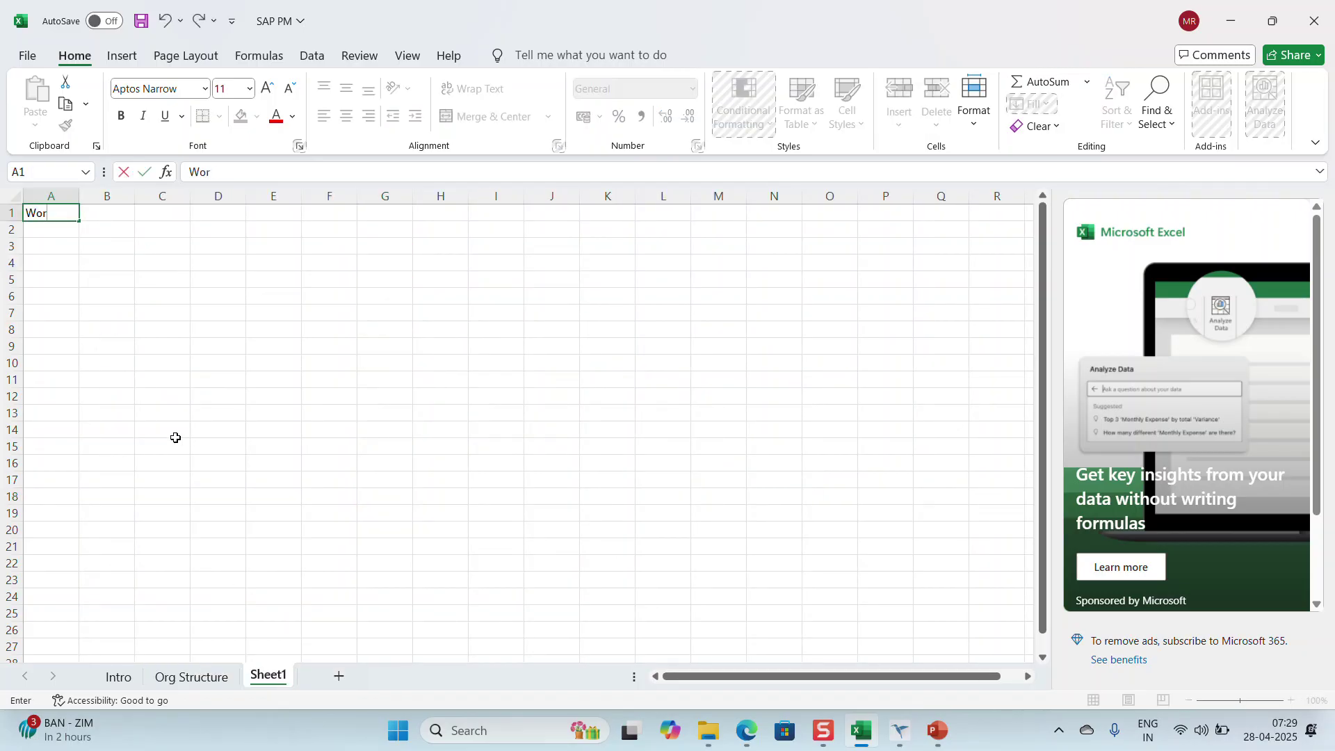
type("k Center")
key("Return")
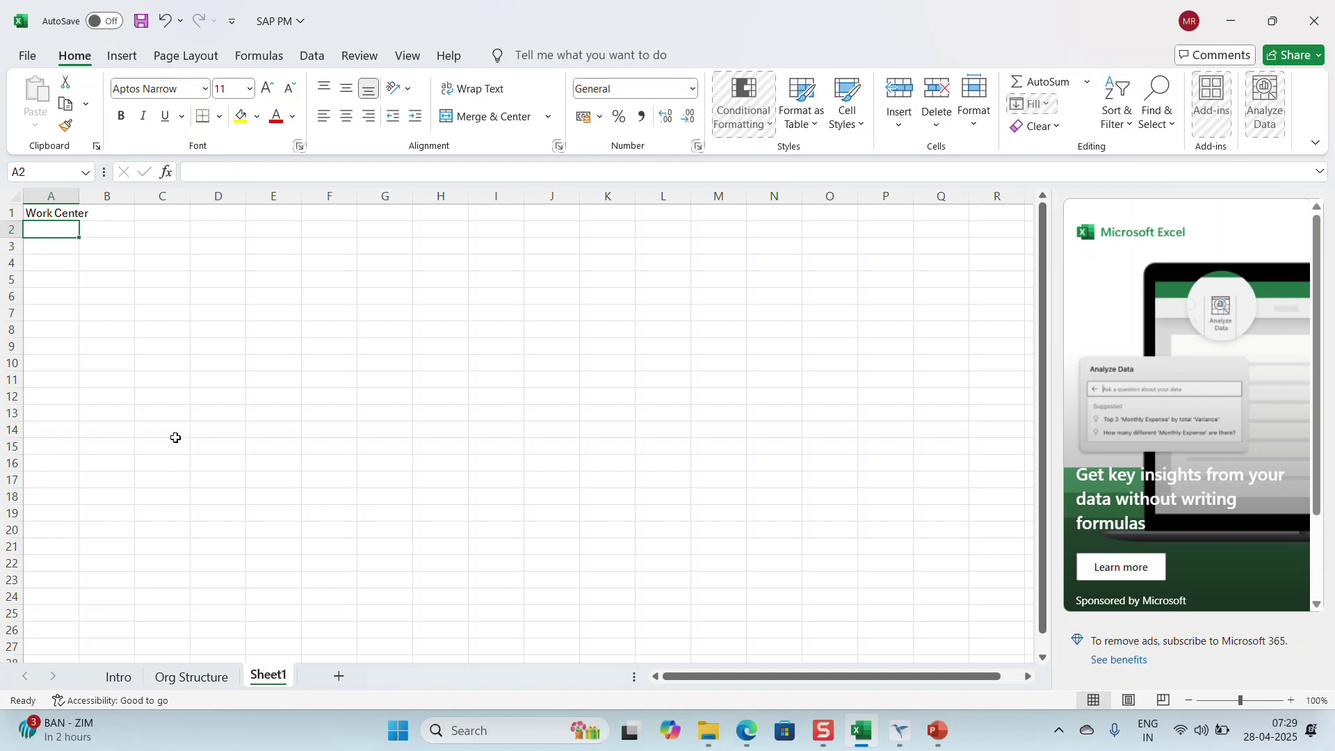
Step: Make the Work Center heading in A1 bold and widen column A to about four times its width
left_click(62, 209)
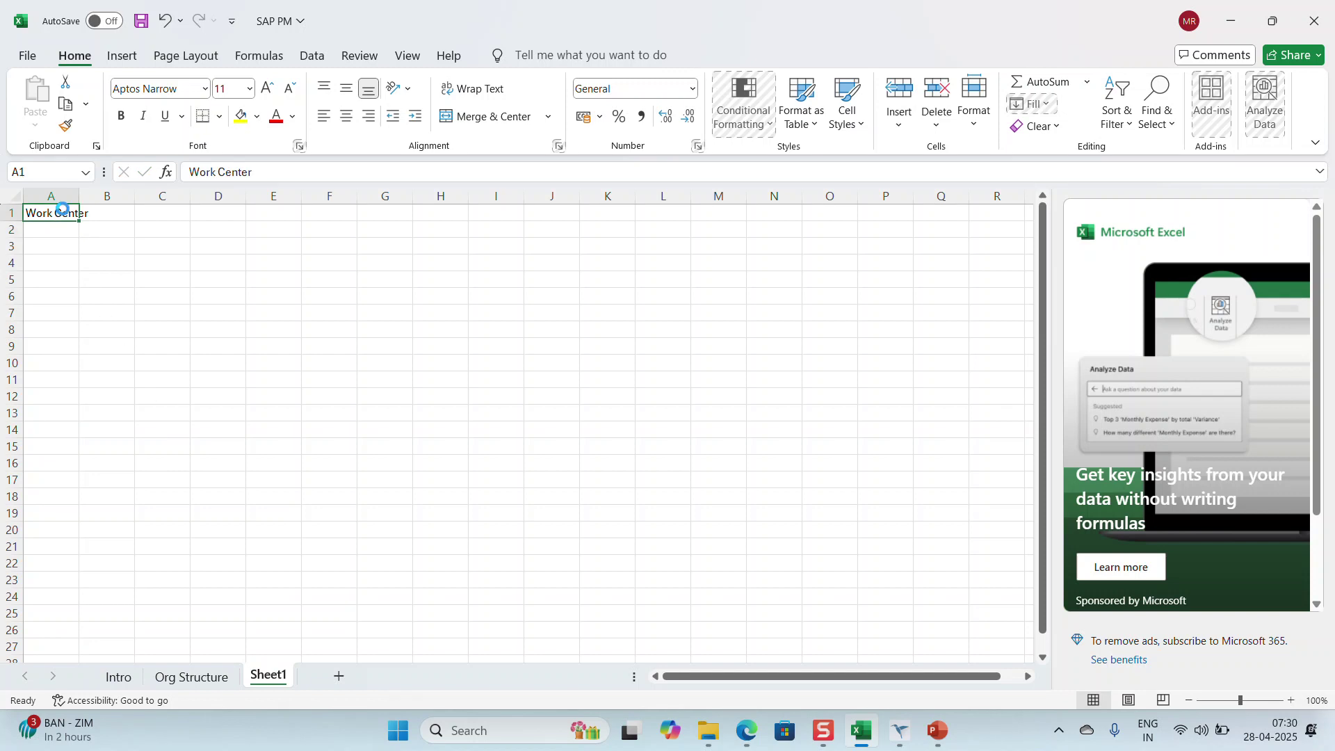
key("ctrl+b")
left_click_drag(79, 195, 257, 197)
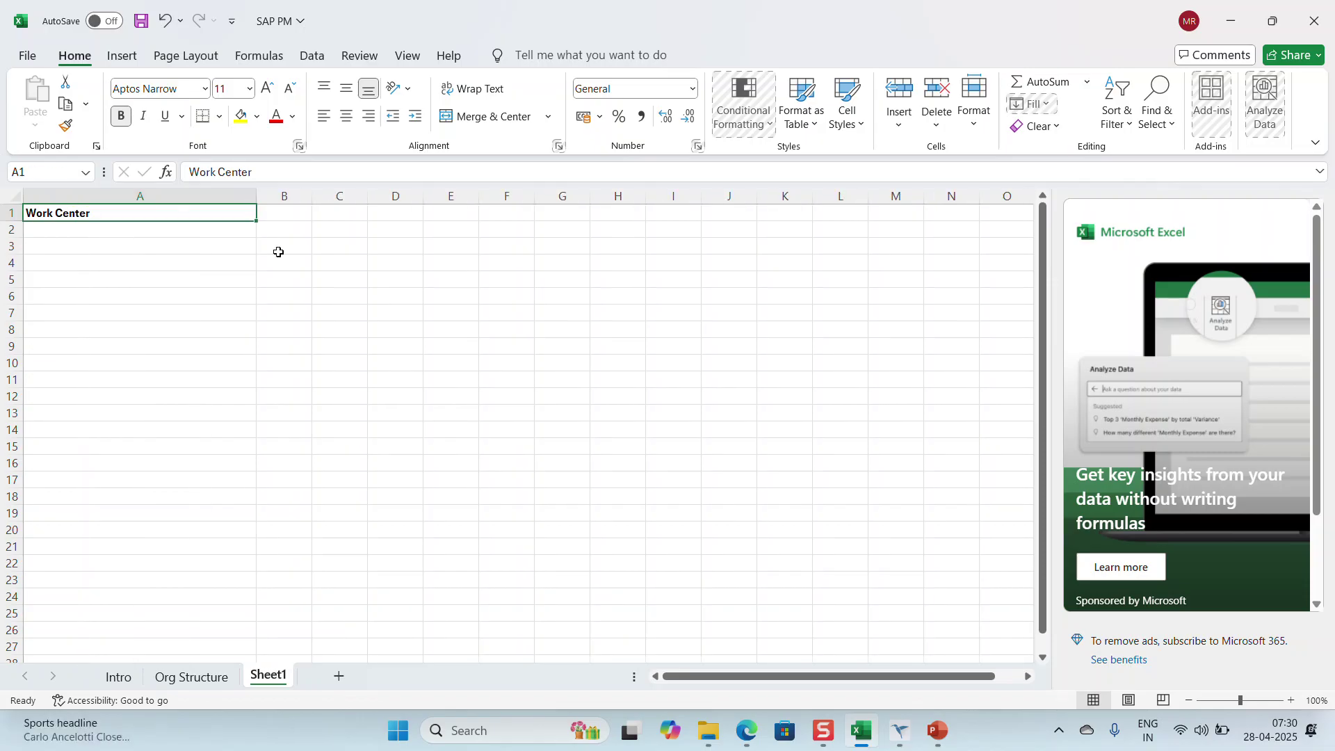
Step: Switch to SAP and start transaction IR01 to create a work center
left_click(900, 730)
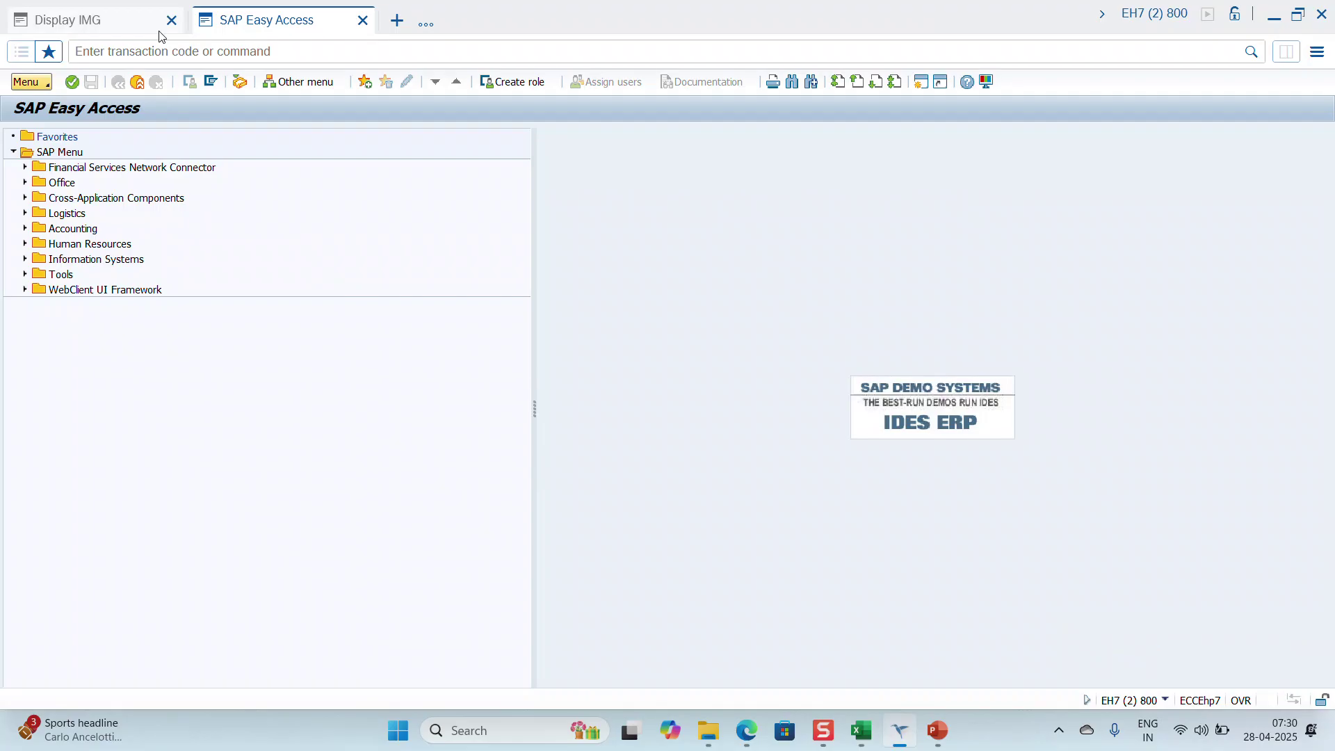
left_click(159, 49)
type("IR")
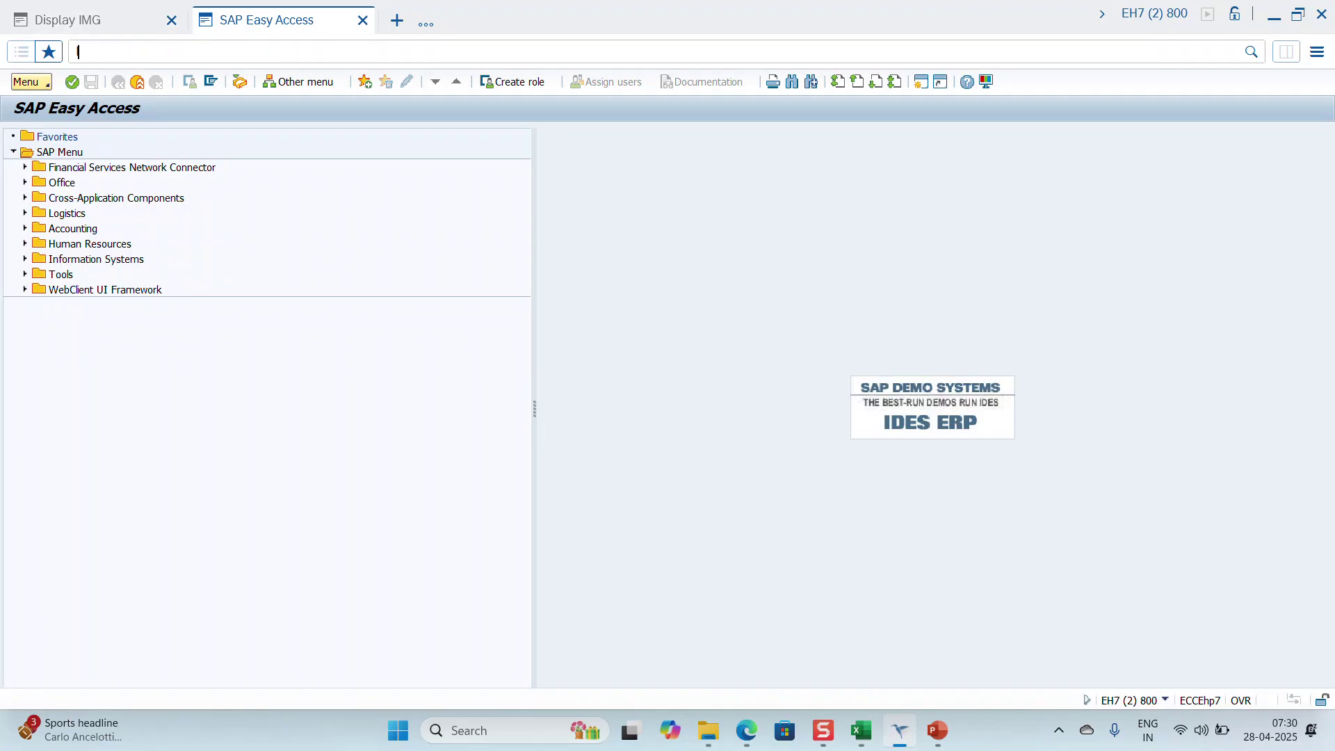
type("01")
key("Return")
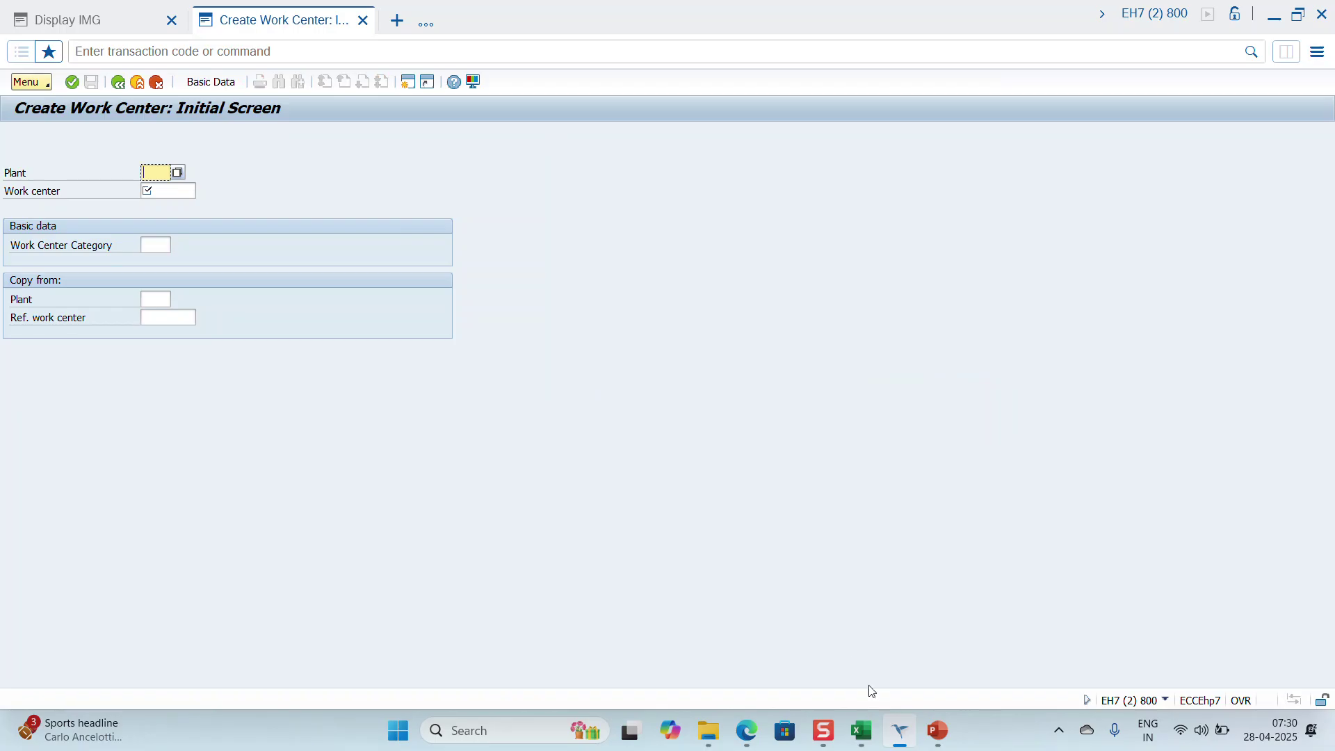
Step: Switch to Excel and enter T Code in A3, with IR01, IR02 and IR03 in B3 to D3
left_click(864, 735)
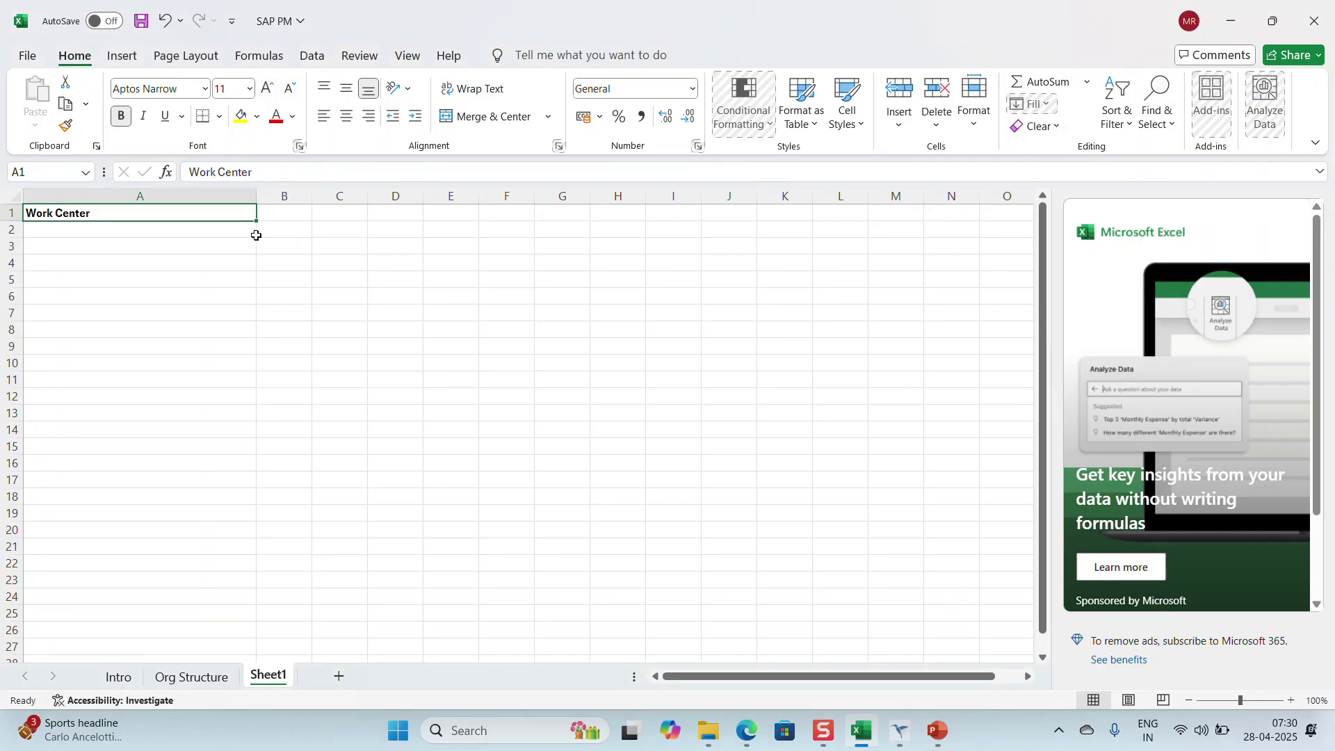
left_click(233, 248)
type("T")
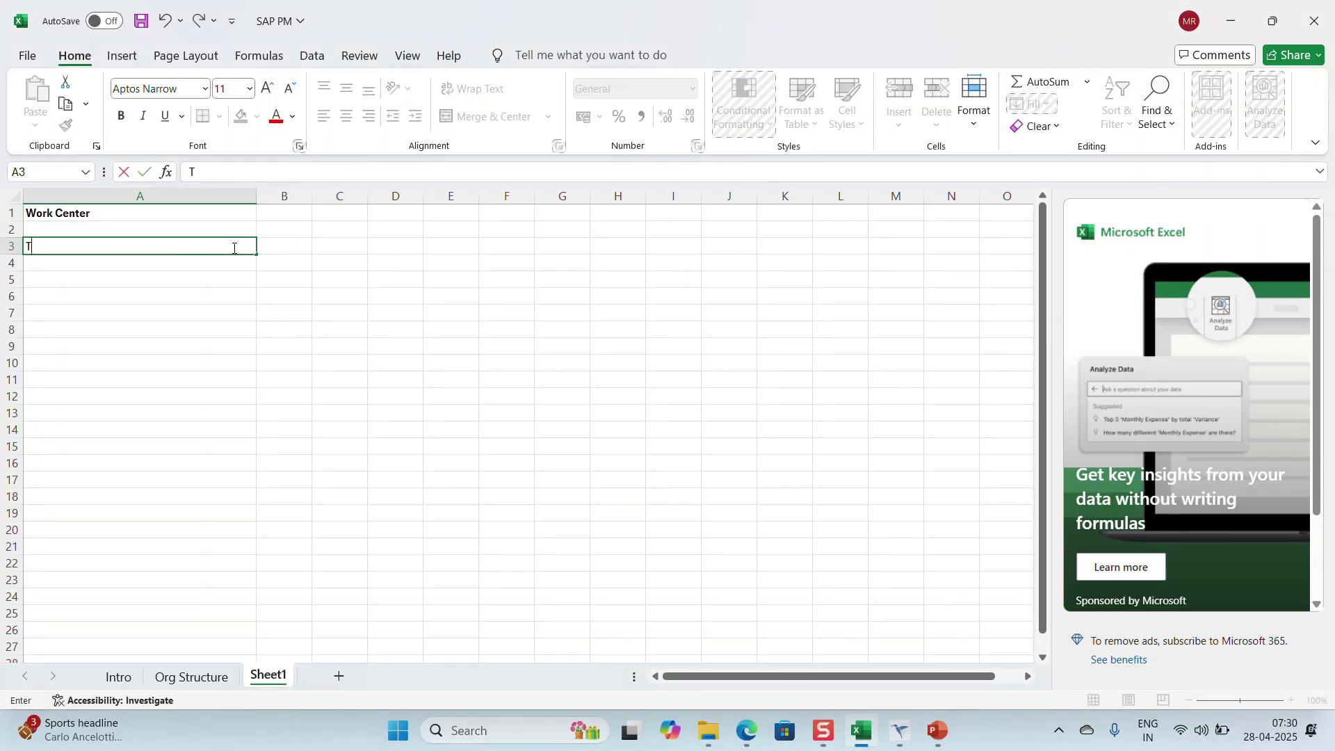
type(" Code")
key("Tab")
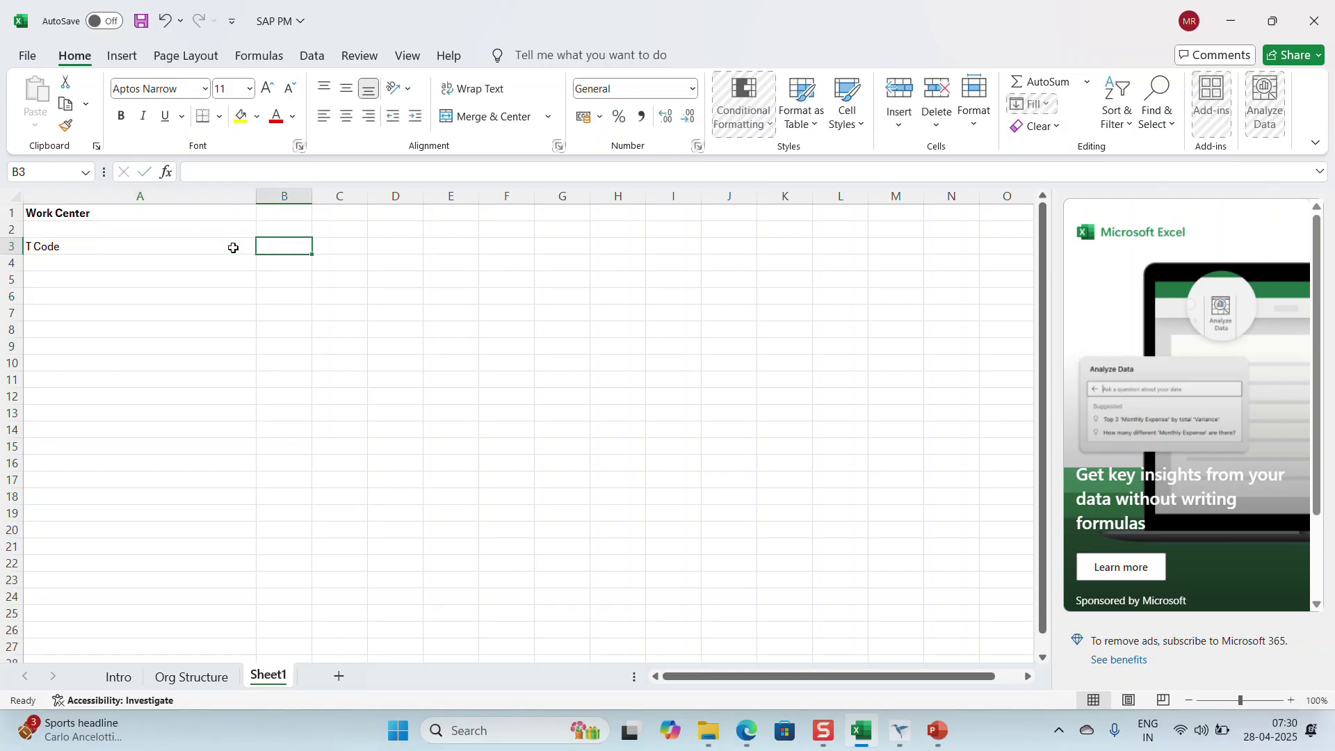
type("IR01")
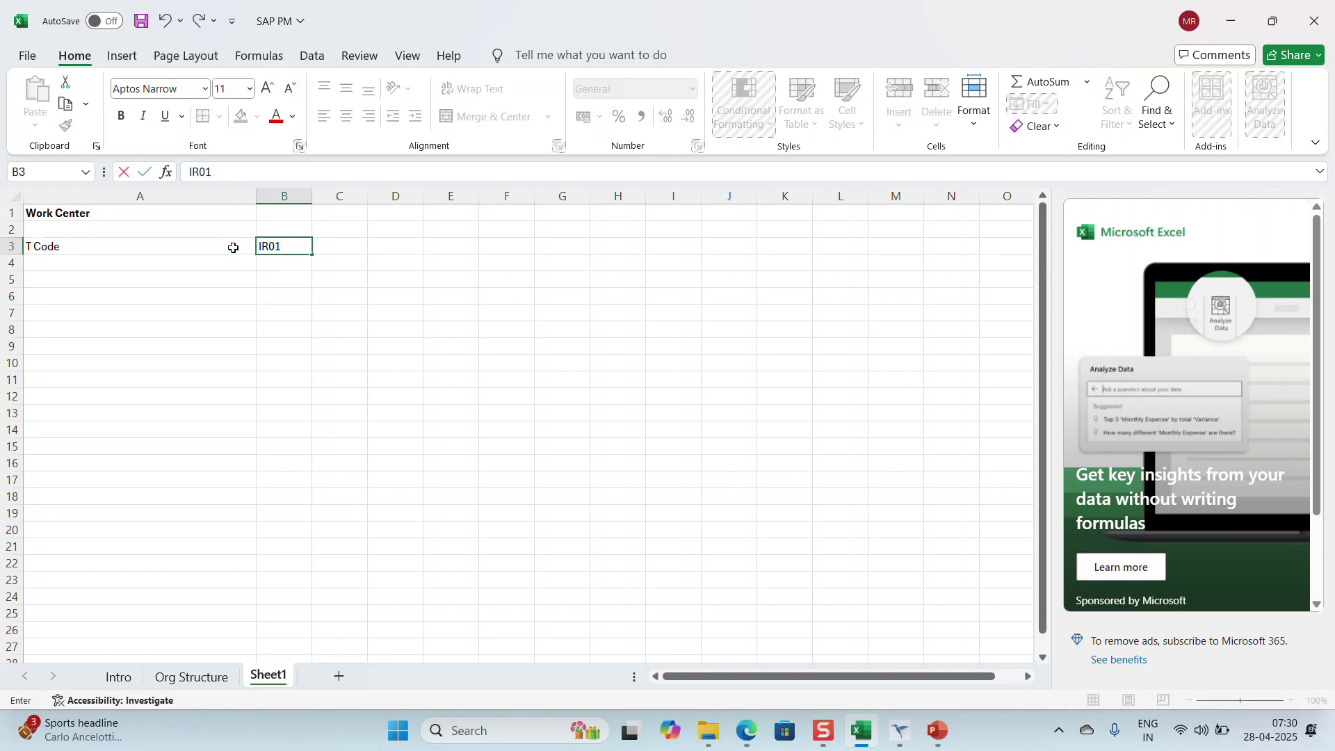
key("Tab")
type("IR")
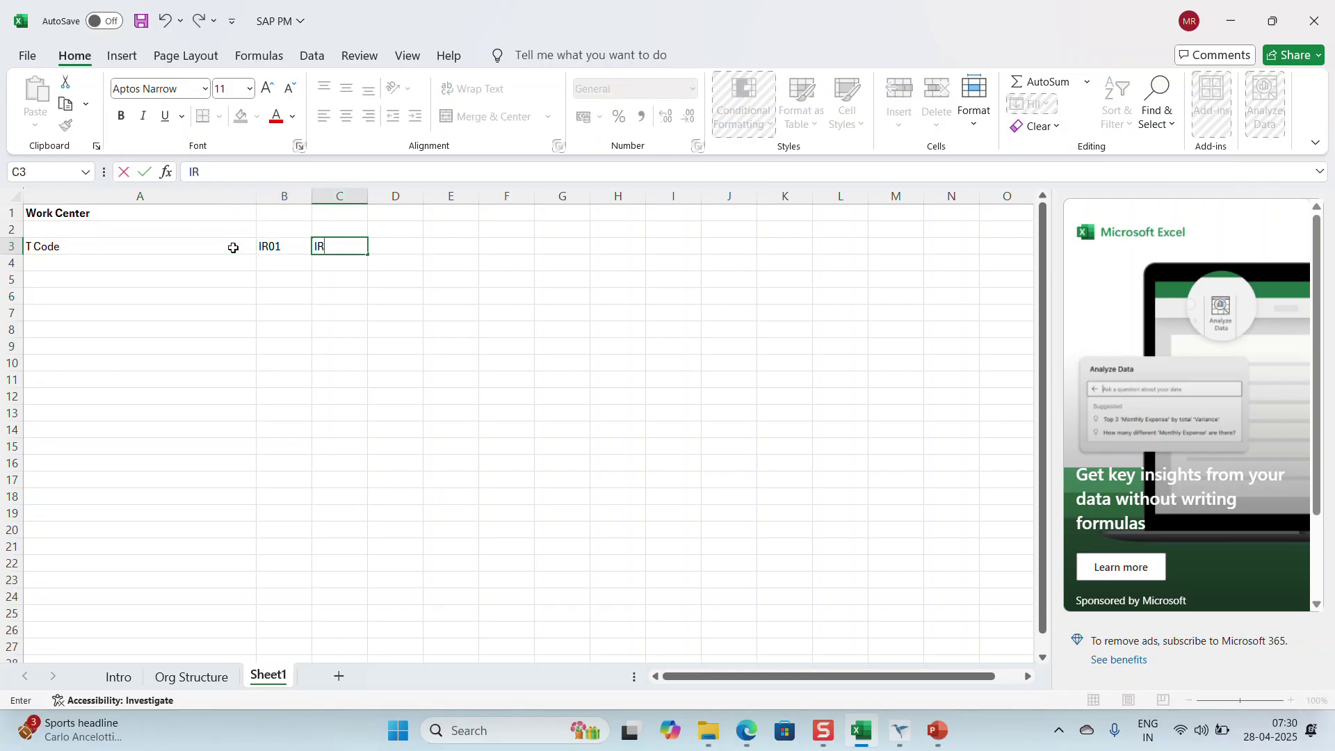
type("02")
key("Tab")
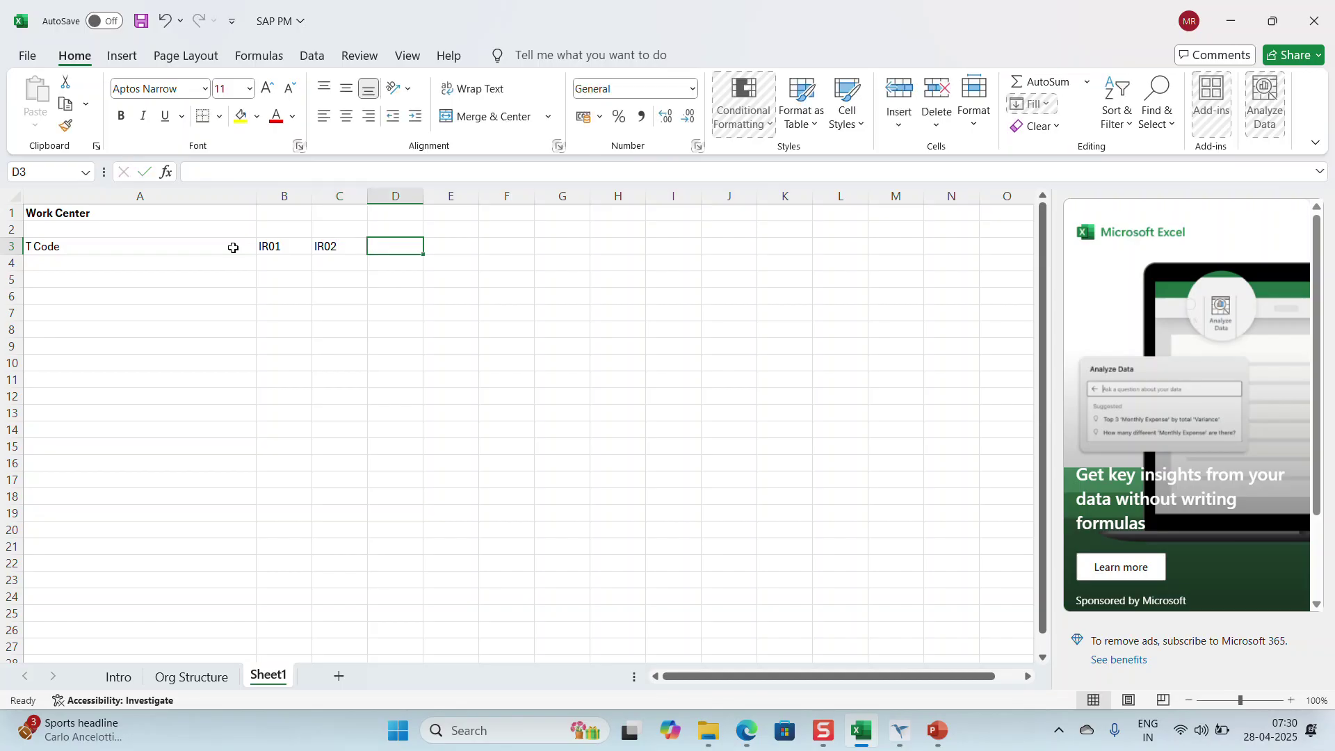
type("IR03")
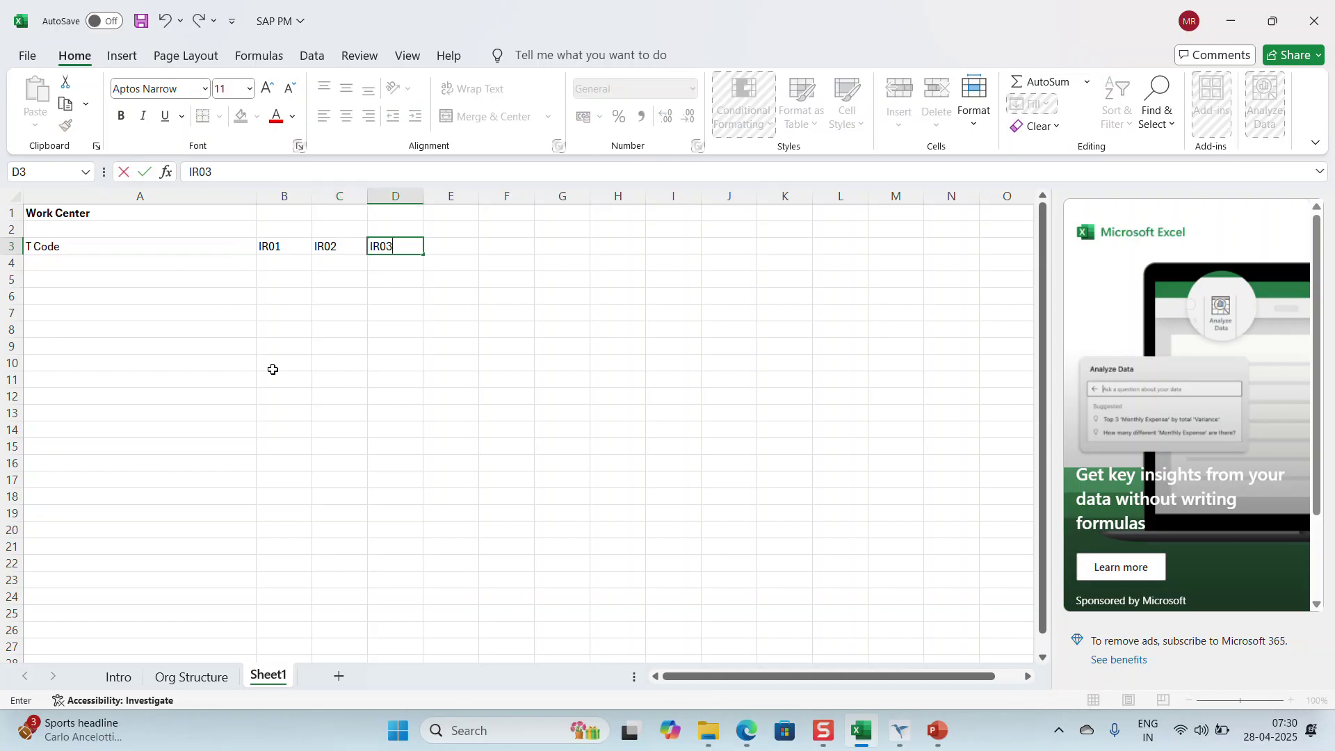
Step: Switch to SAP and set the plant to XGR1 and the work center category to 0005 Plant maintenance
left_click(901, 737)
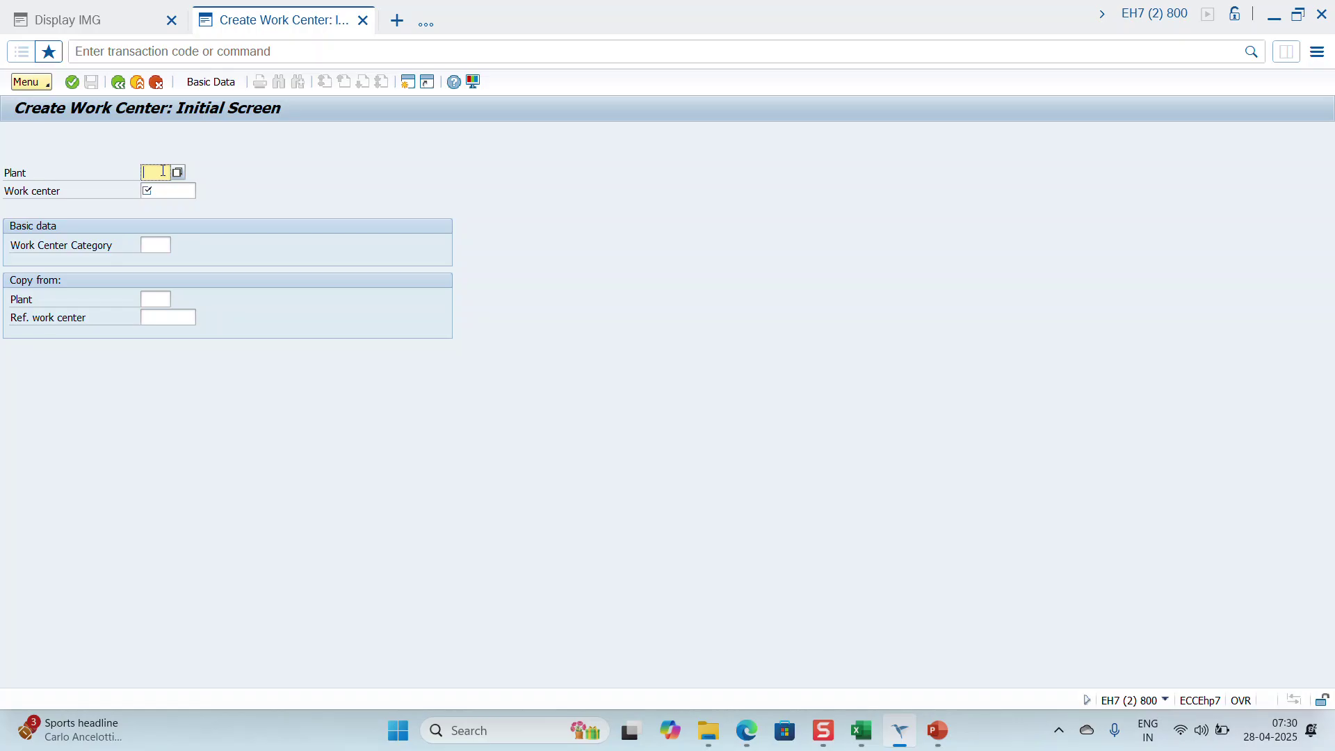
type("XGR1")
left_click(156, 246)
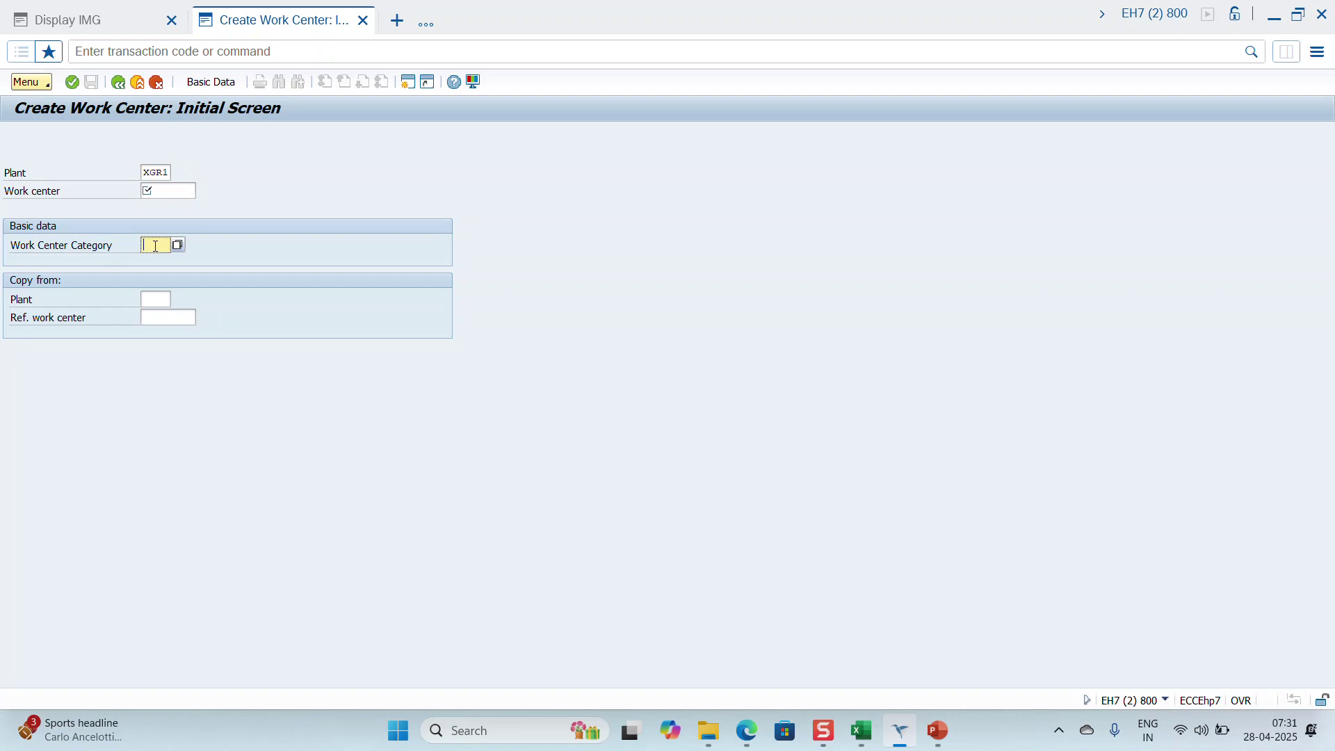
left_click(177, 245)
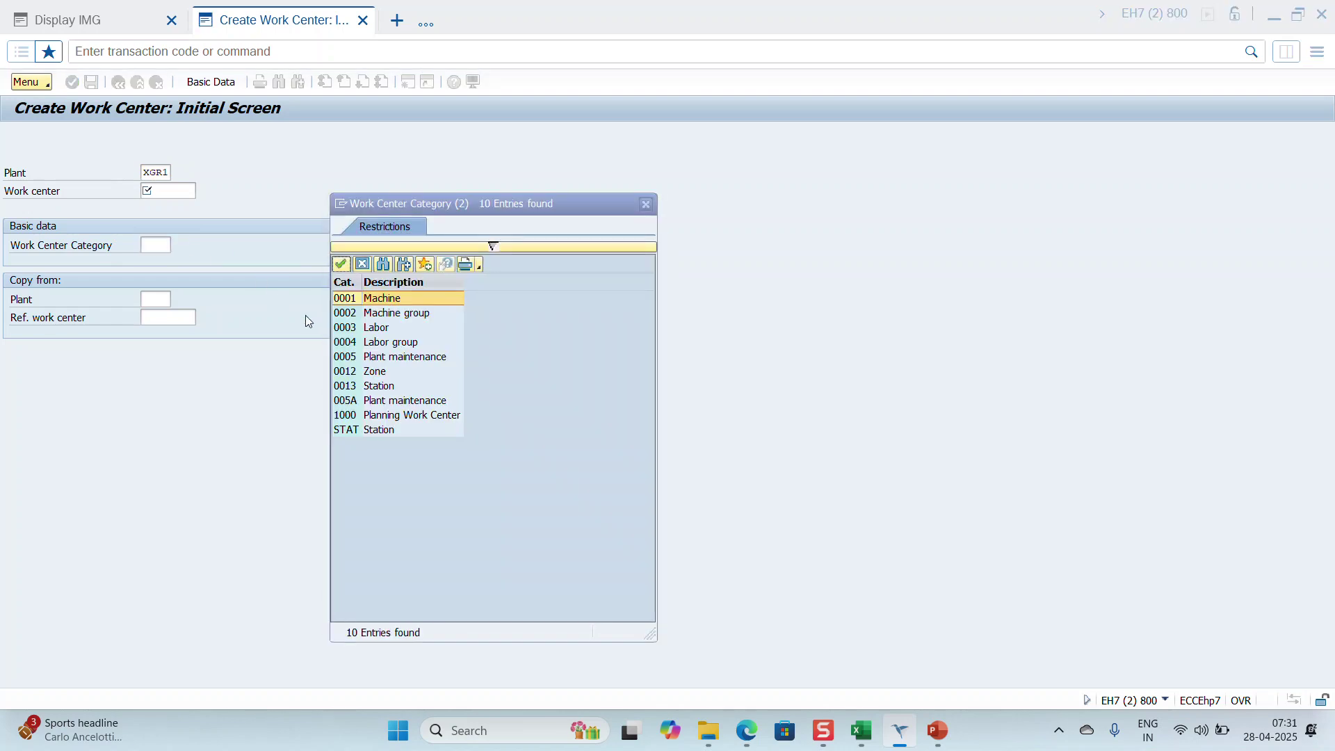
left_click(374, 358)
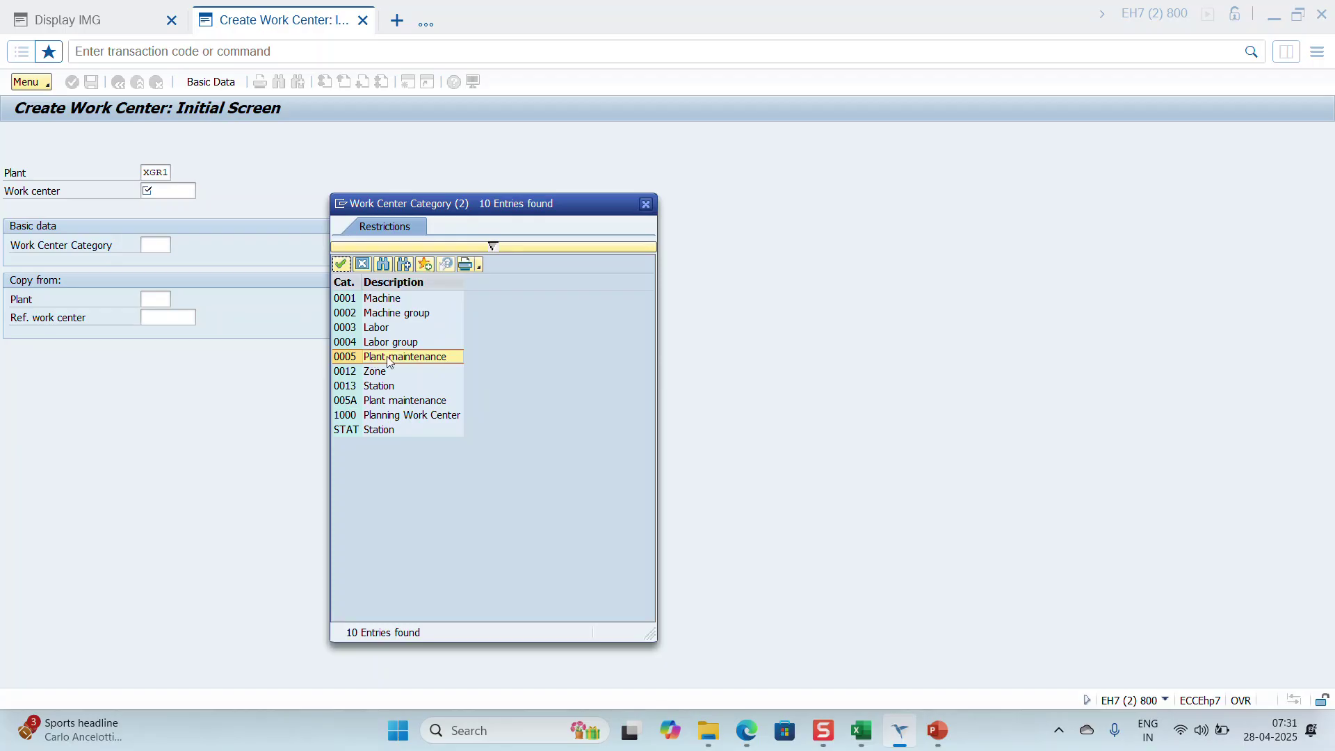
double_click(387, 359)
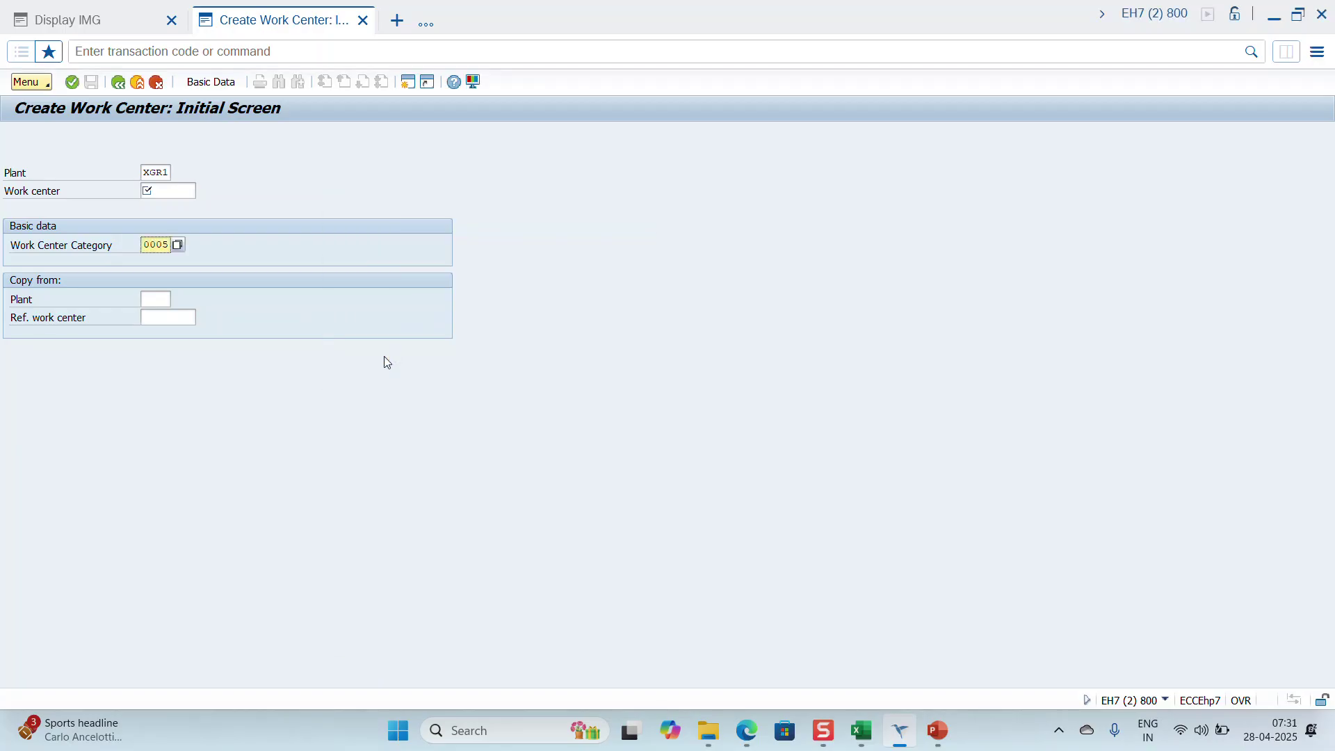
Step: Reopen the work center category list, switch to Excel and enter Work center category in A4 and 0005 in B4
left_click(178, 245)
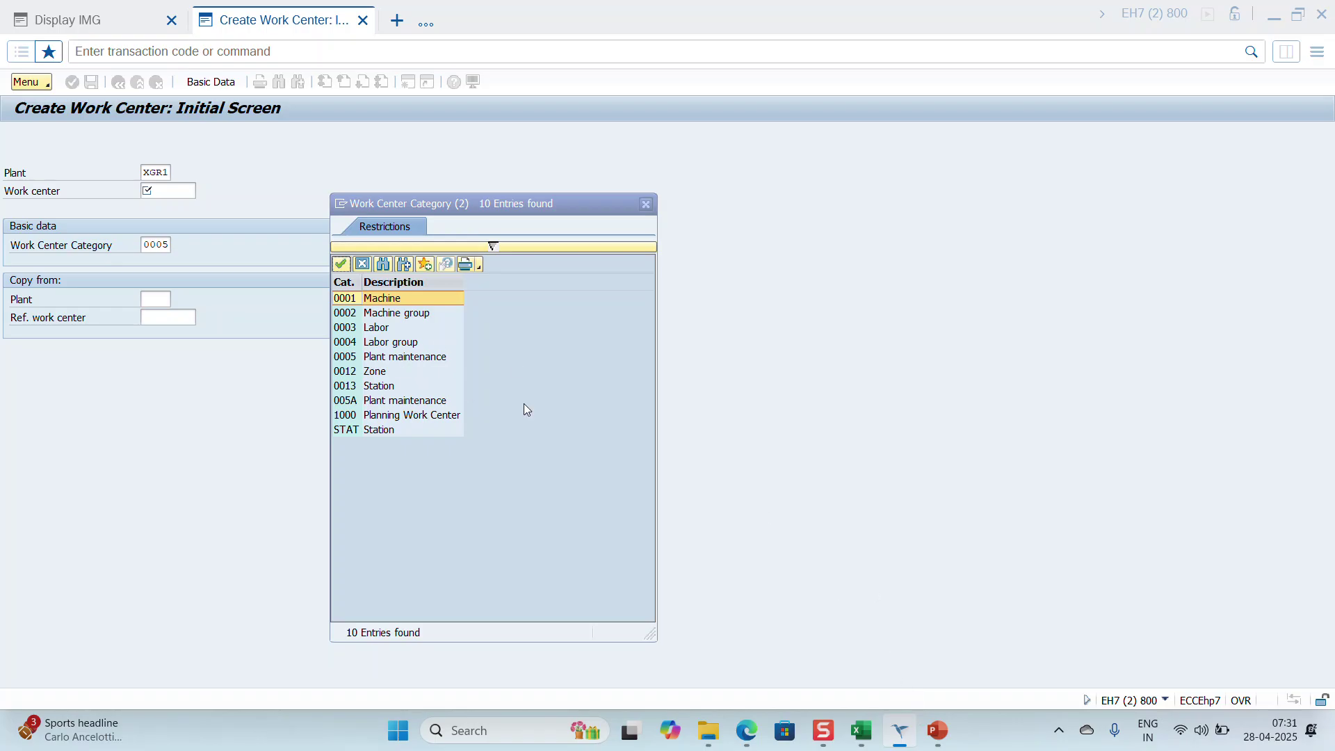
left_click(860, 730)
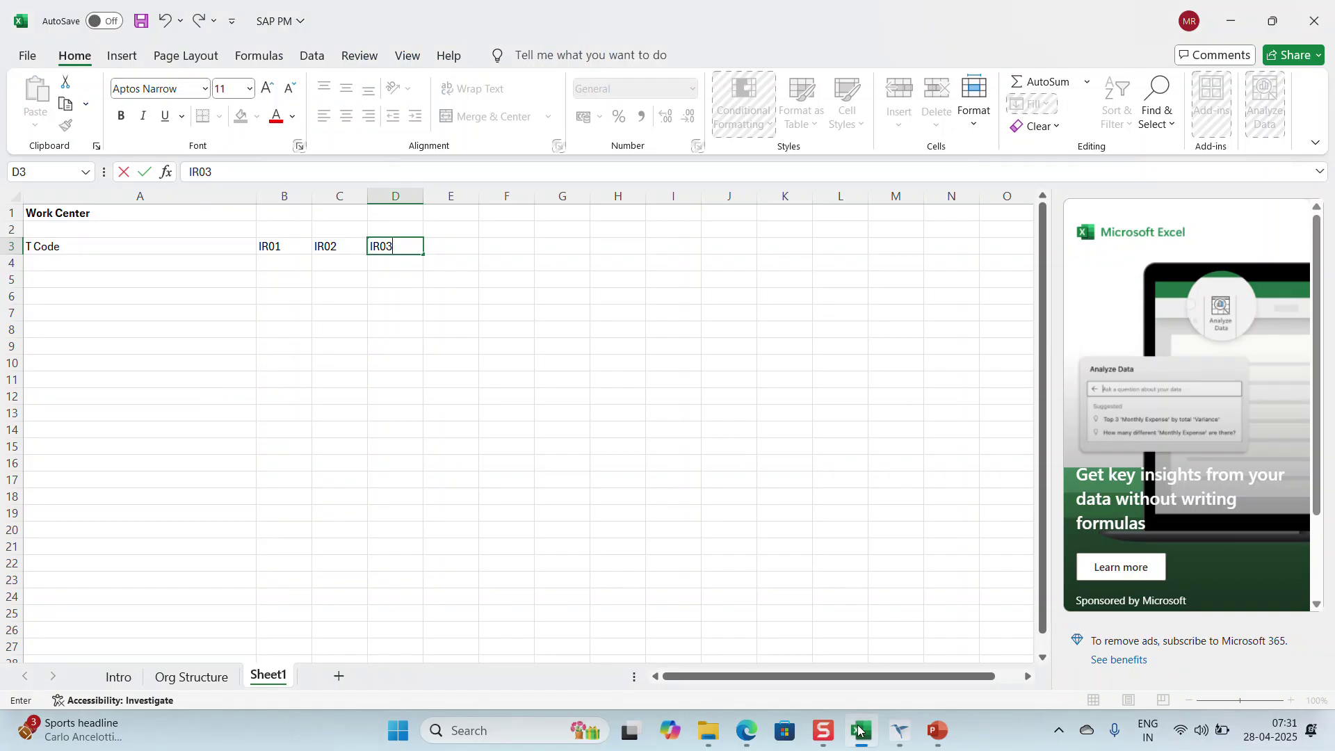
left_click(164, 270)
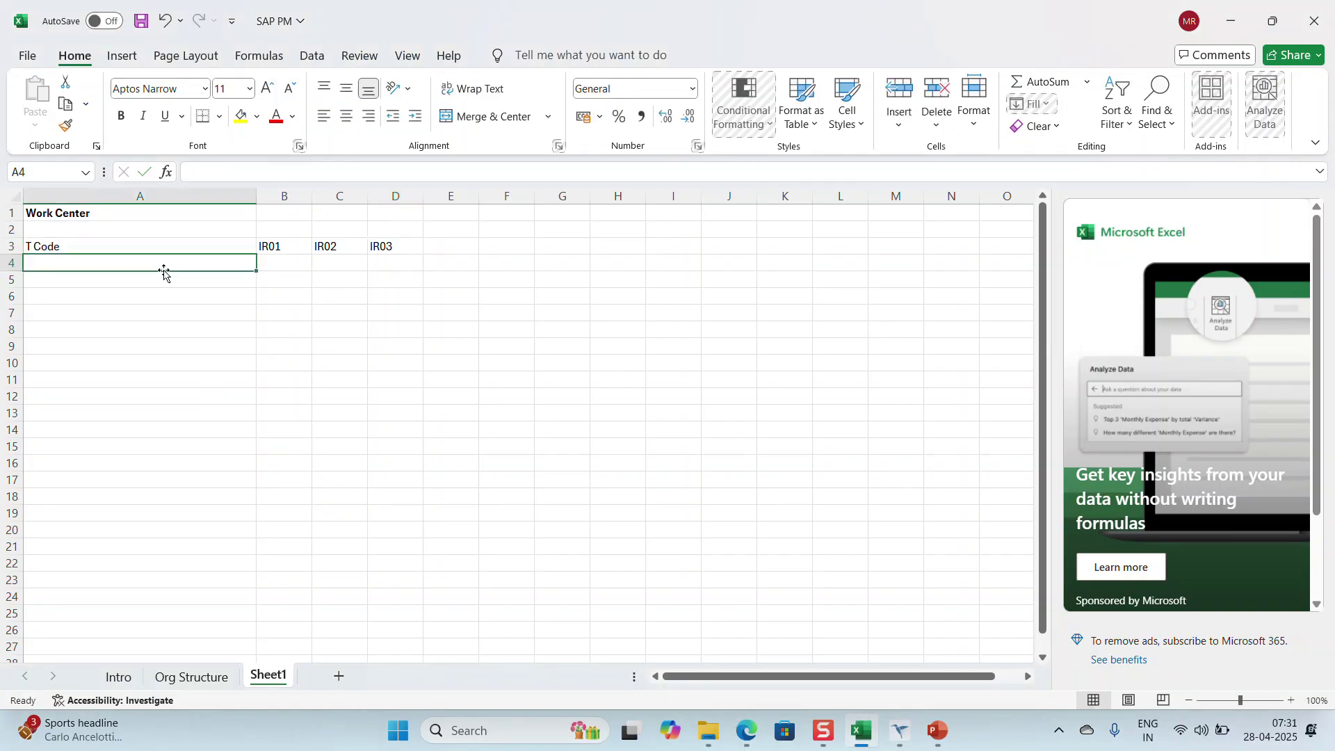
type("Worl")
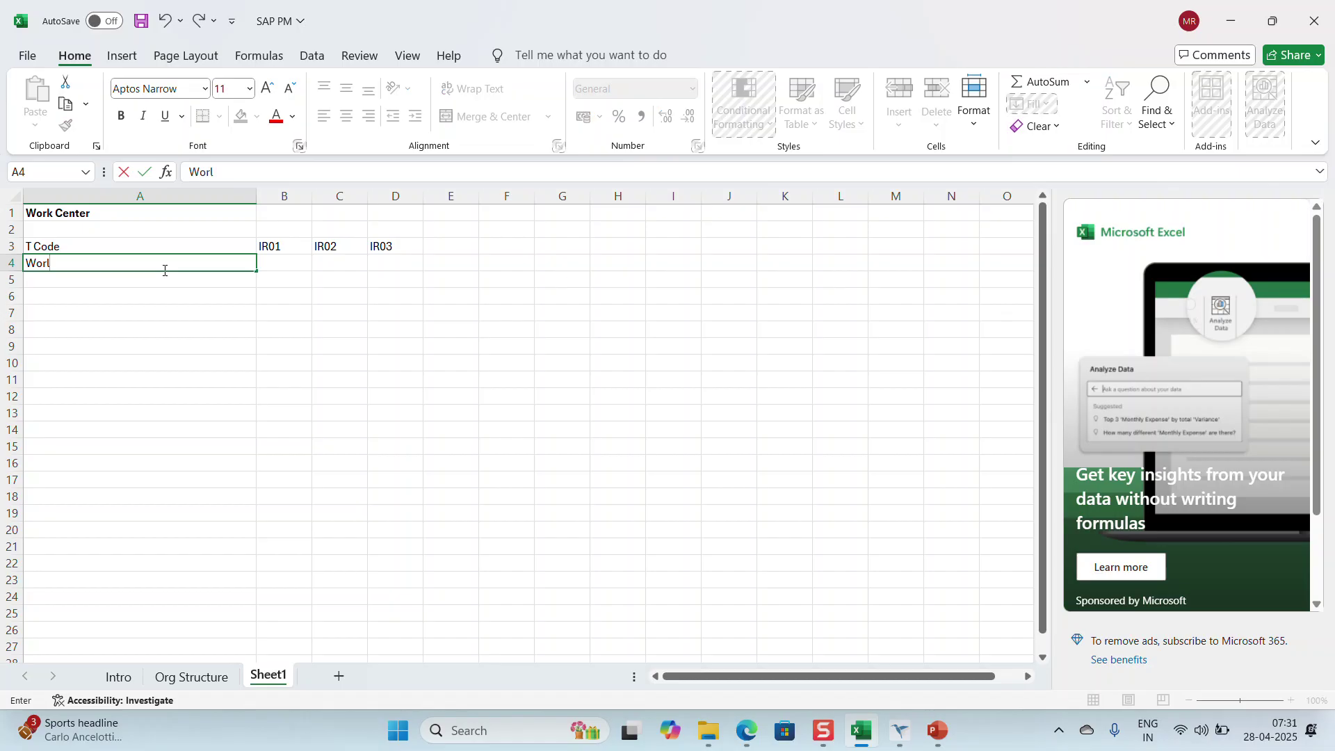
key("BackSpace")
type("k center category")
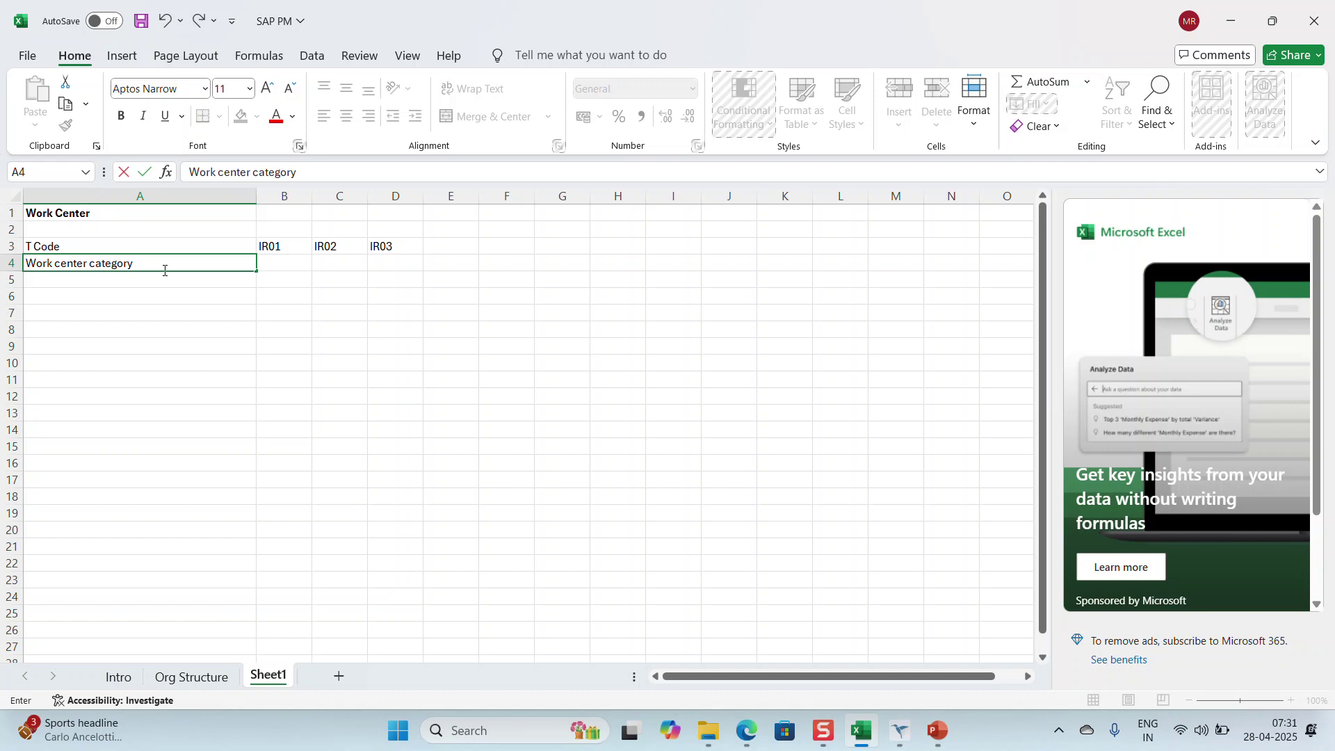
left_click(301, 266)
type("0005")
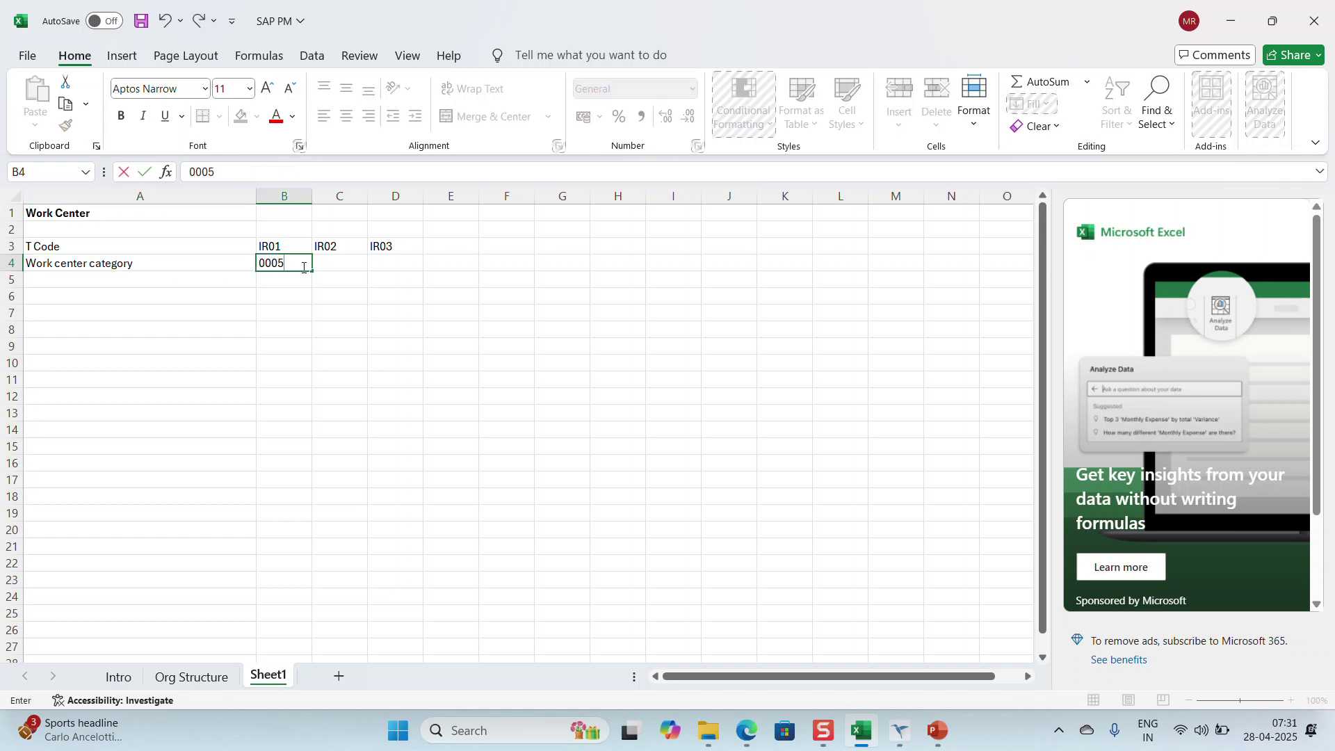
left_click(470, 391)
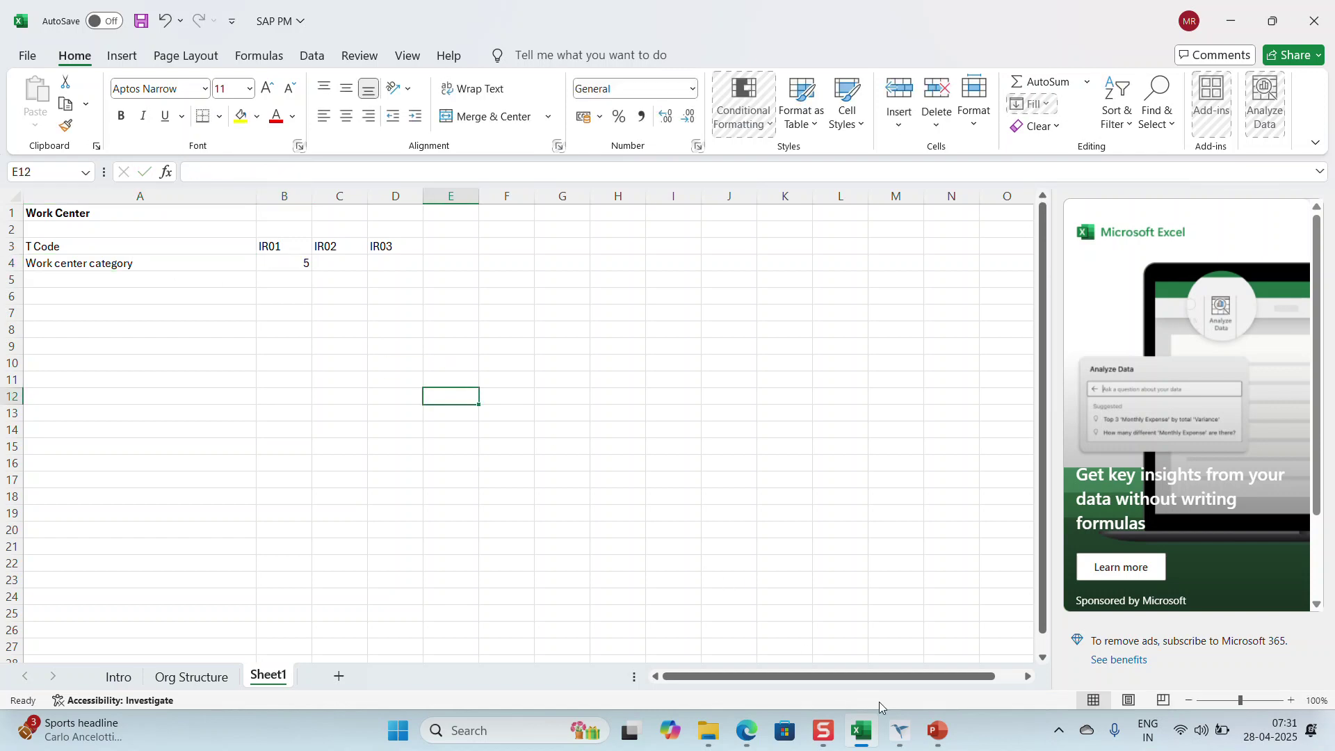
Step: Switch to SAP, pick category 0005 Plant maintenance again, name the work center XWRC1 and continue to its basic data
left_click(901, 730)
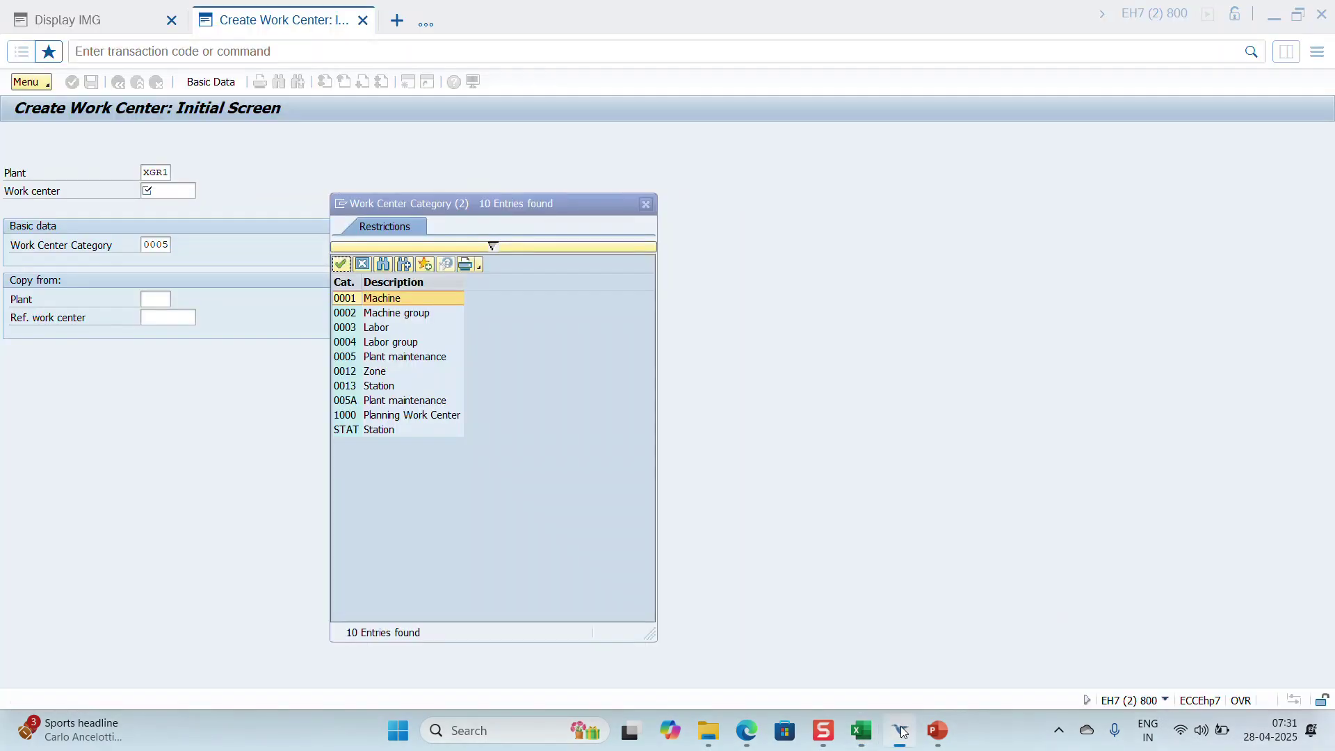
double_click(409, 357)
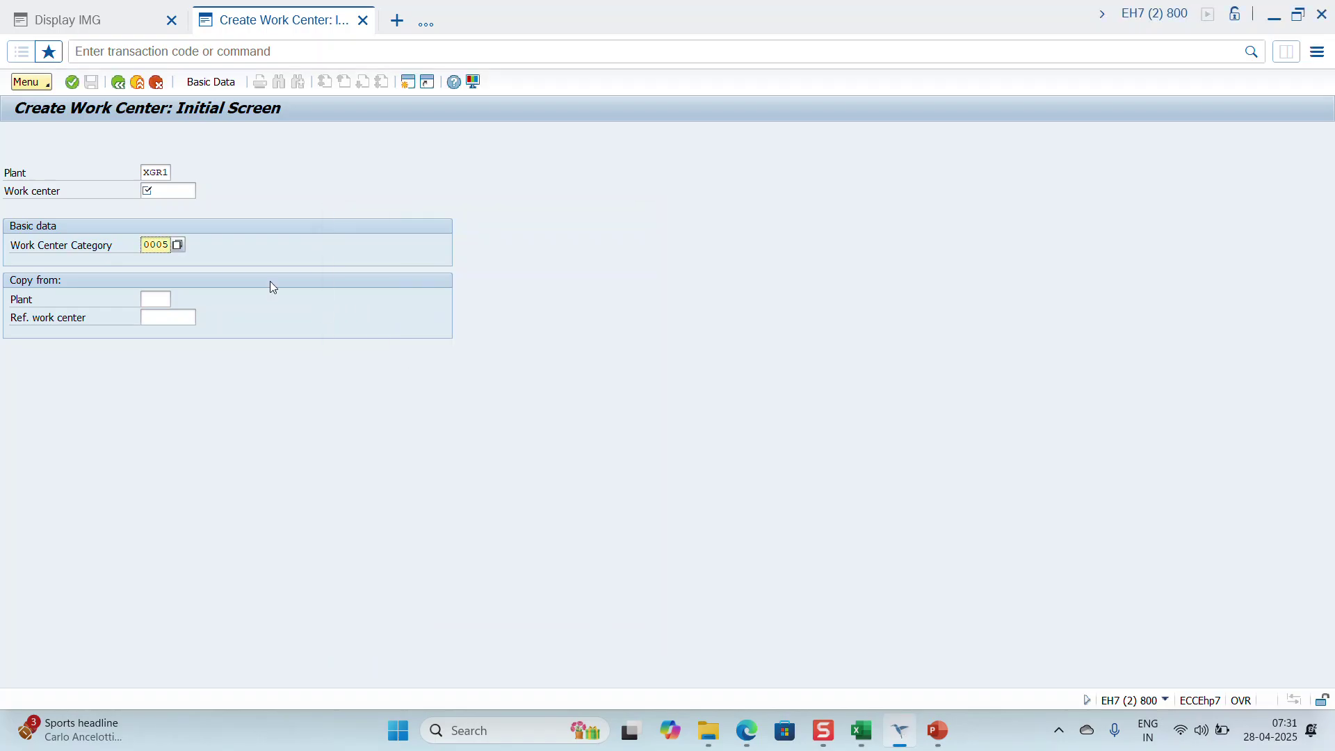
key("Return")
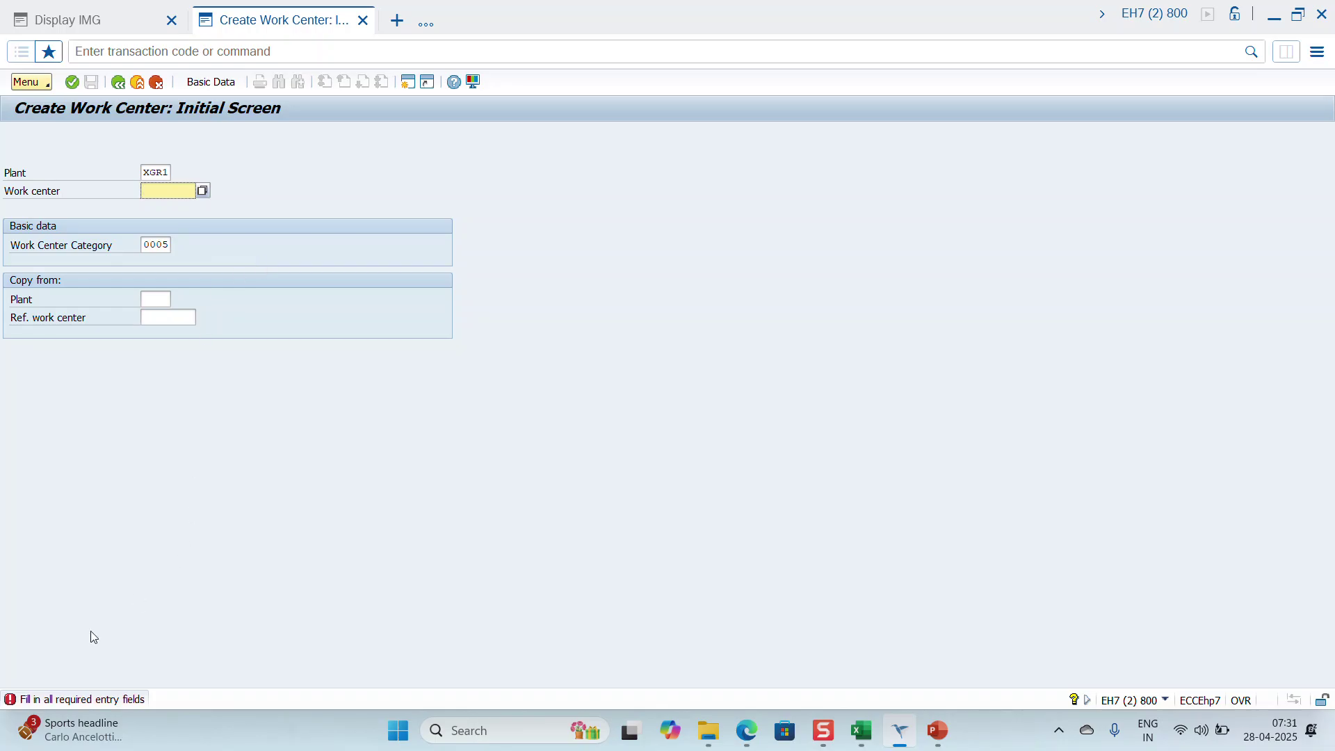
left_click(164, 195)
type("XWRC1")
key("Return")
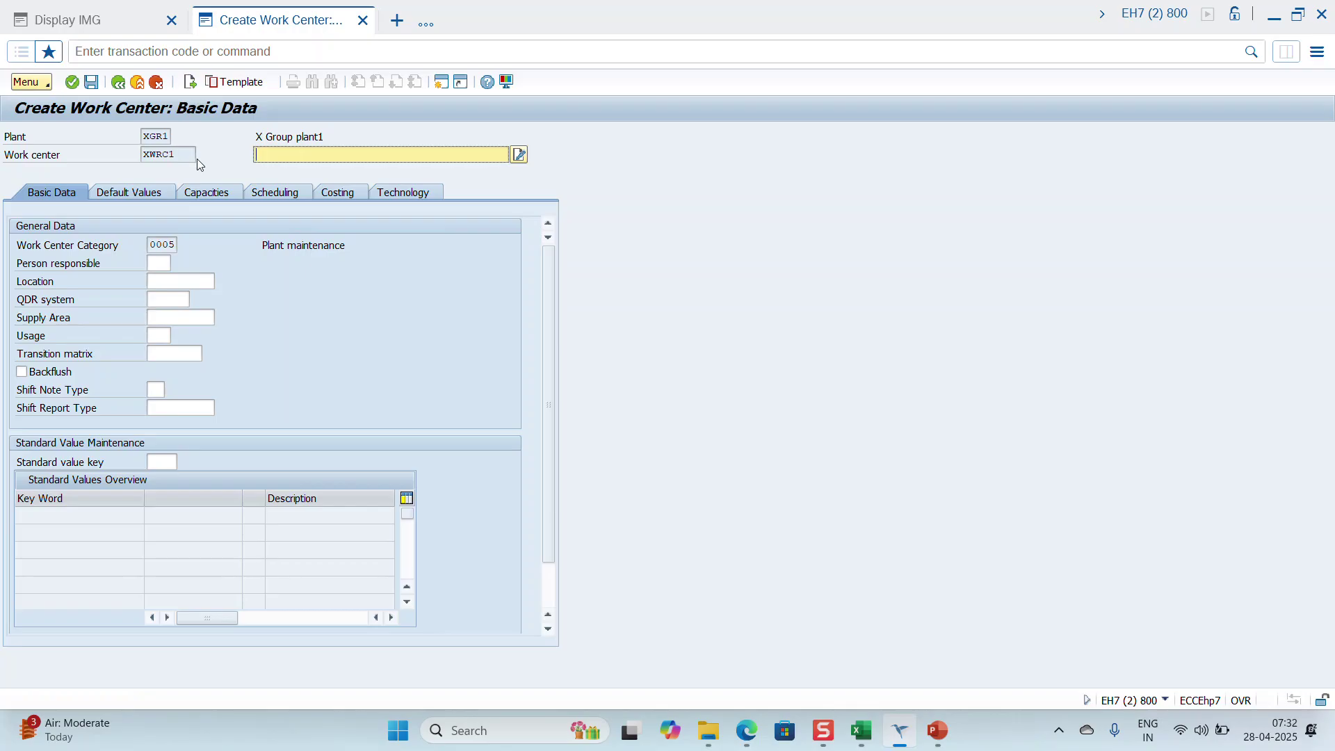
Step: Copy the work center code XWRC1 from SAP into cell B6 of the Excel sheet
left_click(185, 155)
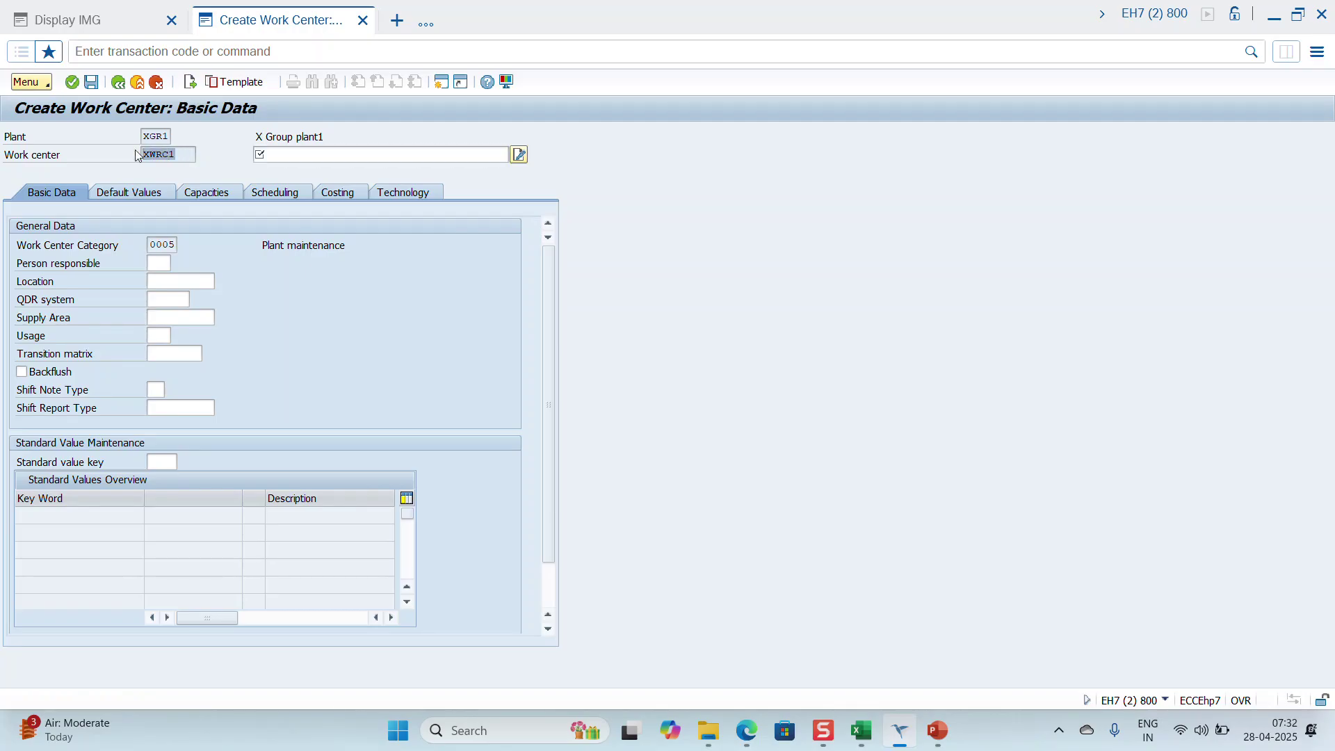
key("ctrl+c")
left_click(869, 740)
left_click(253, 310)
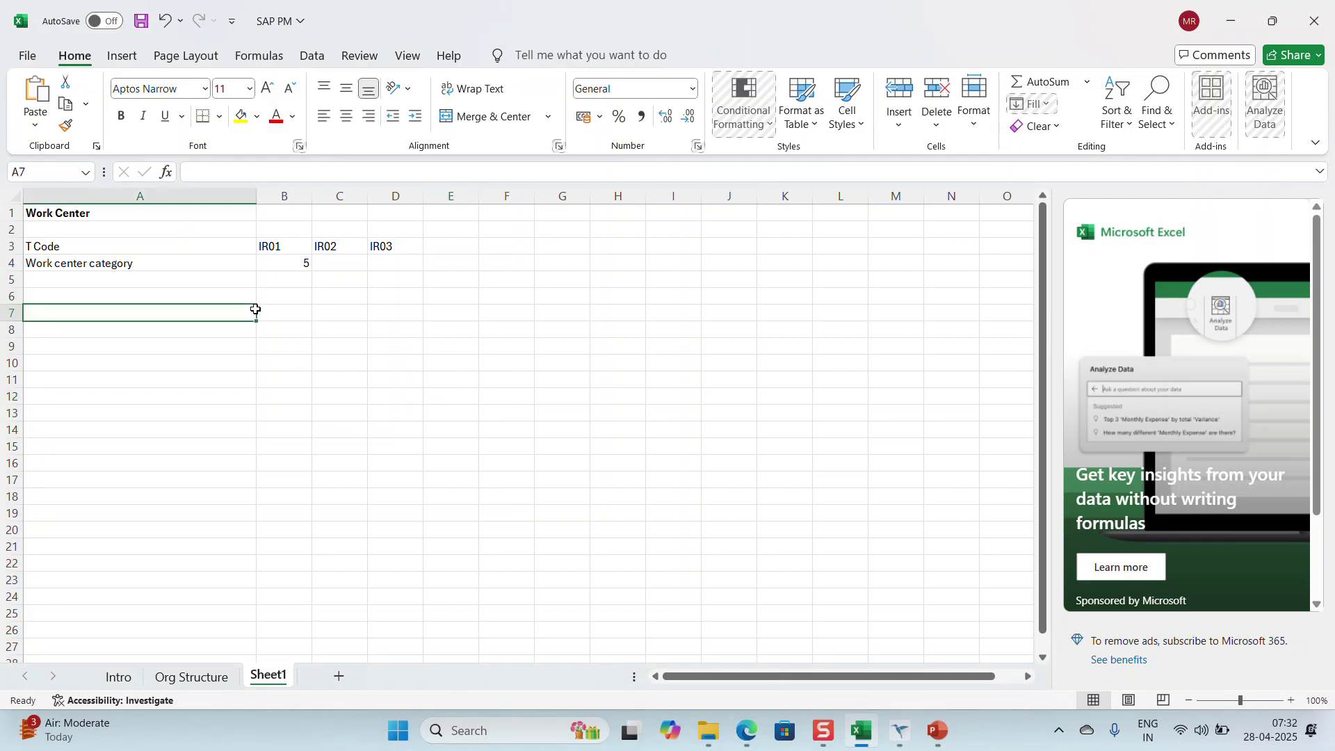
left_click(281, 303)
key("ctrl+v")
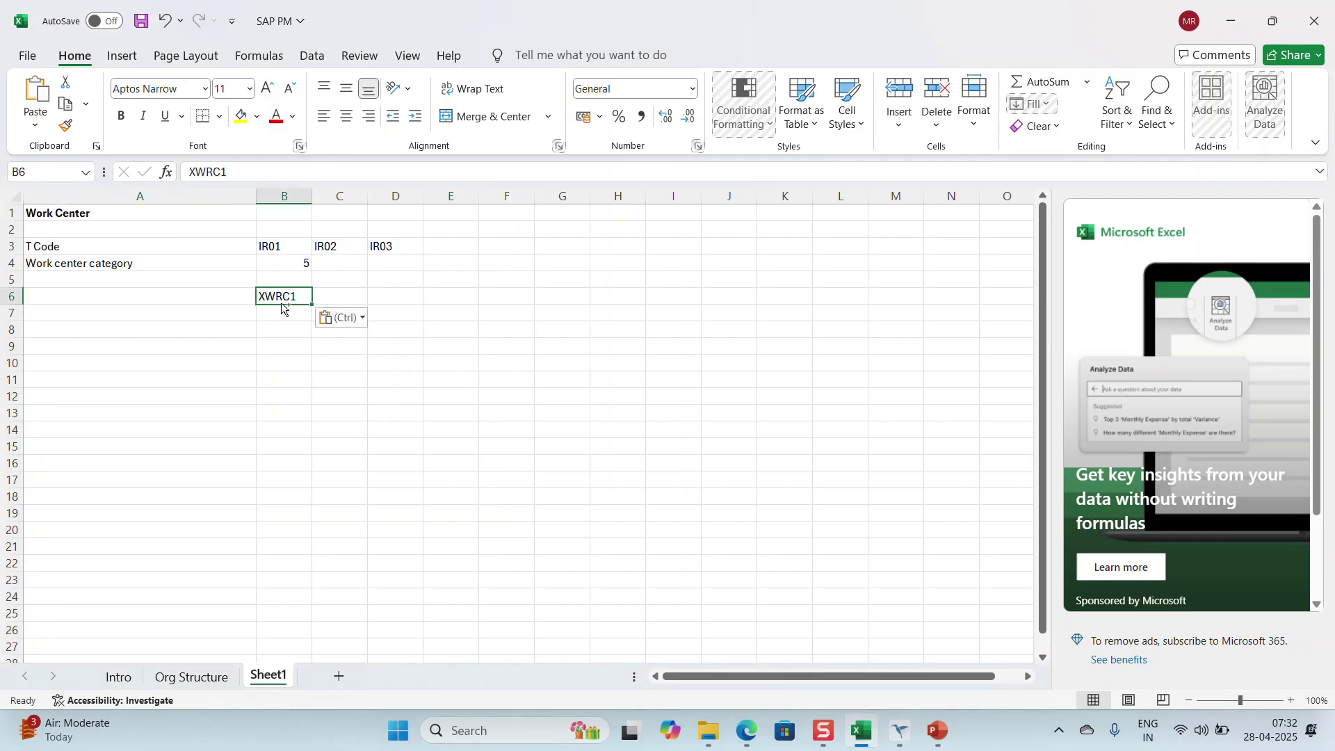
Step: Switch to SAP and enter Mechanical as the description of work center XWRC1
left_click(897, 731)
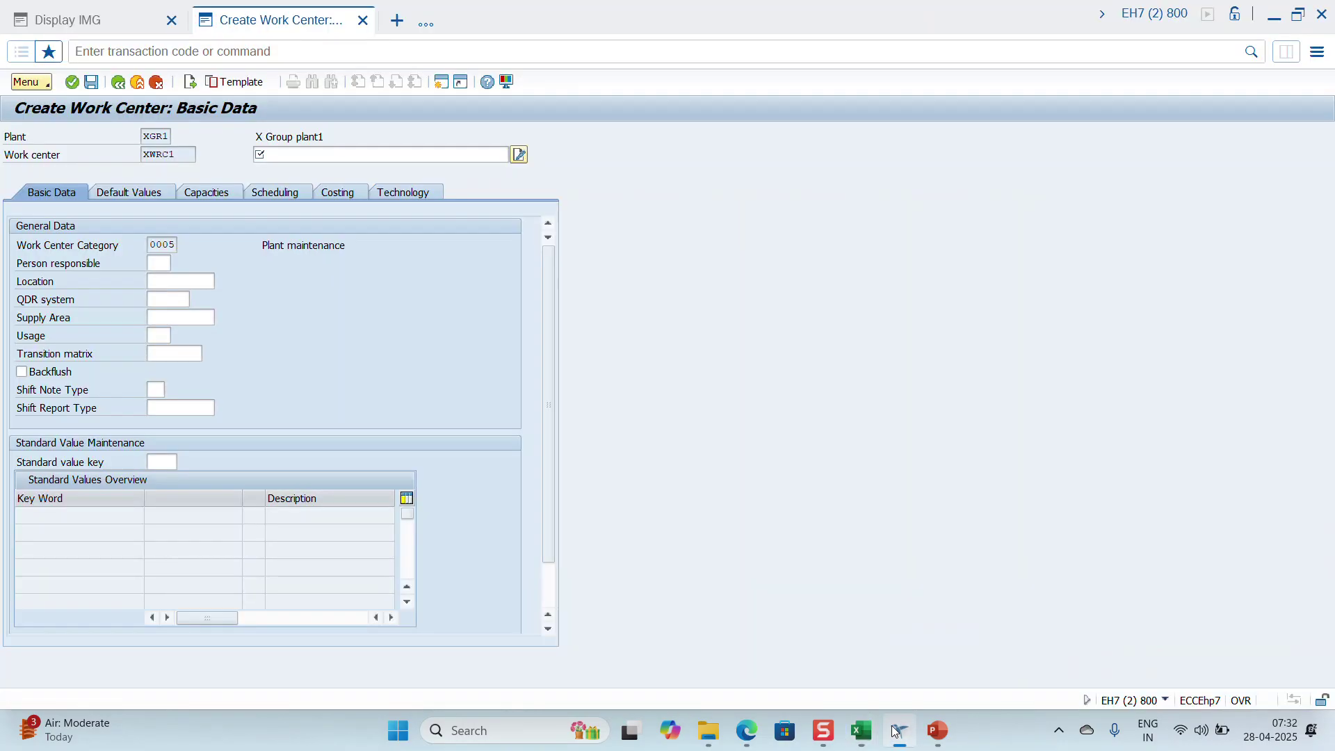
left_click(332, 155)
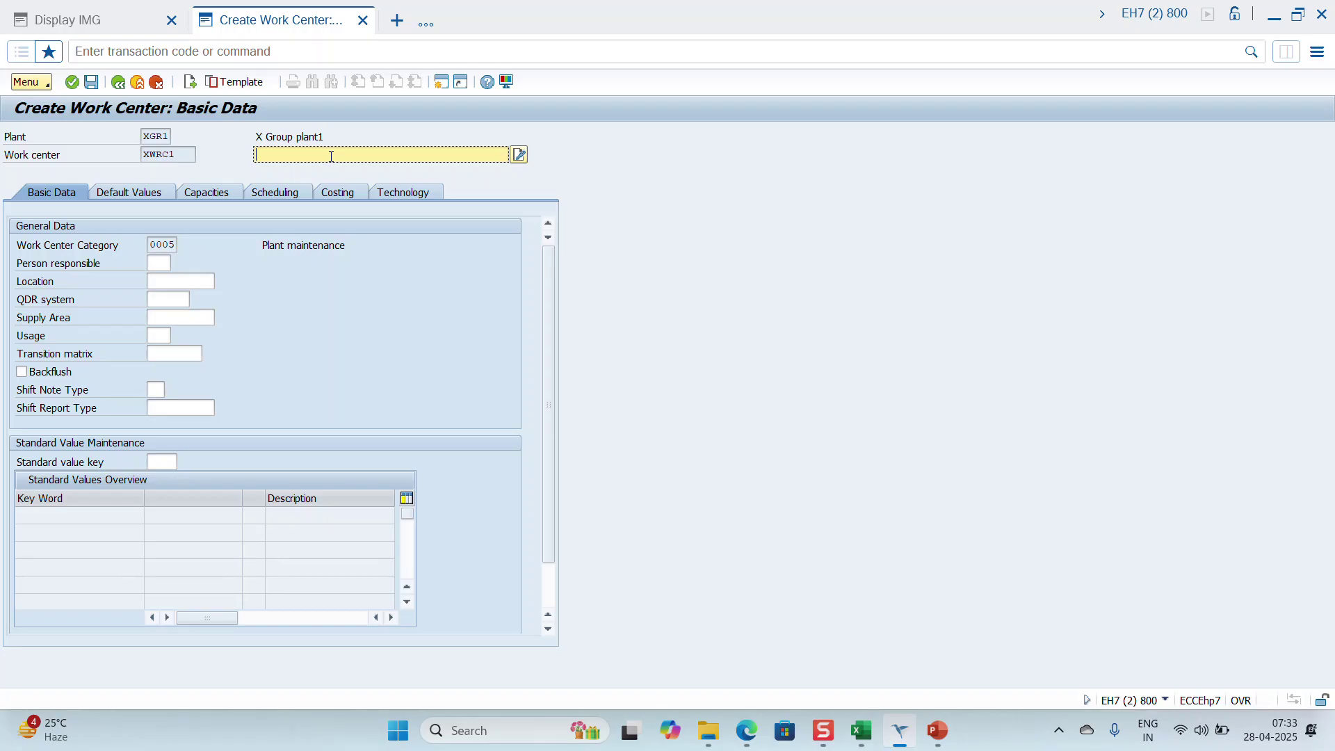
type("Mechanical")
Step: Look through the default values, capacities and scheduling views of the new work center
left_click(124, 190)
left_click(222, 196)
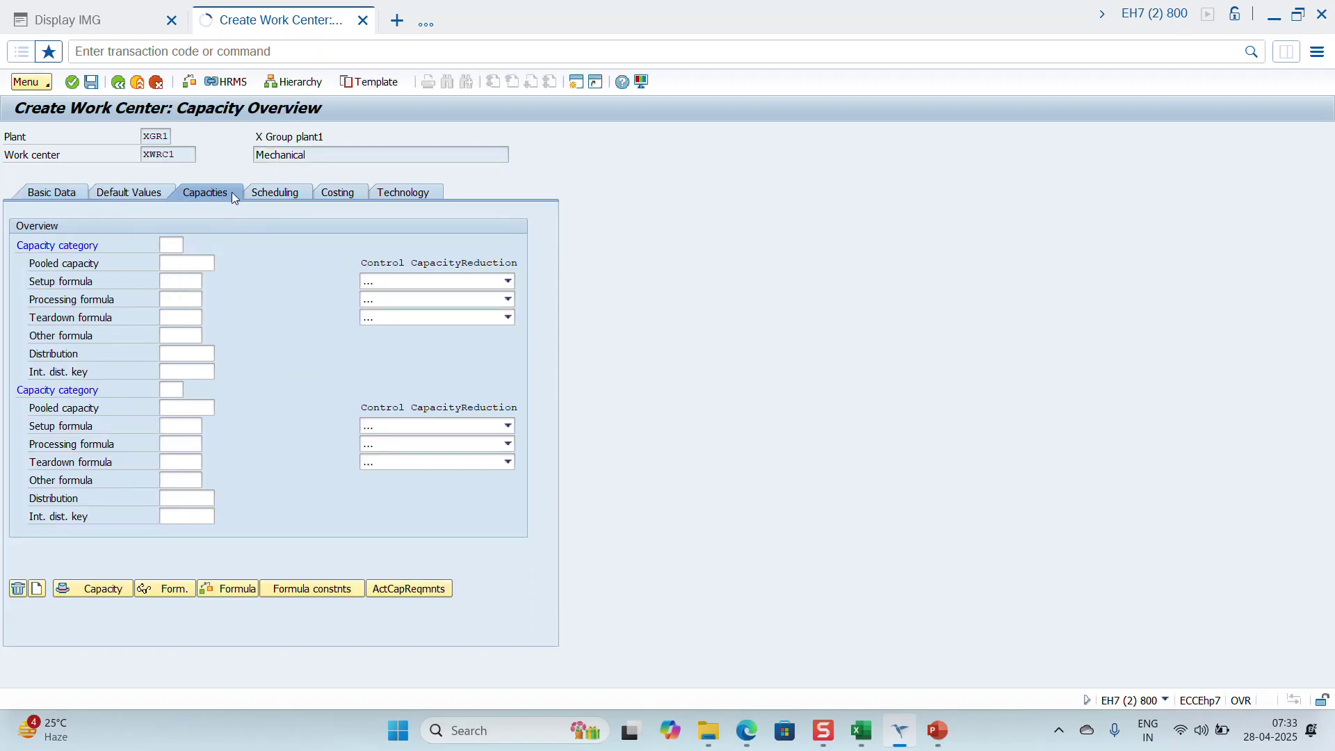
left_click(292, 193)
left_click(335, 196)
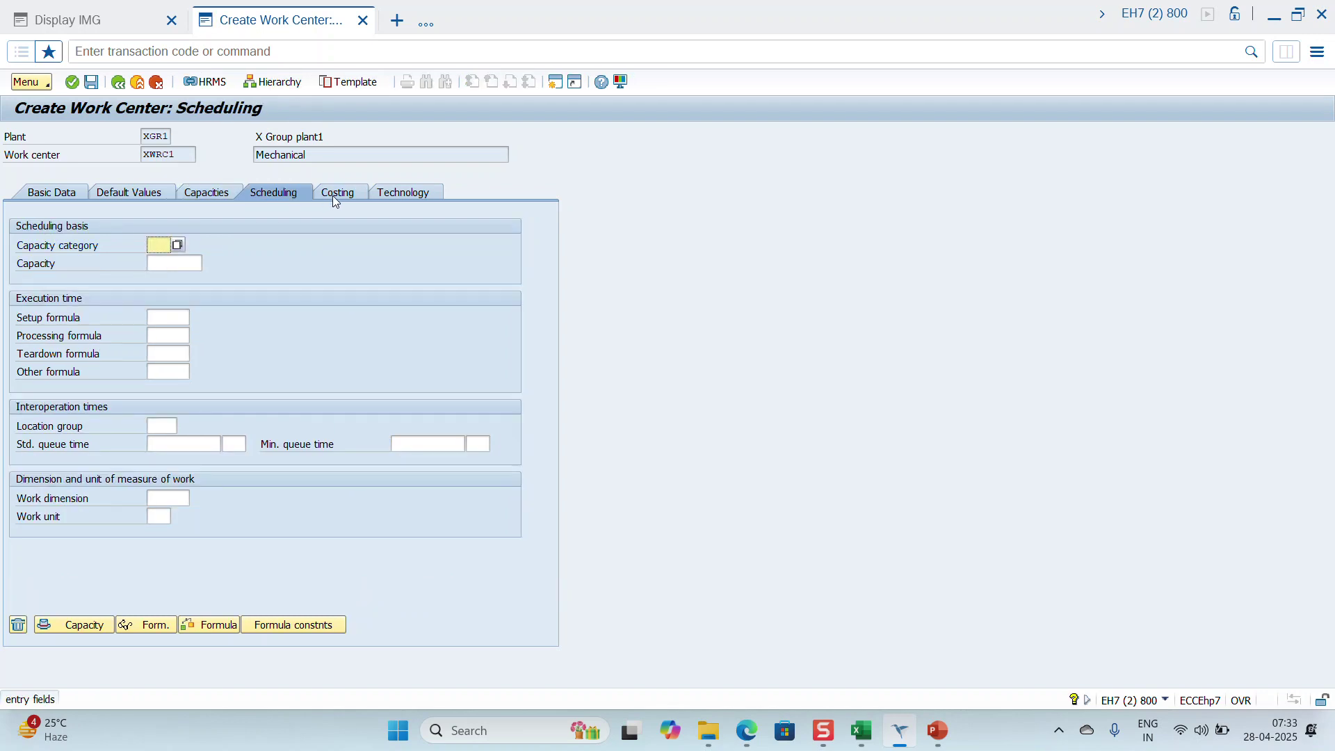
left_click(411, 194)
left_click(46, 195)
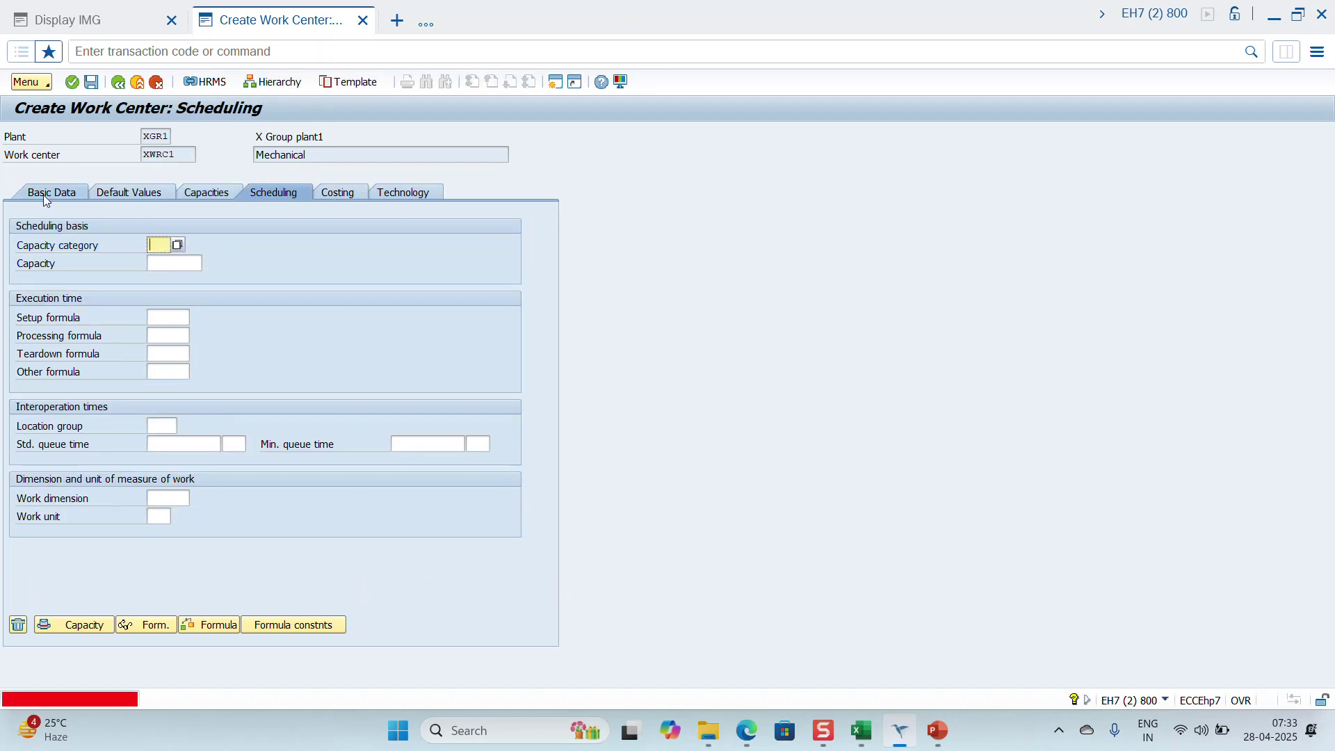
Step: Try to return from the scheduling view to the basic data without a capacity category
left_click(180, 161)
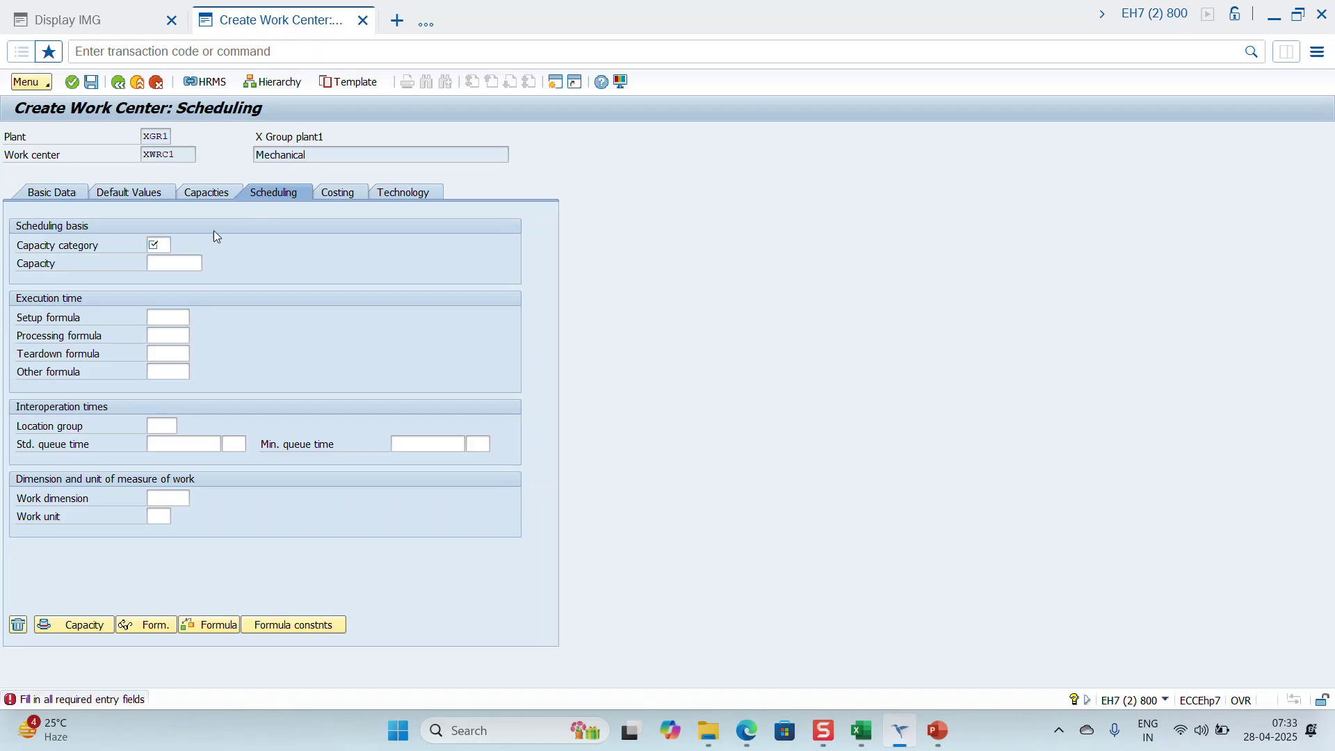
left_click(163, 247)
left_click(168, 263)
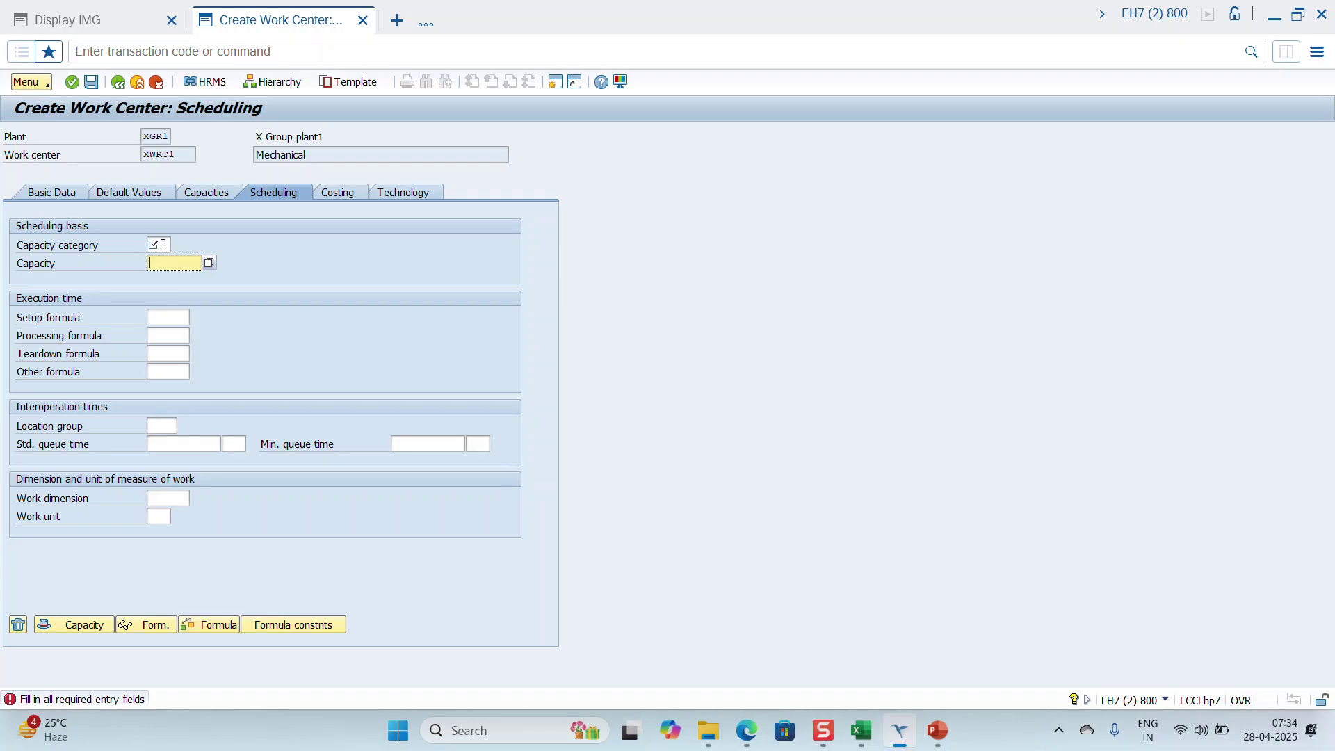
left_click(163, 245)
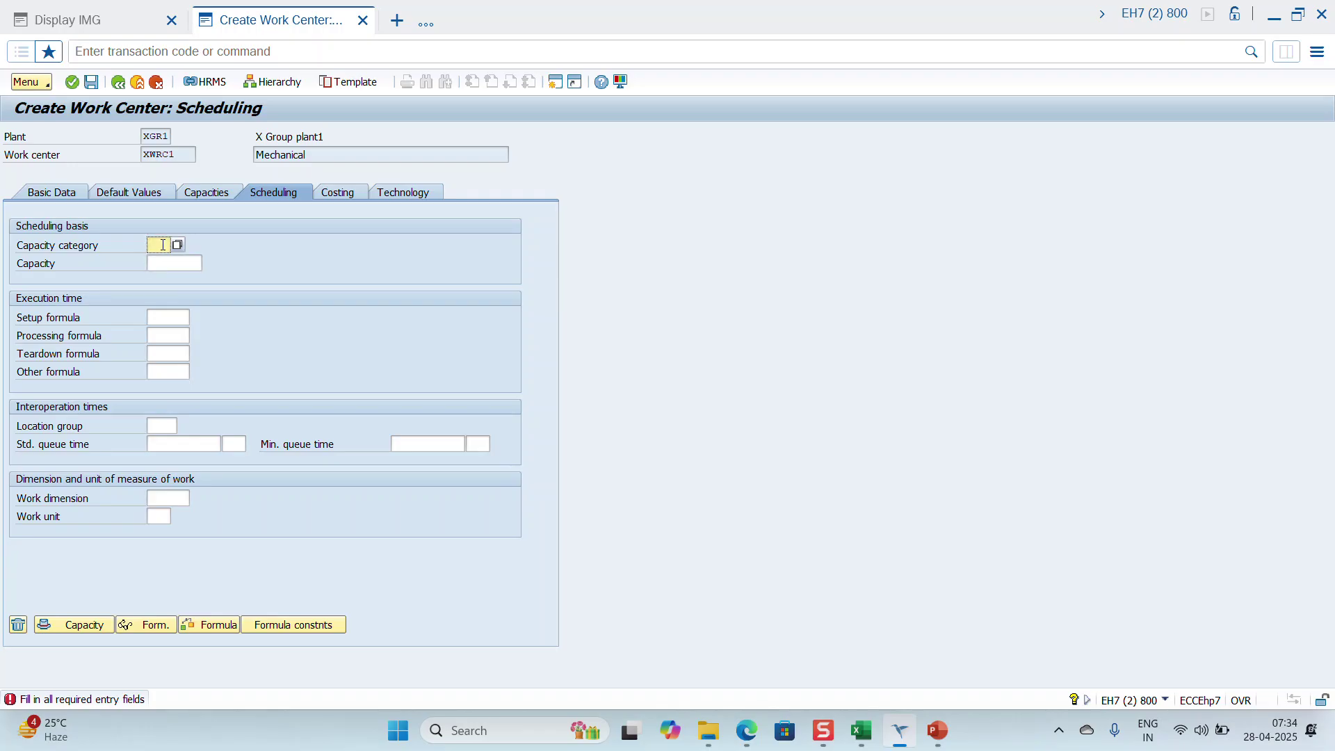
left_click(61, 195)
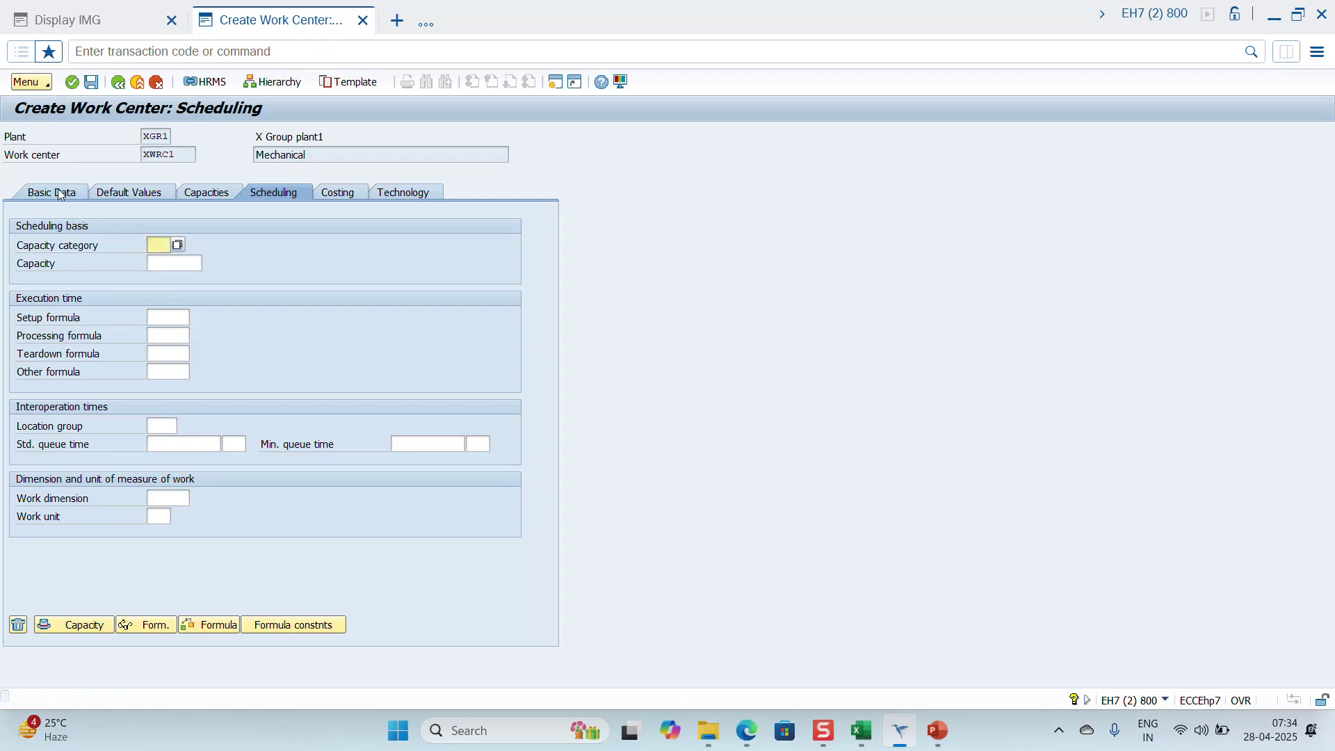
left_click(61, 194)
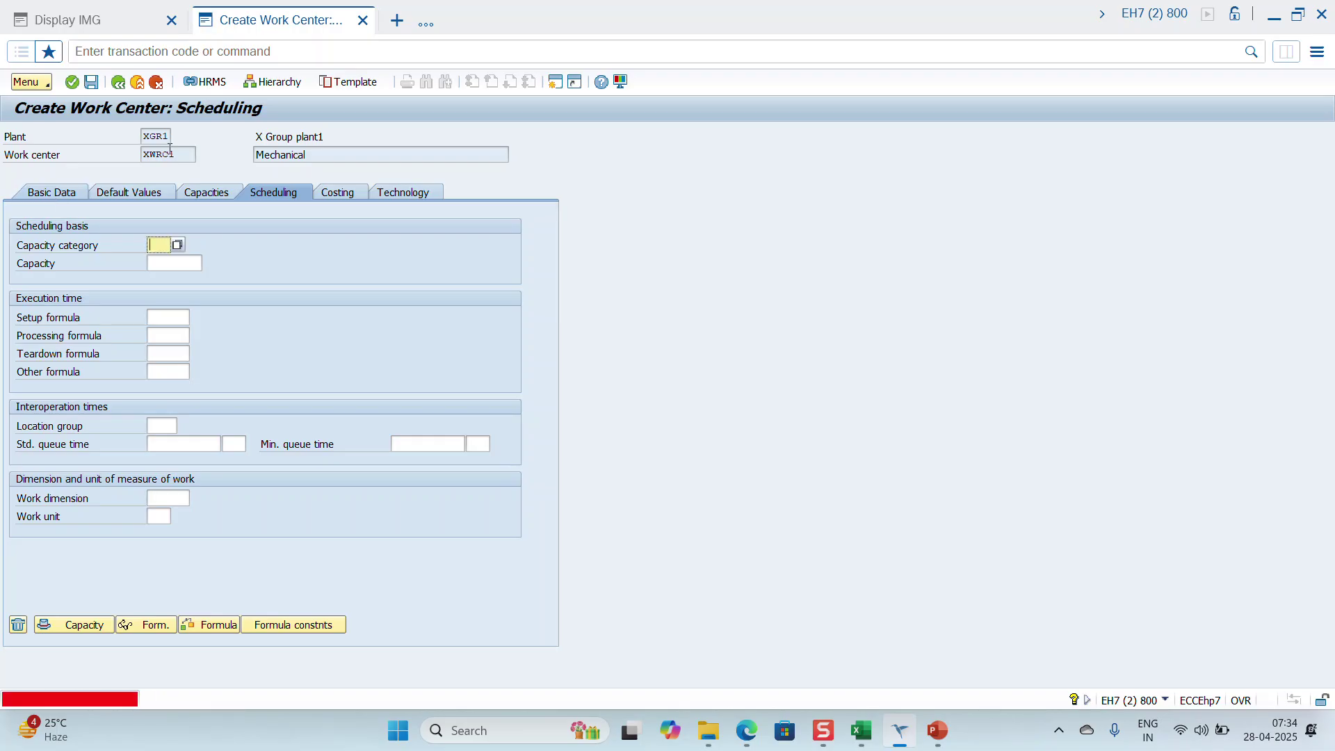
Step: Exit the work center without saving and restart work center creation with transaction CR01
left_click(137, 82)
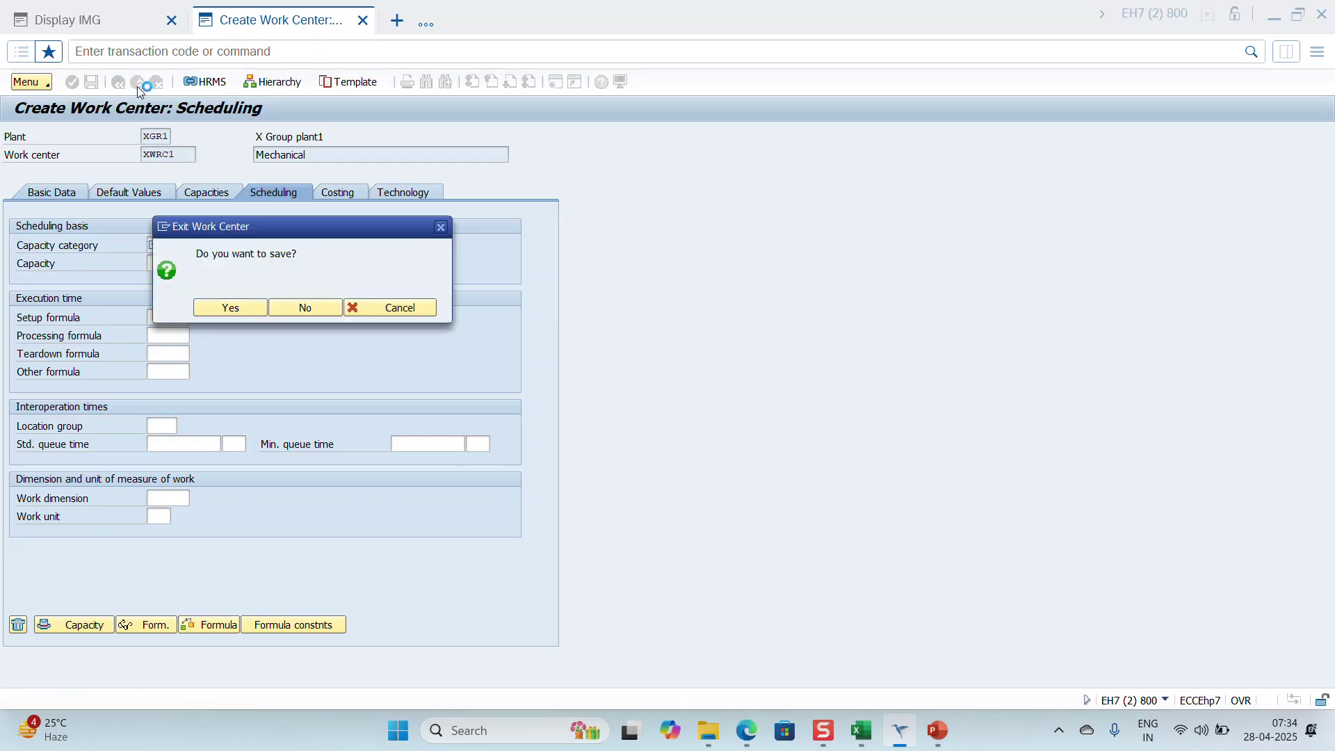
left_click(310, 307)
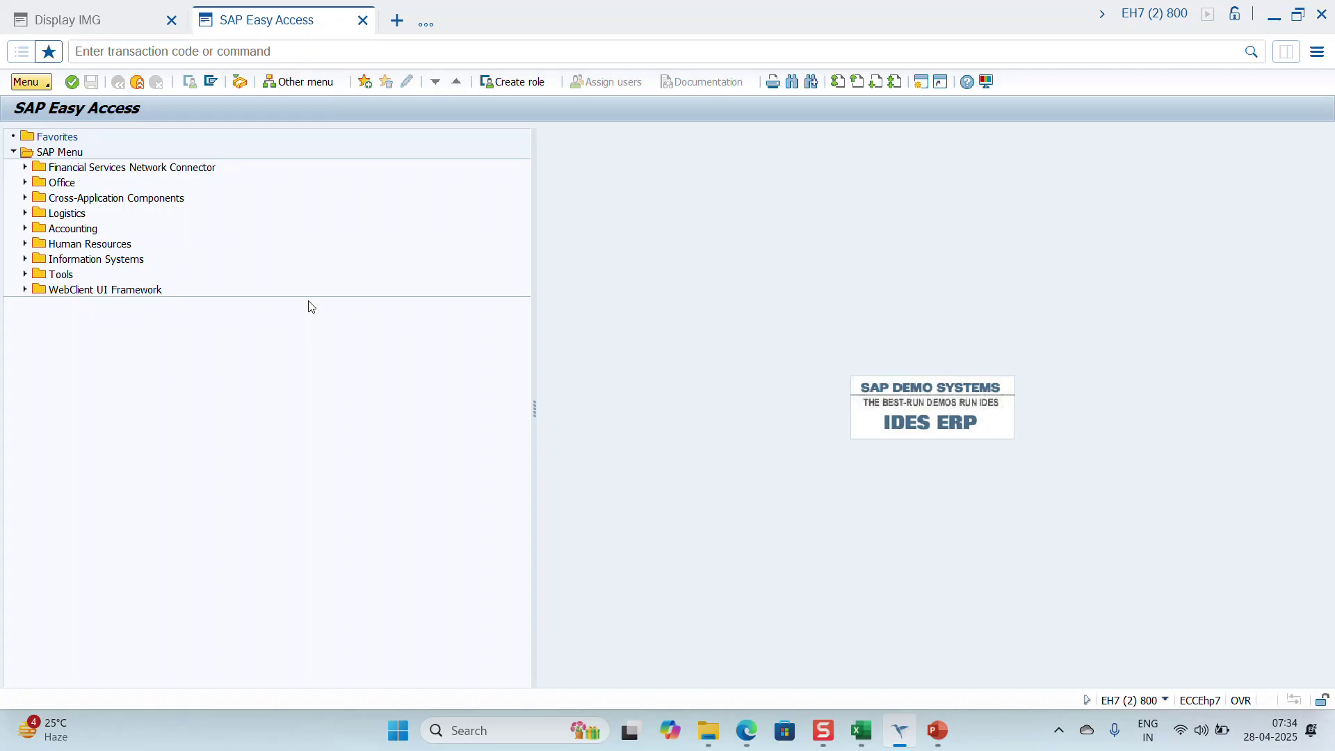
key("F10")
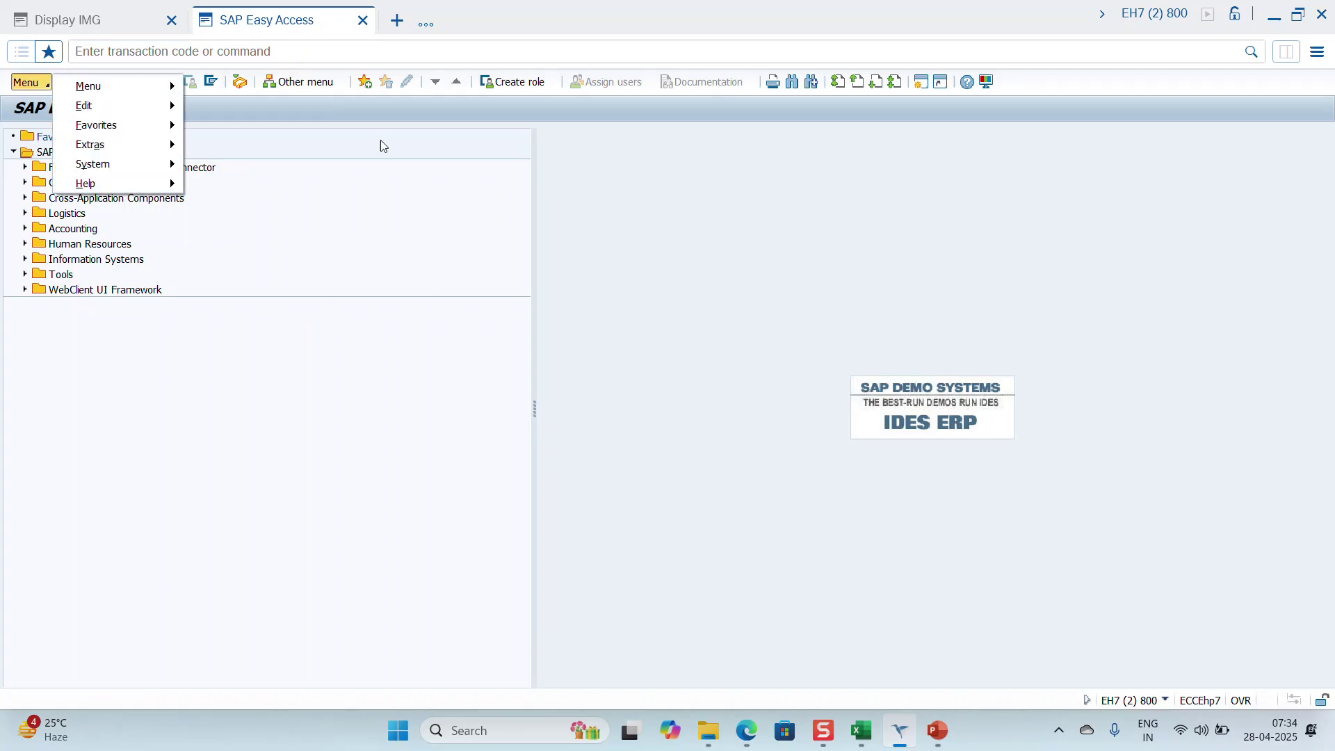
left_click(274, 52)
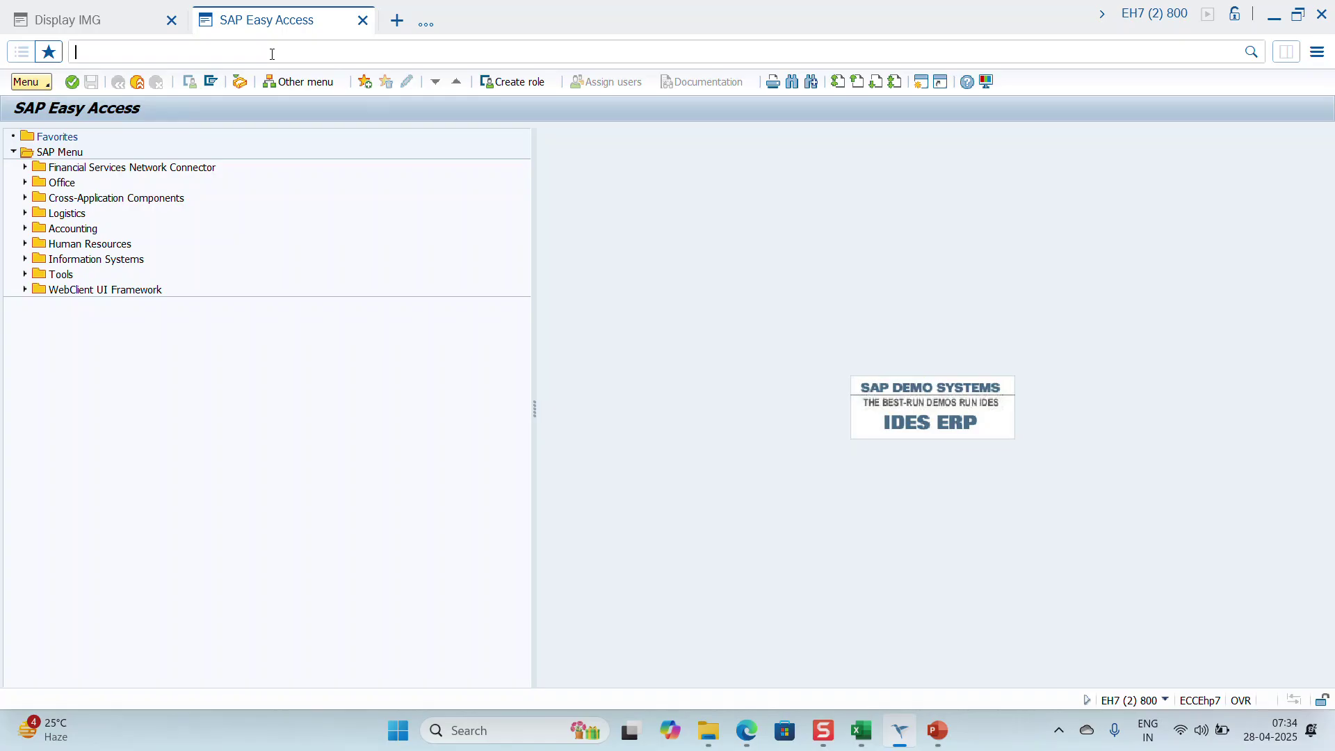
type("cr01")
key("Return")
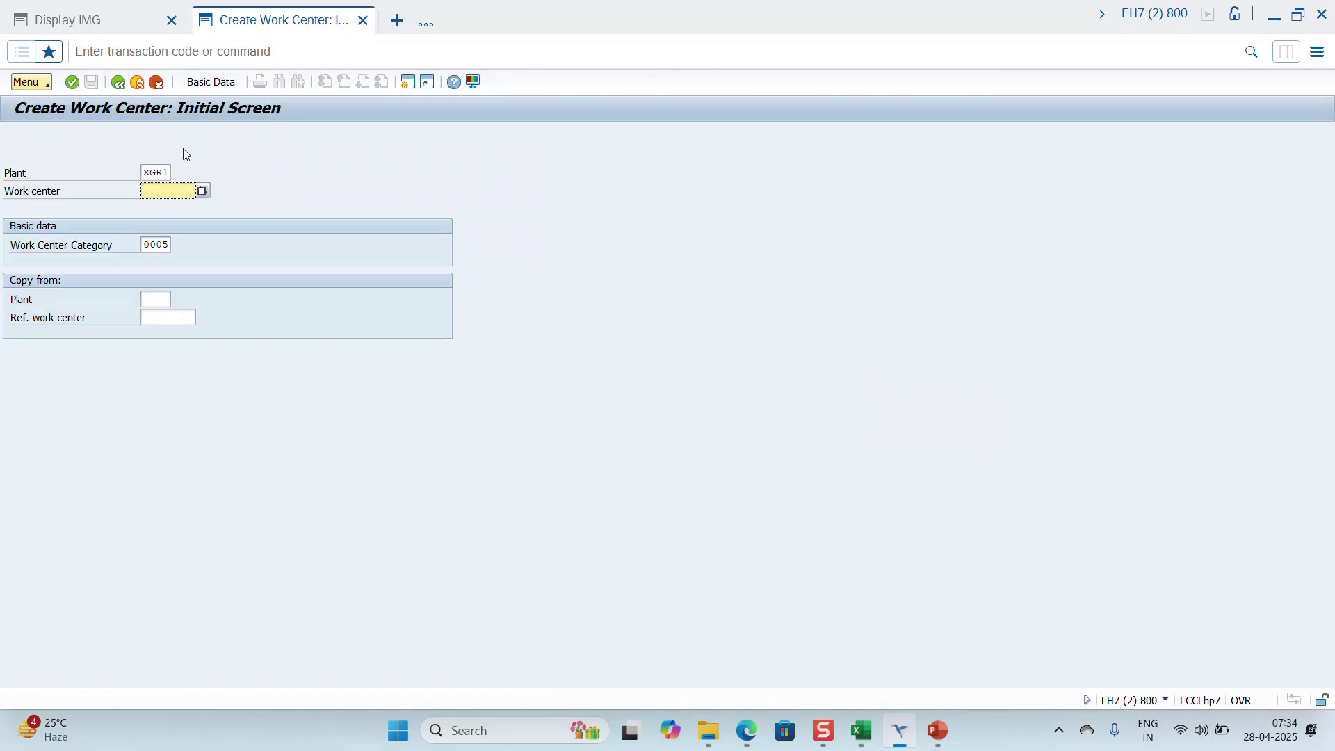
Step: Choose XWRC1 as the work center, continue to its basic data and set the description to Mechanical
key("BackSpace")
key("Down")
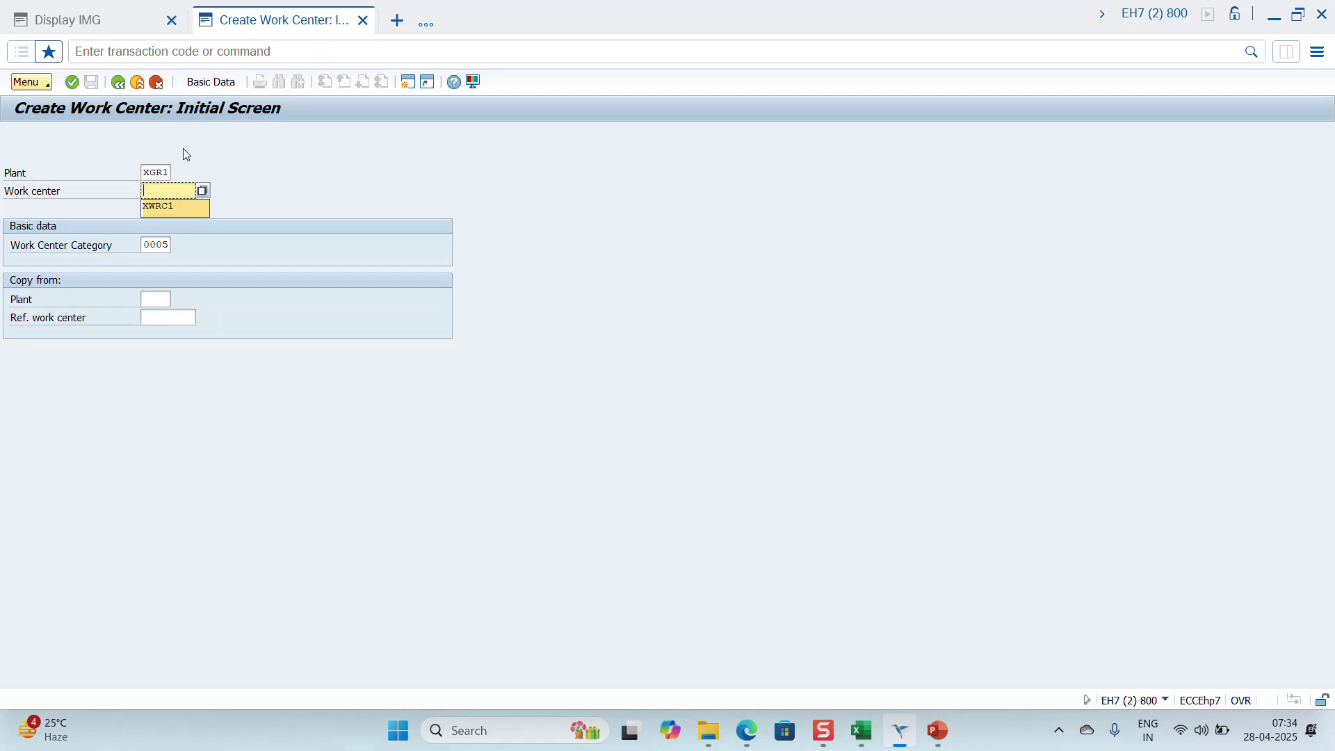
key("Return")
key("Return")
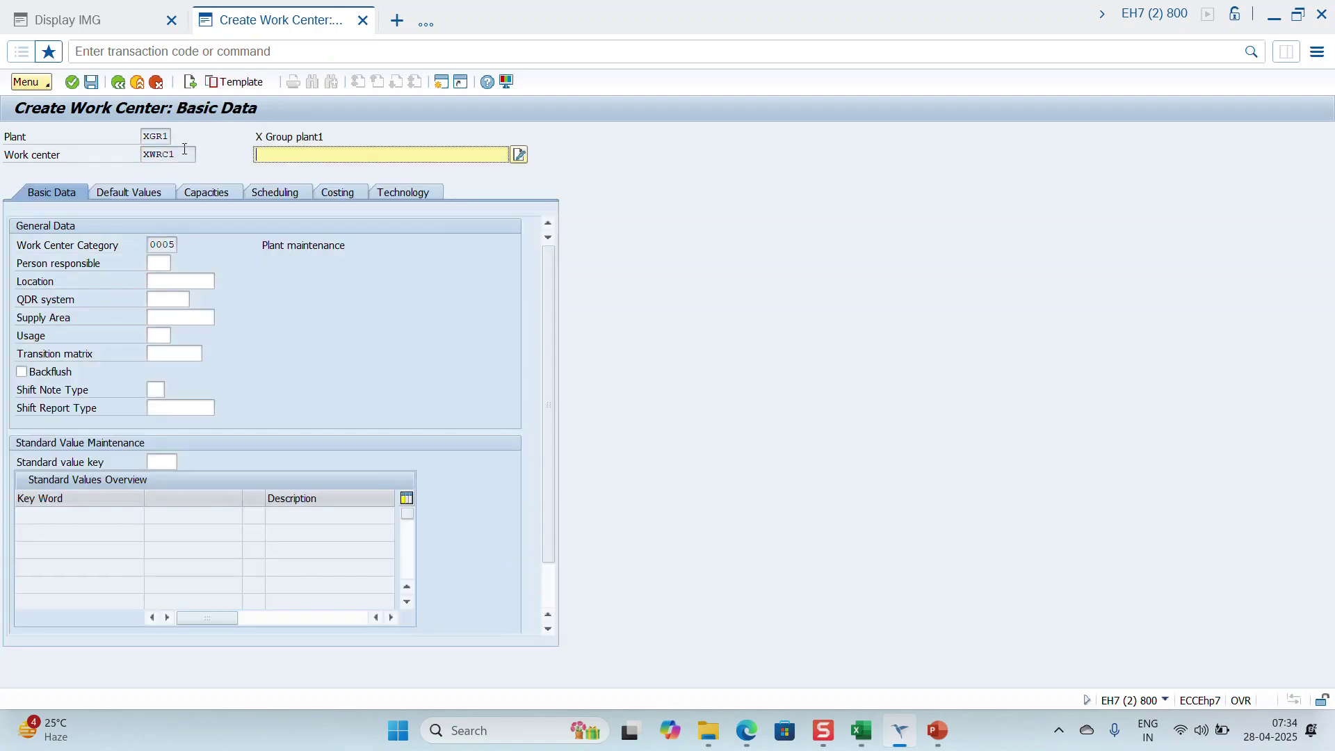
key("BackSpace")
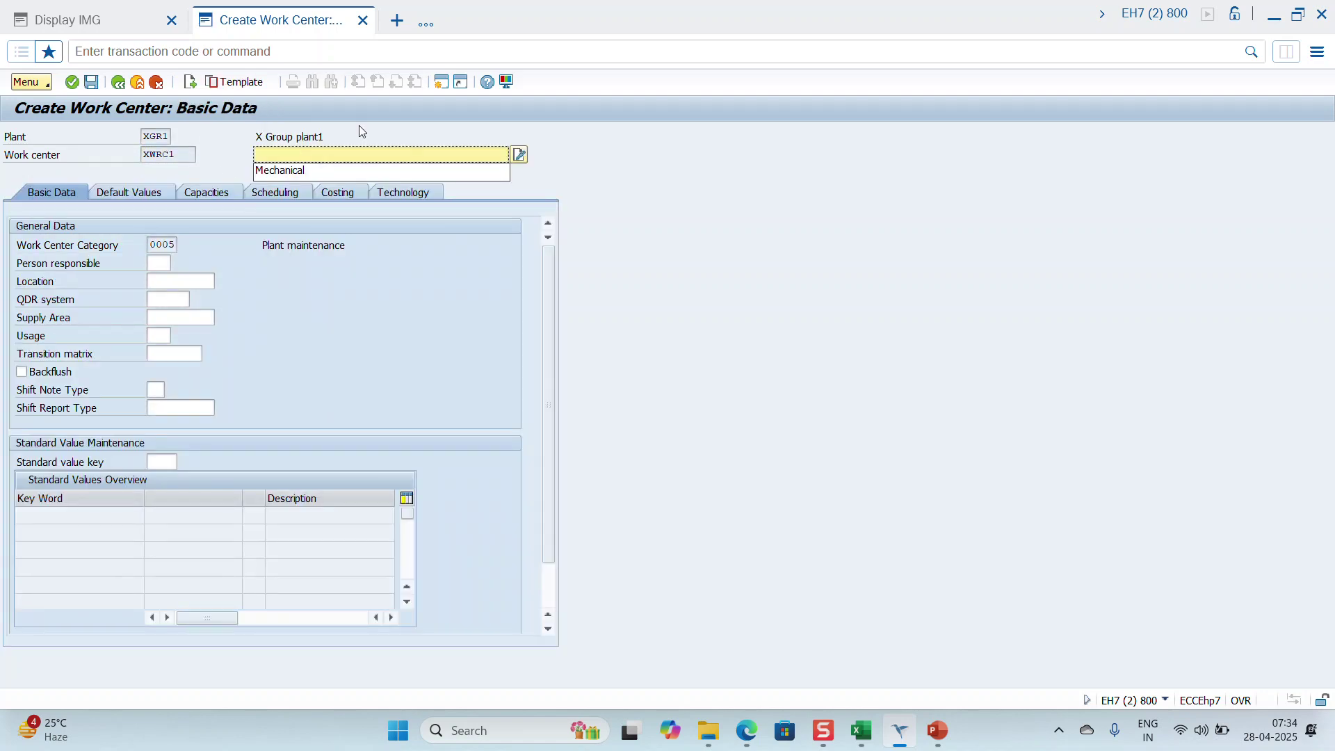
key("Down")
key("Return")
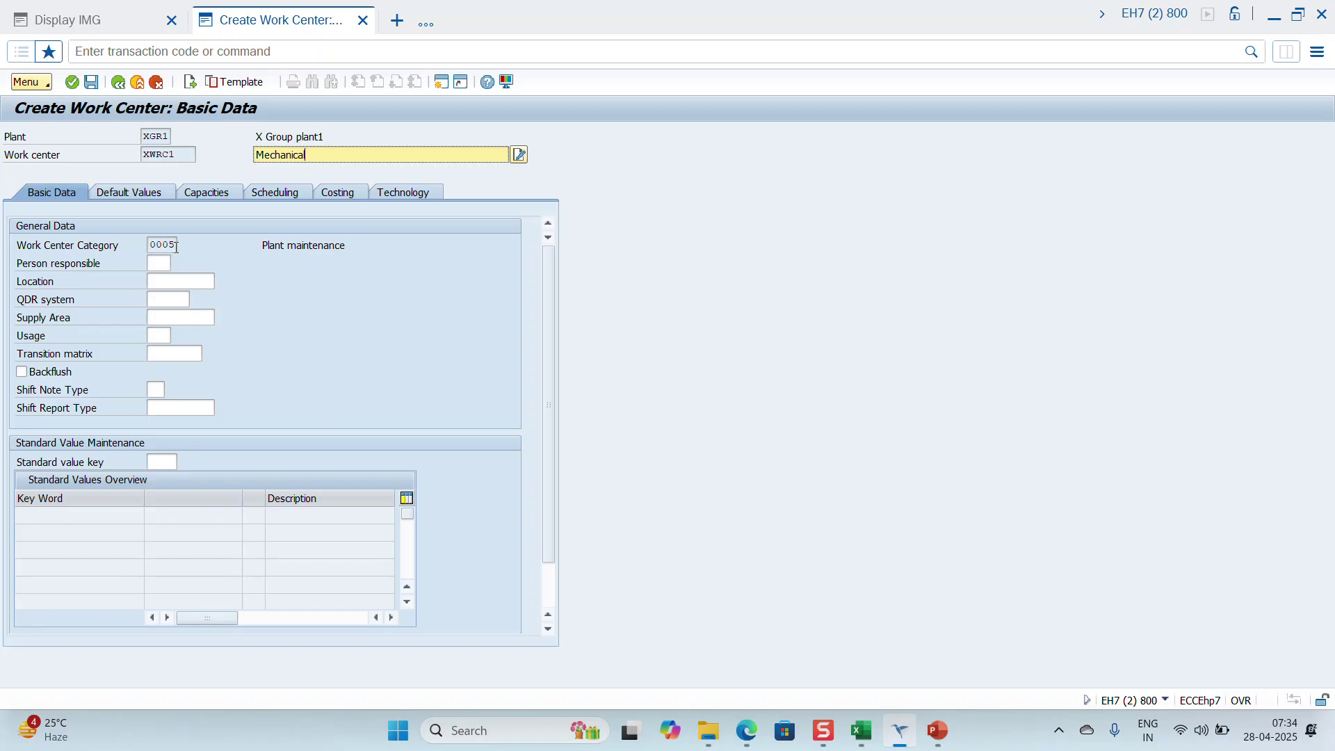
Step: Examine the possible entries for person responsible in plant XGR1, then close the list without choosing one
left_click(159, 263)
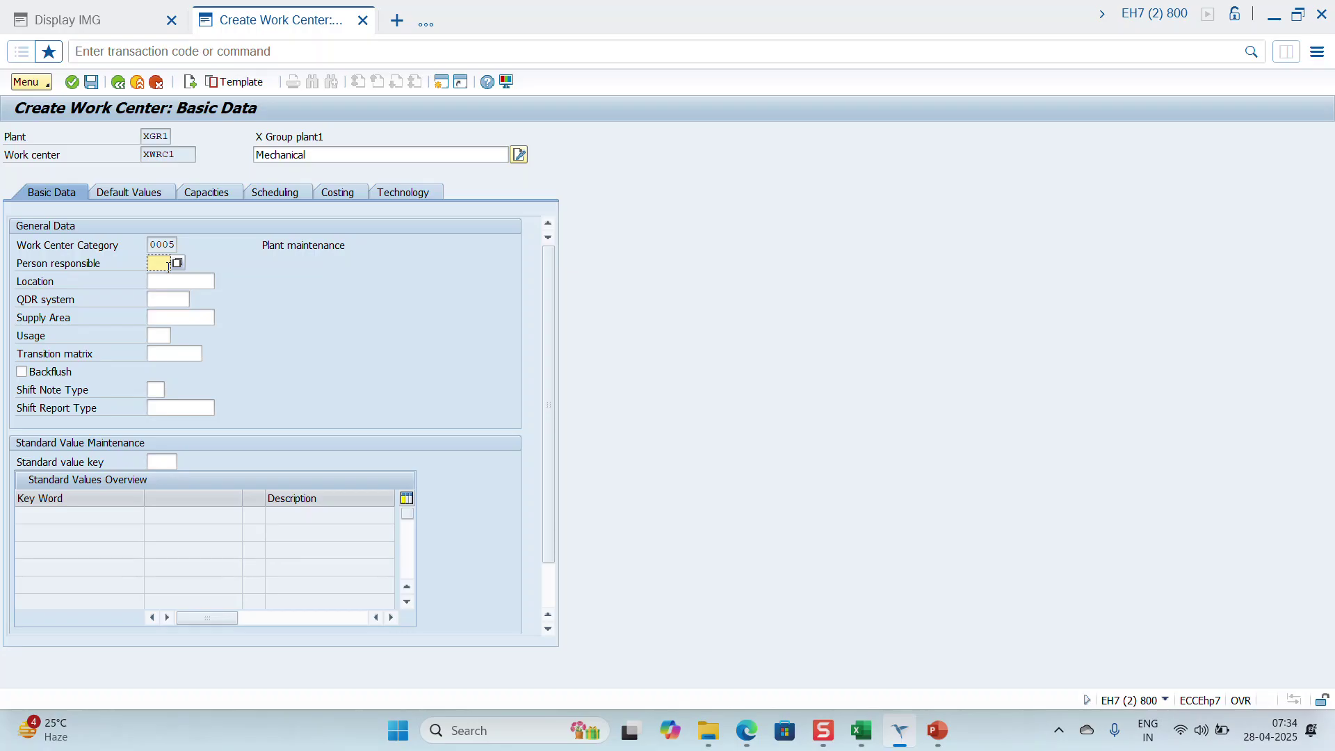
left_click(177, 263)
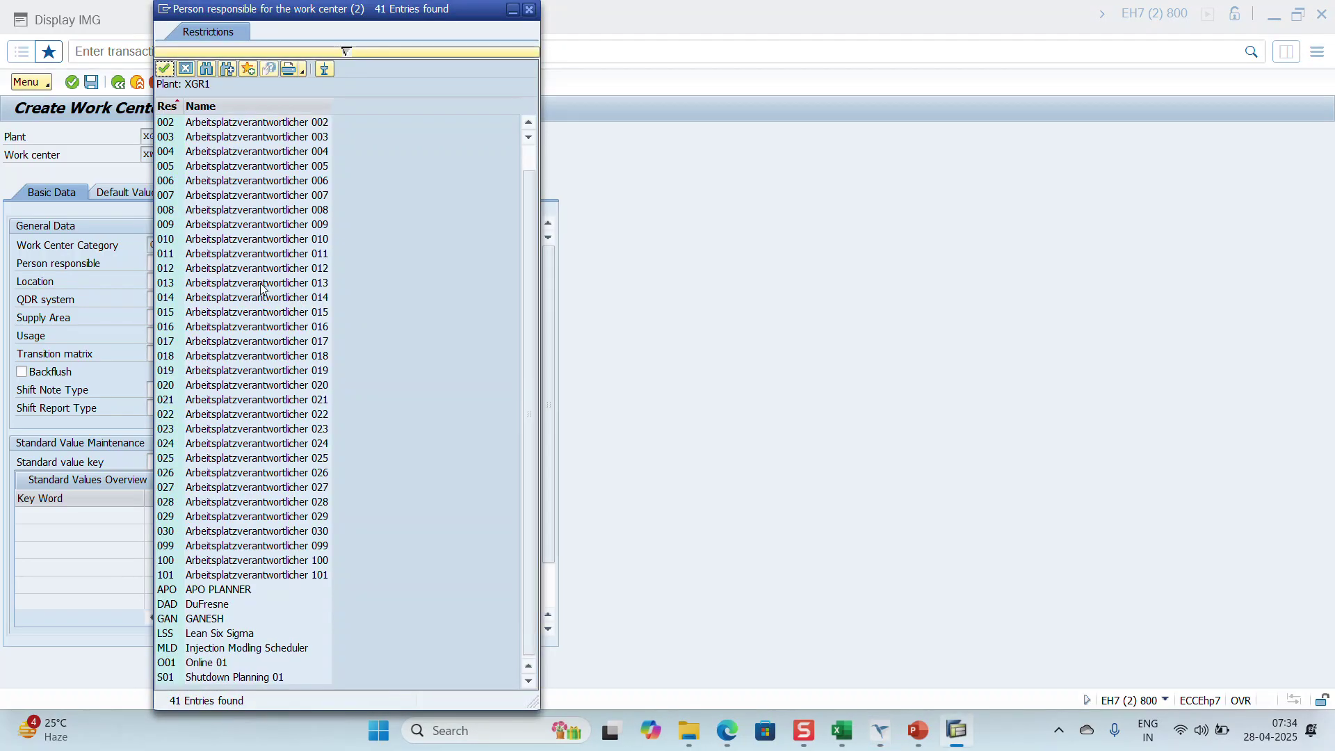
scroll(262, 288, "up", 1)
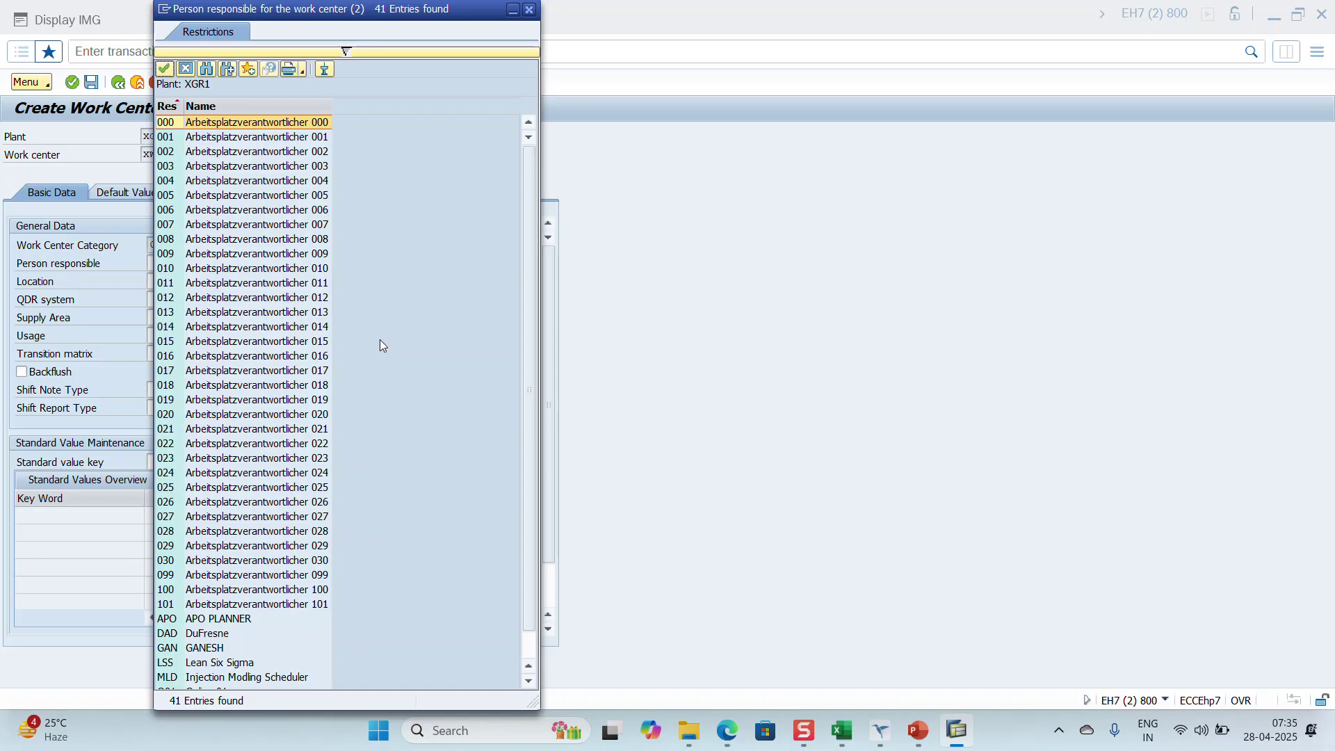
left_click(528, 11)
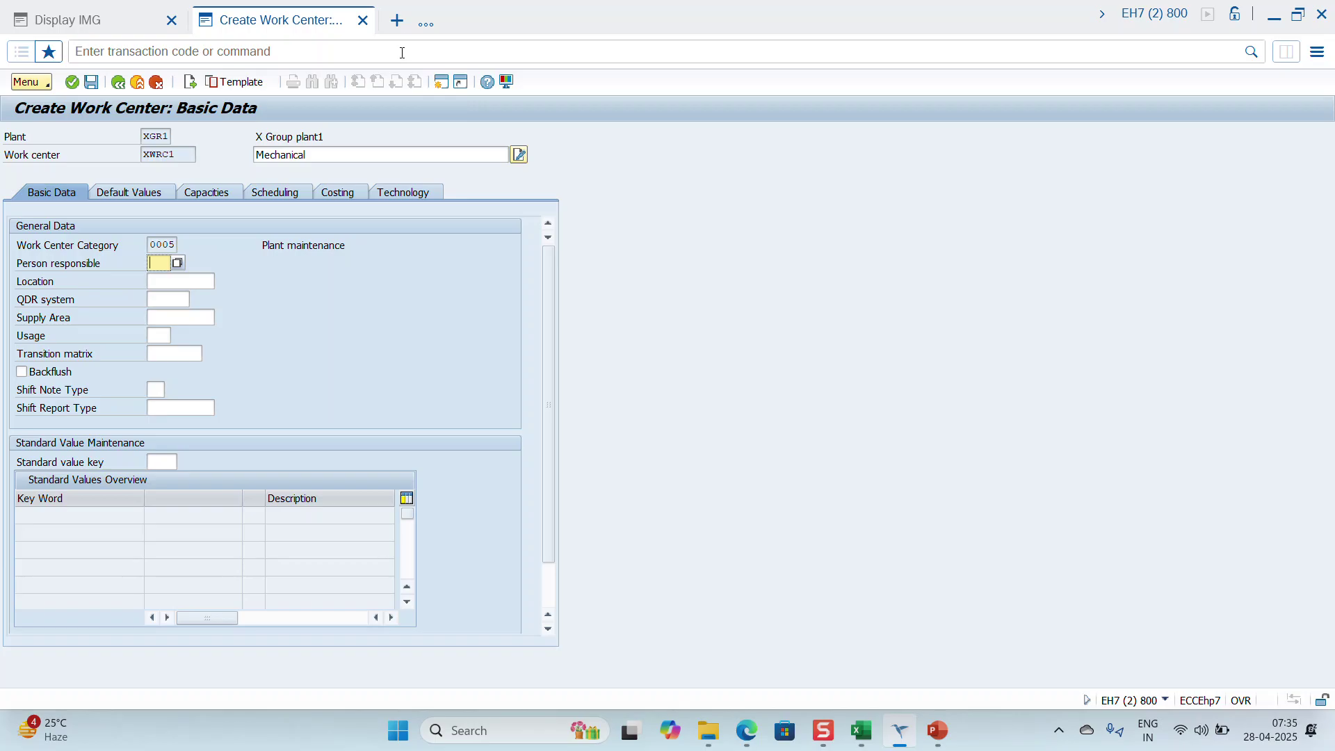
left_click(401, 30)
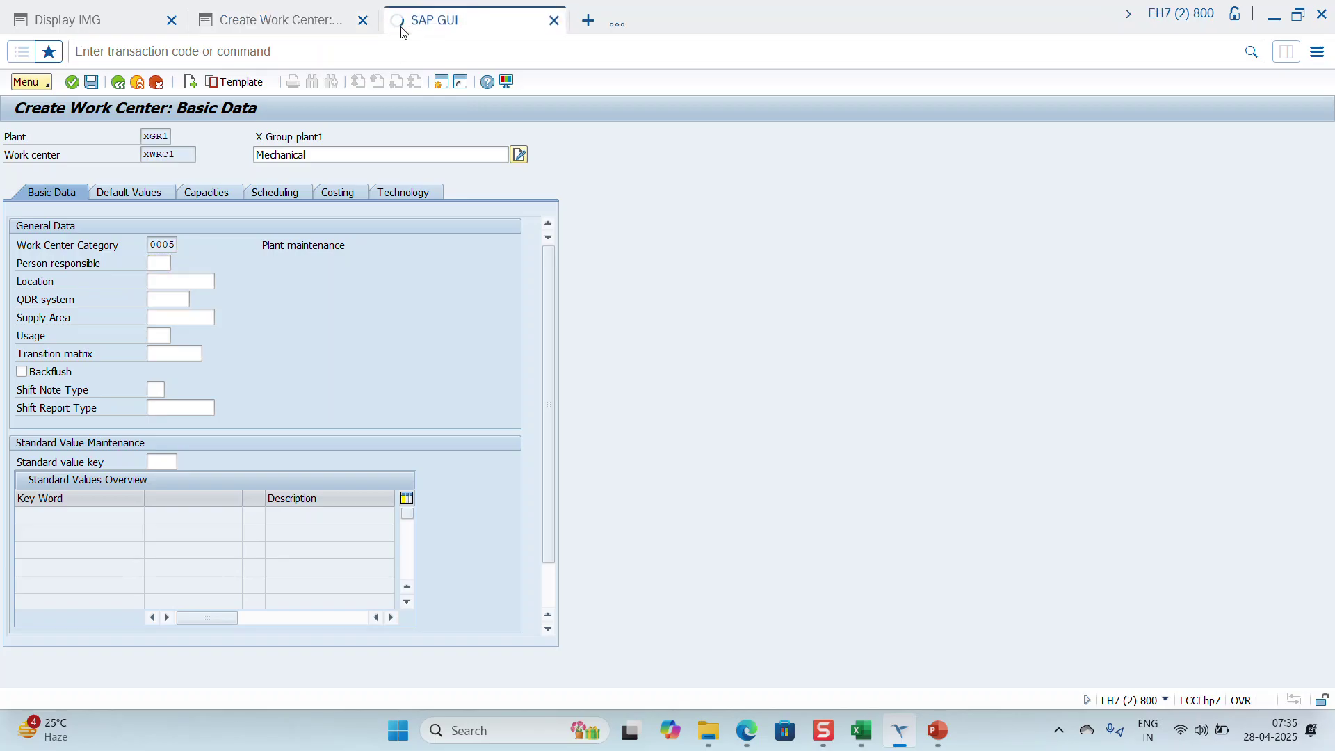
left_click(556, 21)
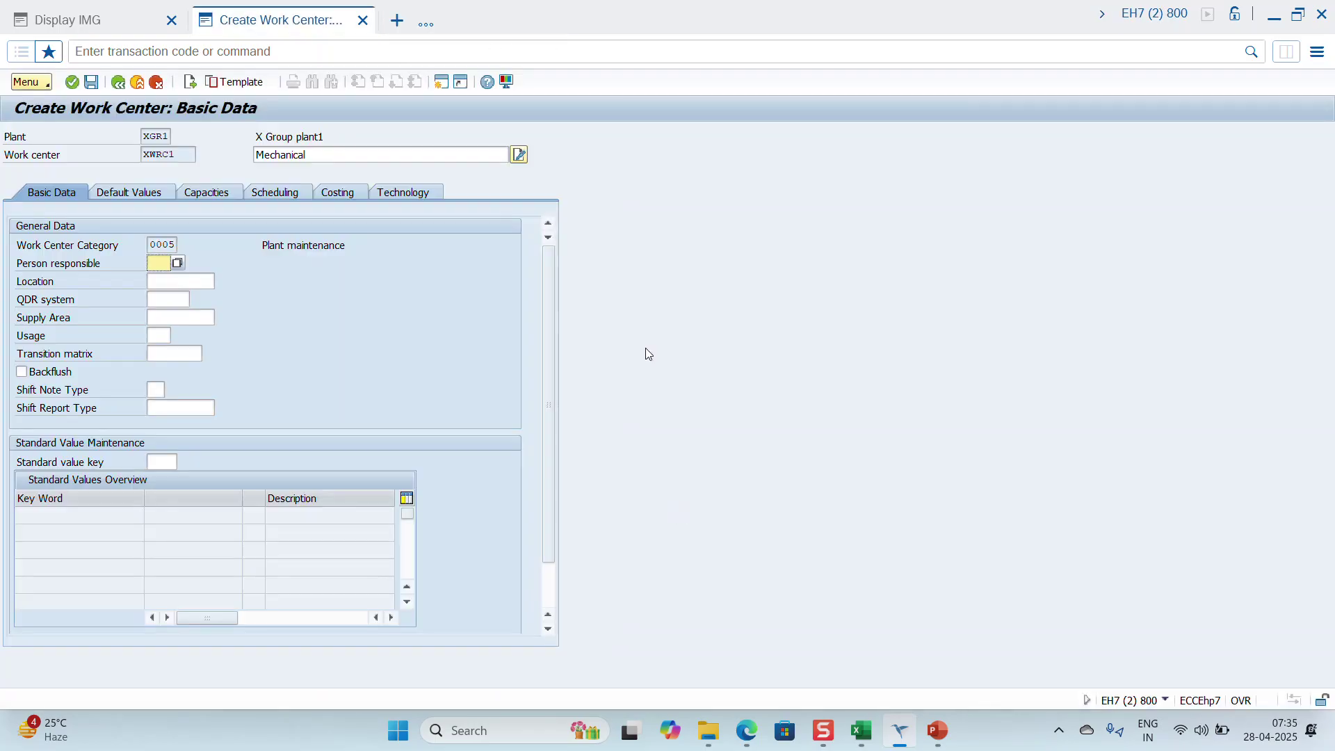
Step: Switch to Microsoft Edge and search Bing for "SPRO path for person responsible in sap pm"
left_click(754, 738)
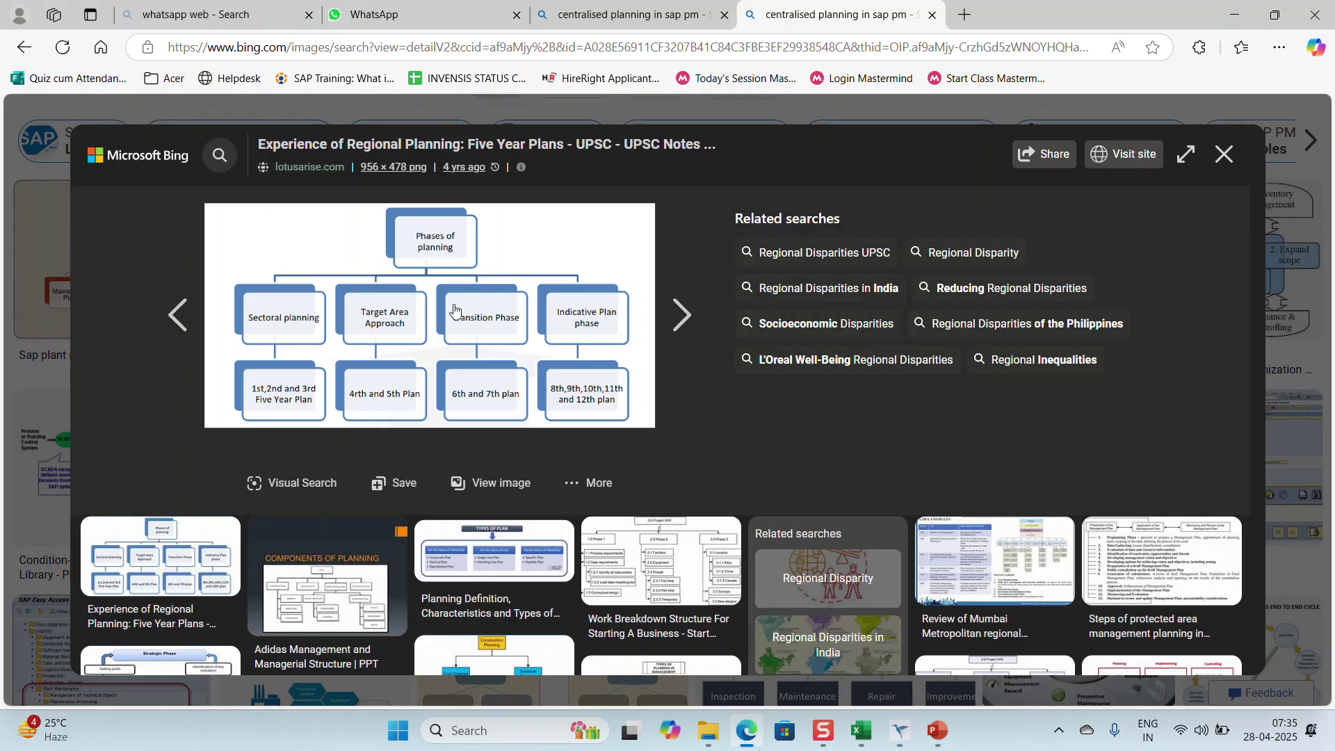
left_click(748, 48)
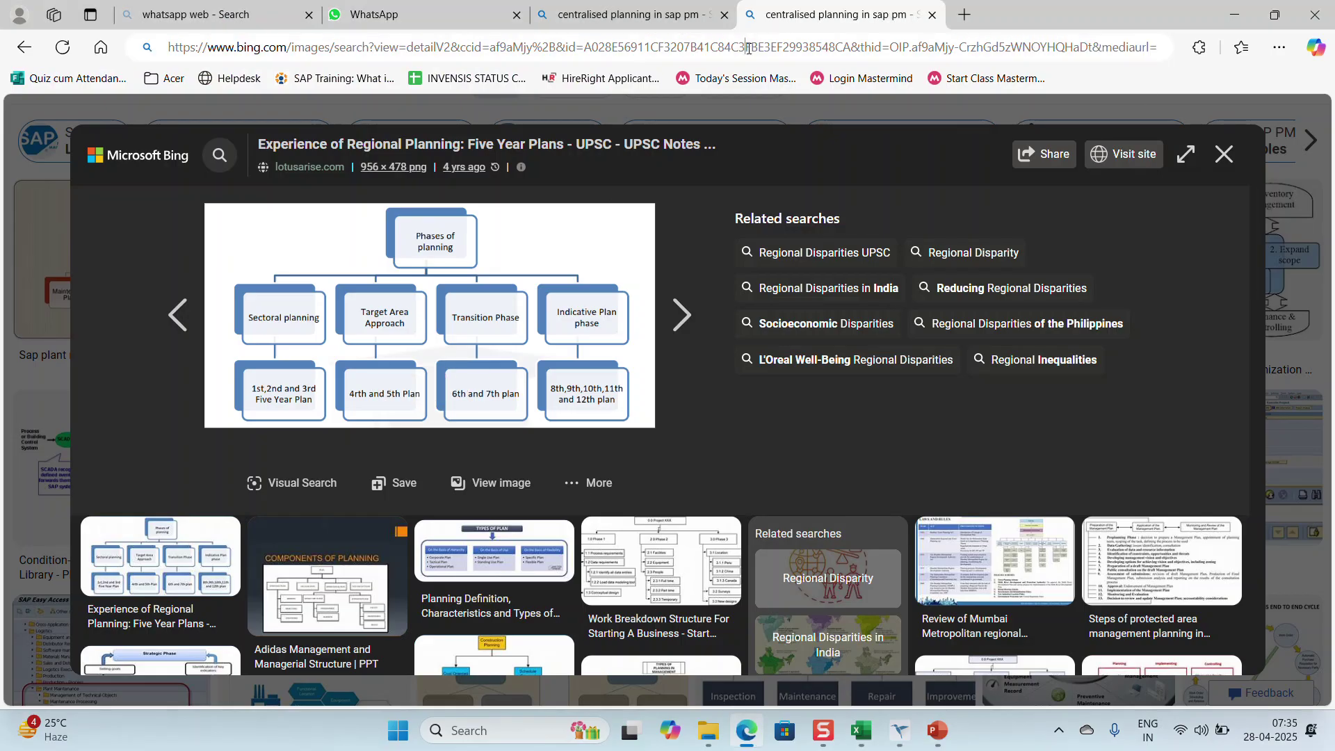
type("SP")
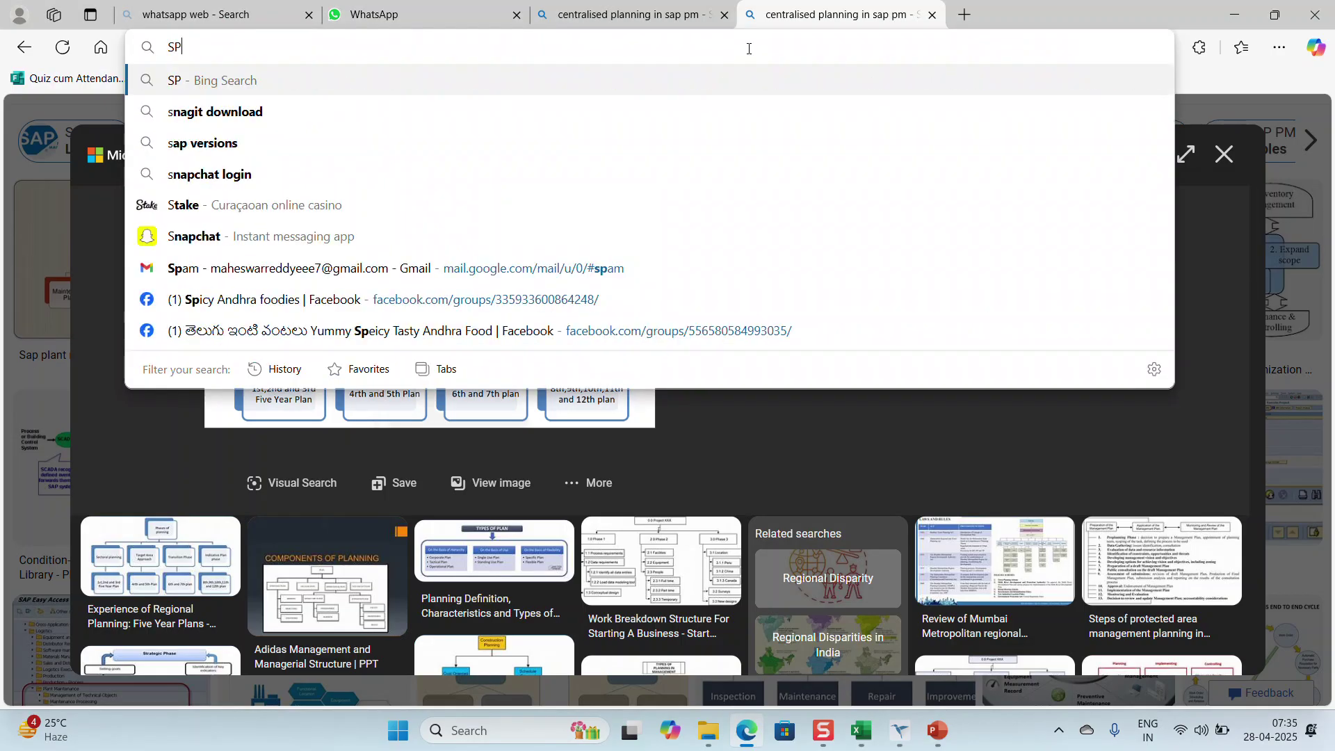
type("RO path for ")
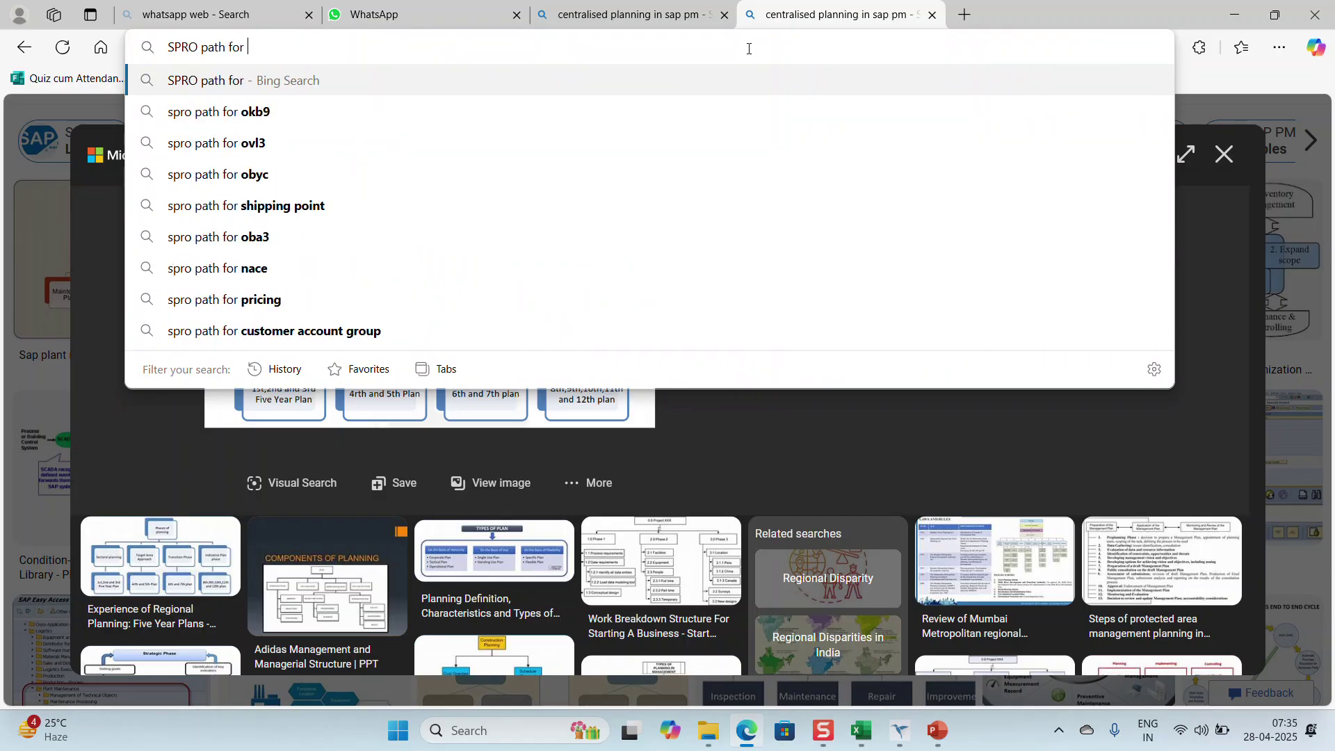
type("perso")
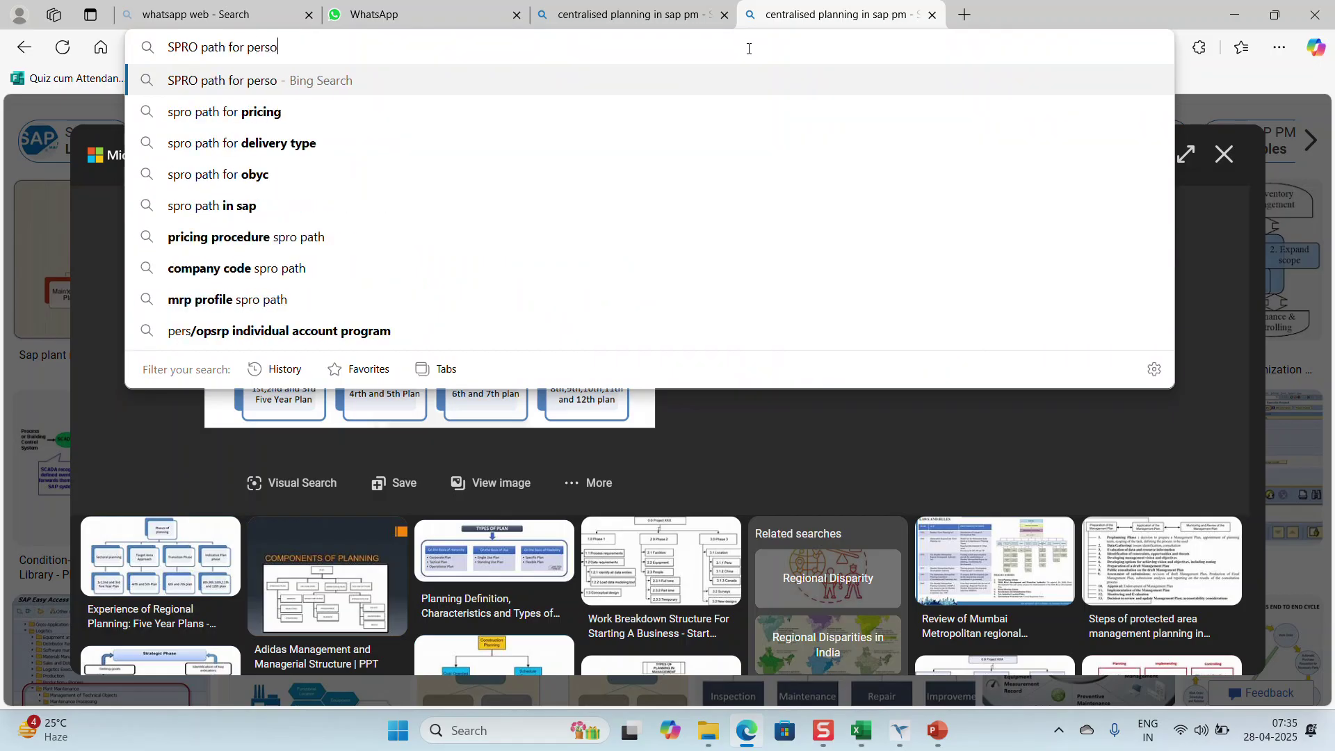
type("n respon")
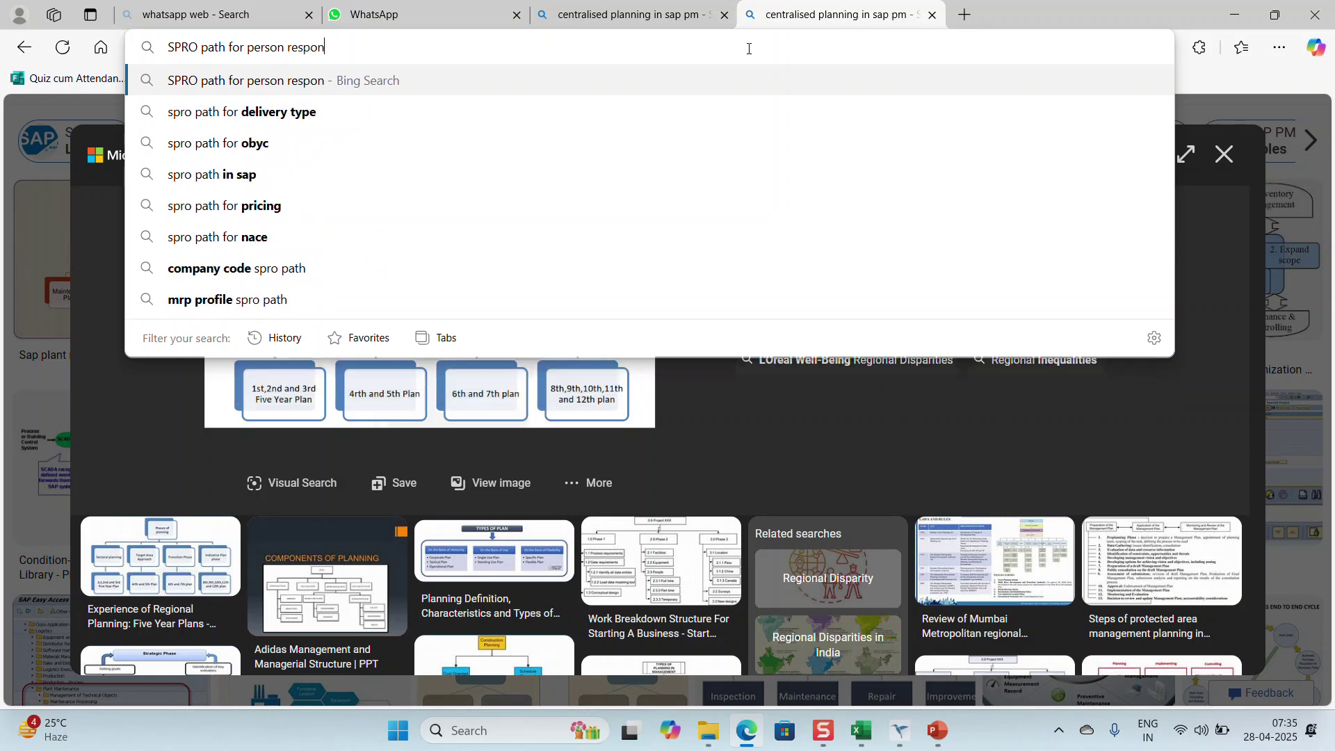
type("sible in ")
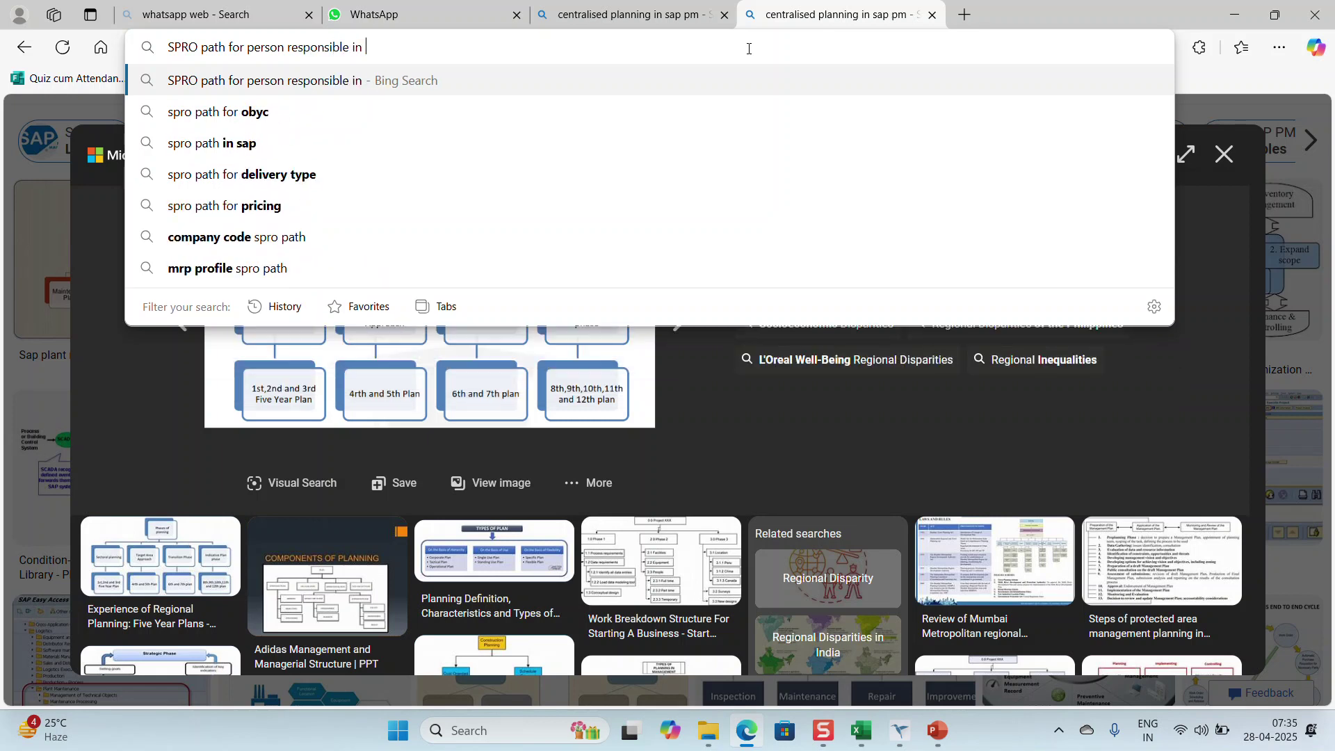
type("sap pm")
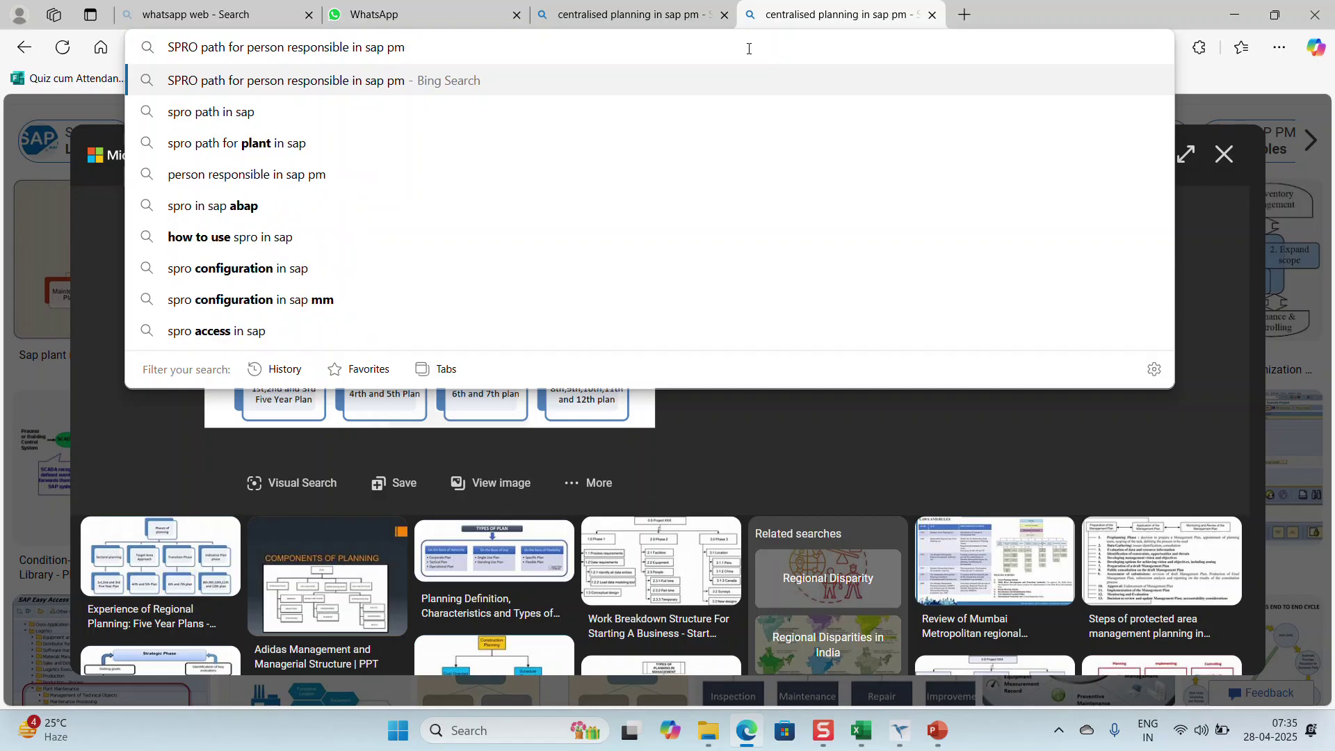
key("Return")
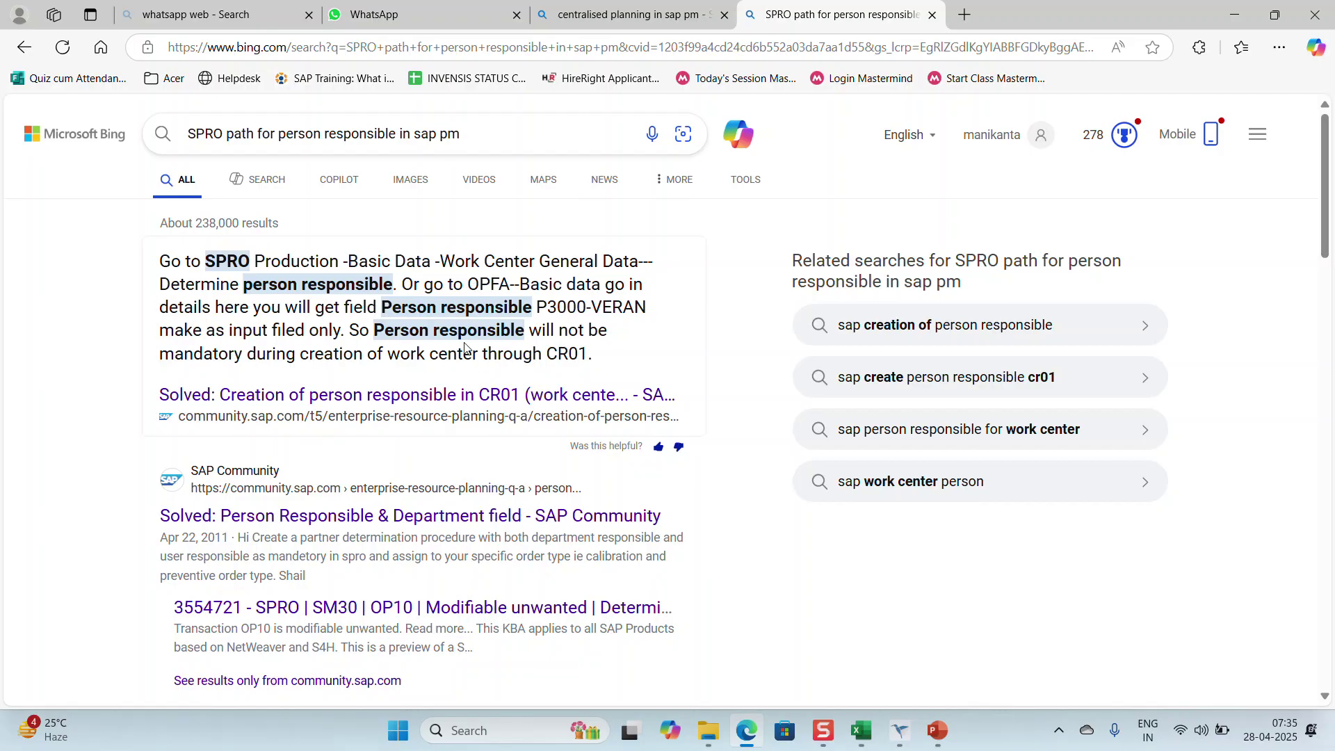
Step: Open the solved SAP Community thread on creating a person responsible in CR01 and read its question
scroll(341, 344, "down", 2)
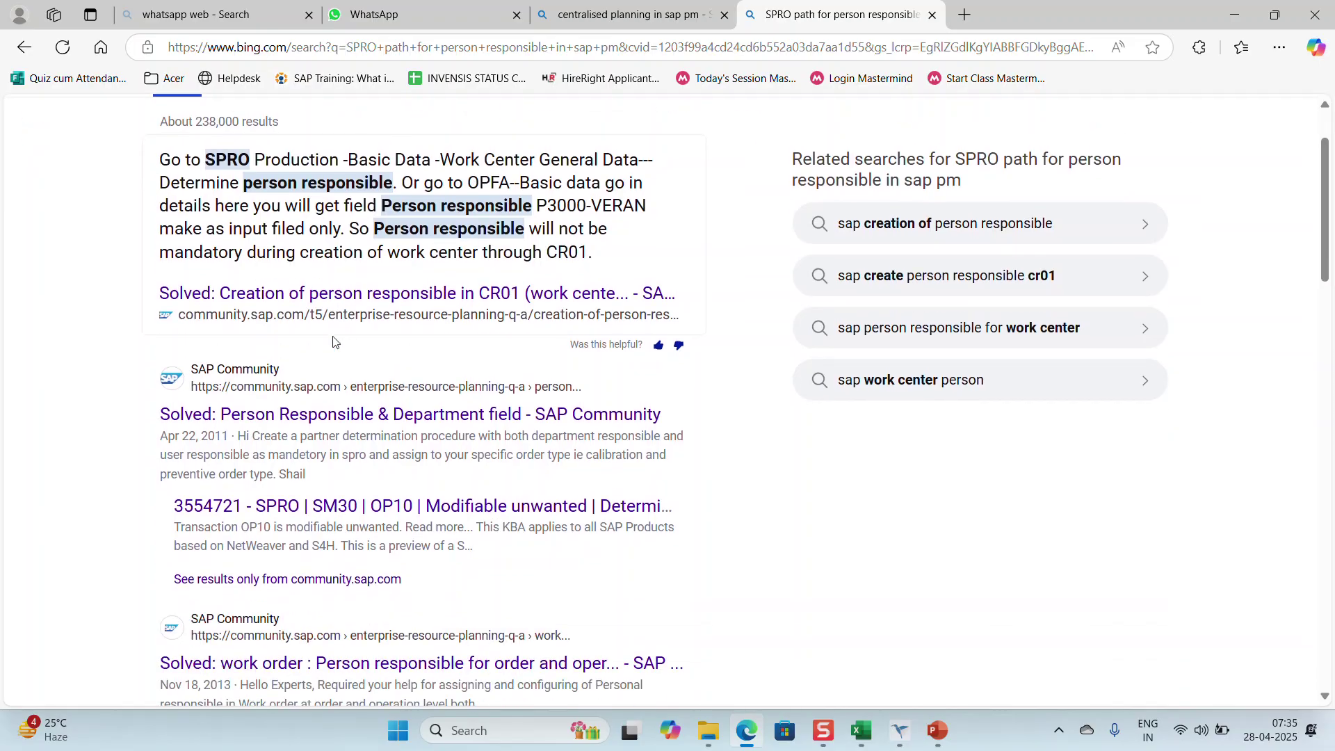
left_click(330, 294)
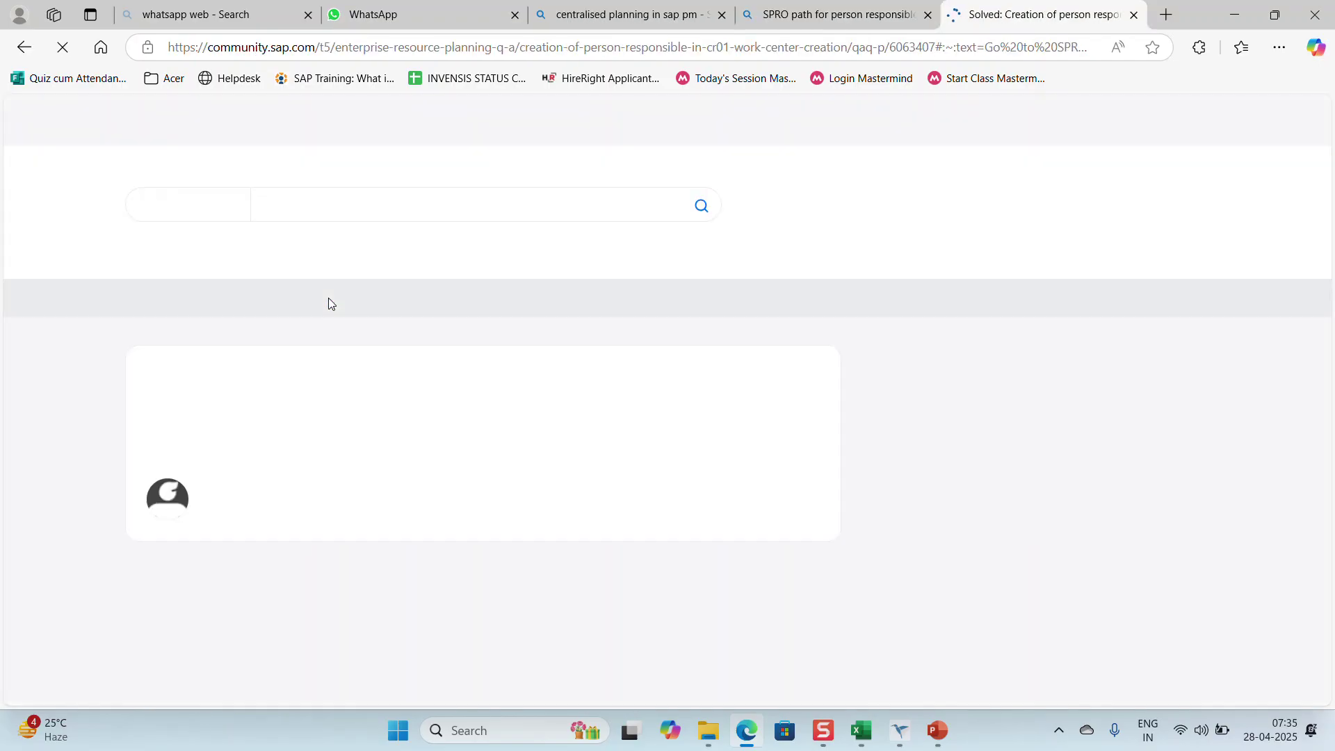
scroll(350, 424, "down", 5)
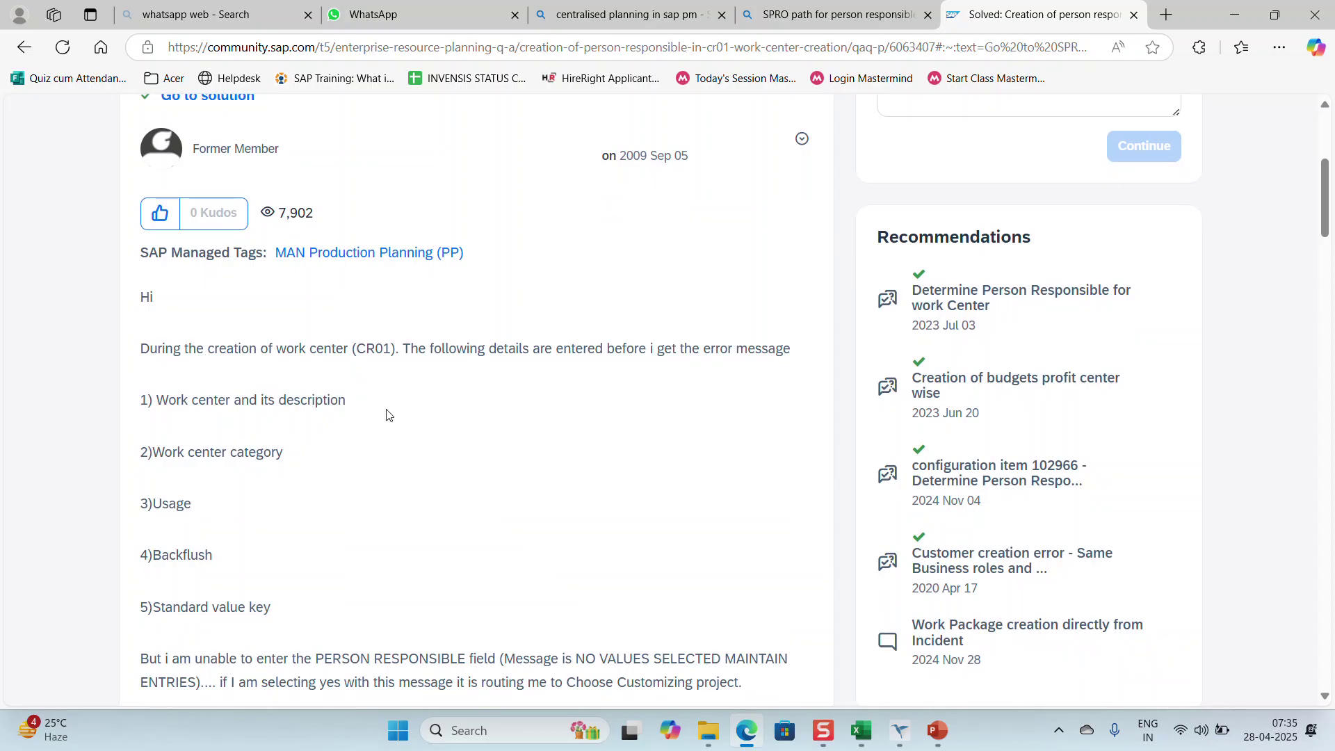
Step: Read the thread's solution and further answers on maintaining the person responsible for a work center
scroll(401, 417, "down", 2)
scroll(400, 417, "down", 2)
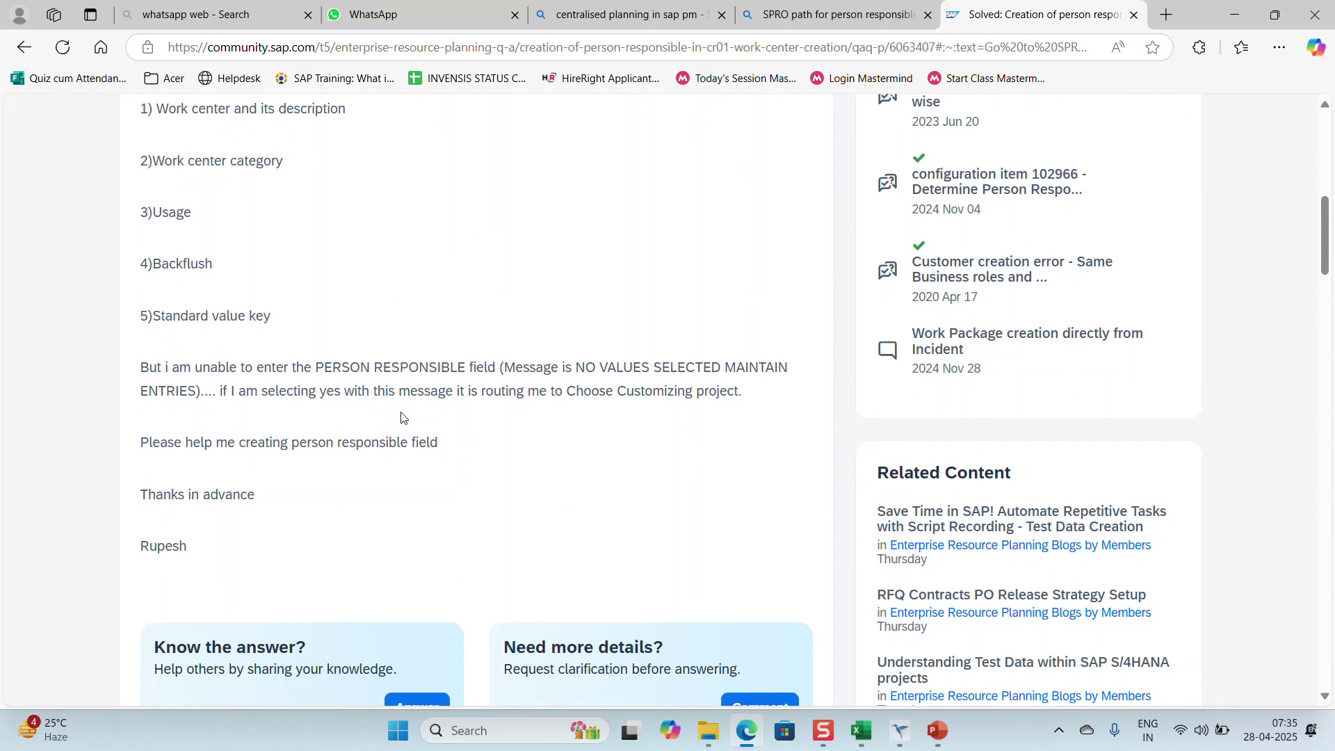
scroll(401, 417, "down", 9)
scroll(401, 417, "down", 4)
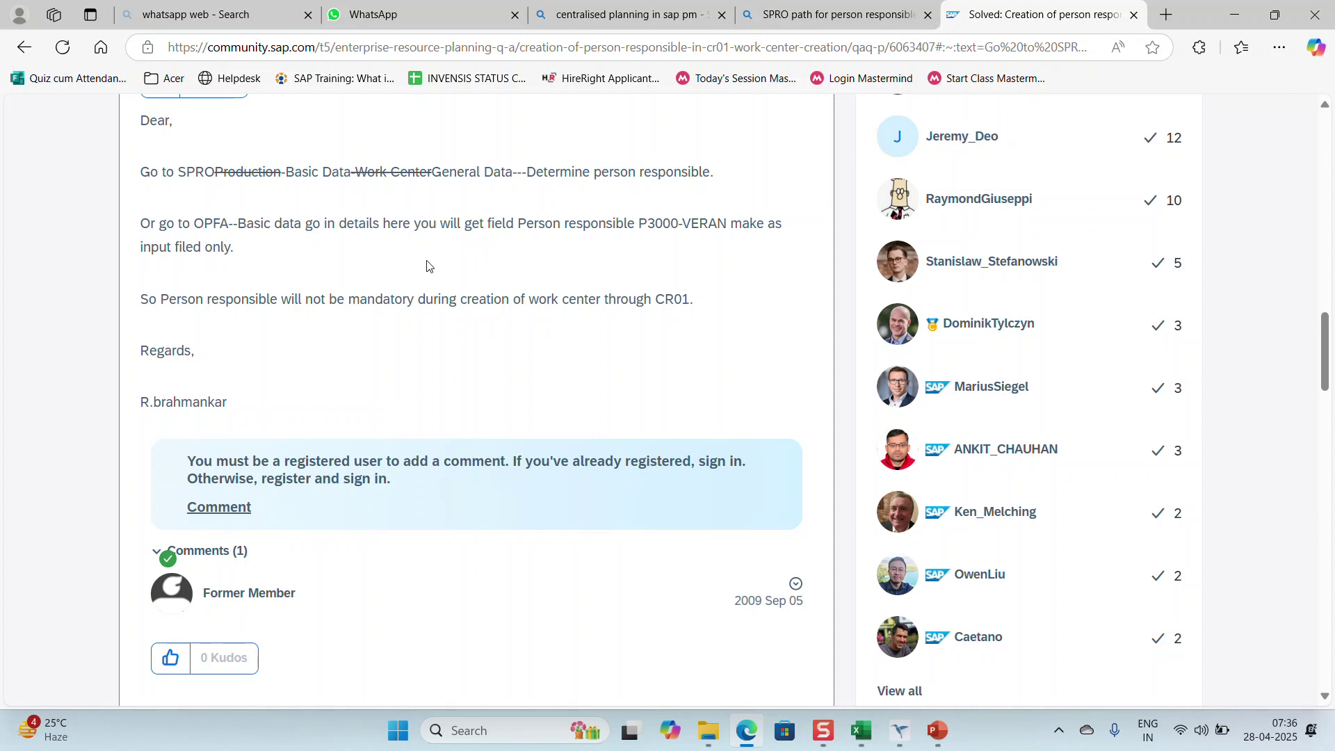
scroll(429, 266, "down", 1)
scroll(429, 267, "up", 1)
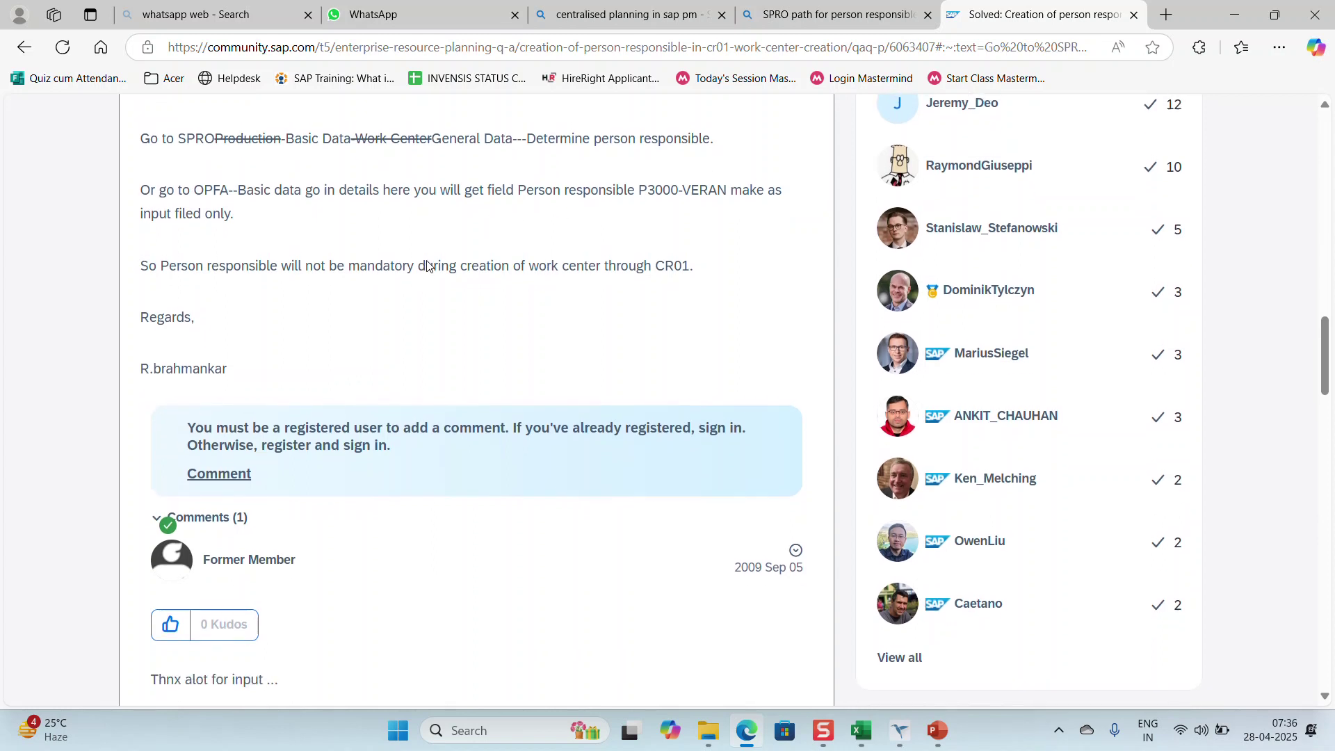
scroll(428, 266, "down", 9)
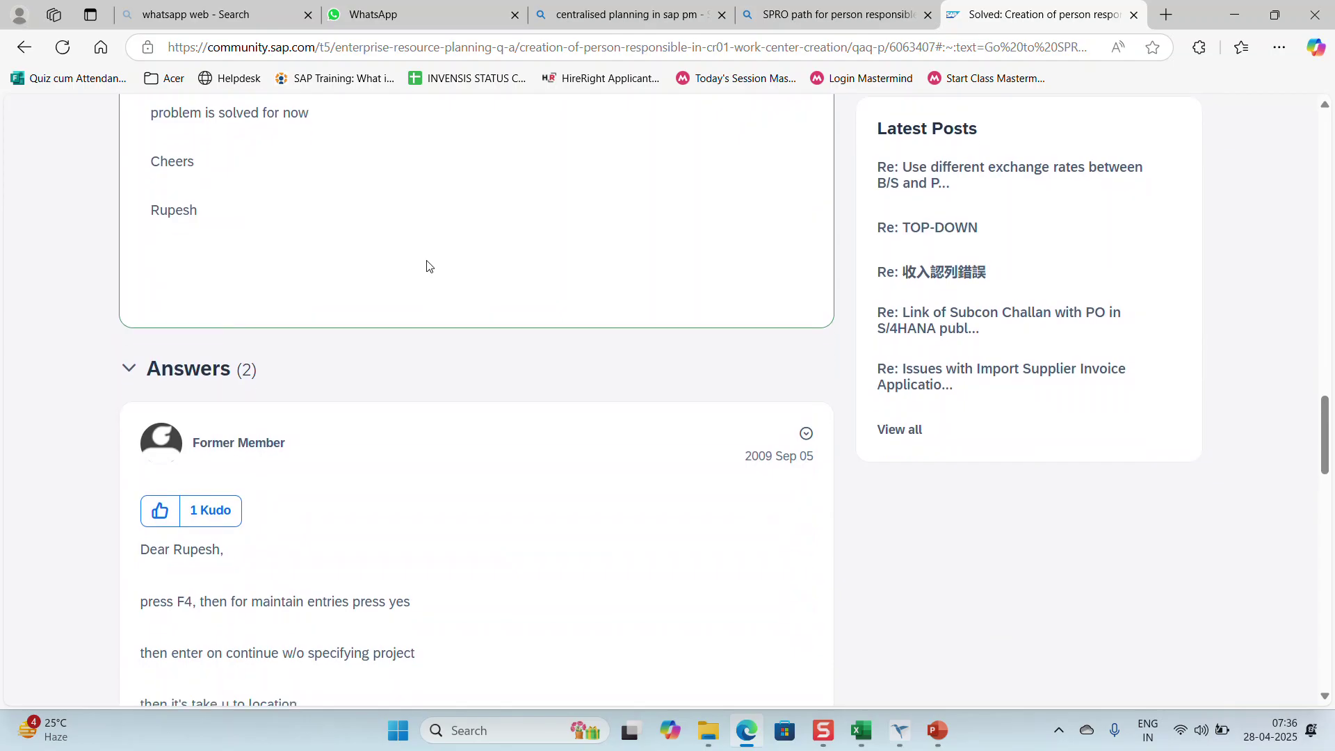
scroll(428, 266, "down", 8)
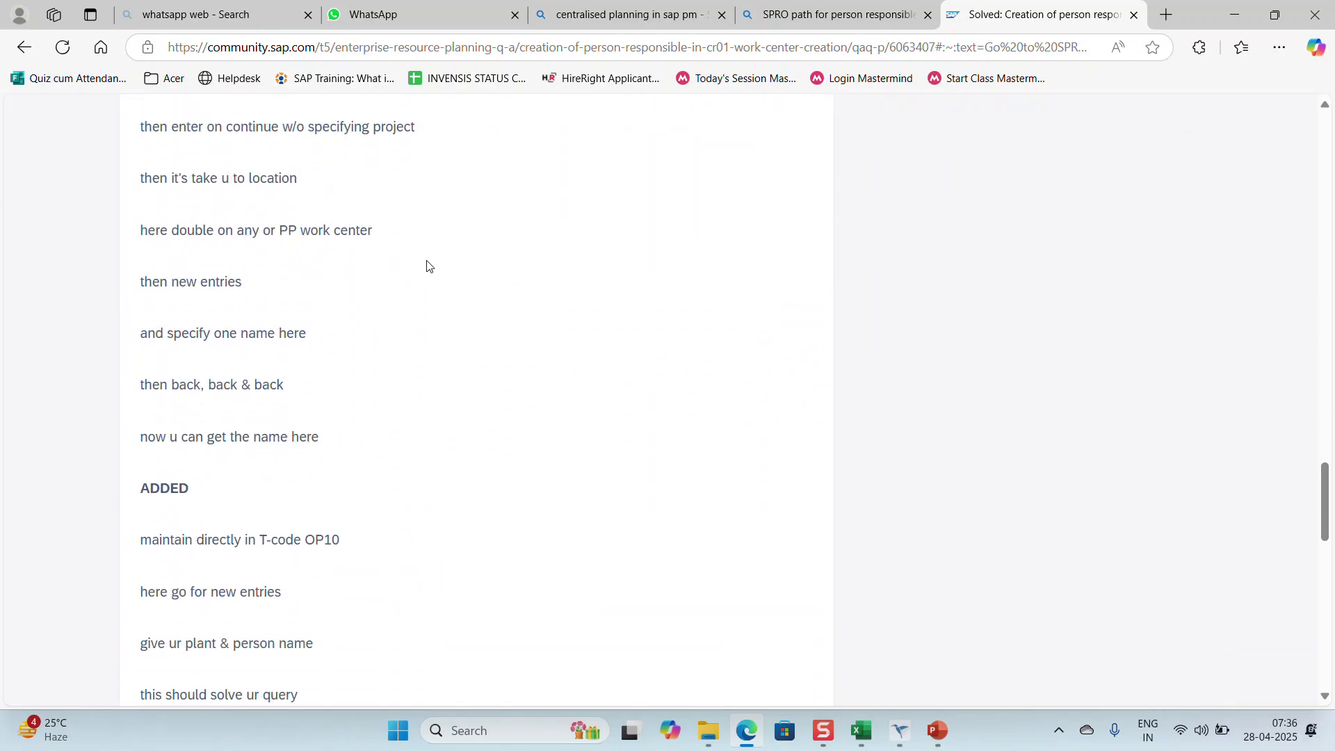
scroll(428, 266, "down", 5)
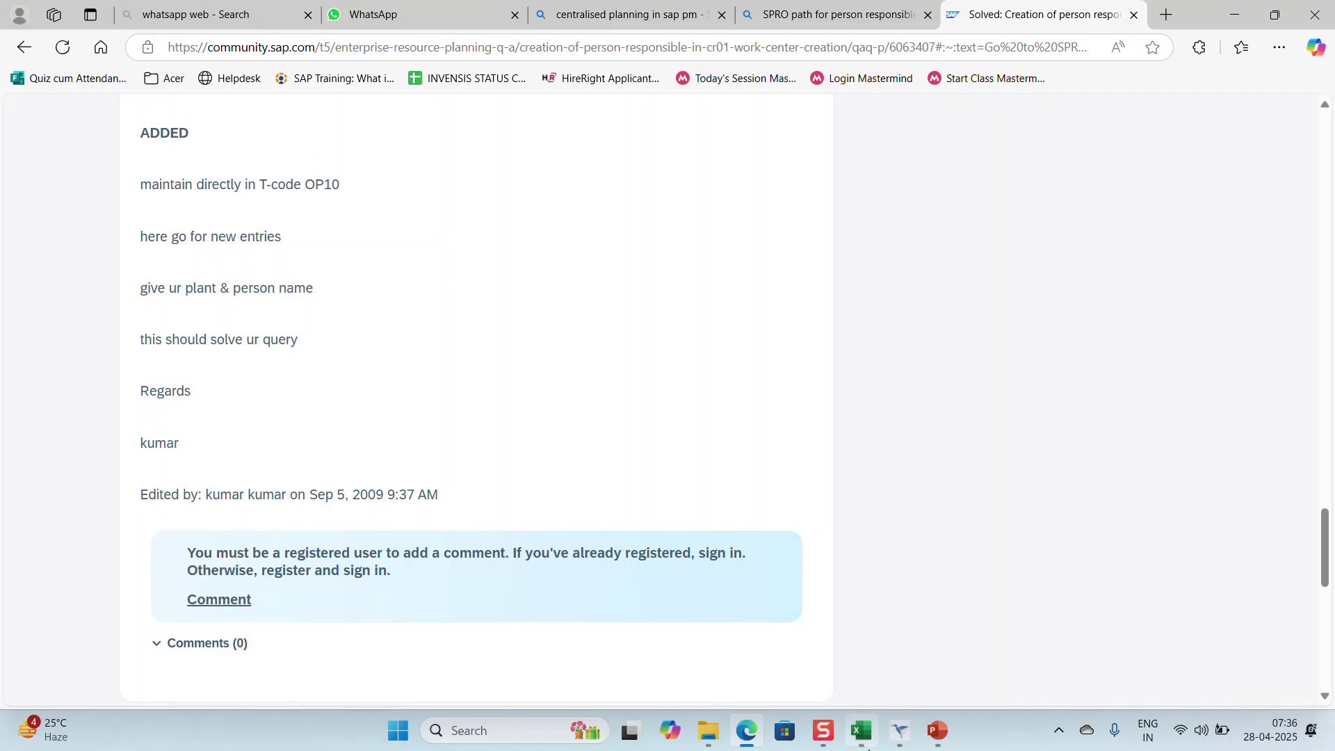
Step: Switch to SAP and open transaction OP10 in a new session, keeping the work center screen open
left_click(900, 730)
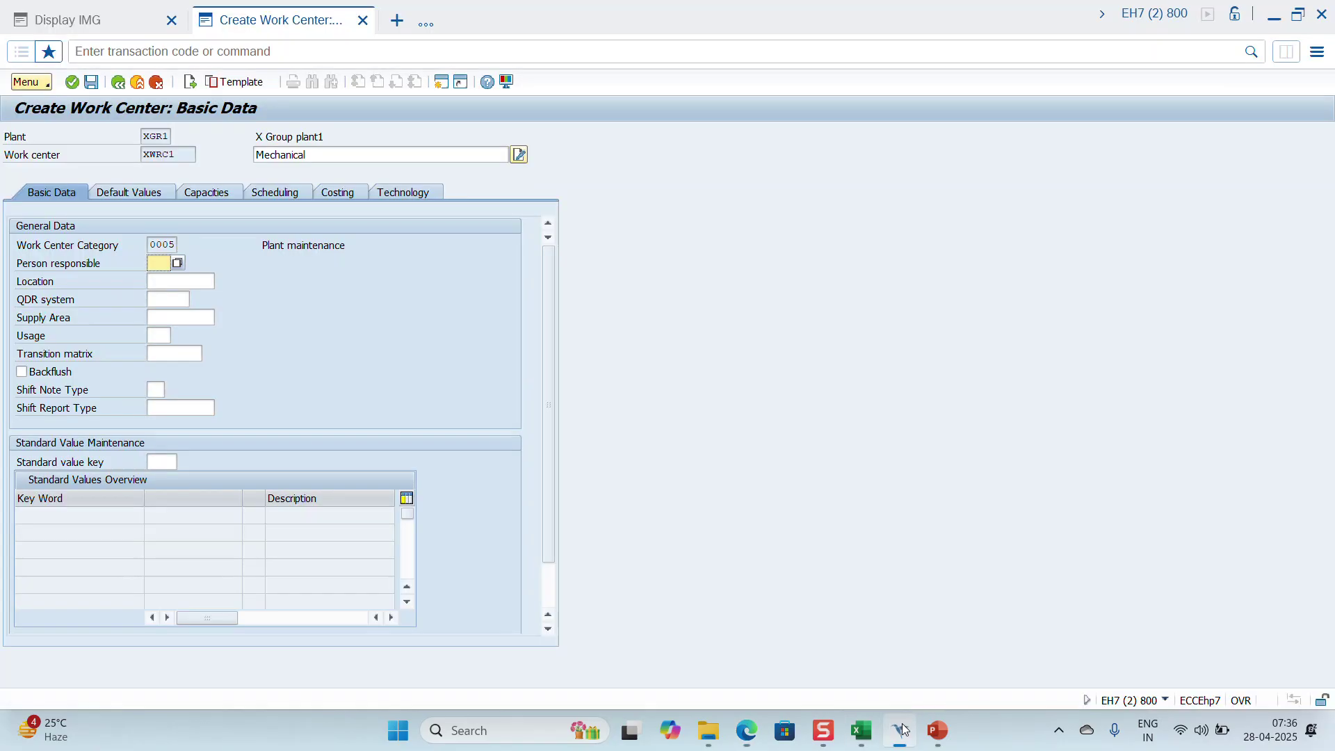
left_click(146, 54)
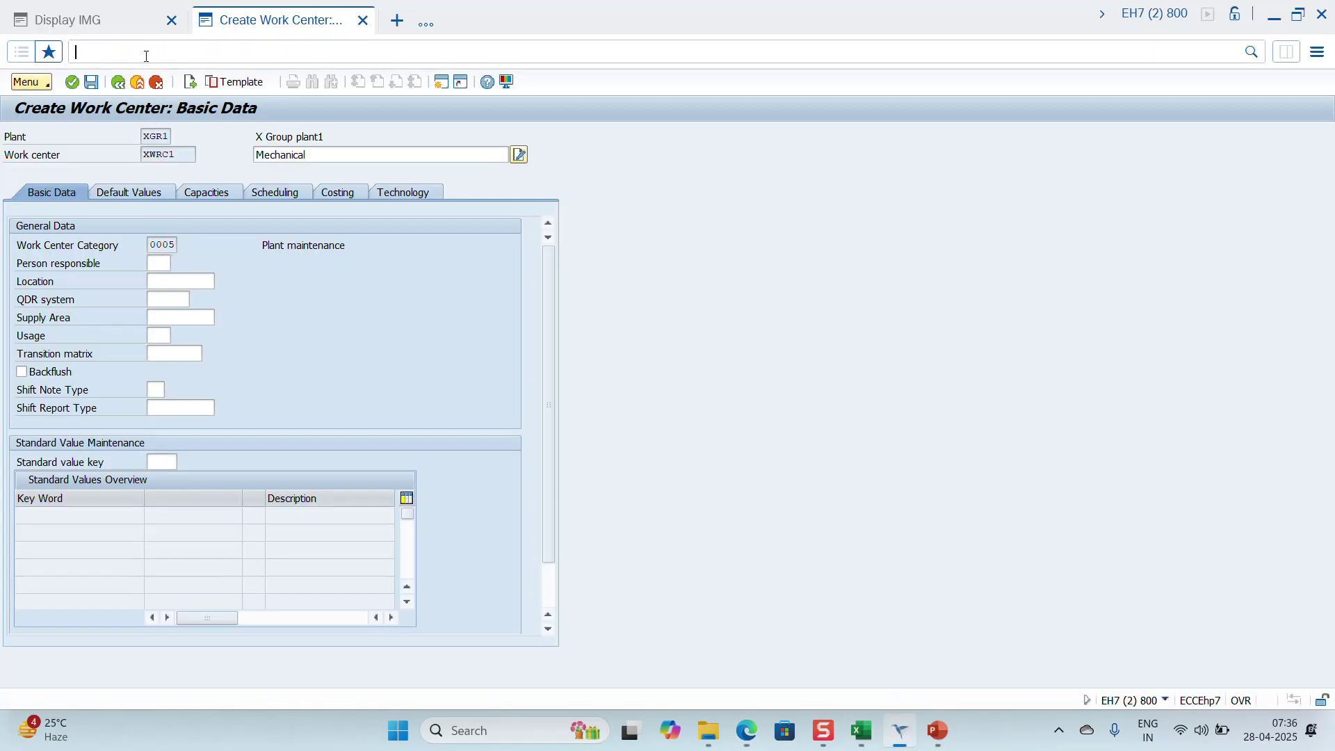
type("/oop10")
key("Return")
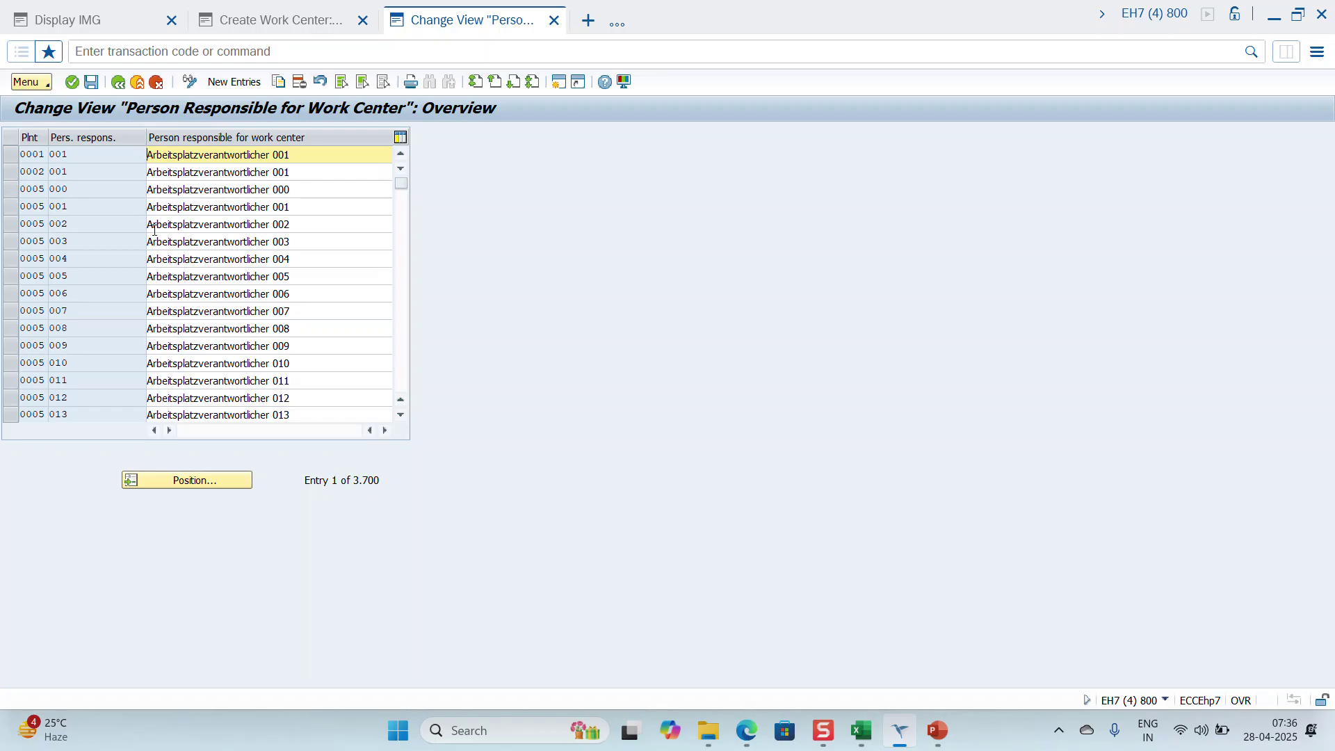
Step: Add person responsible EP1, "Mechanical supervisor", for plant XGR1 and save the entry to customizing request EH7K900613
left_click(236, 82)
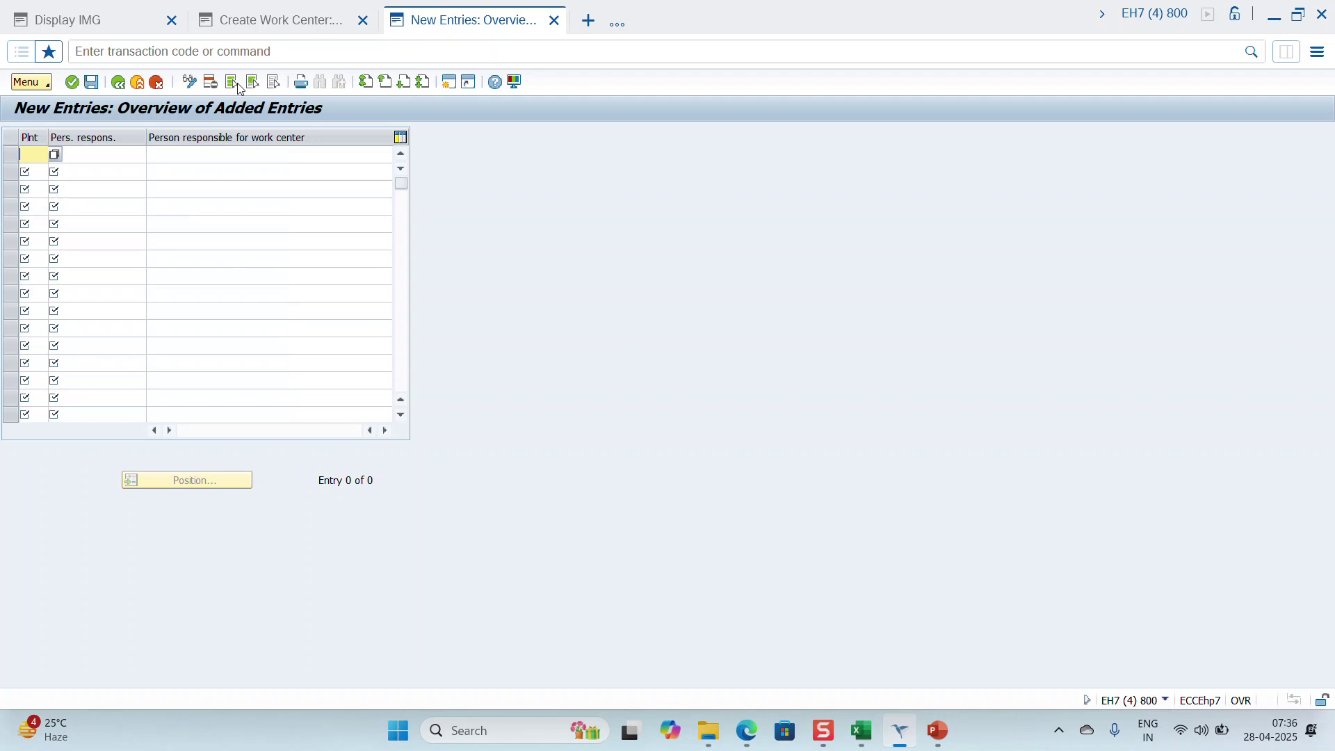
type("XGR1")
left_click(97, 156)
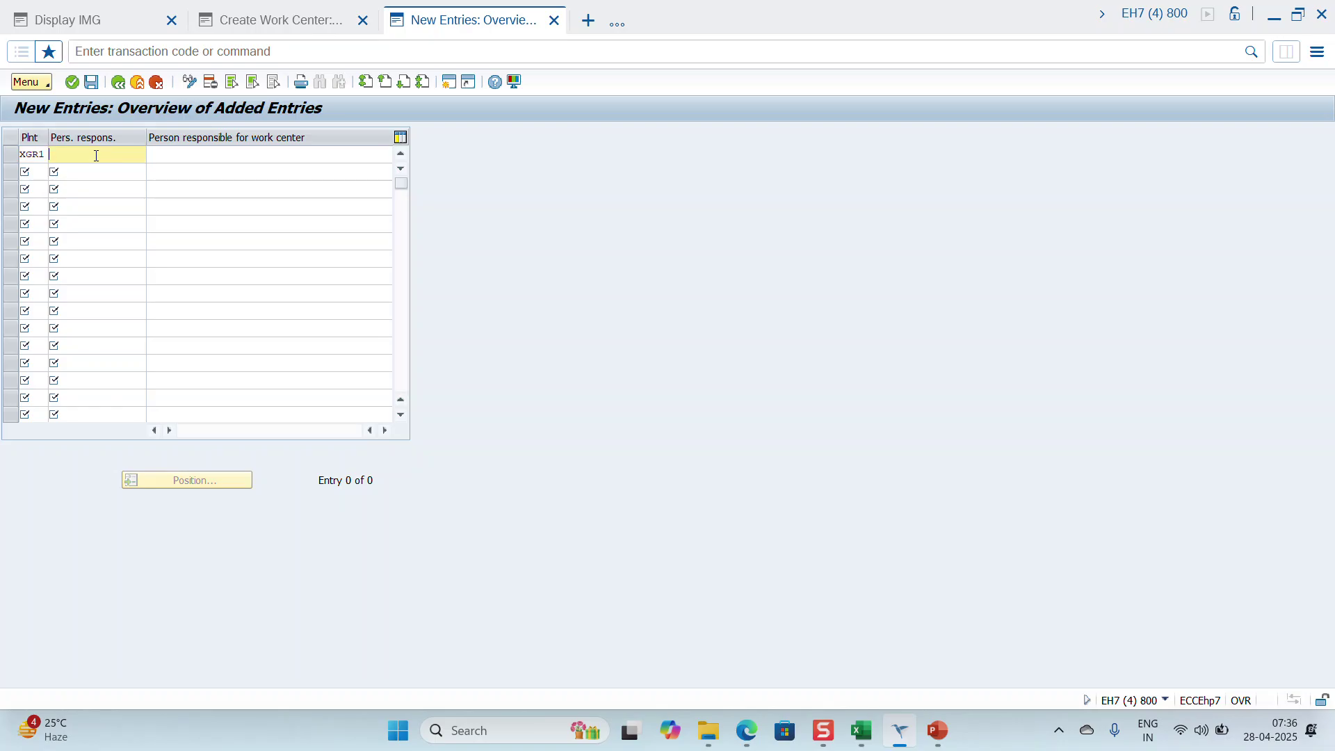
type("U")
key("BackSpace")
type("EP1")
left_click(160, 153)
type("Me")
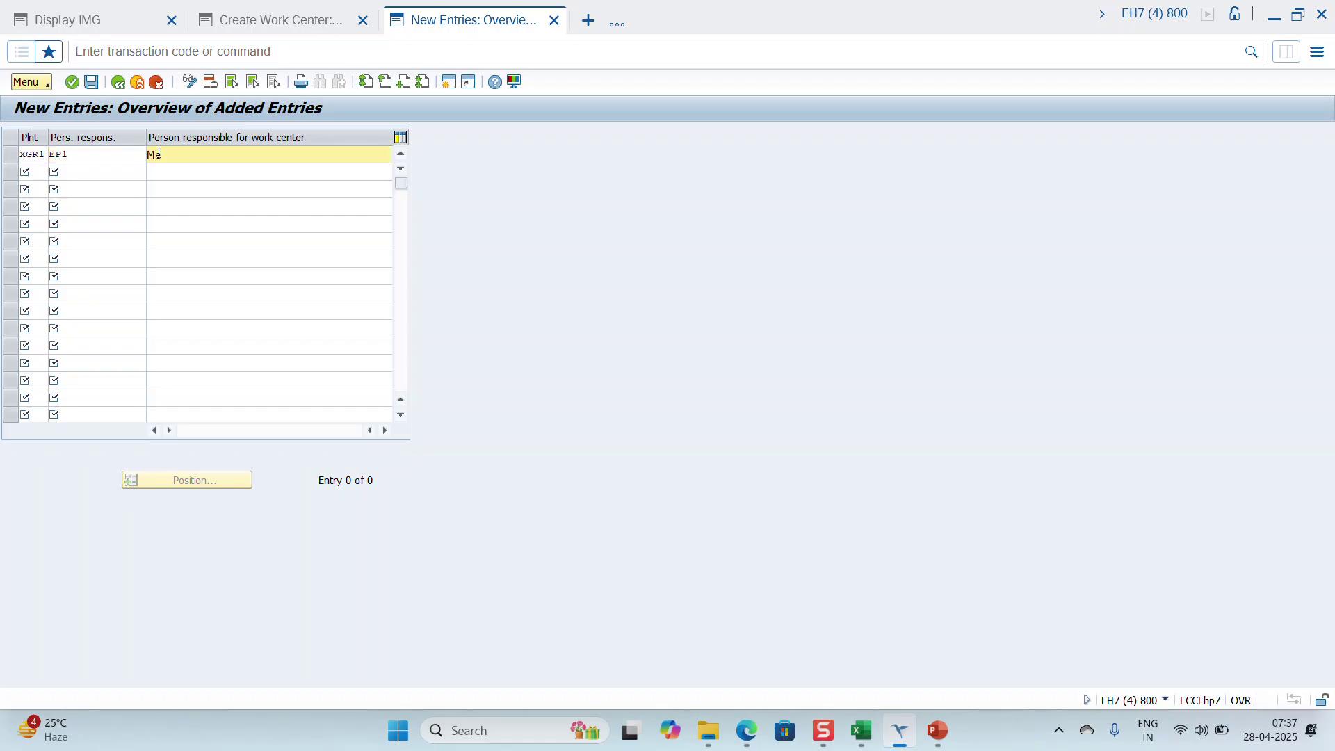
type("chanical supervisor")
left_click(91, 83)
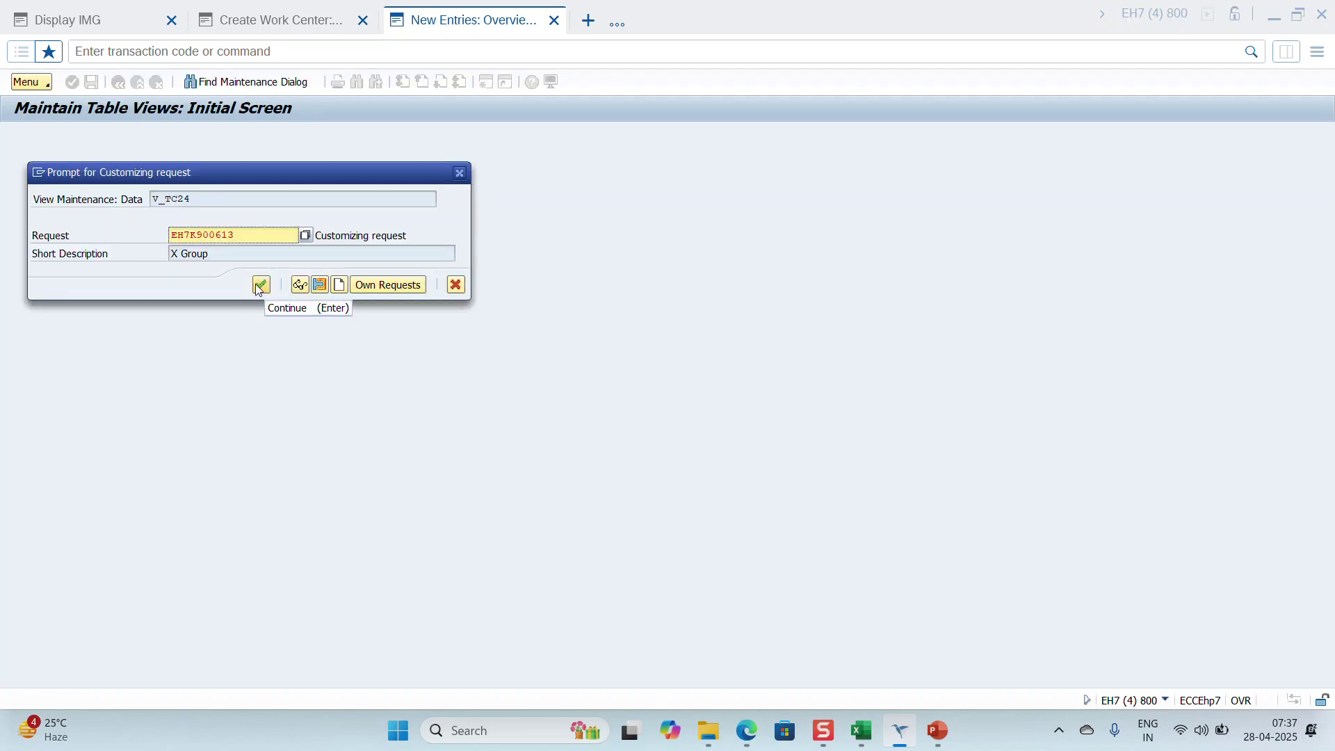
left_click(261, 286)
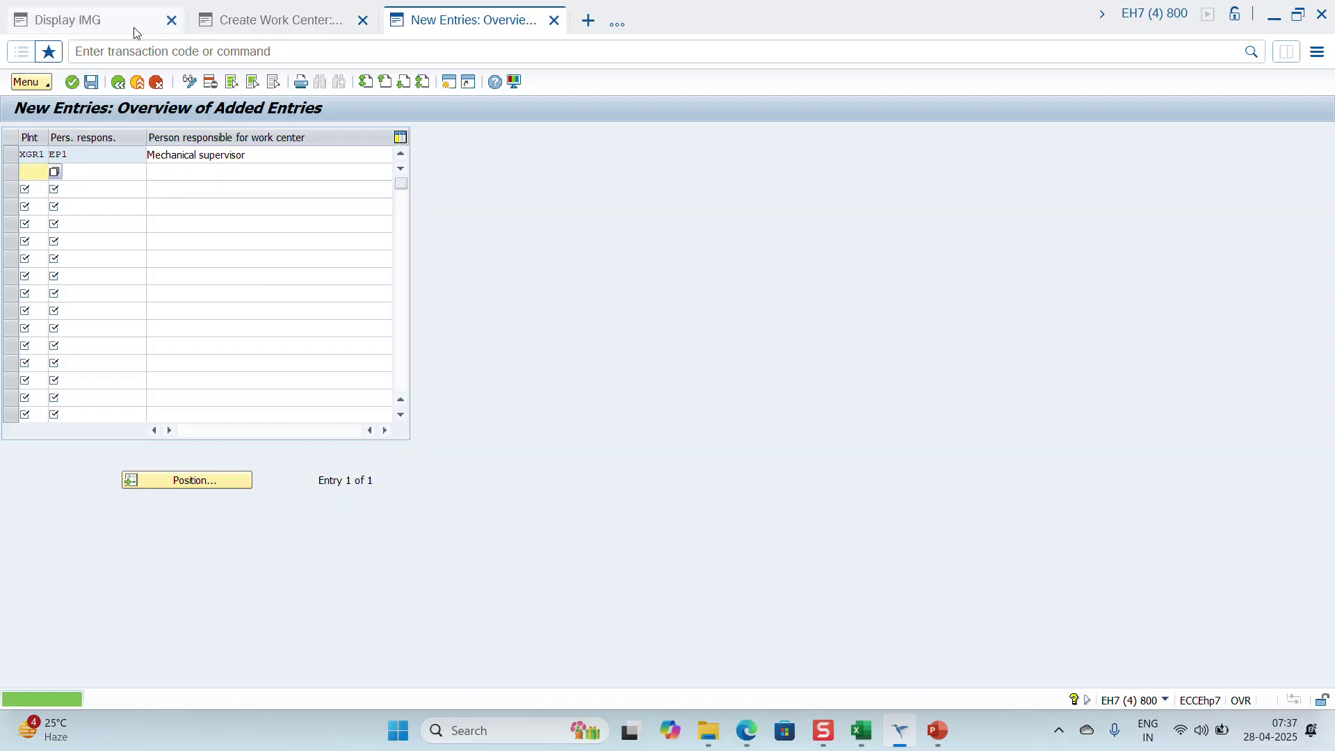
Step: In the Display IMG session, search the structure for "person responsible" and go to the Determine person responsible hit under Basic Data
left_click(112, 27)
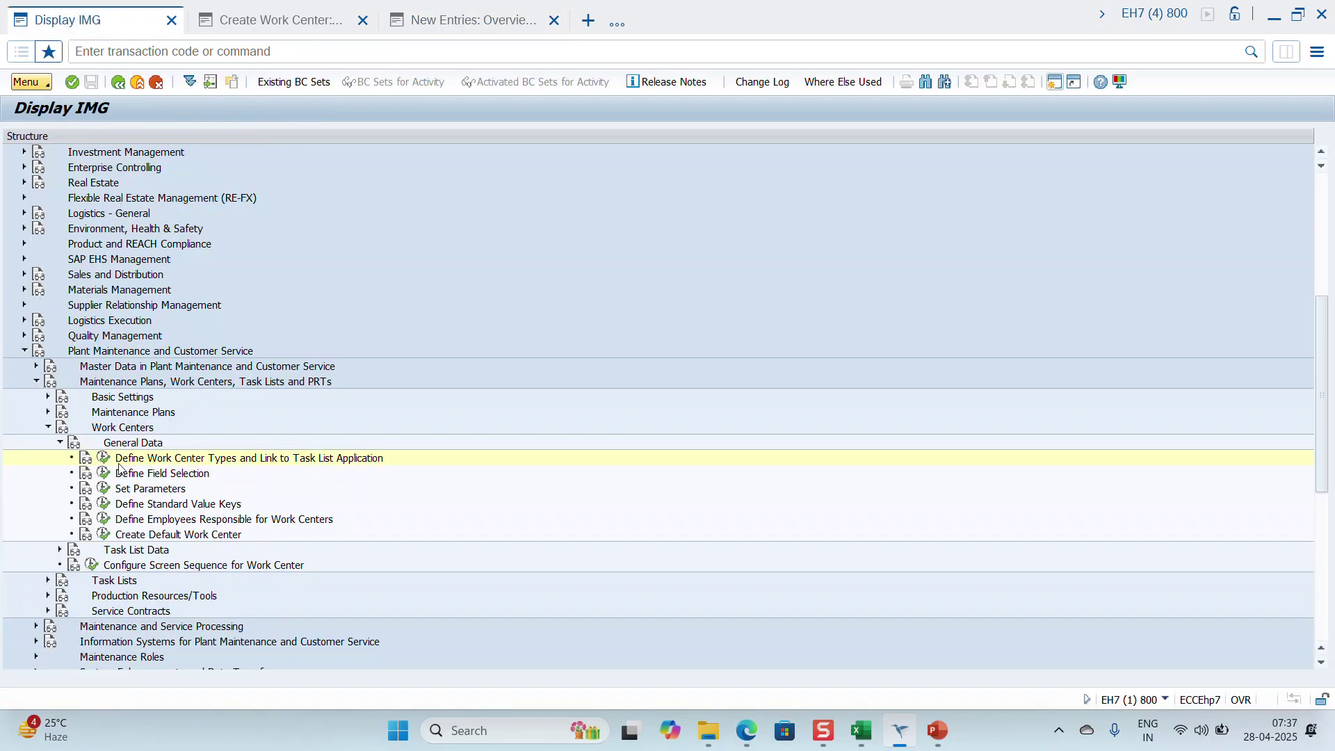
left_click(60, 443)
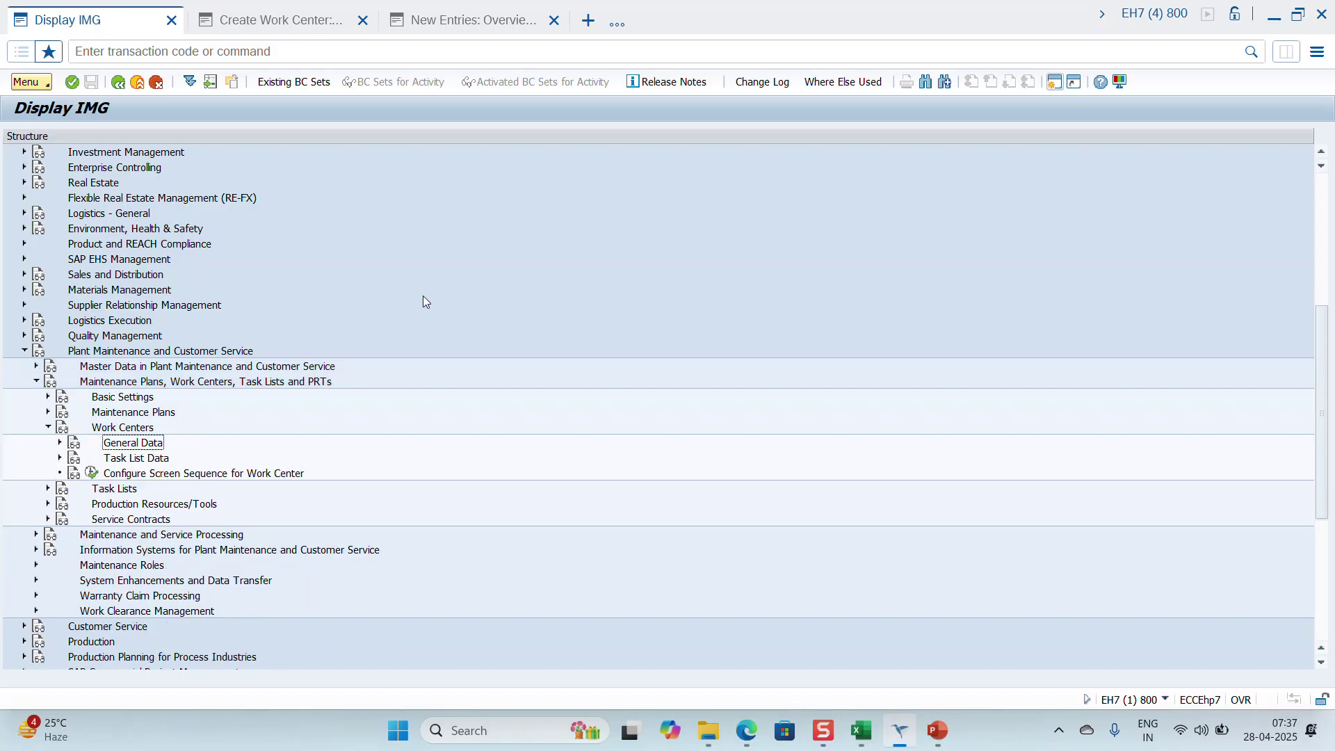
left_click(926, 83)
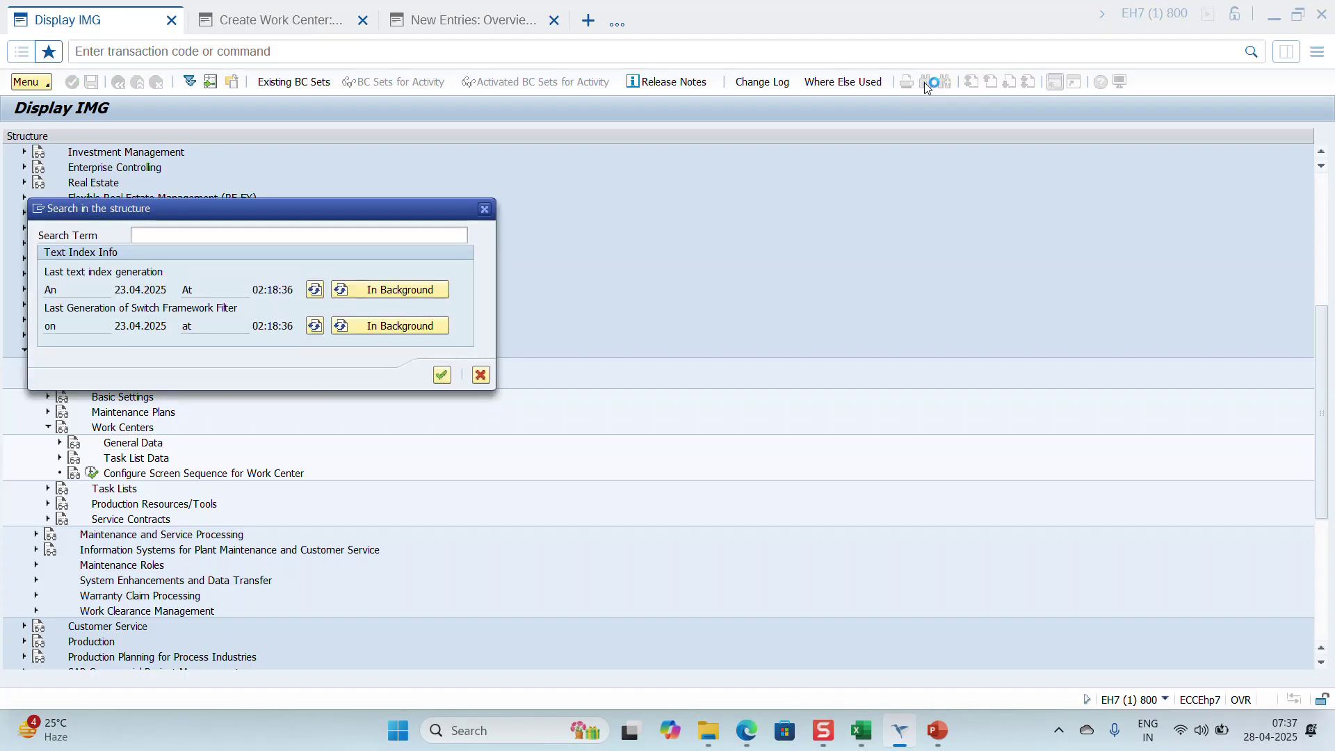
left_click(360, 236)
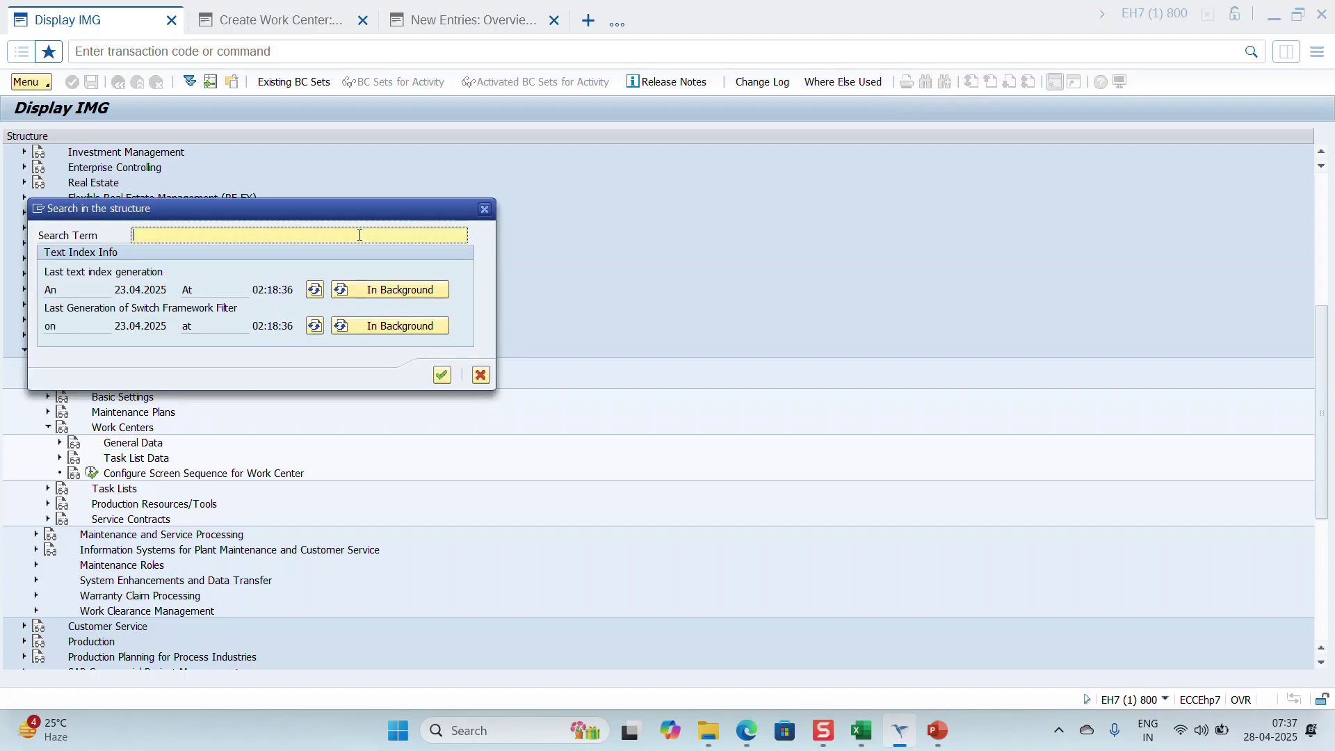
type("person responsible")
key("Return")
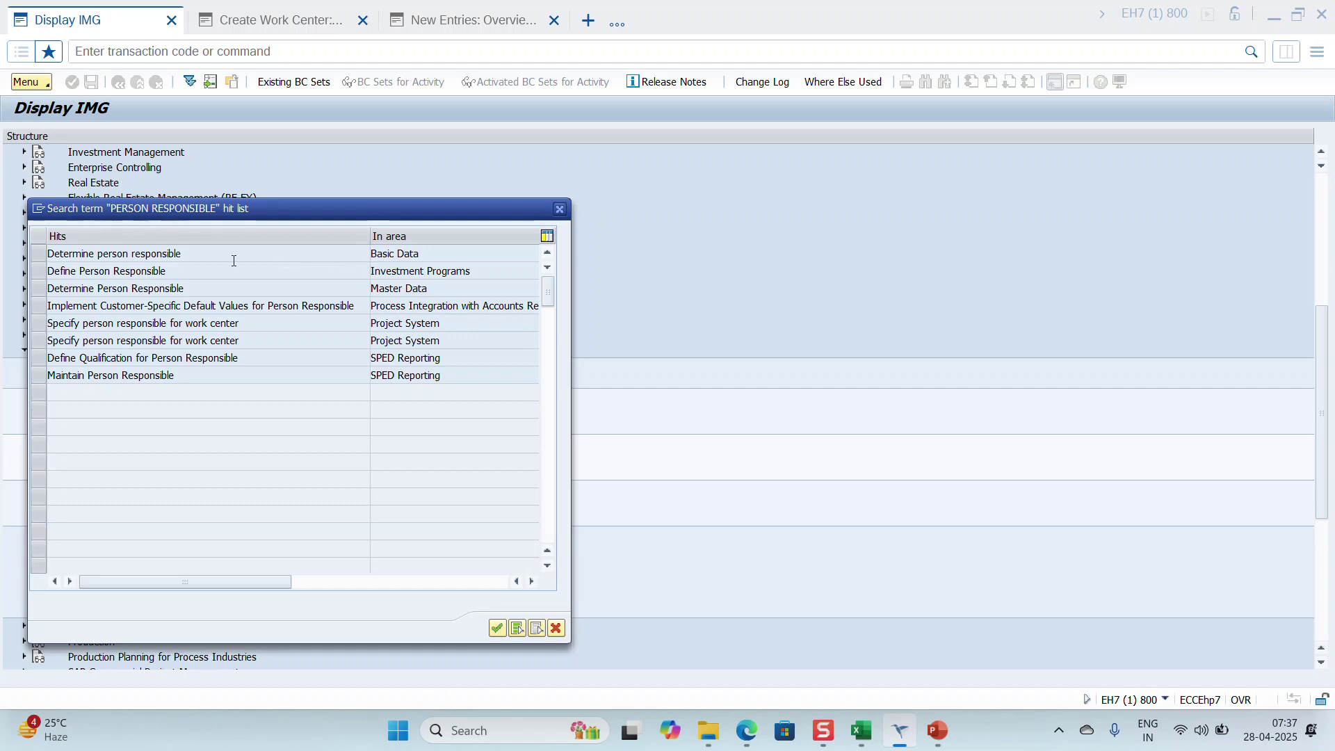
double_click(160, 256)
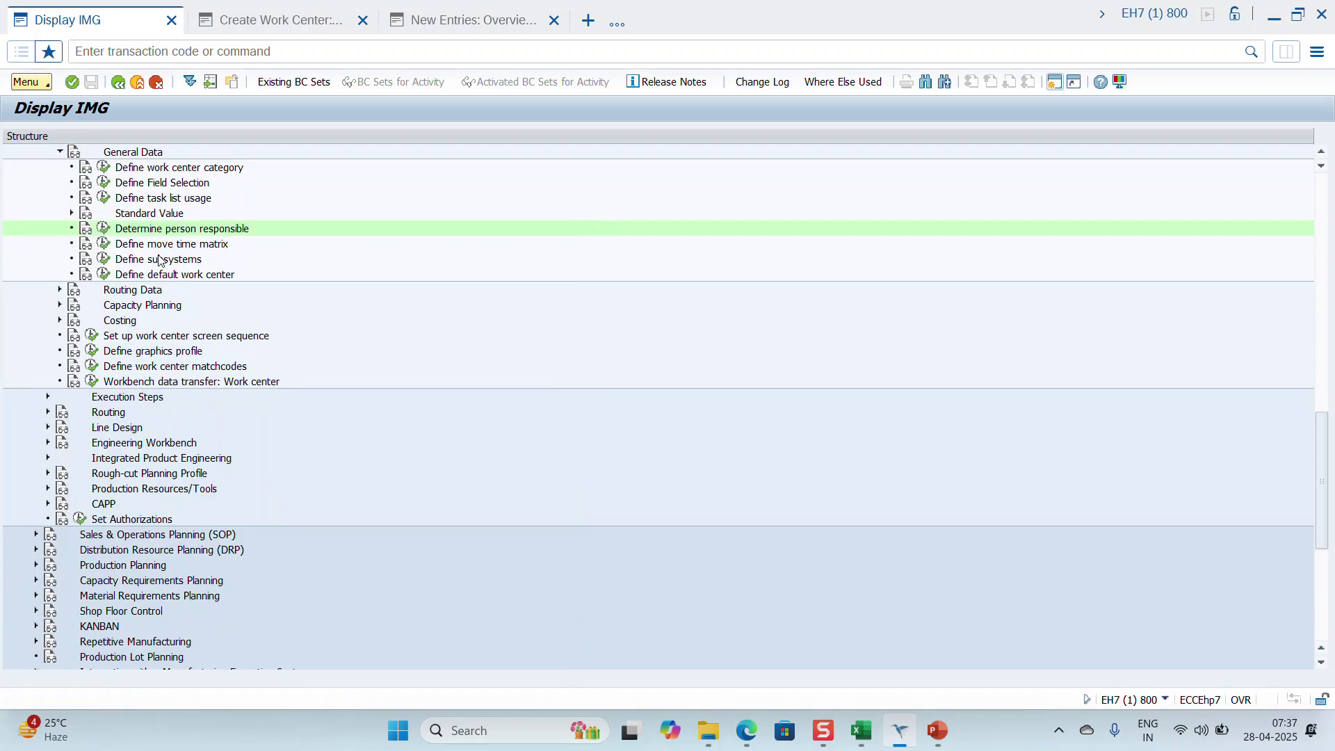
Step: Display the locked data of the Determine person responsible activity, look through its entries and return to the IMG structure
left_click(103, 229)
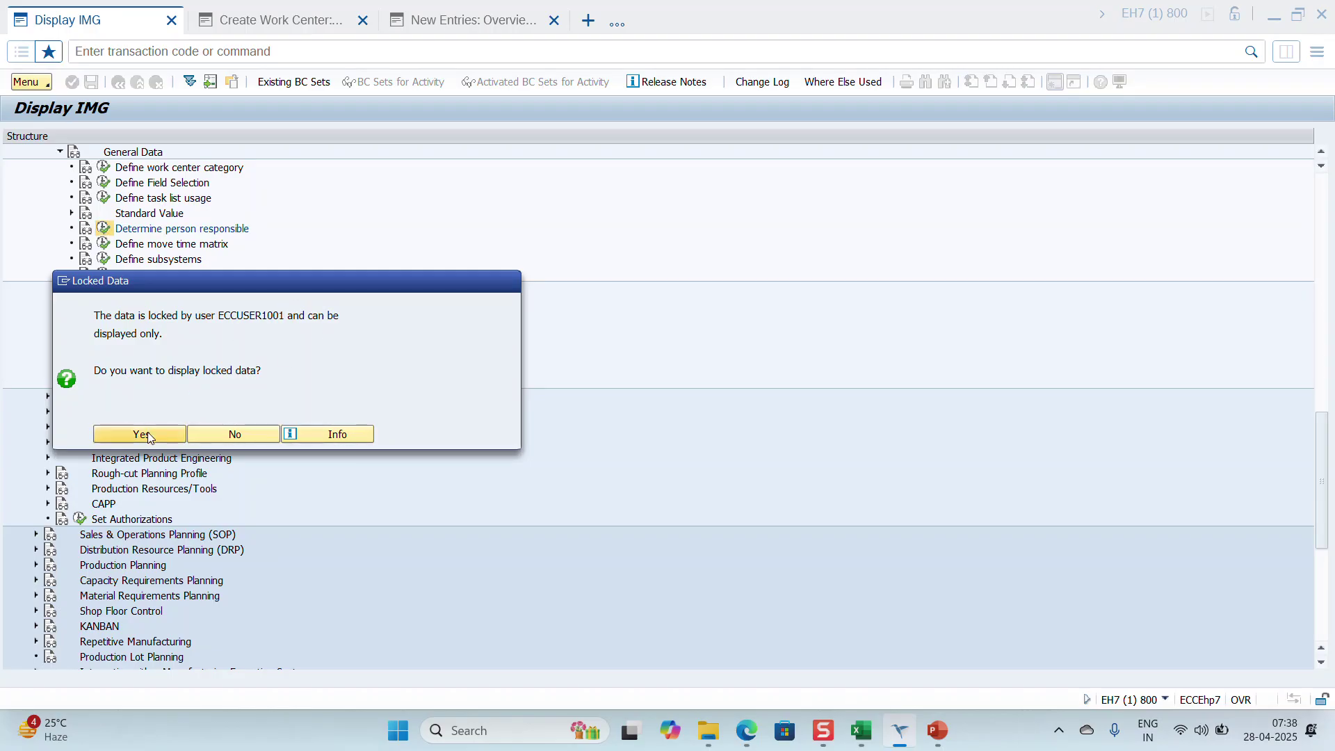
left_click(232, 433)
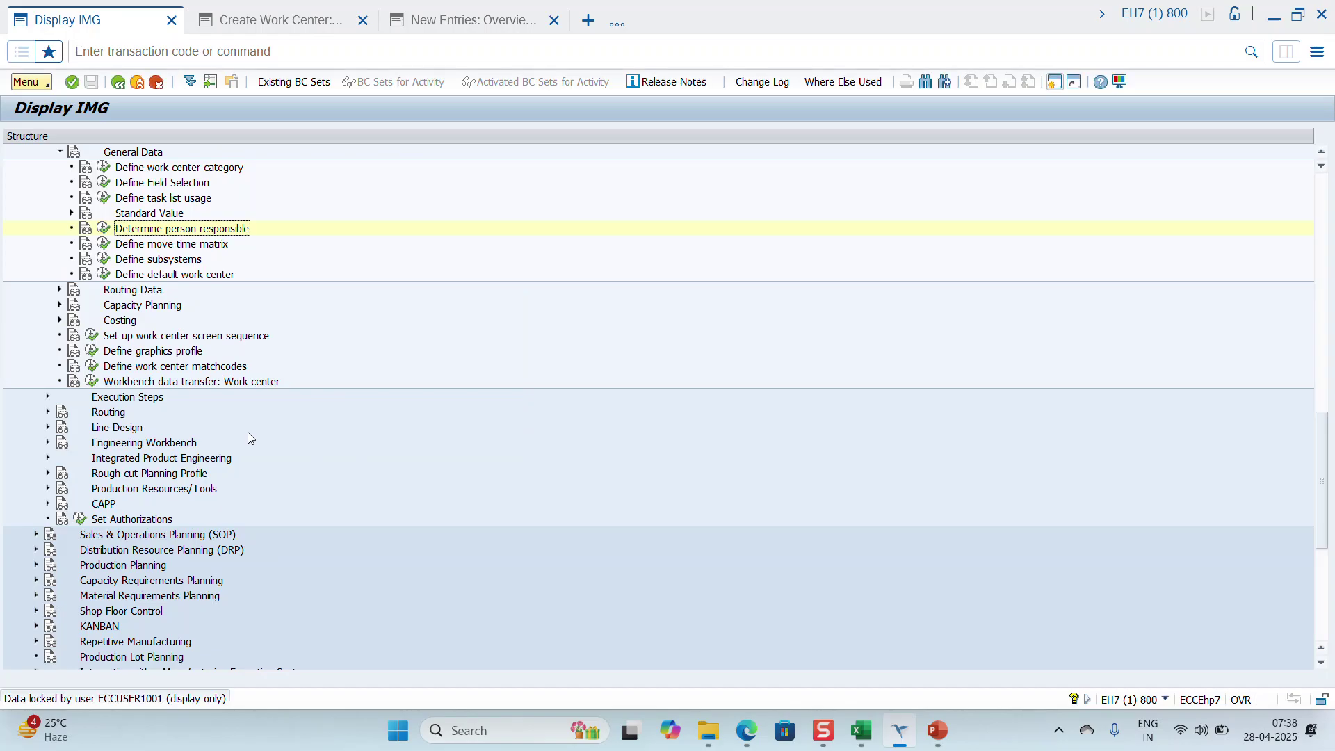
left_click(103, 230)
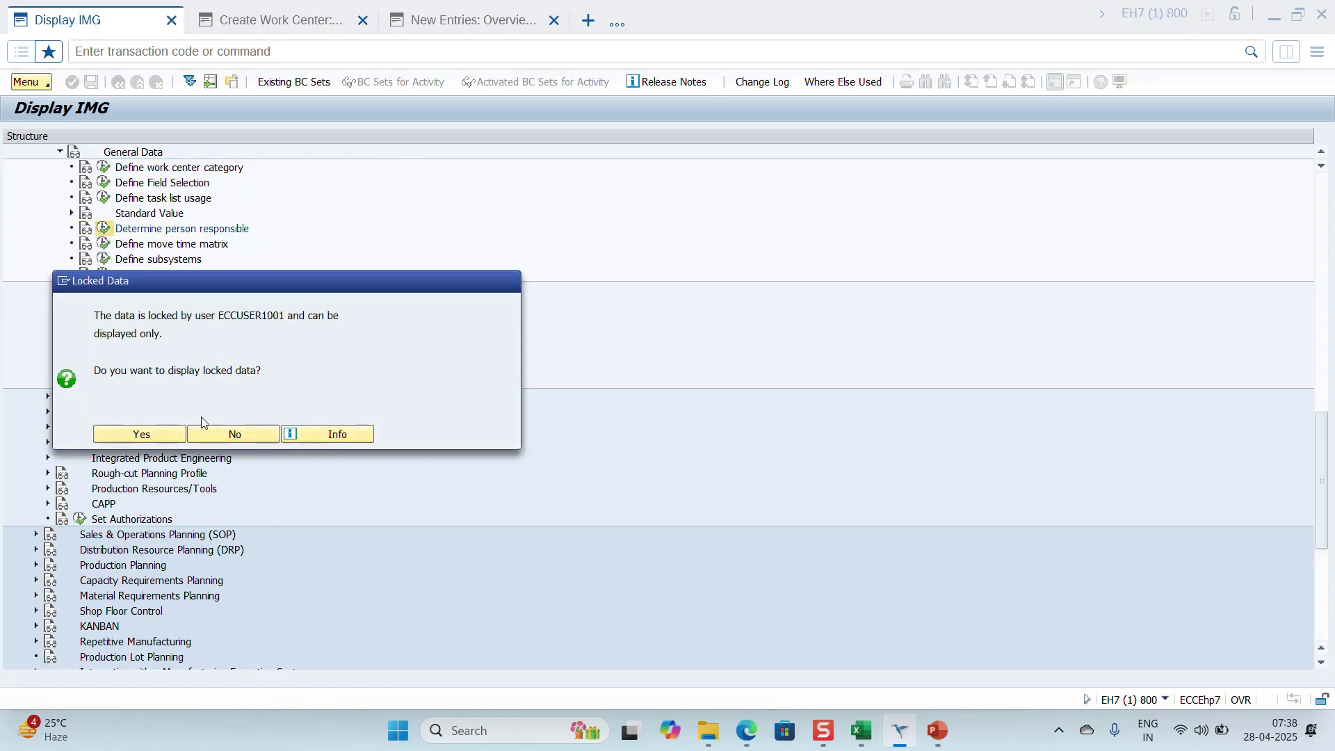
left_click(150, 429)
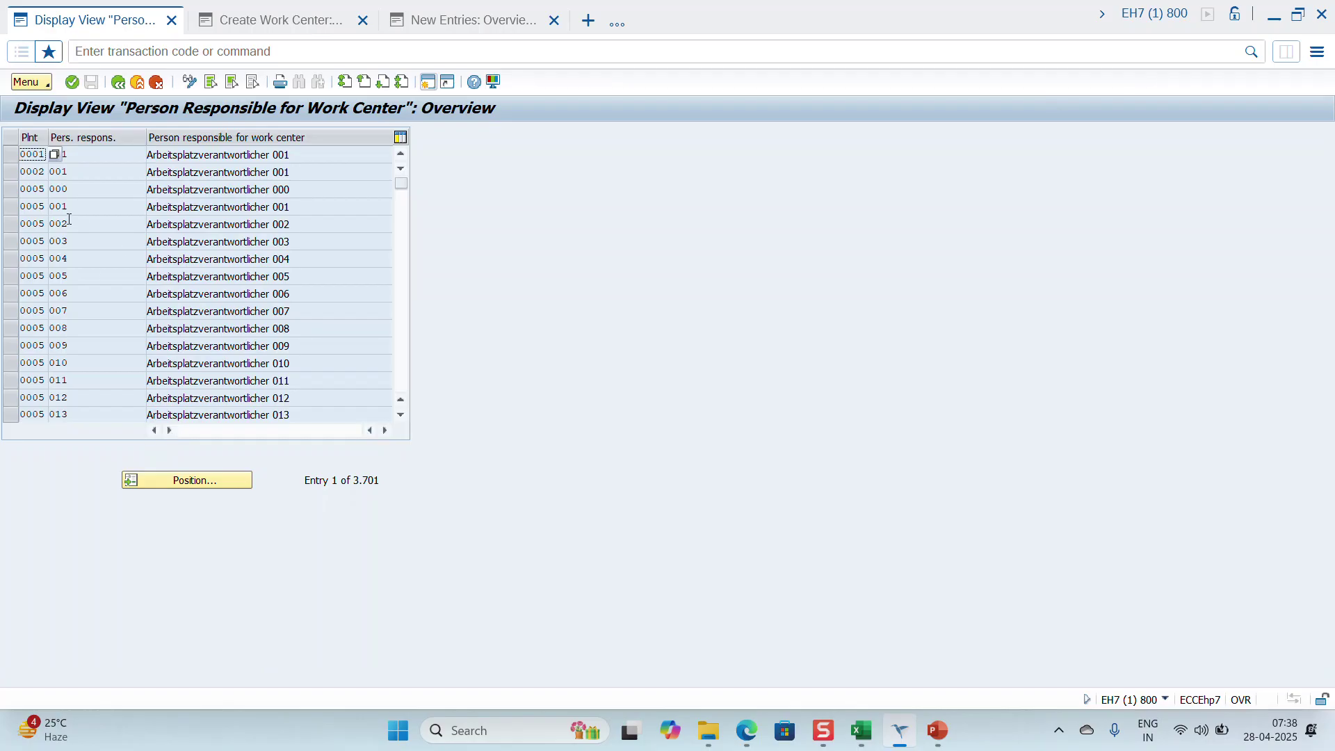
scroll(104, 290, "down", 8)
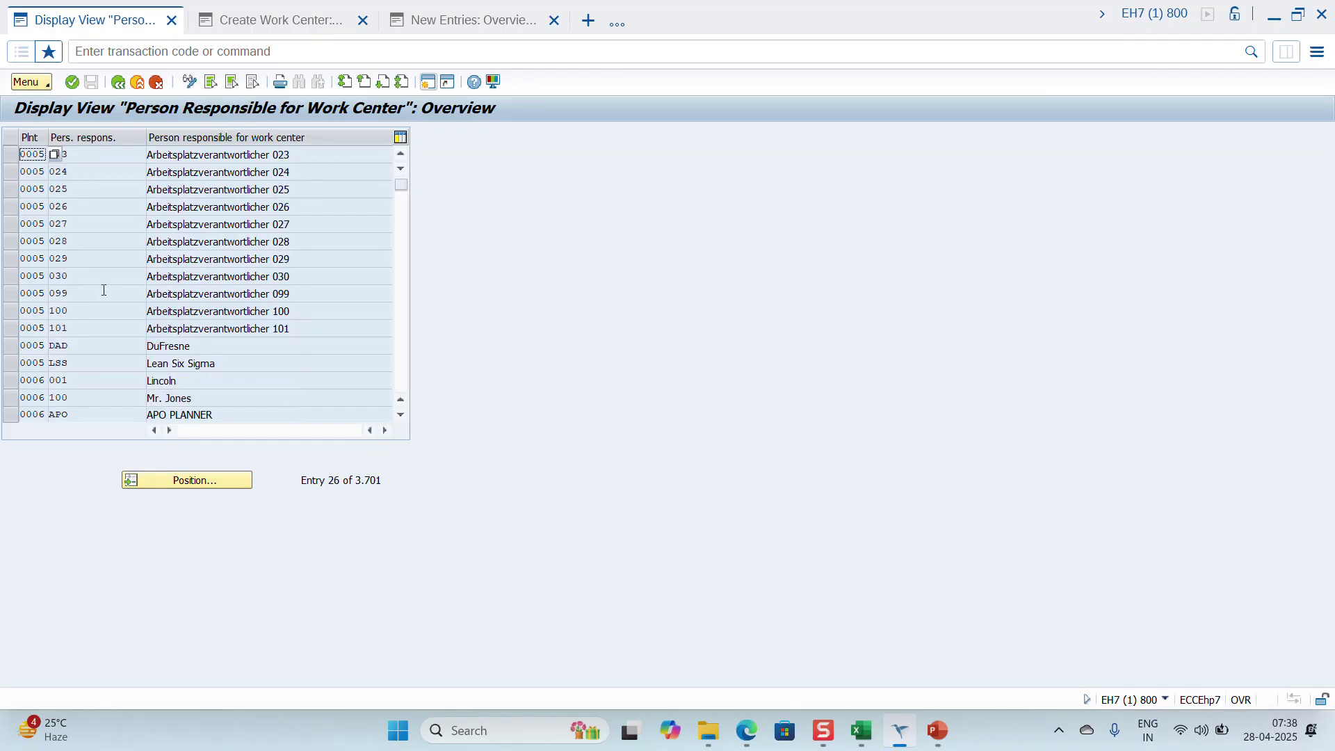
left_click(122, 86)
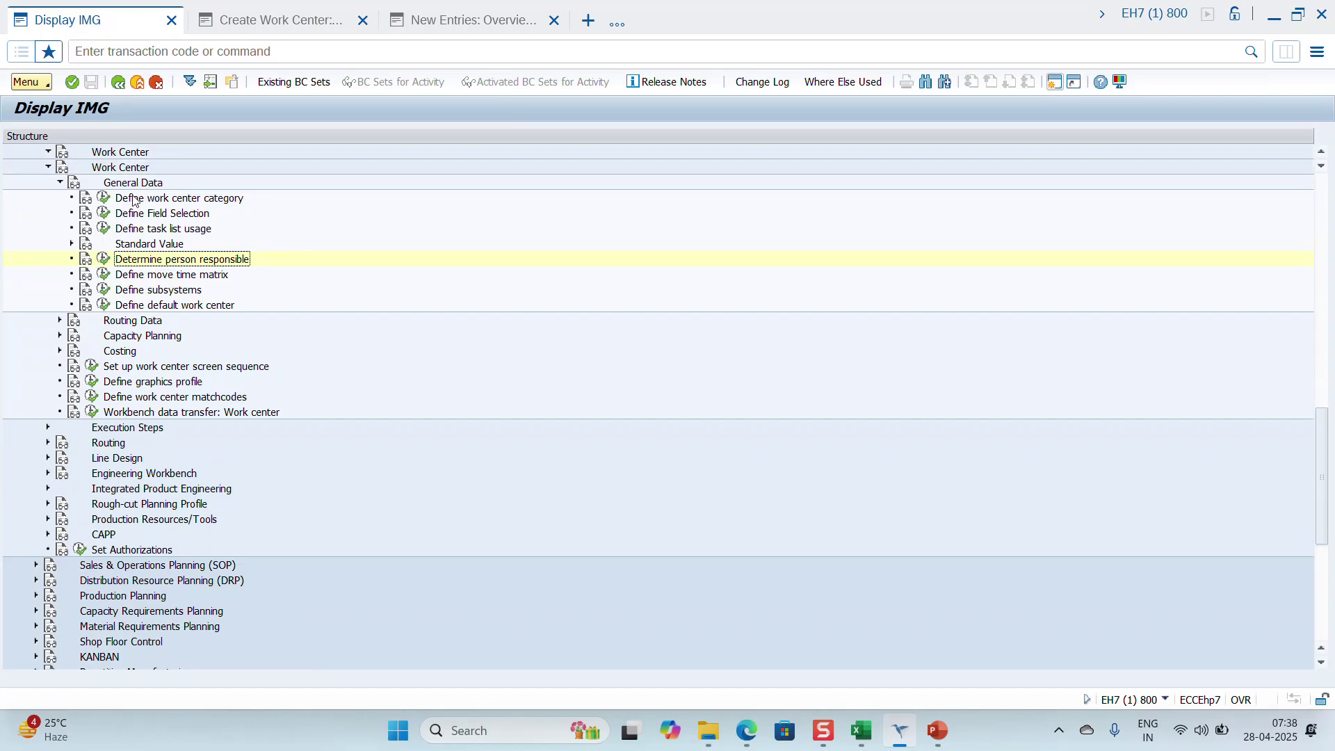
Step: Collapse Maintenance Plans, Work Centers, Task Lists and PRTs and trace the path from Production to Determine person responsible
scroll(136, 202, "up", 6)
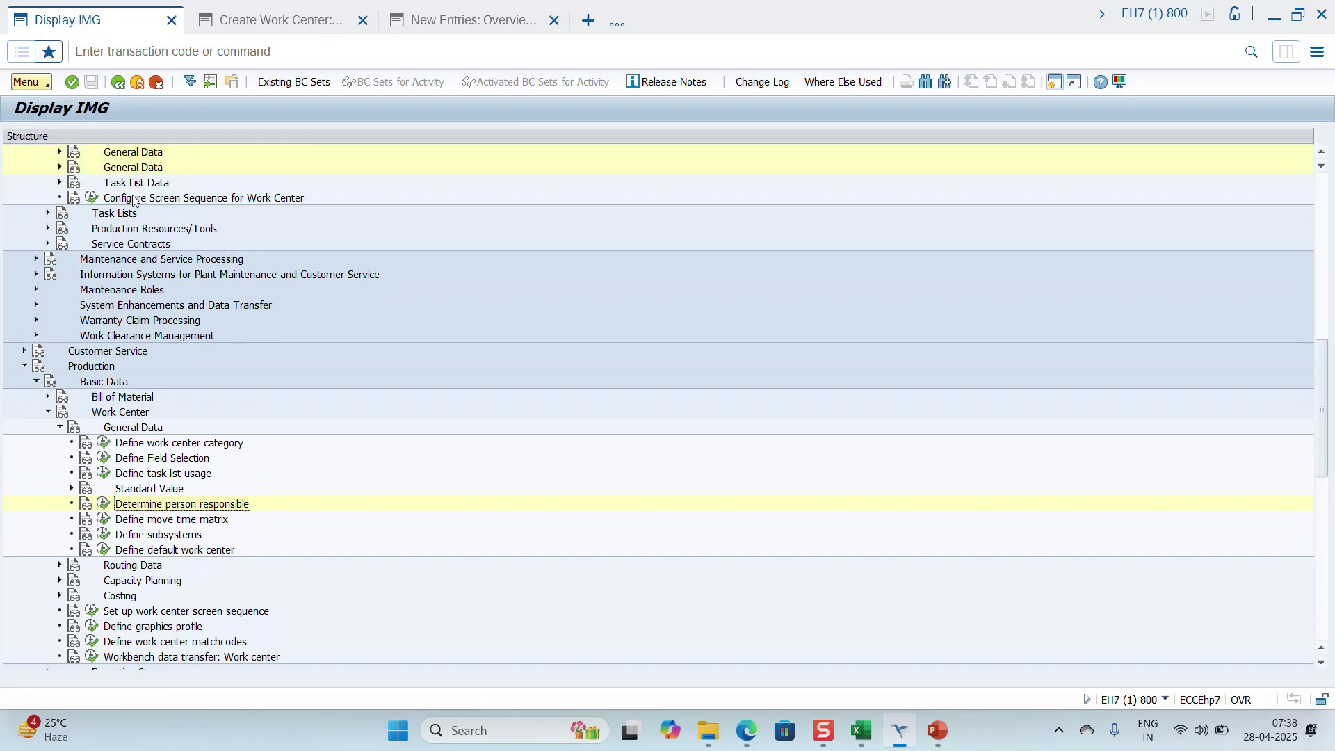
scroll(135, 202, "up", 4)
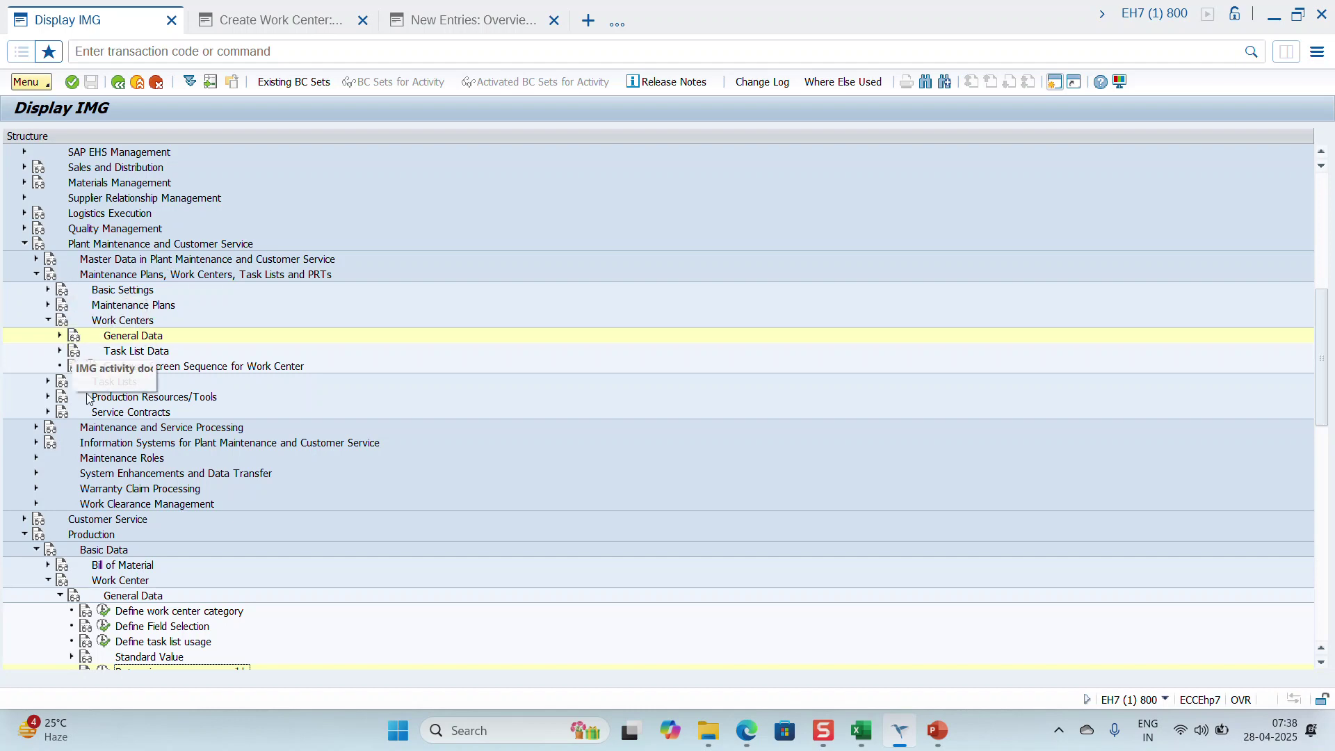
scroll(89, 398, "down", 1)
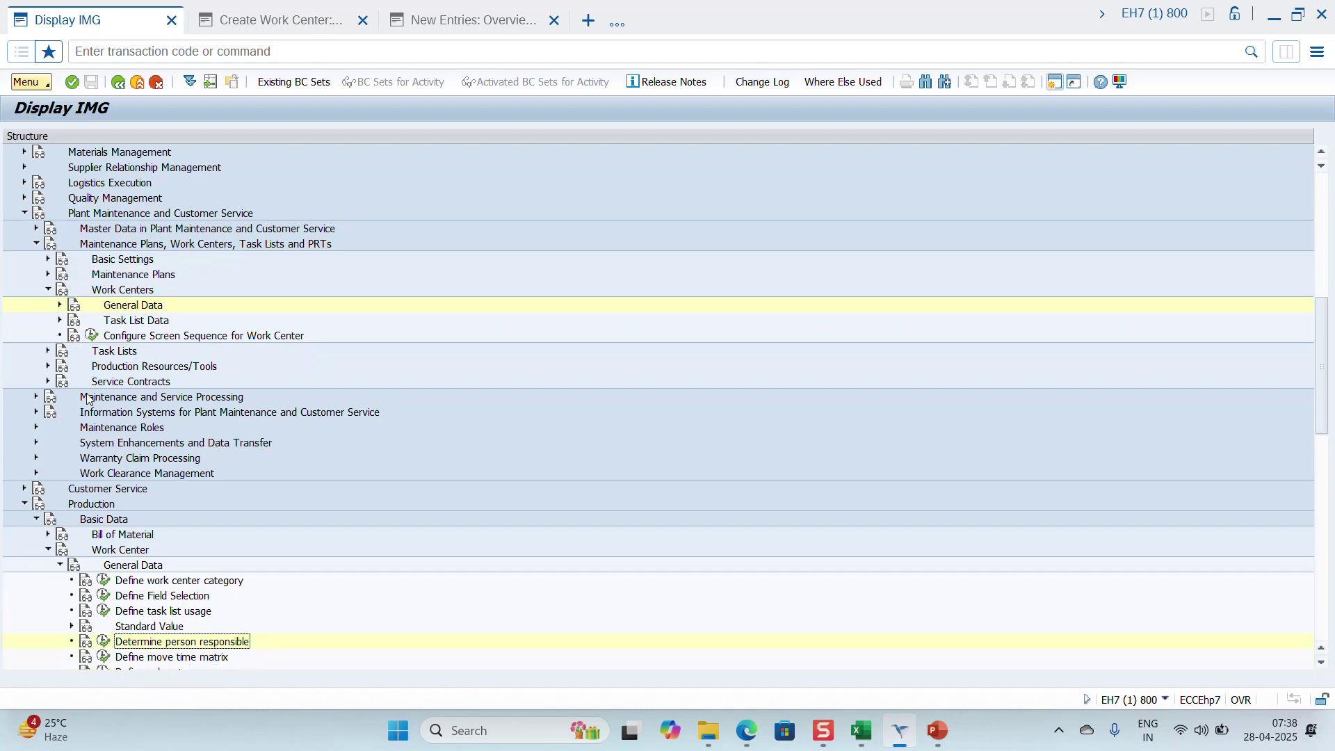
left_click(38, 245)
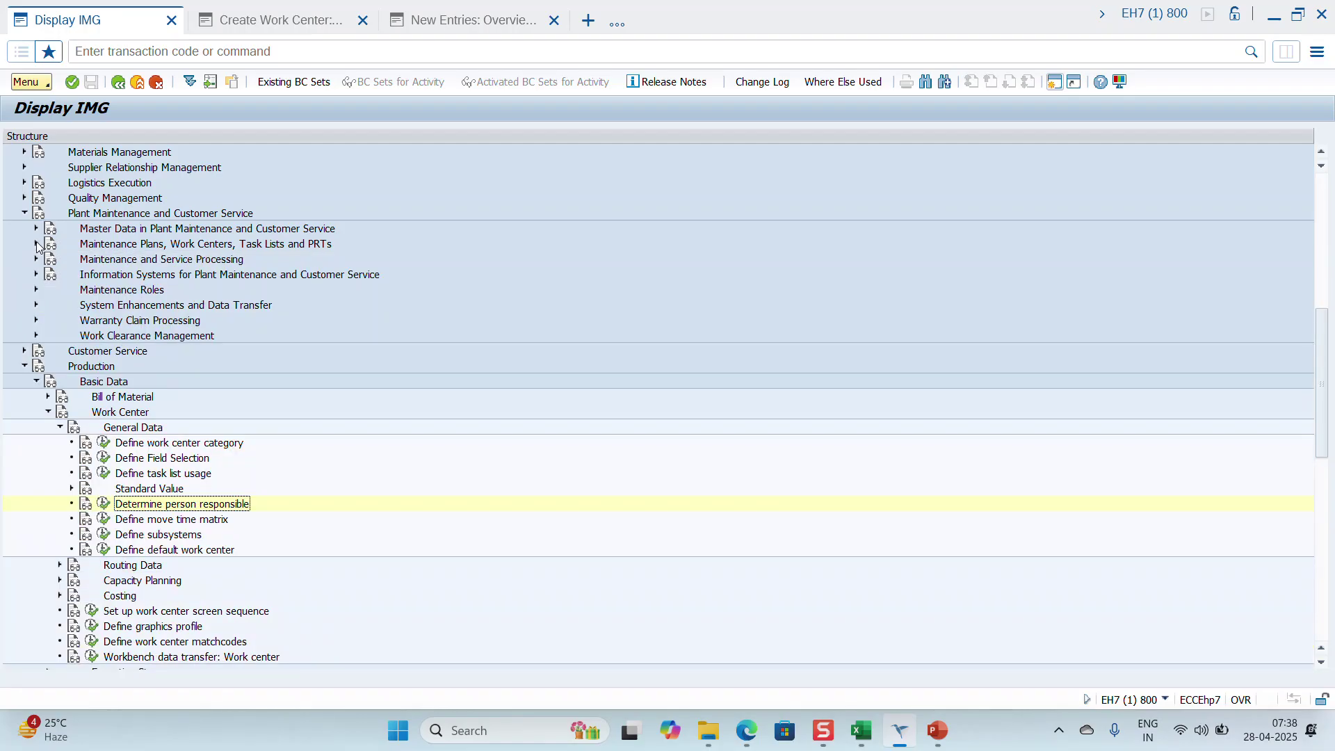
left_click(24, 367)
left_click(25, 367)
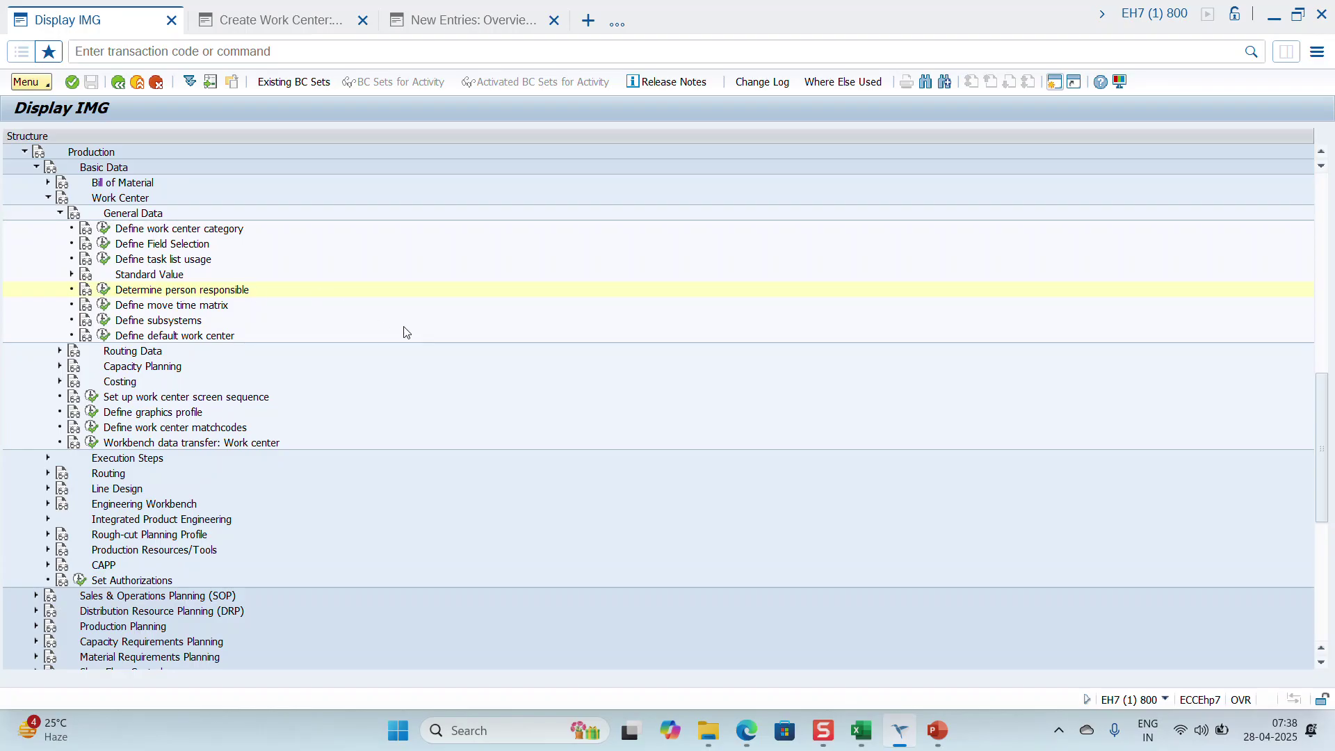
Step: Return to the new entries session for persons responsible and save the EP1 entry for plant XGR1 again
left_click(901, 730)
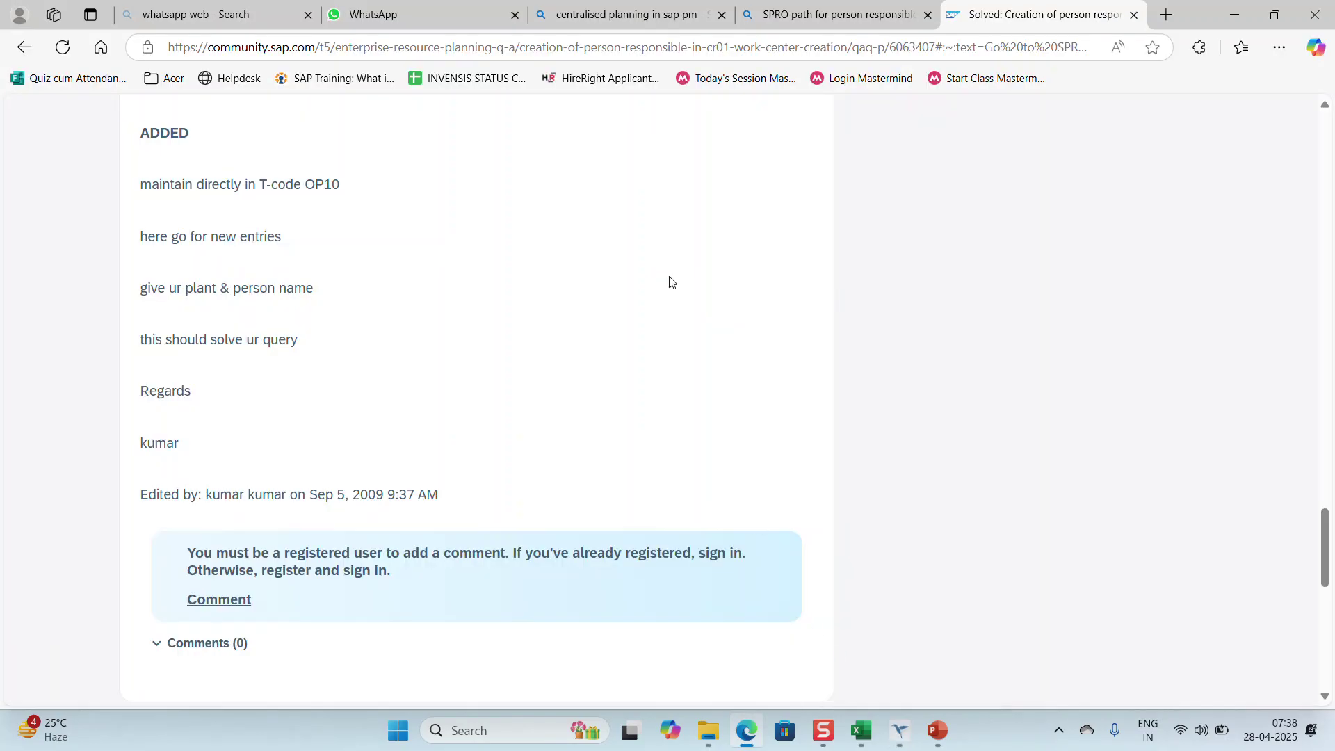
left_click(900, 732)
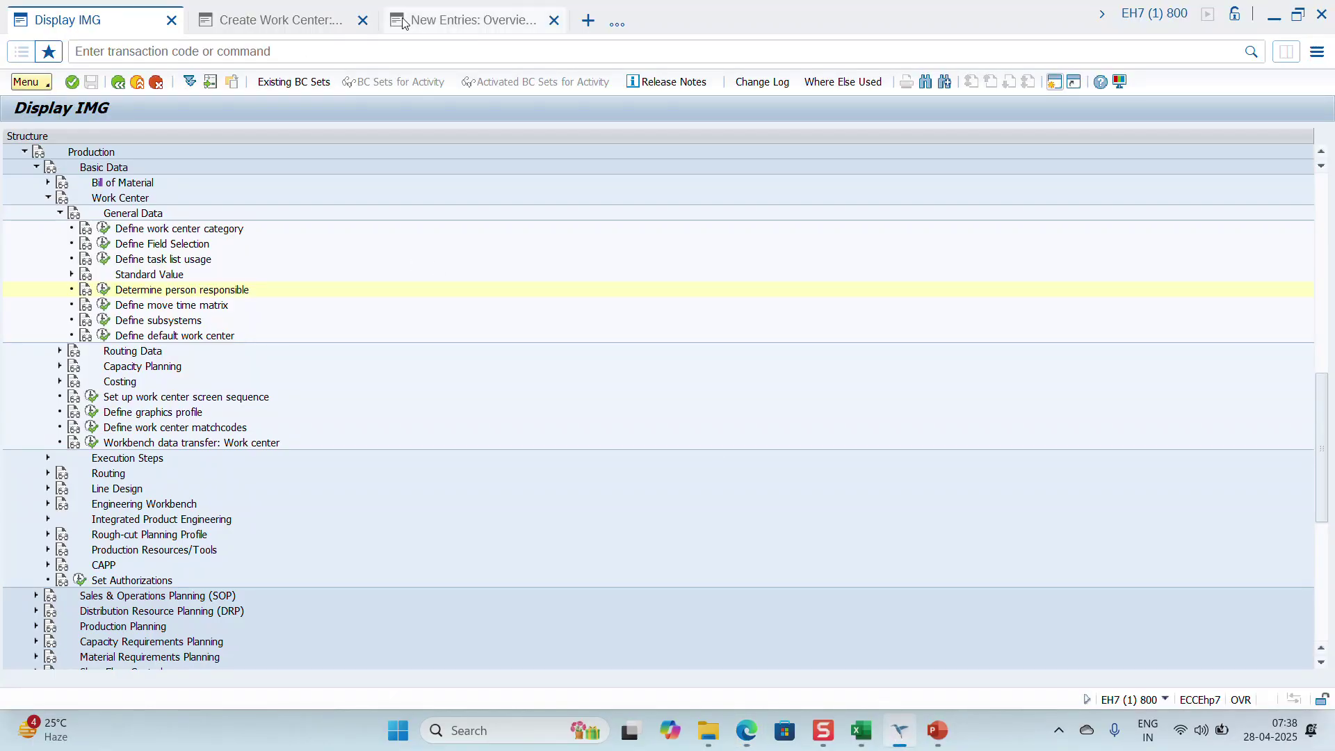
left_click(427, 27)
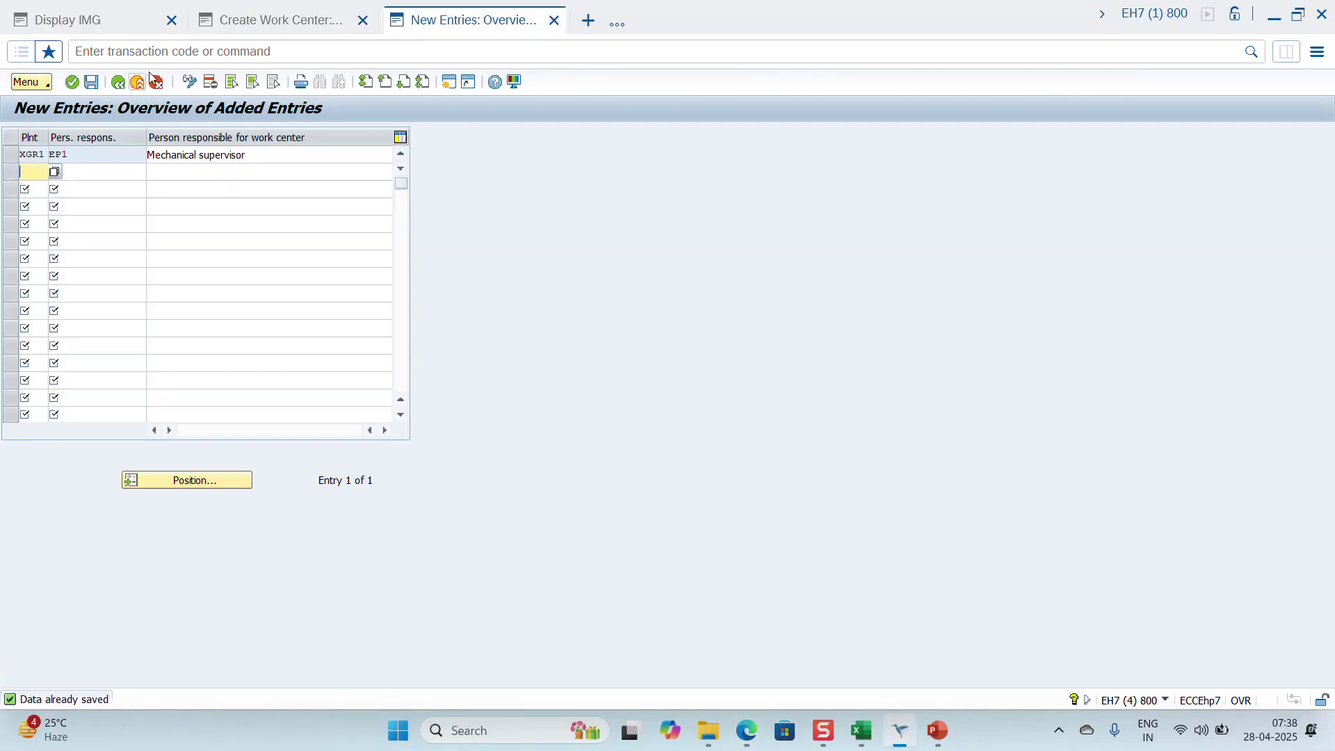
left_click(92, 82)
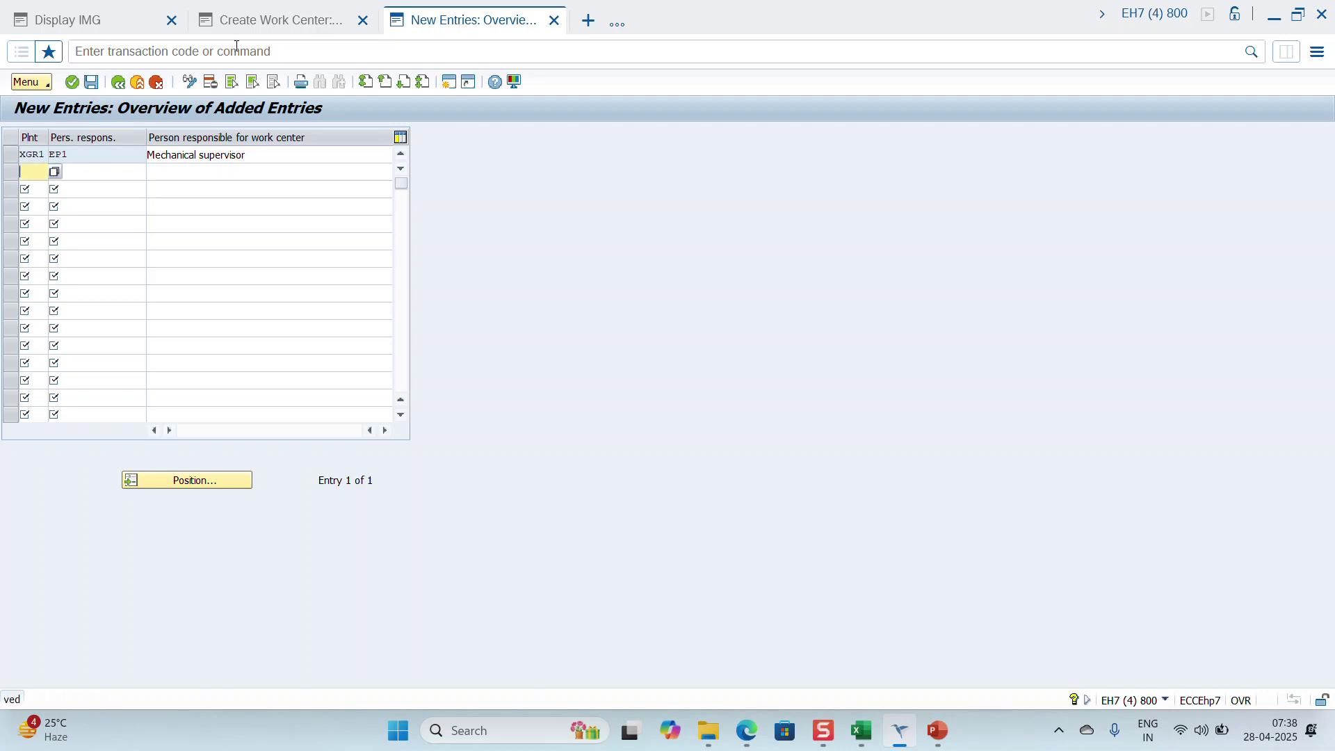
Step: Return to the Create Work Center session and choose EP1, Mechanical supervisor, as the person responsible
left_click(283, 26)
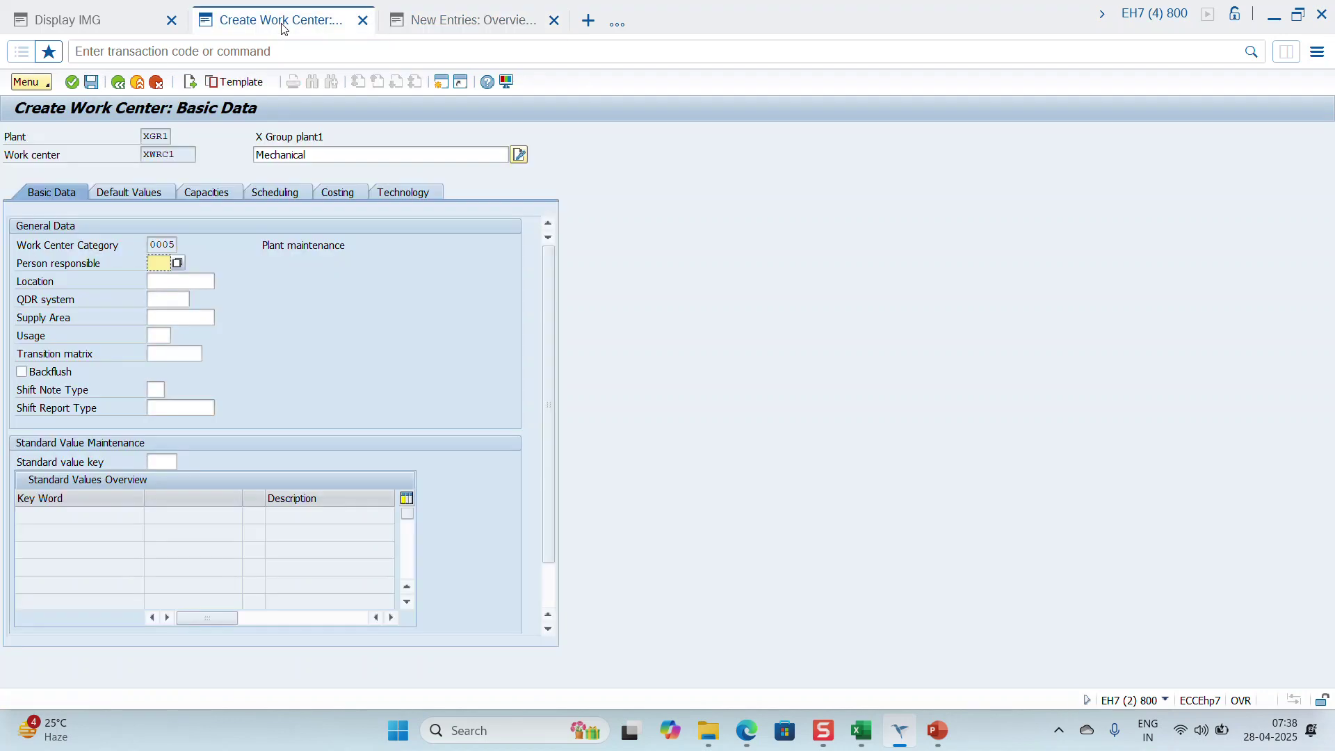
left_click(178, 264)
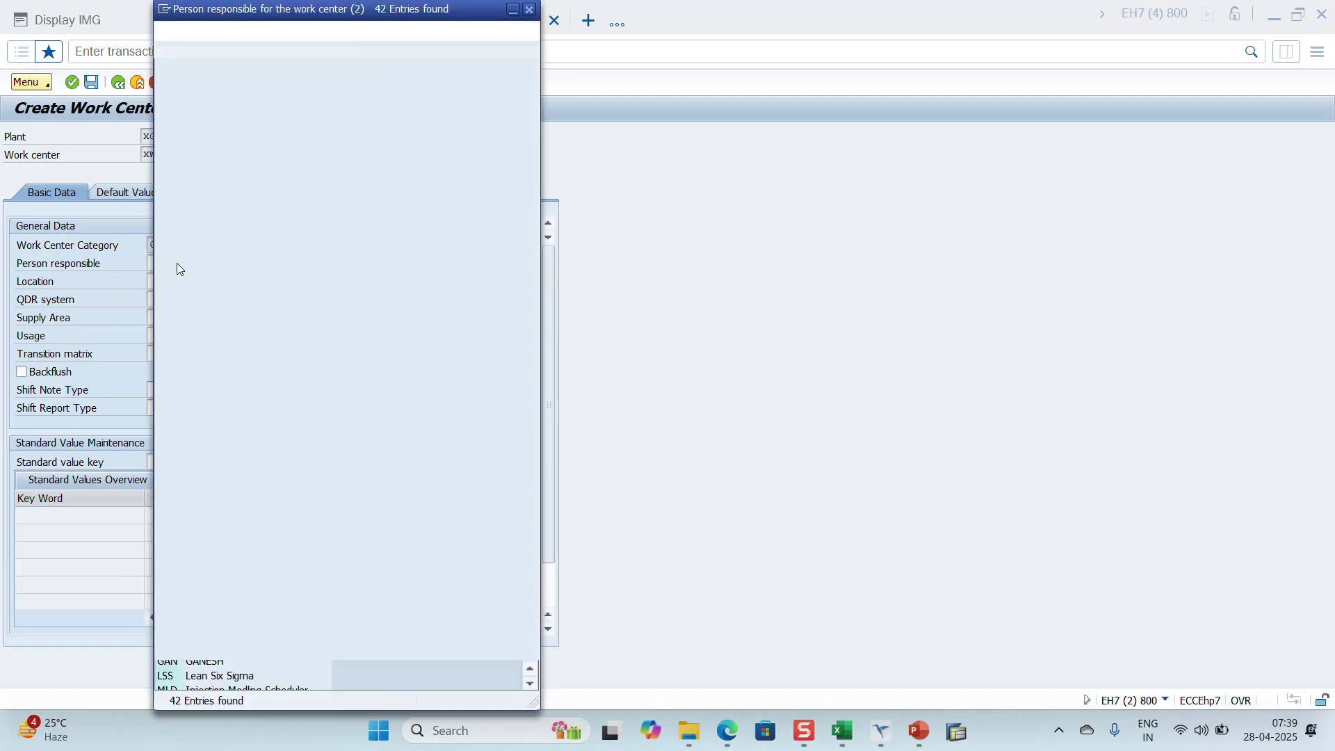
scroll(272, 667, "down", 1)
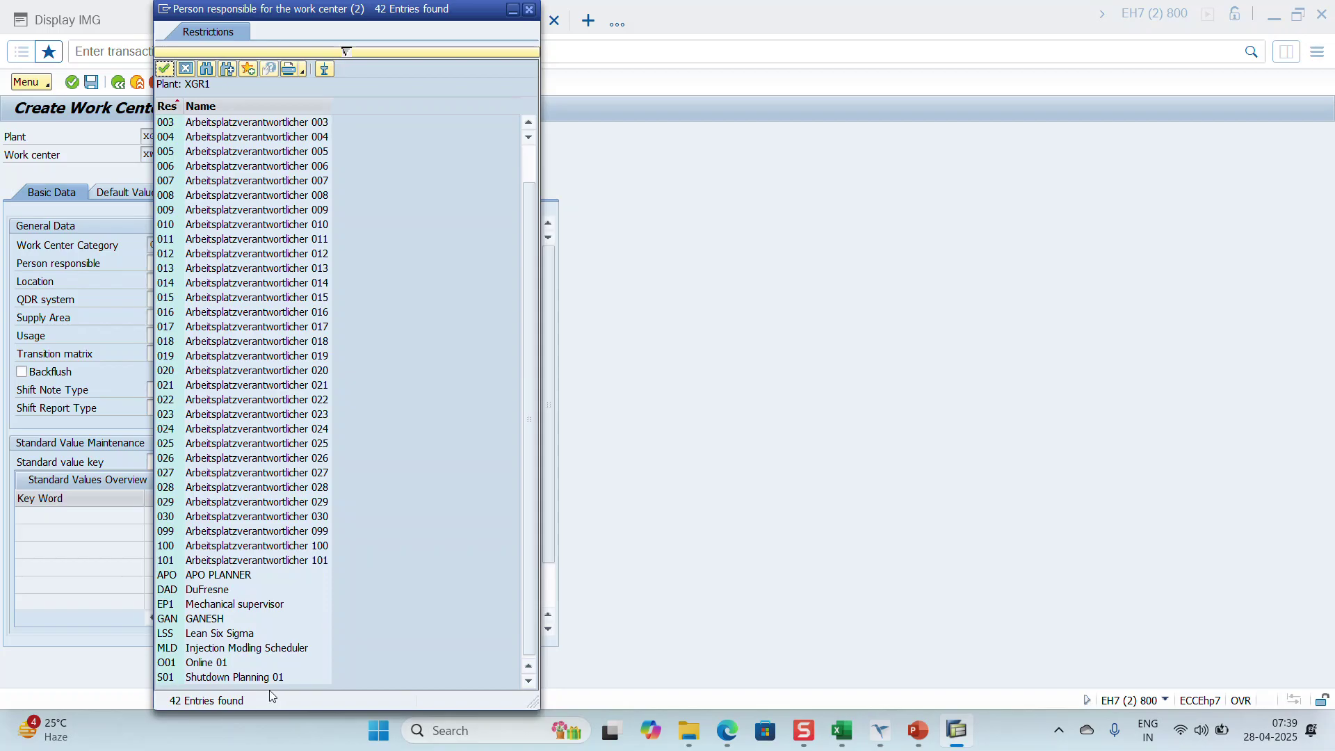
left_click(225, 610)
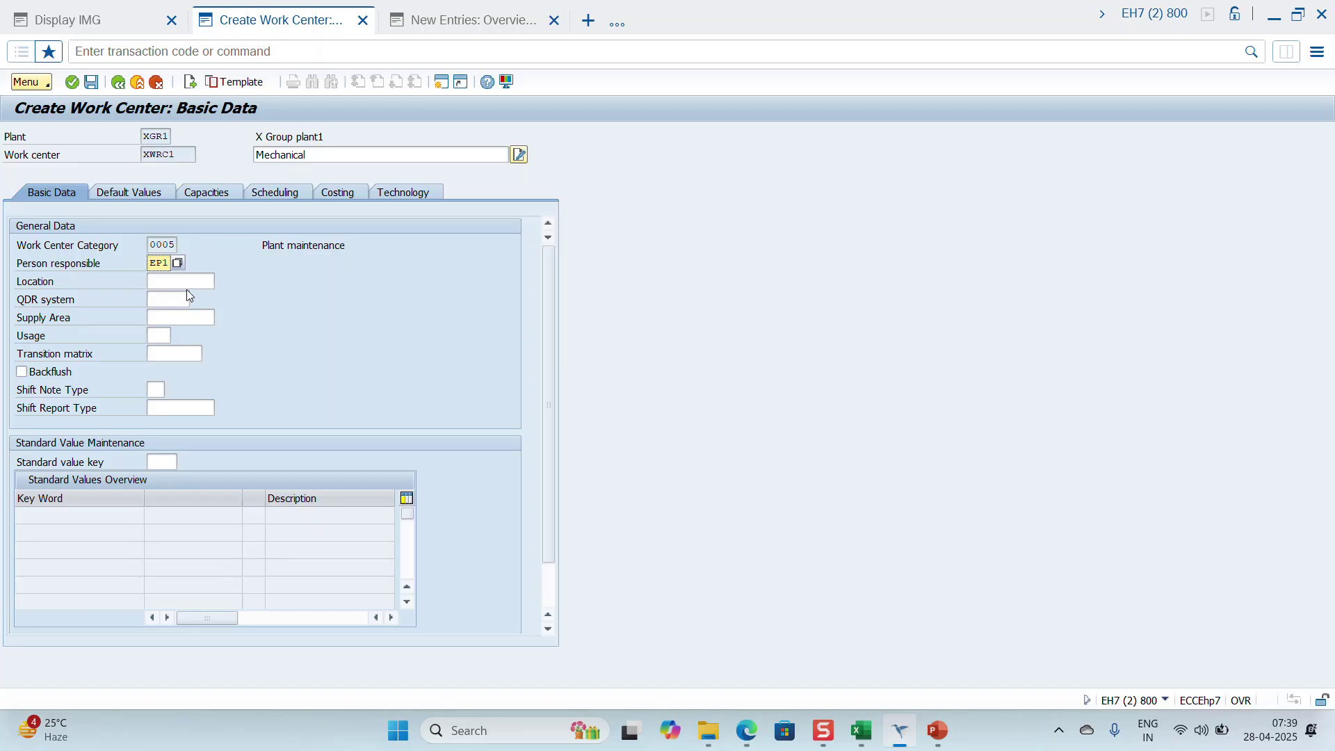
Step: Look through the available work center locations for plant XGR1 and close the list without choosing one
left_click(211, 282)
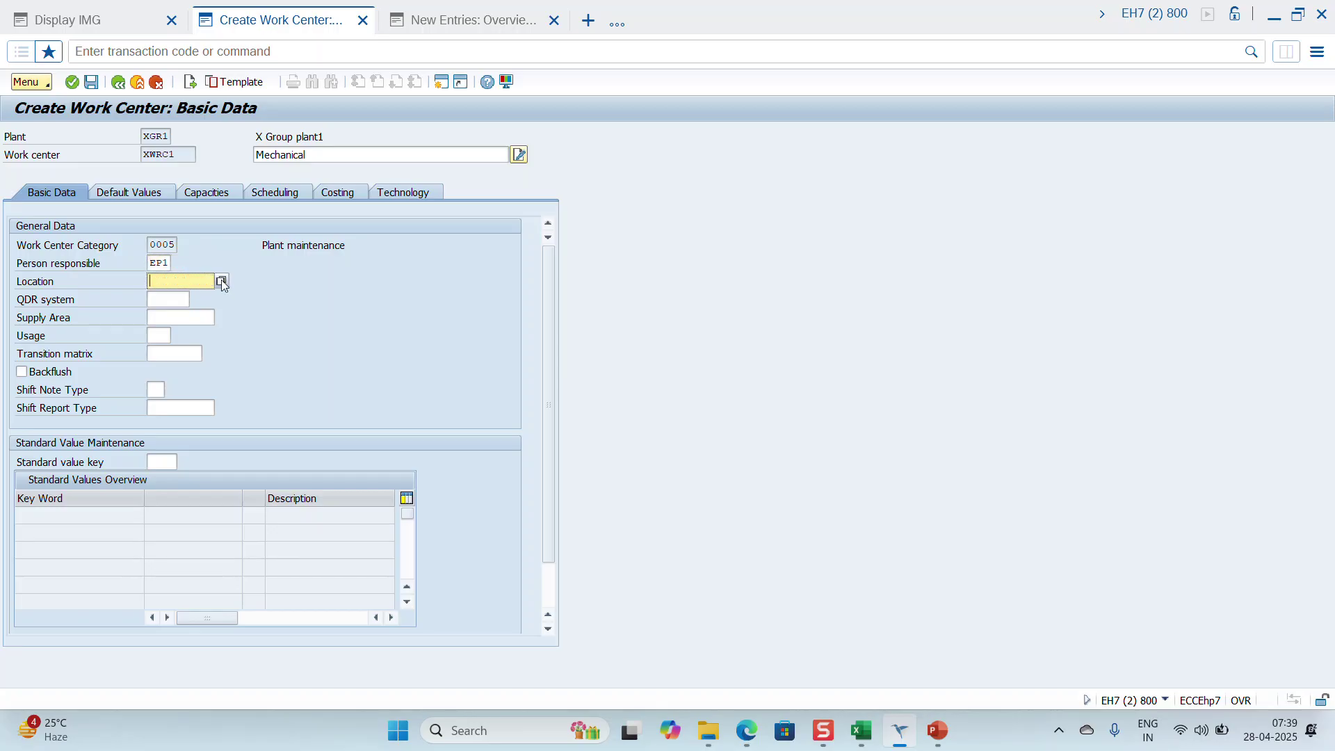
left_click(222, 280)
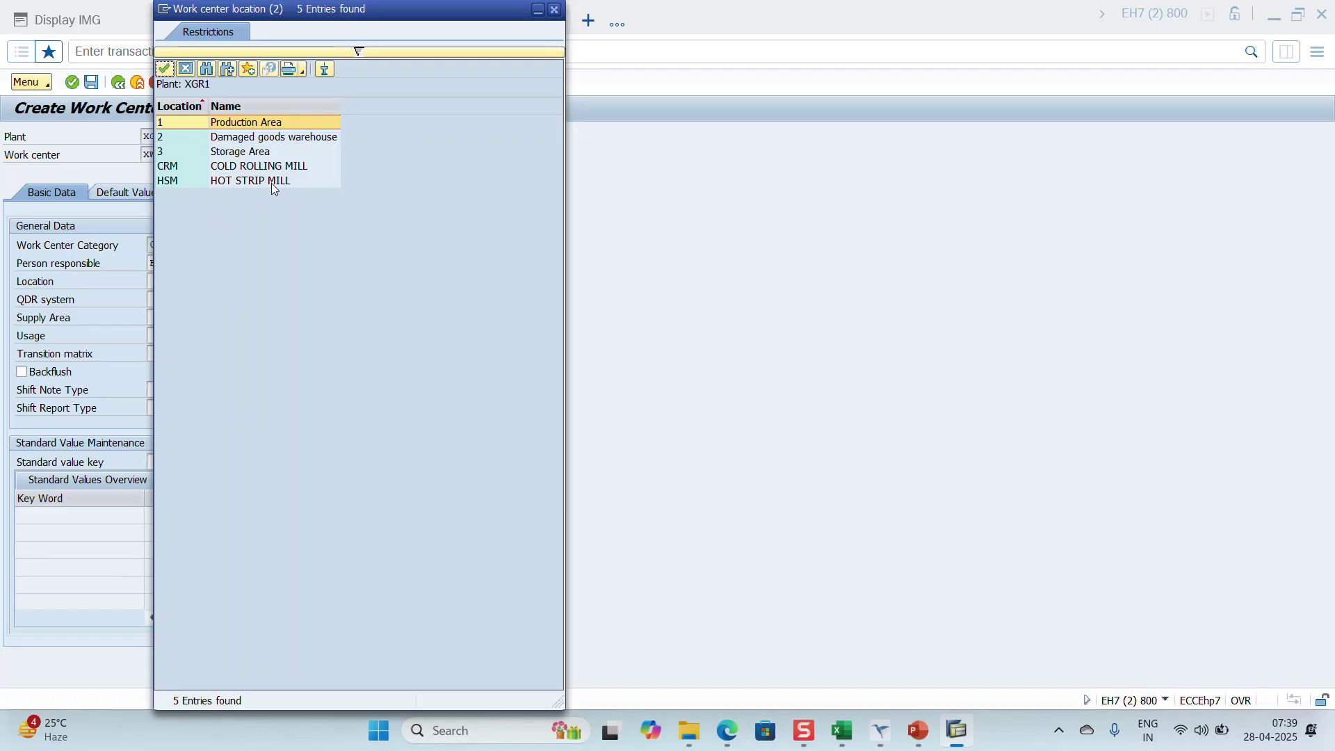
right_click(273, 185)
left_click(214, 206)
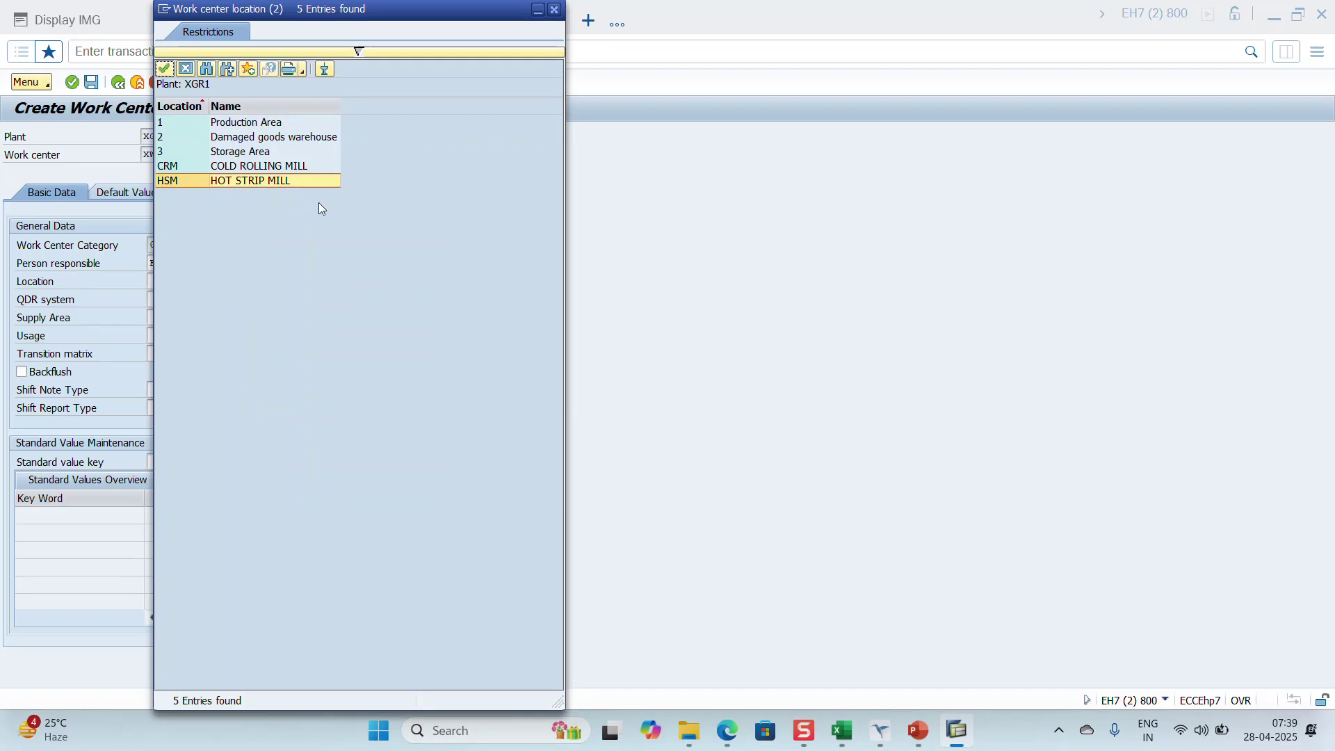
left_click(187, 70)
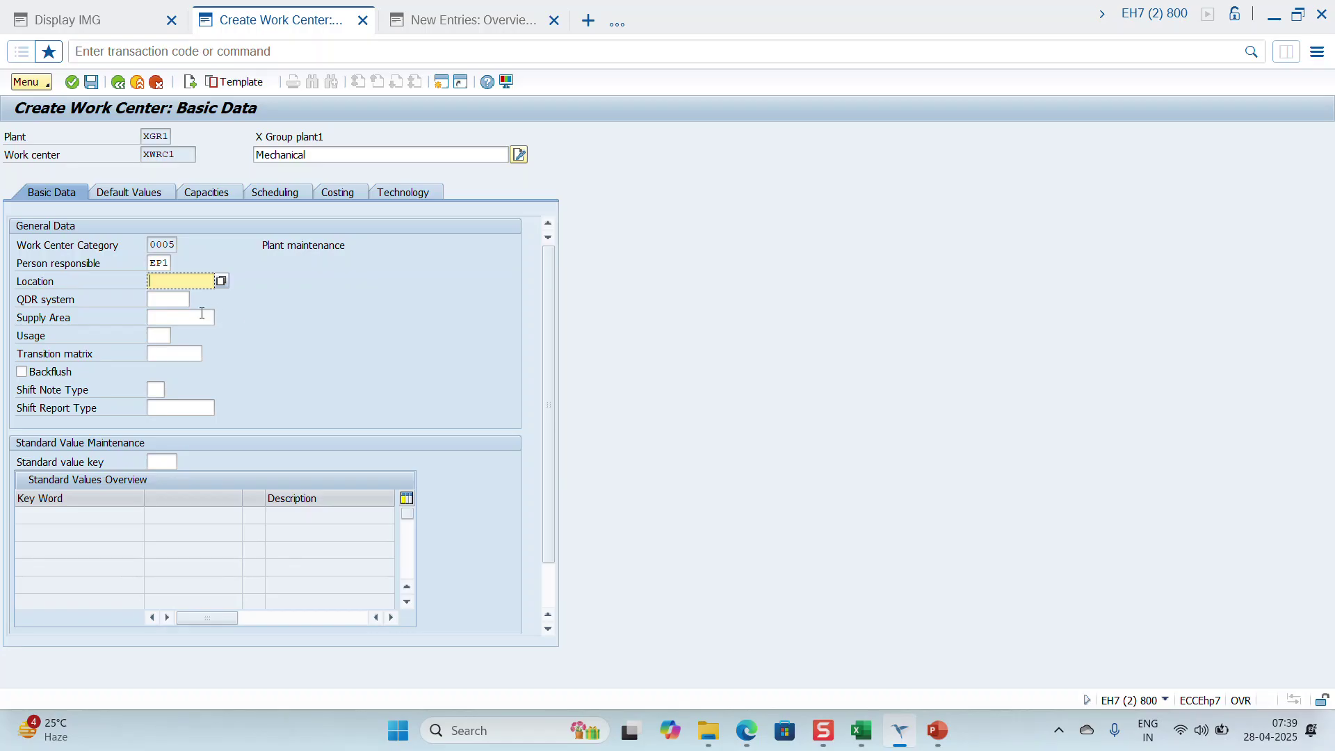
Step: Set the standard value key to SAP0, No standard values, and validate the basic data
left_click(157, 461)
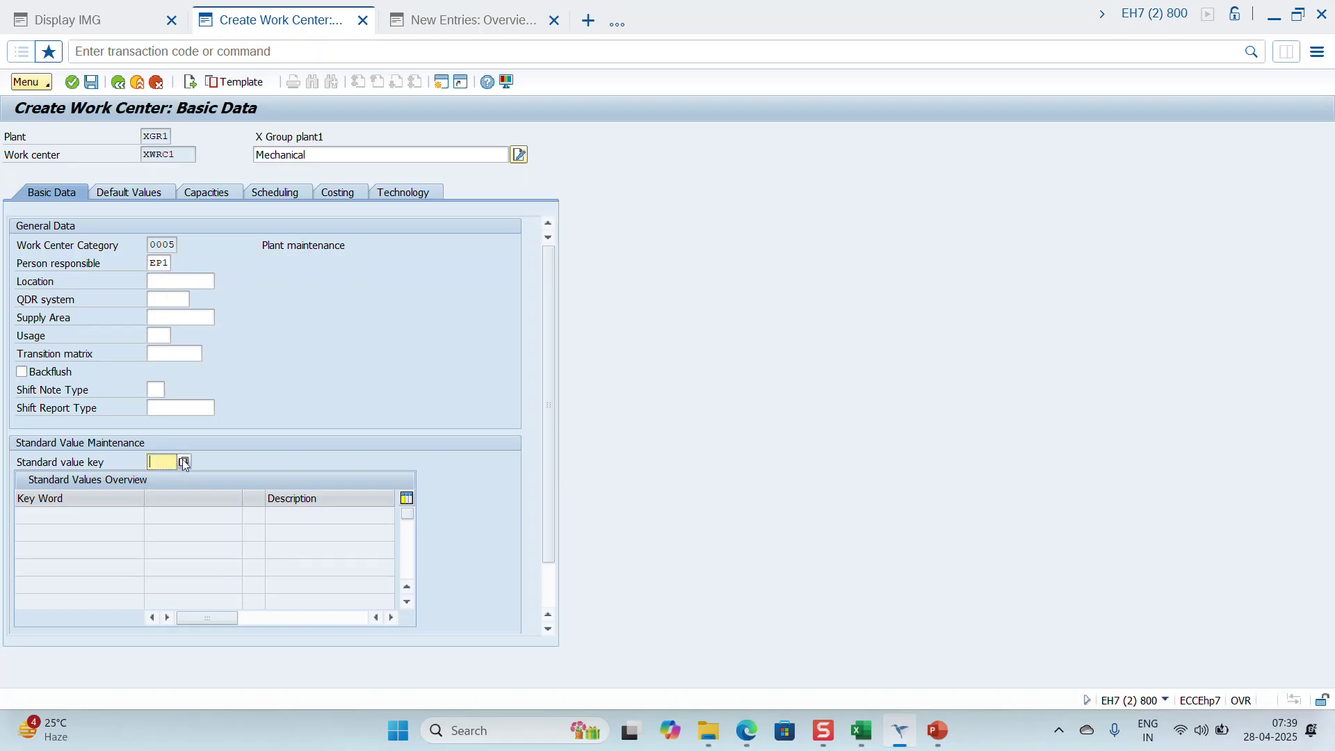
left_click(183, 460)
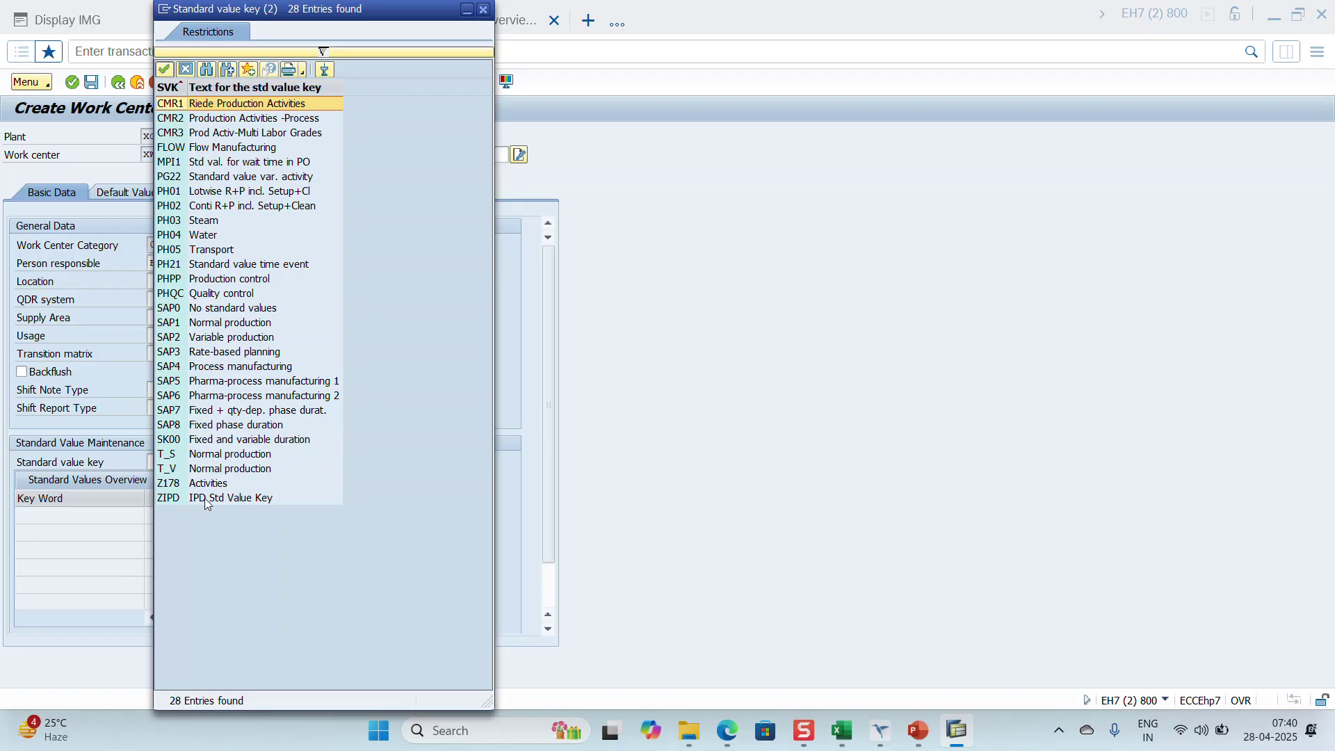
double_click(217, 313)
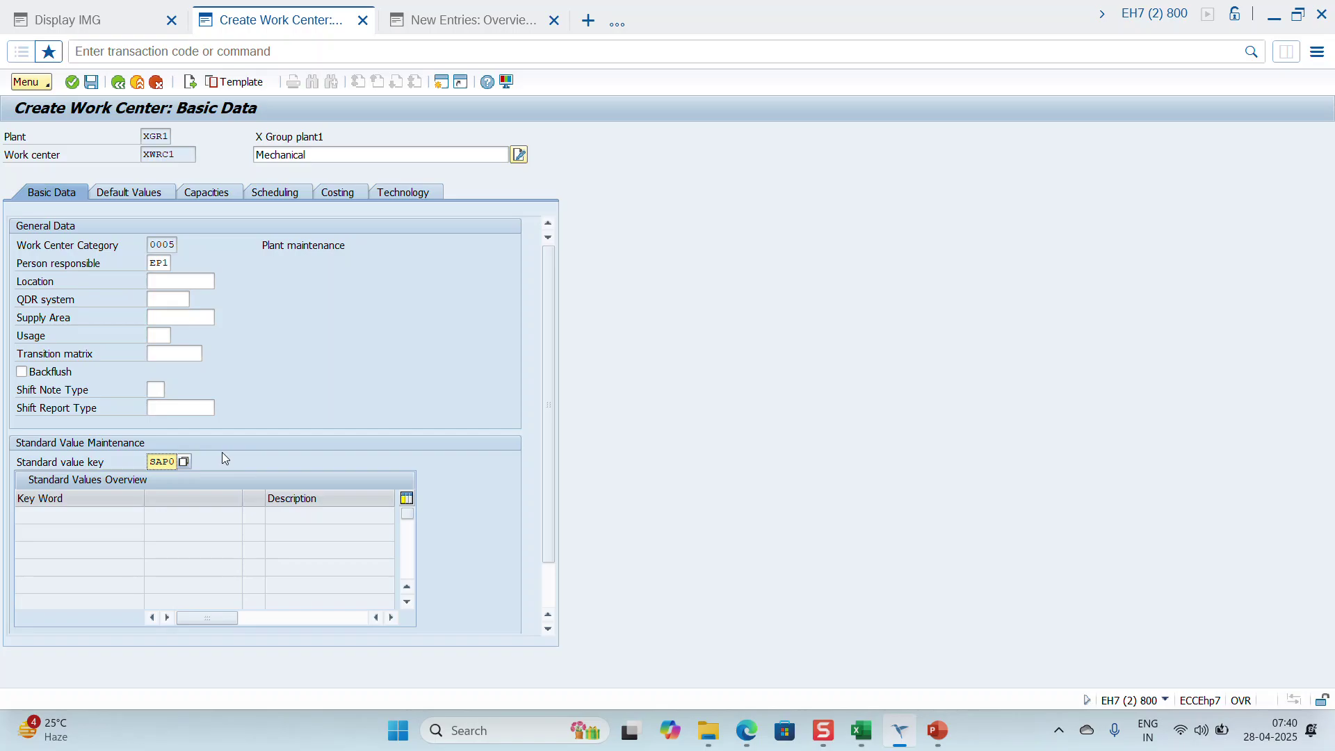
key("Return")
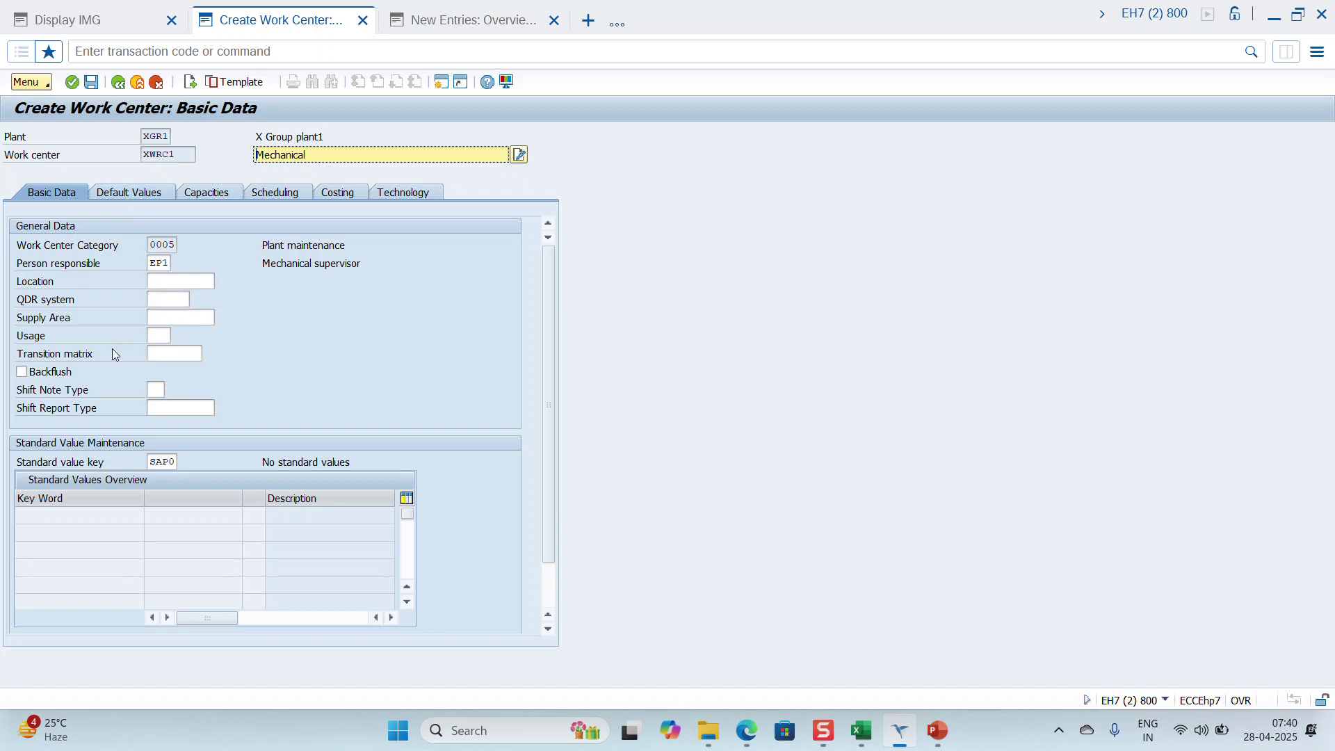
Step: Set the work center's task list usage to 009, All task list types
left_click(179, 319)
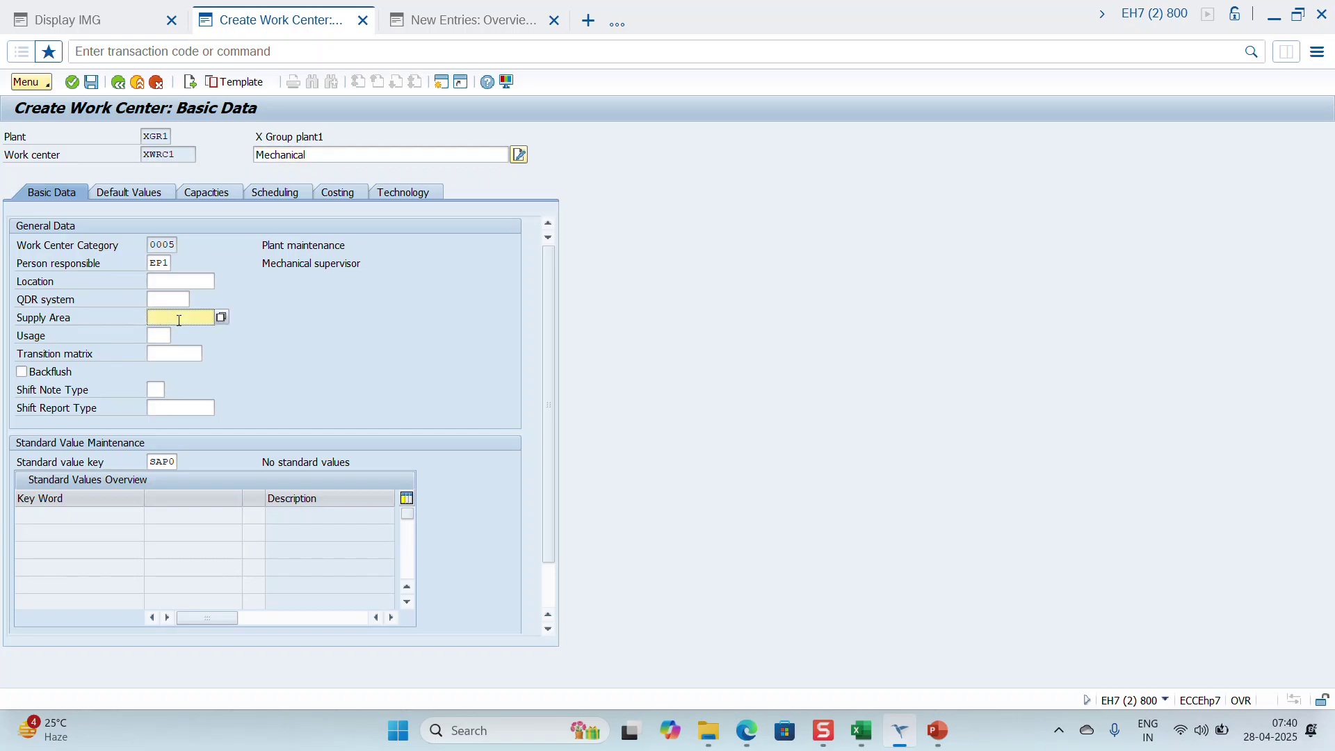
left_click(165, 336)
left_click(177, 336)
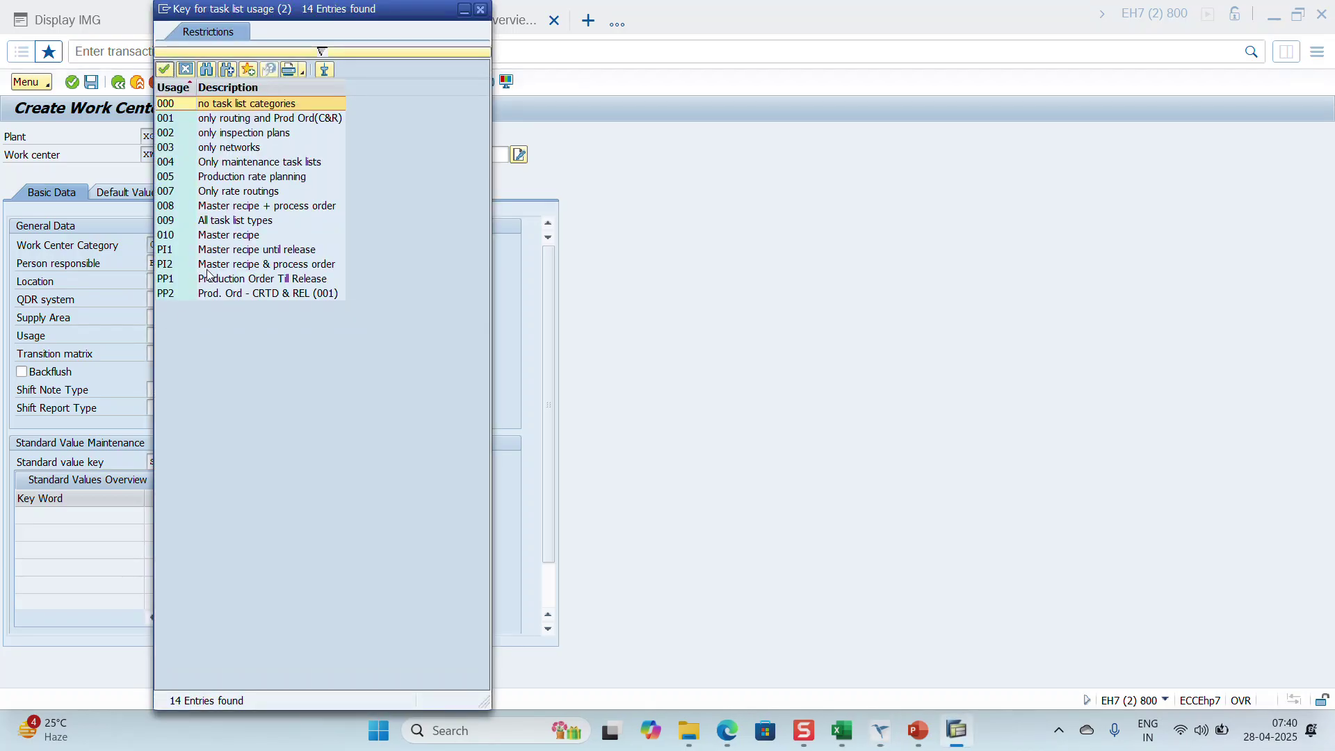
left_click(238, 222)
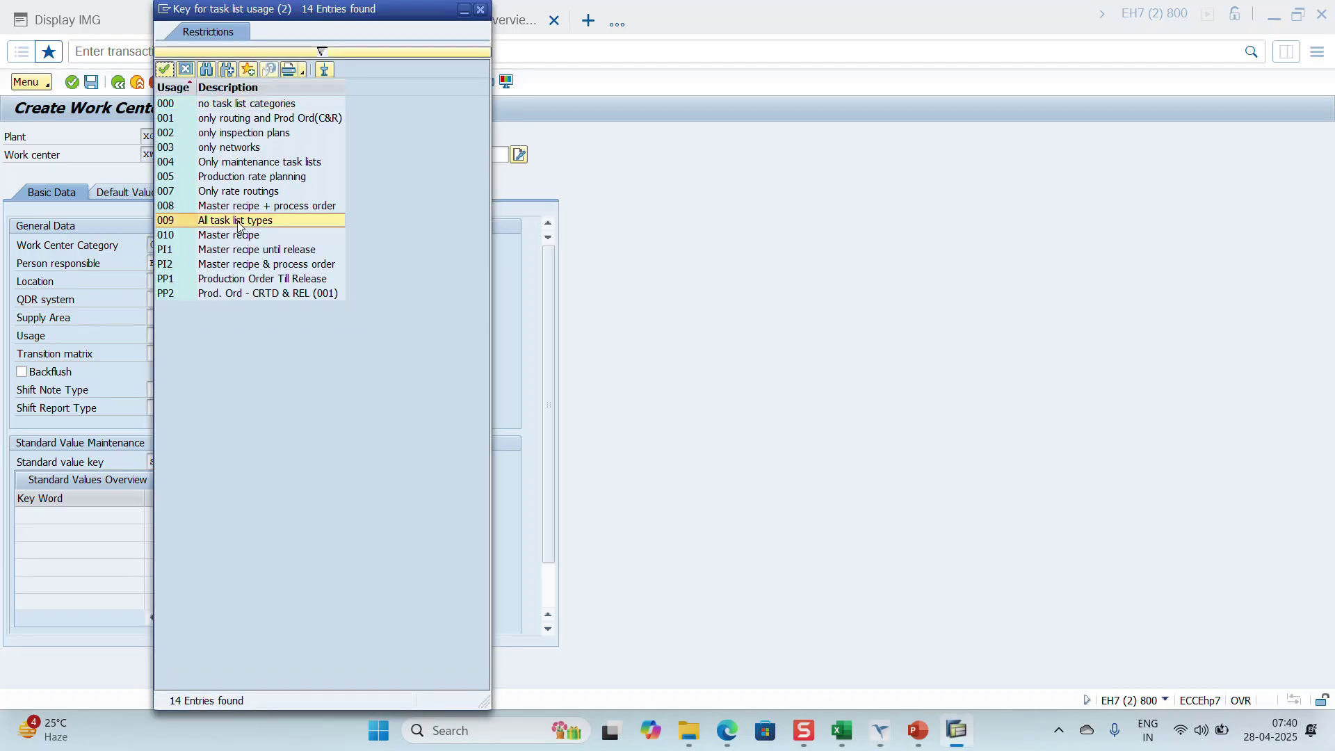
double_click(208, 221)
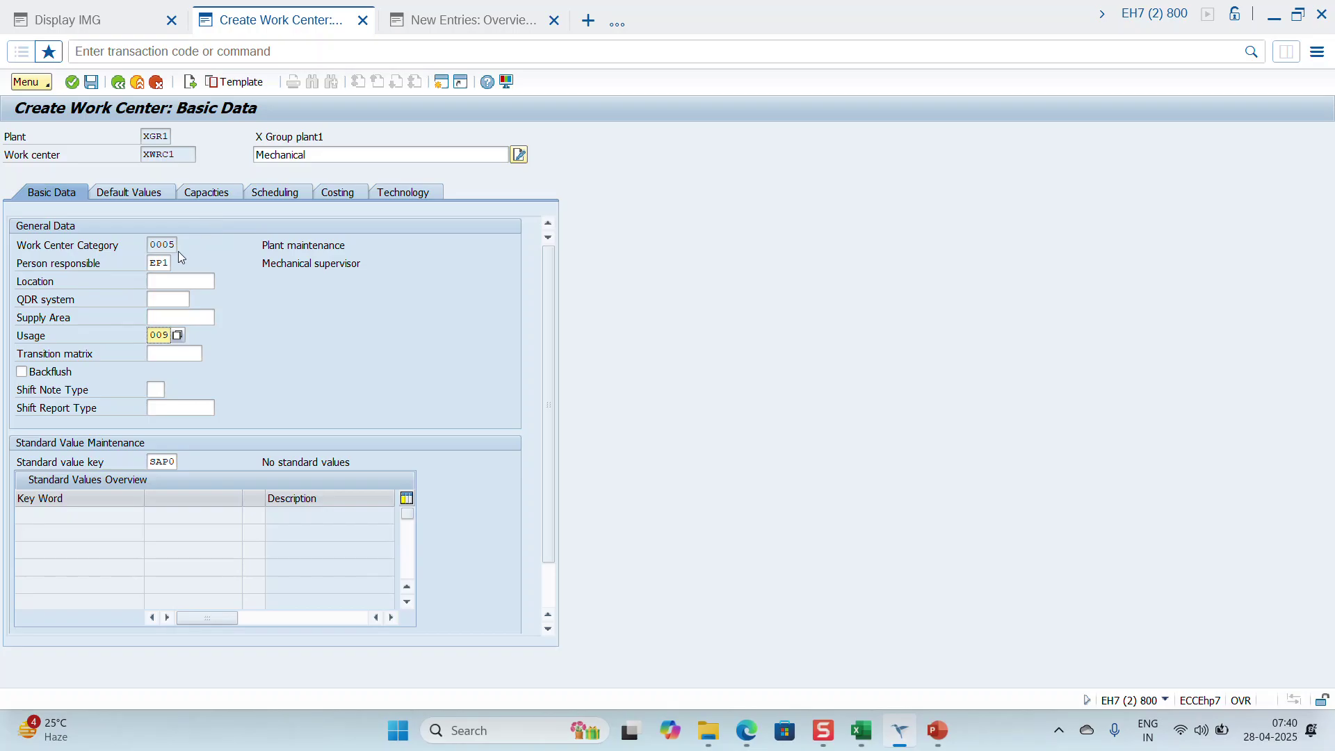
left_click(178, 336)
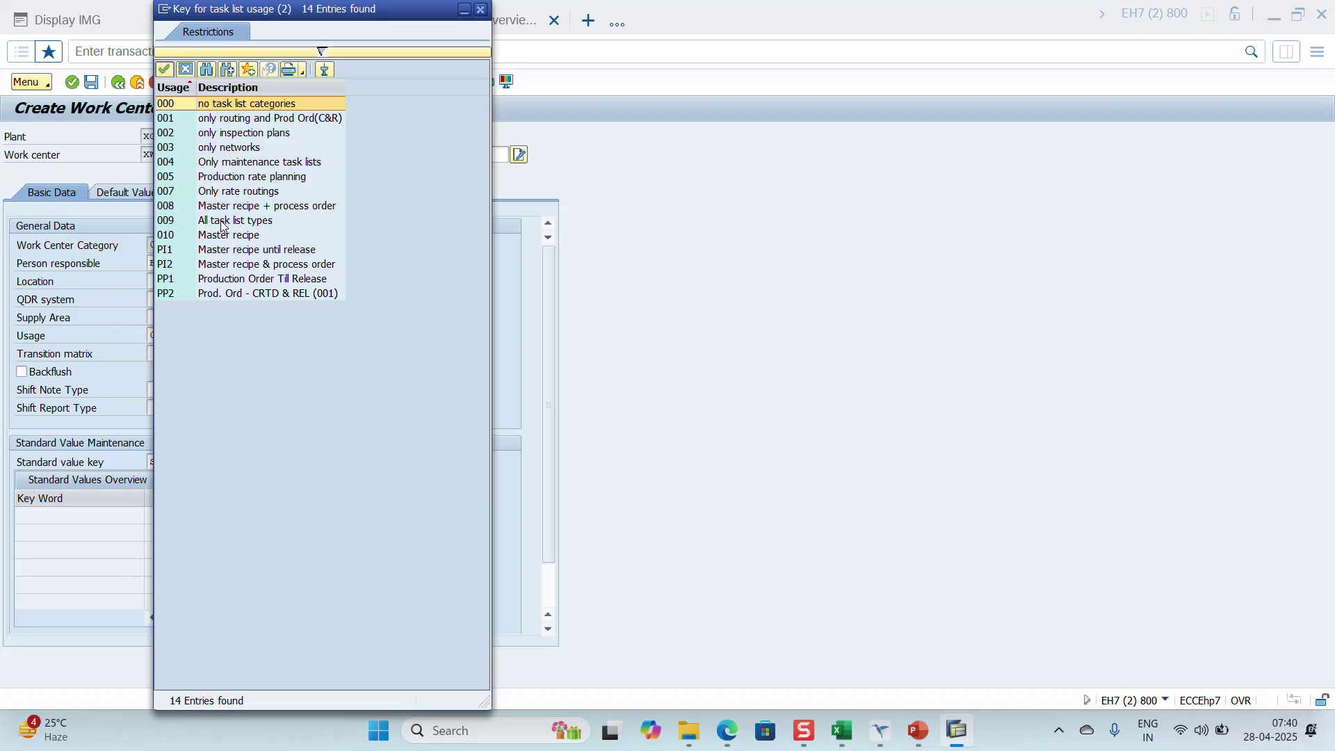
double_click(222, 222)
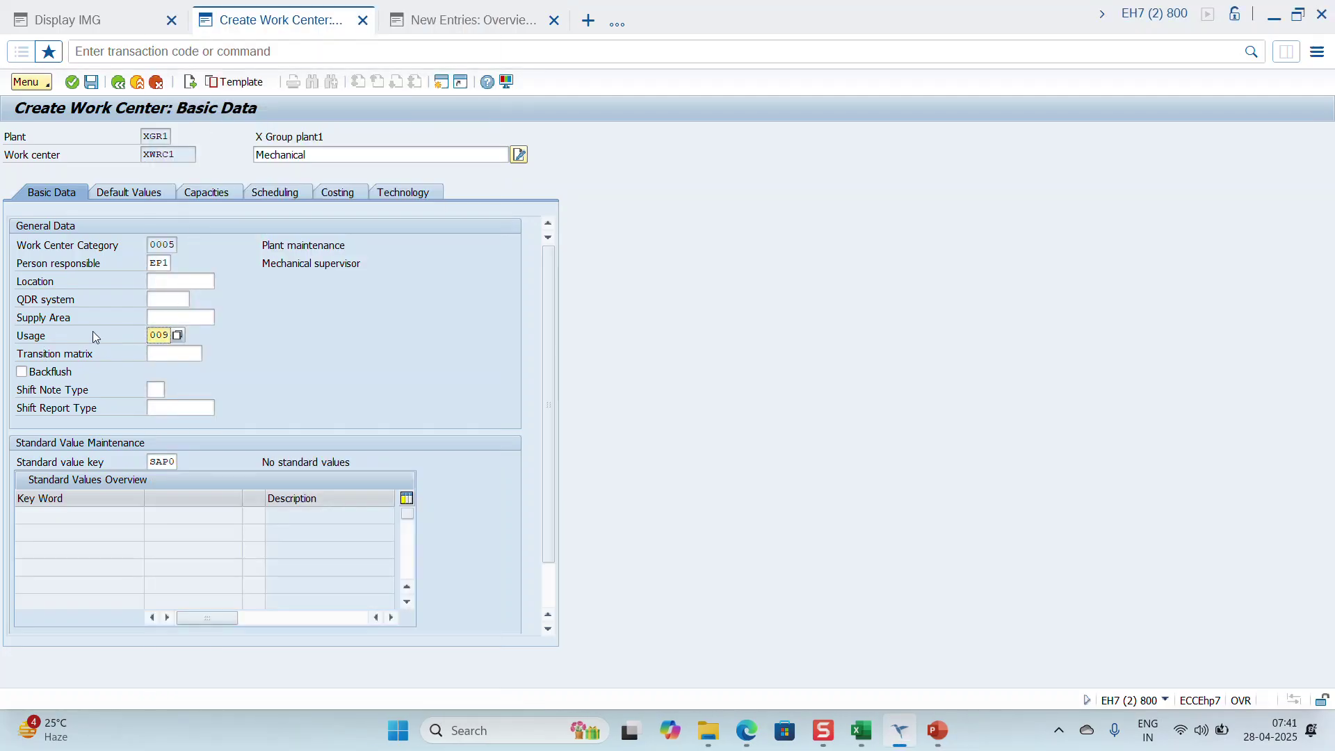
Step: In the work center's default values, set the control key to PM01, Plant maintenance - internal
left_click(147, 195)
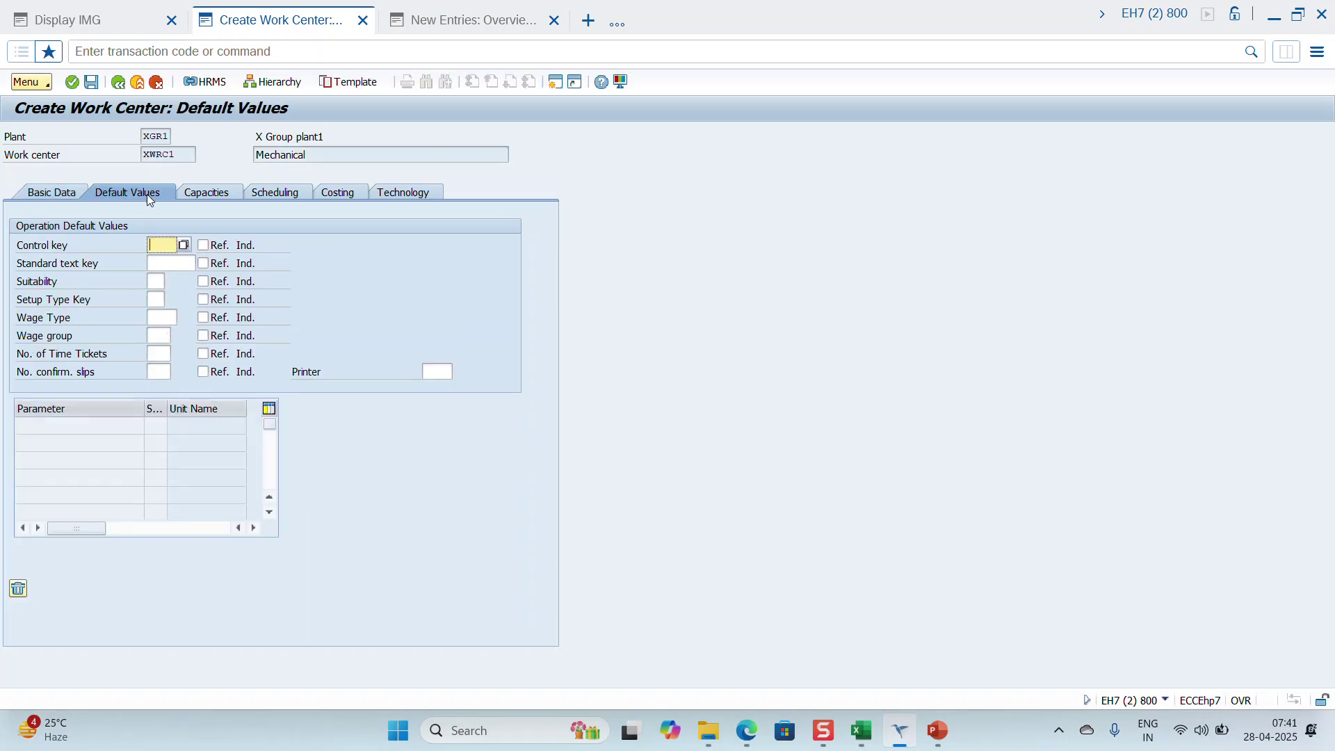
left_click(184, 245)
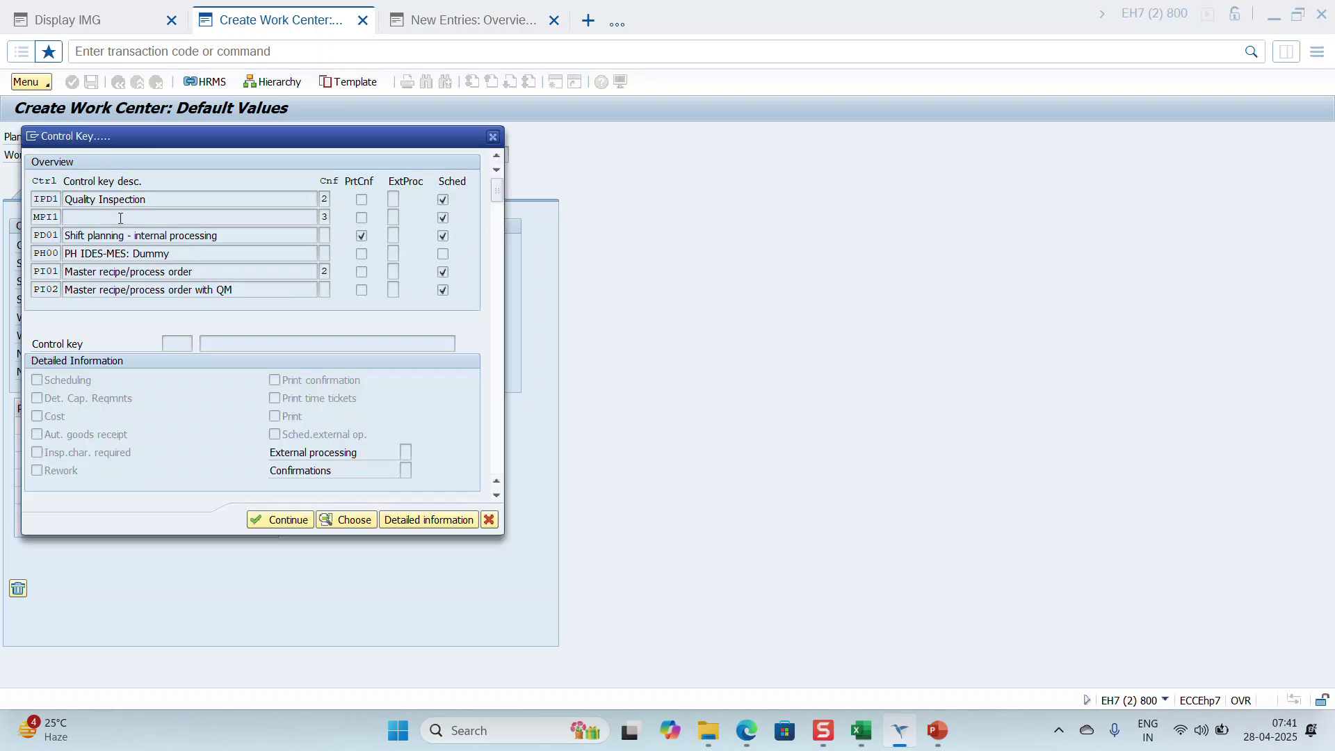
scroll(83, 219, "down", 2)
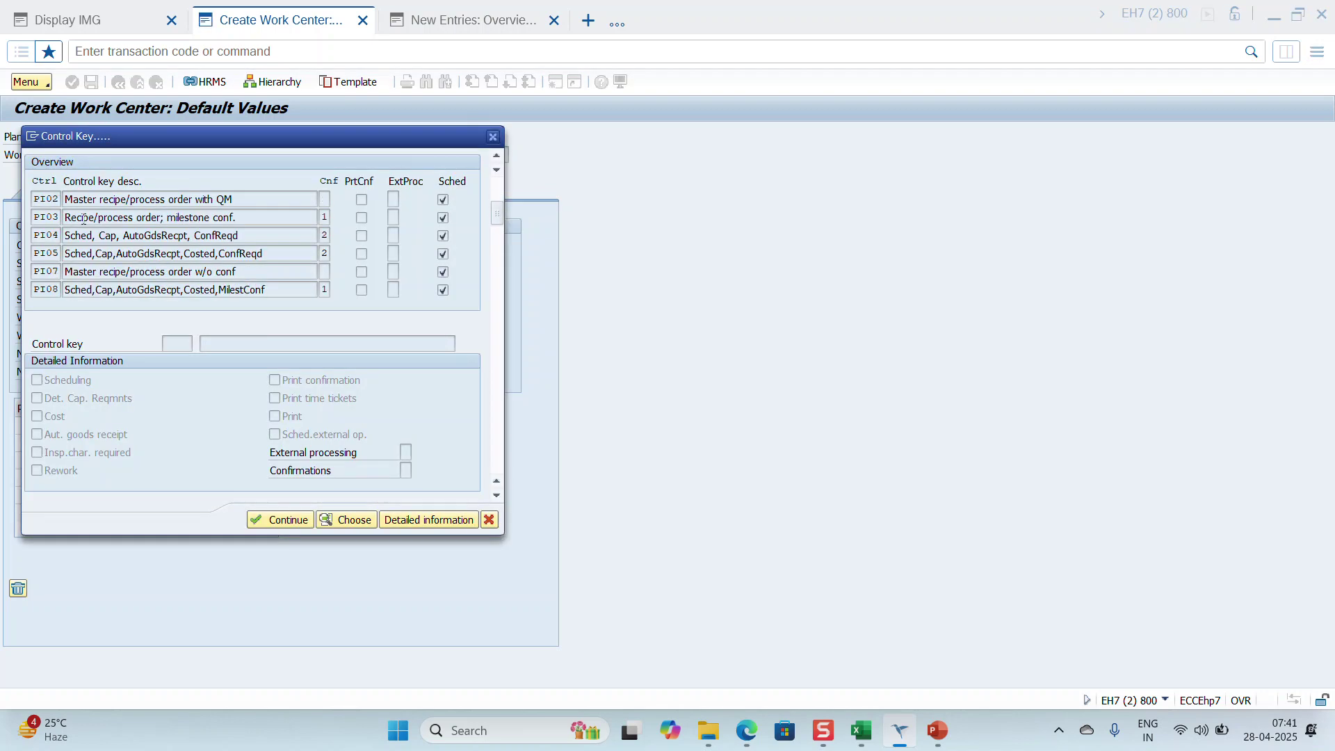
scroll(83, 218, "down", 4)
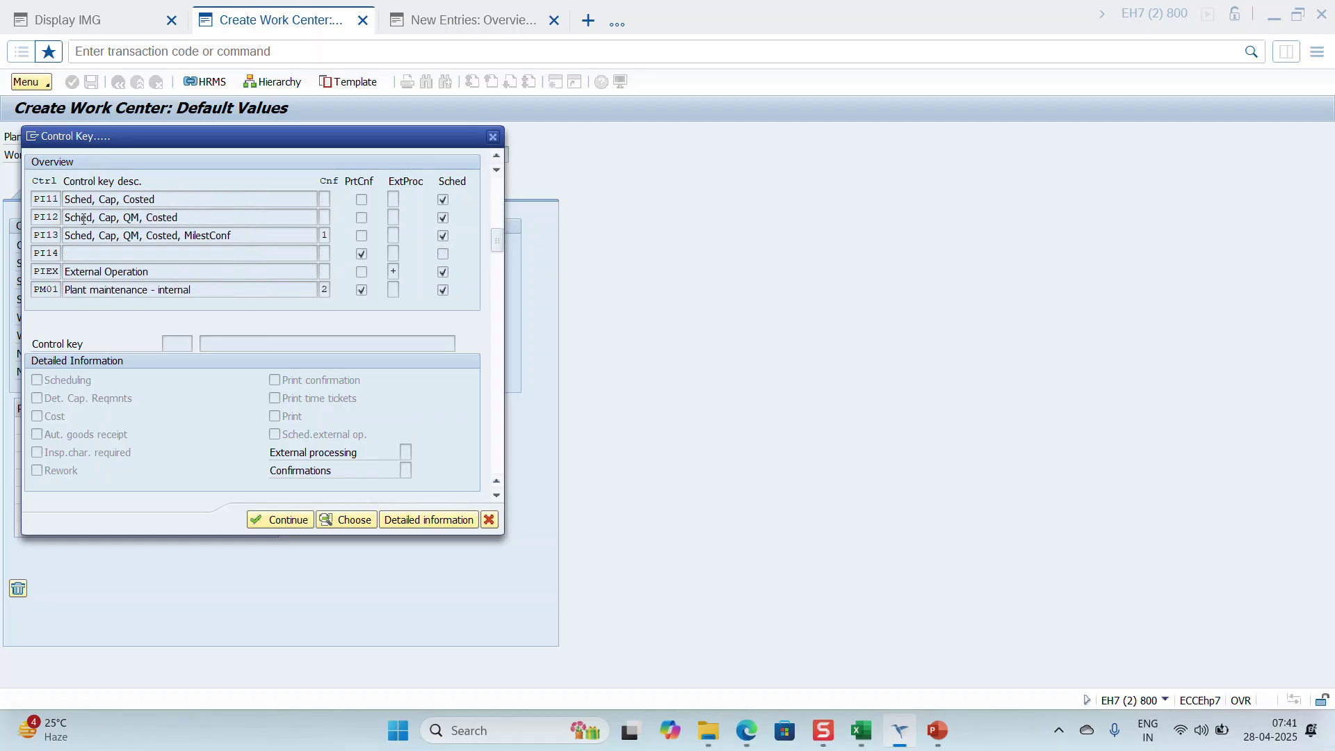
scroll(83, 219, "down", 2)
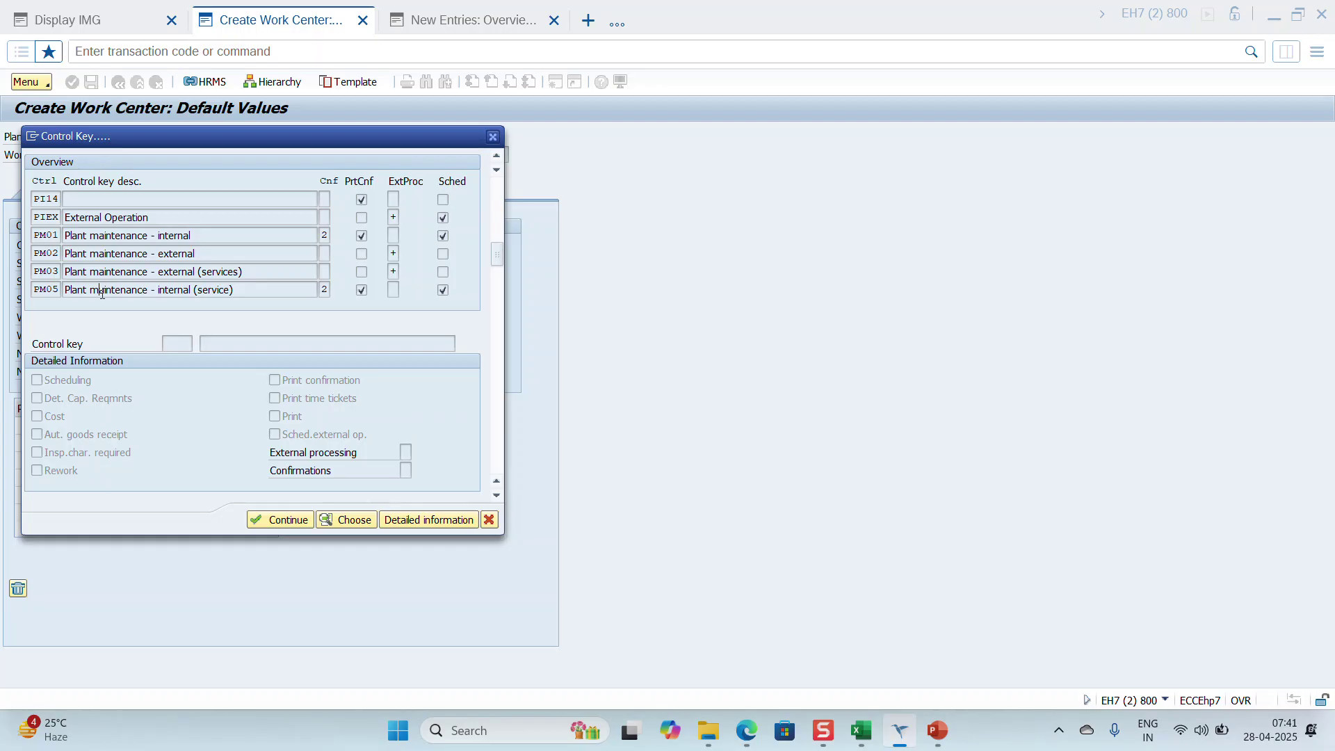
scroll(191, 232, "up", 2)
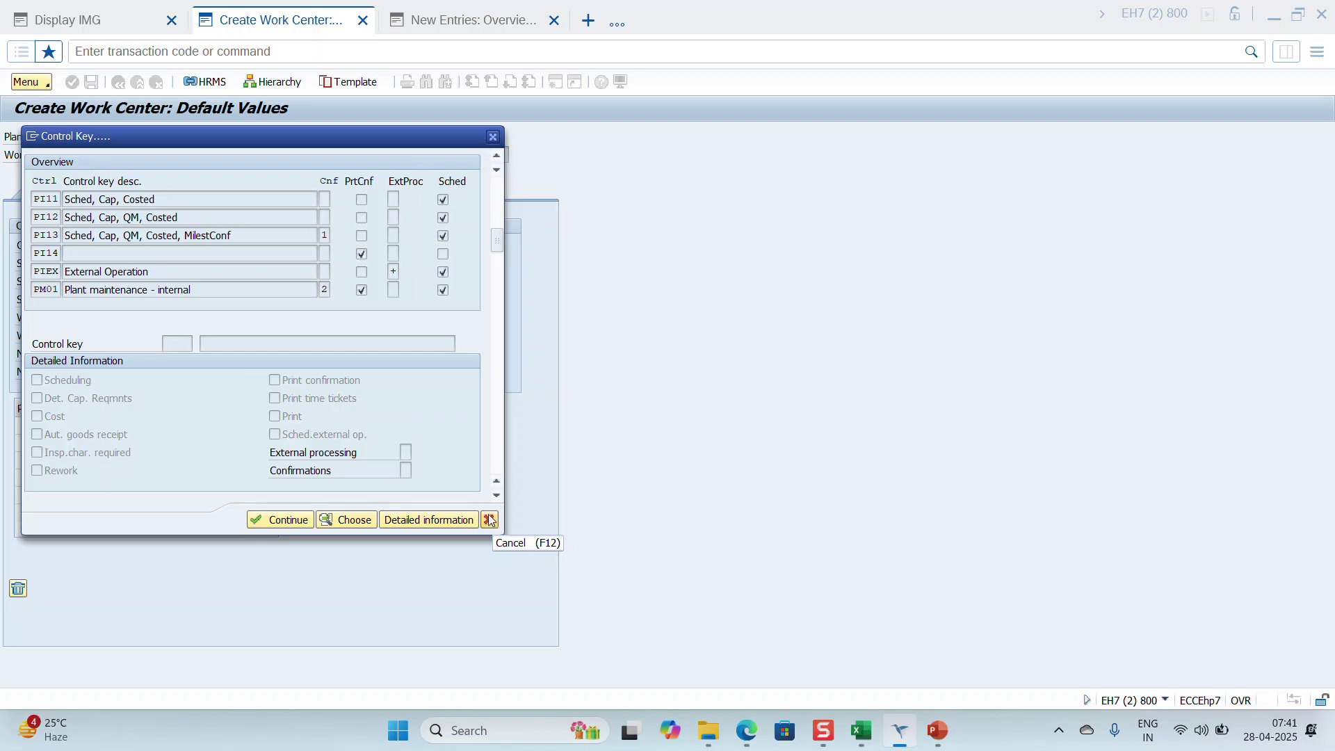
scroll(131, 274, "down", 4)
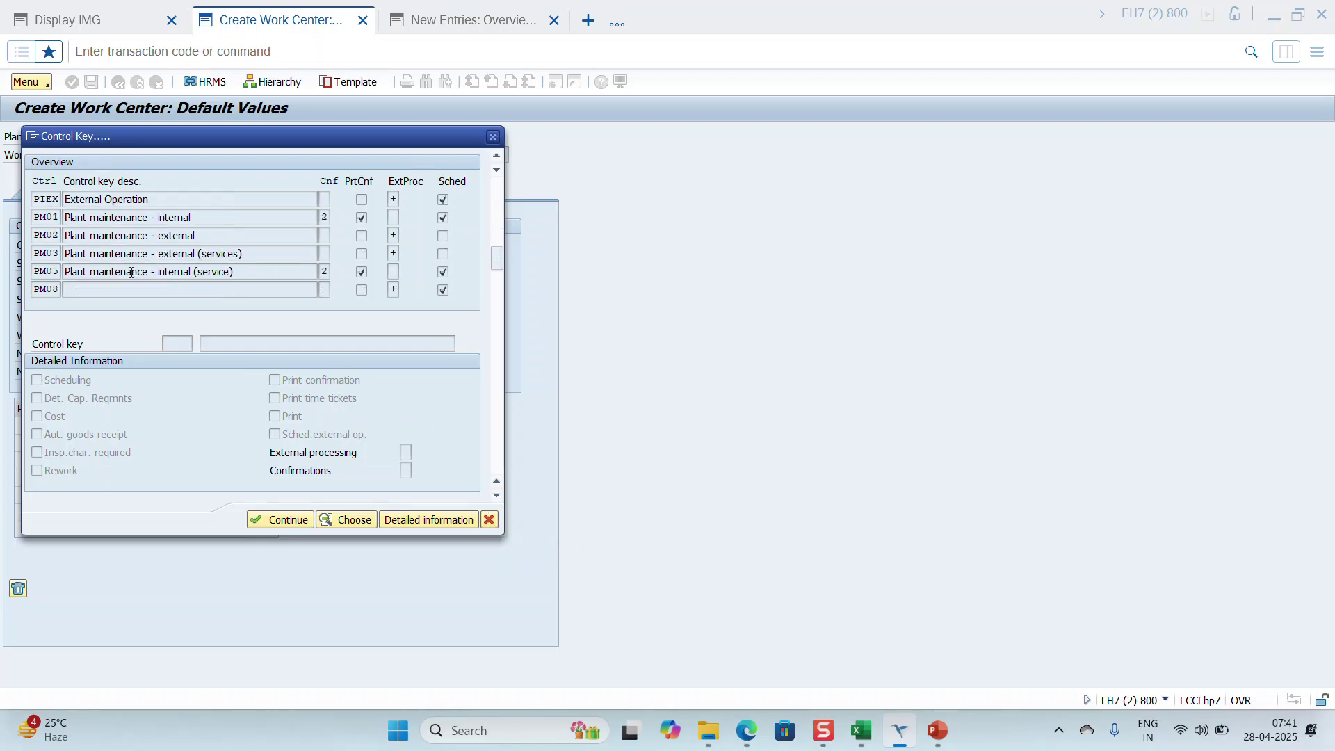
double_click(39, 217)
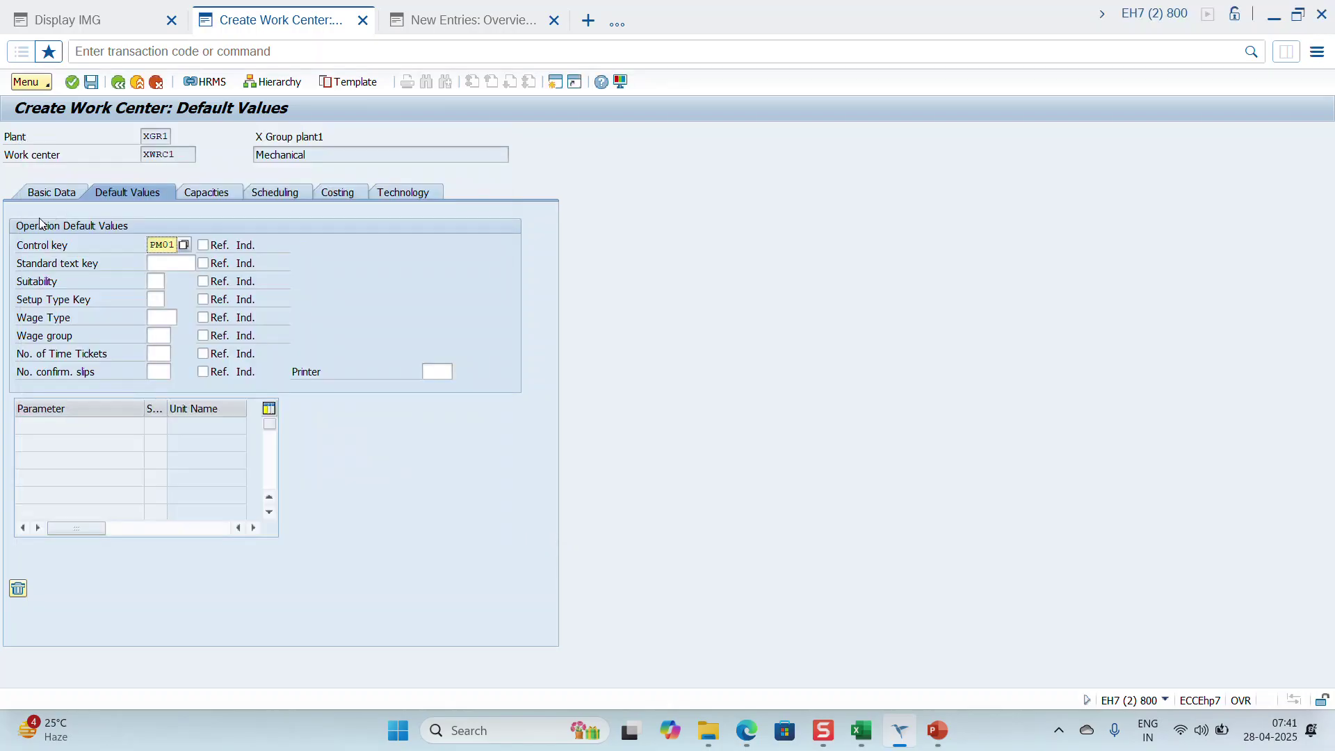
Step: Review the plant maintenance control keys in the selection list again and close it without choosing one
left_click(185, 245)
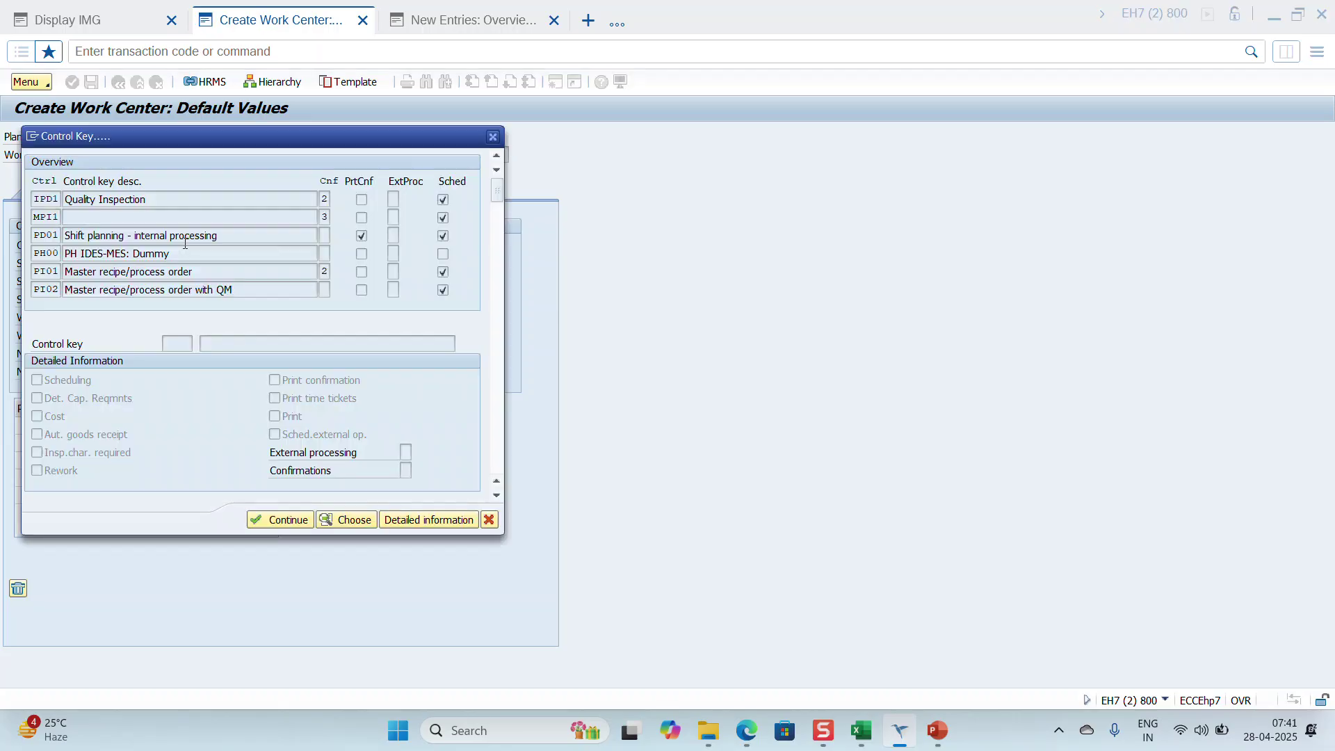
scroll(91, 261, "down", 4)
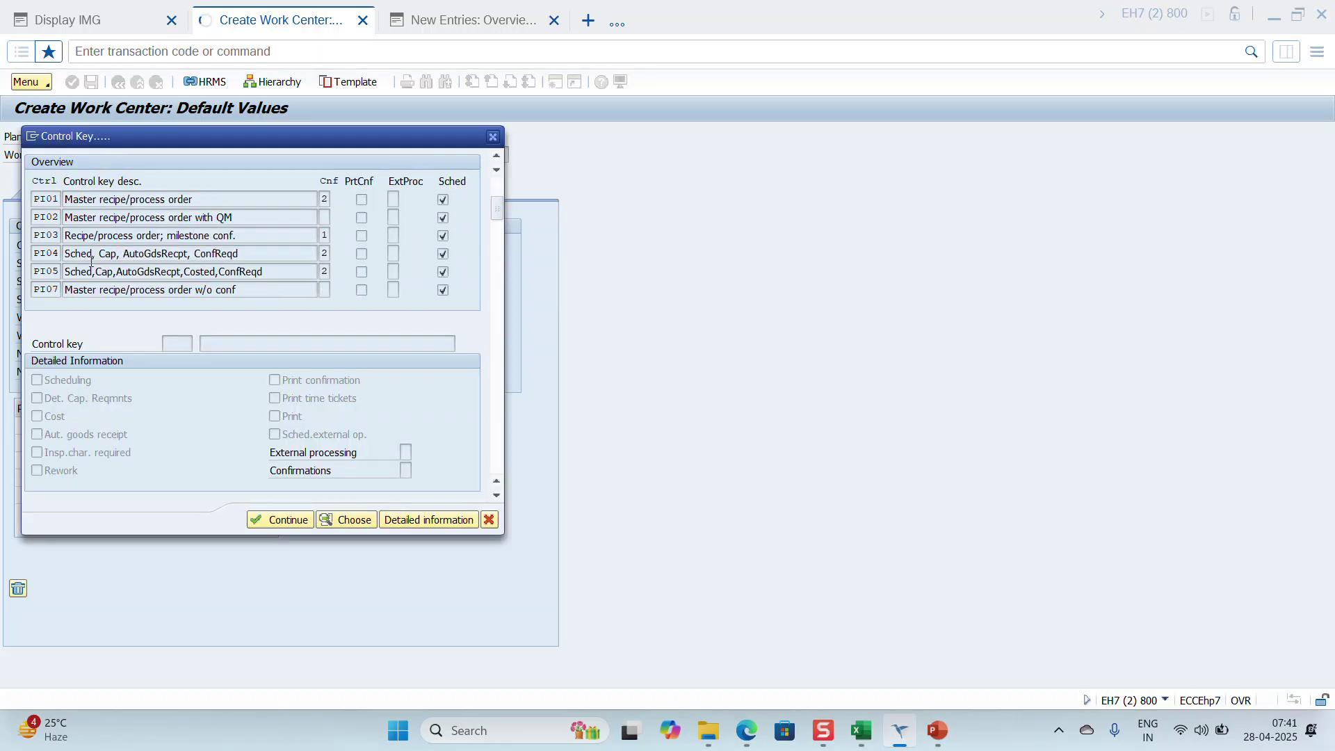
scroll(91, 261, "down", 3)
scroll(91, 261, "down", 6)
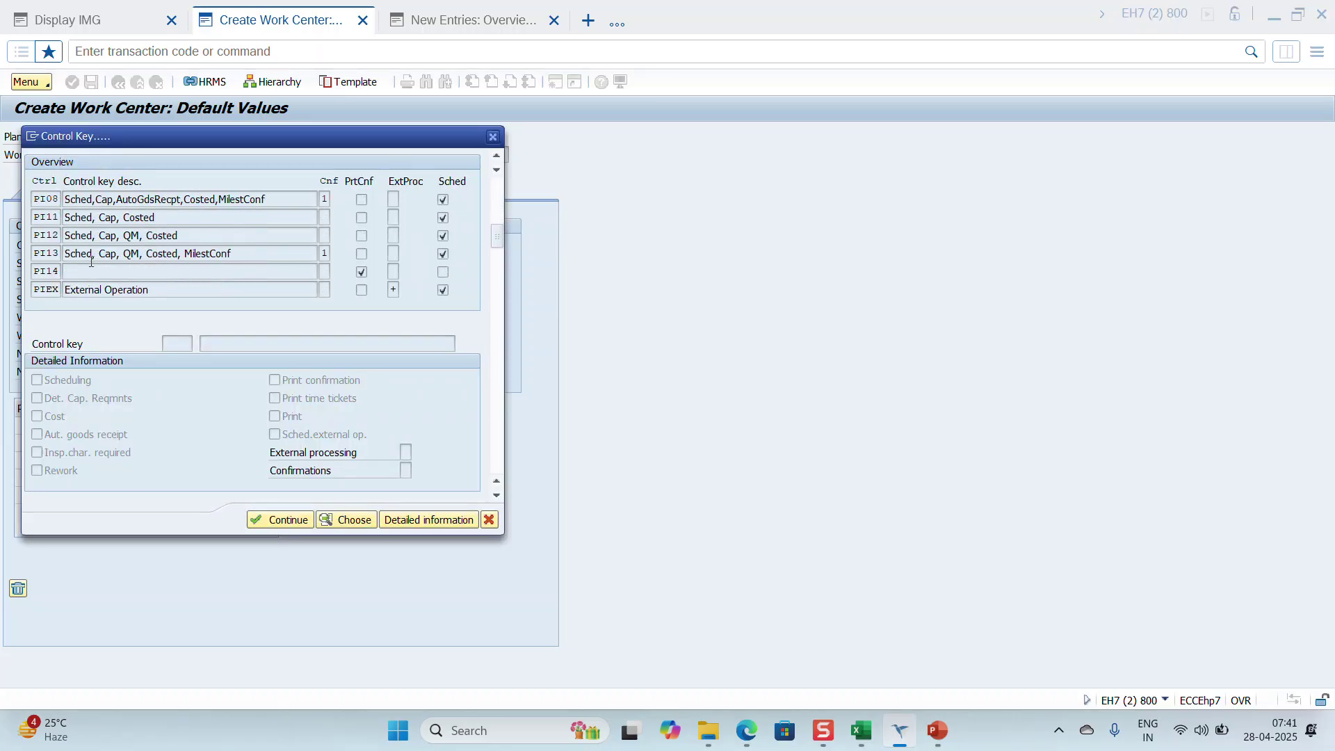
scroll(91, 262, "down", 4)
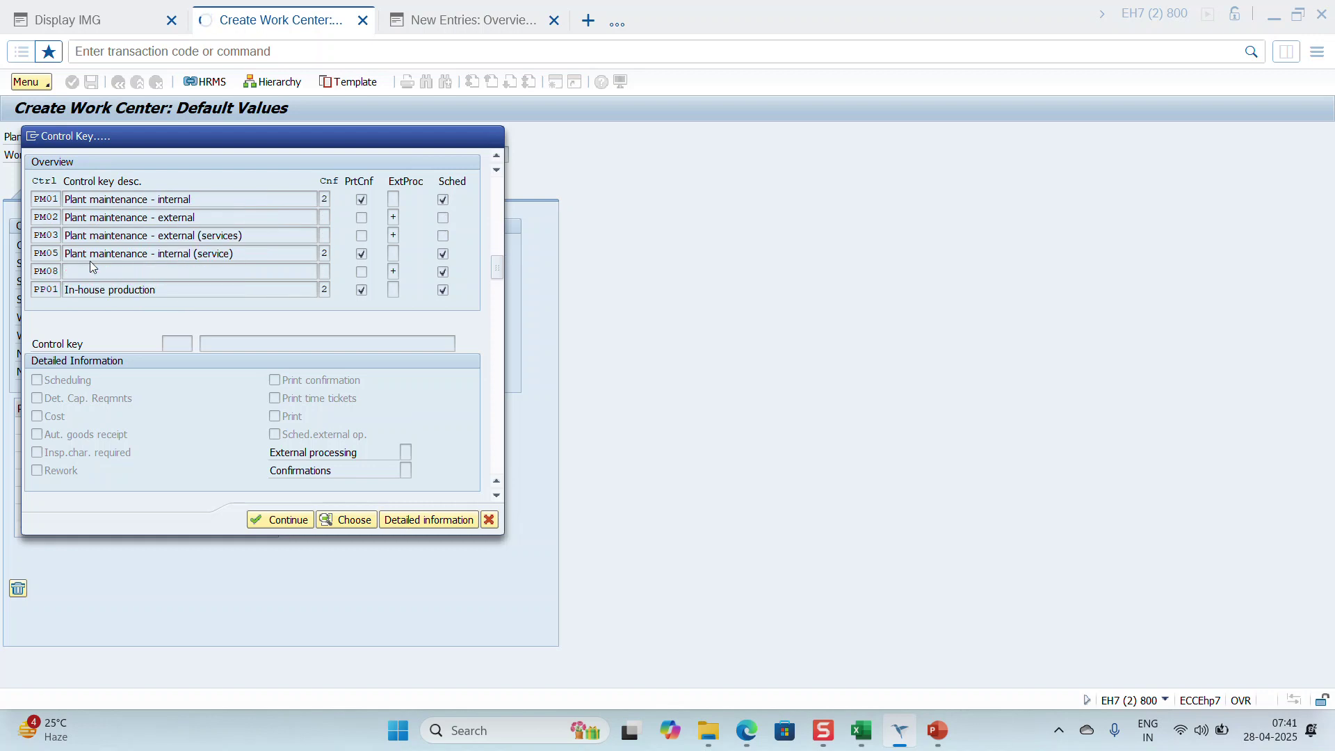
scroll(91, 265, "up", 2)
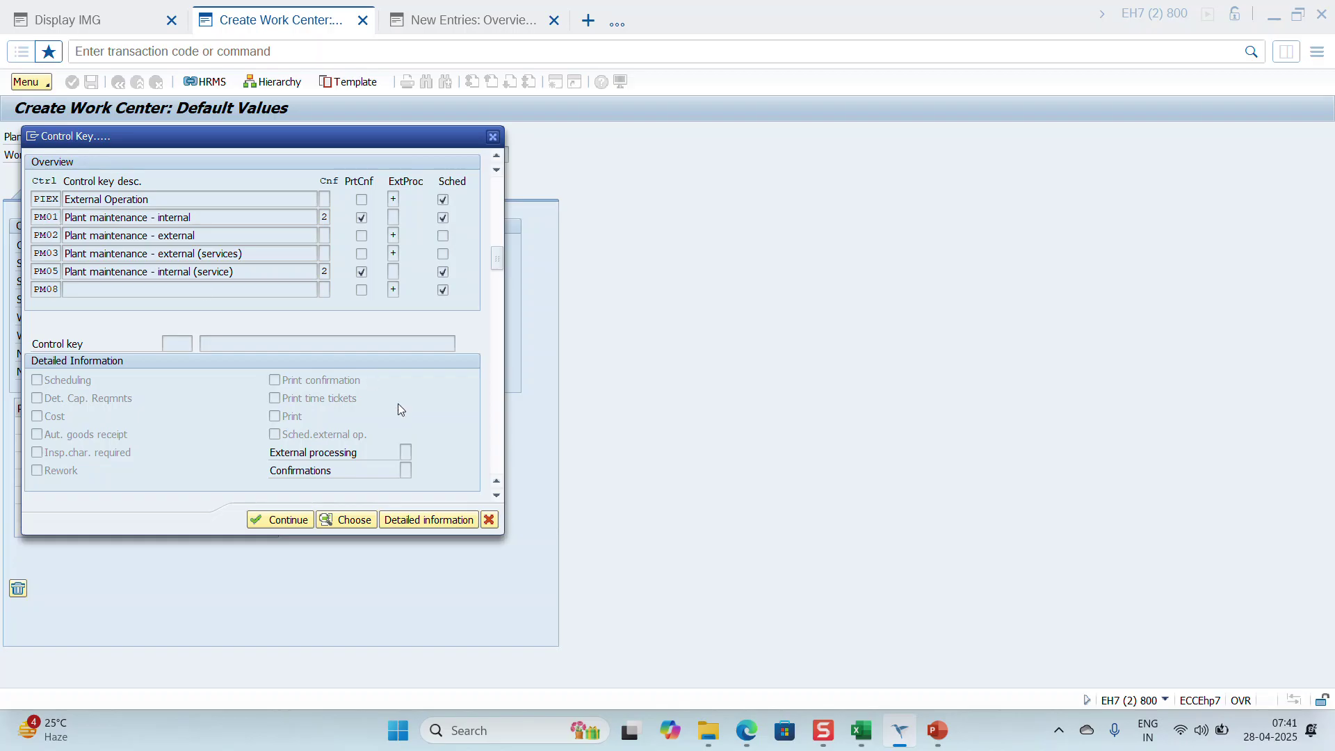
left_click(490, 520)
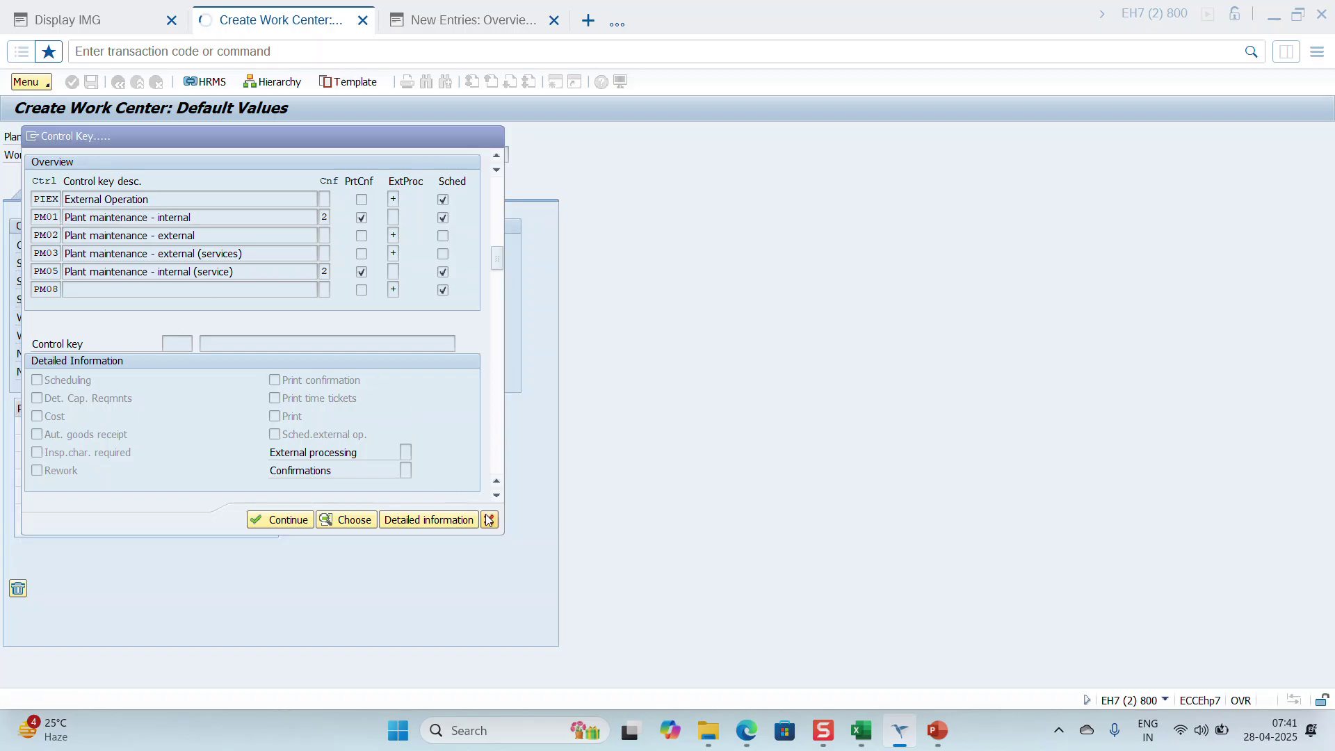
Step: Clear the control key from the operation default values
key("BackSpace")
key("BackSpace")
key("BackSpace")
key("BackSpace")
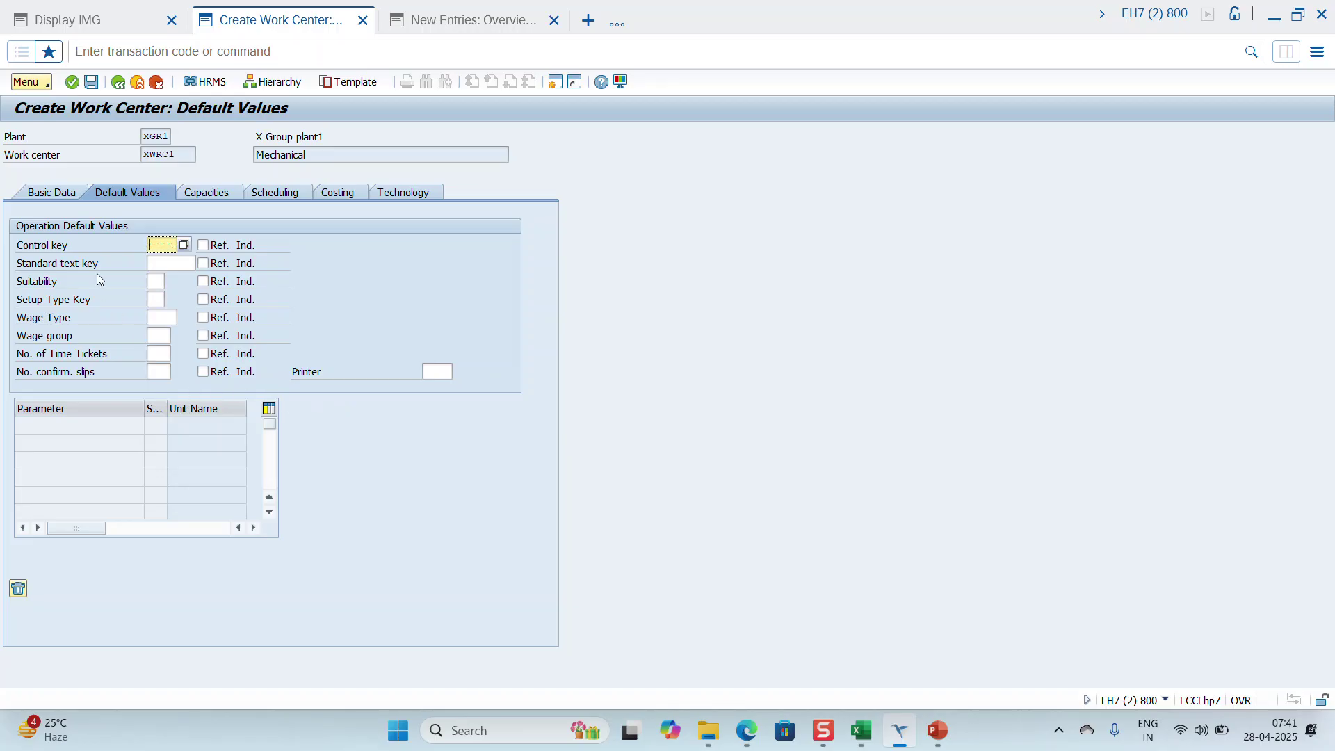
Step: Review the available wage types for the operation default values and close the list without choosing one
left_click(170, 317)
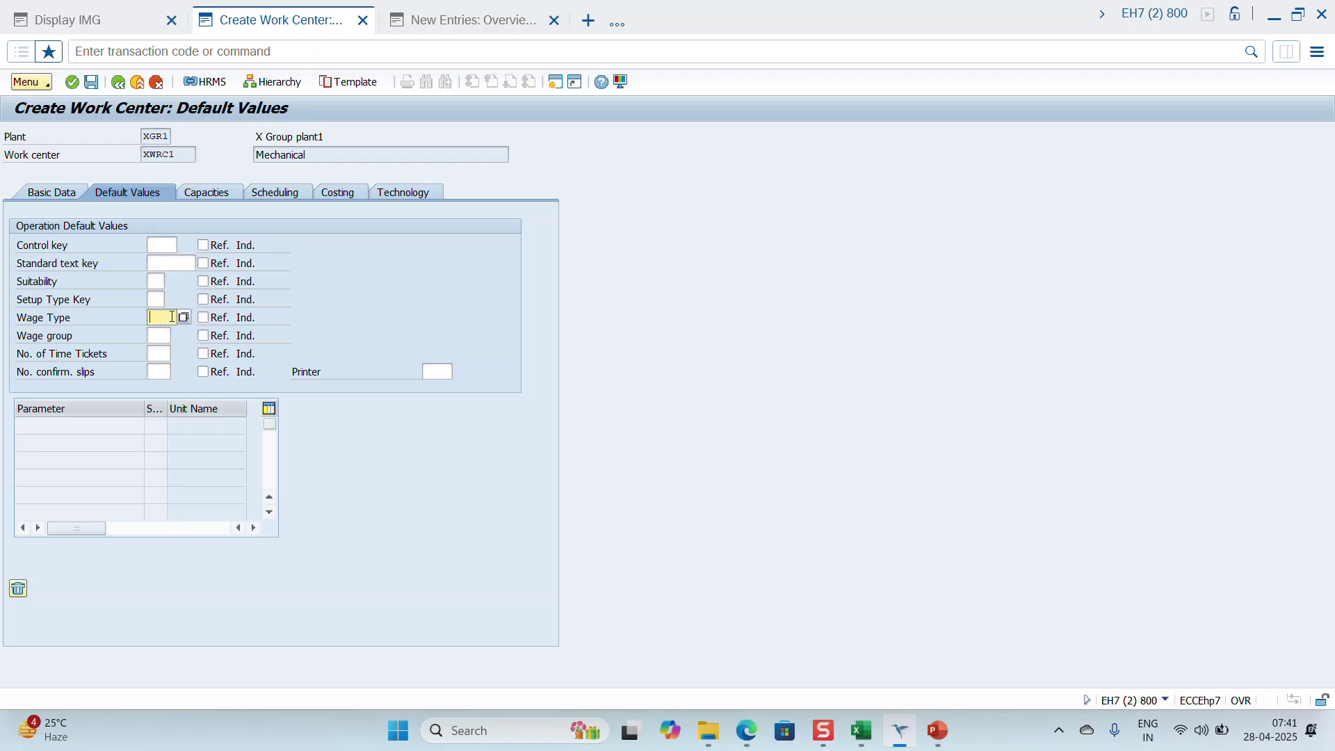
left_click(183, 319)
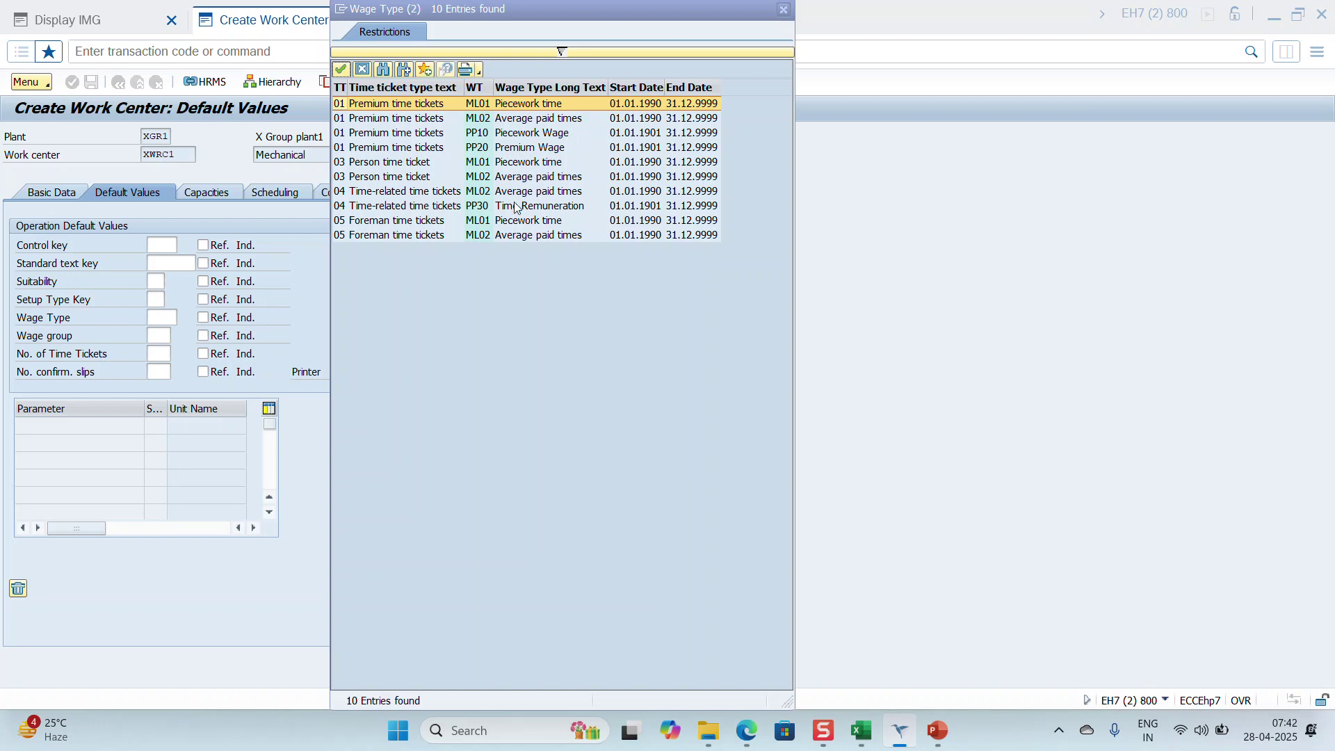
left_click(362, 70)
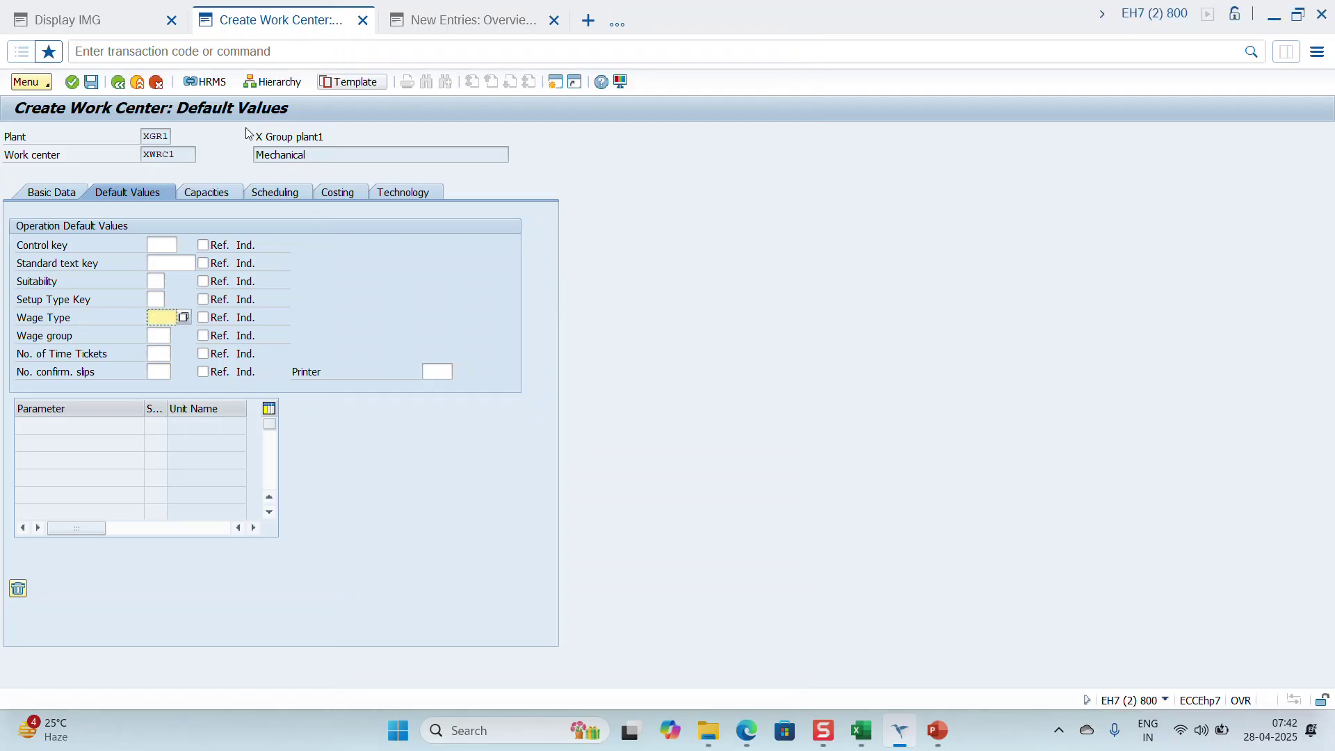
left_click(126, 243)
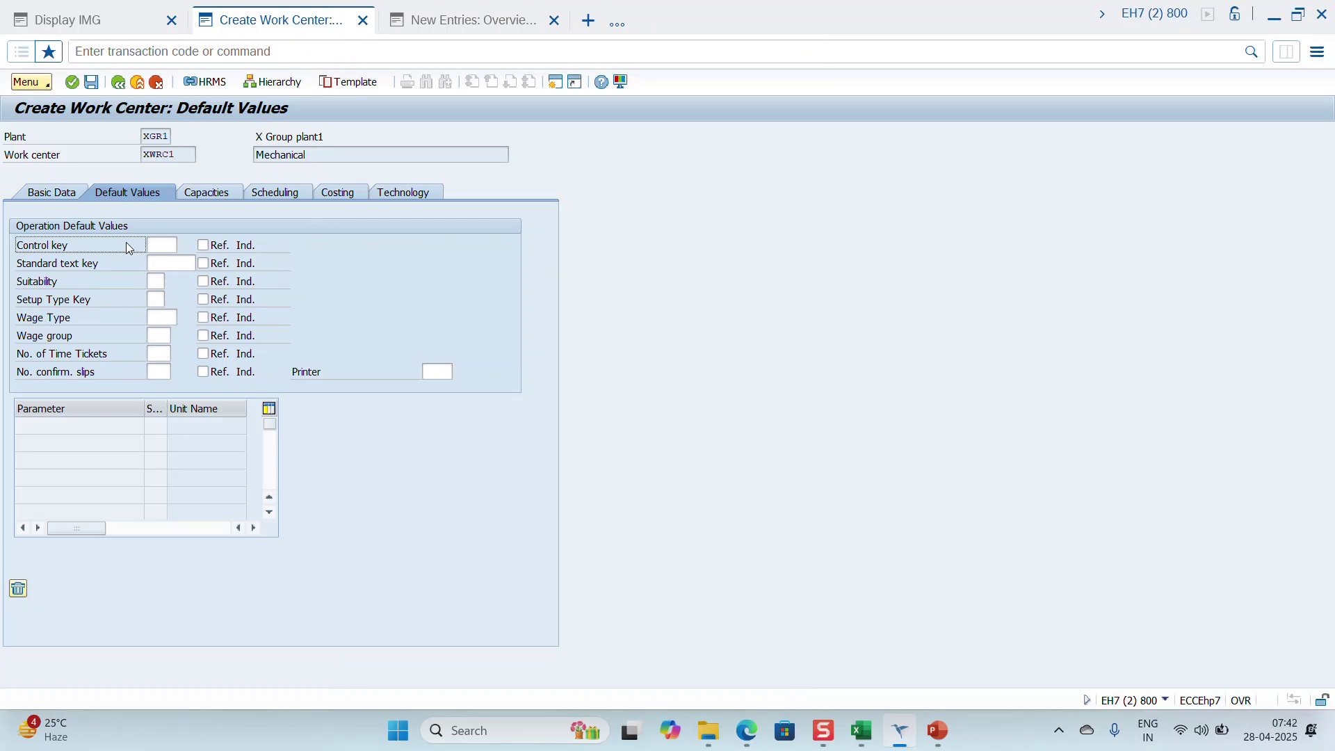
Step: In the work center's capacity overview, set the first capacity category to PER, Person
left_click(210, 199)
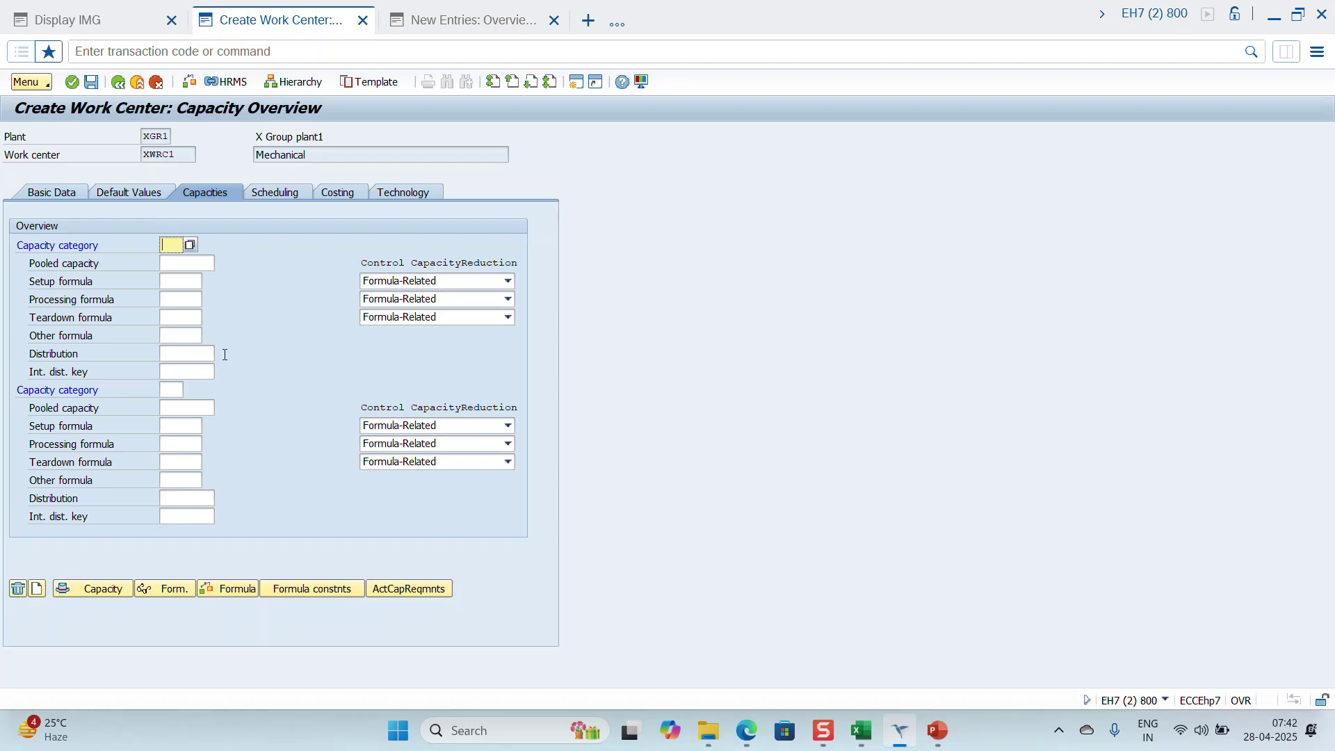
left_click(192, 245)
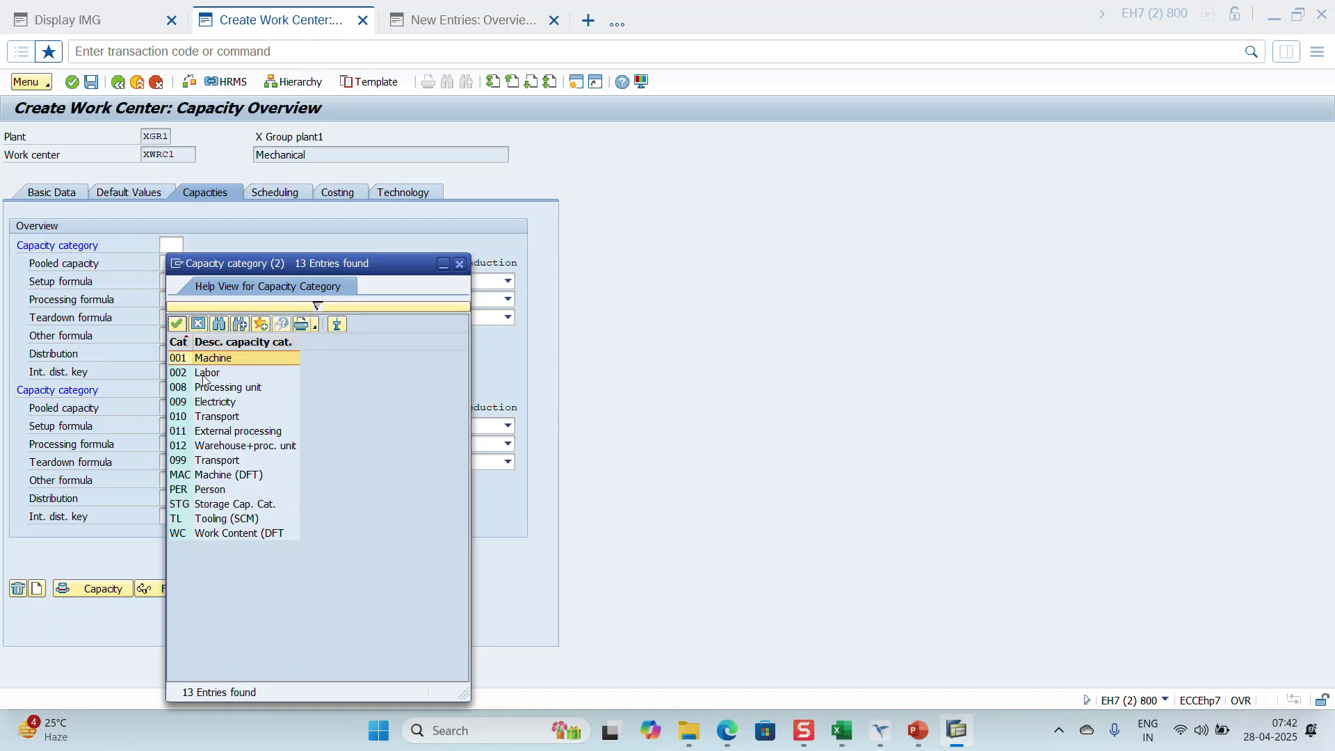
left_click(204, 376)
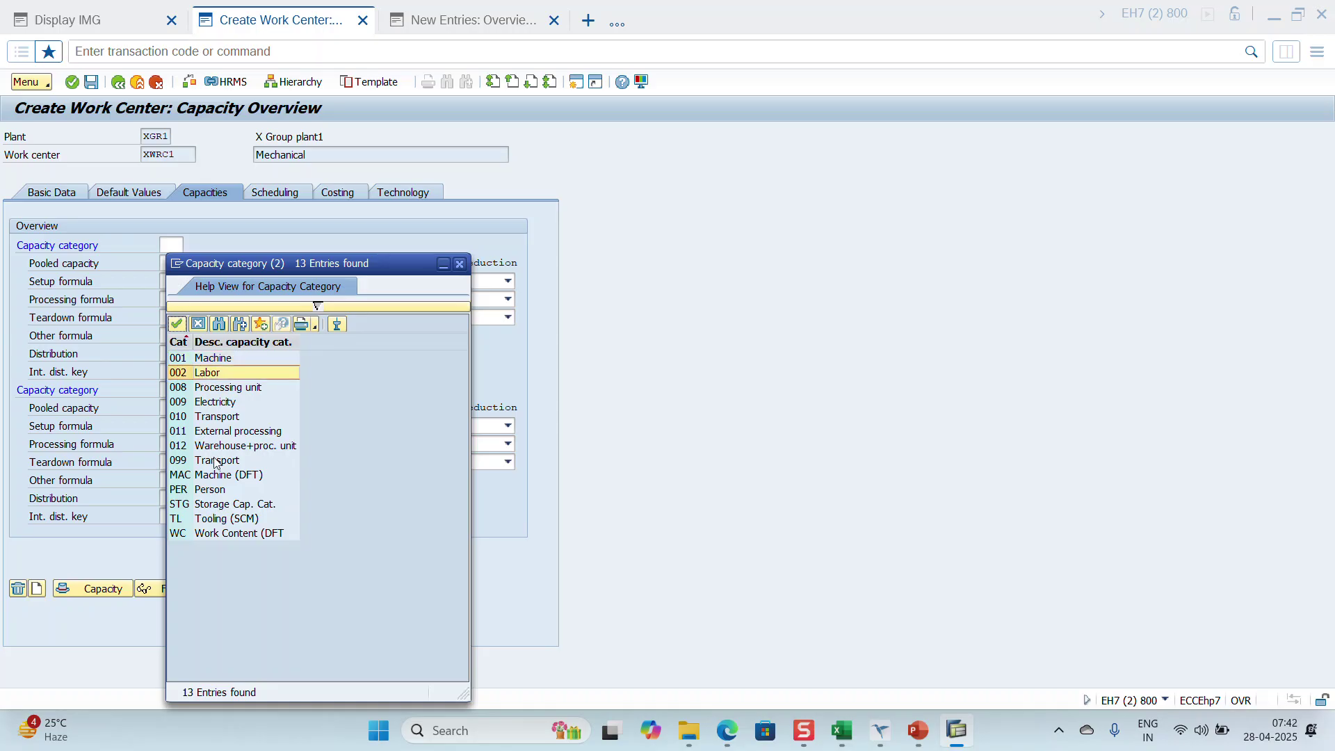
double_click(209, 490)
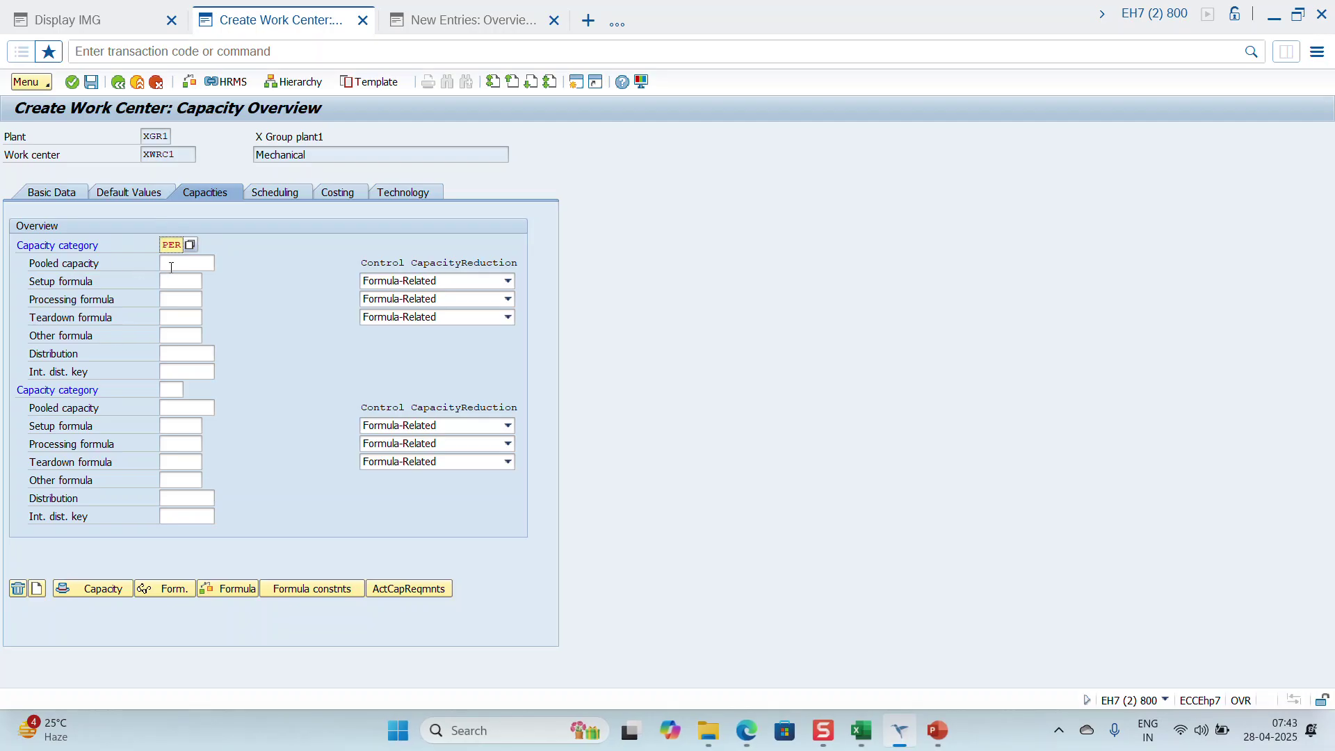
left_click(173, 264)
left_click(172, 390)
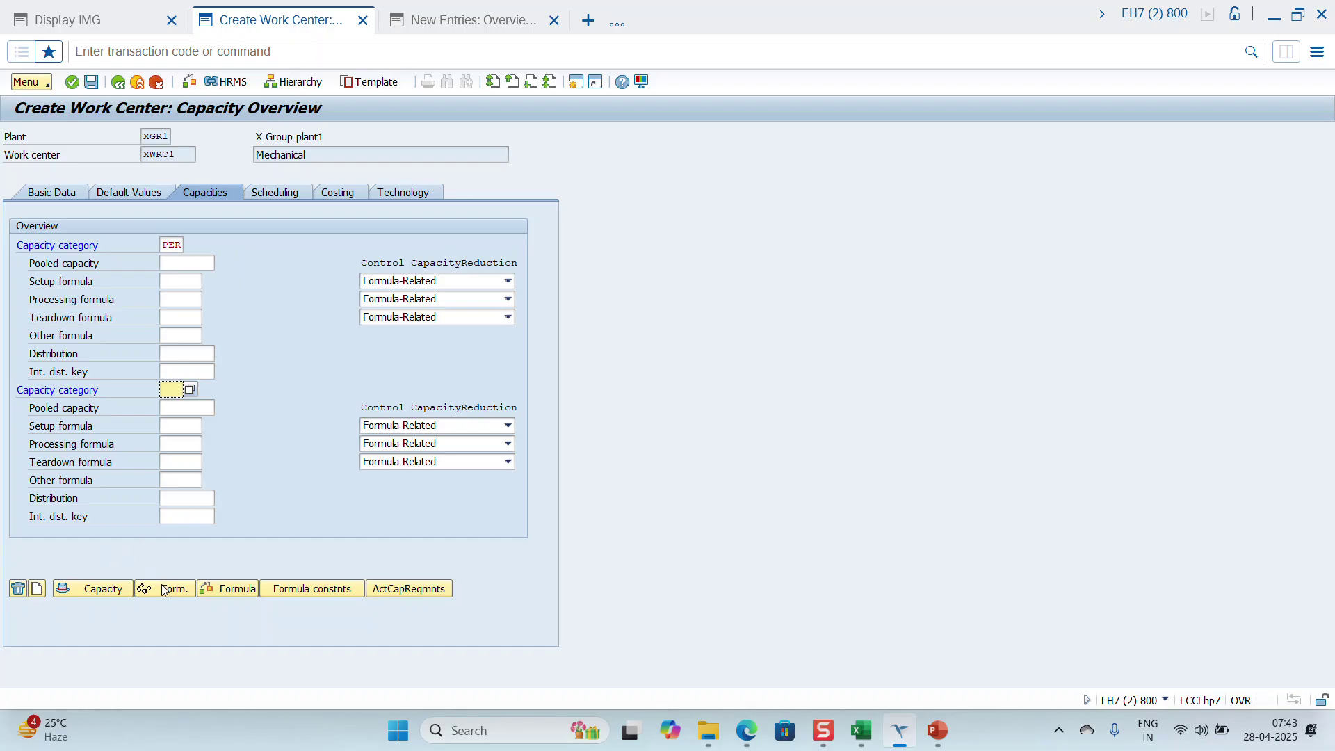
Step: Create the capacity header for category PER and enter Supervisor as its description
left_click(38, 590)
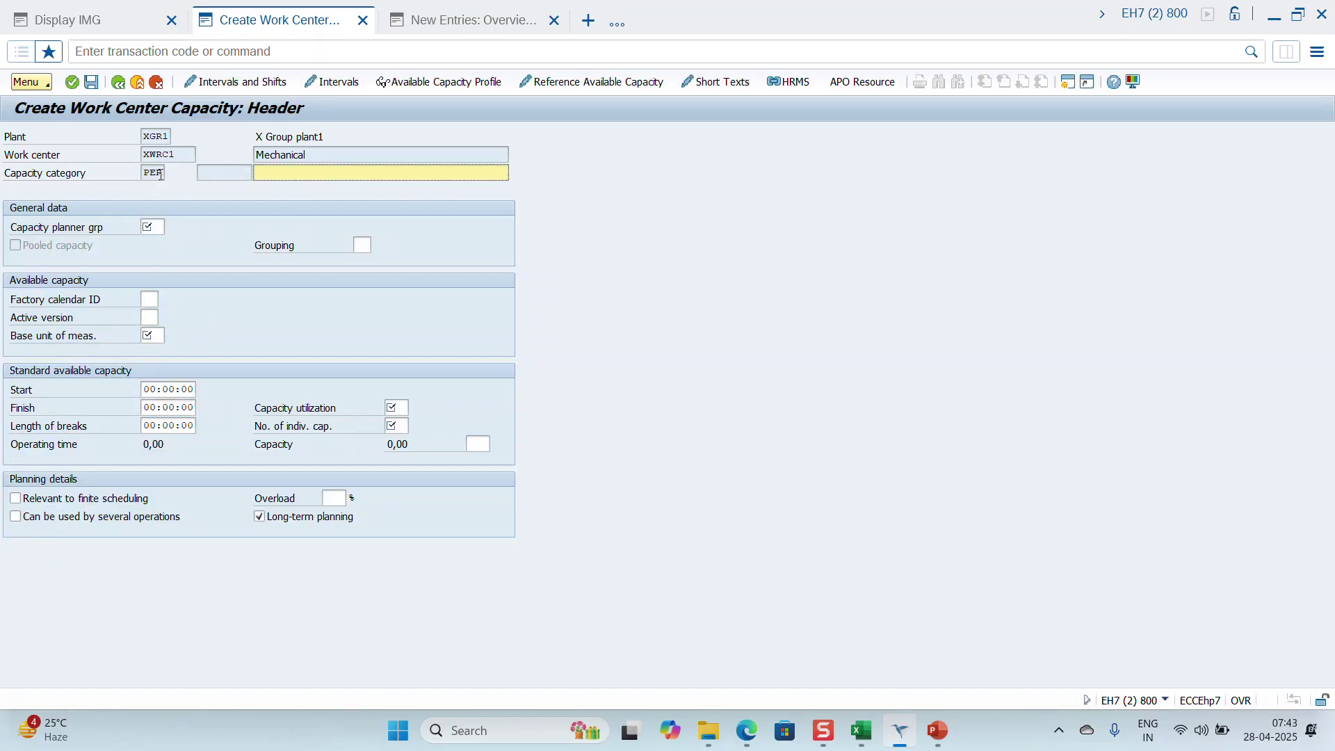
left_click(300, 174)
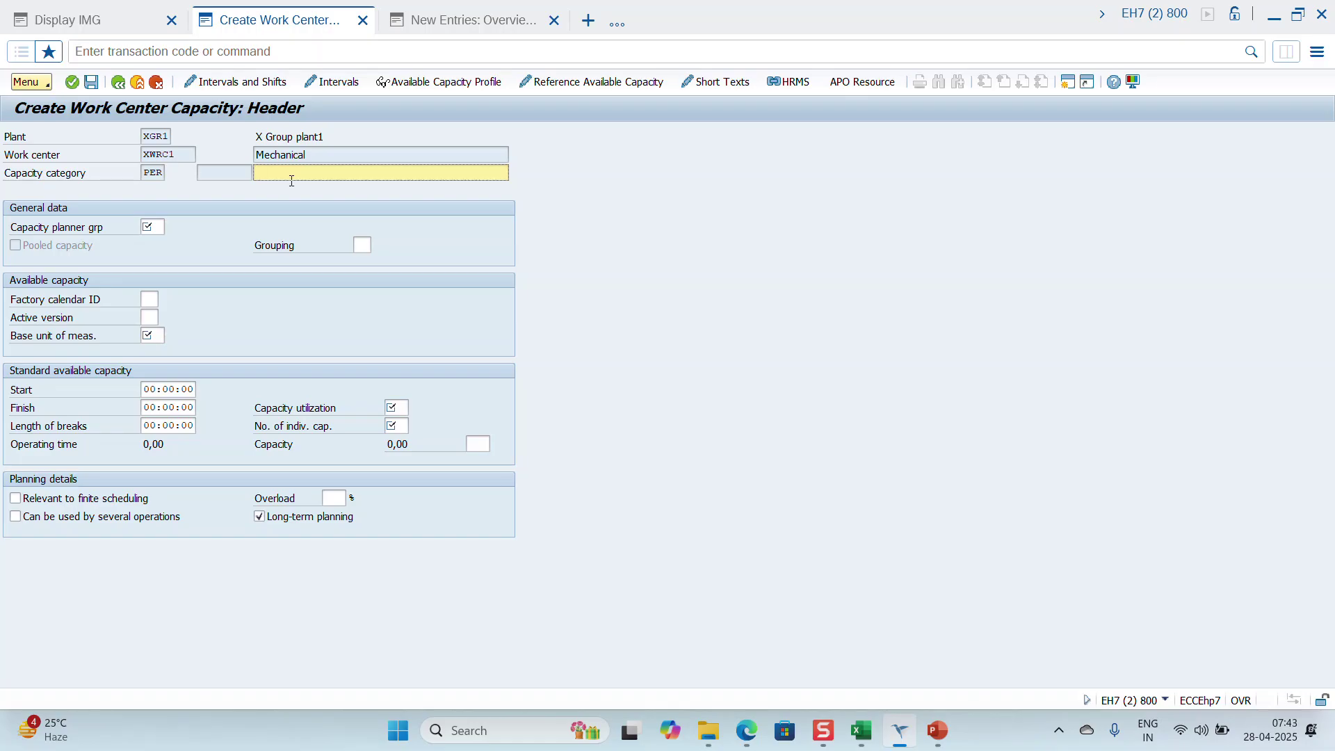
type("Supervisor")
Step: Try to set the capacity planner group to Ep1, then clear the entry
left_click(153, 226)
type("Ep")
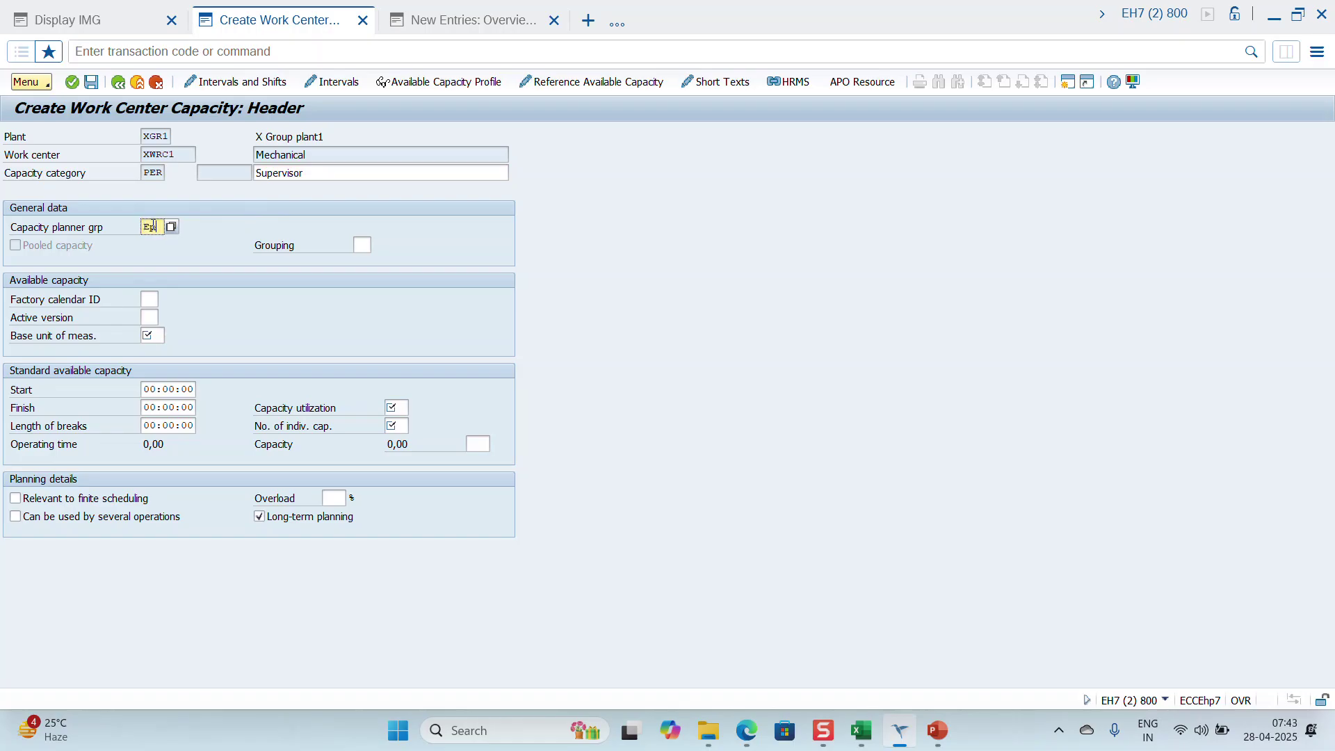
type("1")
key("Return")
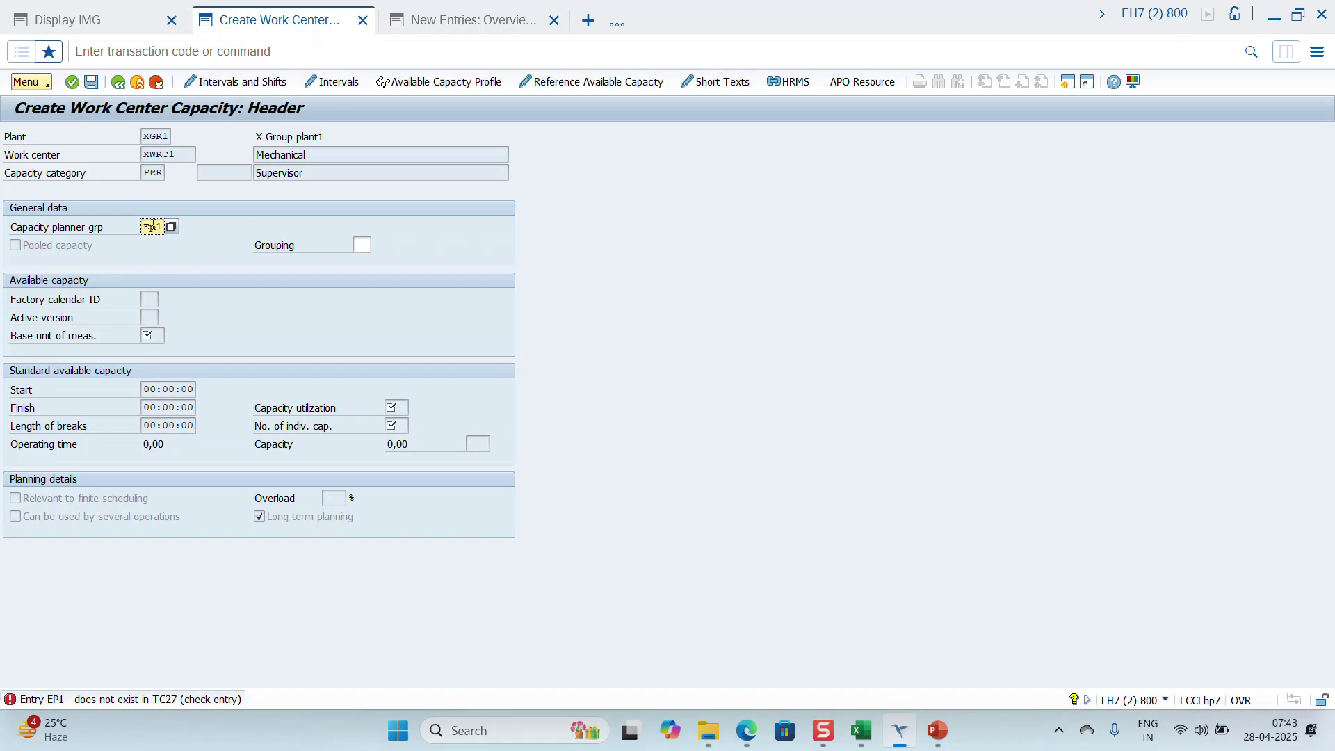
key("BackSpace")
key("BackSpace")
key("BackSpace")
Step: Look through the available capacity planner groups and assign group 000 to the Supervisor capacity
left_click(170, 228)
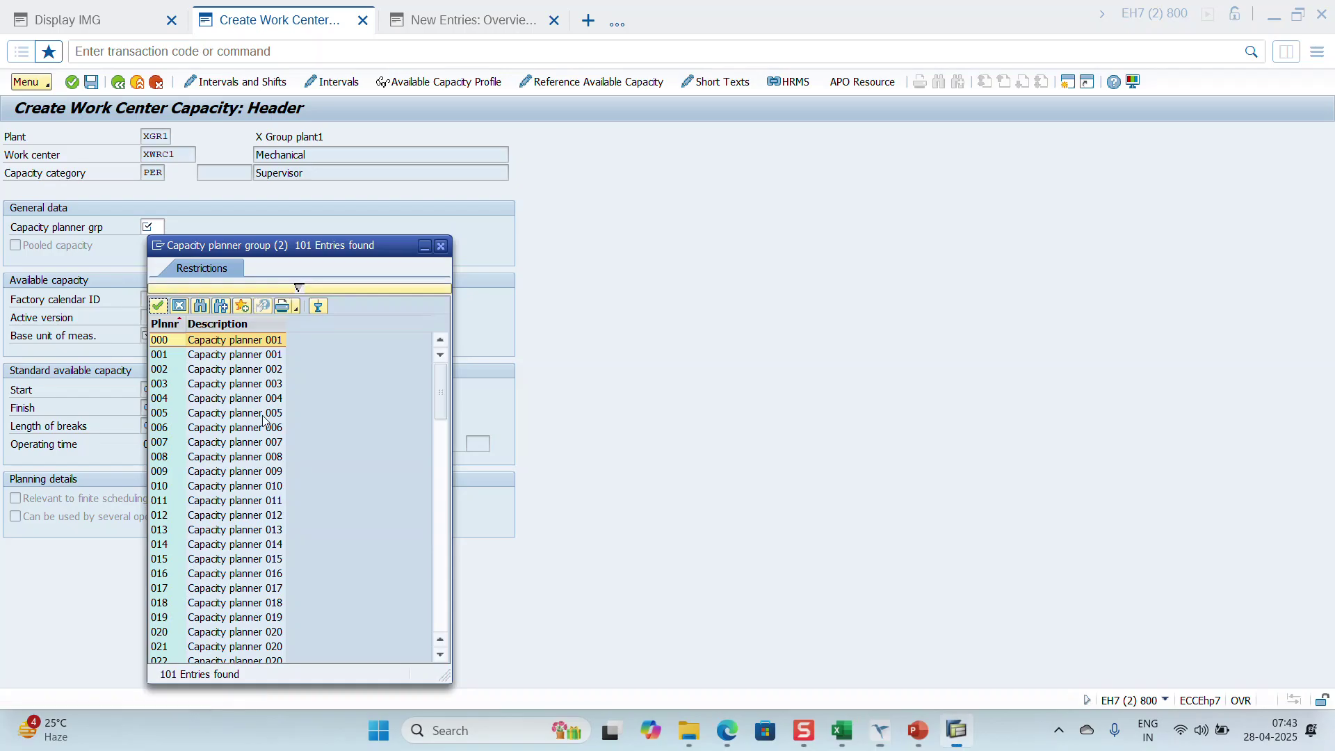
scroll(263, 419, "down", 20)
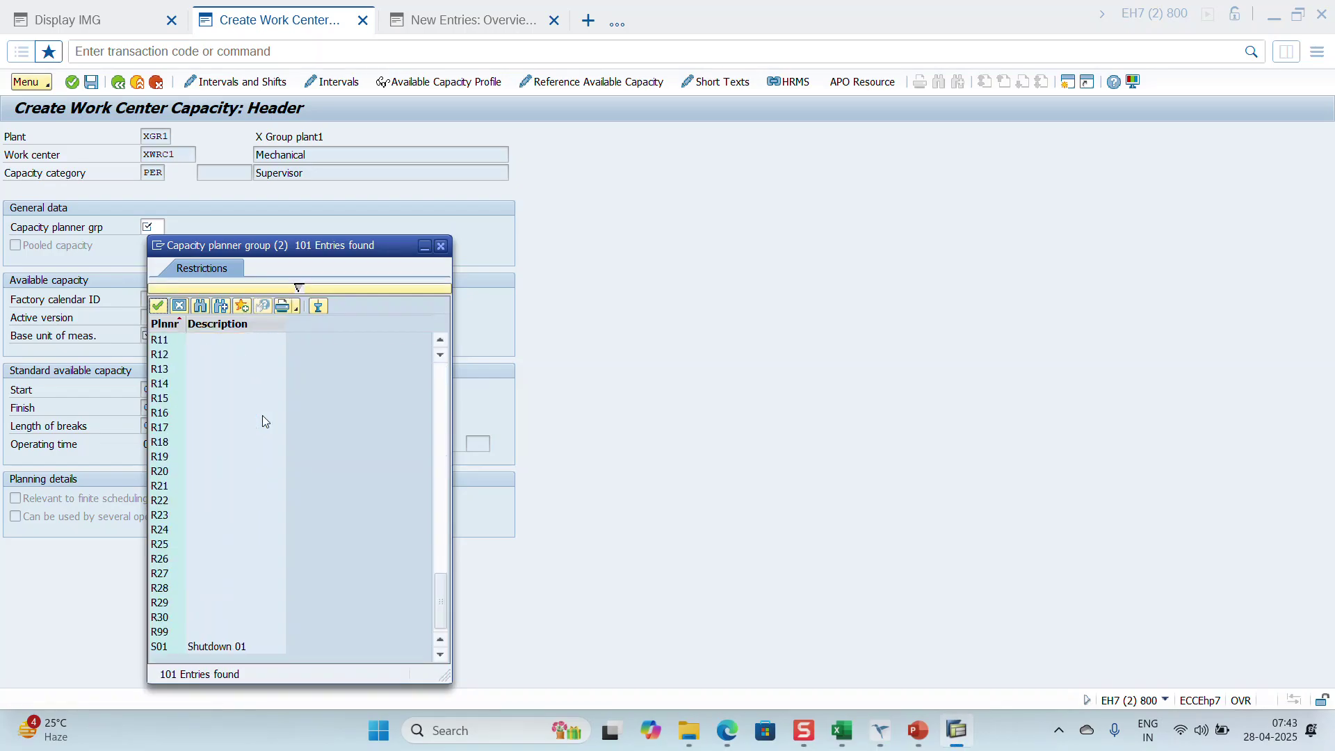
scroll(263, 421, "up", 15)
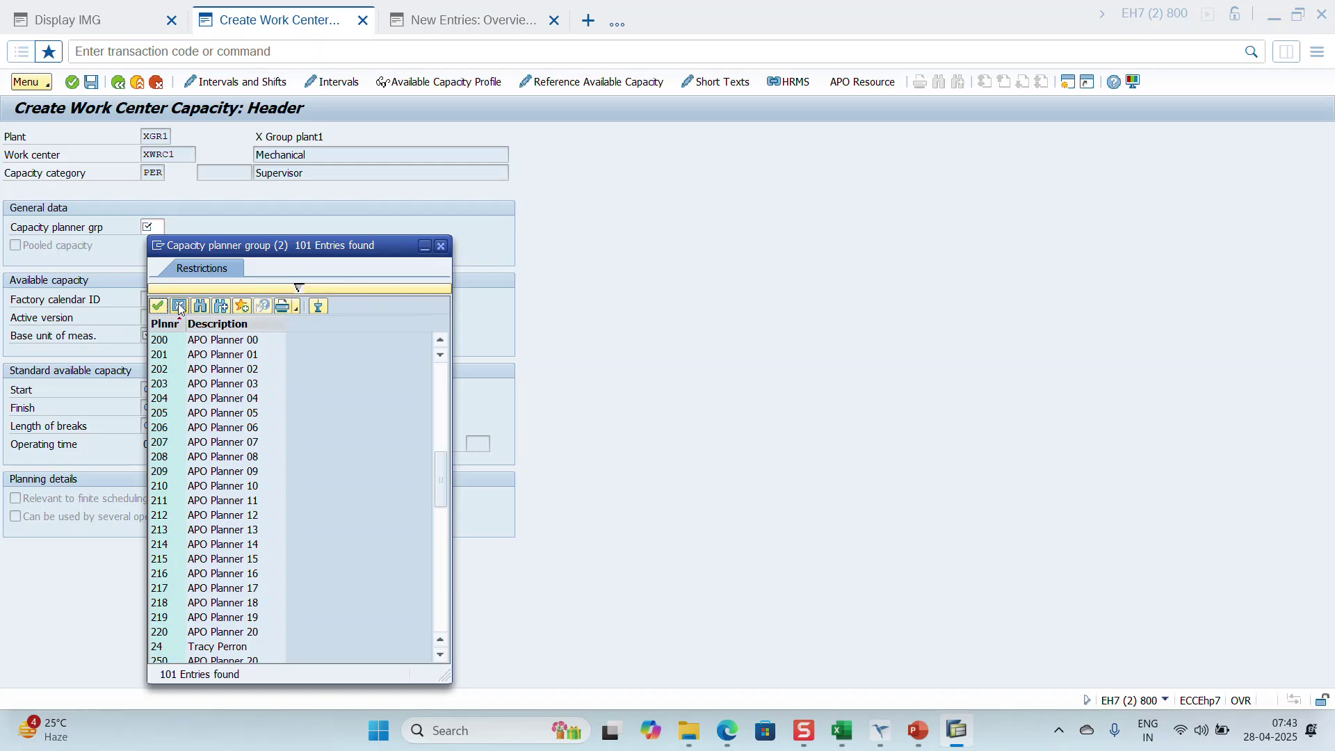
left_click(179, 307)
left_click(89, 304)
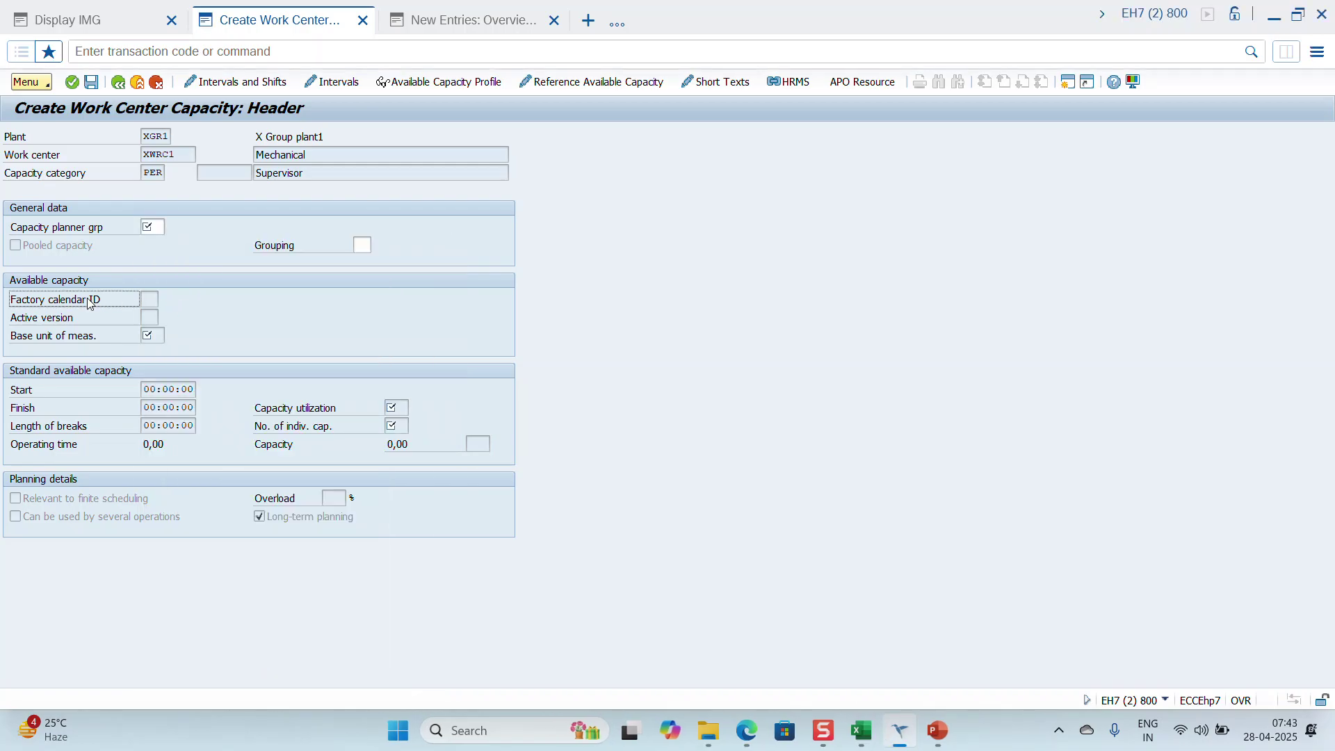
key("Return")
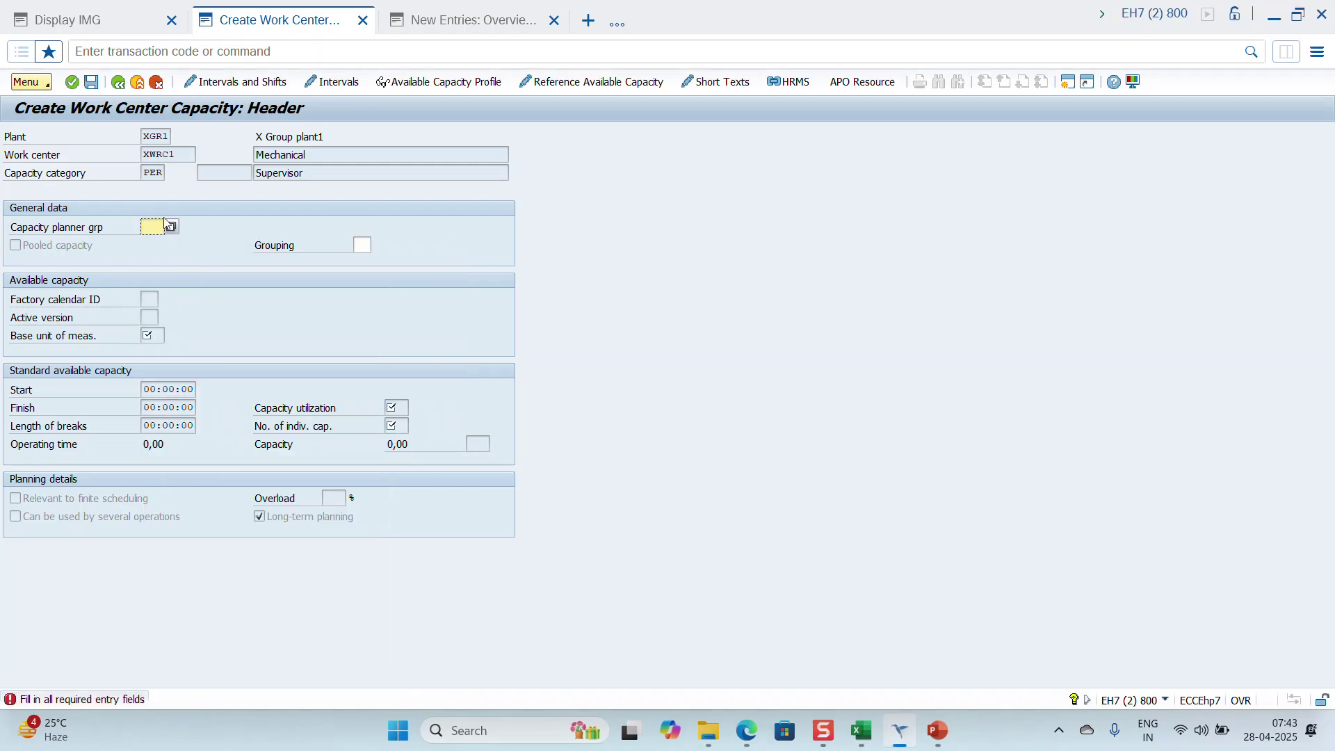
left_click(170, 228)
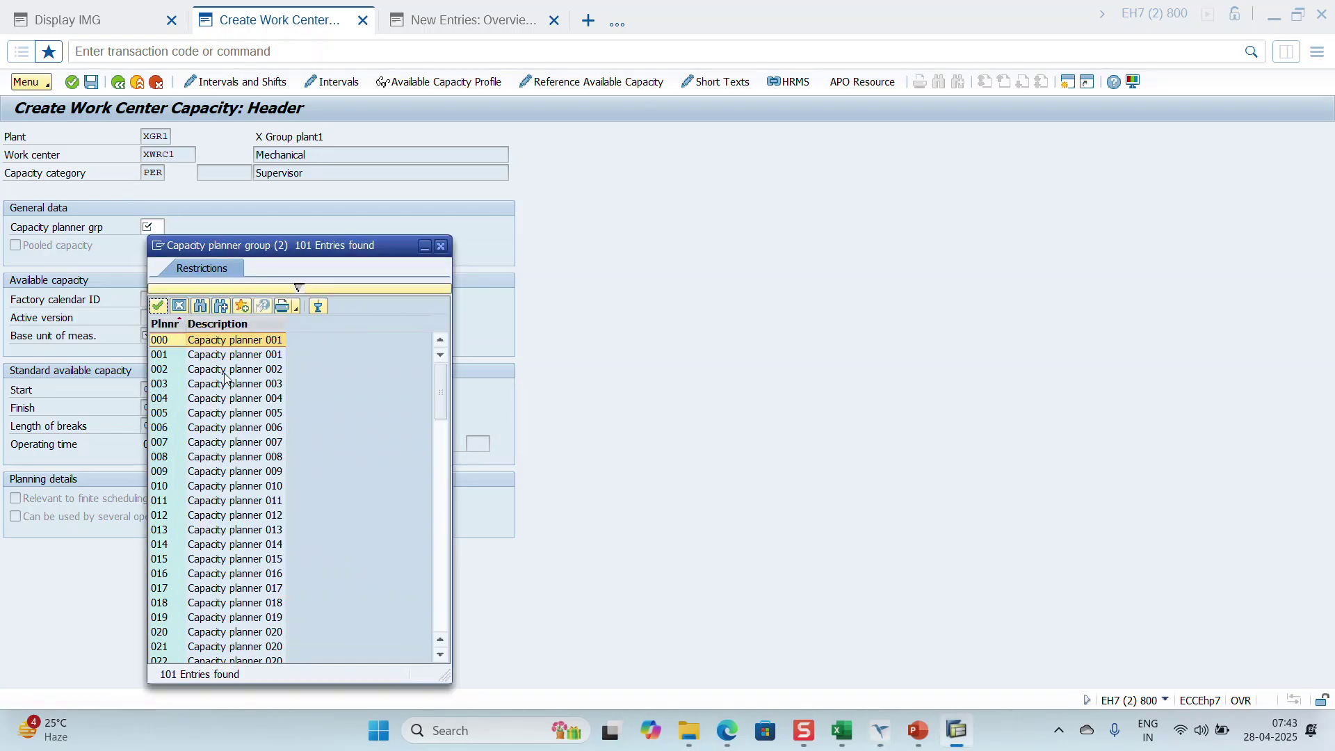
double_click(248, 339)
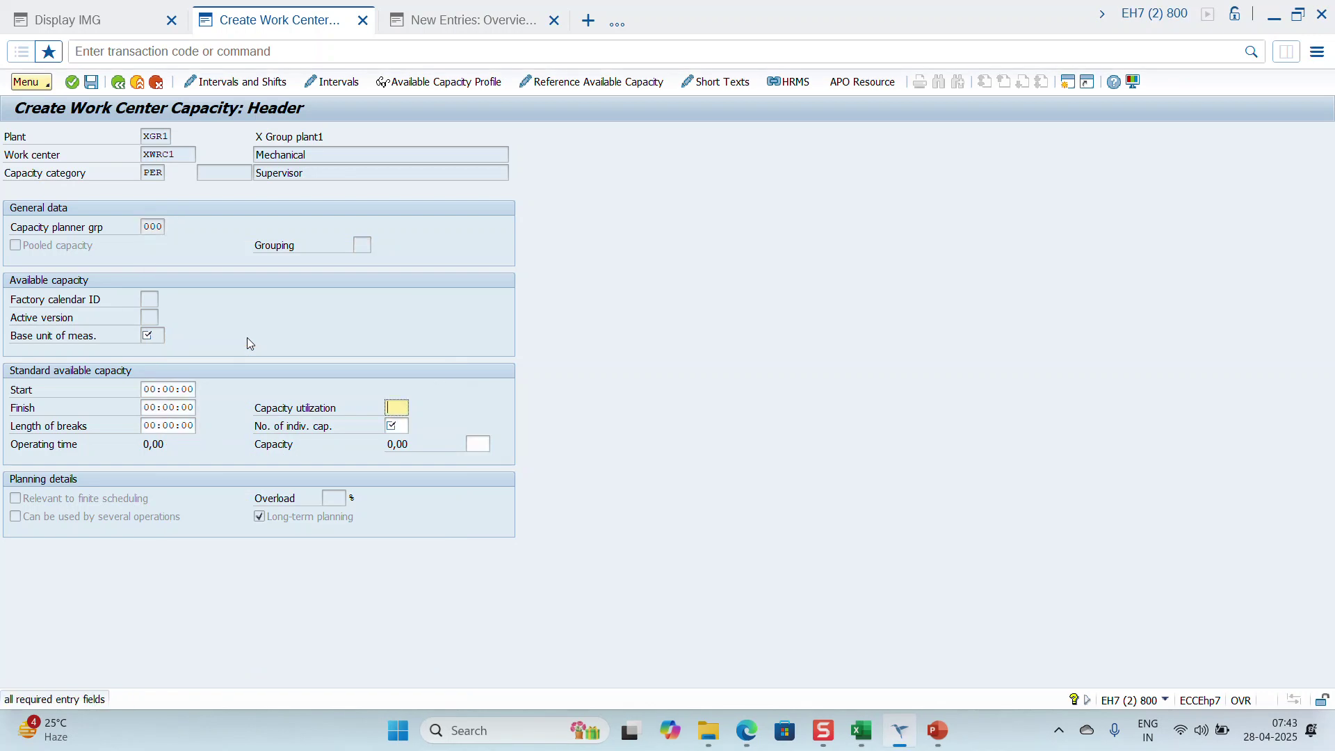
Step: Set the capacity utilization to 8 and the number of individual capacities to 2
left_click(401, 409)
type("8")
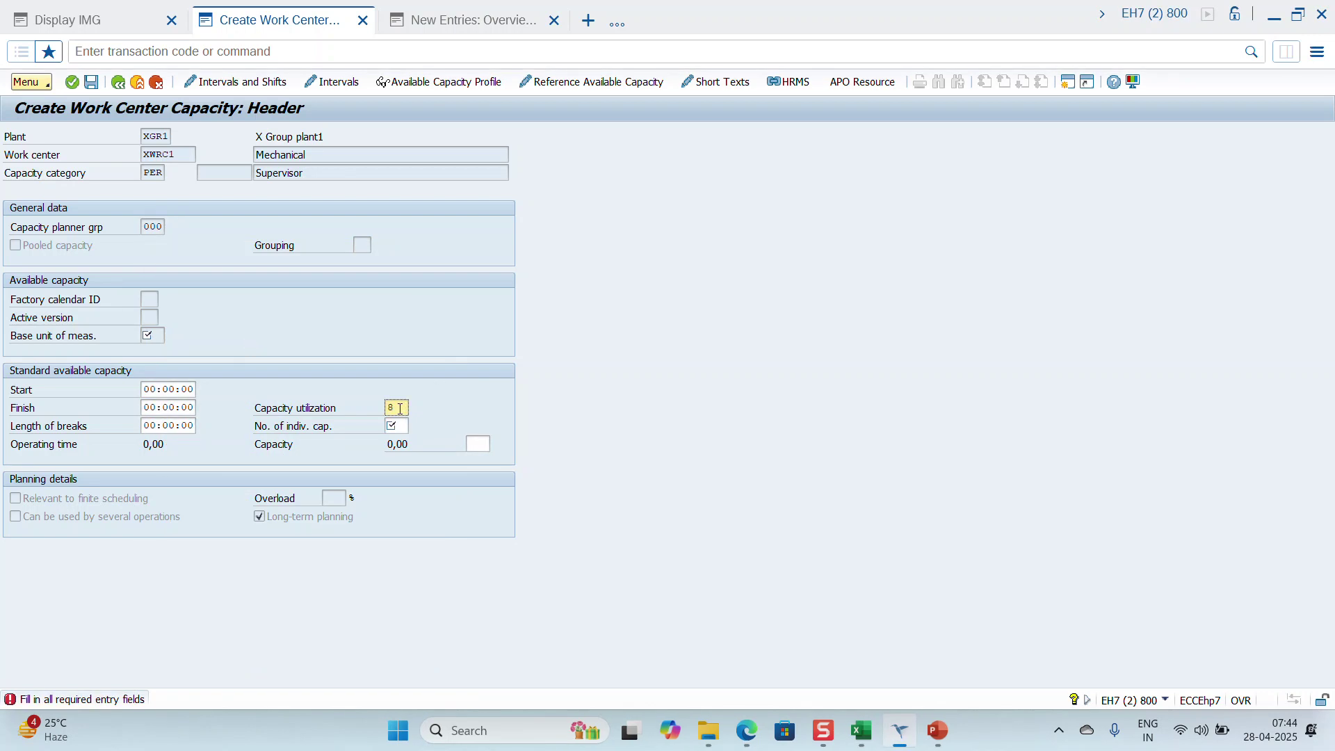
key("Return")
type("2")
key("Return")
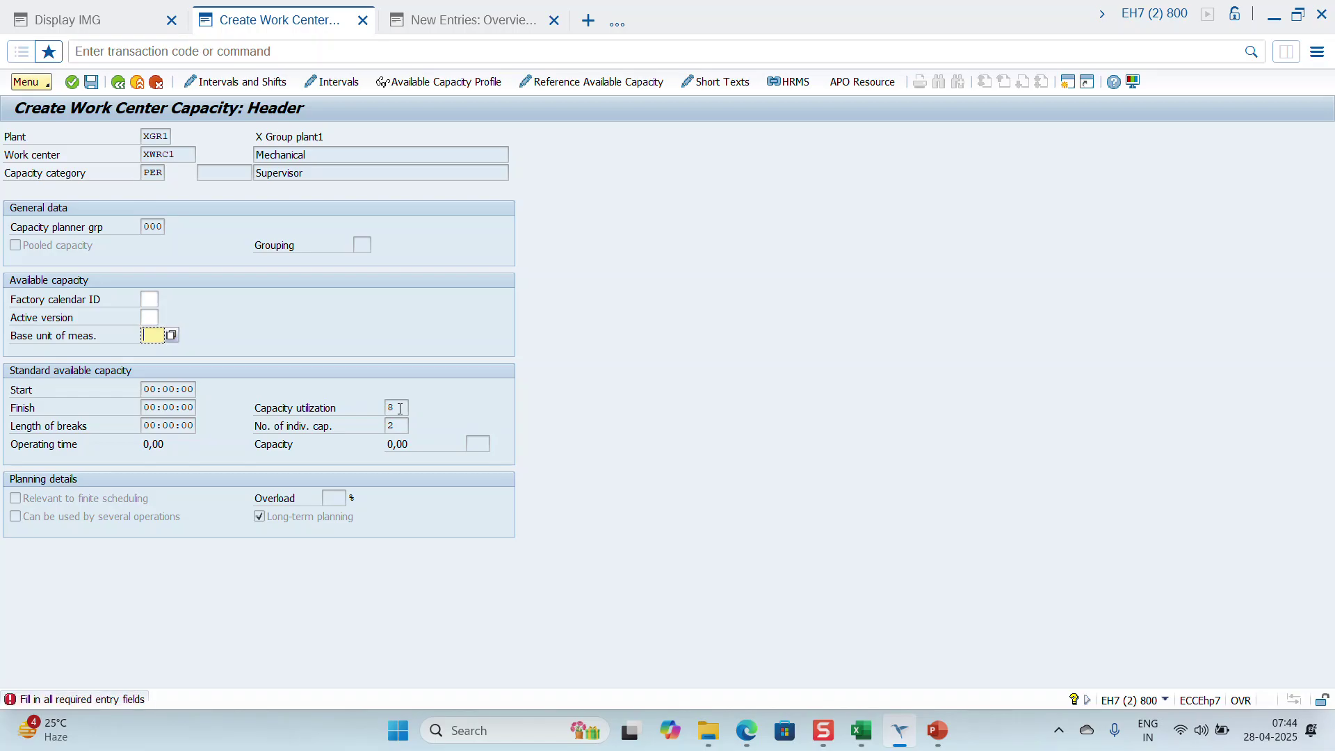
Step: Set the capacity's base unit of measure to HR, Hours, and return to the capacity overview
type("Hrs")
key("Return")
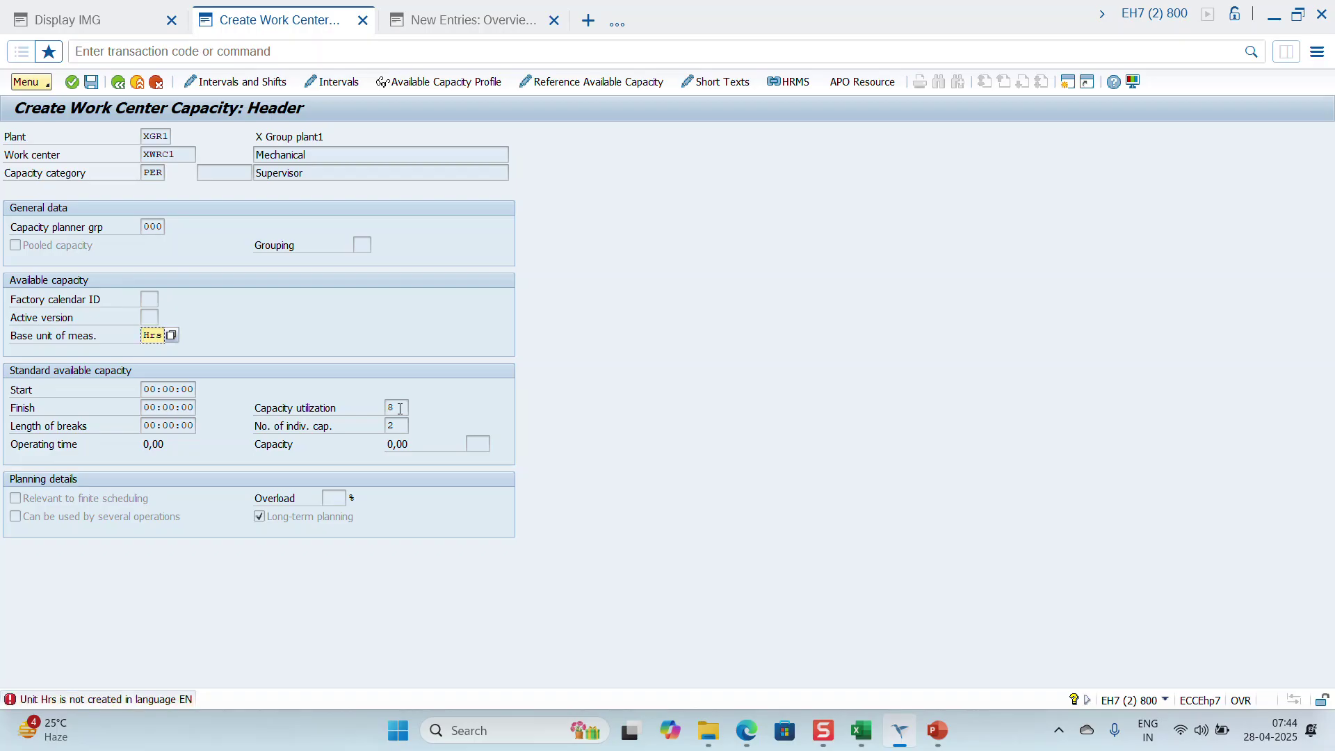
key("Delete")
left_click(171, 336)
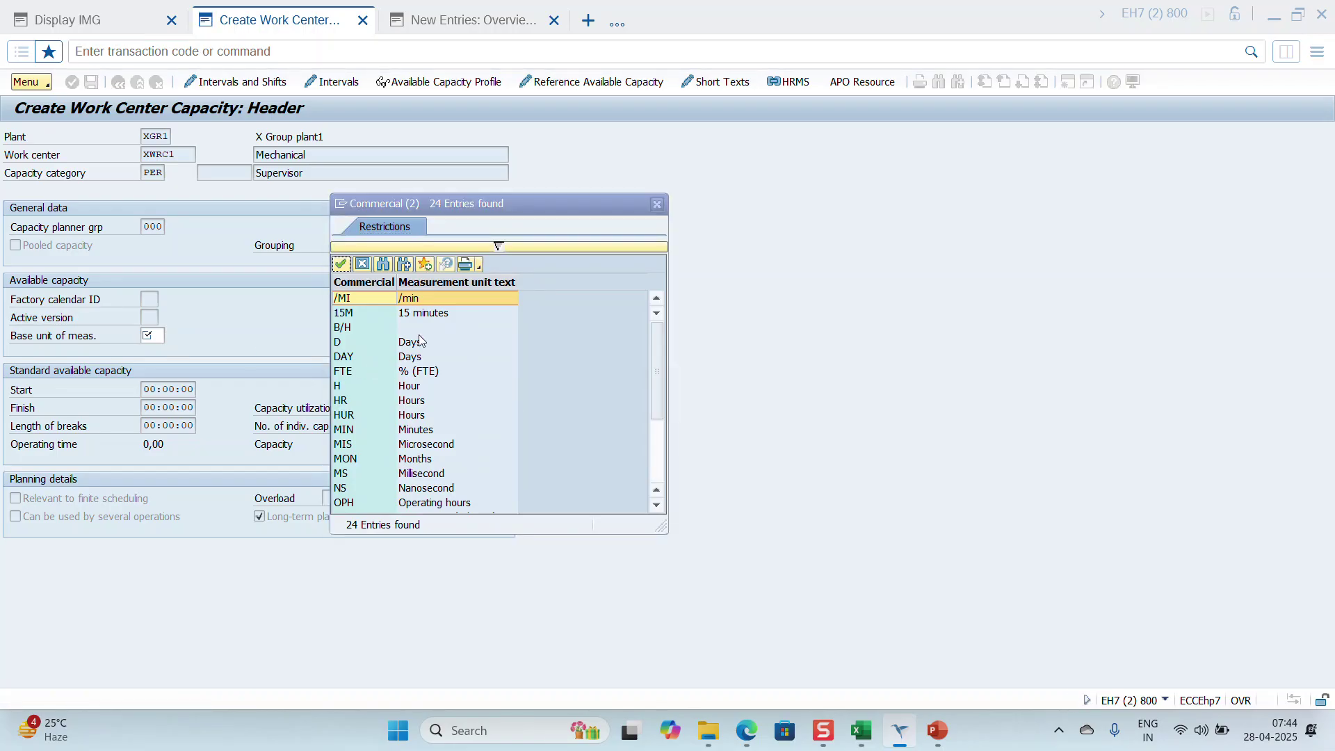
left_click(407, 401)
key("F3")
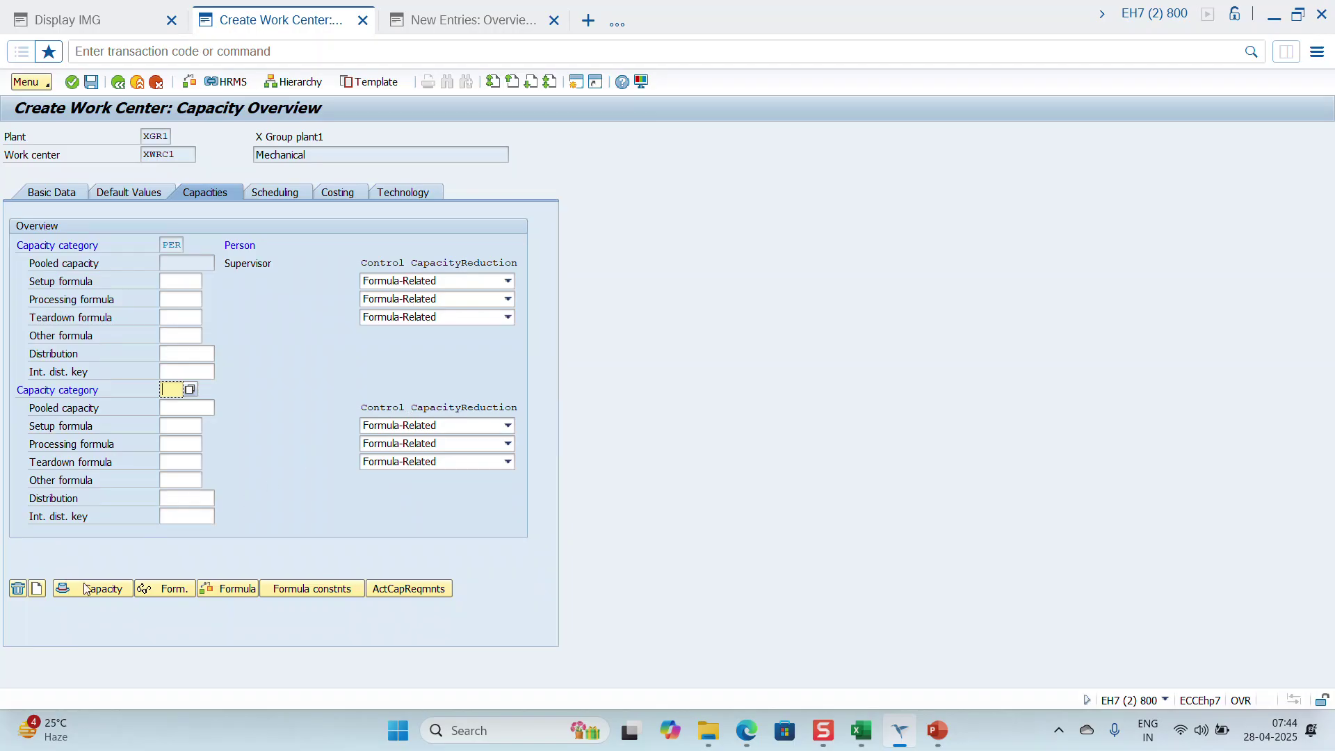
Step: Reopen the capacity header of category PER and set the standard available capacity's start time to 09:00:00
left_click(164, 588)
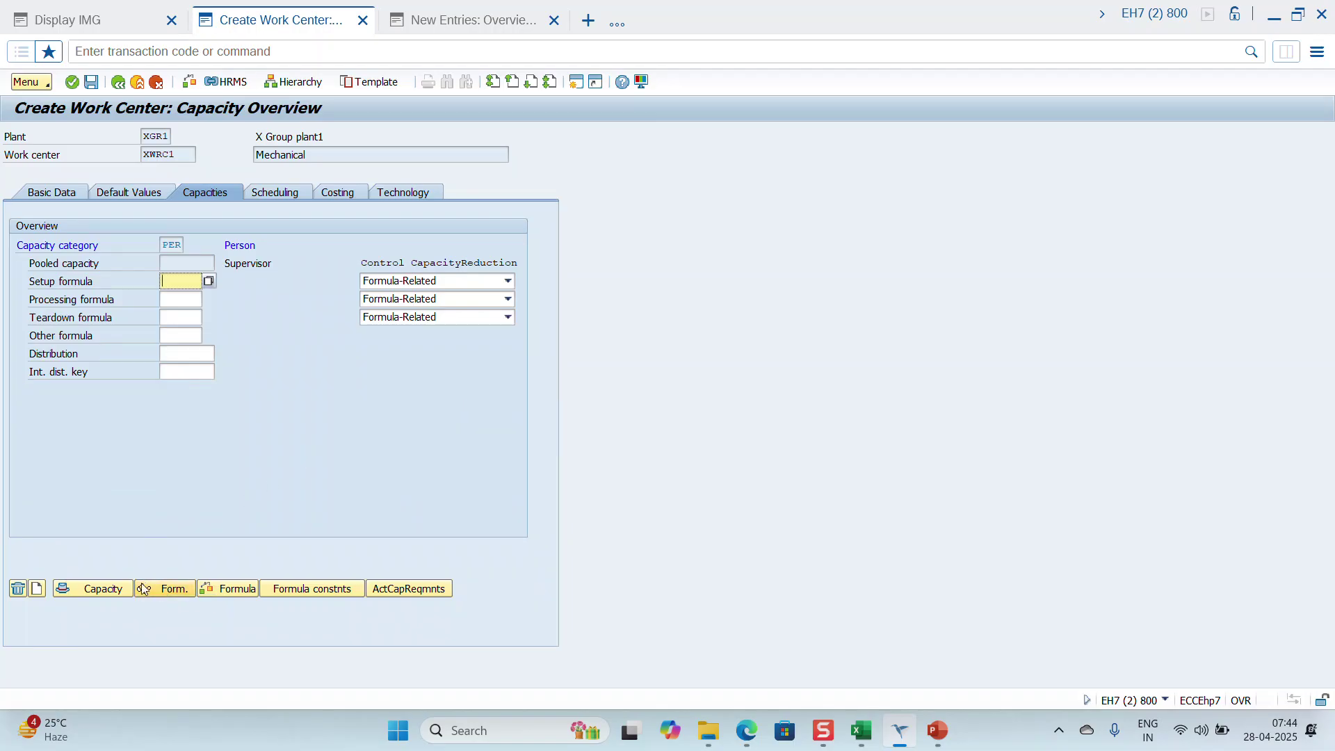
left_click(36, 591)
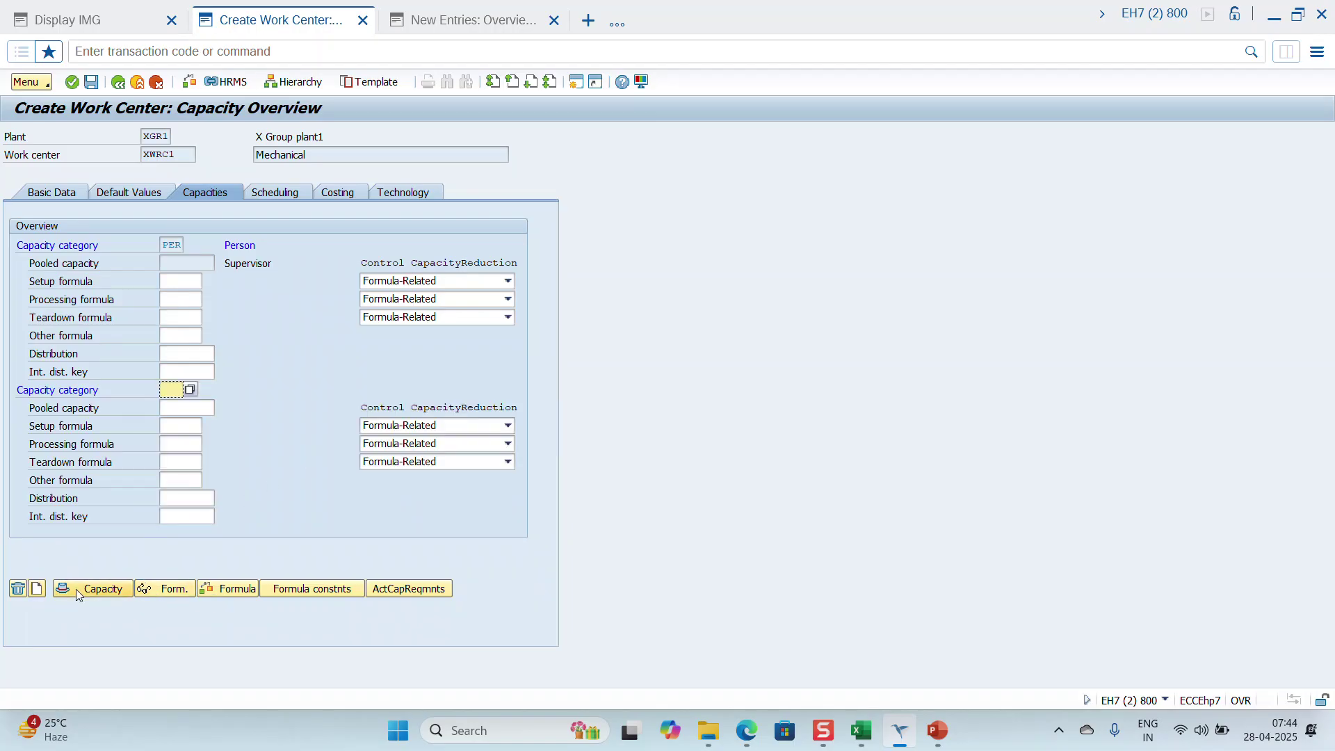
left_click(77, 590)
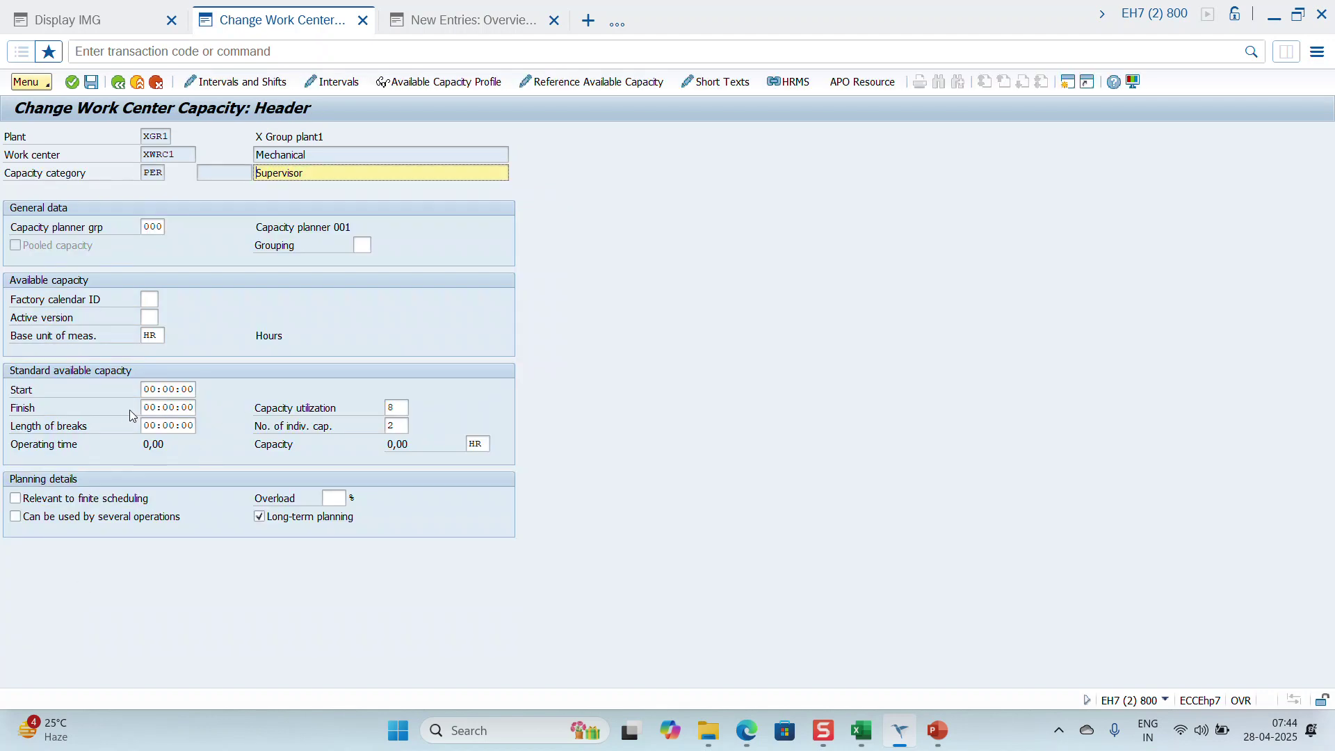
left_click(146, 390)
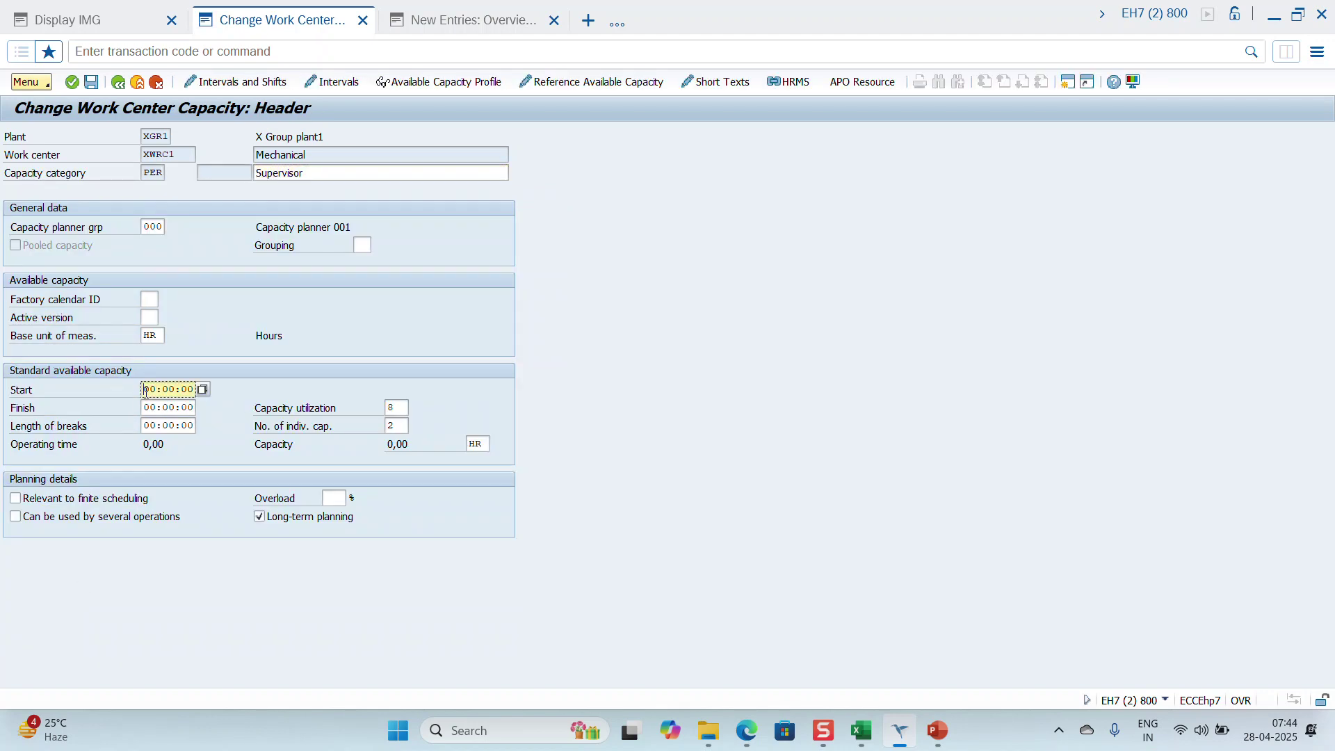
left_click(159, 390)
key("BackSpace")
type("9")
Step: Set the standard available capacity's finish time to 06:00:00 and its length of breaks to 01:00:00
left_click(155, 407)
key("BackSpace")
type("6")
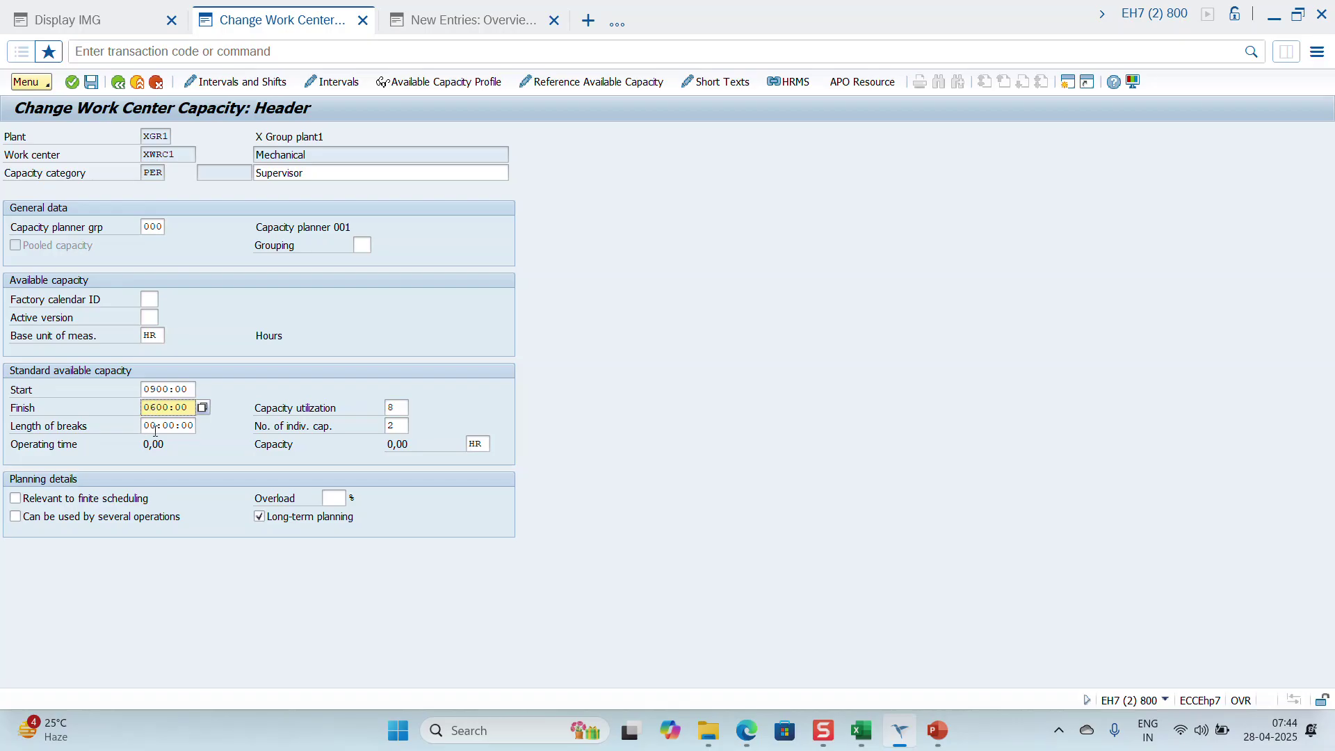
left_click(156, 427)
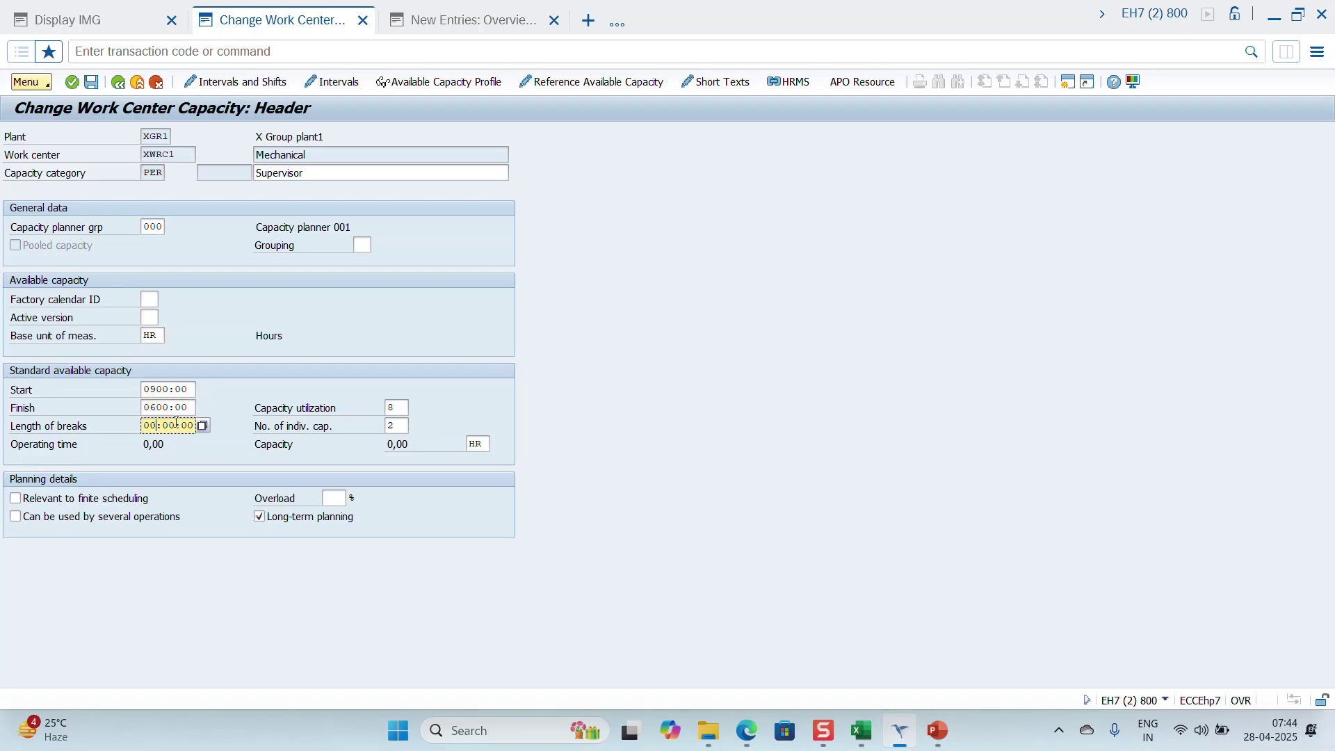
type("0100:00")
key("Return")
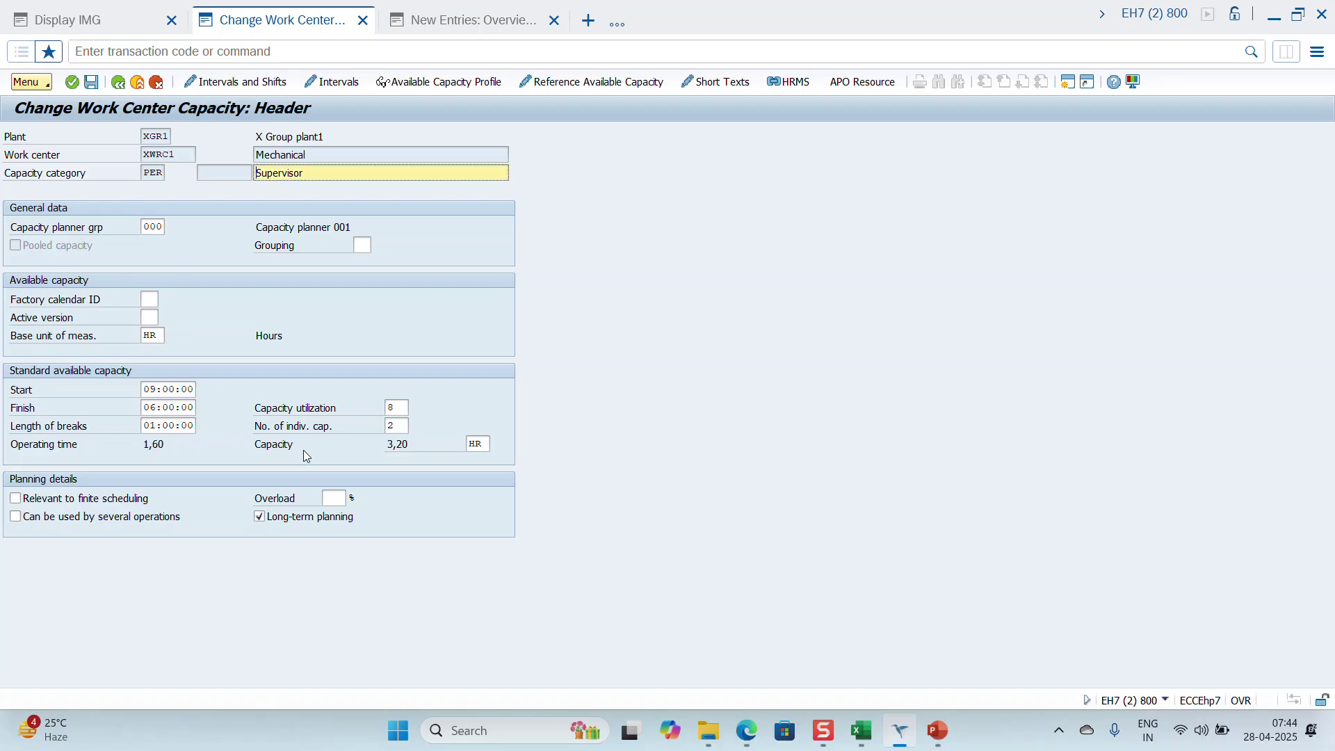
Step: Change the number of individual capacities to 1 for the Supervisor capacity
left_click(334, 499)
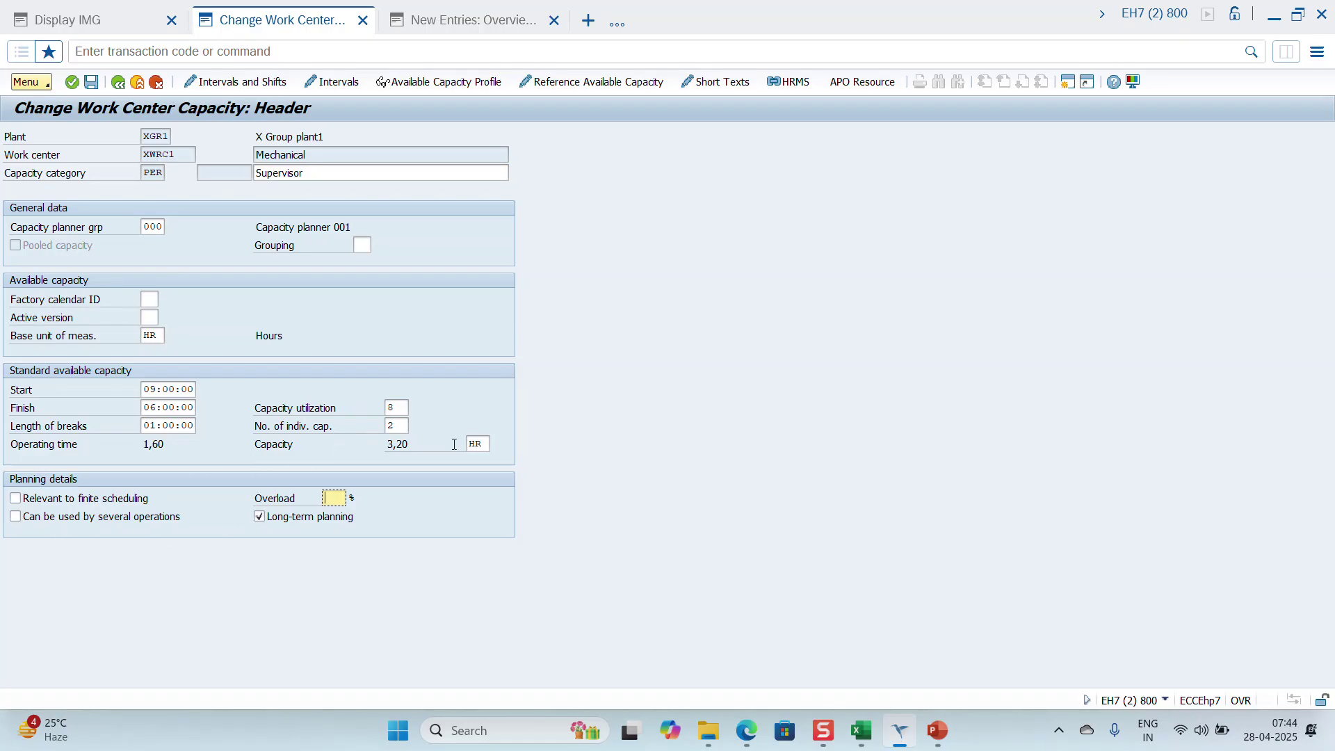
left_click(413, 447)
left_click_drag(169, 445, 137, 445)
double_click(416, 442)
double_click(394, 424)
type("1")
key("Return")
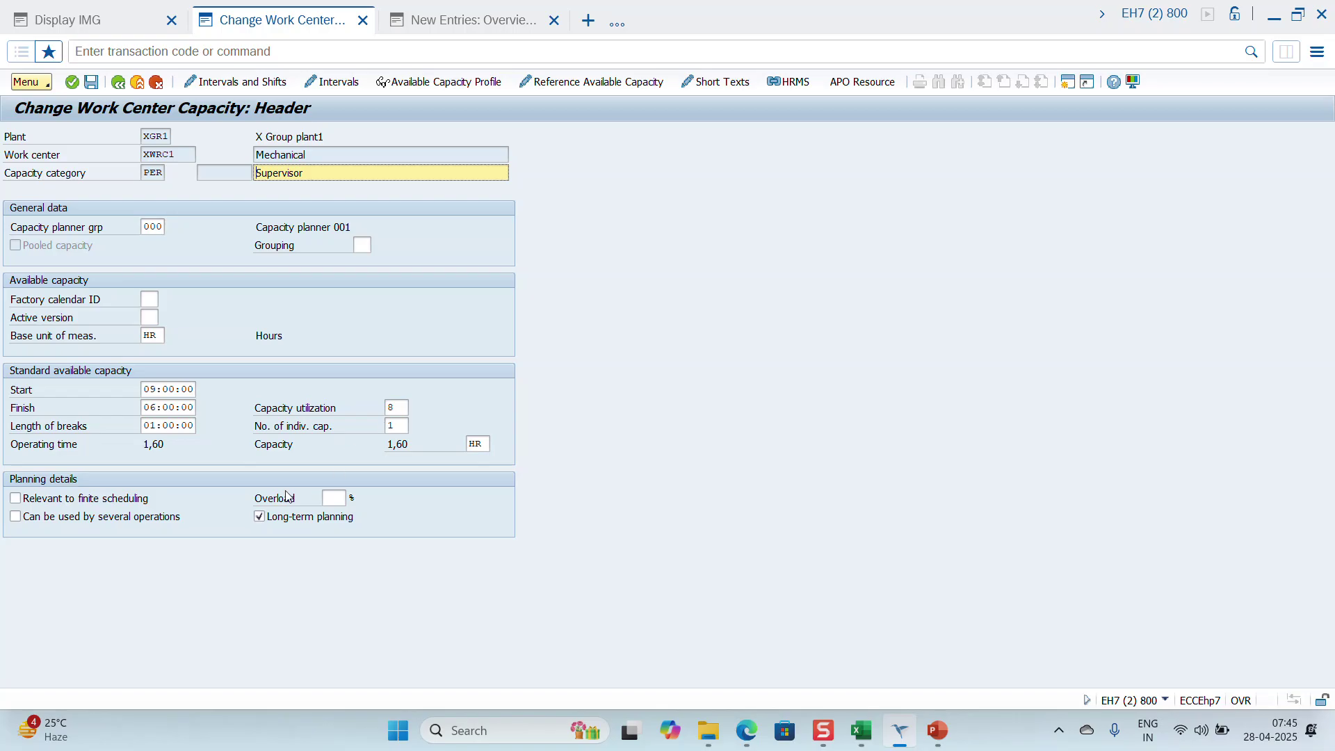
Step: Correct the finish time of the Supervisor capacity's standard available capacity to 18:00:00
left_click(157, 408)
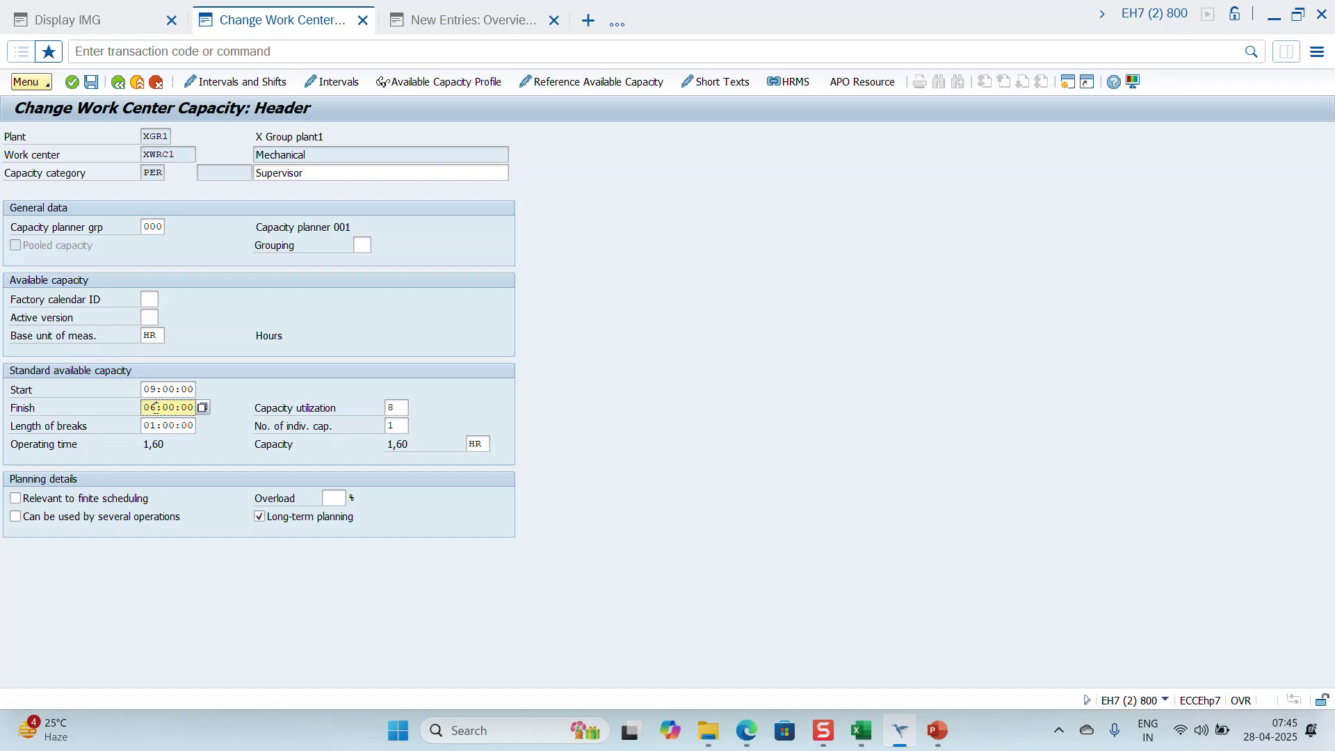
key("BackSpace")
key("BackSpace")
type("18")
key("Return")
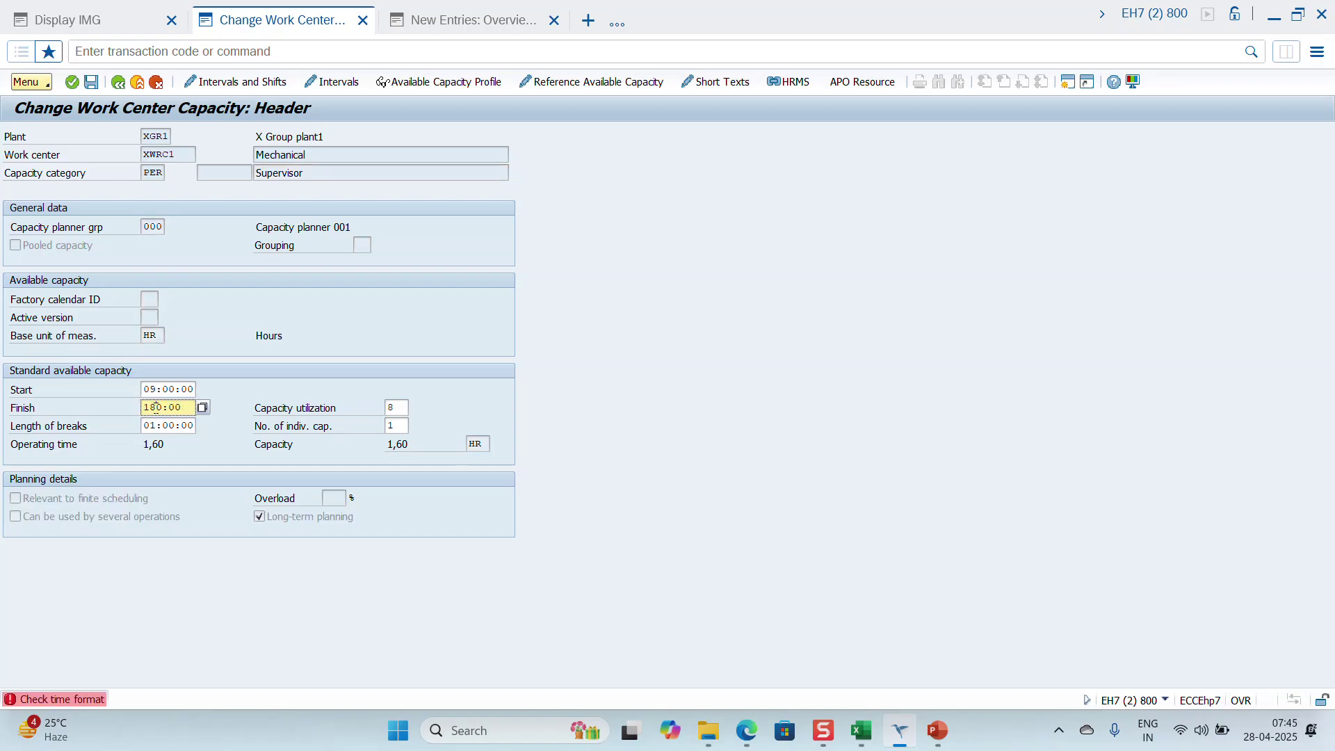
type(":")
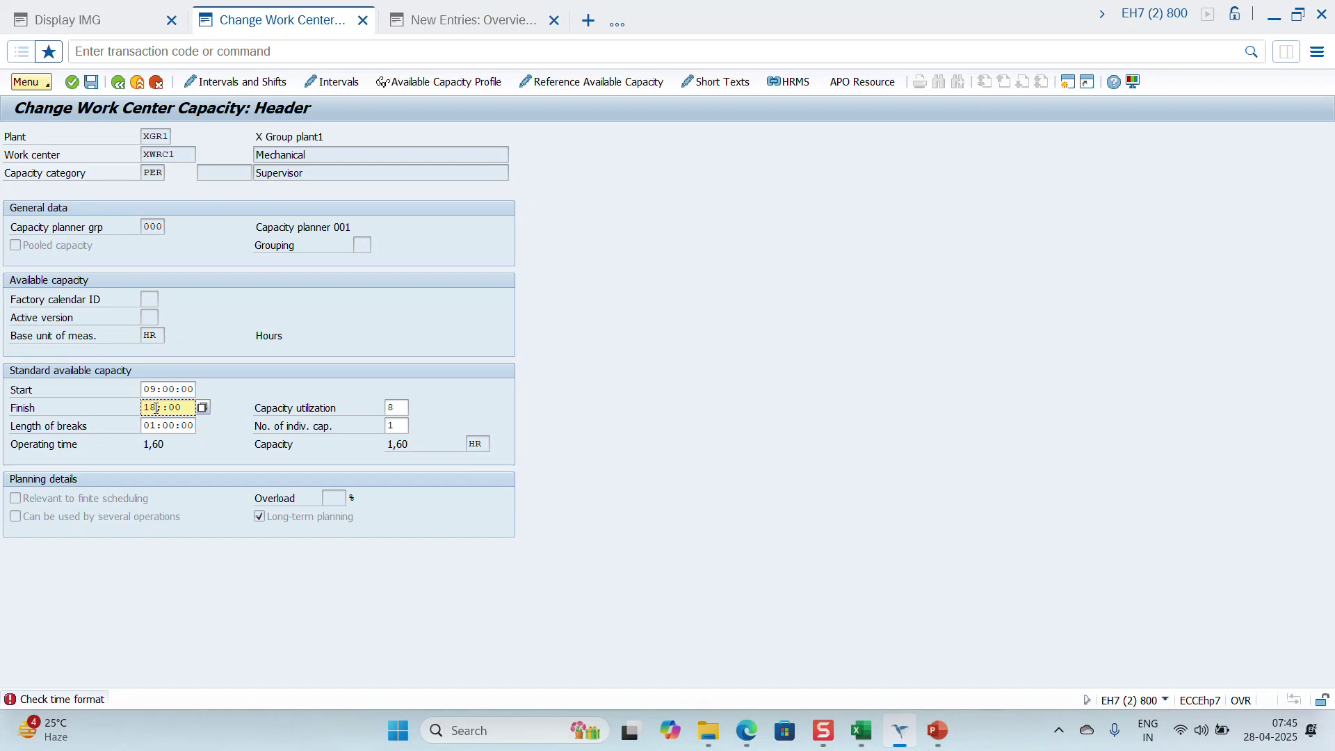
key("BackSpace")
type(":00")
key("Return")
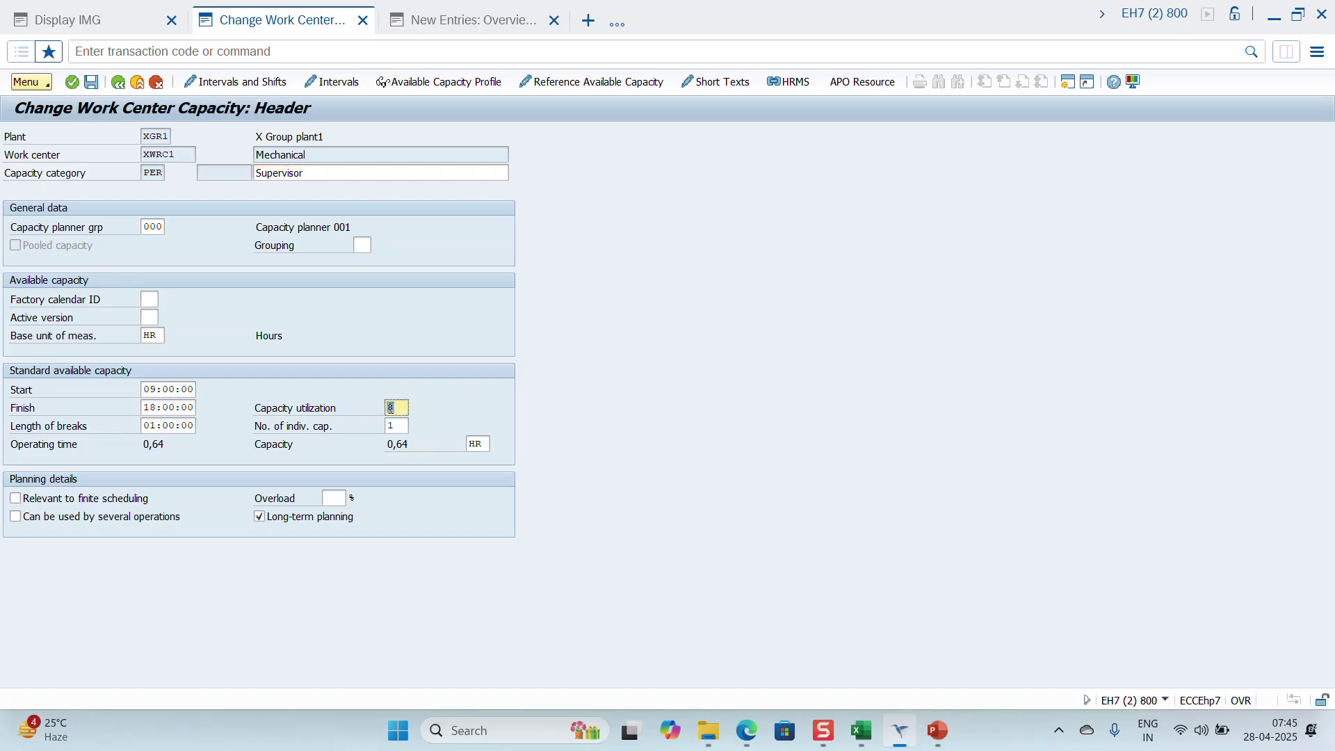
Step: Set the capacity utilization of the Supervisor capacity to 100
type("100")
key("Return")
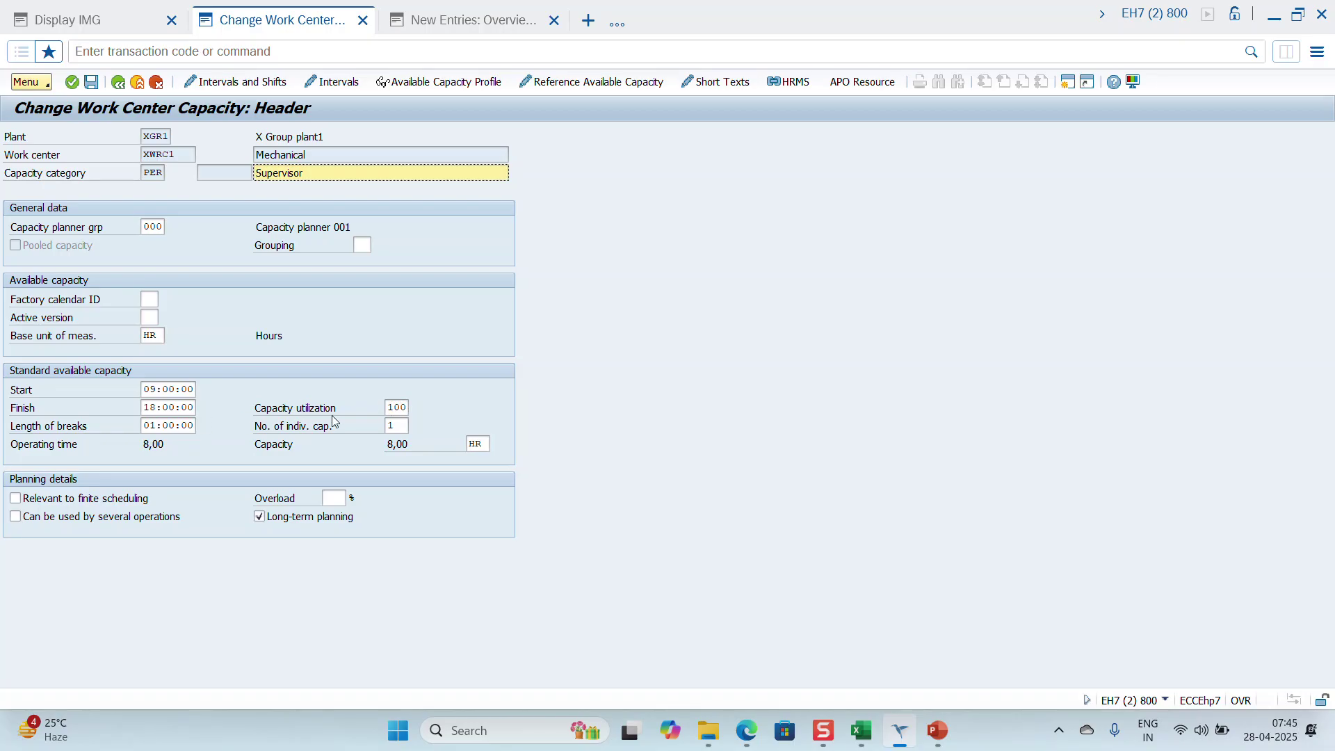
double_click(396, 409)
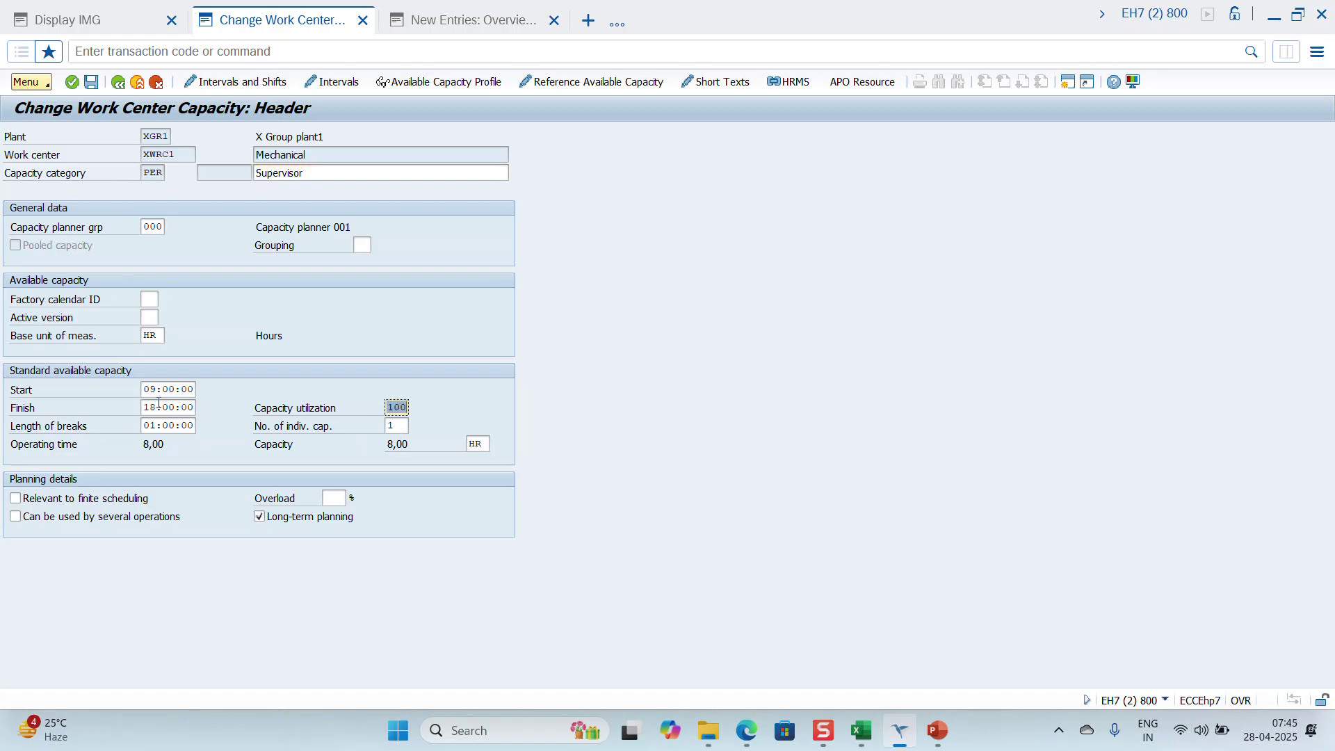
Step: Set the number of individual capacities to 2 and return to the capacity overview
left_click(403, 443)
left_click(395, 429)
key("BackSpace")
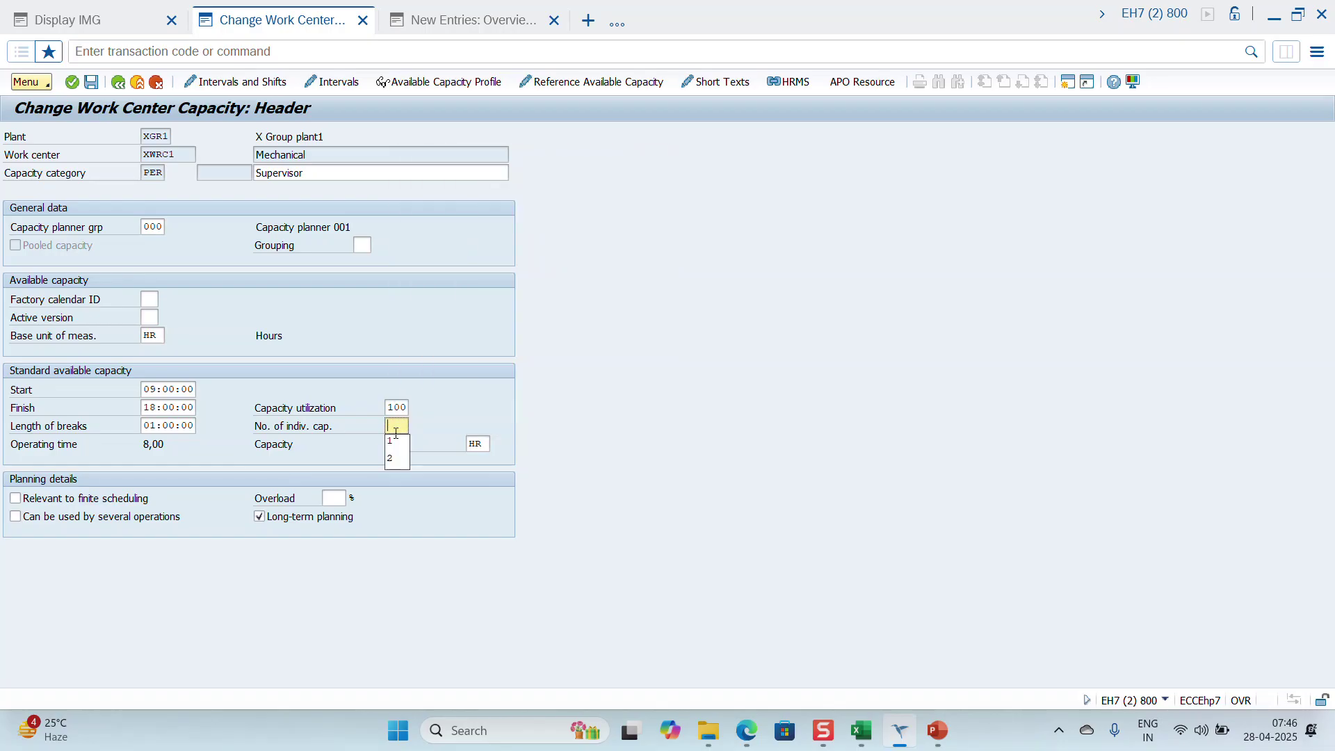
type("2")
key("Return")
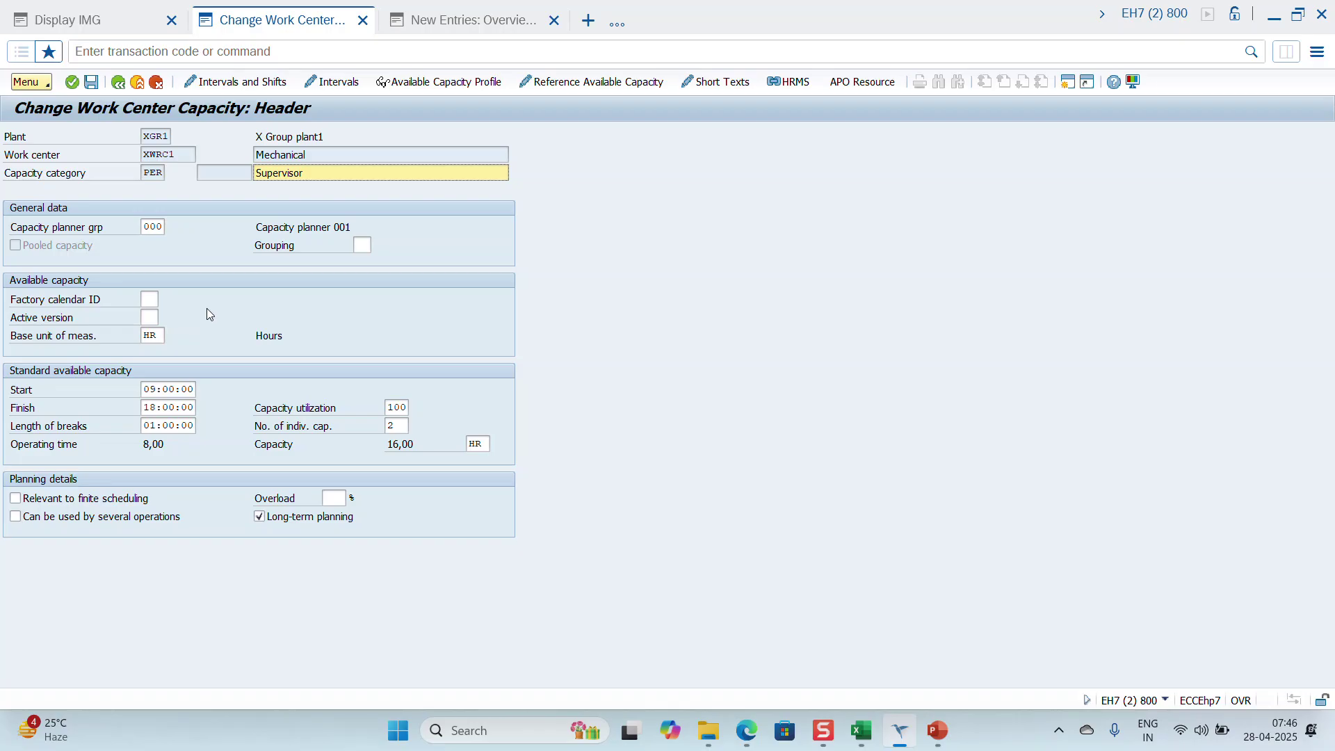
left_click(118, 82)
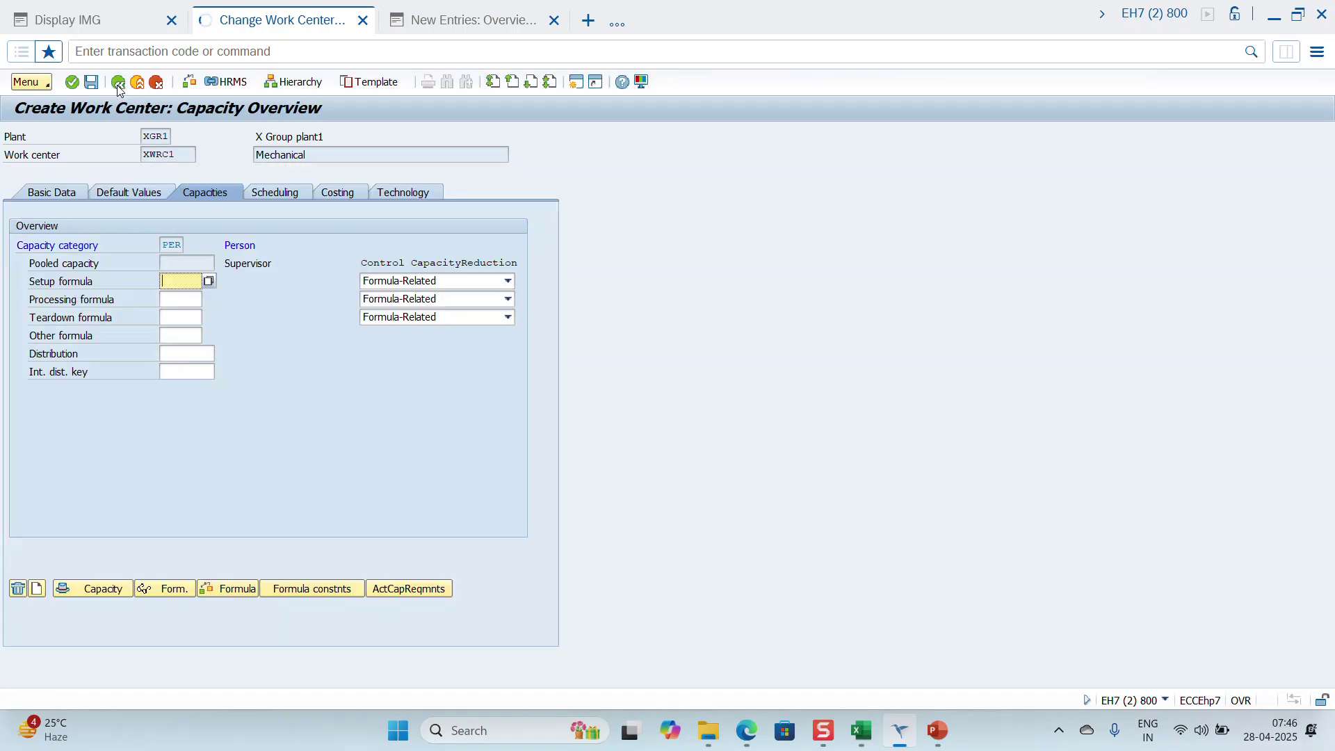
Step: Open the HRMS assignments of the PER capacity and bring up the assignment to people
left_click(37, 587)
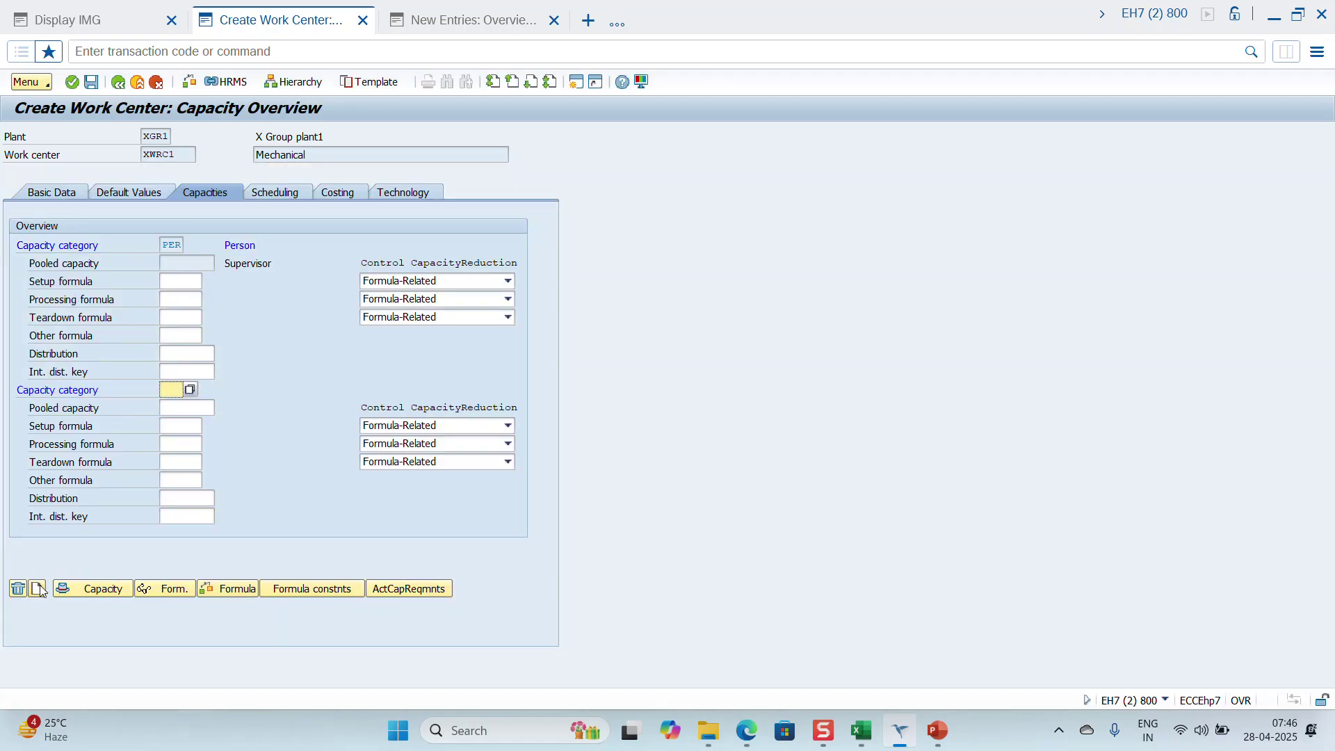
left_click(76, 588)
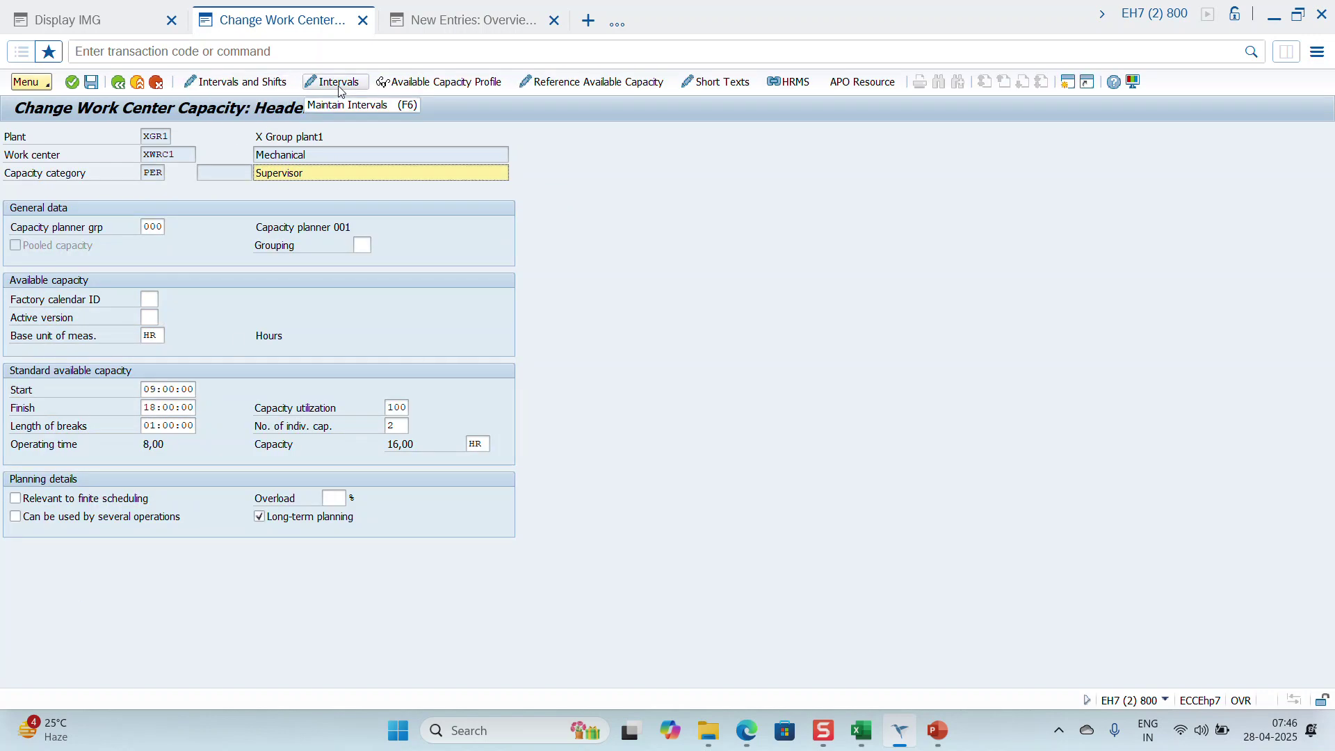
left_click(792, 83)
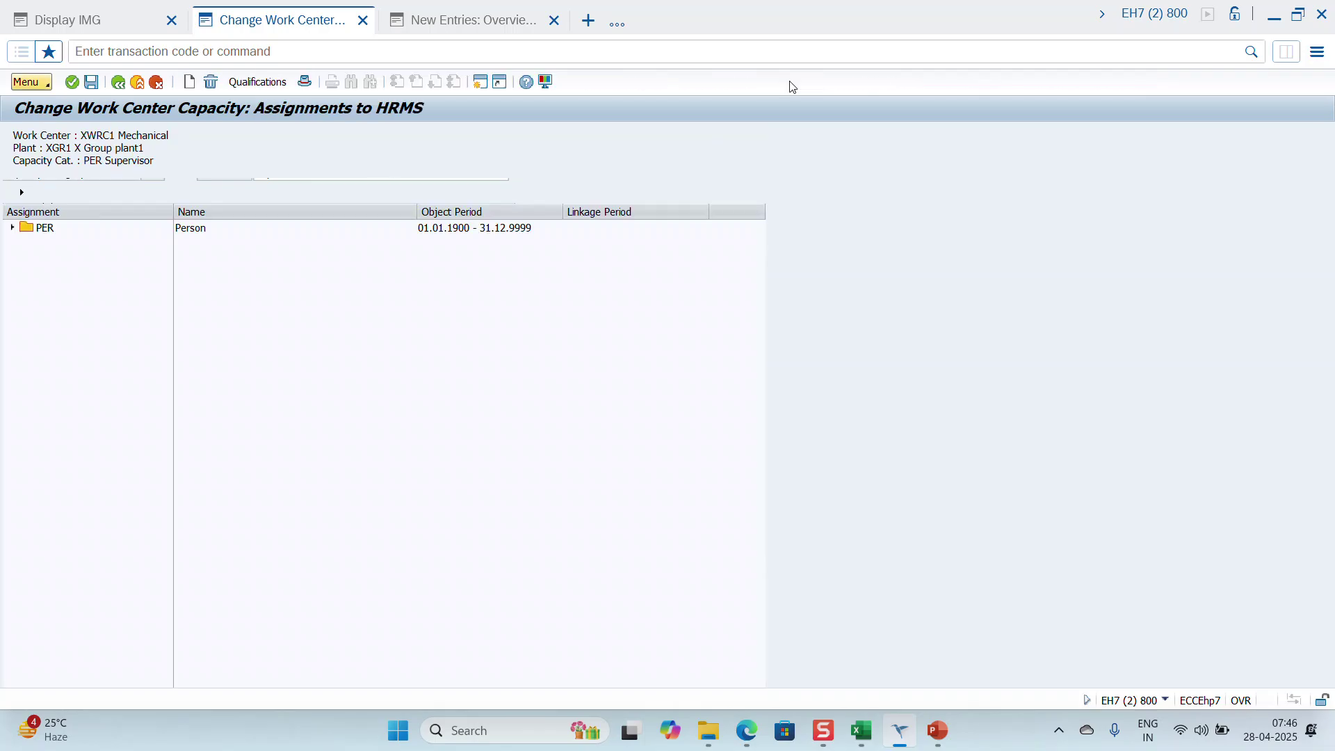
left_click(13, 228)
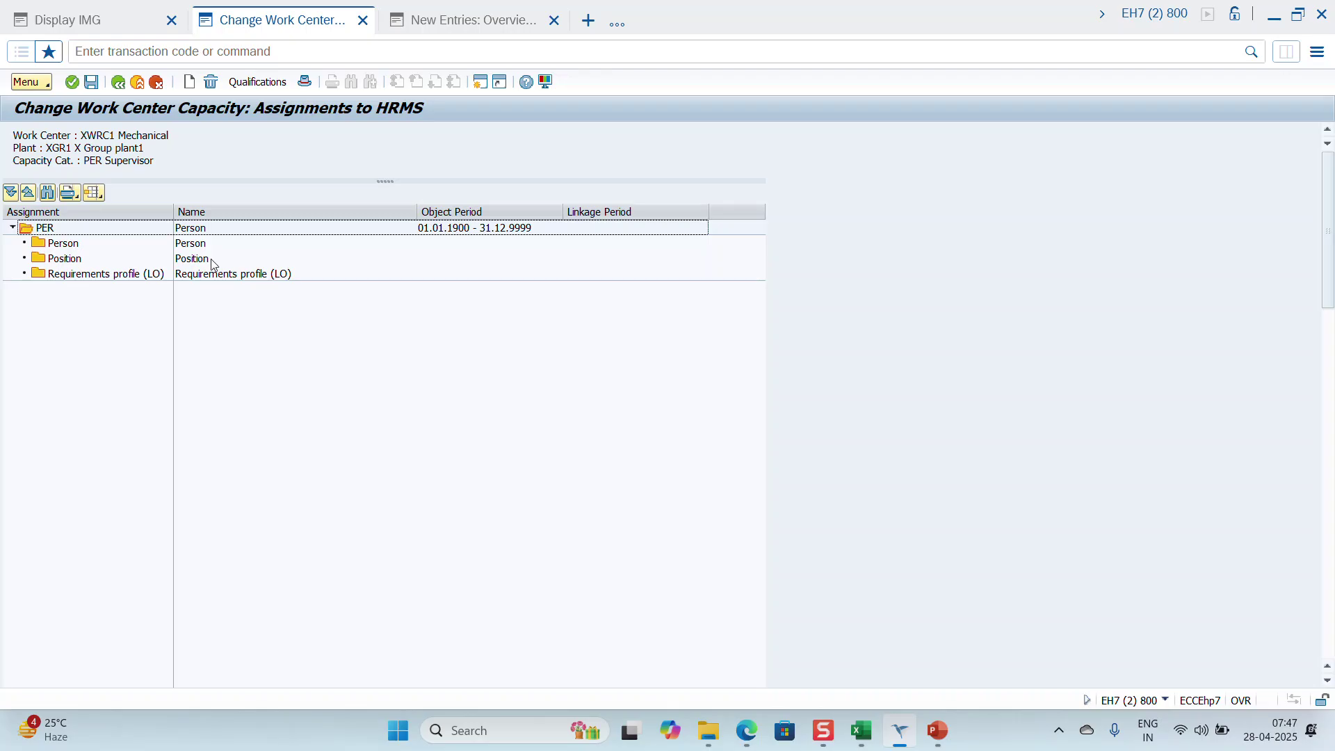
double_click(65, 244)
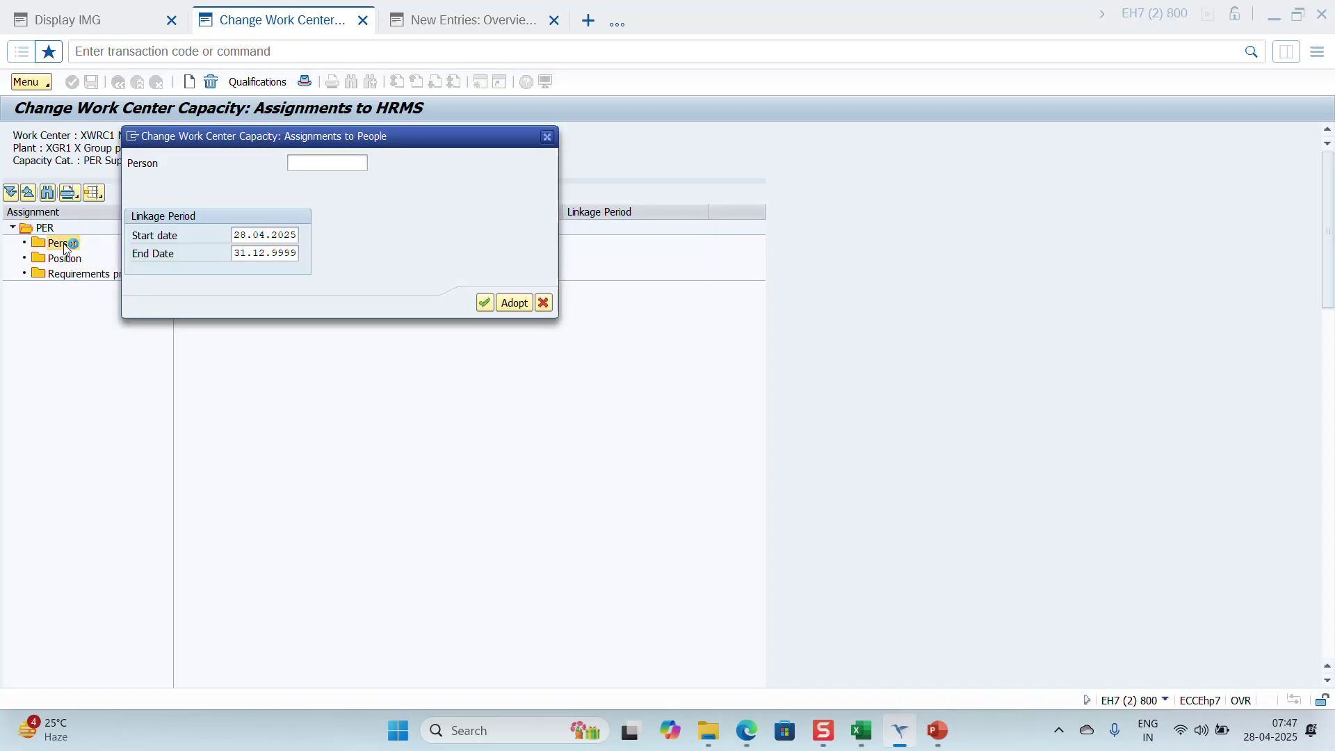
Step: Look at the search options for the person to assign, cancel the assignment and return to the capacity overview
left_click(333, 161)
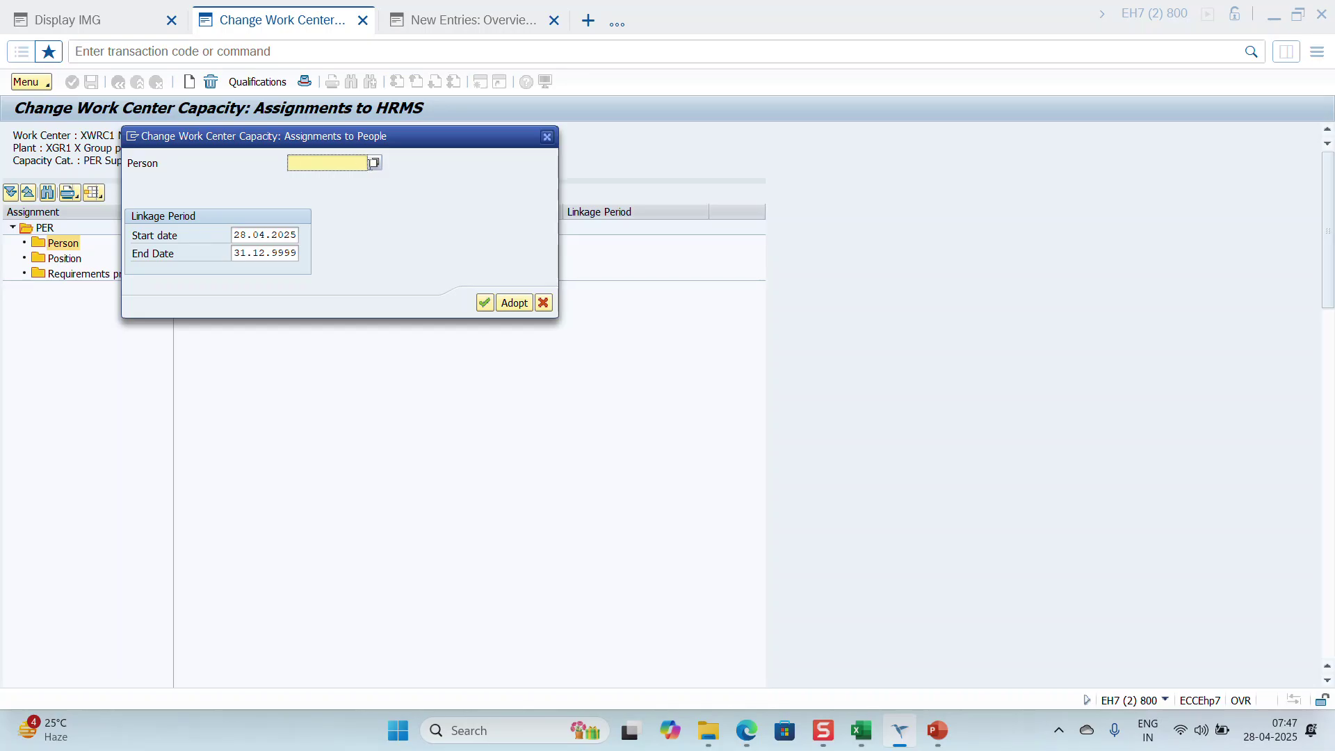
left_click(372, 163)
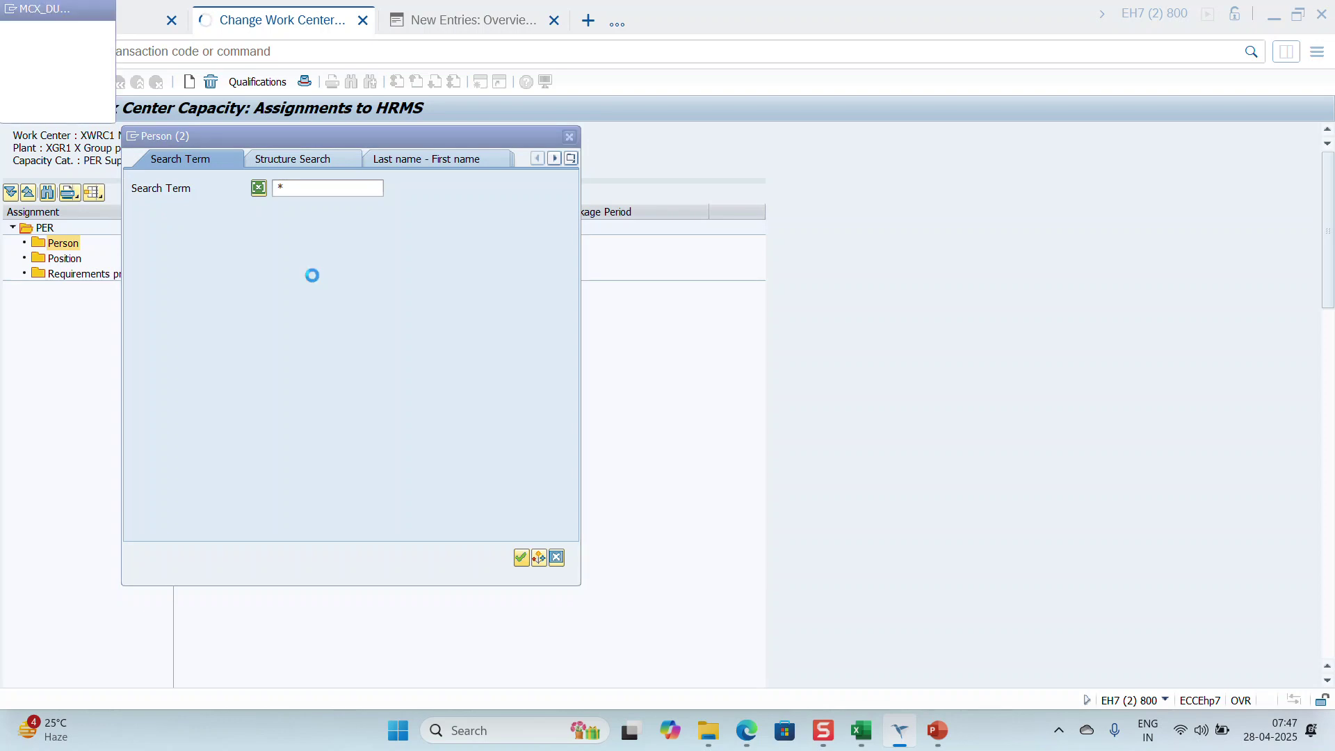
left_click(557, 557)
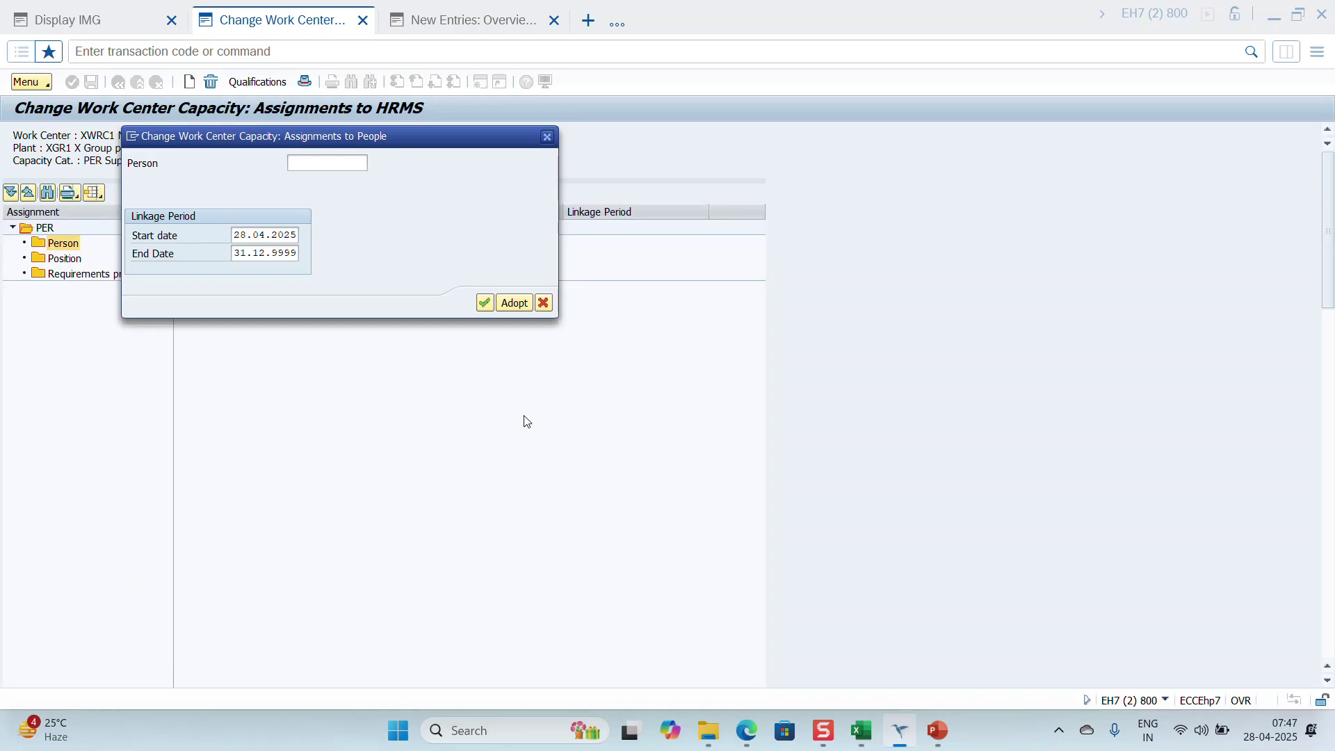
left_click(544, 304)
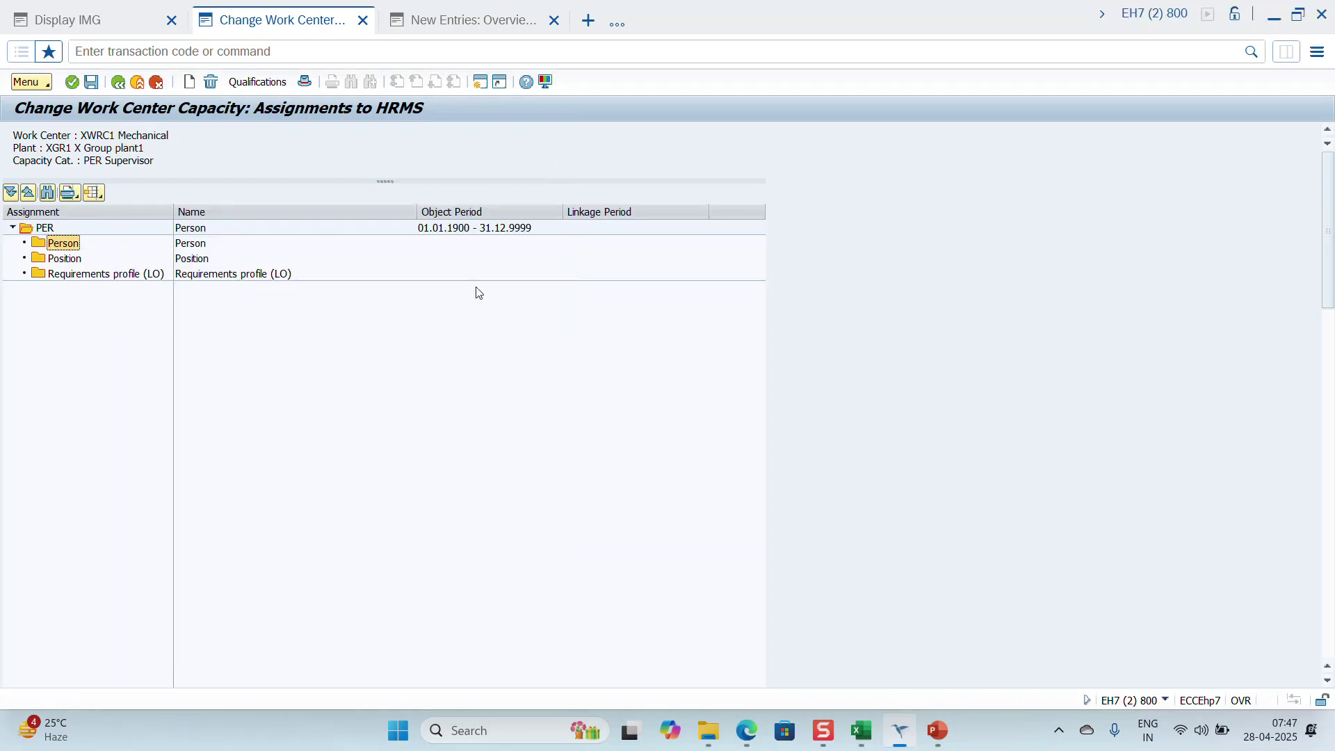
left_click(118, 82)
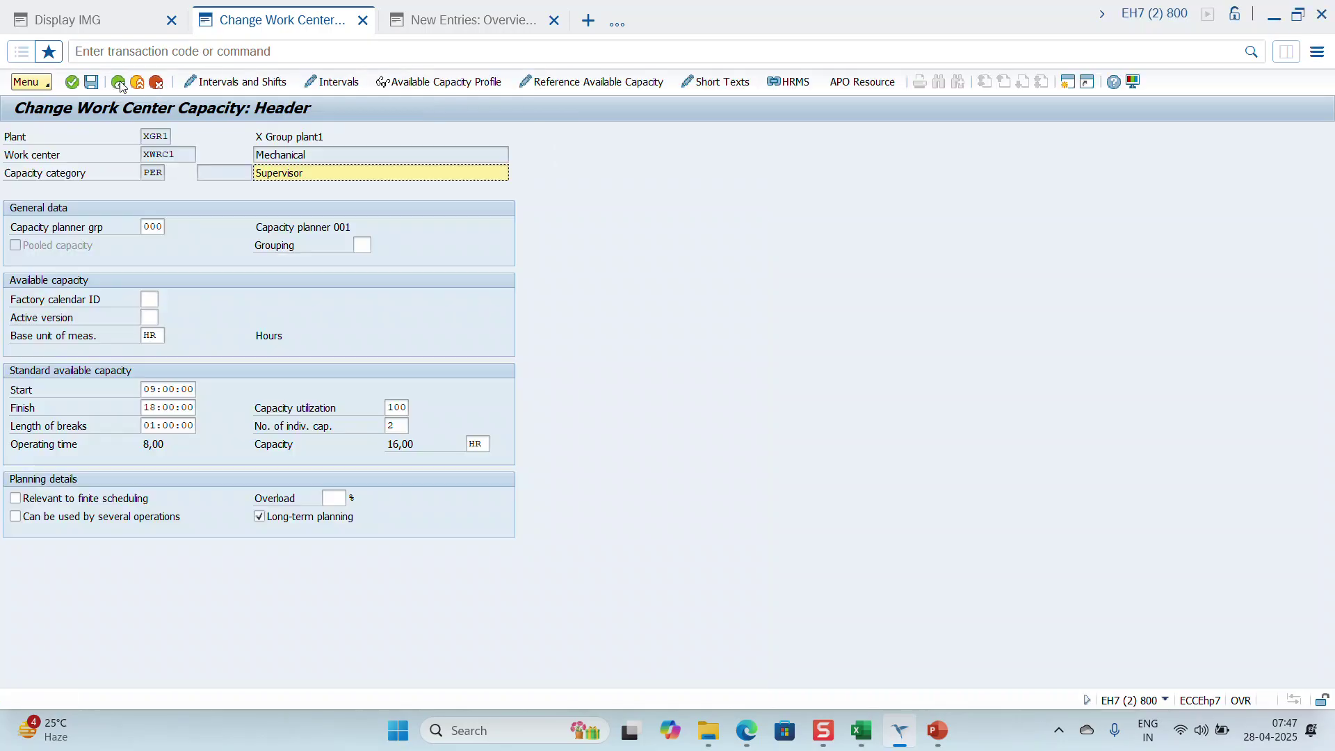
left_click(118, 82)
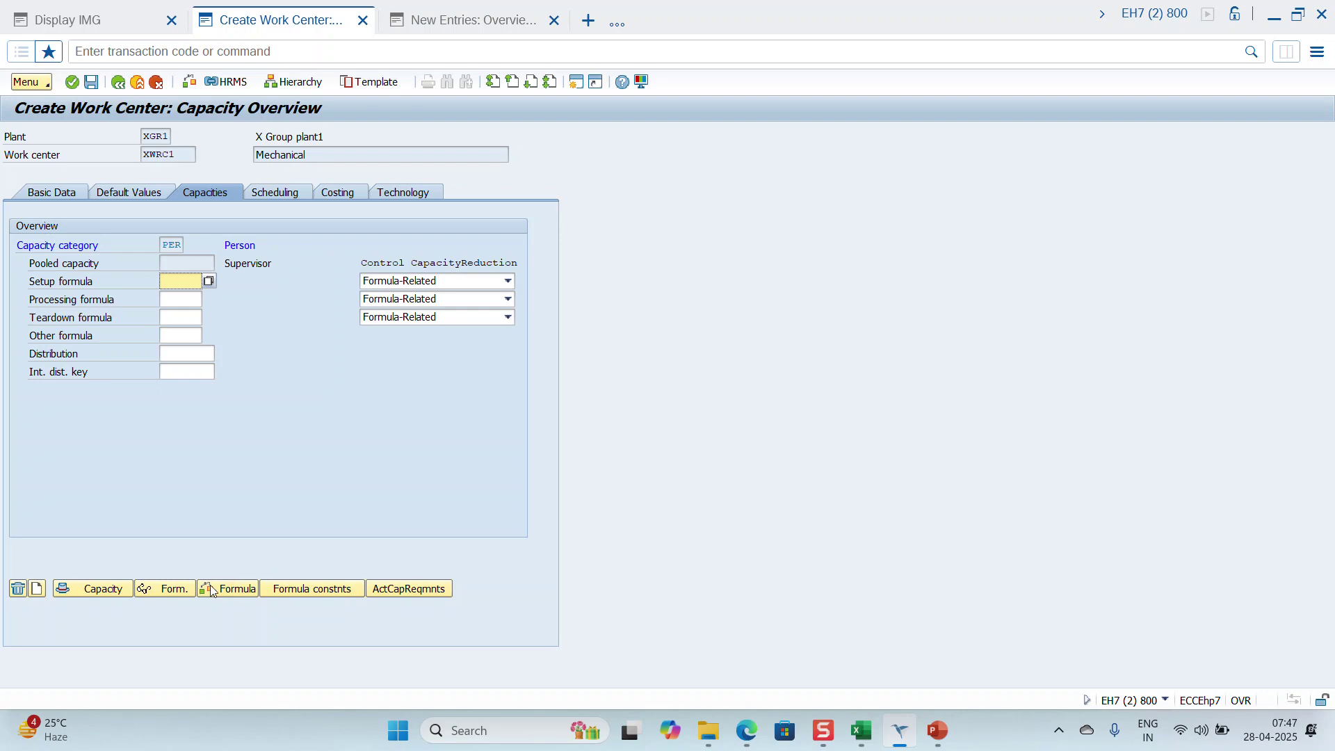
Step: Look at the formula test values for the PER capacity and close the test without changes
left_click(245, 591)
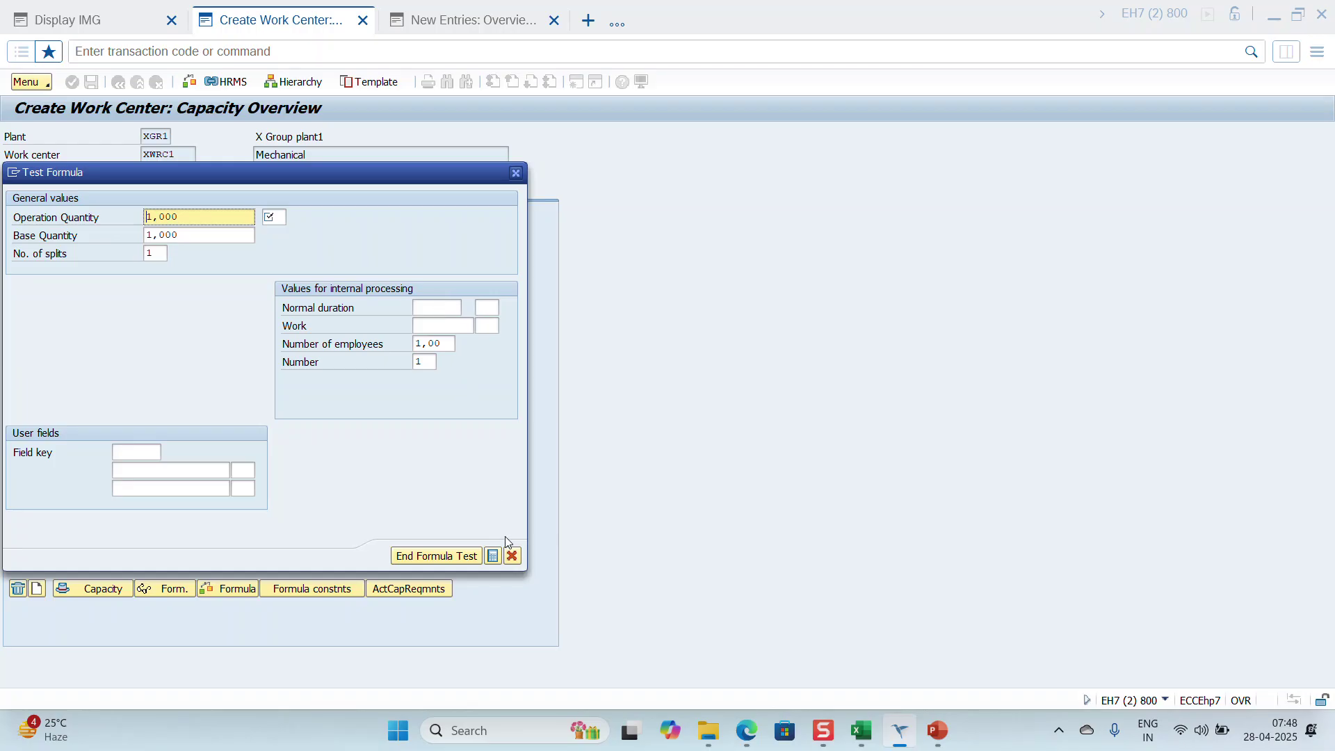
left_click(513, 556)
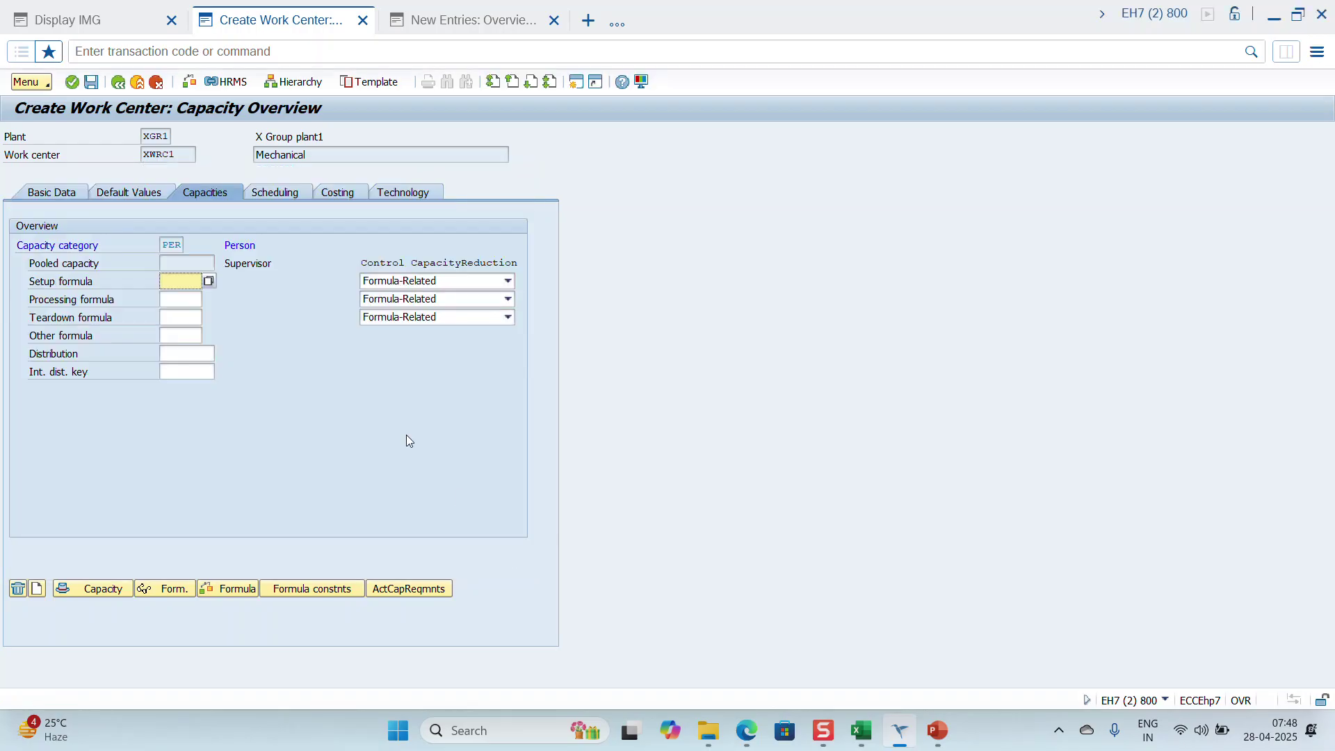
left_click(234, 588)
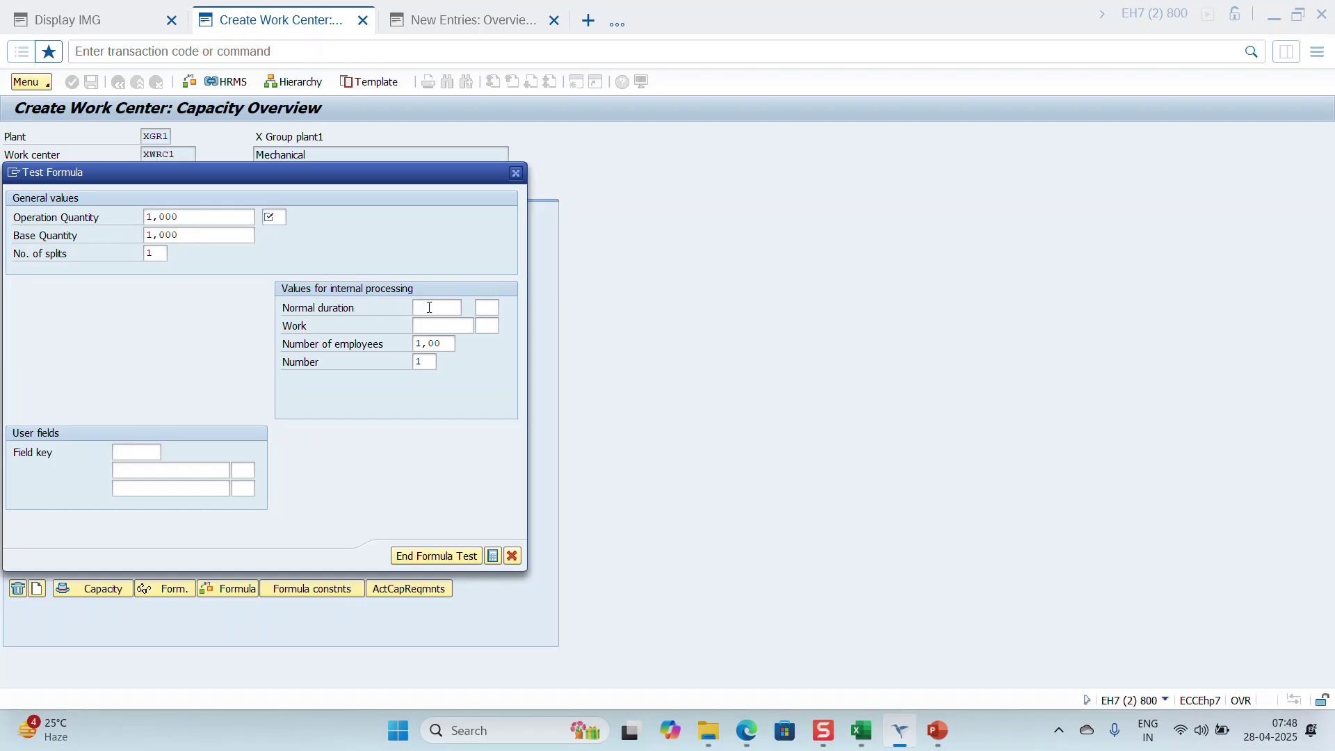
left_click(513, 557)
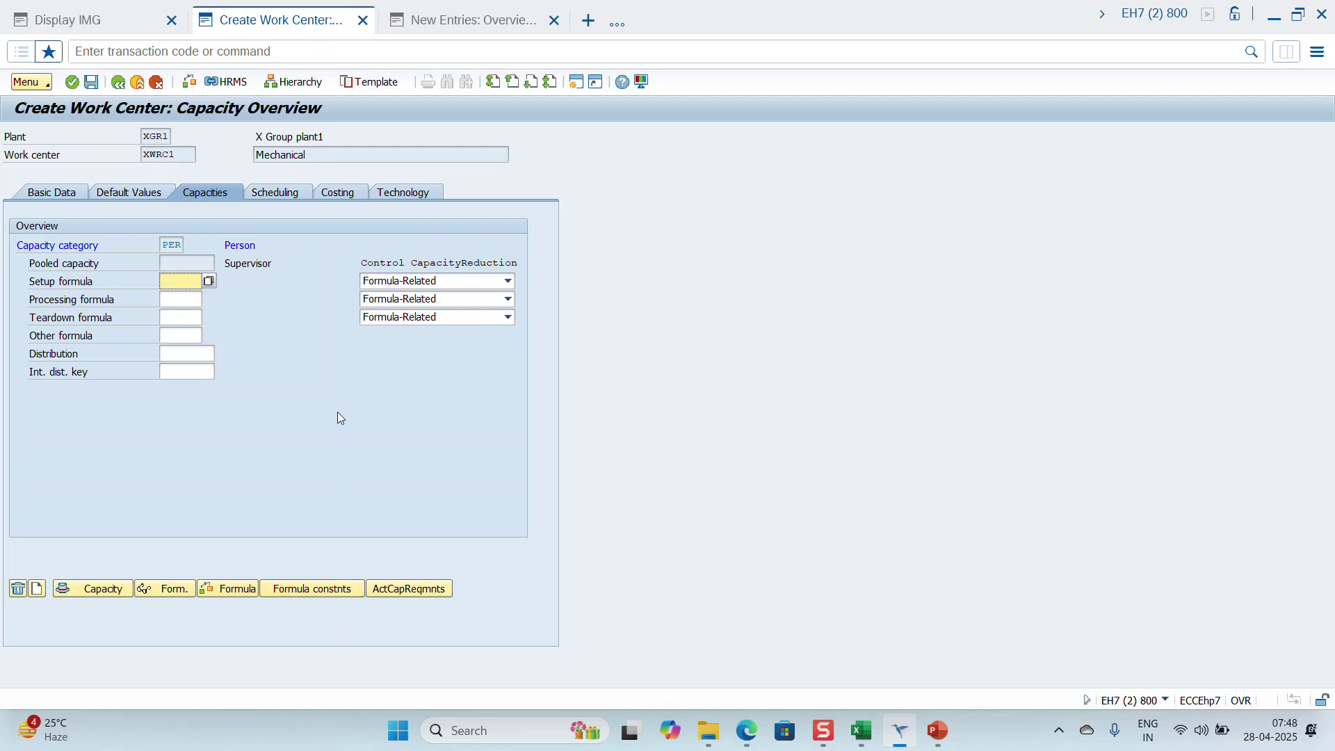
Step: Set the scheduling basis capacity category to PER, Person, and proceed to the work center's costing data
left_click(270, 197)
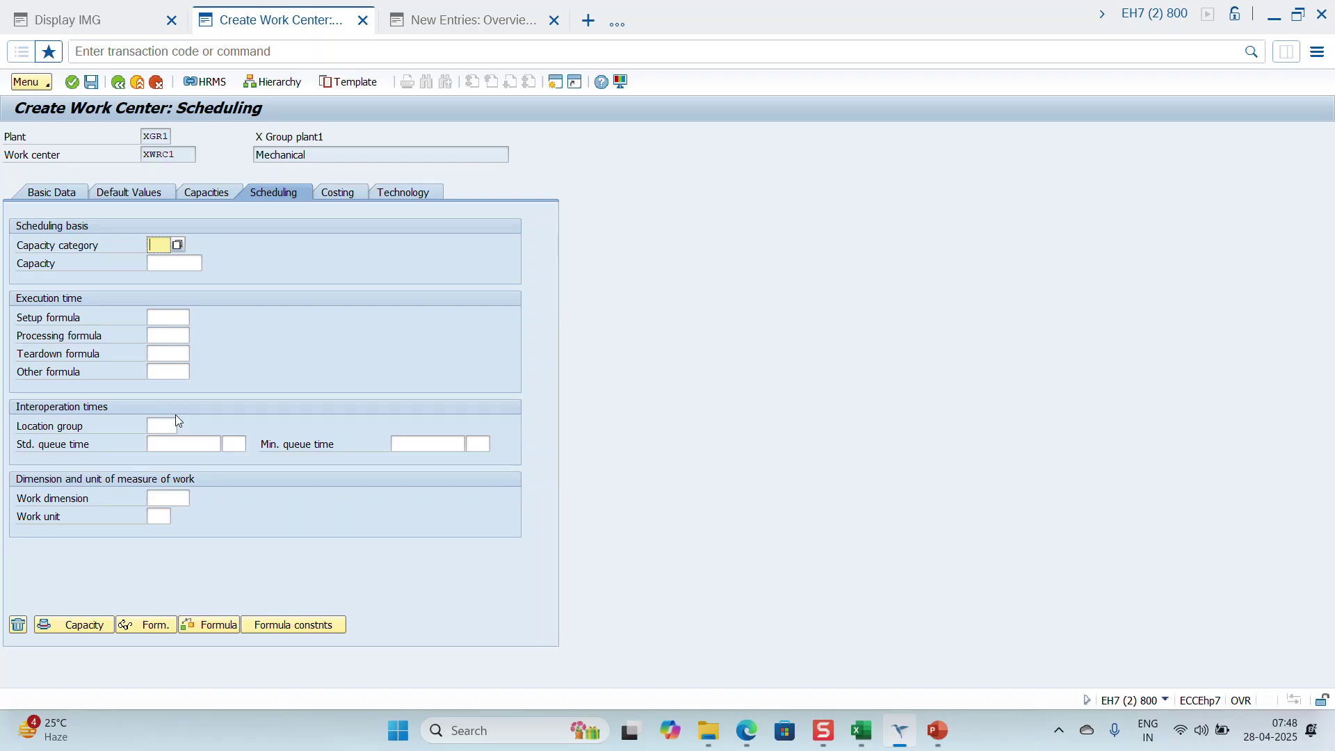
left_click(344, 197)
left_click(177, 246)
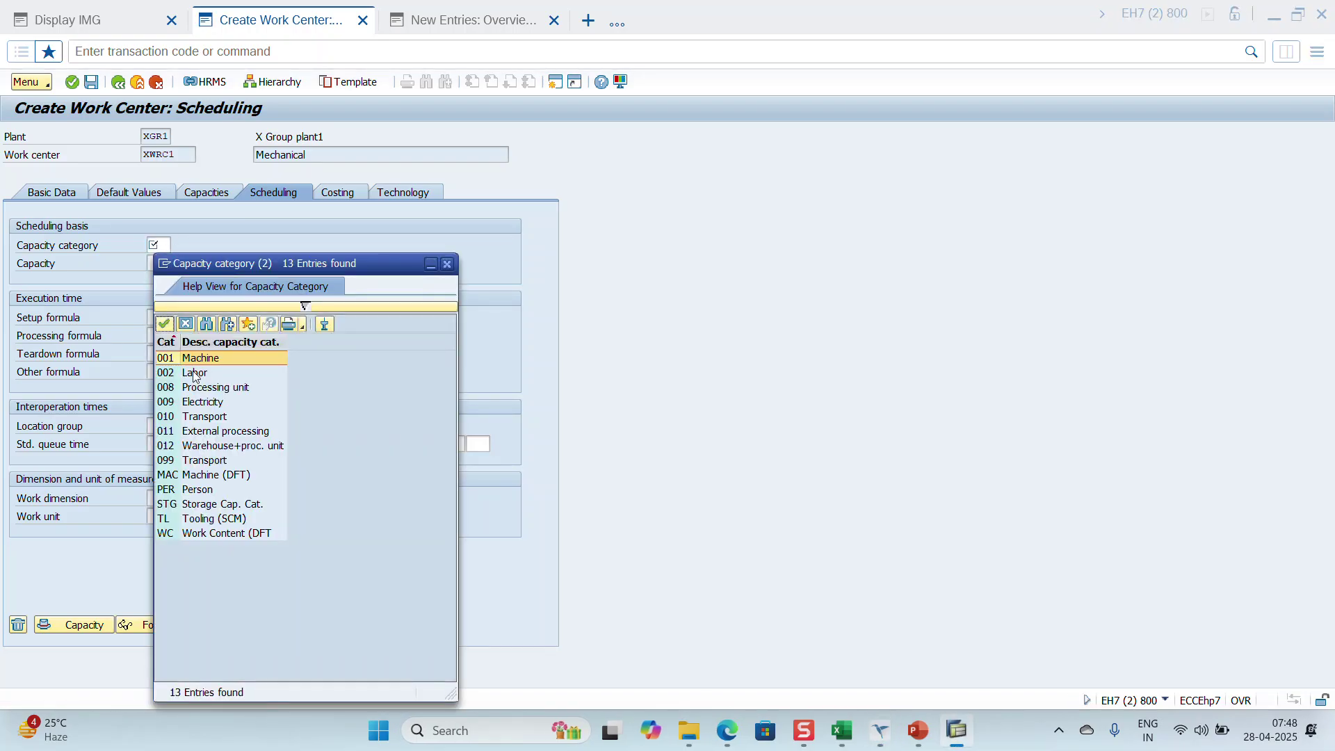
double_click(193, 379)
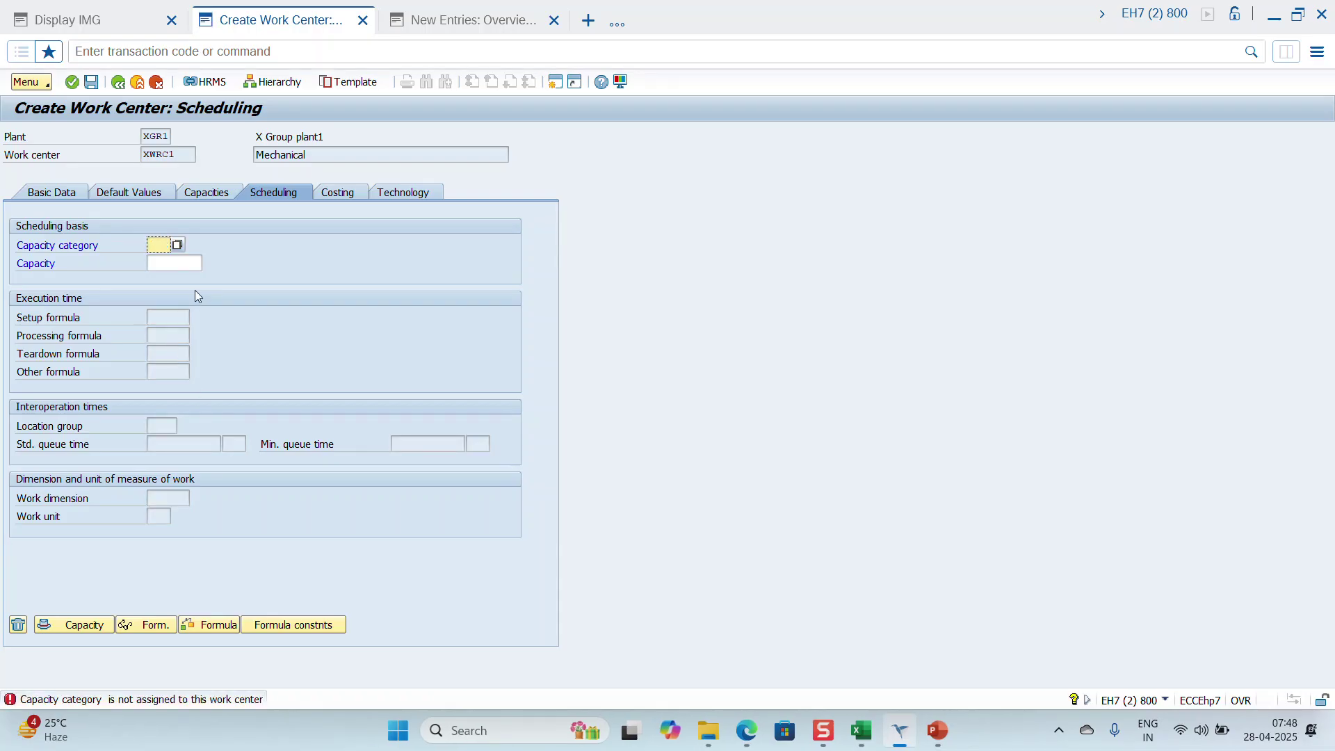
left_click(178, 246)
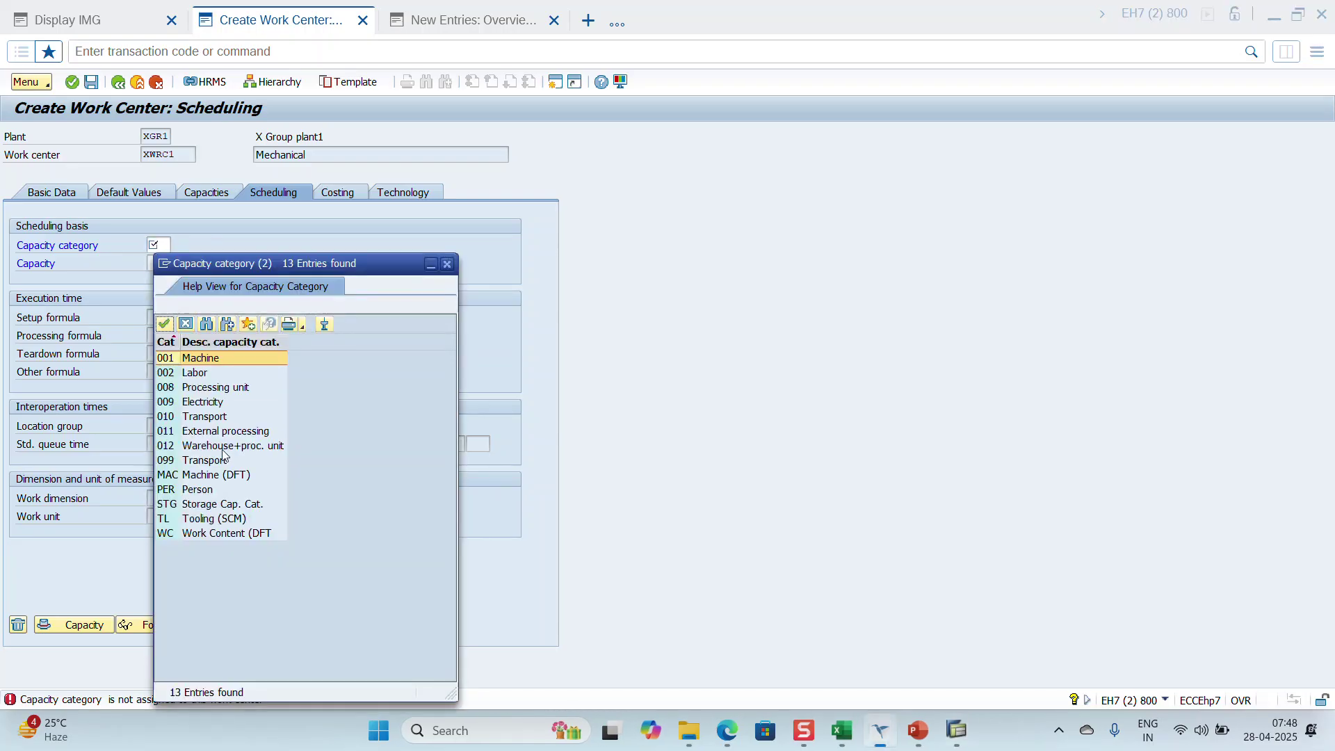
double_click(184, 490)
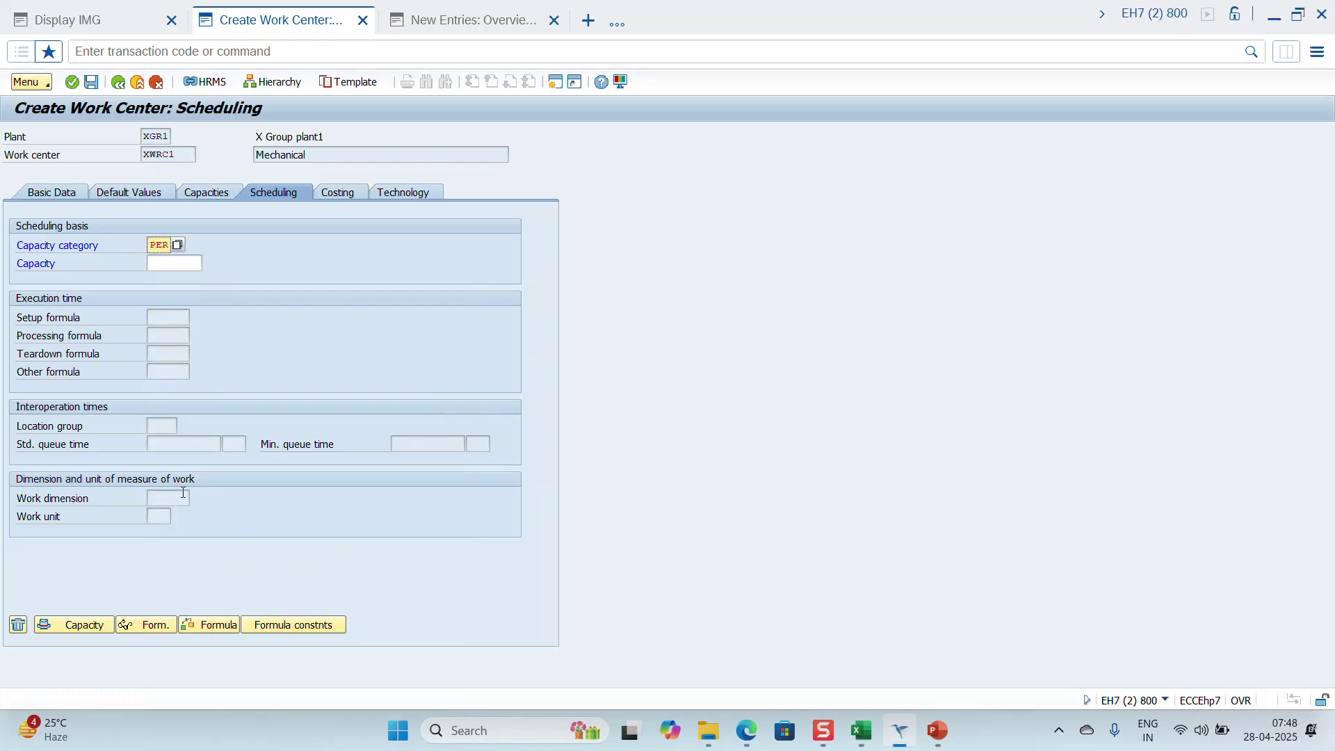
key("Return")
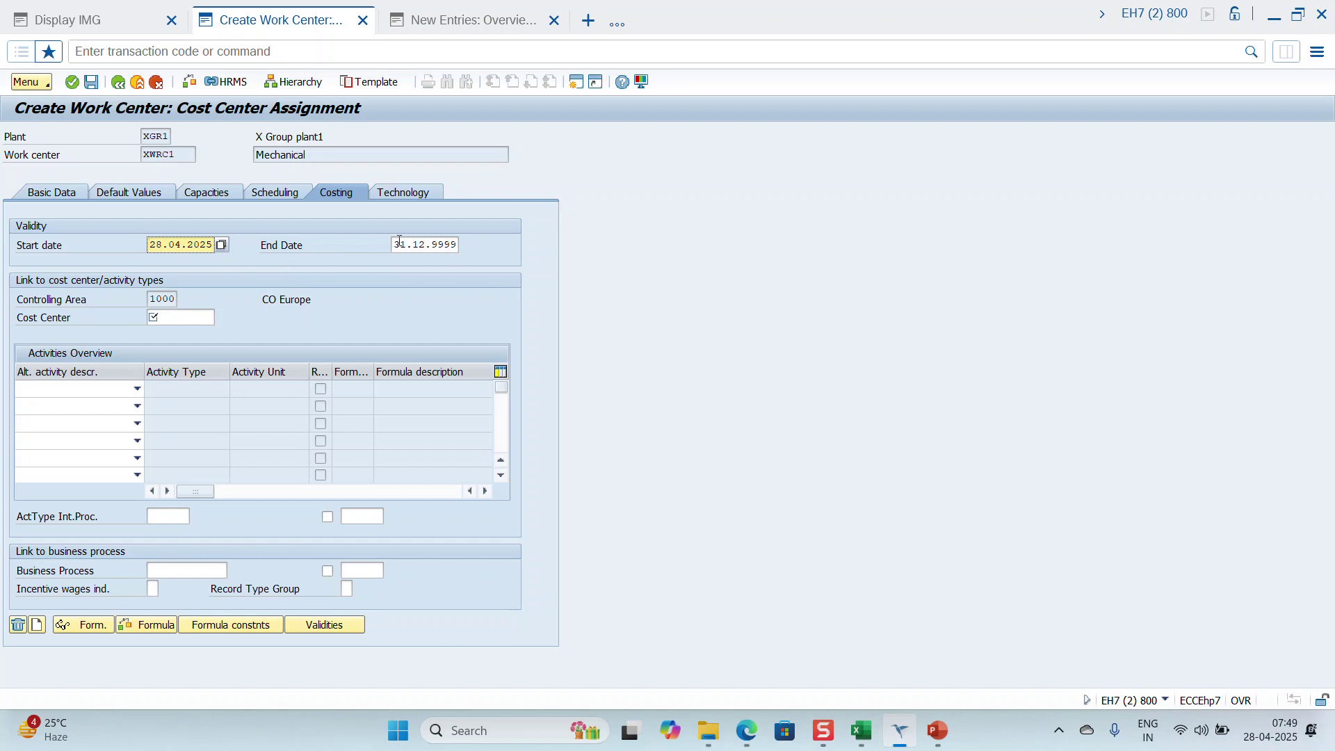
Step: Examine the validity end date and the controlling area of the cost center assignment
left_click(399, 243)
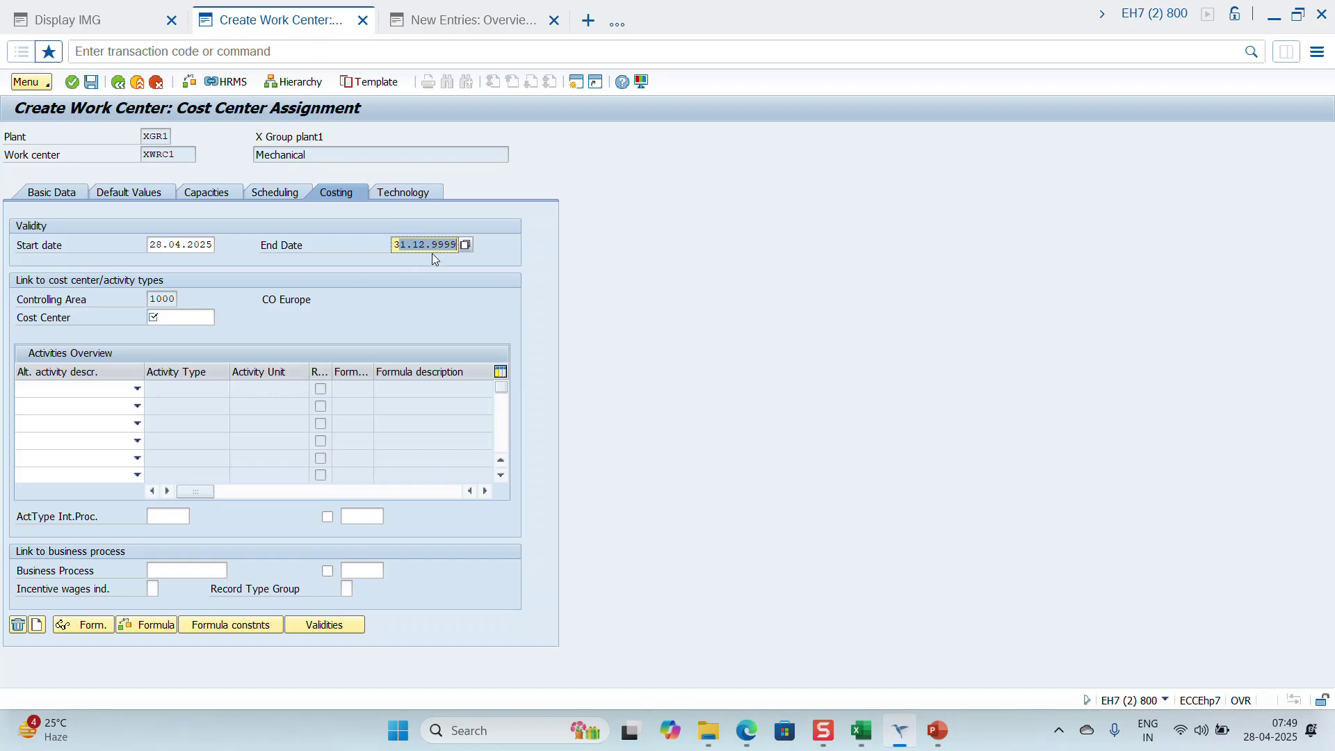
left_click_drag(396, 245, 473, 257)
double_click(150, 301)
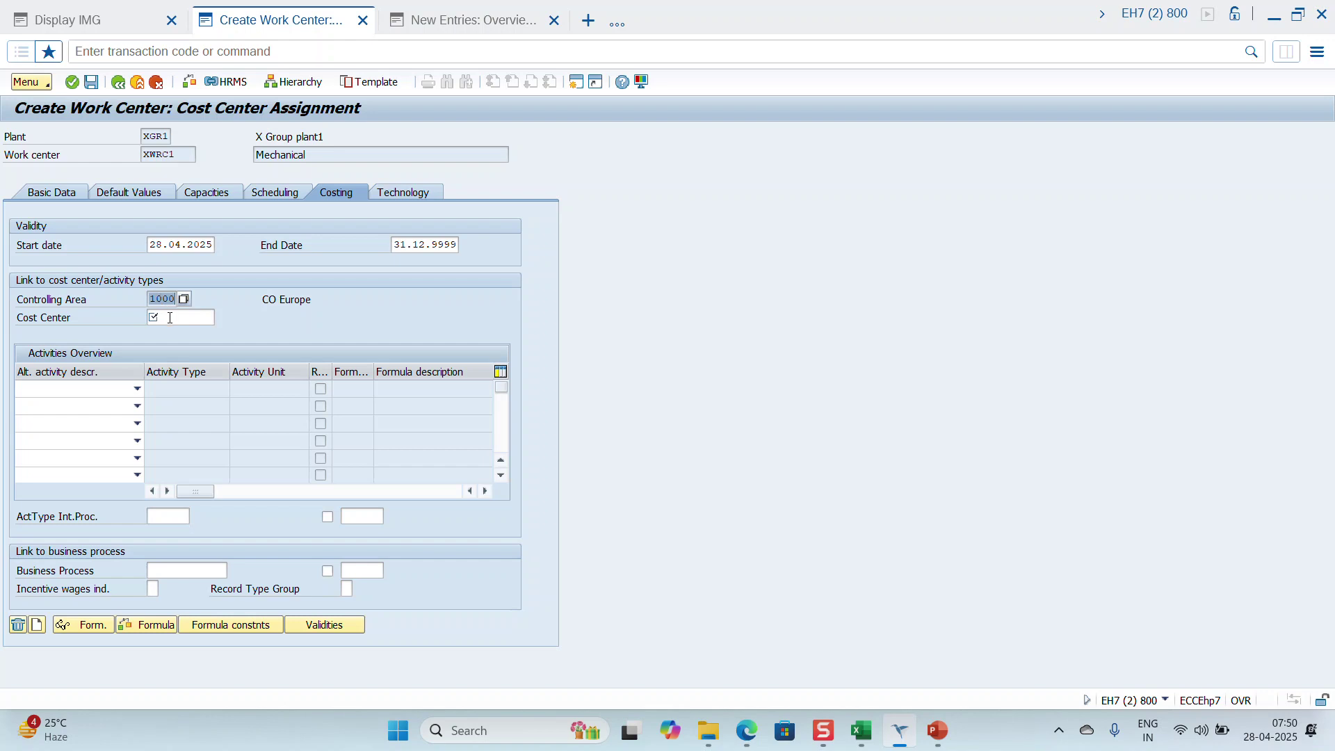
Step: Assign cost center 2301, Procurement 2, to the work center from the list of available cost centers
left_click(178, 320)
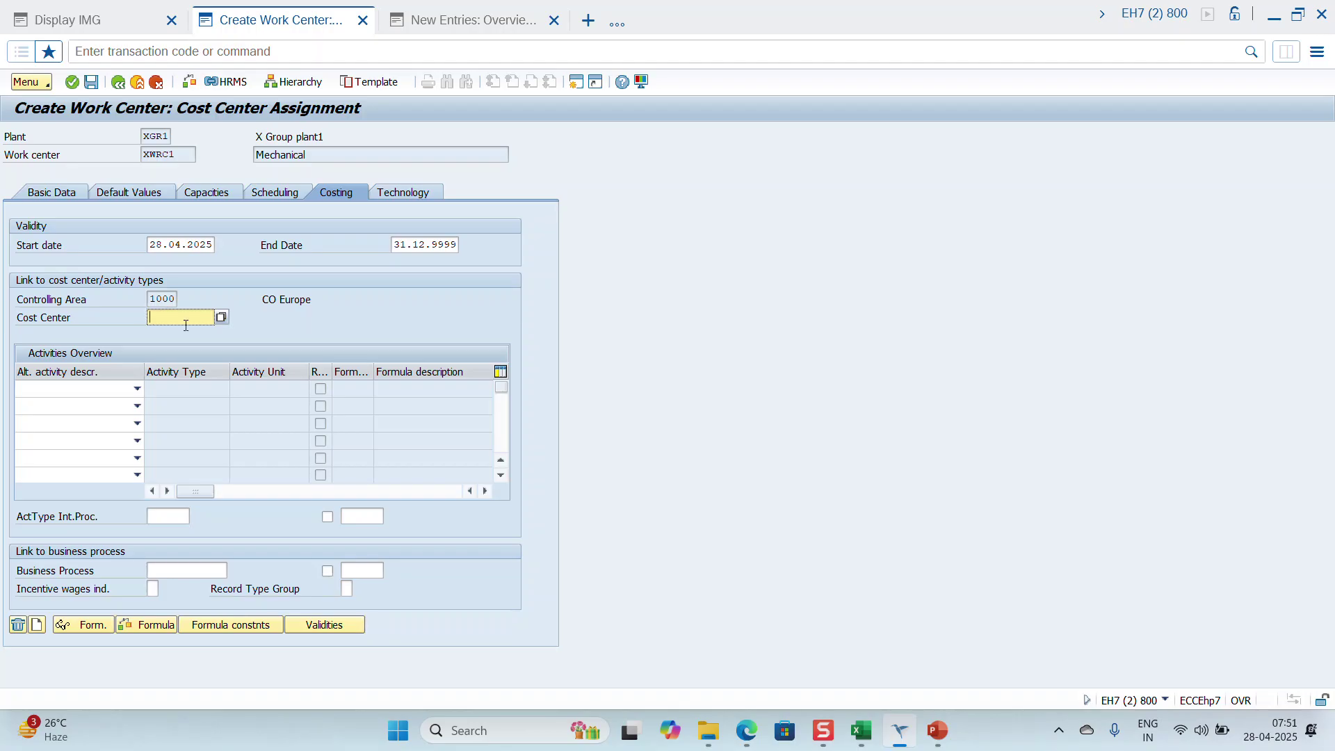
left_click(221, 318)
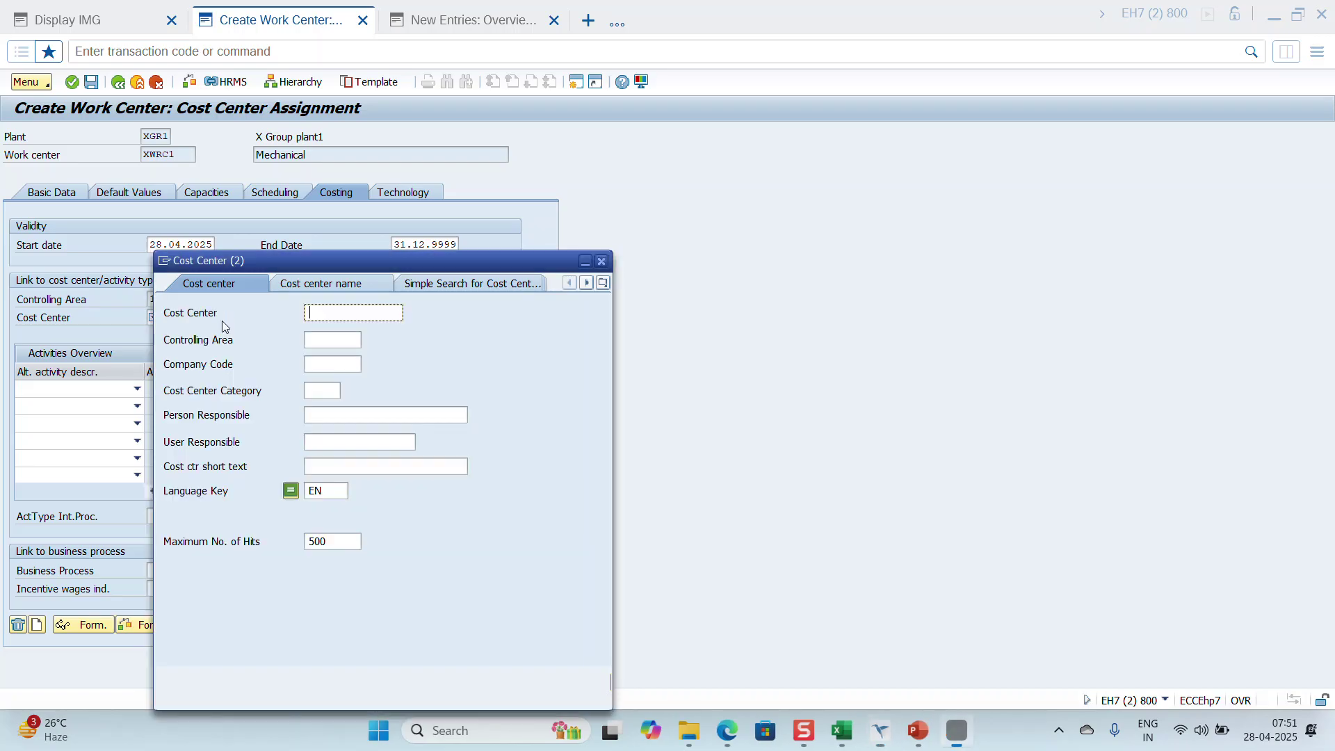
key("Return")
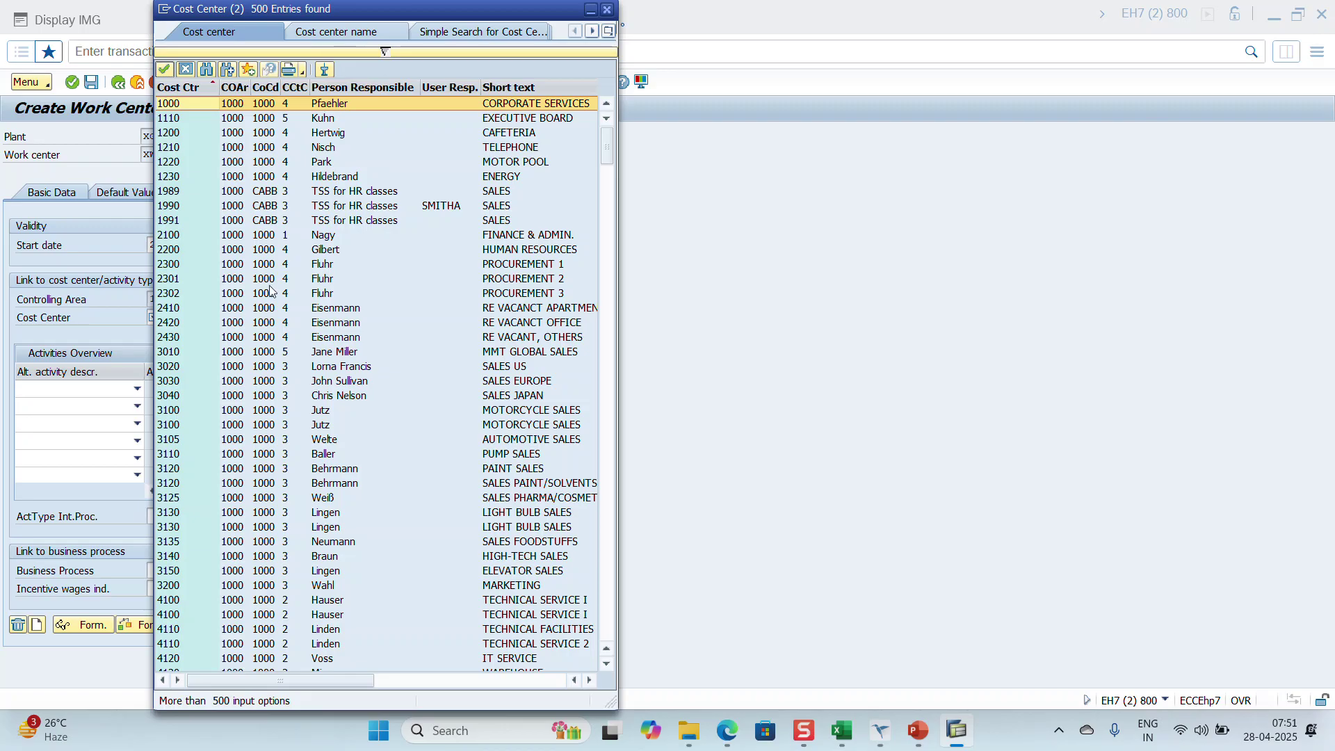
double_click(249, 279)
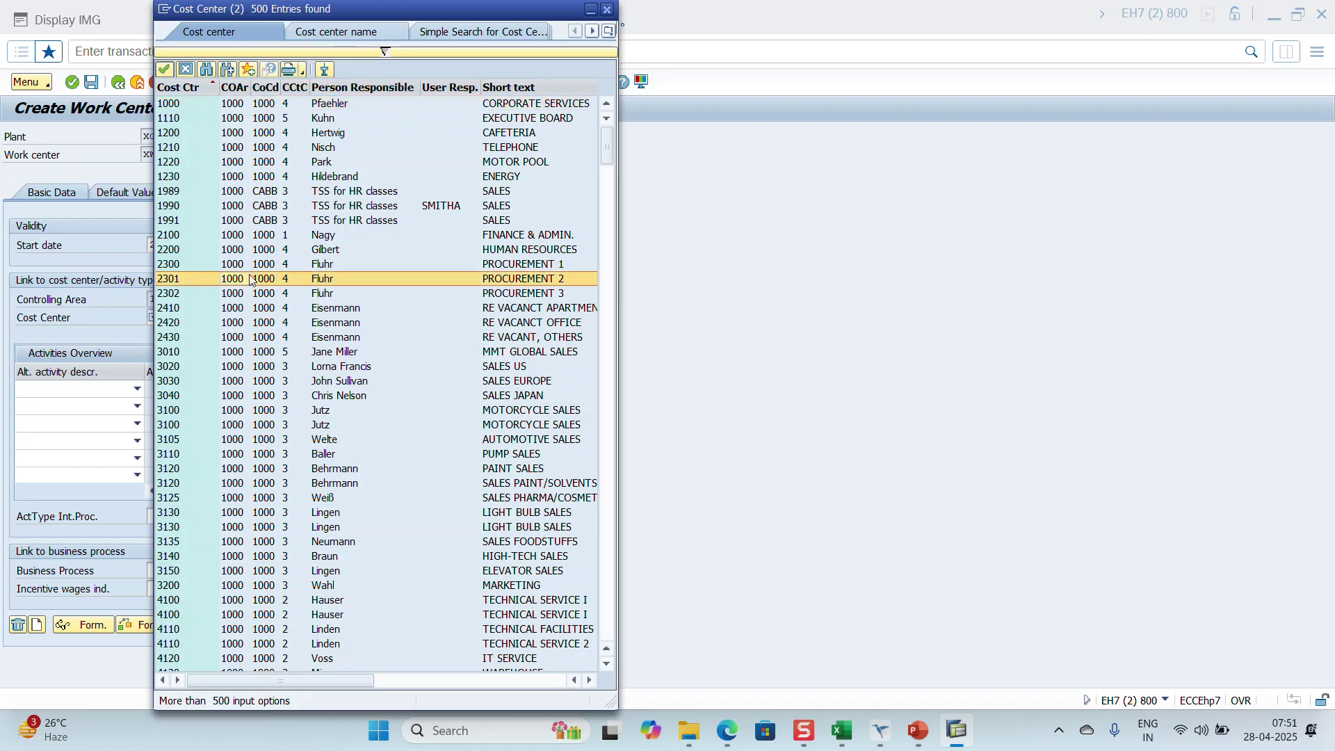
key("Return")
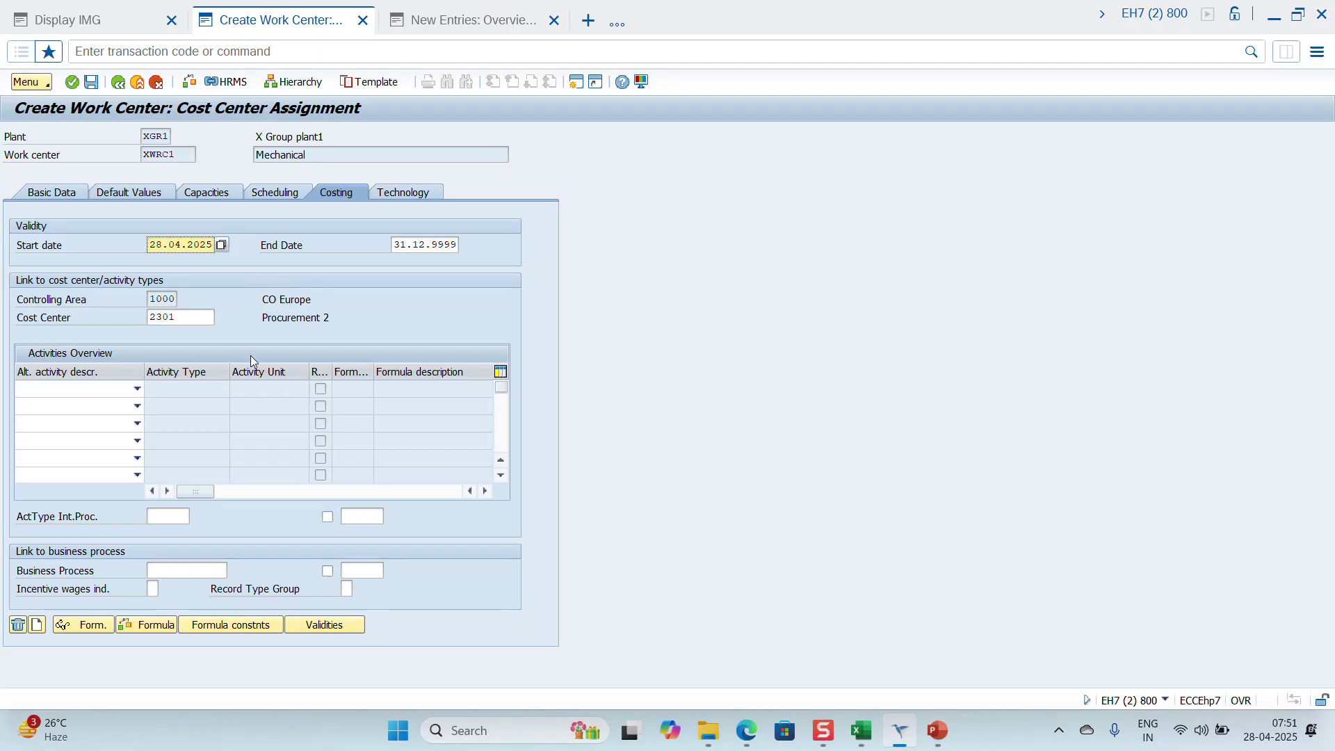
Step: Examine the cost centers available for controlling area 1000 and company code 1000 without a hit limit, and close the list
double_click(181, 319)
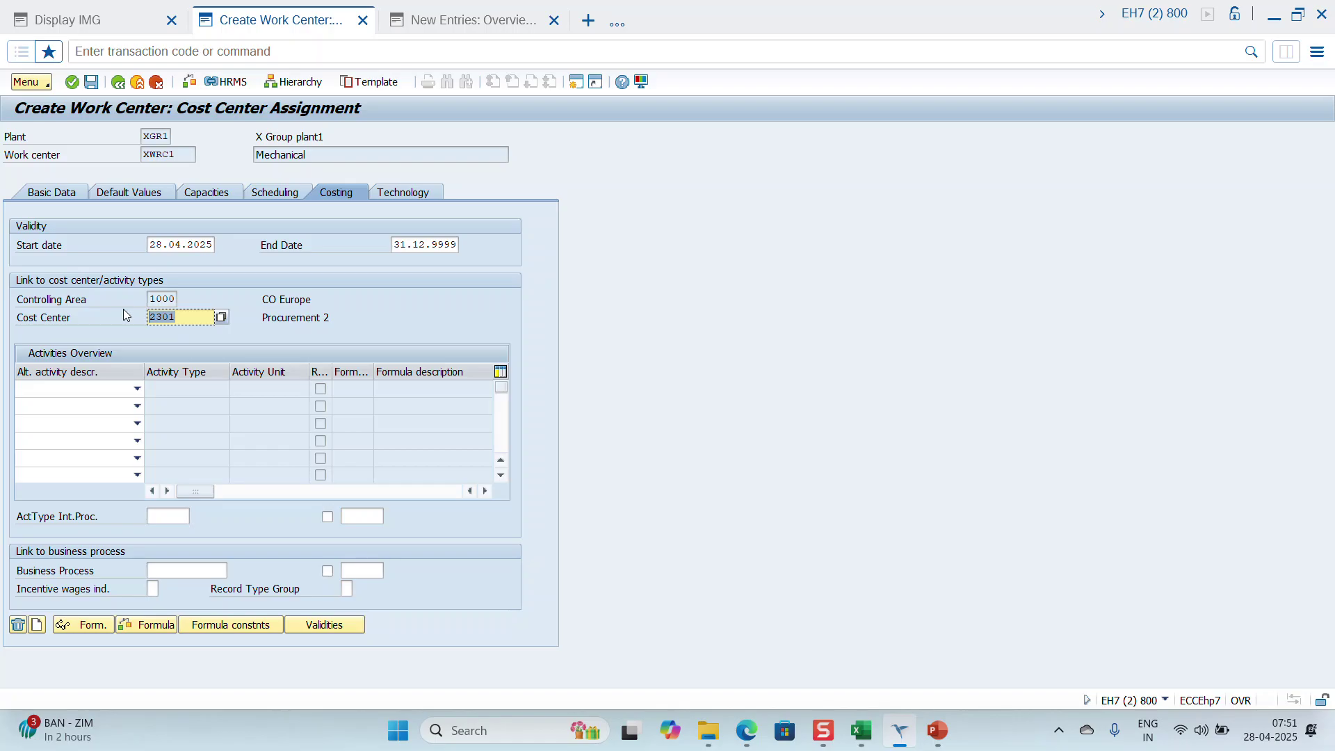
left_click(221, 317)
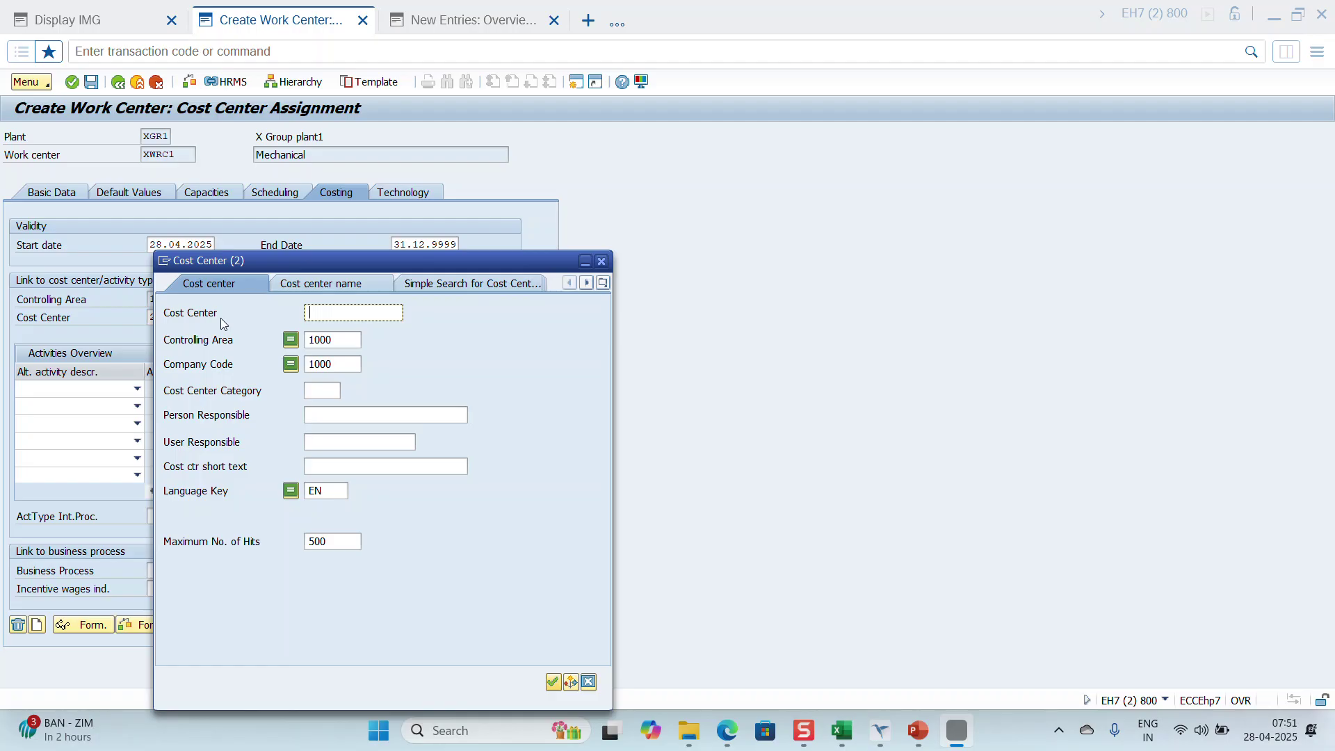
left_click(334, 342)
left_click_drag(334, 547, 307, 542)
key("BackSpace")
key("Return")
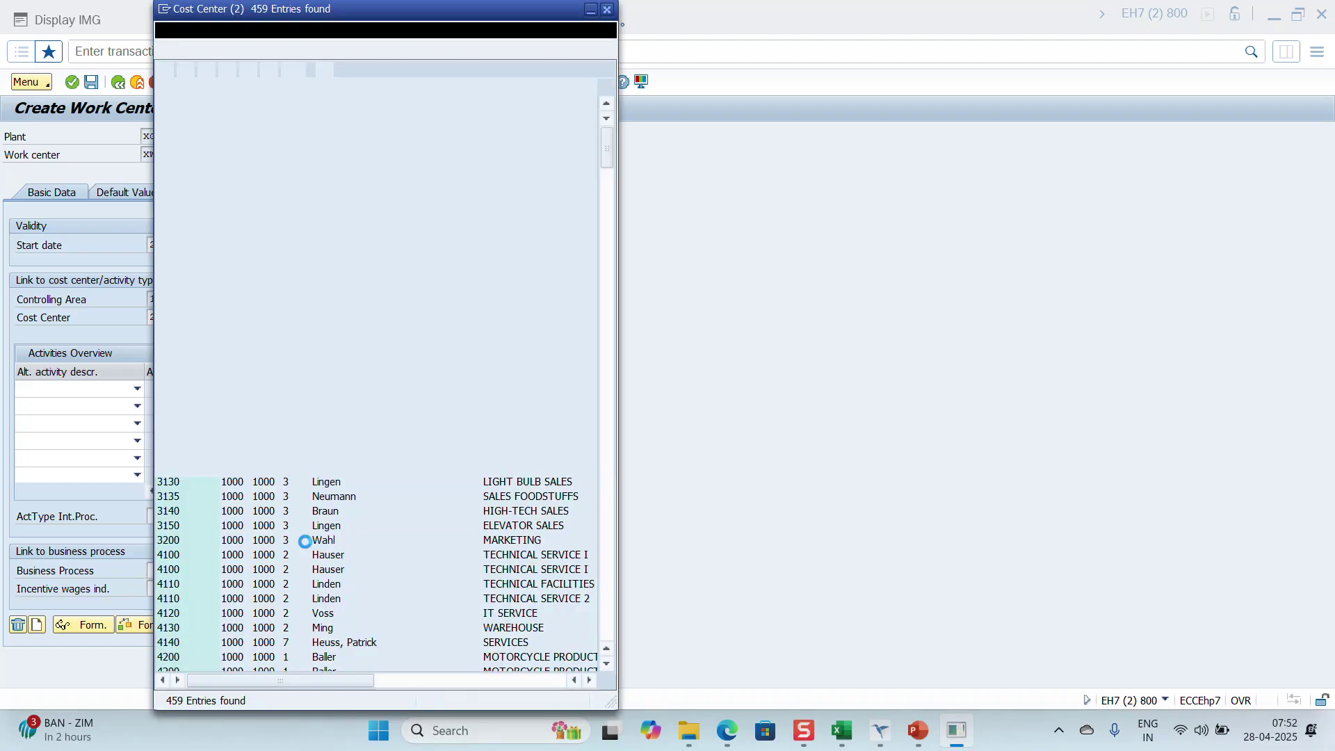
scroll(473, 436, "down", 20)
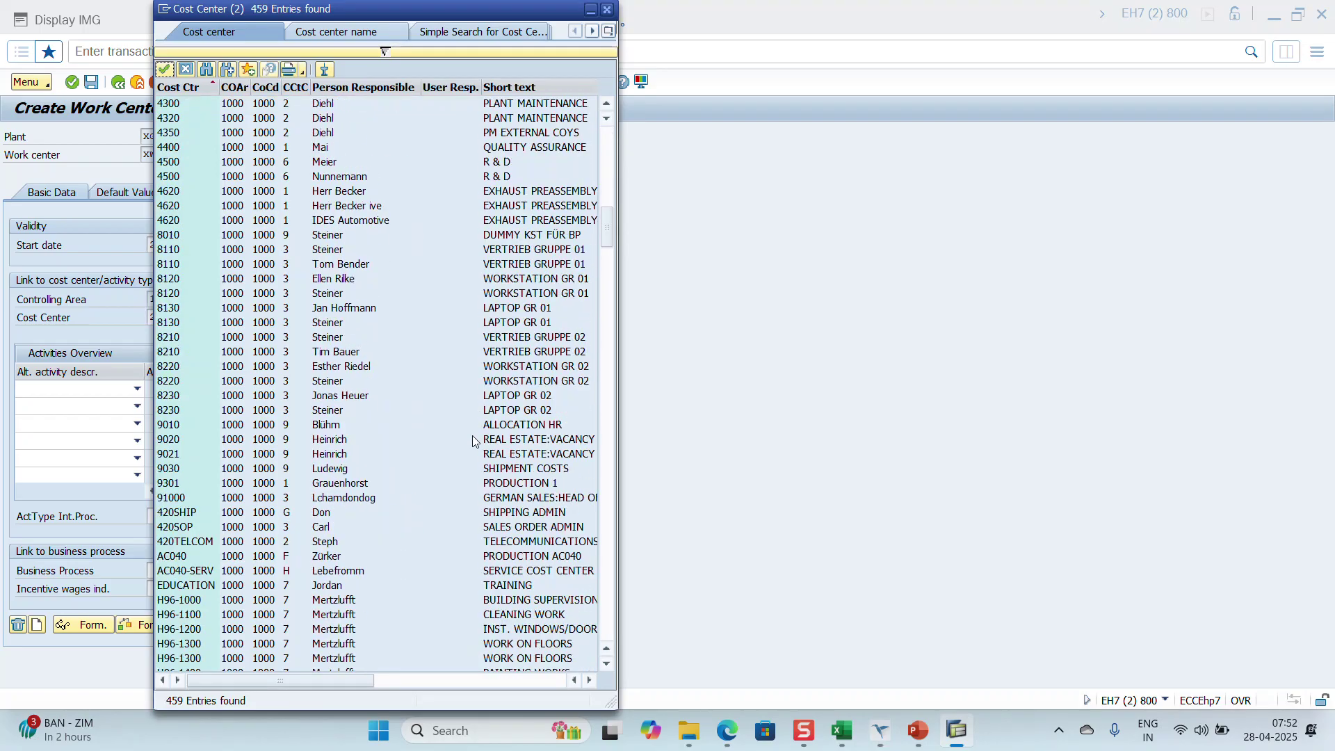
scroll(473, 436, "down", 20)
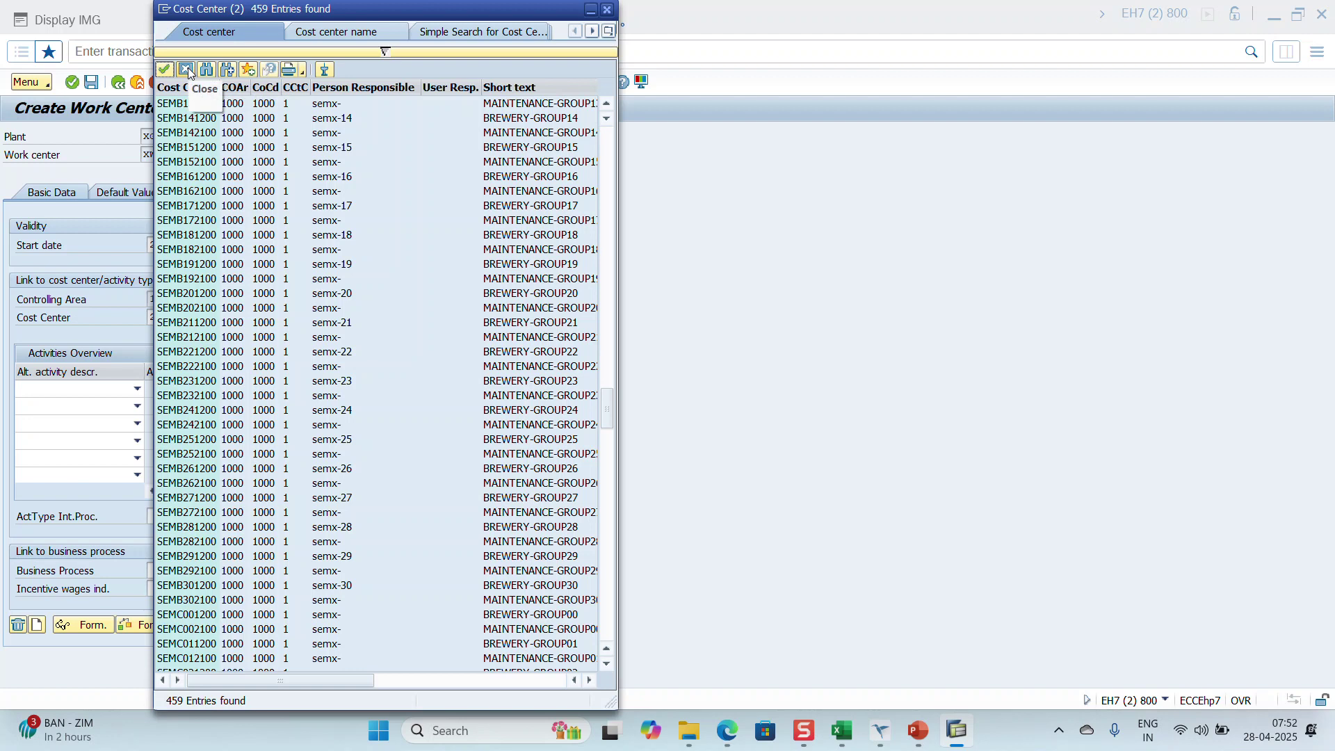
scroll(263, 404, "down", 20)
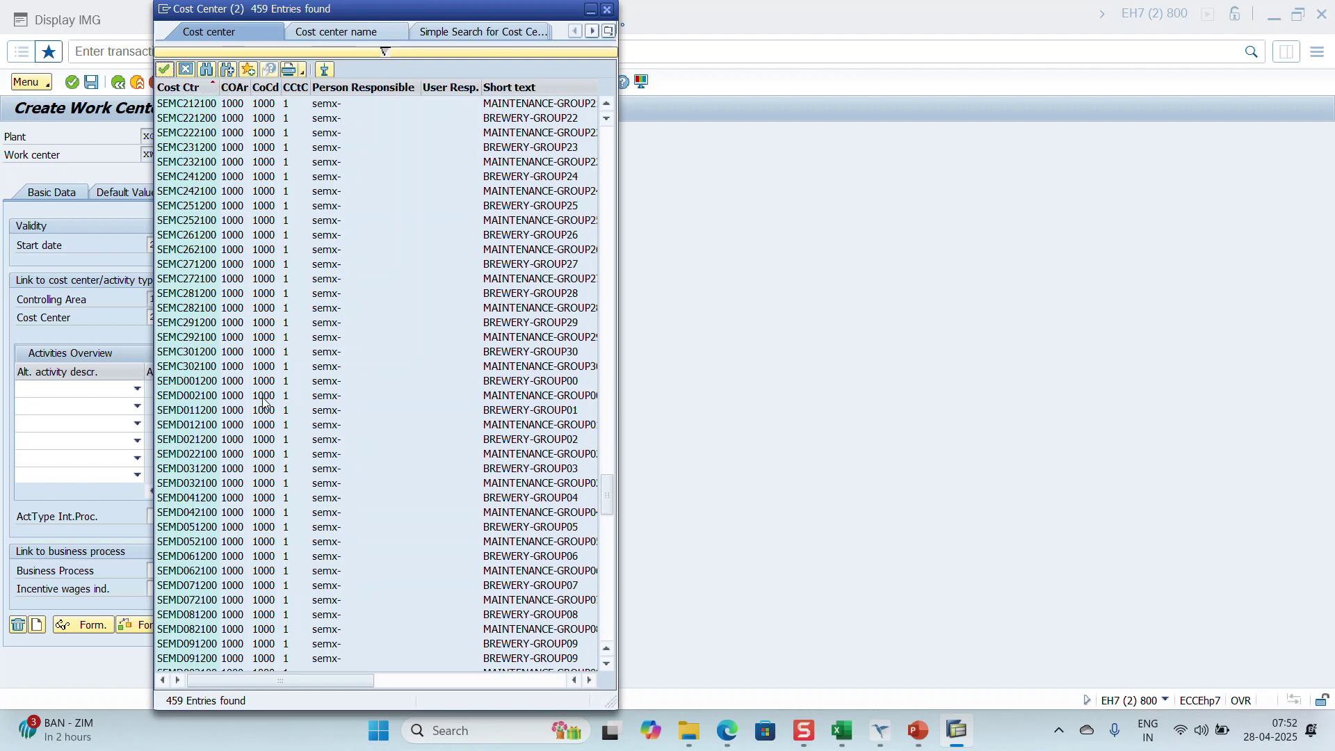
scroll(263, 403, "down", 20)
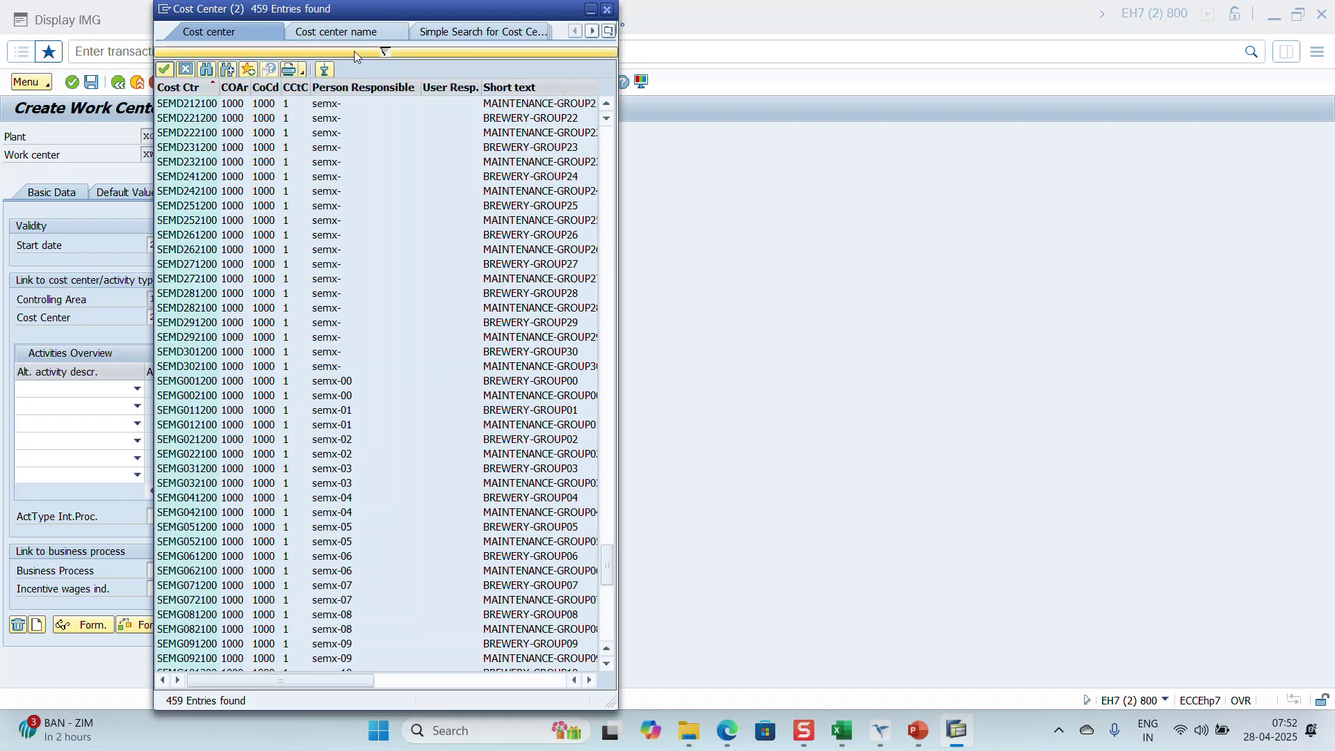
left_click(184, 70)
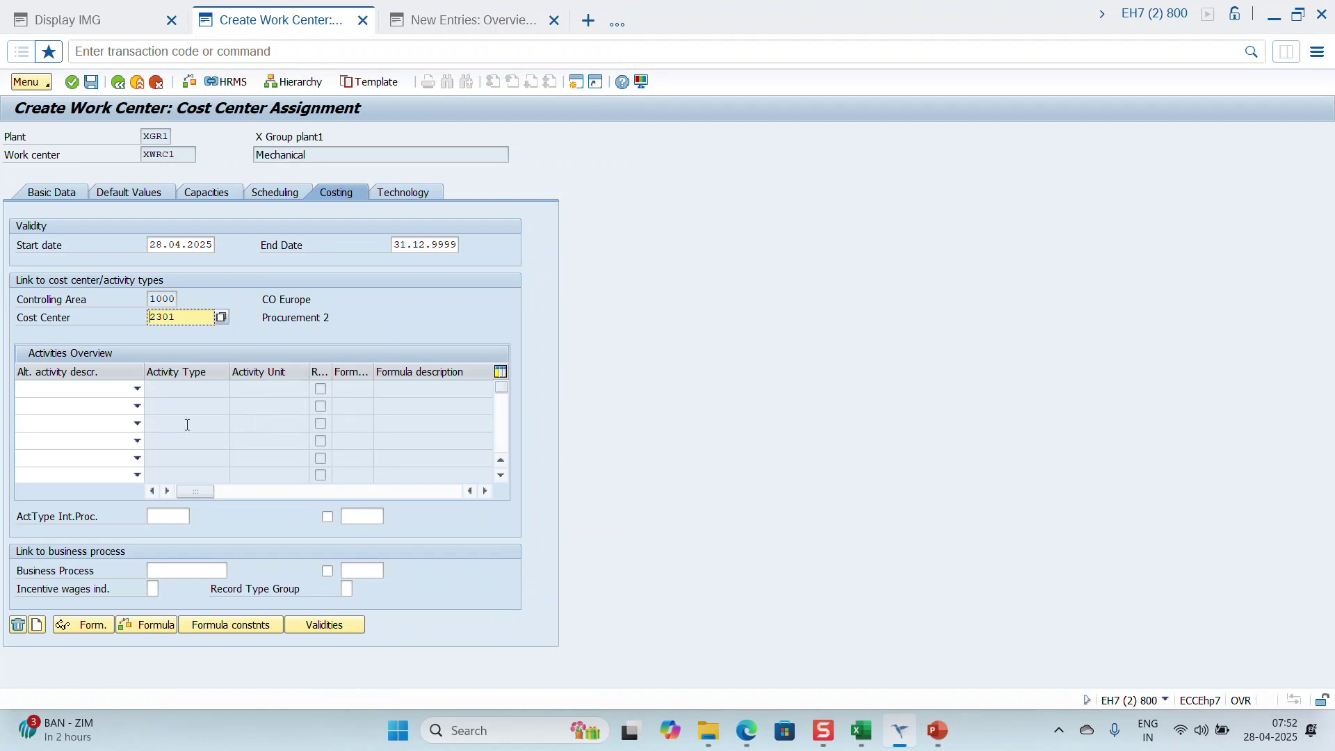
Step: Search the cost centers by short text for *Kia*
left_click(221, 319)
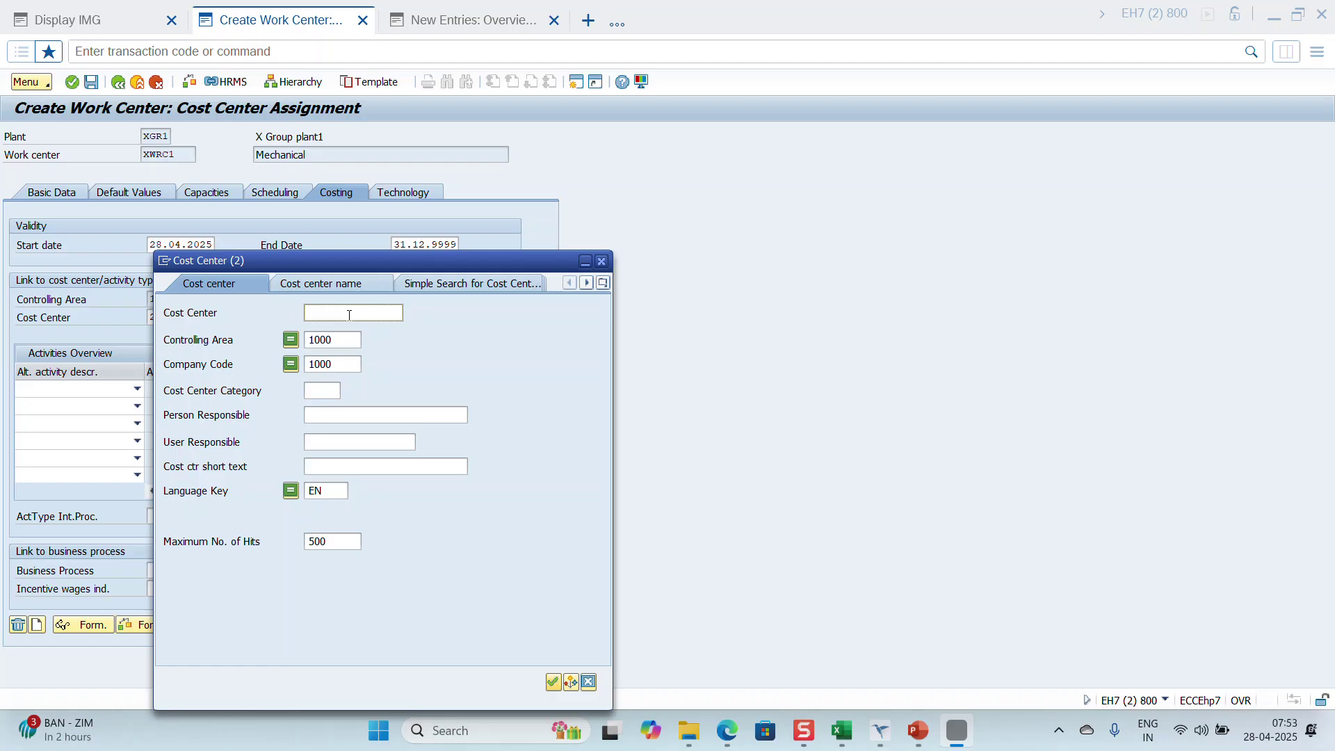
left_click(315, 283)
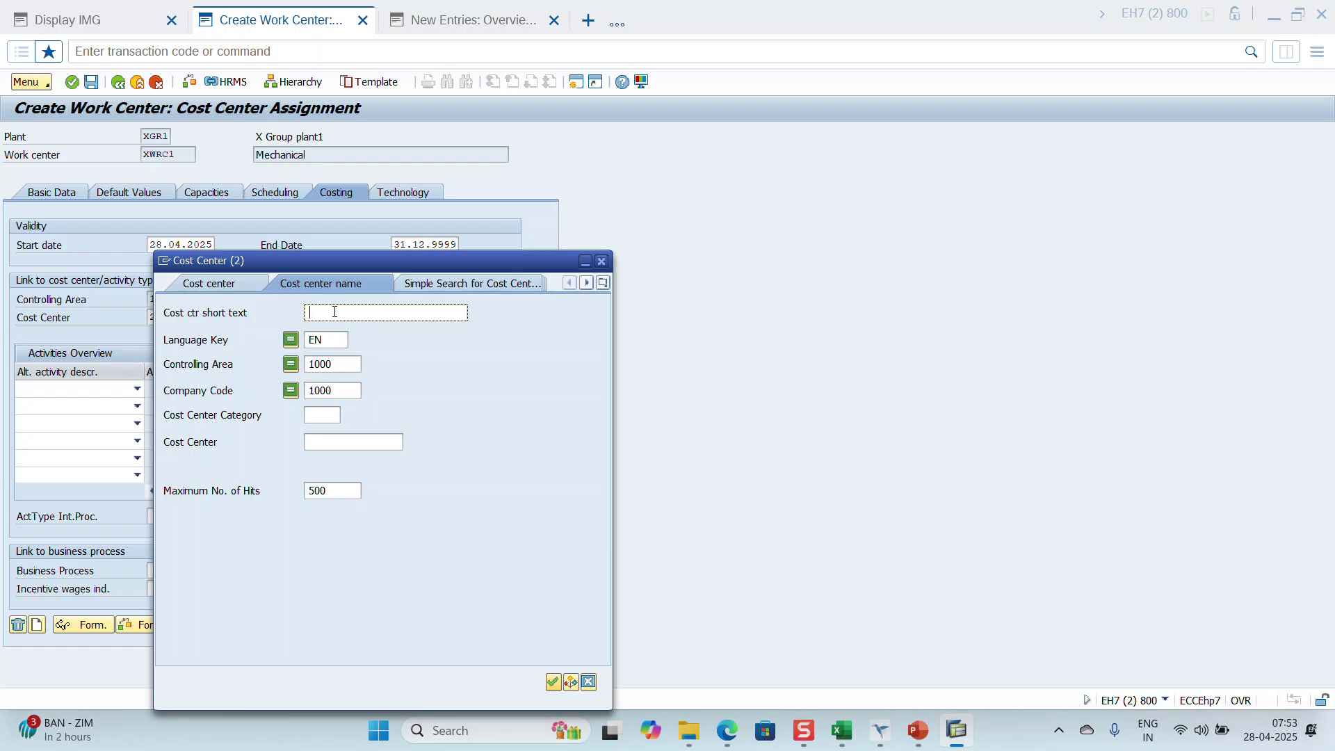
type("*")
type("Kia*")
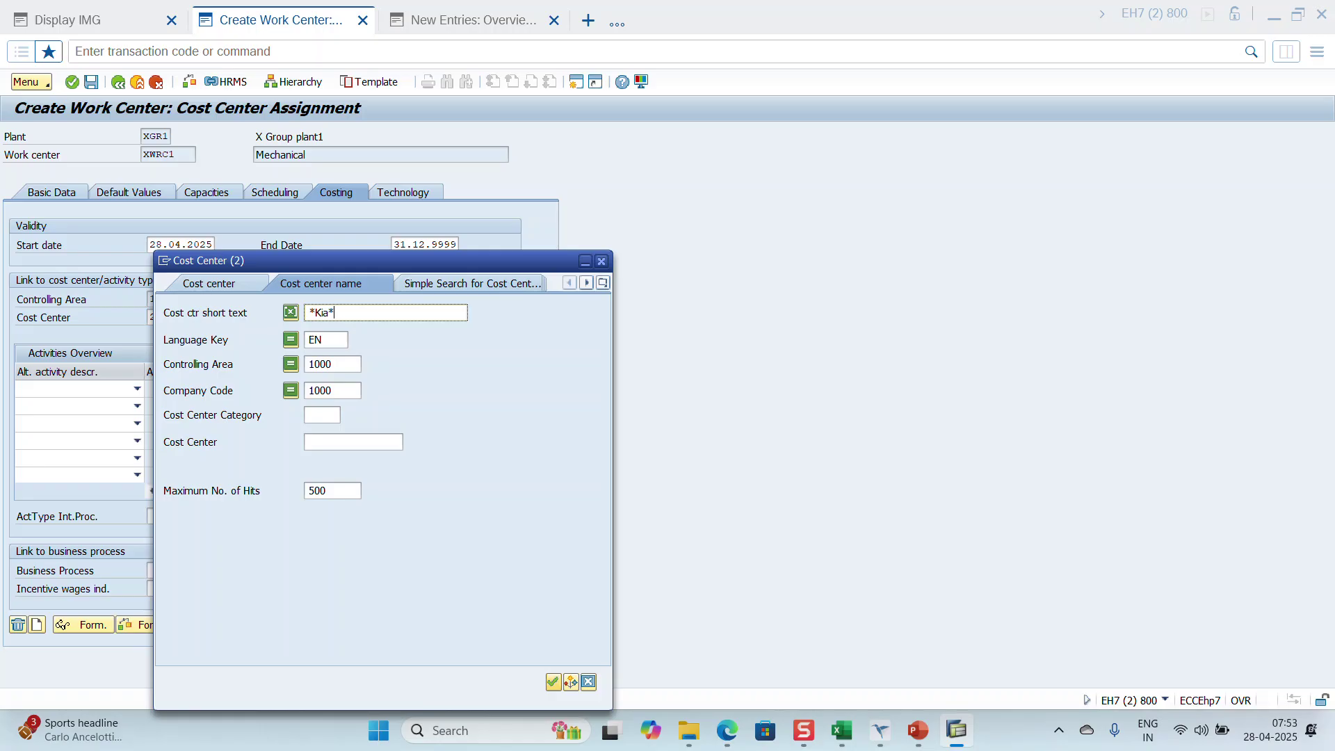
key("Return")
Step: Repeat the cost center short text search with Ip* and with *p*
key("BackSpace")
type("I")
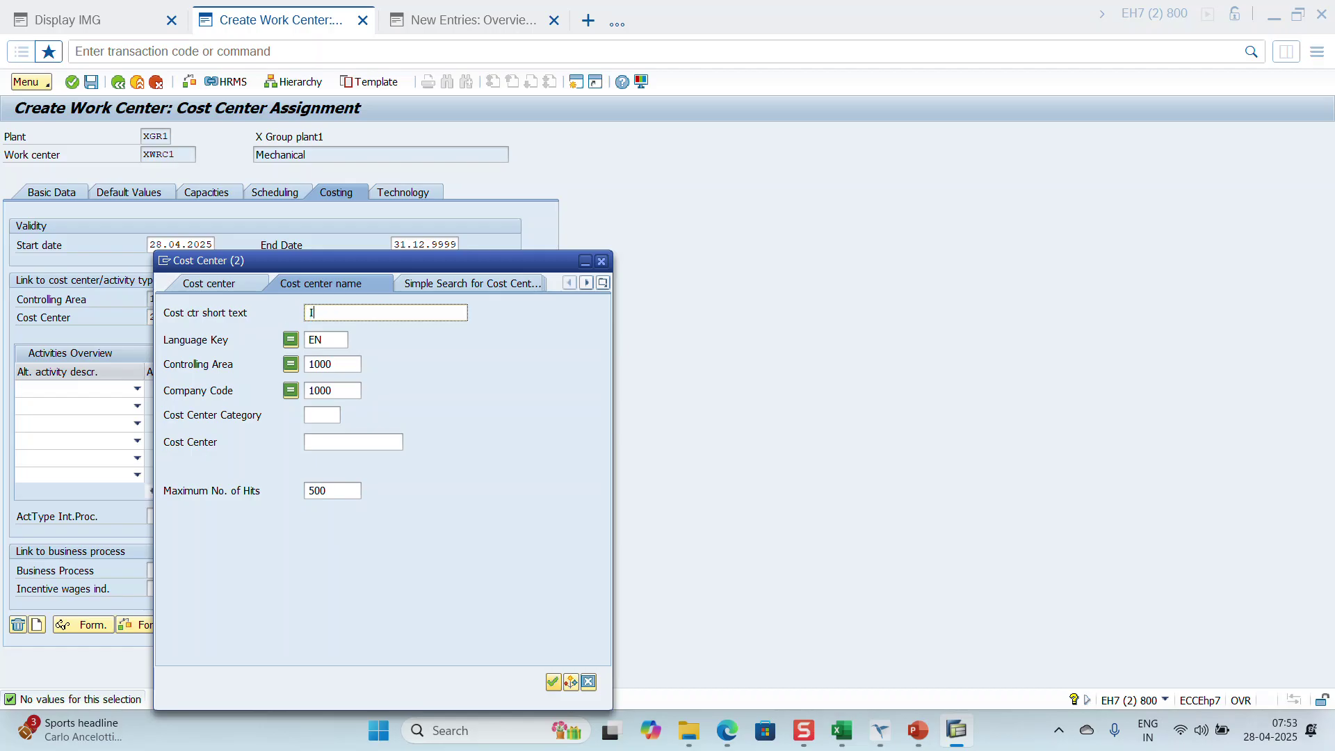
type("p*")
key("Return")
key("Return")
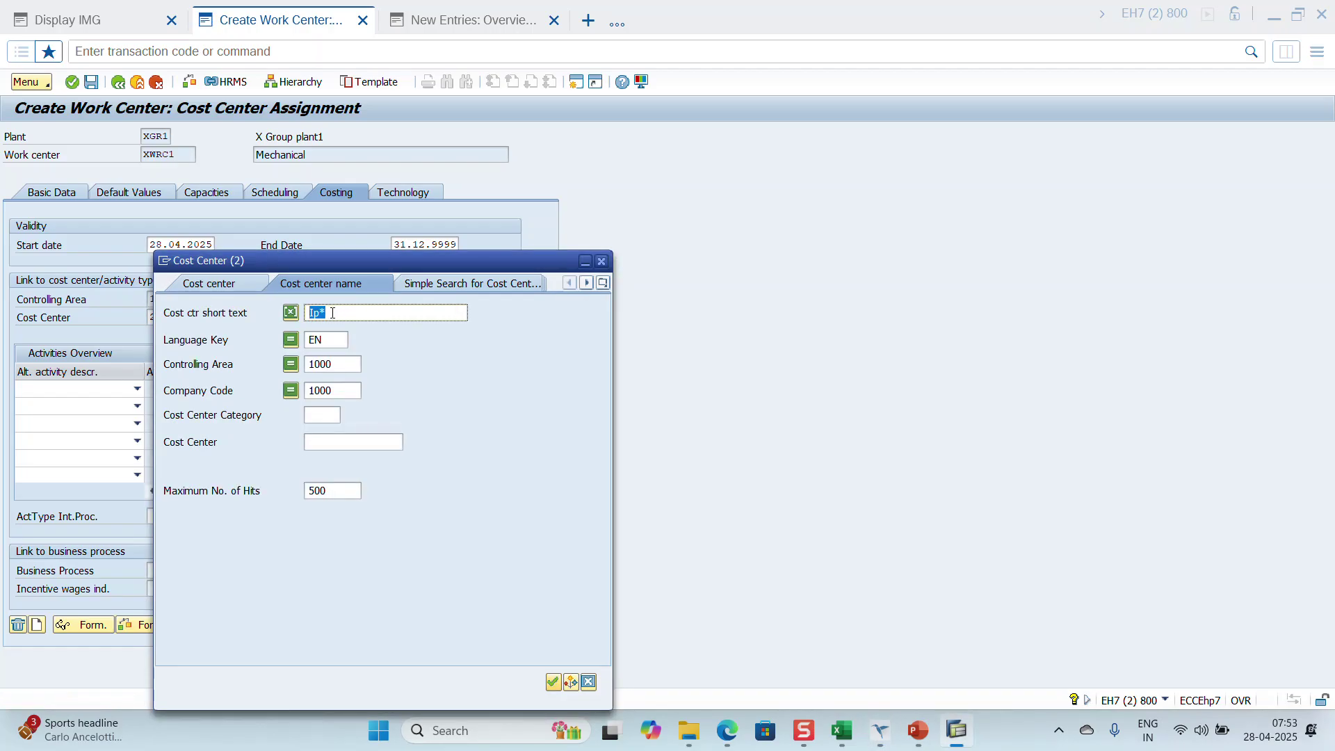
left_click(314, 315)
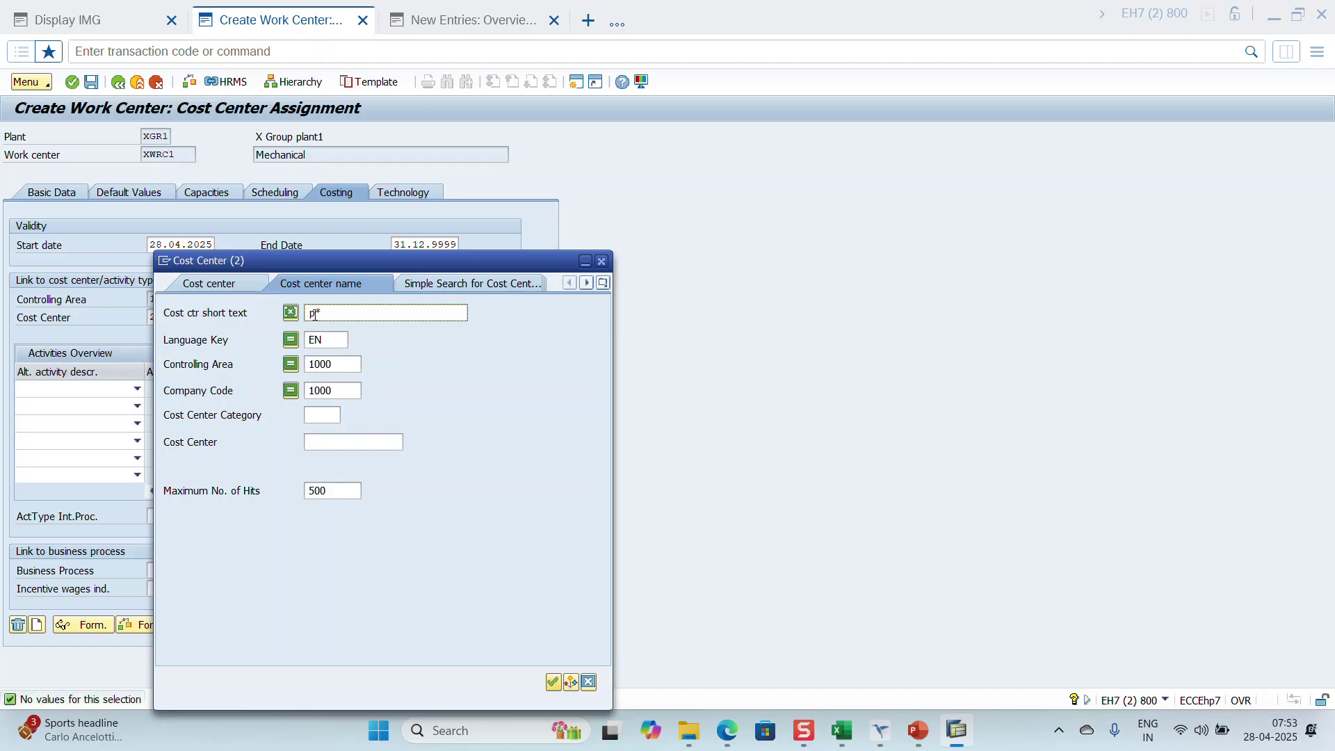
type("*")
key("Return")
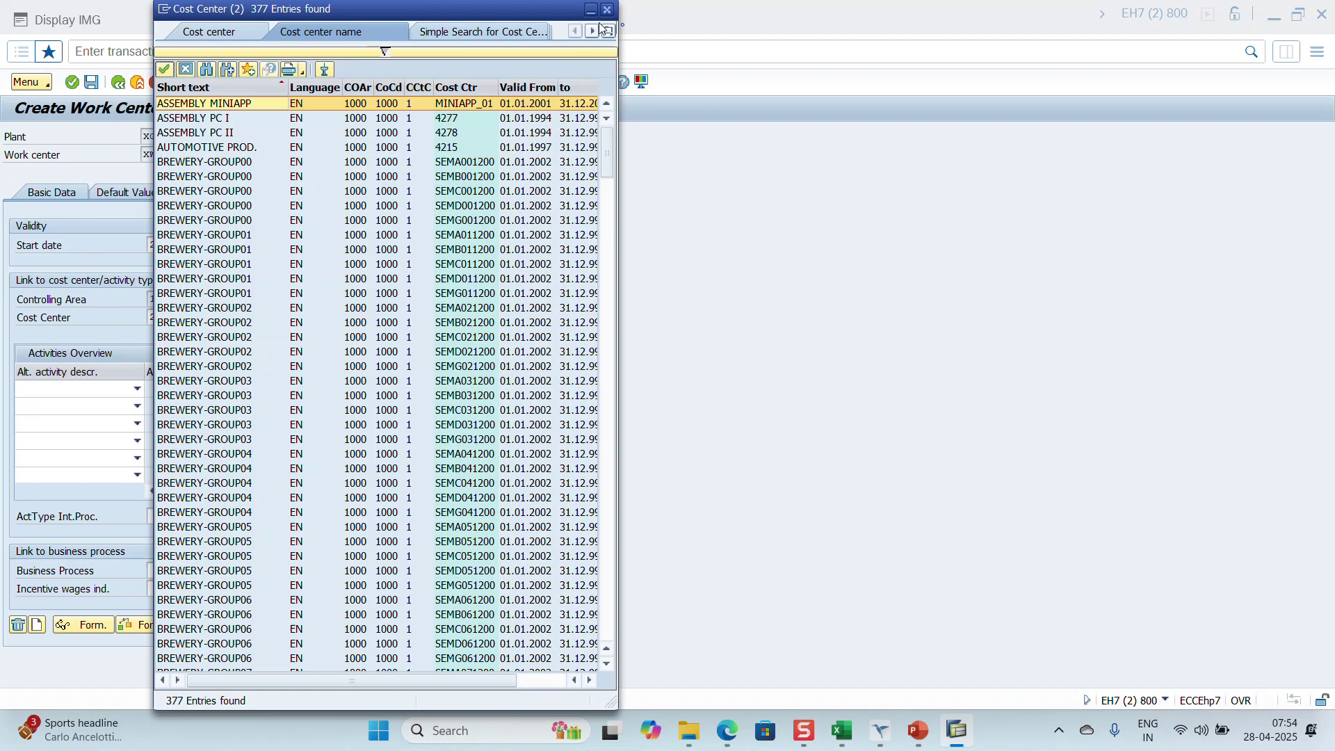
Step: Look at the simple and extended cost center searches, and examine the standard hierarchy with its master data evaluated
left_click(456, 33)
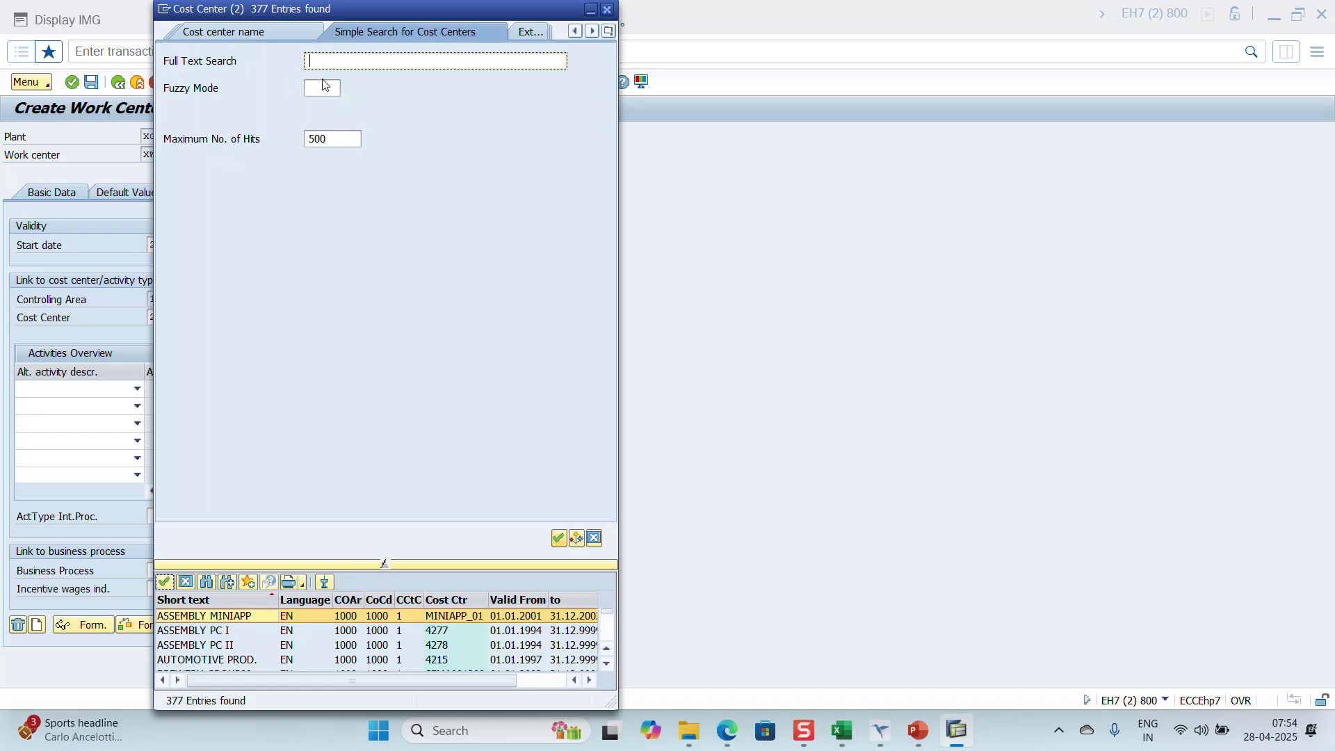
left_click(527, 35)
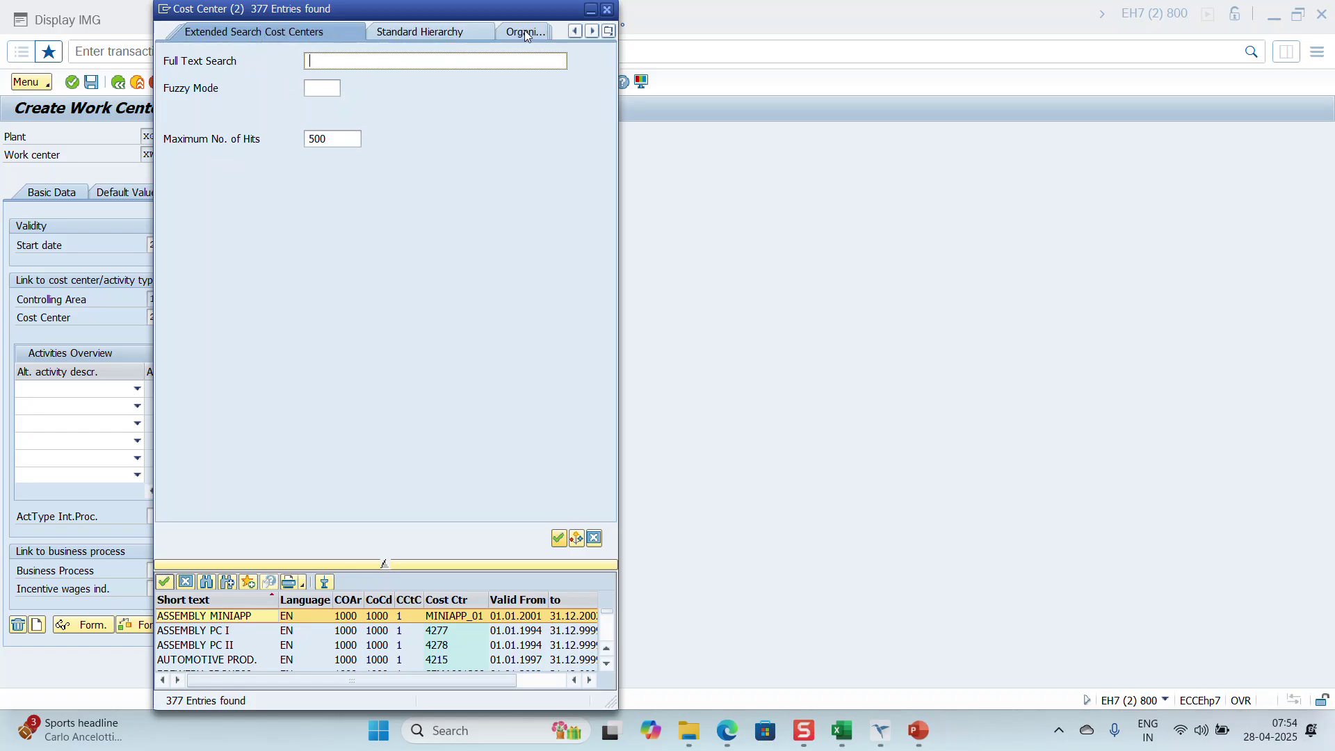
left_click(429, 37)
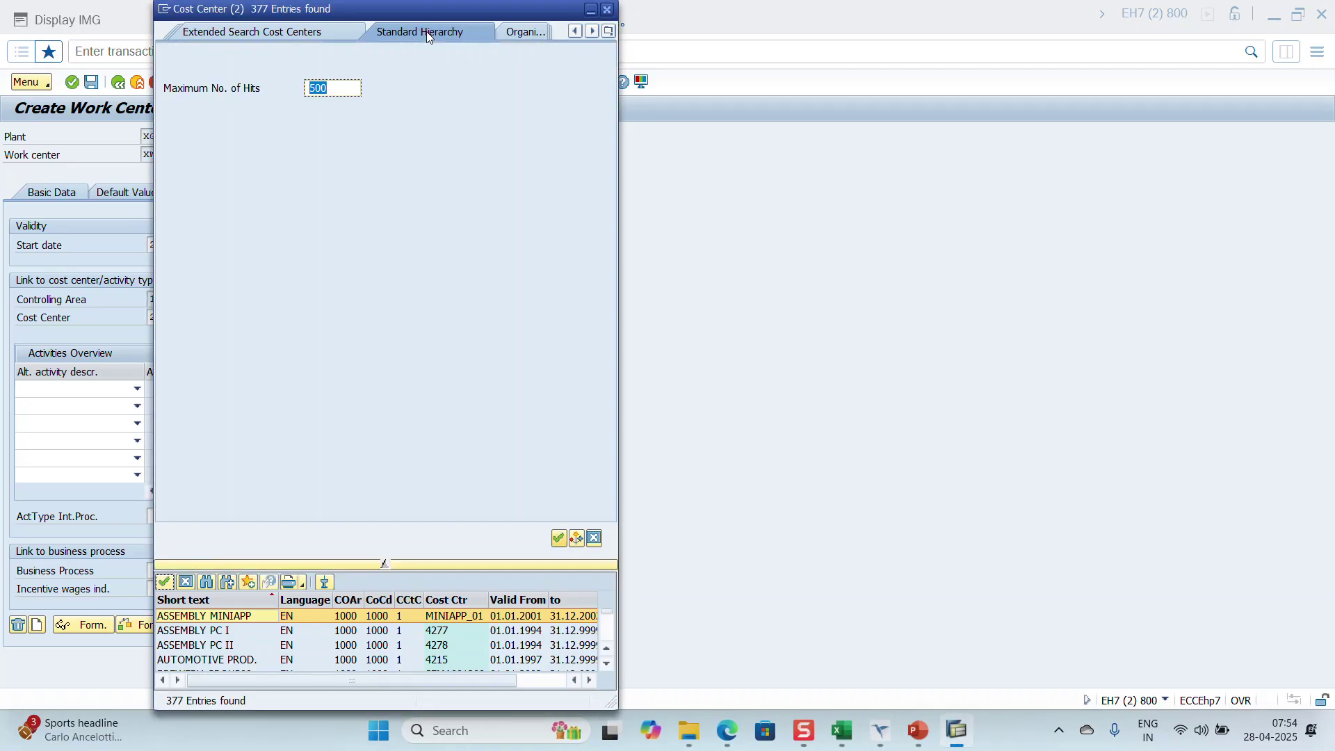
key("Return")
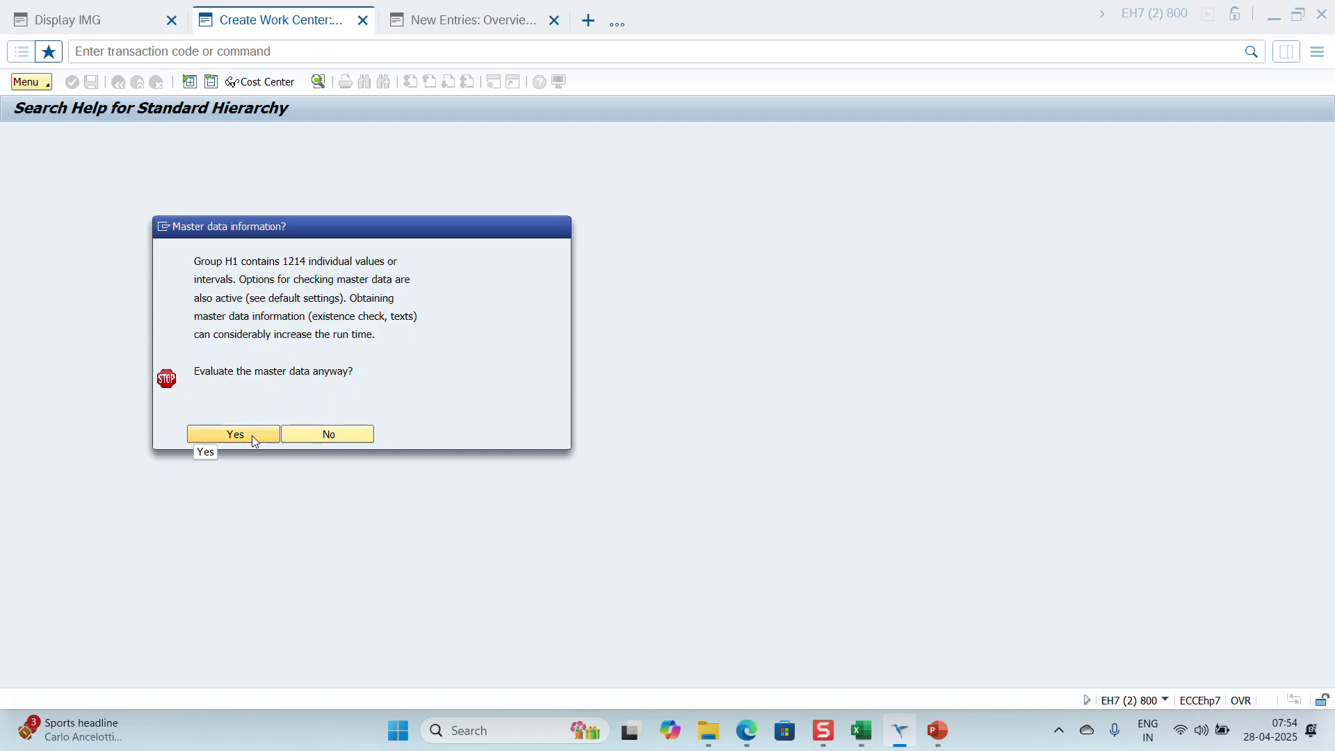
left_click(253, 438)
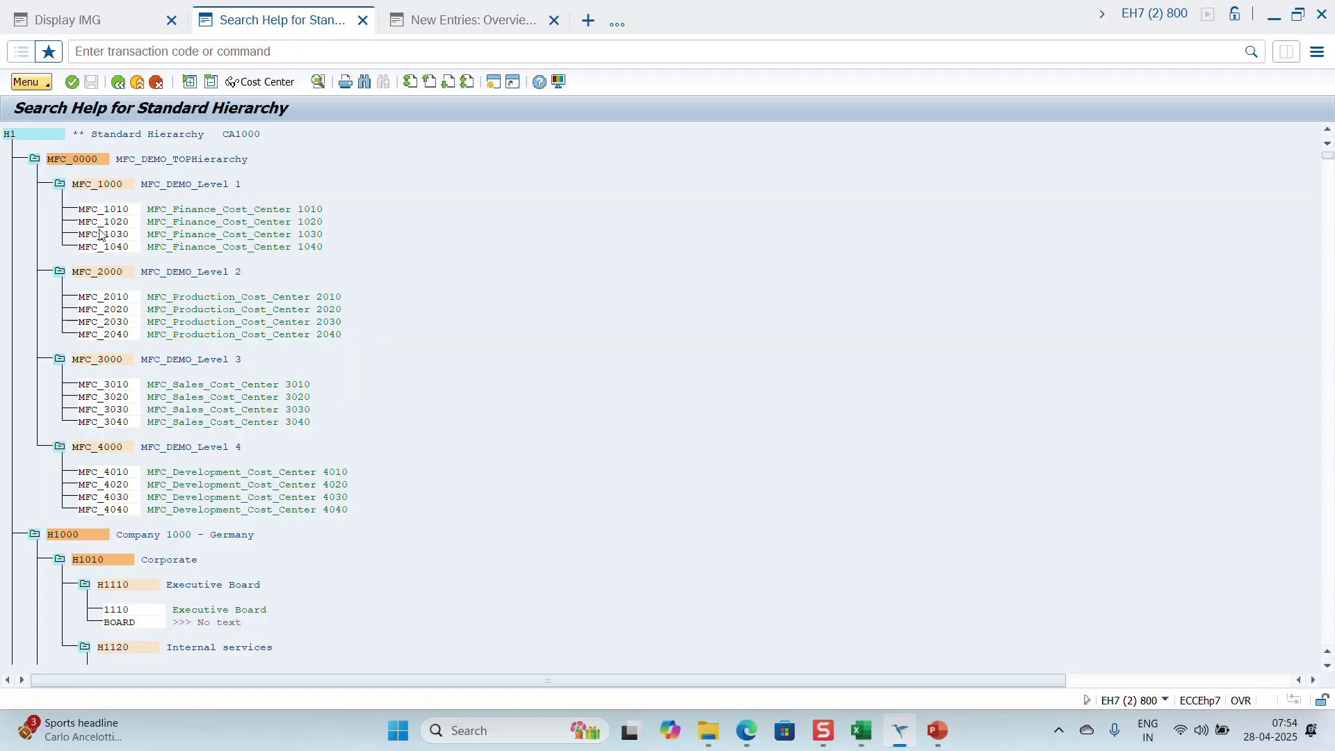
scroll(281, 394, "down", 3)
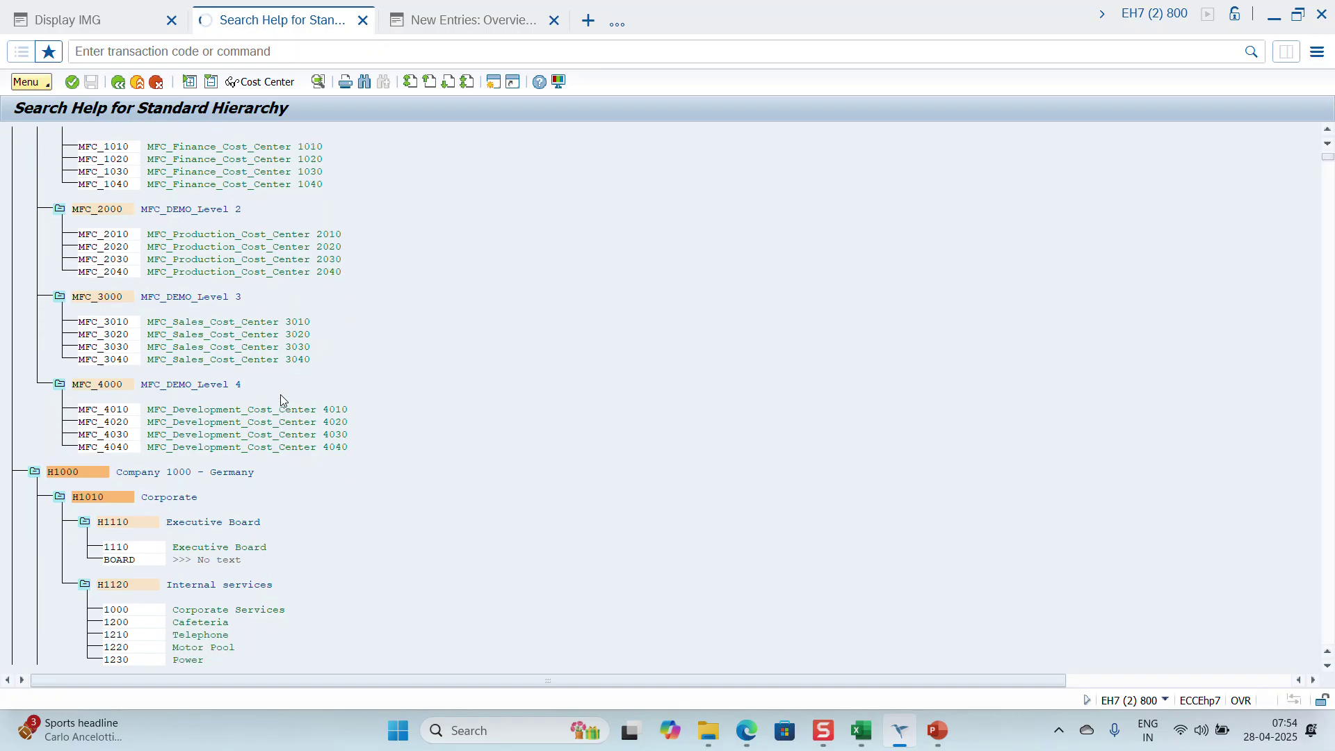
left_click(261, 82)
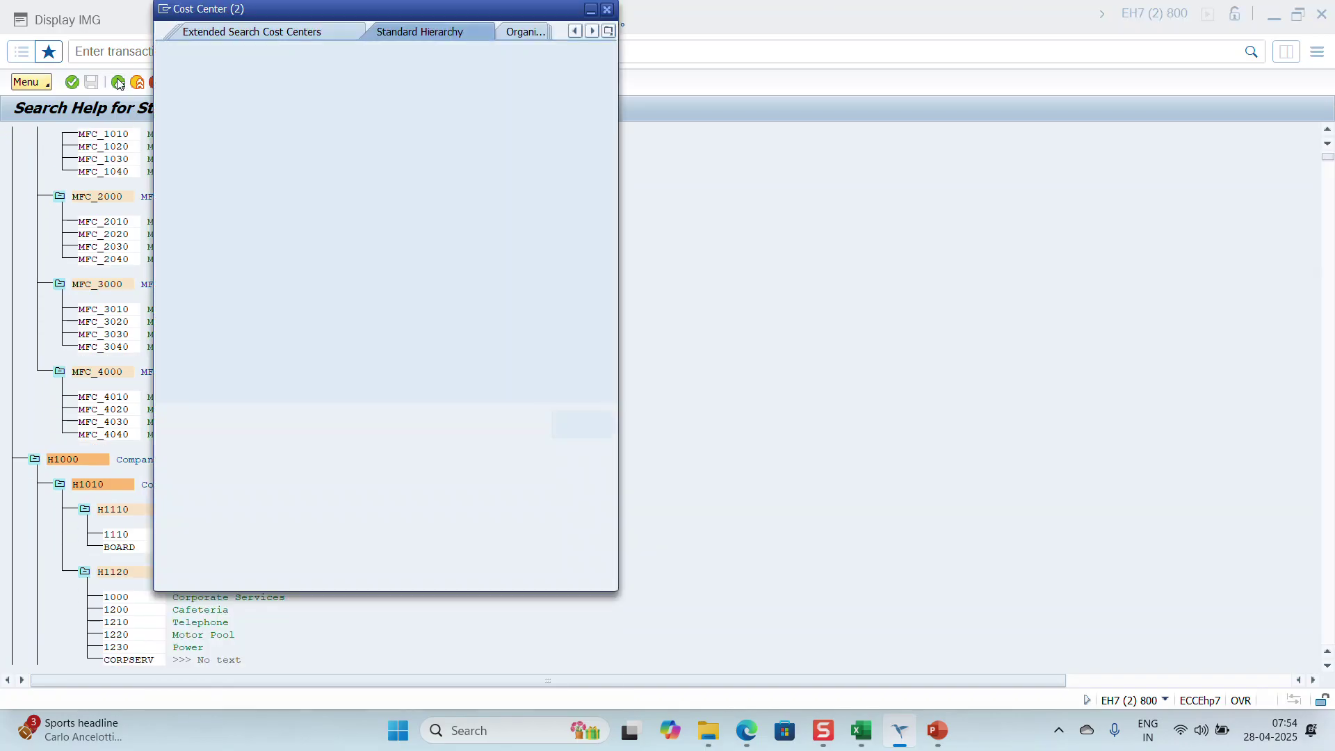
Step: Switch the search help back to the Cost center search and close it without selecting another cost center
left_click(611, 31)
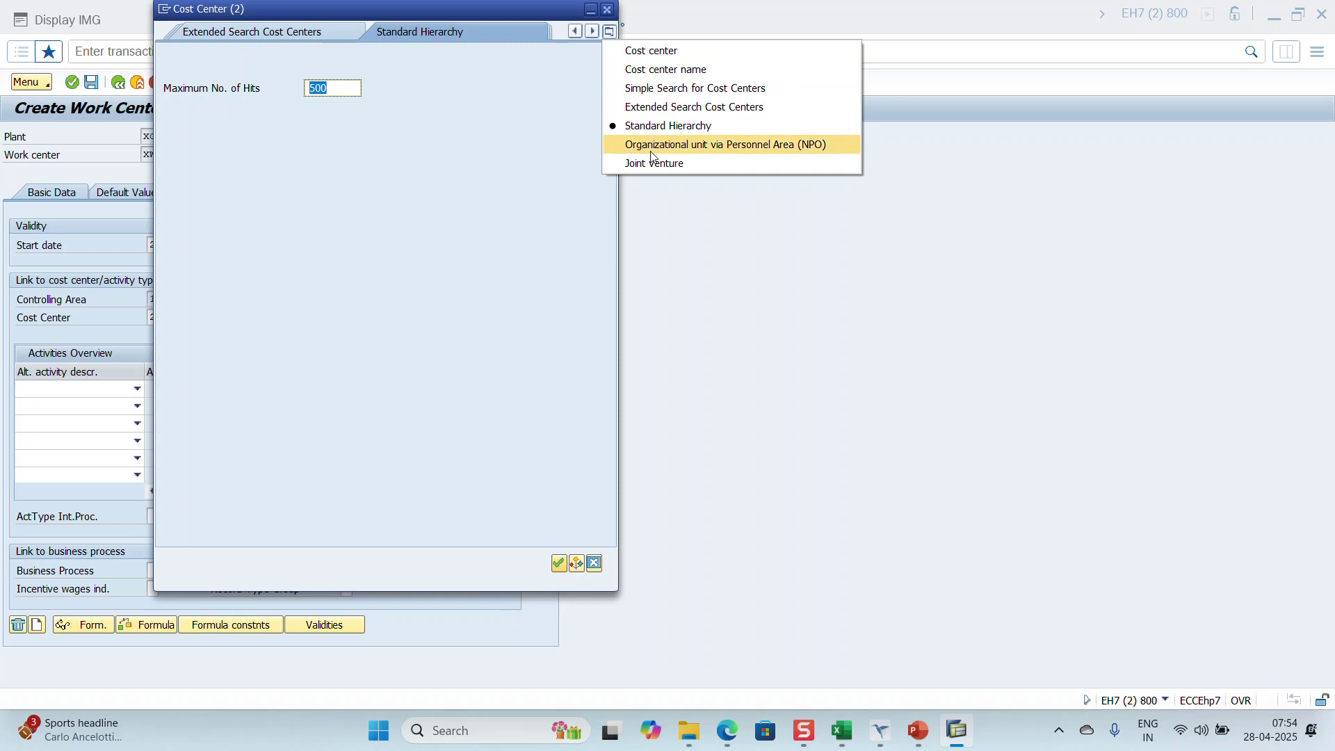
left_click(653, 52)
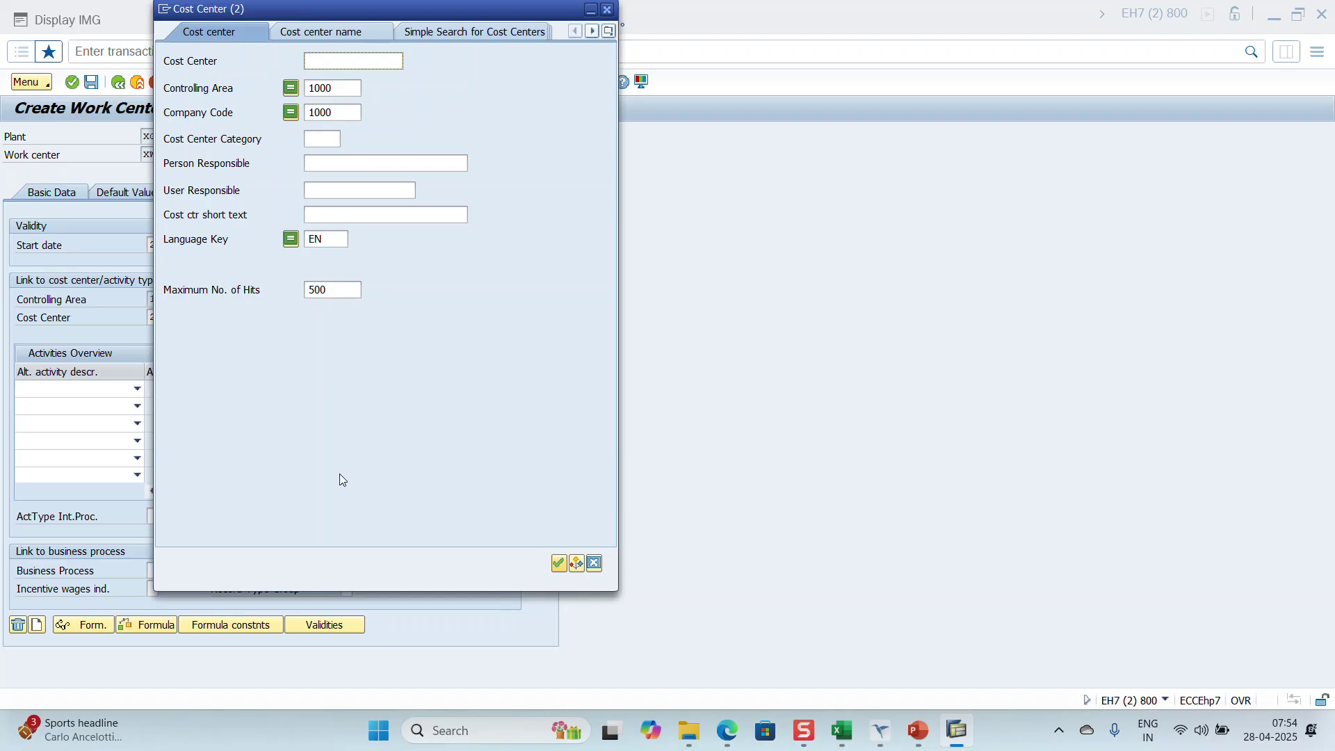
left_click(607, 10)
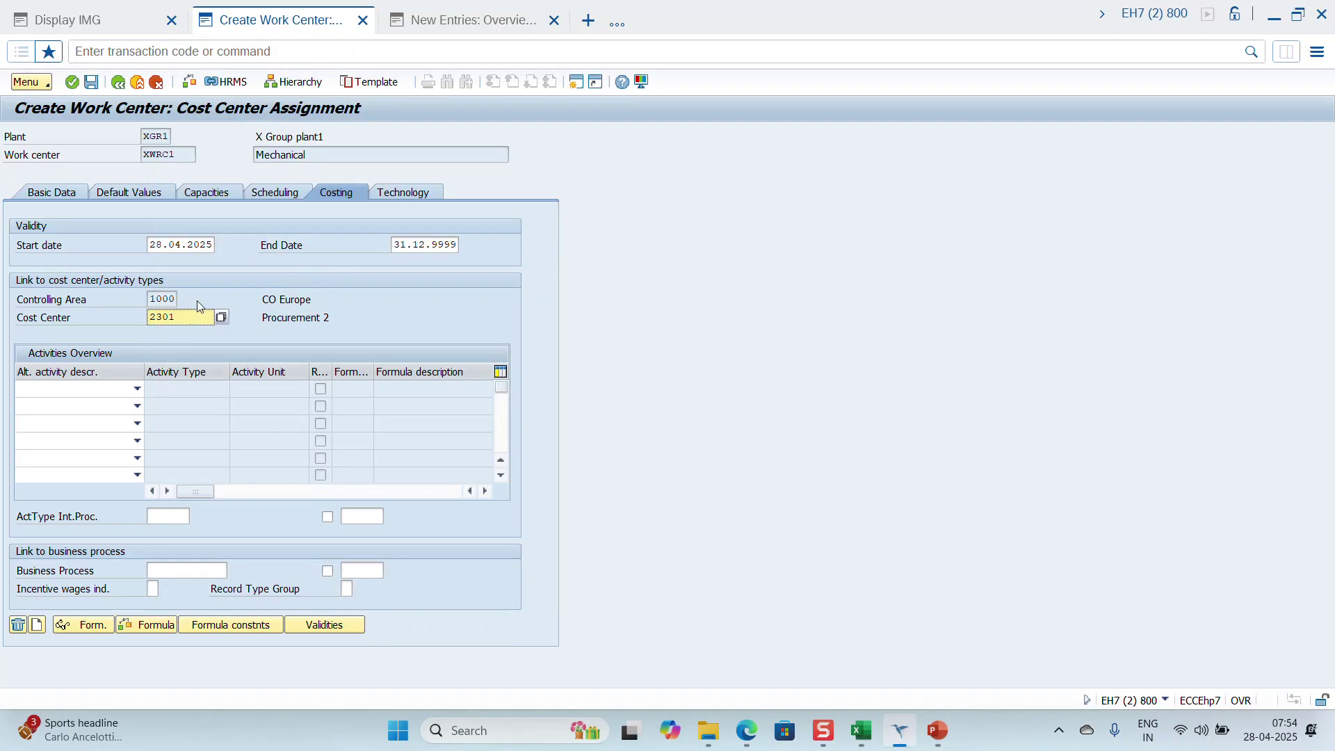
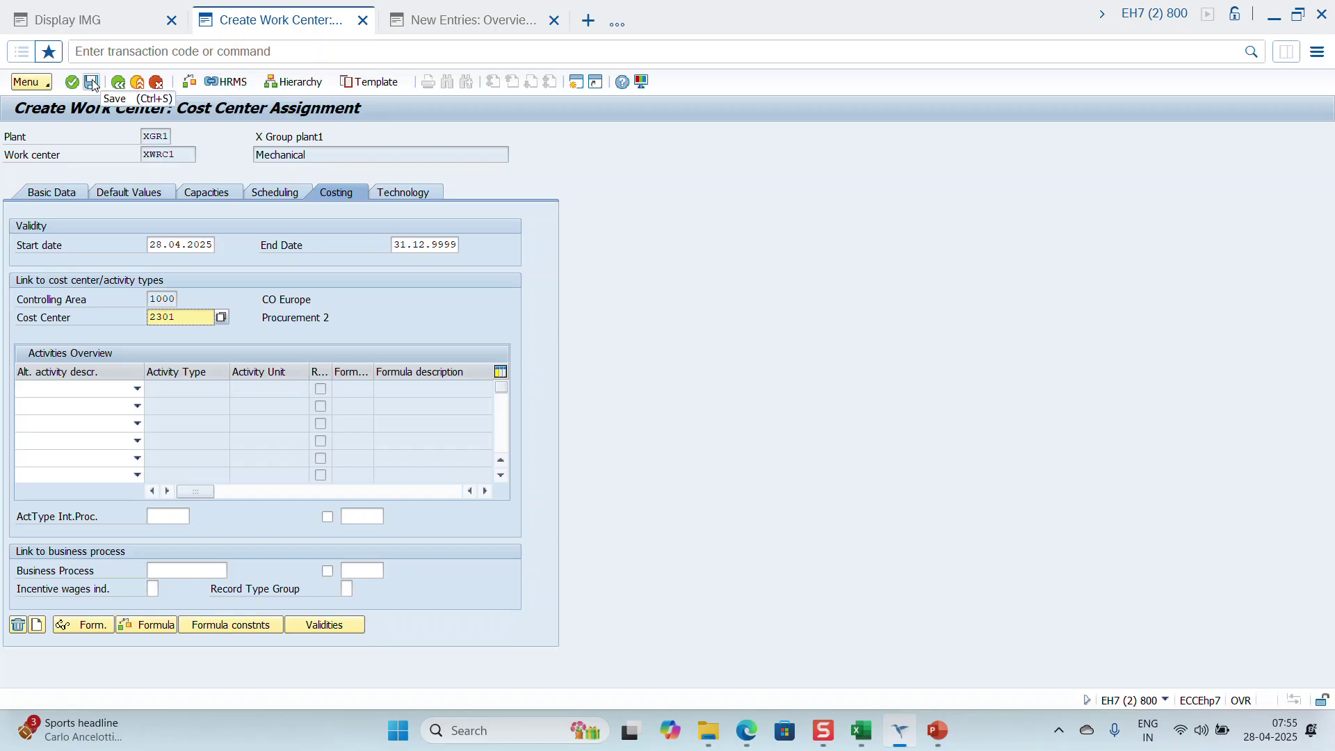
Step: Save the new work center, leave its creation transaction and open work center change with transaction IR02
left_click(93, 84)
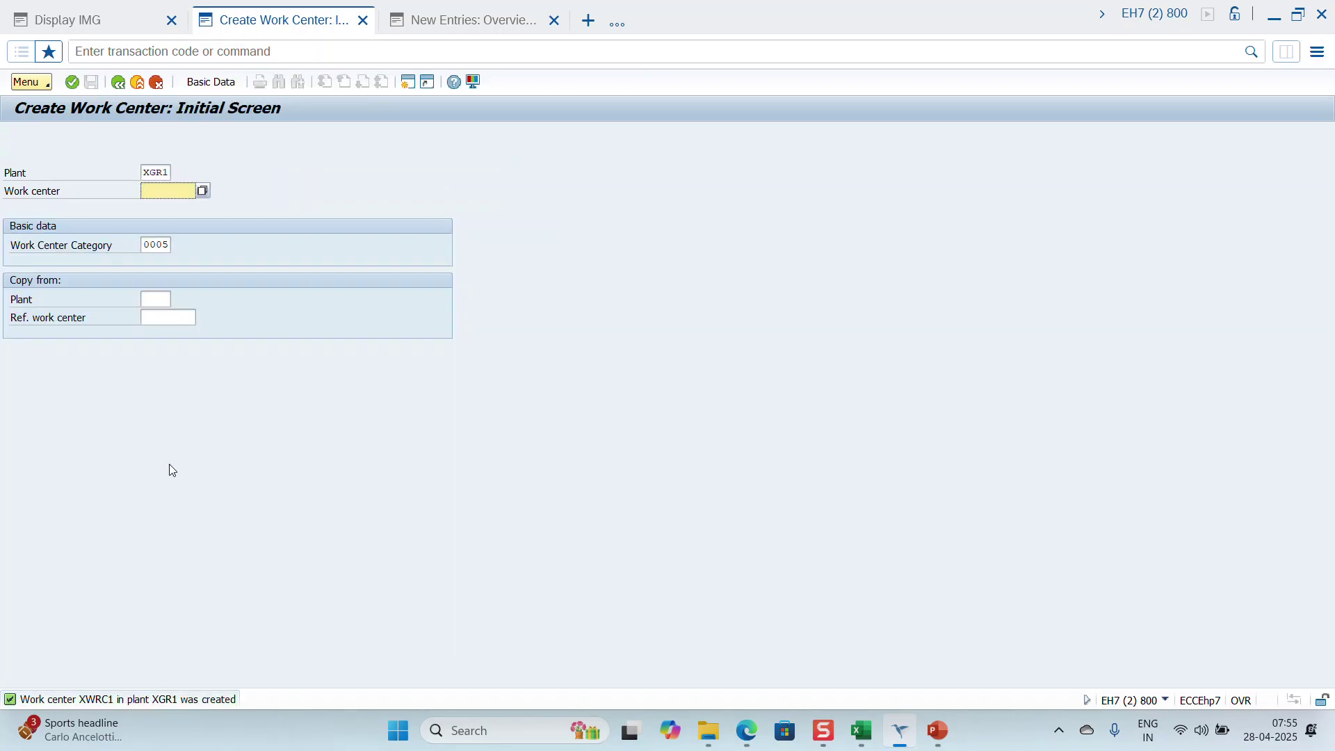
left_click(118, 82)
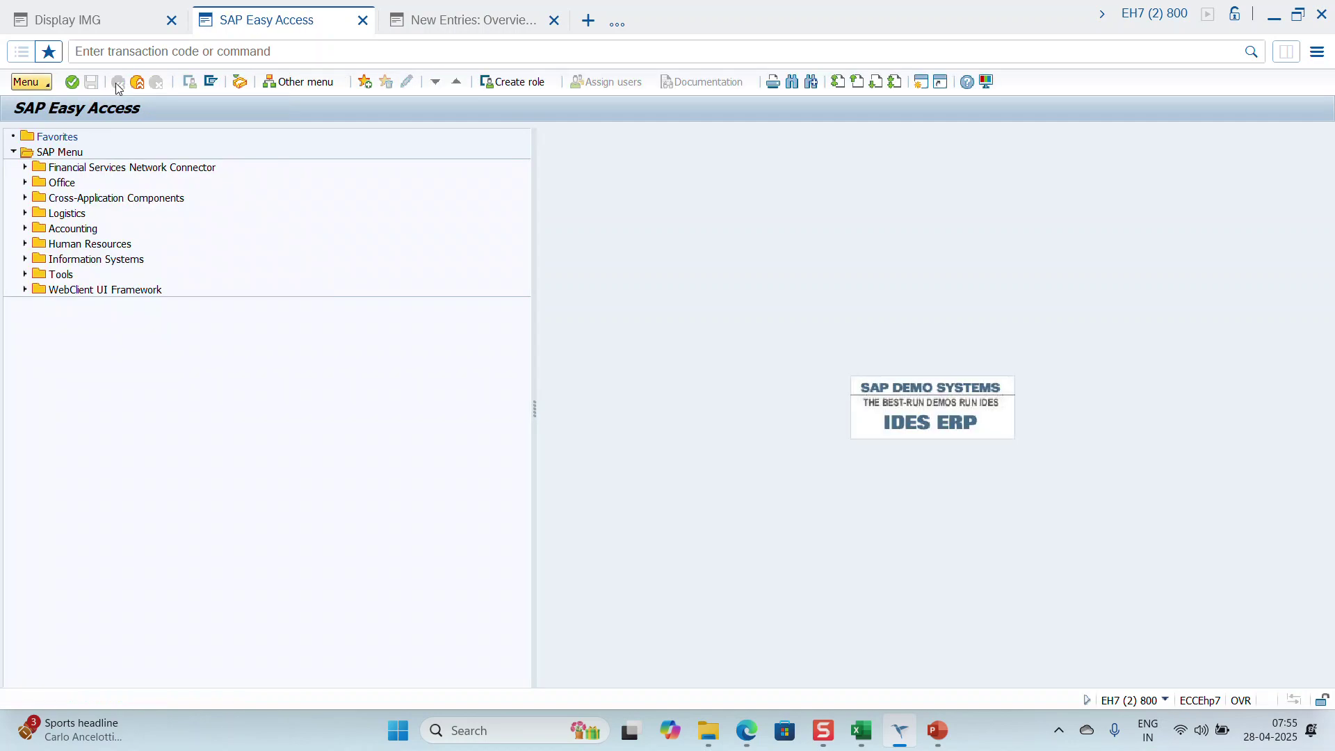
left_click(107, 55)
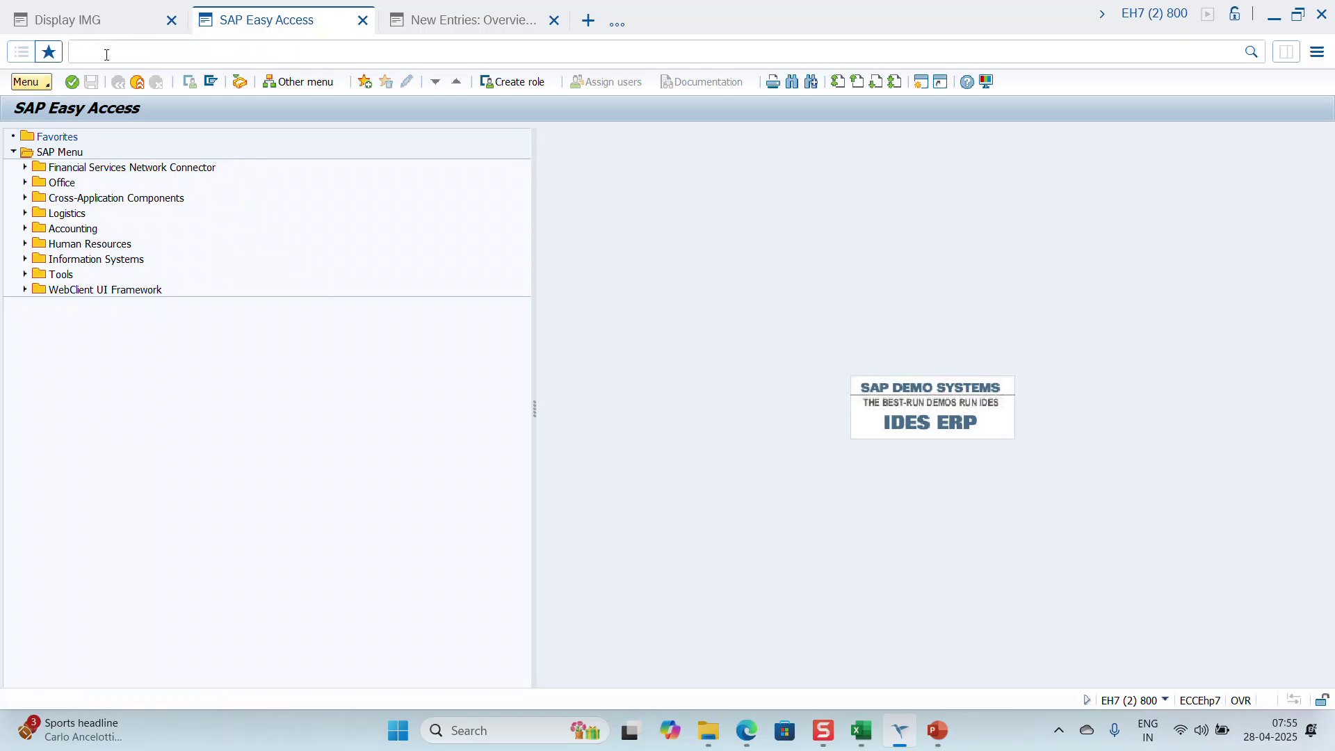
type("IR02")
key("Return")
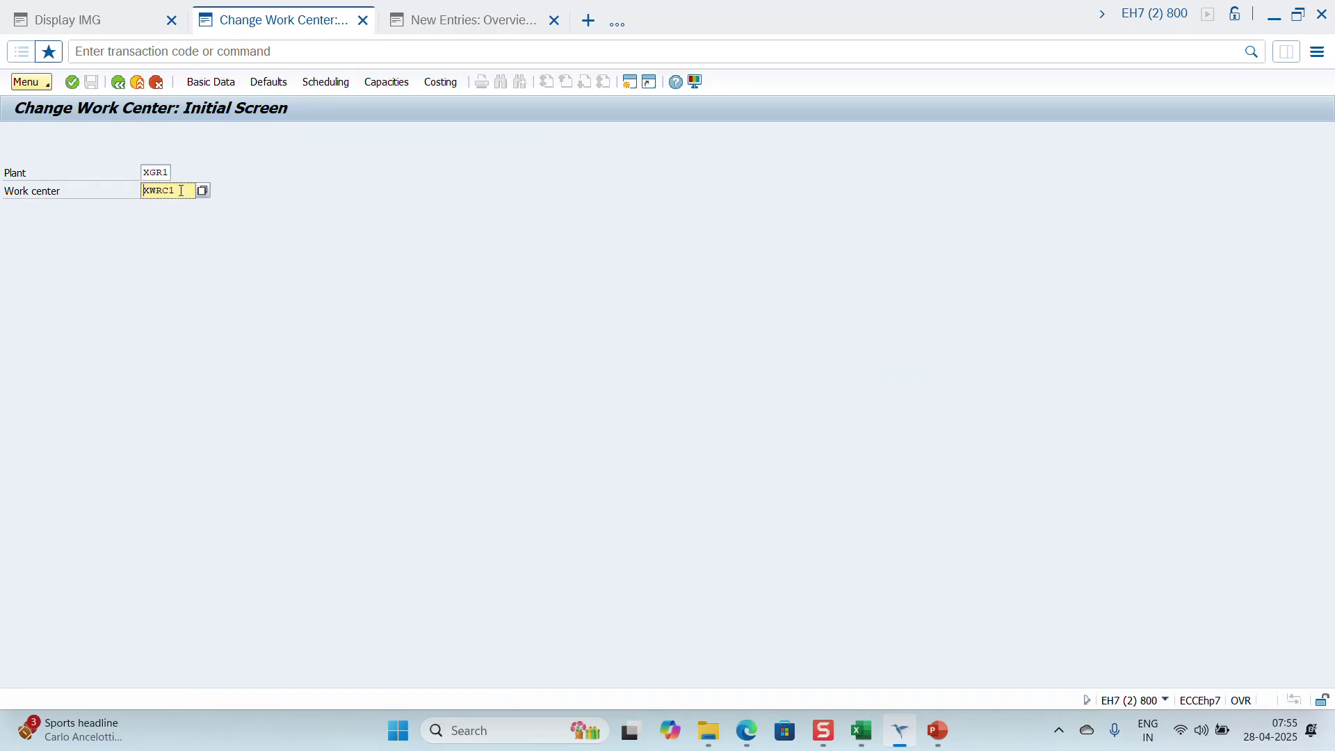
Step: Open work center XWRC1 of plant XGR1 for change, look at its default values, and save and leave the transaction
key("Return")
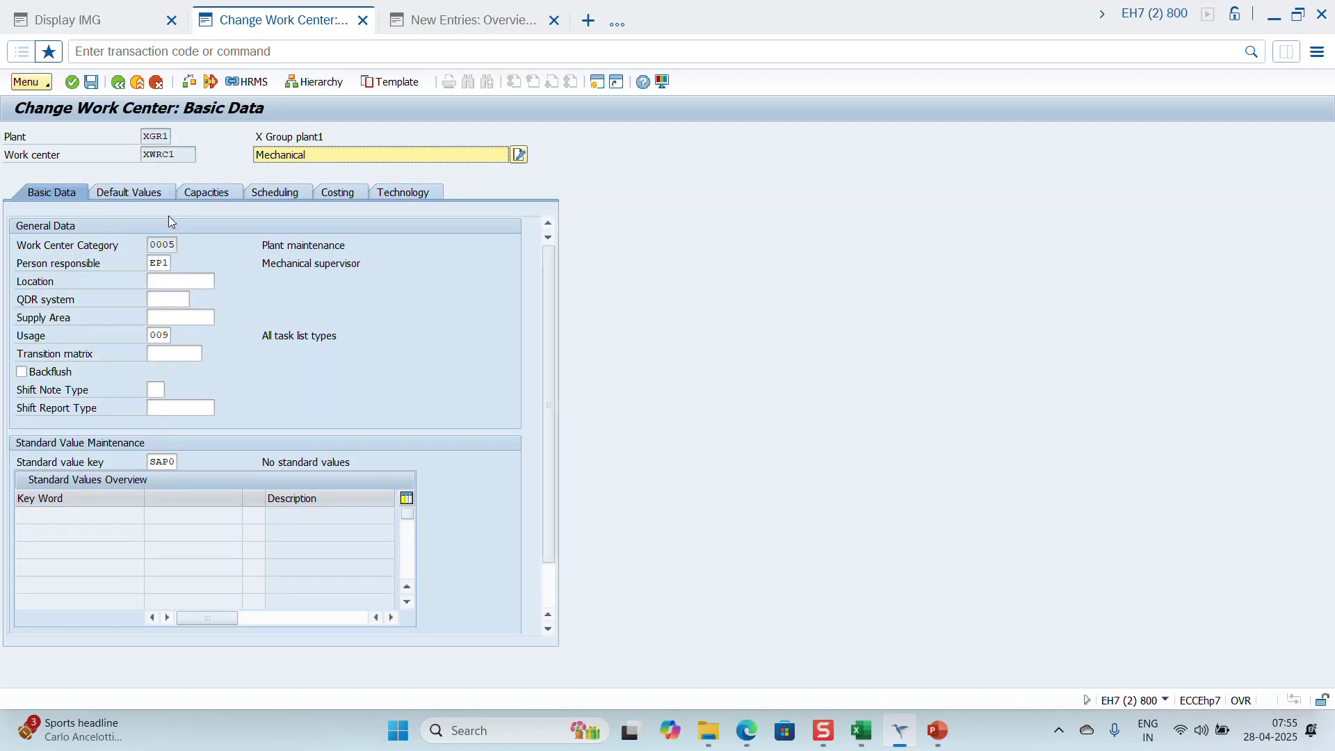
left_click(150, 193)
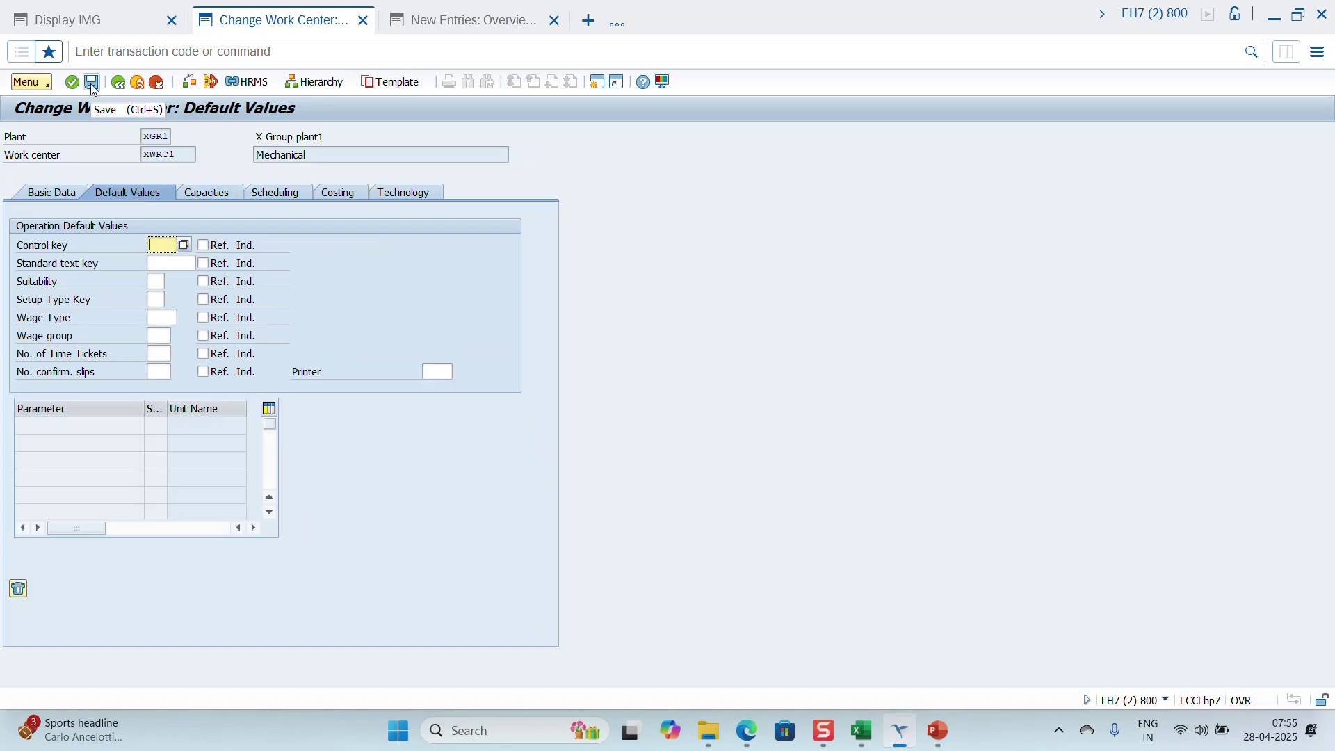
left_click(92, 83)
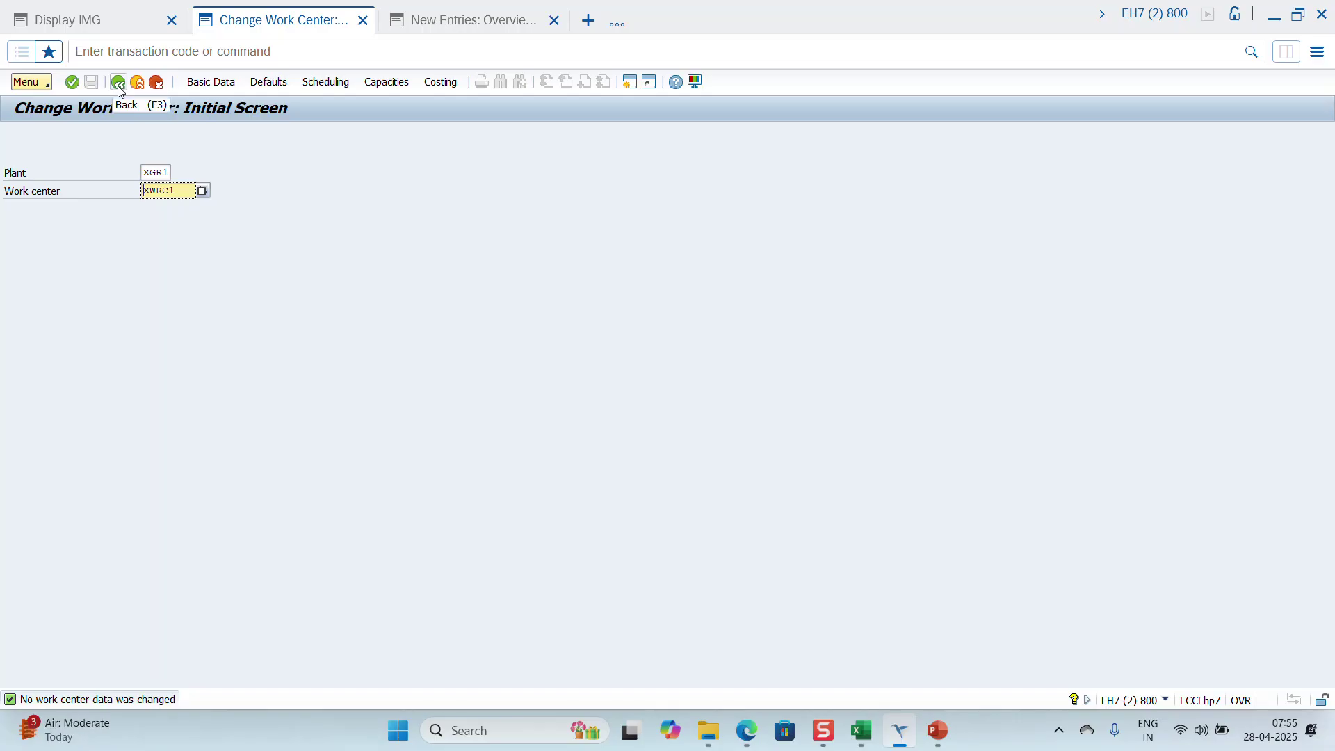
left_click(119, 83)
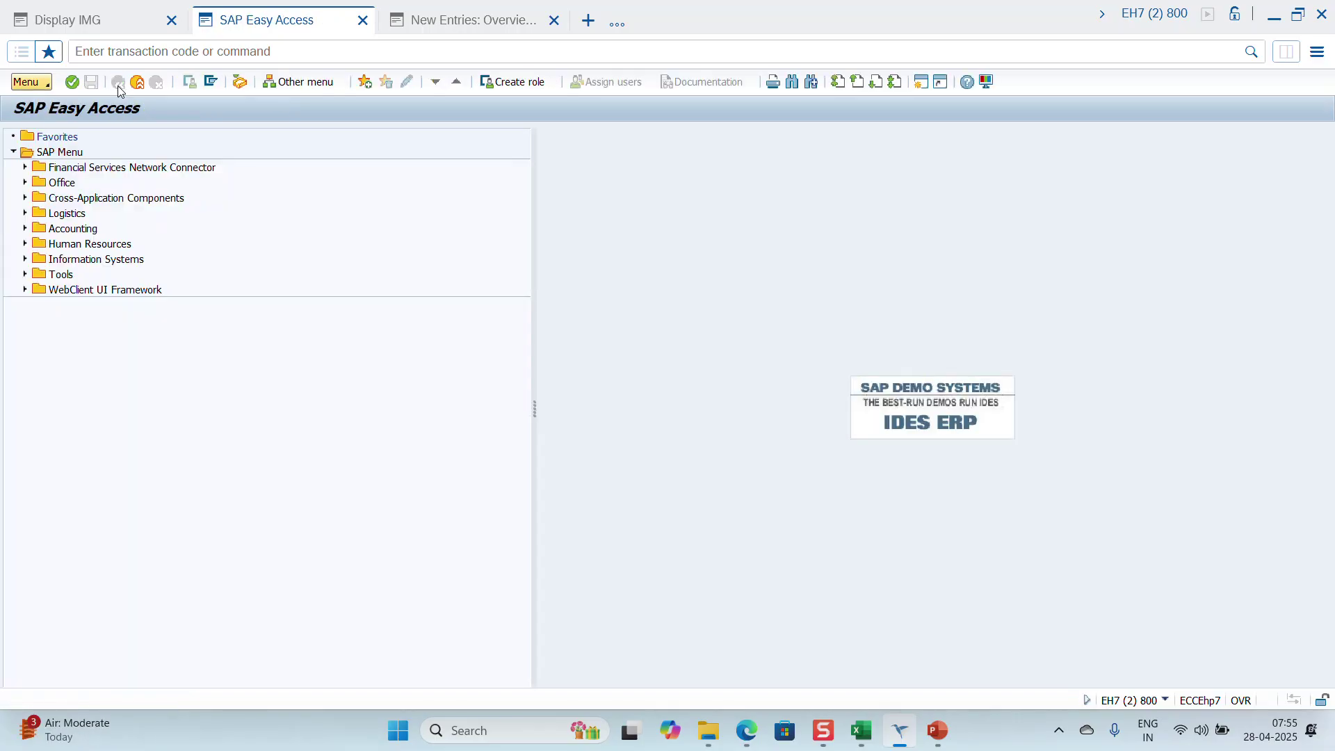
Step: Display the basic data of work center XWRC1 with transaction CR03 and return to the SAP Easy Access screen
key("F10")
mouse_move(121, 91)
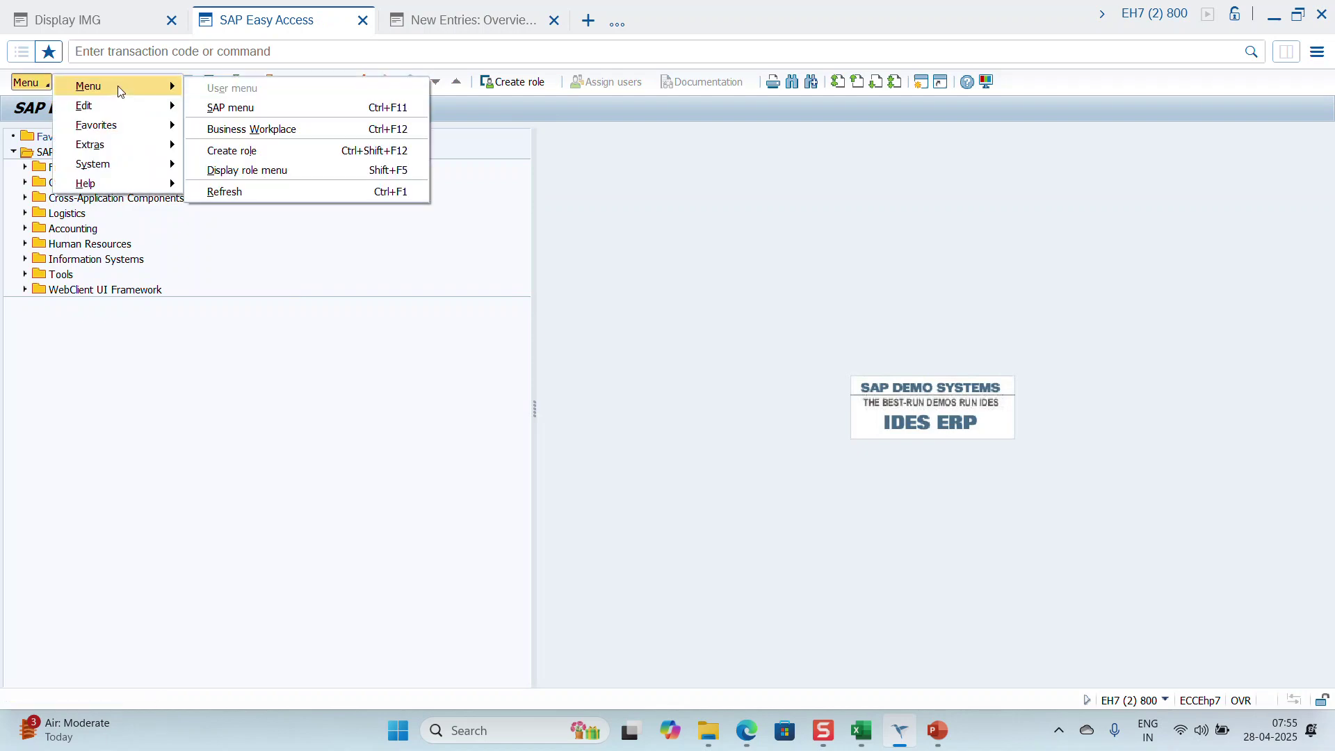
left_click(129, 48)
left_click(130, 48)
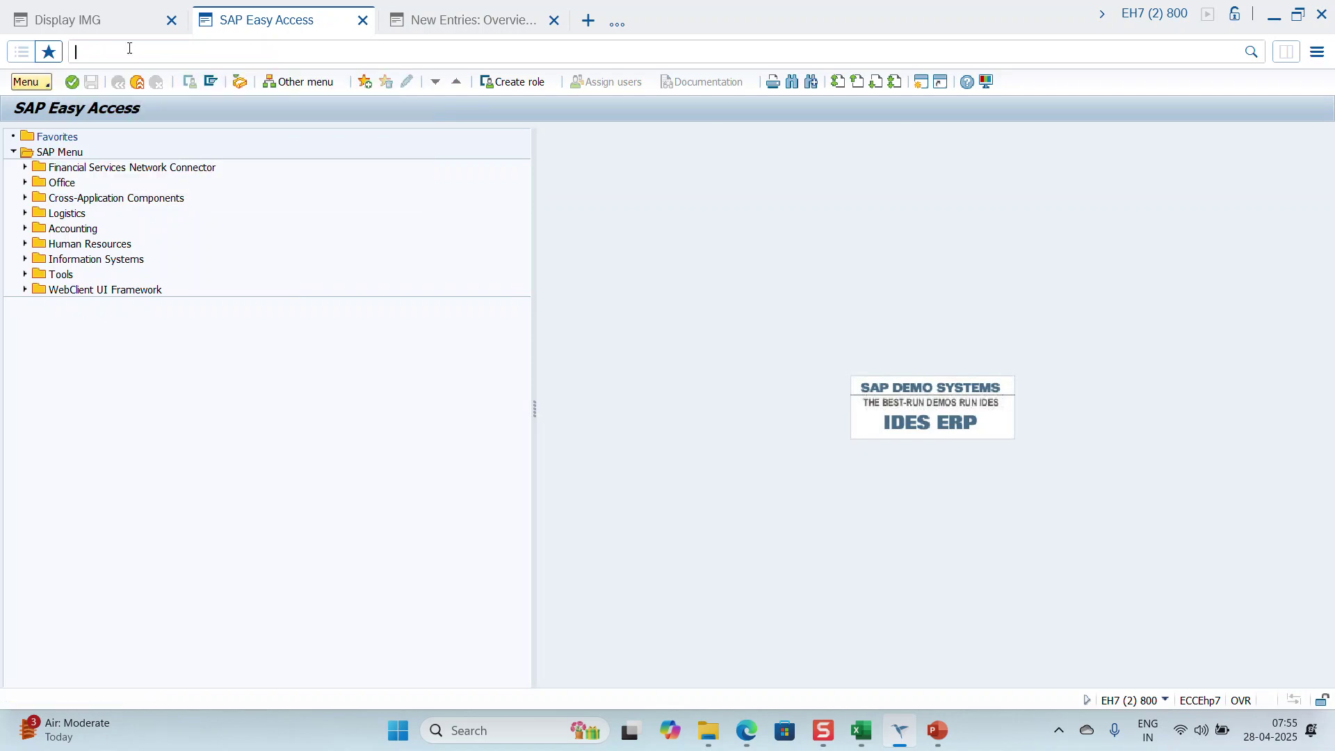
type("cr03")
key("Return")
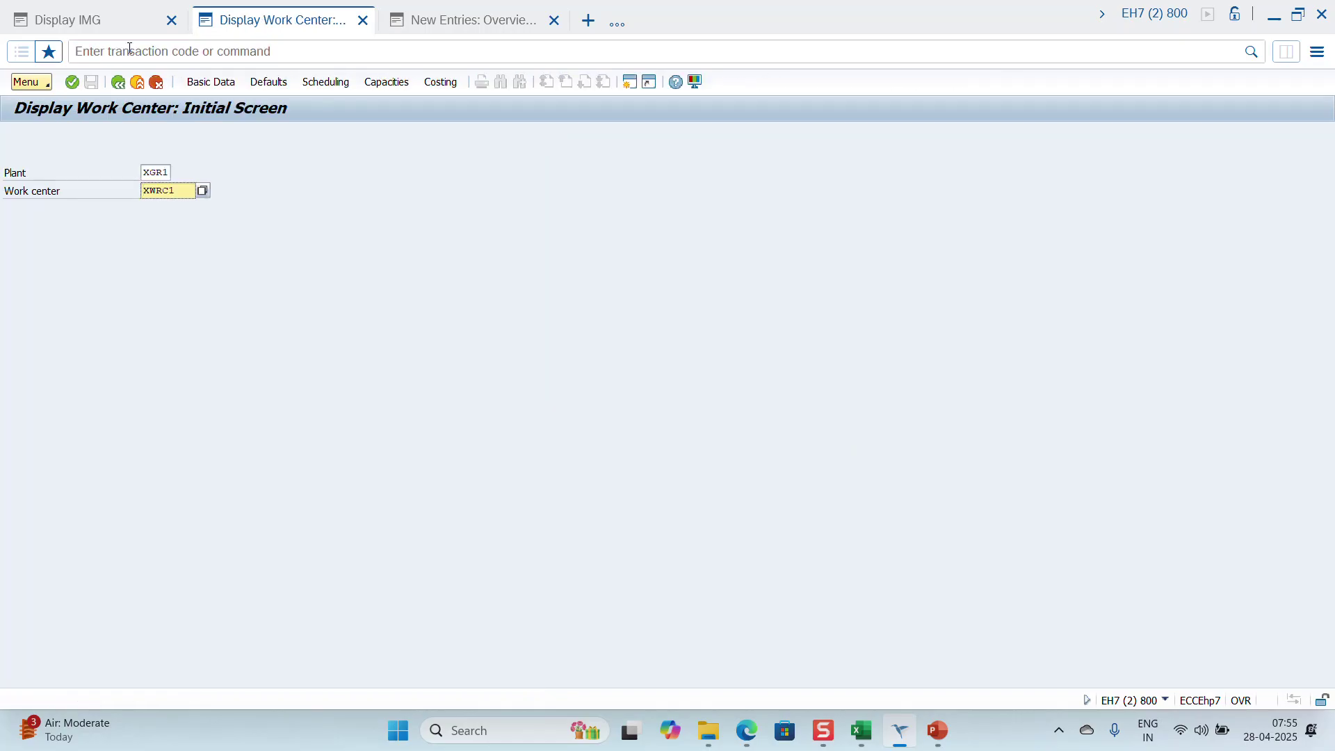
key("Return")
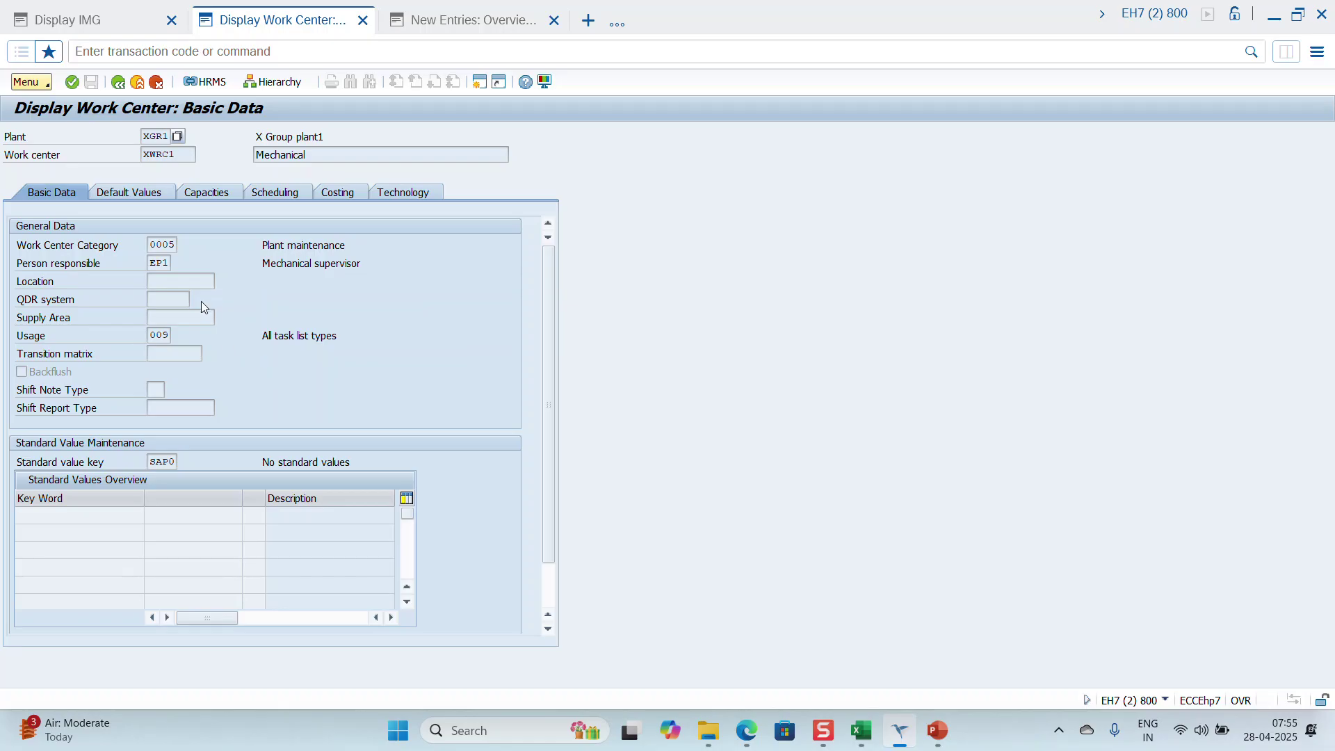
left_click(119, 84)
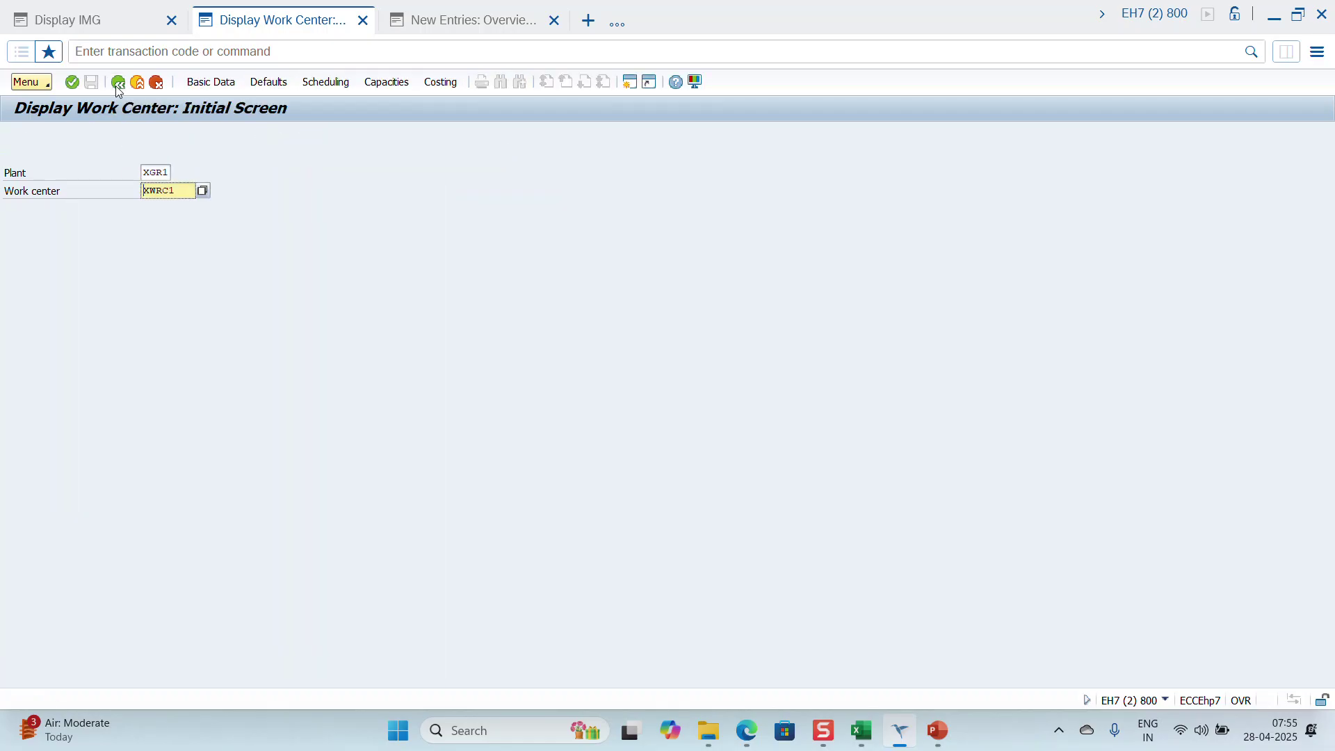
left_click(118, 90)
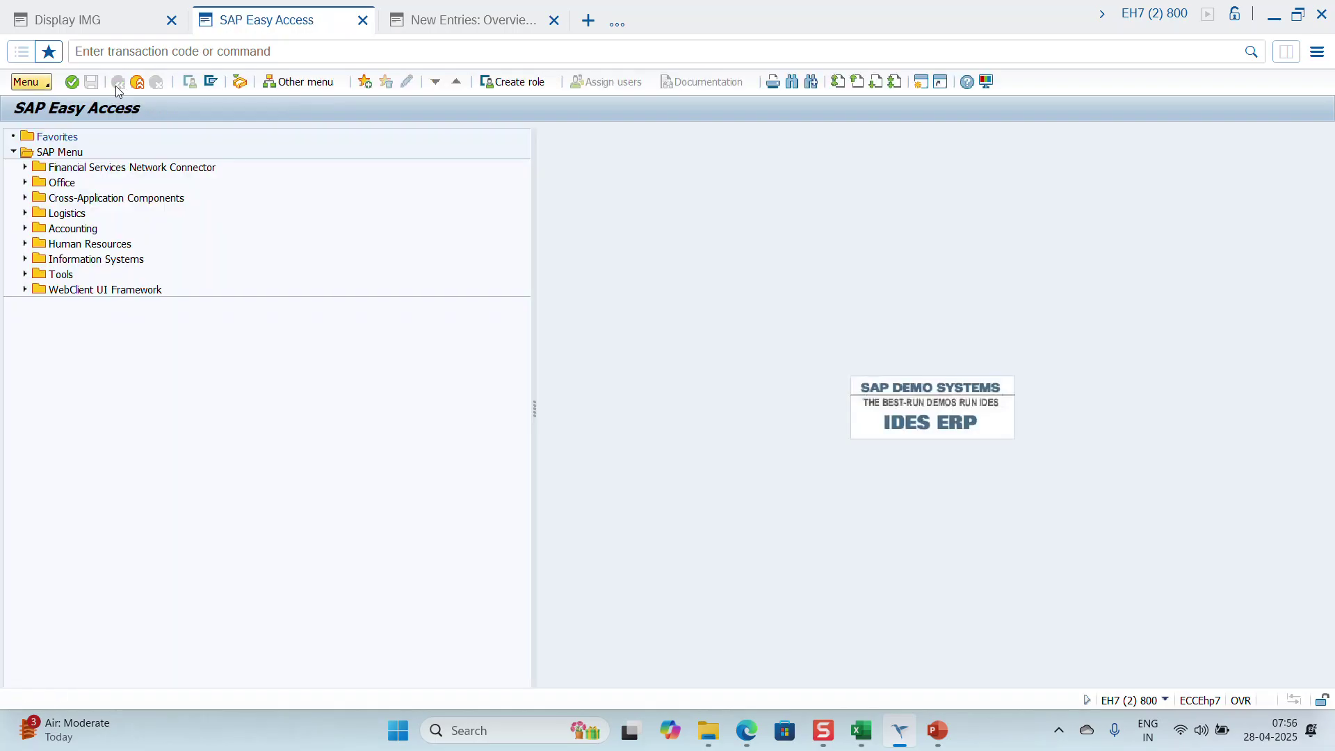
Step: Open the work center creation screen with transaction CR01 and leave it without entering a work center
left_click(110, 46)
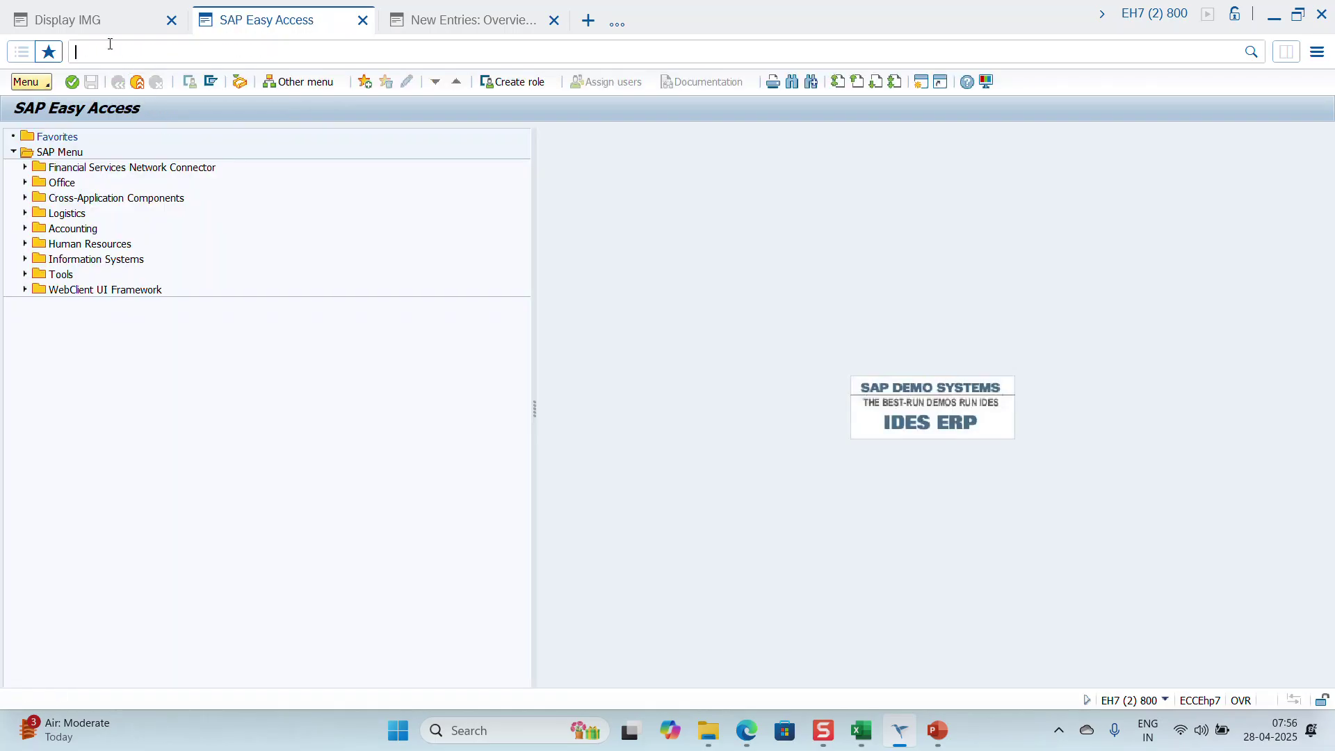
type("cr01")
key("Return")
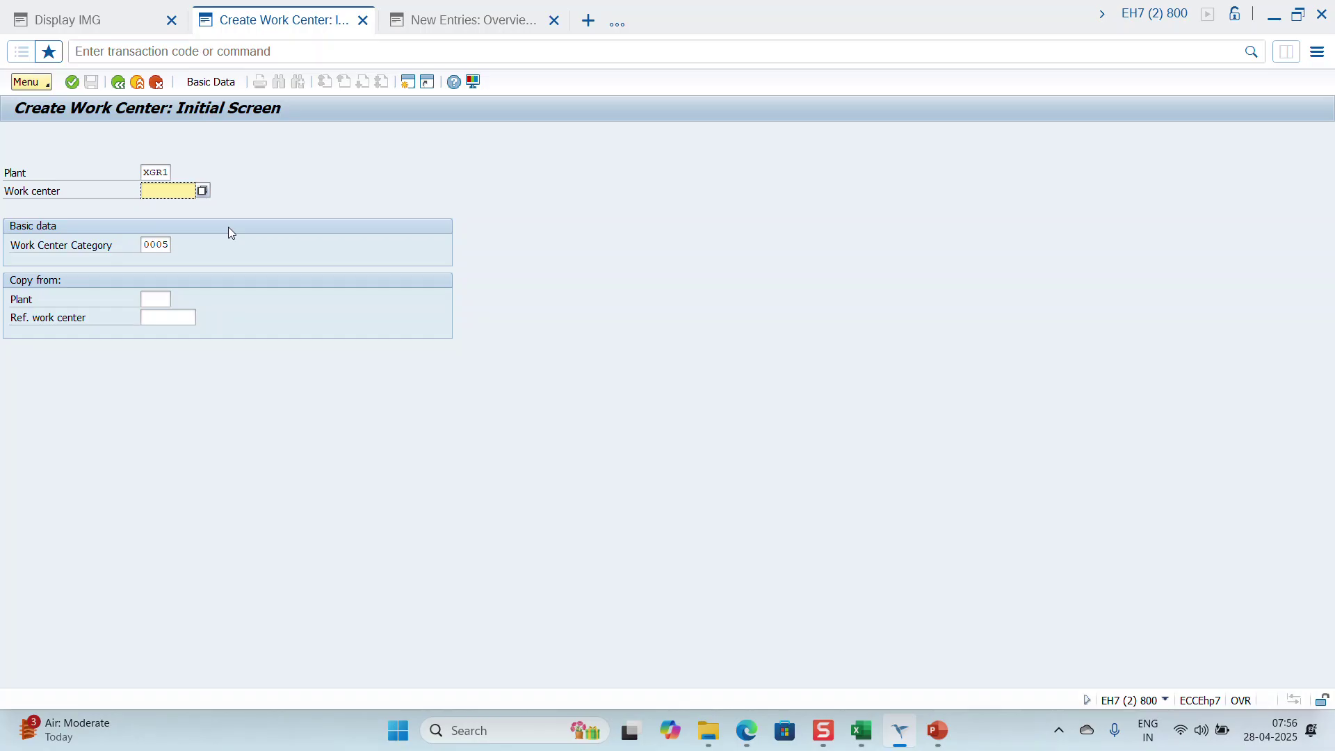
left_click(120, 82)
Step: Open XWRC1 for change with transaction CR02, look up internal processing activity types in its costing data, and leave the transaction
left_click(158, 60)
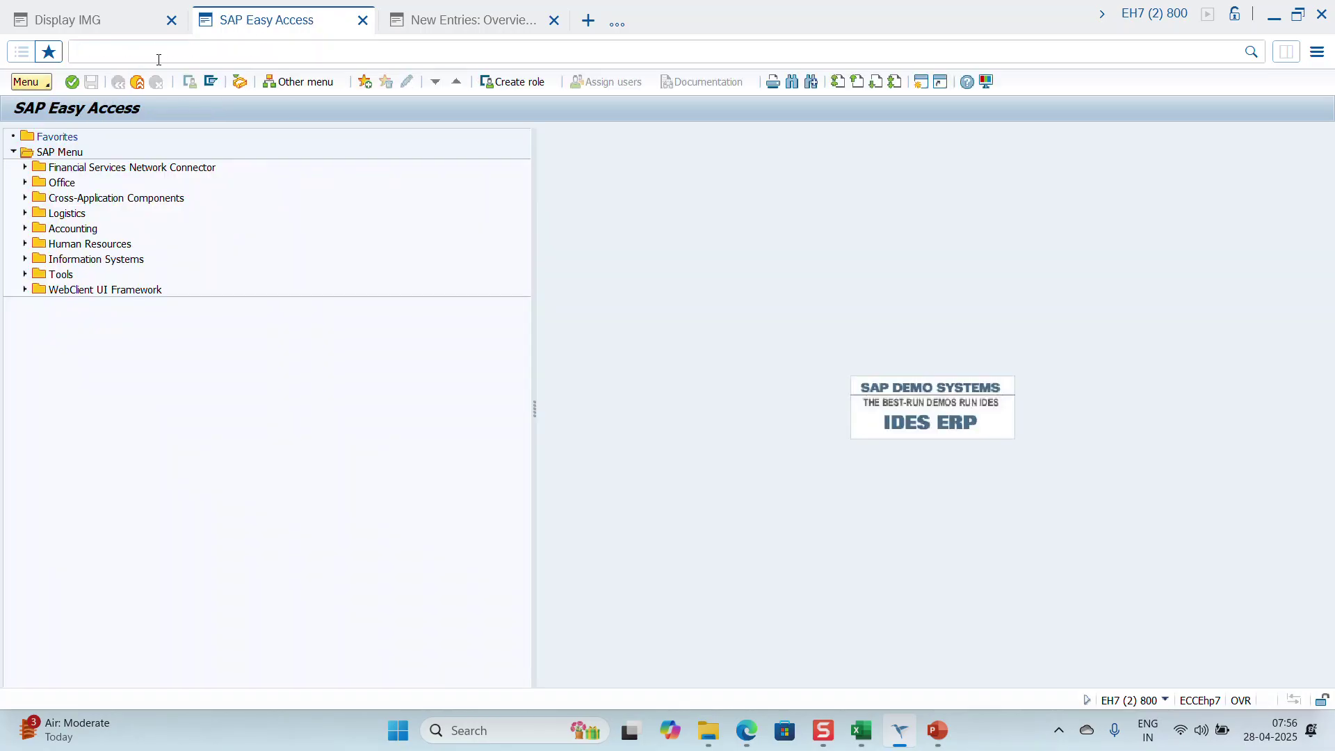
type("cr02")
key("Return")
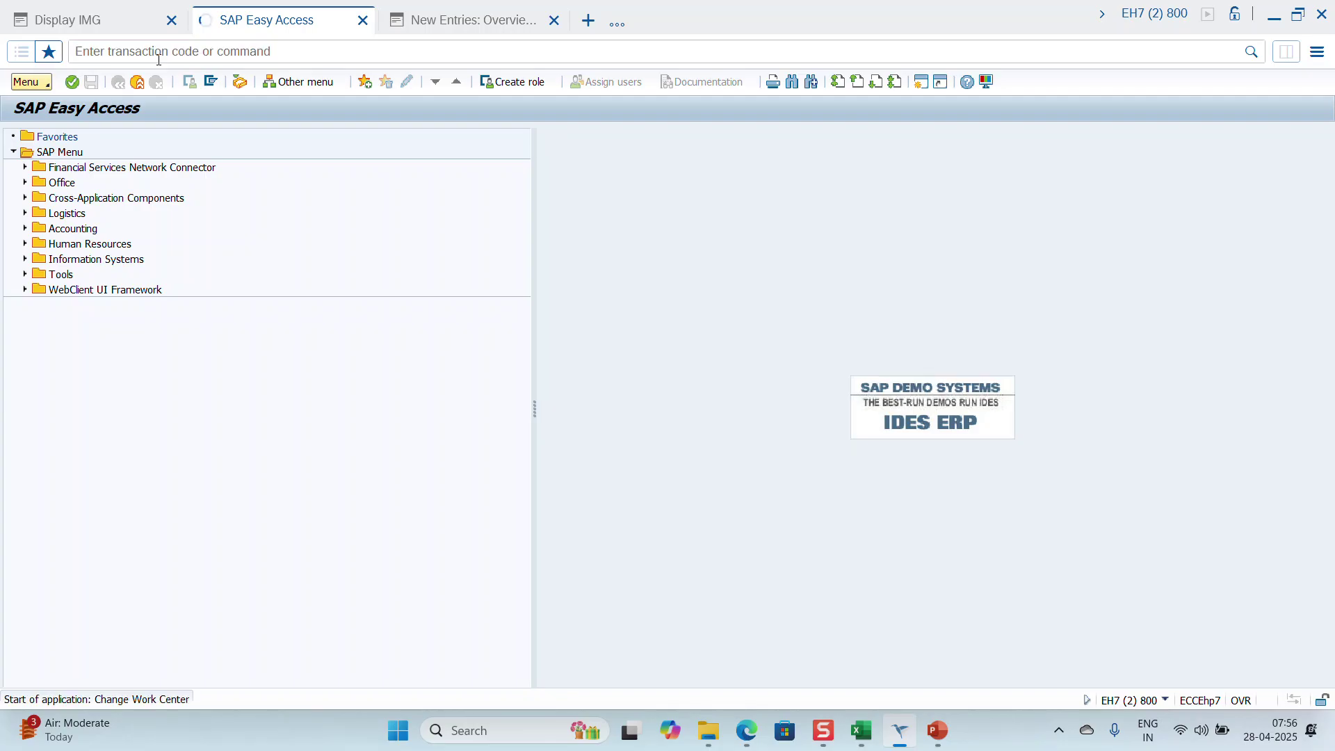
key("Return")
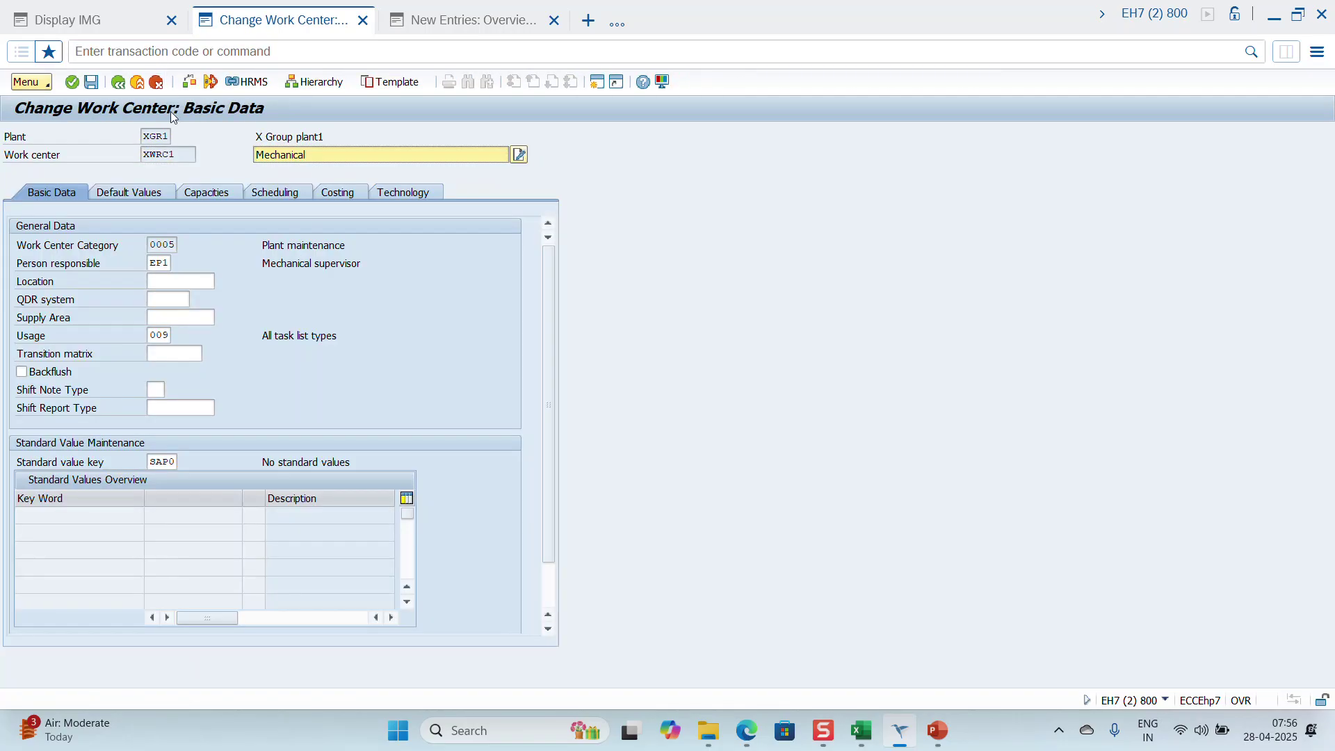
left_click(337, 193)
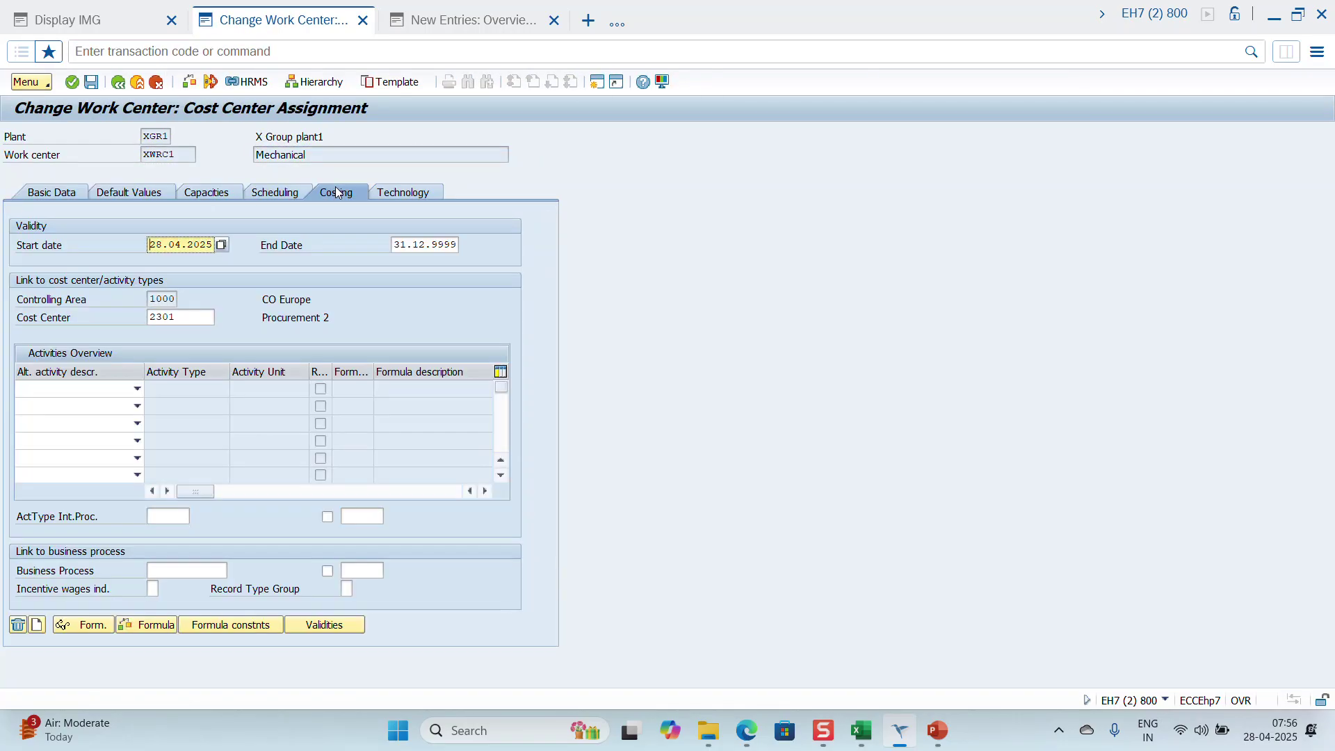
left_click(170, 518)
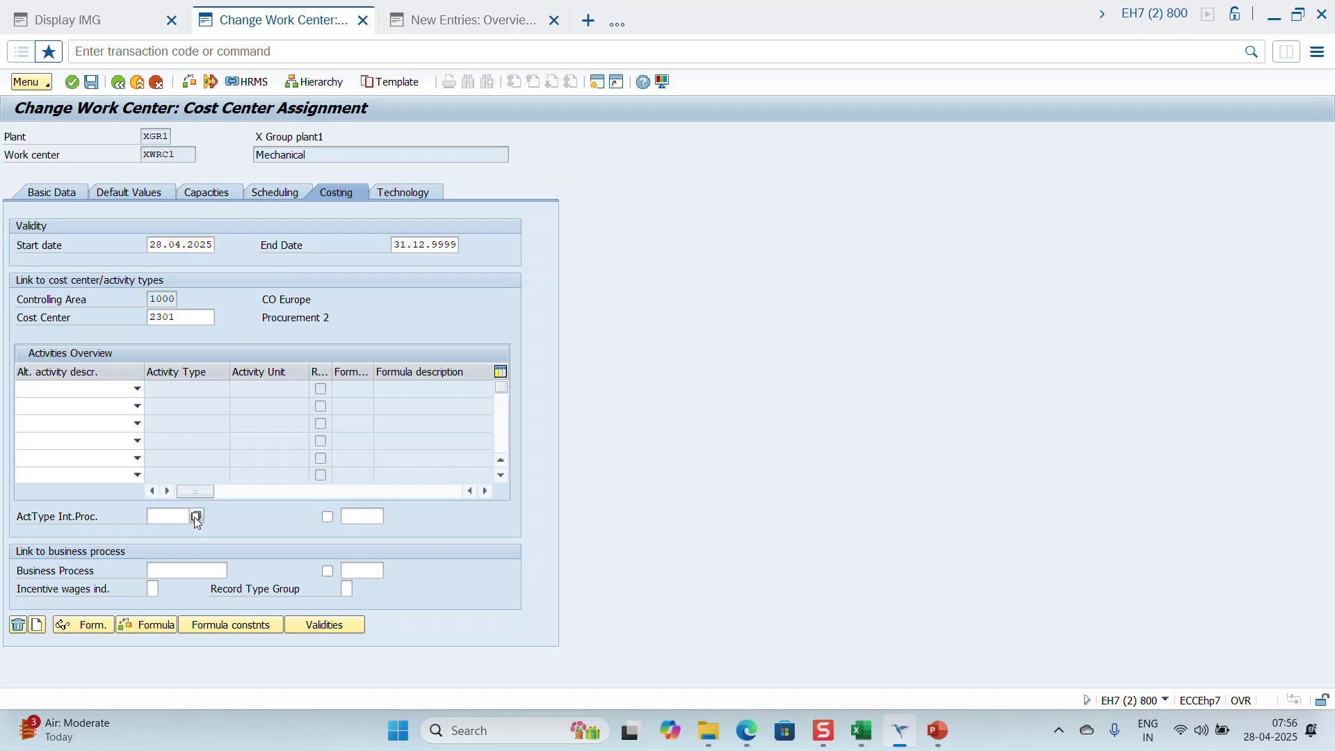
left_click(196, 516)
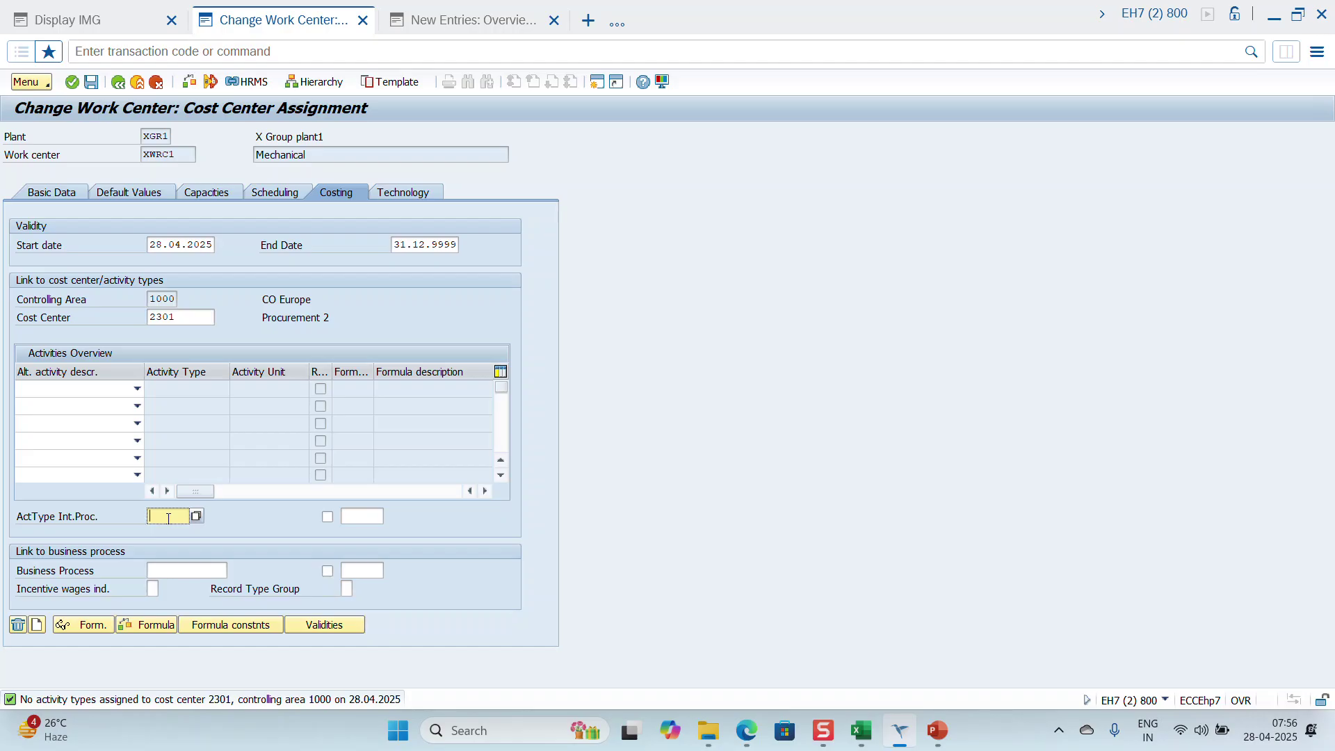
left_click(119, 85)
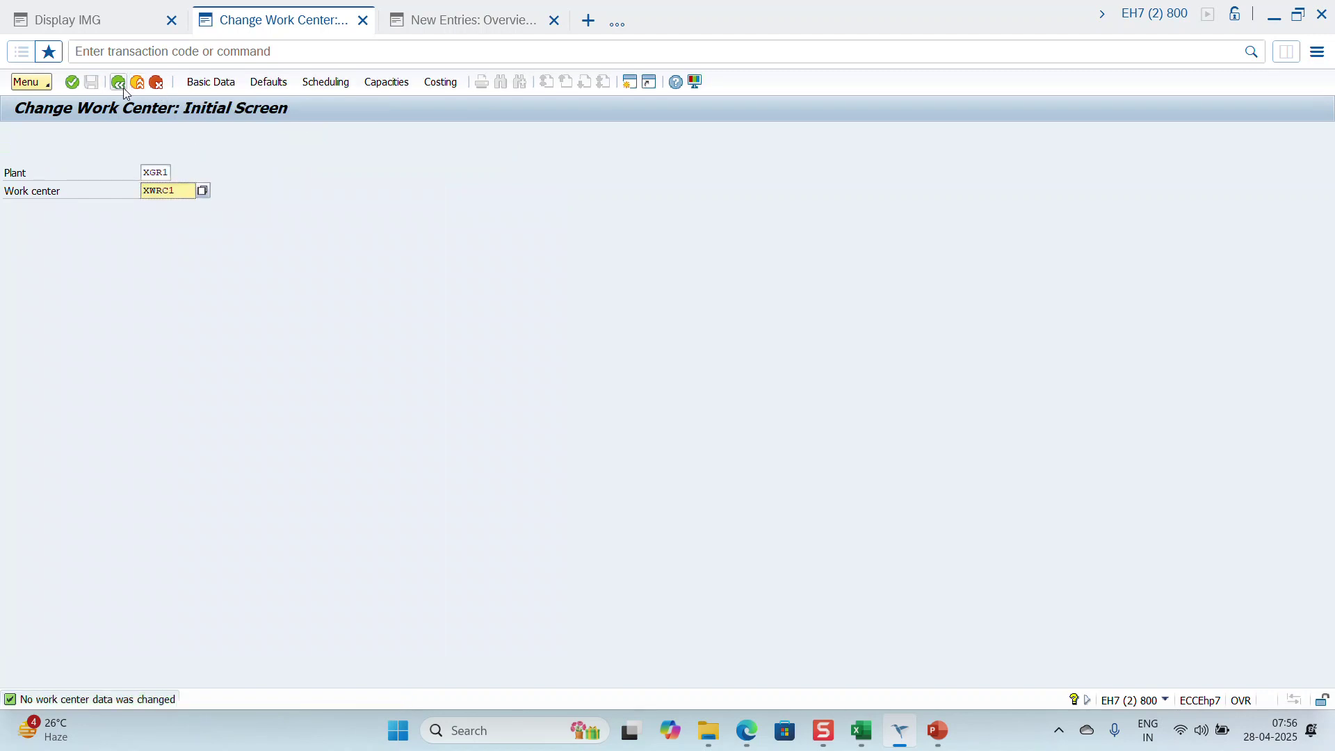
left_click(123, 87)
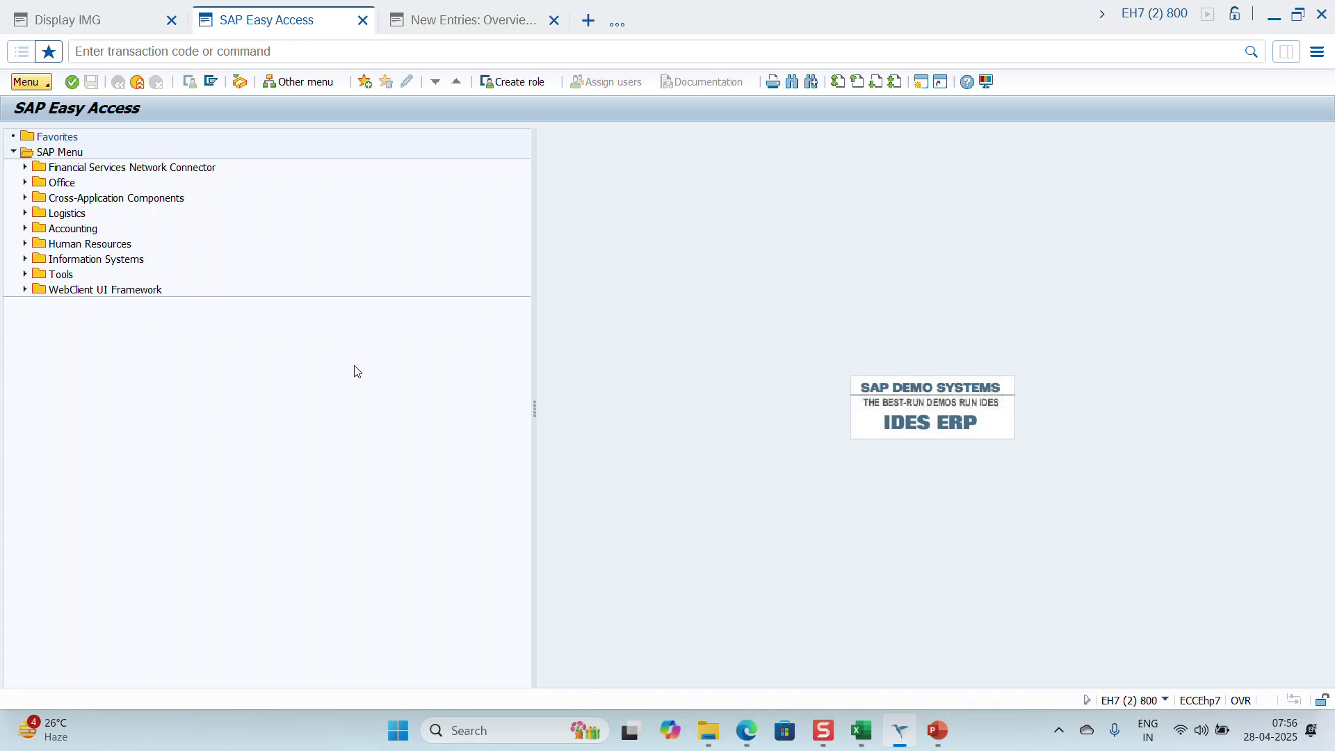
Step: Start creating work center XWRC2 in plant XGR1 with category 0005, using transaction IR01
left_click(132, 50)
type("IR01")
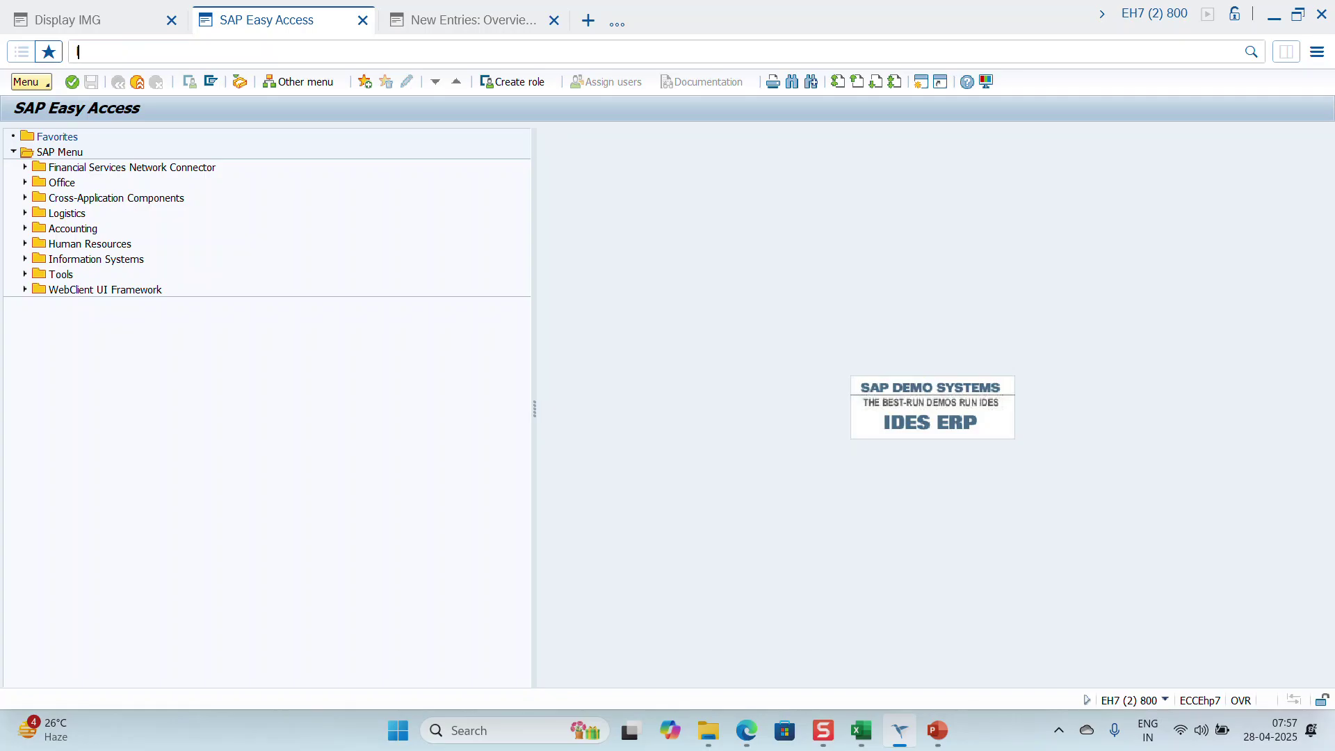
key("Return")
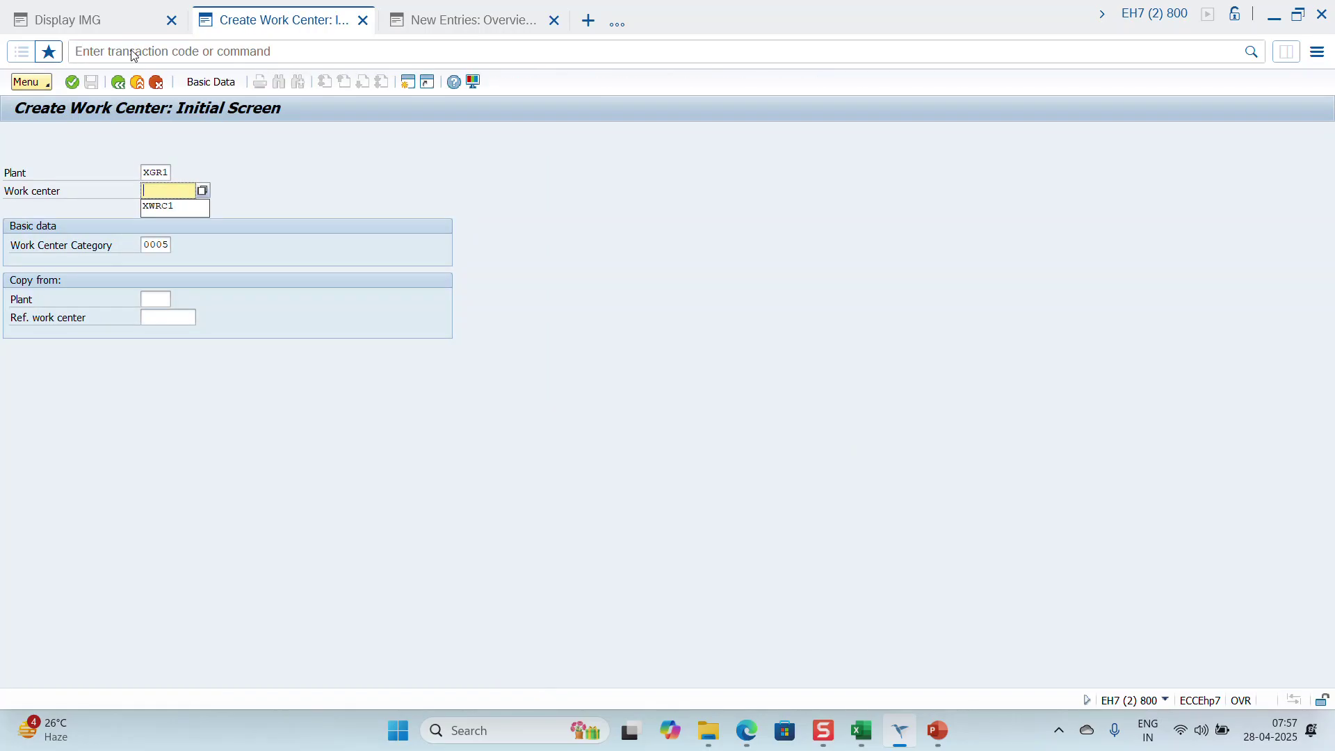
key("Down")
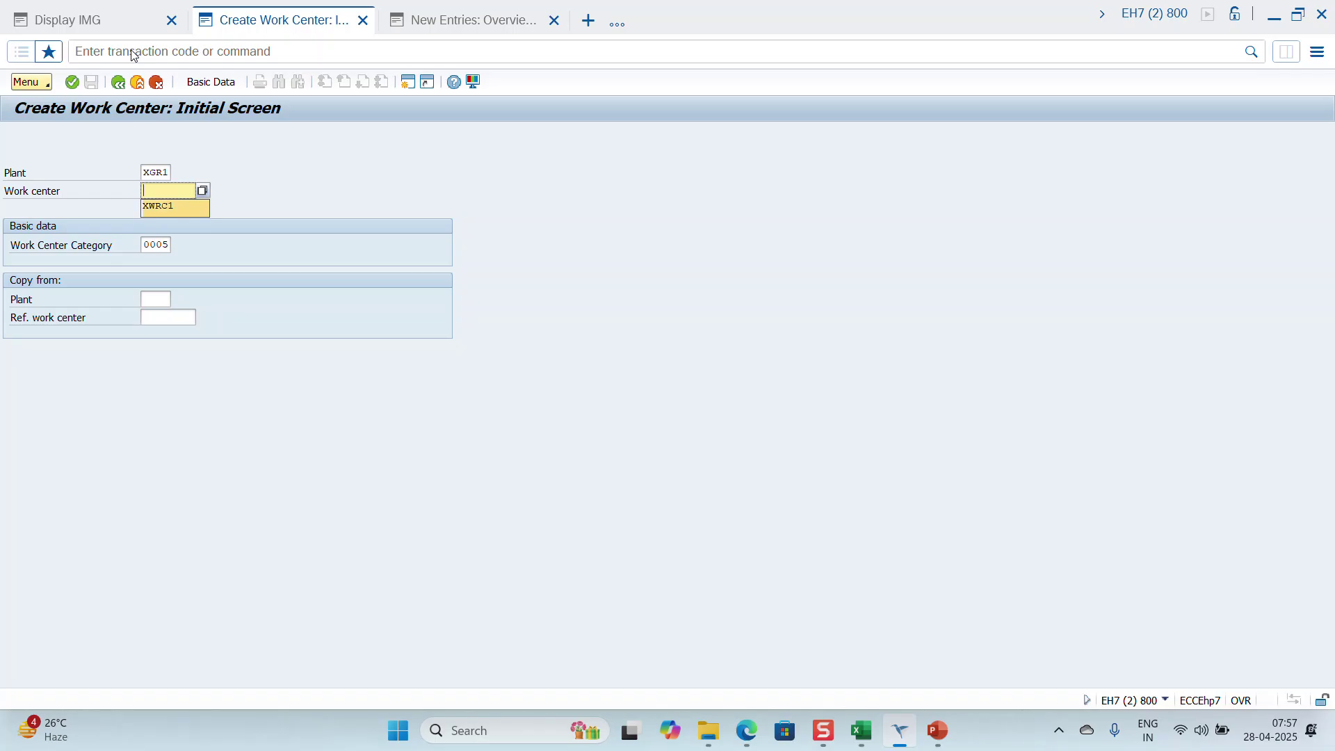
key("Return")
key("BackSpace")
type("2")
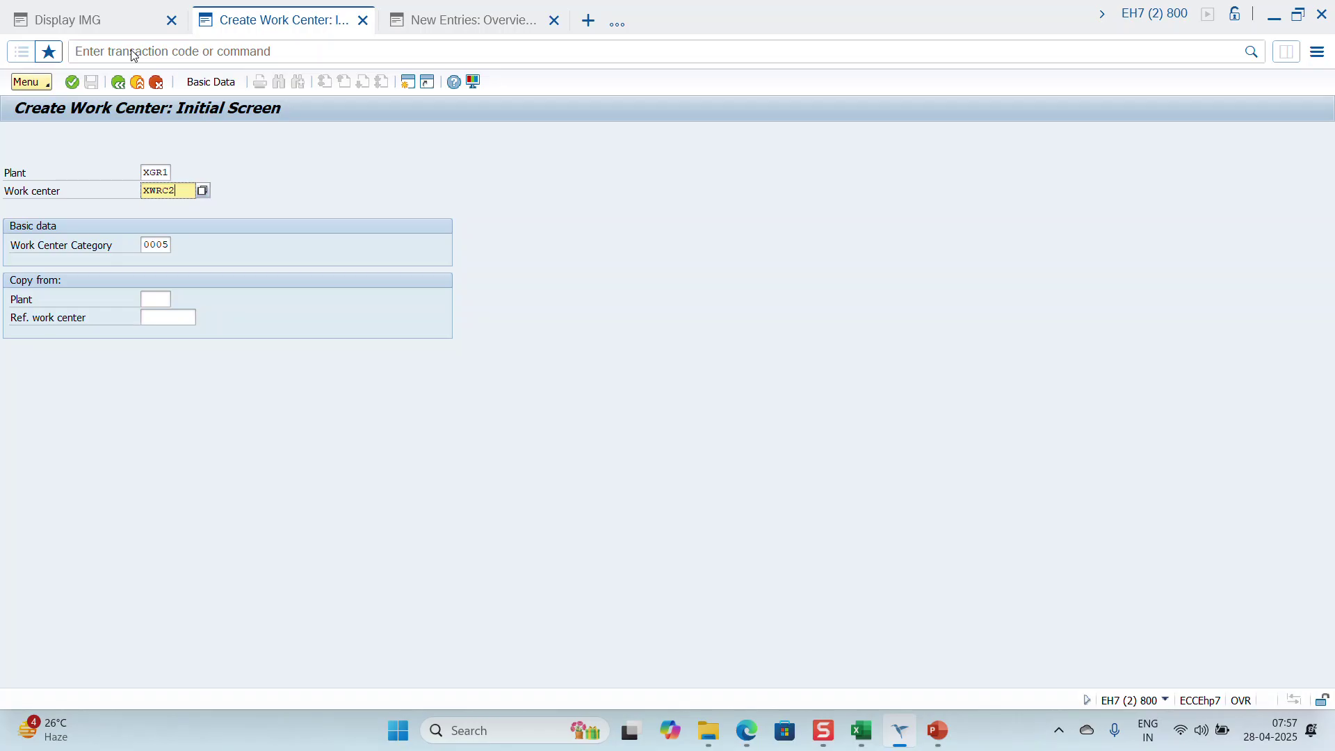
key("Return")
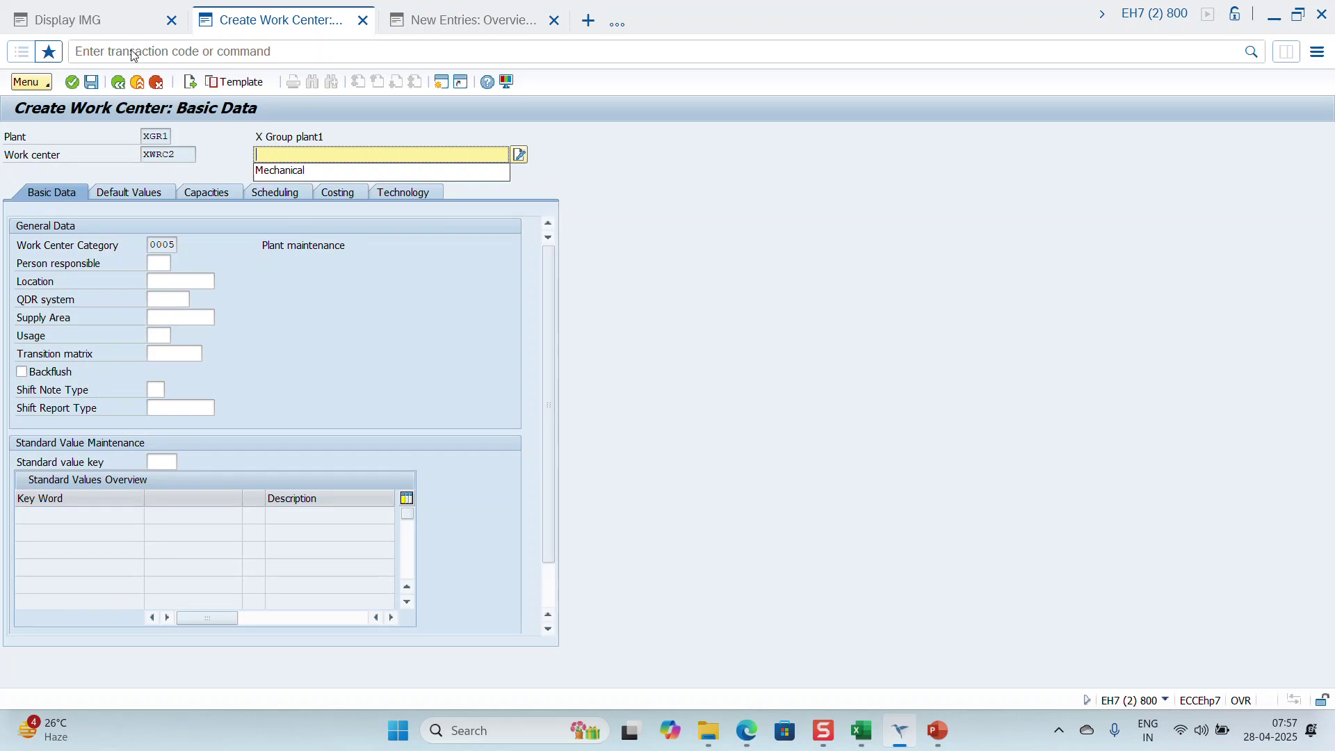
Step: Enter the description Electrical for the new work center and set its standard value key to SAP0
type("Ele")
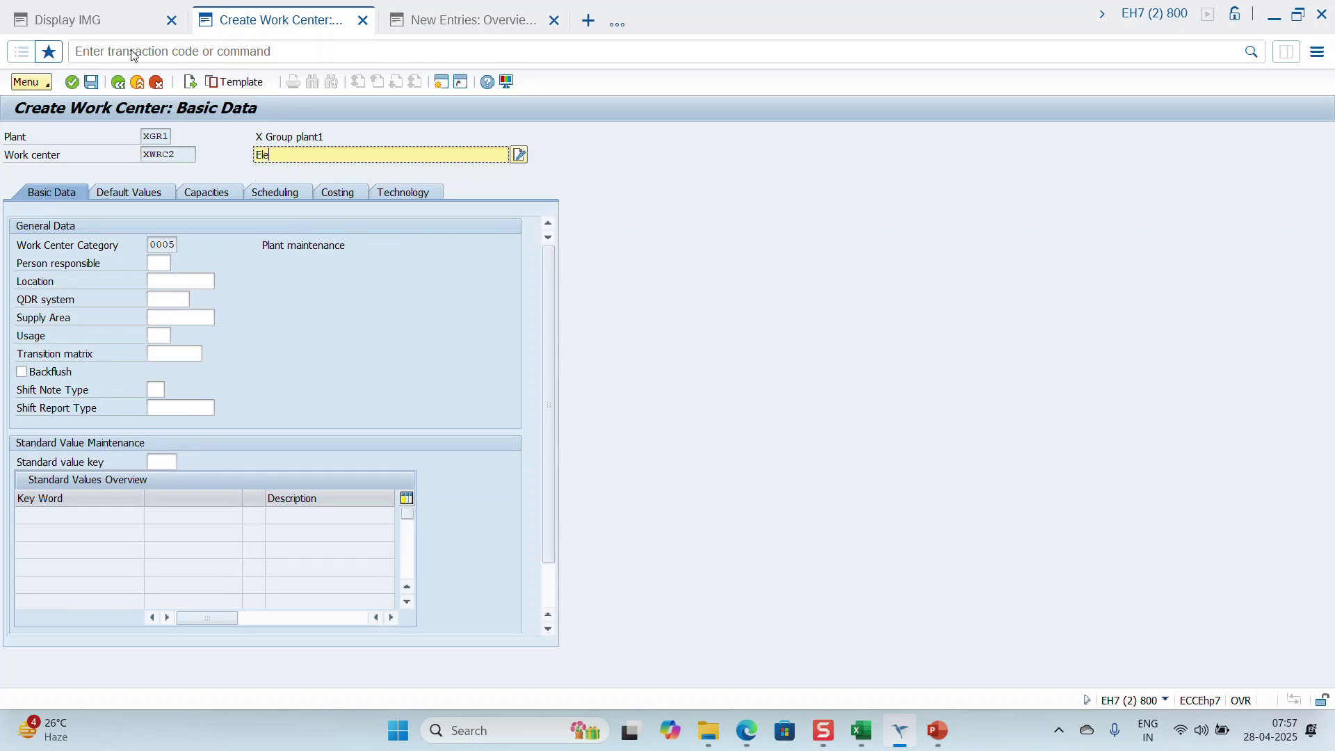
type("ctrical")
left_click(159, 461)
left_click(159, 461)
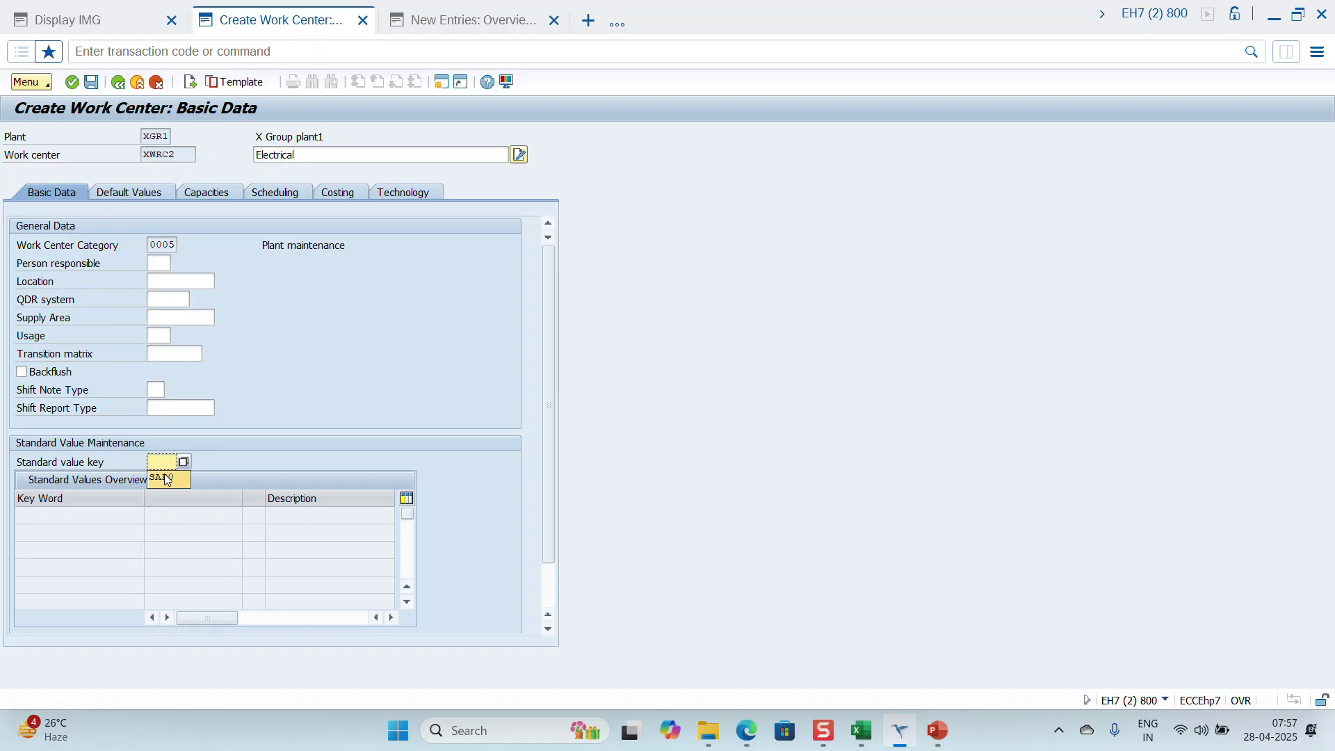
left_click(165, 478)
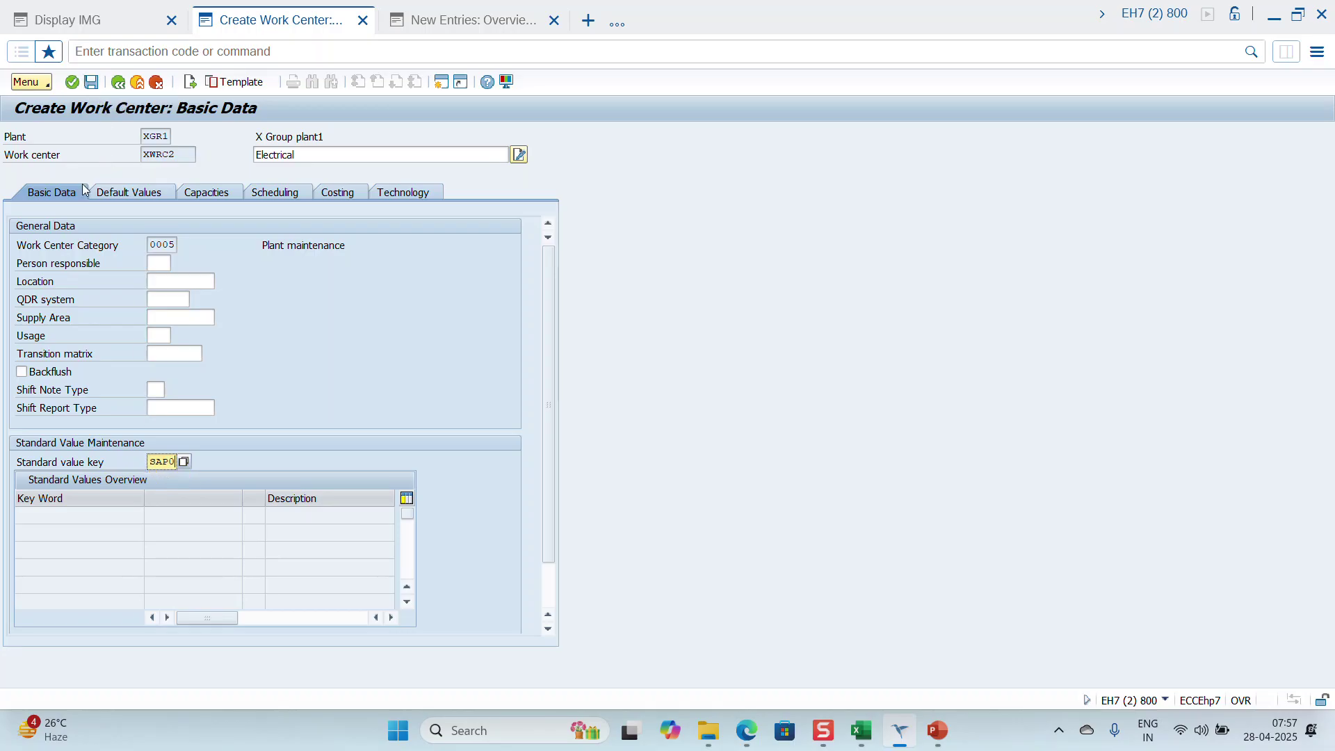
Step: Go through the default values and capacities to the scheduling data, and try to enter capacity category PER
left_click(114, 197)
left_click(200, 194)
left_click(273, 198)
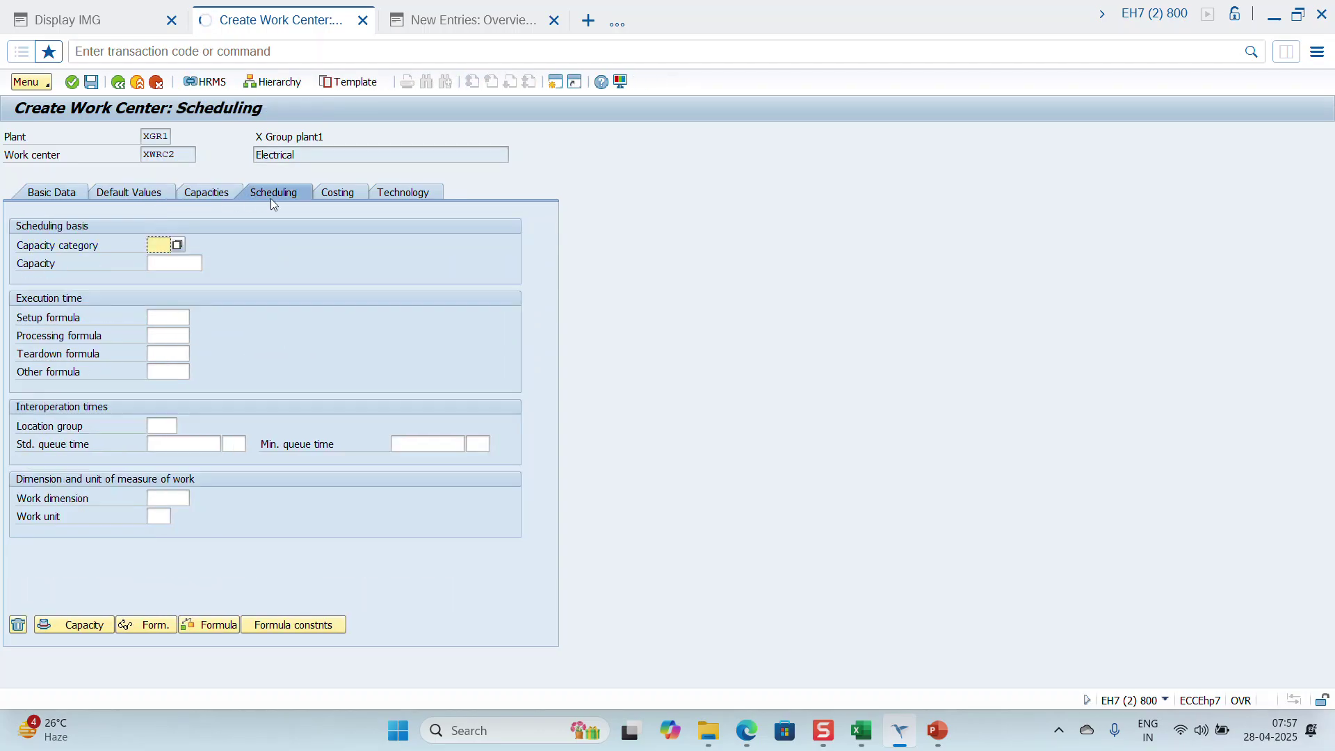
key("space")
key("Down")
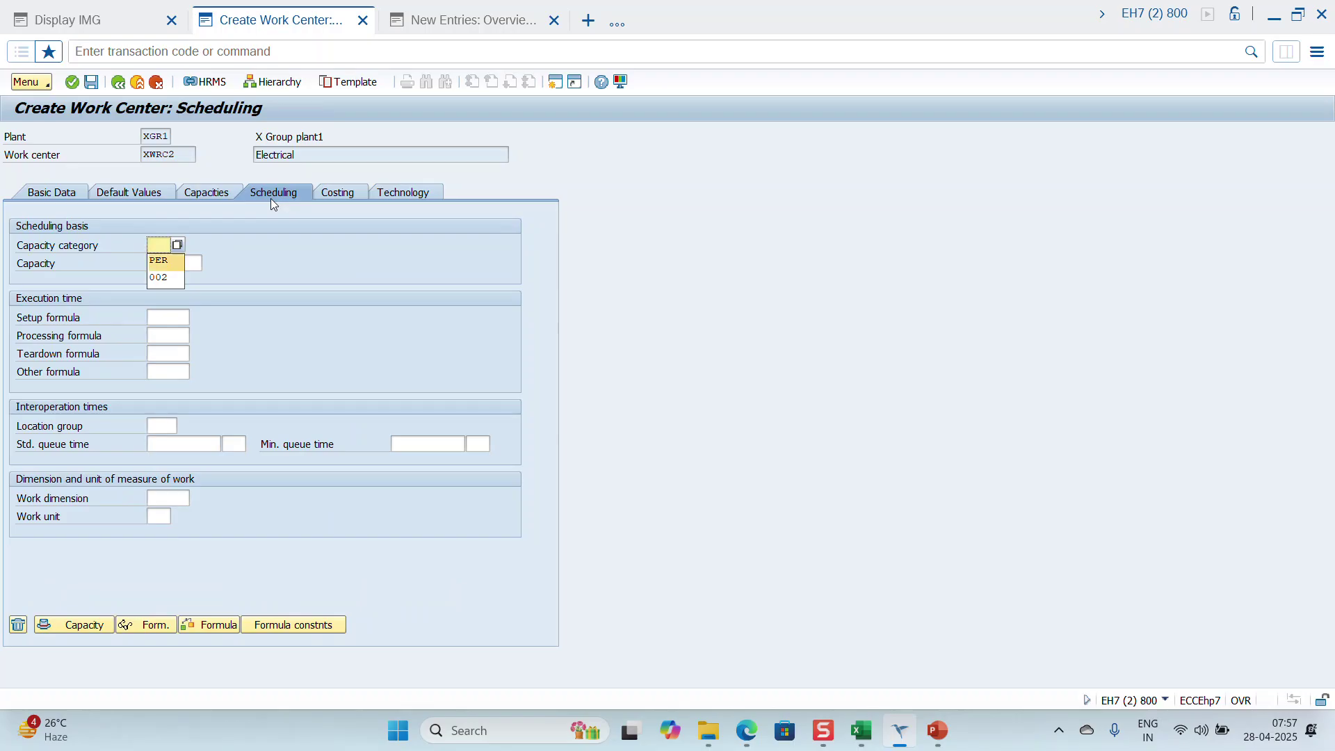
key("Return")
key("Return")
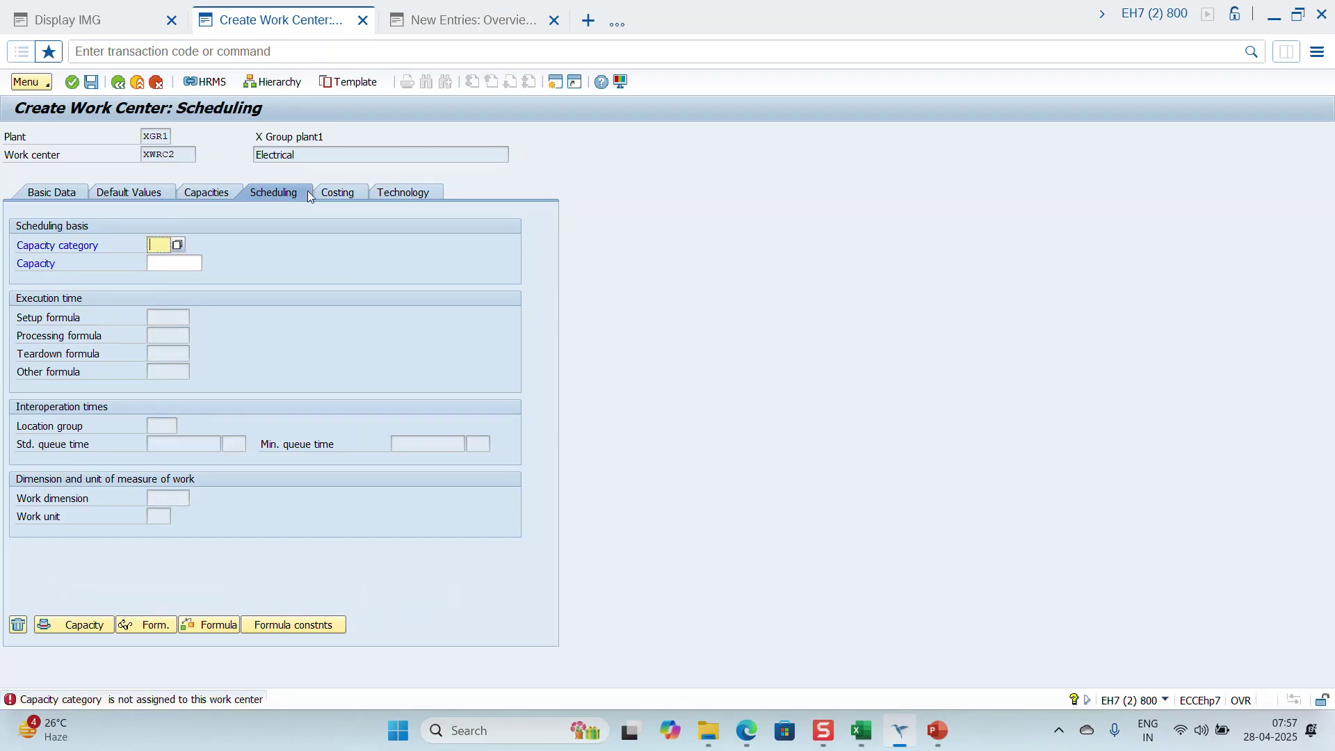
key("Return")
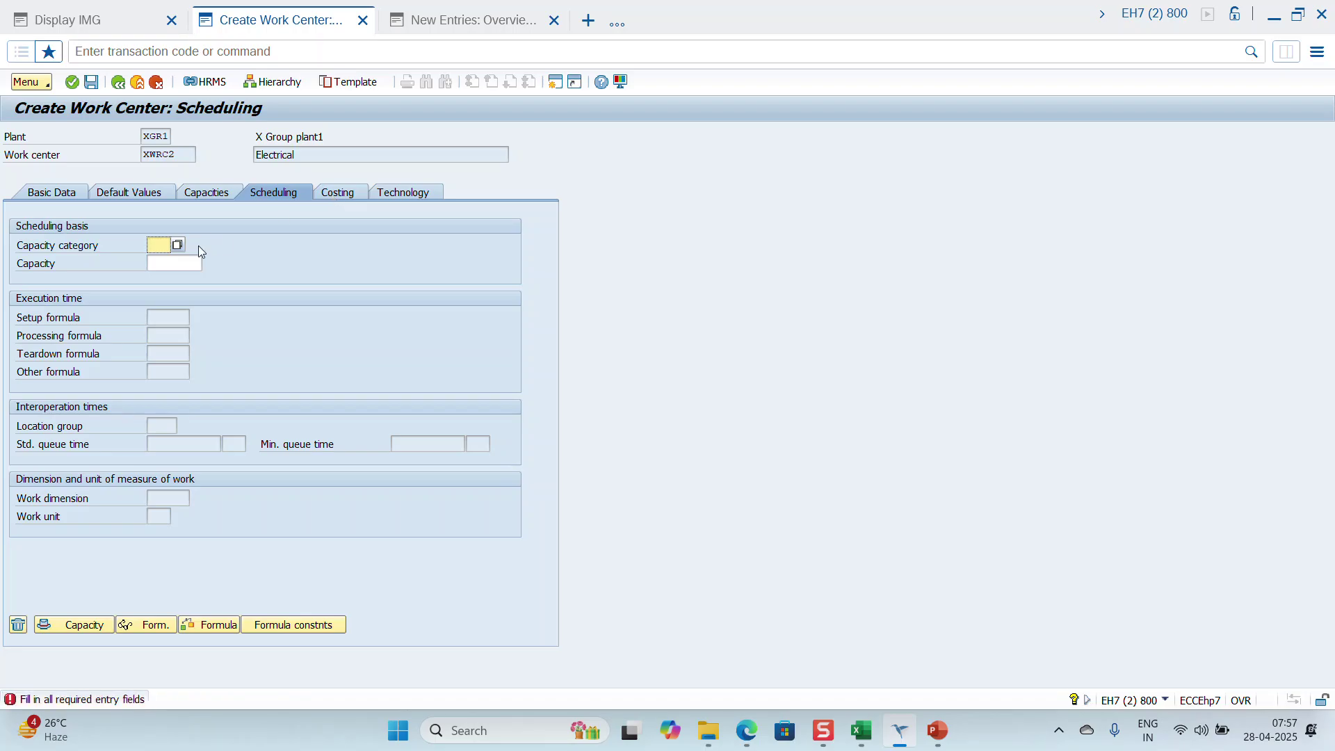
Step: Try to select capacity category 001 (Machine) as the scheduling basis of the Electrical work center
left_click(180, 247)
left_click(178, 246)
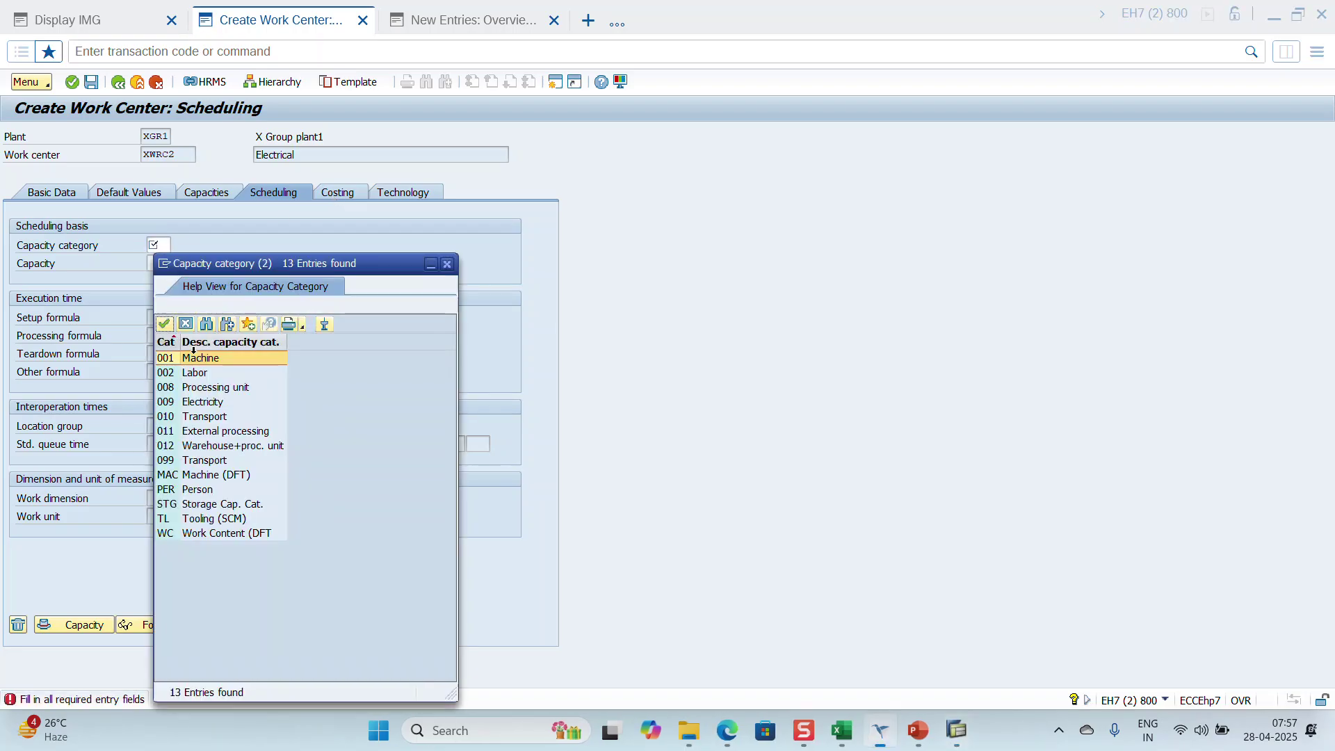
double_click(194, 357)
key("Return")
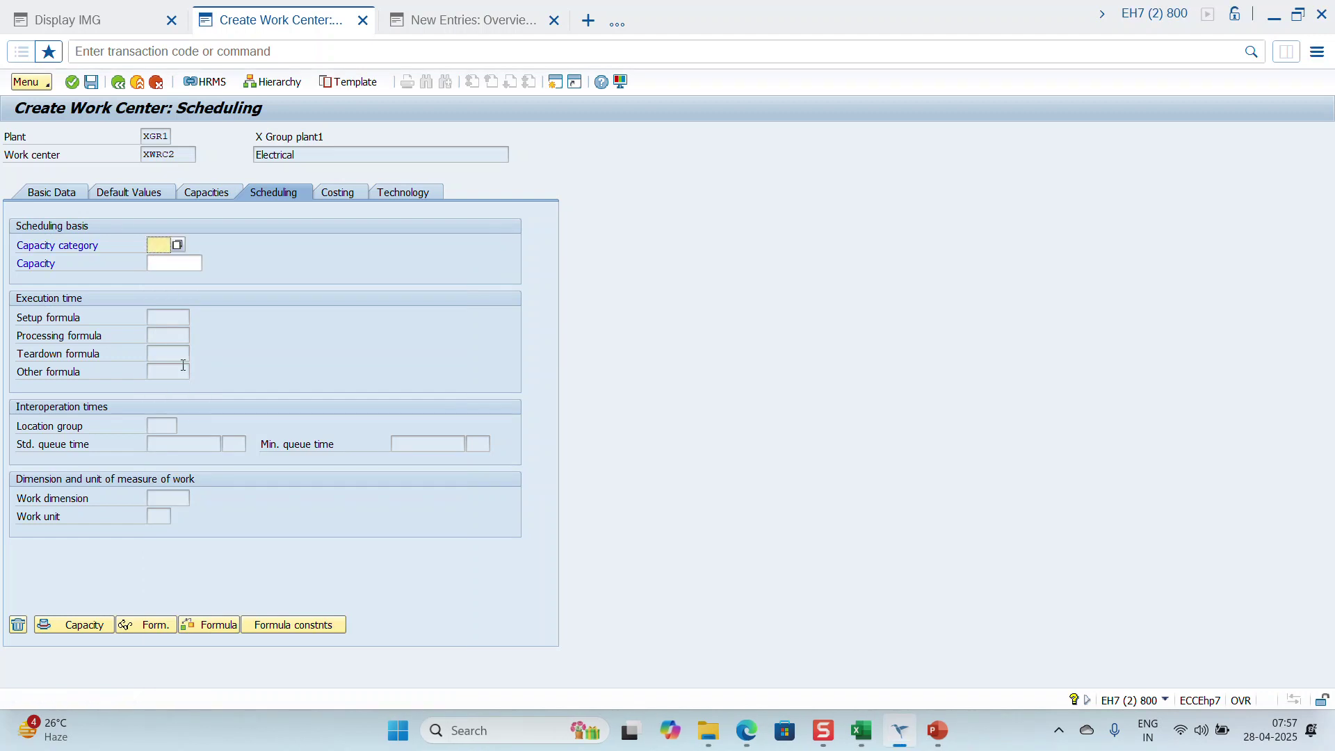
key("Return")
Step: Exit the creation of the Electrical work center without saving it
left_click(207, 192)
left_click(137, 82)
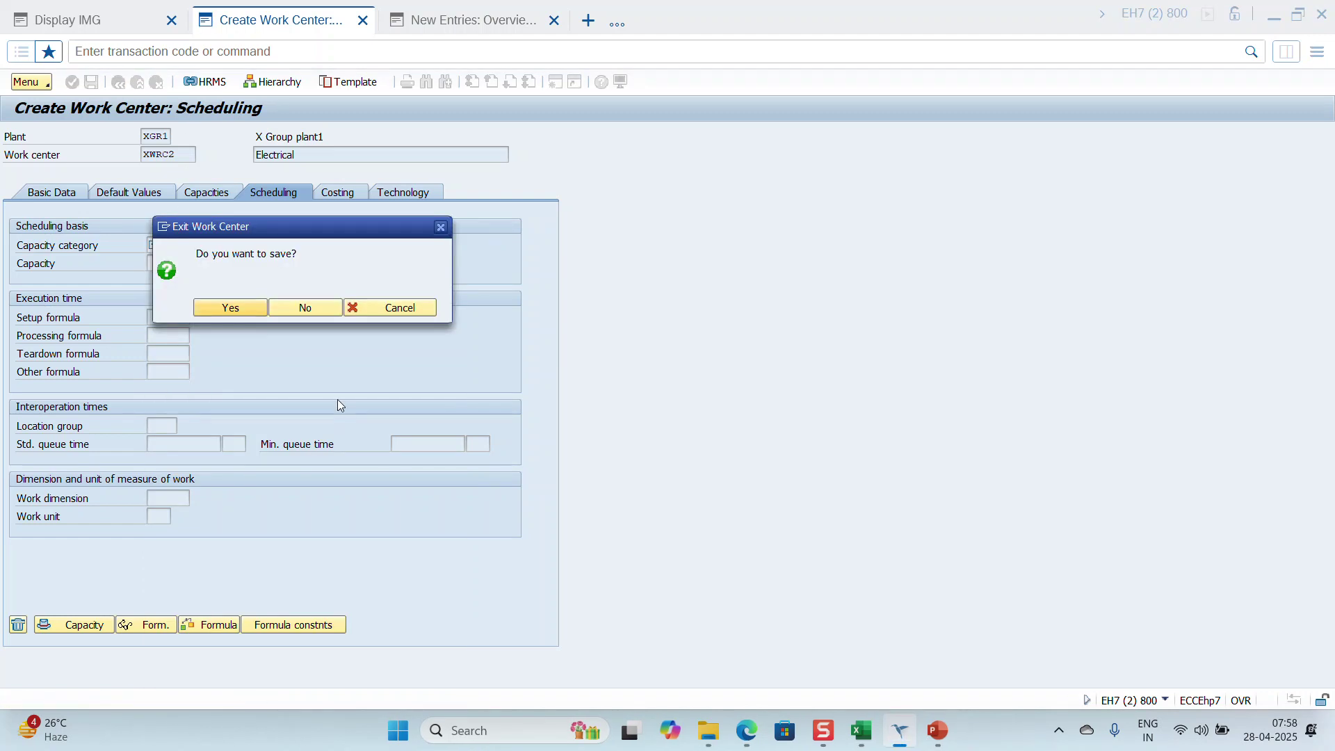
left_click(304, 308)
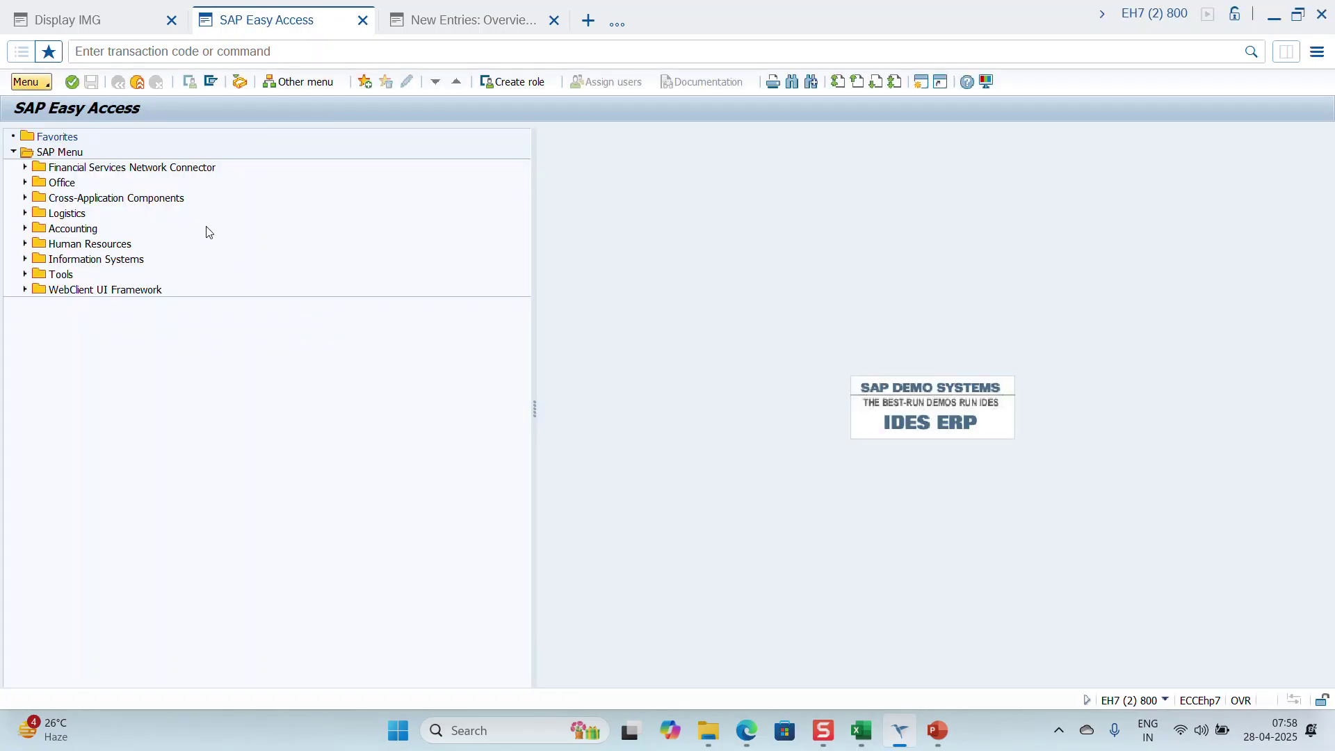
Step: Restart the creation of work center XWRC2 in plant XGR1, category 0005, with transaction IR01
left_click(99, 59)
type("cr01")
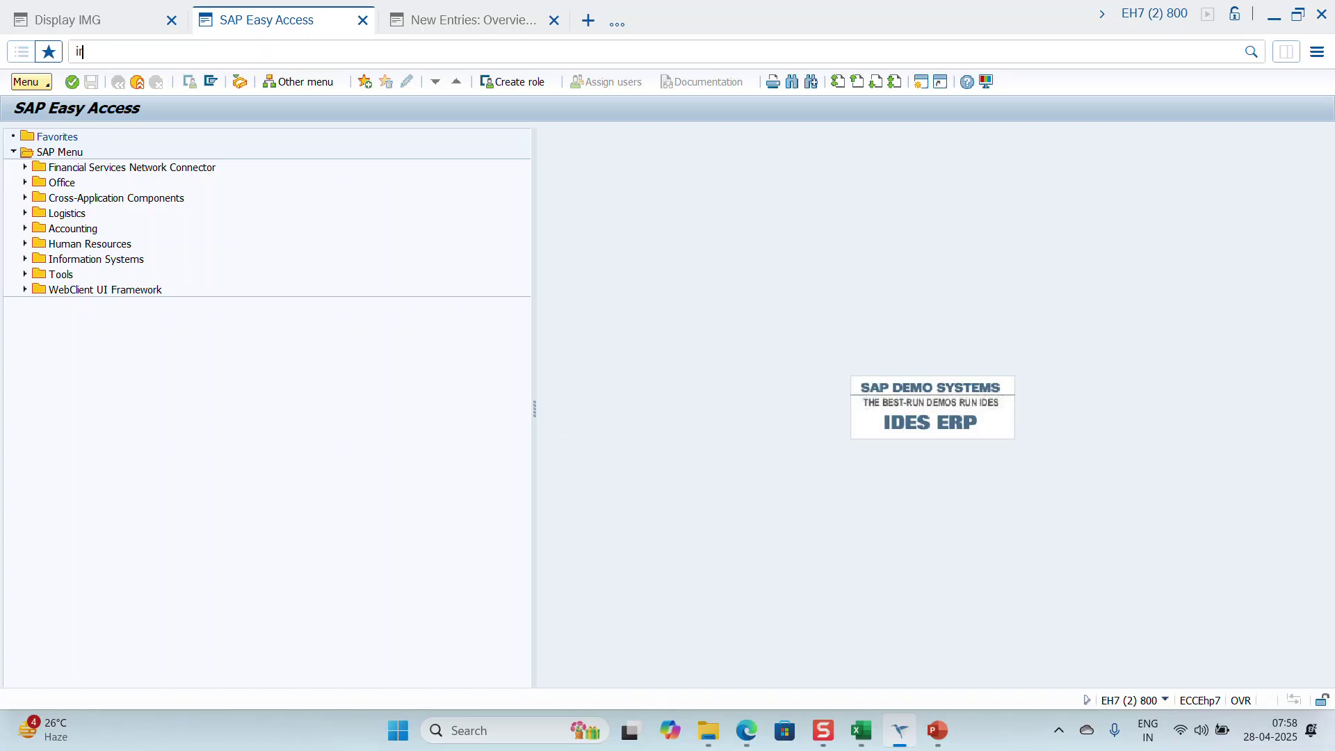
key("Return")
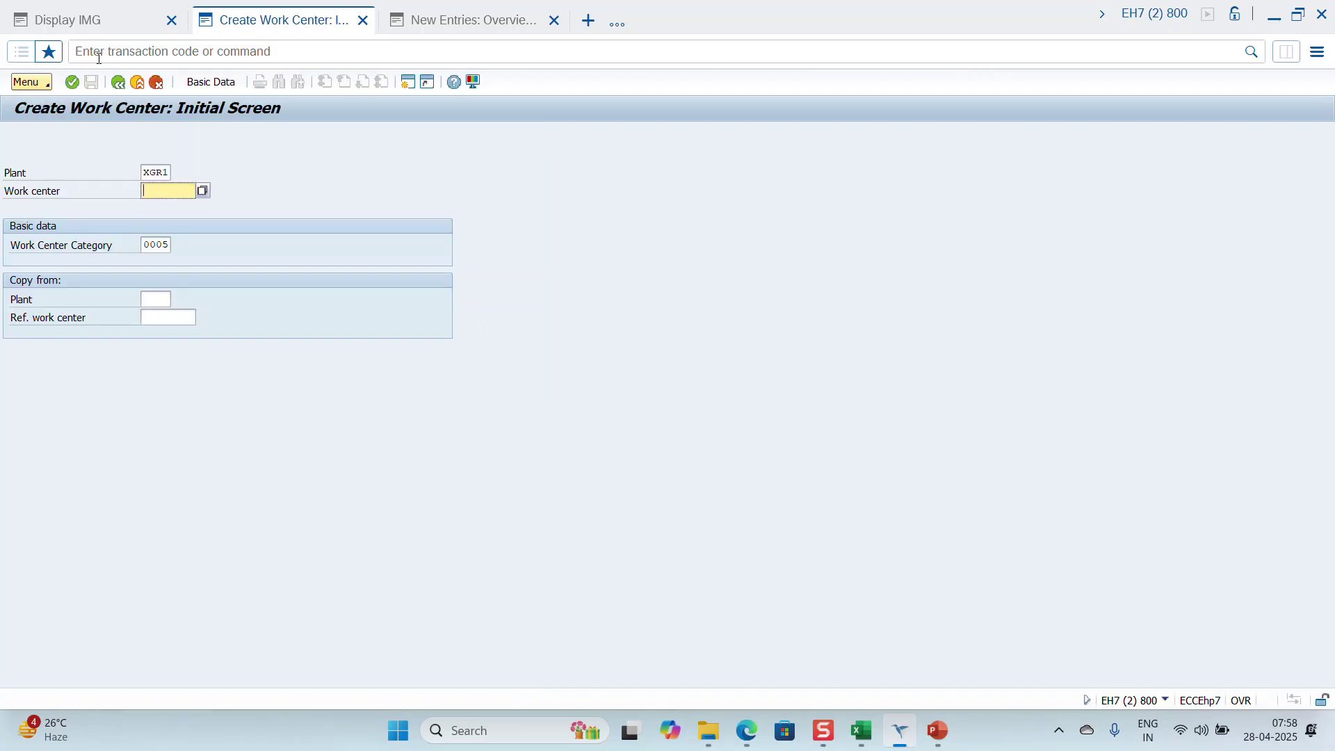
key("Return")
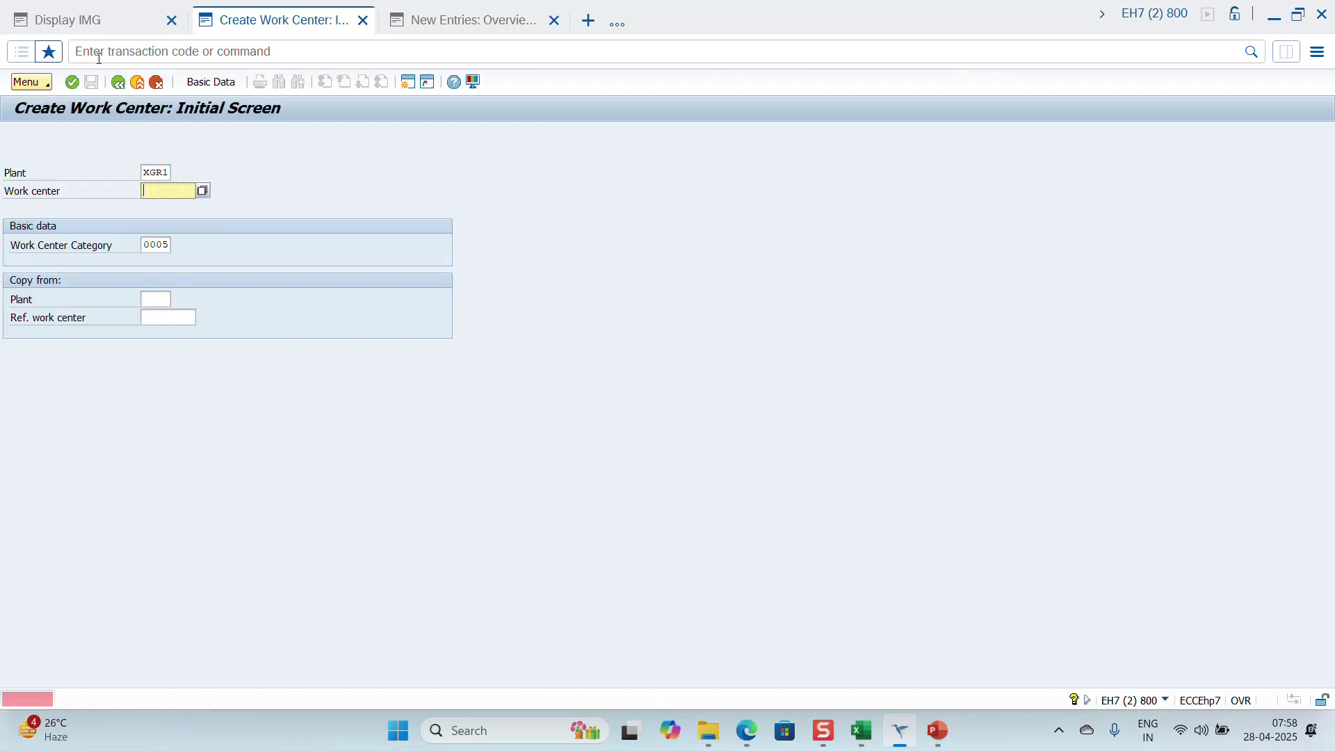
key("Down")
key("Return")
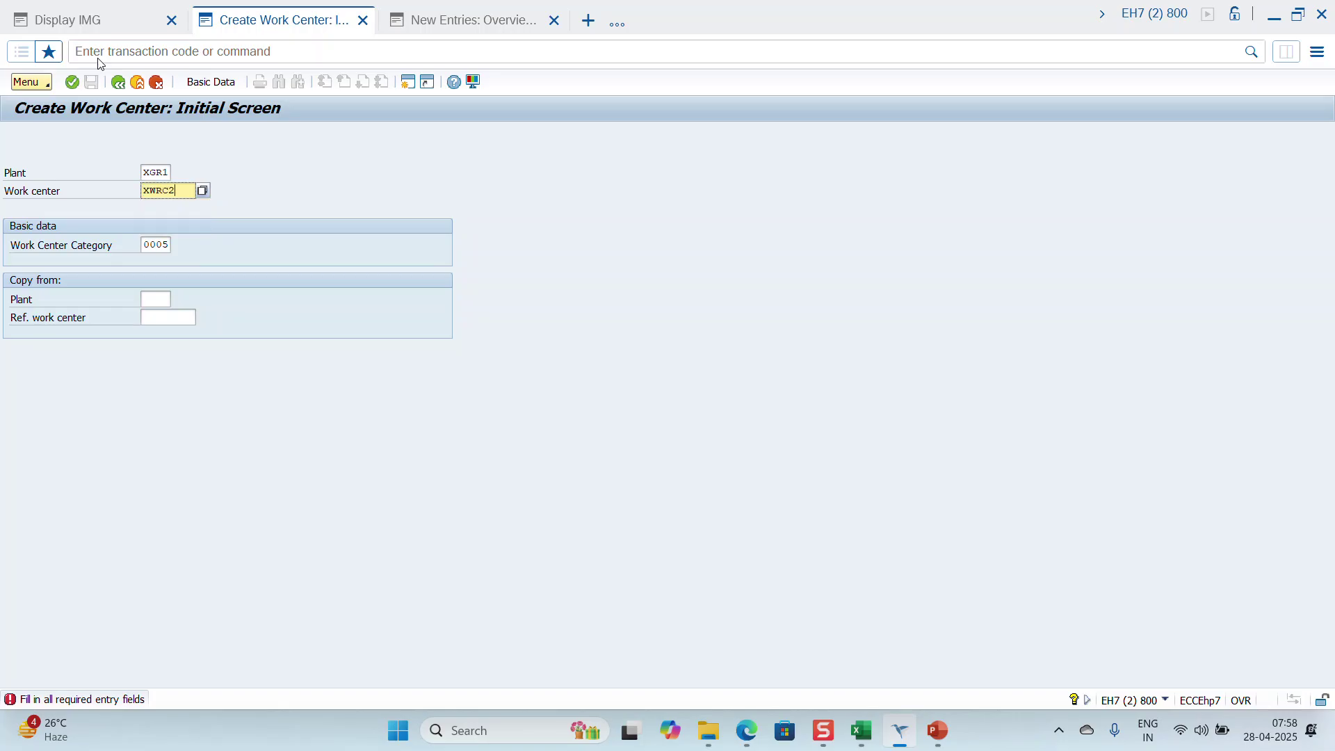
key("Return")
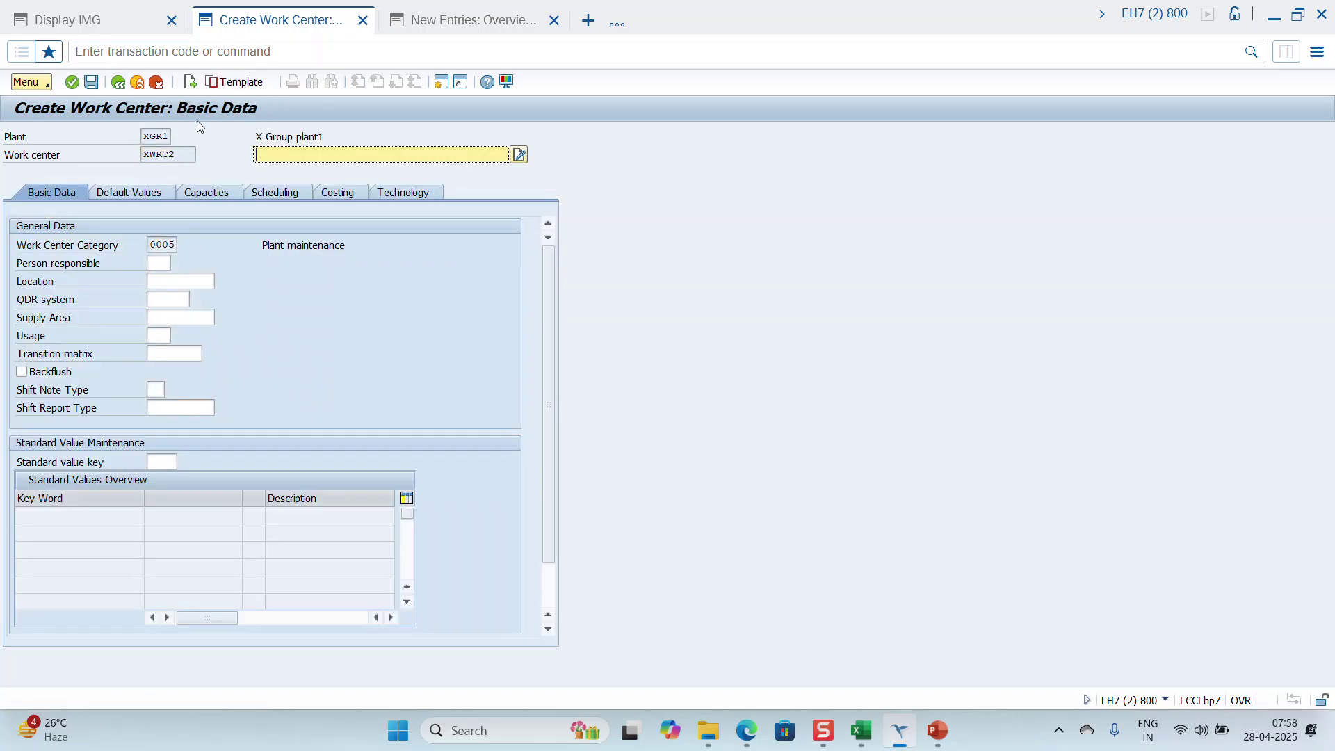
Step: Describe the work center as Electrical and assign standard value key SAP0 in its basic data
key("Down")
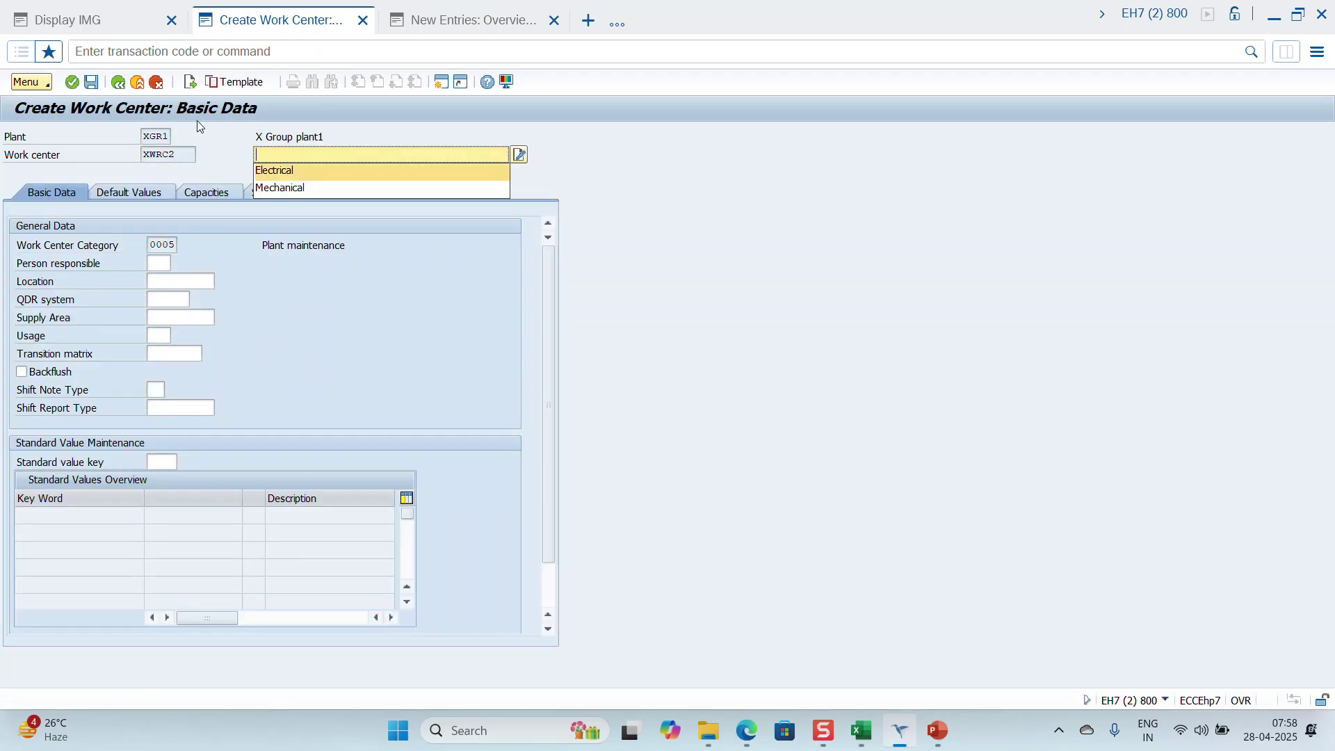
key("Return")
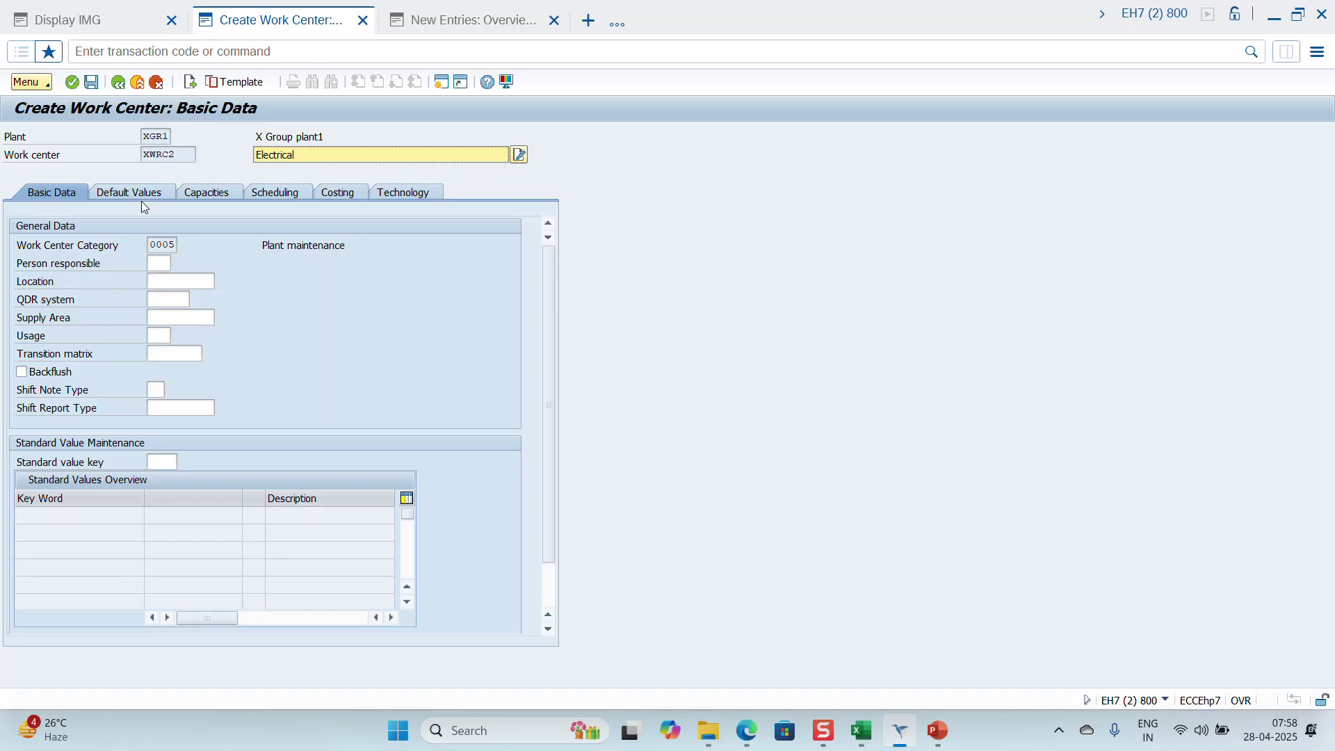
left_click(166, 456)
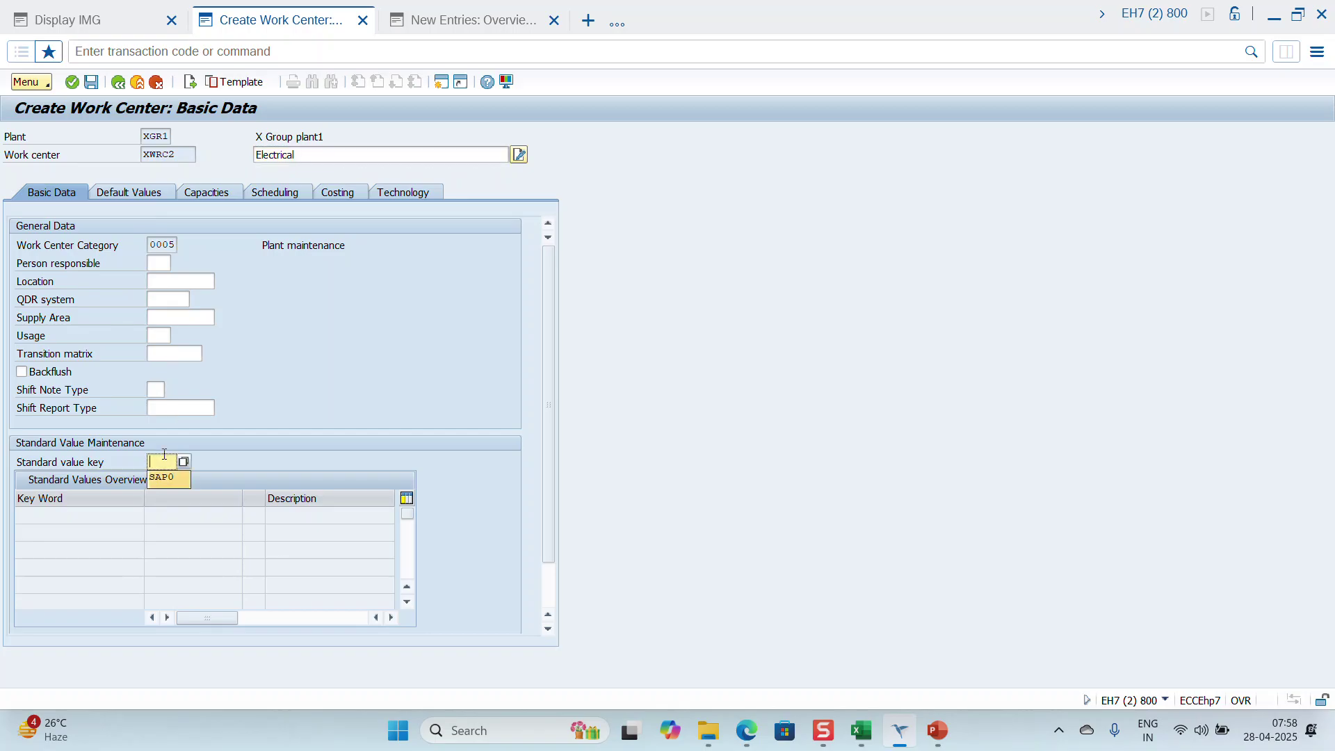
key("Down")
key("Return")
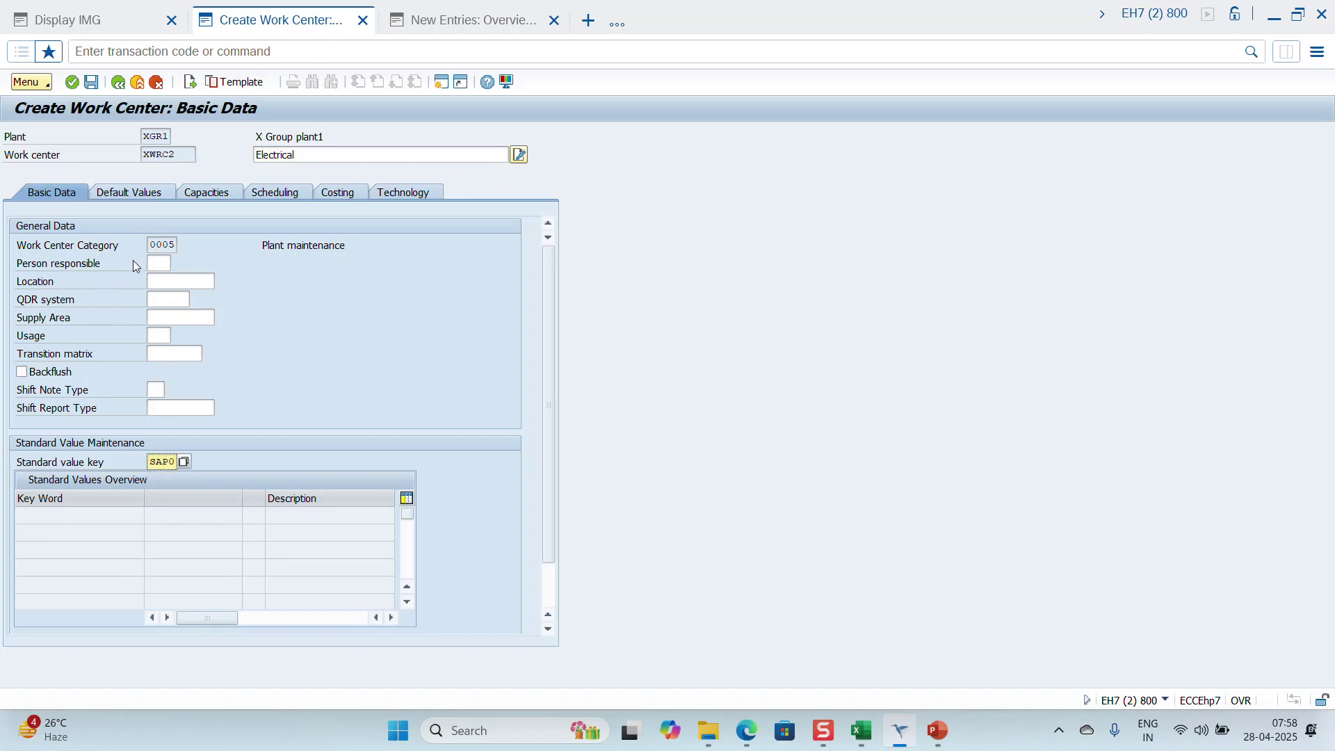
Step: Set the control key in the operation default values to PM01 (Plant maintenance - internal)
left_click(145, 191)
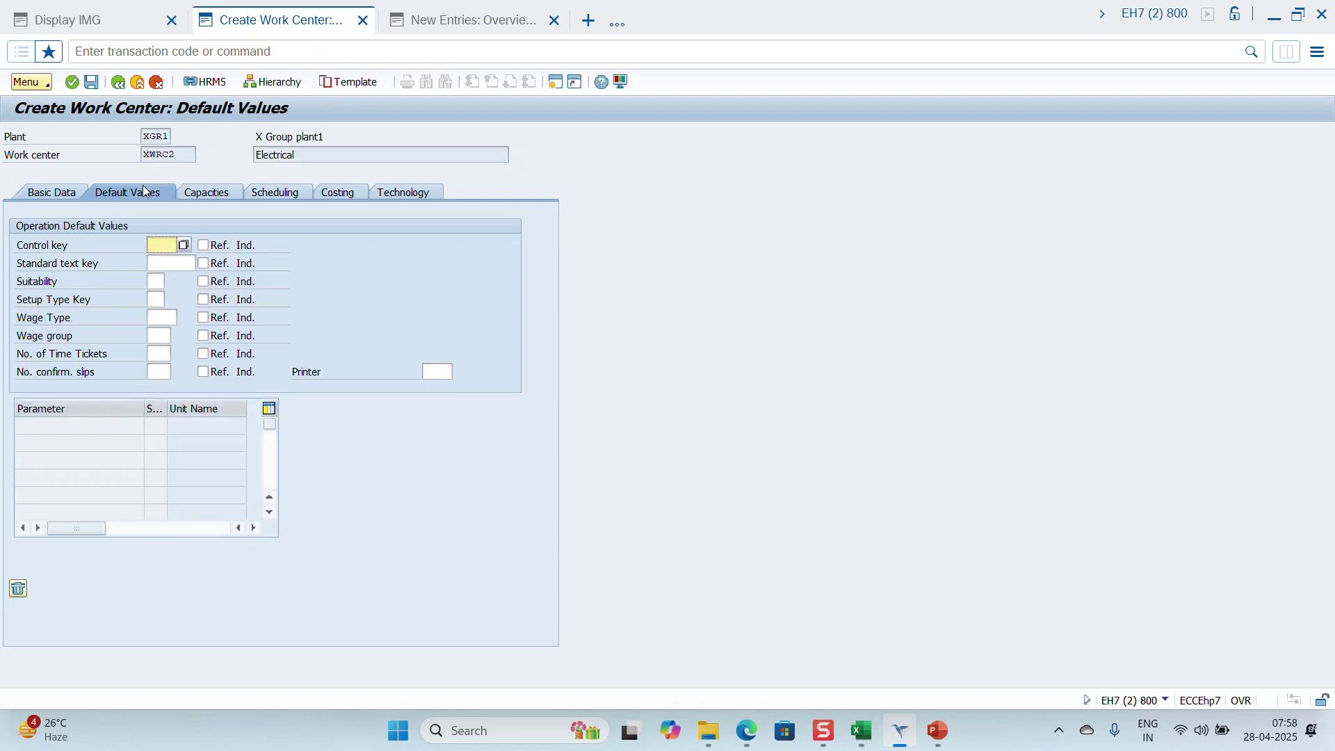
left_click(185, 246)
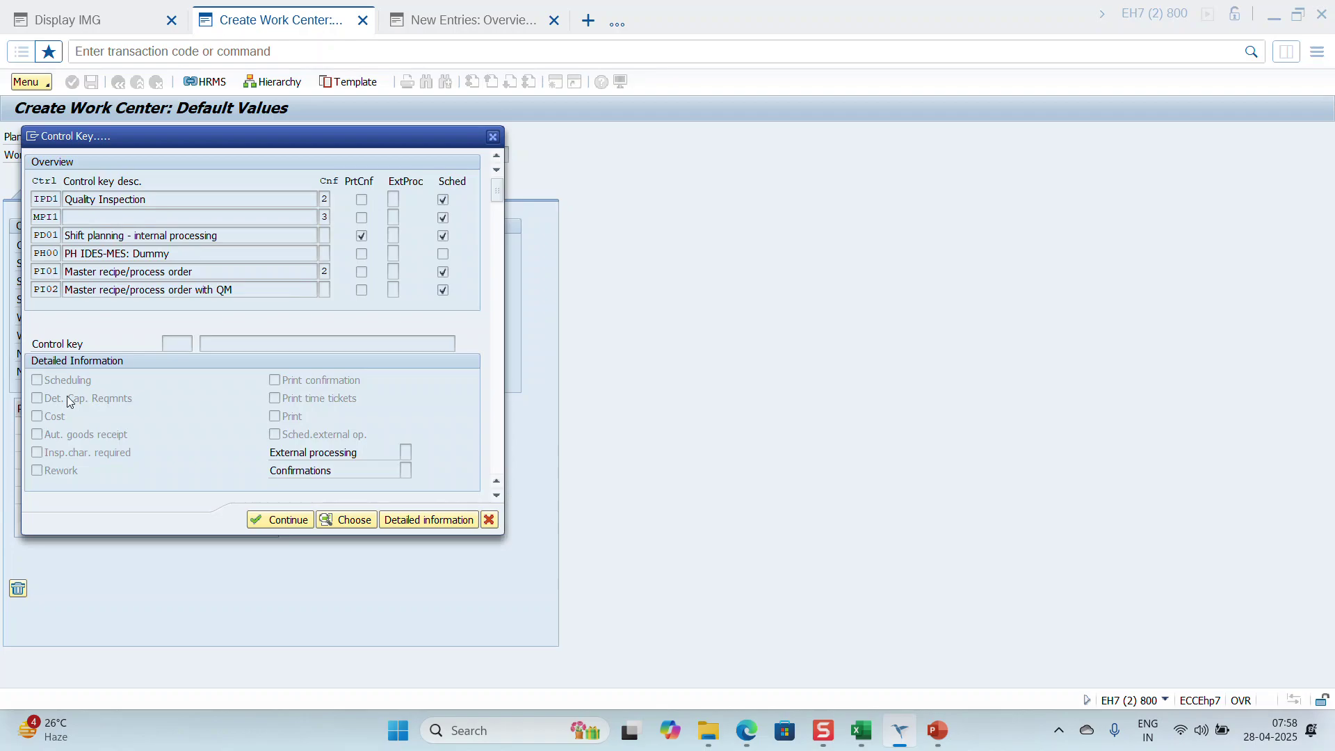
scroll(103, 287, "down", 6)
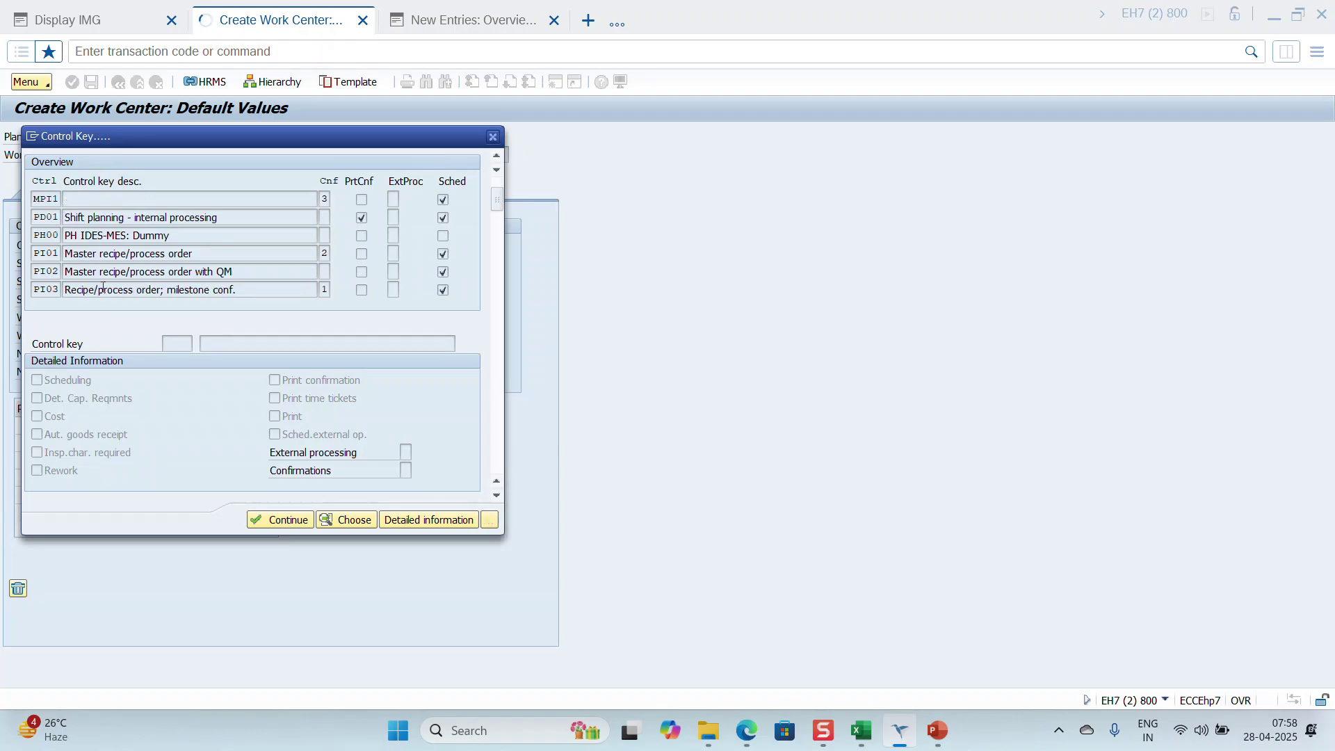
scroll(95, 290, "down", 5)
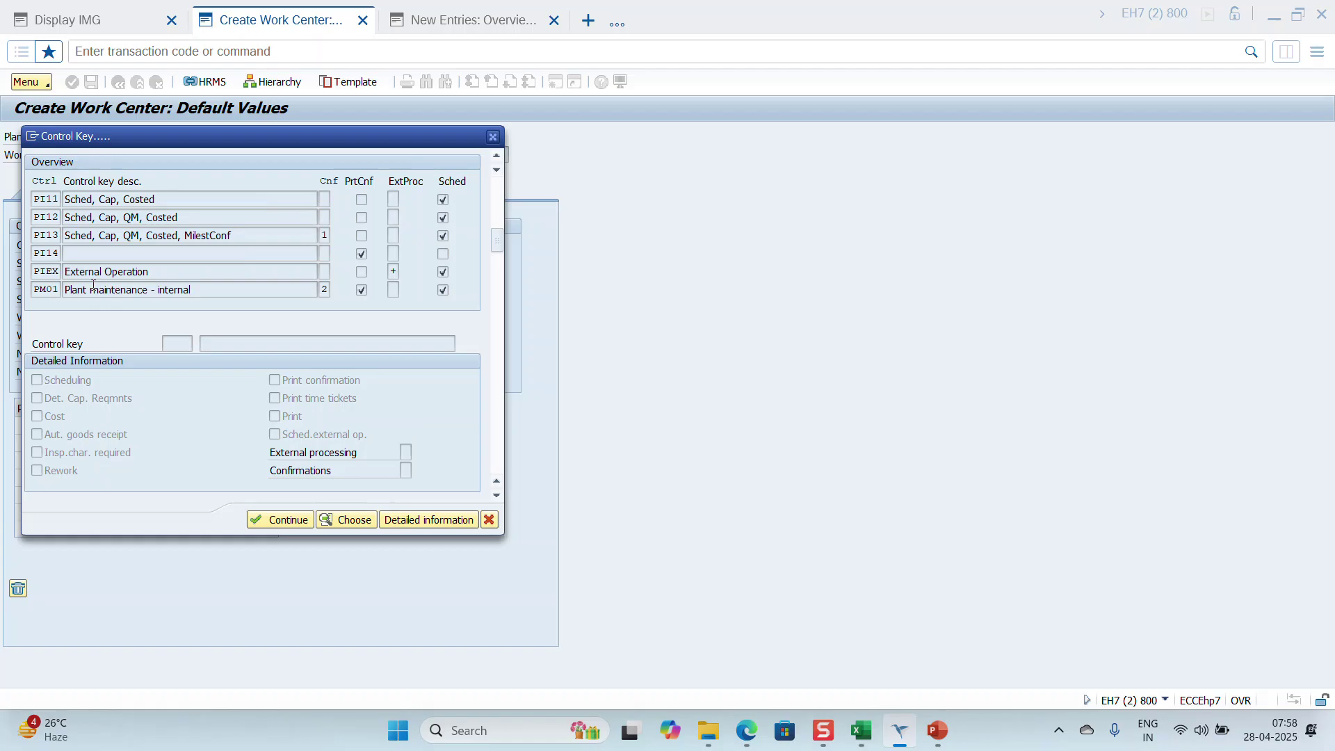
double_click(99, 290)
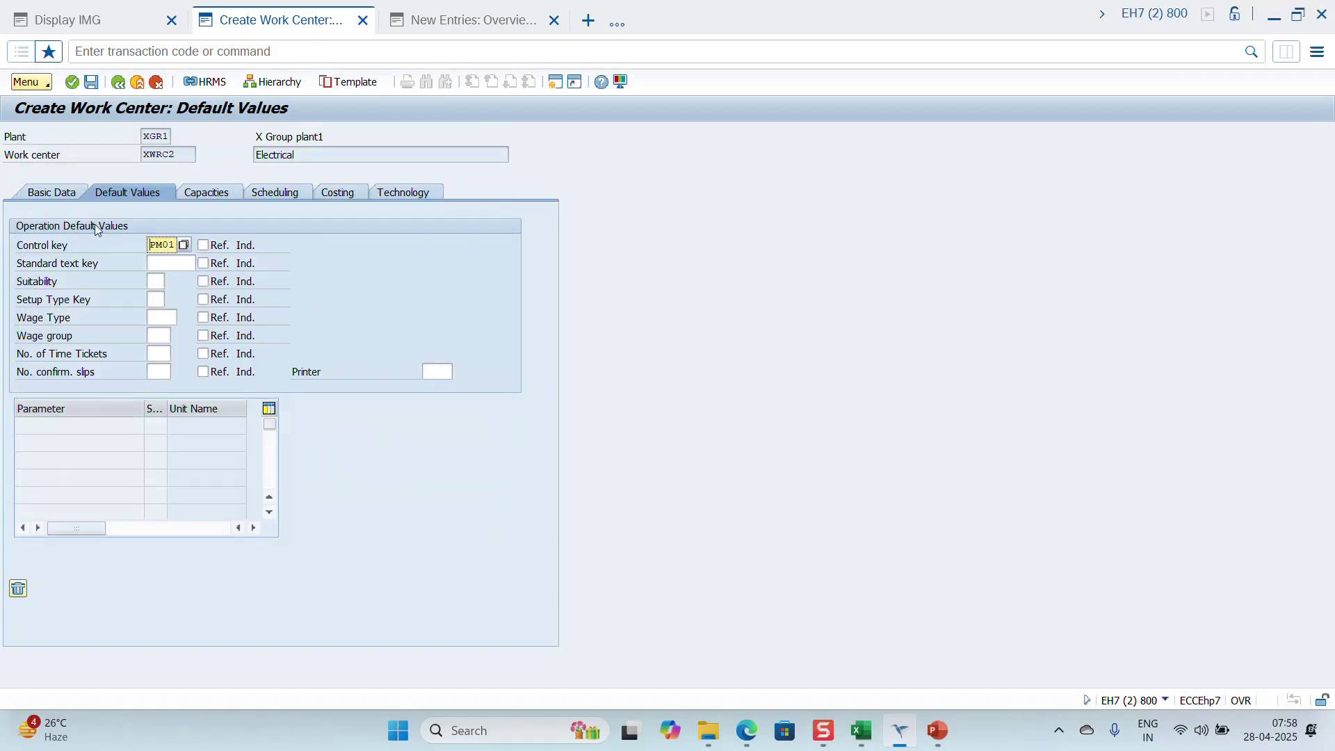
Step: Open the capacity overview of work center XWRC2
left_click(206, 195)
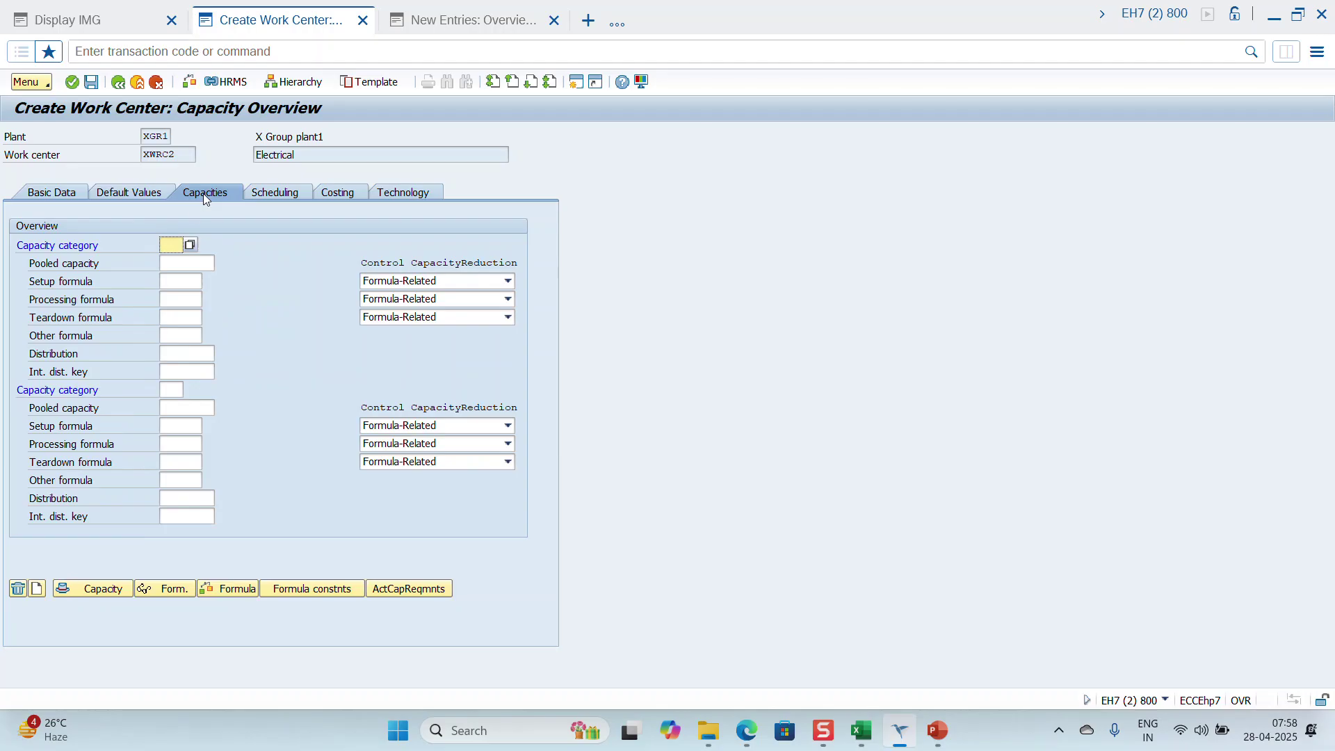
Step: Assign capacity category PER (Person) to the work center and describe the capacity as "engineer"
left_click(190, 244)
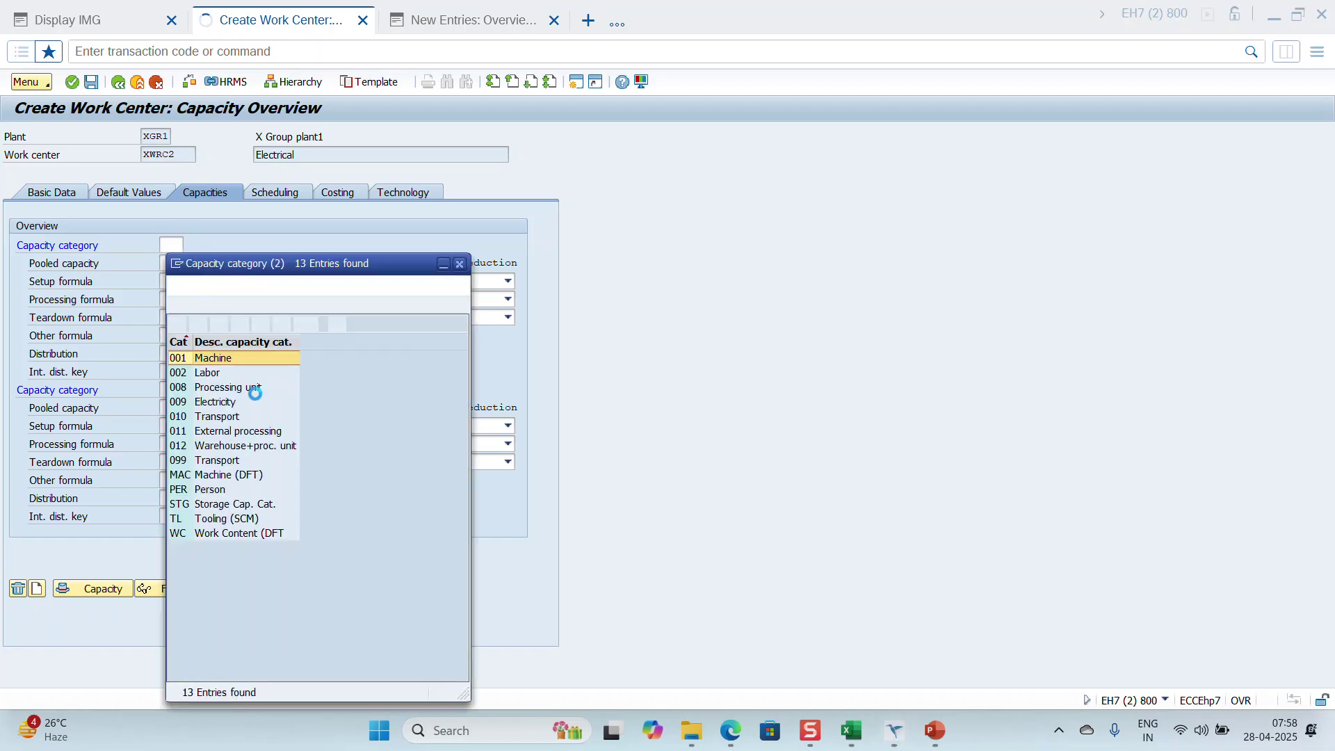
double_click(203, 491)
key("Return")
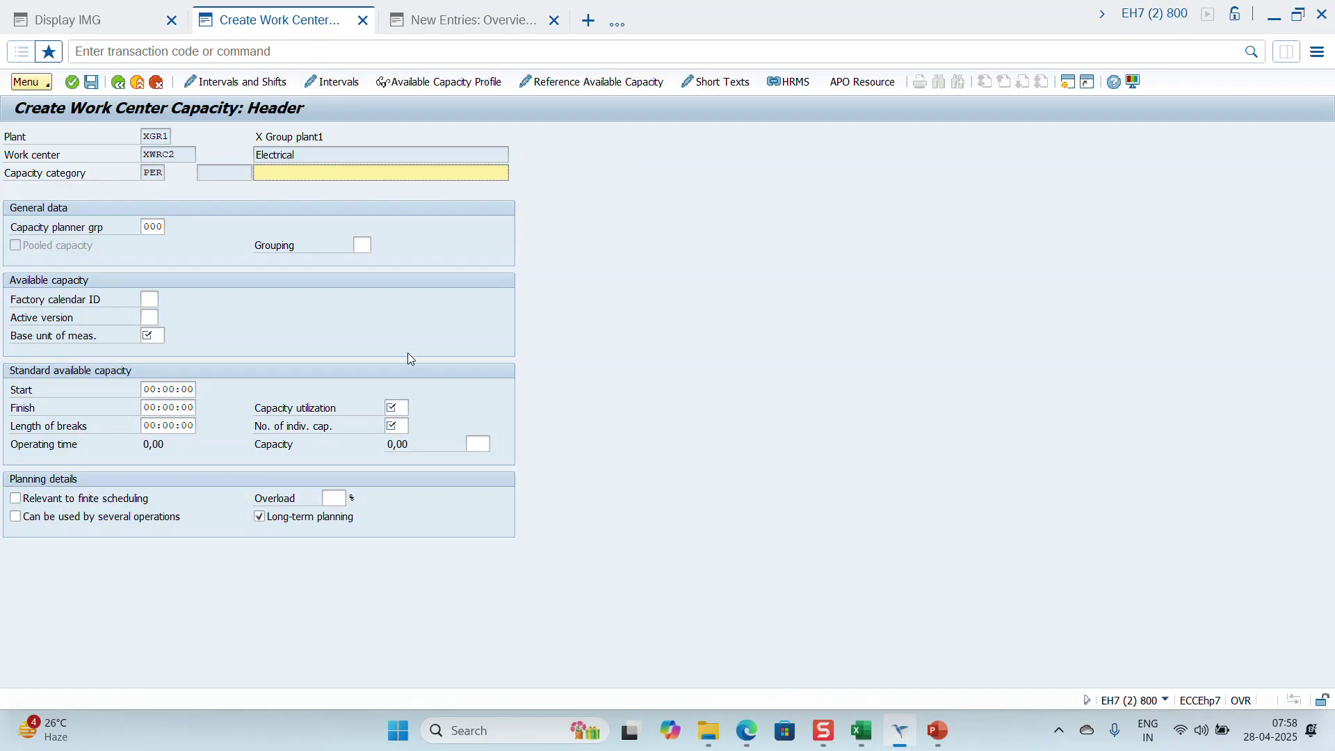
type("engineer")
key("Return")
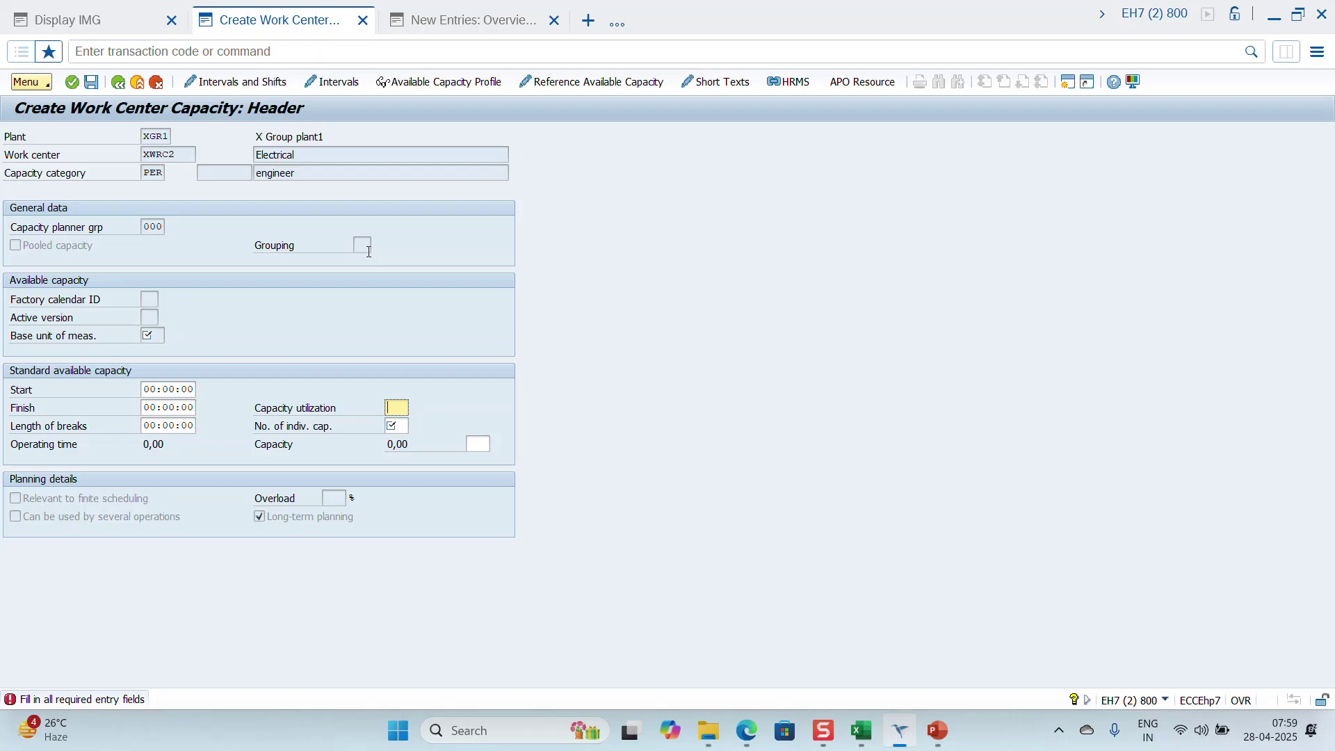
Step: Set capacity utilization to 100, the number of individual capacities to 1 and the base unit of measure to HR
type("100")
key("Return")
type("1")
key("Return")
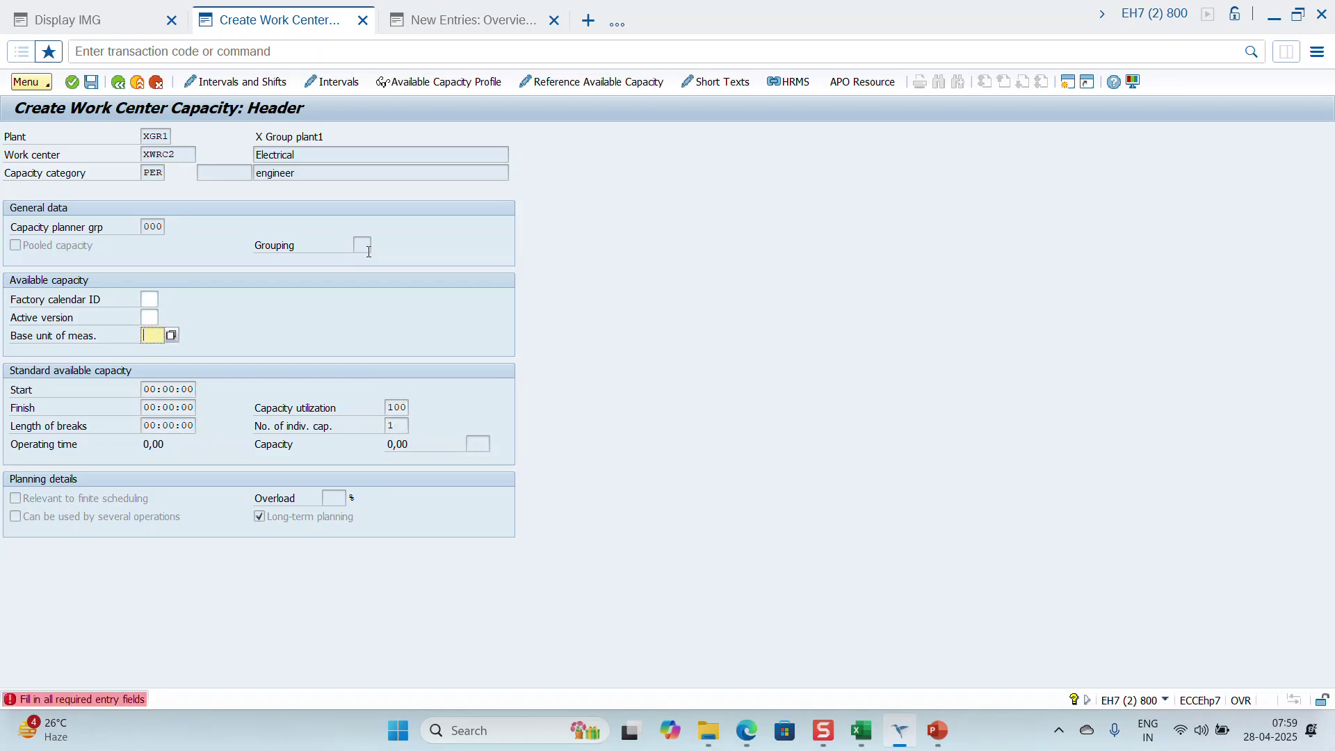
key("Down")
key("Down")
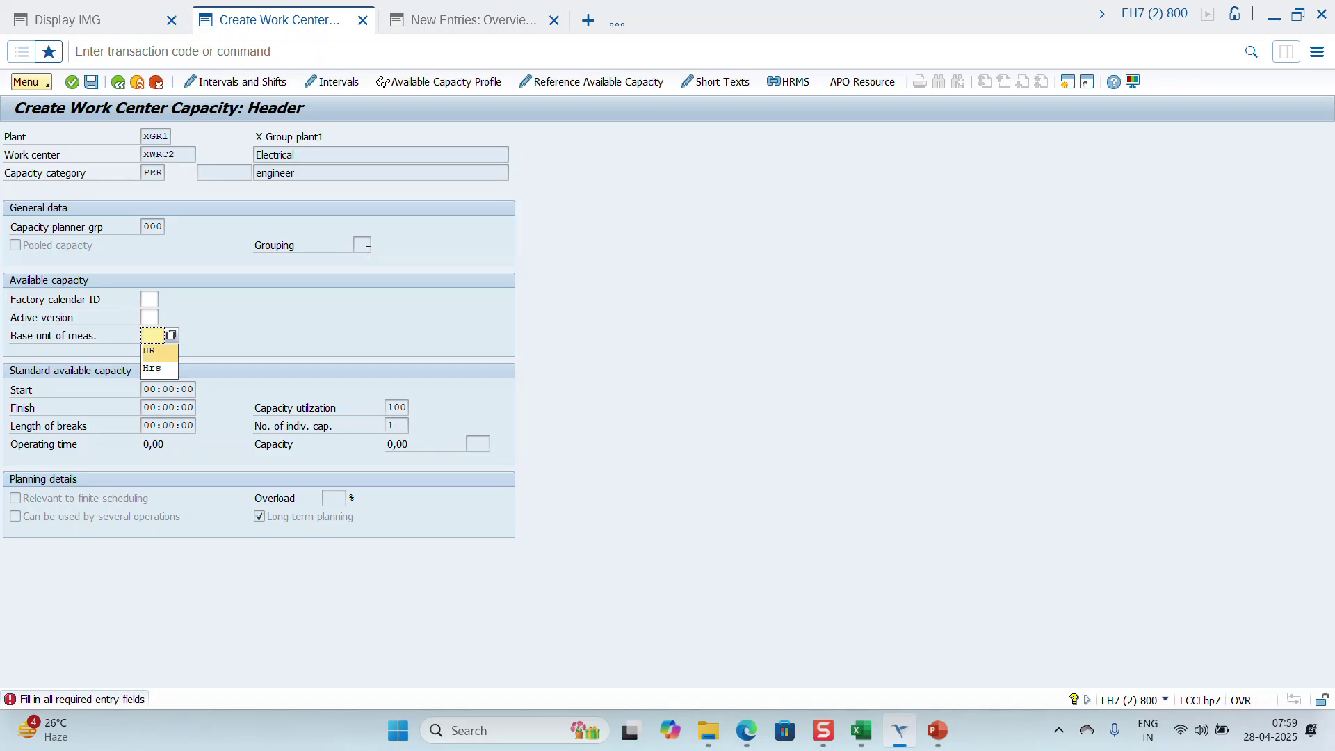
key("Return")
key("Return")
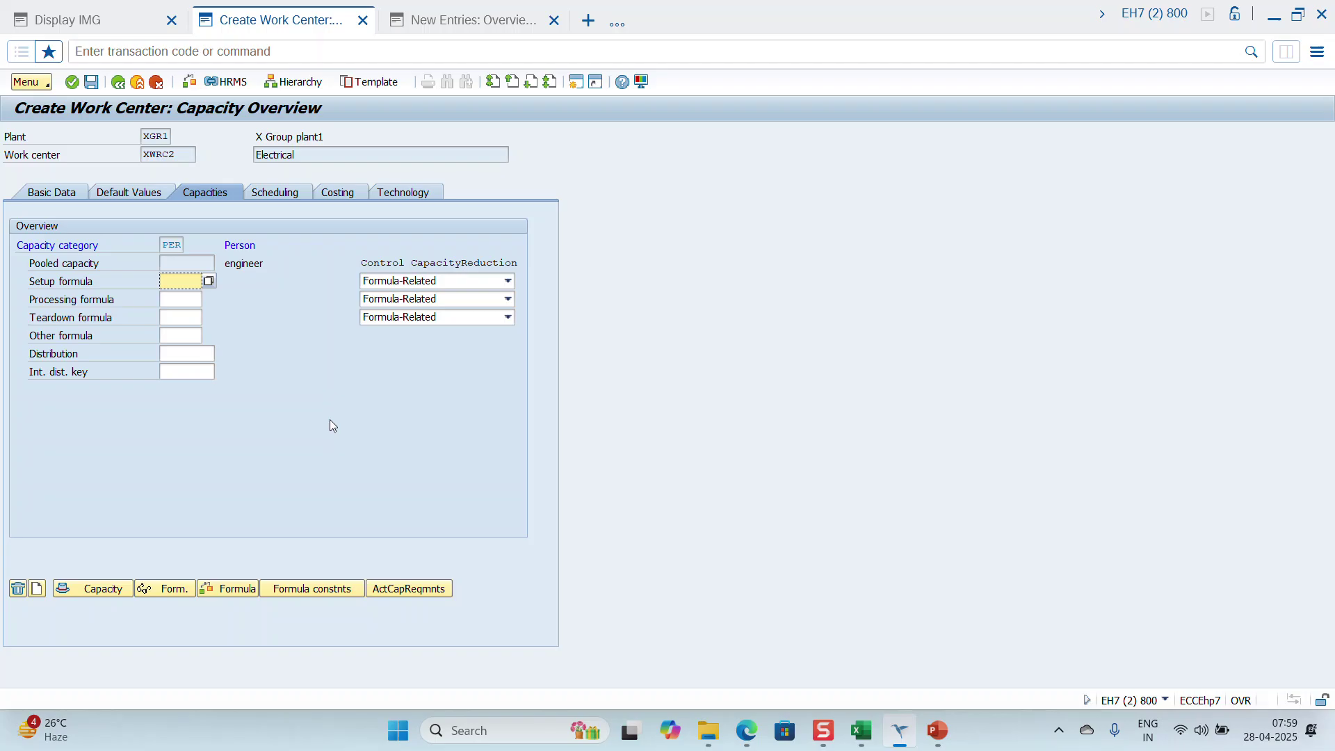
Step: Try to use capacity category 001 (Machine) as the work center's scheduling basis
left_click(278, 197)
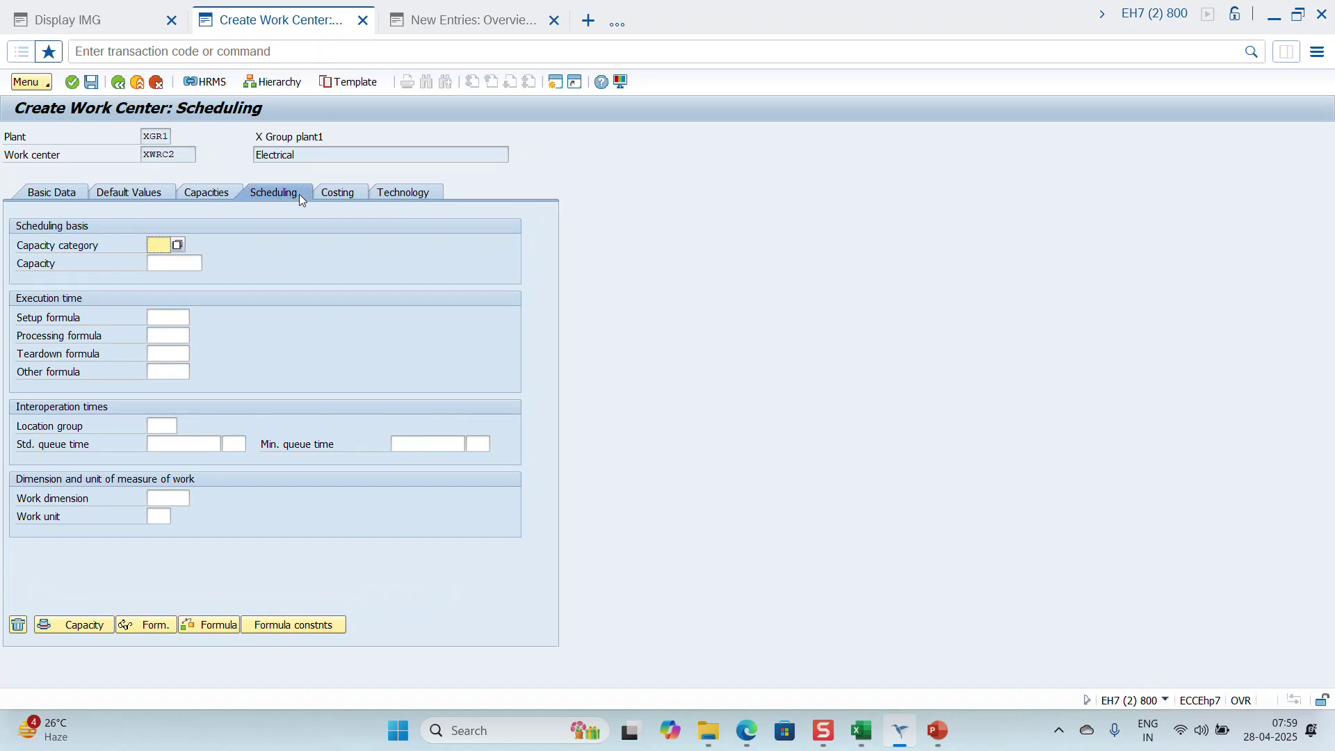
left_click(329, 194)
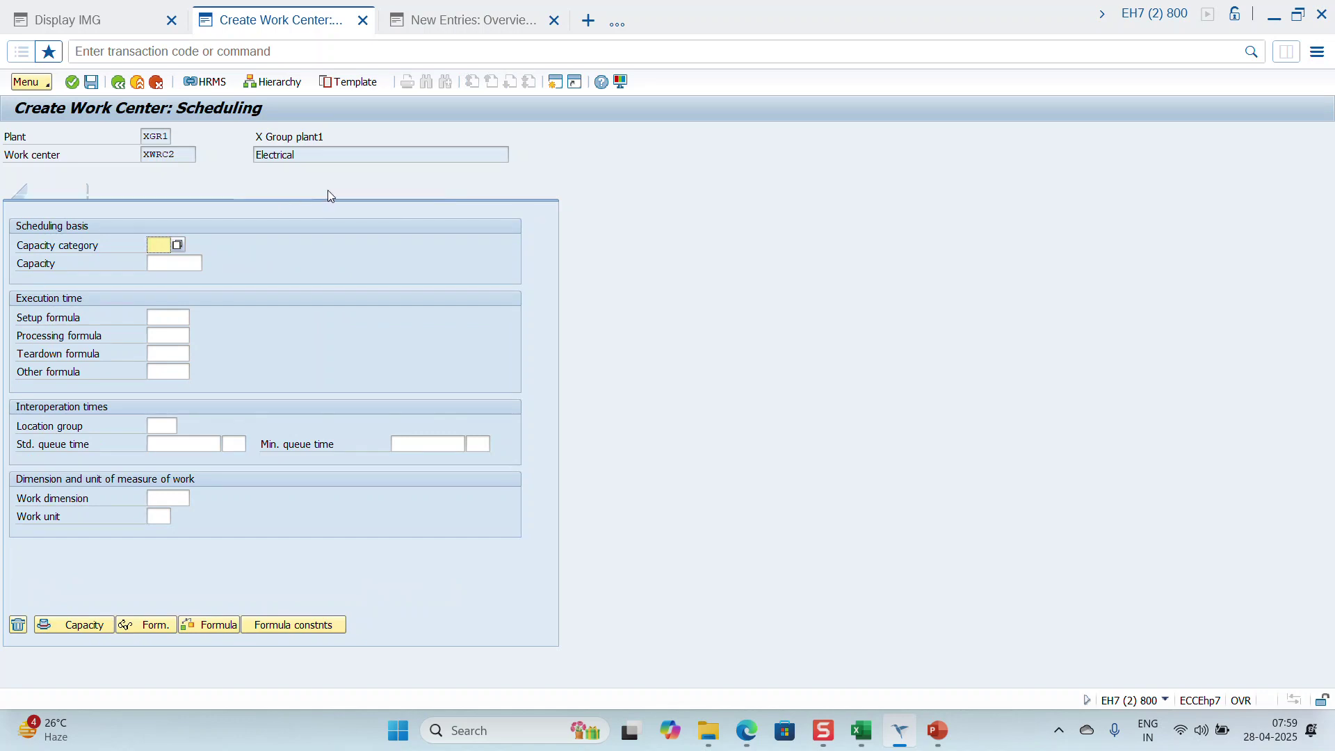
left_click(178, 245)
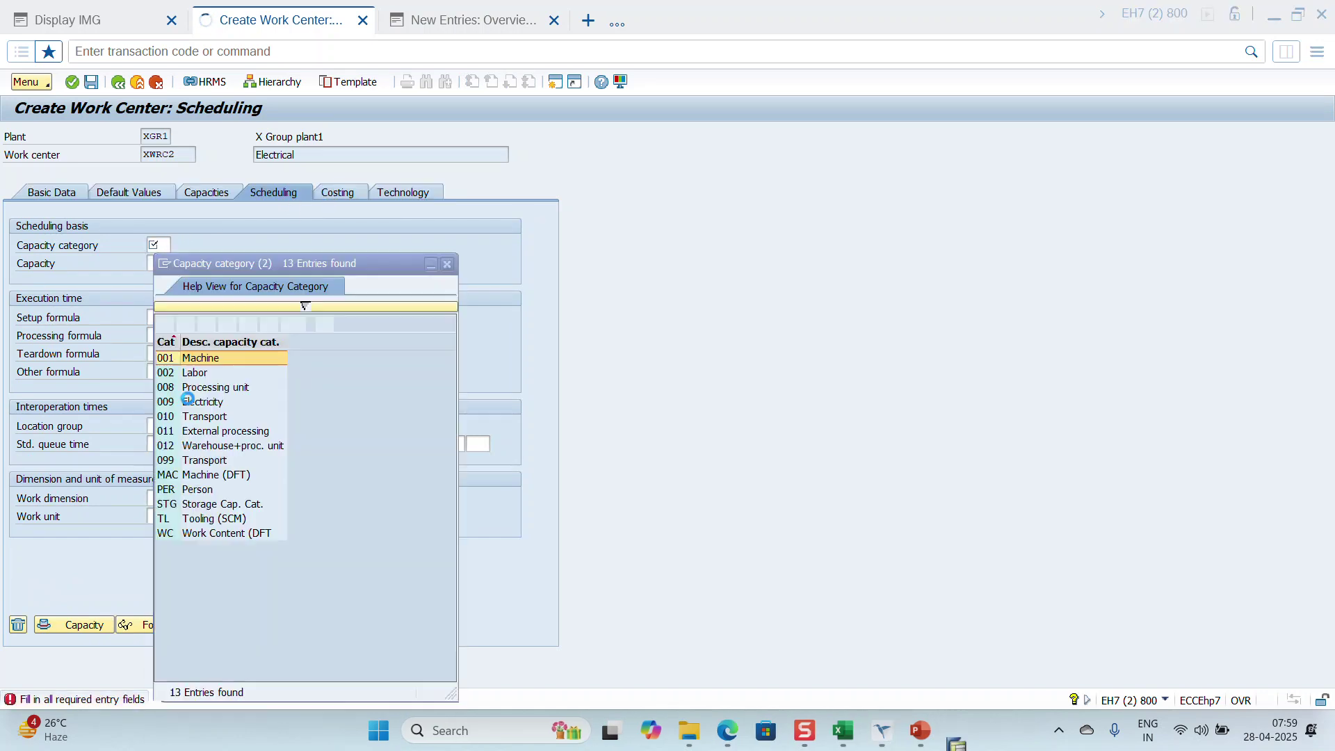
double_click(193, 357)
key("Return")
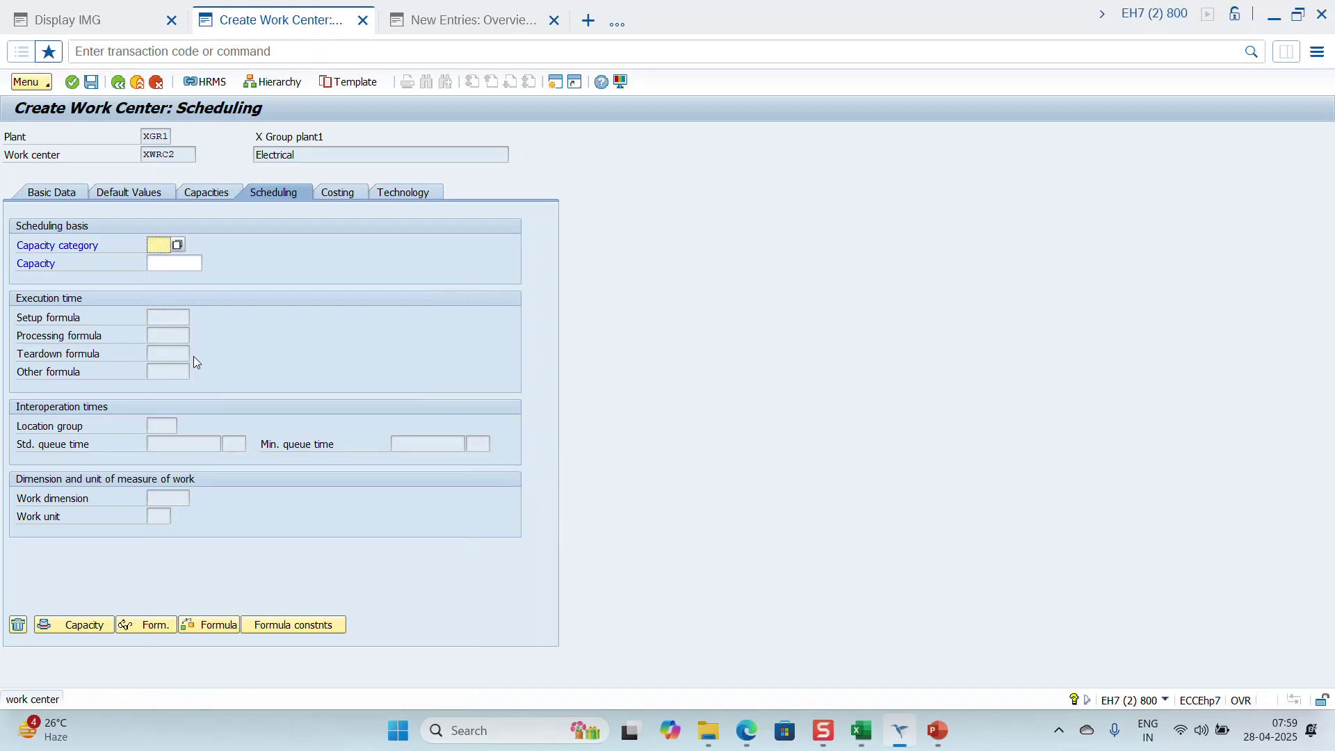
Step: Set the scheduling basis capacity category to PER (Person)
left_click(178, 245)
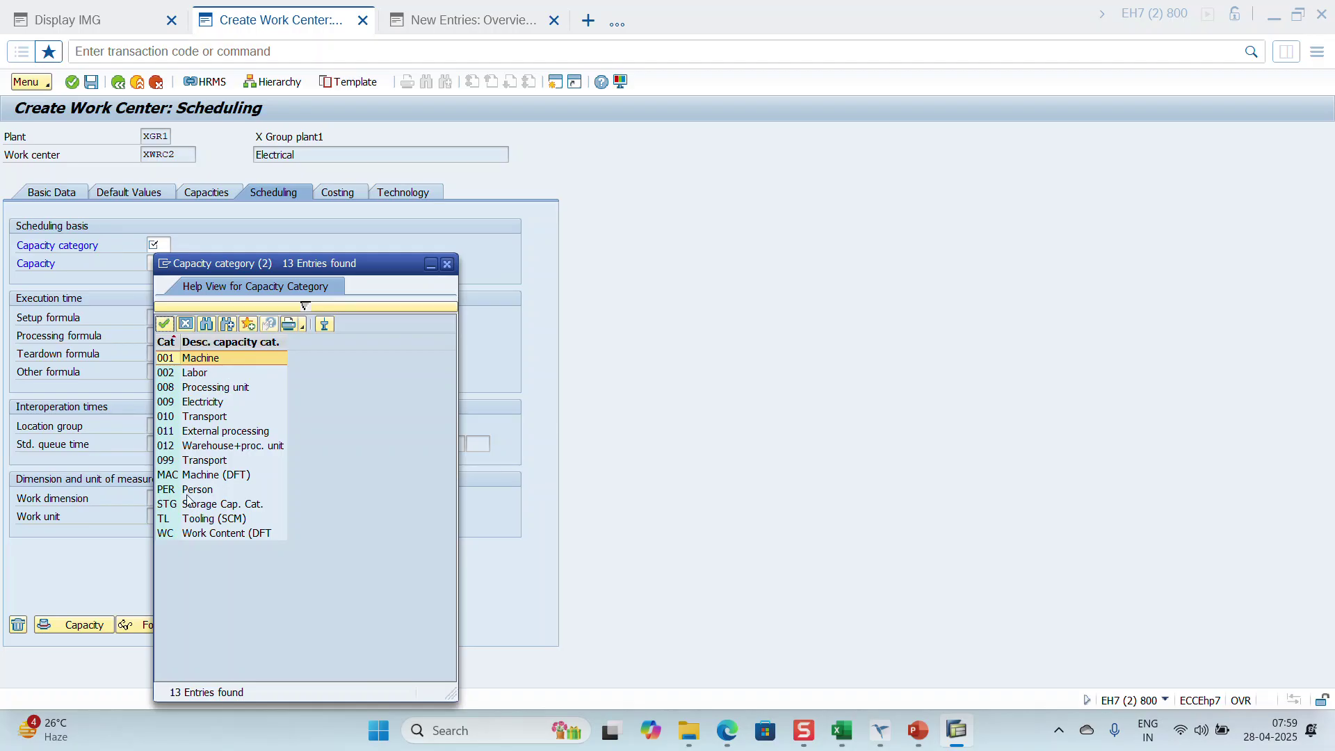
double_click(193, 490)
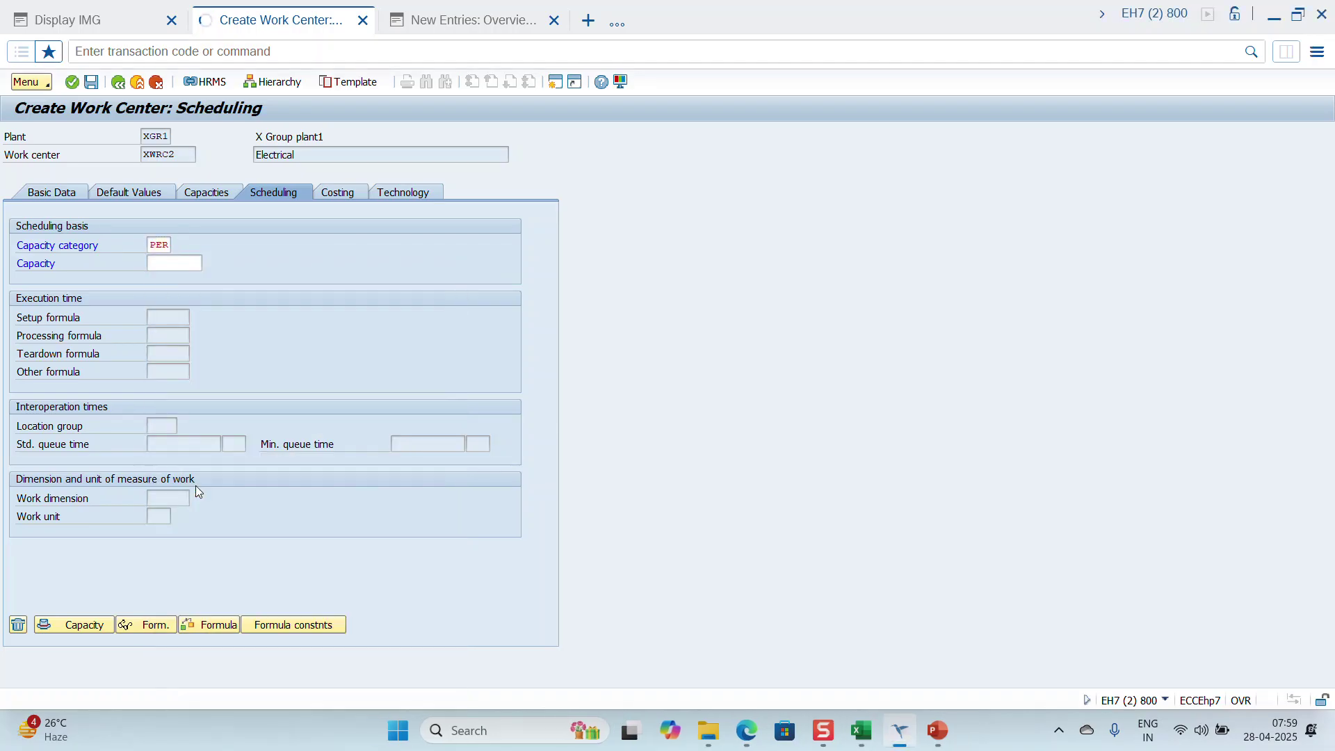
key("Return")
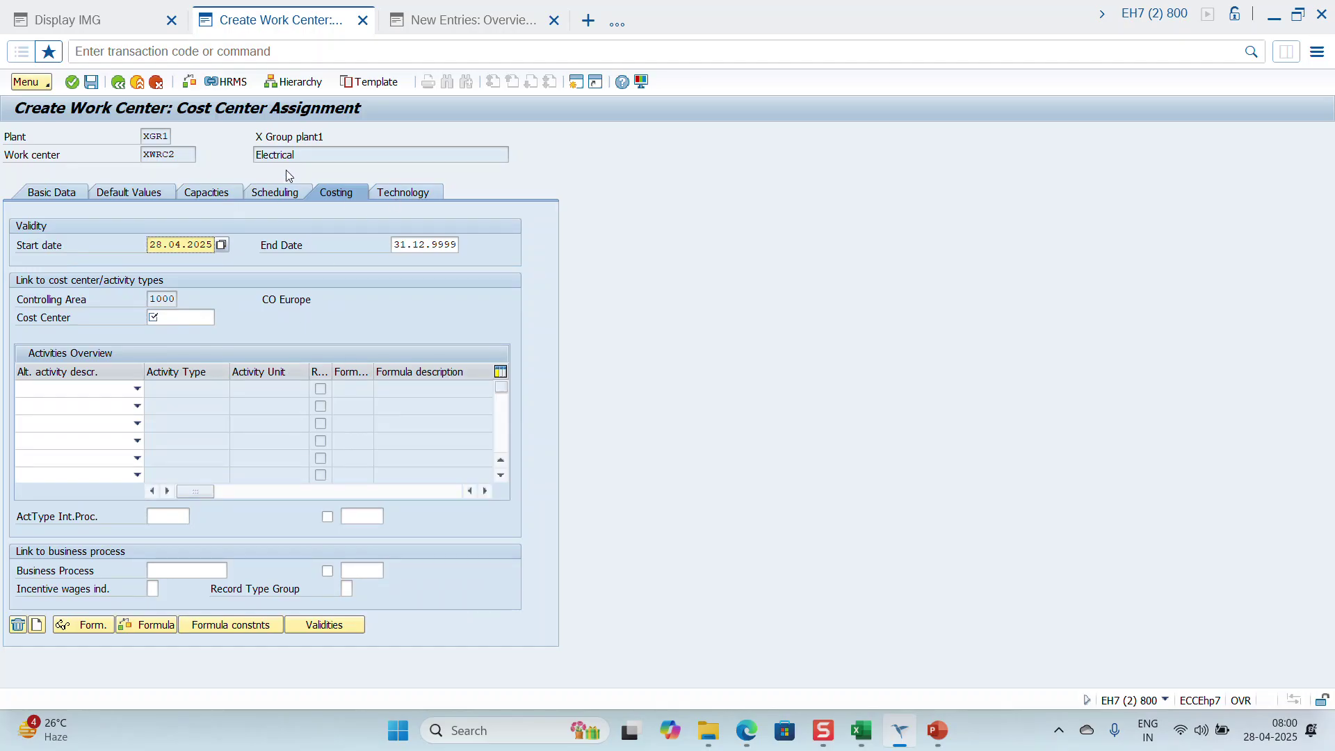
Step: Assign cost center 2301 to the work center and save it
left_click(91, 82)
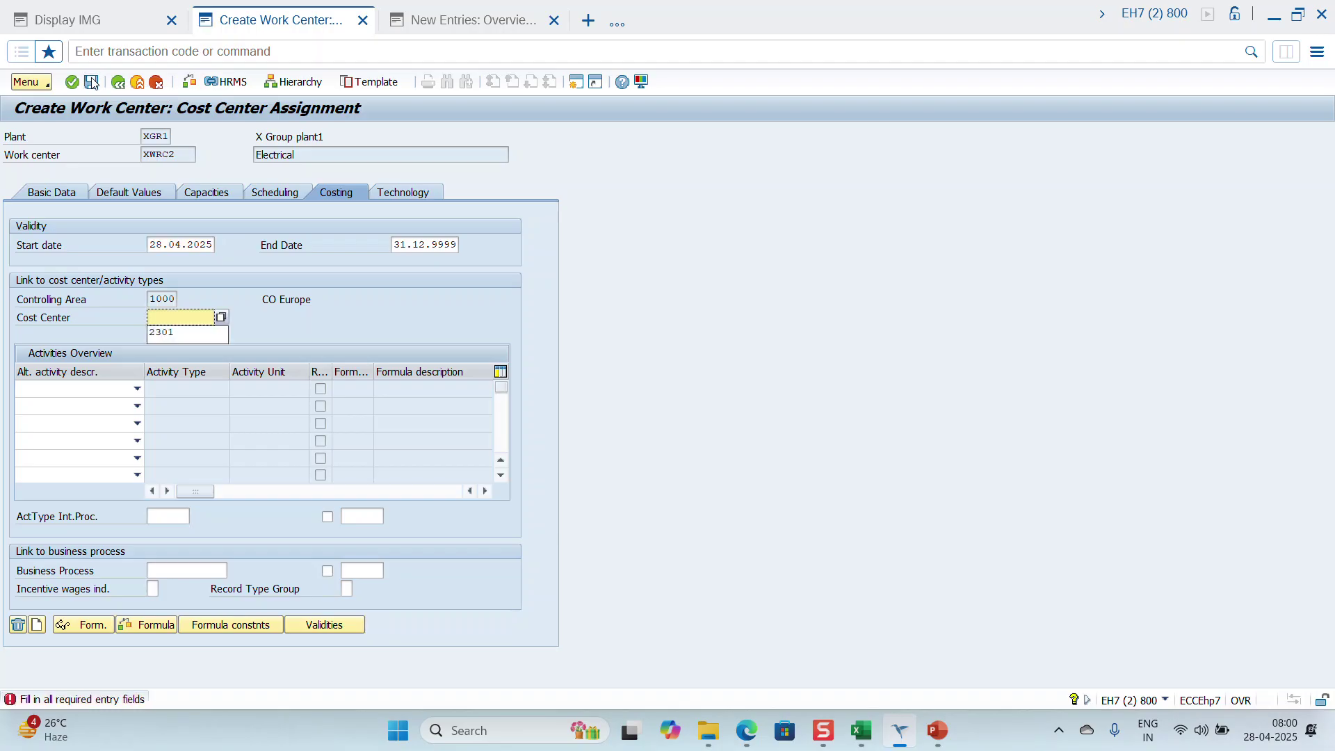
key("Down")
key("Return")
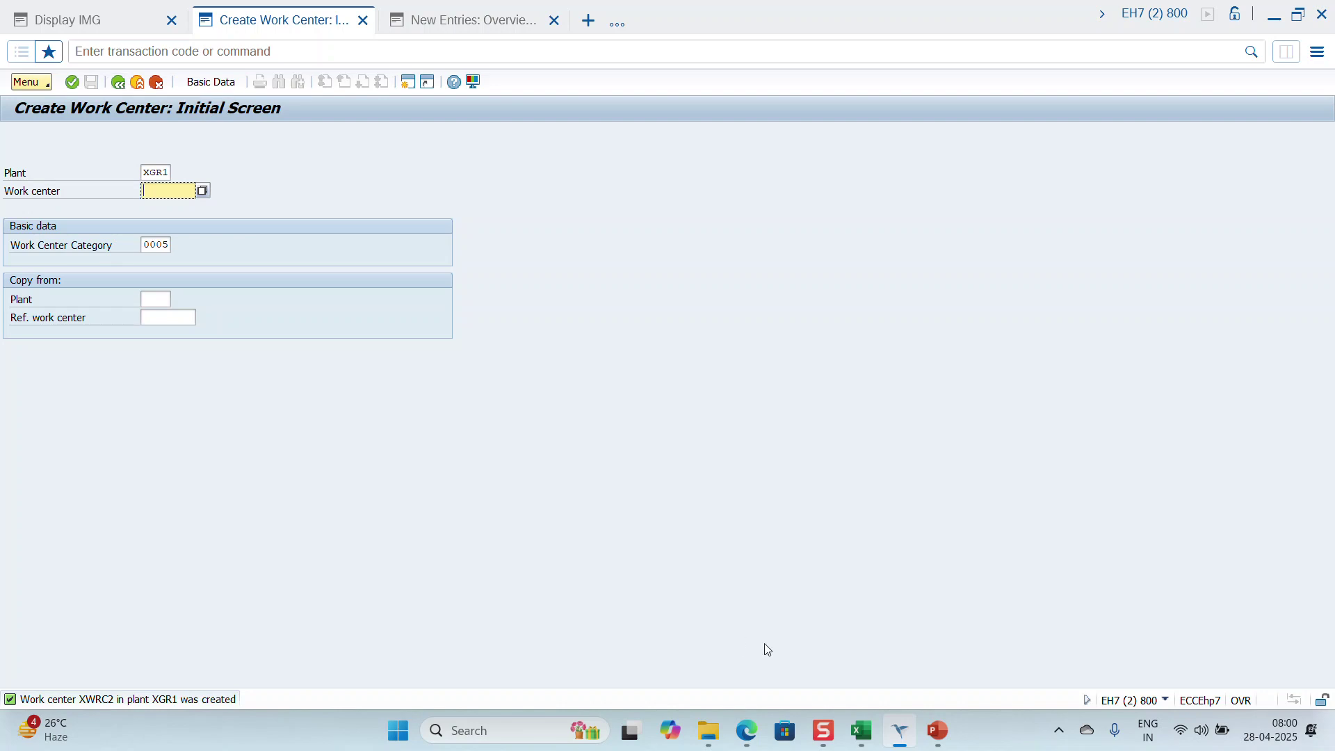
Step: Switch to the Display IMG session and collapse the Production branch with its work center General Data node
left_click(903, 736)
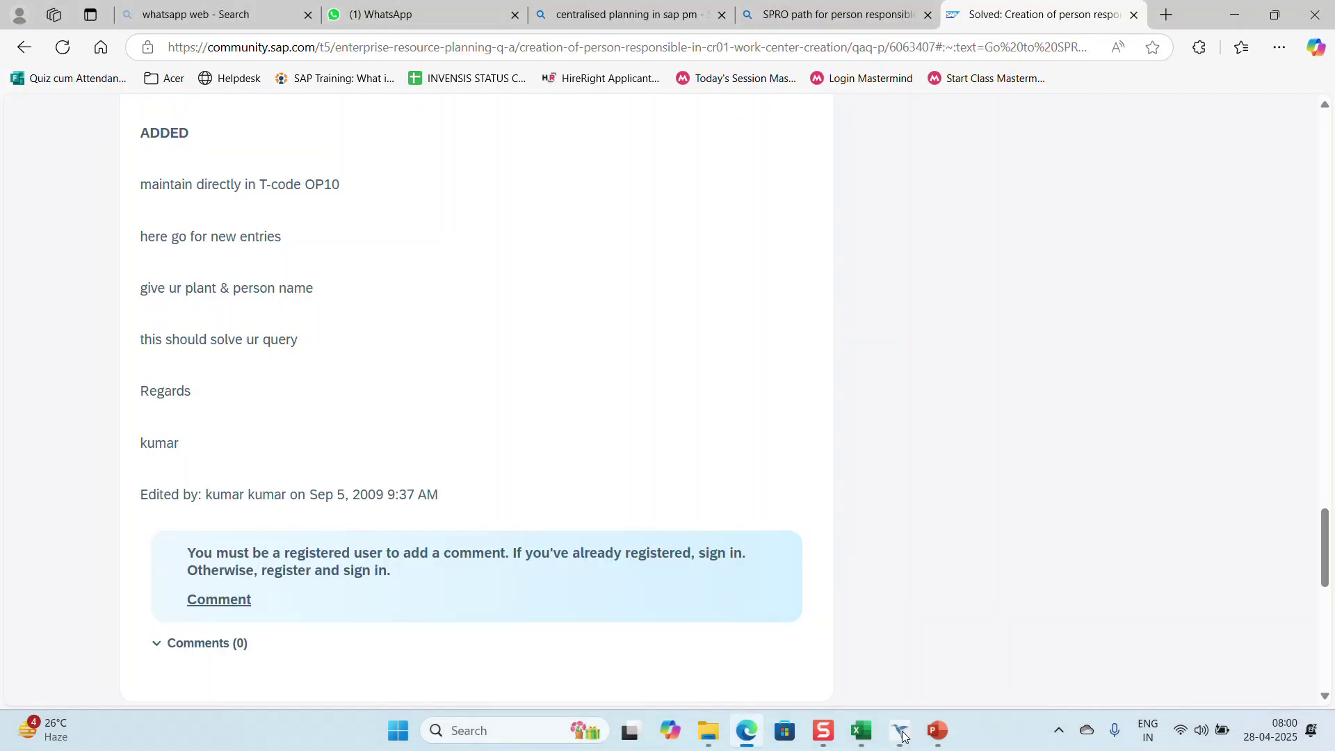
left_click(903, 736)
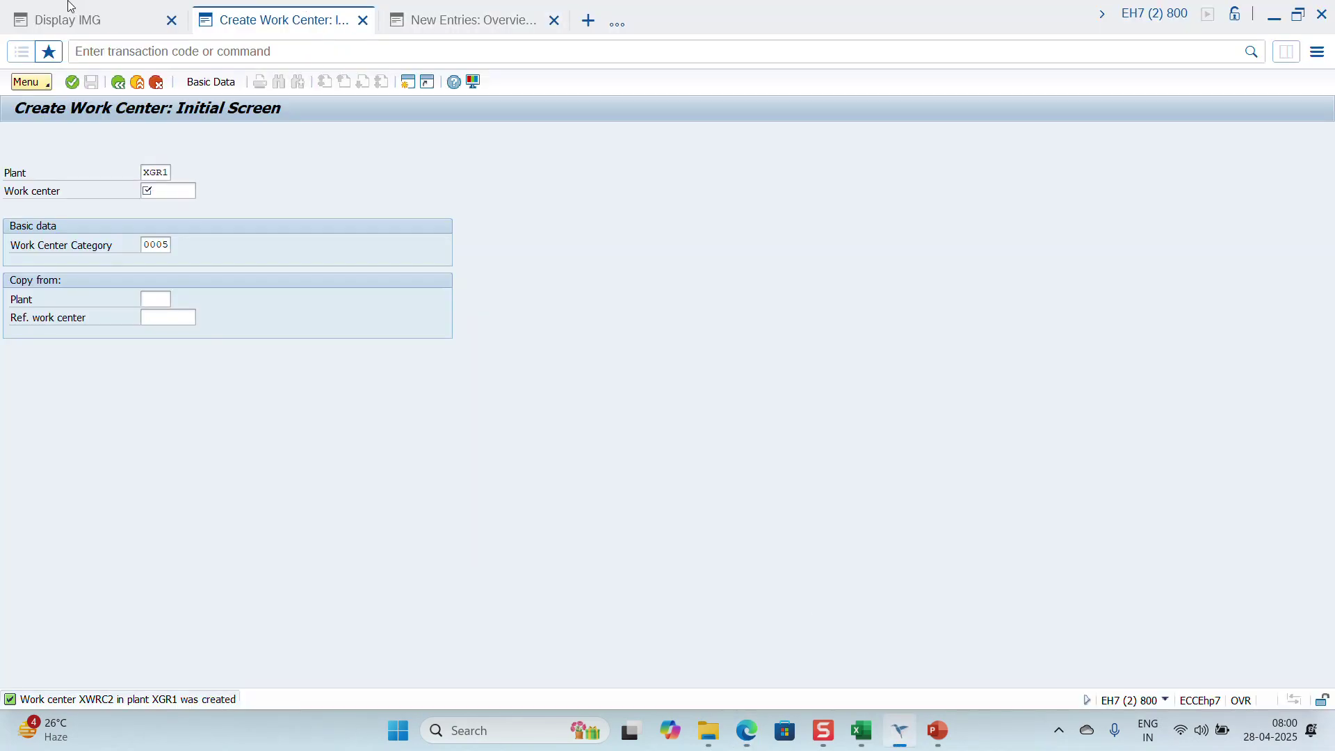
left_click(56, 28)
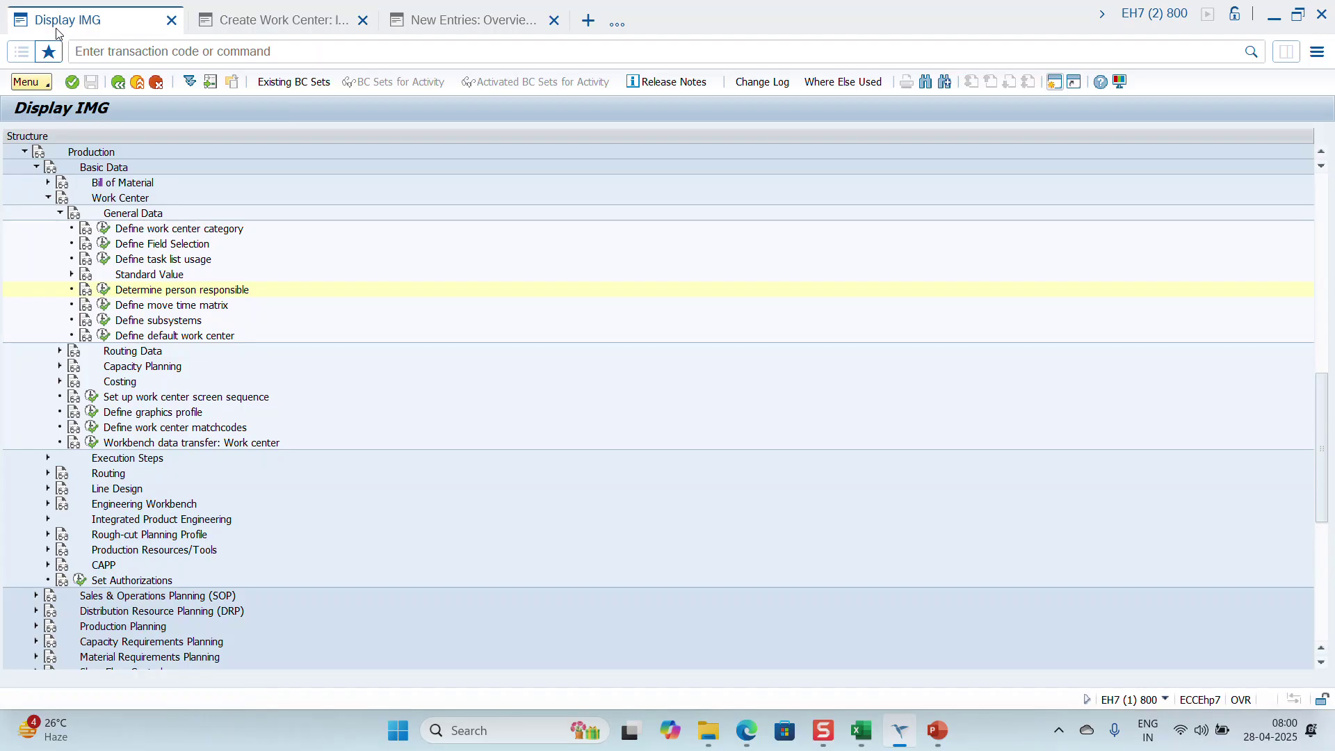
scroll(123, 289, "up", 2)
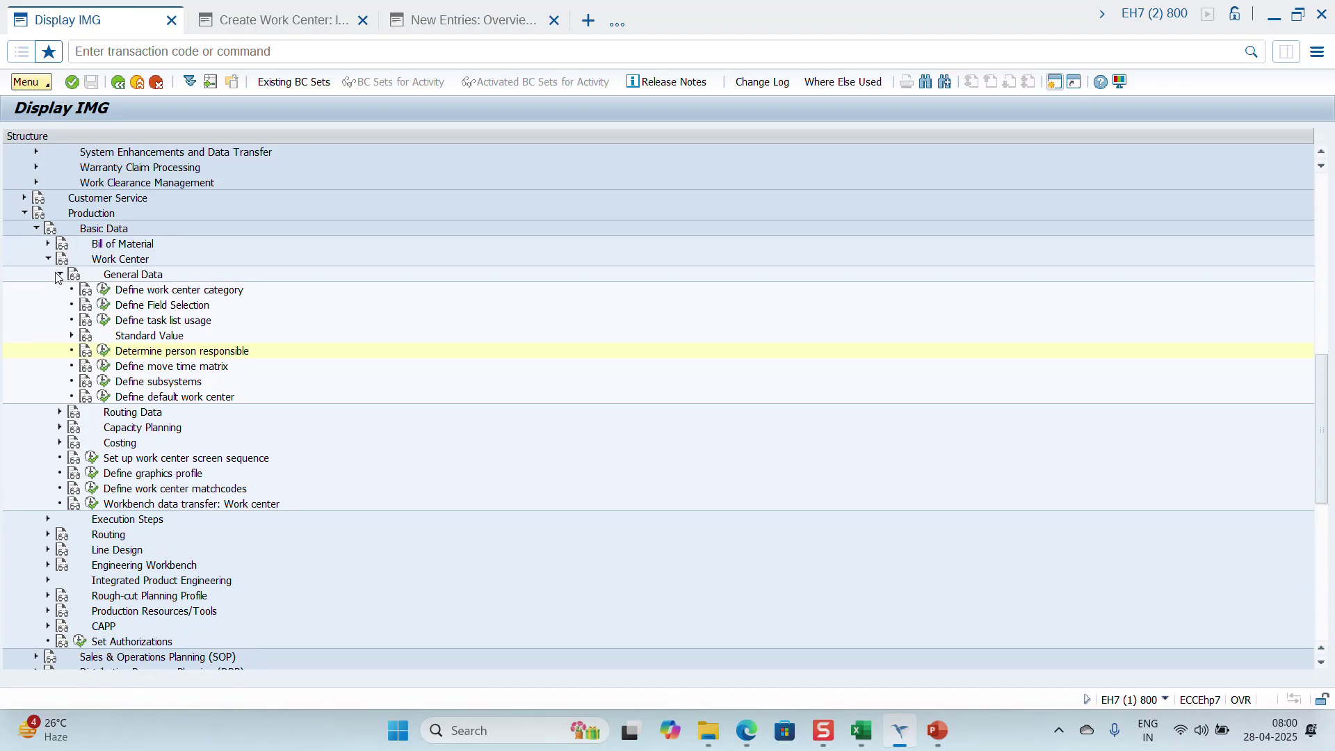
left_click(58, 276)
scroll(59, 279, "up", 4)
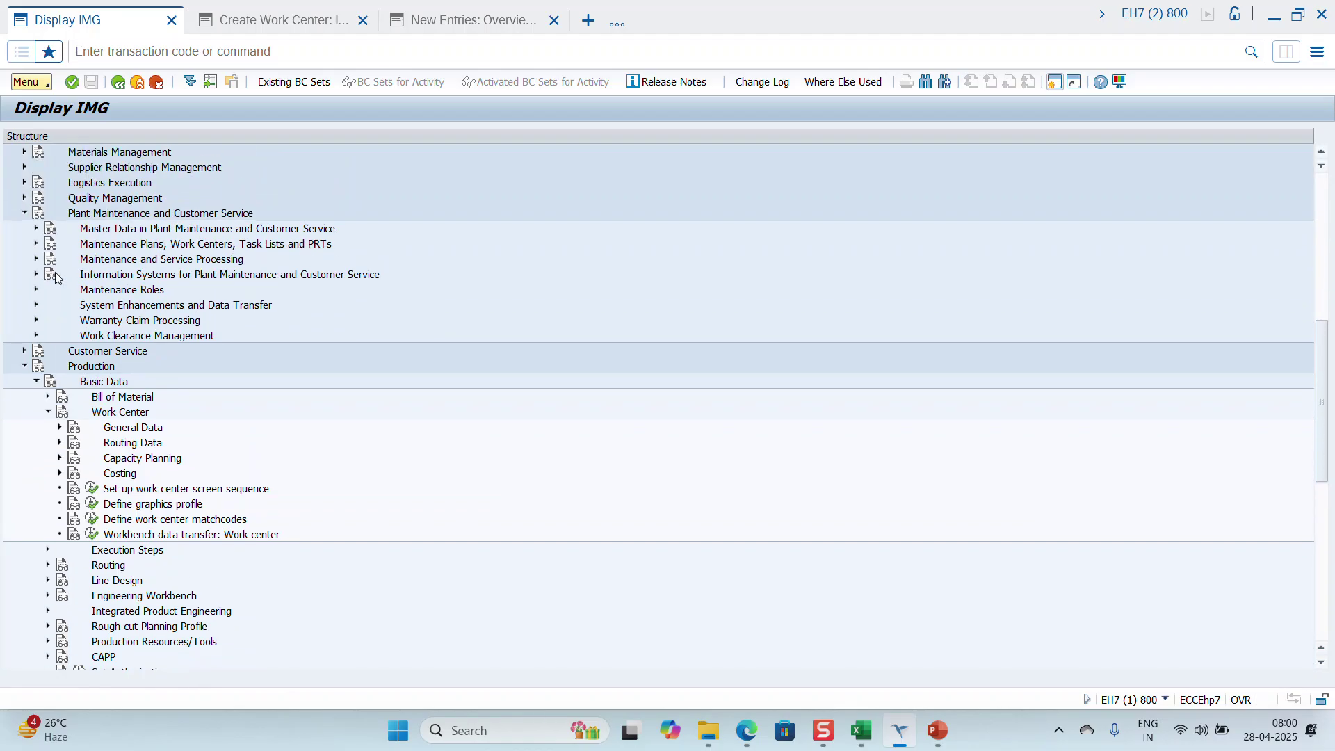
left_click(26, 369)
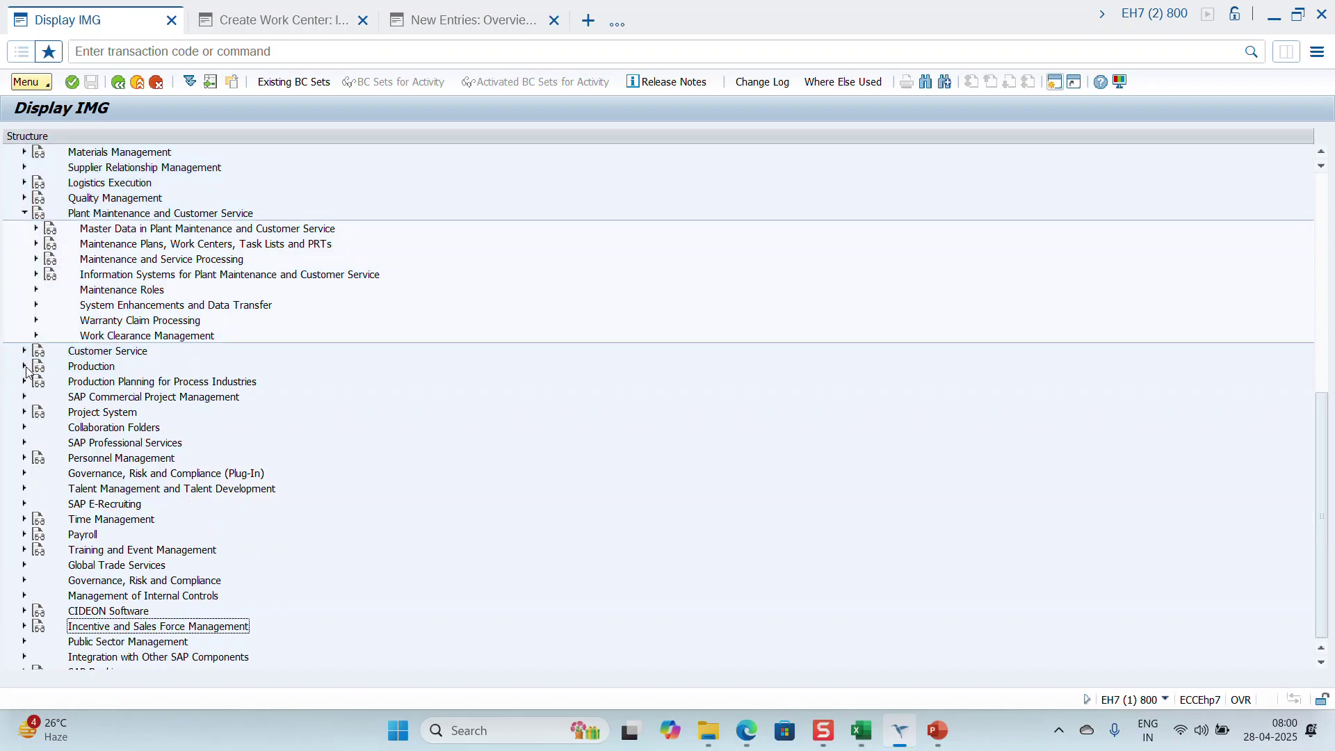
scroll(49, 348, "up", 2)
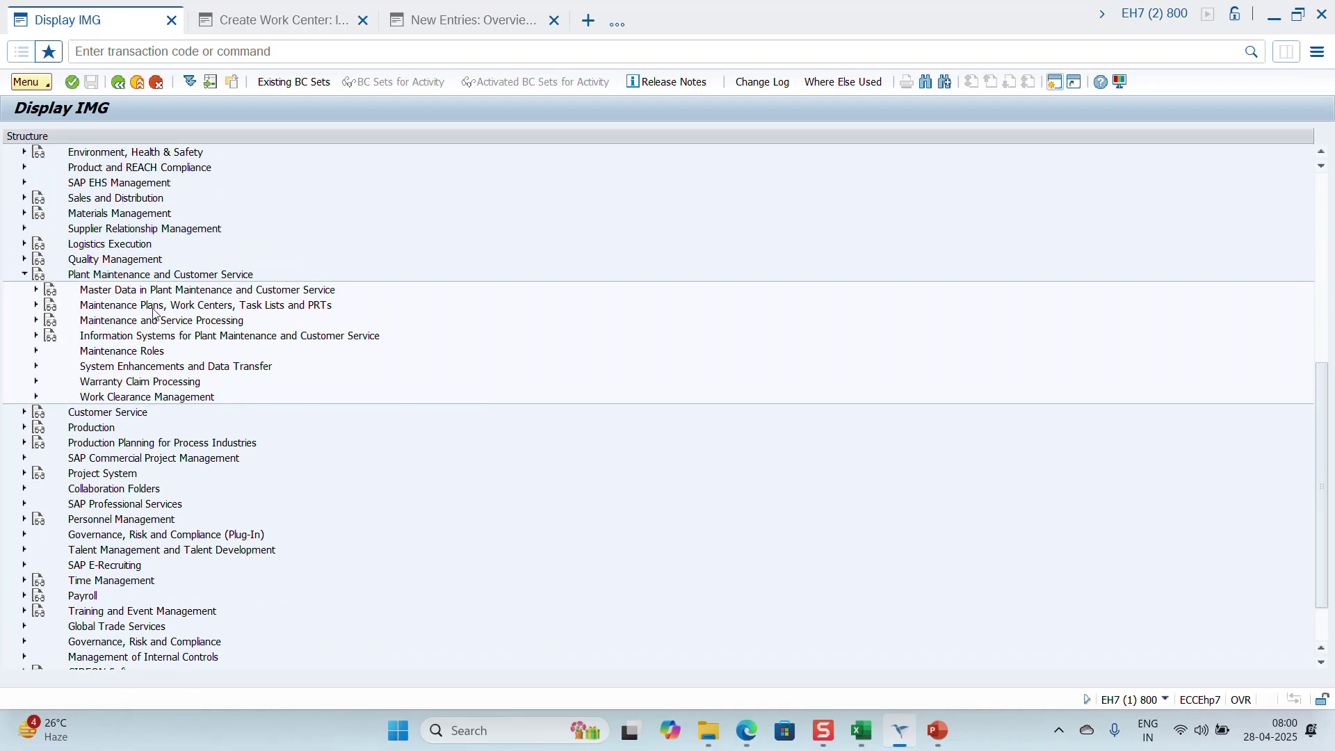
Step: Expand General Data of Work Centers under Maintenance Plans, Work Centers, Task Lists and PRTs in Plant Maintenance and Customer Service
left_click(36, 306)
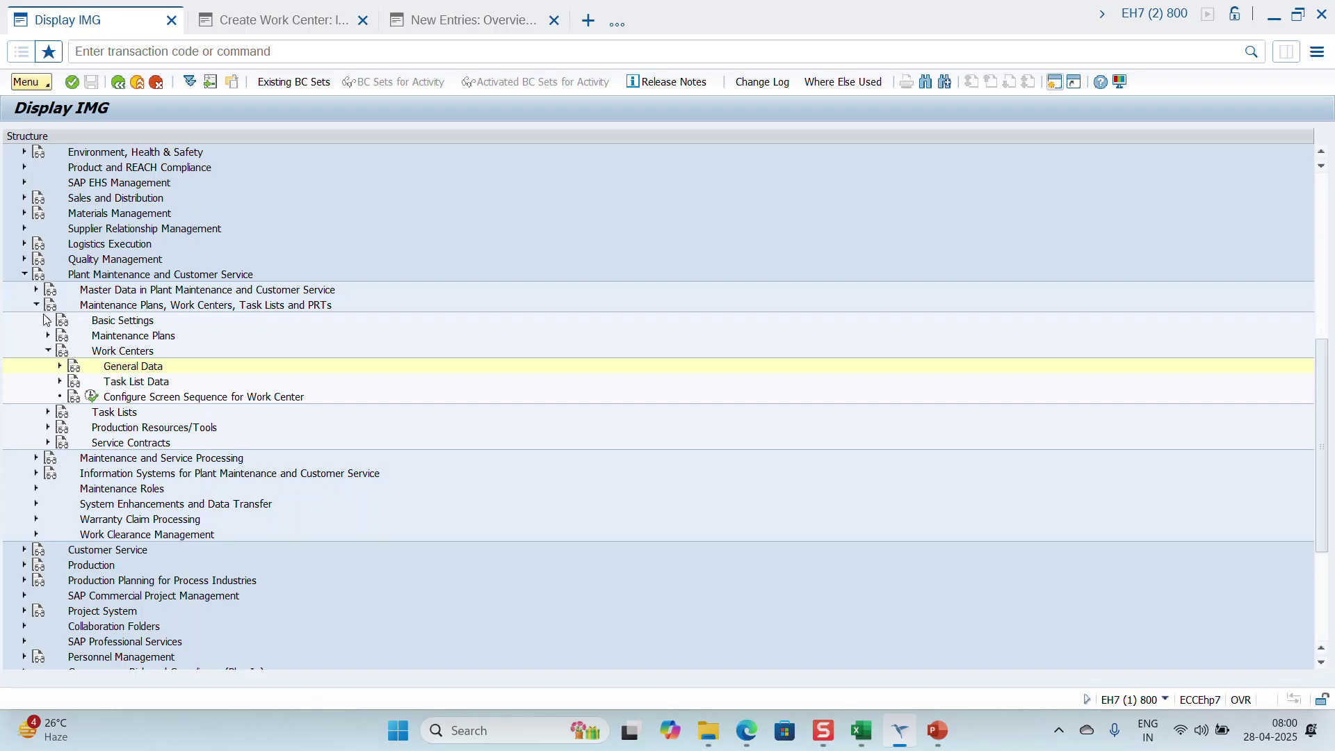
left_click(48, 352)
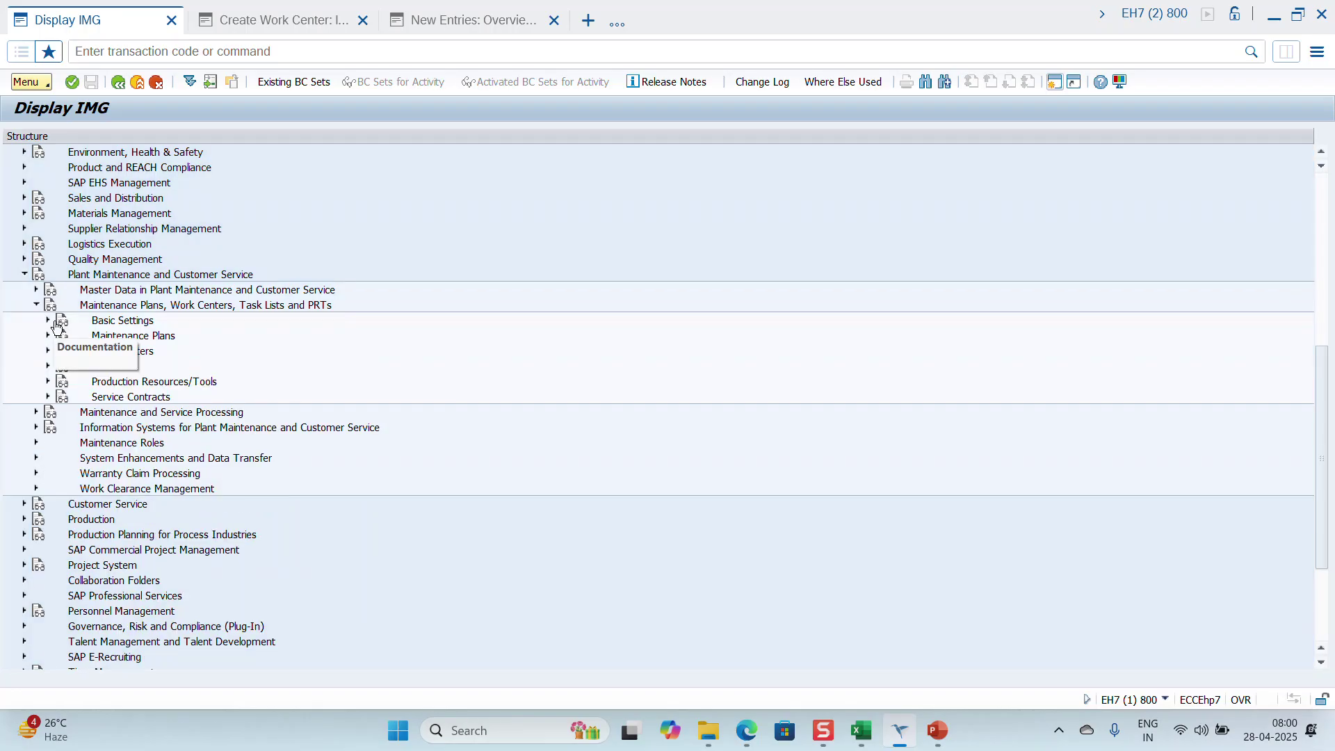
left_click(48, 321)
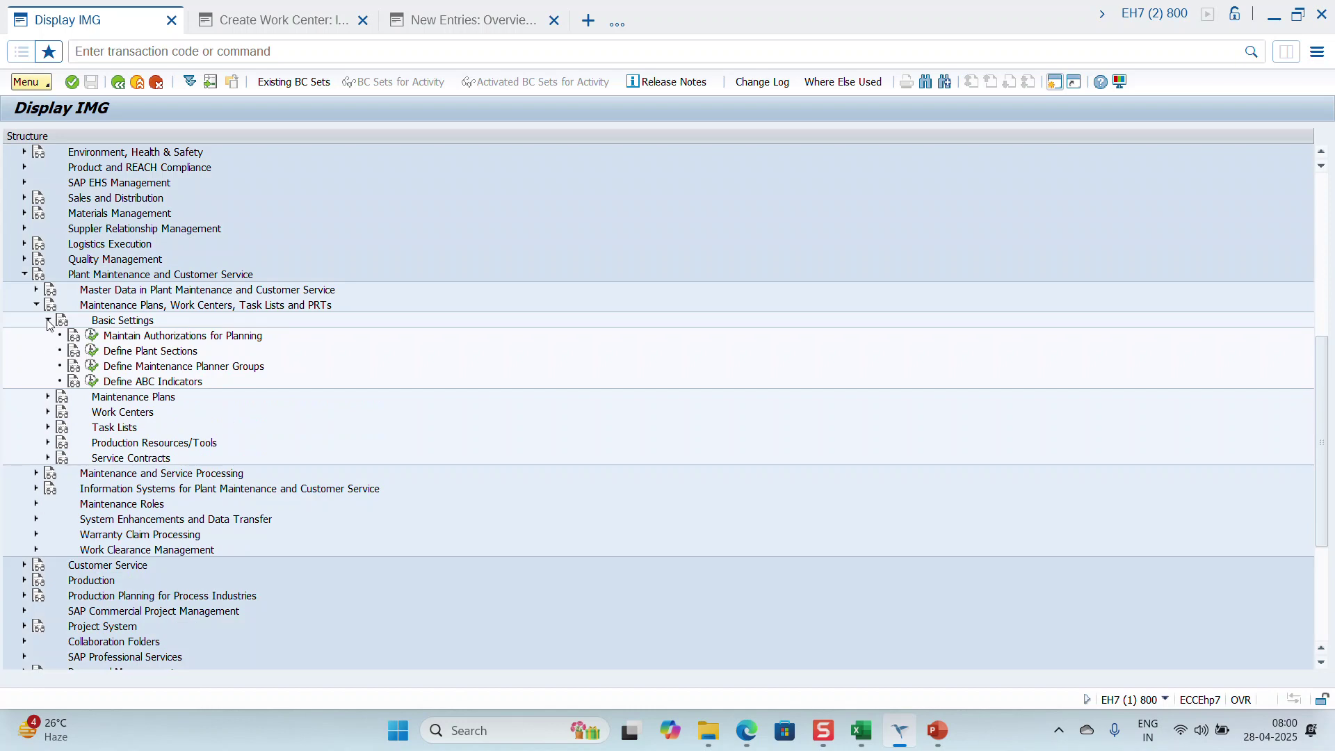
left_click(48, 323)
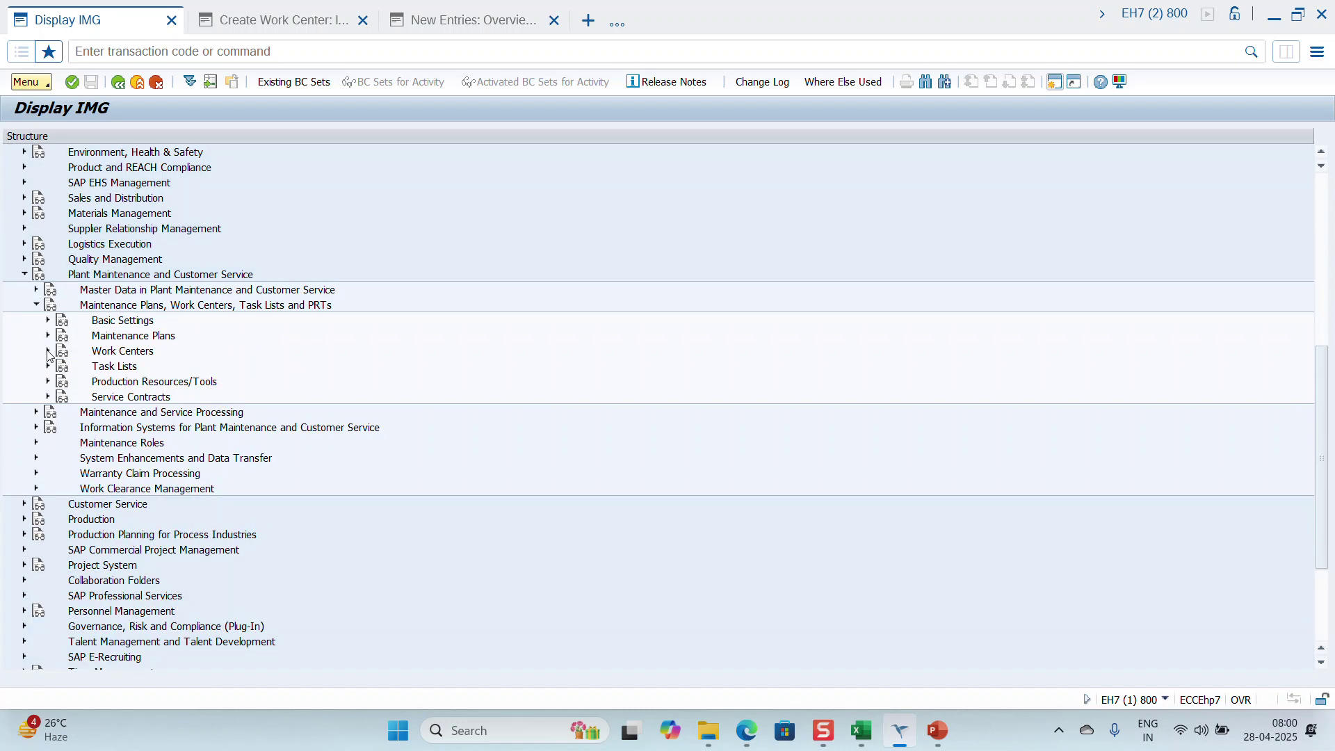
left_click(48, 352)
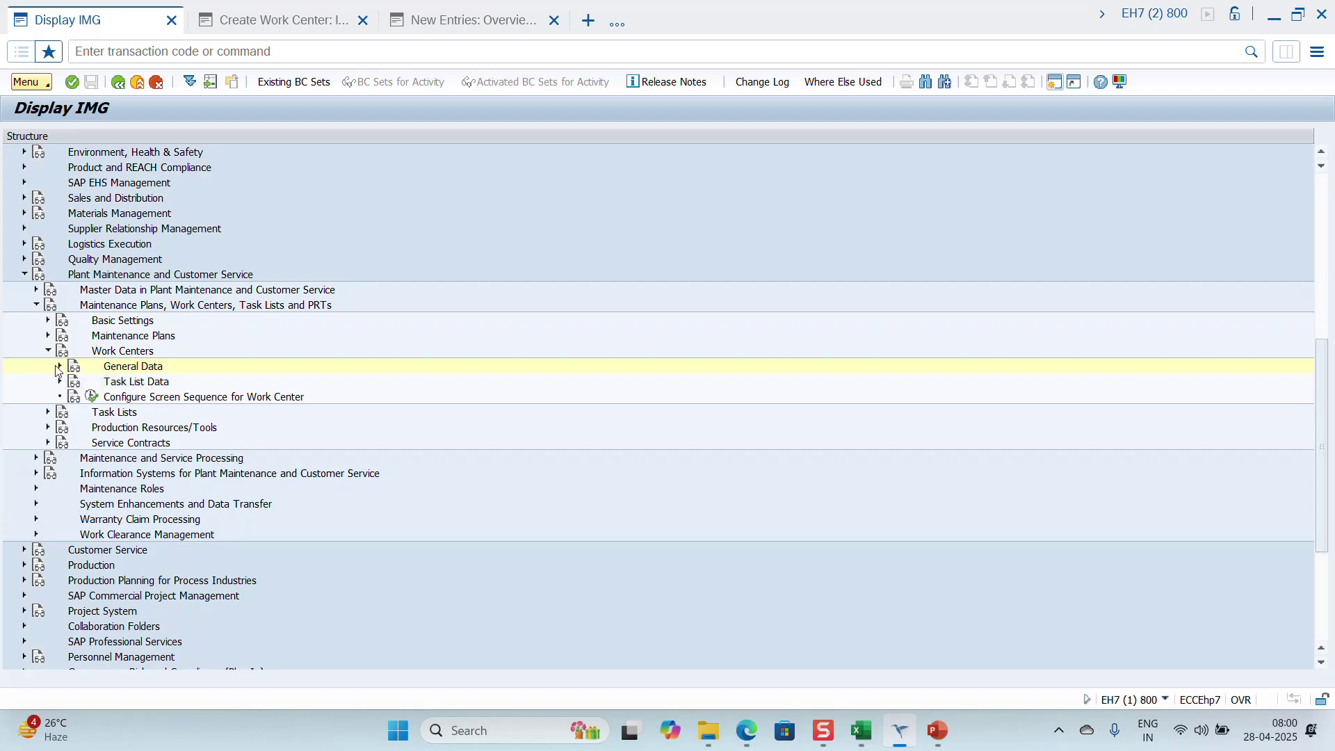
left_click(59, 366)
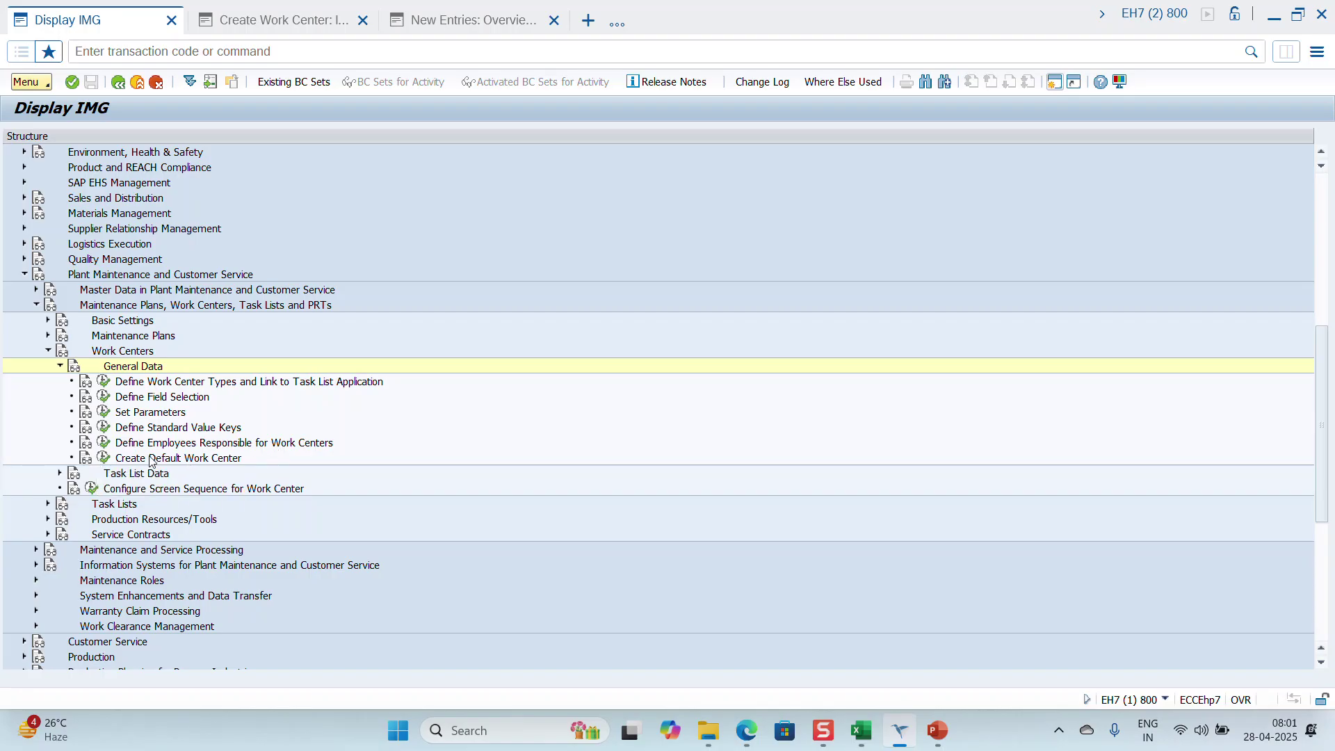
Step: Examine the work center types and the task list applications linked to category 0005 (Plant maintenance), and return to the IMG structure
left_click(106, 382)
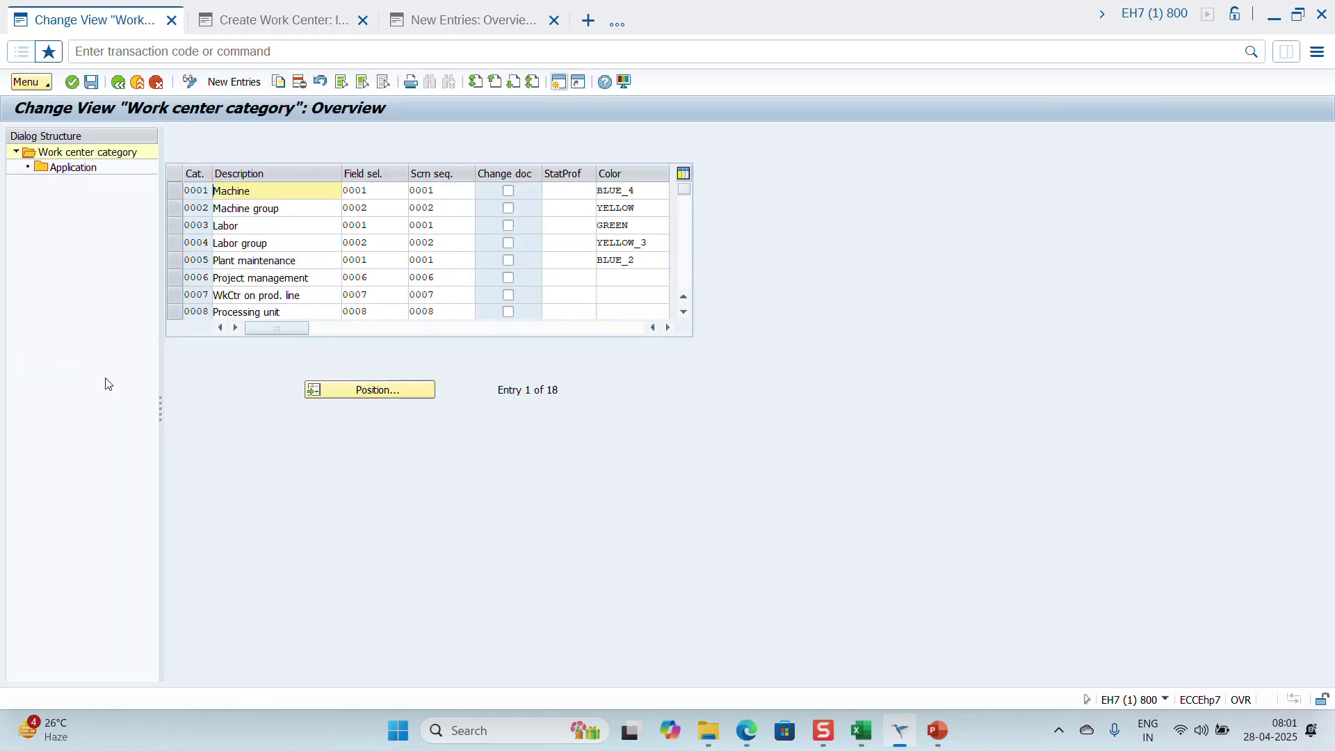
left_click(174, 261)
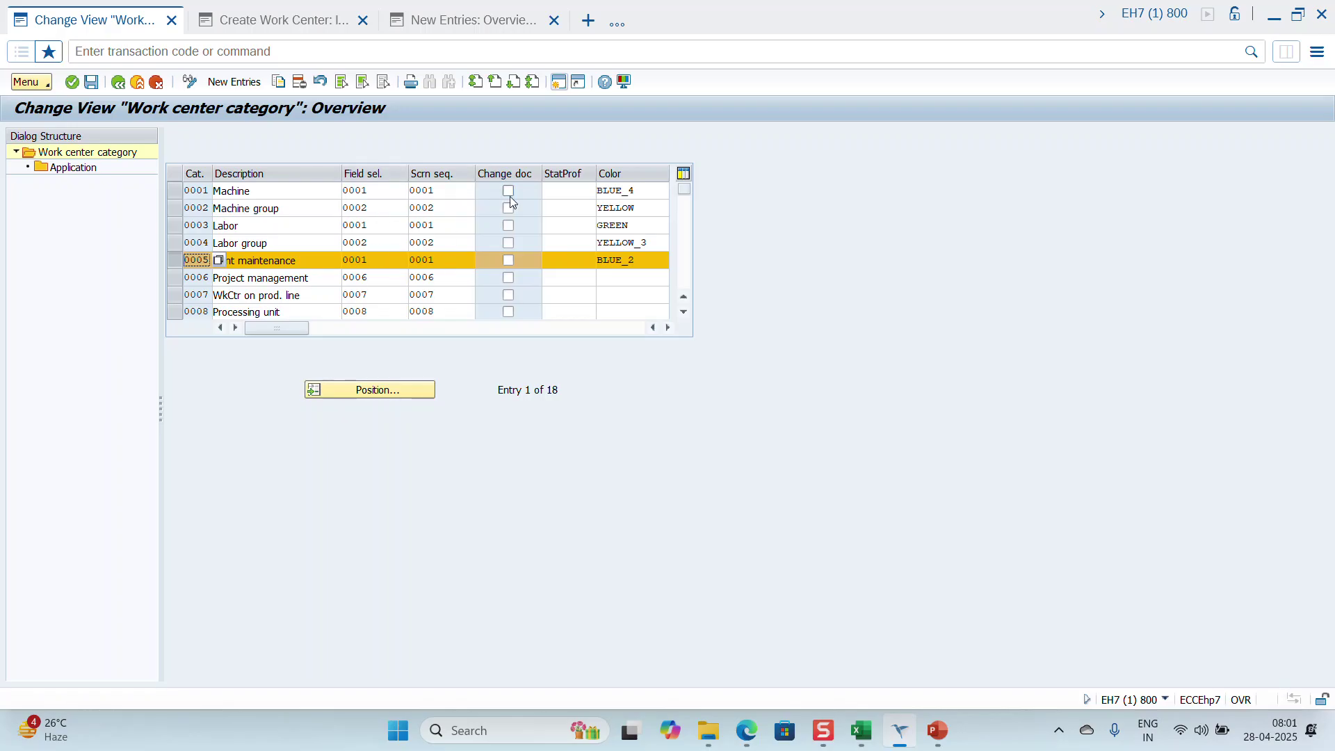
left_click(668, 329)
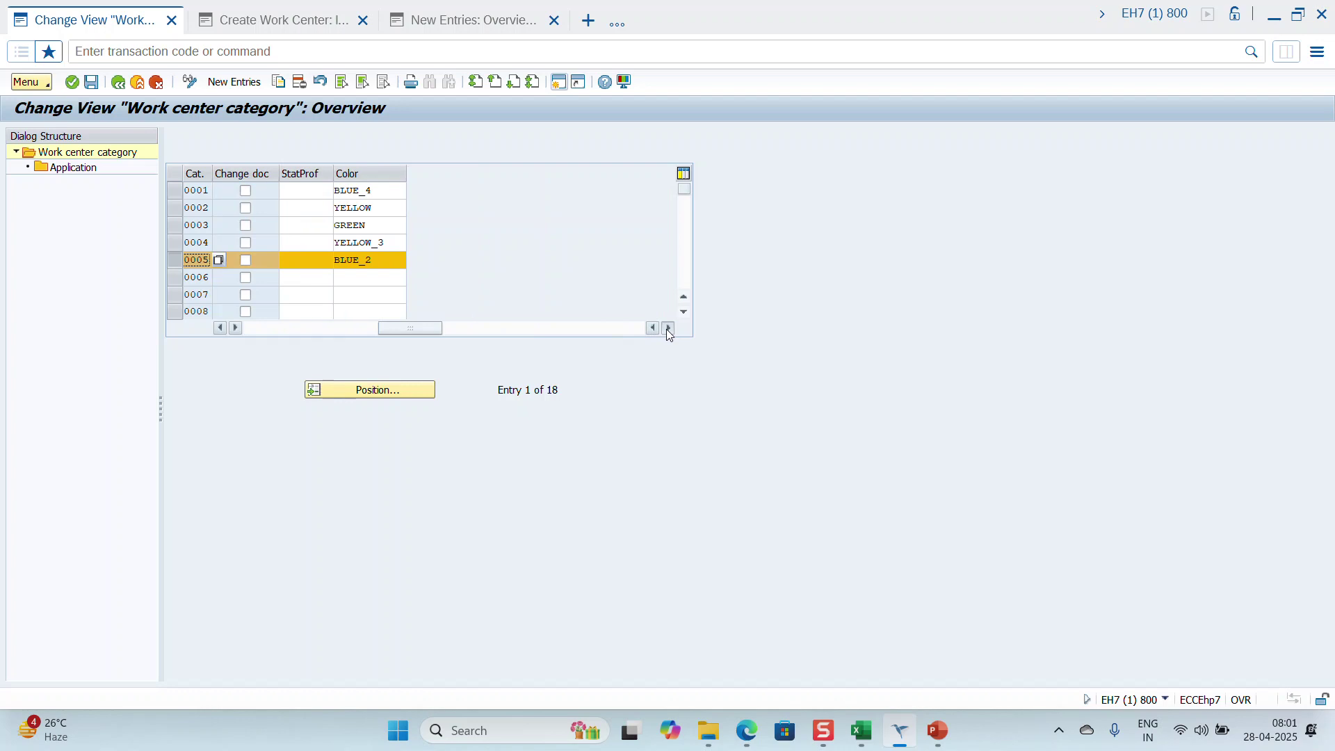
double_click(73, 167)
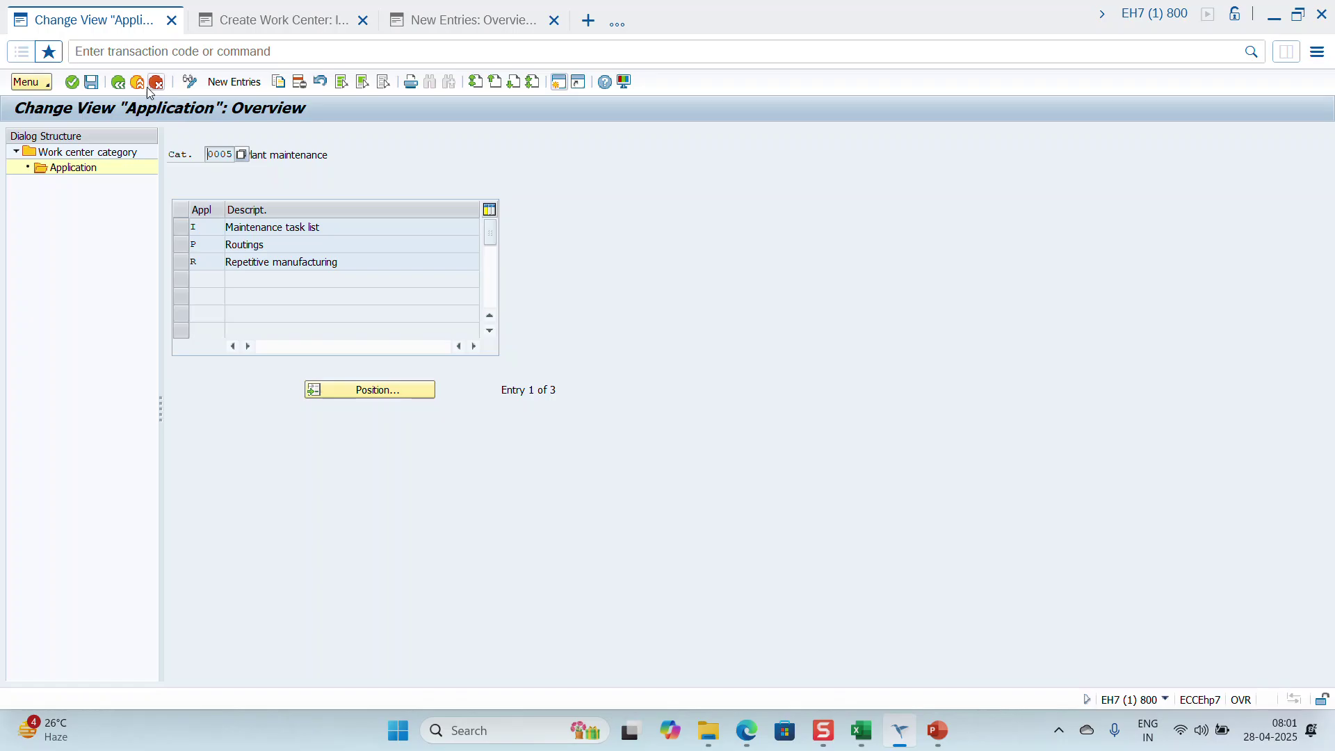
left_click(119, 82)
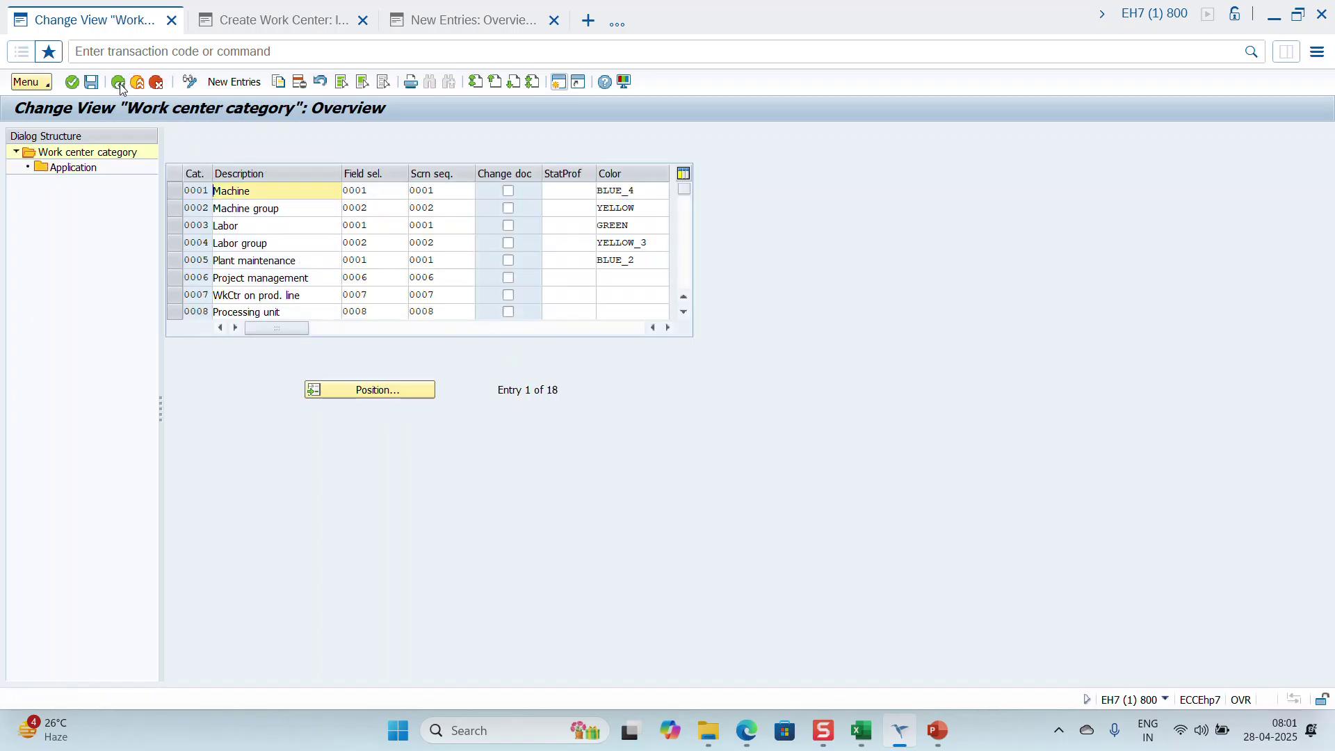
left_click(119, 83)
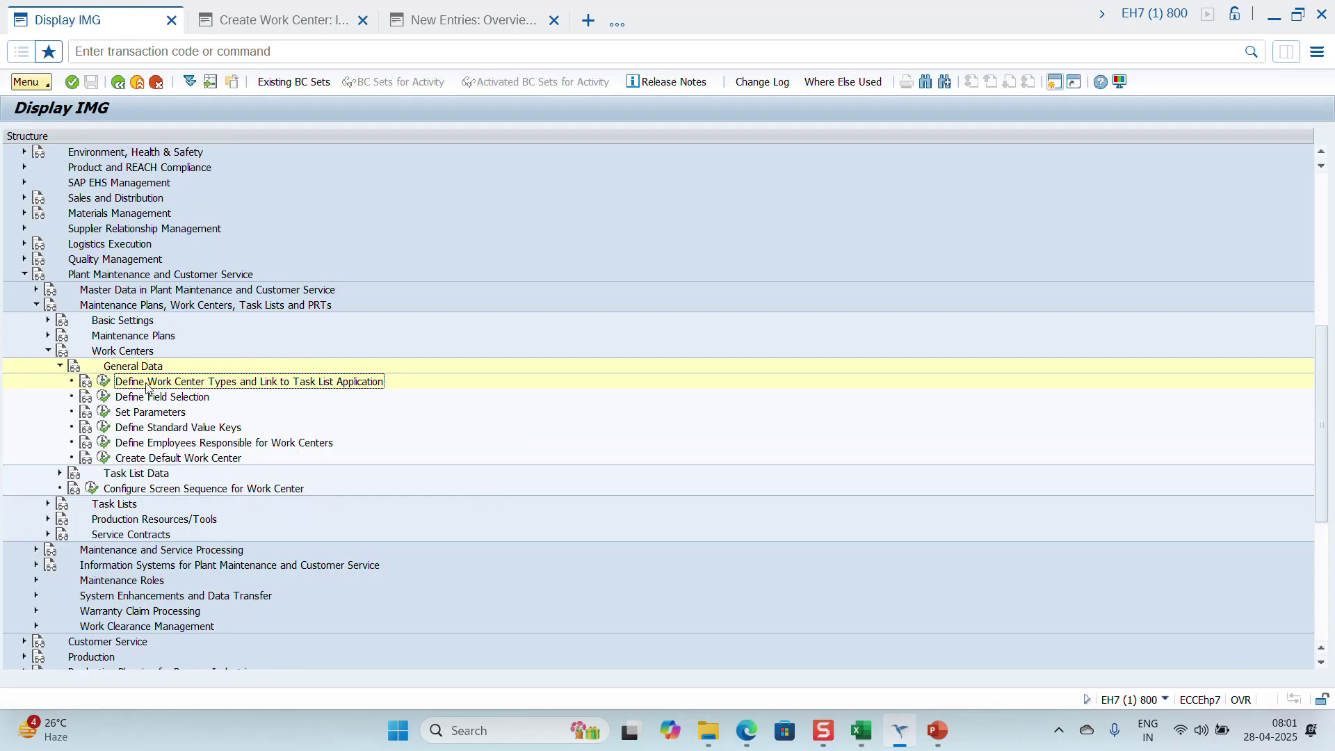
Step: Open Define Field Selection, view the modifiable fields of the Basic data screen group, and return to the IMG without saving
left_click(105, 397)
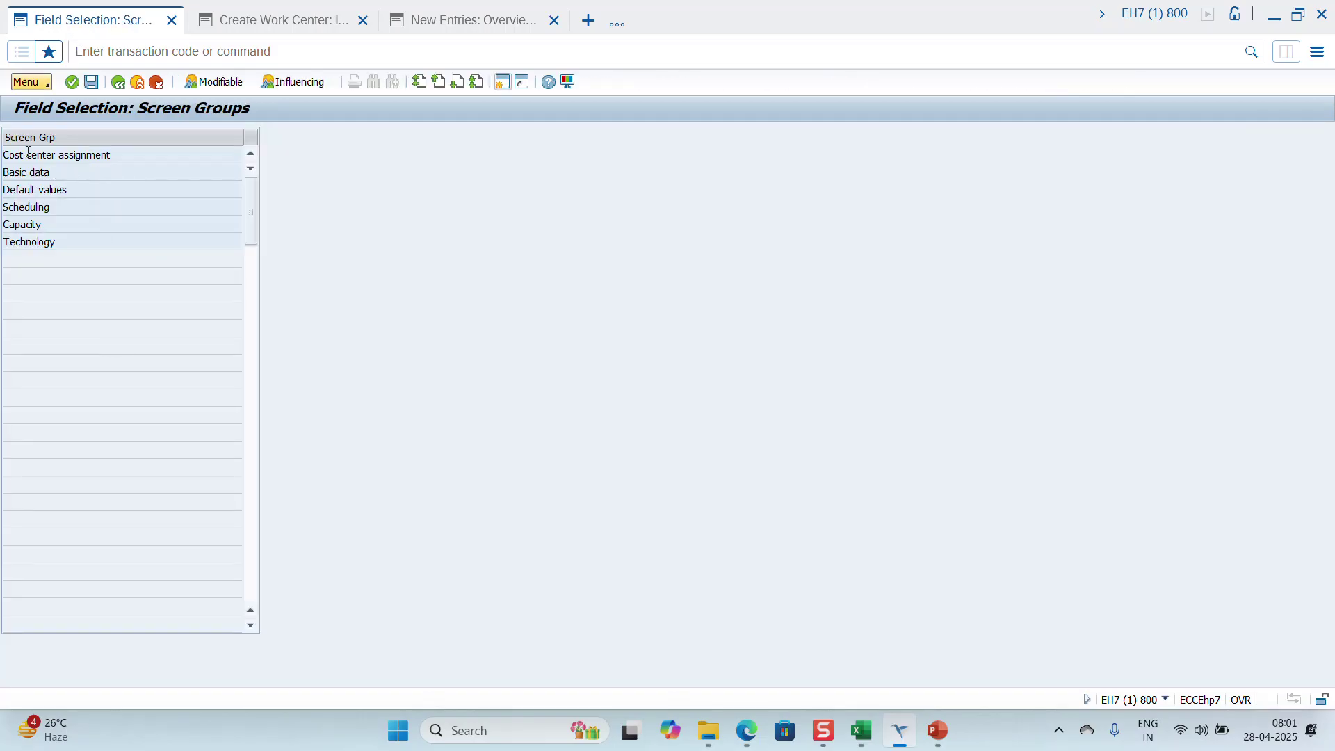
double_click(9, 173)
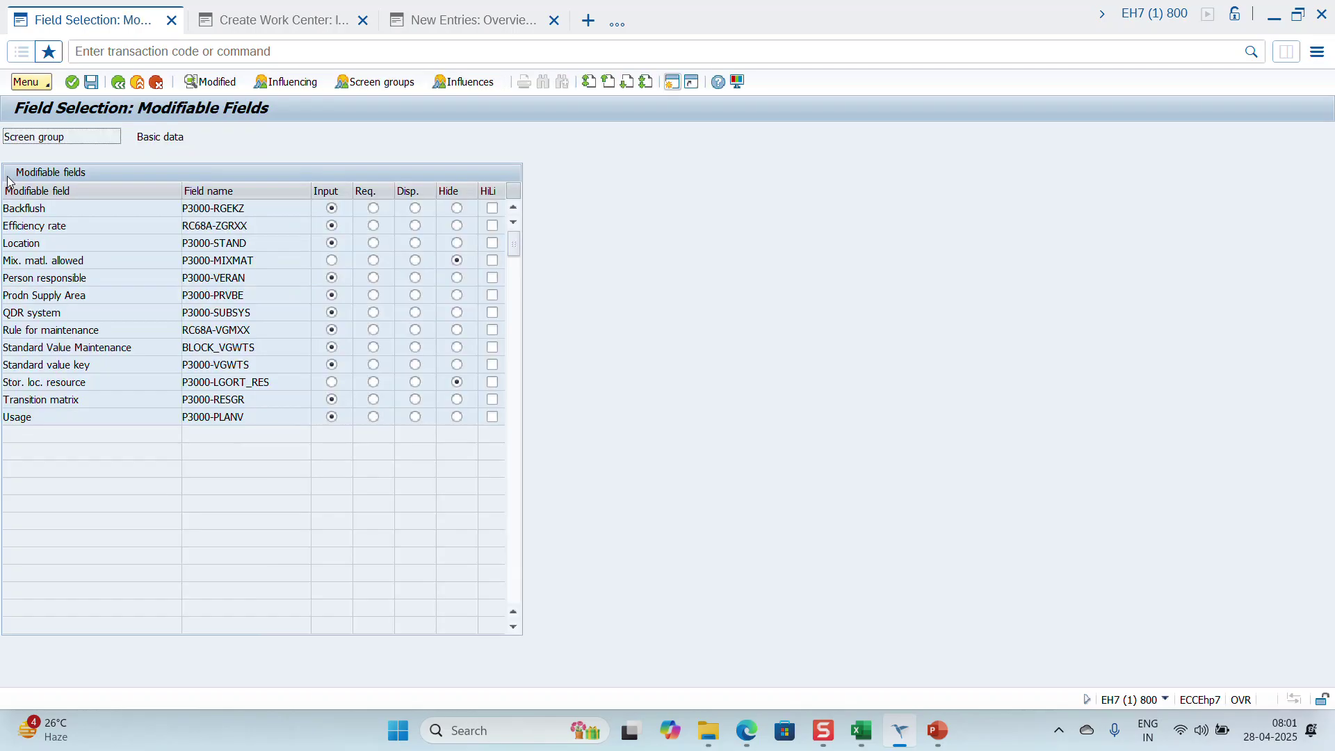
left_click(119, 85)
left_click(118, 85)
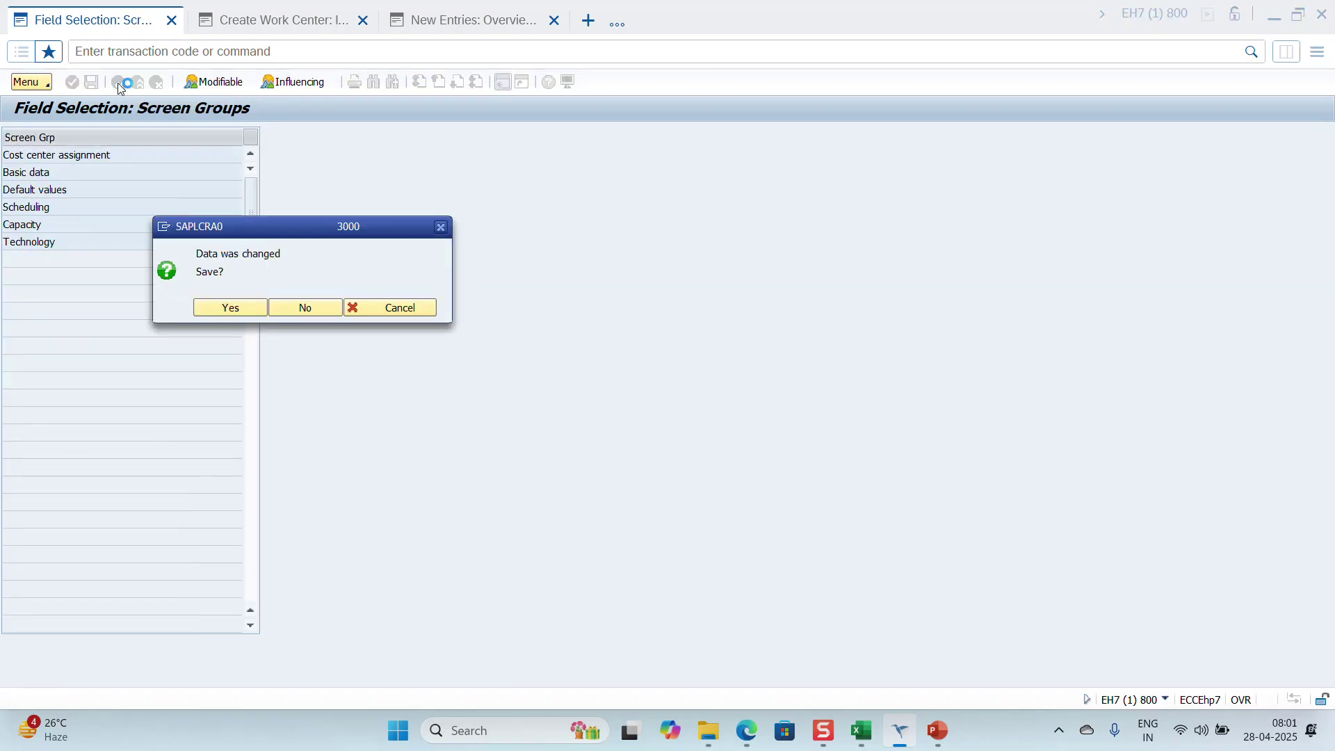
left_click(306, 307)
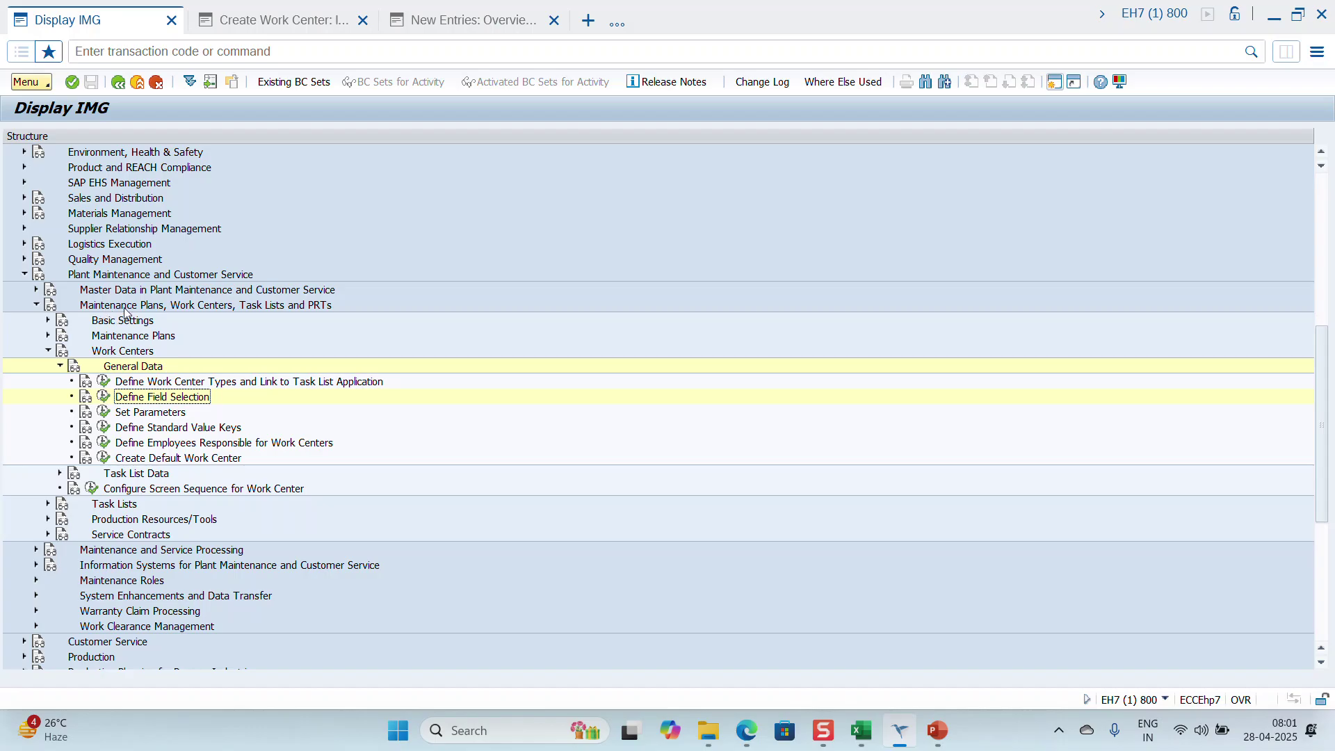
Step: Reopen Define Field Selection under Work Centers General Data, view the Basic data fields again, and return to the screen groups
left_click(60, 367)
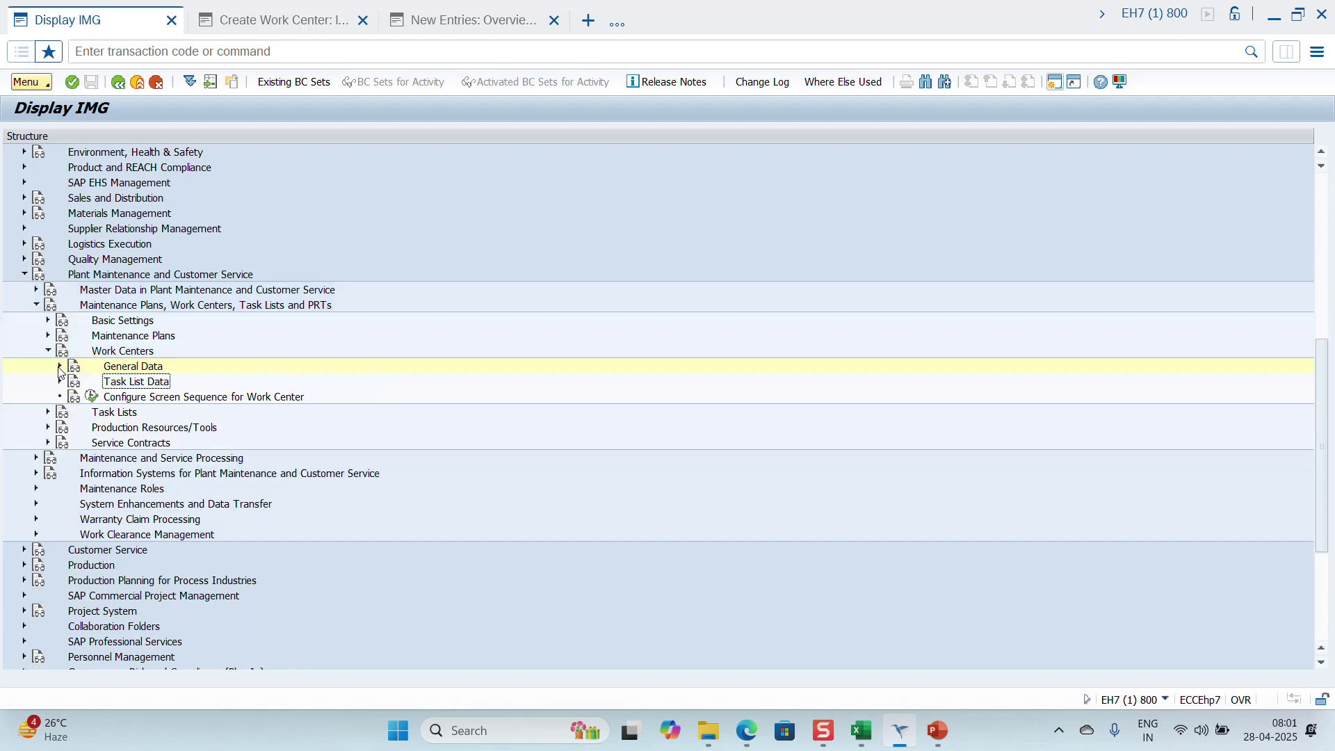
left_click(60, 366)
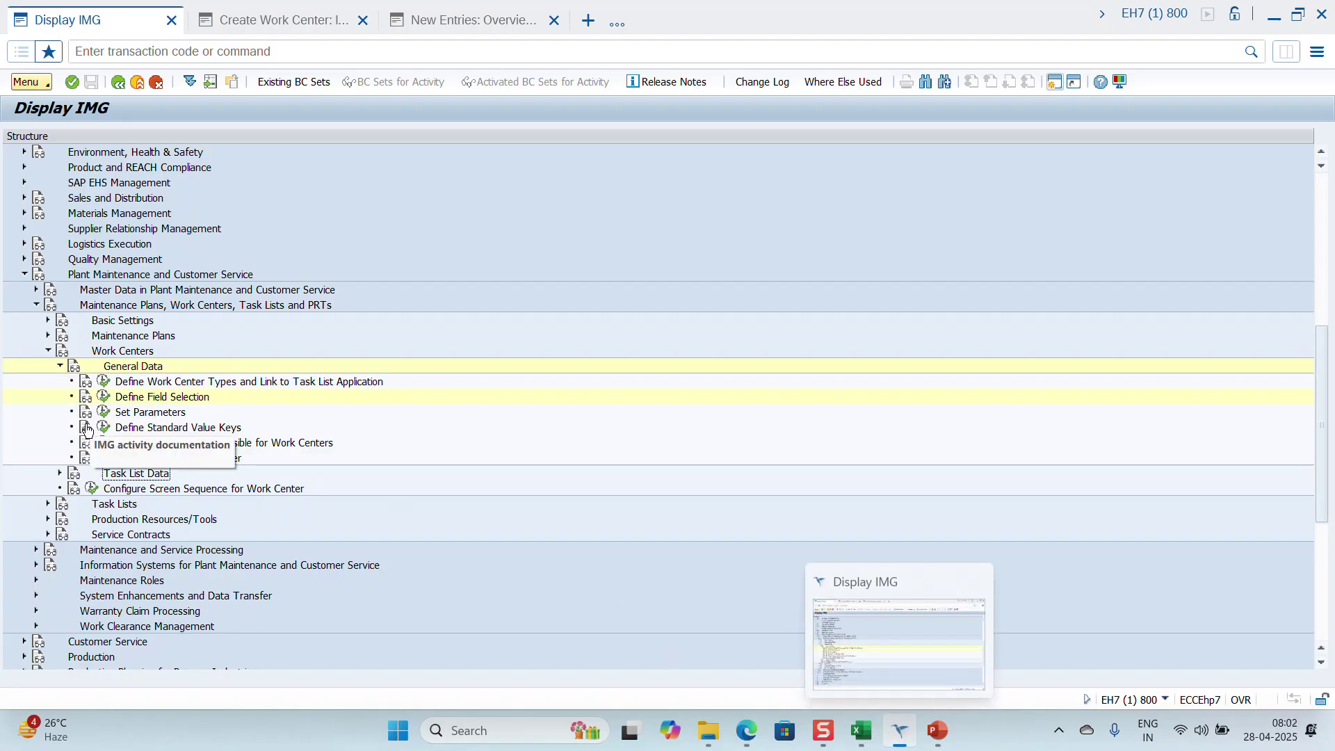
left_click(105, 397)
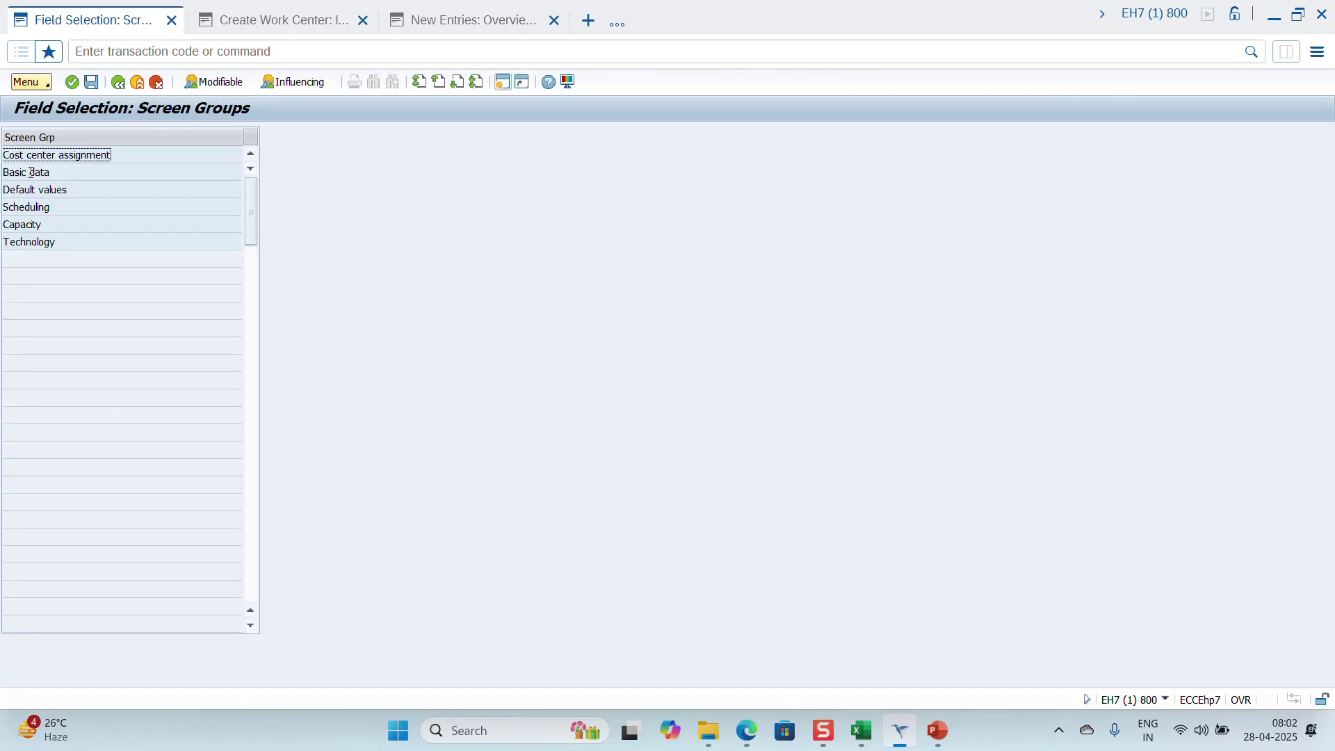
double_click(32, 172)
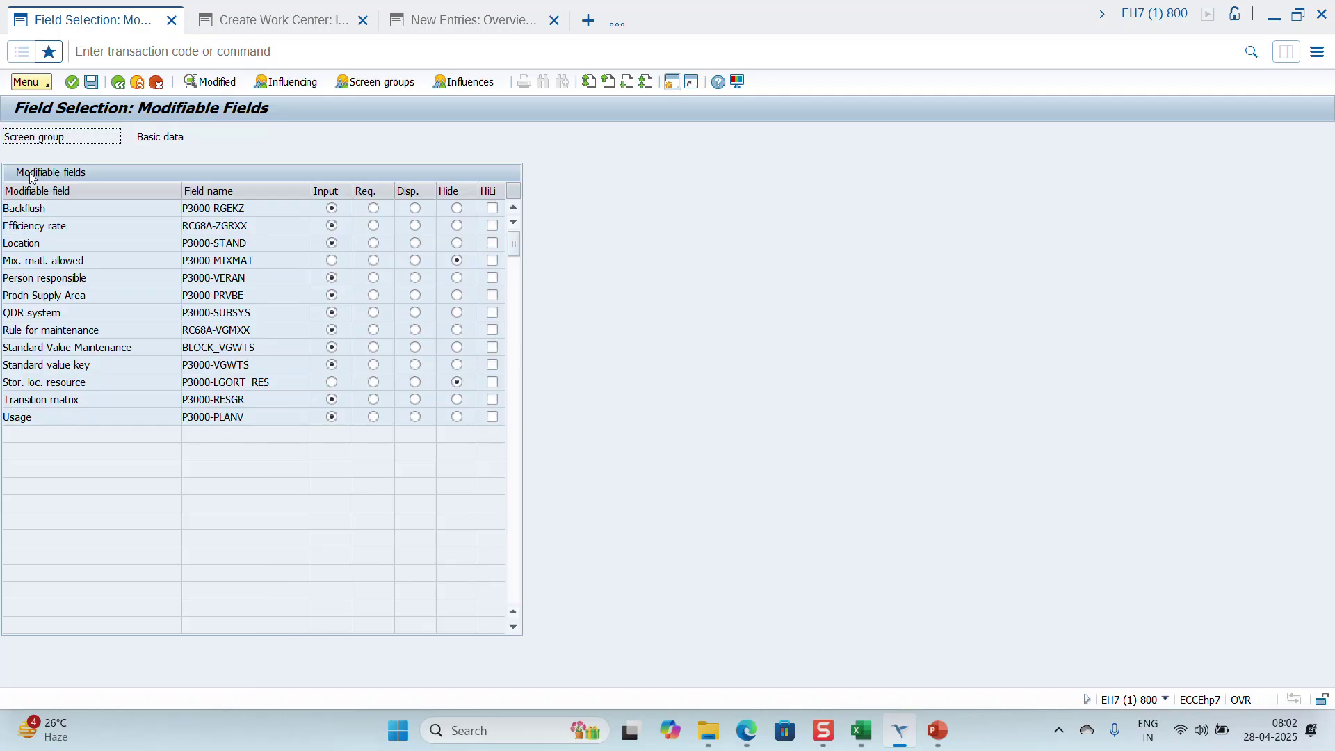
left_click(119, 83)
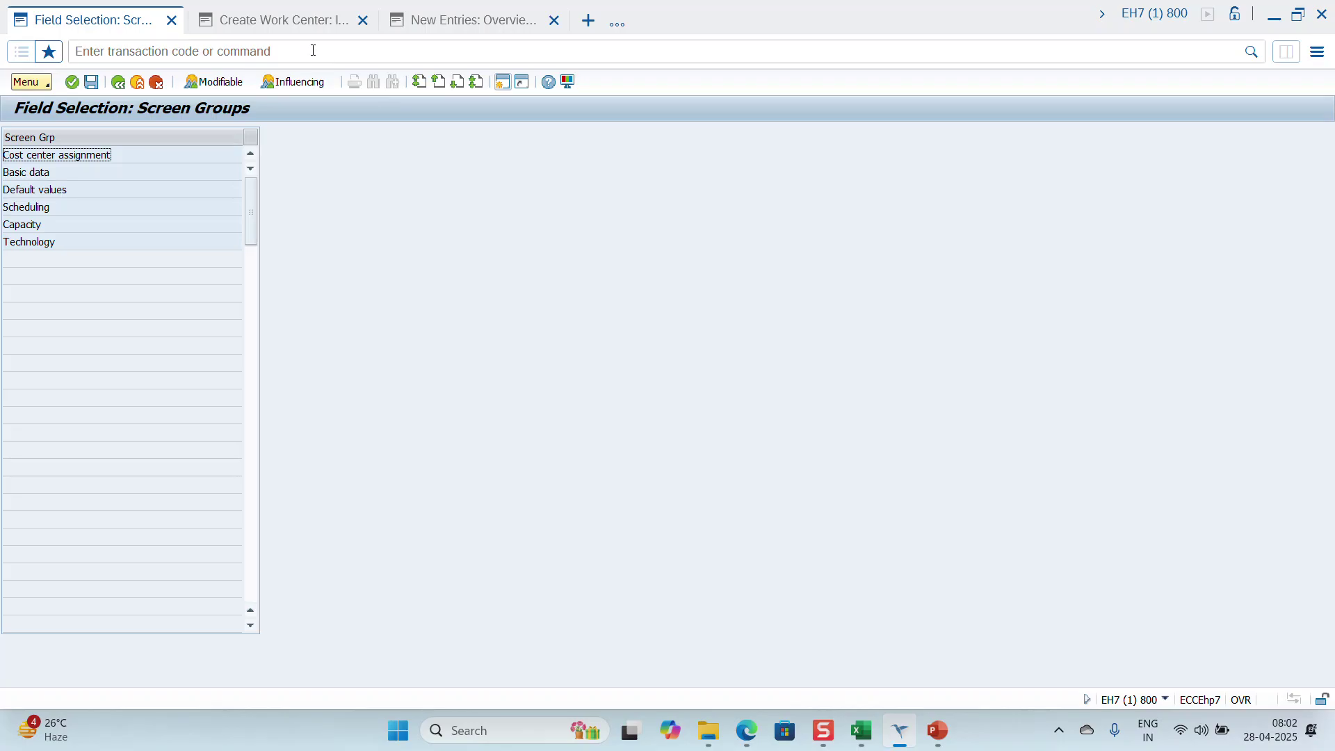
Step: Switch to the work center session and open work center XWRC2 of plant XGR1 for changing with transaction IR02
left_click(252, 26)
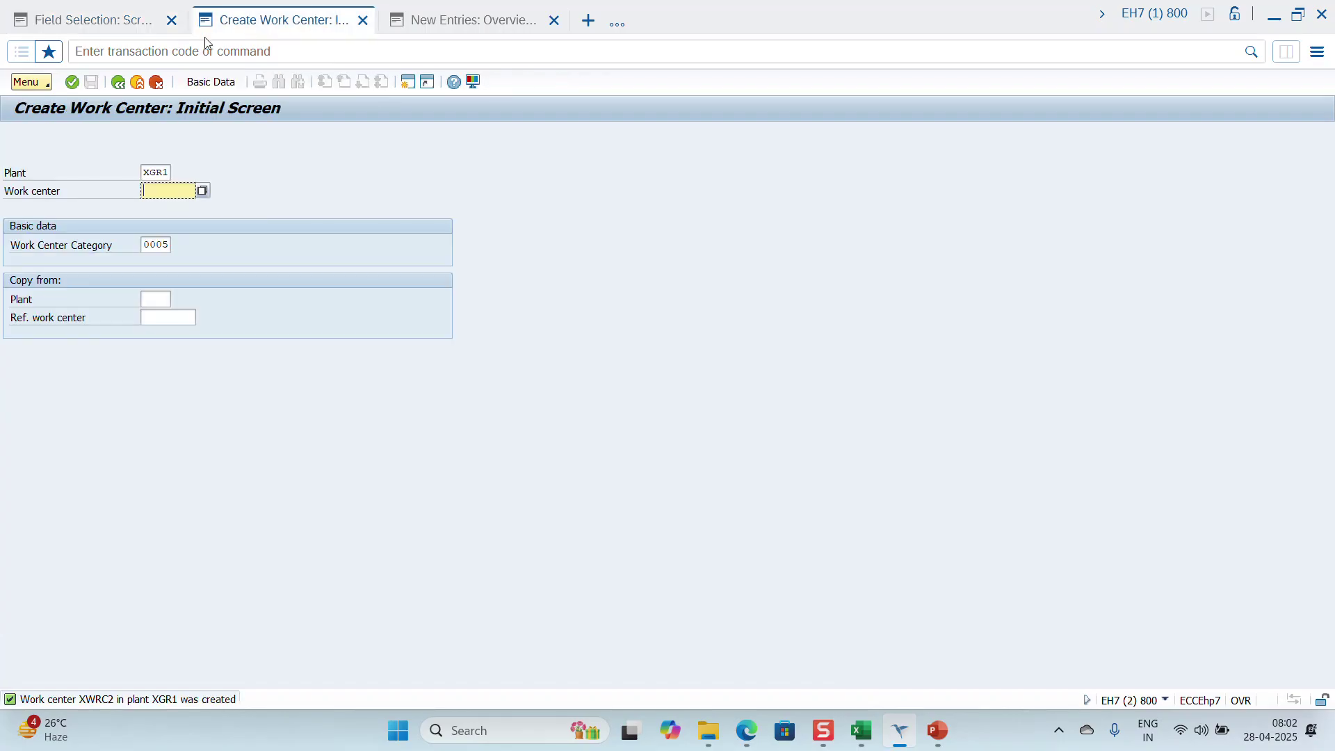
left_click(119, 82)
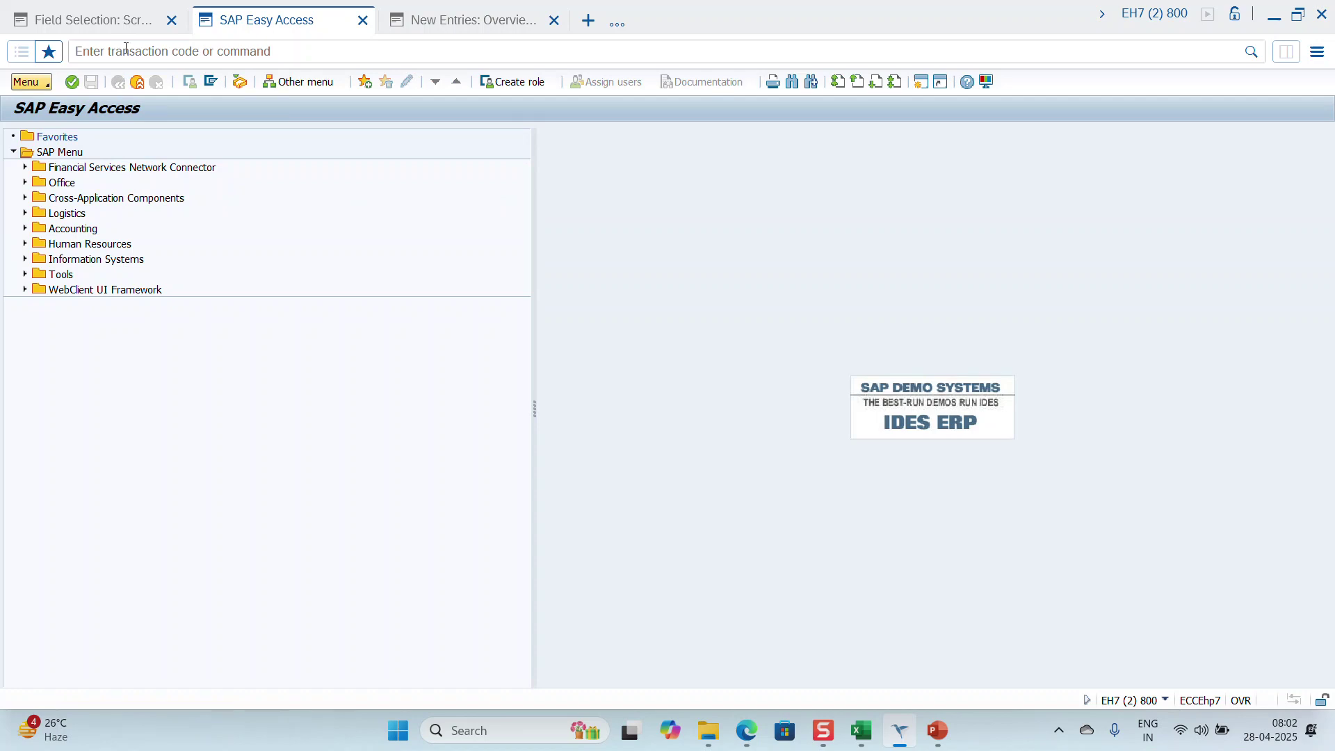
left_click(122, 48)
type("ir0")
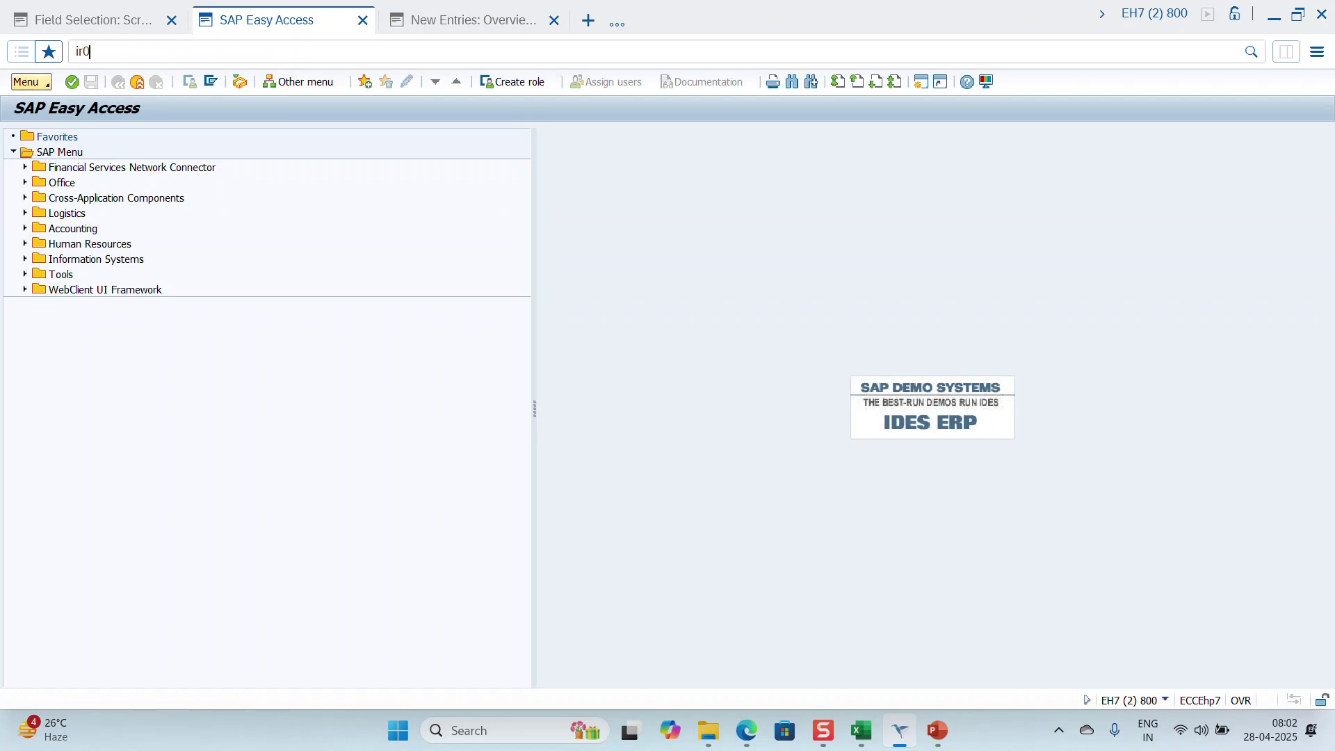
type("2")
key("Return")
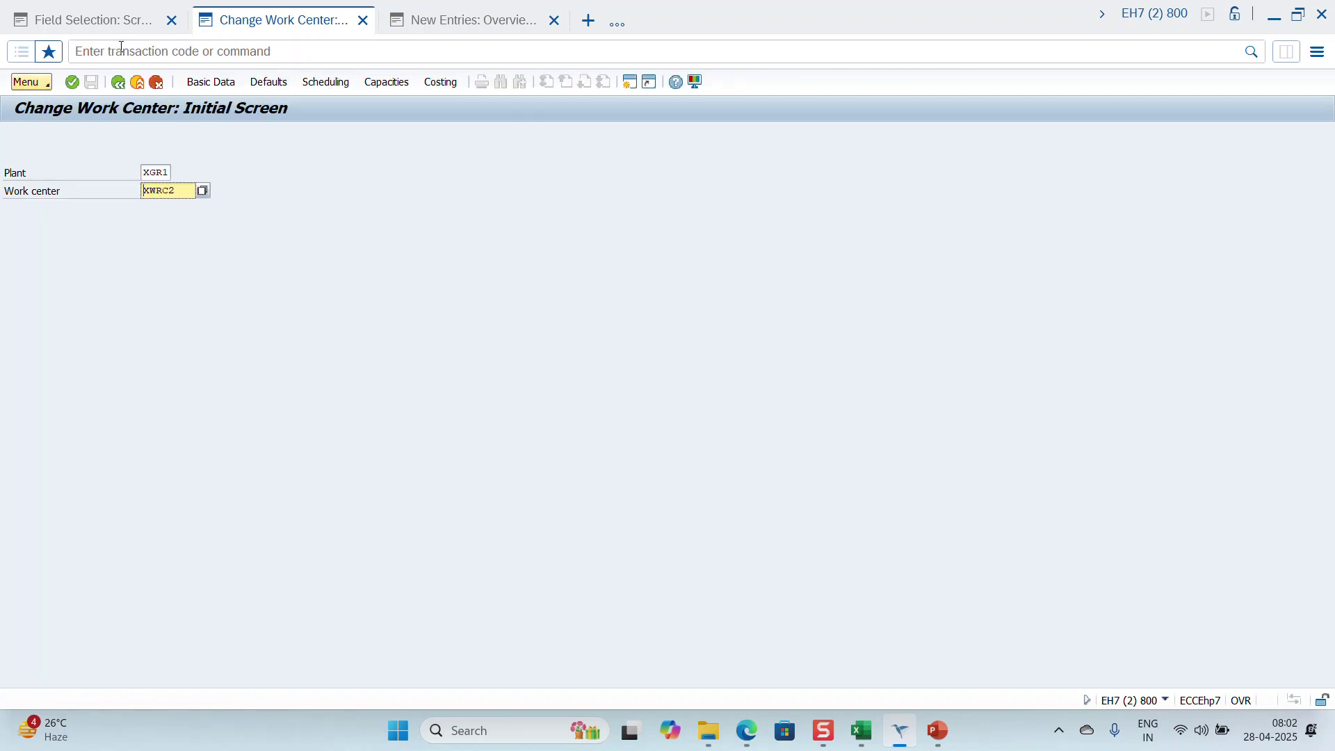
key("Return")
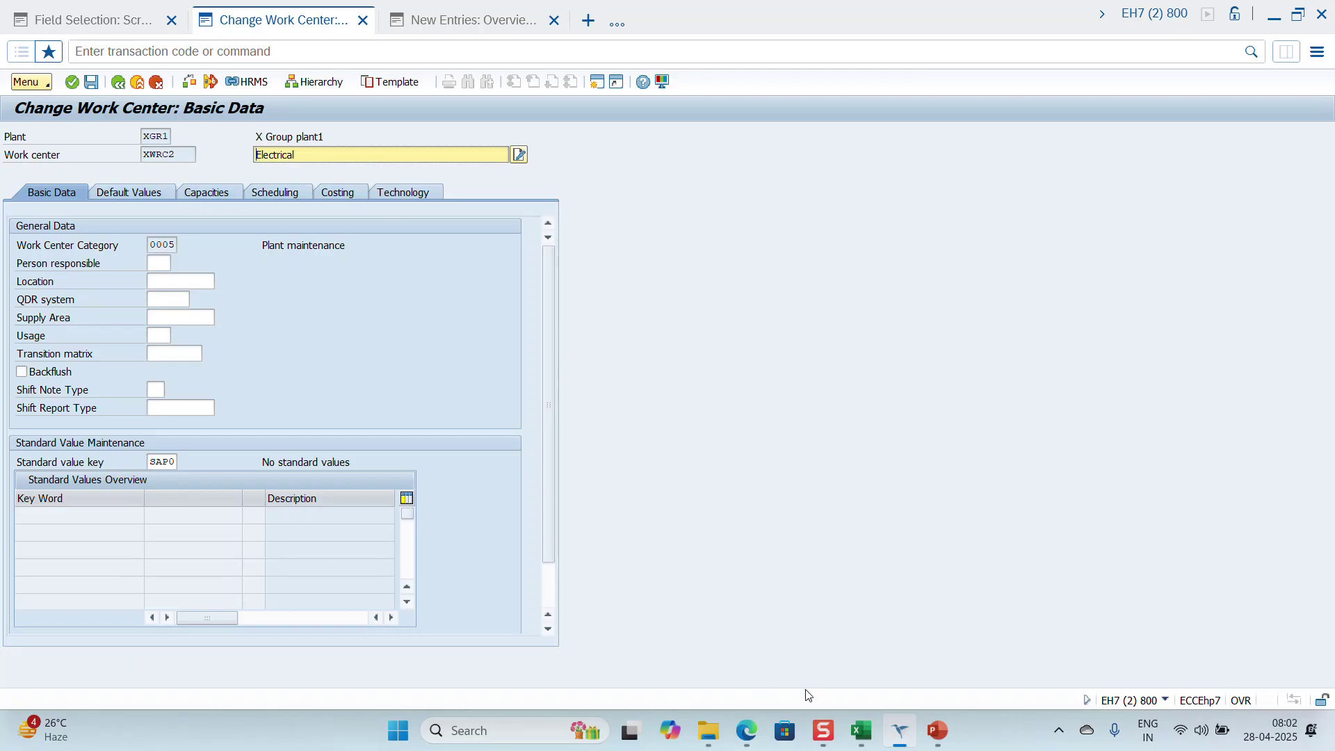
Step: Switch back to the field selection session and display the modifiable fields of the Basic data screen group
left_click(75, 28)
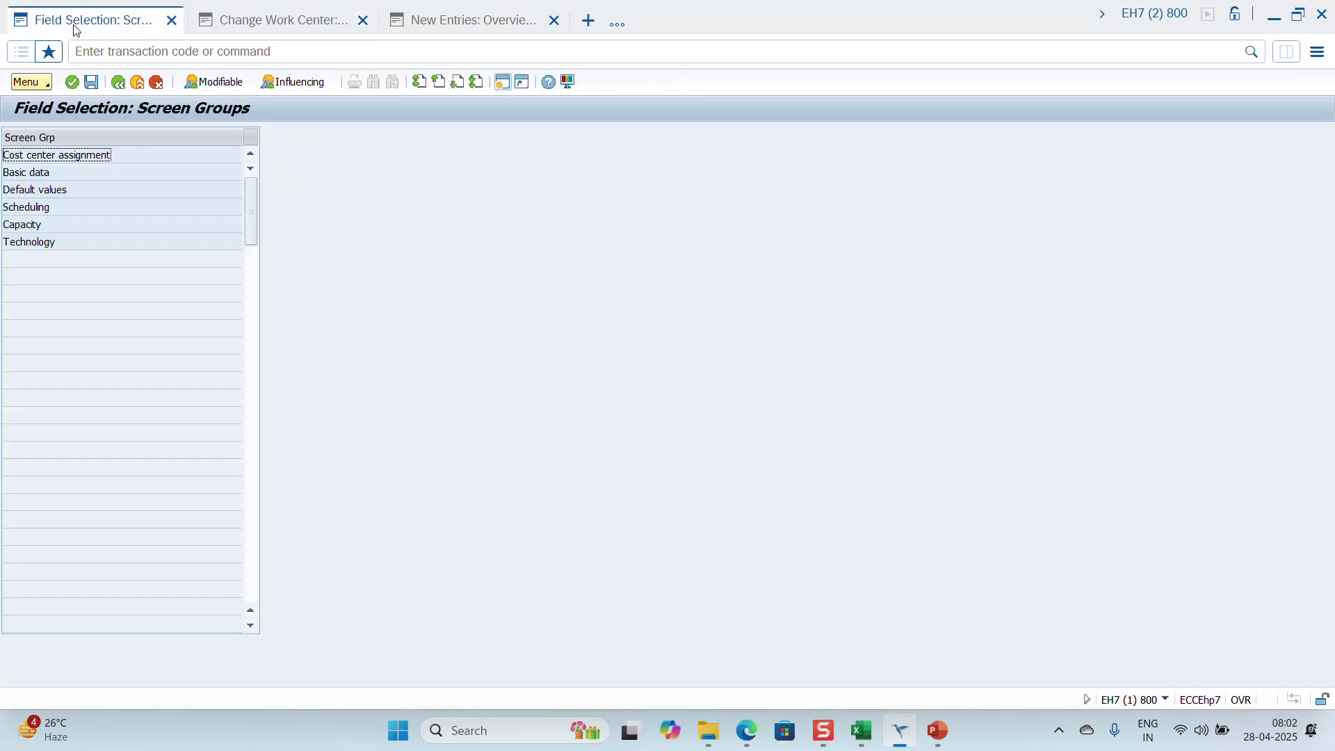
double_click(25, 173)
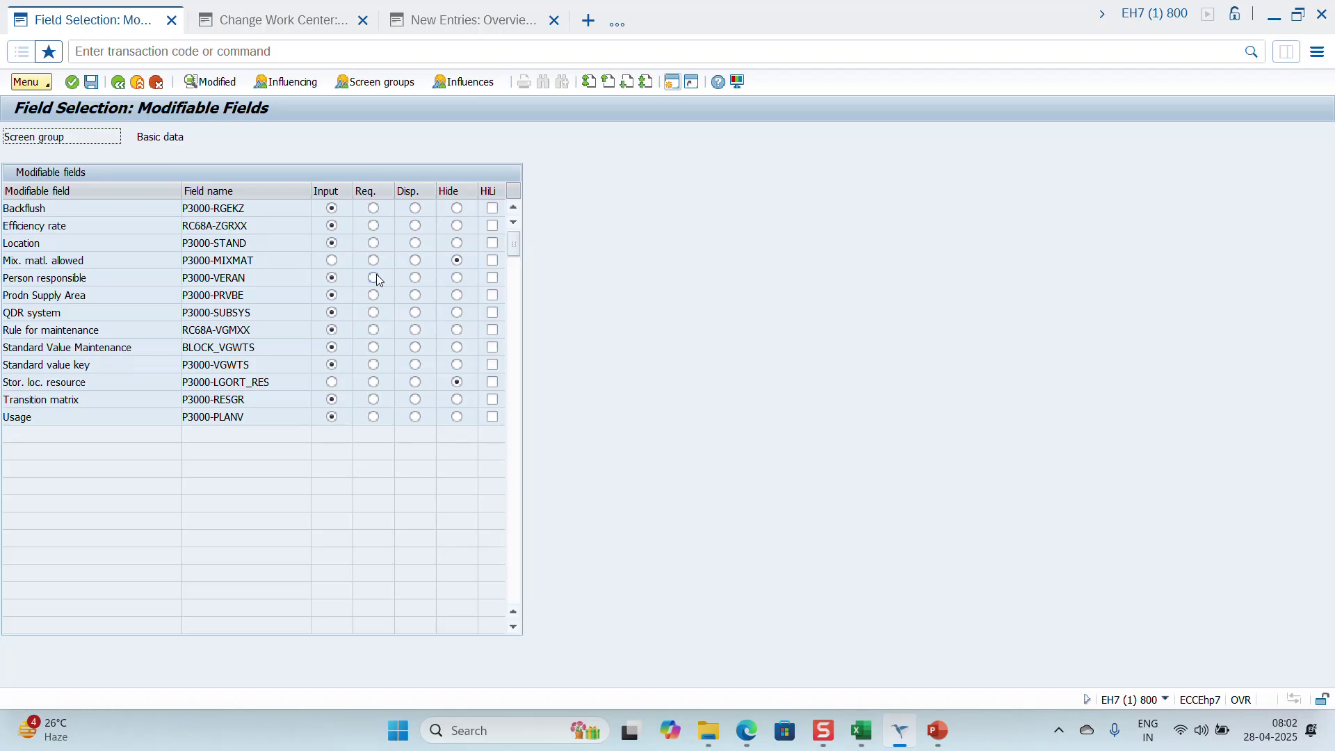
left_click(331, 242)
left_click(896, 737)
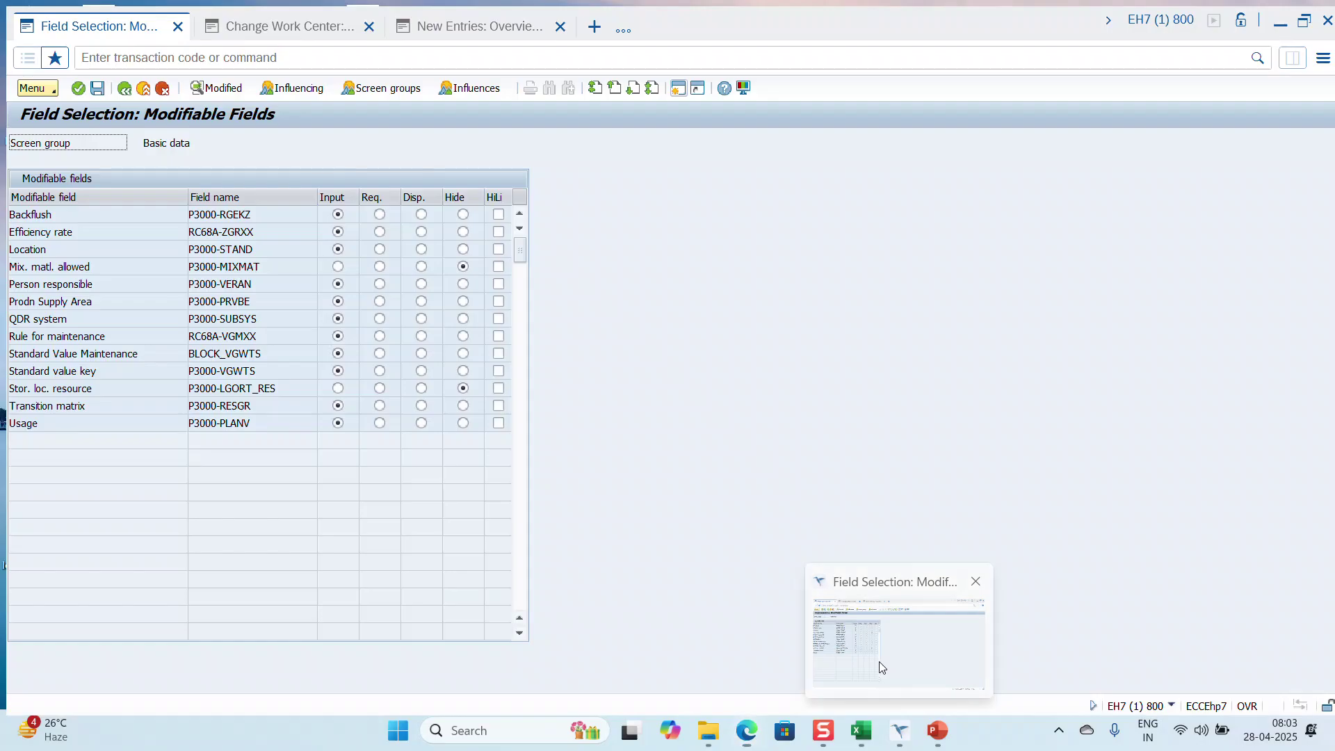
left_click(882, 666)
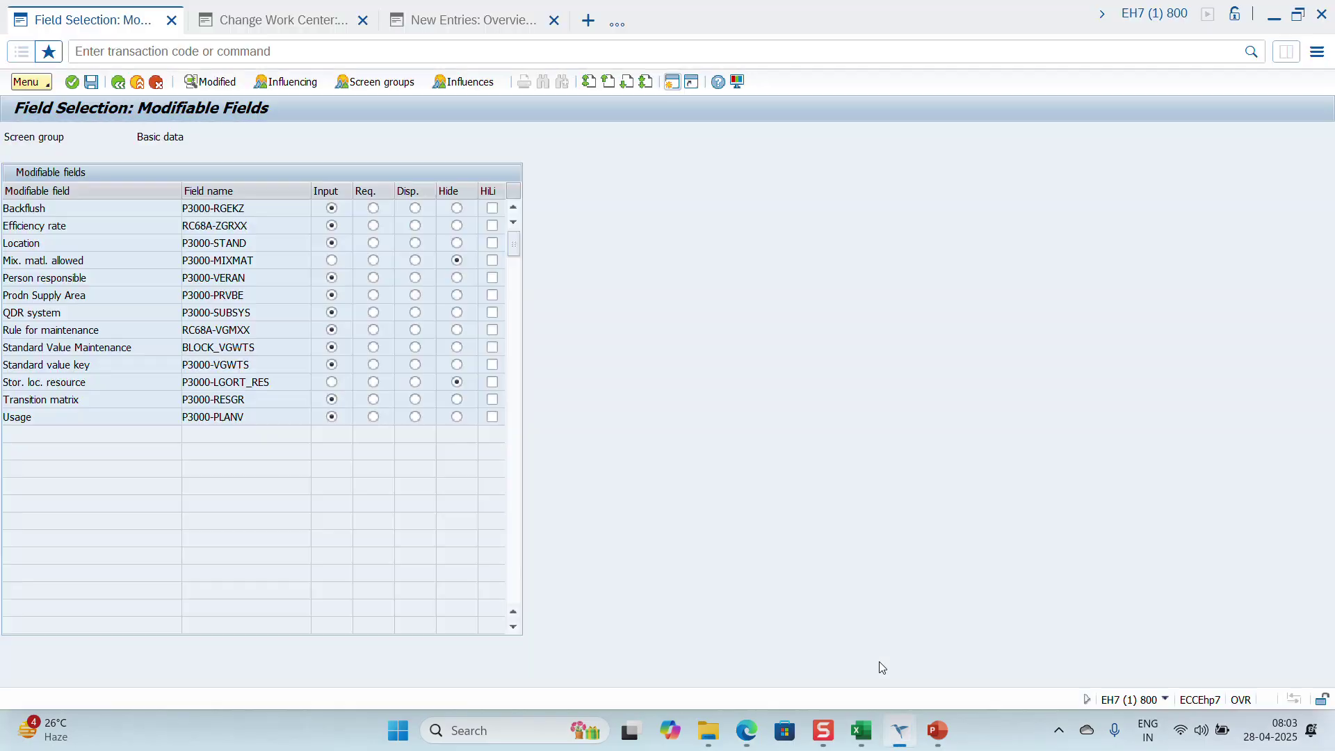
Step: Check the category and Person responsible fields in work center XWRC2's Basic Data, and return to the field selection session
left_click(292, 22)
left_click(158, 264)
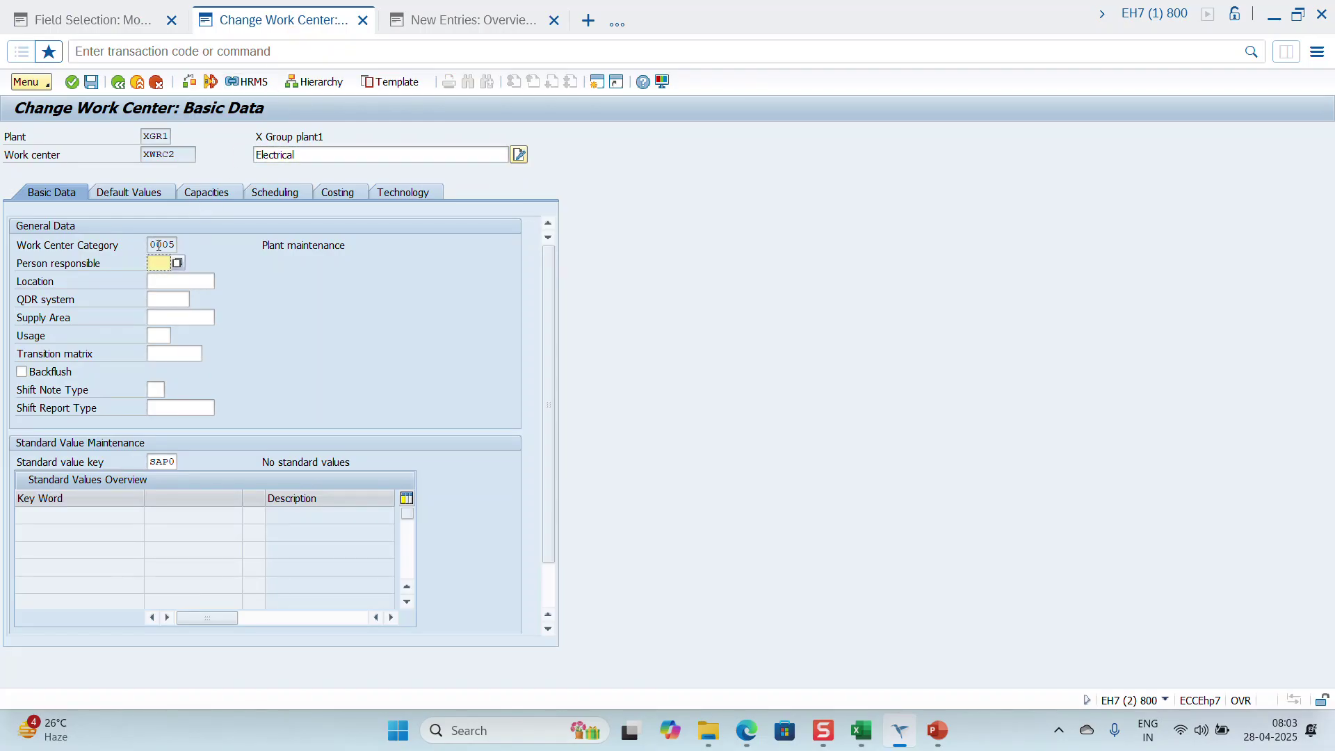
left_click(159, 245)
left_click(162, 265)
left_click(77, 21)
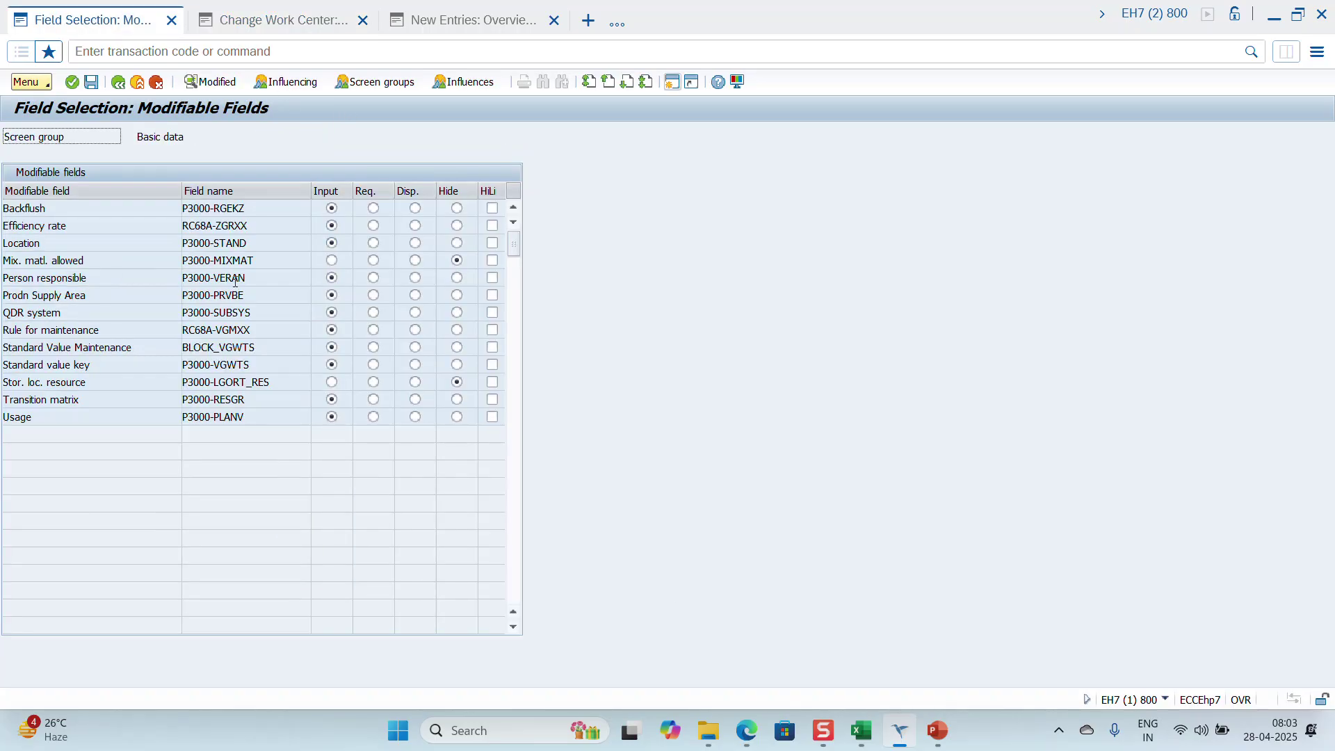
Step: Make the Person responsible field required, and set Mix. matl. allowed and Stor. loc. resource to input
left_click(374, 279)
left_click(457, 265)
left_click(333, 260)
left_click(332, 381)
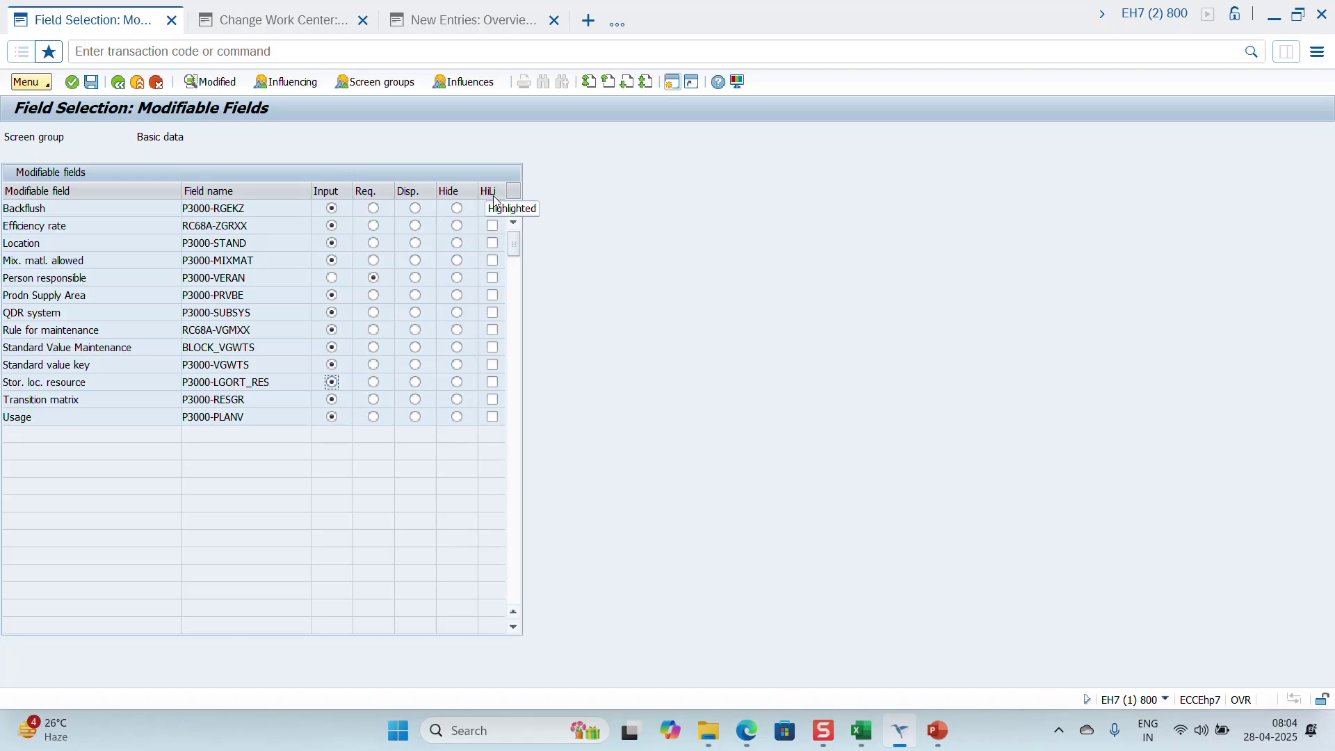
Step: Highlight the Person responsible field and save the field selection to the X Group customizing request
left_click(494, 278)
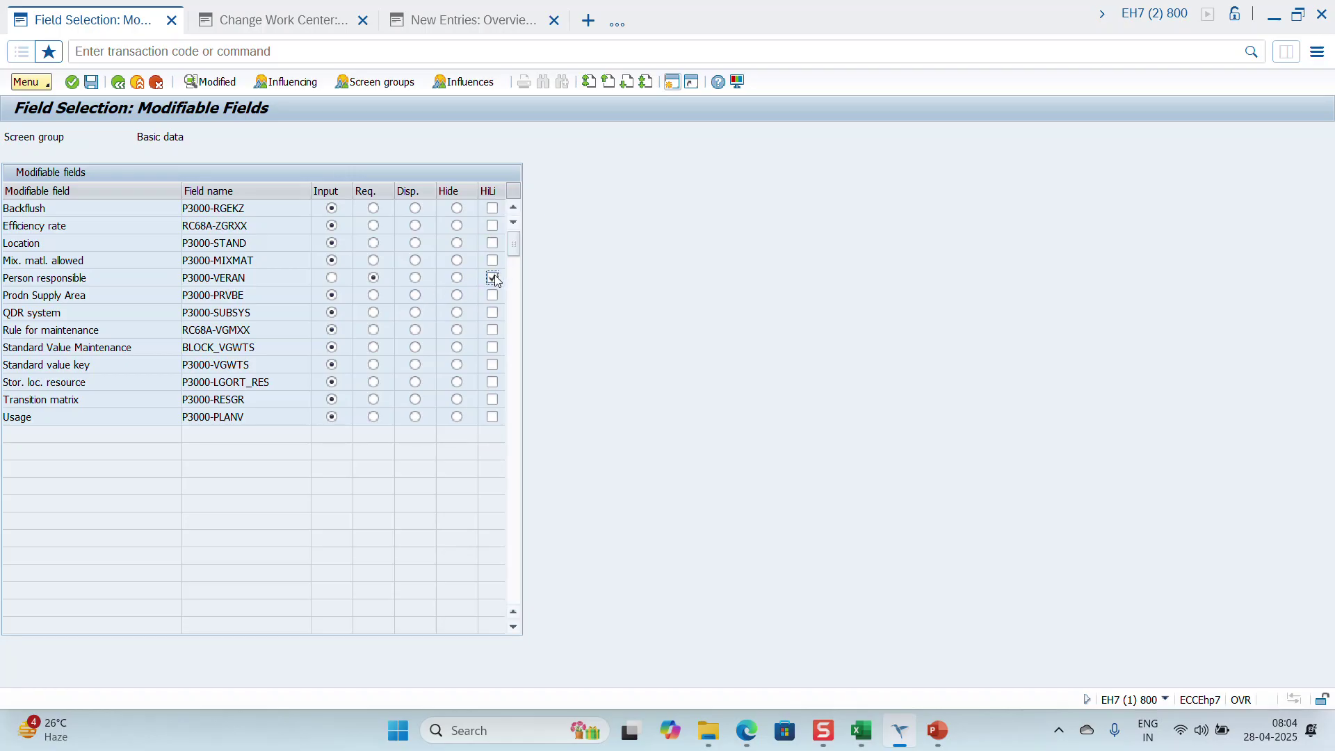
left_click(90, 83)
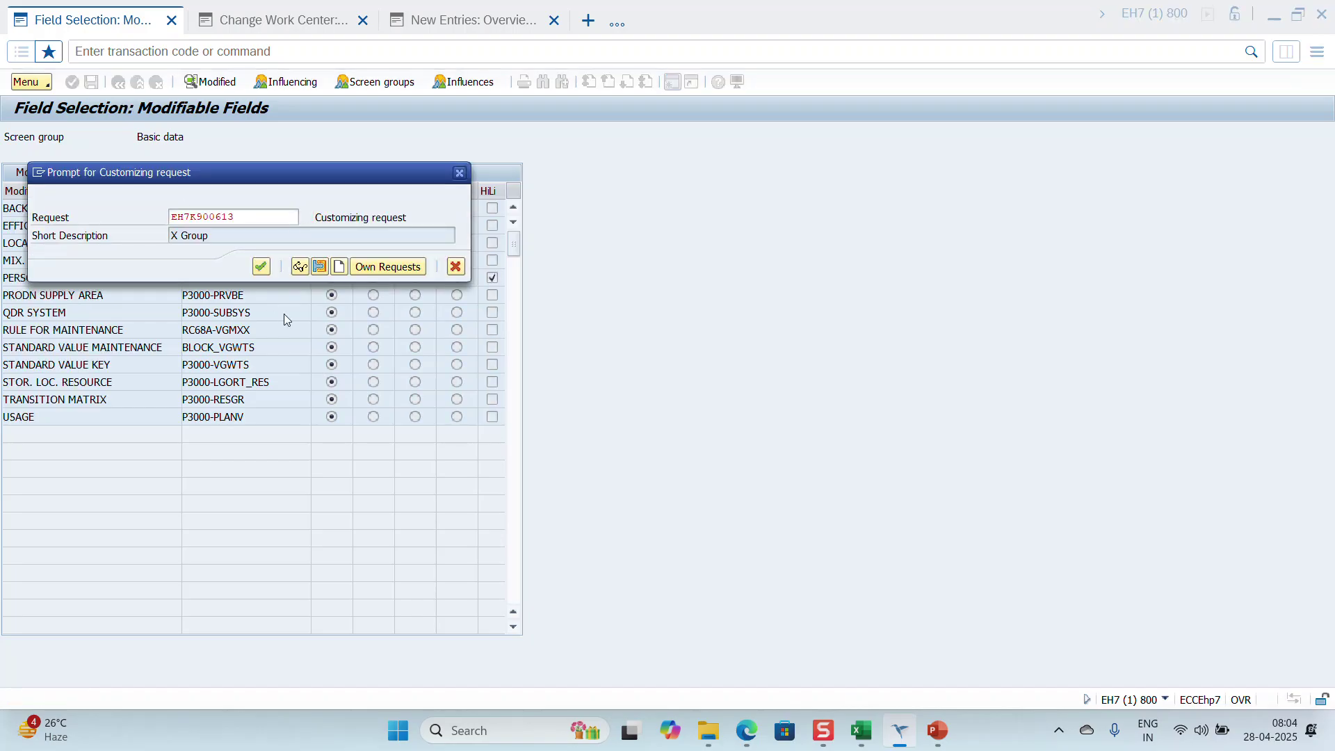
left_click(261, 268)
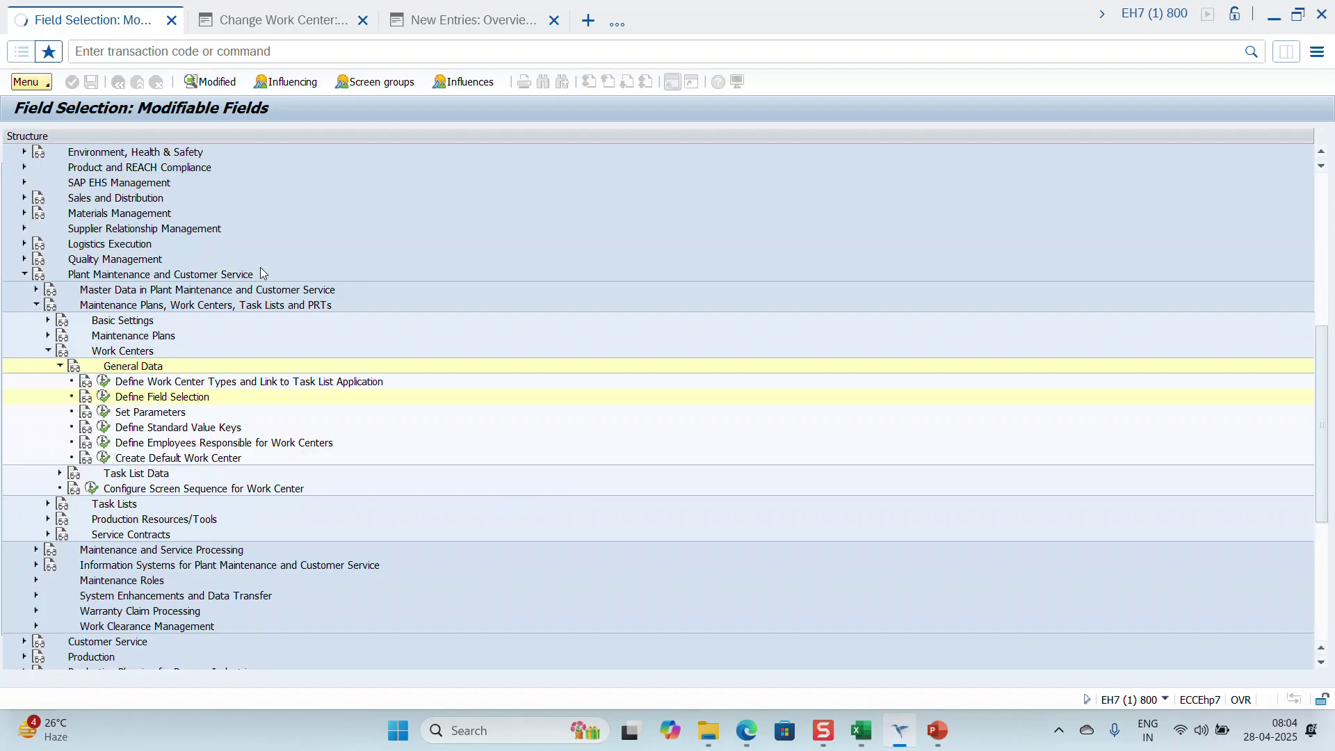
Step: Leave the change transaction for work center XWRC2 and start work center creation with transaction CR01
left_click(901, 731)
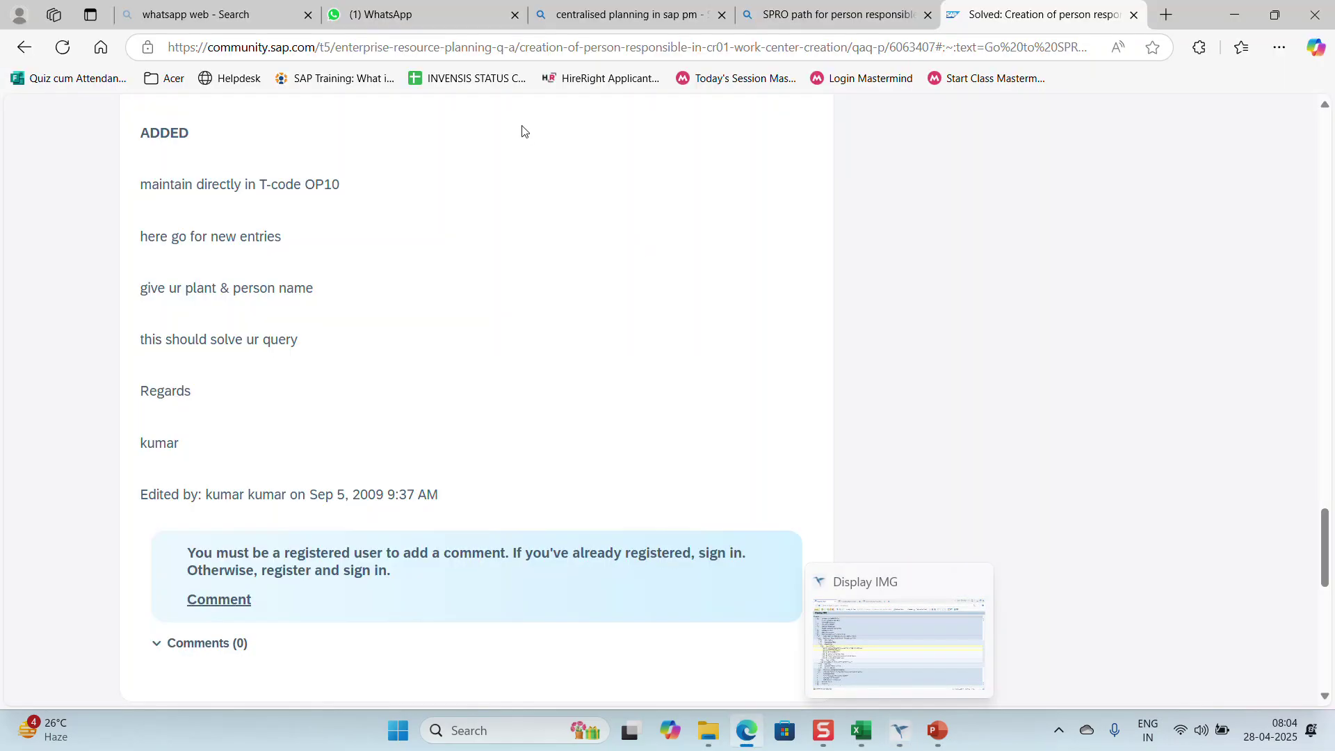
left_click(896, 728)
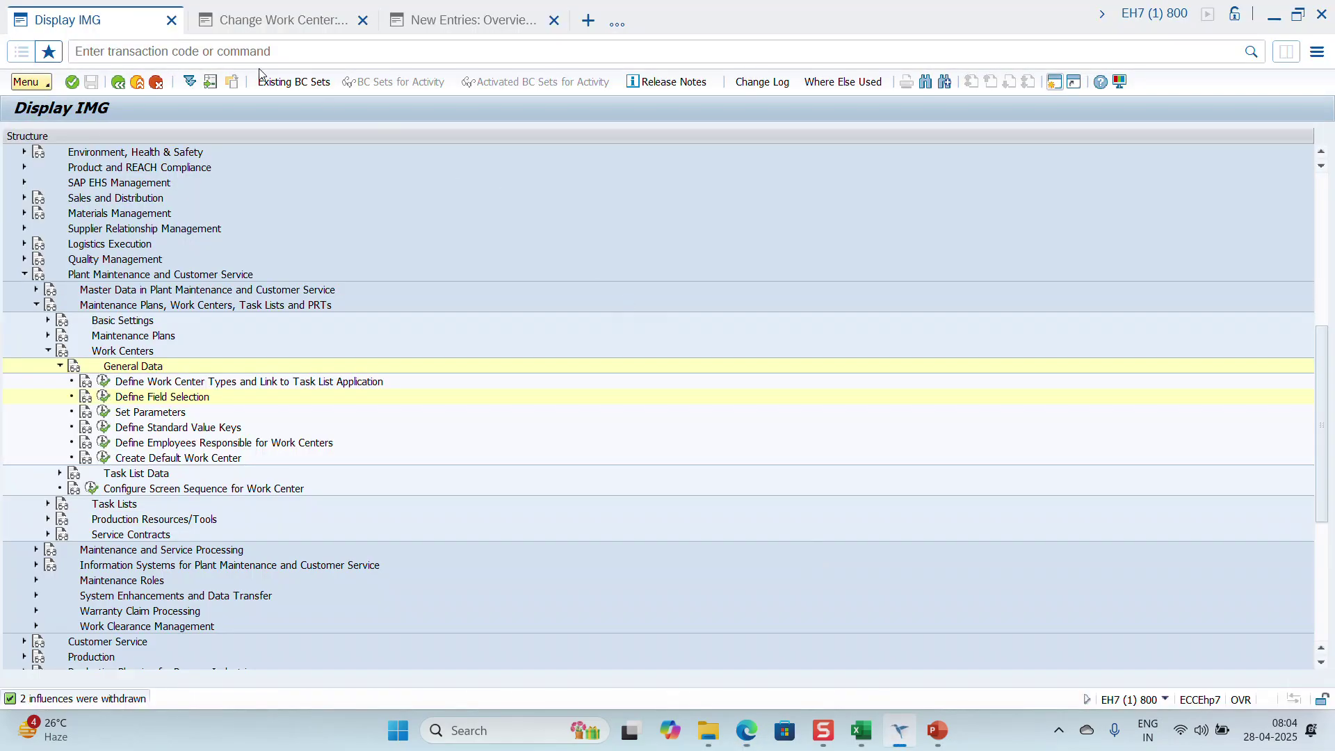
left_click(271, 28)
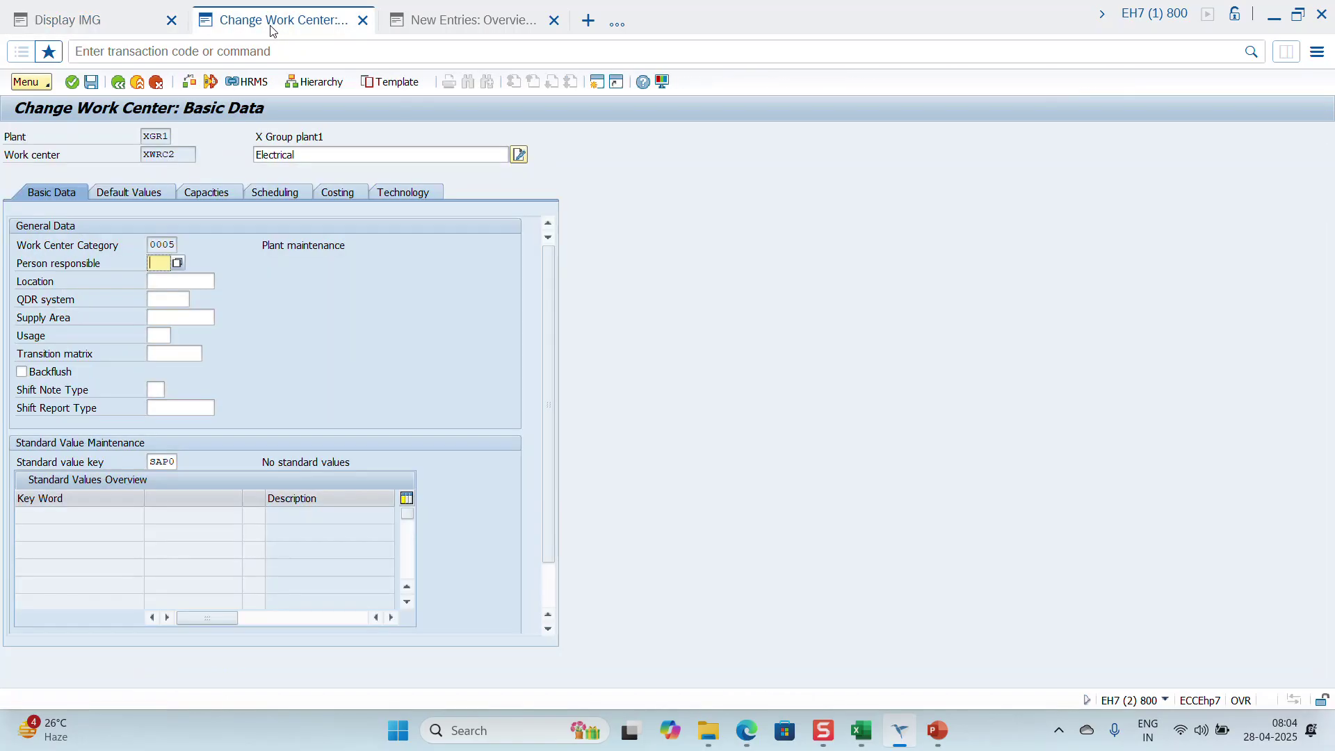
left_click(118, 83)
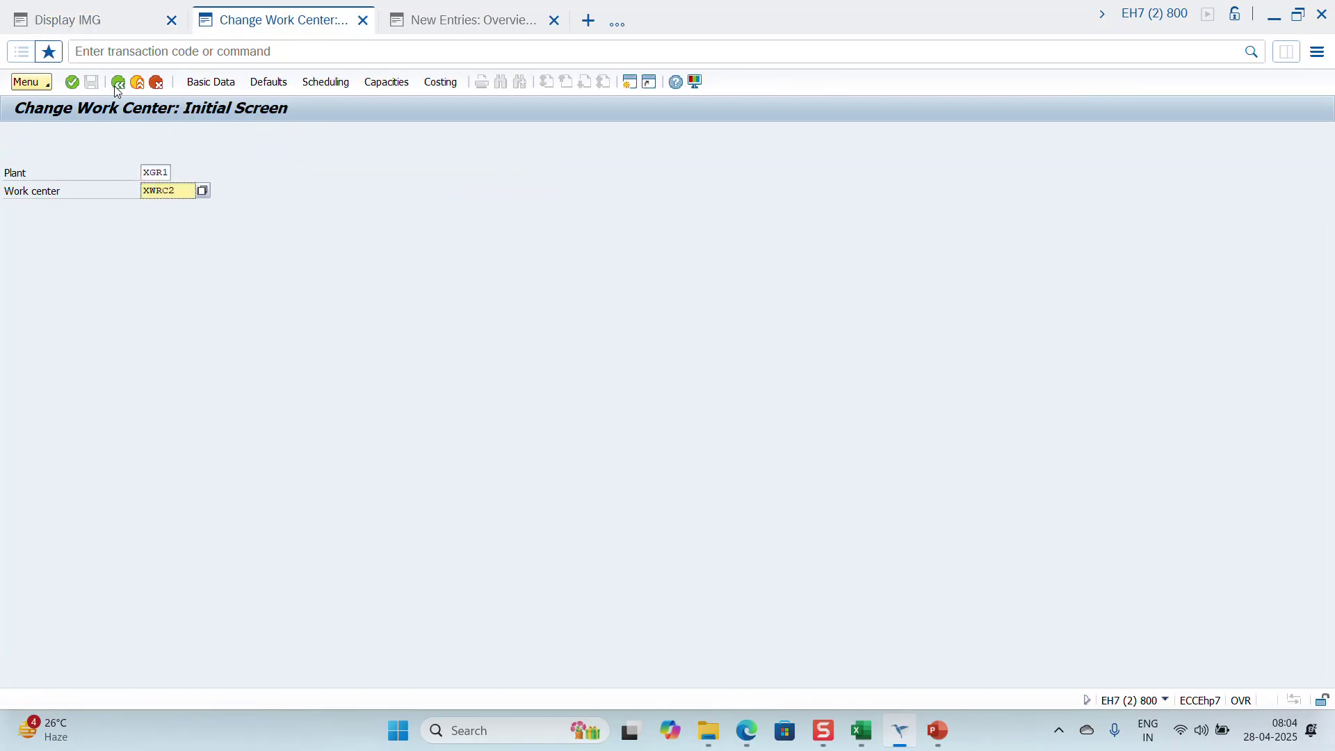
left_click(118, 83)
left_click(201, 62)
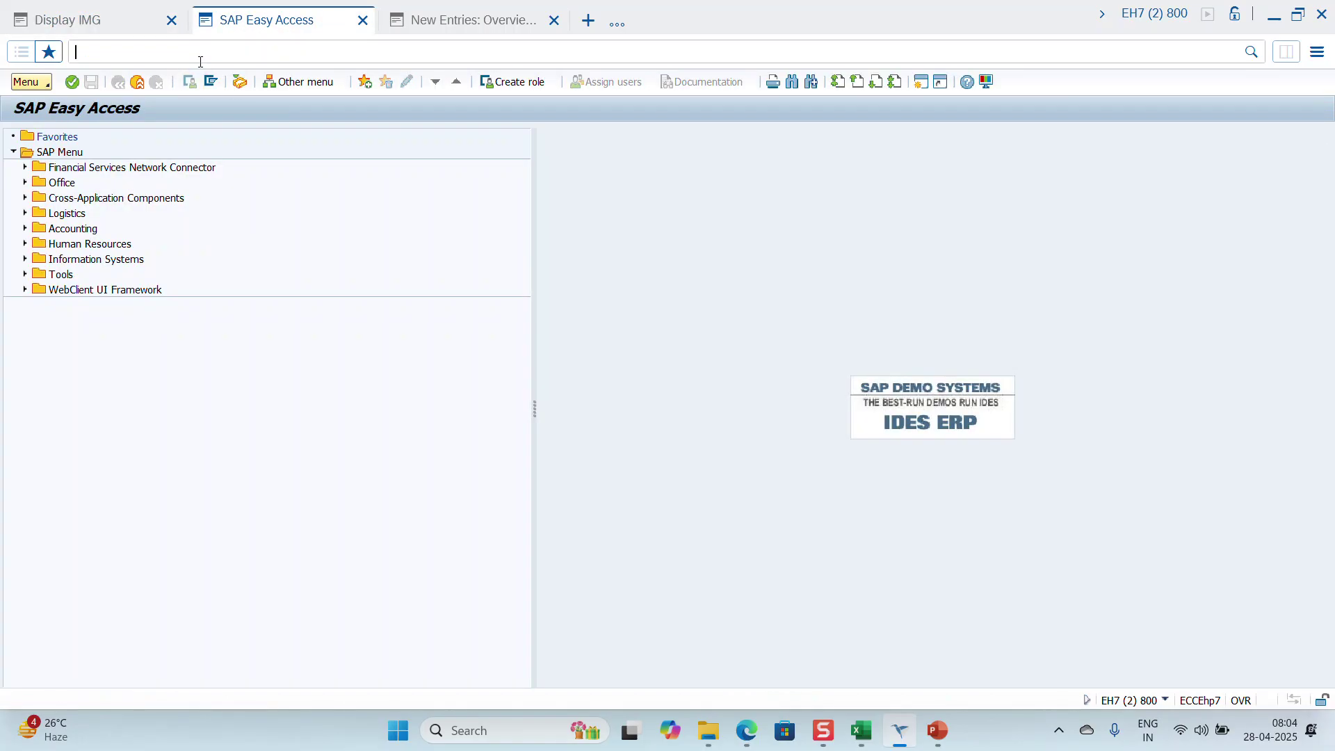
type("cr01")
key("Return")
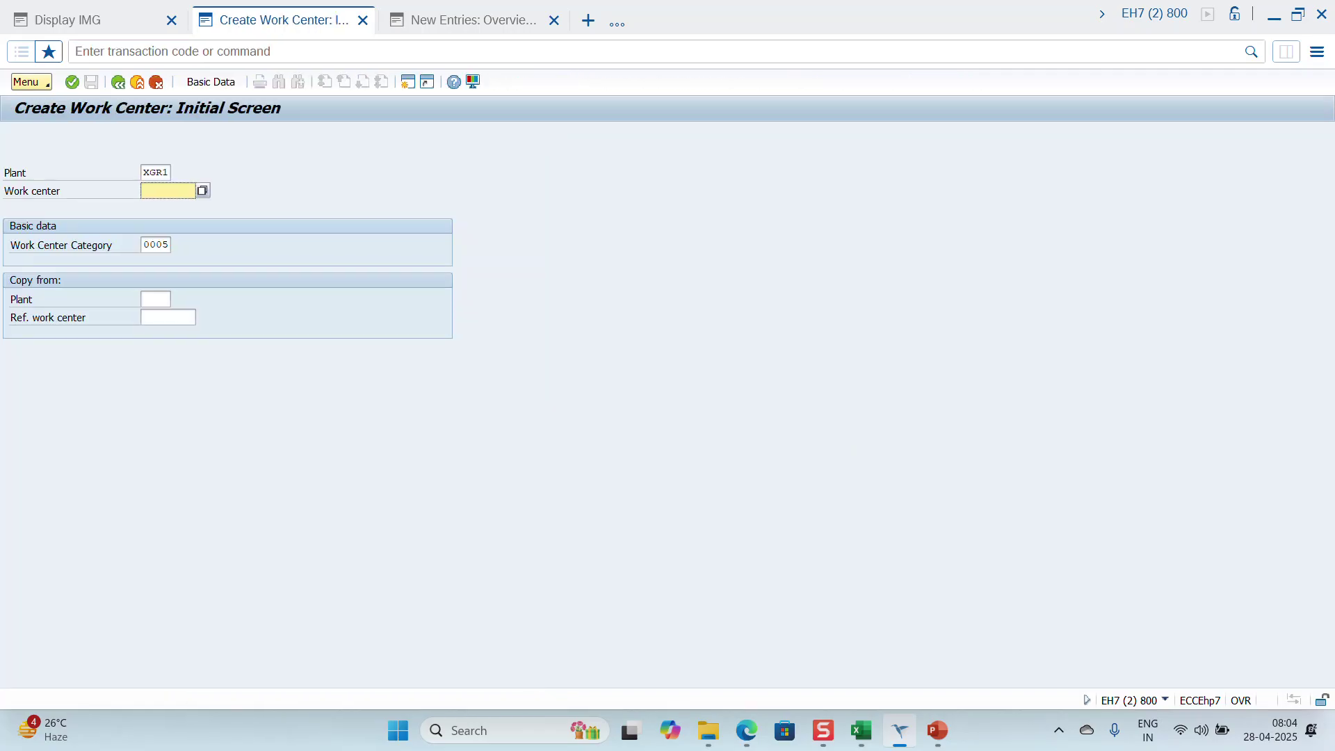
Step: Enter XWRC3 as the new work center in plant XGR1 with category 0005 and open its Basic Data
key("BackSpace")
key("Down")
key("Up")
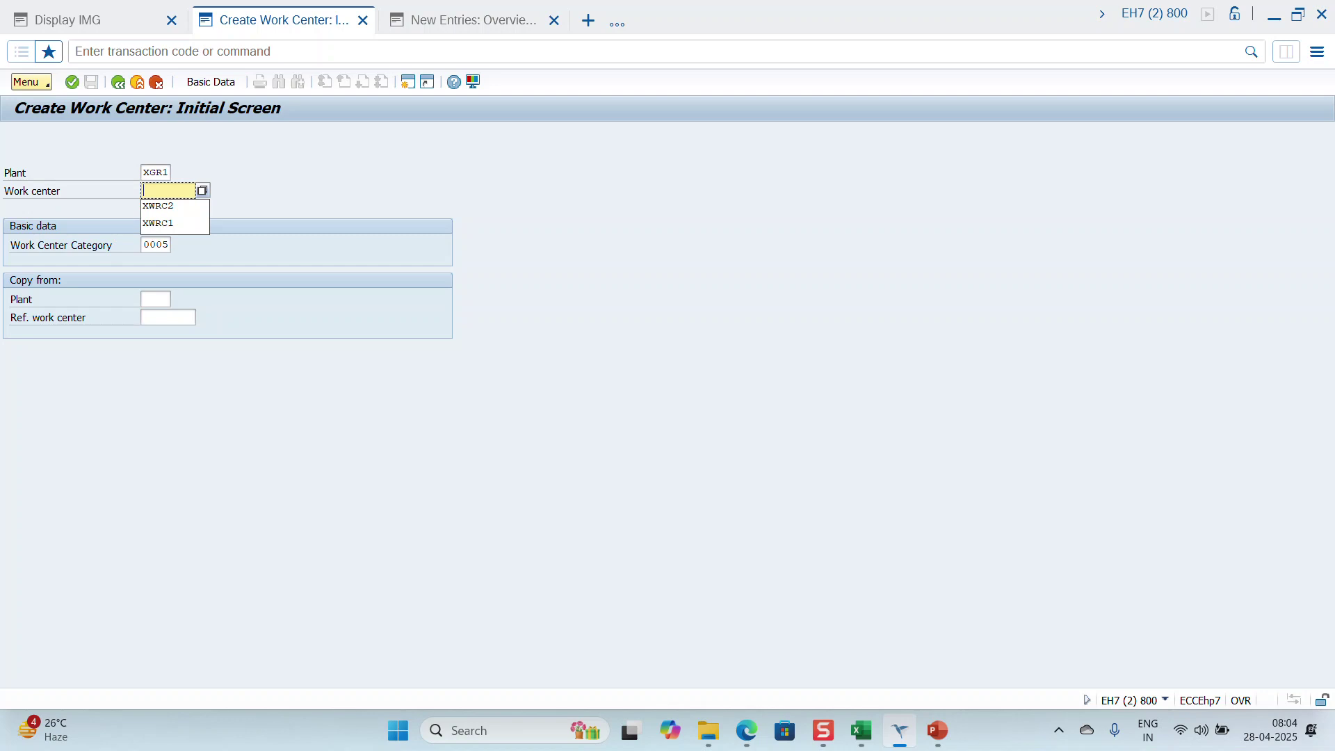
type("3")
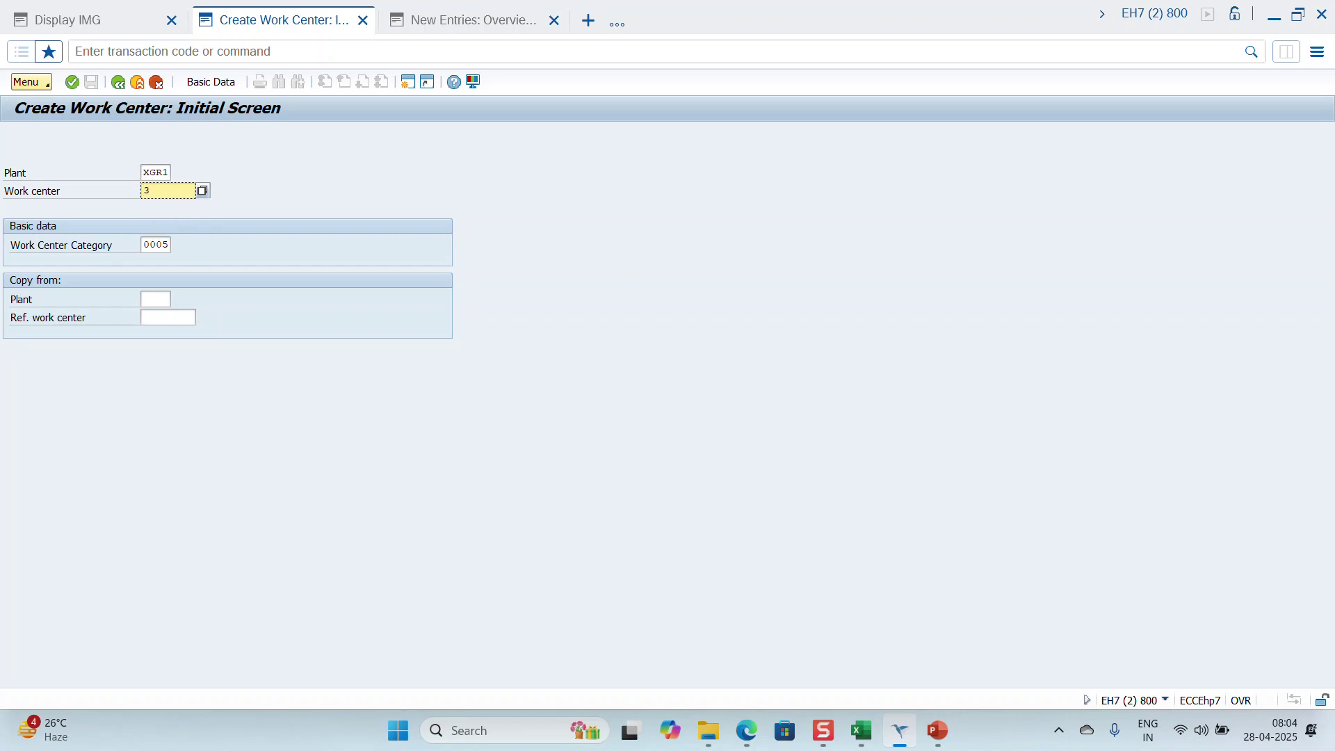
key("BackSpace")
key("Down")
key("Return")
key("BackSpace")
type("3")
key("Return")
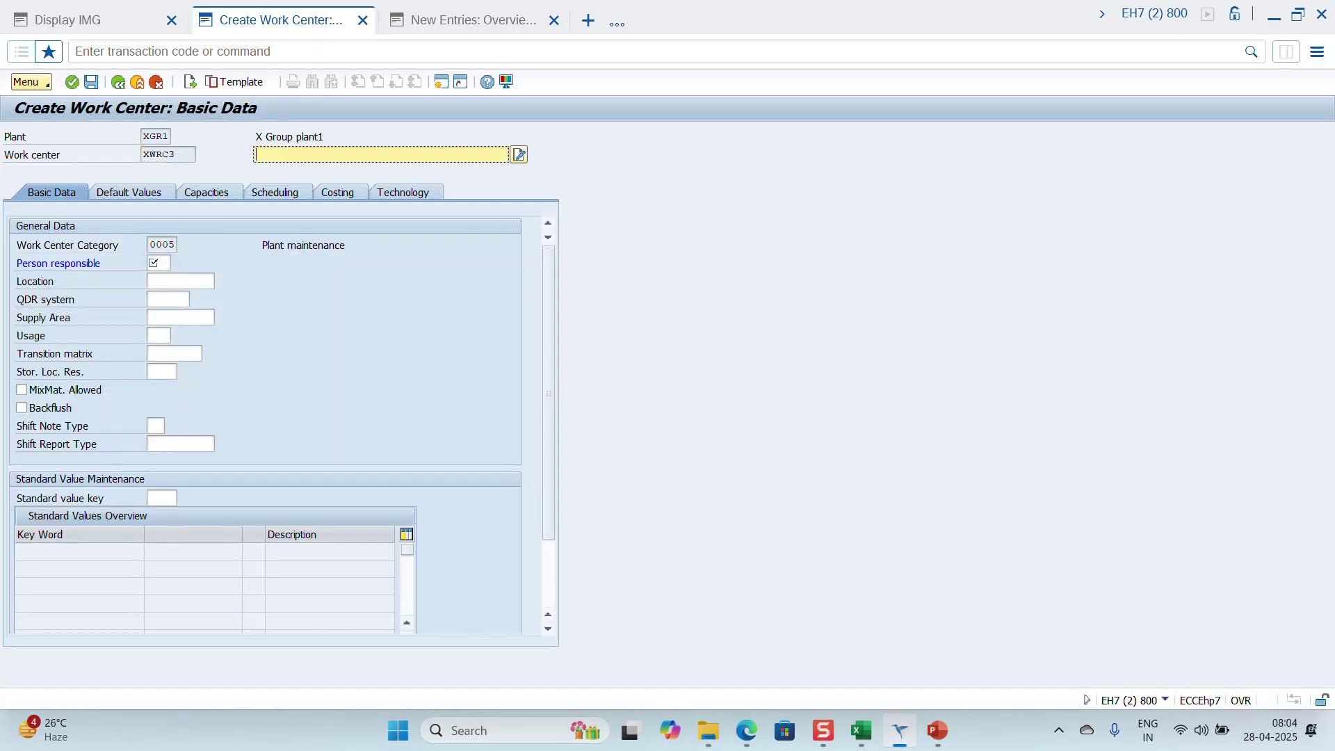
Step: Enter Electrical2 as the description of work center XWRC3
left_click(159, 263)
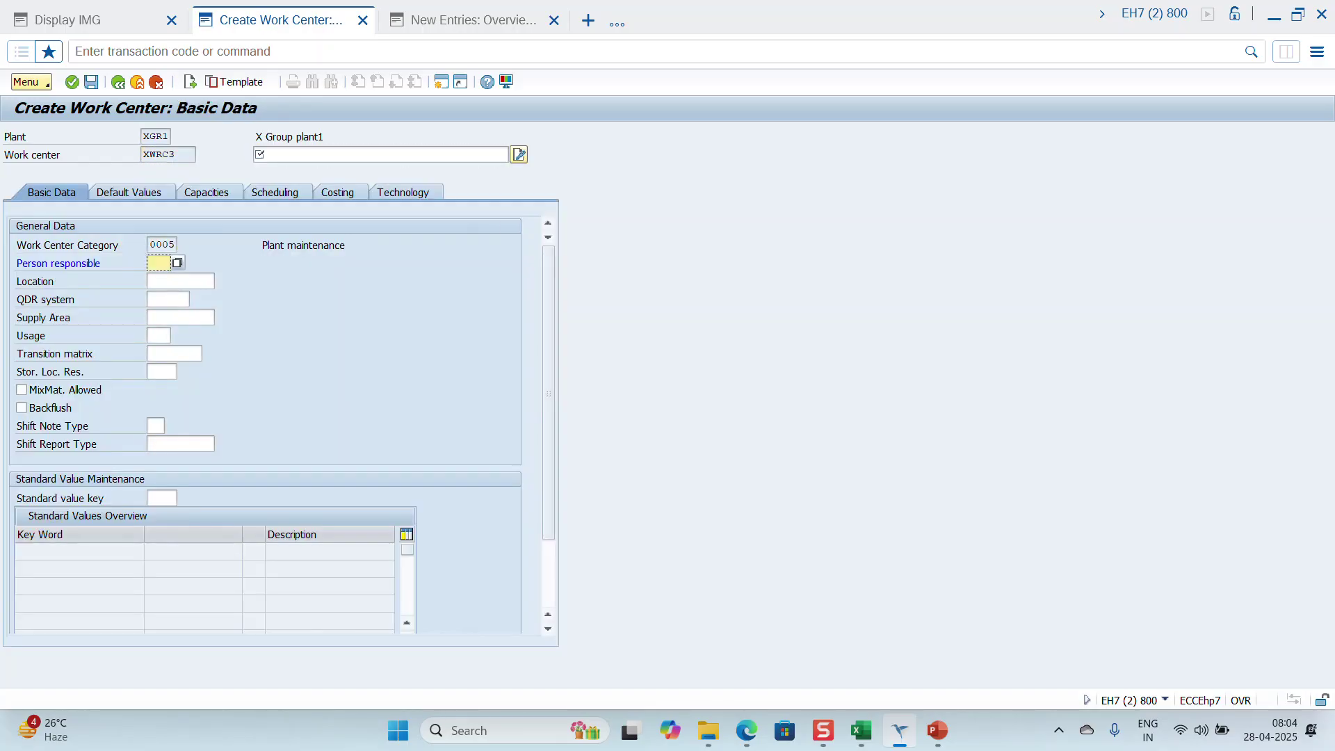
left_click(303, 159)
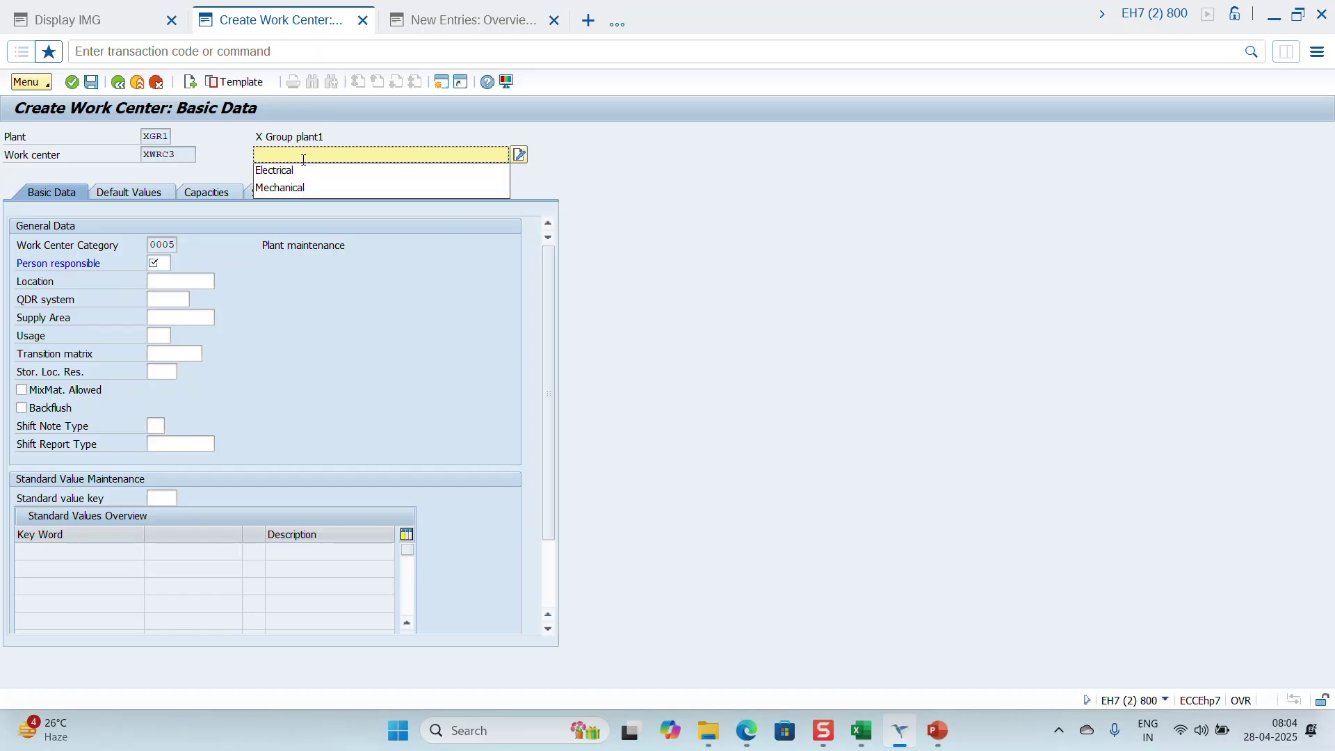
key("Down")
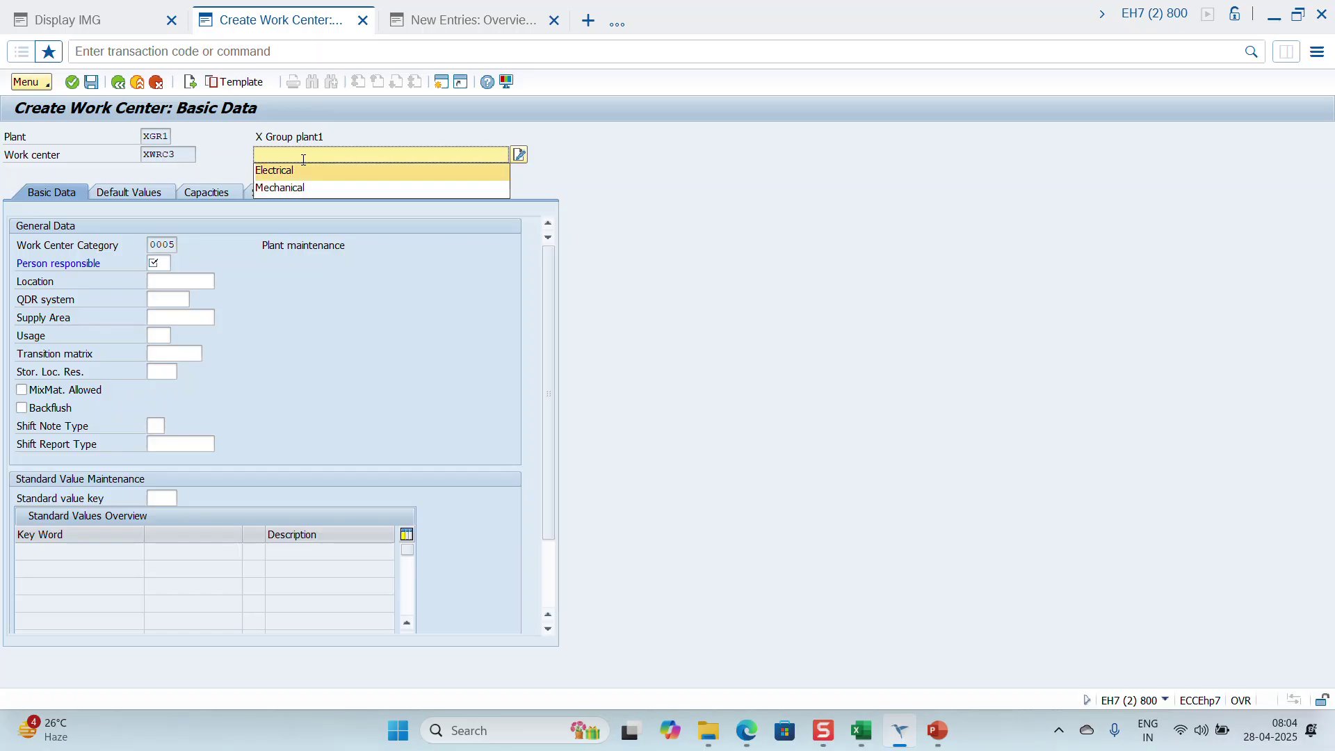
key("Return")
type("2")
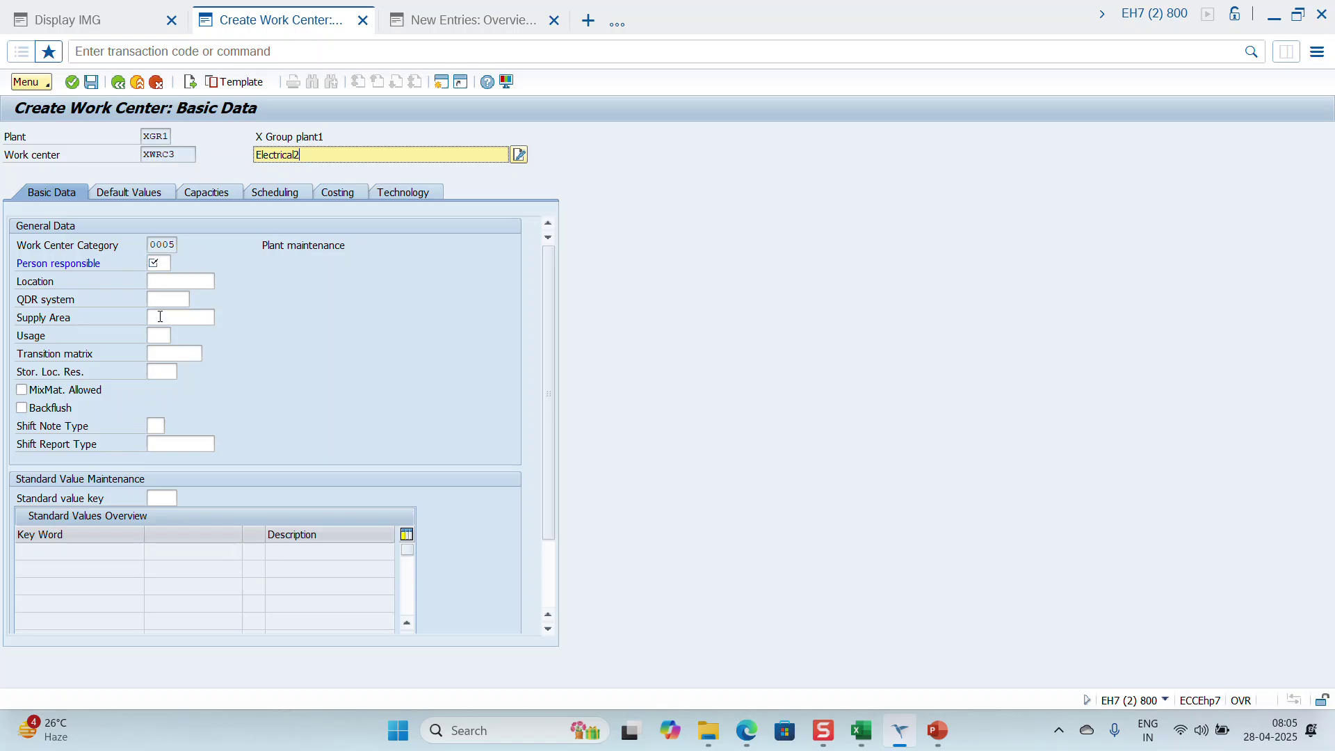
Step: Set the standard value key of XWRC3 to SAP0 and try to go to the Default Values without a person responsible
left_click(159, 498)
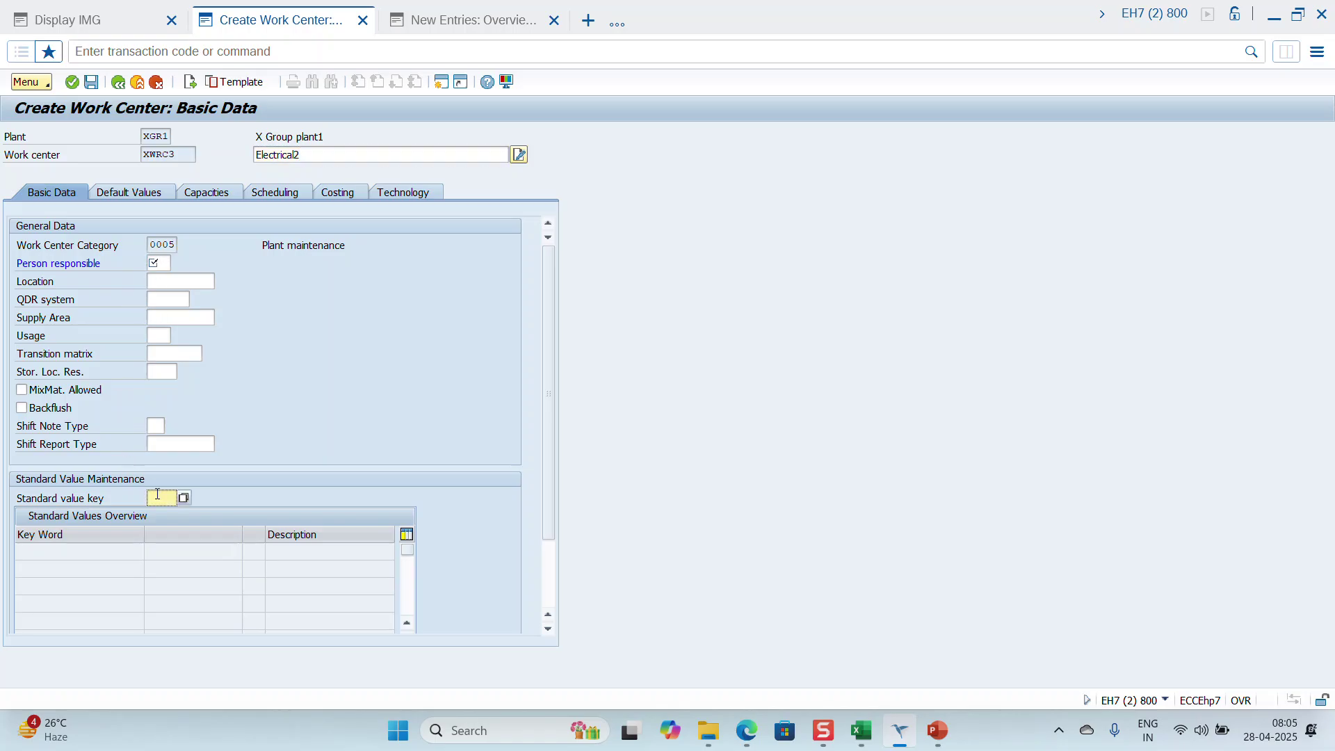
key("Down")
key("Return")
key("Return")
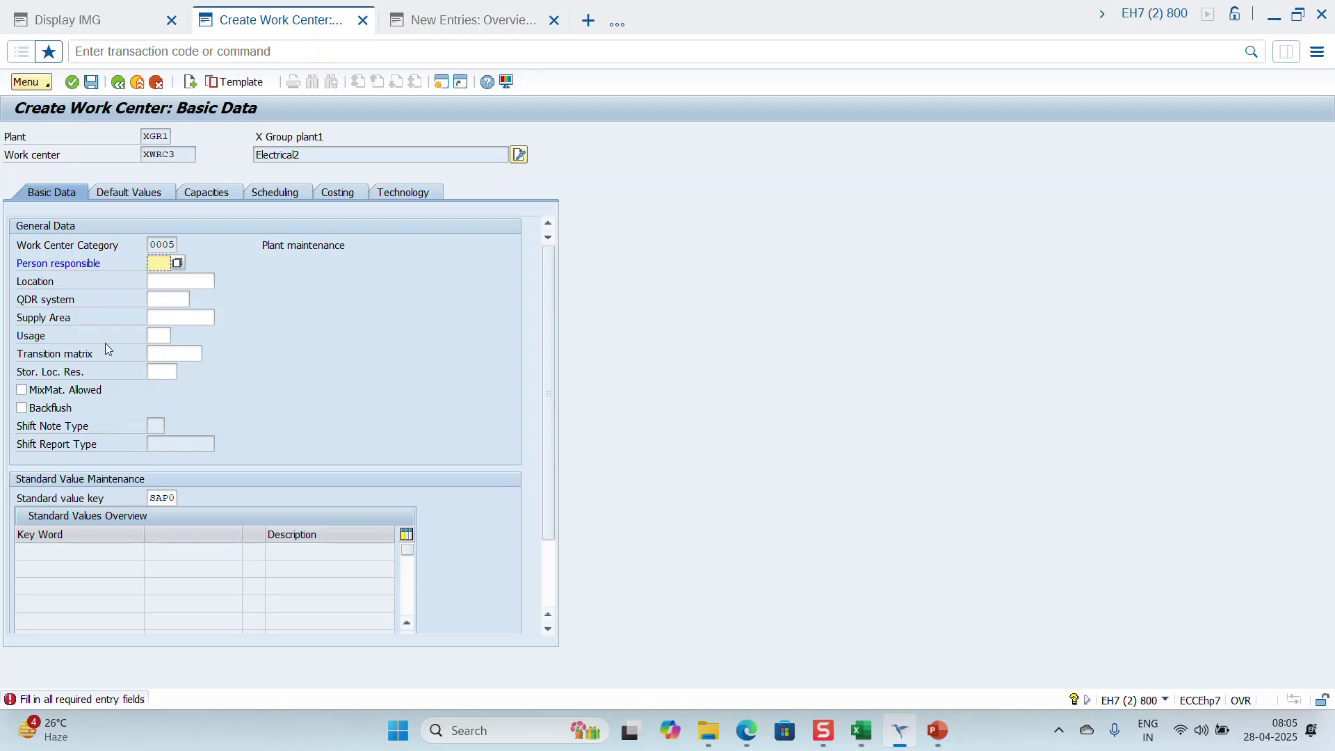
left_click(143, 194)
Step: Open Define Field Selection for the Basic data screen group in the IMG and check the Mix. matl. allowed field
left_click(111, 21)
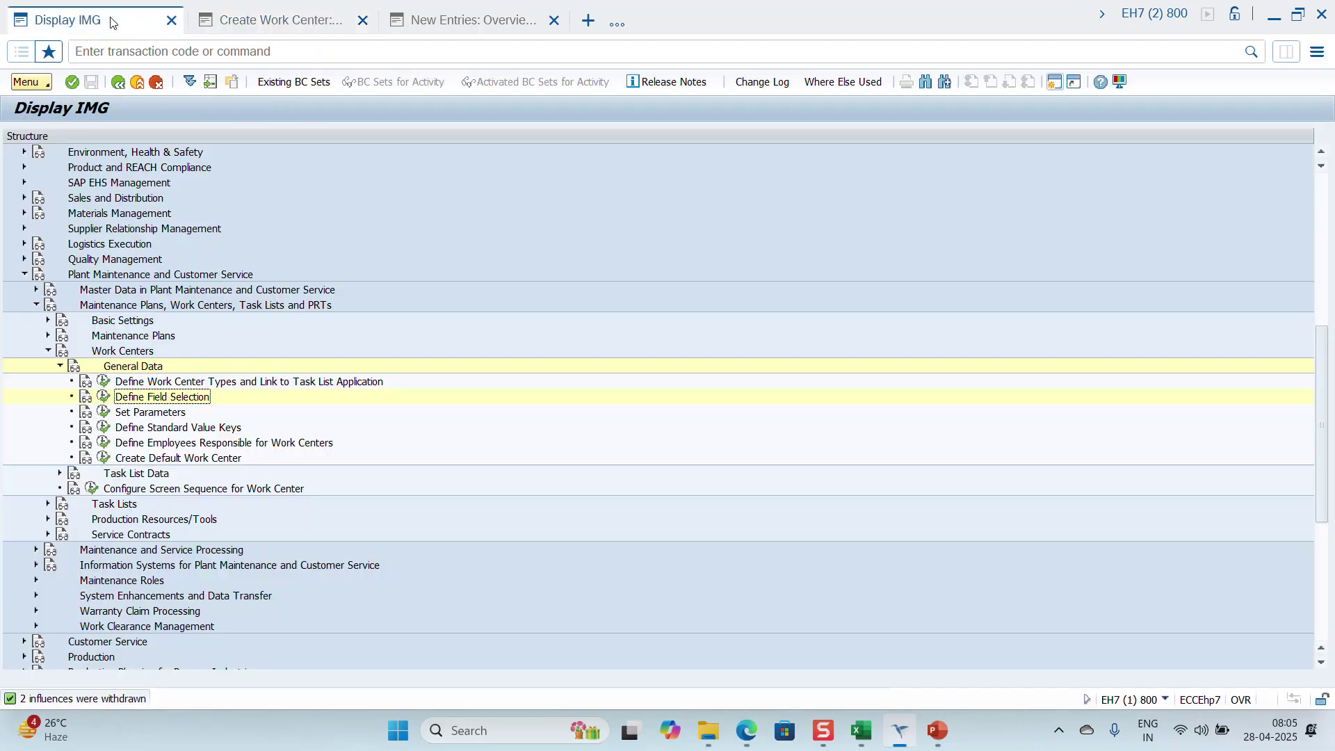
left_click(104, 397)
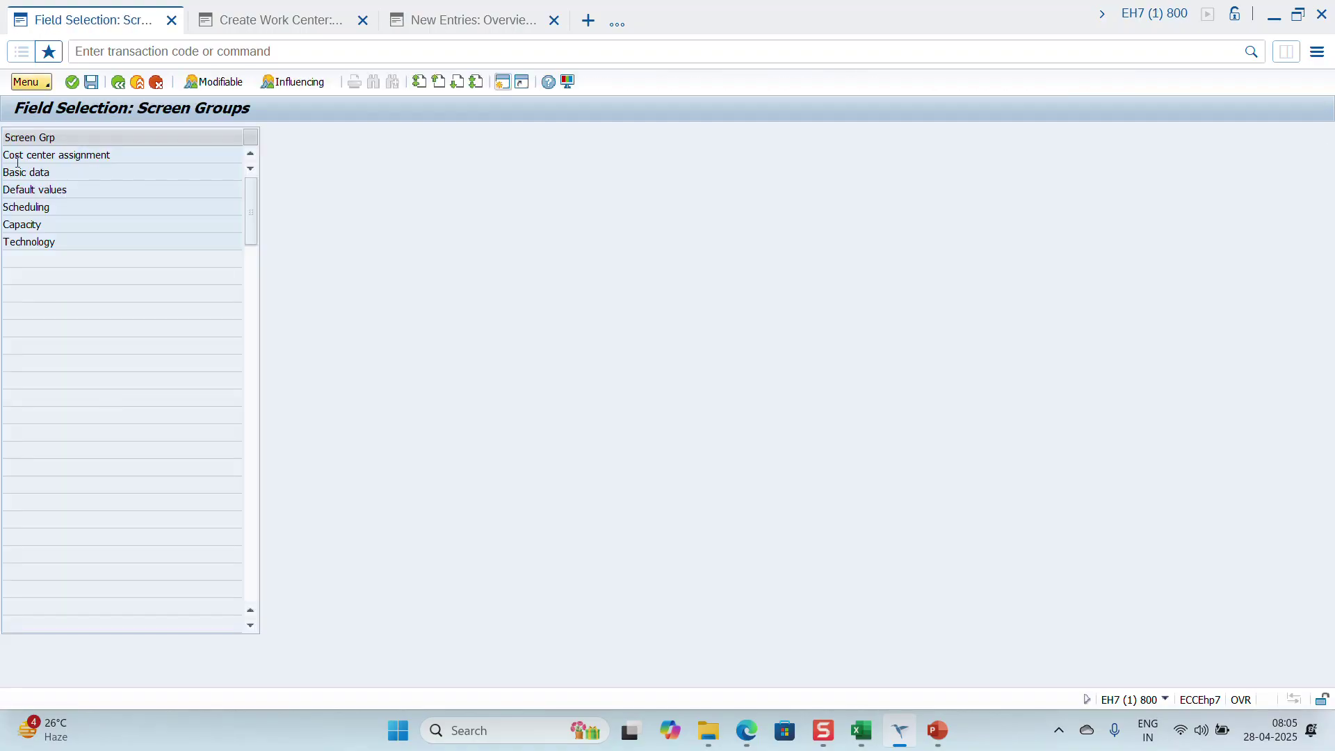
double_click(25, 172)
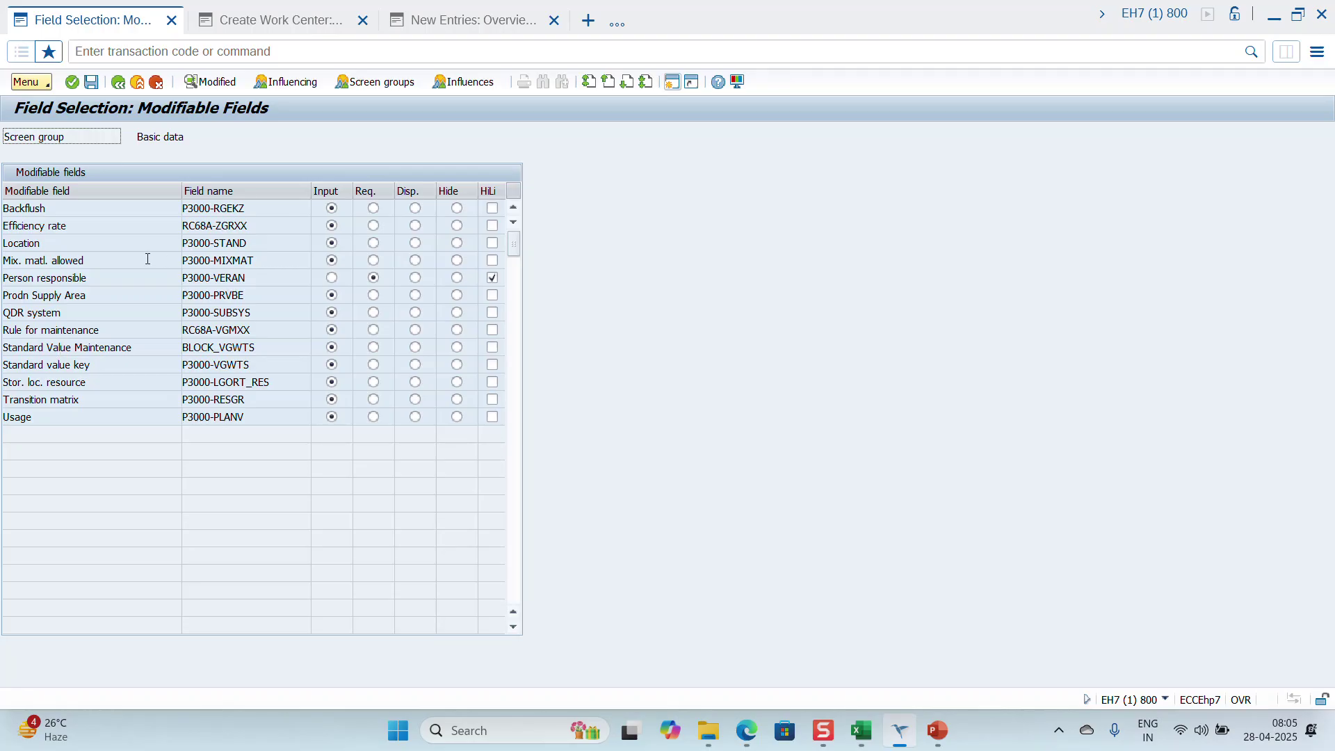
left_click_drag(148, 260, 2, 260)
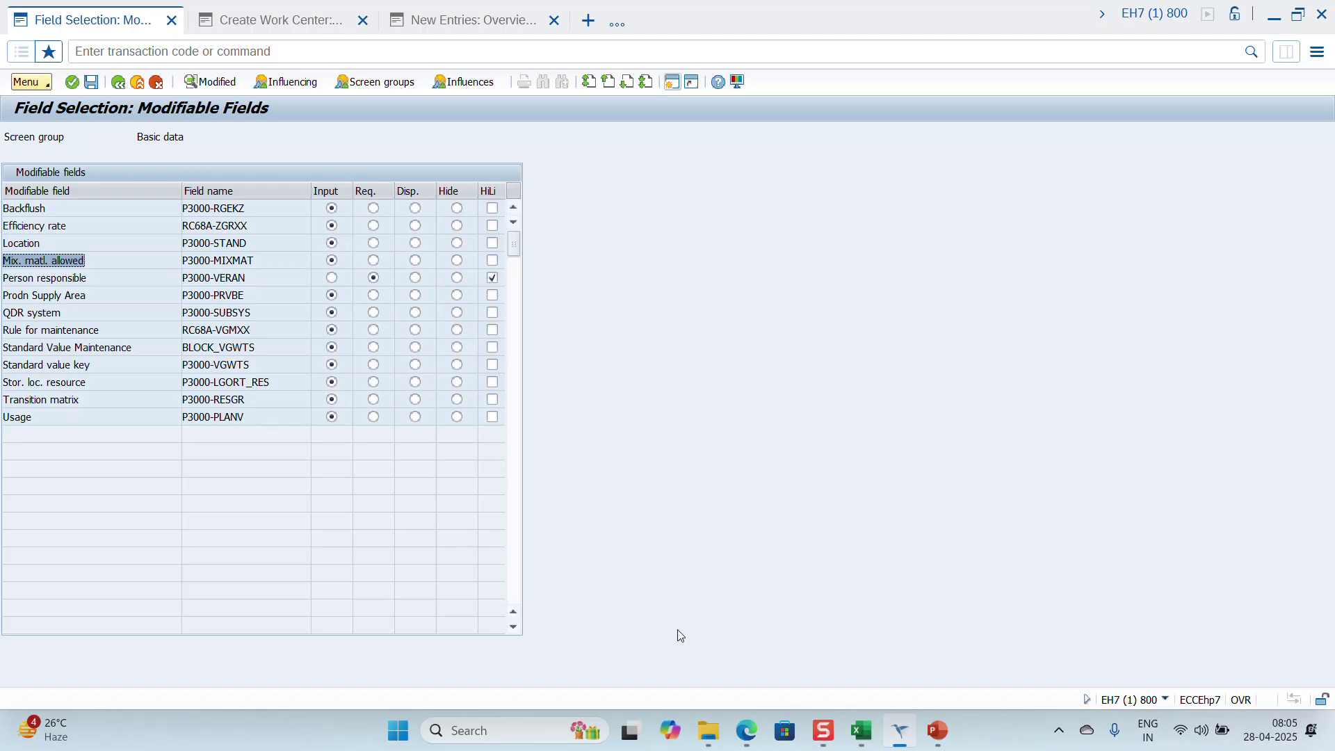
left_click(898, 734)
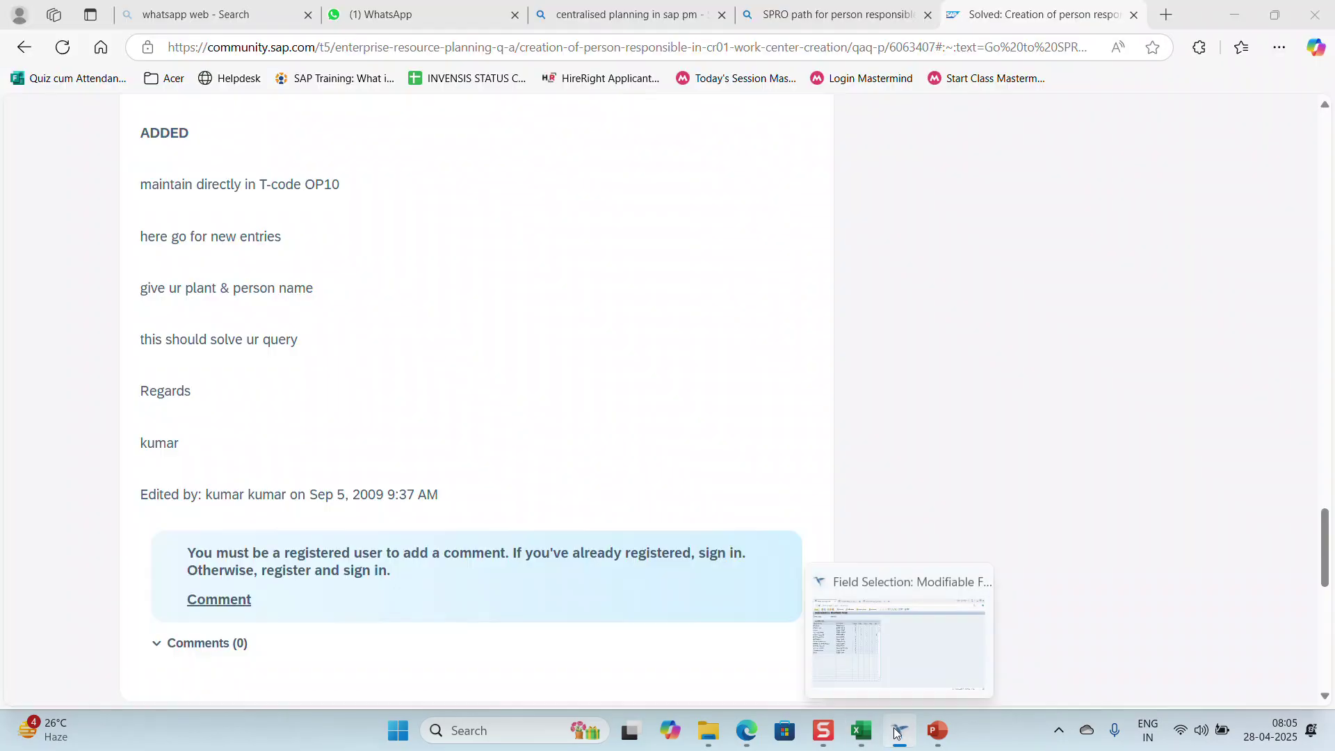
left_click(898, 734)
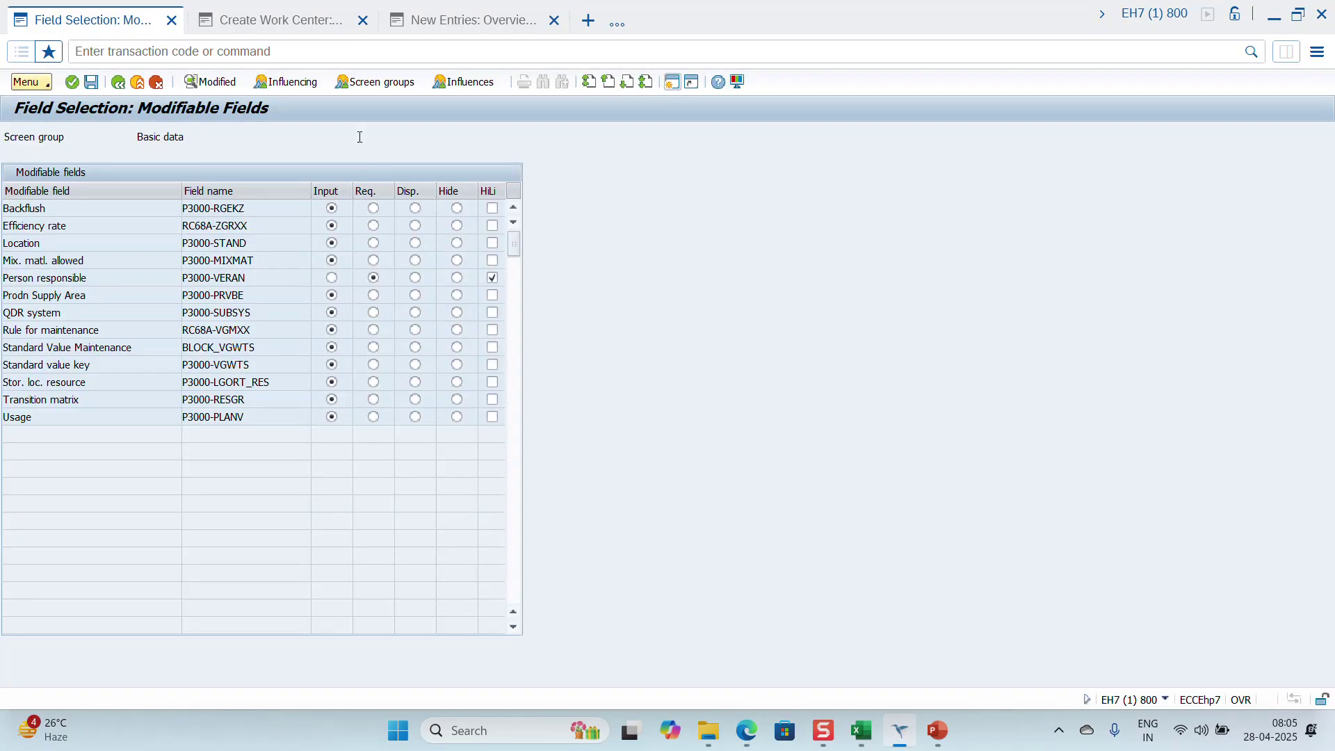
Step: Enter EP1 as the person responsible for work center XWRC3 and save the work center
left_click(240, 13)
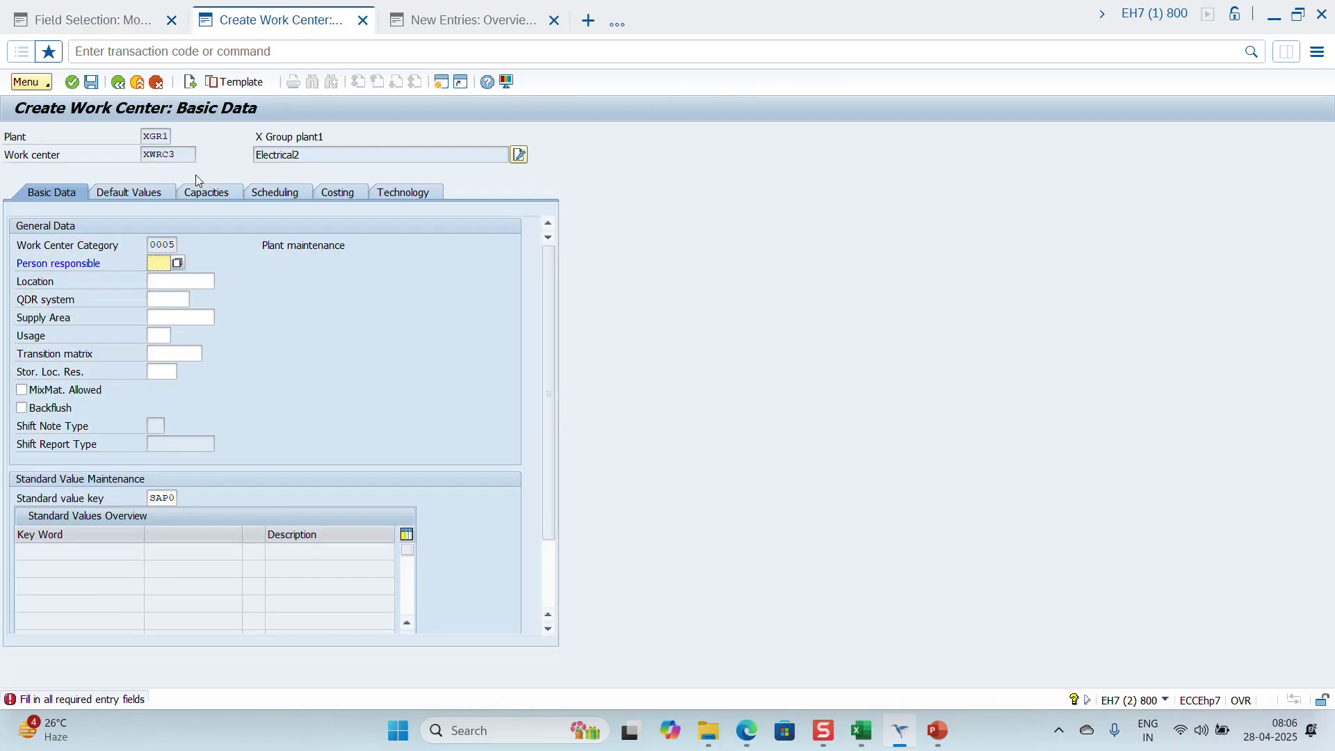
type("EP1")
left_click(93, 82)
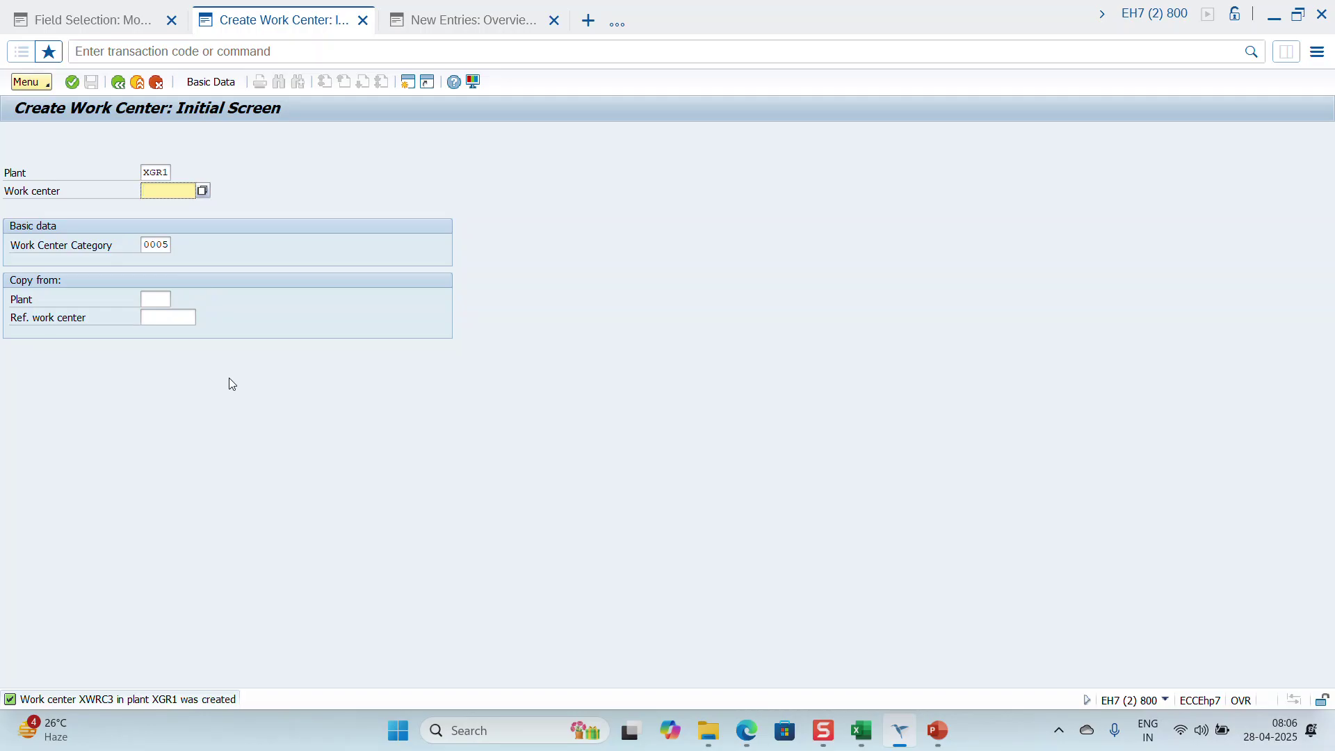
Step: Enter XWRC4 as the next new work center in plant XGR1 with category 0005 and open its Basic Data
key("Return")
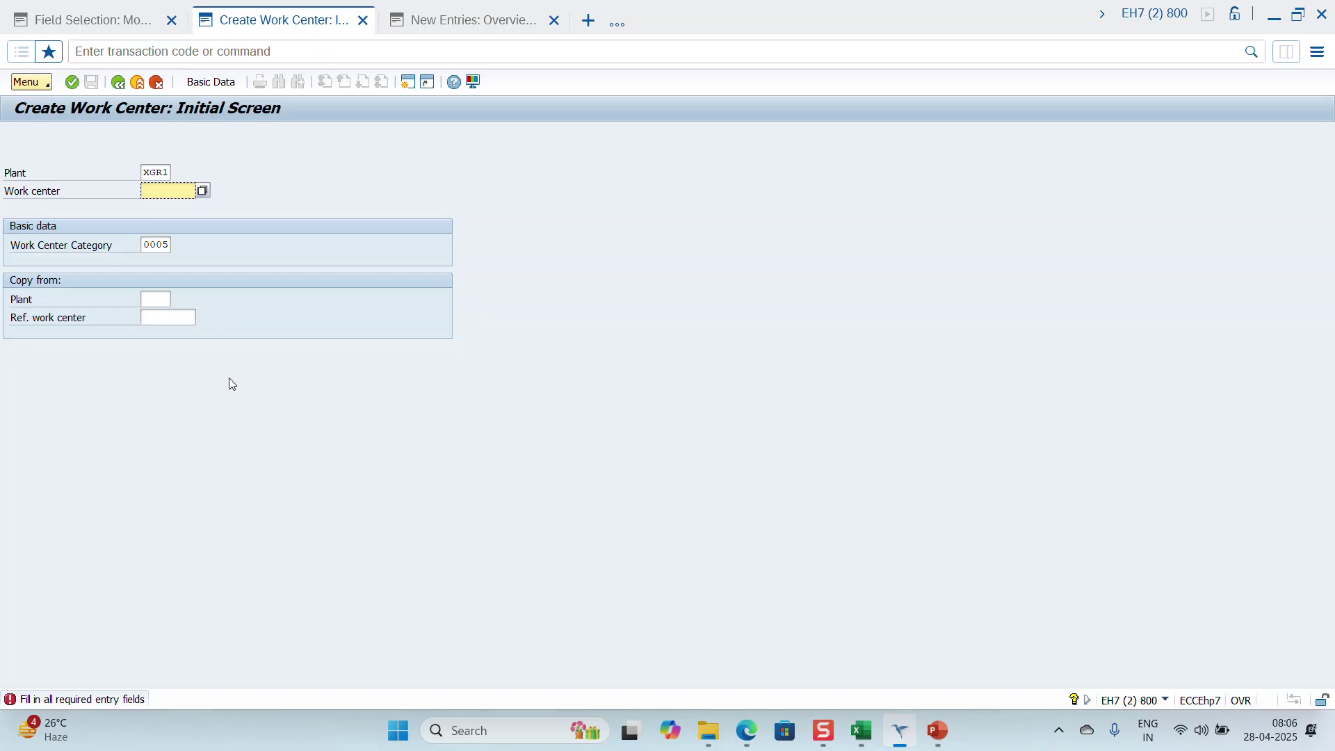
key("BackSpace")
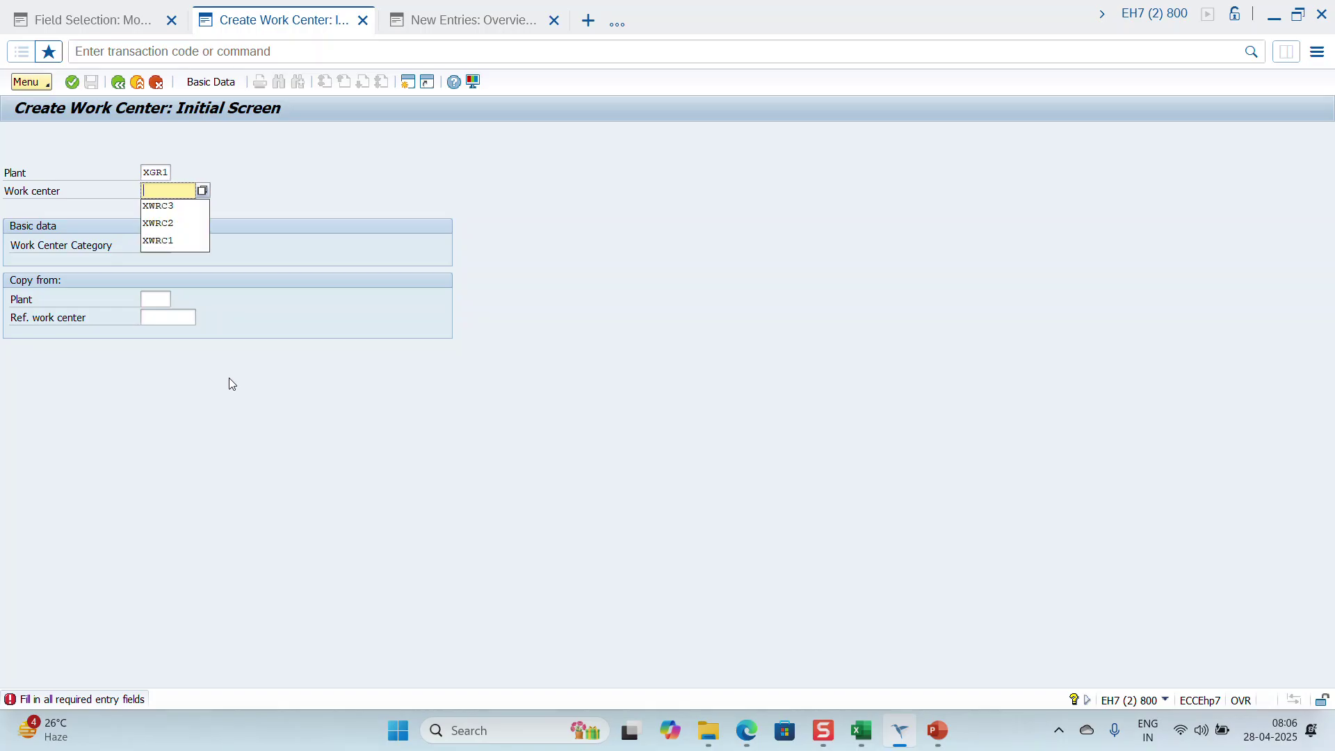
key("Down")
key("Return")
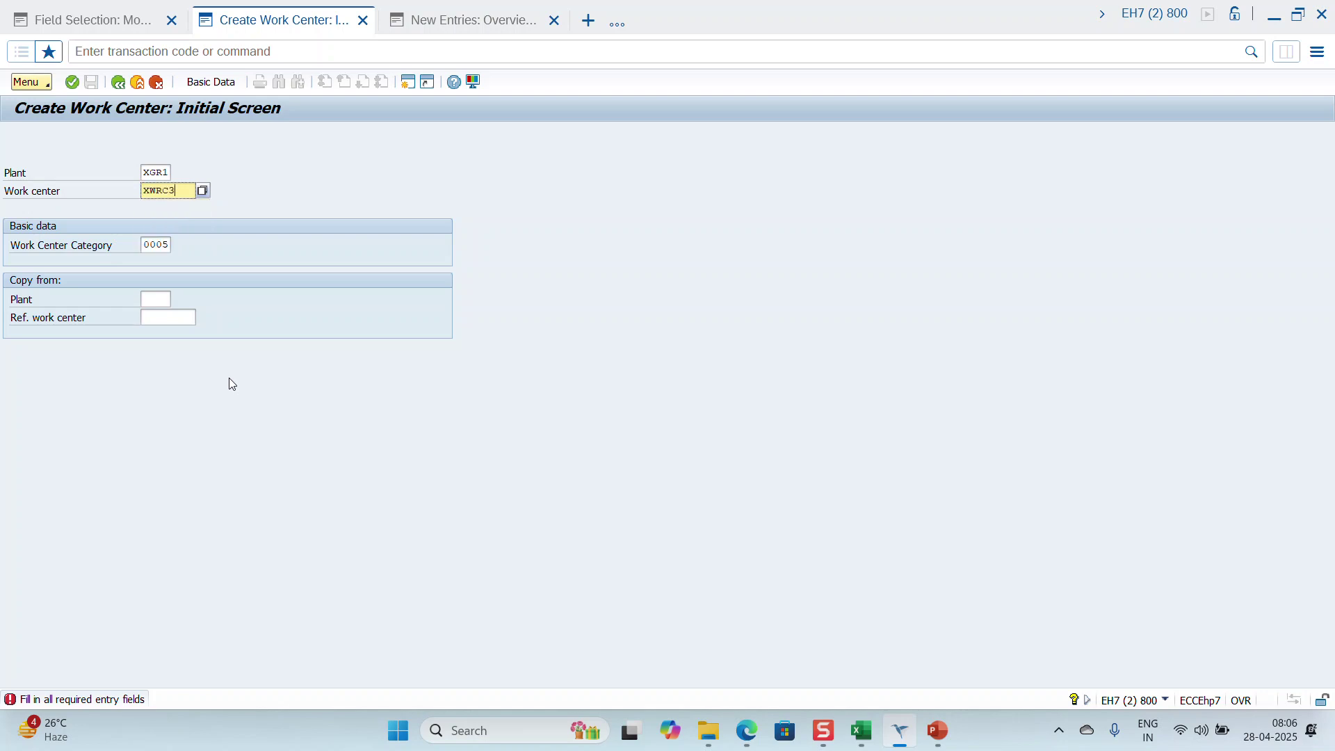
key("BackSpace")
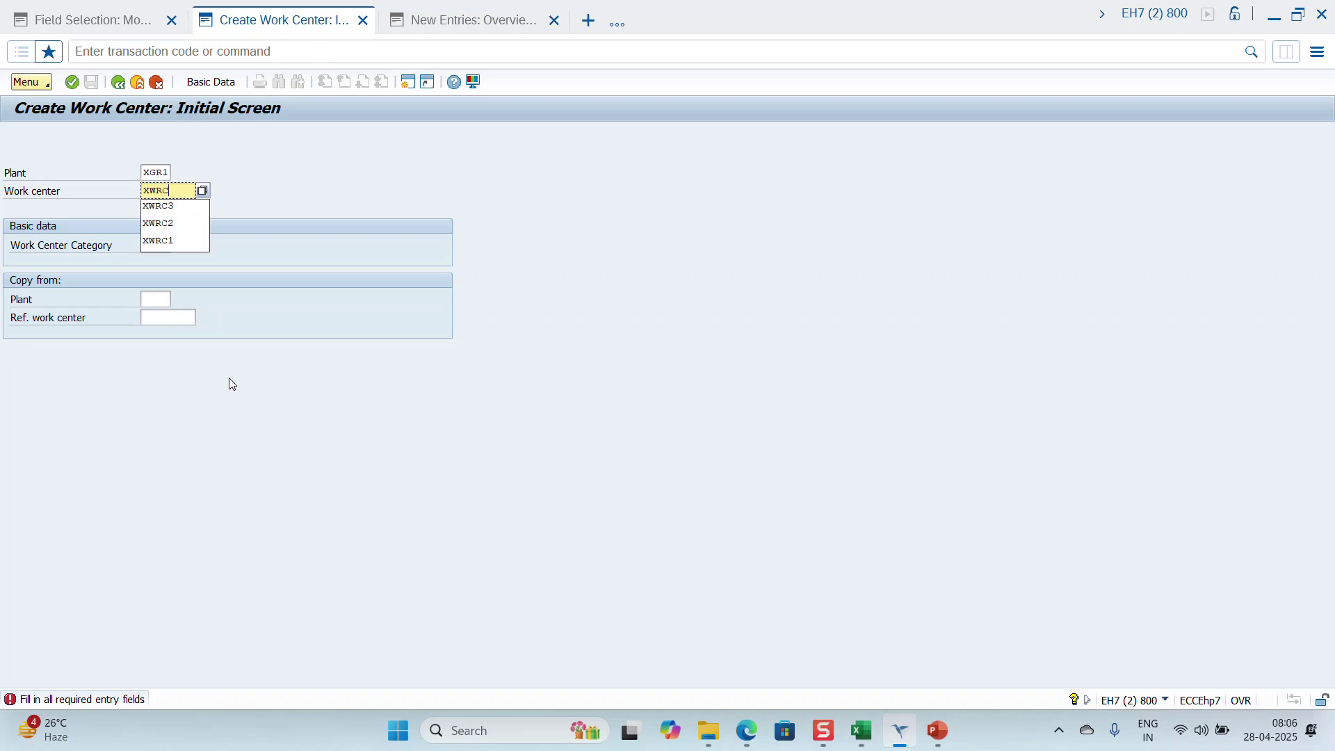
type("4")
key("Return")
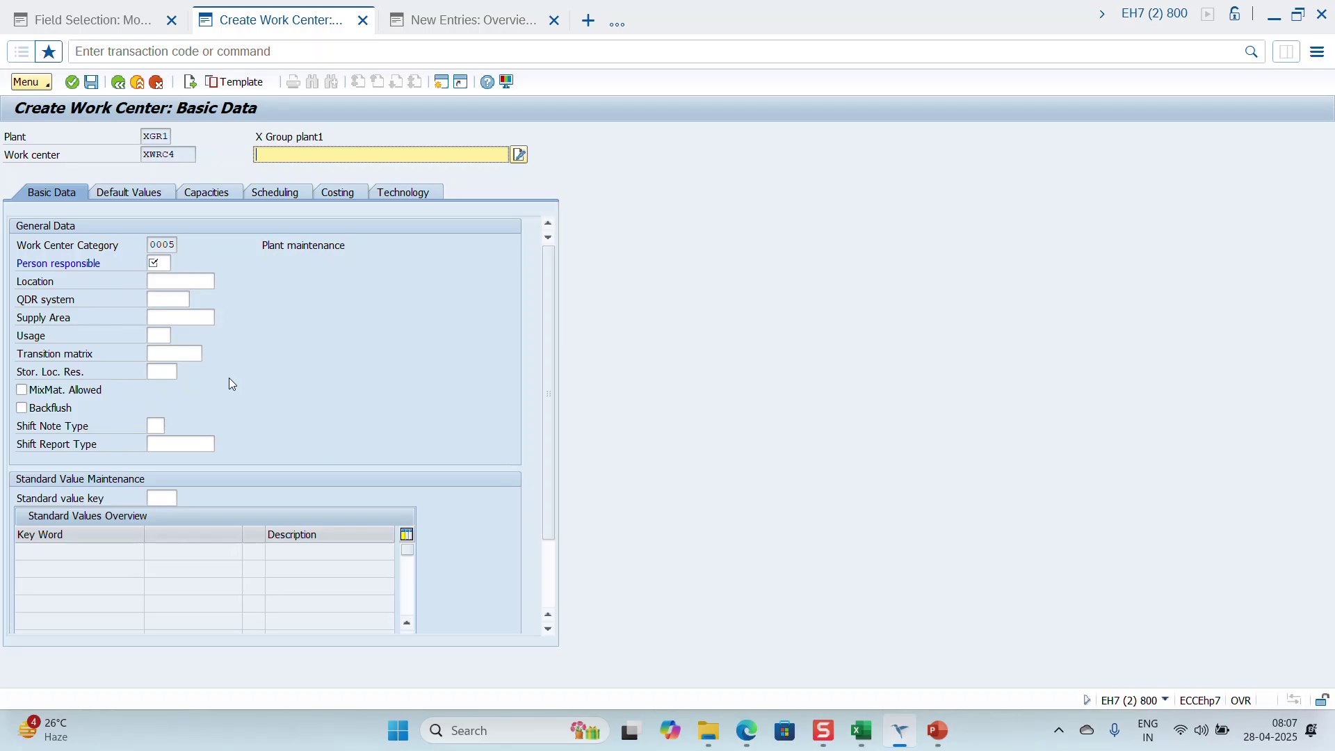
Step: Leave the field selection, open Define Standard Value Keys in the IMG, and select key SAP0 (No standard values)
left_click(111, 25)
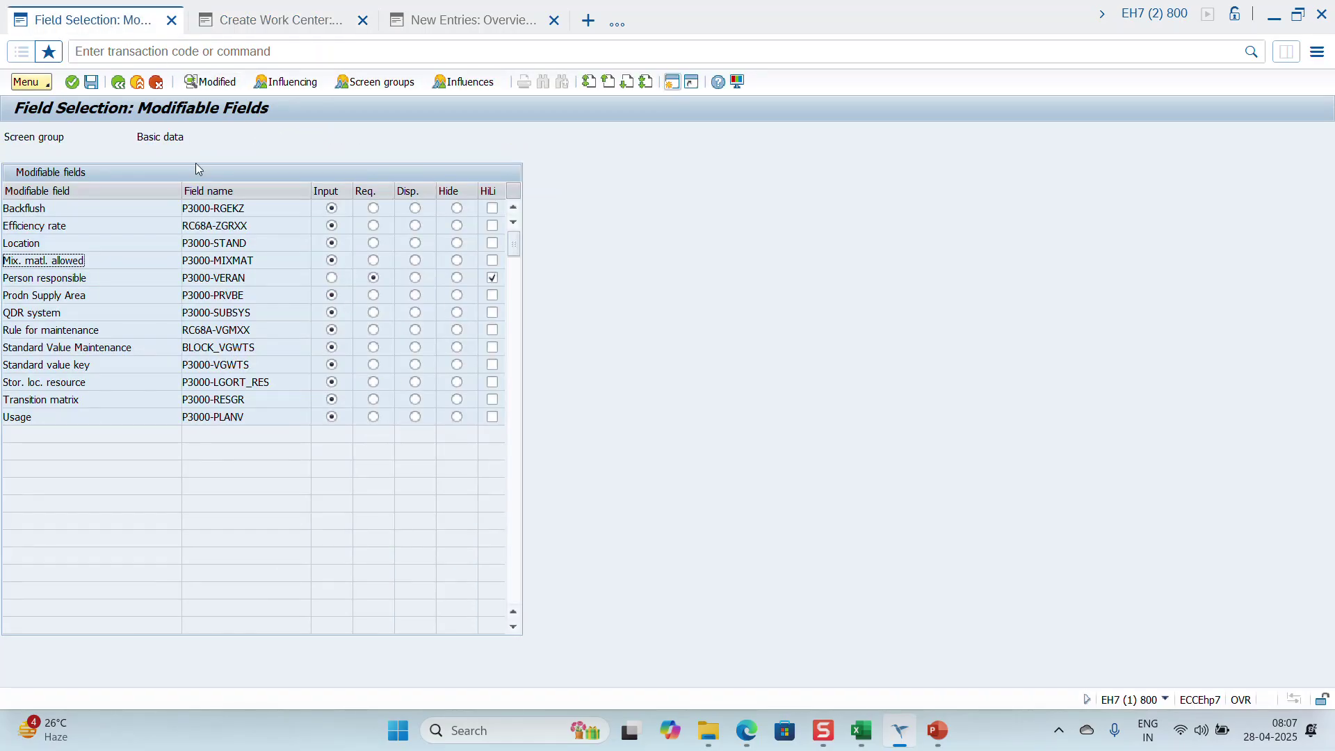
left_click(117, 83)
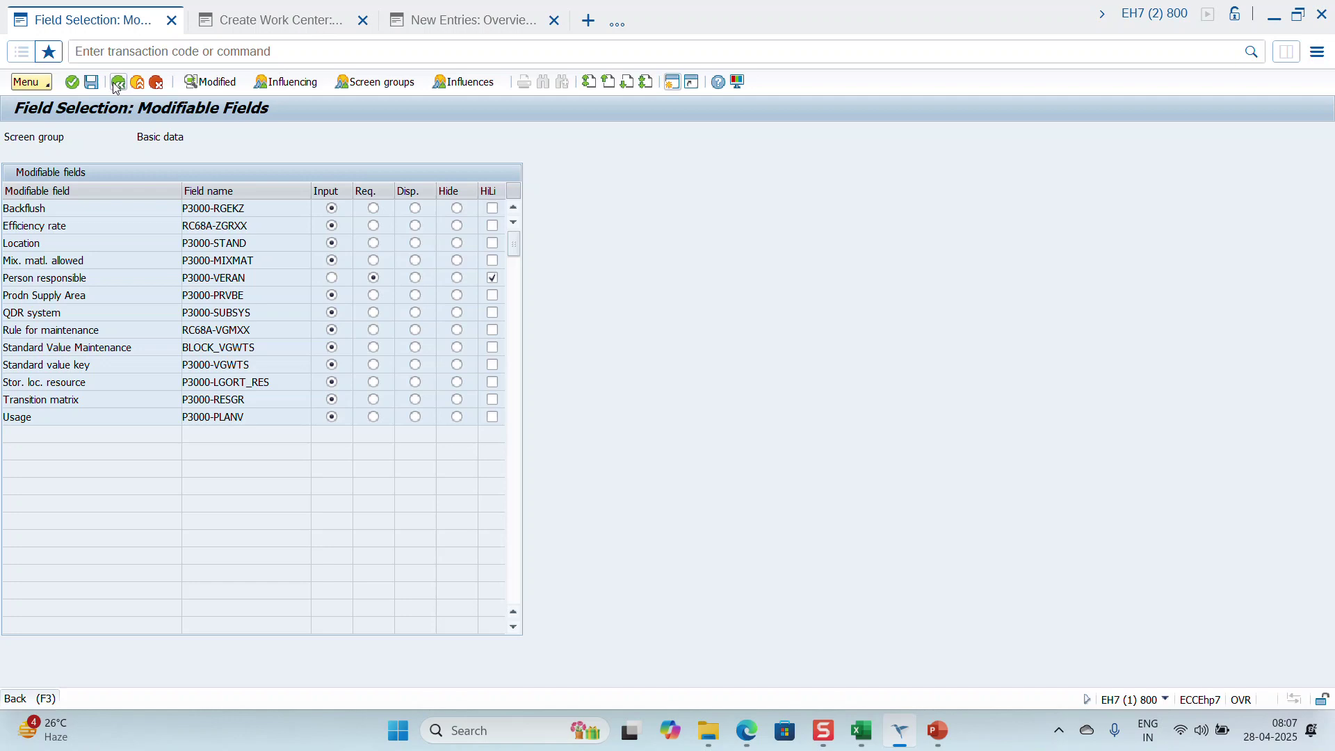
left_click(116, 83)
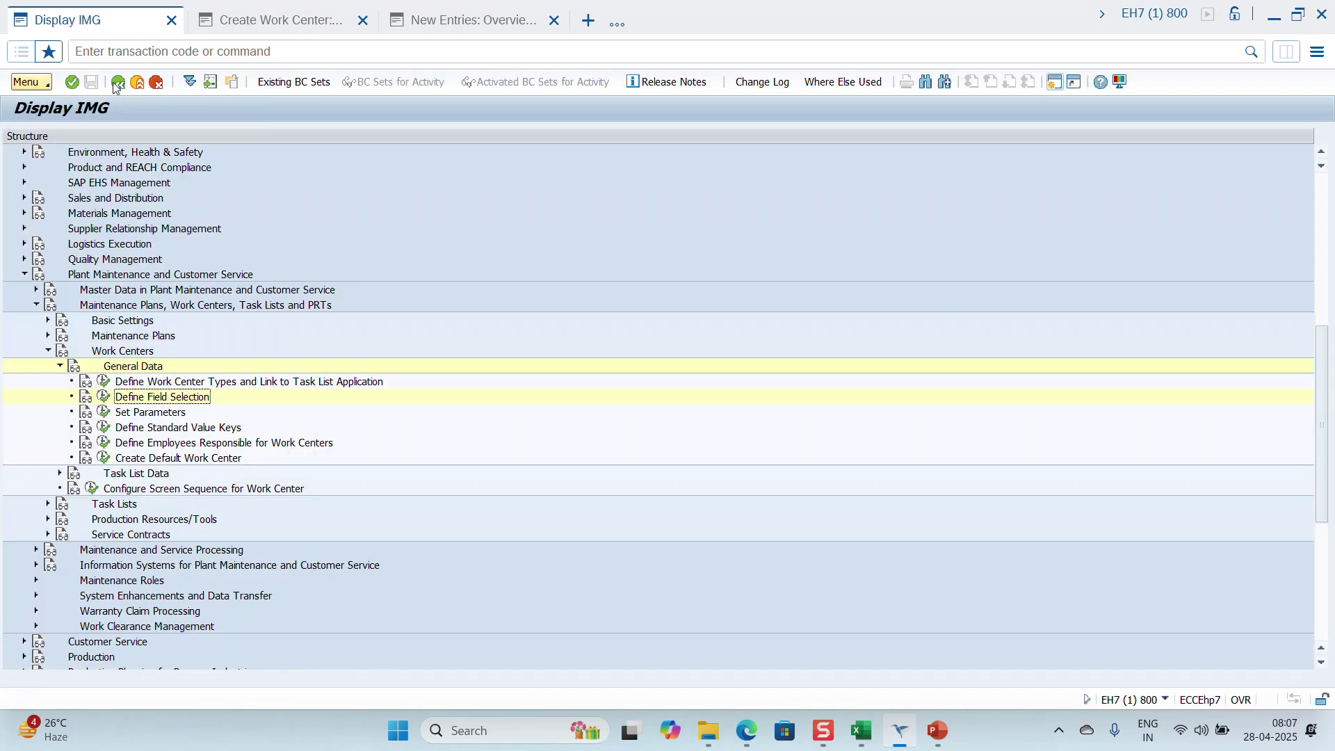
left_click(104, 427)
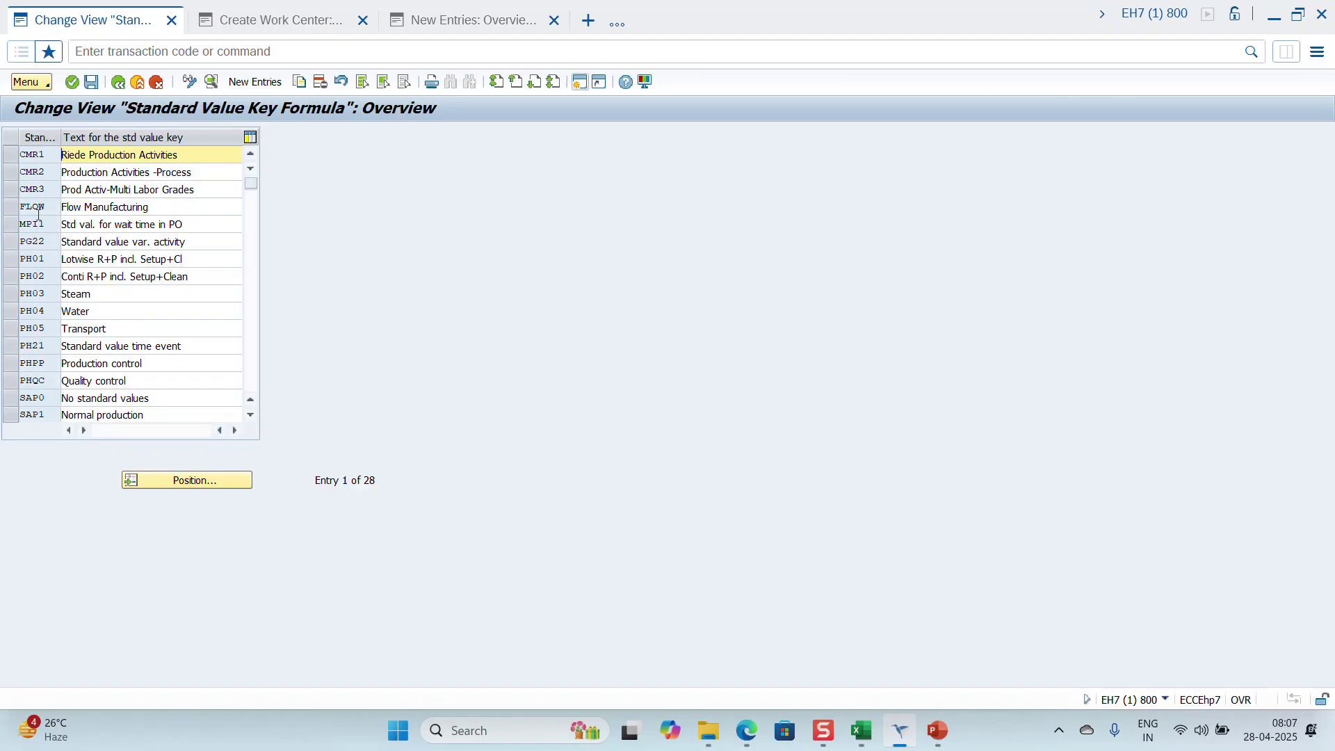
double_click(50, 344)
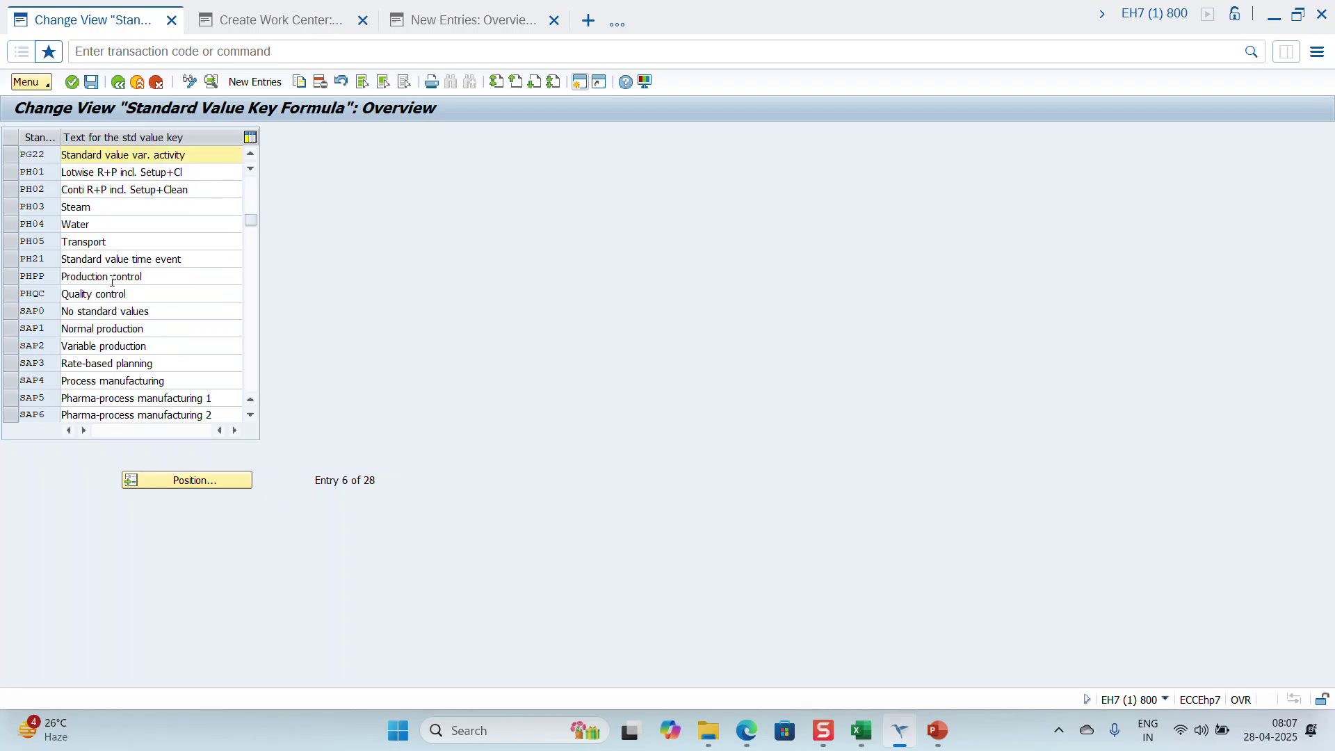
scroll(112, 282, "down", 5)
scroll(112, 281, "up", 1)
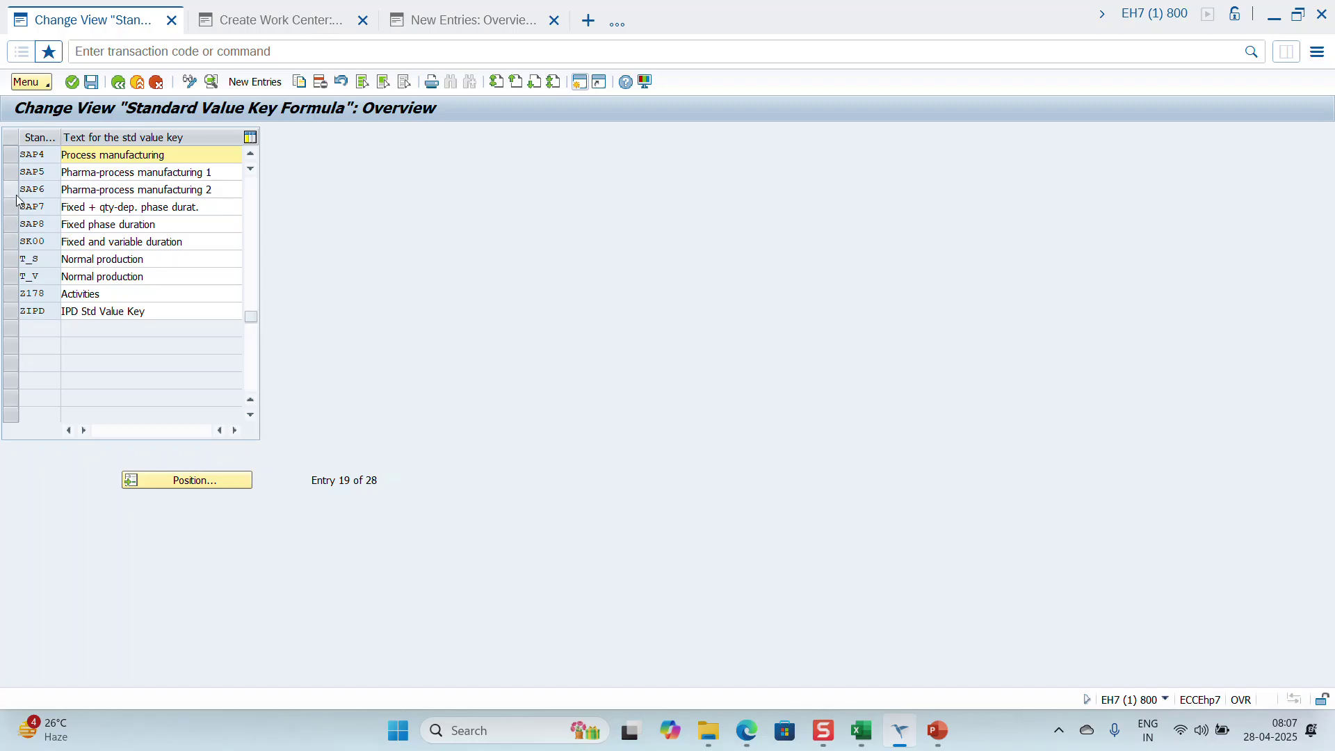
scroll(57, 232, "up", 4)
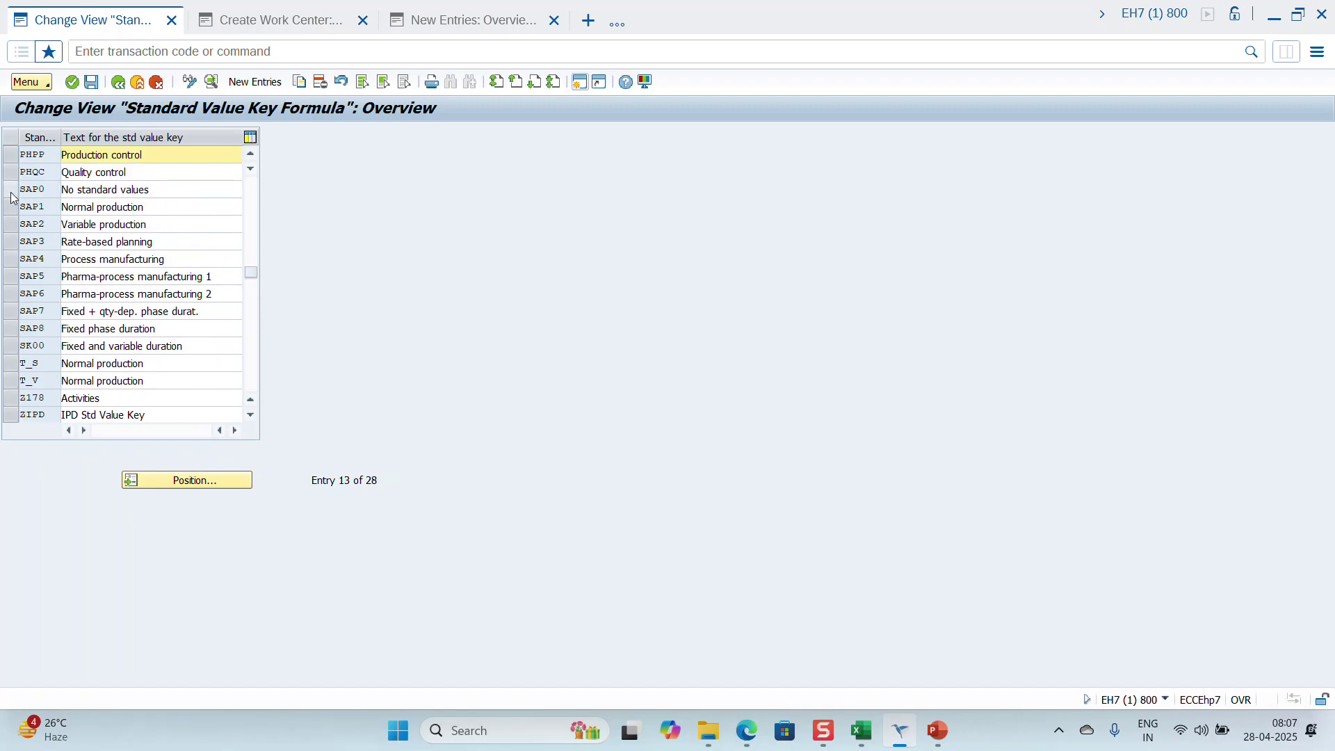
left_click(9, 191)
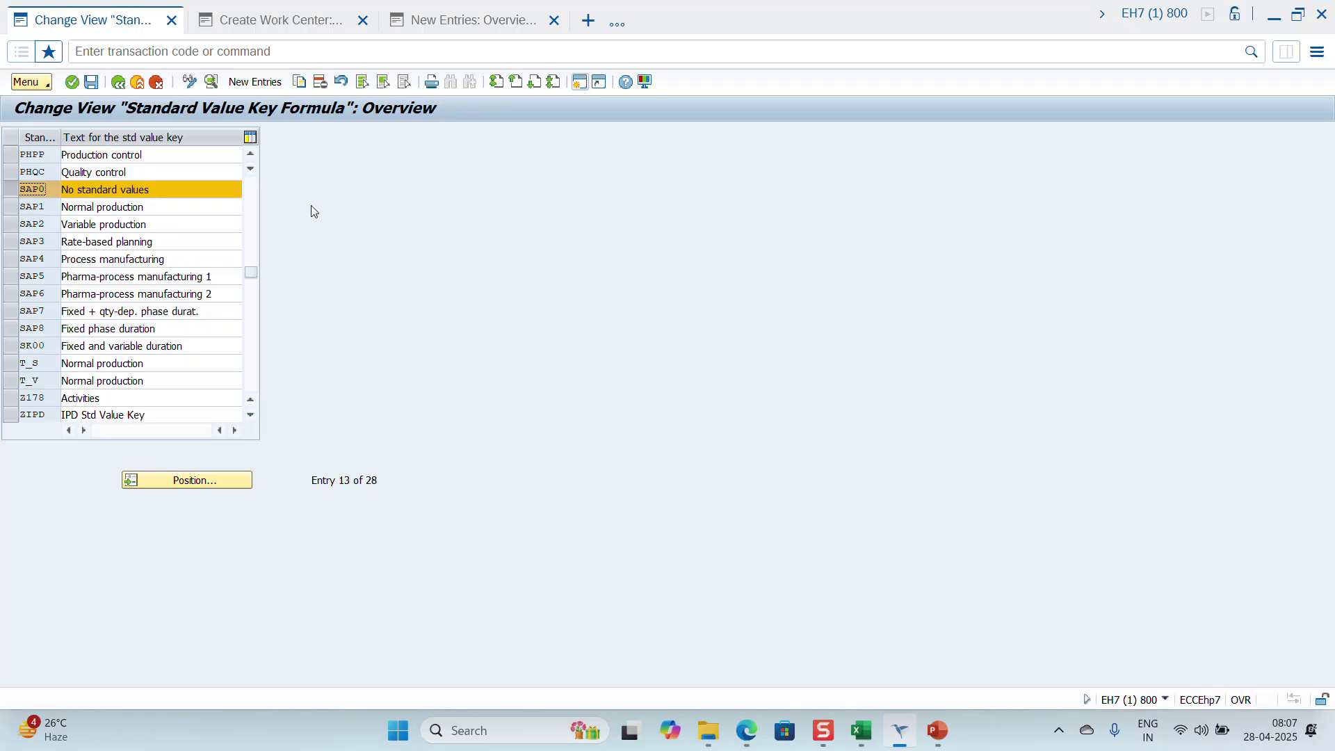
Step: Check the Standard value key field in work center XWRC4, and view the parameter details of key SAP0 in customizing
left_click(286, 21)
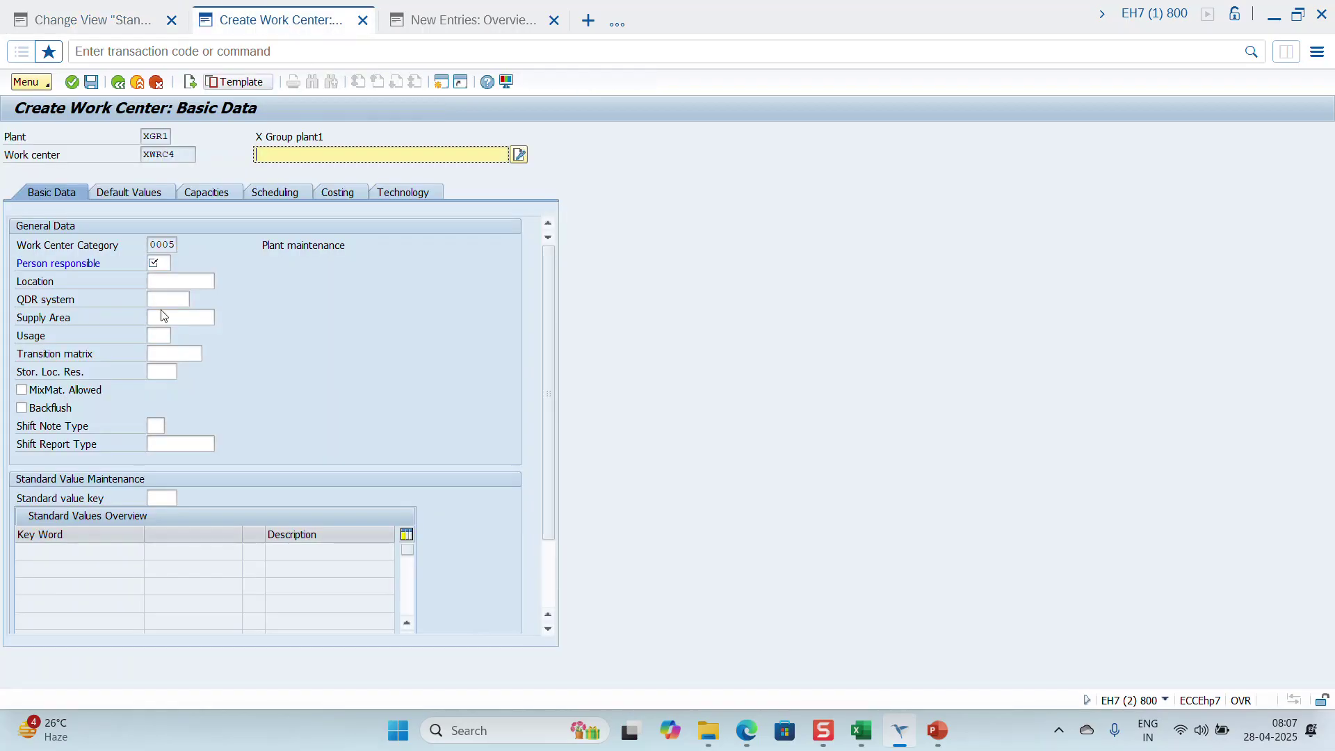
left_click(159, 499)
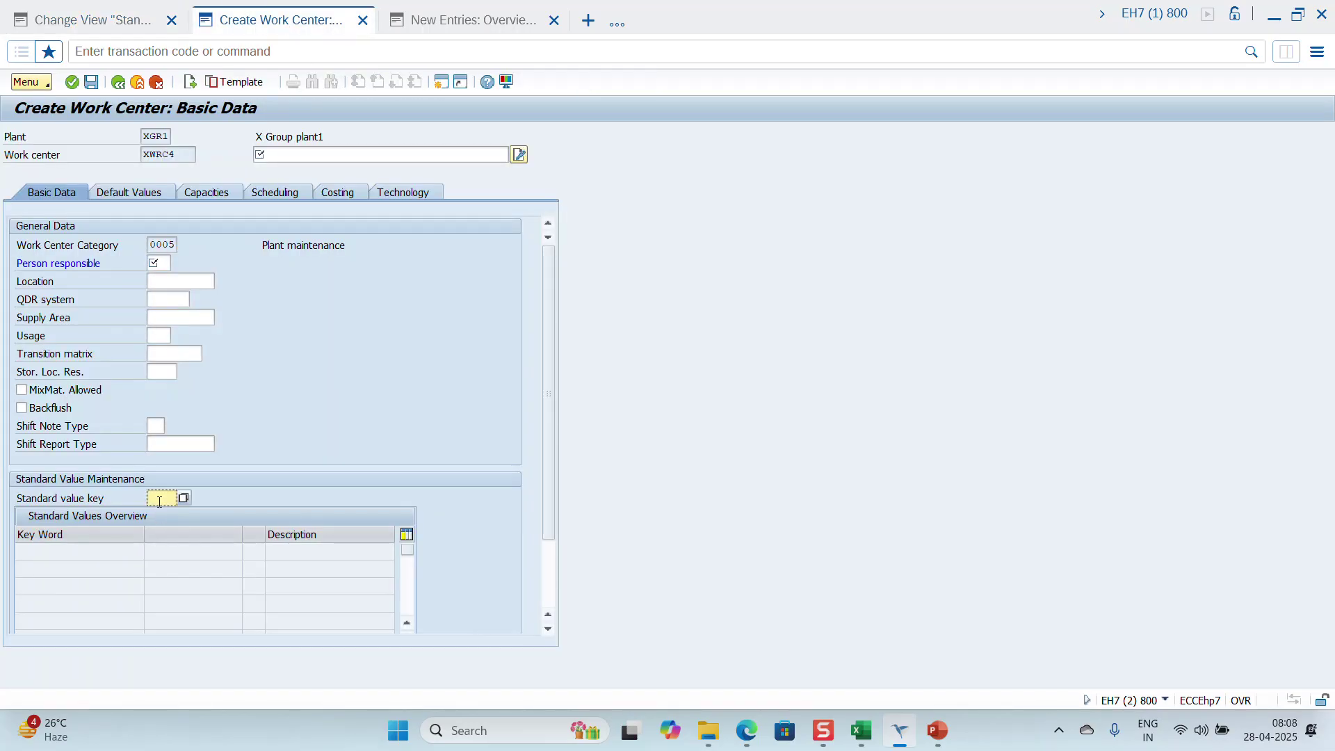
left_click(82, 21)
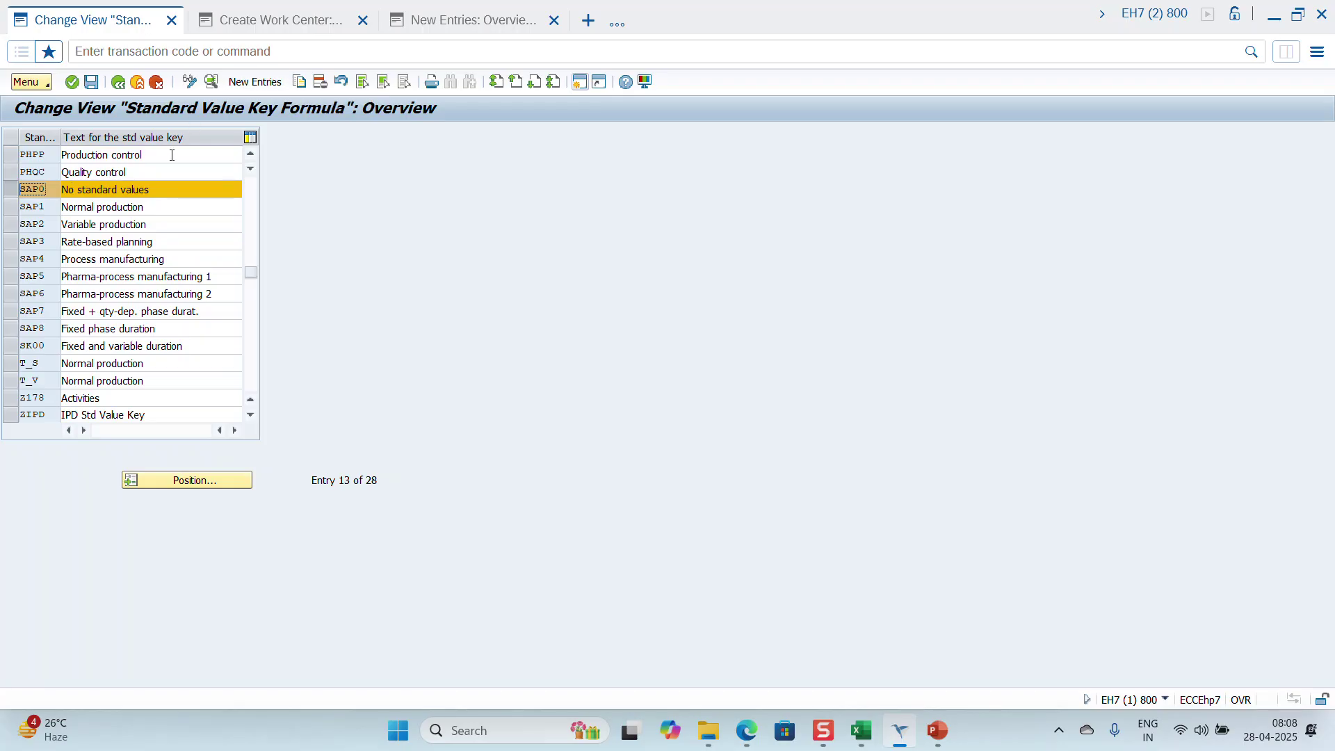
left_click(211, 82)
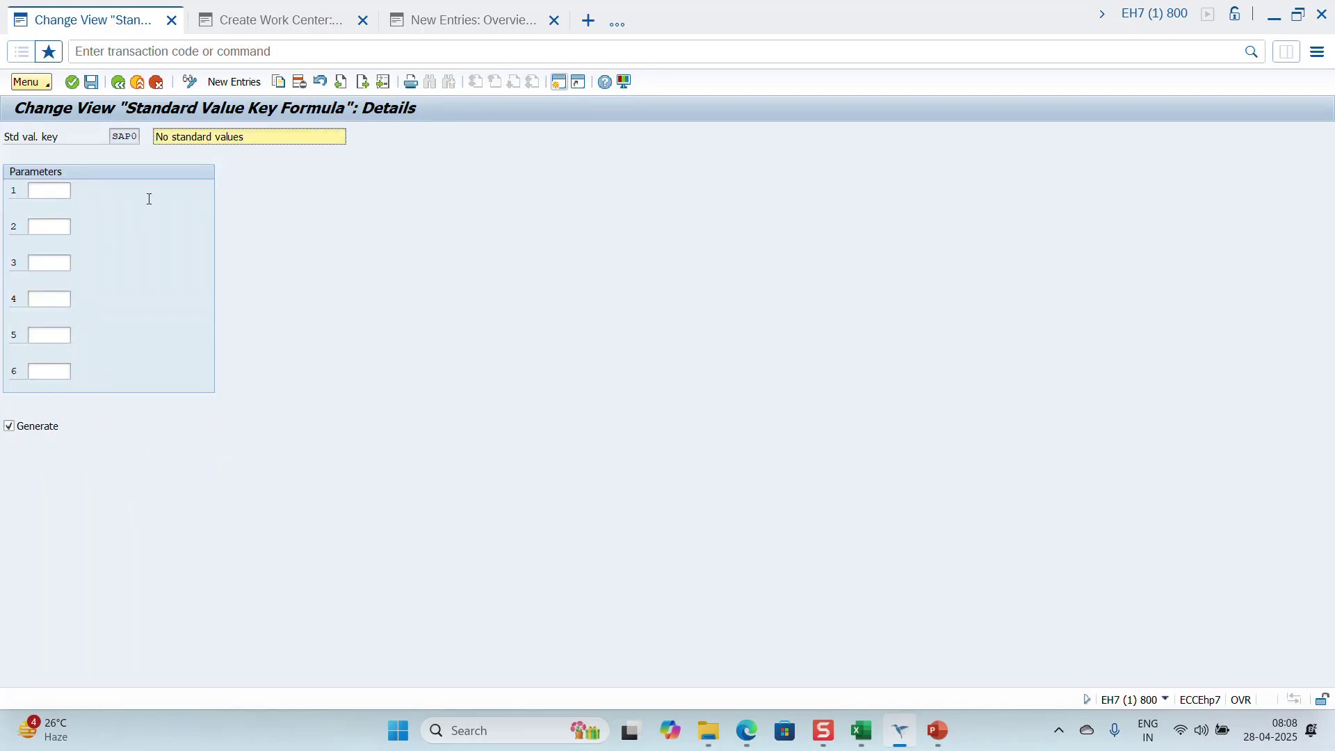
left_click(118, 82)
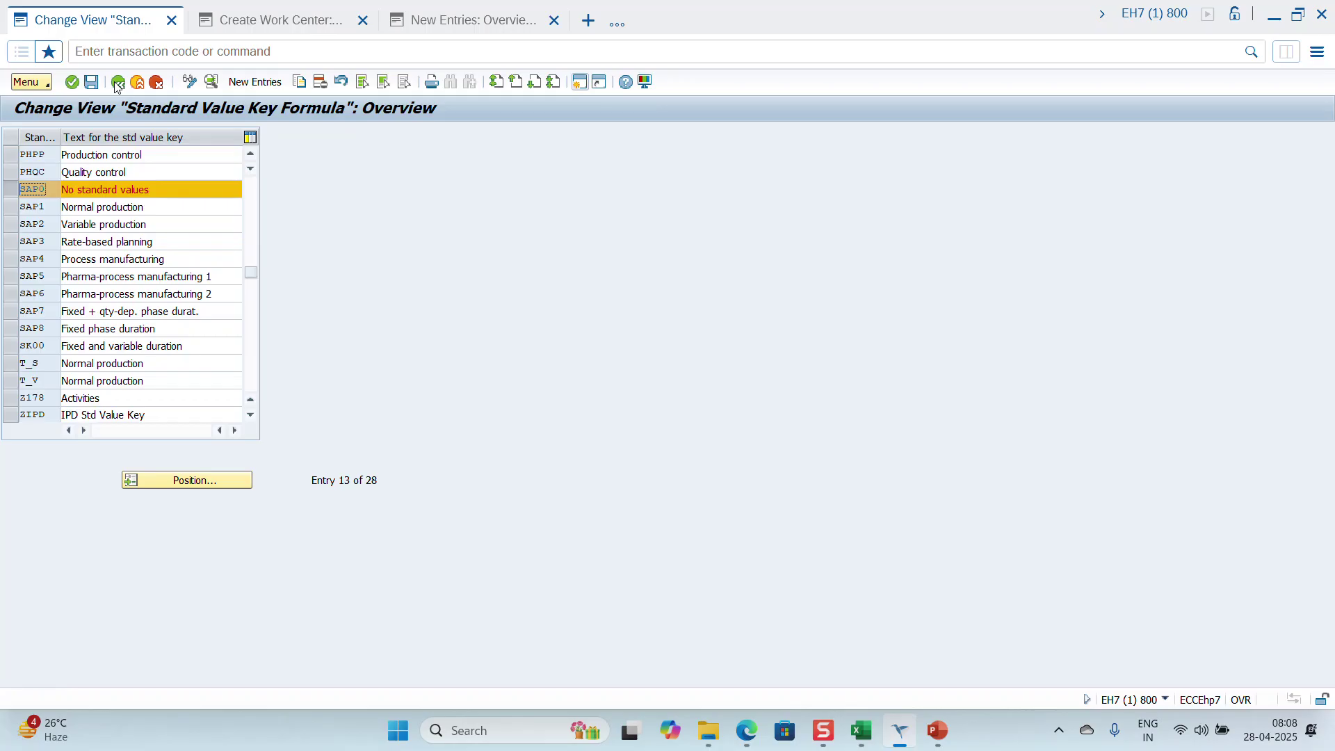
Step: Leave the standard value key overview and read the IMG activity documentation for Define Standard Value Keys
left_click(117, 83)
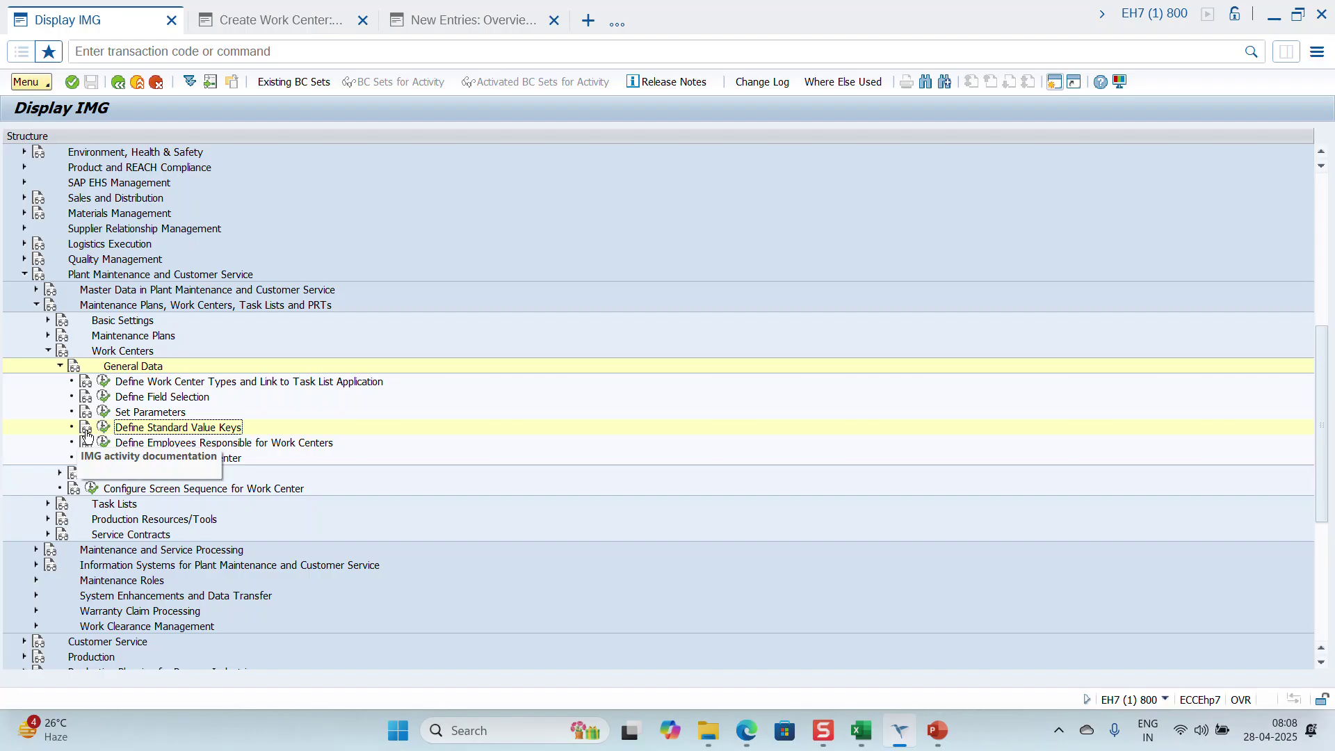
left_click(86, 435)
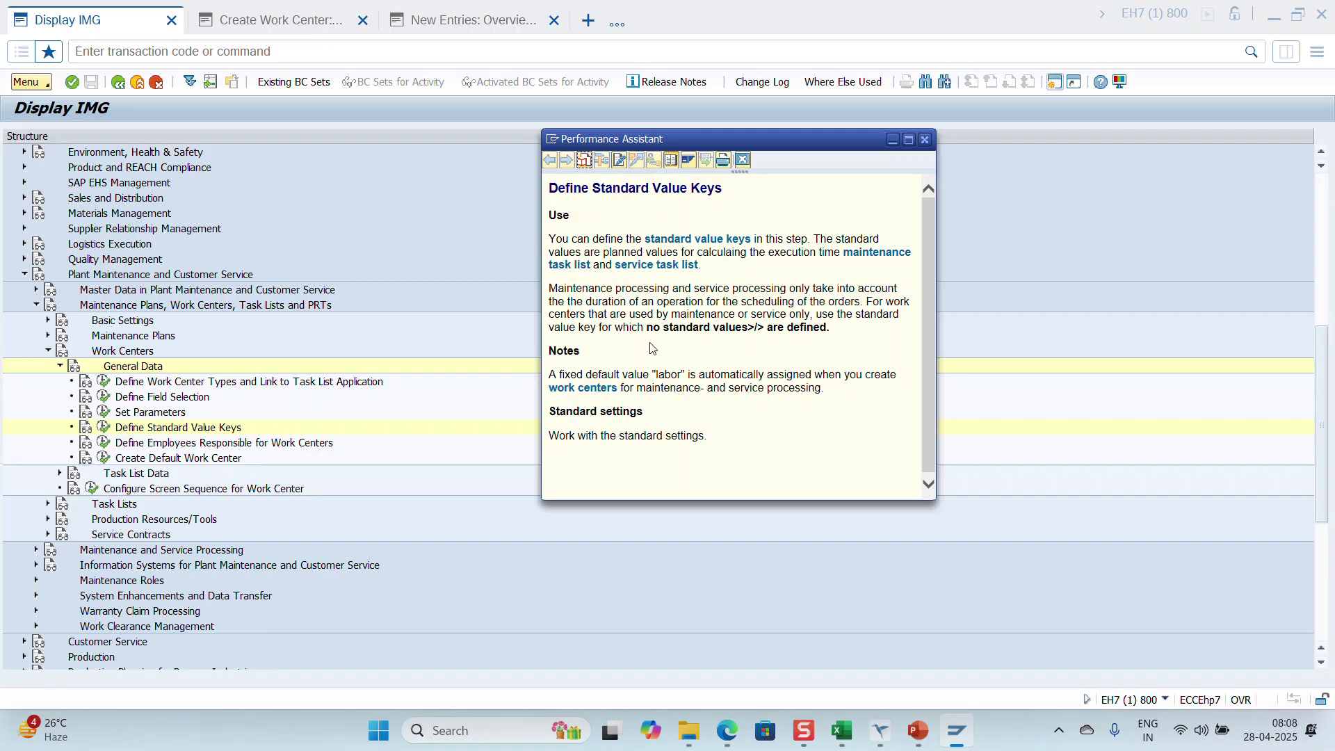
scroll(648, 358, "down", 1)
scroll(648, 359, "up", 1)
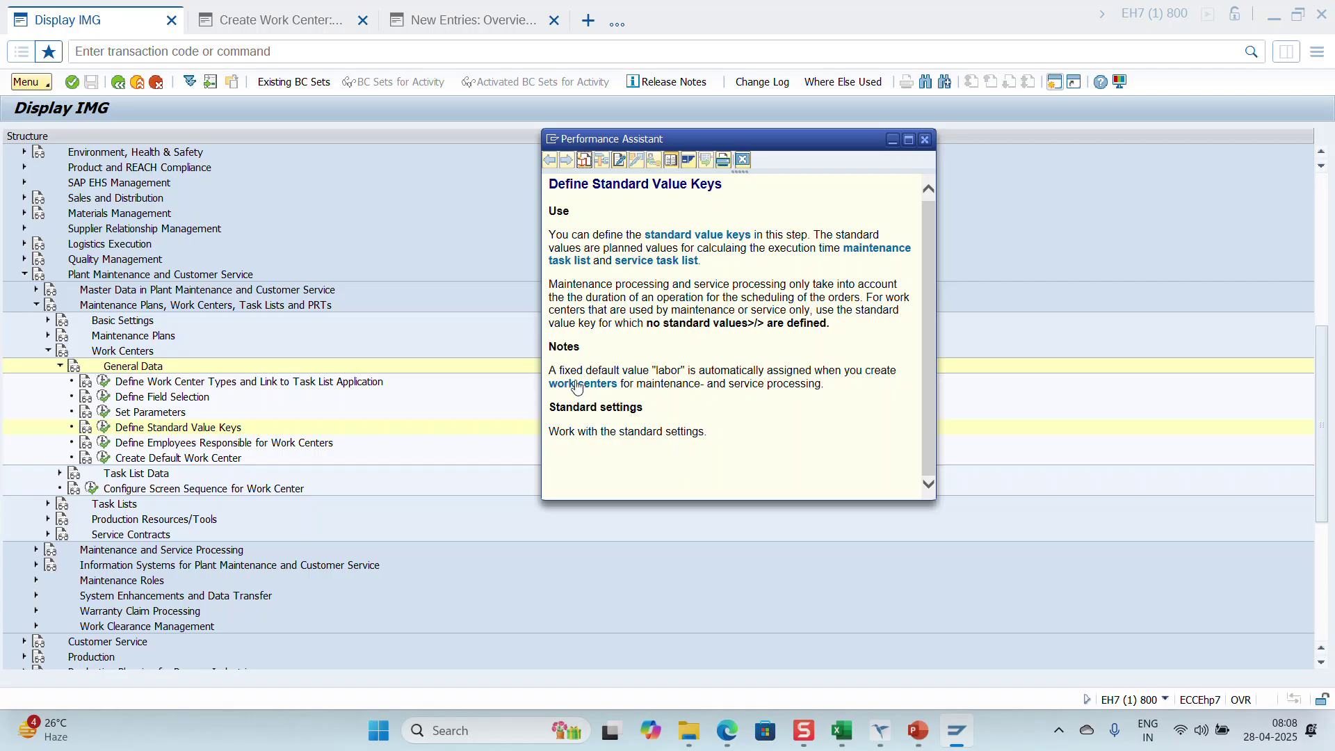
Step: Close the documentation, browse the Define Employees Responsible for Work Centers entries in display mode, and return to the IMG
left_click(744, 161)
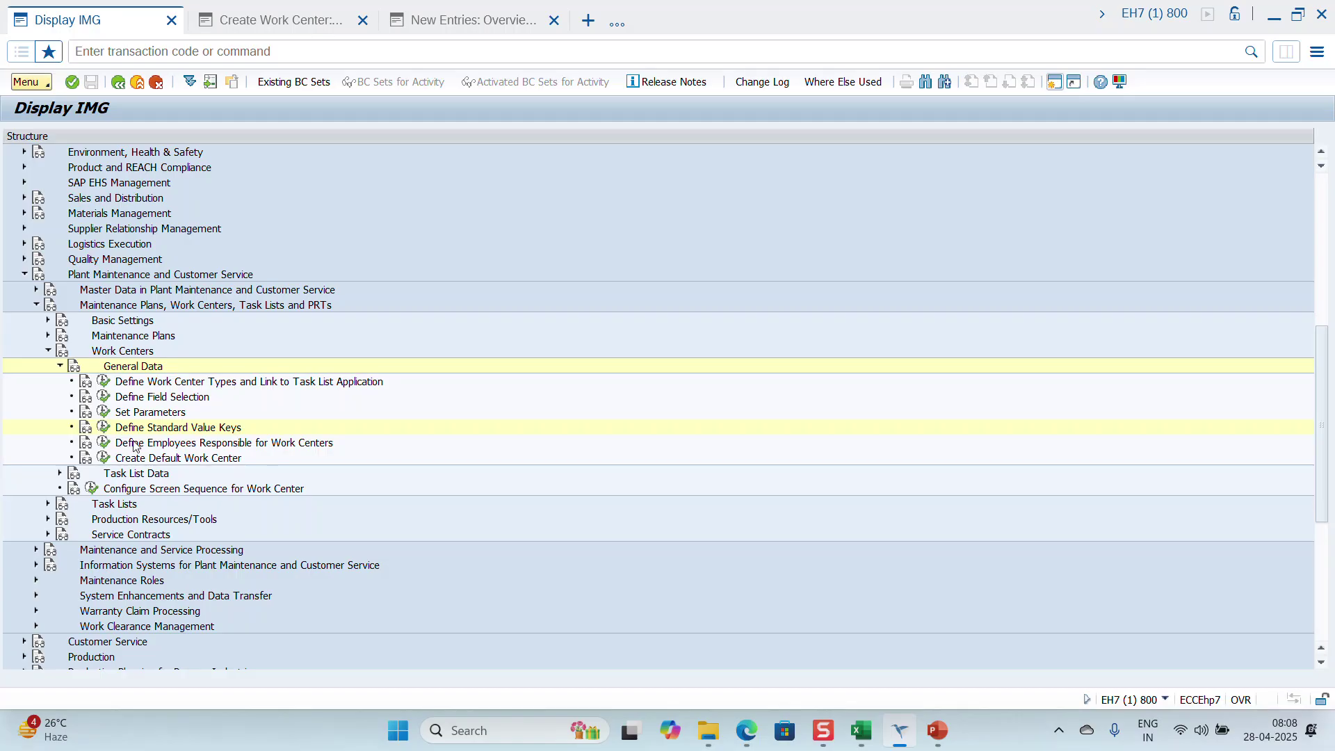
left_click(104, 443)
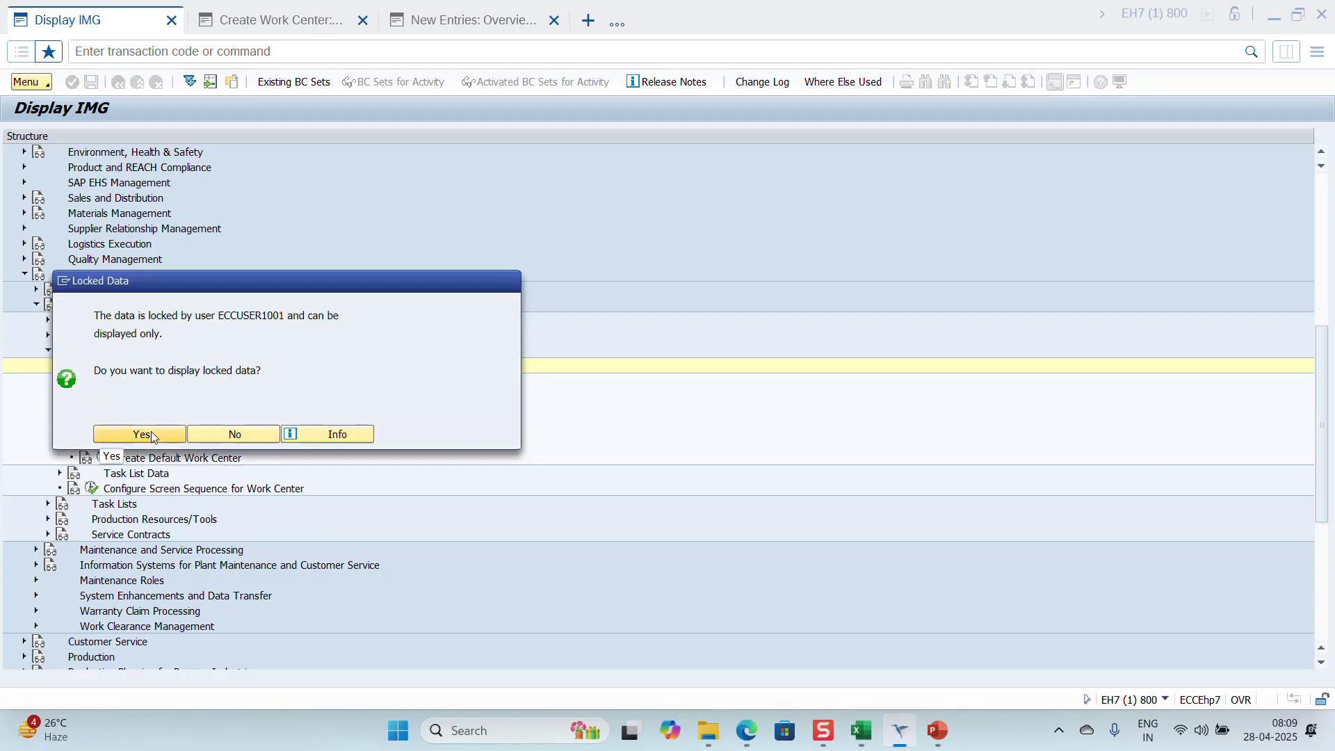
left_click(154, 431)
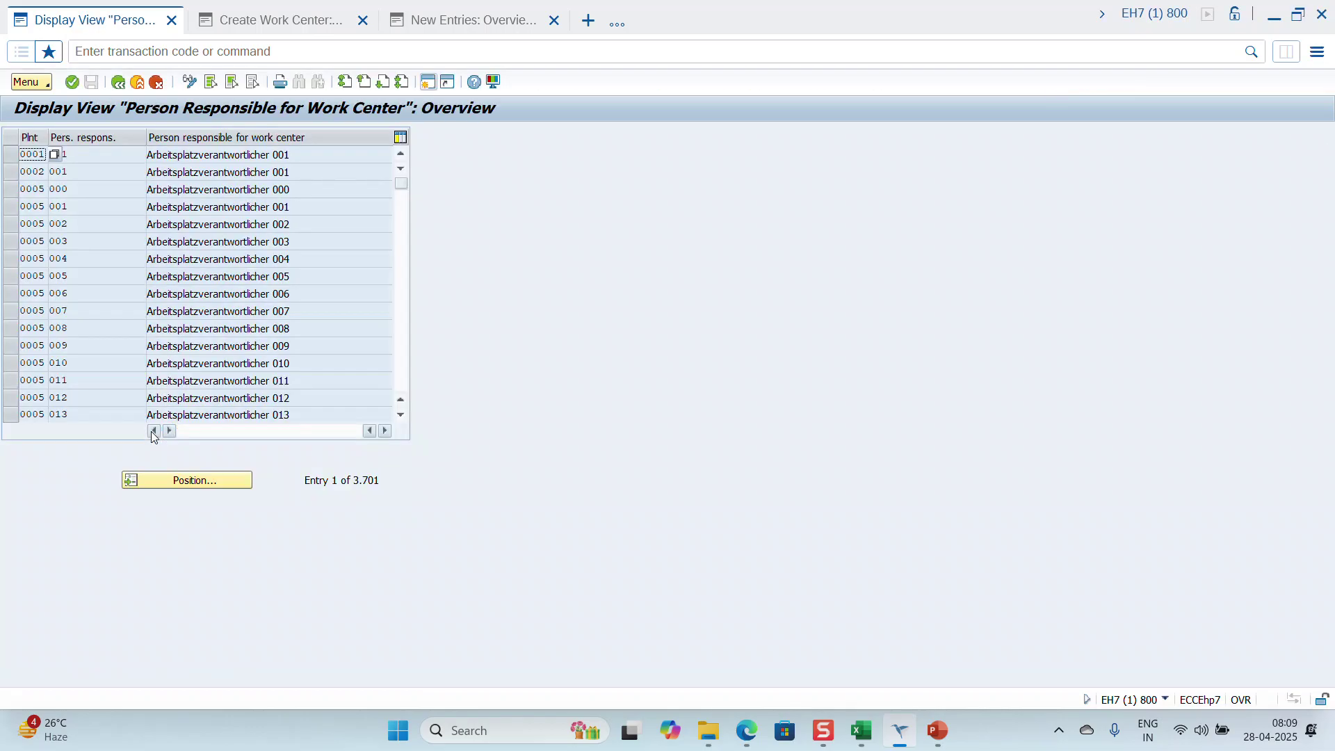
scroll(96, 265, "down", 2)
scroll(96, 266, "down", 18)
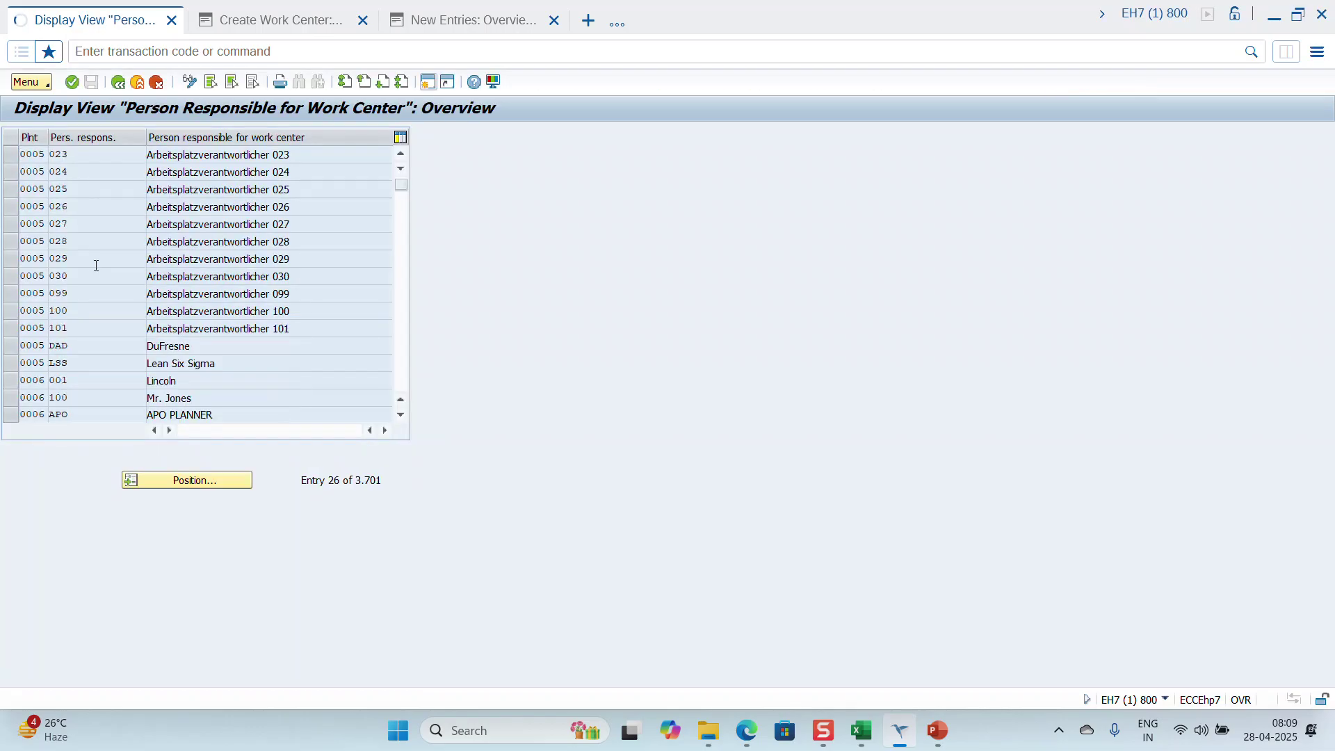
scroll(96, 265, "down", 13)
left_click(124, 87)
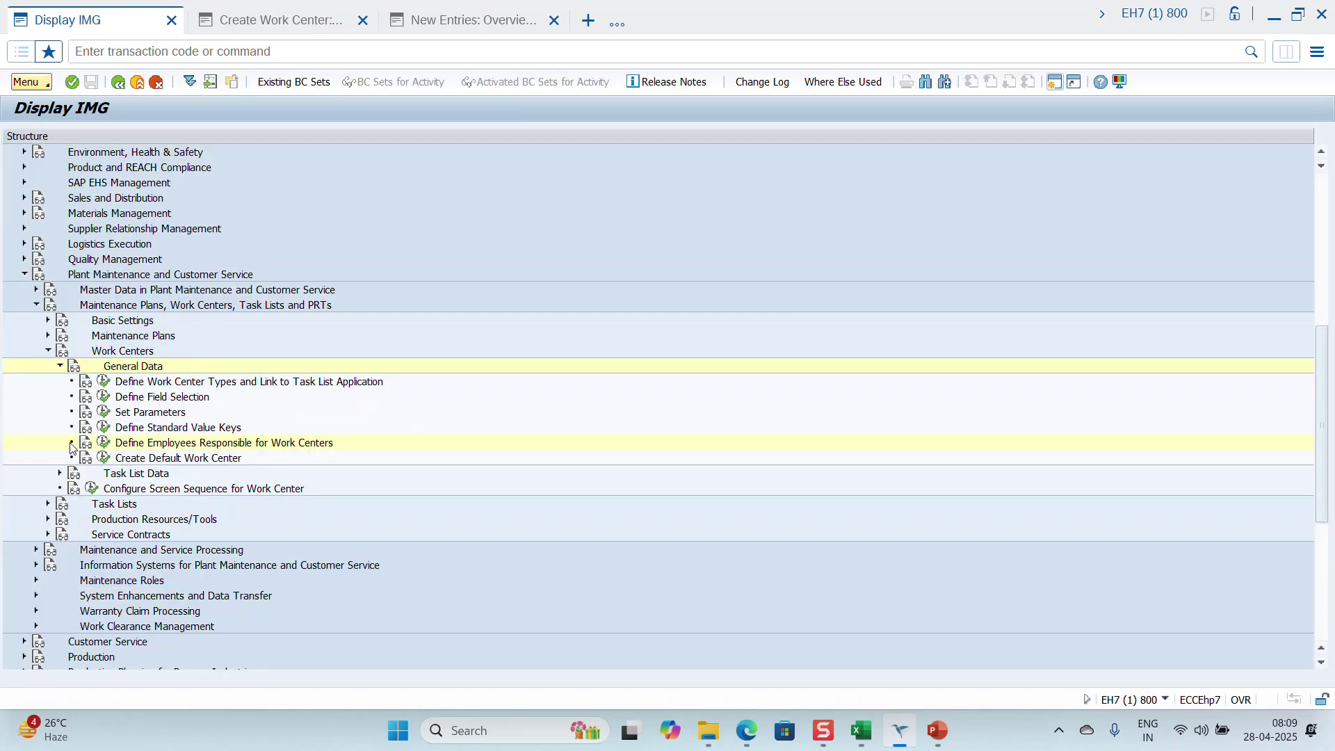
Step: Open Create Default Work Center for plant XGR1, view the available work center categories, and return to the IMG
left_click(103, 459)
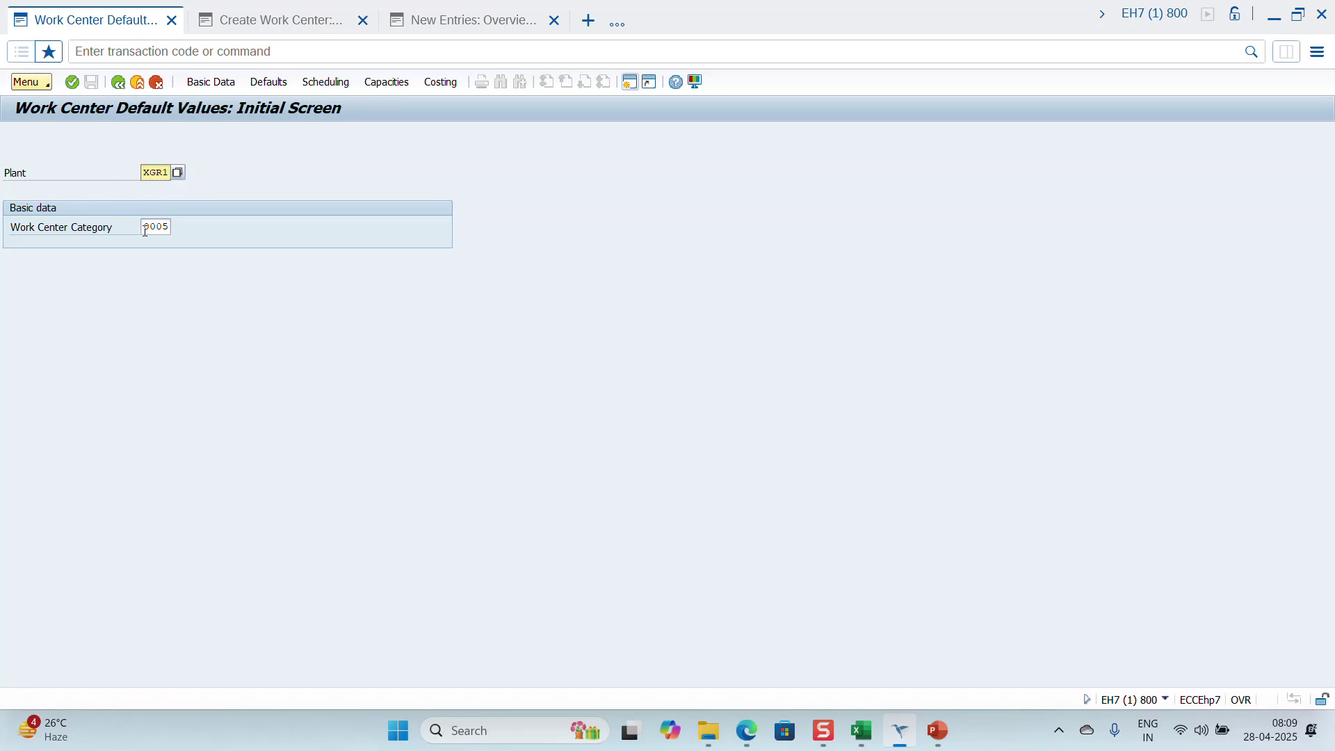
left_click_drag(145, 228, 185, 235)
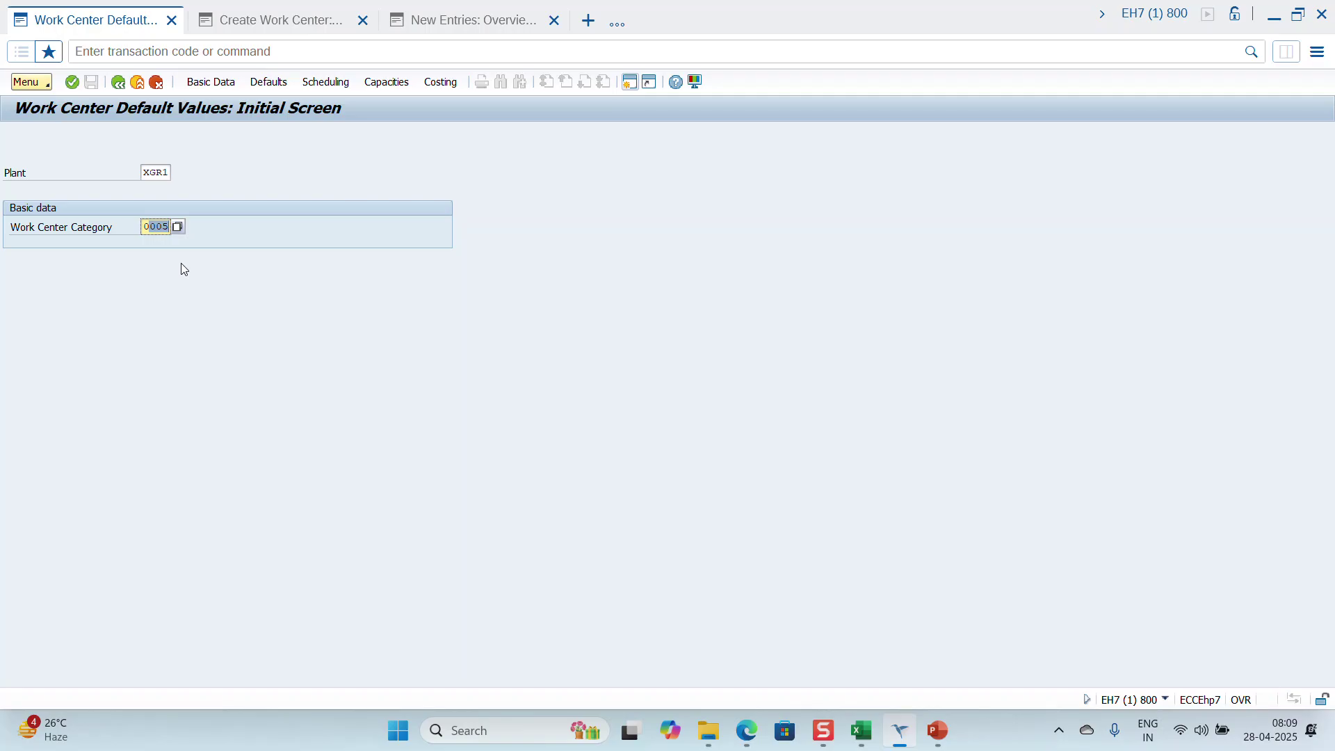
left_click(180, 224)
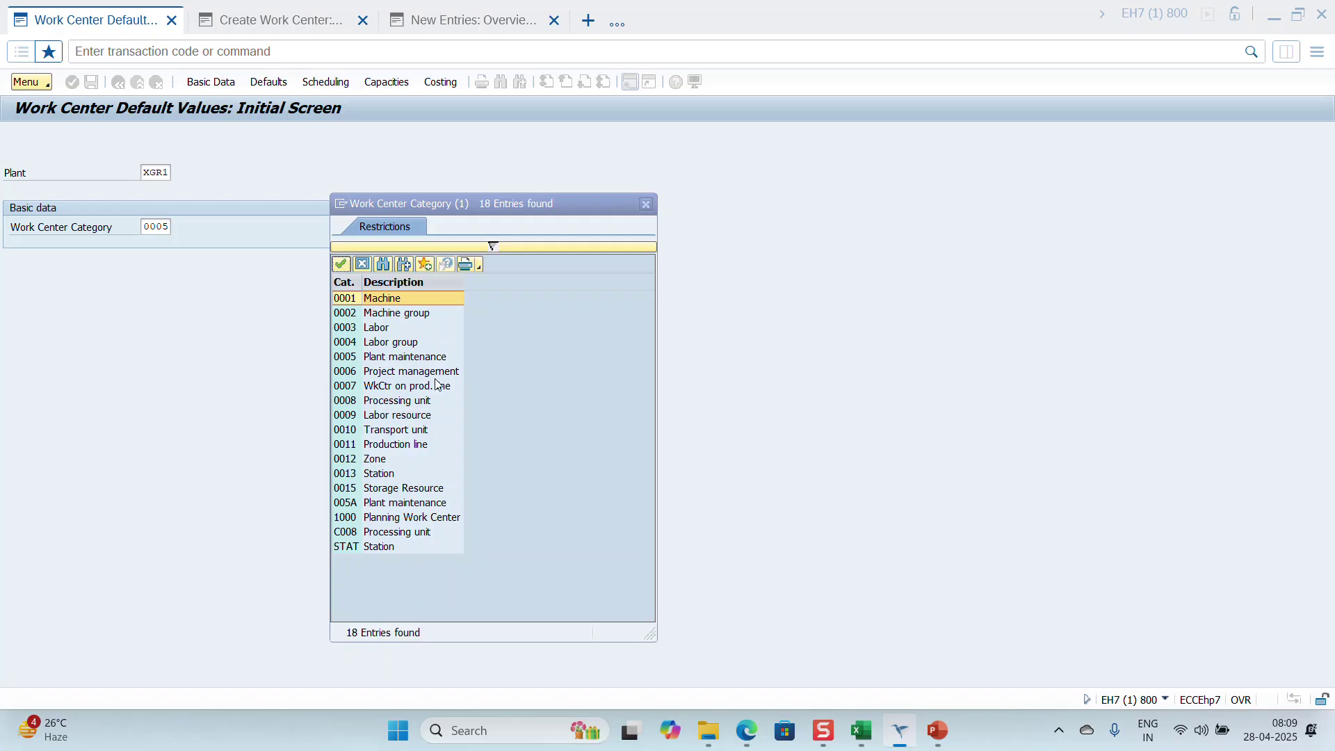
left_click(362, 265)
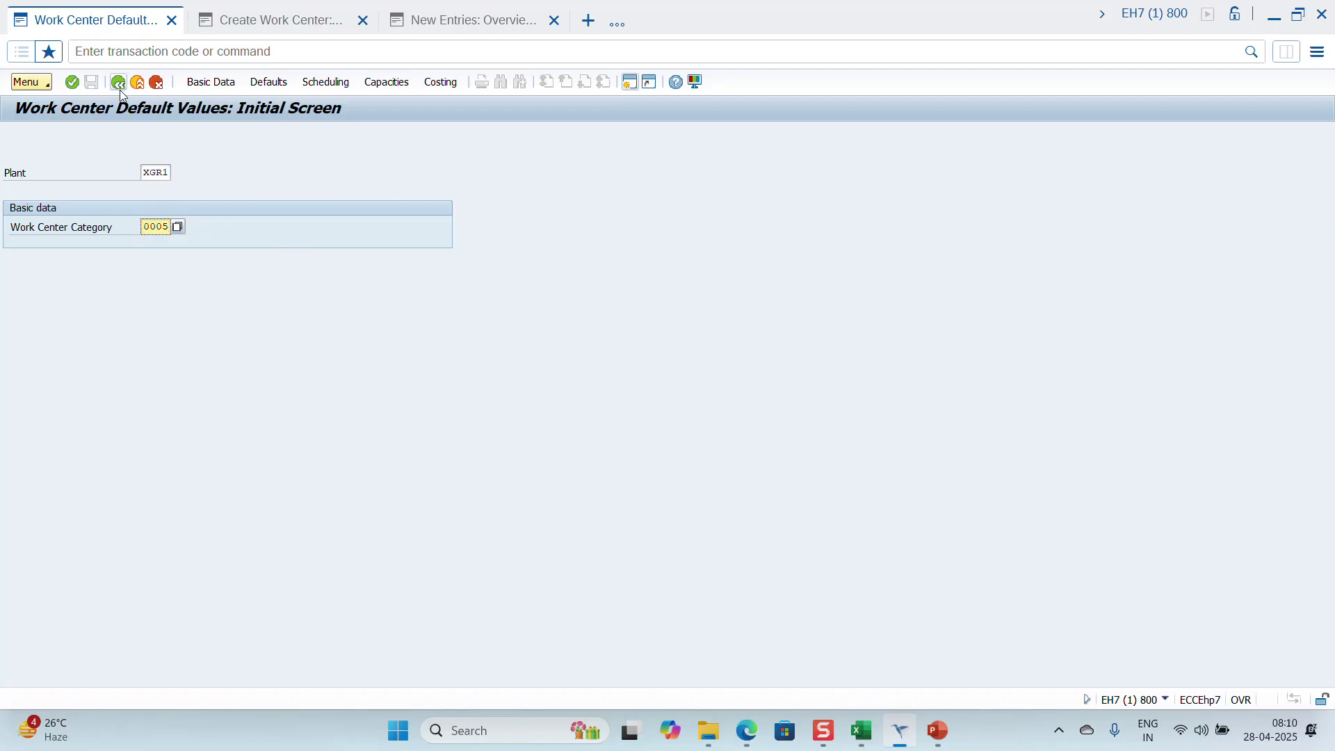
left_click(119, 83)
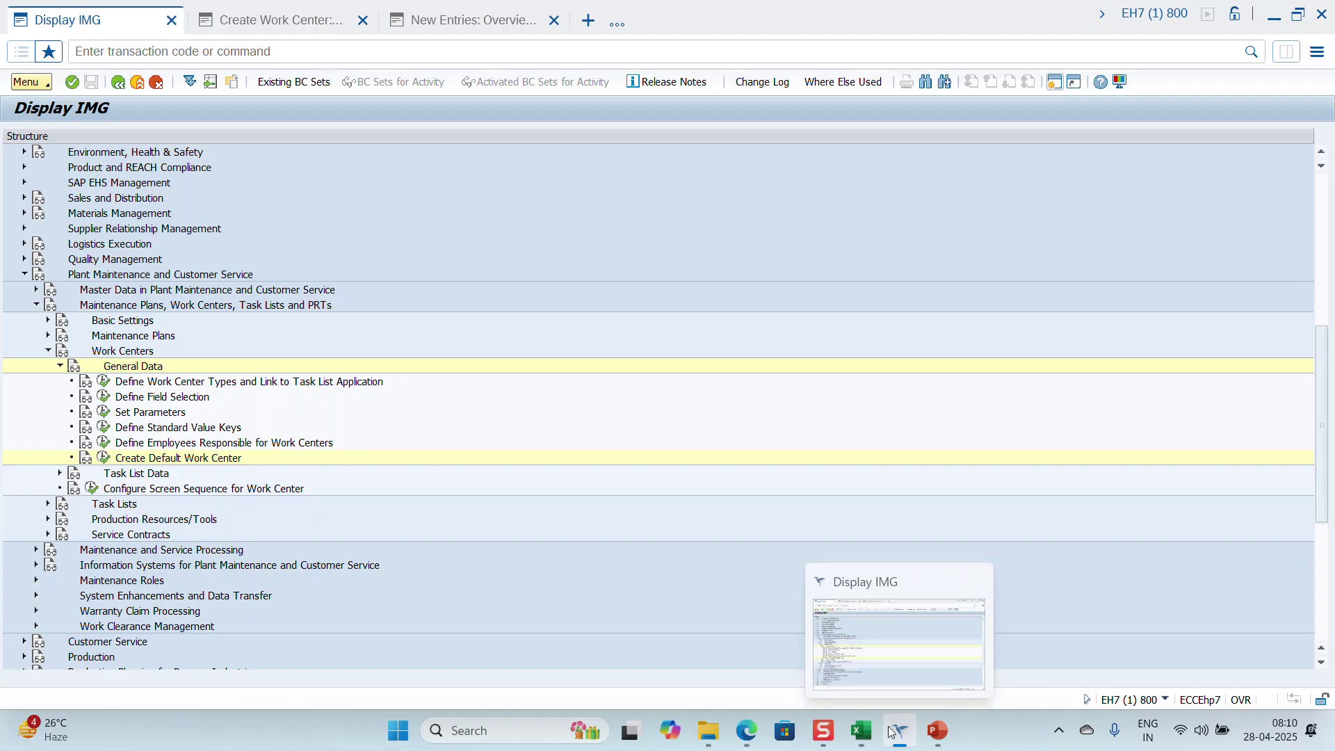
Step: Try to view the Costing data of new work center XWRC4, and exit its creation without saving
left_click(271, 26)
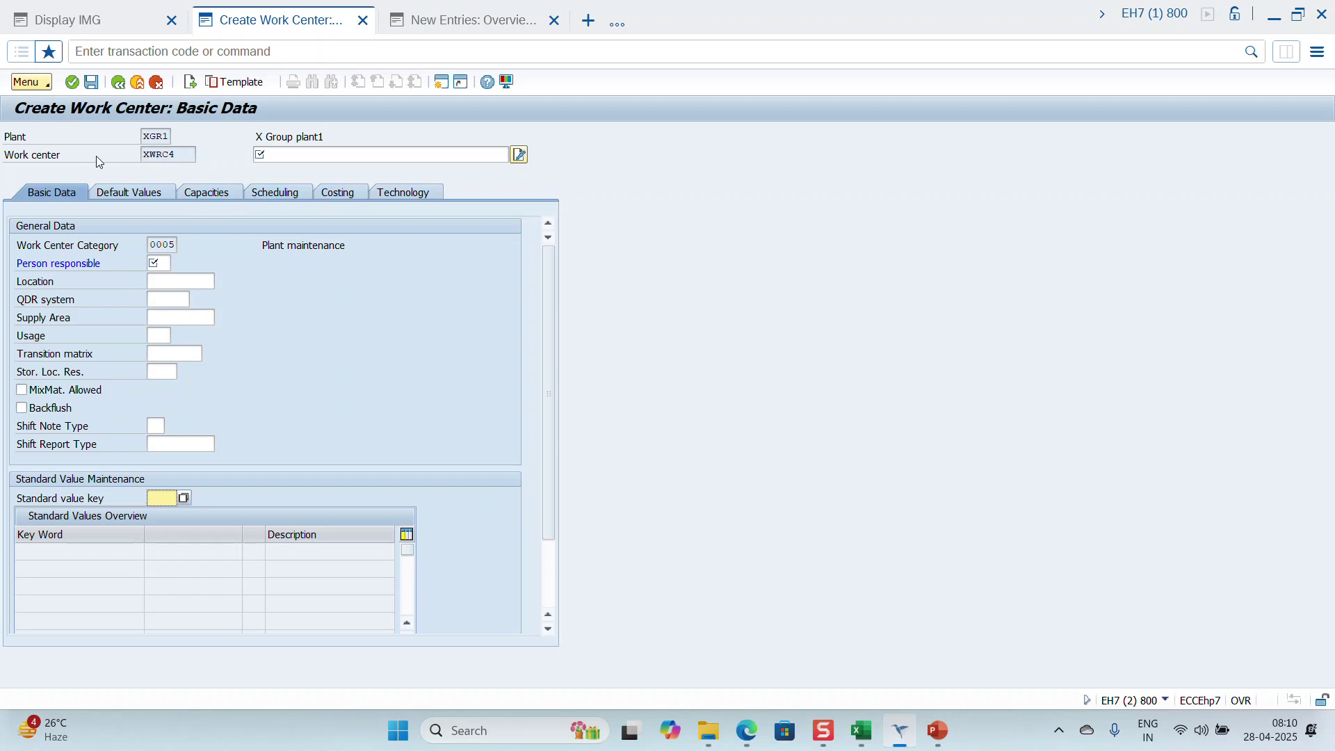
left_click(321, 200)
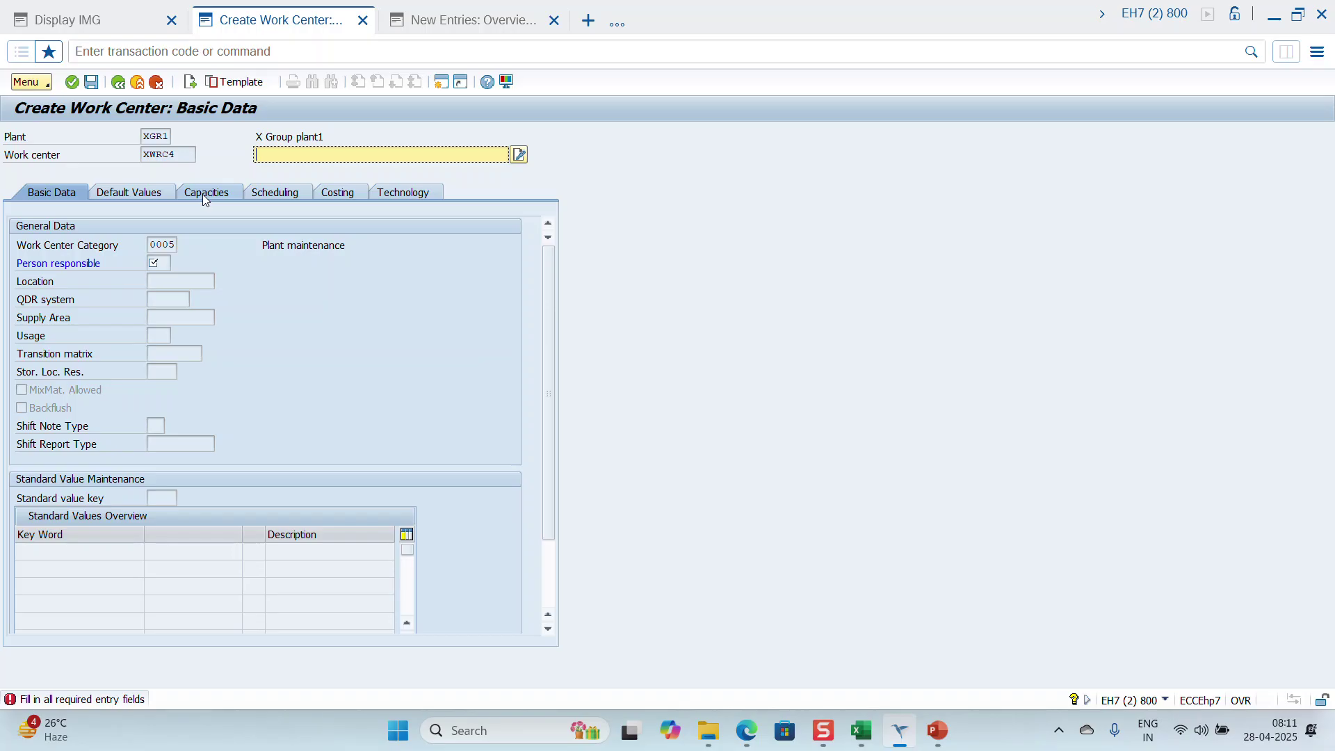
left_click(156, 82)
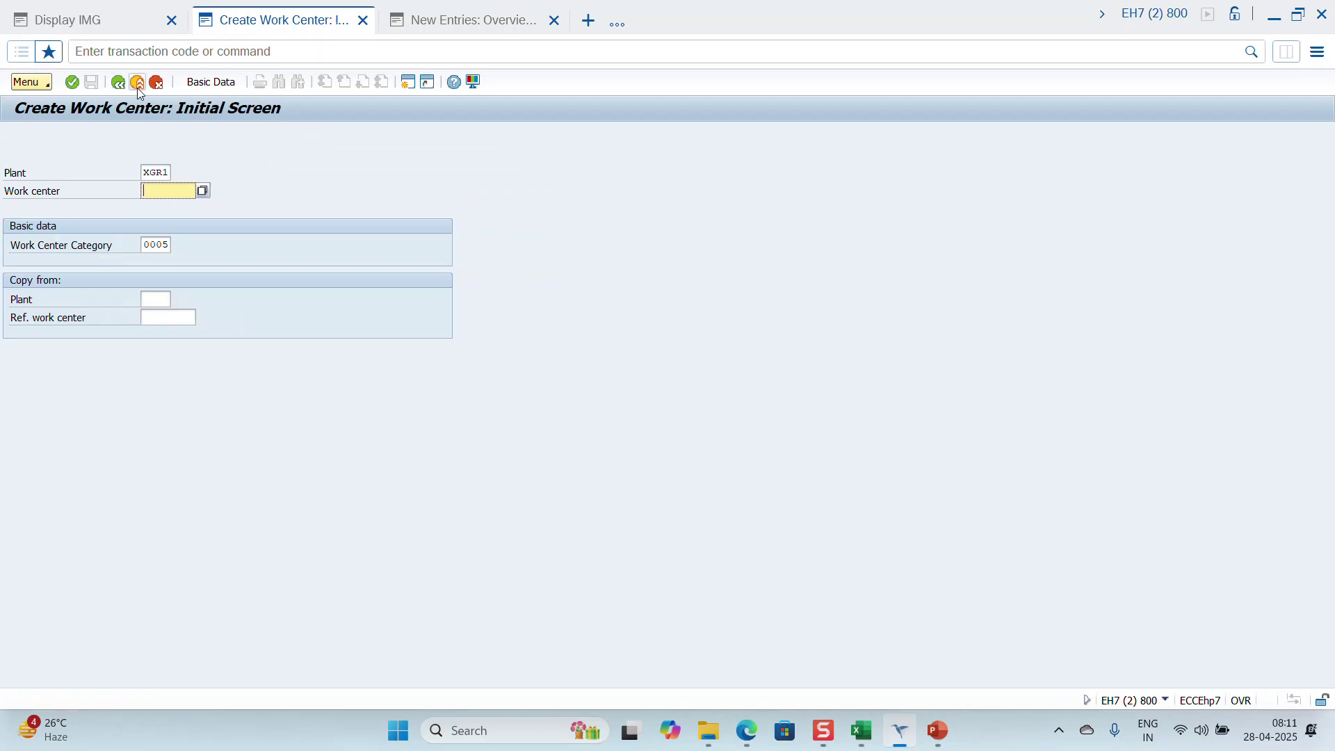
left_click(120, 83)
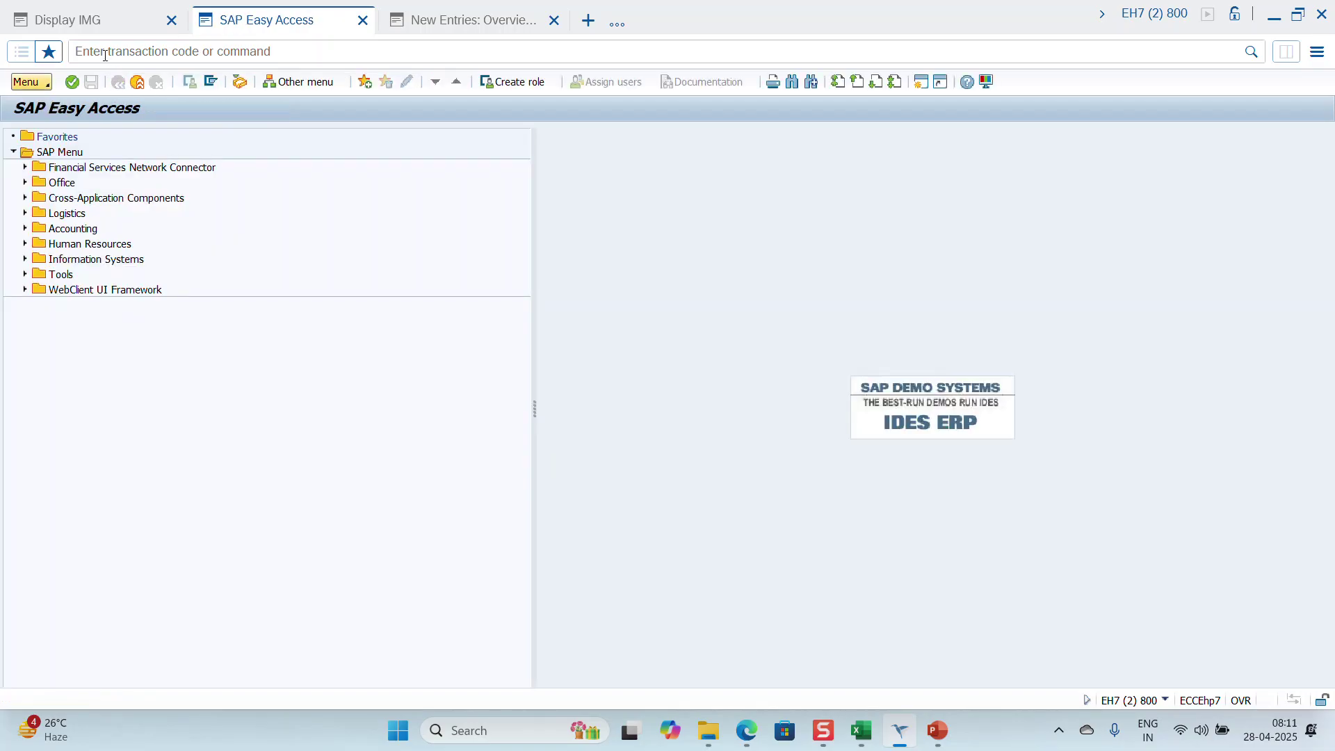
Step: Start transaction IR02 and open work center XWRC3 in plant XGR1 for changing
left_click(105, 55)
type("IR")
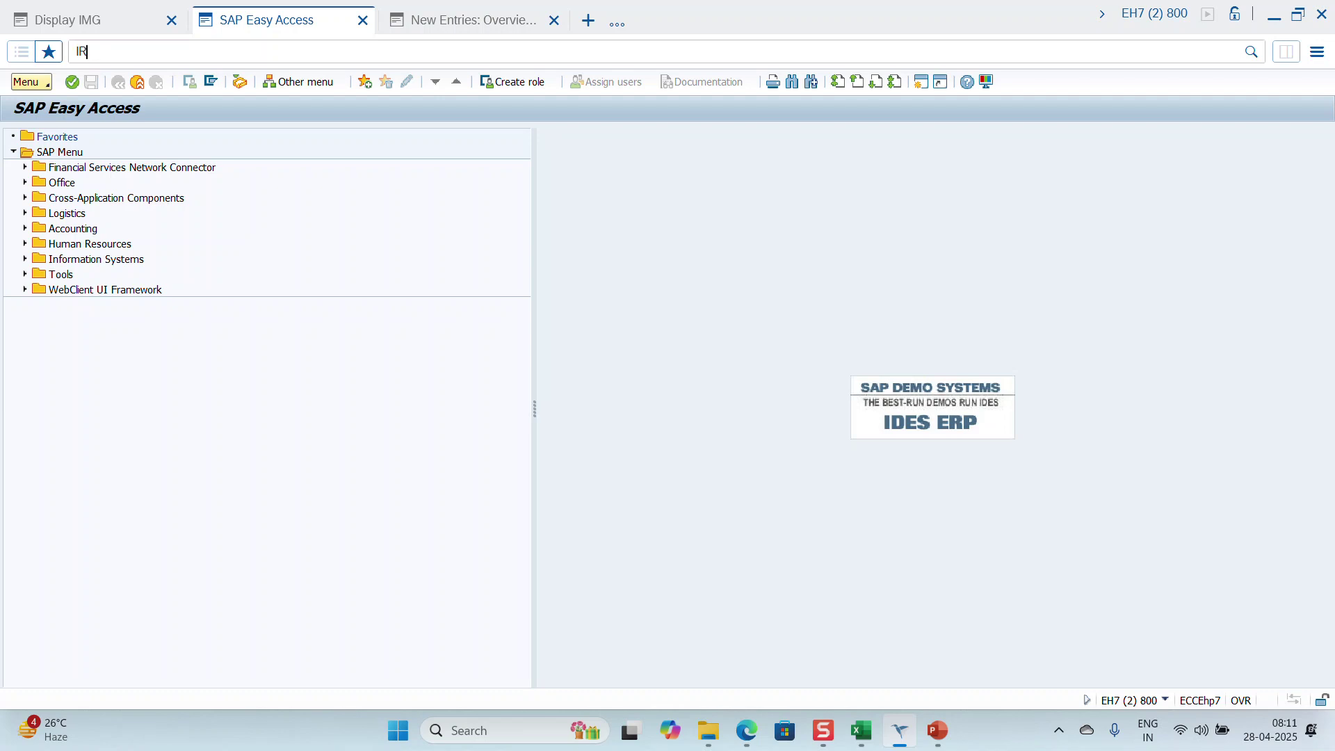
type("02")
key("Return")
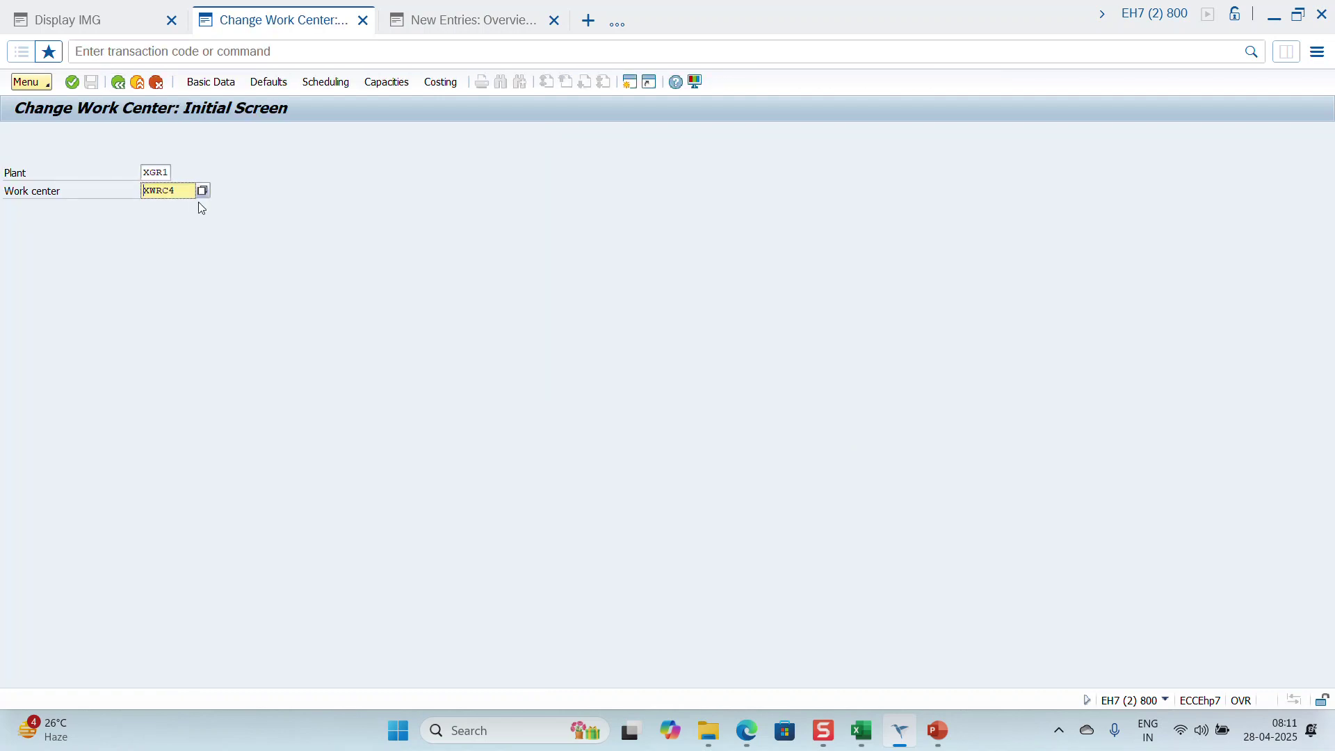
key("BackSpace")
type("3")
key("Return")
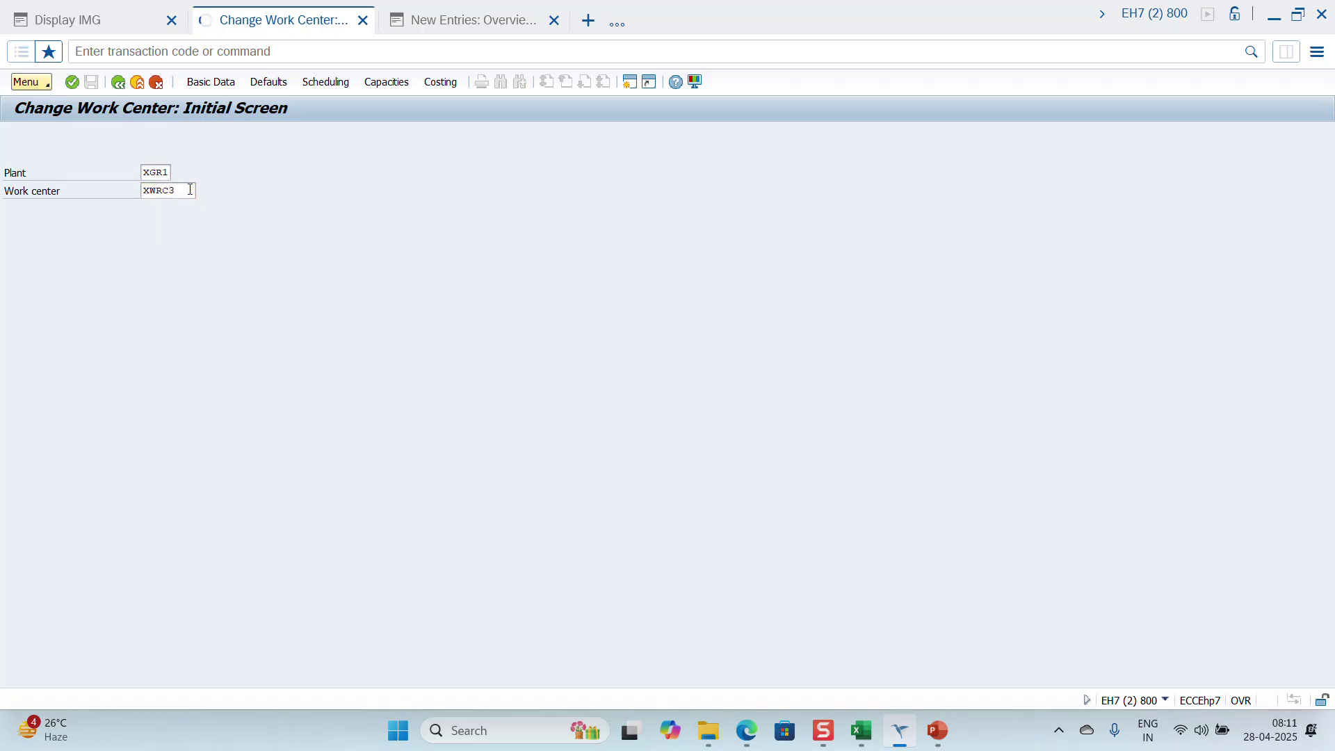
Step: Review the Technology data and available machine types of XWRC3, try to save, and return to SAP Easy Access
left_click(391, 195)
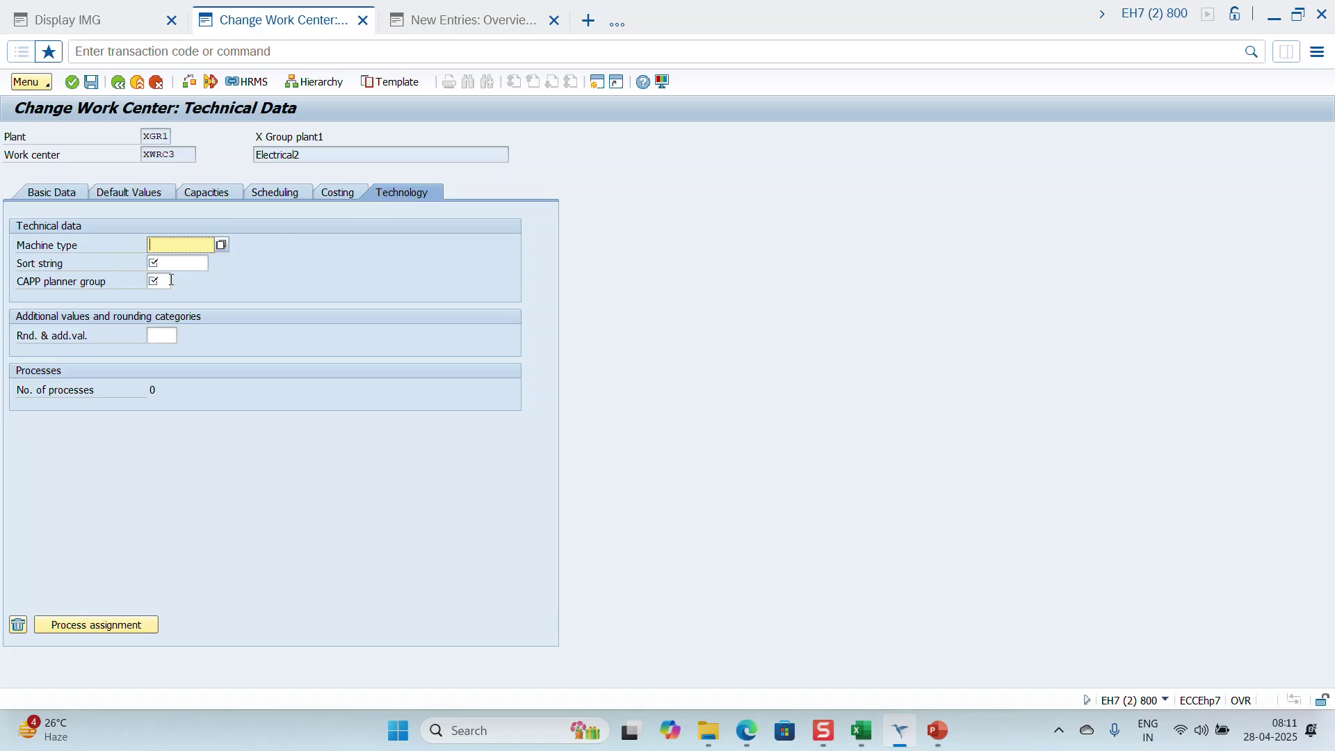
left_click(222, 247)
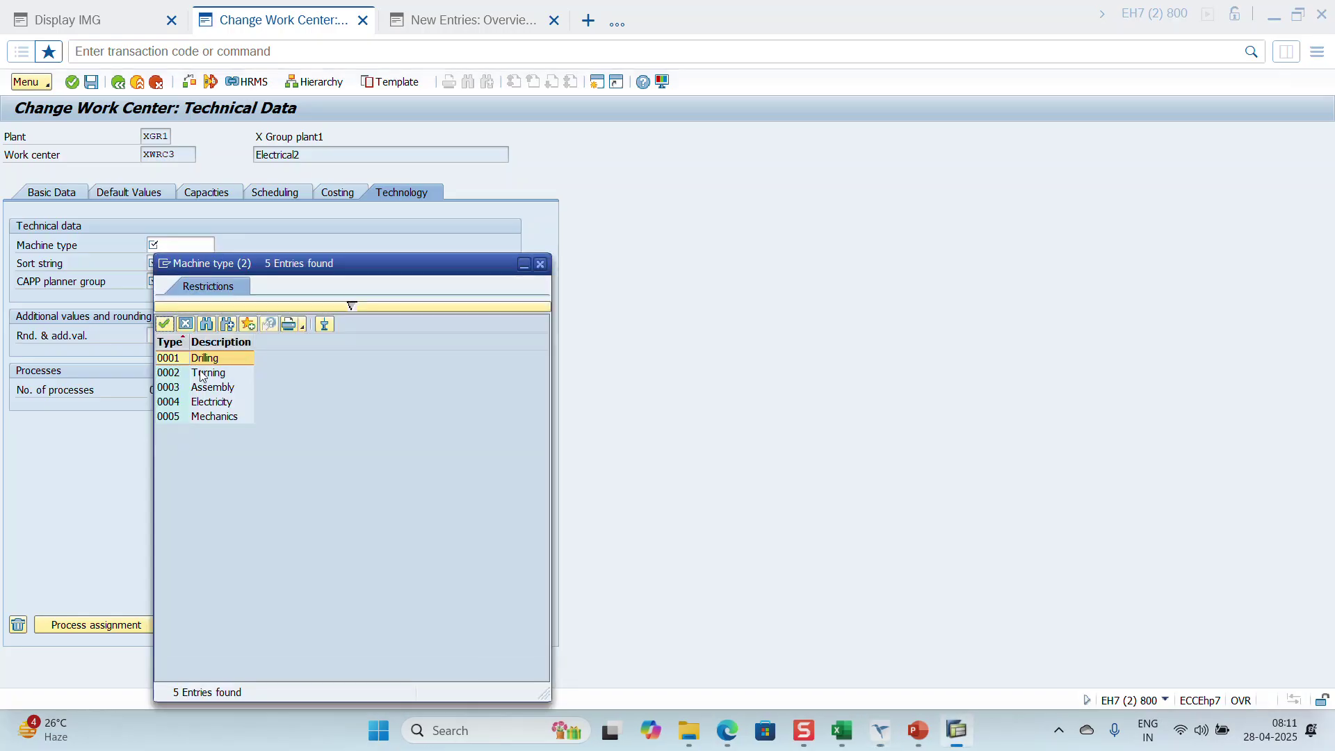
left_click(187, 325)
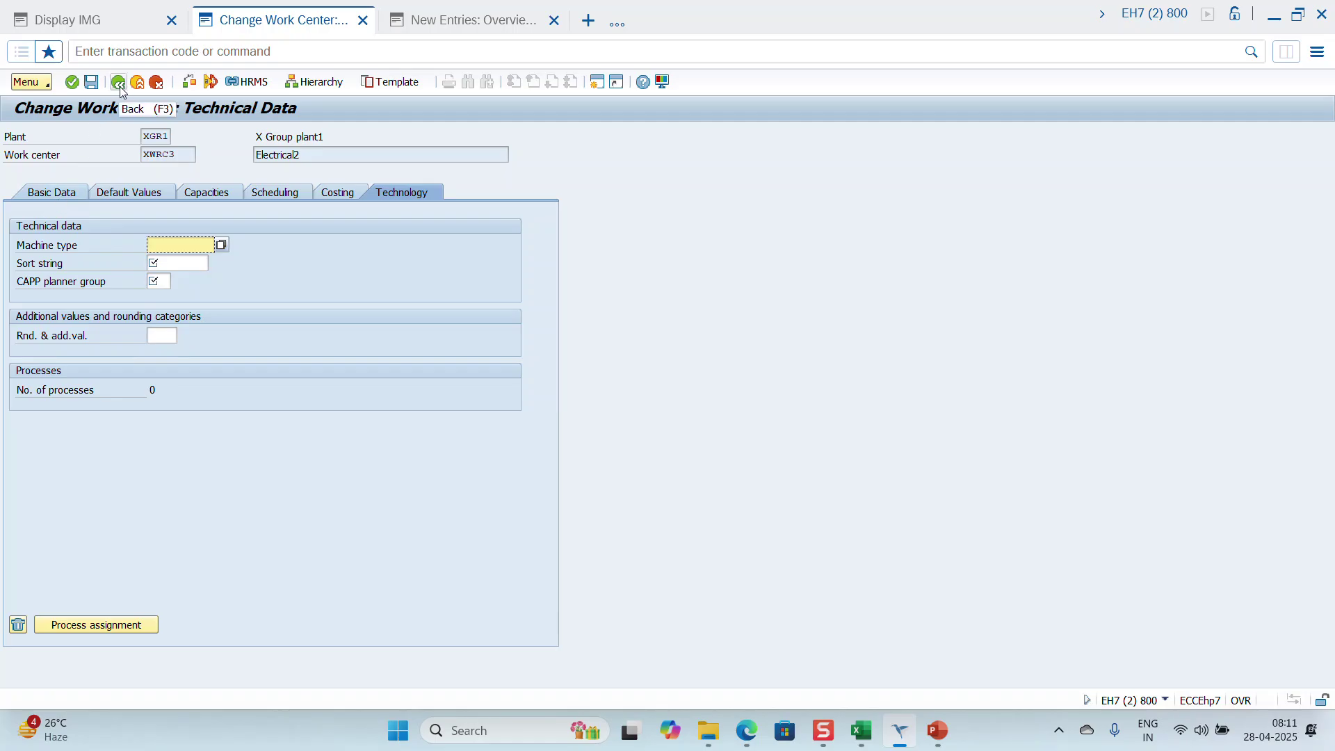
left_click(95, 88)
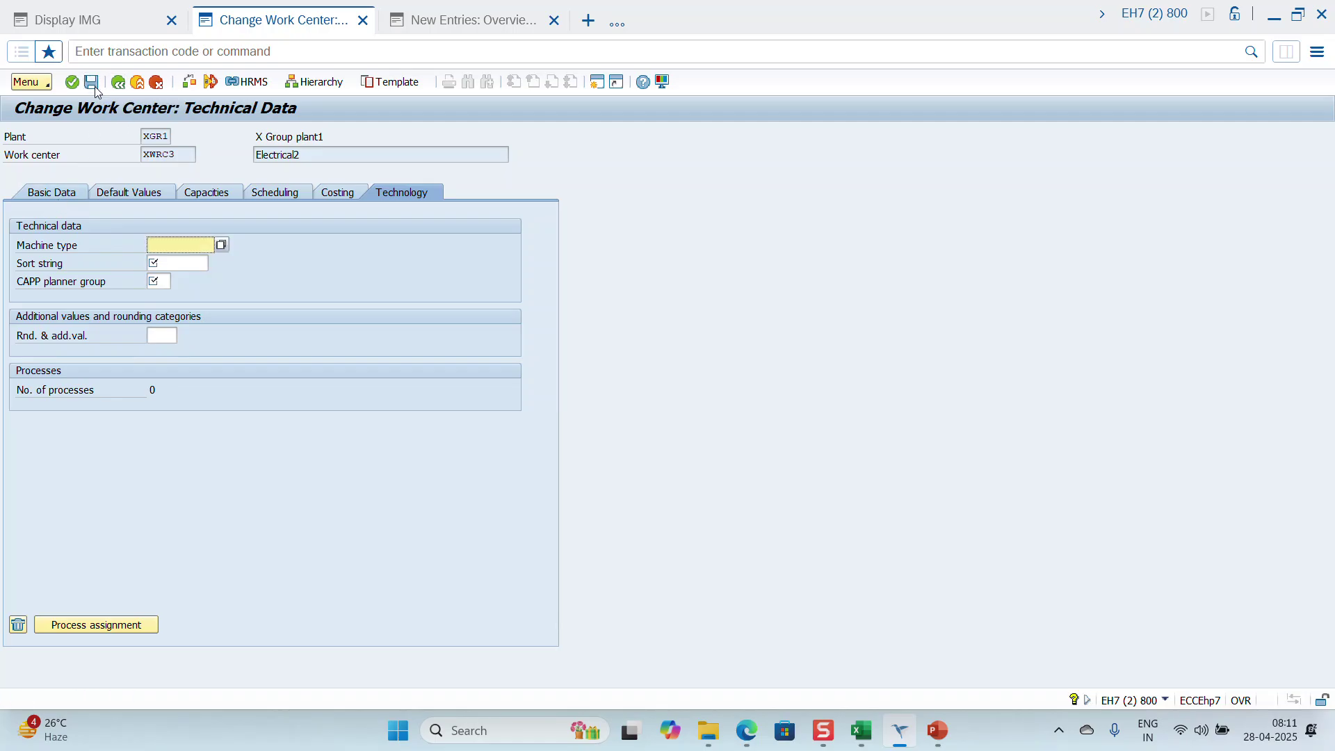
left_click(121, 86)
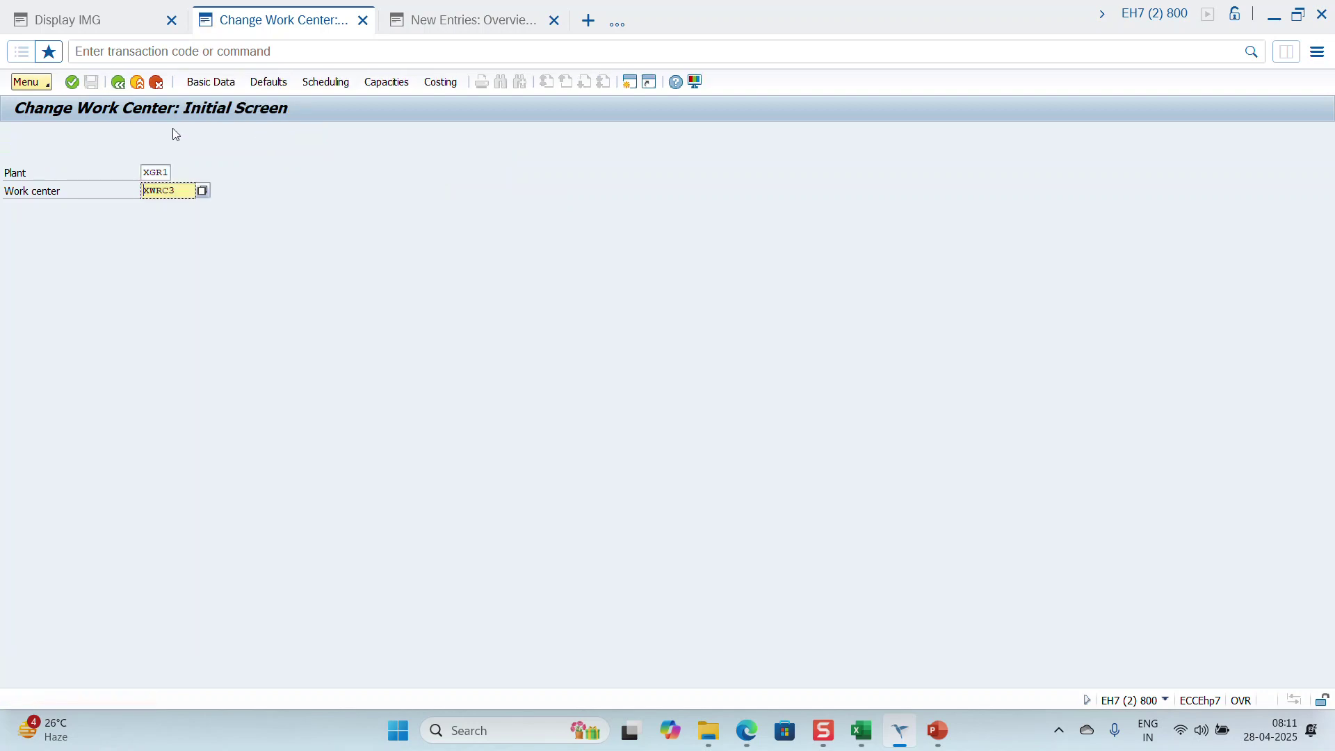
left_click(120, 90)
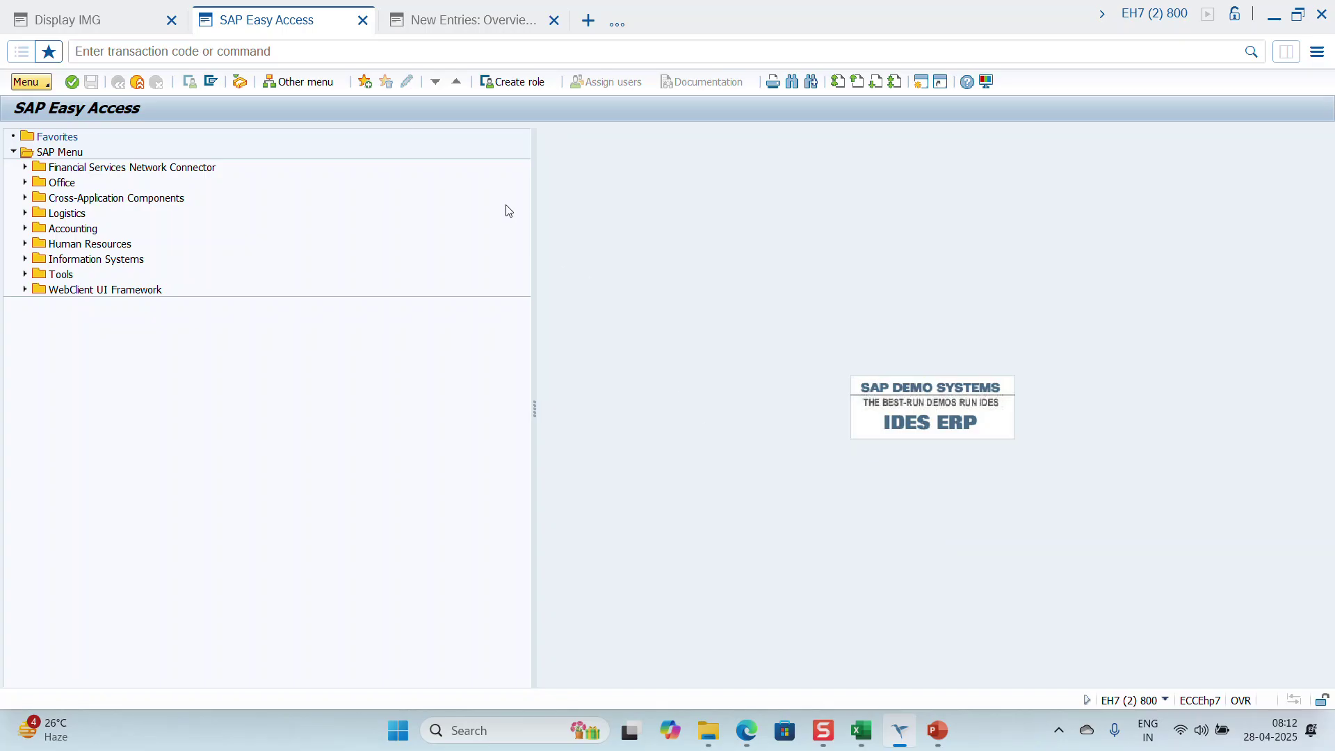
Step: Start transaction SE16n and load the selection criteria of table CRHD
left_click(148, 52)
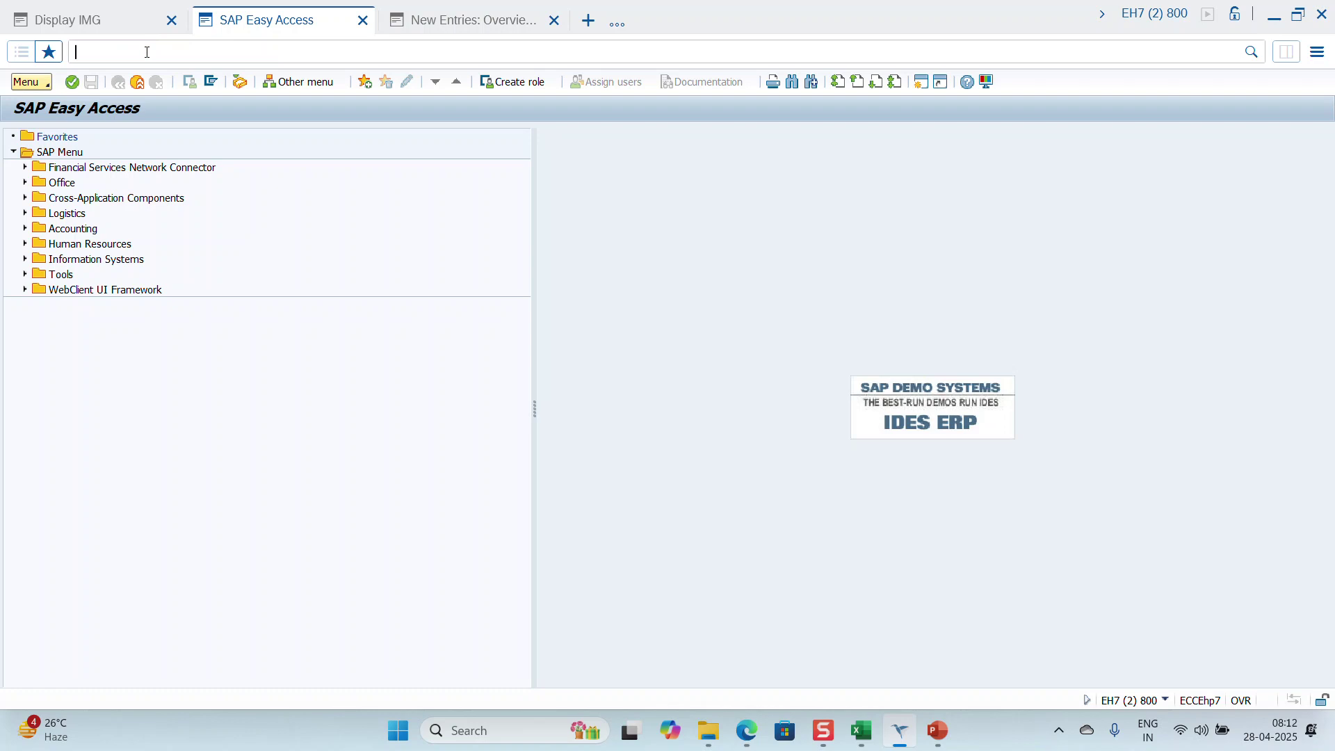
type("SE16n")
key("Return")
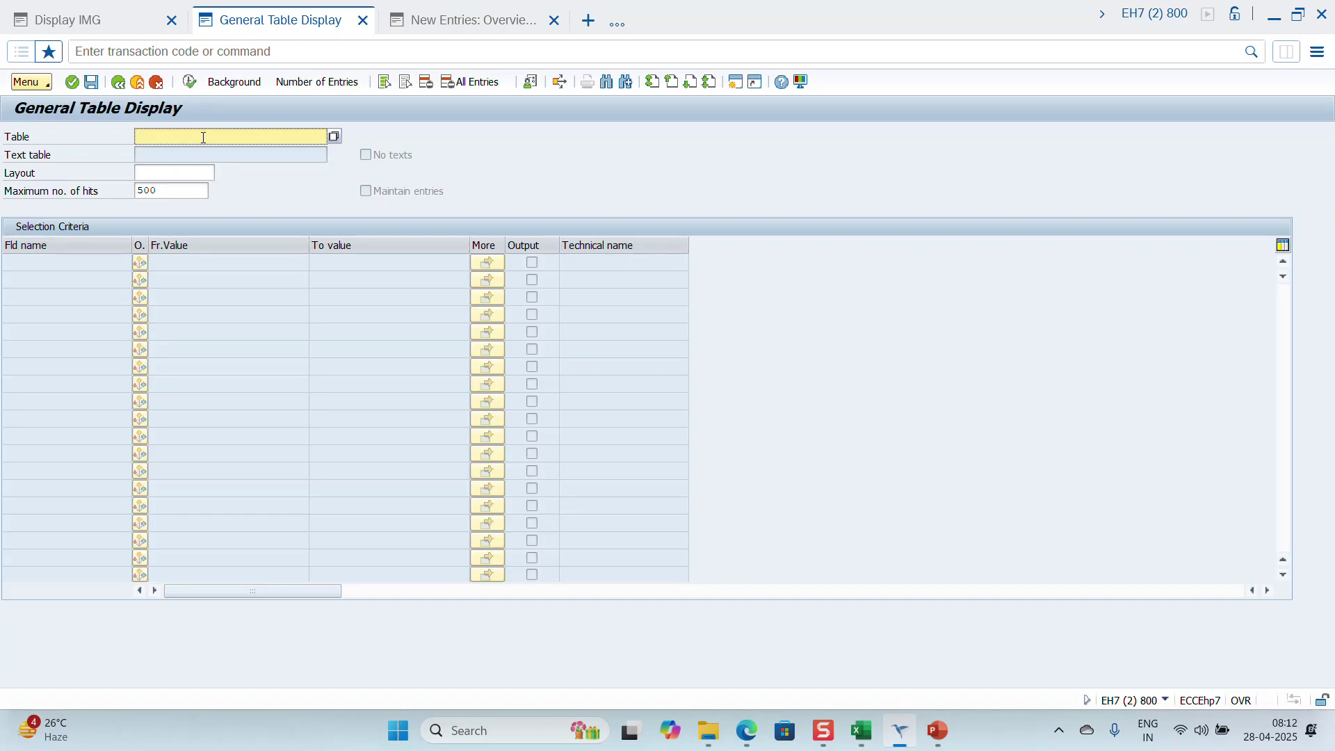
type("crhd")
key("Return")
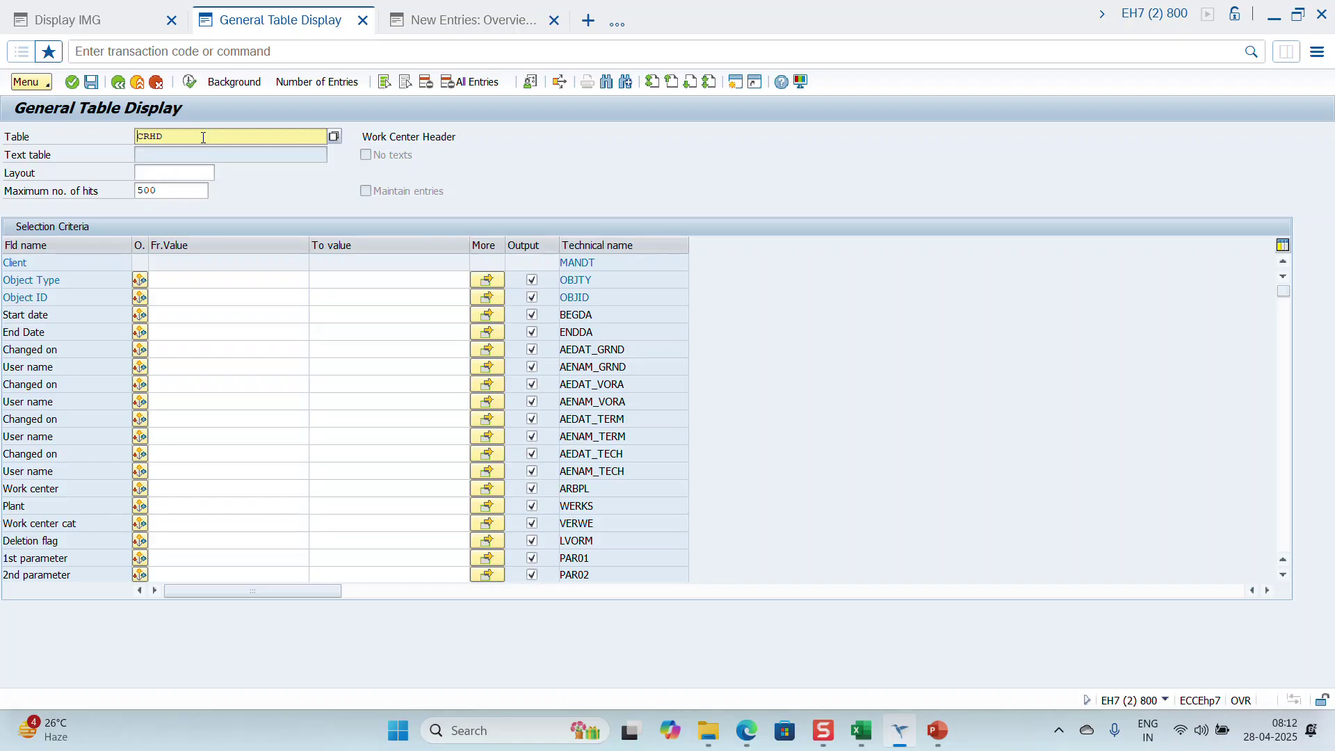
Step: Switch to the SAP PM workbook in Excel, enter Table in A7 and CRHD in B7, and save it
left_click(861, 743)
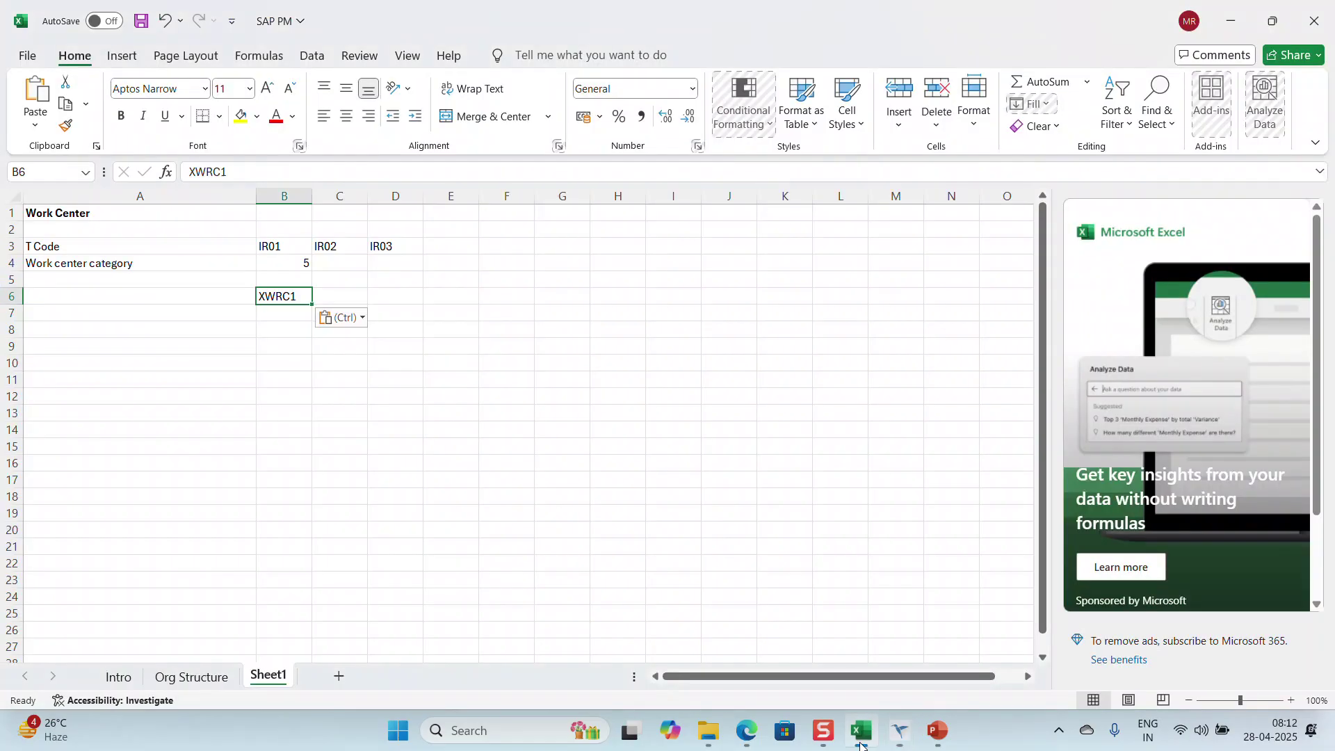
left_click(100, 318)
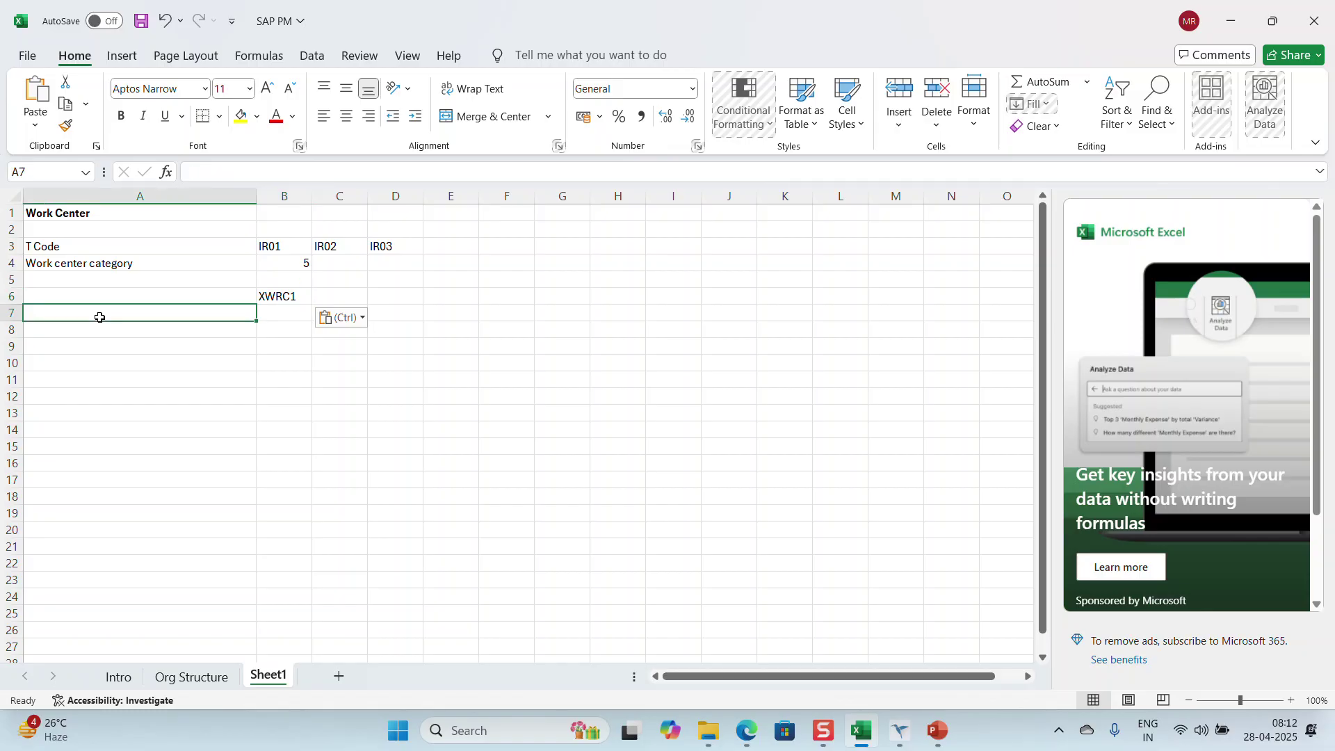
type("Table")
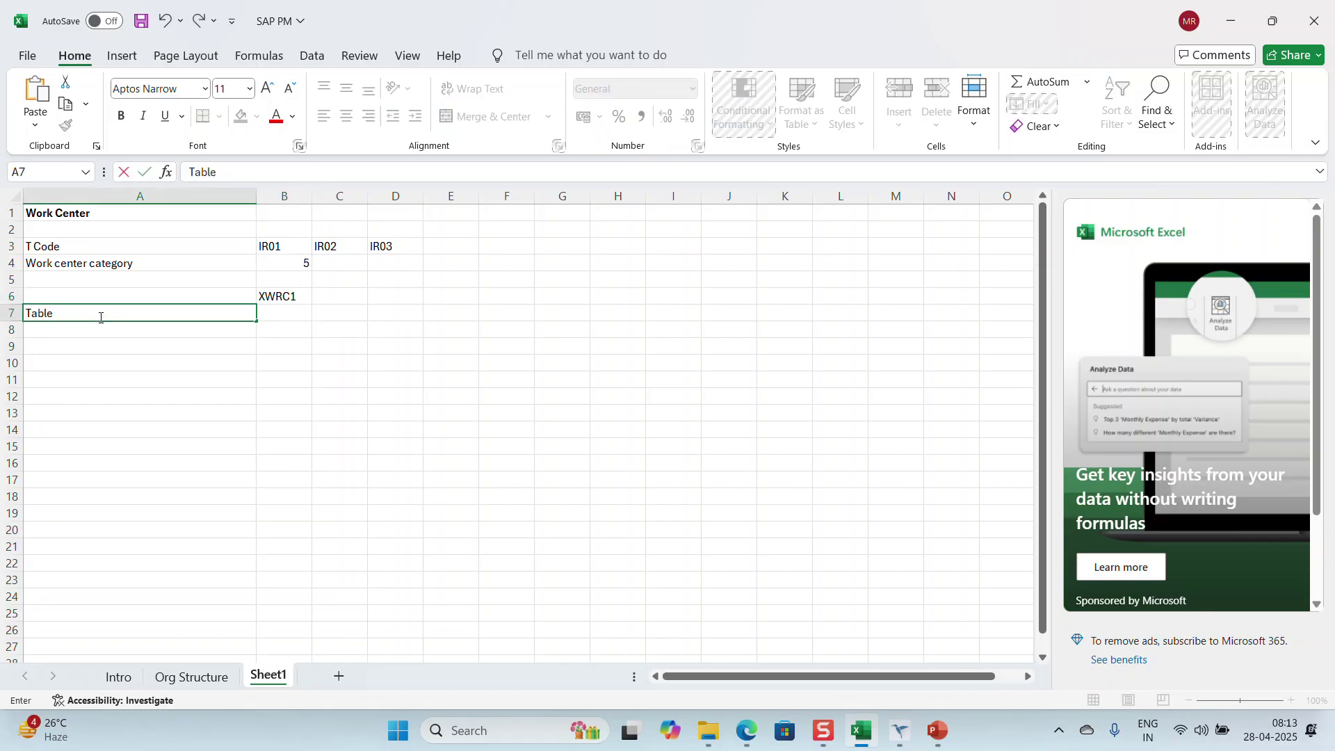
left_click(280, 313)
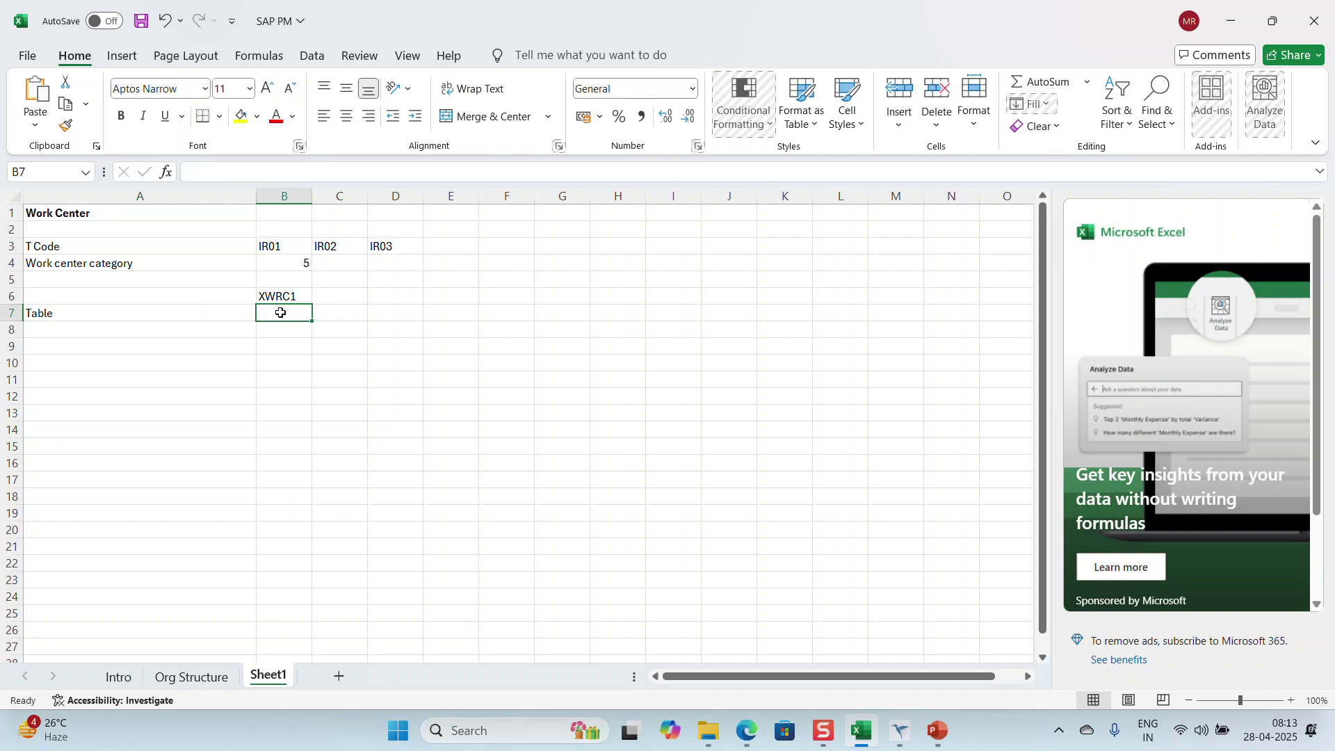
type("CRHD")
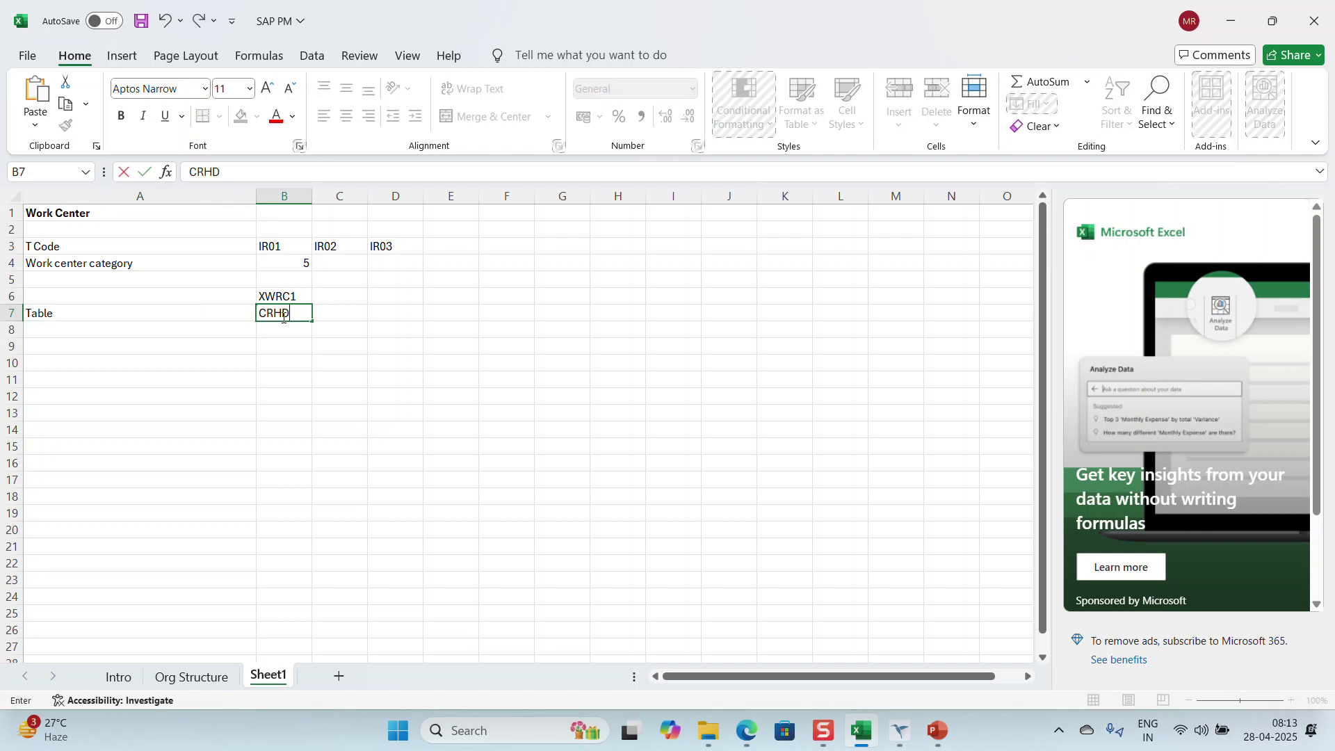
left_click(285, 367)
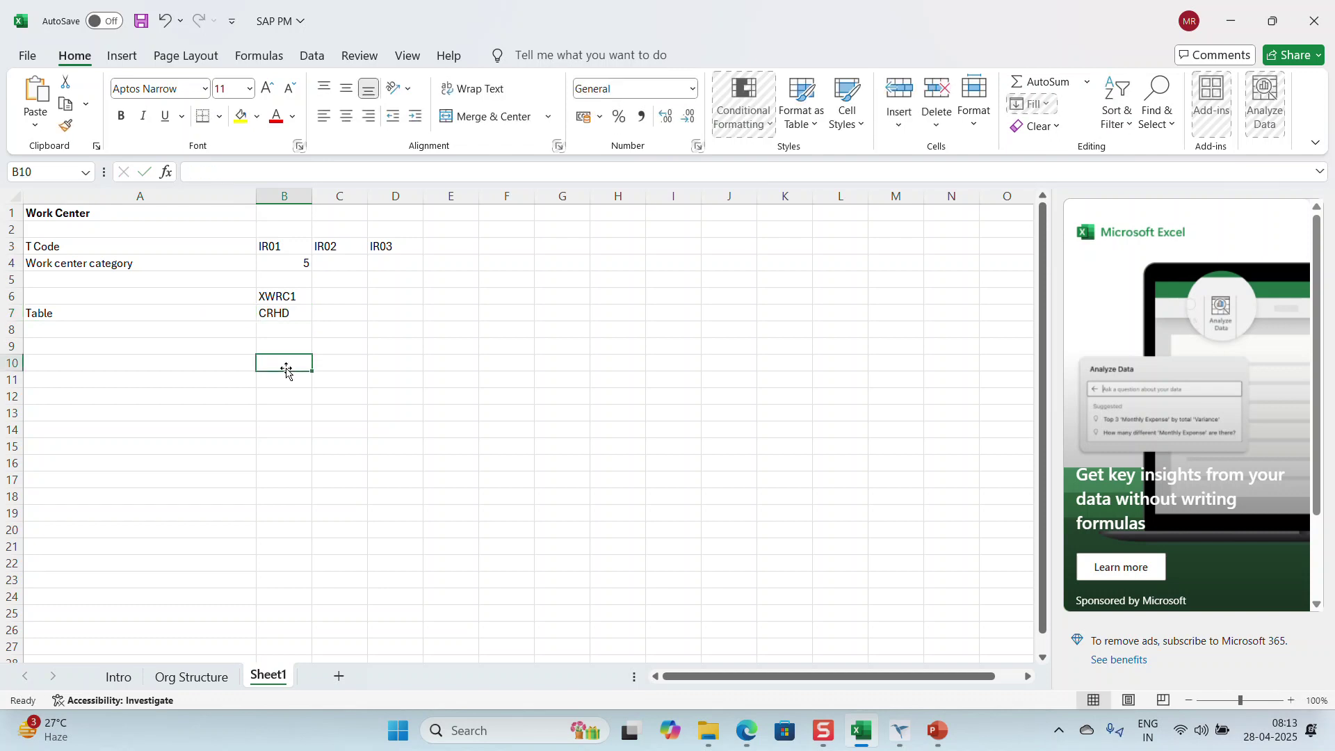
left_click(142, 23)
Step: Switch back to SAP and examine the selection fields of table CRHD in General Table Display
mouse_move(893, 743)
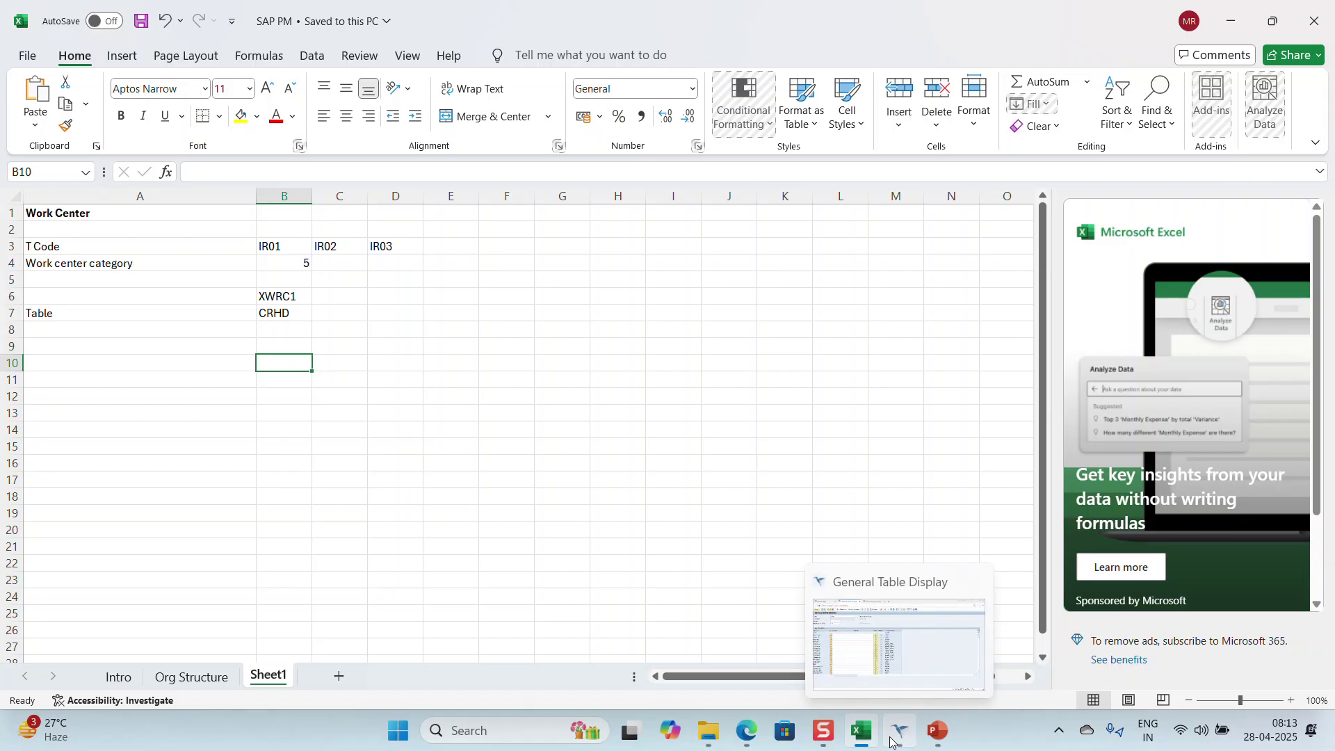
left_click(892, 743)
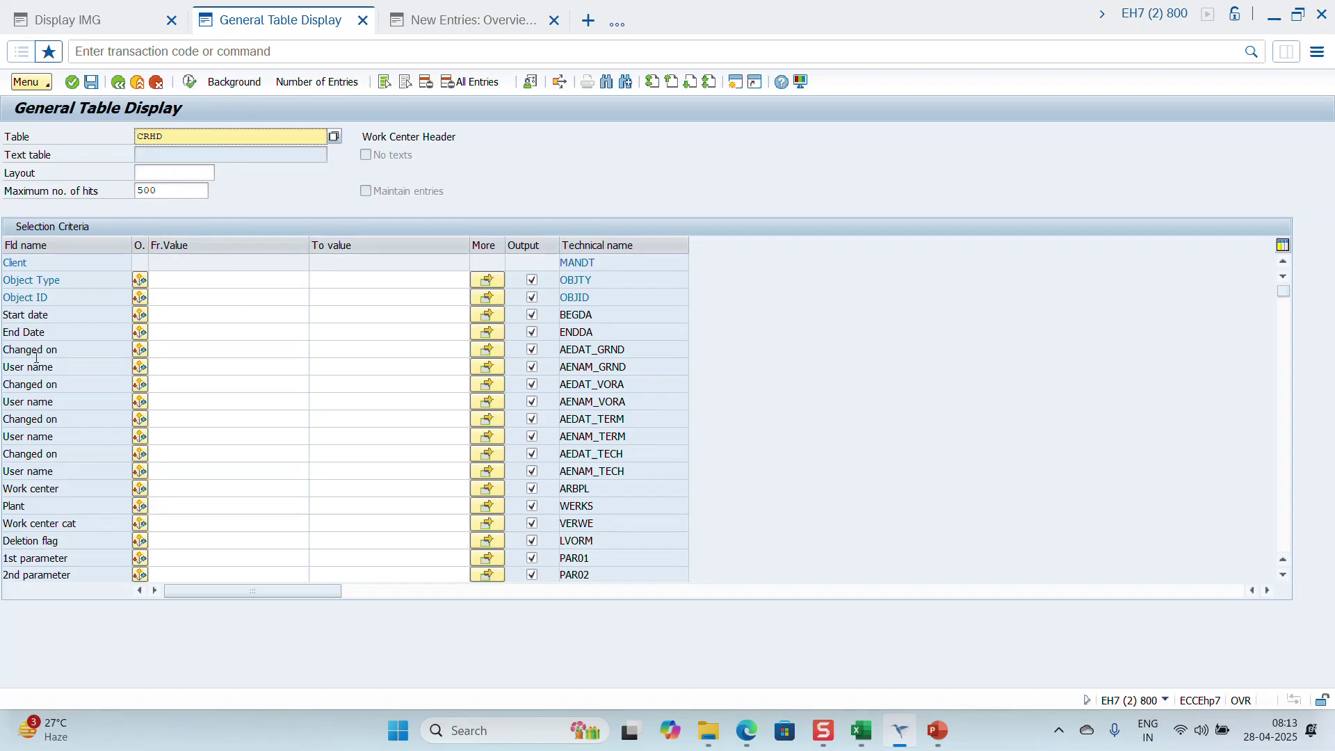
scroll(33, 366, "down", 1)
scroll(33, 367, "up", 1)
left_click(33, 367)
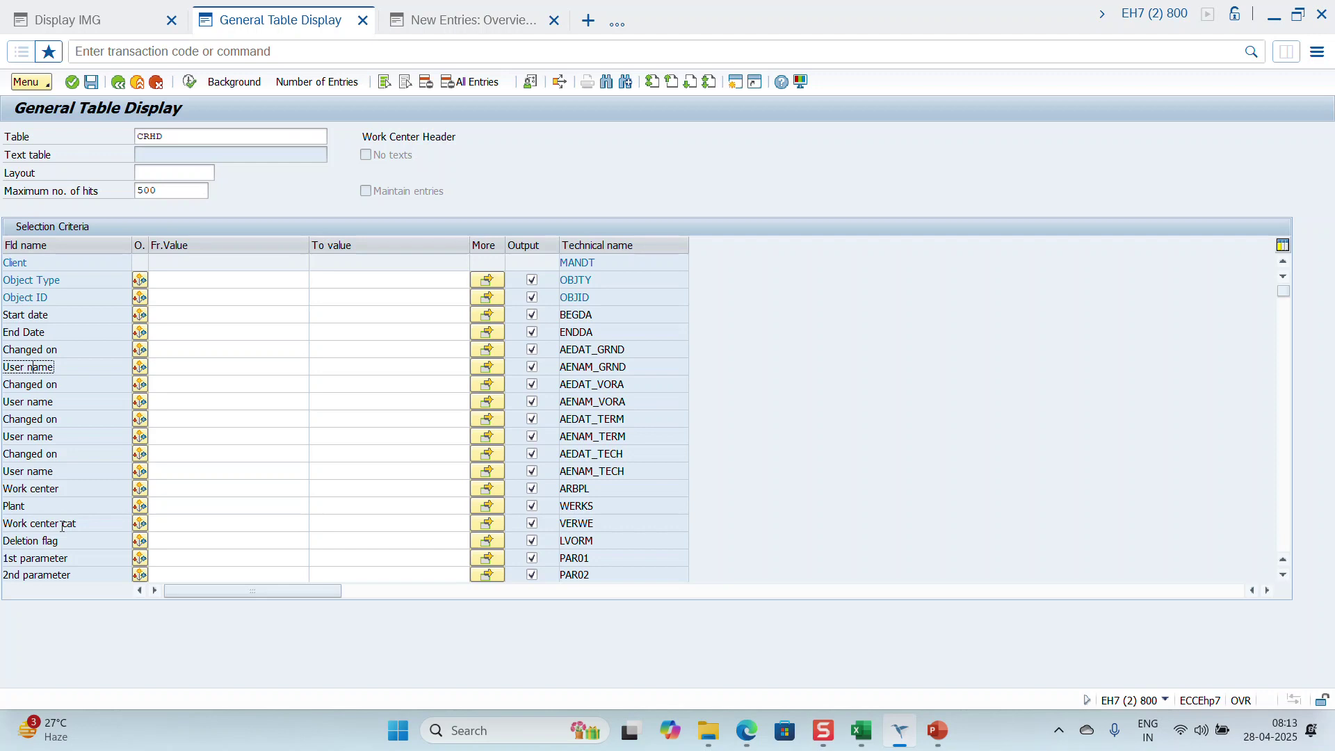
Step: Check the remaining selection fields of table CRHD, restrict the start date to 28.04.2025, and execute the selection
scroll(63, 526, "down", 6)
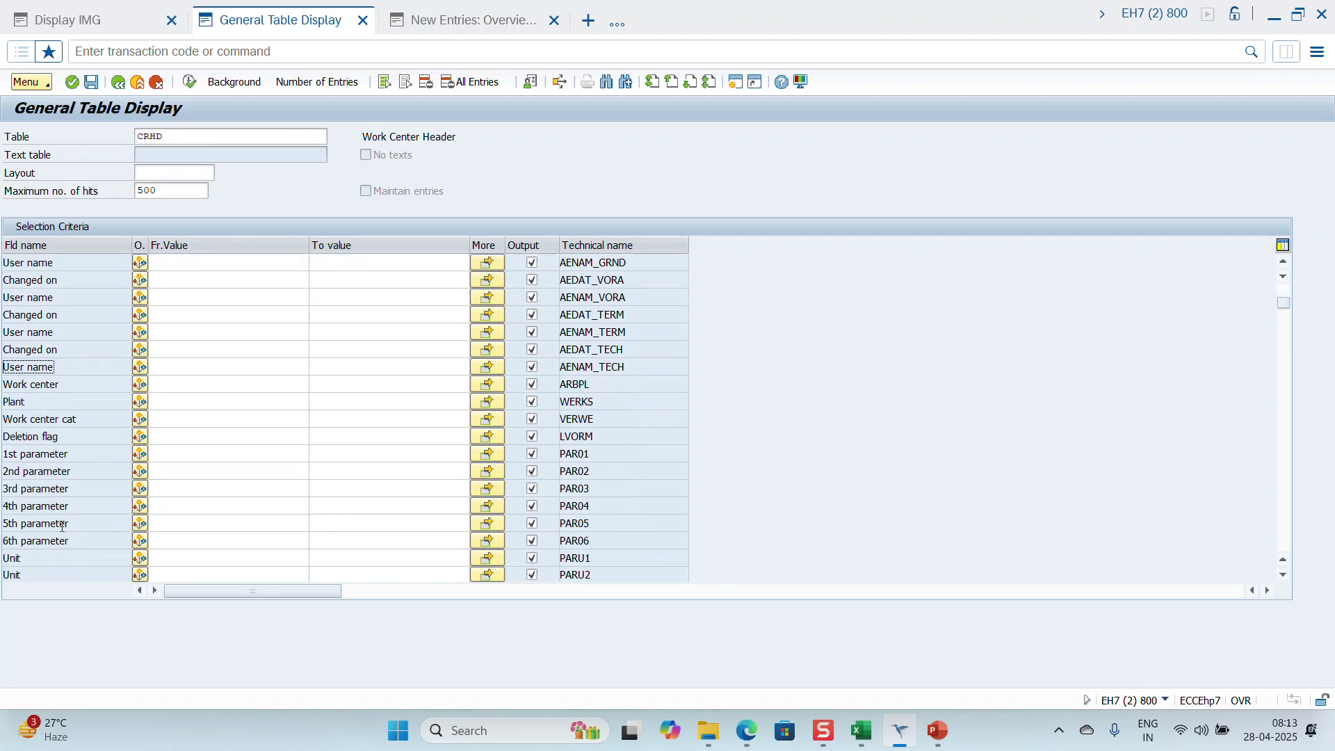
scroll(62, 526, "down", 17)
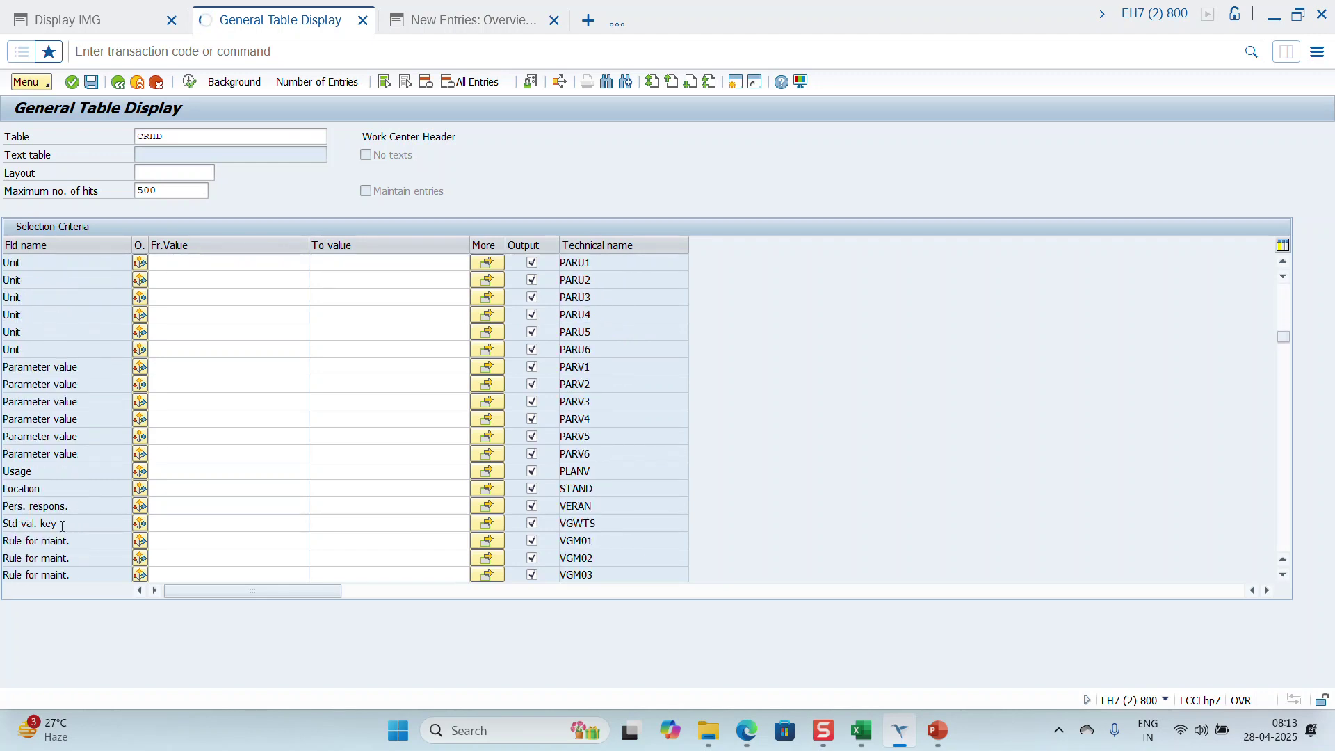
scroll(63, 526, "down", 16)
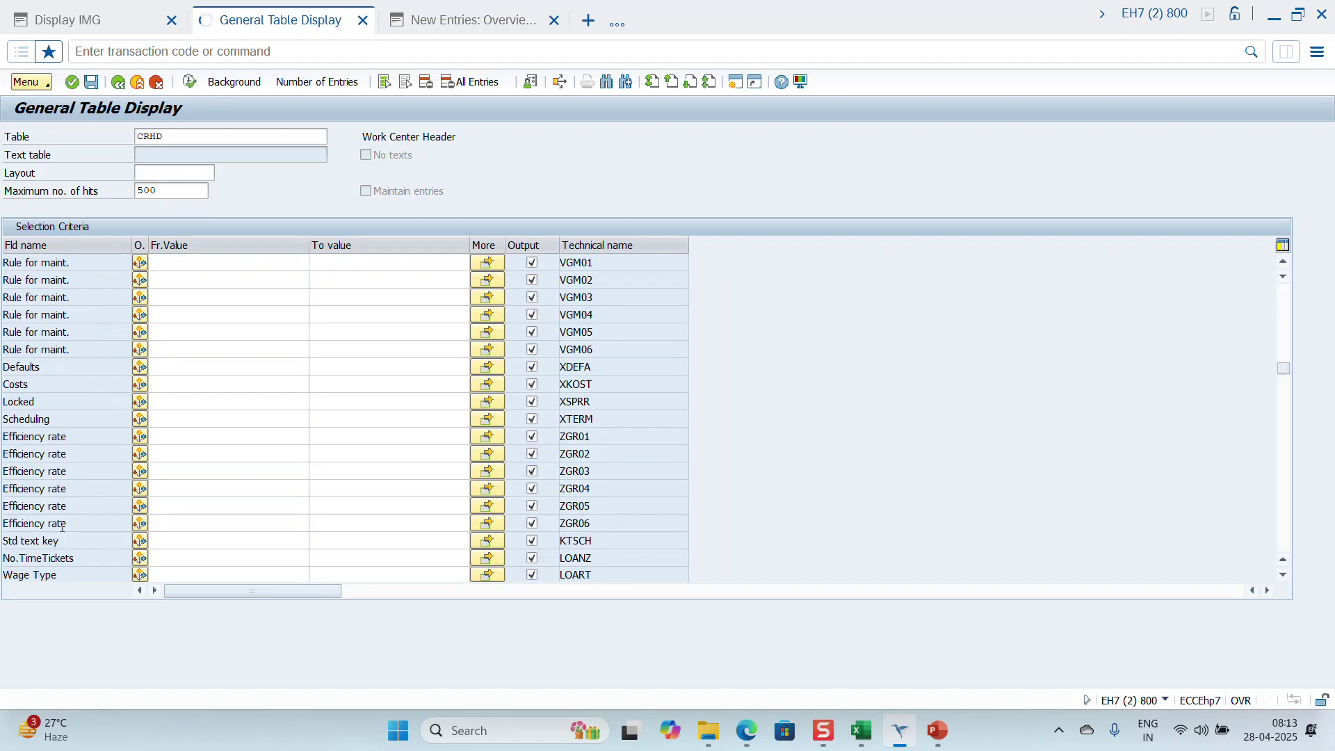
scroll(63, 526, "down", 20)
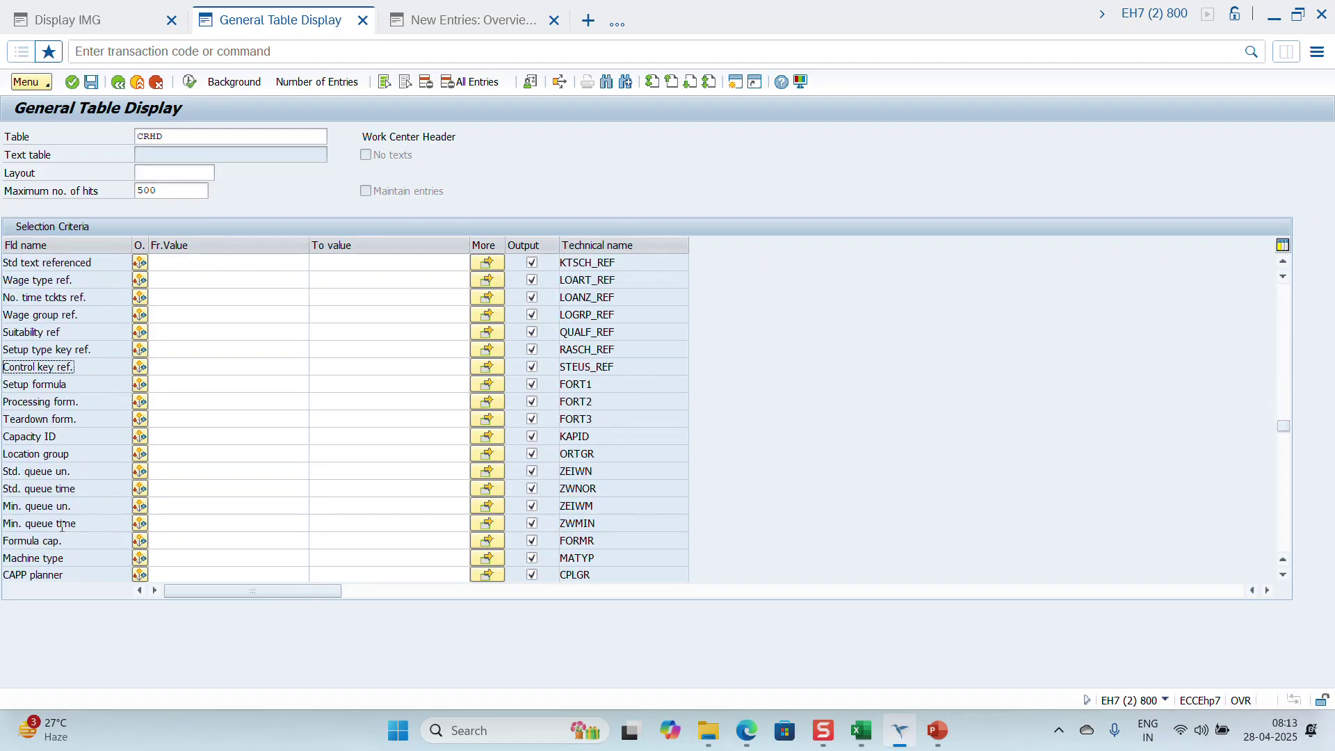
scroll(63, 527, "up", 20)
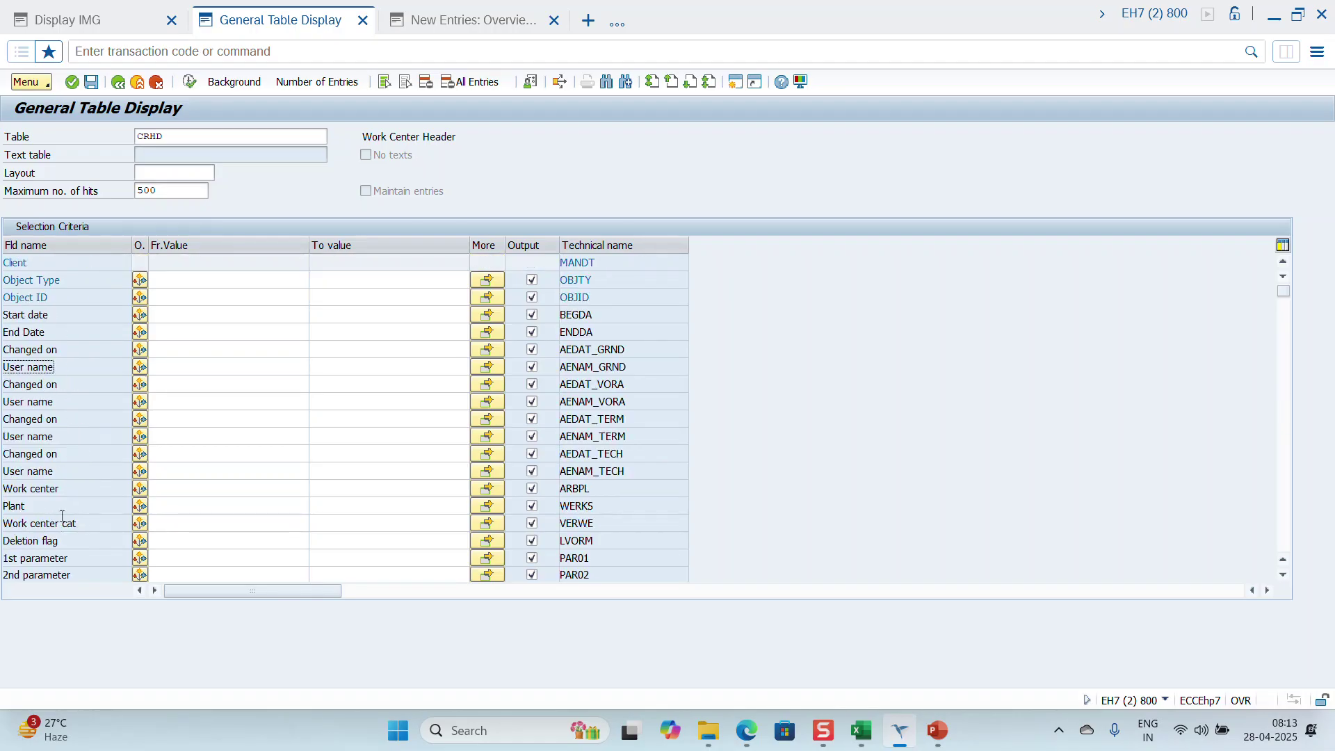
left_click(179, 315)
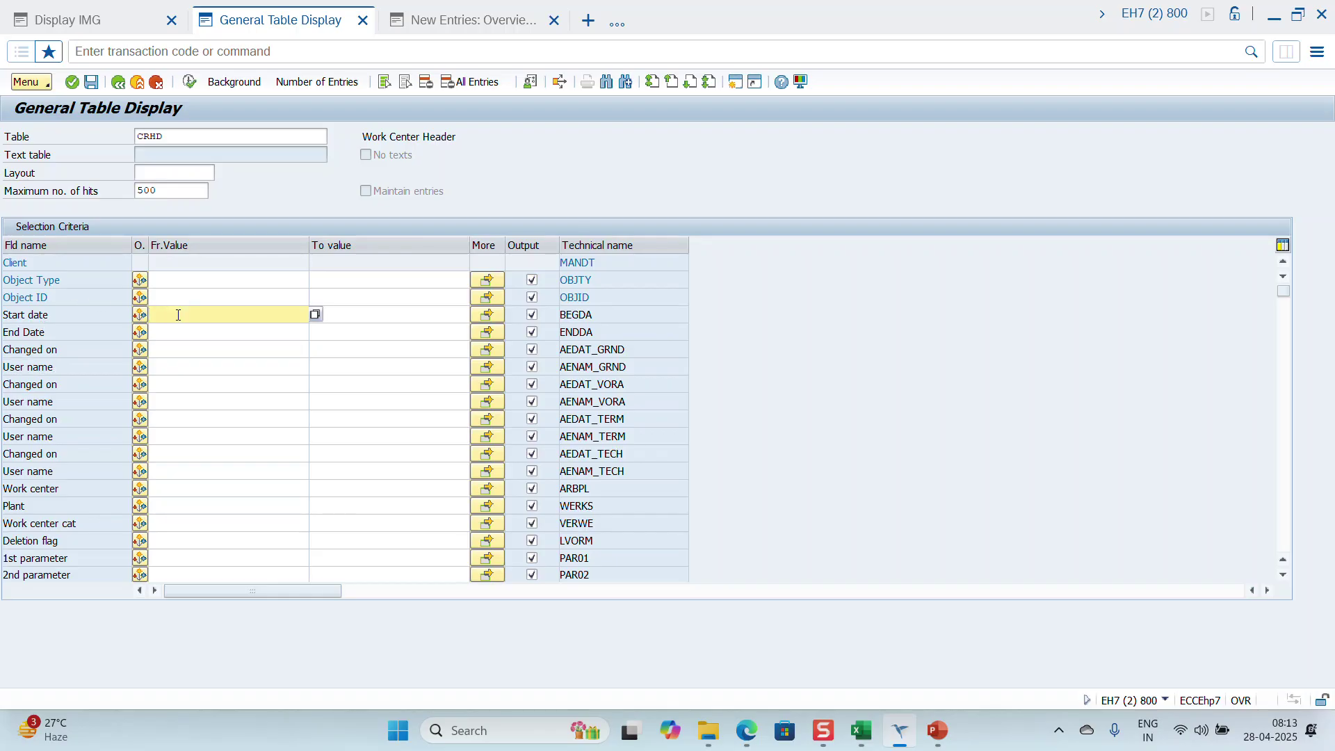
type("28042025")
key("Return")
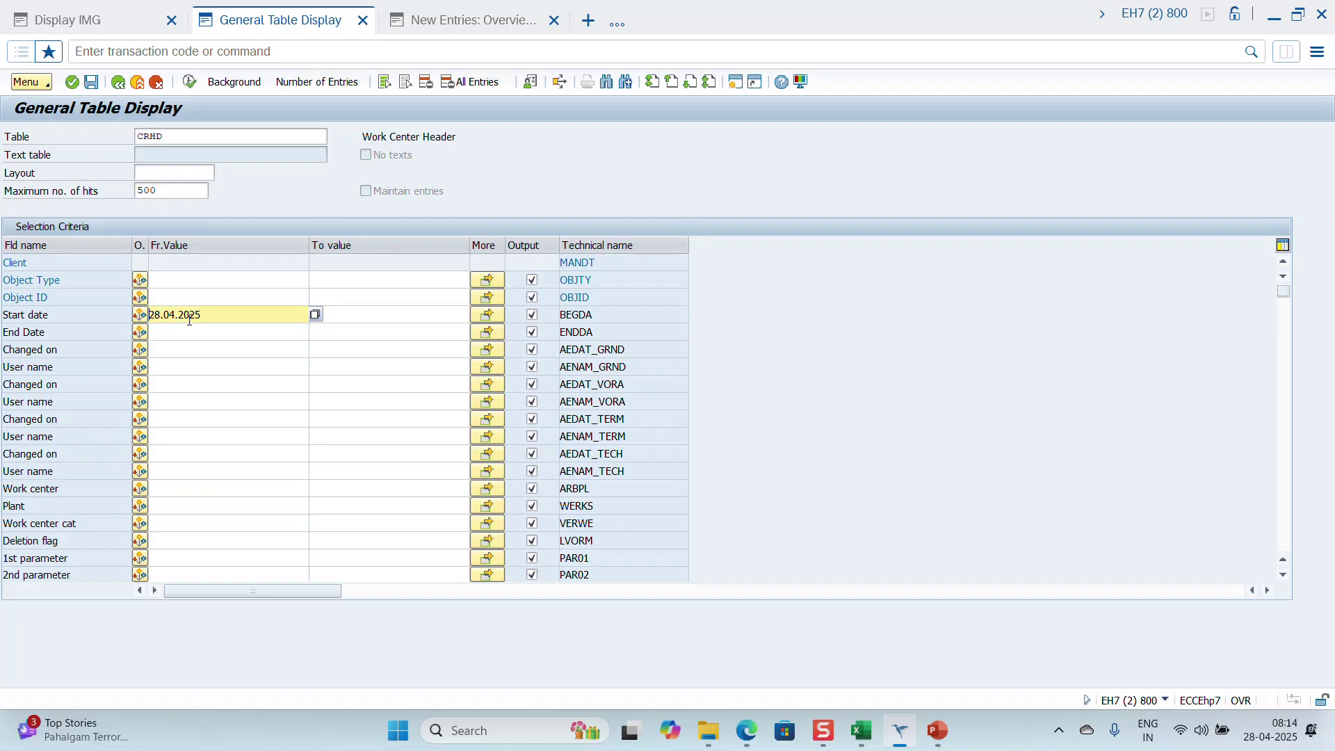
left_click(190, 83)
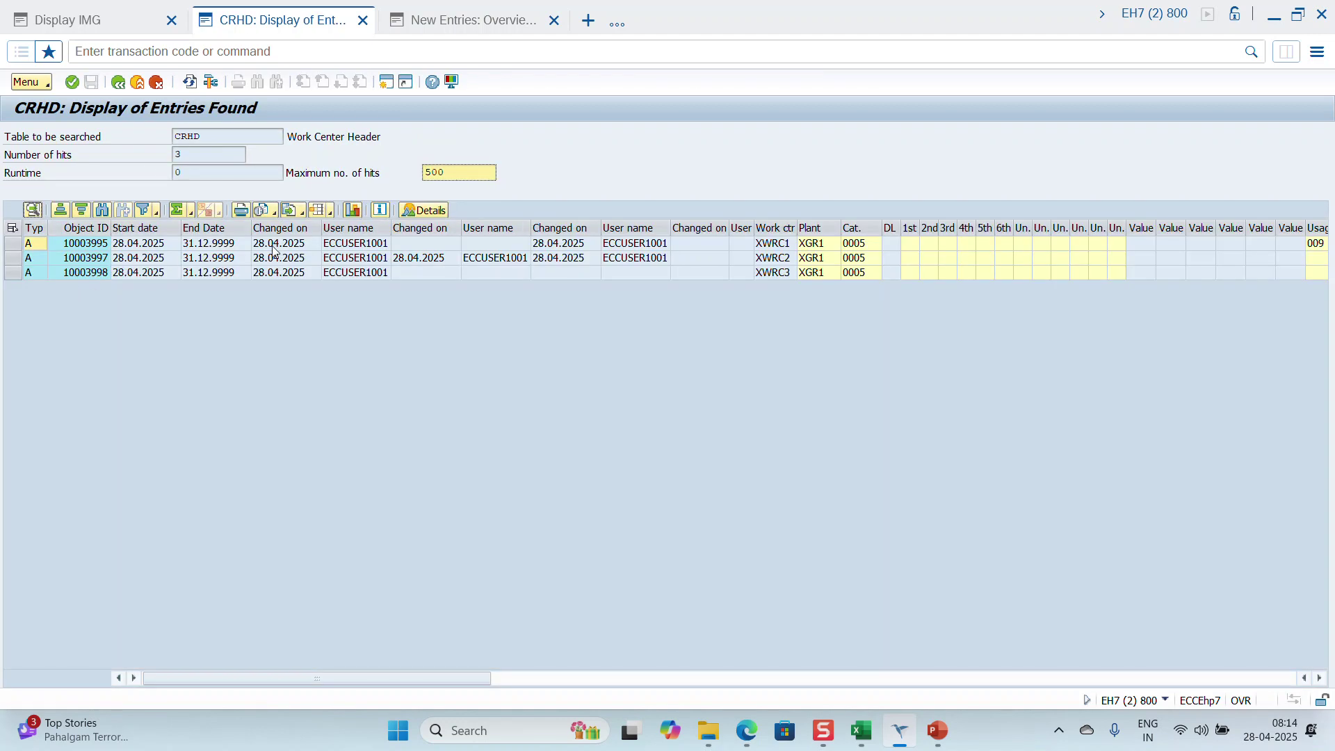
Step: Examine the start date, work center and plant columns, and the second change date and user name of XWRC2
left_click(140, 228)
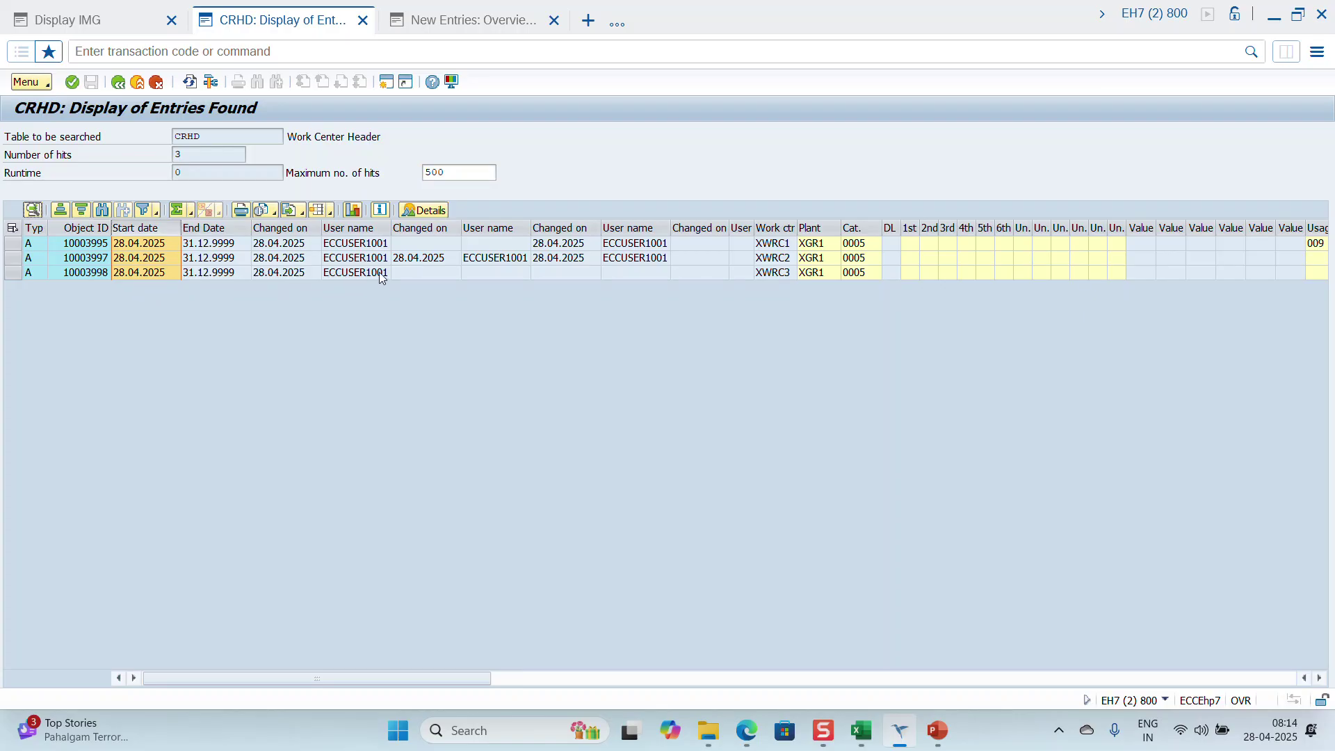
left_click(774, 227)
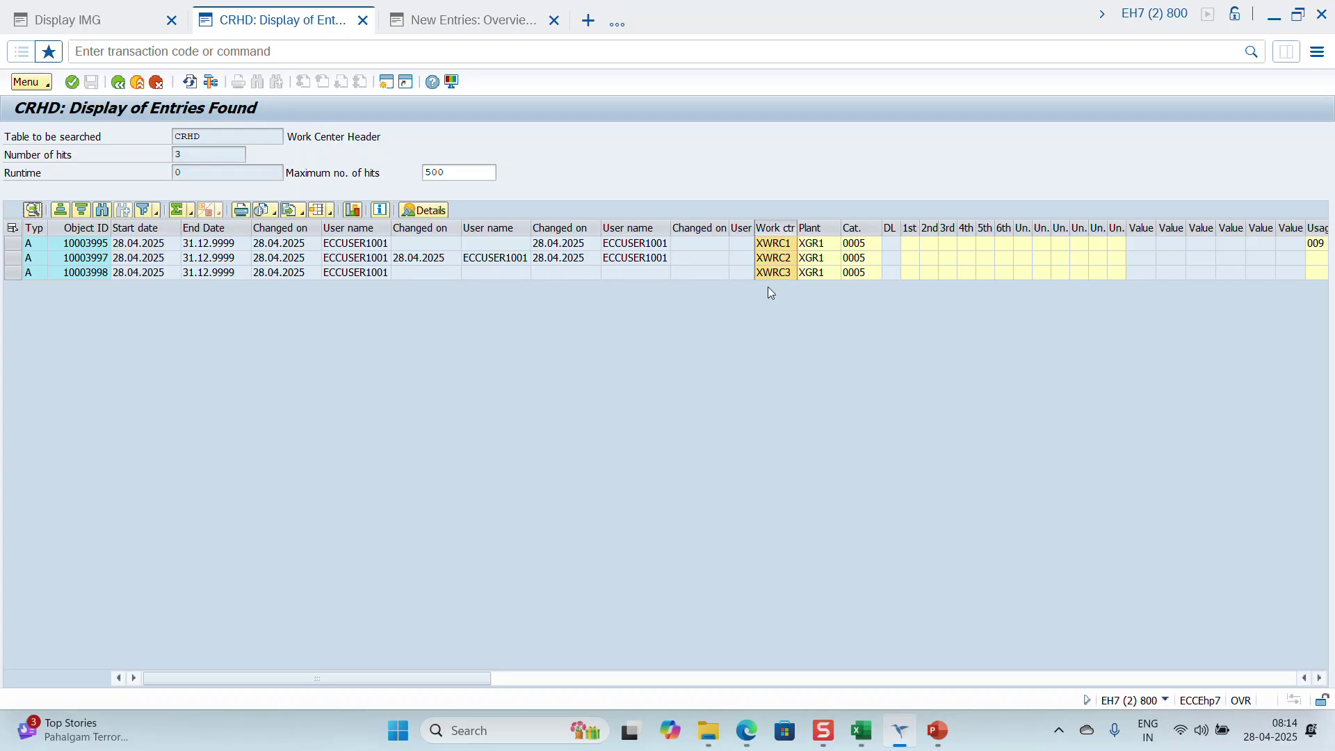
left_click(811, 231)
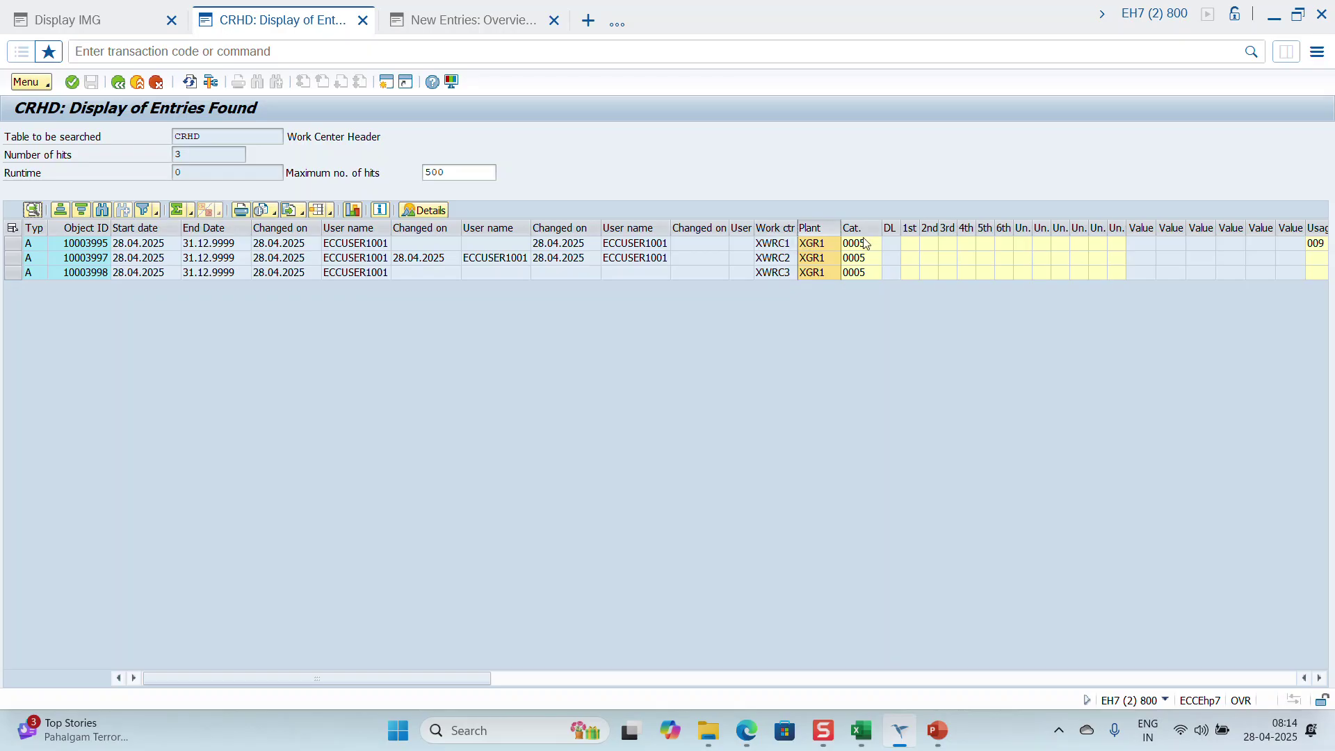
left_click(417, 262)
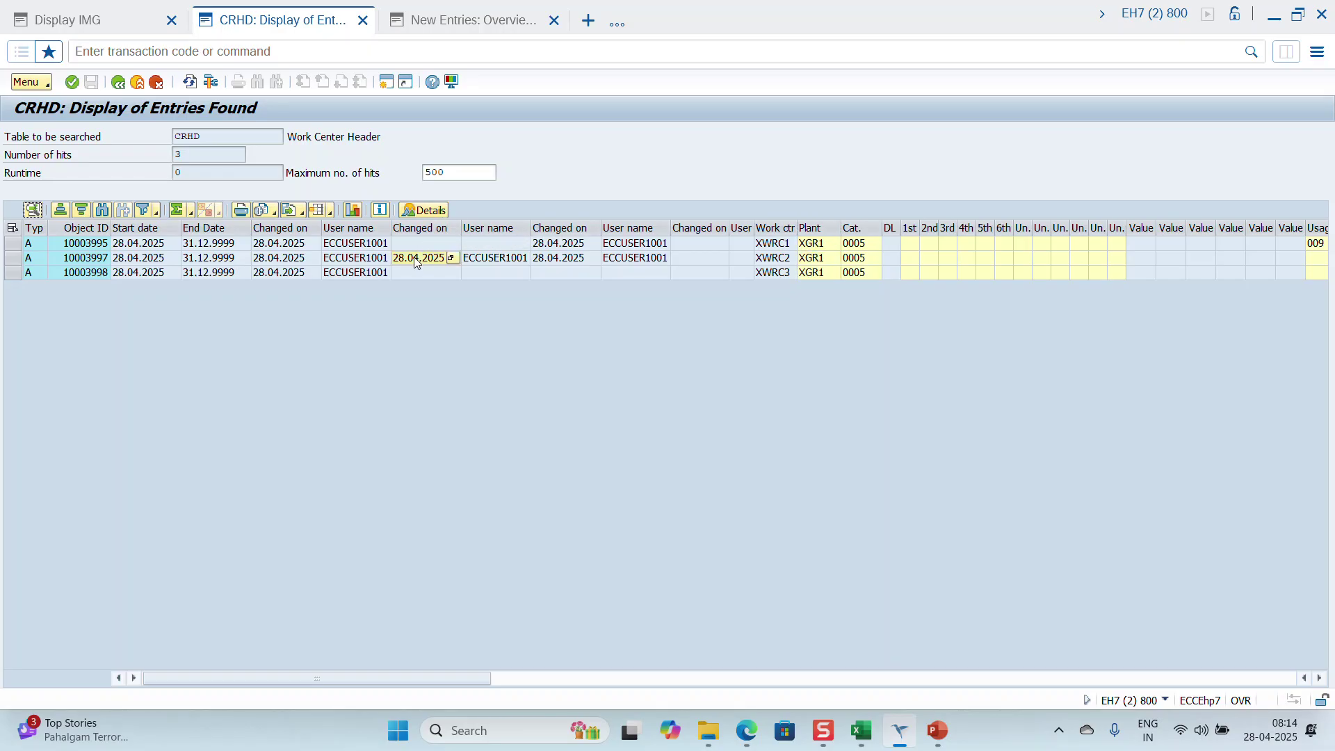
left_click(493, 261)
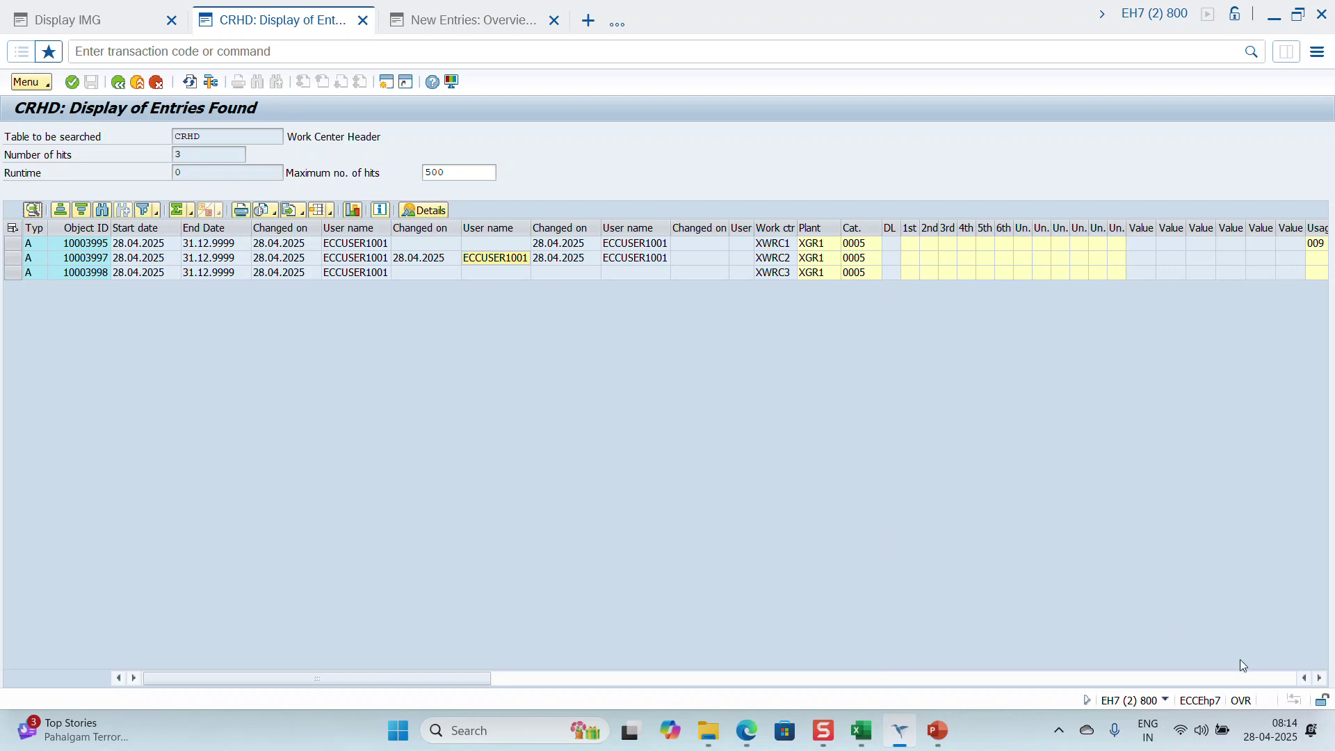
Step: Review all further columns of the CRHD entries through to Note Type, and return to the first columns
left_click(1320, 678)
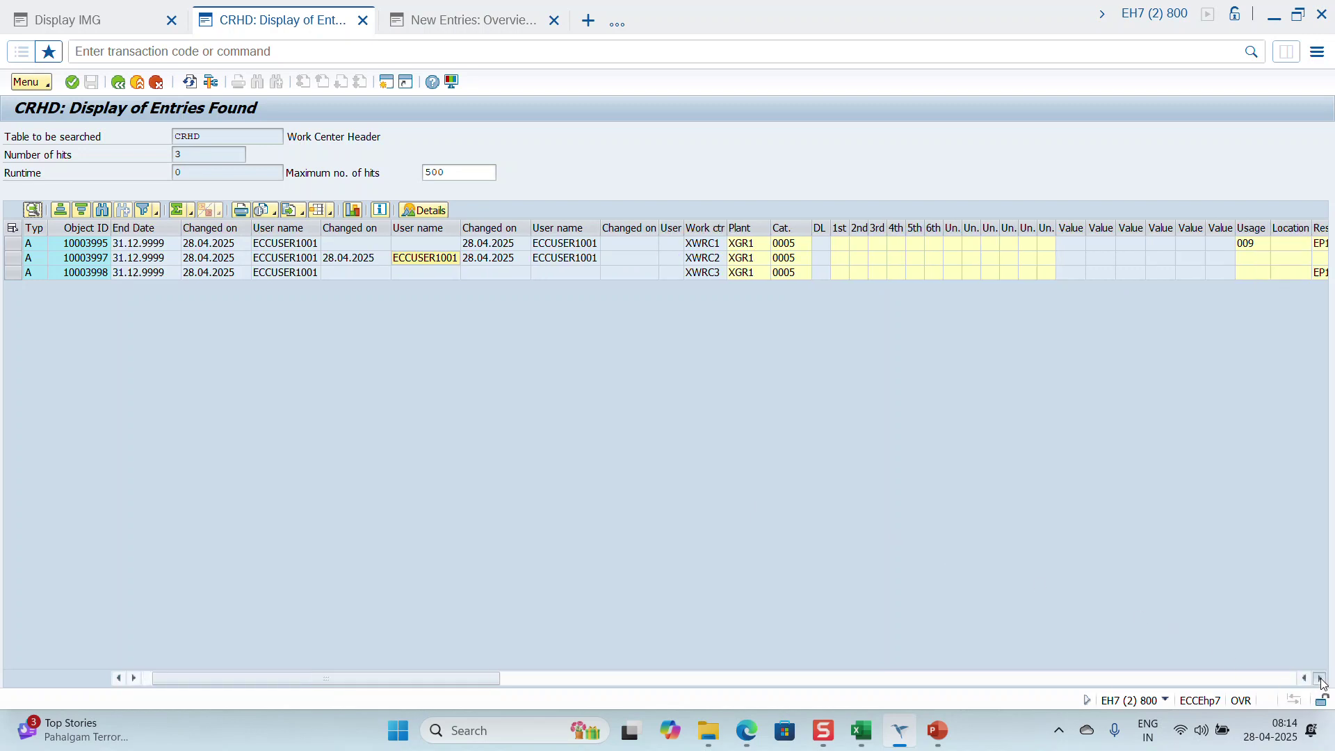
left_click(1320, 678)
left_click(1320, 679)
left_click(1320, 678)
left_click(1320, 678)
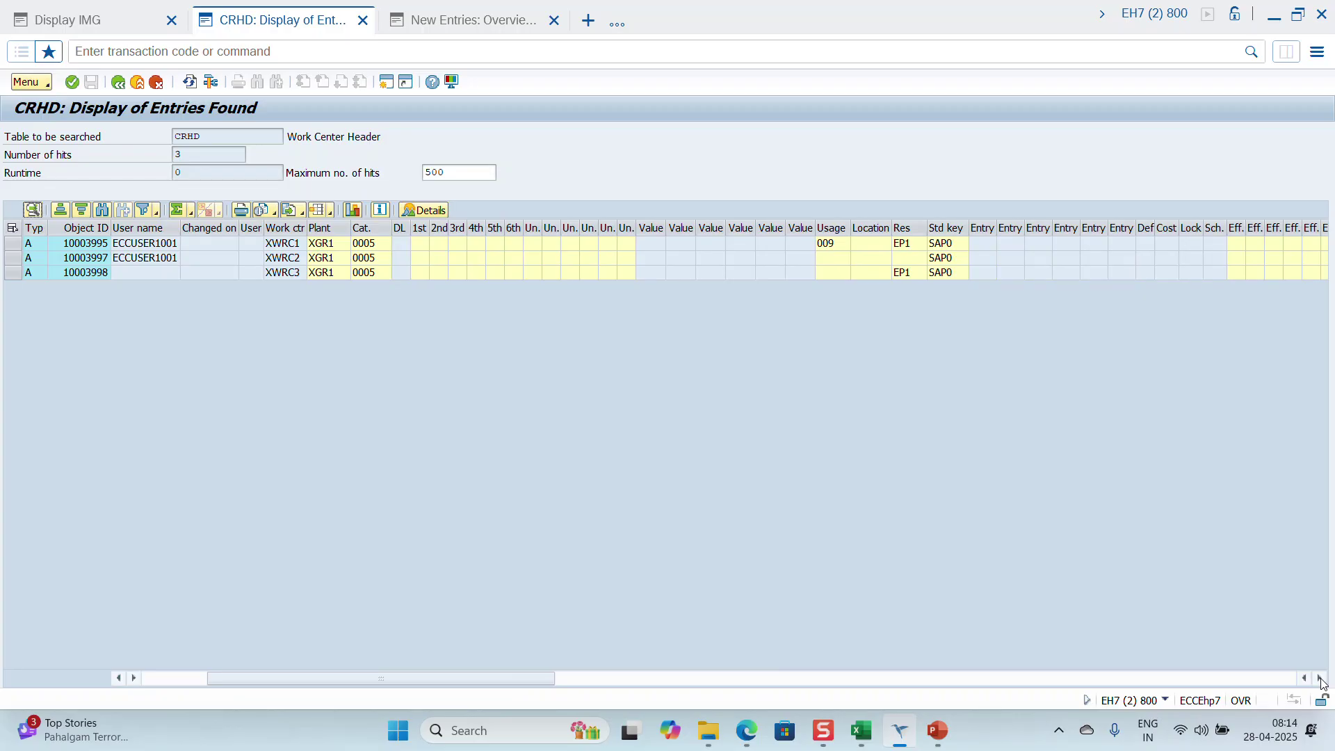
left_click(1320, 678)
left_click(1320, 678)
left_click(1320, 678)
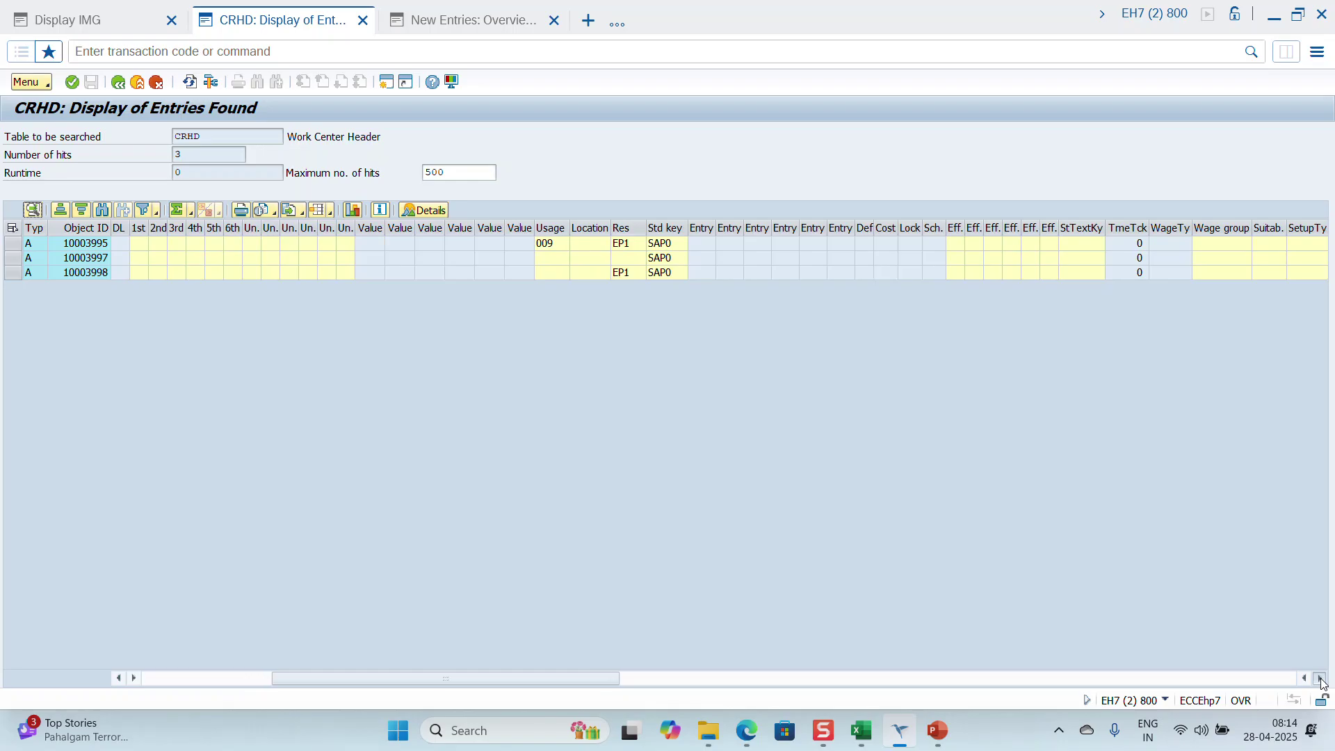
left_click(1320, 678)
left_click(1320, 678)
left_click(1320, 678)
left_click(1320, 678)
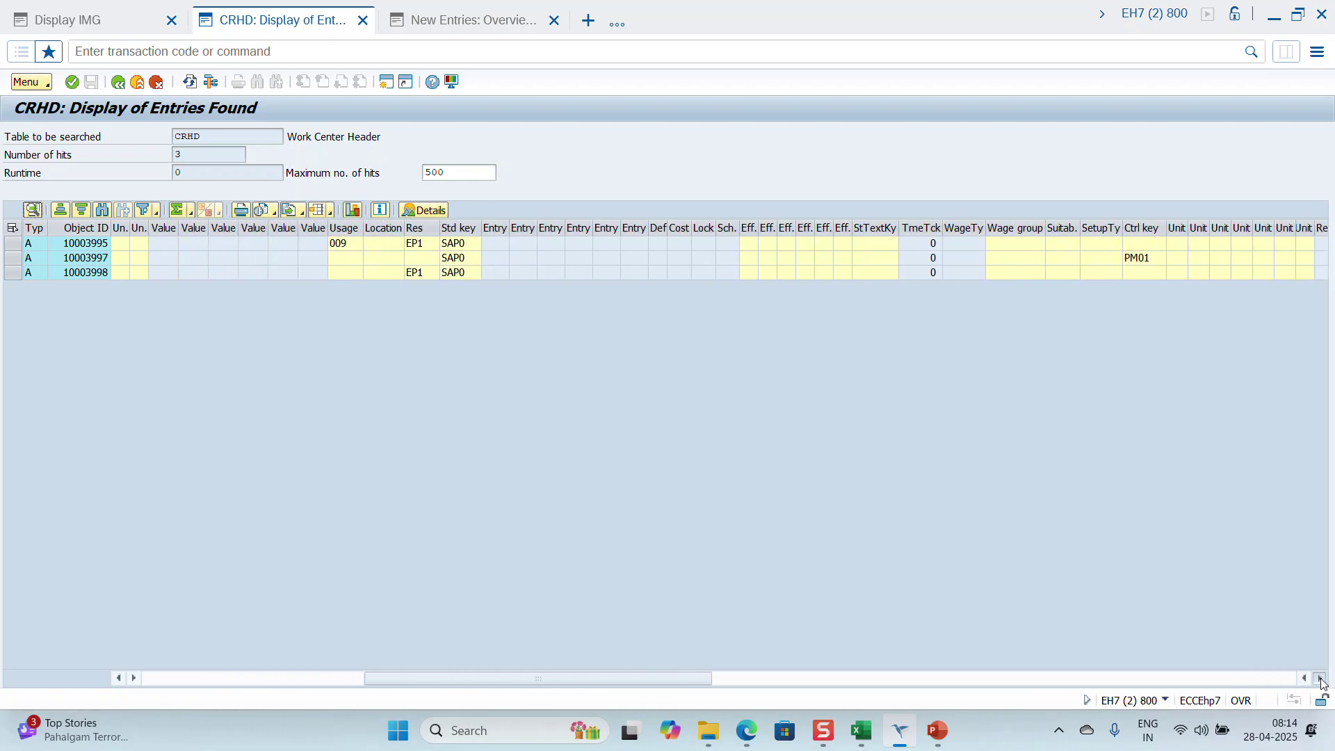
left_click(1320, 678)
left_click(1320, 678)
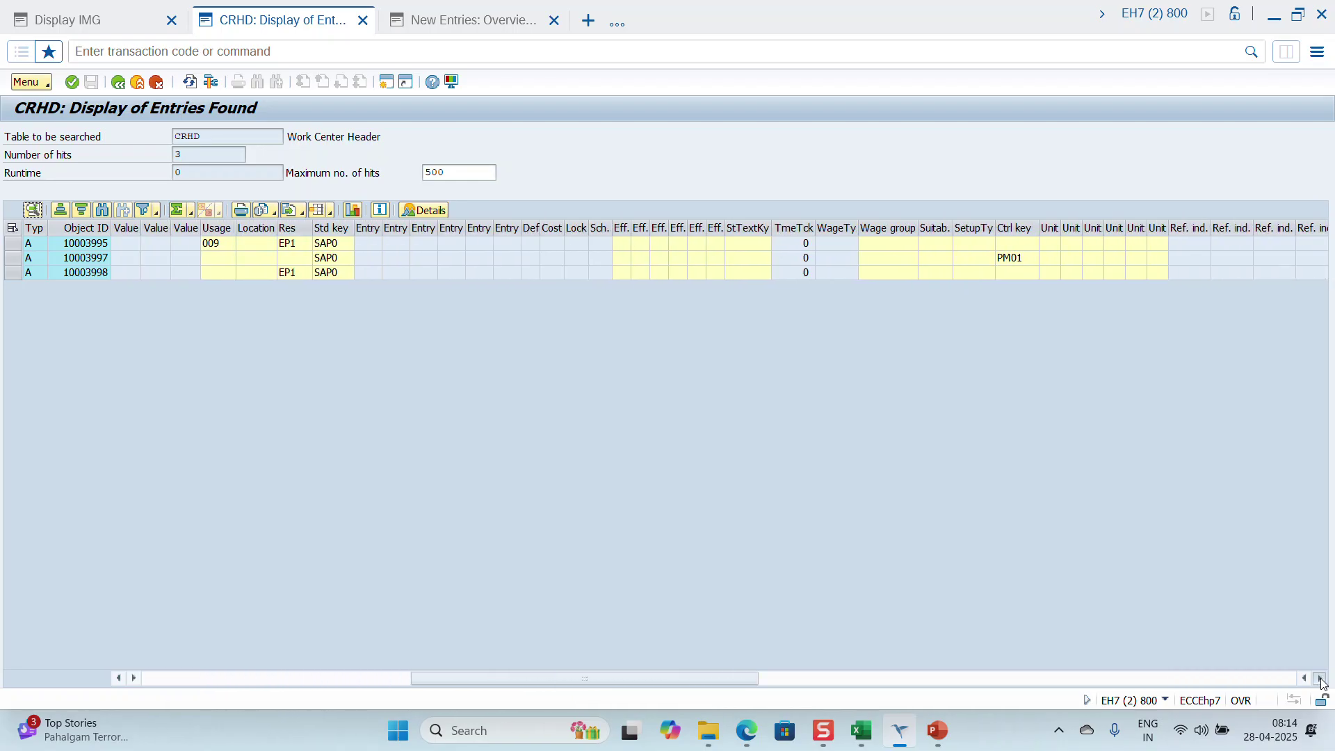
left_click(1320, 678)
left_click(1320, 679)
left_click(1320, 679)
left_click(1321, 678)
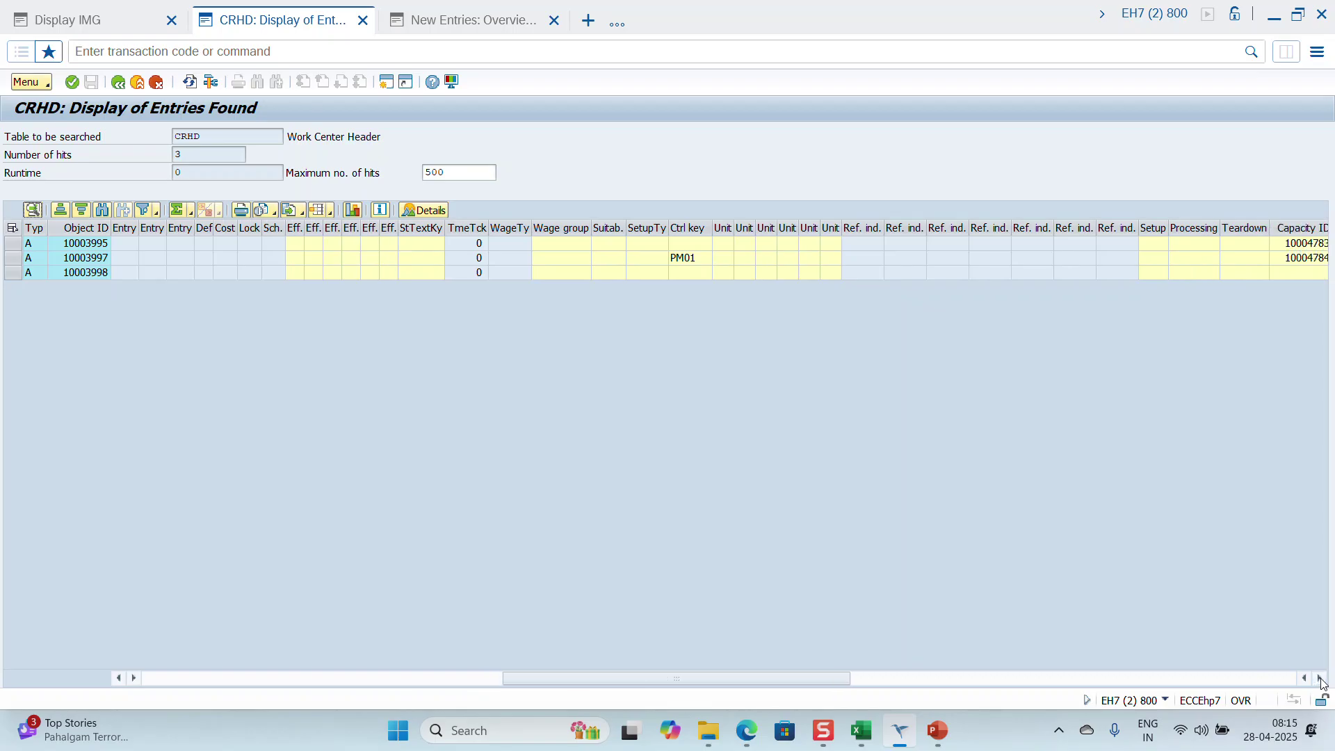
left_click(1320, 678)
left_click(1320, 678)
left_click(1320, 678)
left_click(1320, 678)
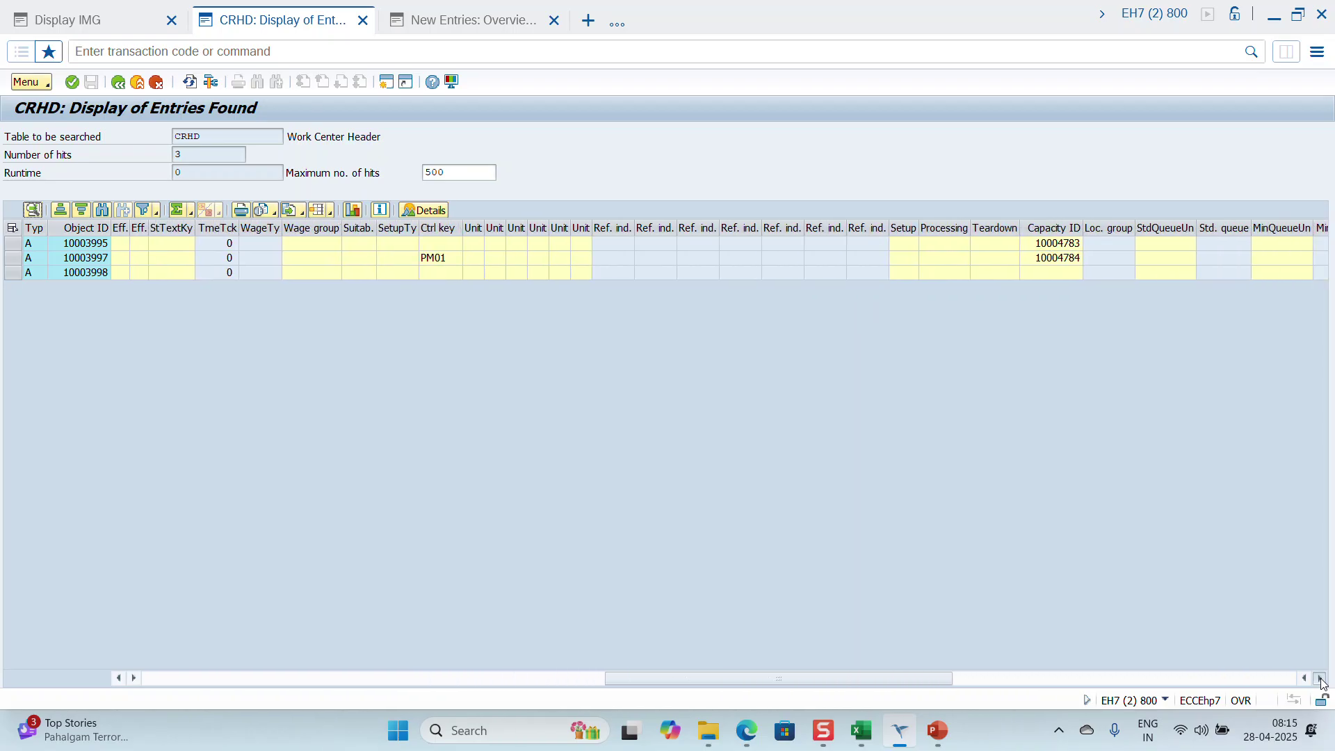
left_click(1320, 678)
left_click(1320, 678)
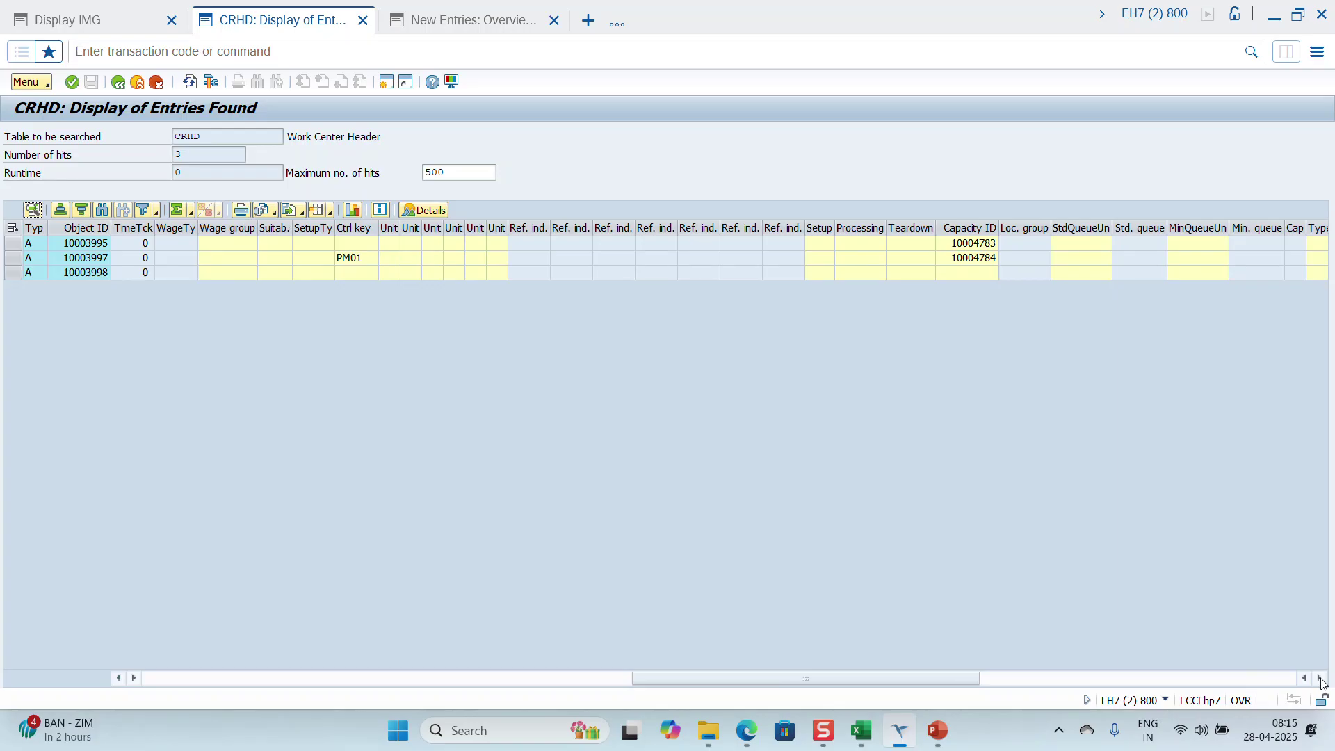
left_click(1320, 678)
left_click(1320, 678)
left_click(1320, 678)
left_click(1320, 678)
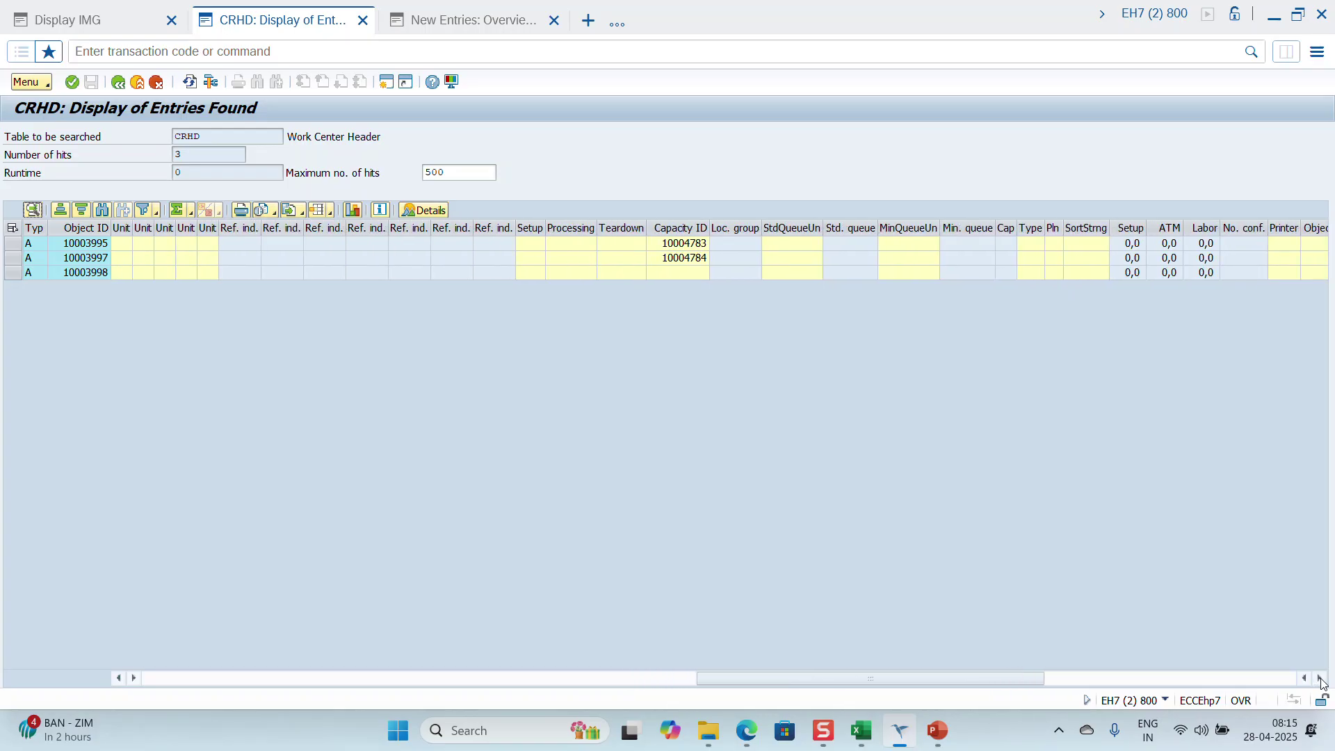
left_click(1320, 678)
left_click(1320, 678)
left_click(1320, 678)
left_click(1321, 678)
left_click(1320, 678)
left_click(1320, 678)
left_click(1320, 678)
left_click(1320, 678)
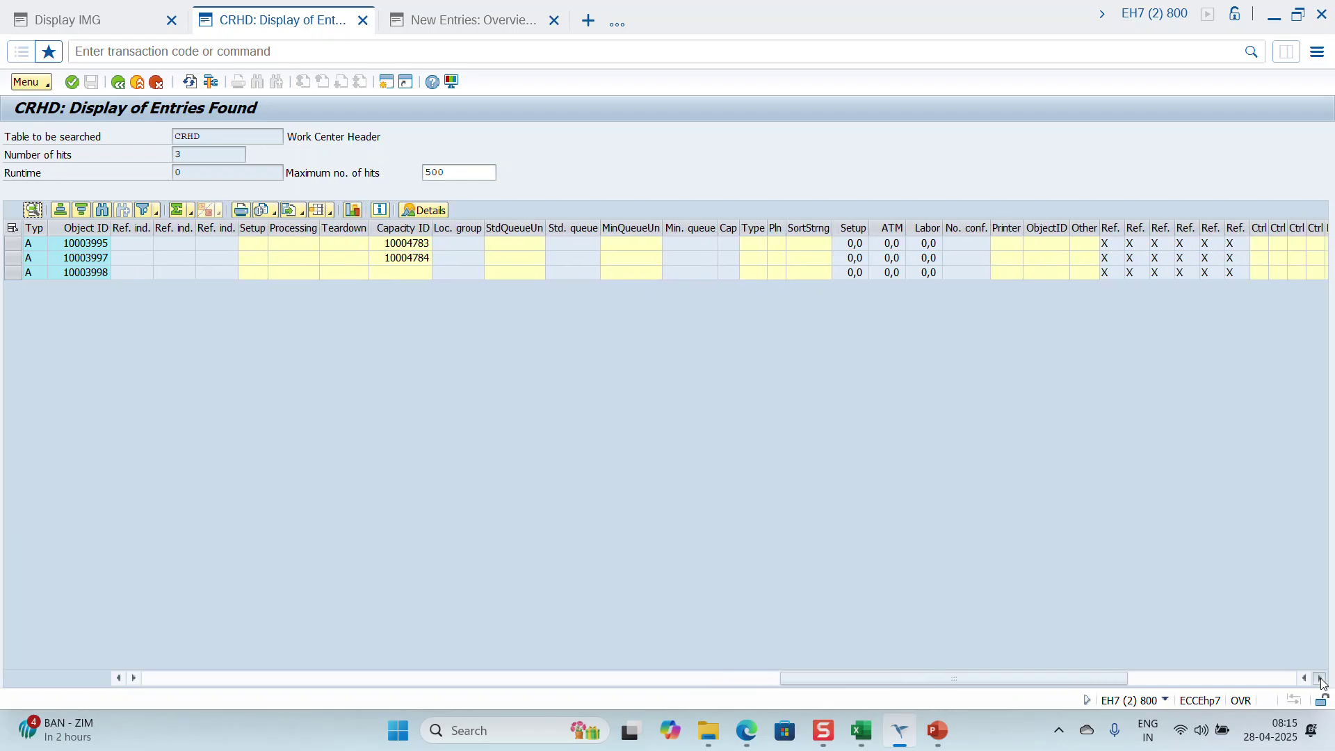
left_click(1320, 678)
left_click(1320, 678)
left_click(1320, 678)
left_click(1320, 678)
left_click(1320, 678)
left_click(1320, 678)
left_click(1320, 678)
left_click(1320, 679)
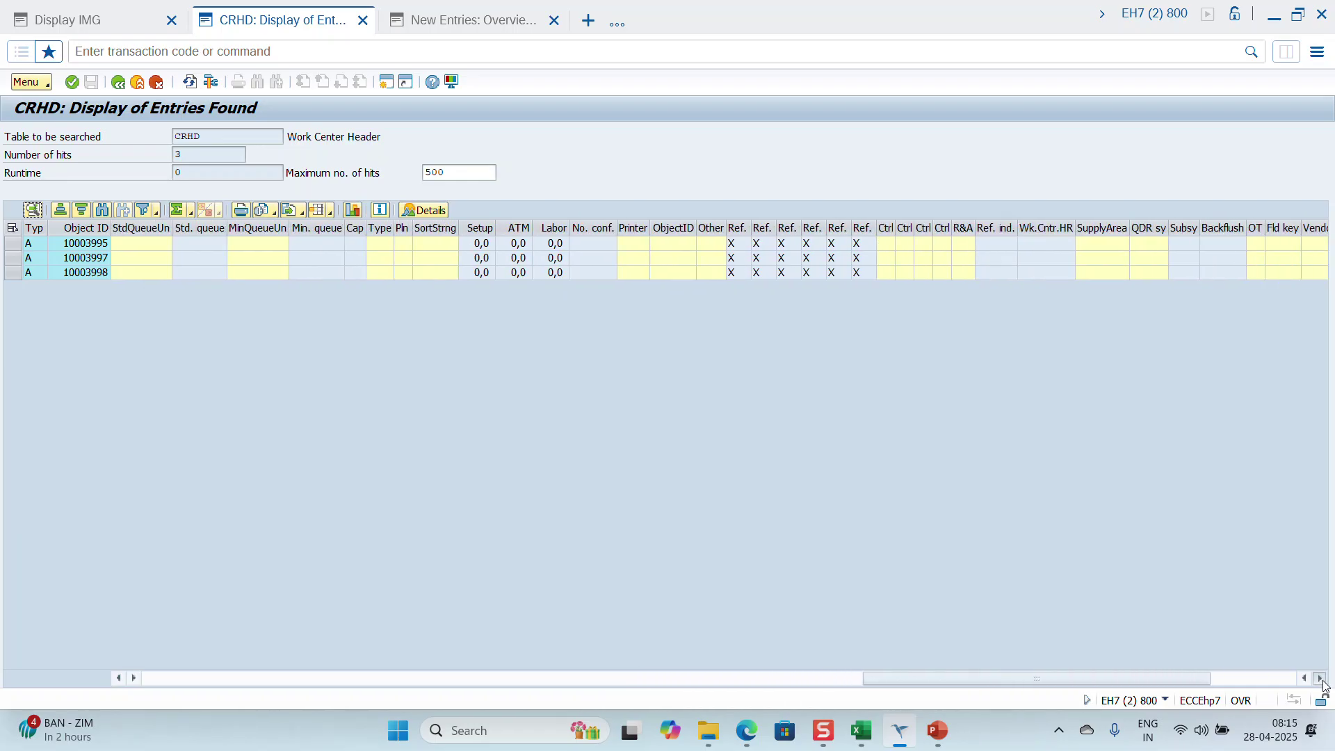
left_click(1320, 678)
left_click(1320, 678)
left_click(1320, 678)
left_click(1320, 678)
left_click(1320, 678)
left_click(1320, 678)
left_click(1320, 678)
left_click(1320, 678)
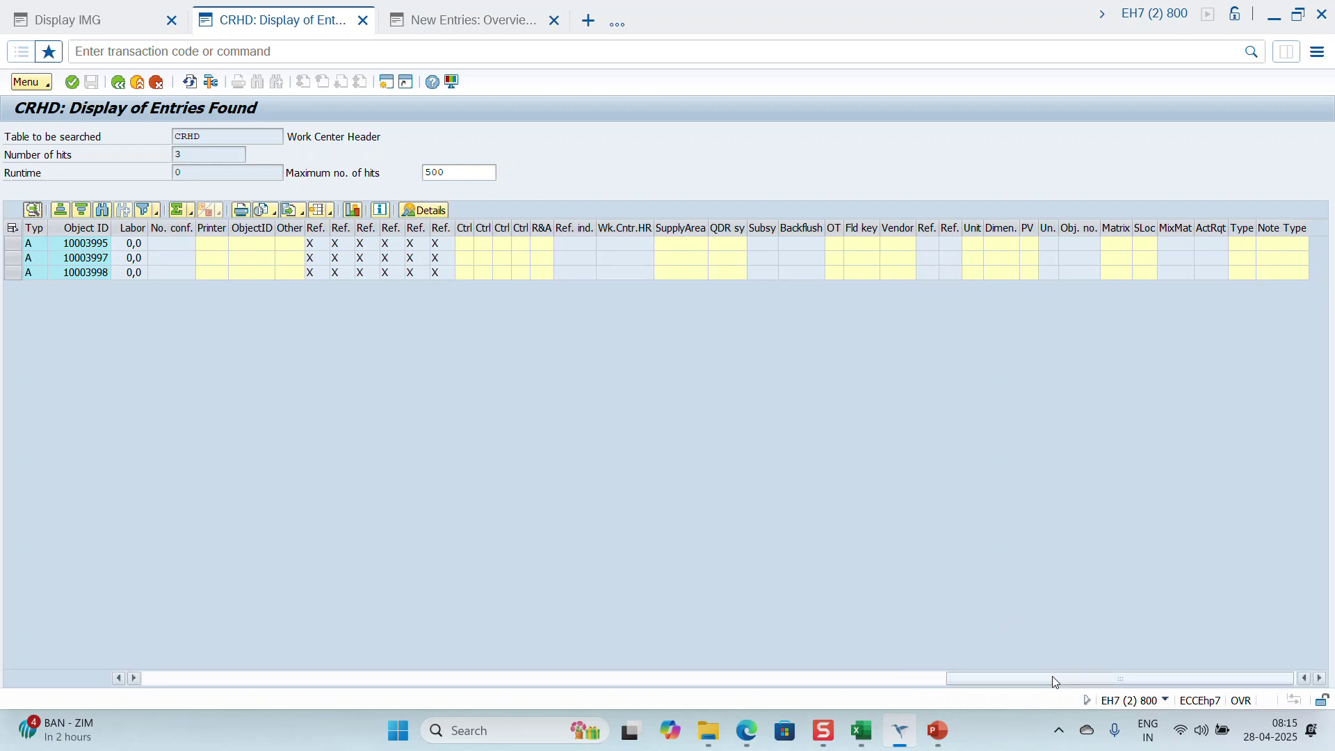
left_click_drag(1055, 682, 99, 689)
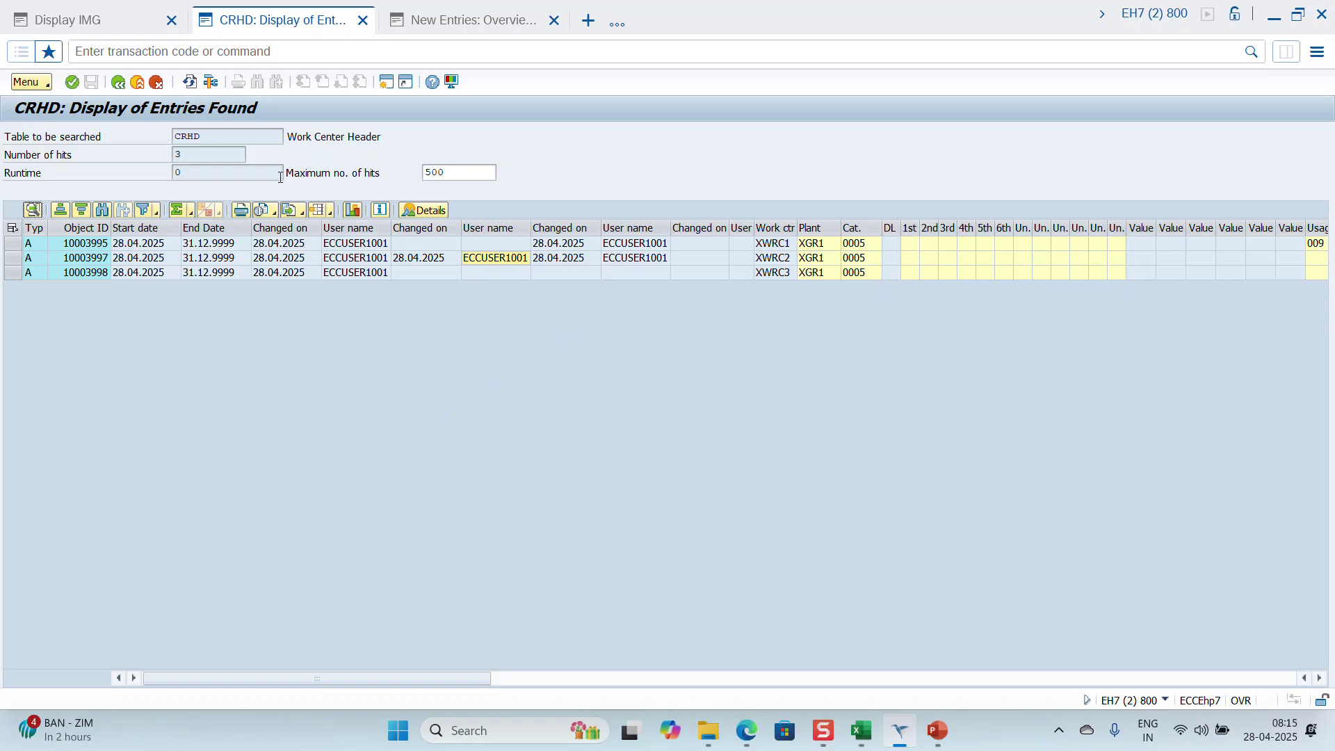
Step: Leave the table display for SAP Easy Access and try to start transaction IR10
left_click(119, 83)
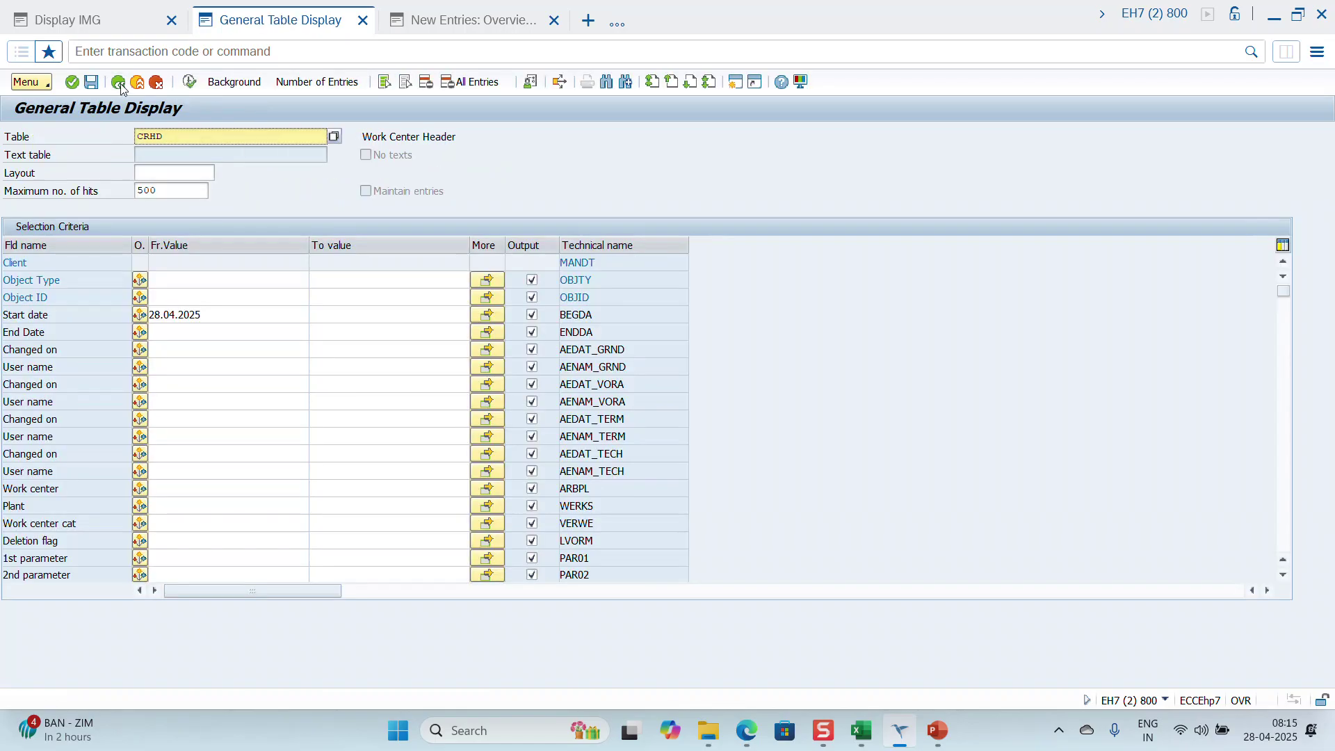
left_click(119, 83)
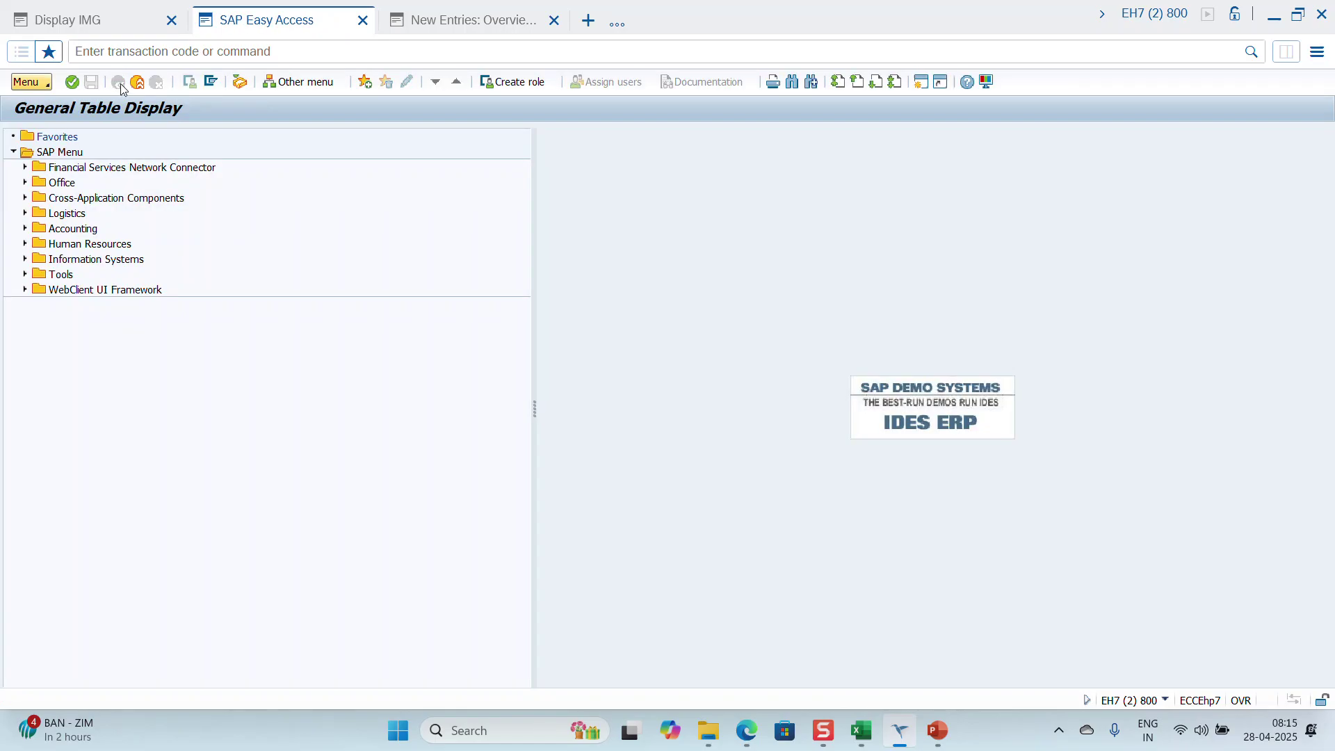
left_click(174, 57)
type("IR10")
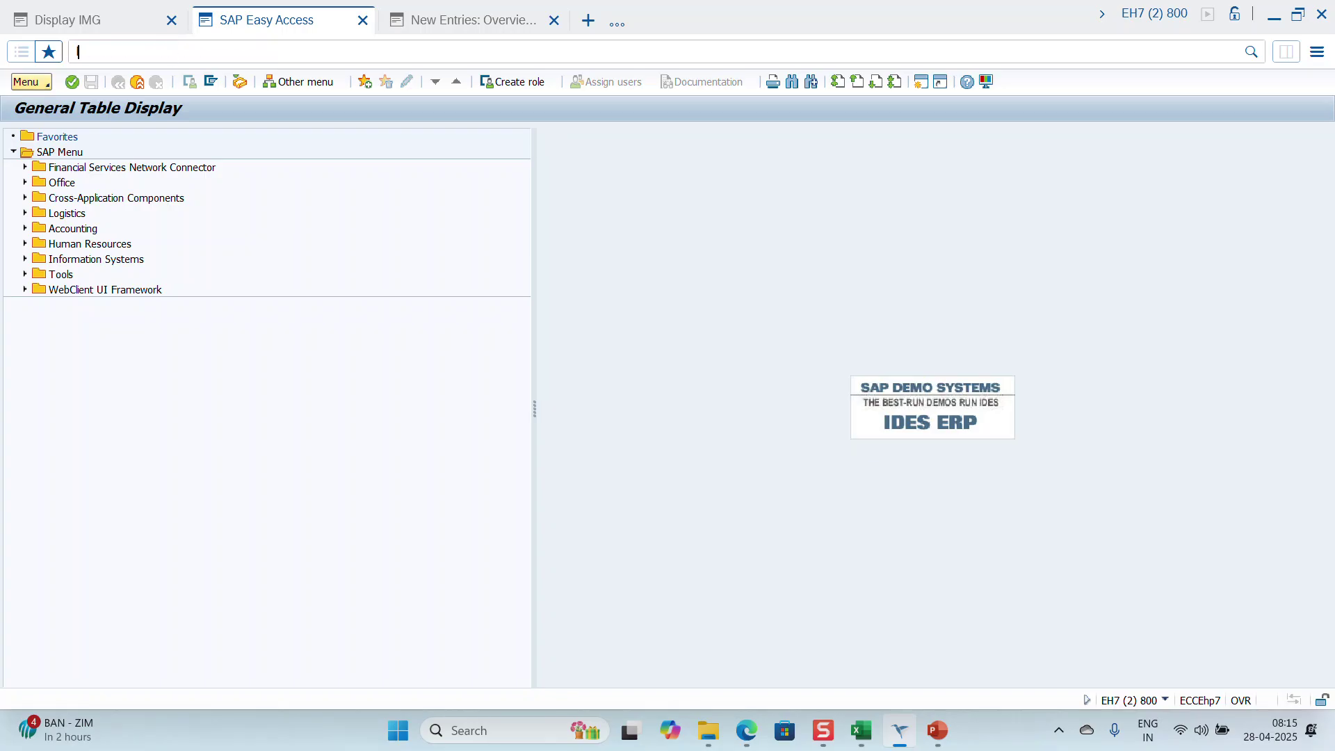
key("Return")
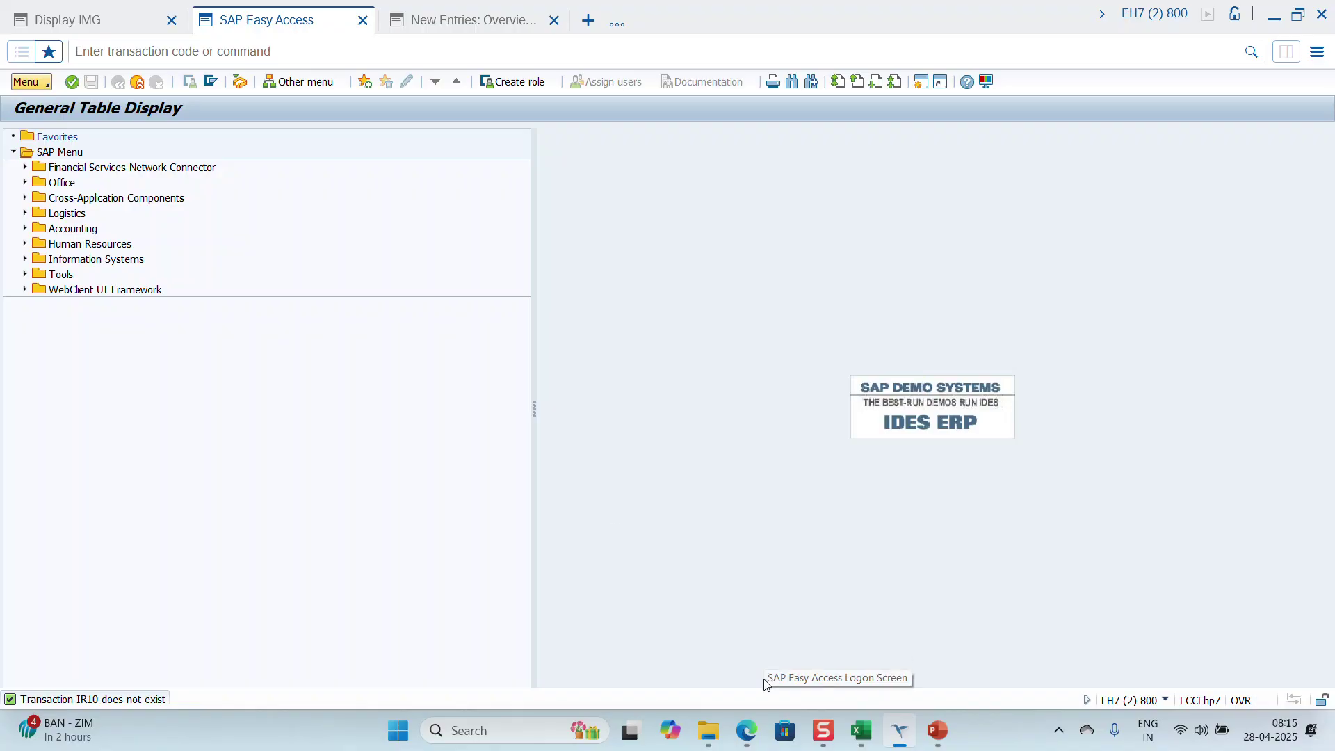
Step: Switch to the Edge browser and search for the t code for list work centers in sap pm
left_click(747, 730)
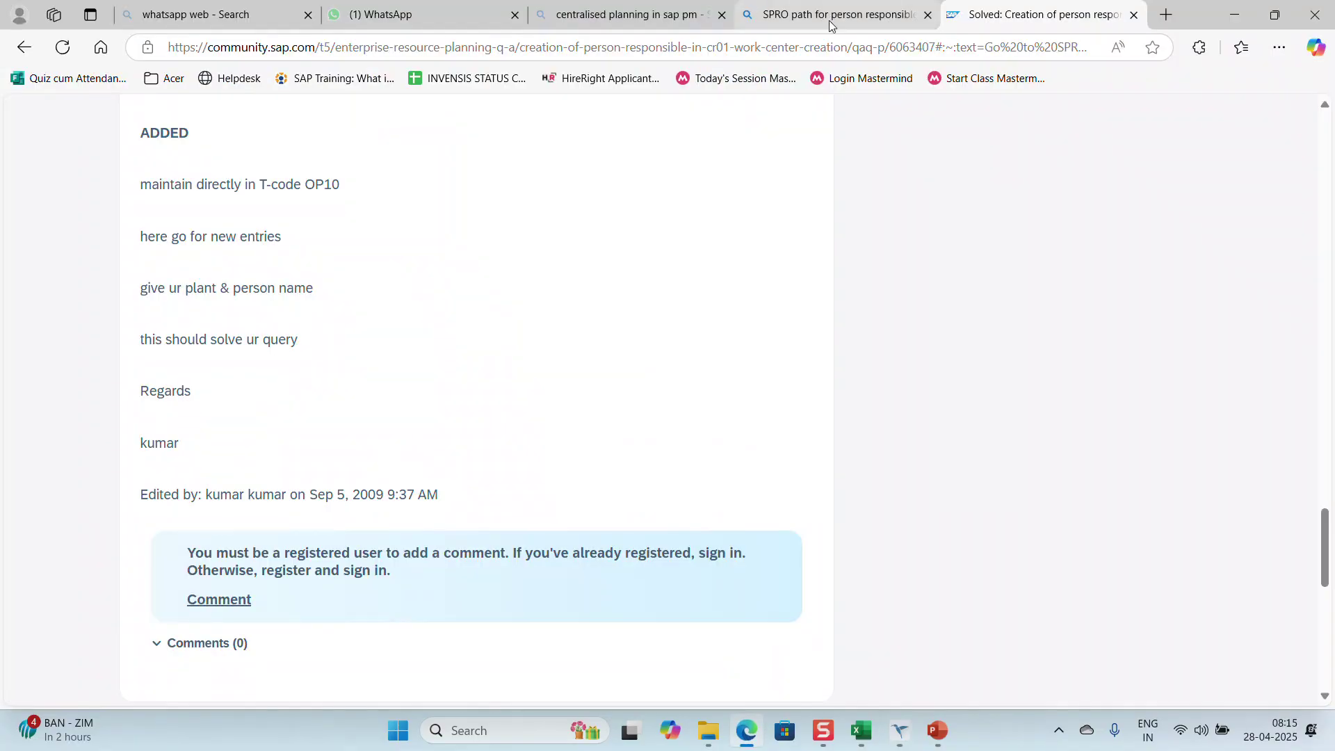
left_click(640, 47)
type("List o")
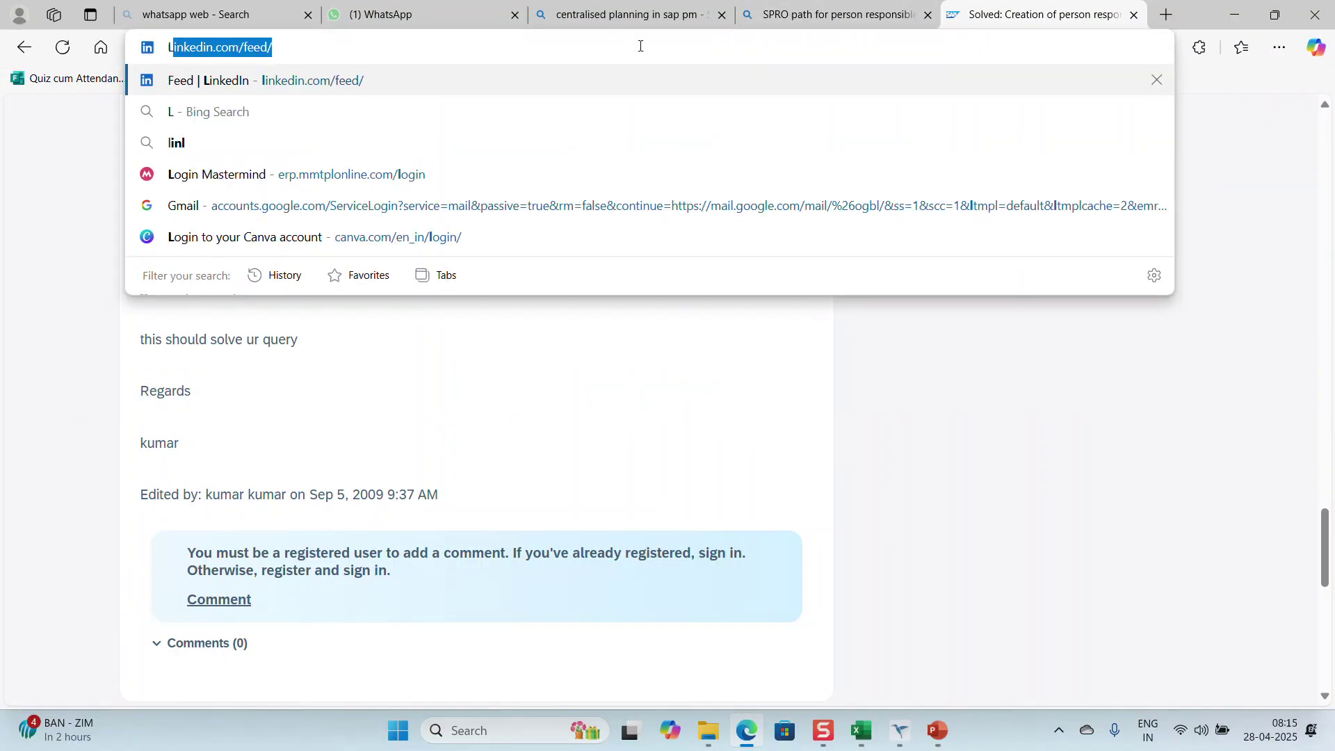
key("BackSpace")
key("BackSpace")
key("BackSpace")
key("BackSpace")
key("BackSpace")
key("BackSpace")
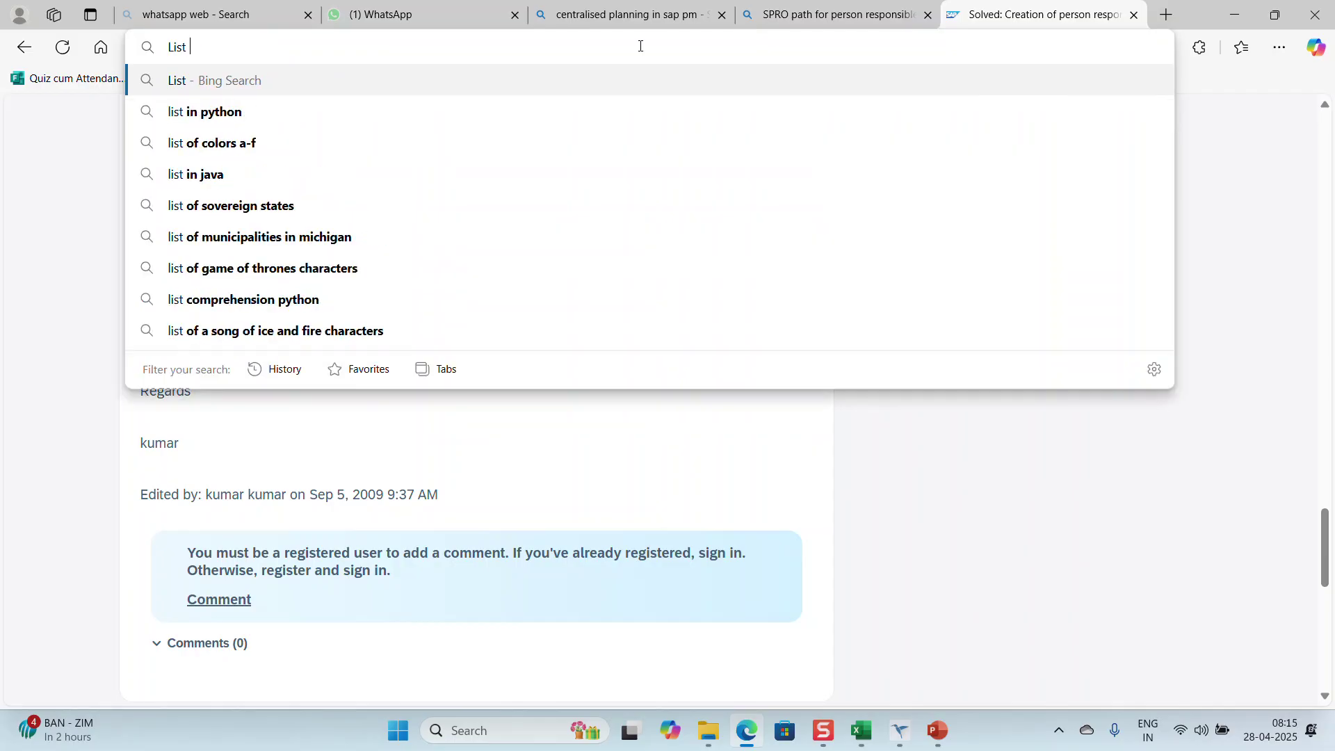
type("t cod")
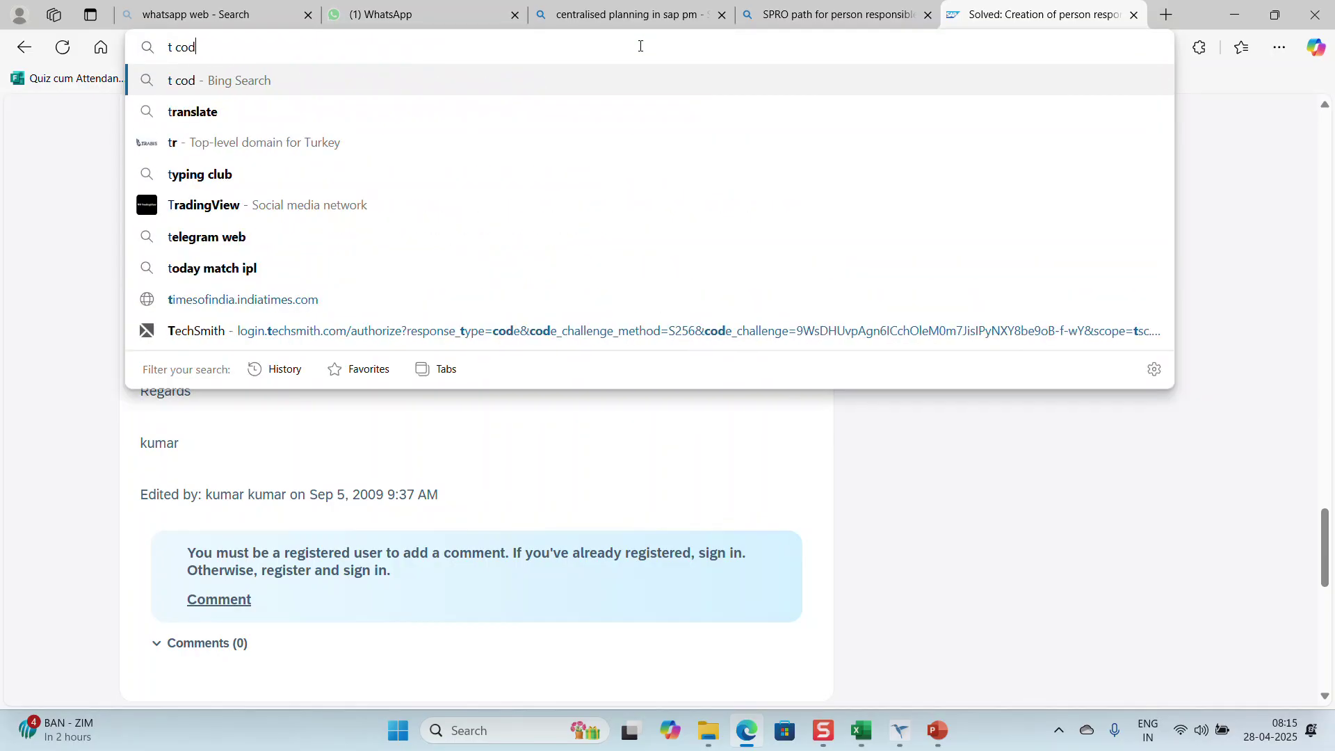
type("e foer li")
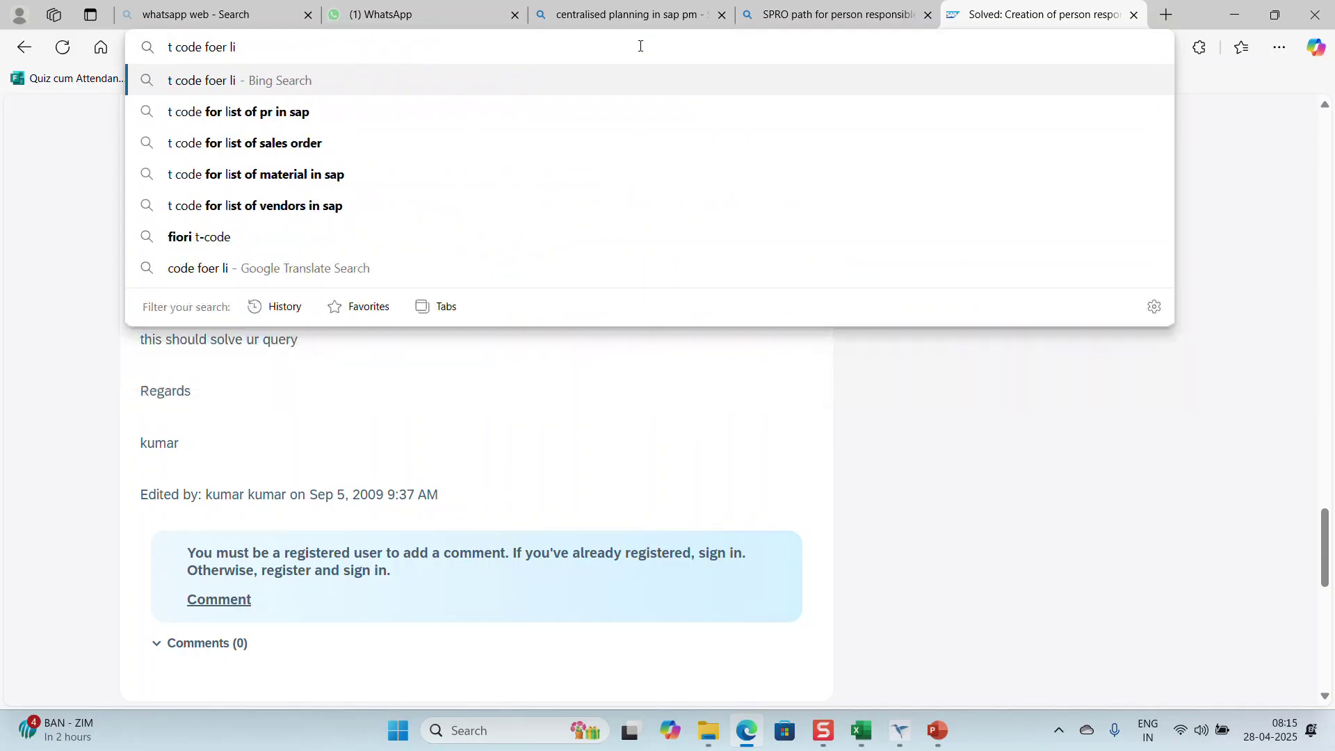
type("st work cw")
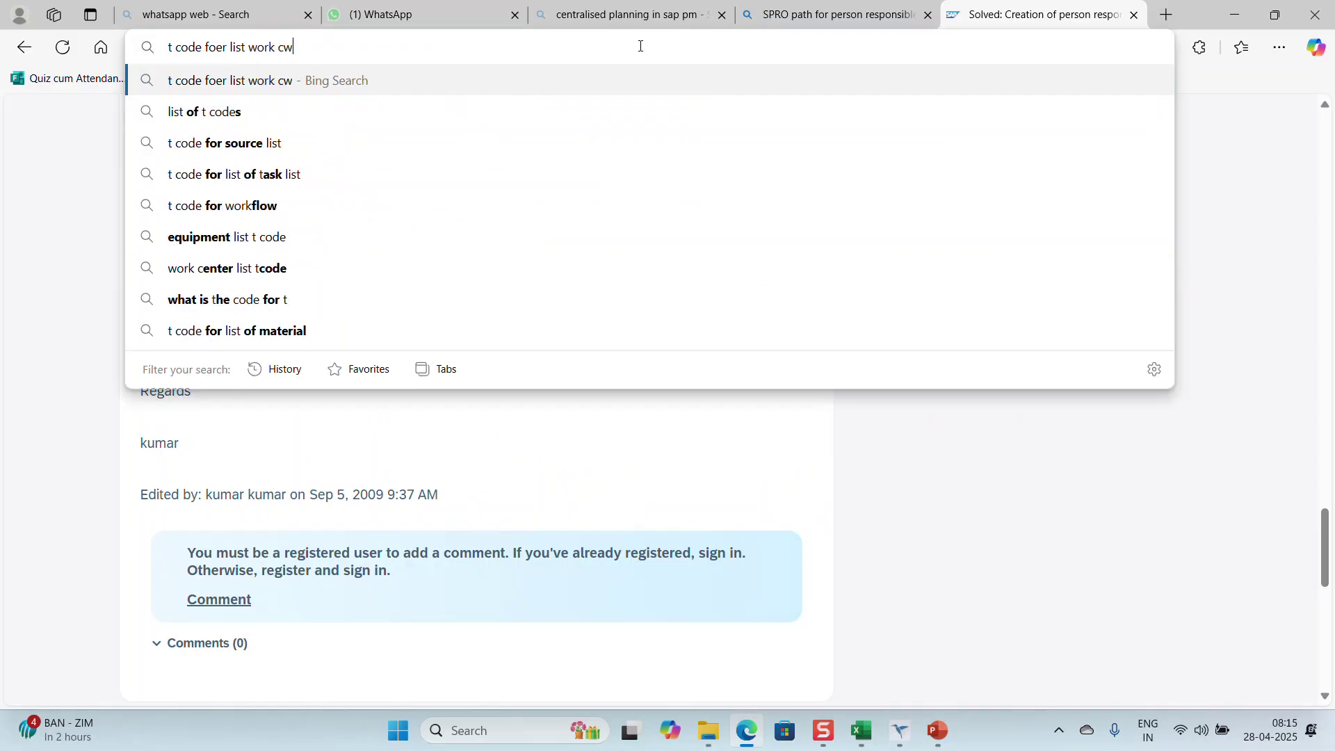
key("BackSpace")
type("enters i")
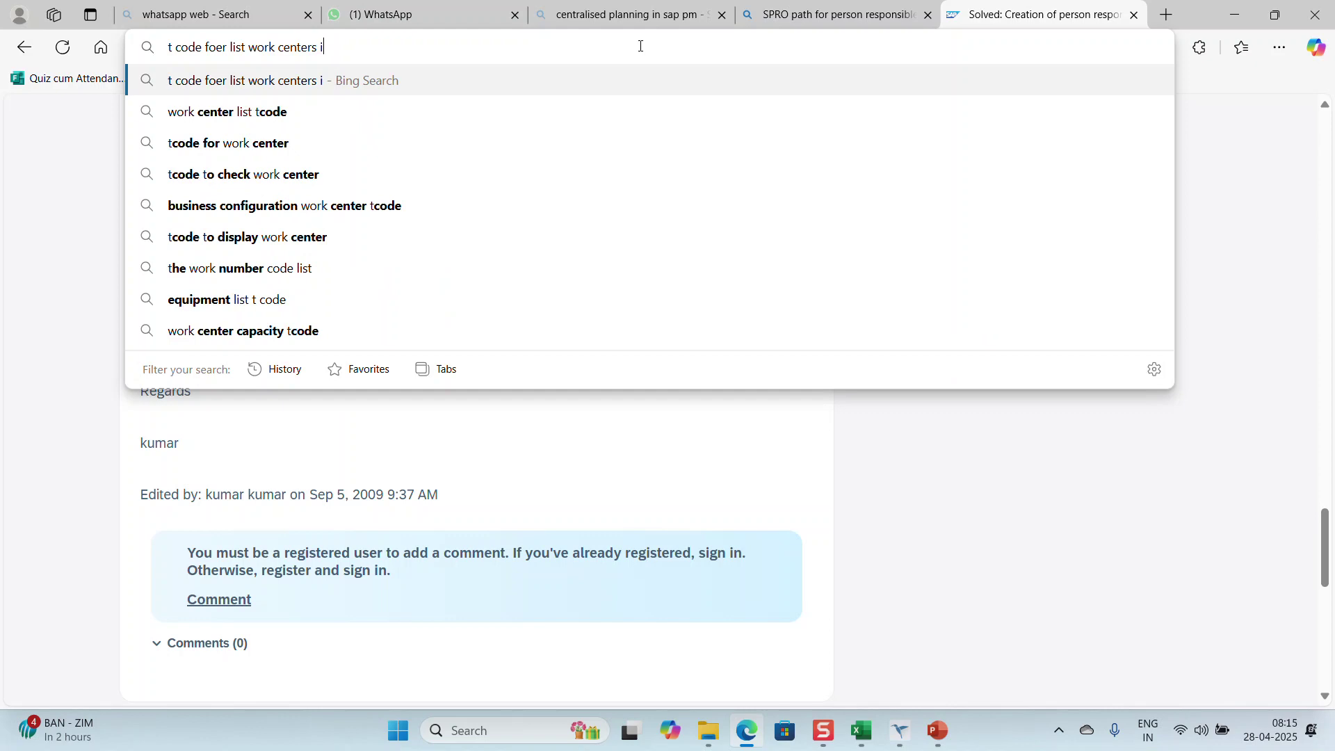
type("n sa p pm")
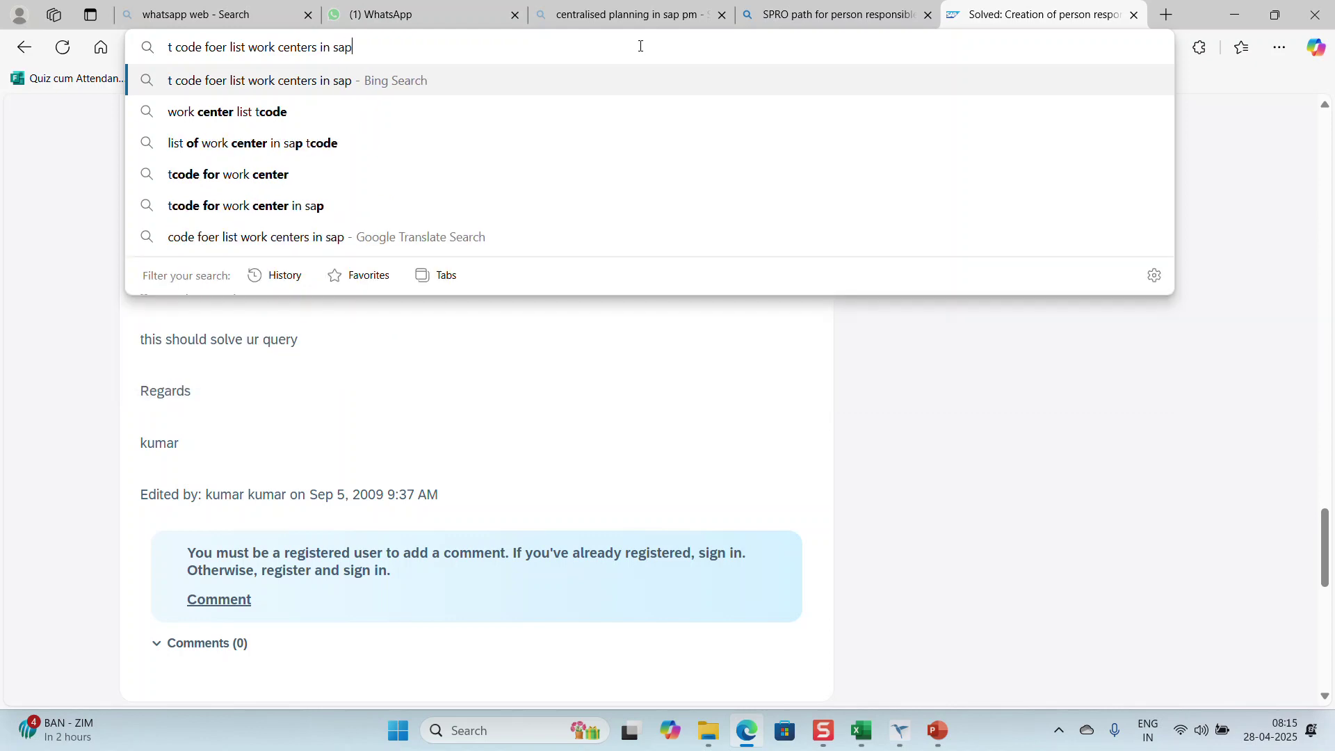
key("Return")
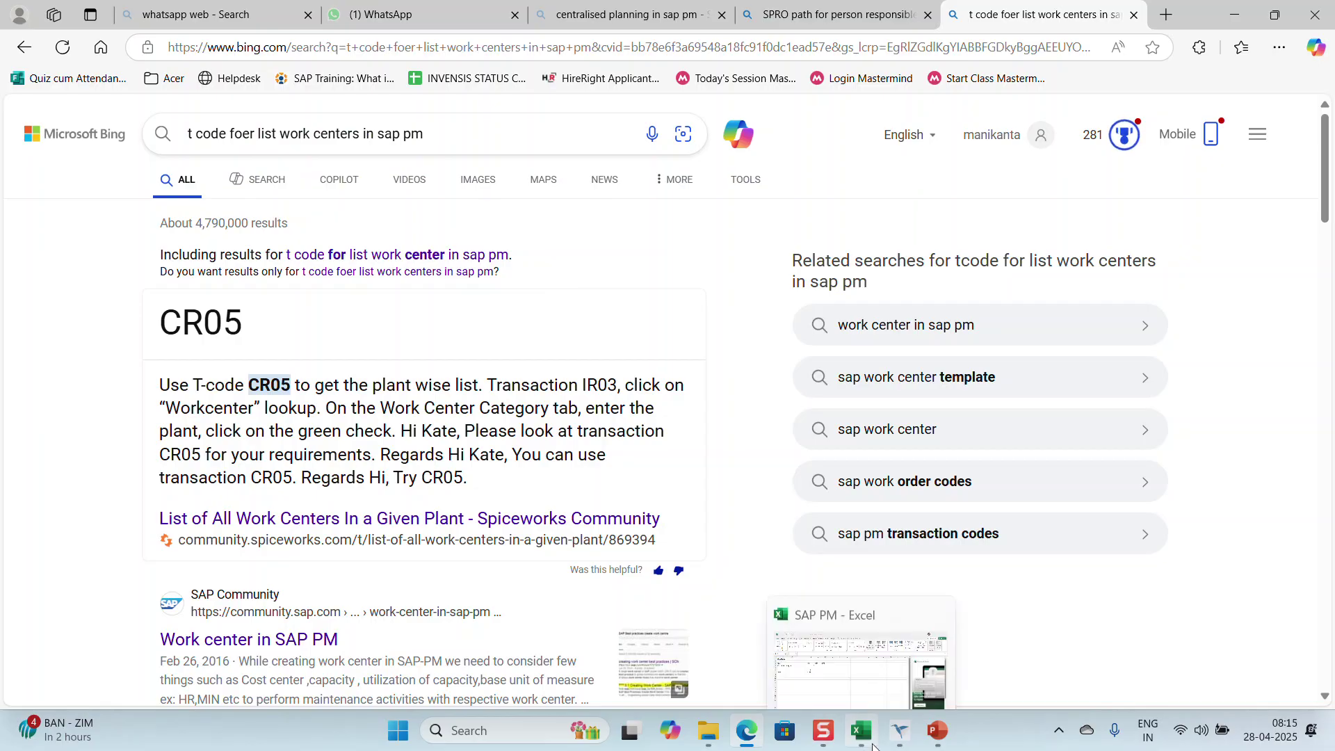
Step: Switch back to SAP and start transaction CR05
left_click(896, 734)
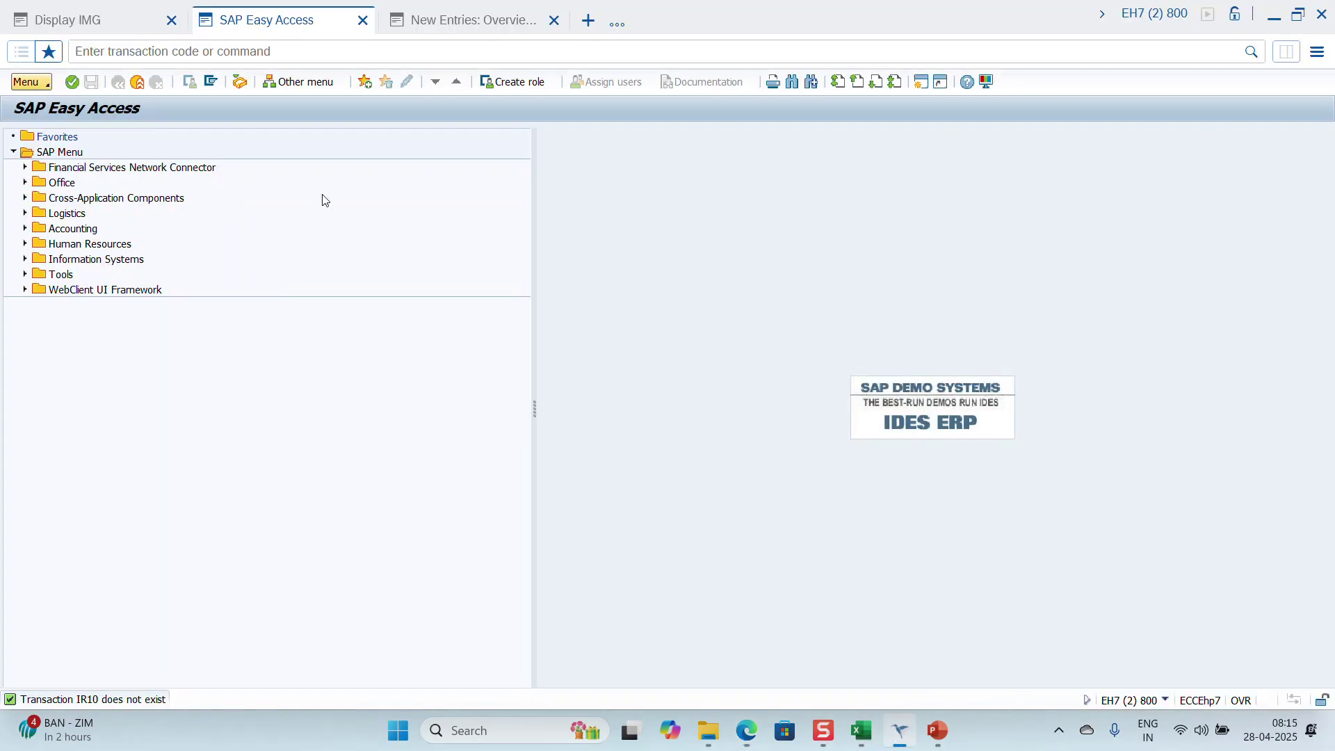
left_click(167, 54)
type("CR05")
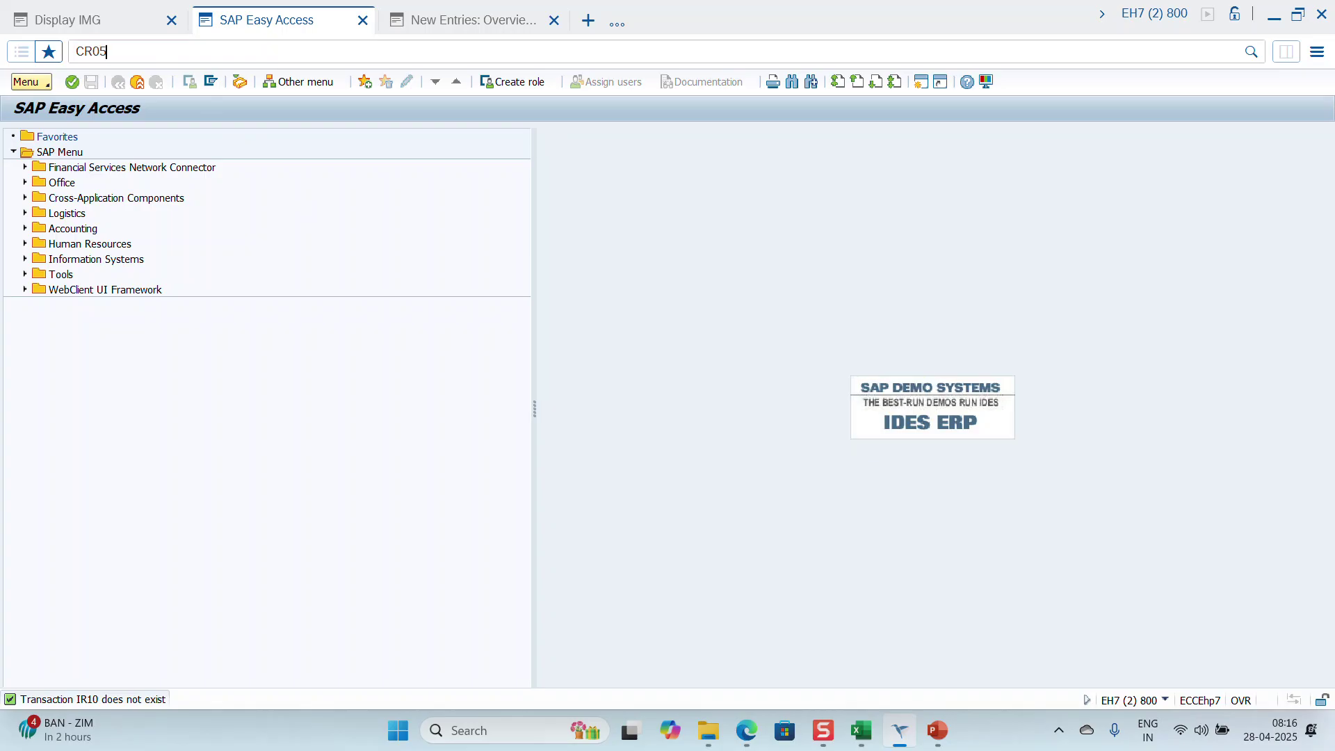
key("Return")
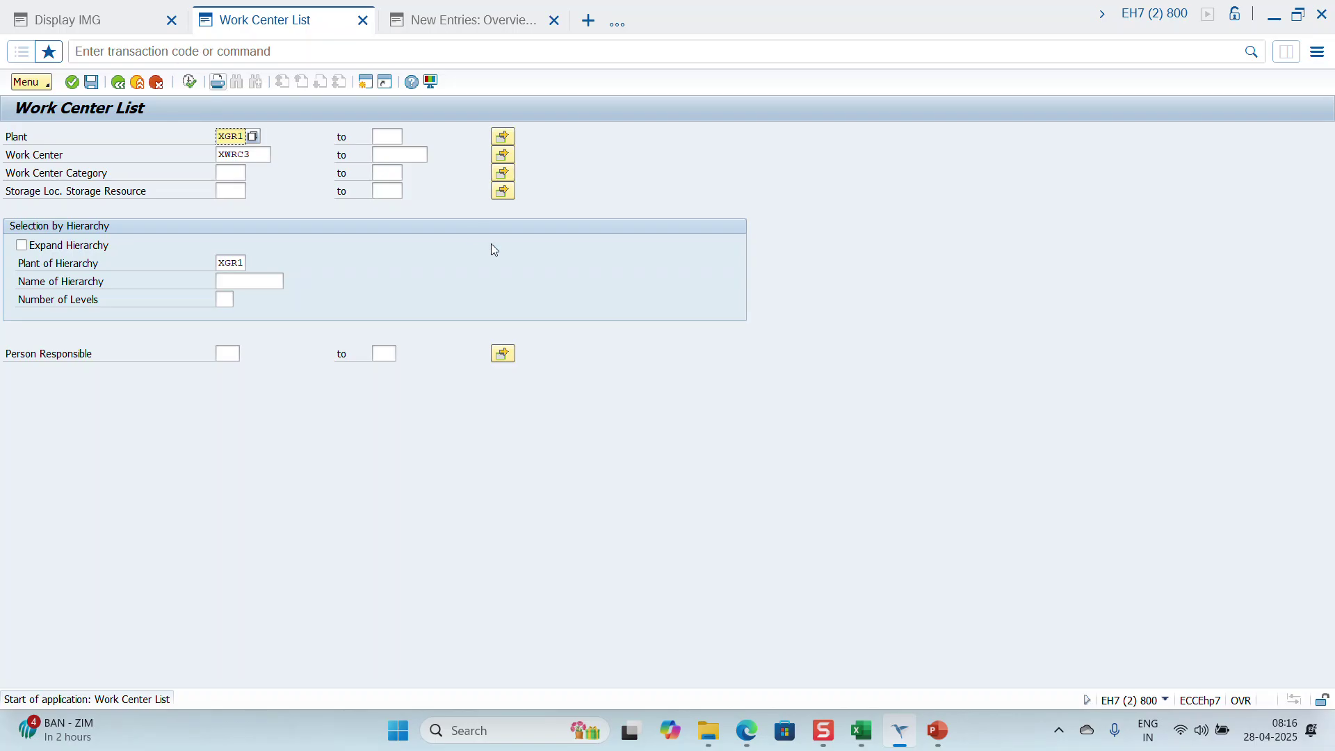
Step: Switch to the SAP PM workbook in Excel and enter CR05 in cell E3 of the T Code row
left_click(860, 742)
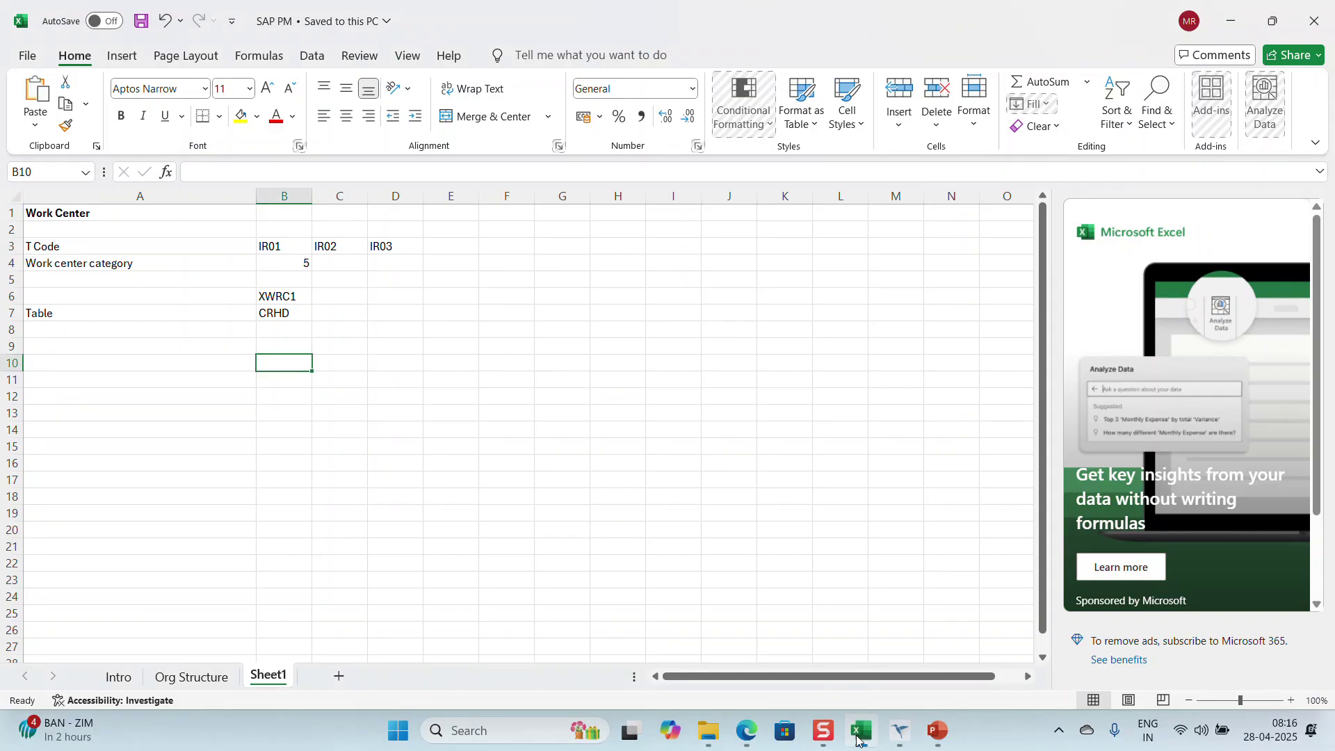
left_click(444, 244)
type("CR05")
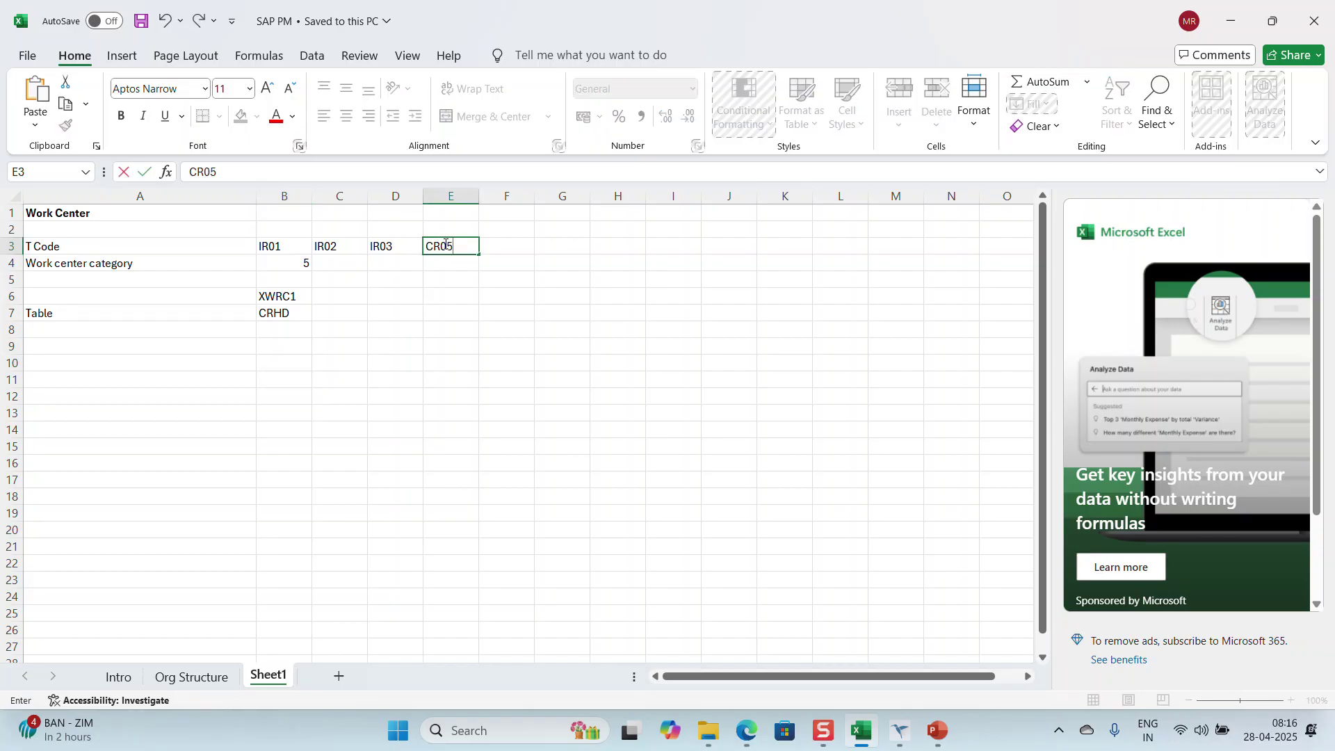
Step: Add the bold heading List in cell E2 above CR05 and save the workbook
left_click(448, 229)
type("L")
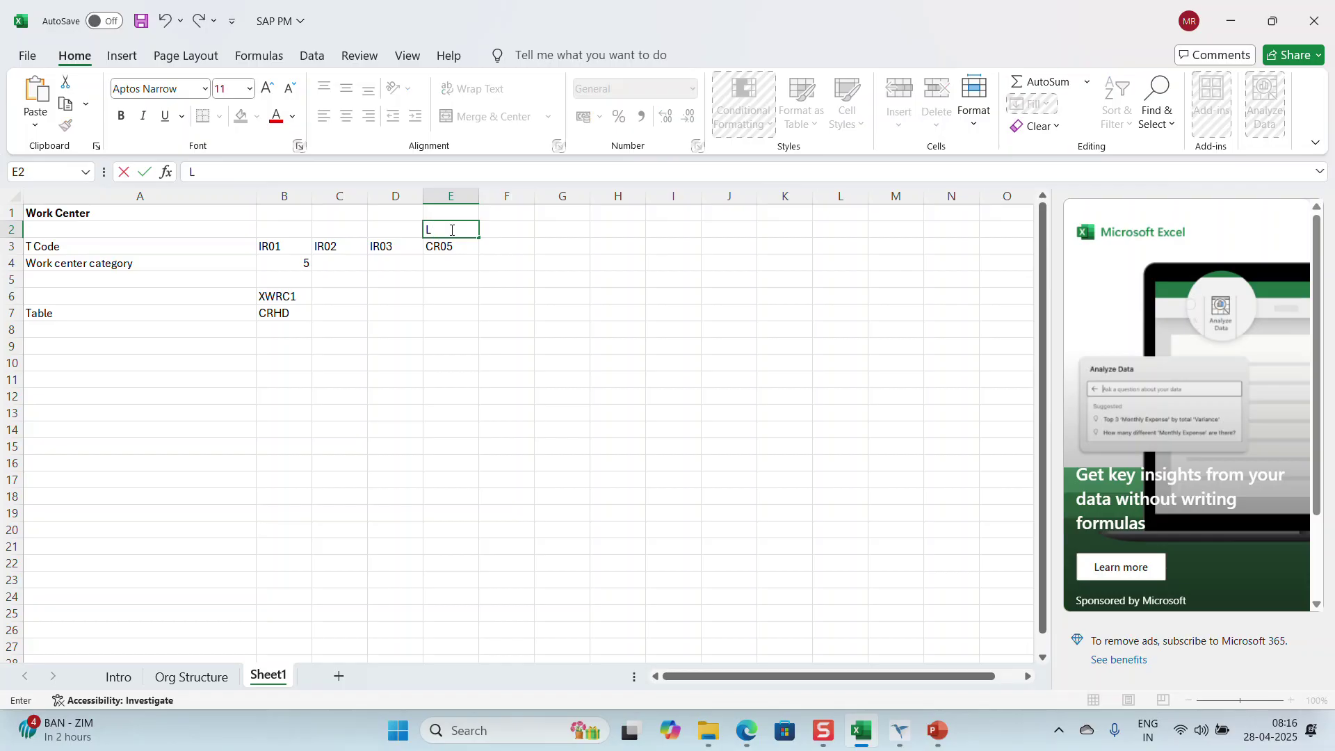
type("ist")
left_click(474, 262)
left_click(443, 231)
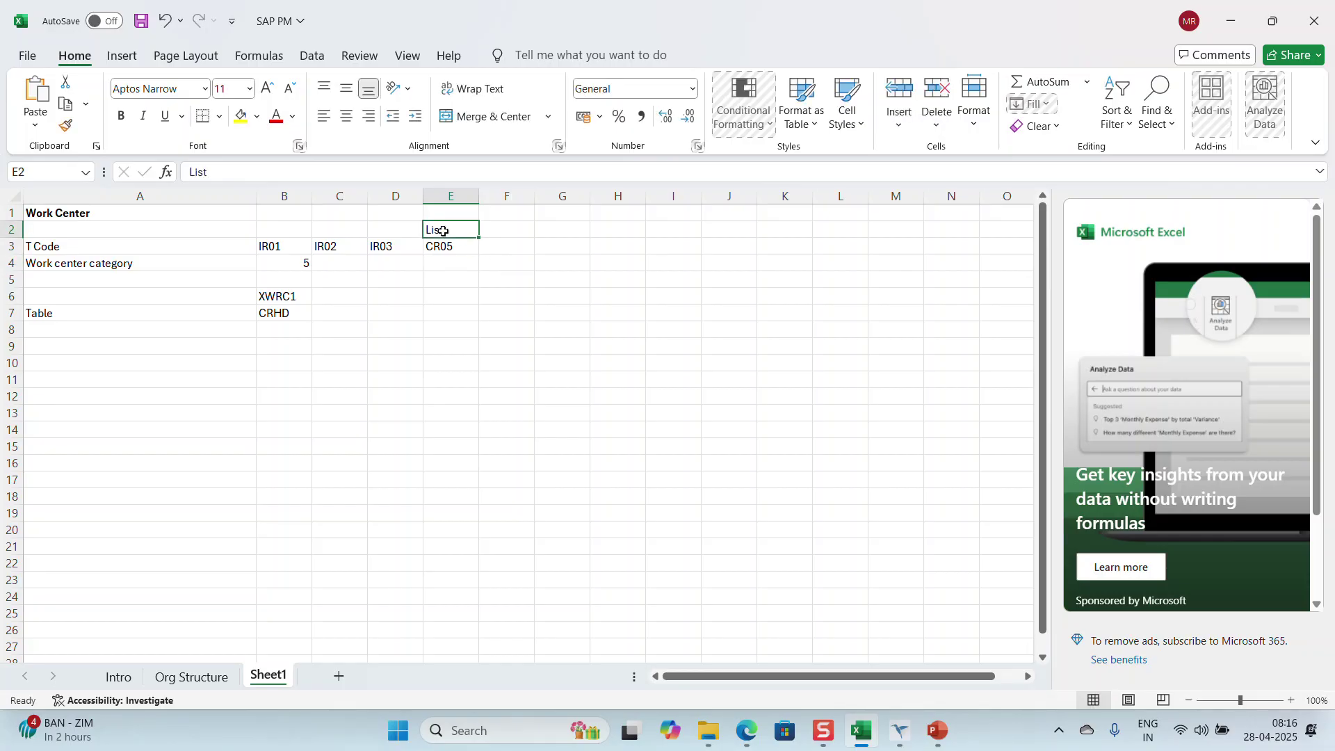
key("ctrl+b")
left_click(504, 391)
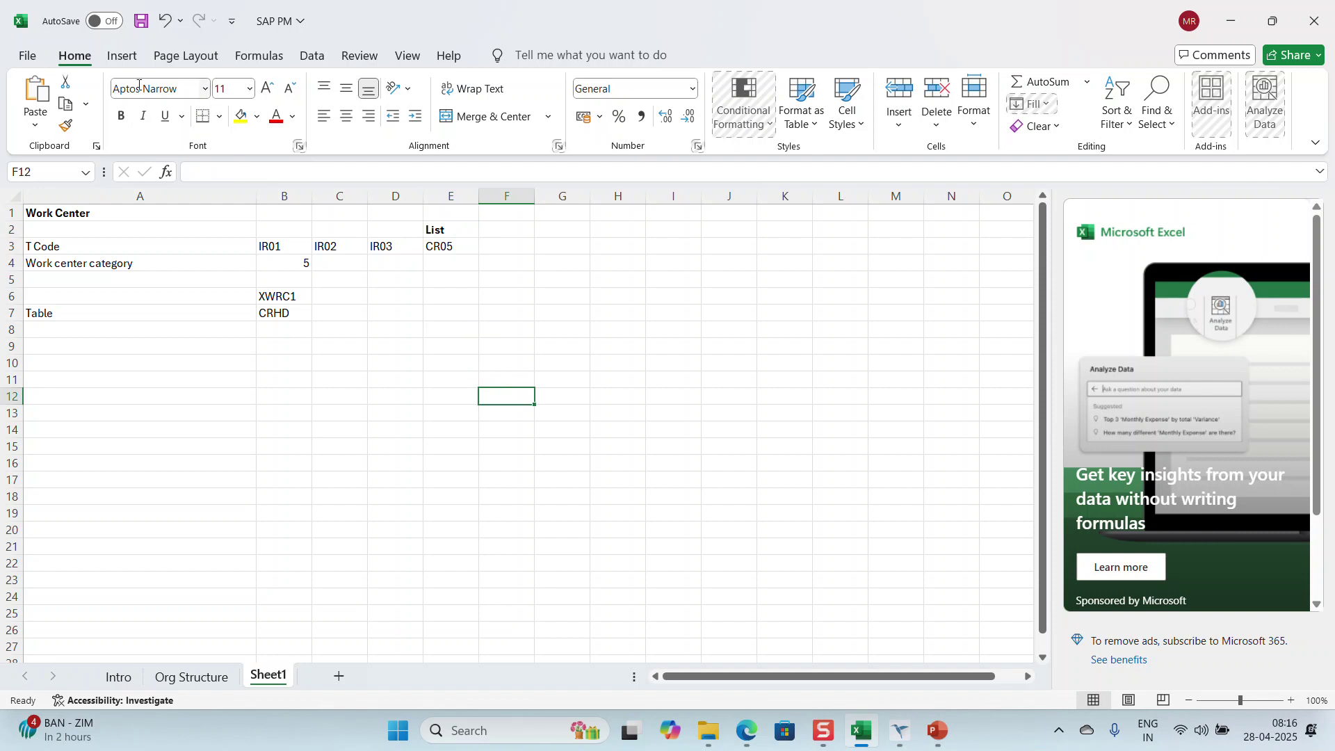
left_click(141, 21)
Step: Return to SAP, clear the work center value, list the work centers of plant XGR1, and go back to the selection
left_click(902, 737)
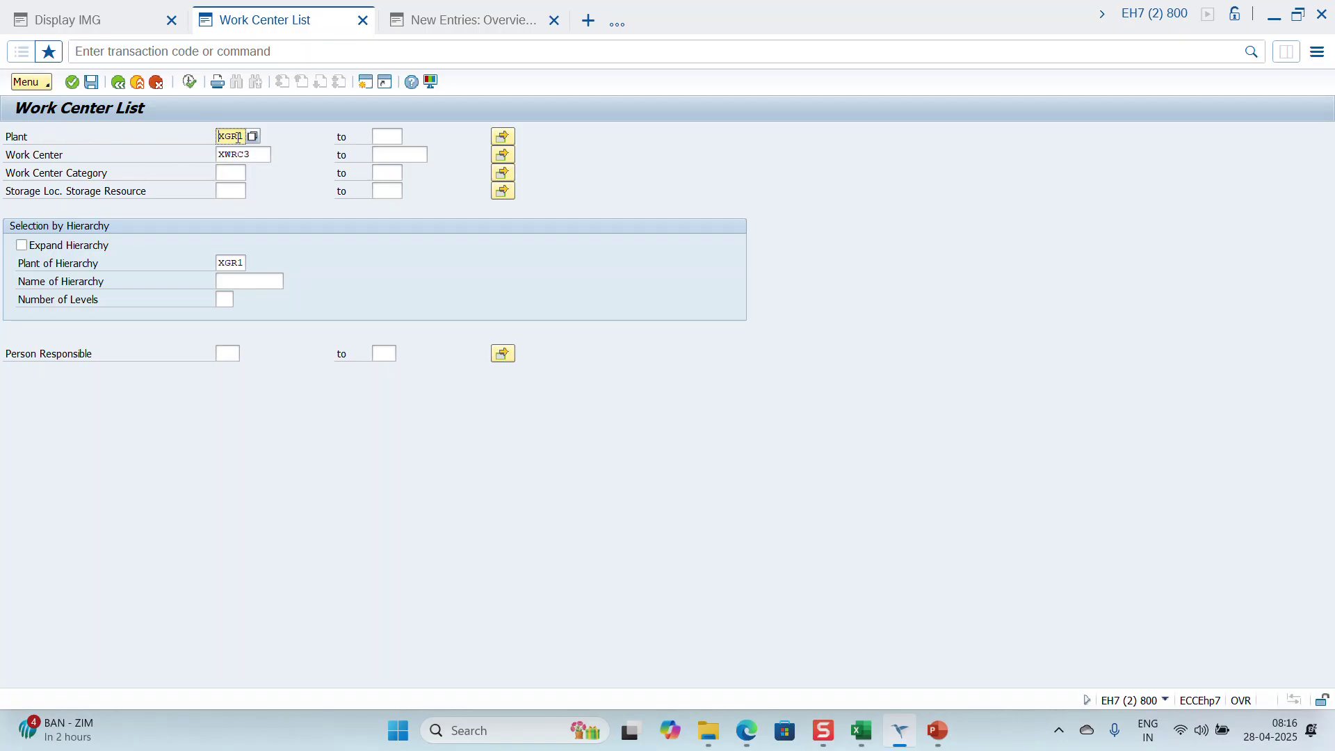
key("Tab")
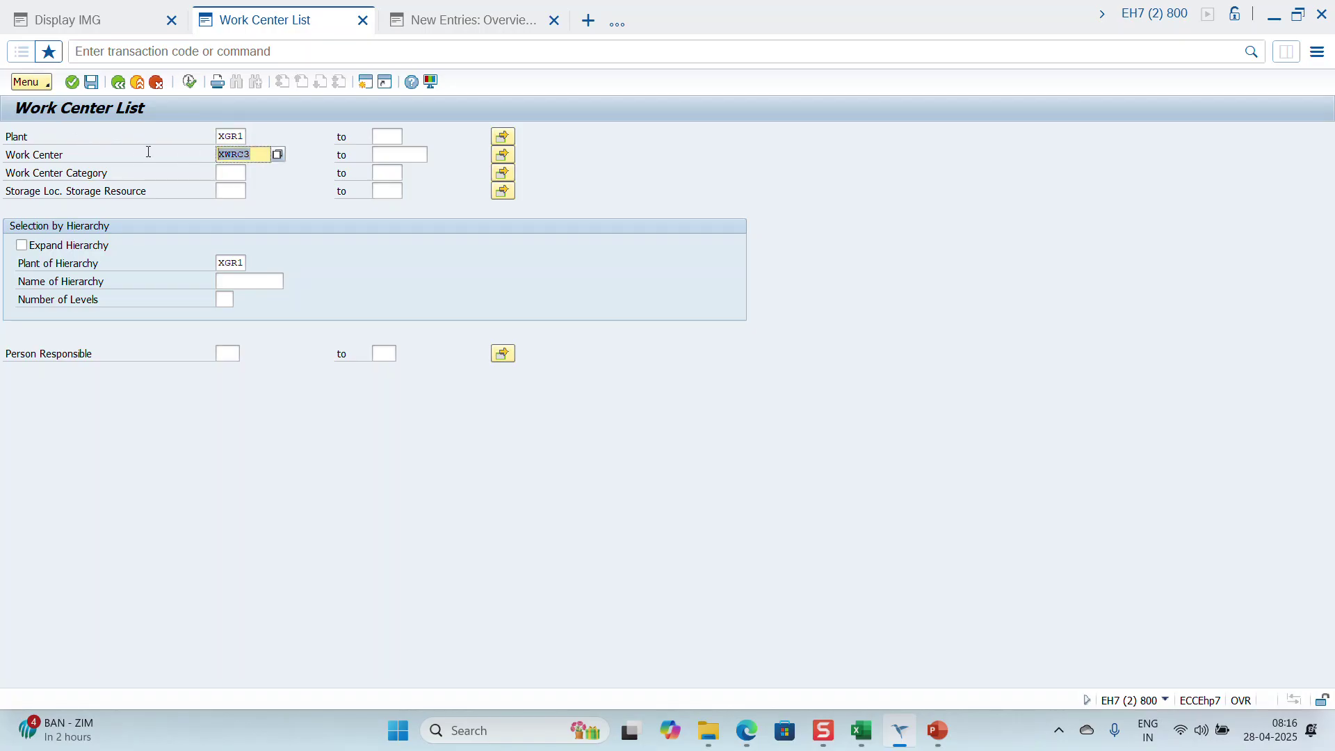
key("BackSpace")
left_click(185, 86)
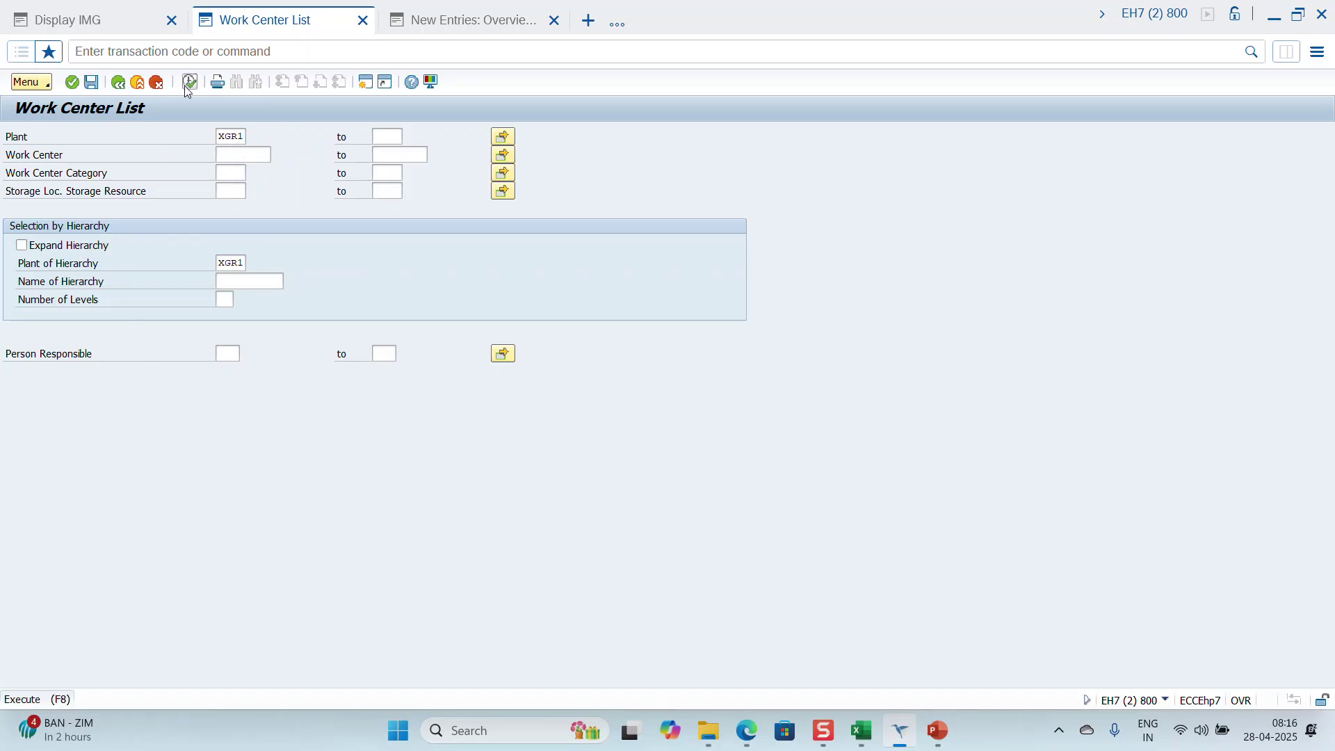
left_click(117, 84)
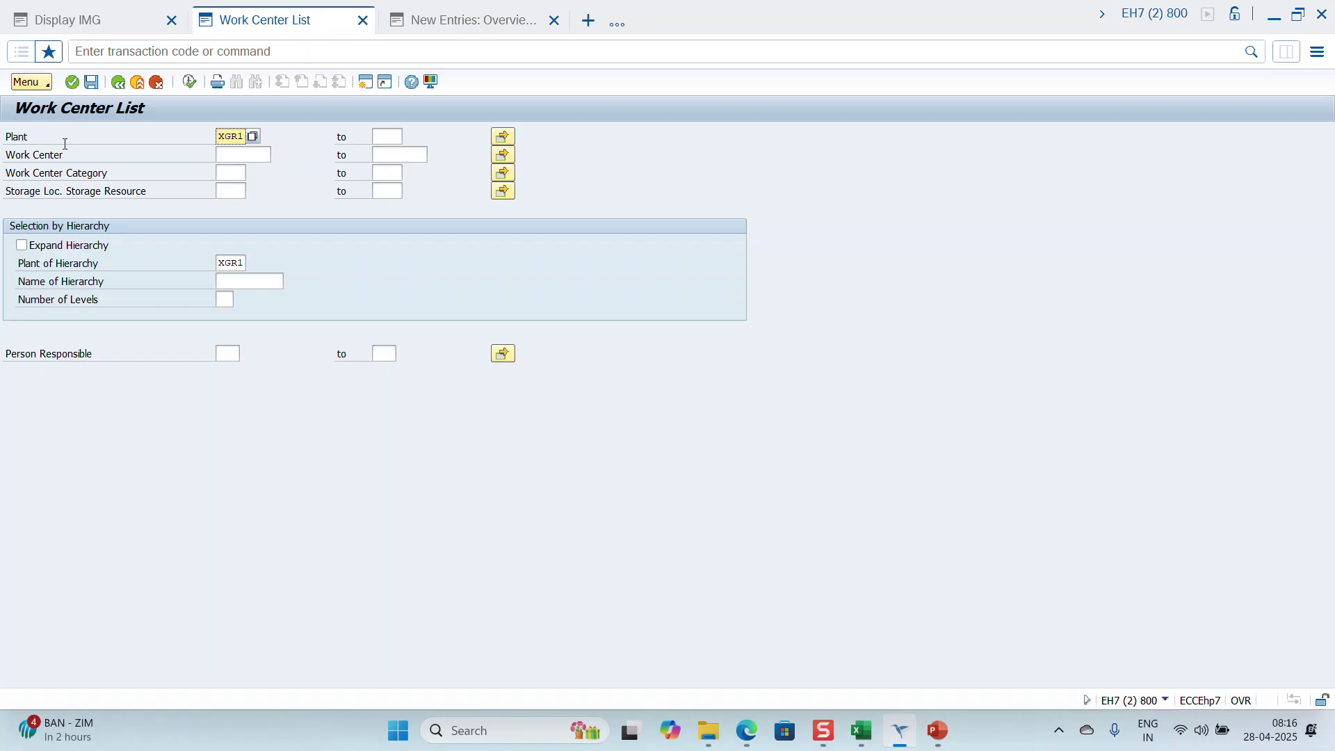
Step: Copy XWRC1 from cell B6 of the Excel workbook into SAP as the starting value of the work center range
left_click(243, 155)
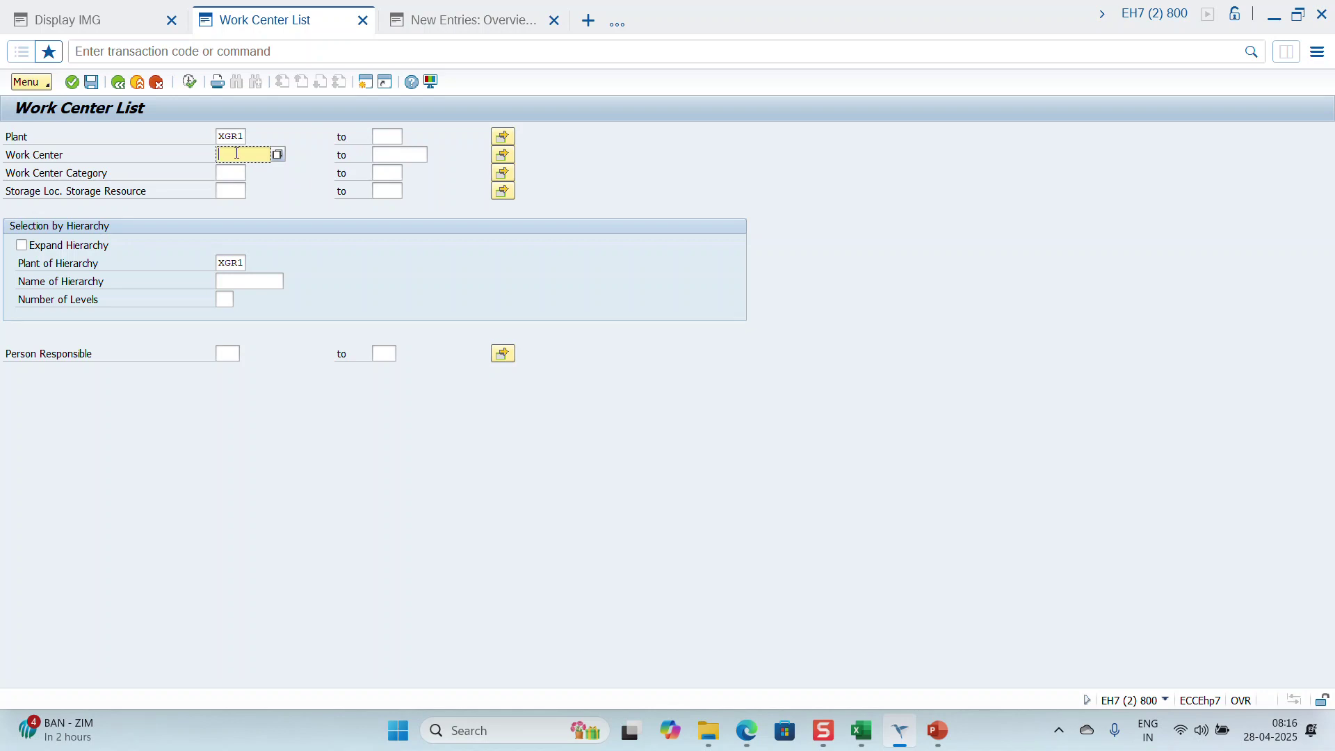
left_click(875, 746)
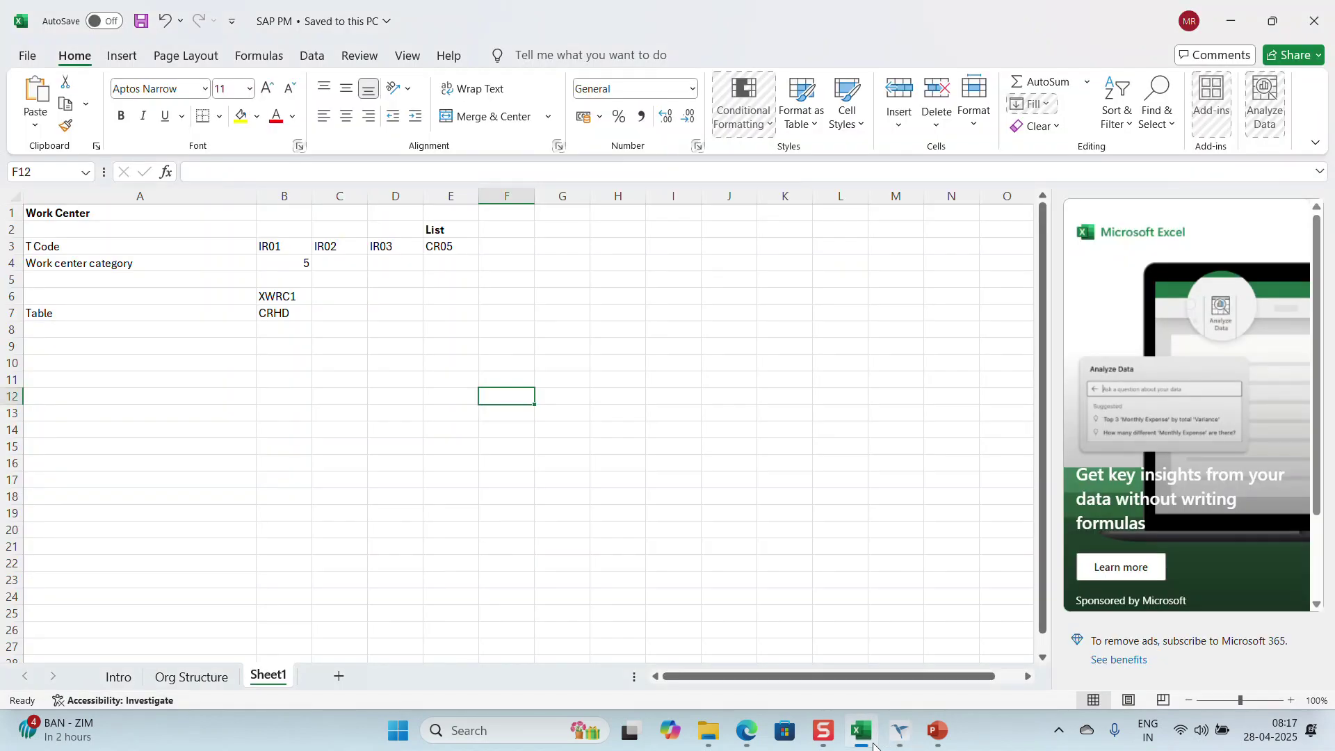
left_click(290, 298)
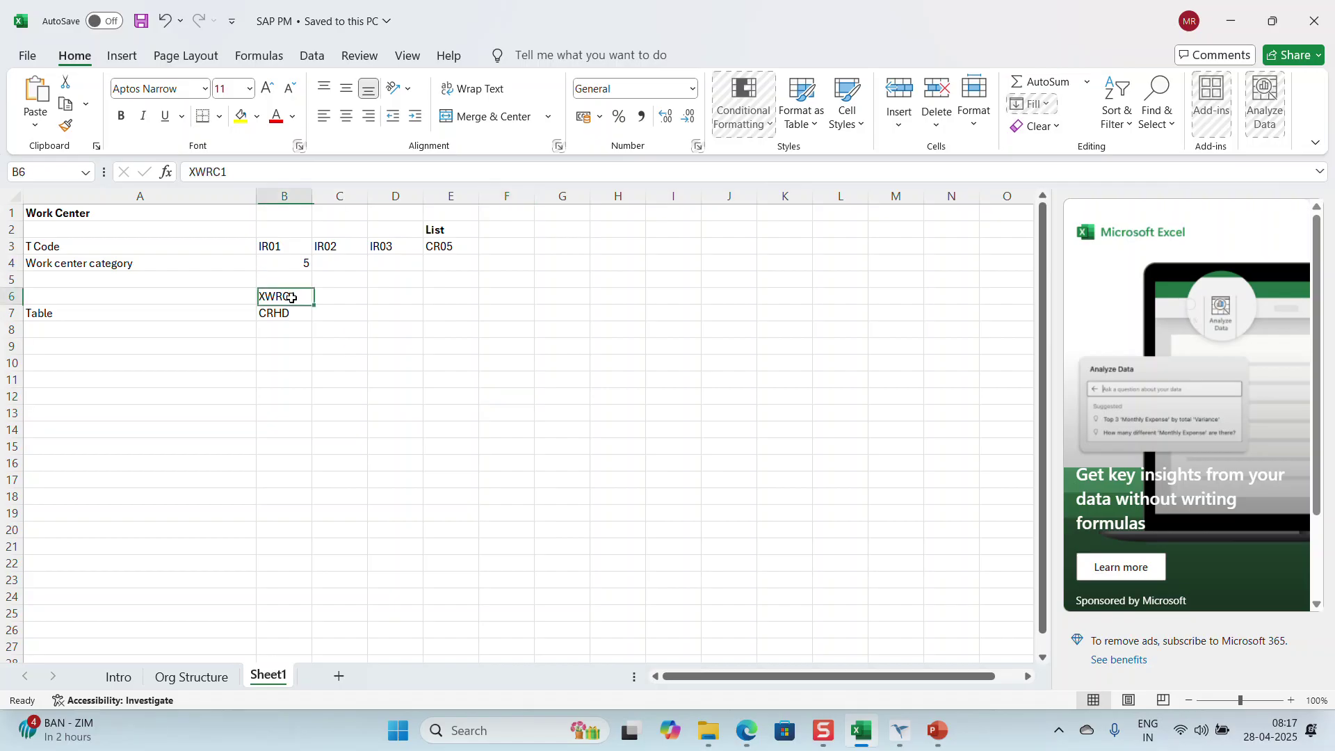
key("ctrl+c")
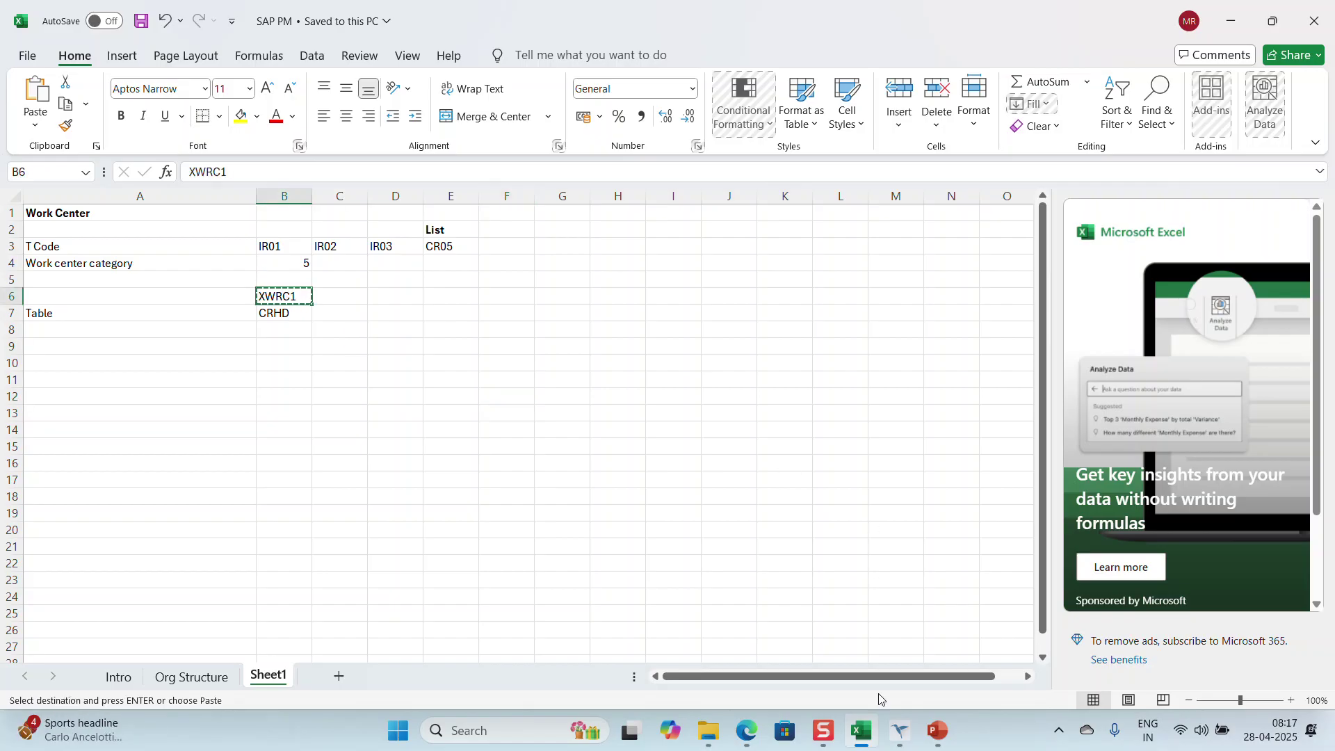
left_click(901, 731)
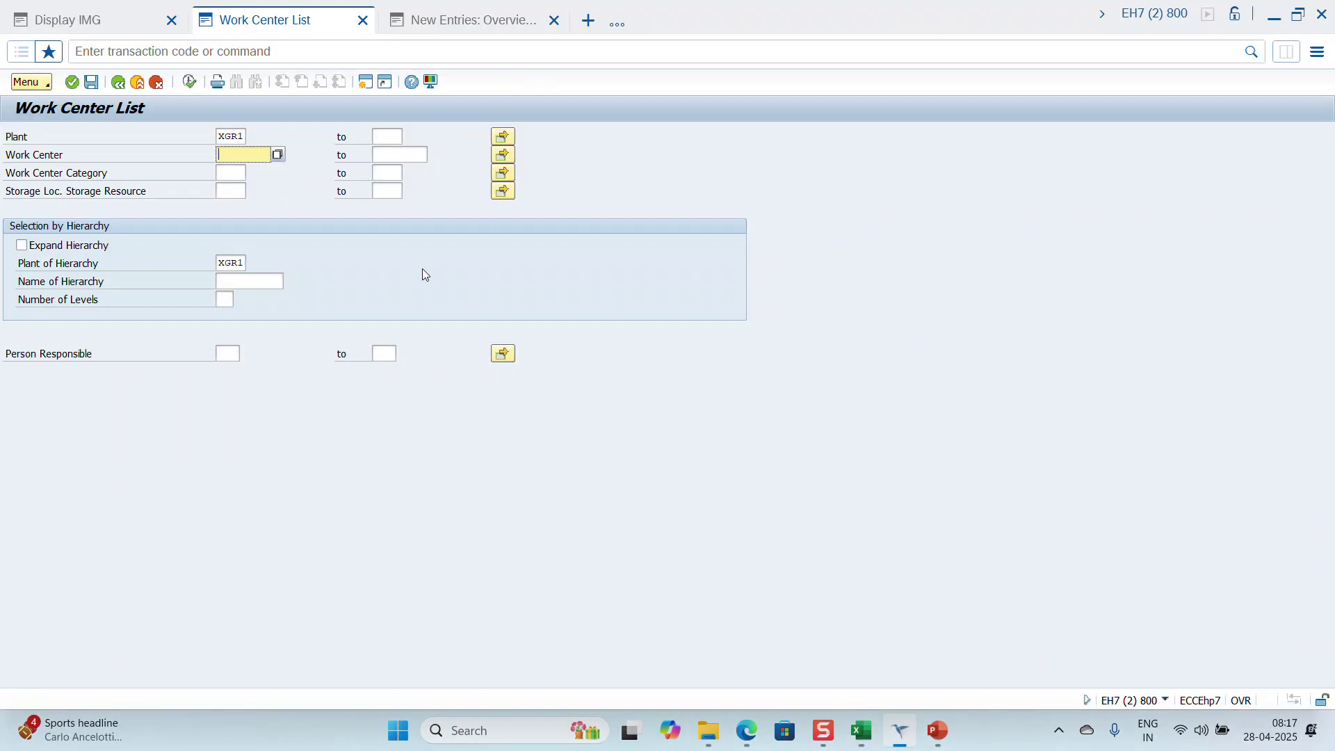
key("ctrl+v")
Step: Set the end of the work center range to XWRC2, execute the list, and return to the selection
left_click(409, 155)
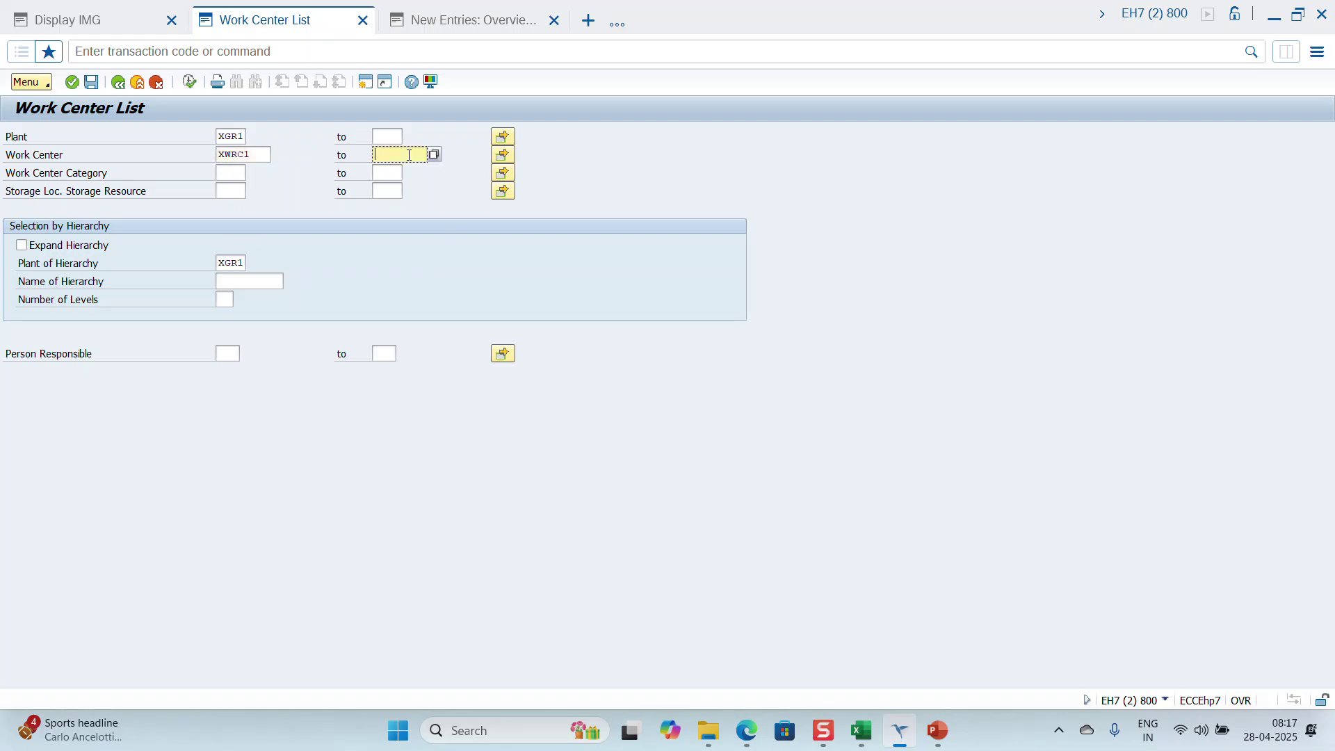
key("ctrl+v")
key("BackSpace")
type("2")
left_click(189, 82)
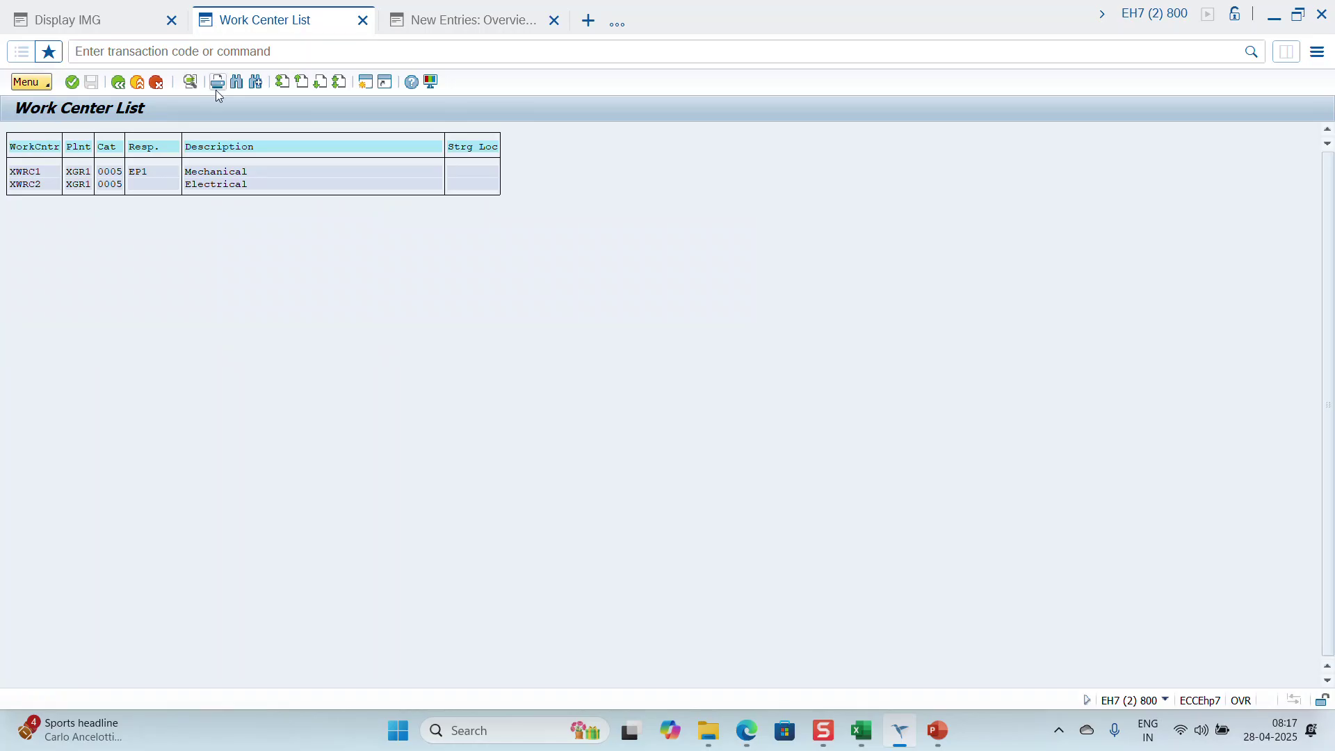
left_click(119, 83)
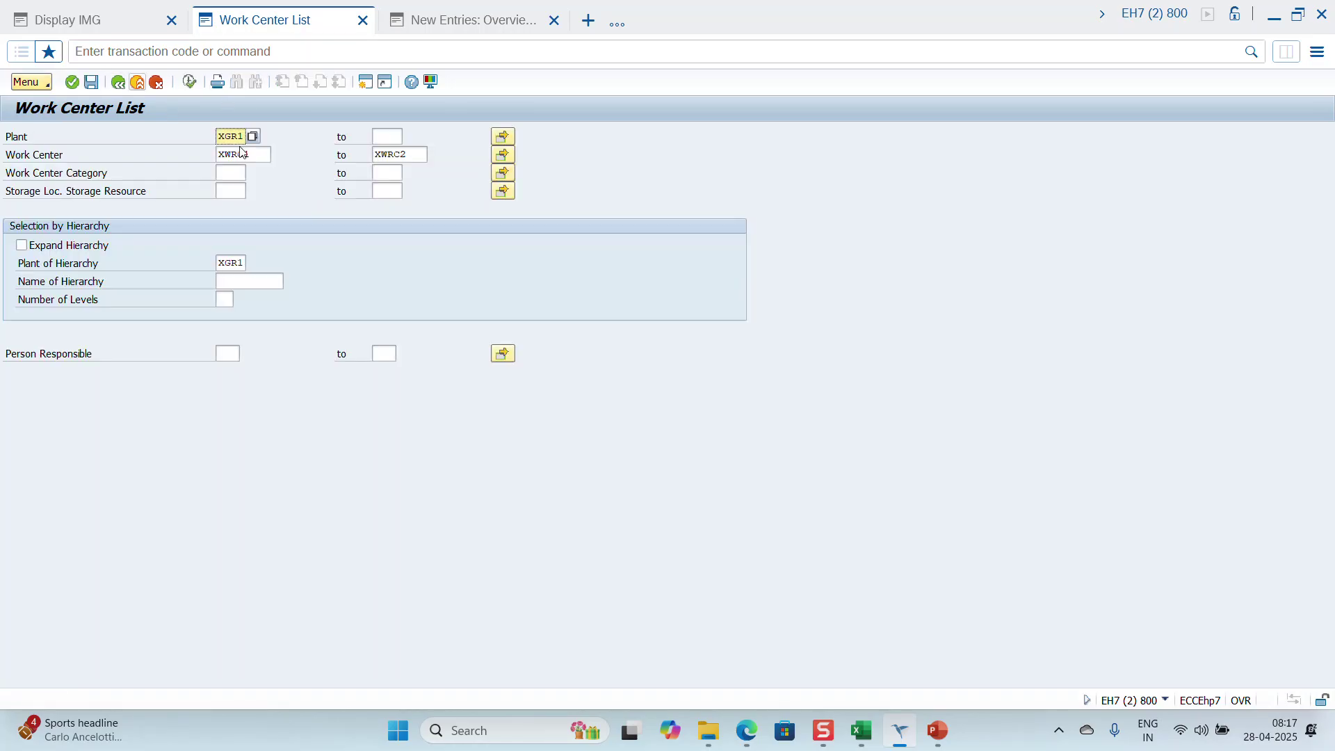
Step: Open the multiple selection for work center and enter XWRC1 and XWRC3 as single values
left_click(502, 156)
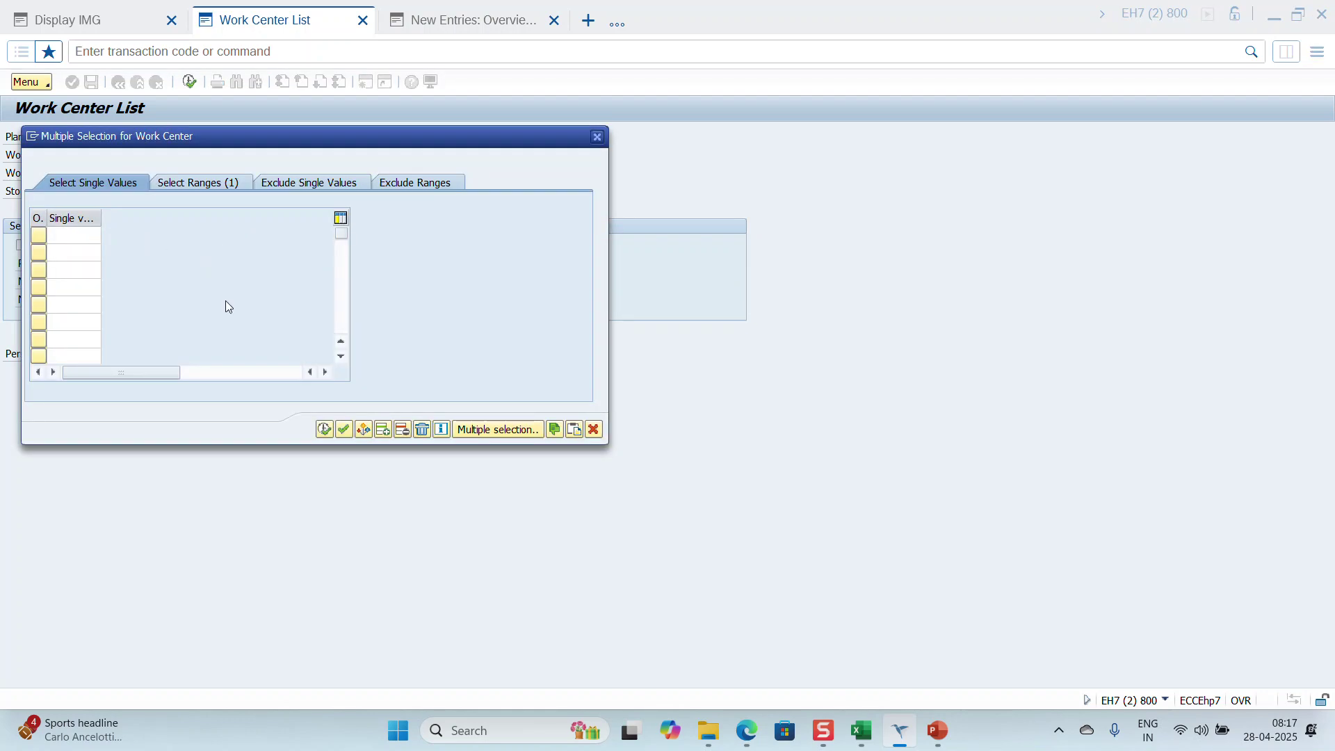
left_click(77, 233)
type("XWRC1")
left_click(77, 251)
type("XWRC1")
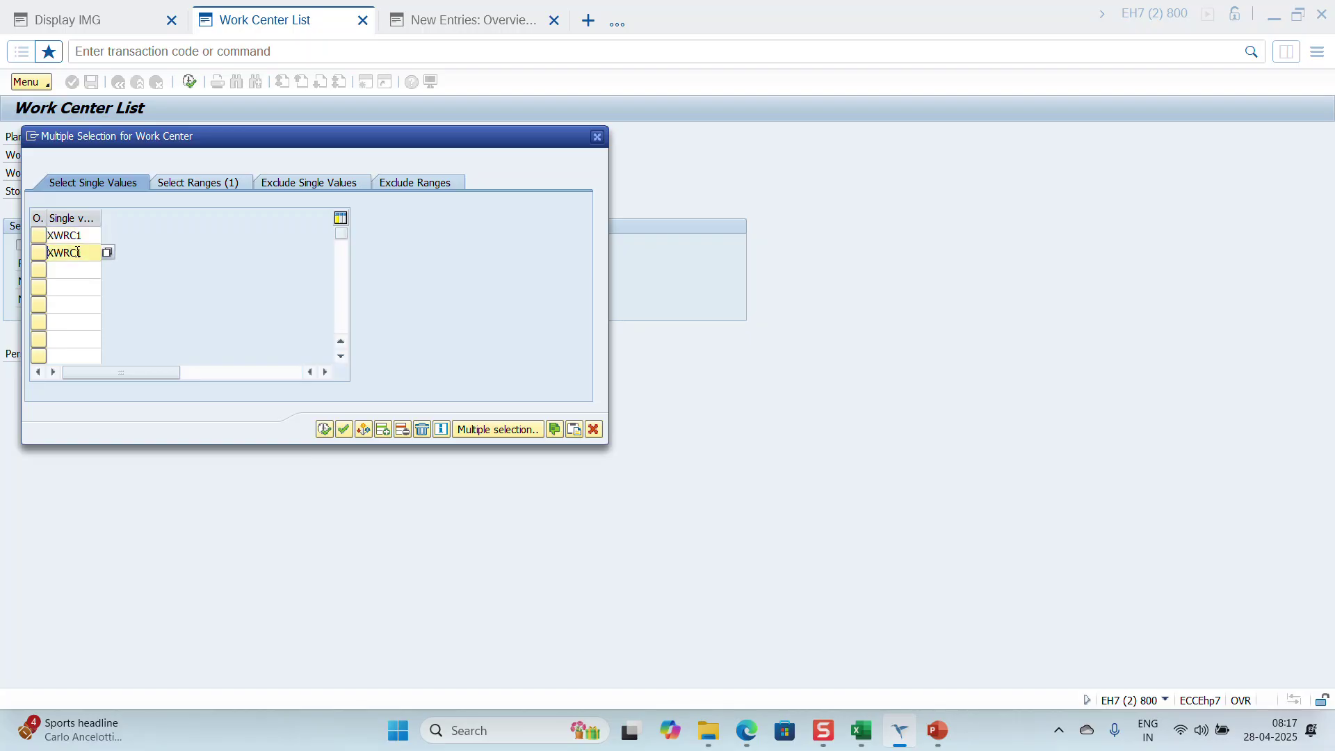
key("Home")
type("3")
key("BackSpace")
key("Delete")
key("Delete")
key("Delete")
key("Delete")
type("XWRC1")
key("BackSpace")
type("3")
key("Return")
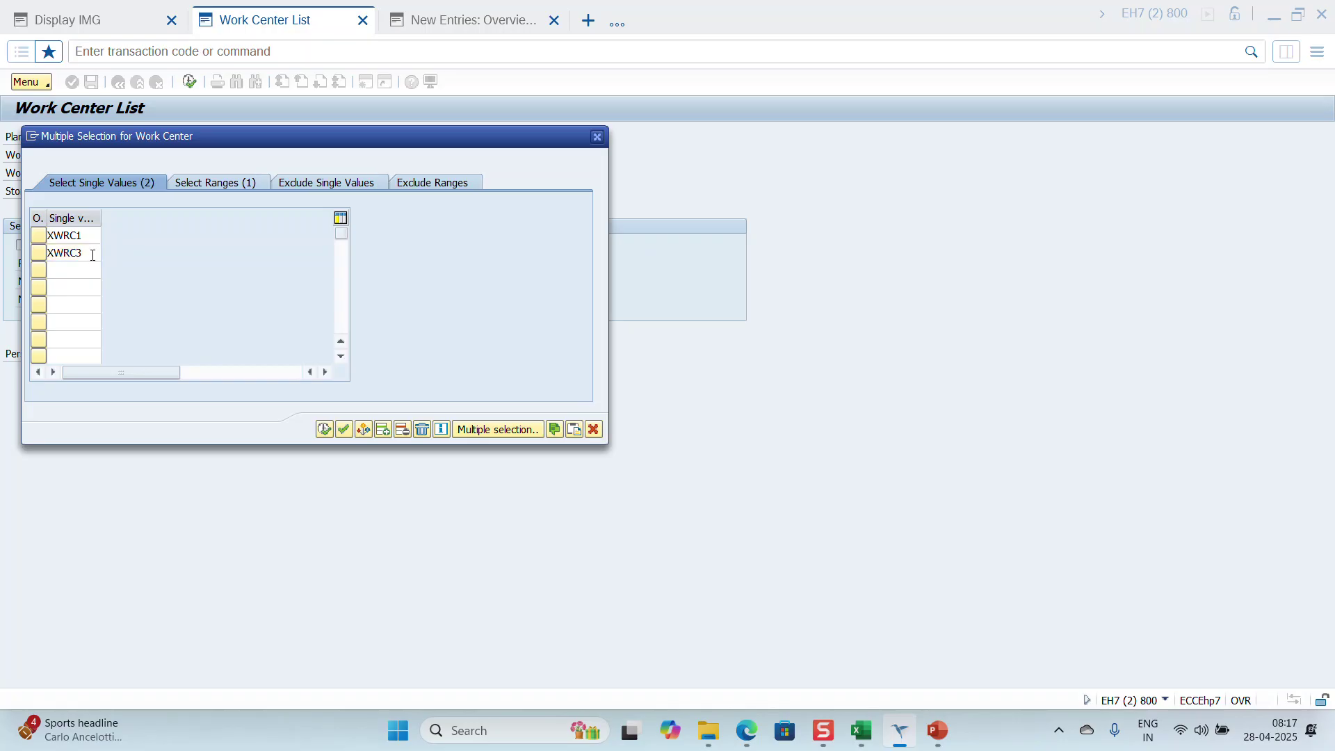
Step: Apply the multiple selection, execute the work center list, and return to the selection
left_click(325, 430)
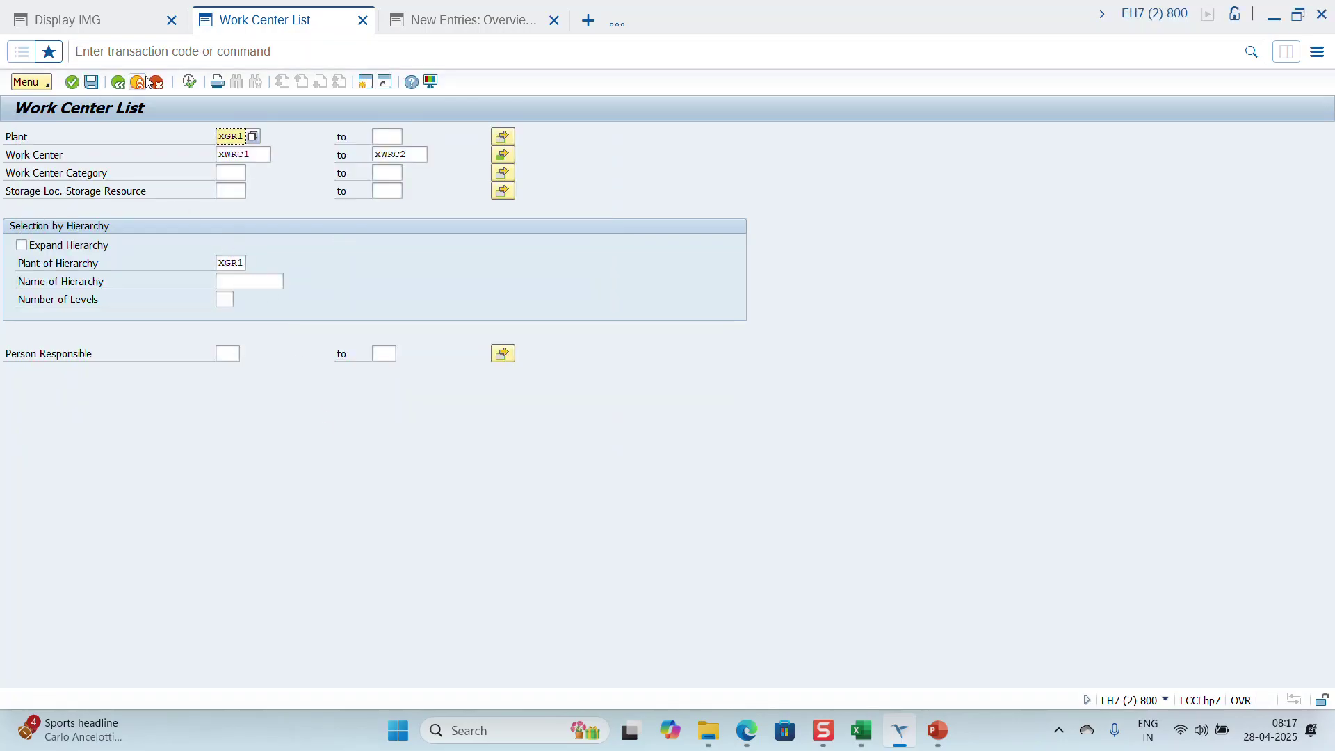
left_click(191, 87)
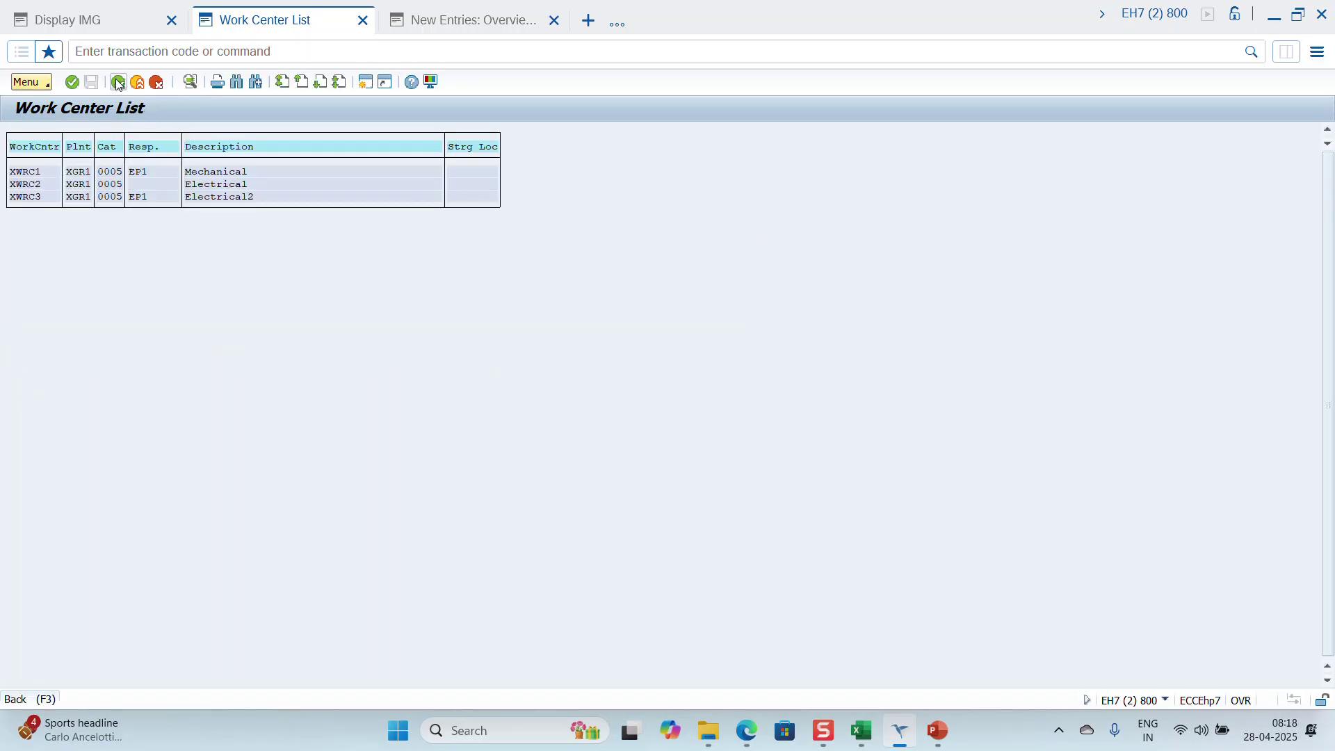
left_click(118, 83)
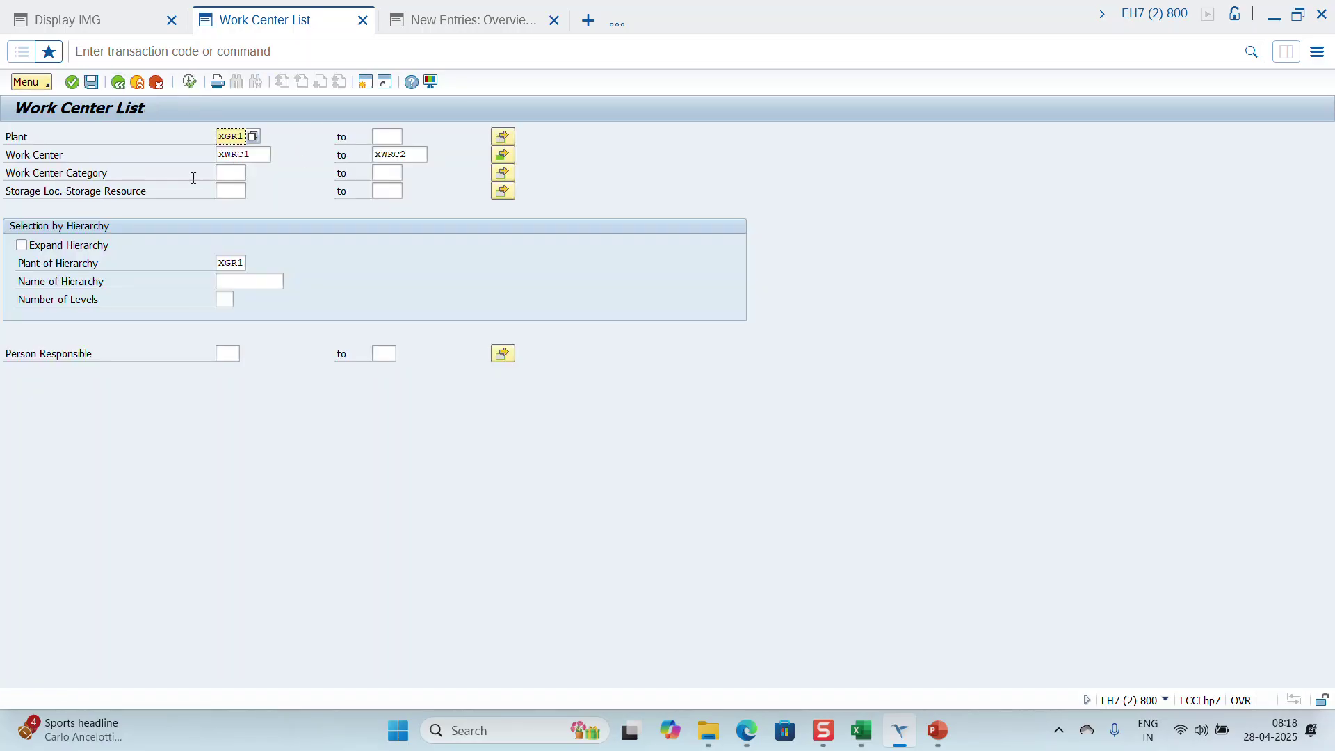
Step: Leave the work center list and try to start transaction IR10
left_click(240, 180)
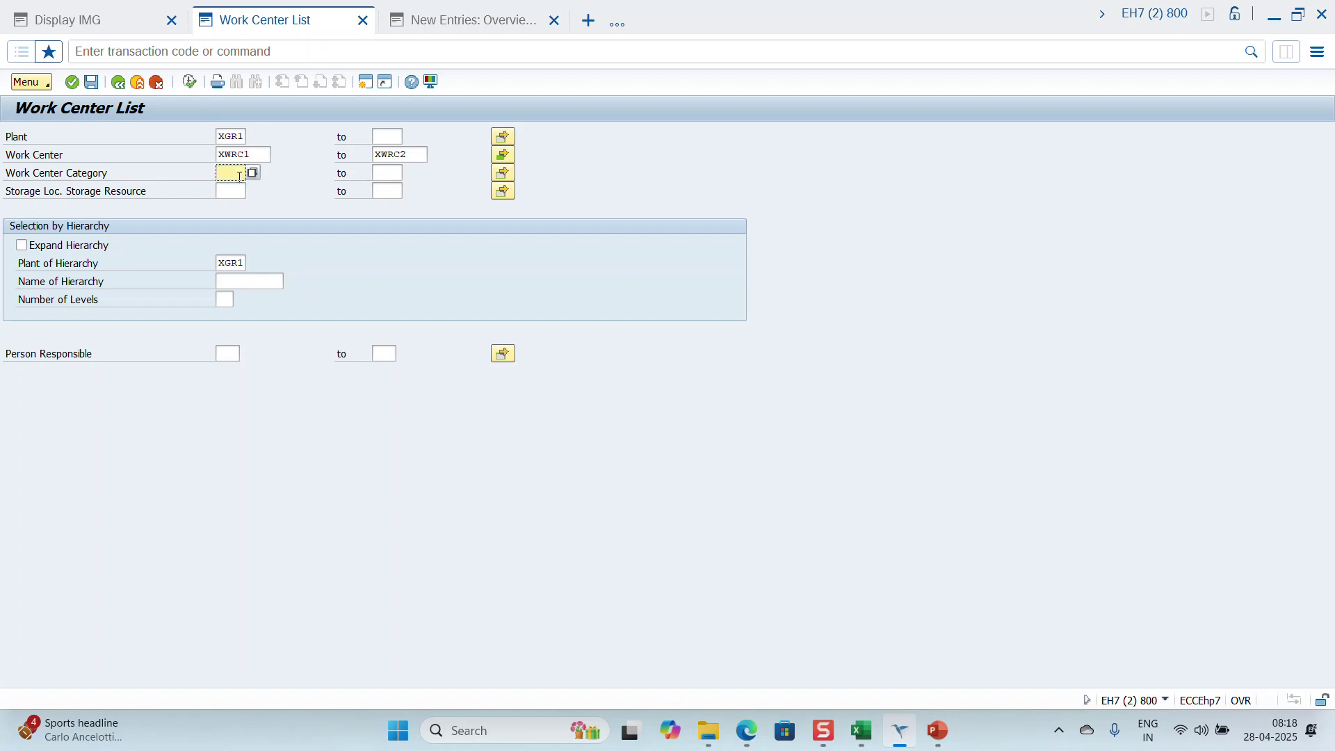
double_click(257, 155)
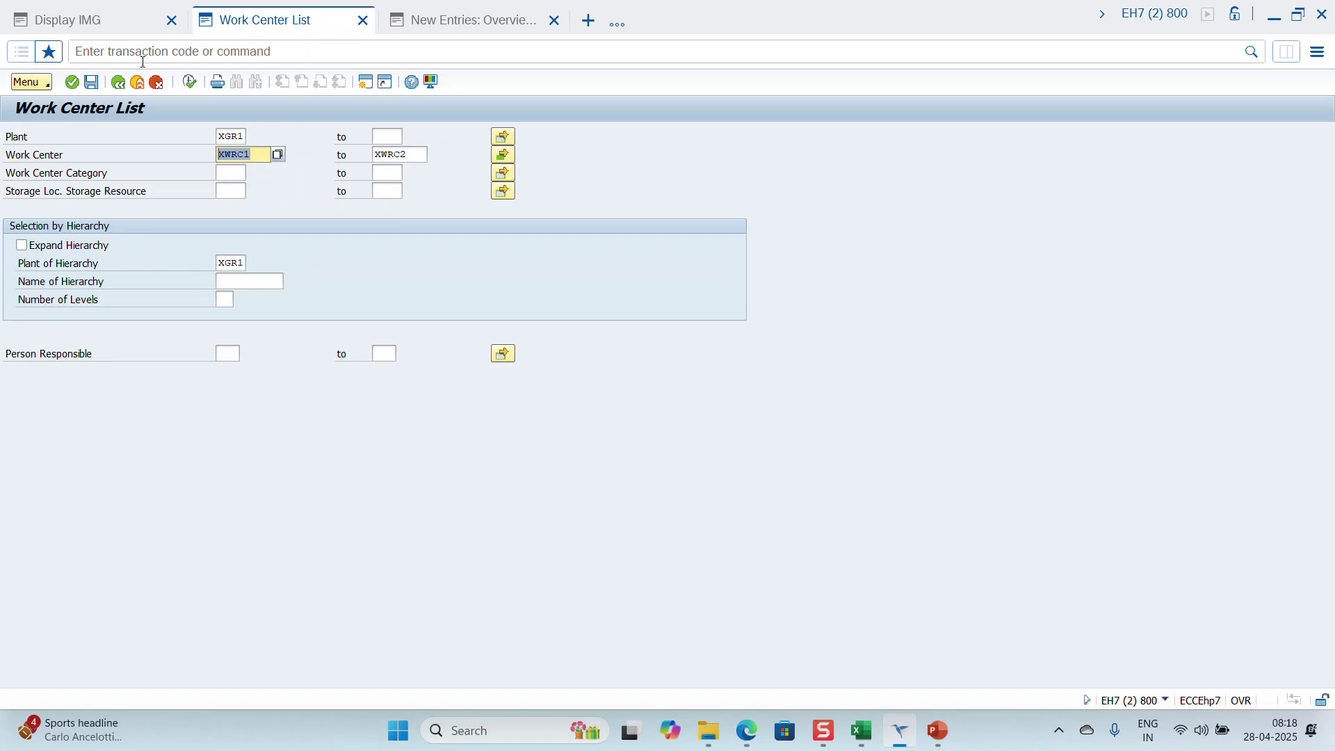
left_click(125, 91)
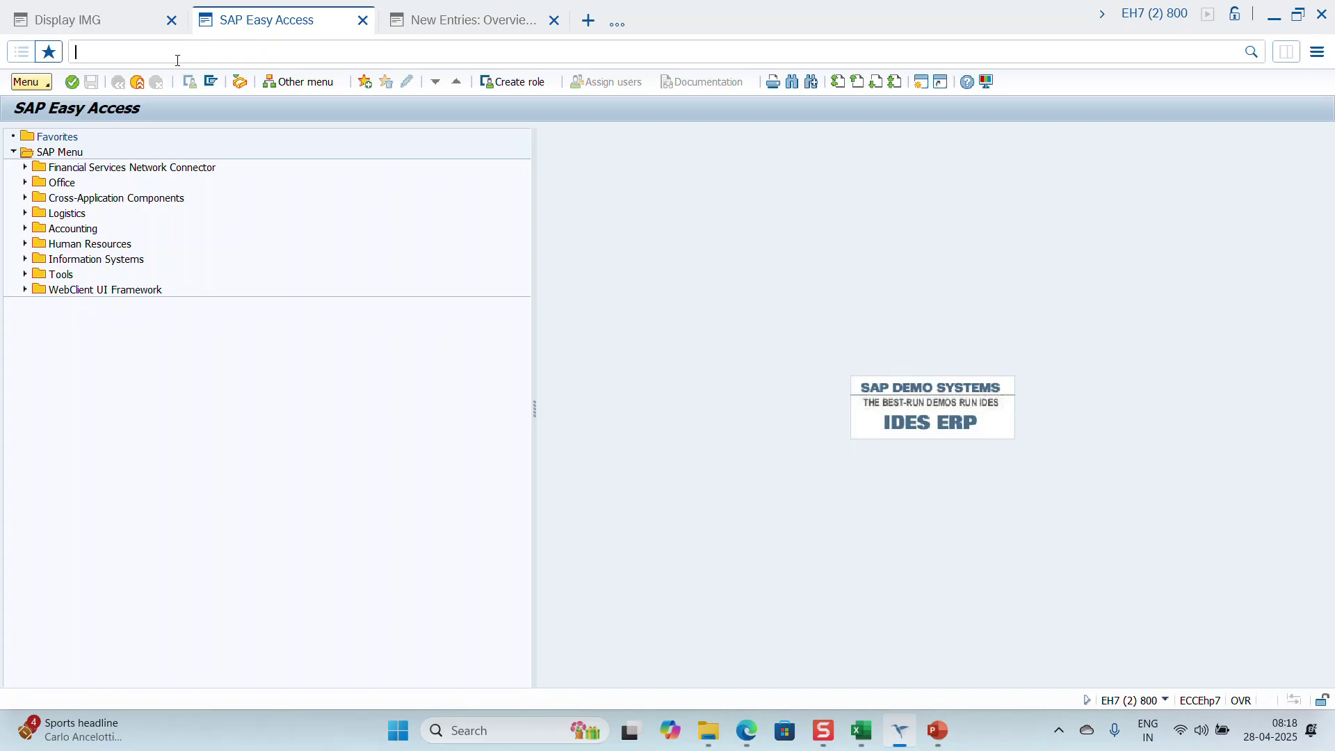
type("IR01")
key("Return")
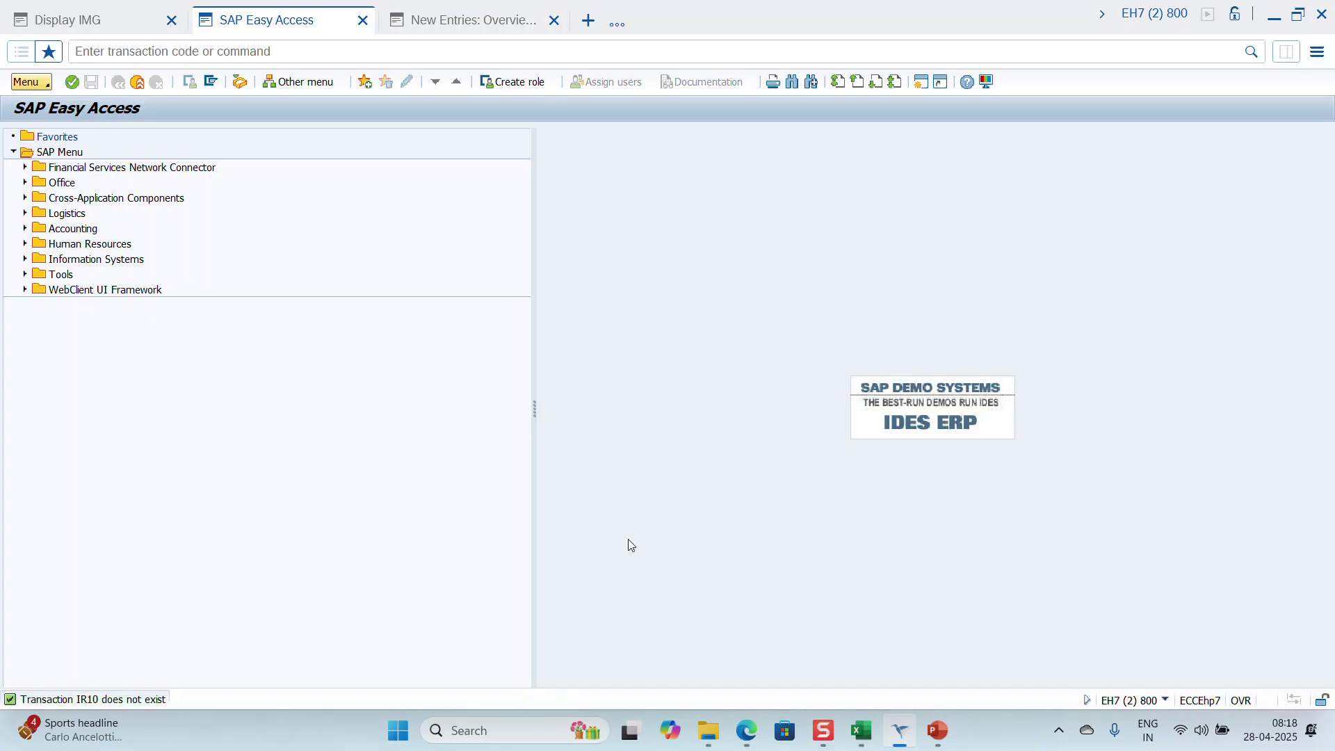
Step: Switch to the Edge browser and search Bing for "t code for work center hirarchy in sap pm"
left_click(747, 732)
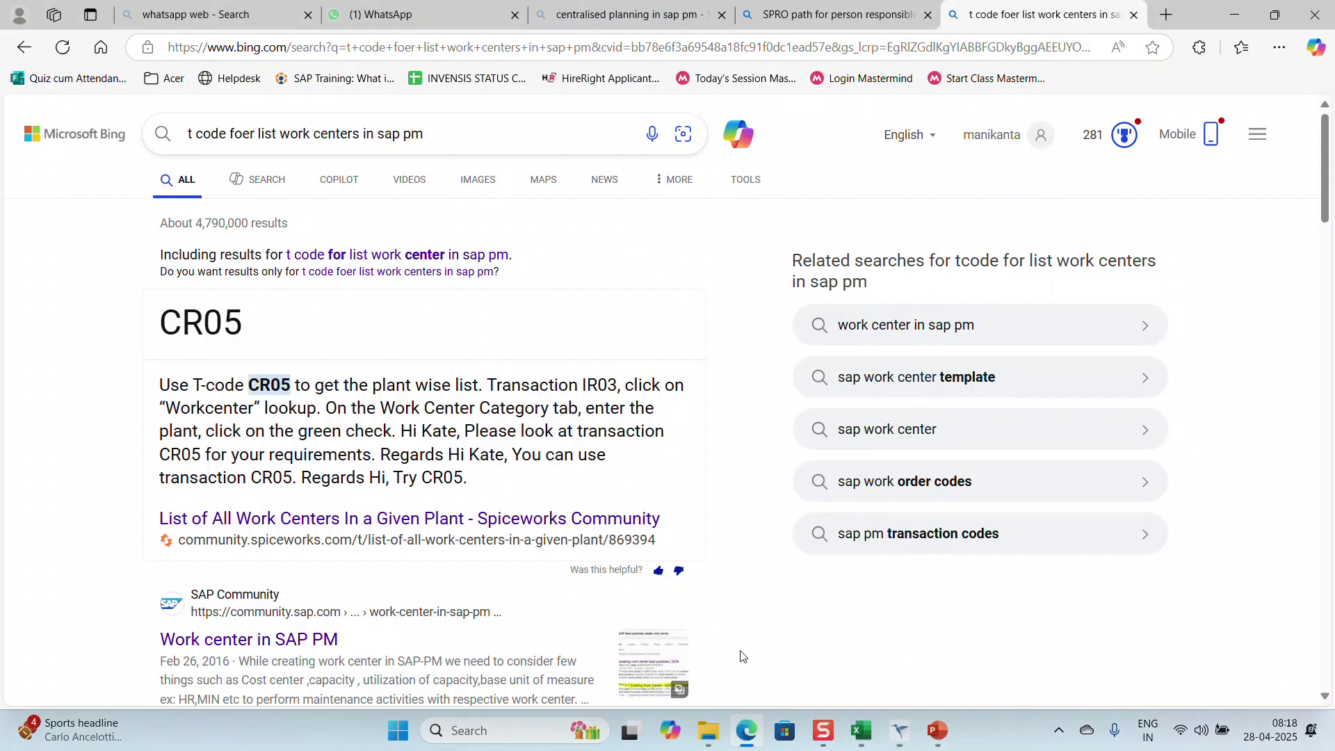
left_click(259, 133)
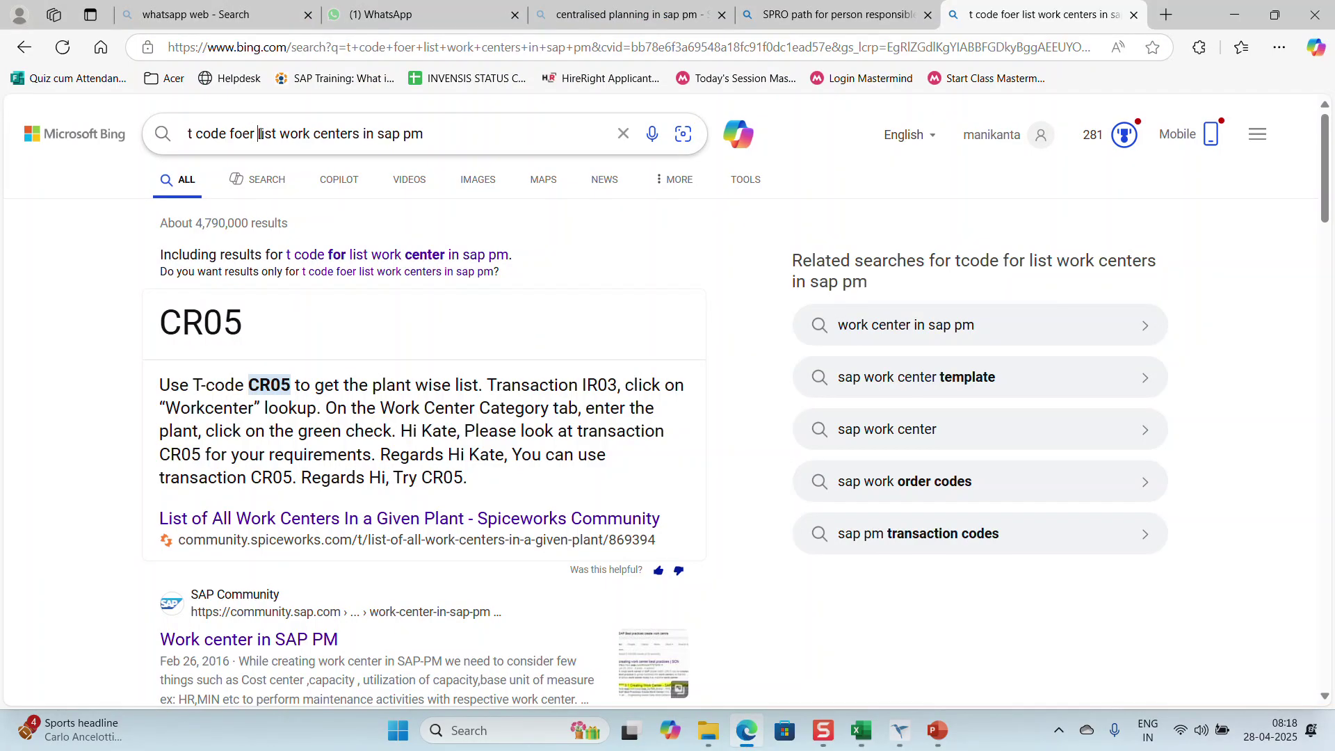
left_click_drag(259, 133, 304, 137)
left_click_drag(434, 134, 245, 134)
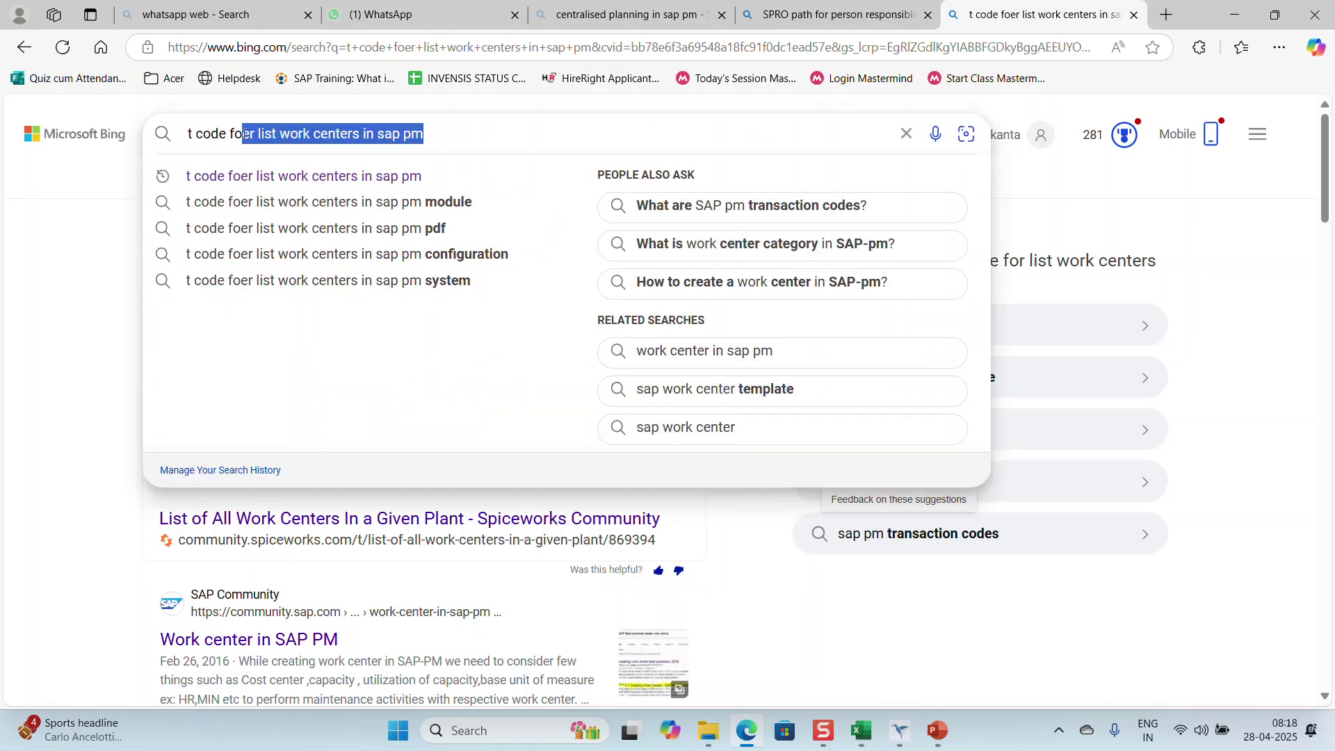
type("r w")
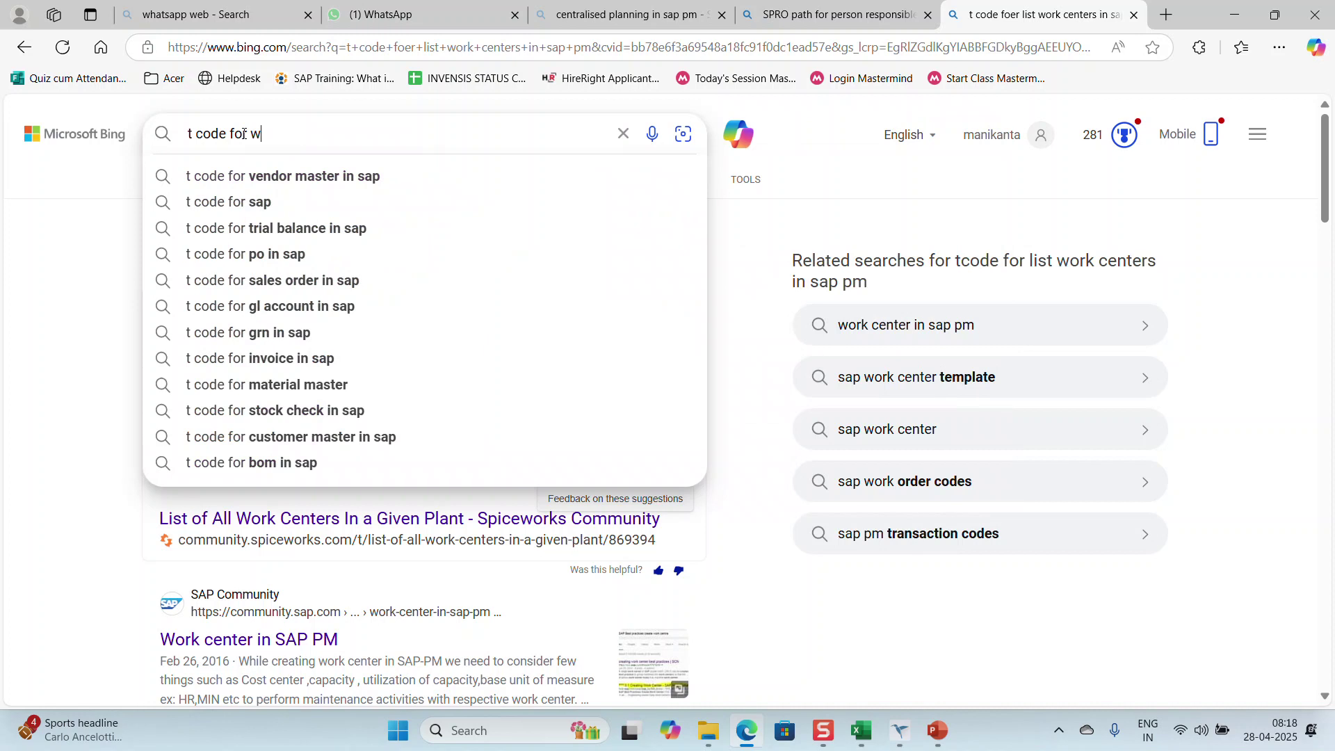
type("ork center h")
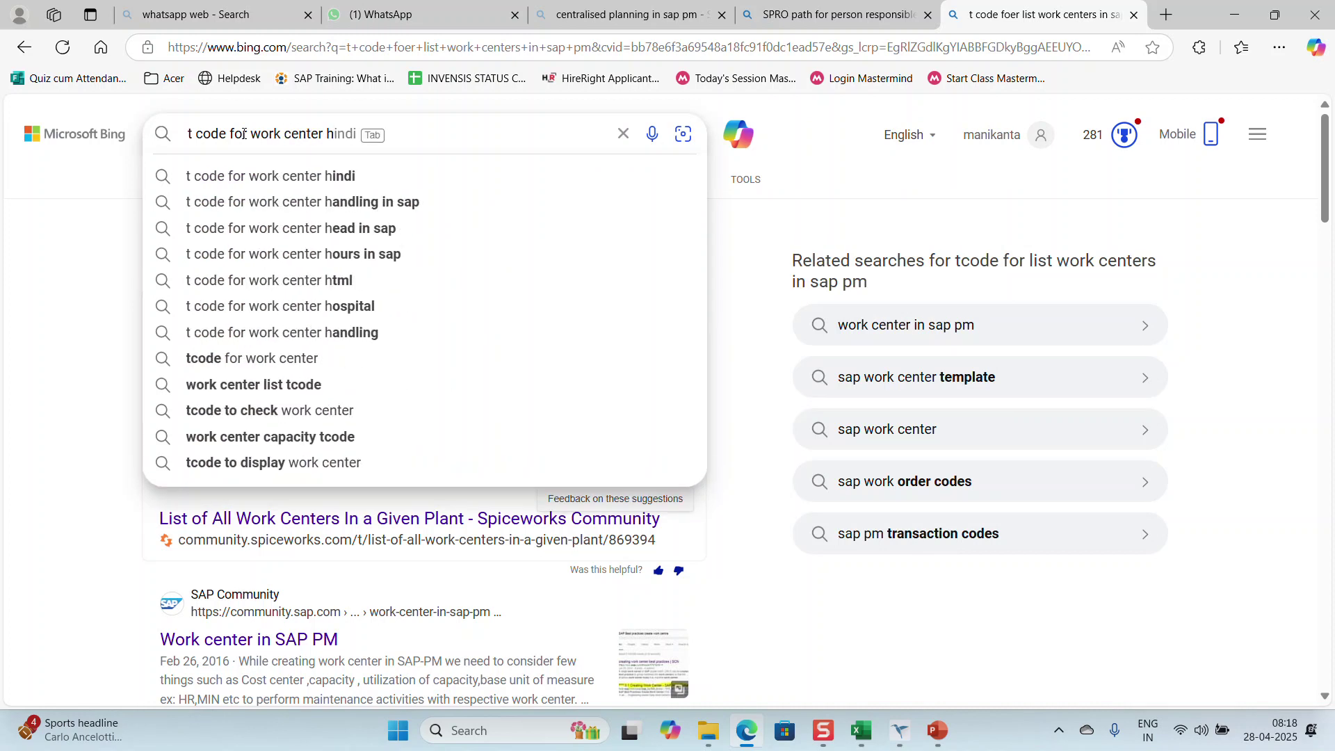
type("y")
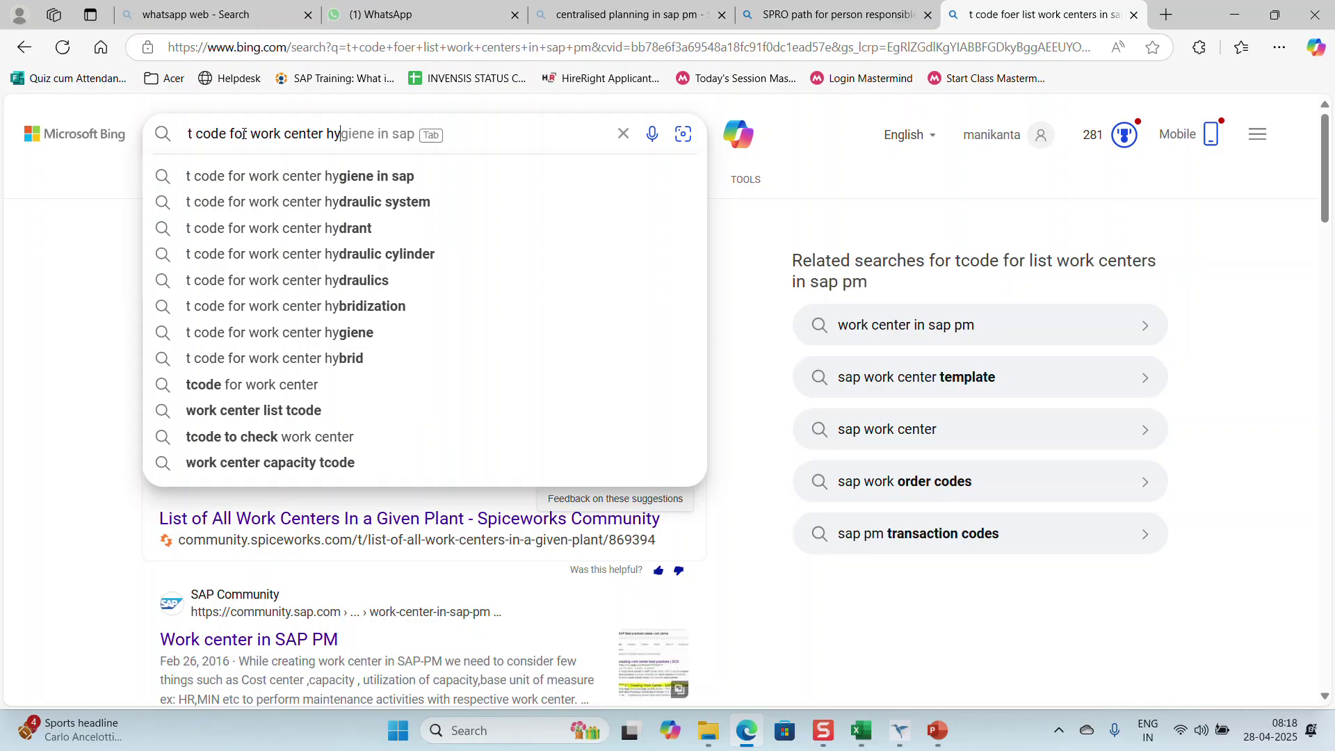
key("BackSpace")
type("irar")
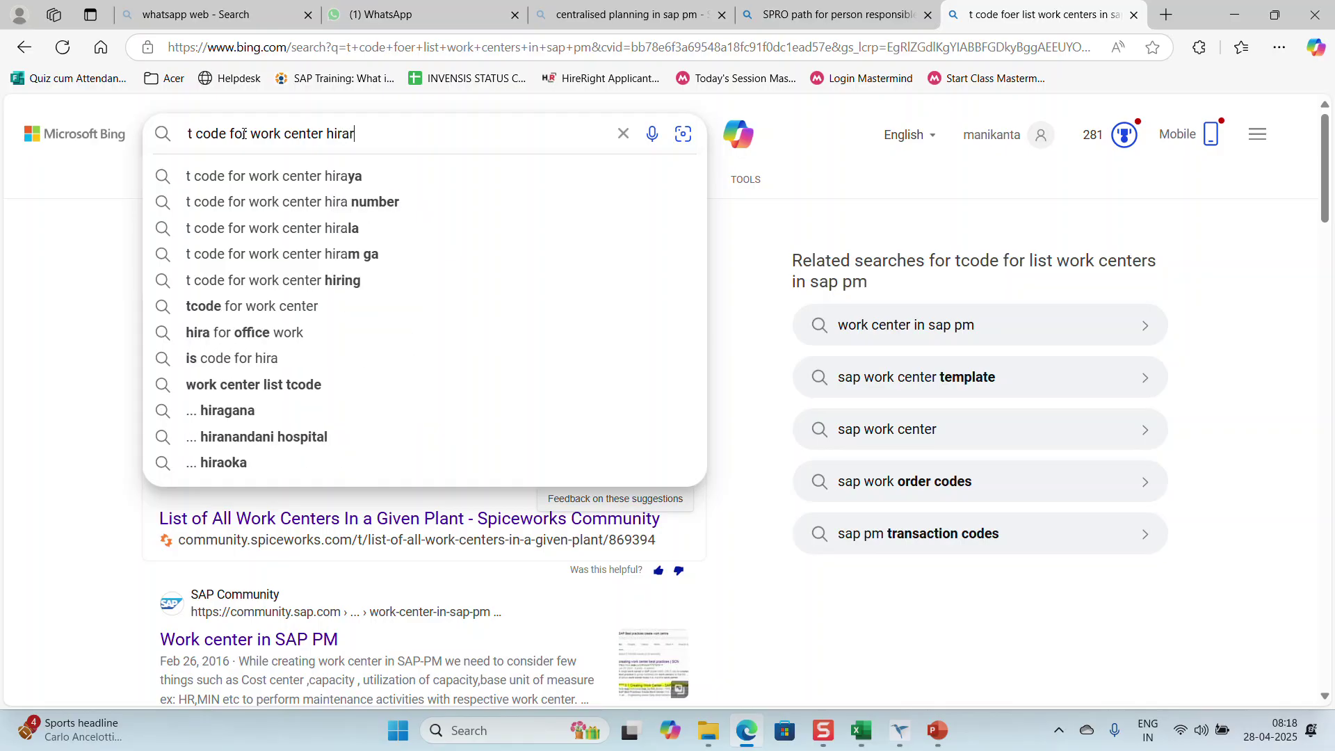
type("chy in s")
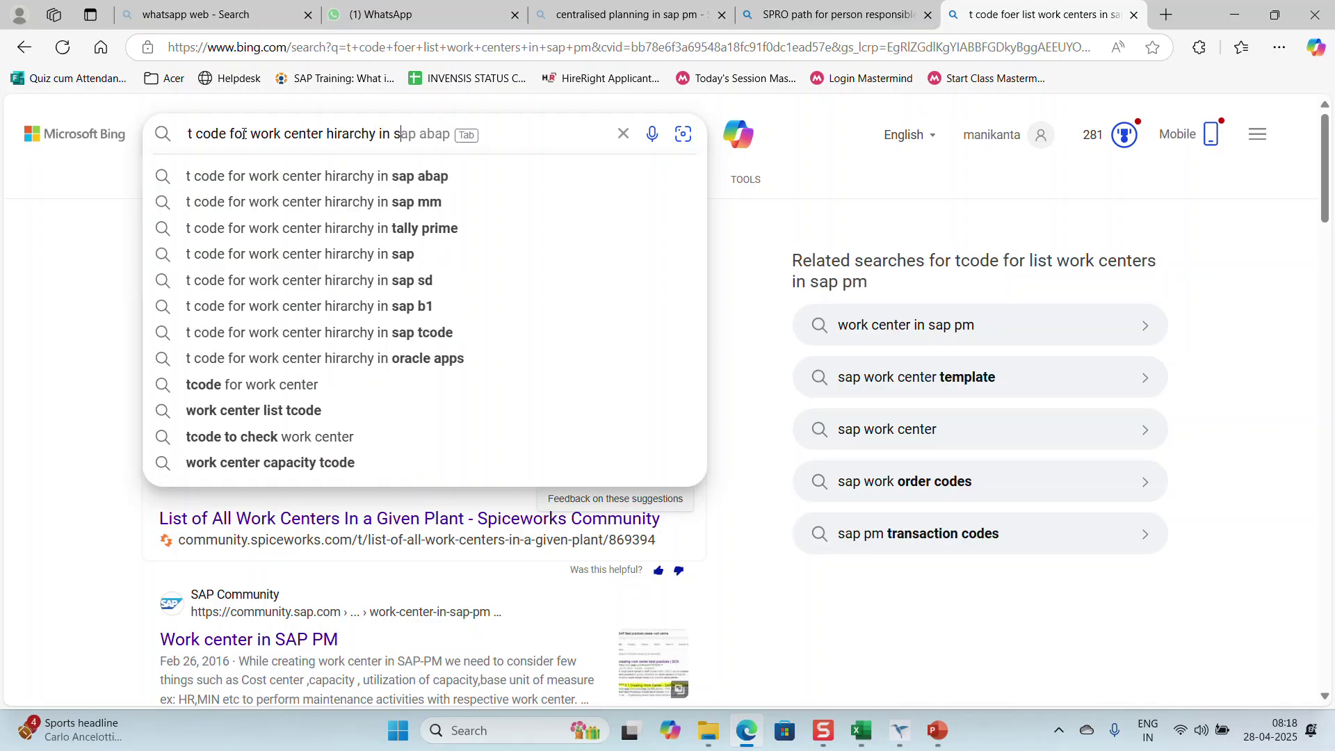
type("ap pm")
key("Return")
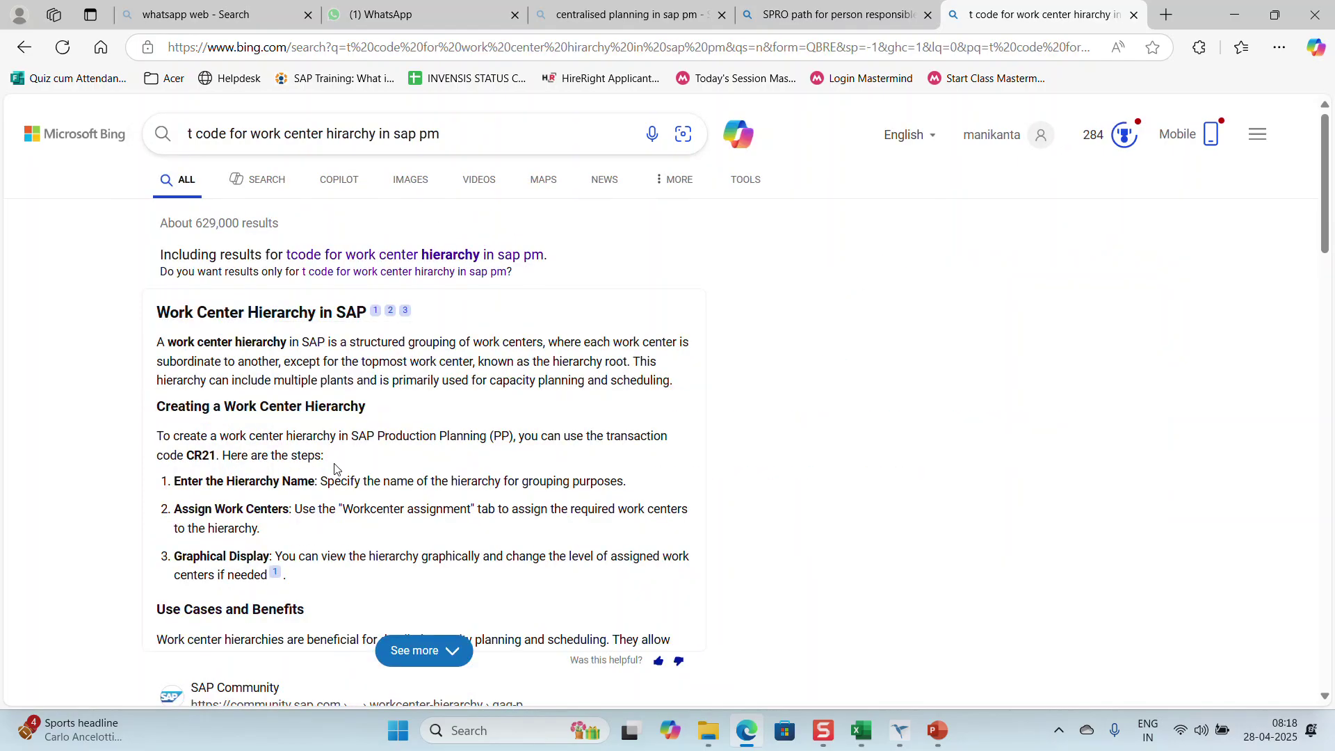
Step: Switch to SAP, start transaction CR21 and enter XGR1 as the hierarchy name for plant XGR1
left_click(901, 730)
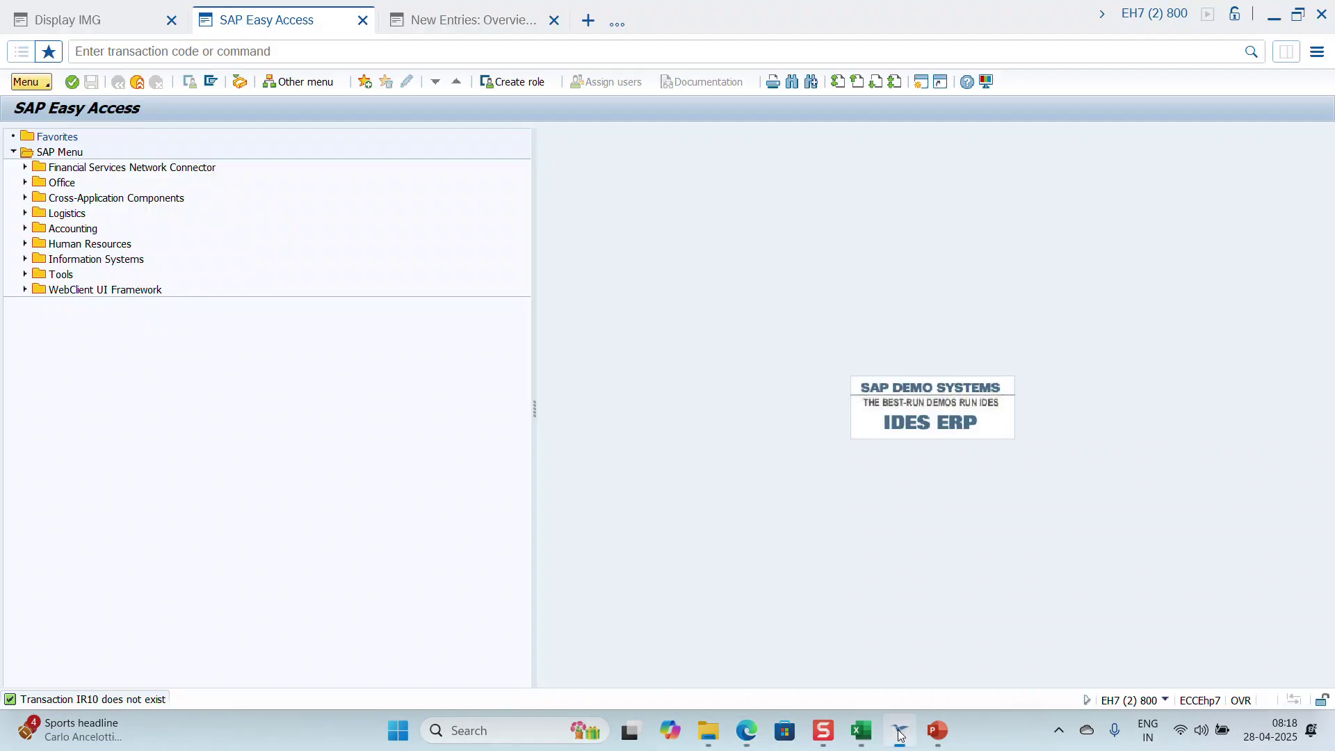
left_click(140, 54)
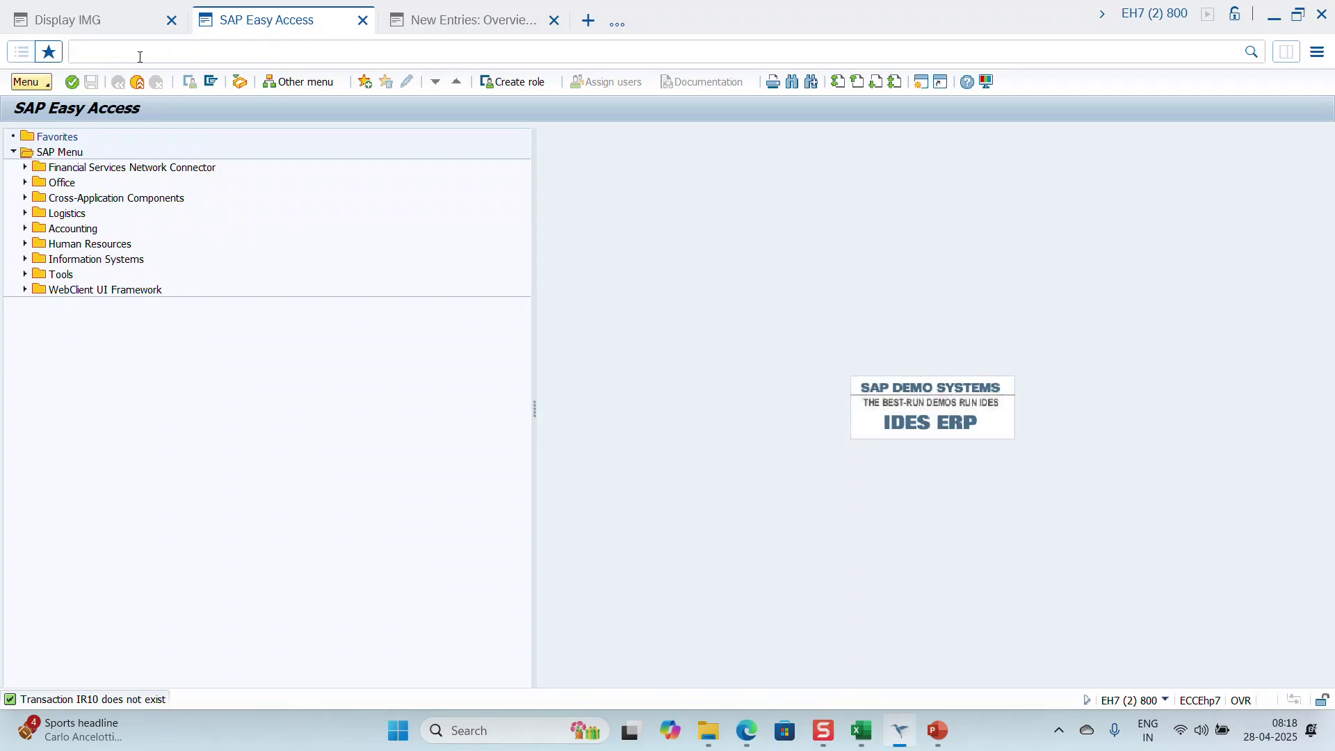
type("cr21")
key("Return")
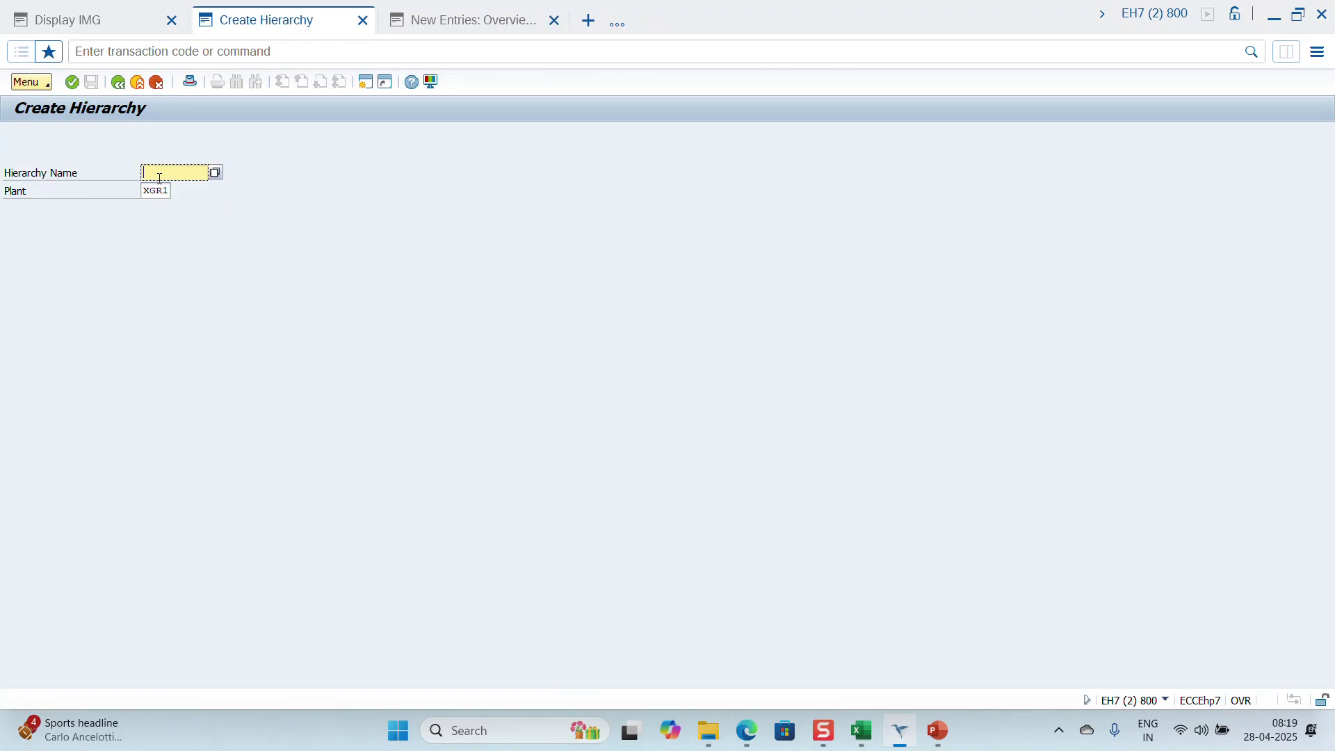
type("Z")
key("BackSpace")
type("XGR1")
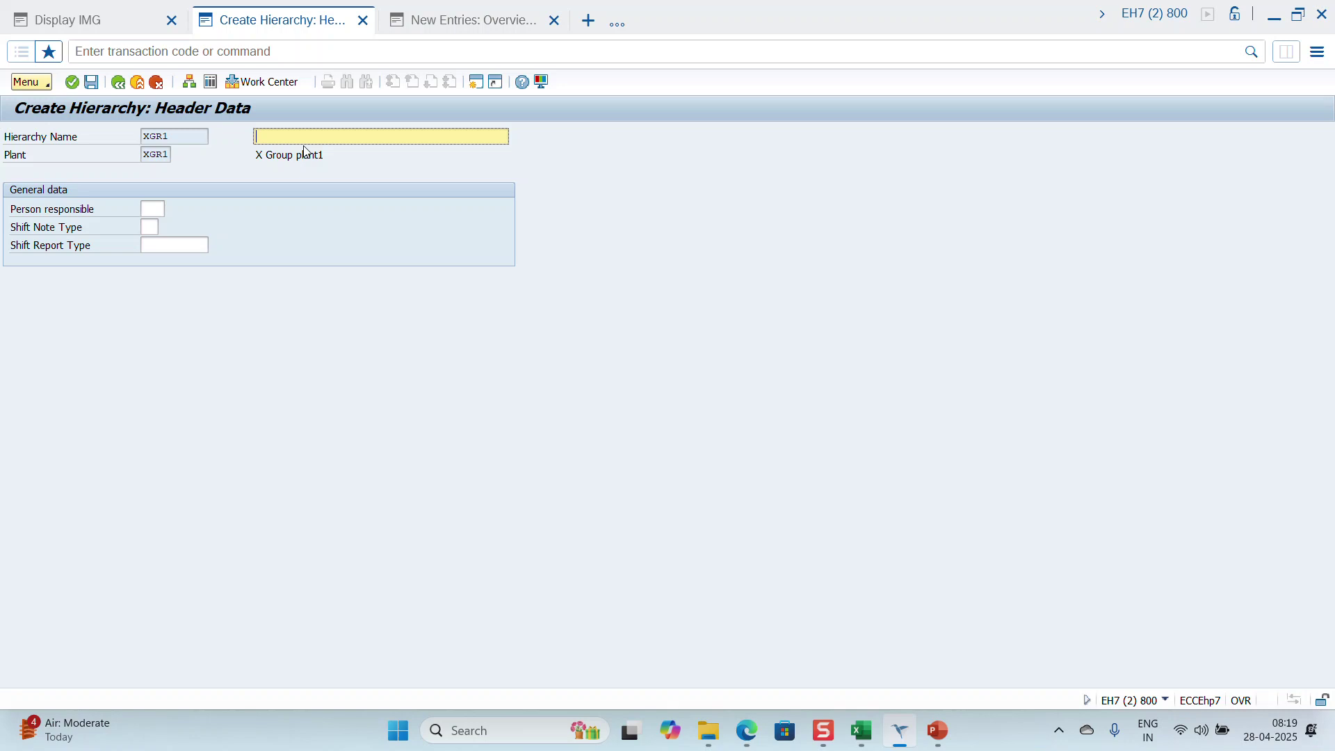
Step: Describe the hierarchy as Plant and assign work center XWRC1 of plant XGR1 to it
type("Plant")
left_click(263, 81)
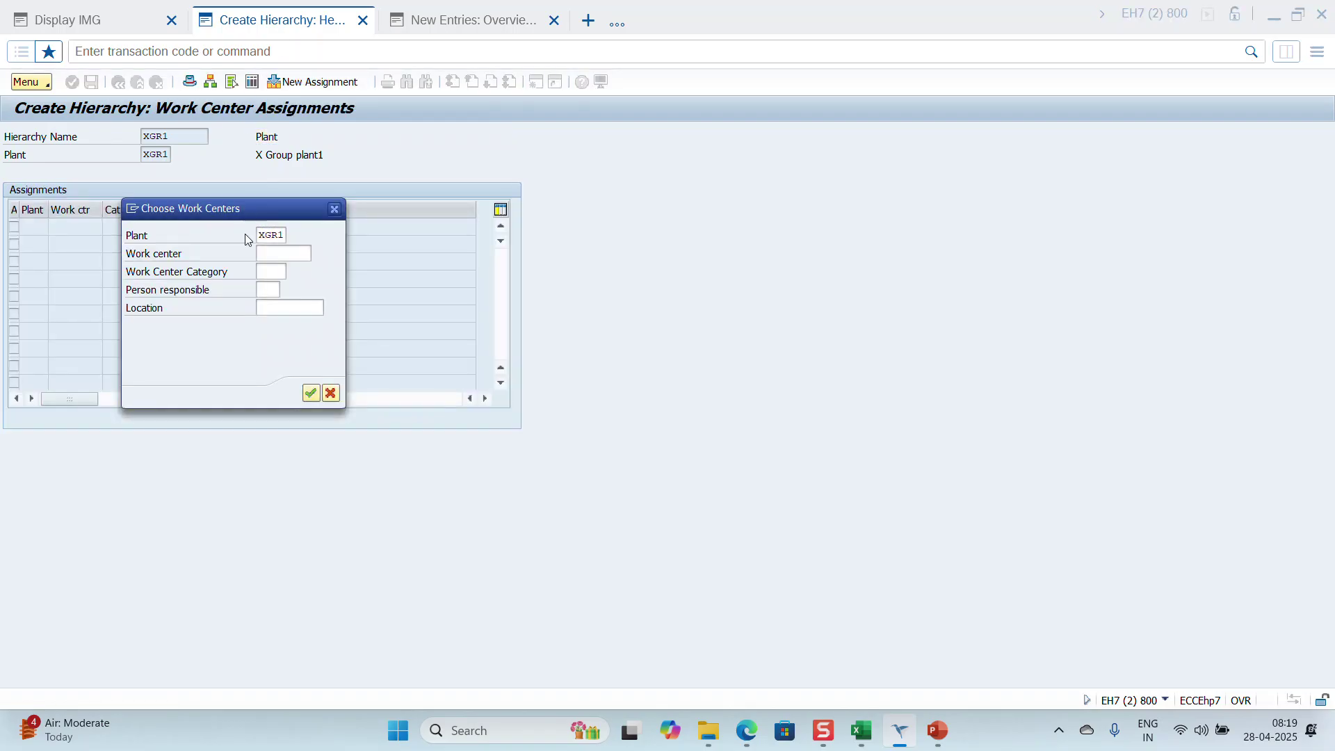
left_click(281, 252)
type("XWRC1")
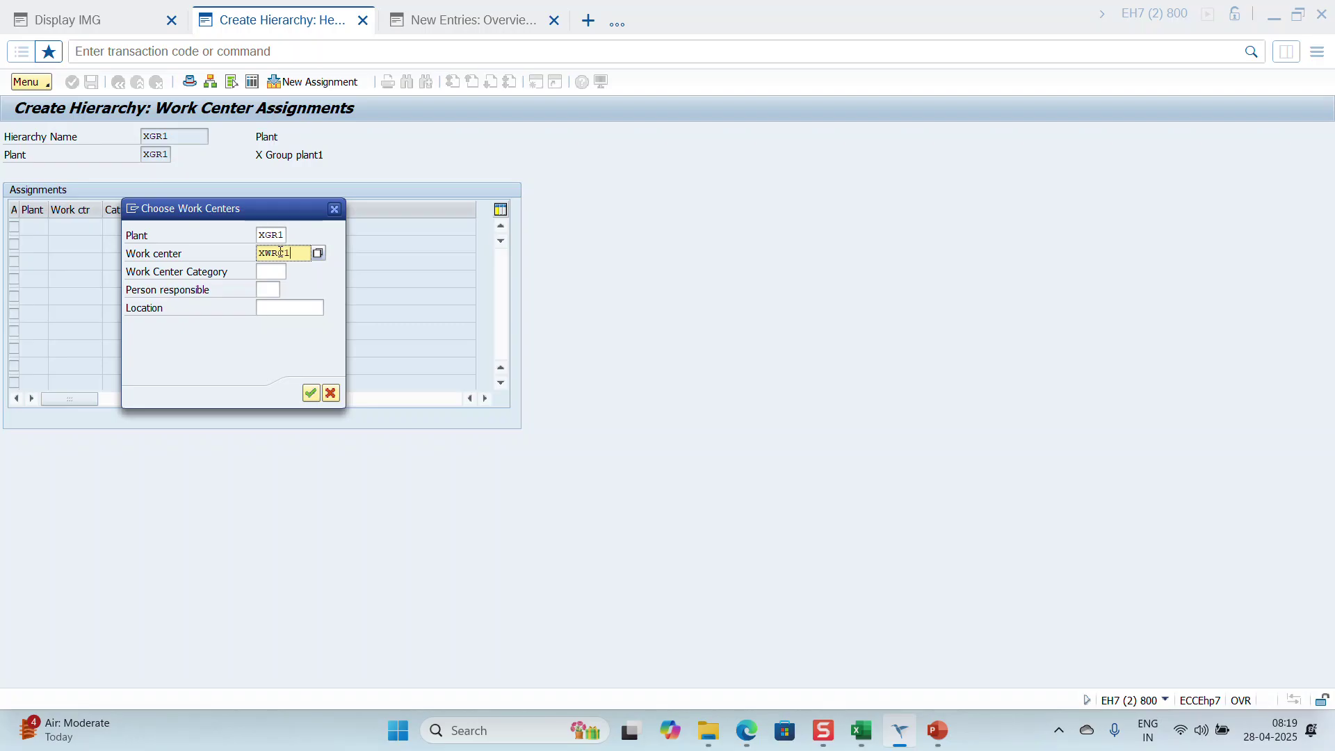
key("Return")
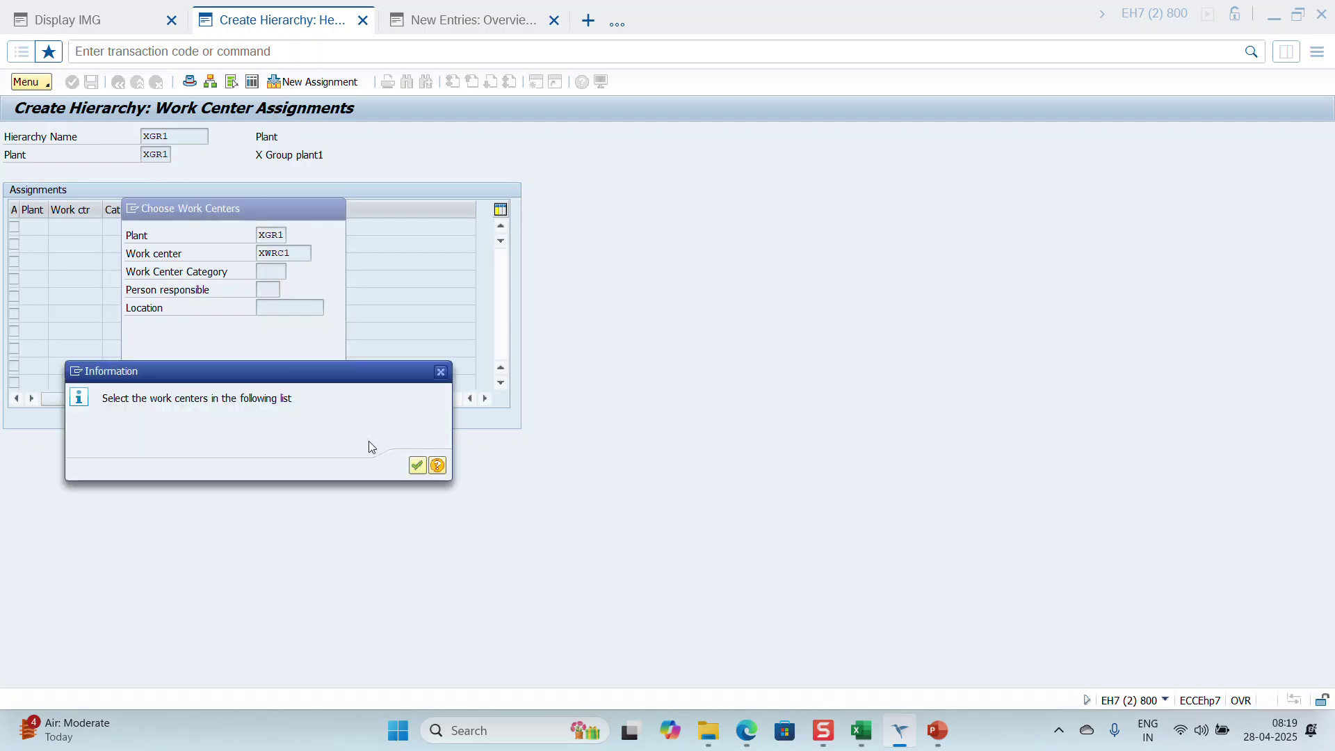
left_click(417, 464)
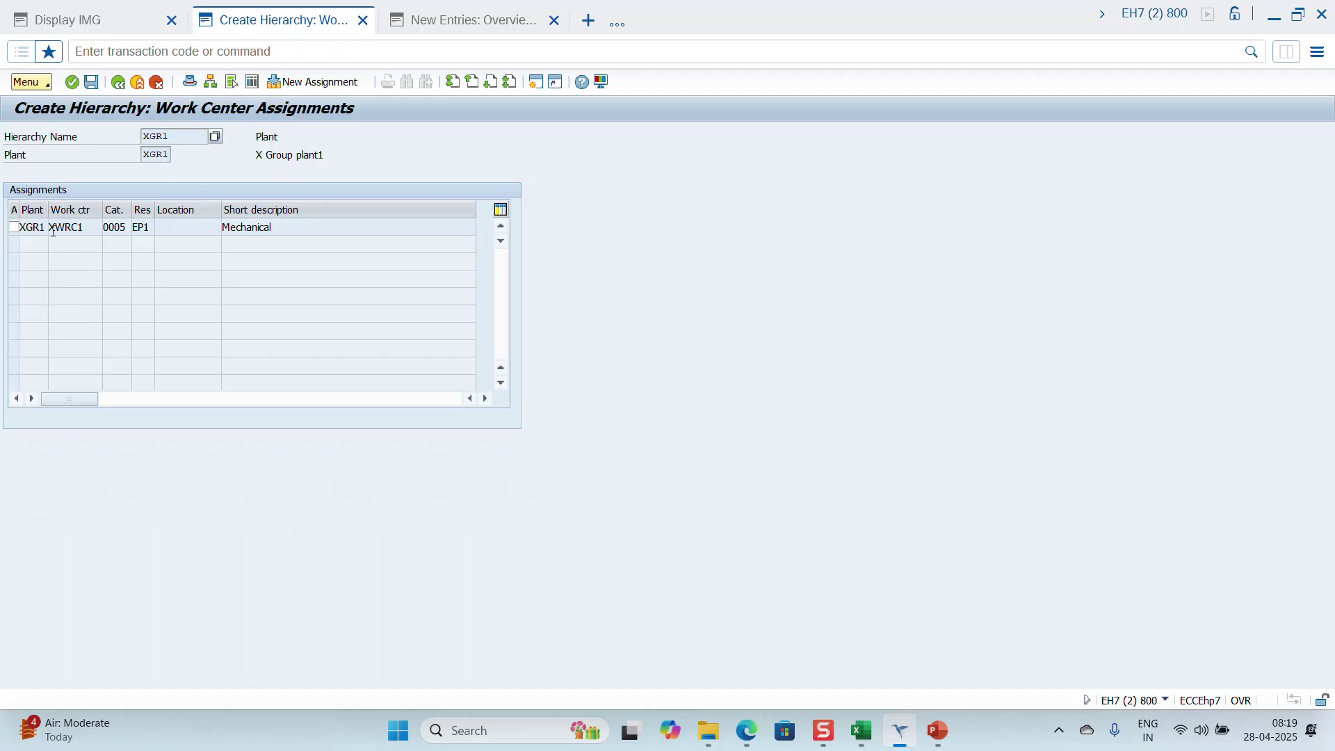
Step: Add a new assignment for work center XWRC2 of plant XGR1 to the hierarchy
left_click(317, 83)
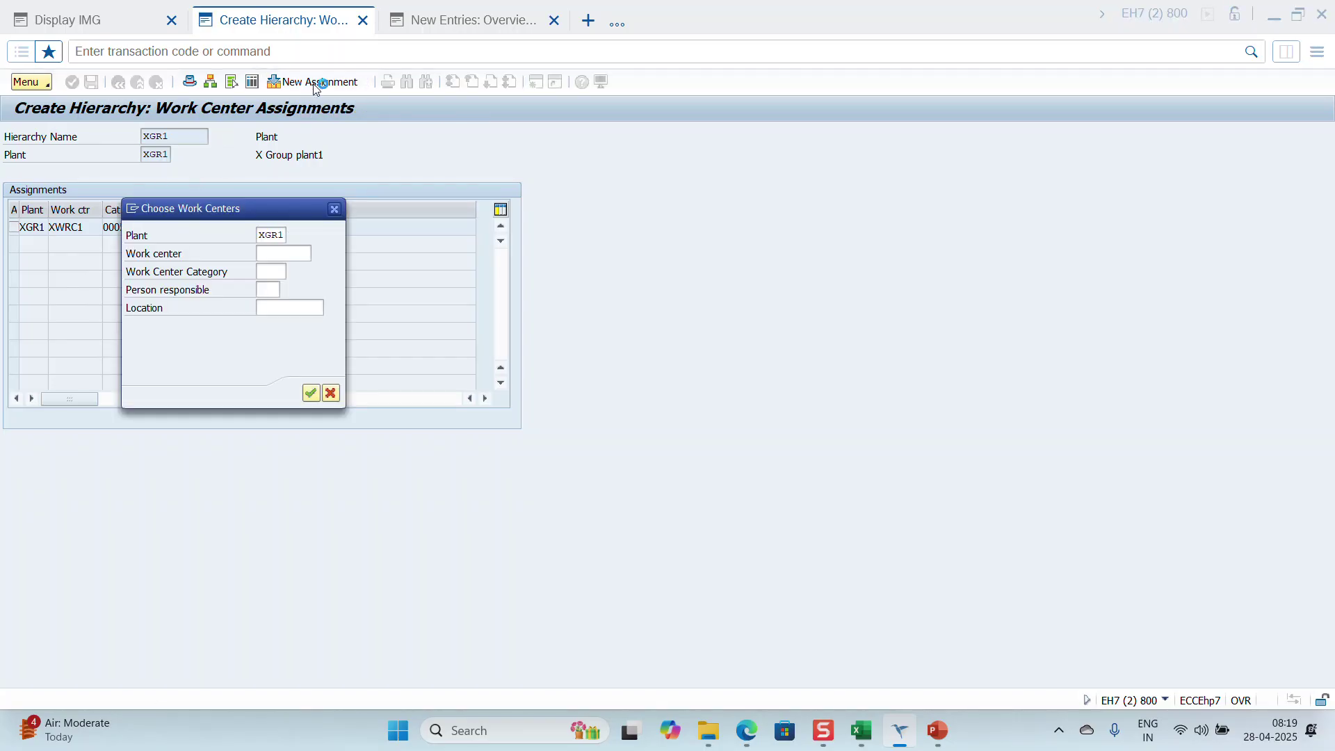
left_click(273, 256)
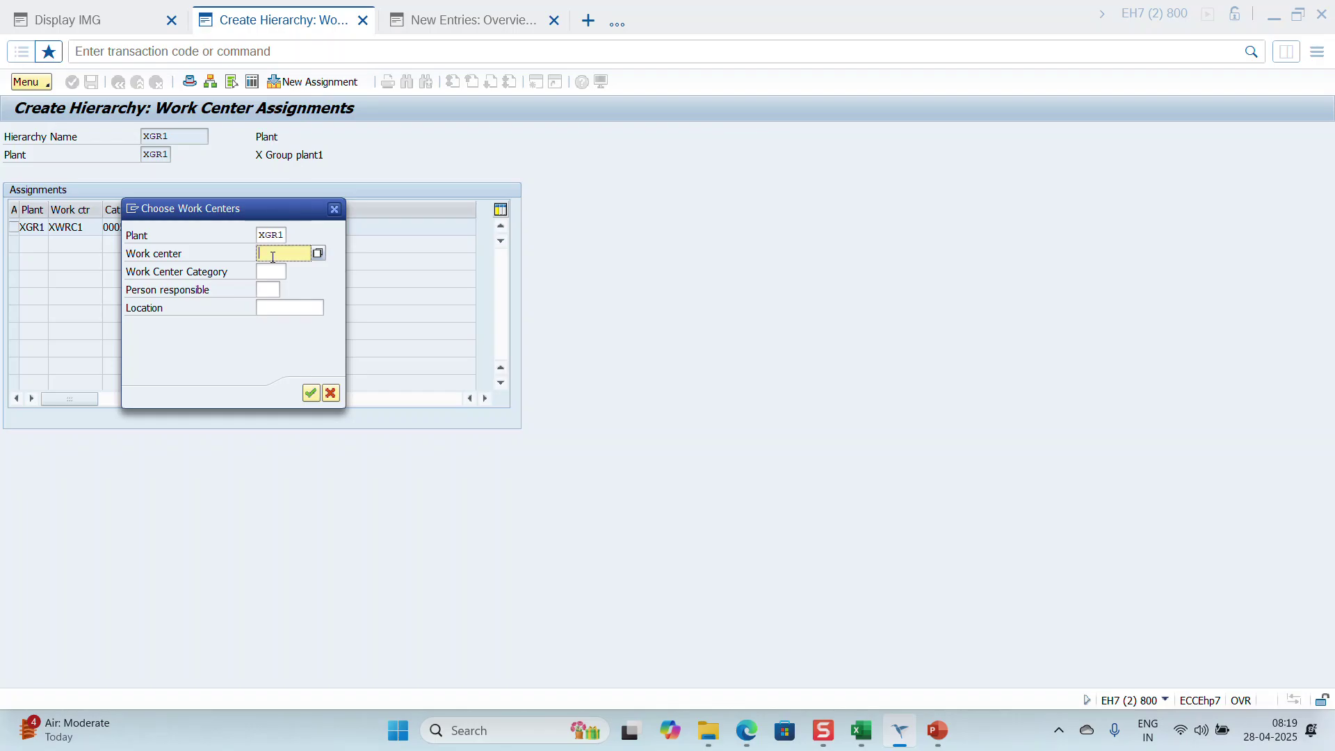
type("XWRC12")
key("BackSpace")
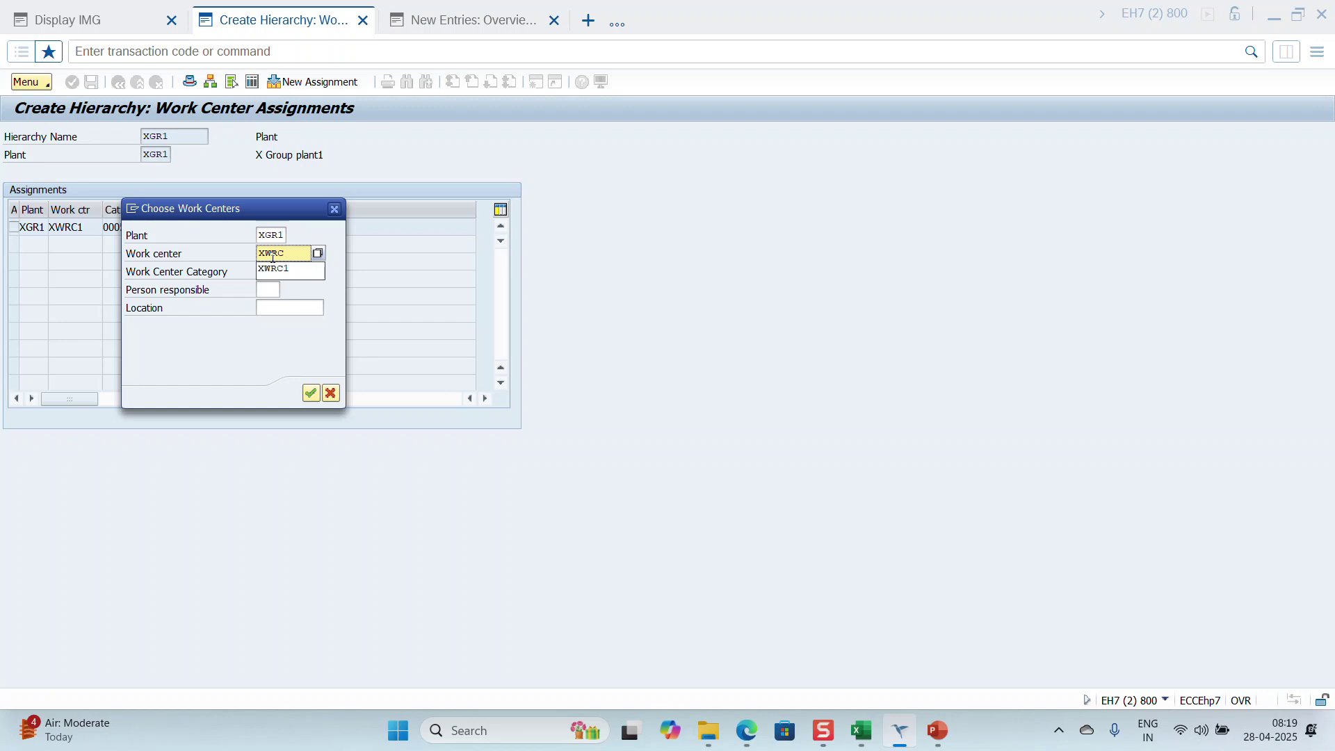
type("2")
key("Return")
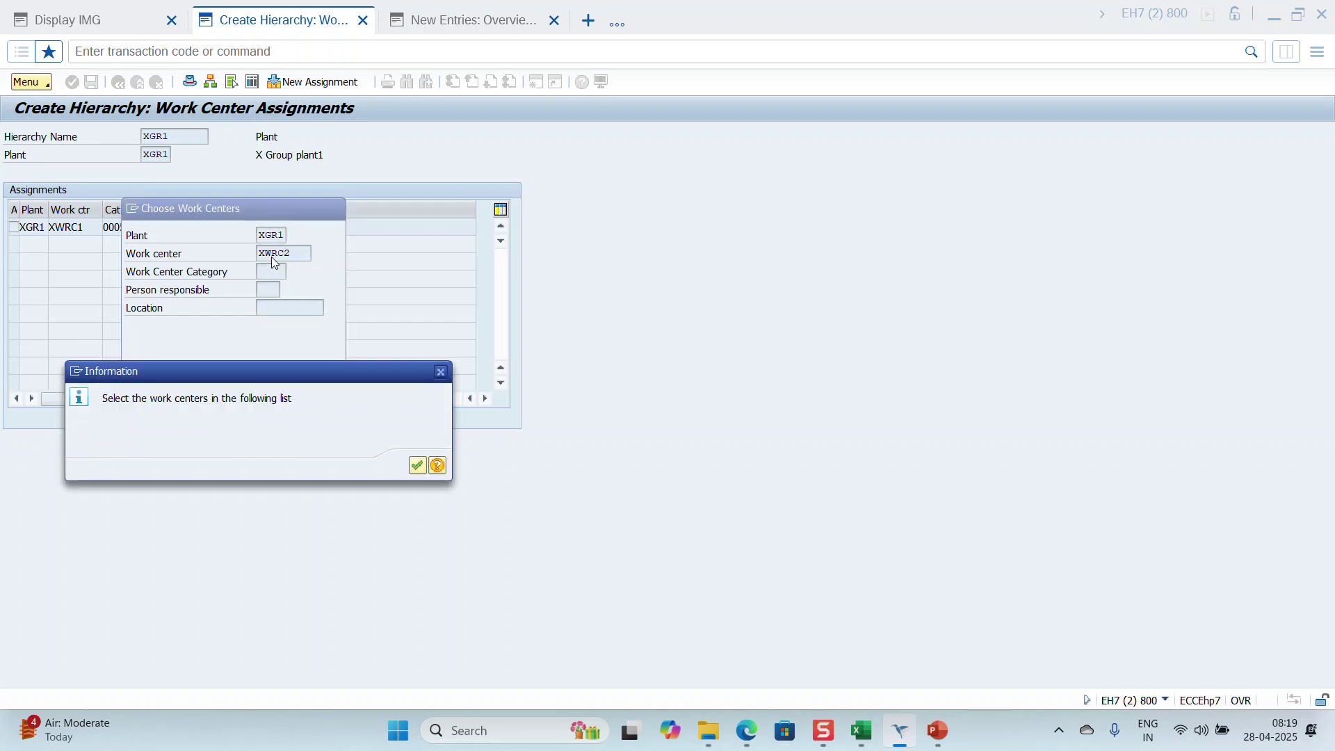
key("Return")
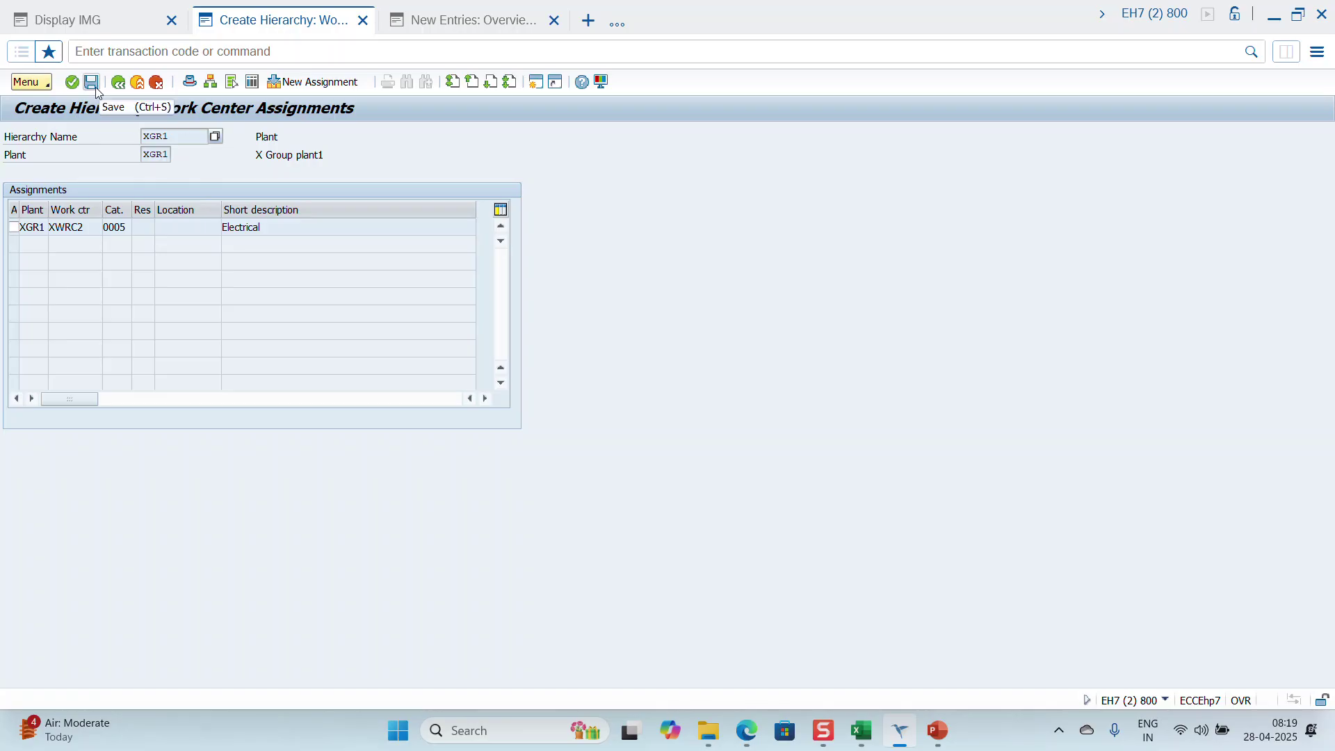
Step: Display the hierarchy graphic and exit the hierarchy without saving
left_click(210, 82)
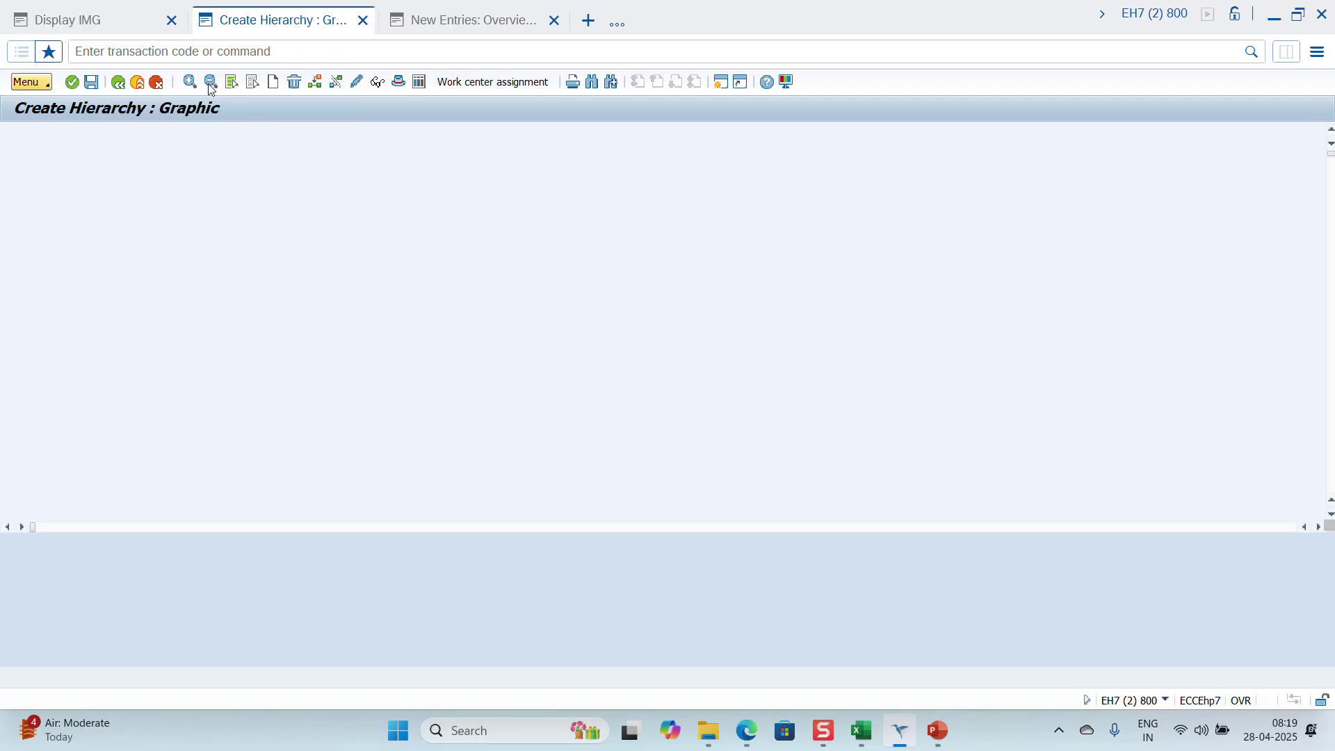
left_click(113, 86)
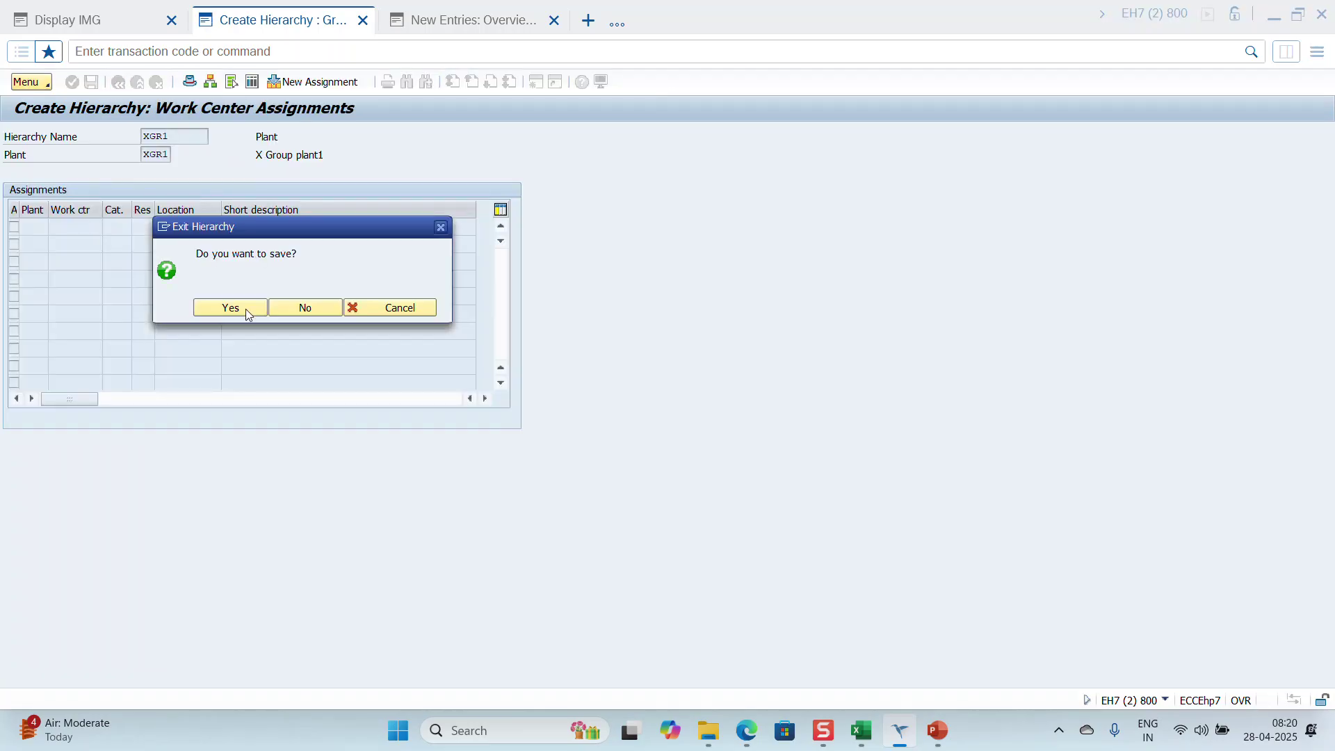
left_click(304, 310)
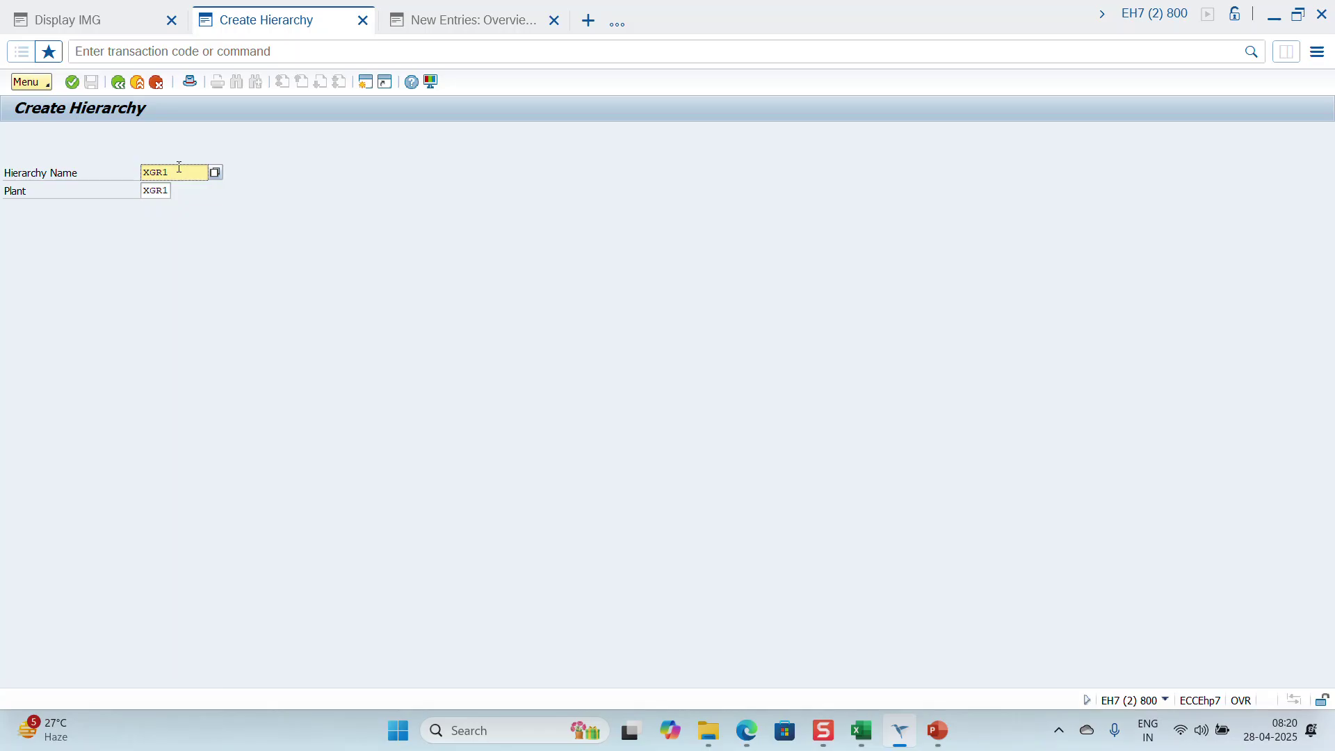
Step: Start creating hierarchy XGR1 again with the description ele
key("Return")
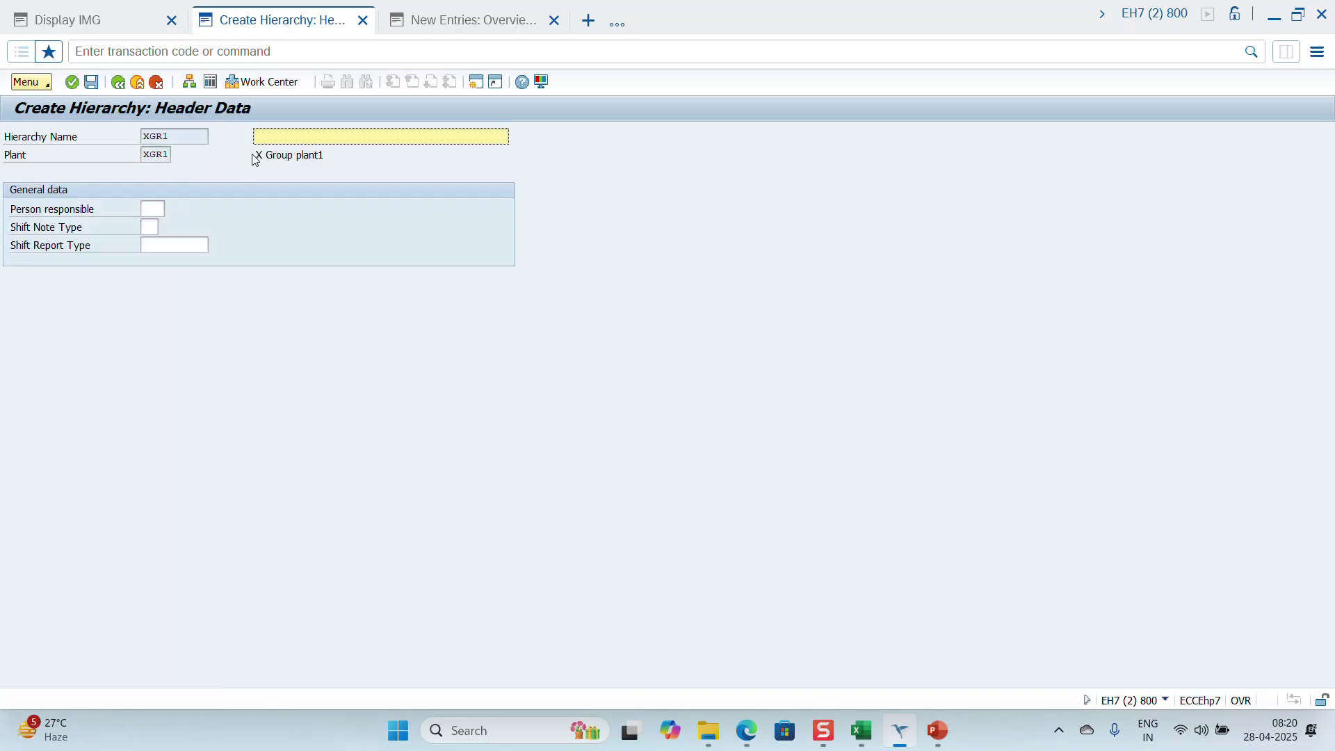
type("ele")
key("Return")
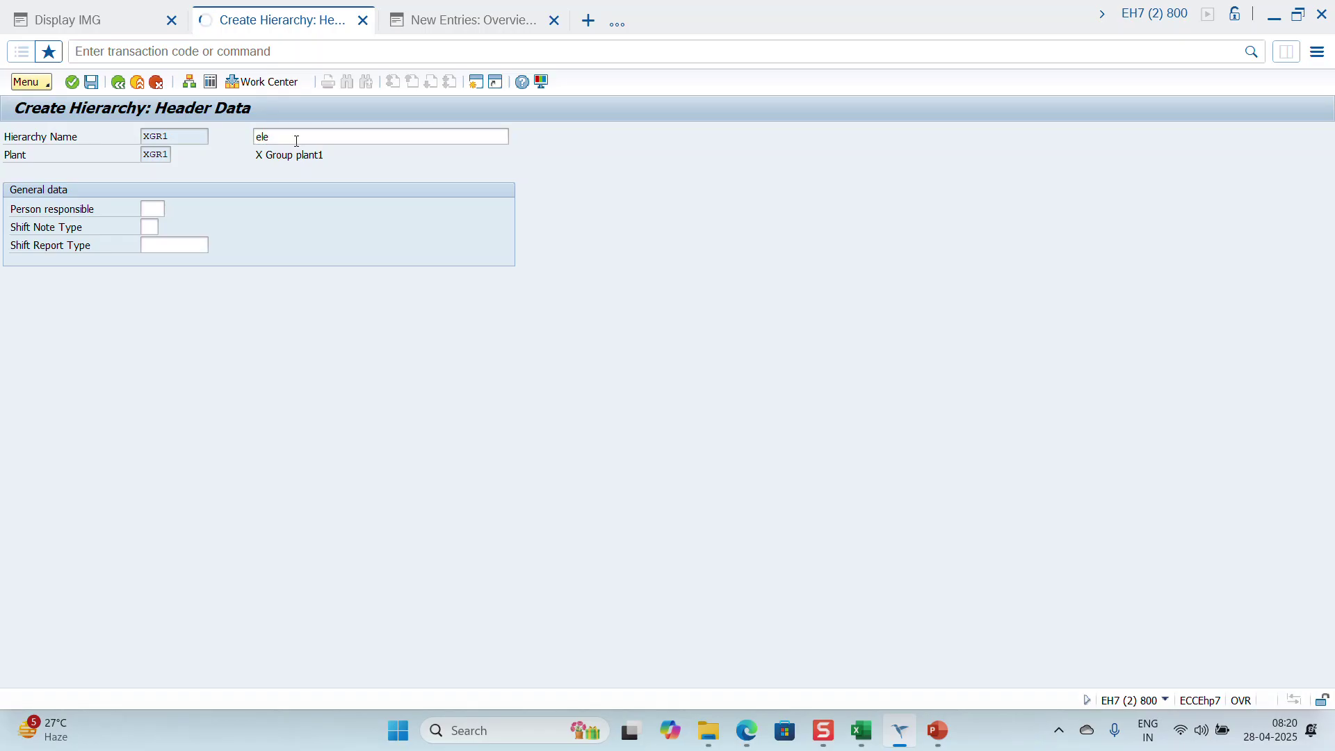
Step: Assign work center XWRC2 of plant XGR1 to the ele hierarchy
left_click(263, 81)
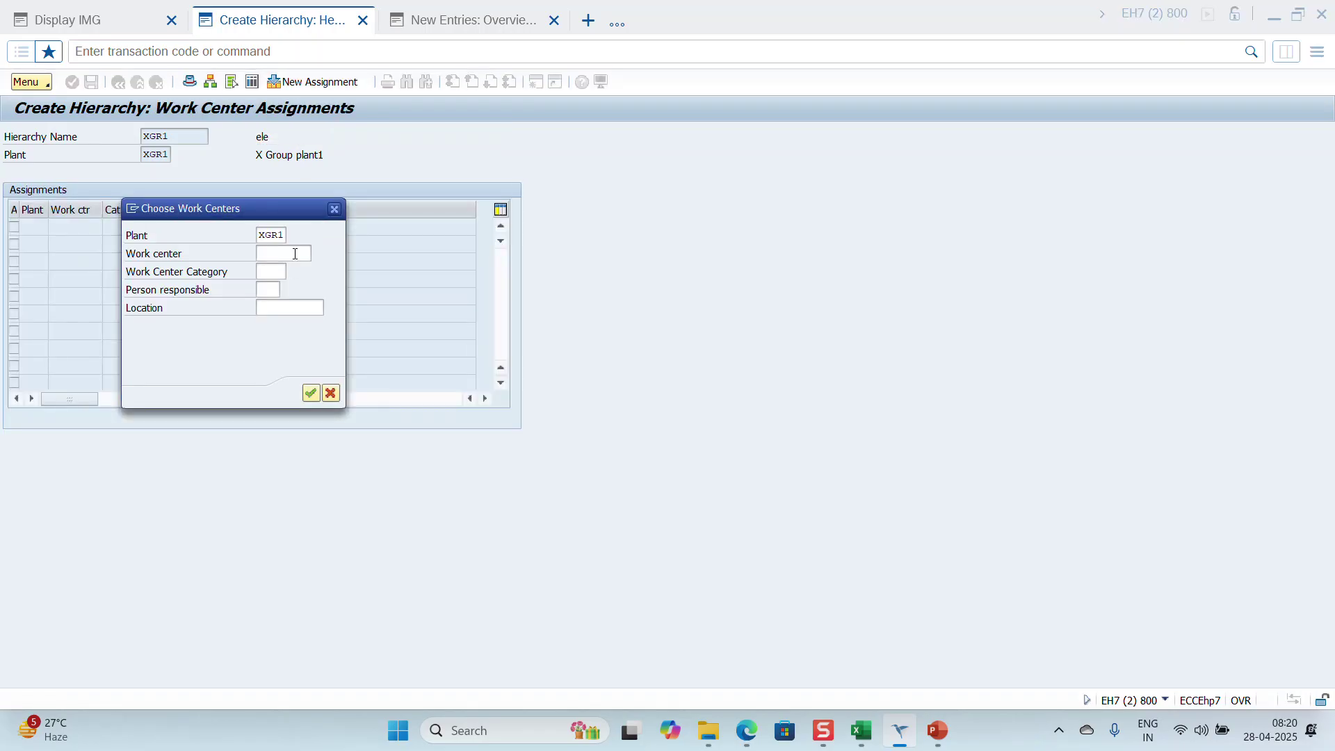
left_click(295, 253)
type("XWRC1")
key("BackSpace")
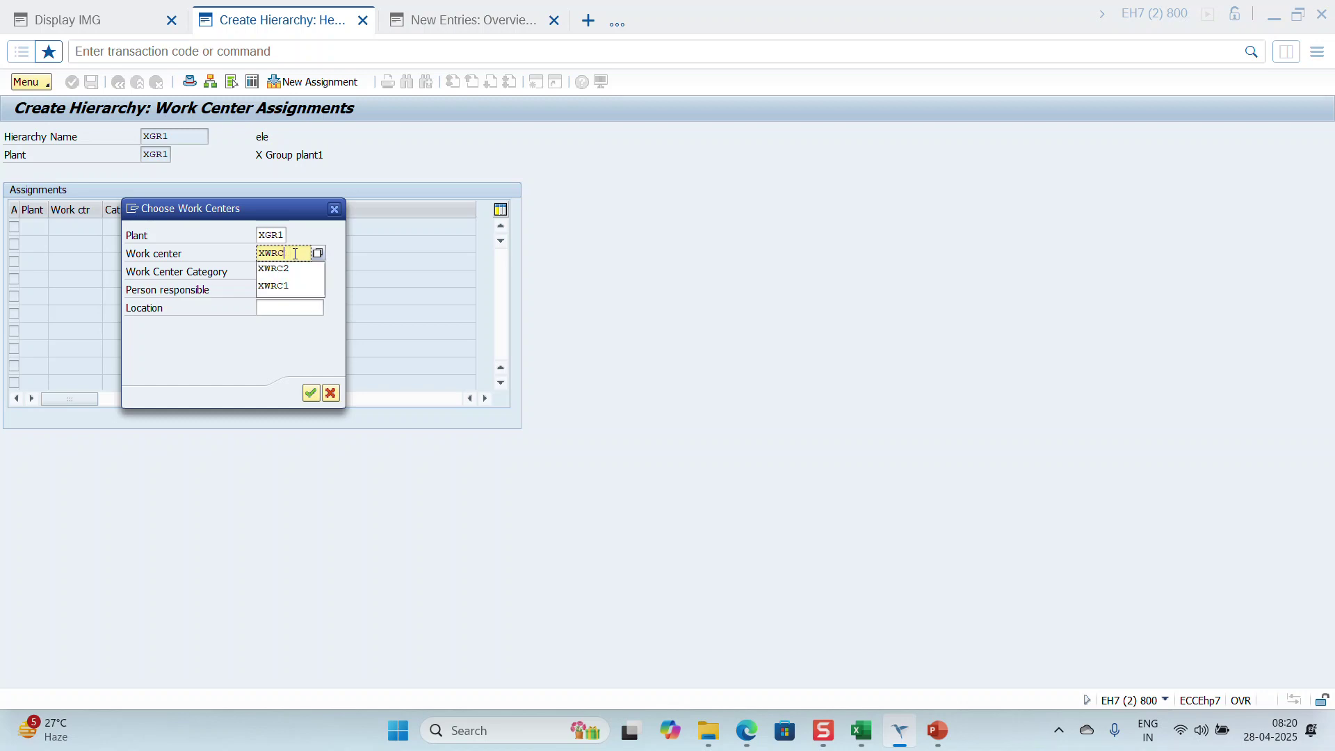
key("Down")
key("Return")
key("Return")
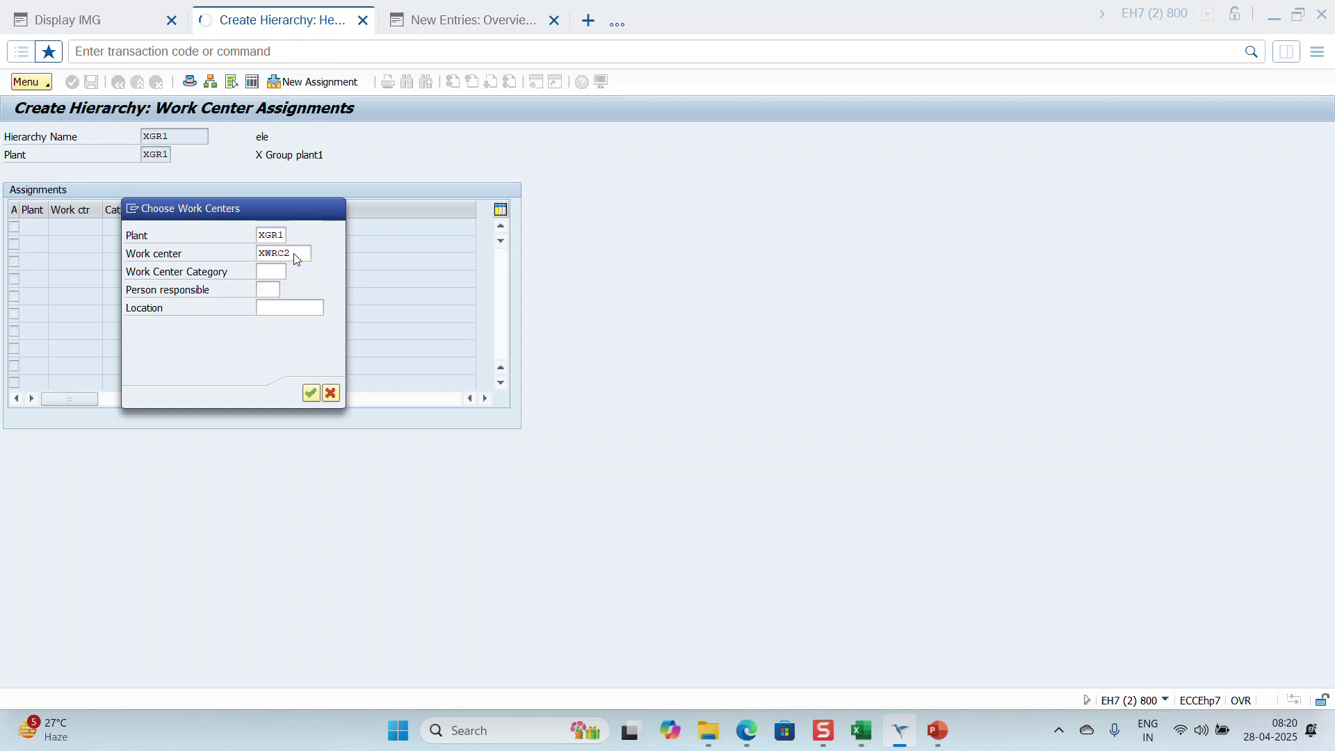
key("Return")
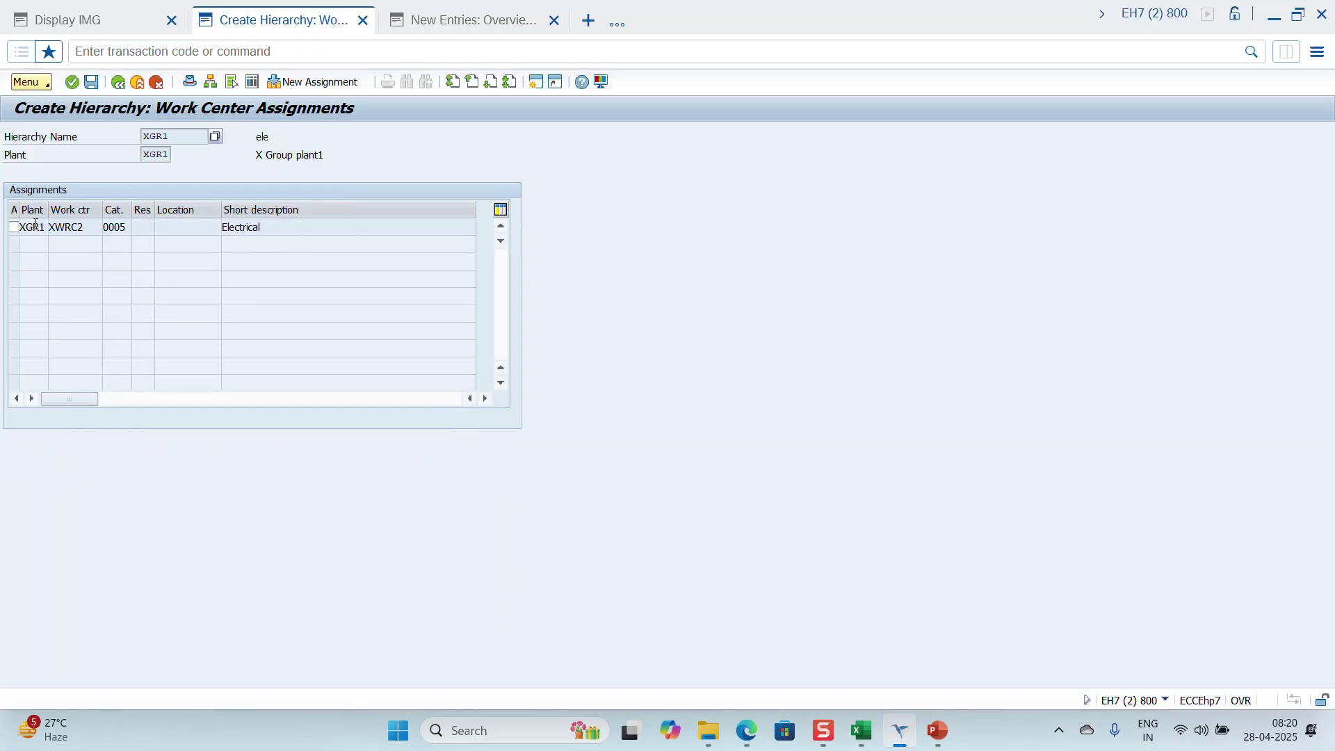
Step: Select the XWRC2 assignment, display the ele hierarchy's structure list, and return to the work center assignments
left_click(15, 227)
left_click(254, 88)
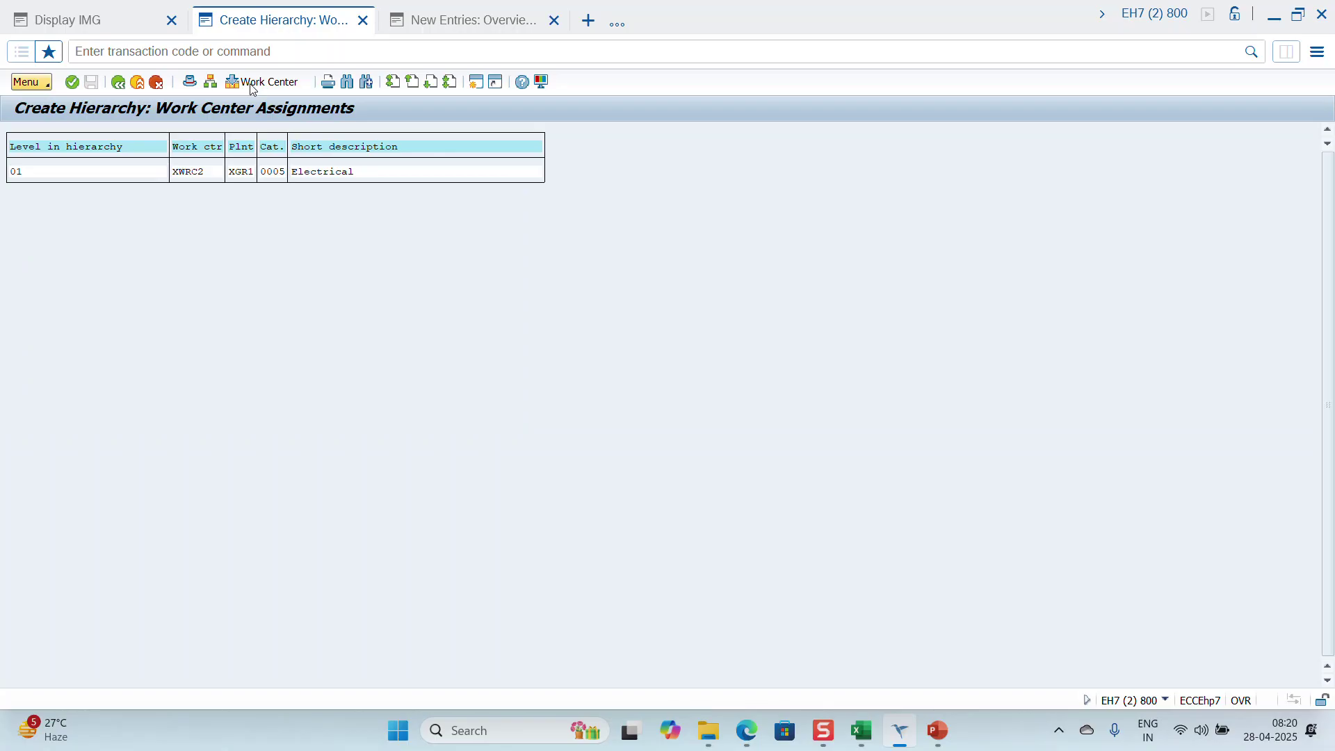
left_click(268, 85)
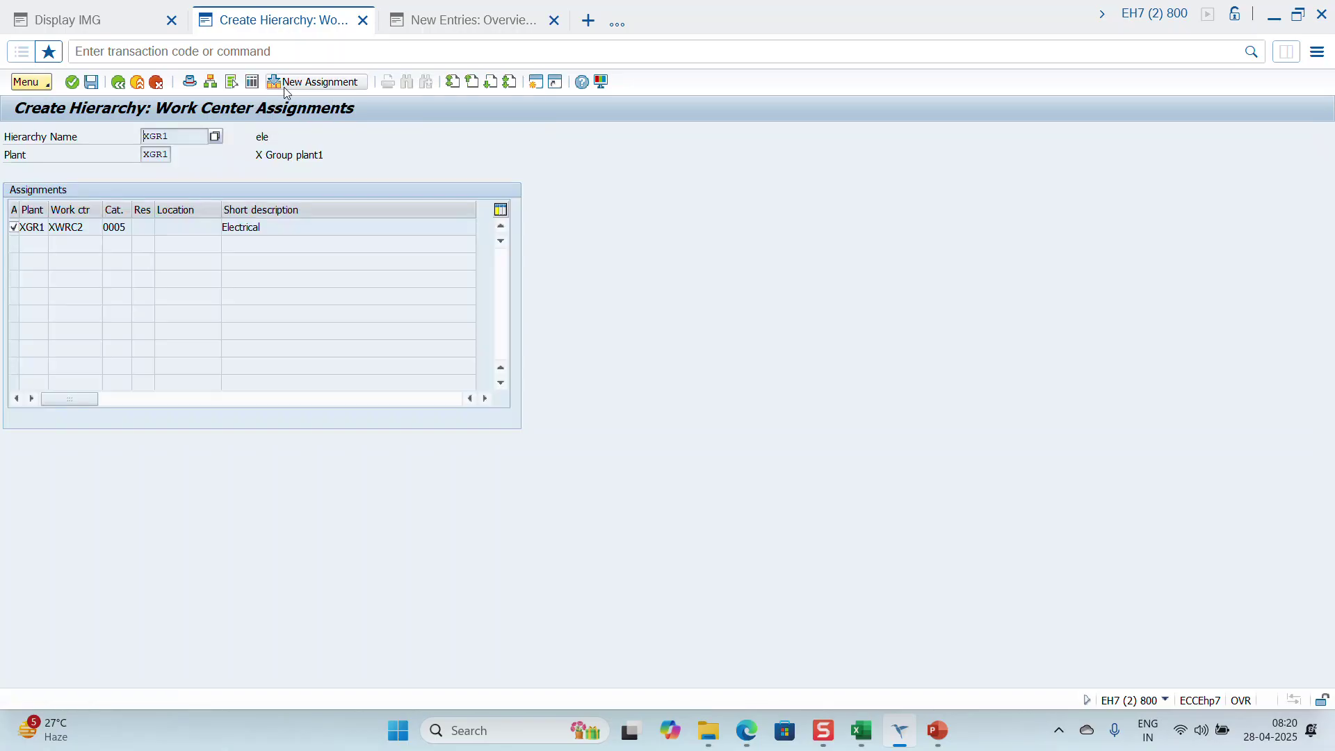
Step: Add a new assignment for work center XWRC1 to the ele hierarchy and exit without saving
left_click(300, 86)
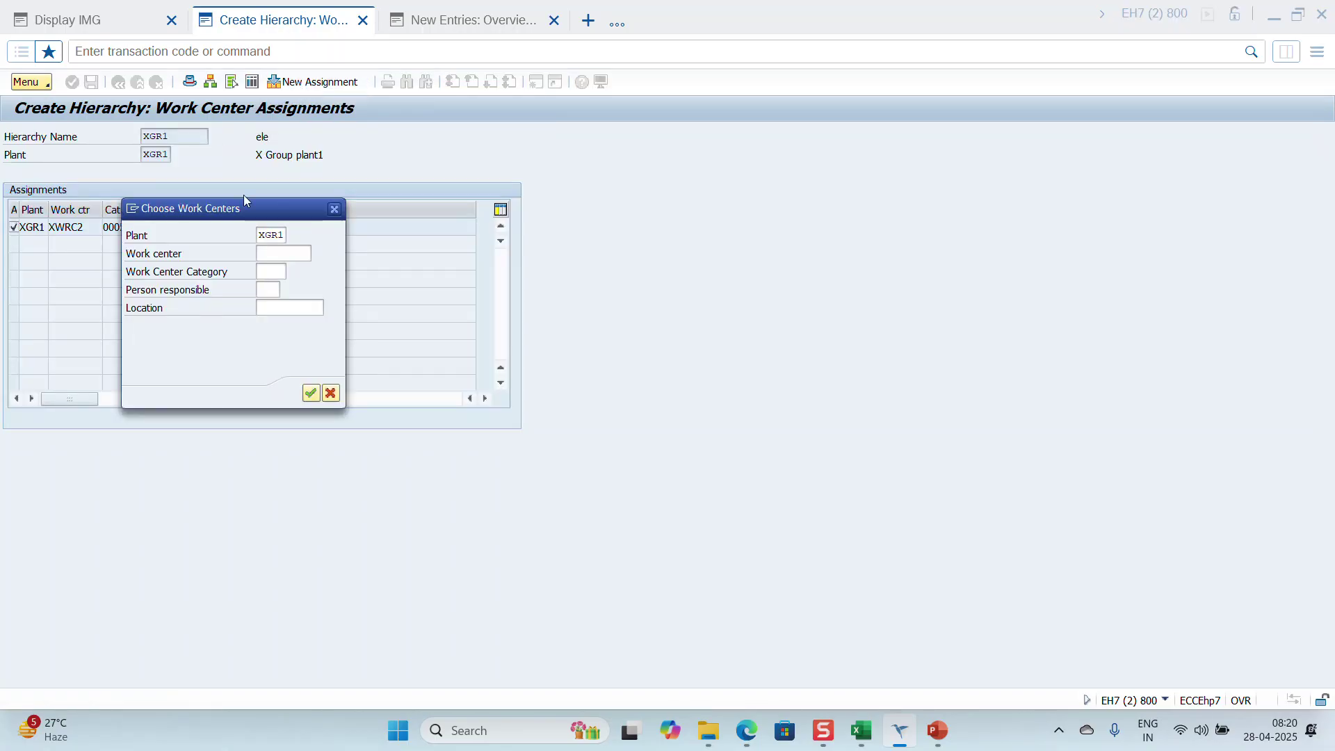
left_click(276, 252)
type("XWRC1")
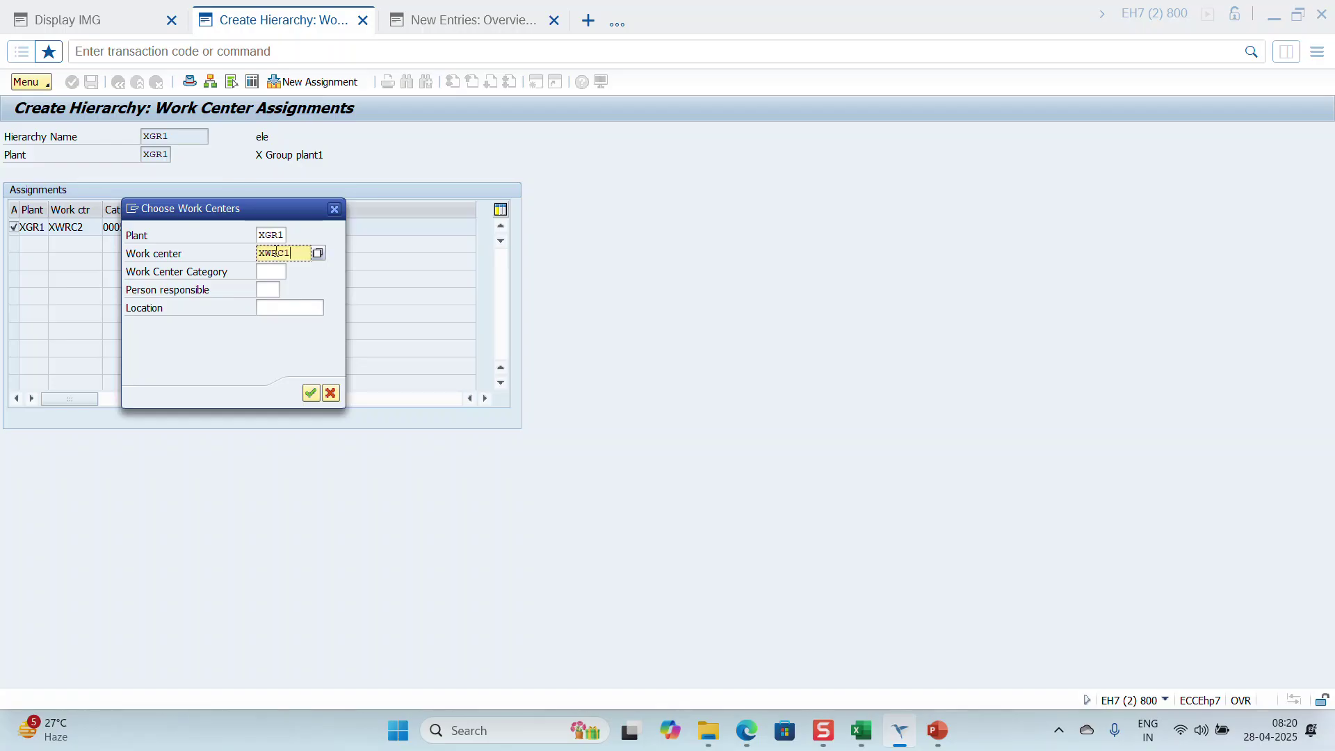
key("Return")
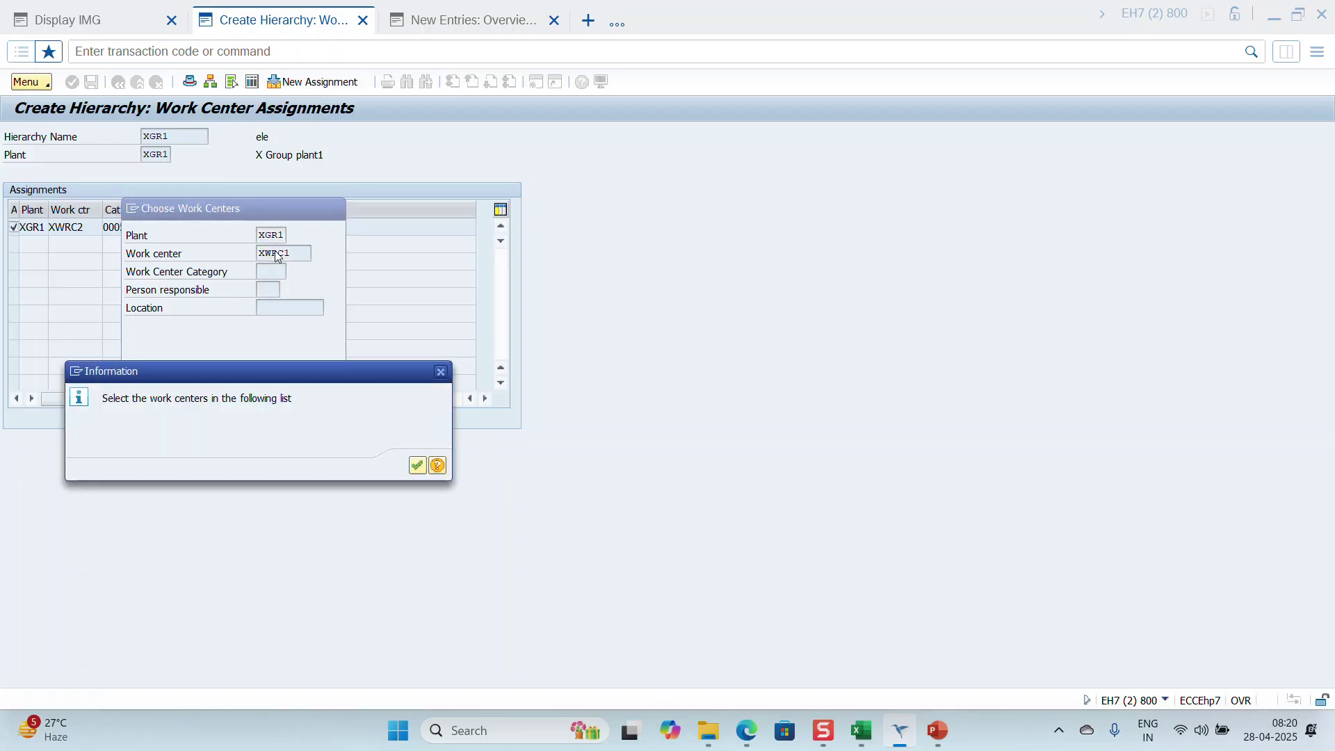
key("Return")
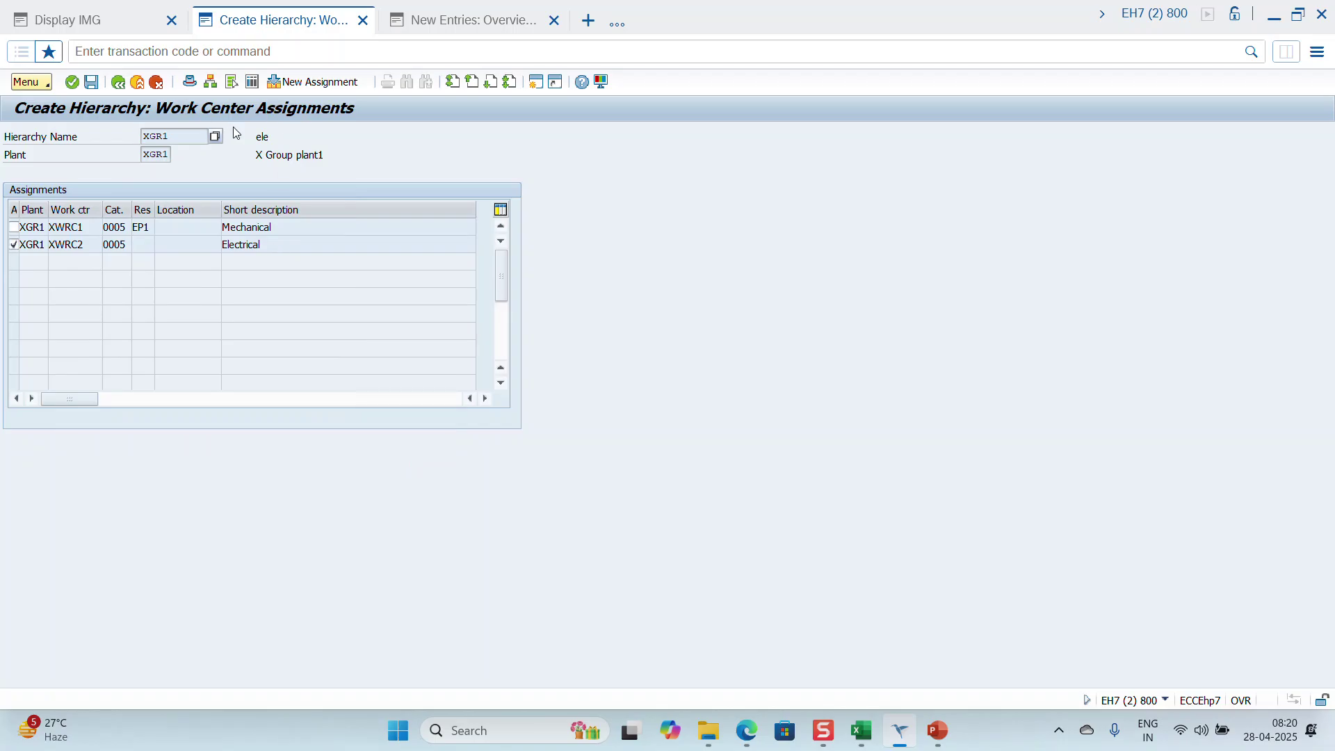
left_click(122, 83)
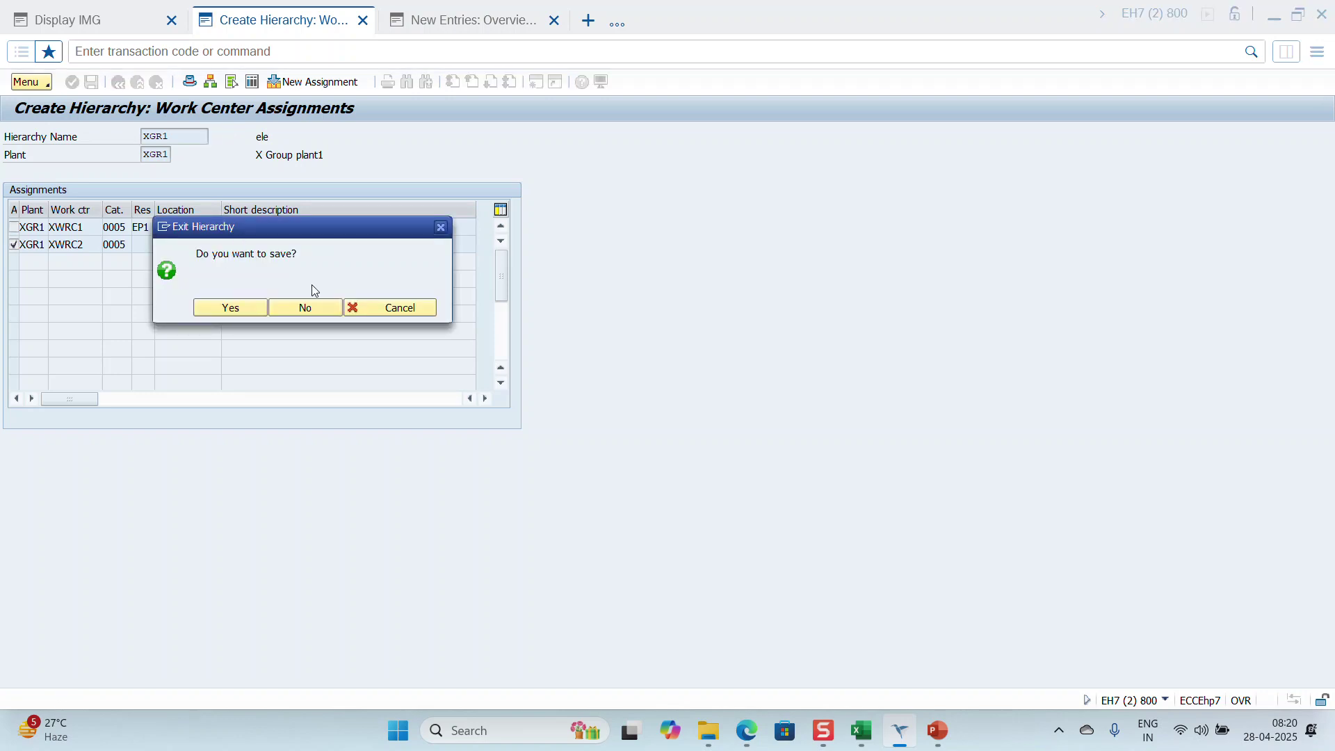
left_click(319, 310)
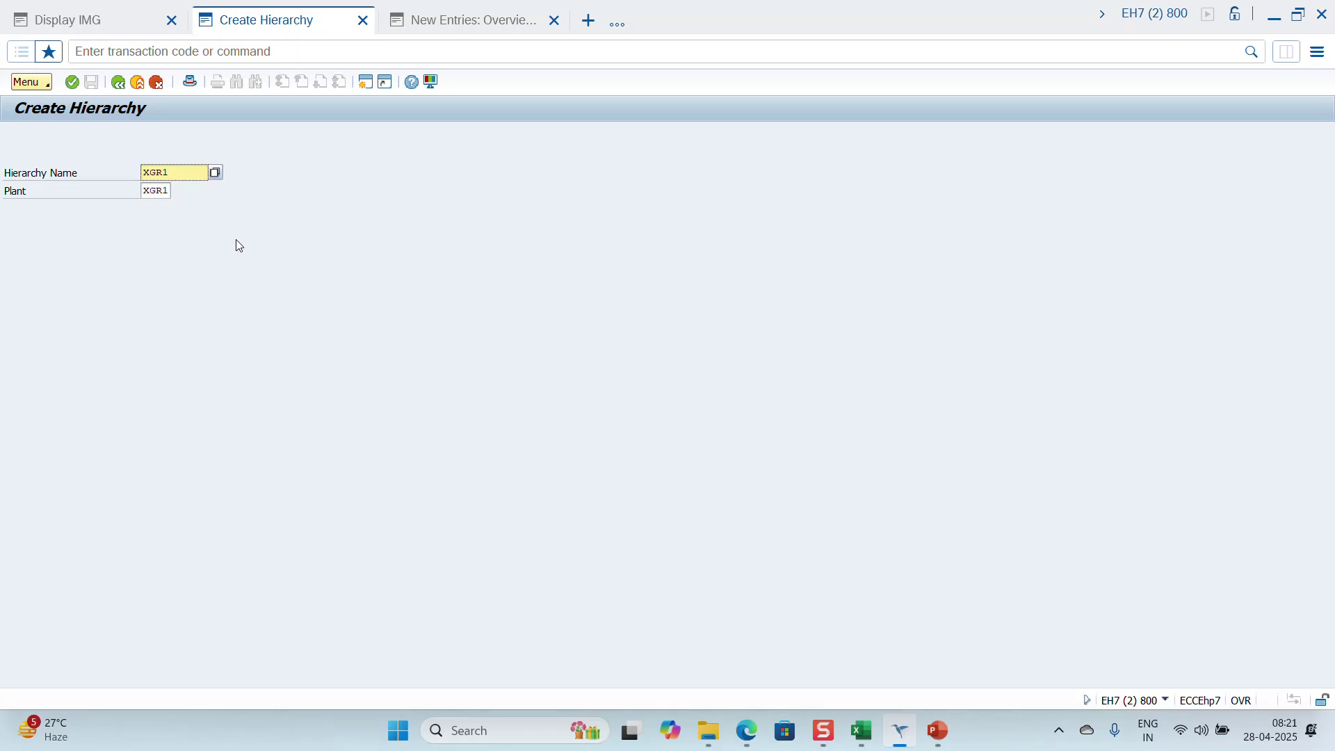
Step: Restart CR21 and begin creating hierarchy XGR1 for plant XGR1 with the description Mechanial
left_click(117, 81)
left_click(161, 53)
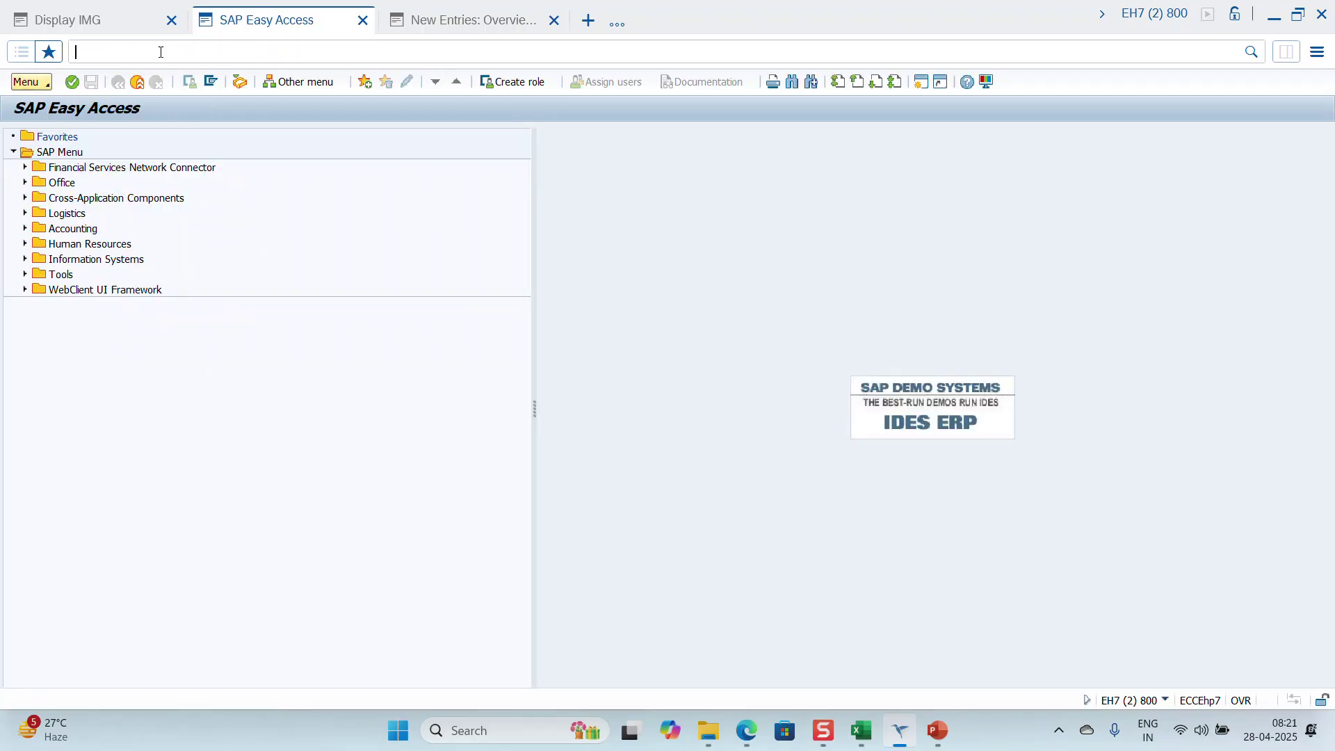
type("CR21")
key("Return")
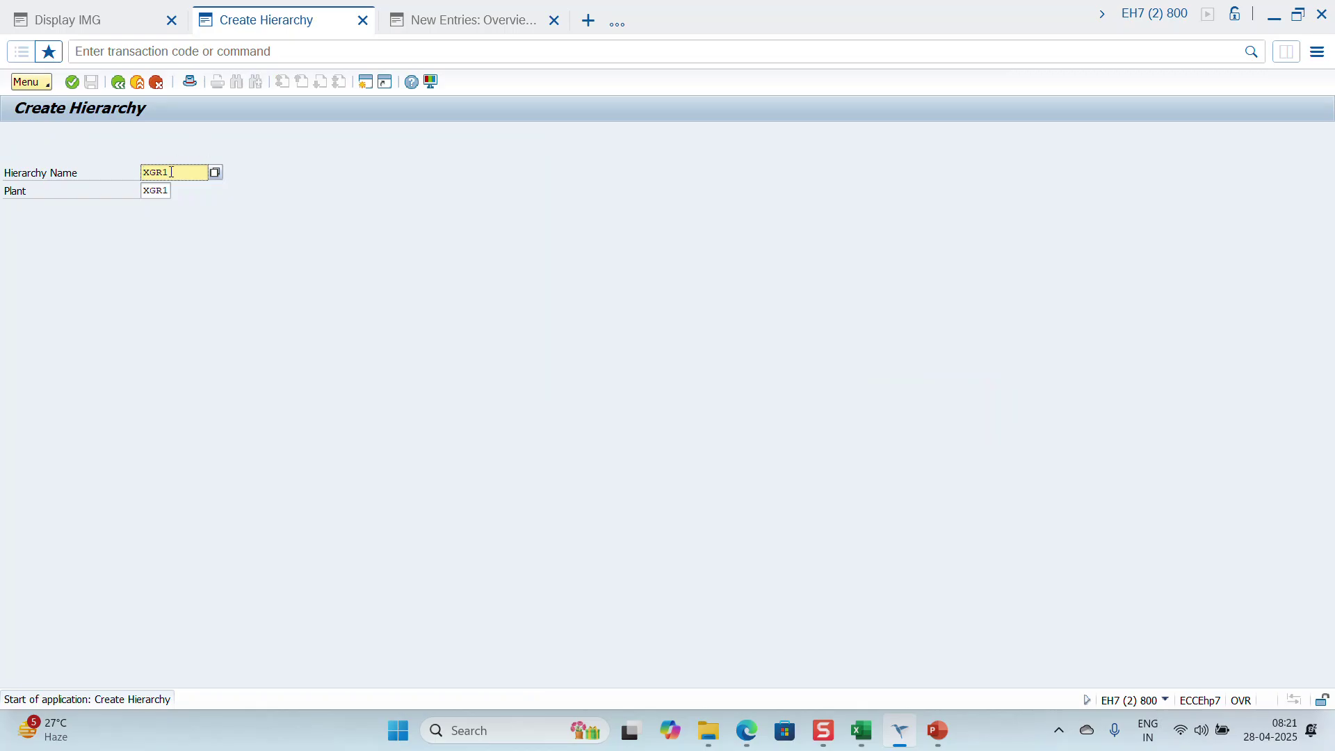
key("Return")
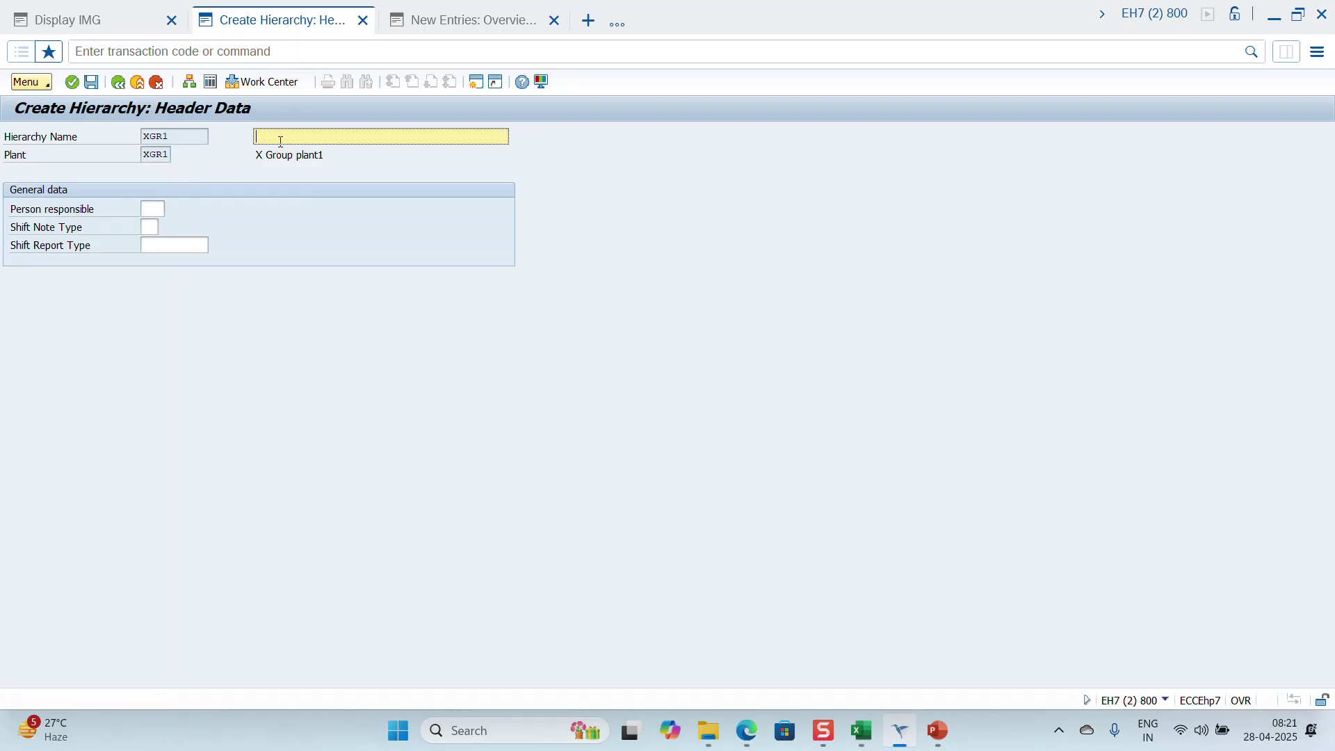
type("Mechanial")
Step: Assign work center XWRC1 of plant XGR1 to the Mechanial hierarchy and mark its assignment
left_click(254, 83)
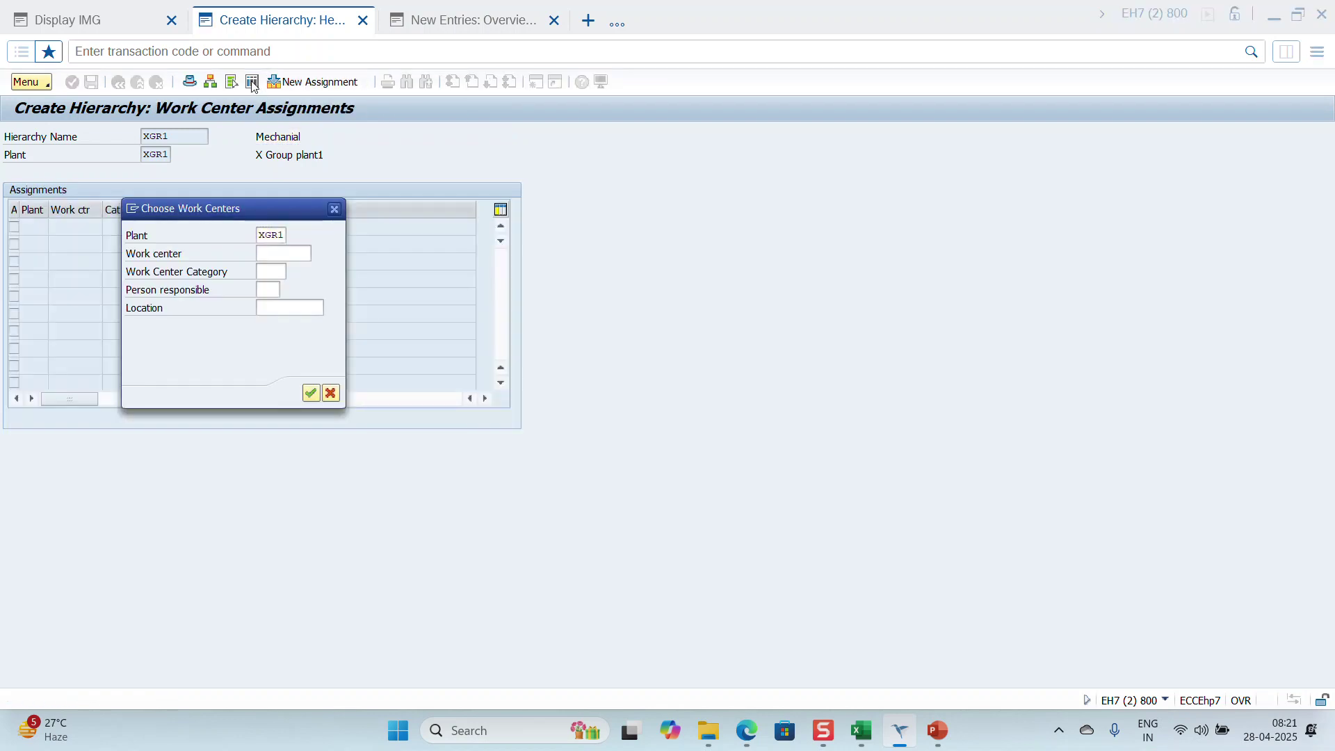
left_click(273, 248)
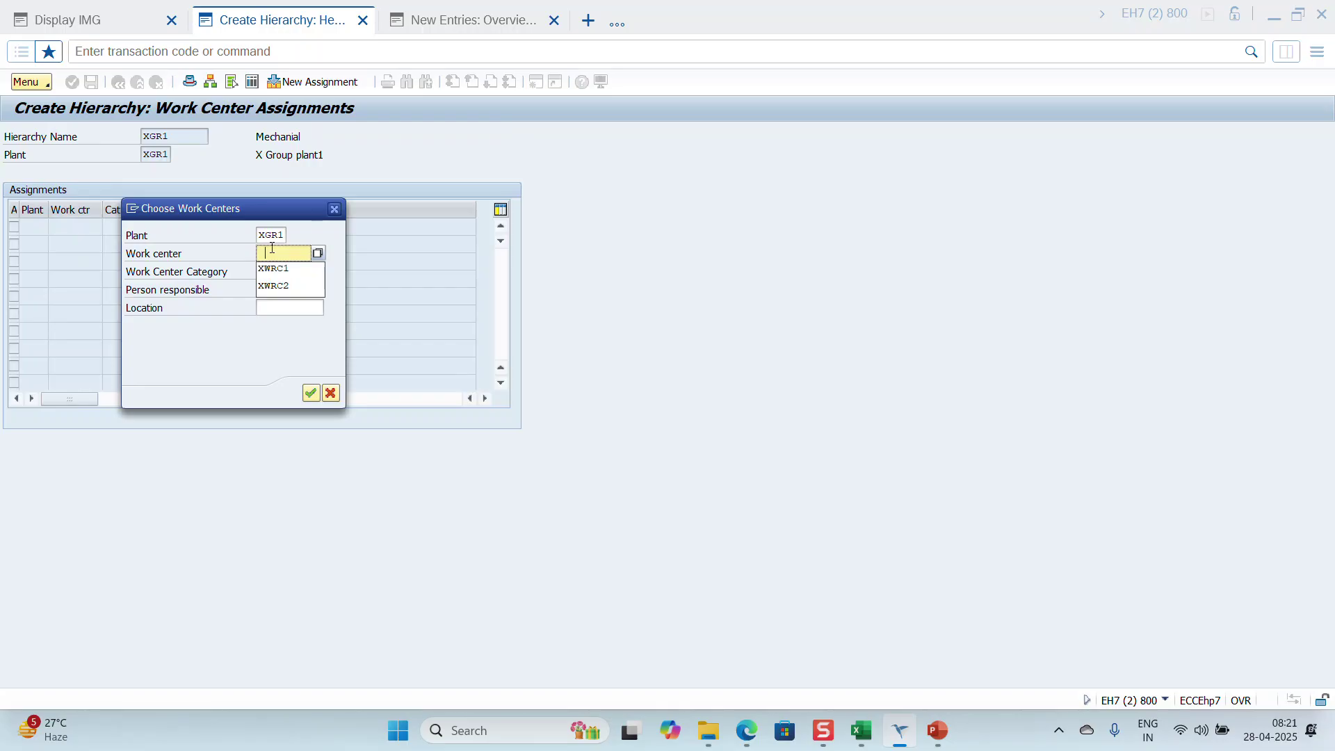
left_click(275, 270)
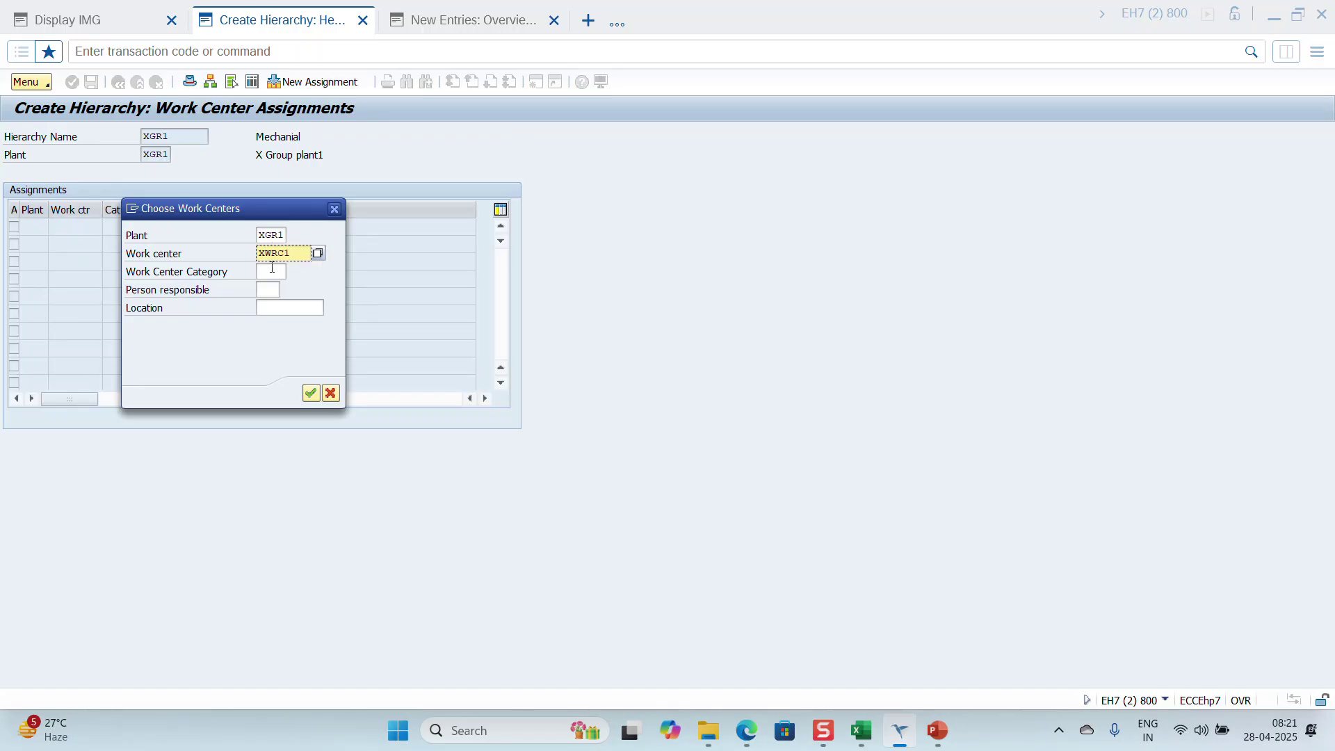
key("Return")
key("Return")
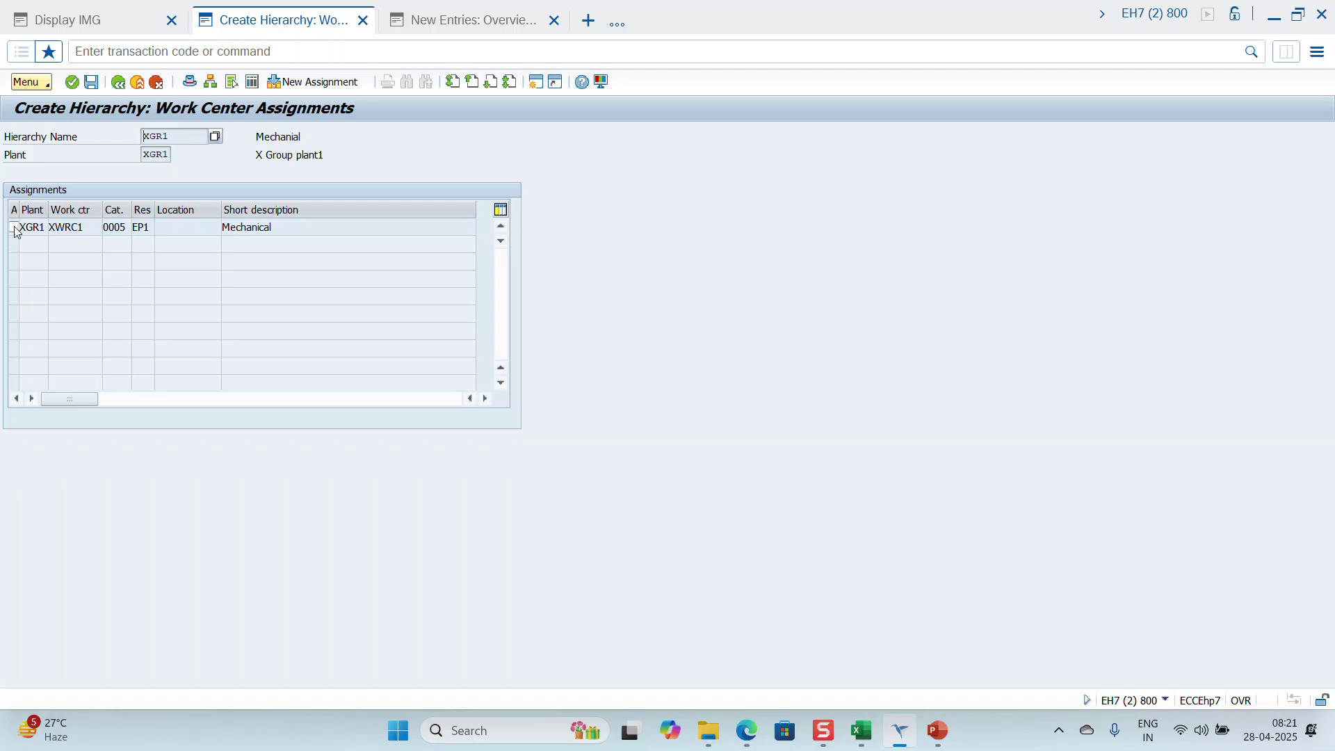
left_click(13, 228)
Step: Bring work center XWRC2 of plant XGR1 into the Mechanial hierarchy's assignment list without marking it
left_click(322, 83)
left_click(278, 253)
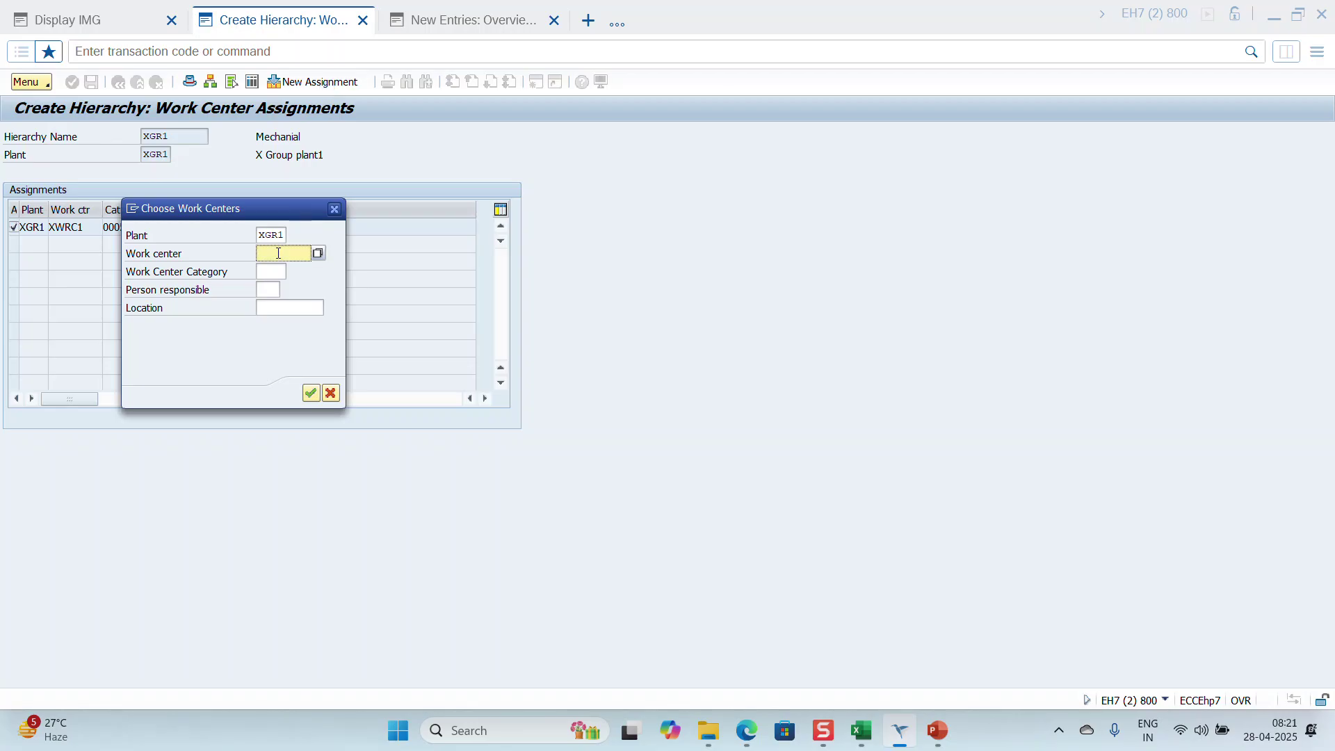
left_click(278, 253)
key("Down")
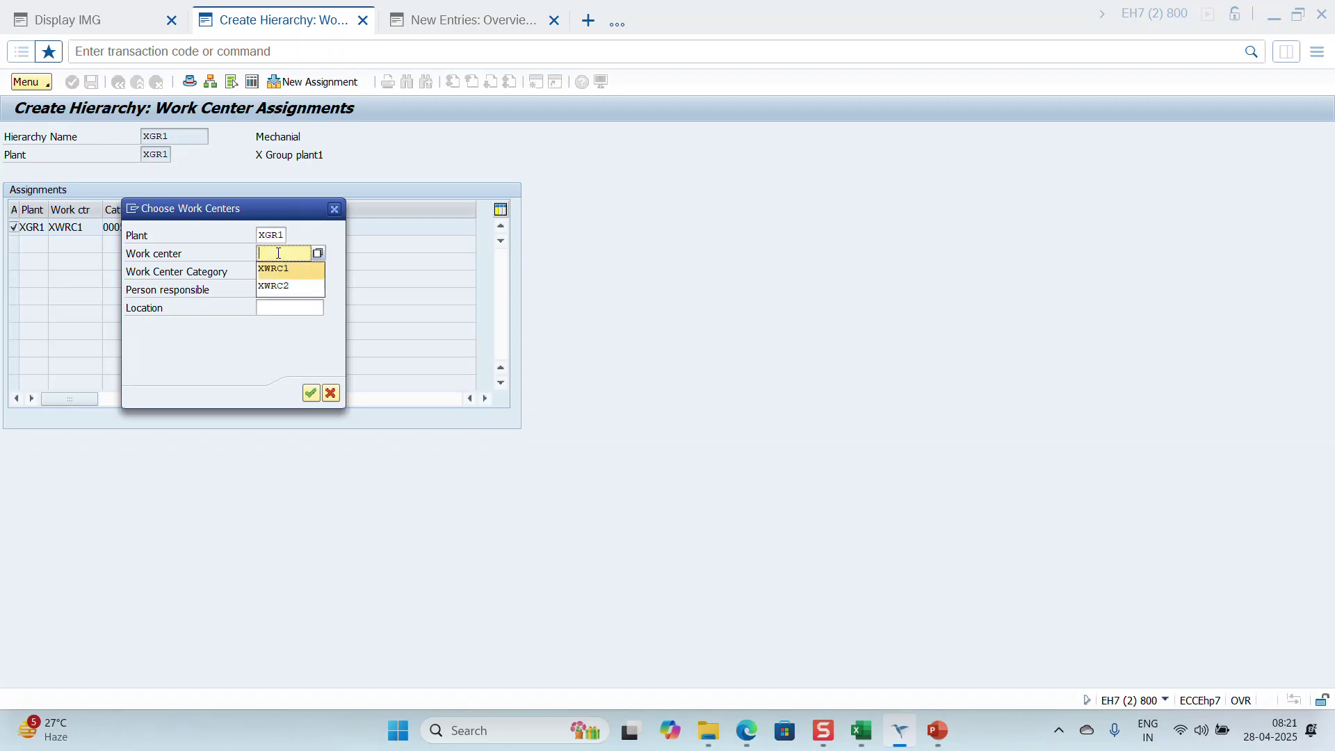
key("Down")
key("Return")
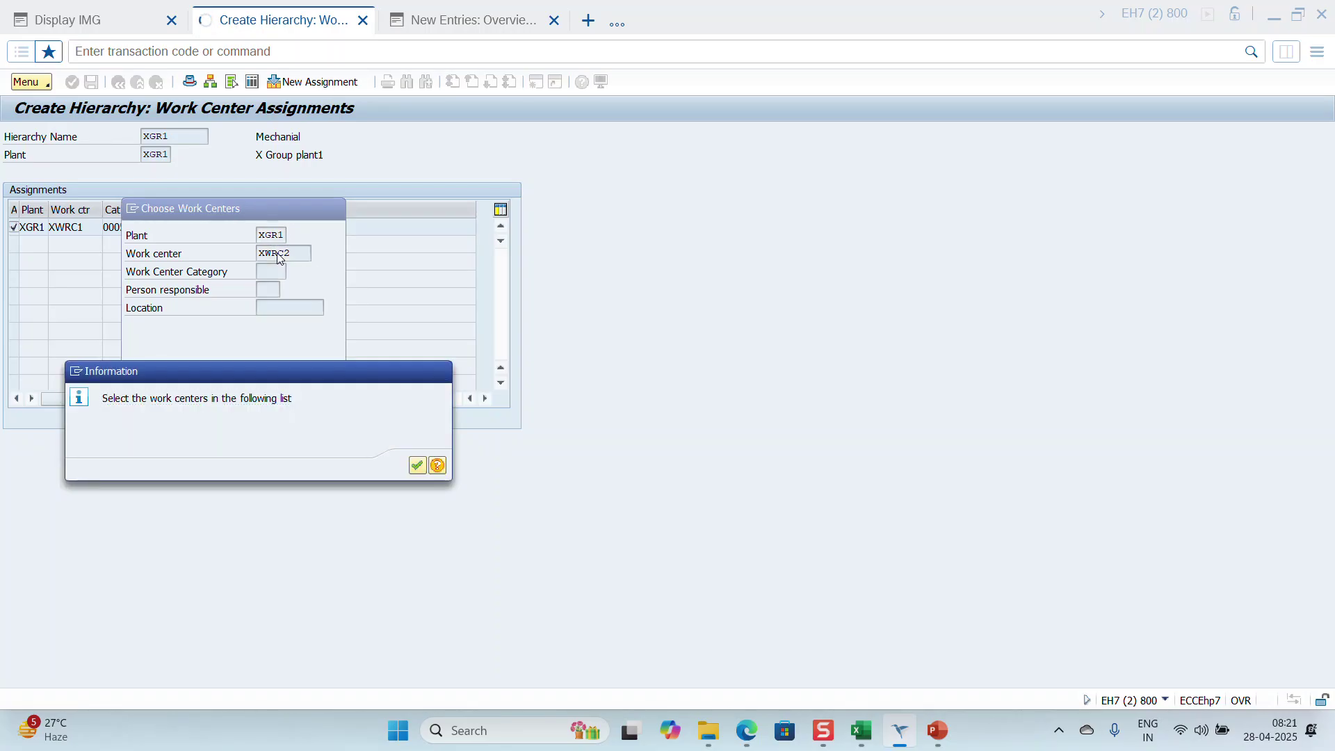
key("Return")
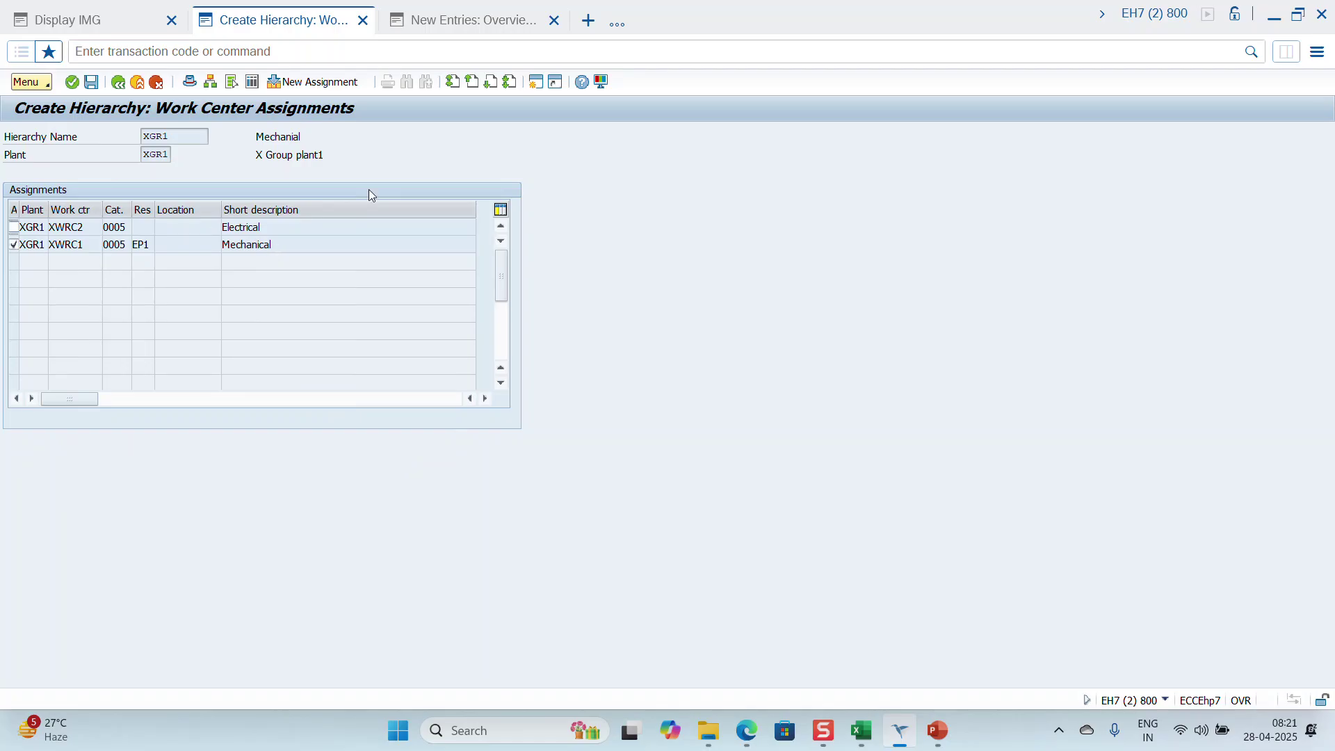
Step: Add a new assignment for work center XWRC3 of plant XGR1 and mark it in the list
left_click(333, 83)
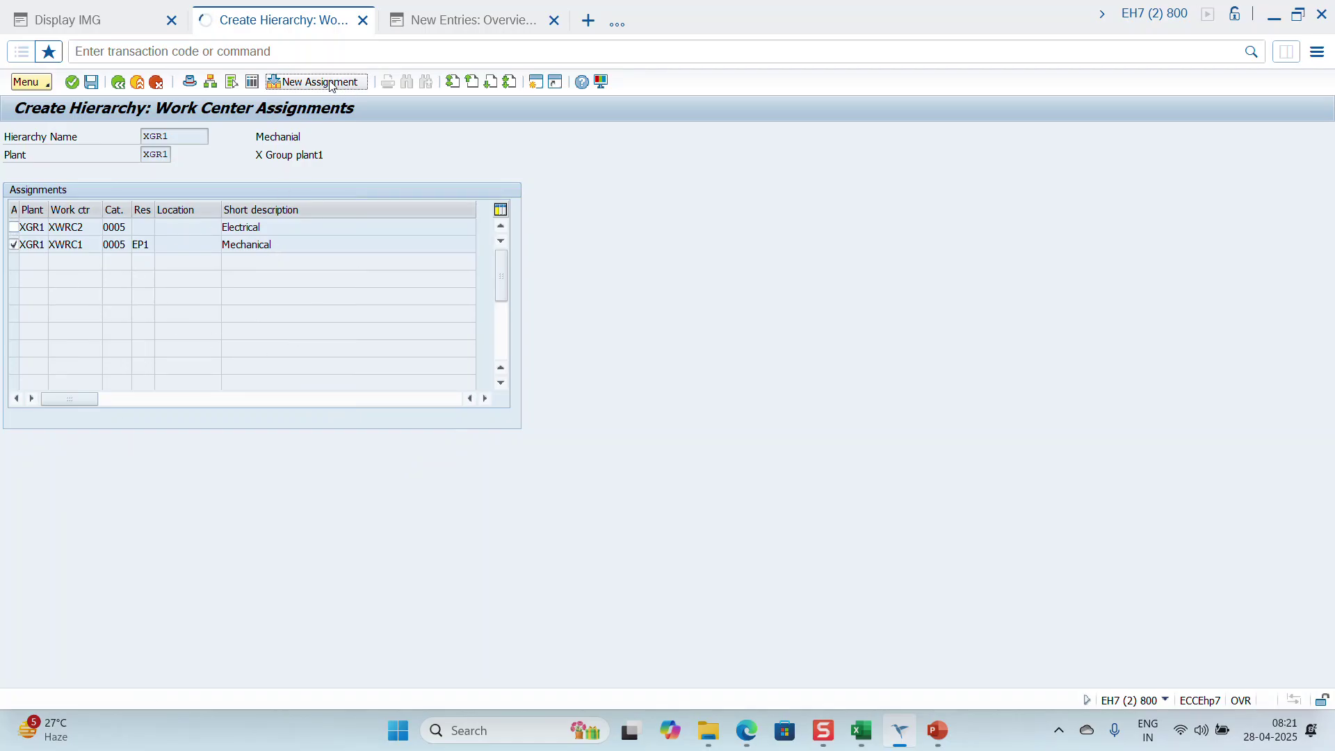
left_click(285, 254)
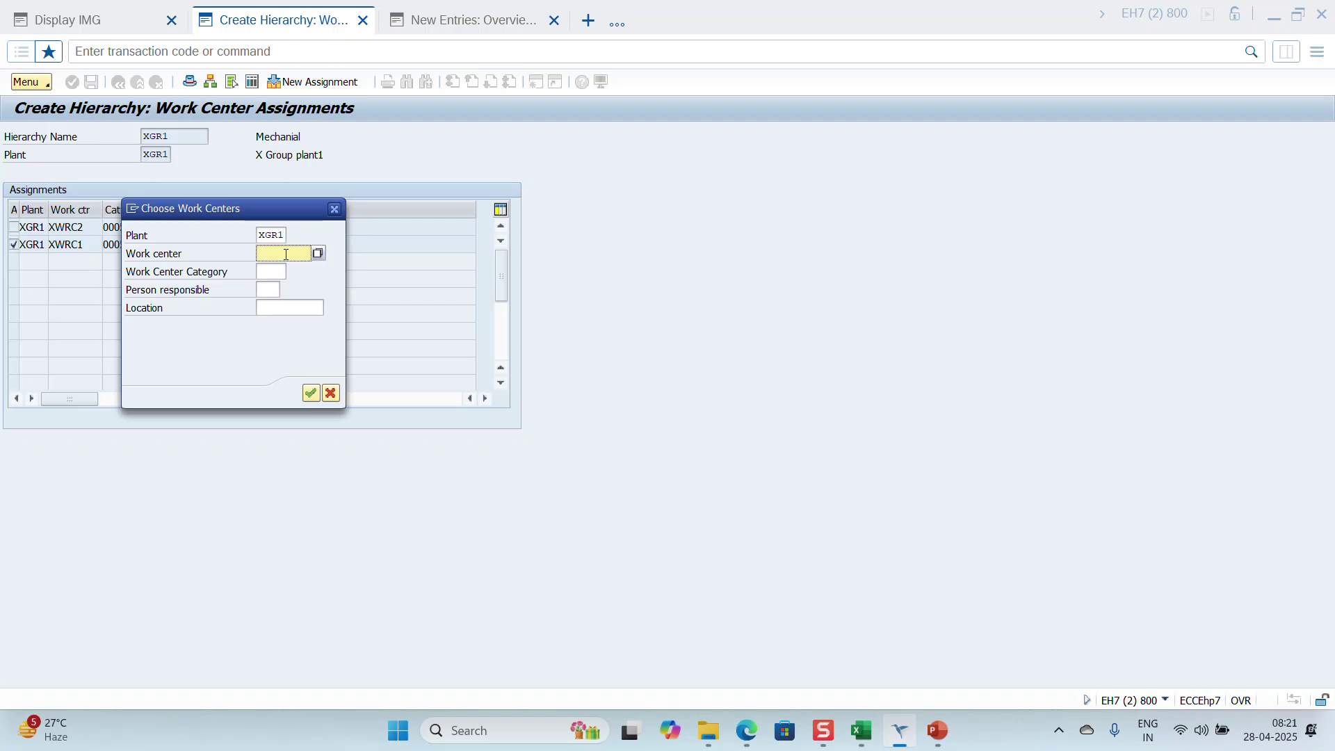
key("Down")
key("Return")
type("1")
key("Return")
key("Return")
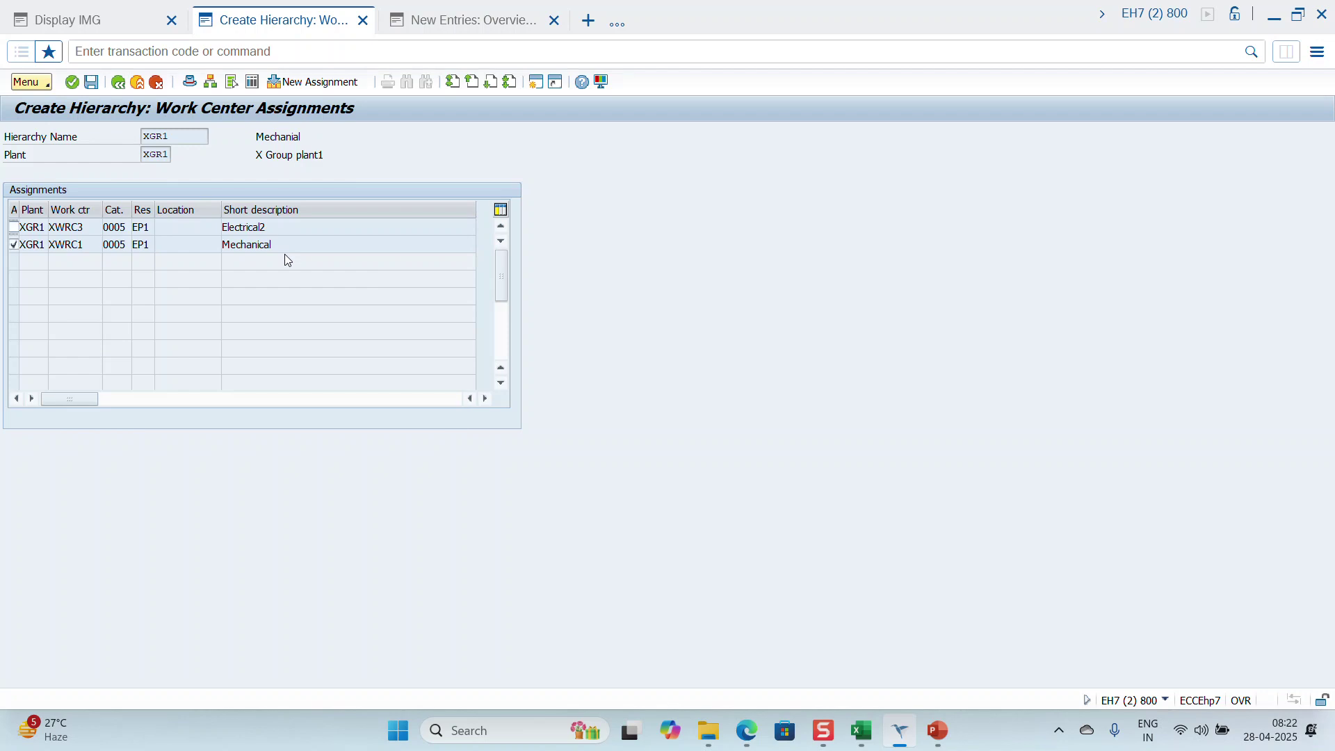
left_click(13, 229)
Step: Choose work center XWRC2 of plant XGR1 for another new assignment and save the hierarchy
left_click(328, 86)
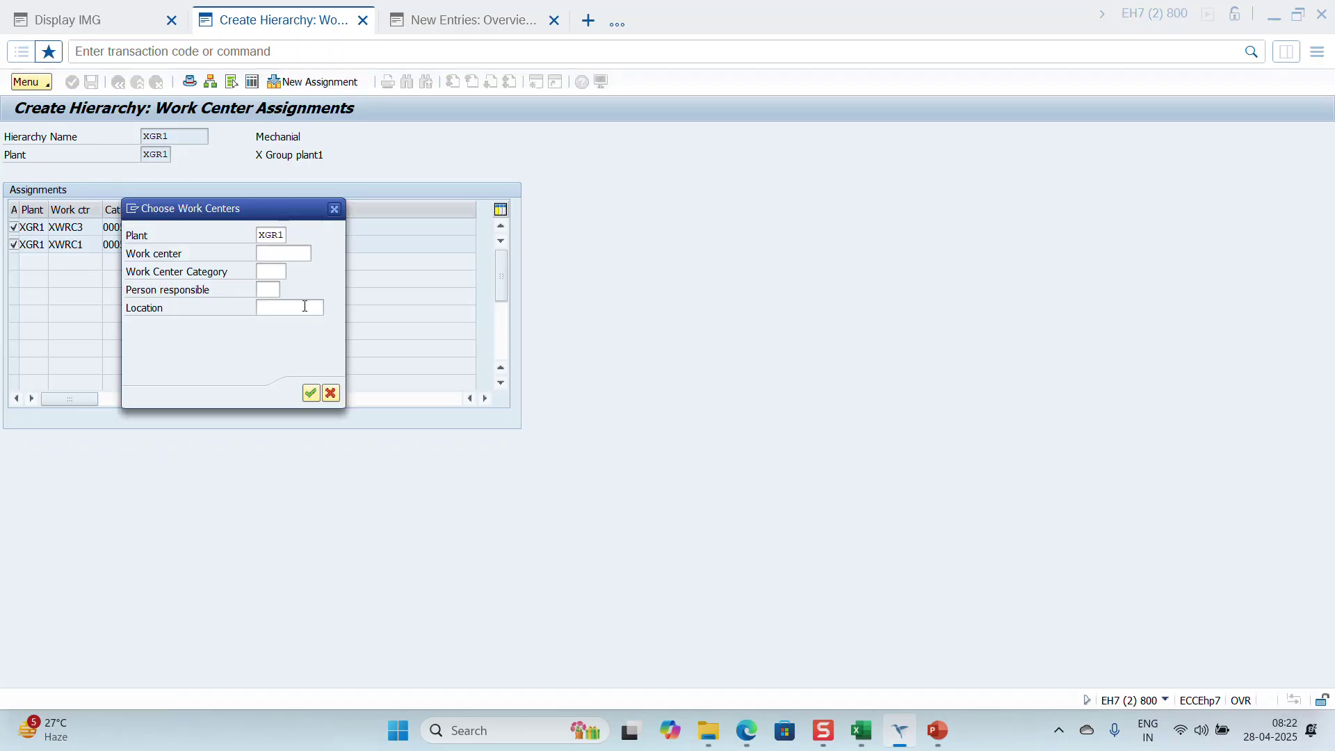
left_click(292, 255)
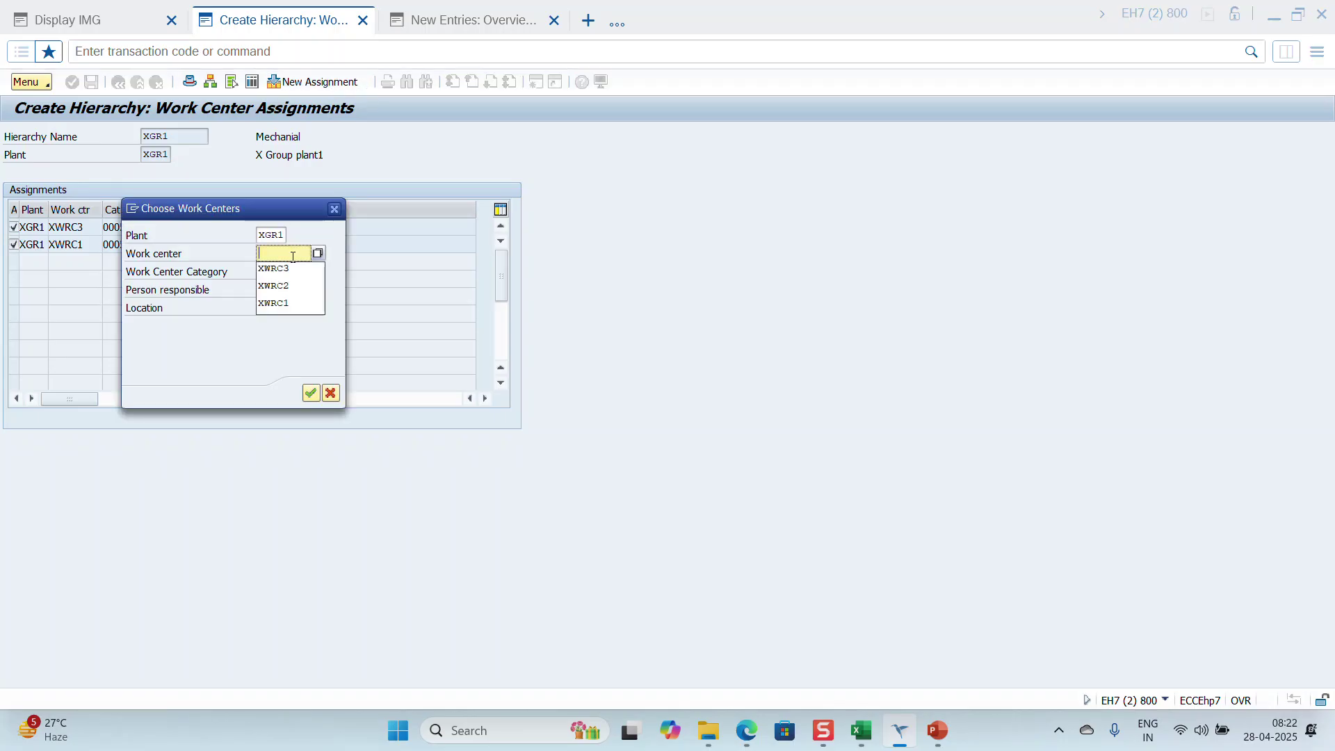
key("Down")
key("Down")
key("Return")
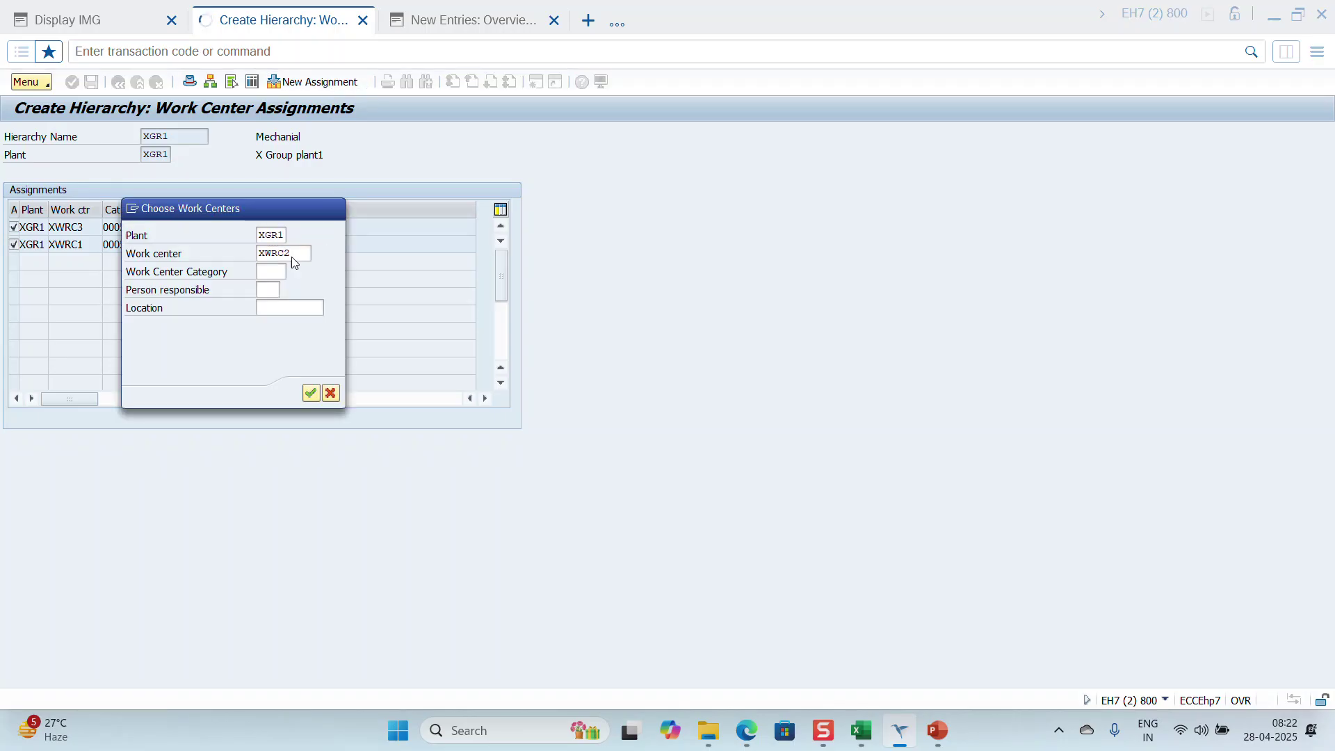
key("Return")
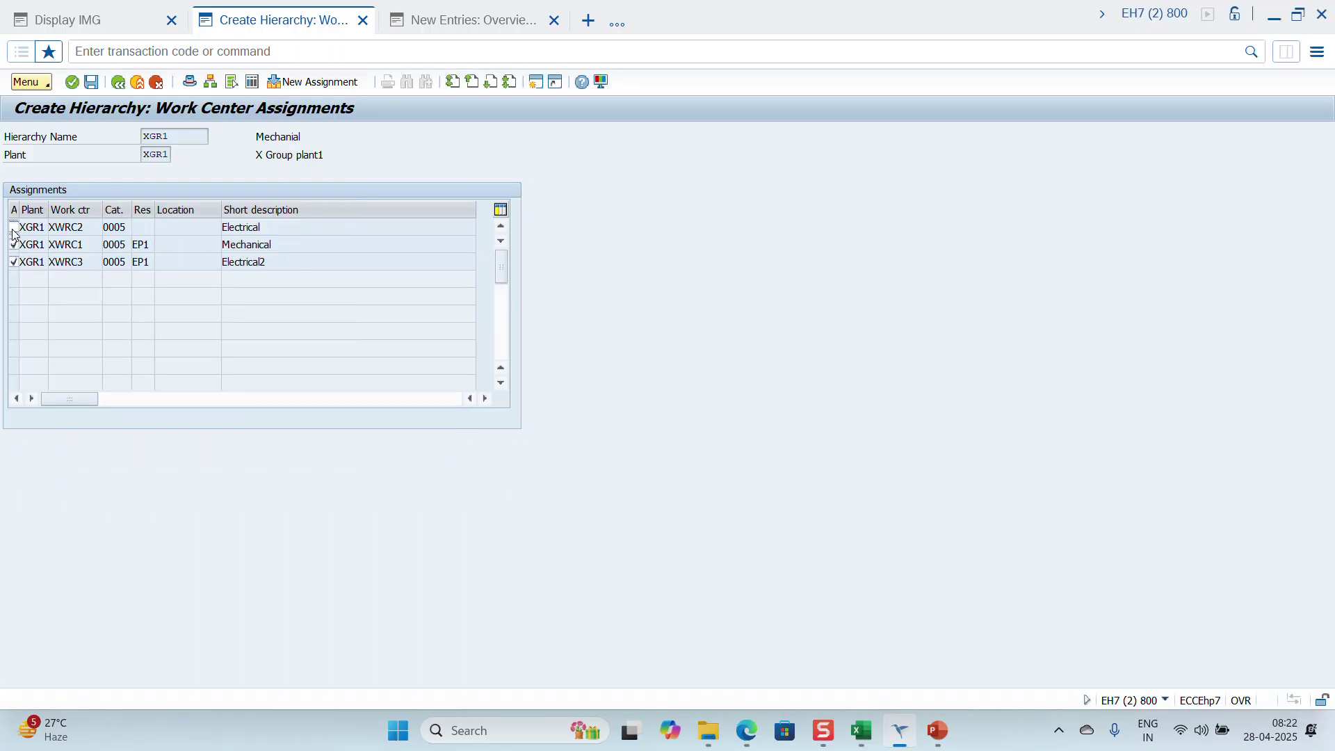
left_click(92, 82)
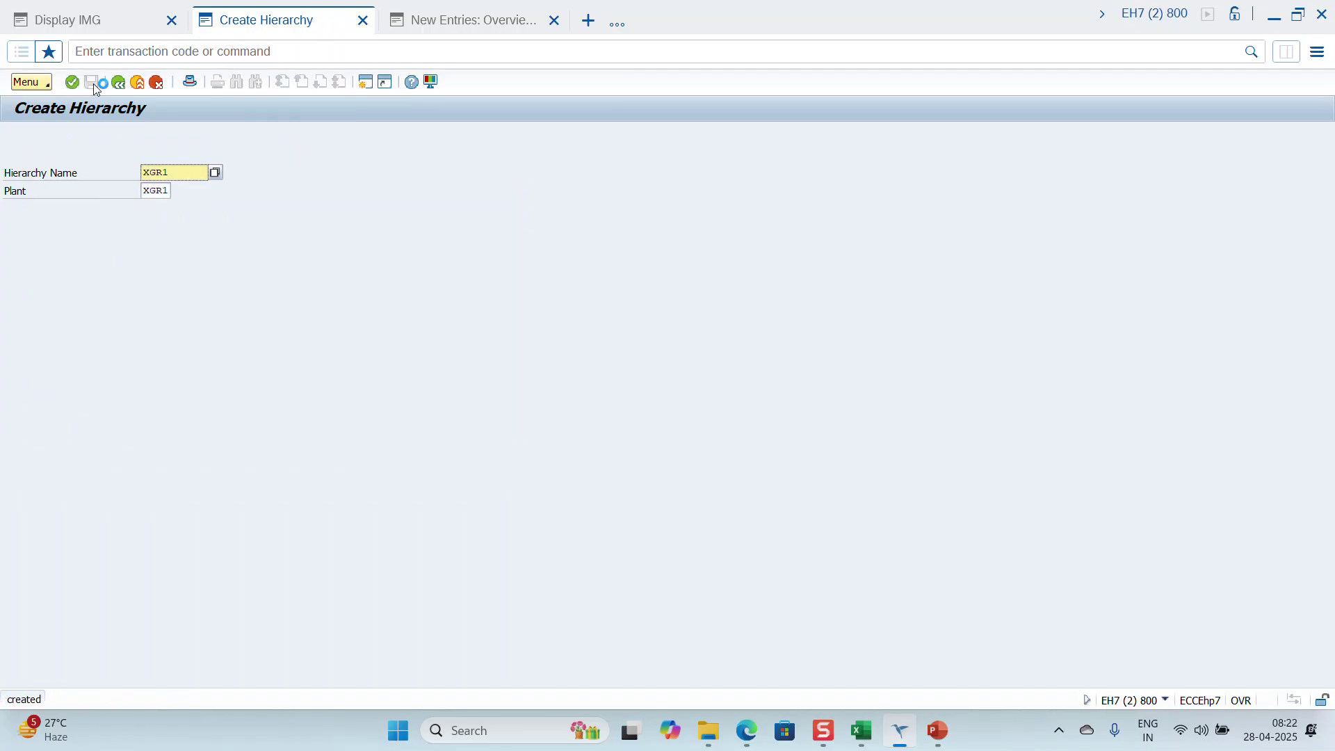
key("Return")
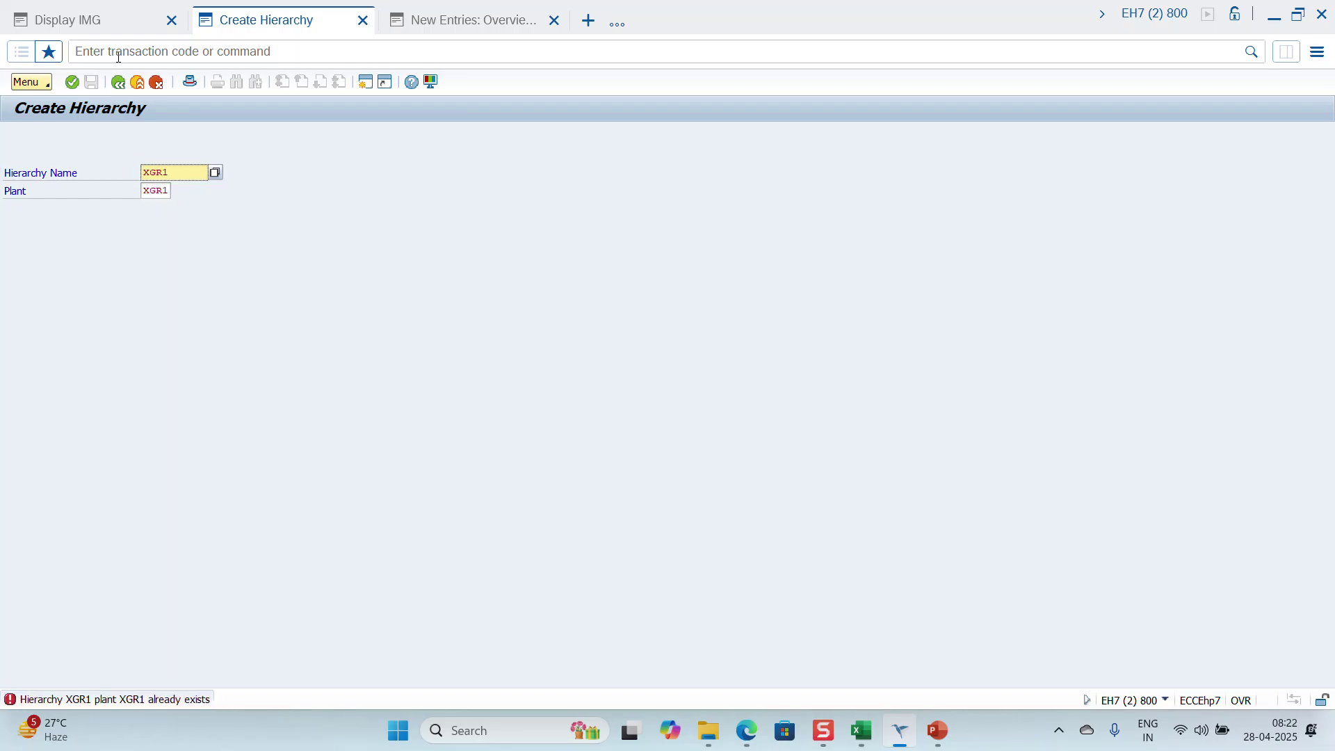
Step: Open hierarchy XGR1 of plant XGR1 for change with CR22 and display its graphic and its structure list
left_click(118, 57)
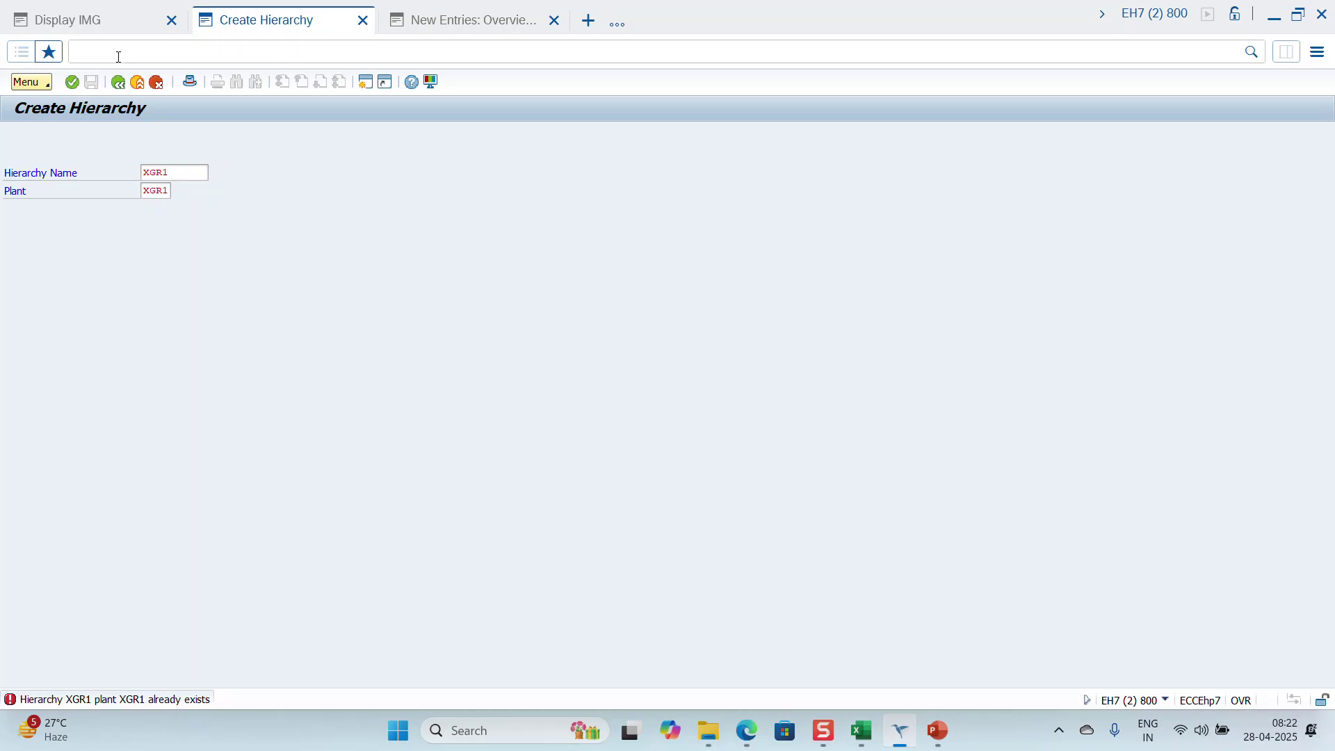
type("/ncr22")
key("Return")
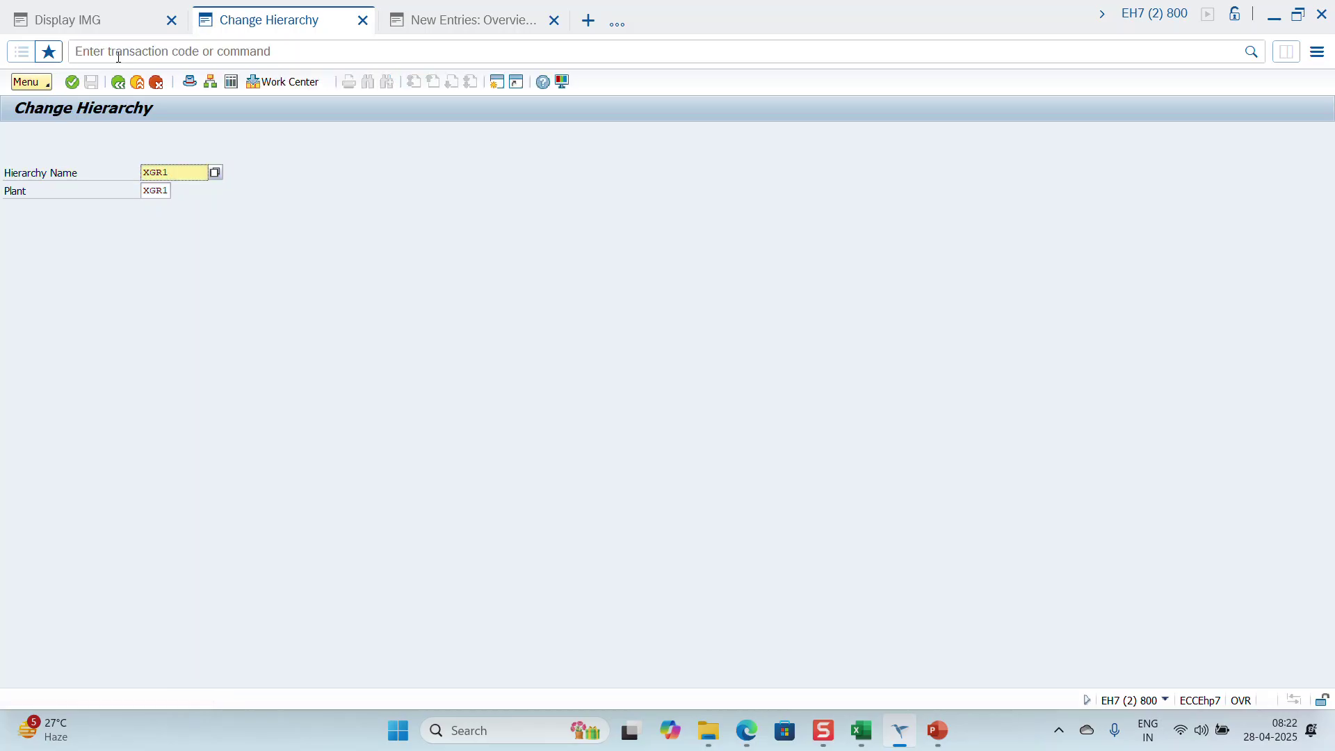
key("Return")
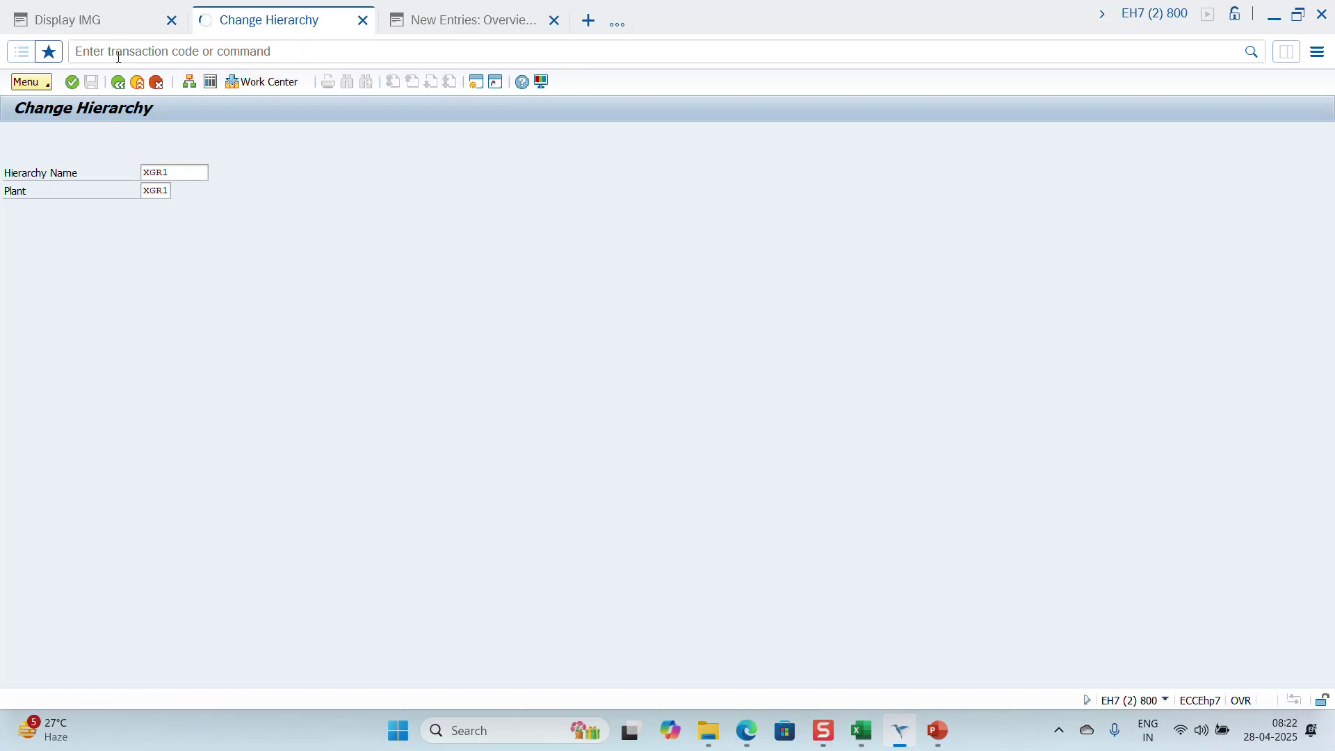
left_click(189, 82)
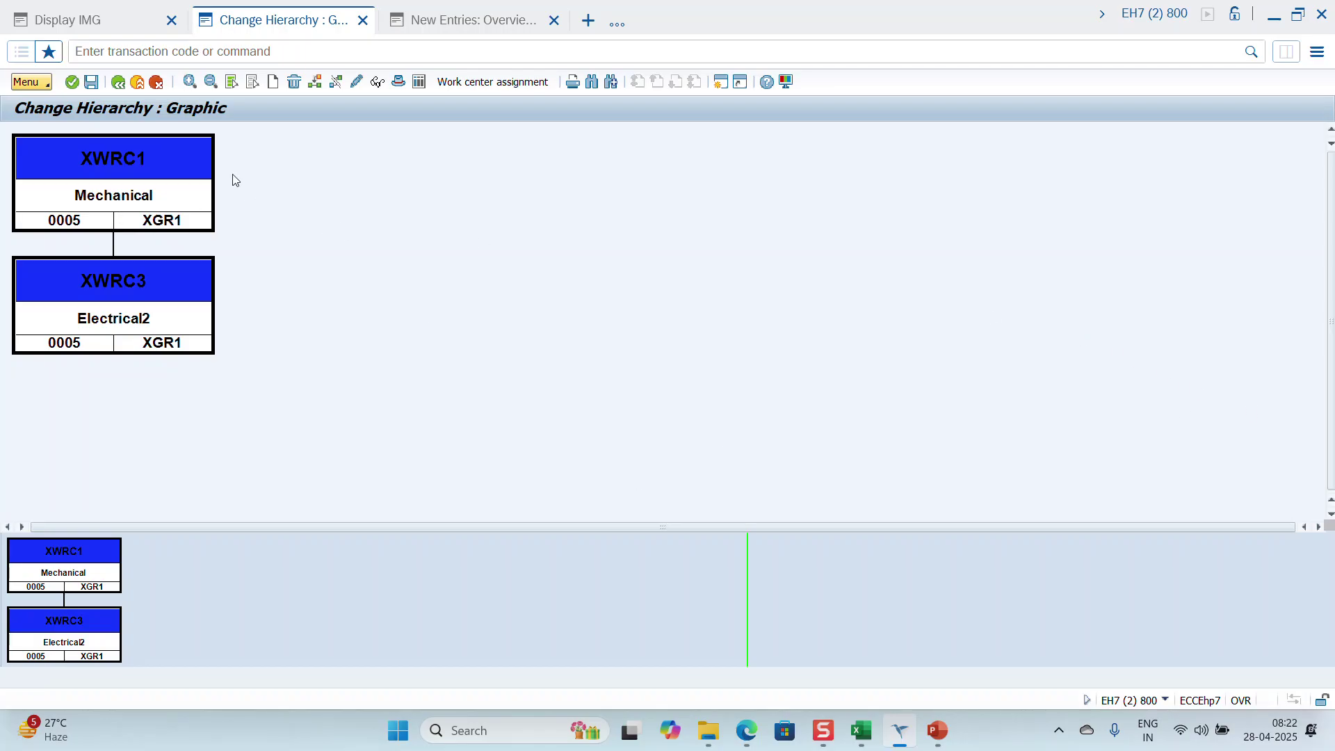
left_click(119, 83)
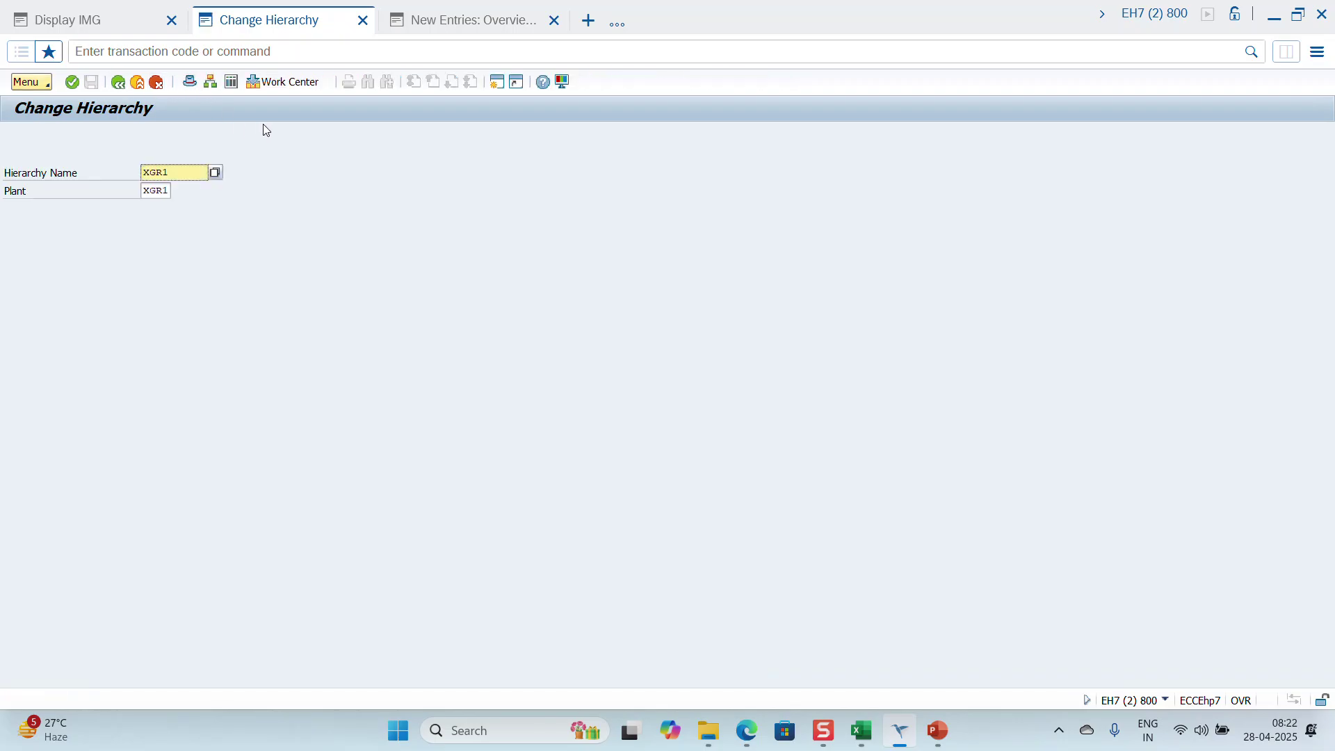
key("Return")
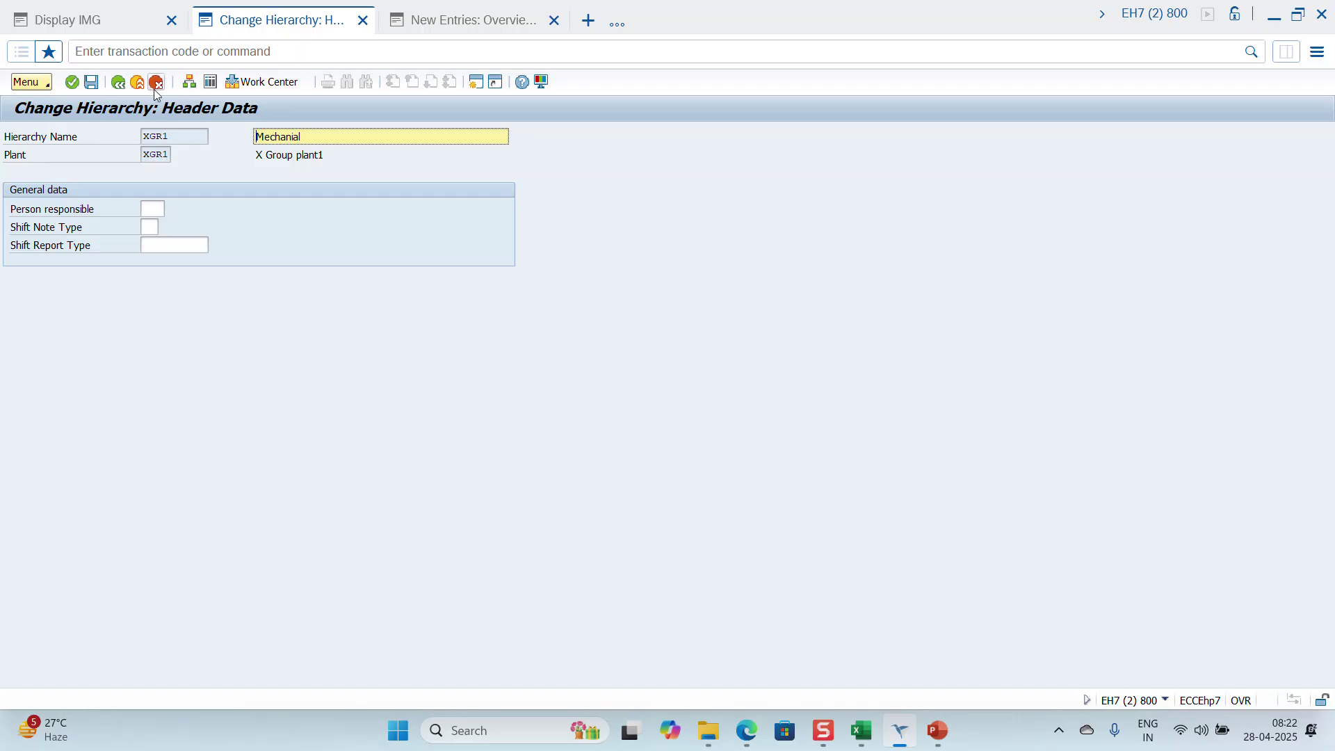
left_click(212, 82)
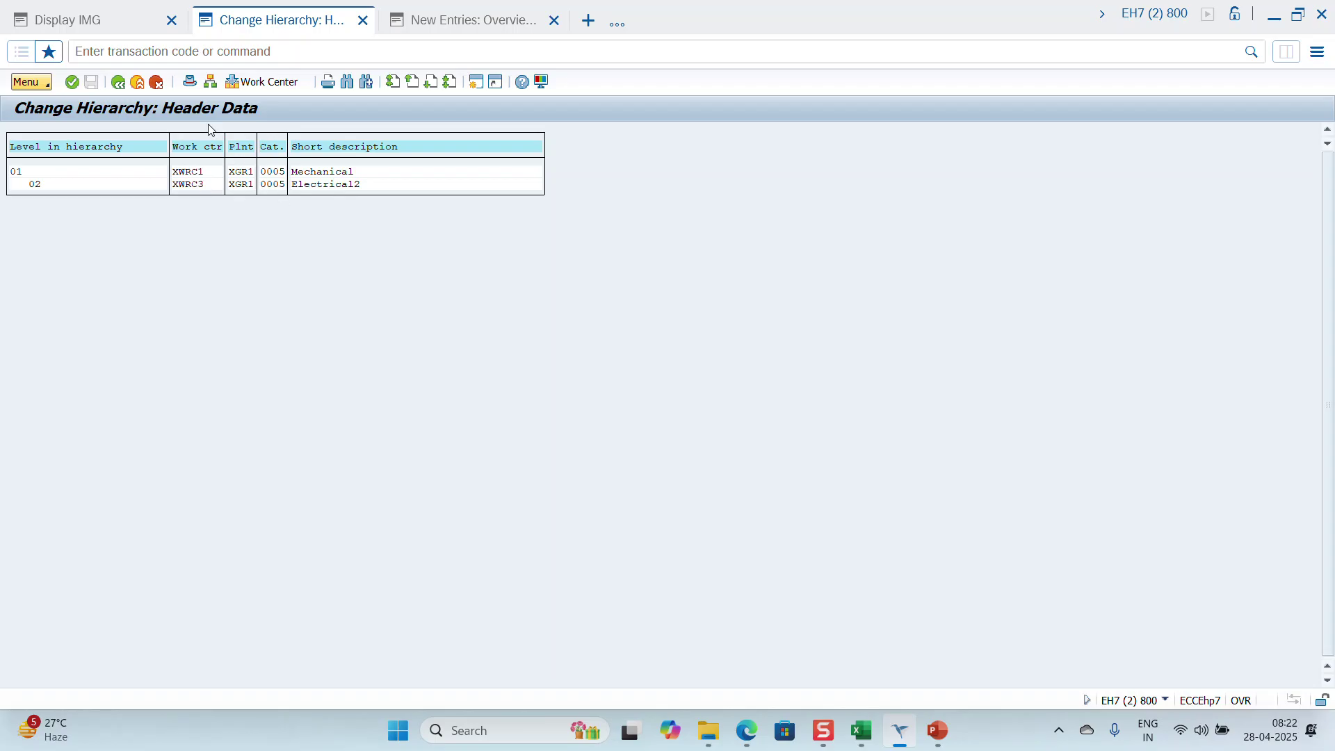
Step: Leave the hierarchy change transaction and display the header data of hierarchy XGR1 for plant XGR1 with CR23
left_click(119, 84)
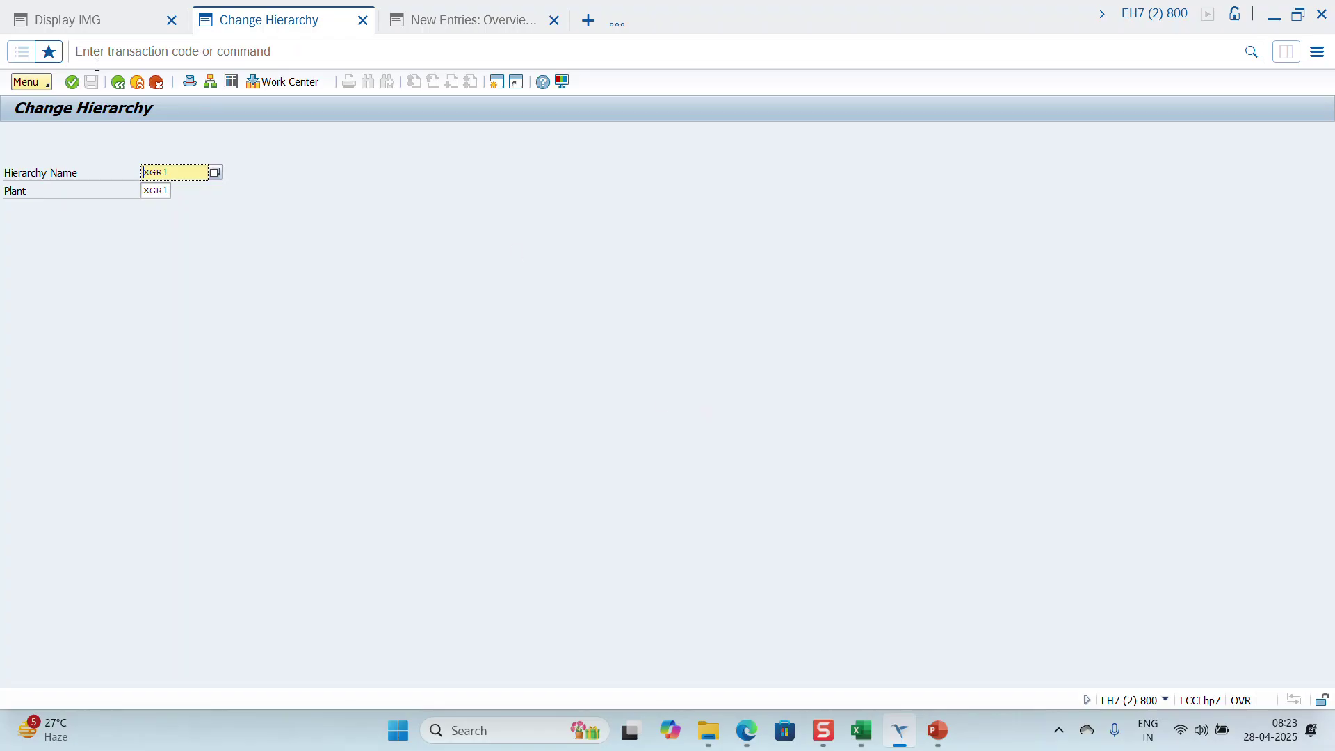
left_click(115, 85)
left_click(149, 54)
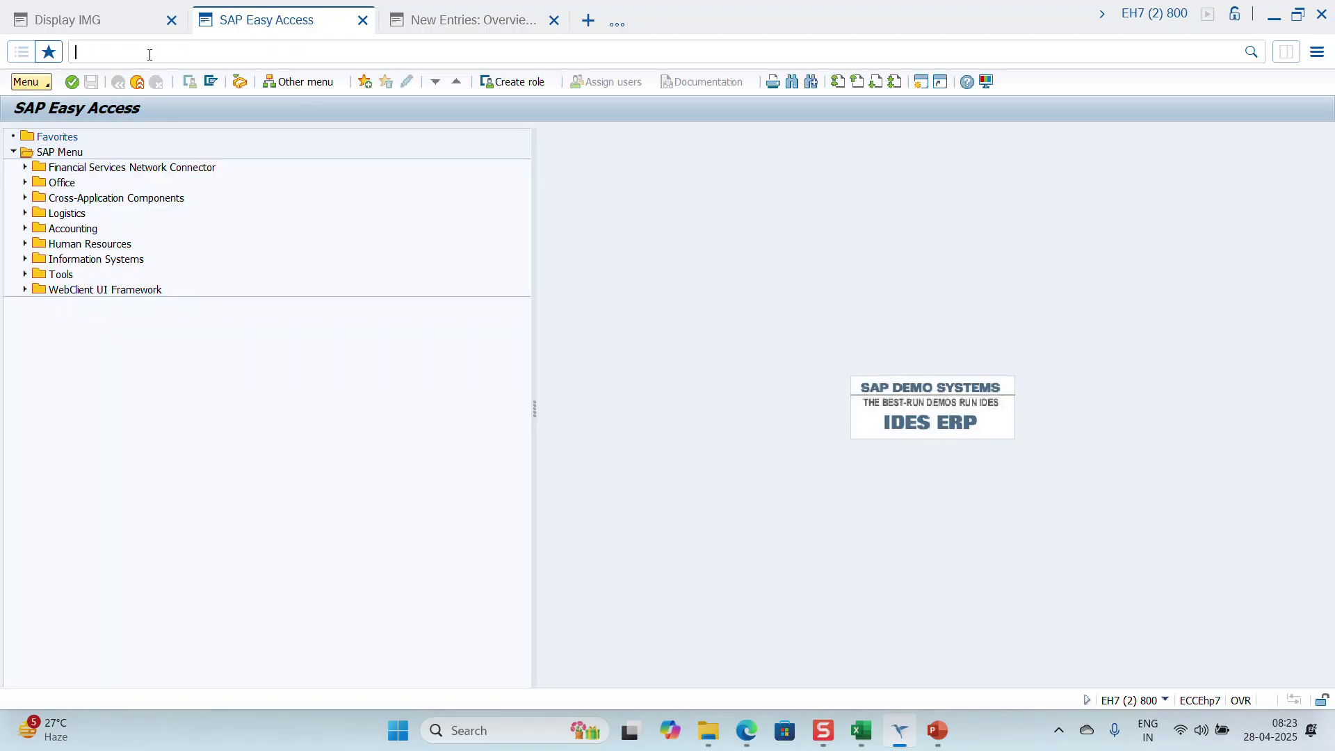
type("cr23")
key("Return")
key("Return")
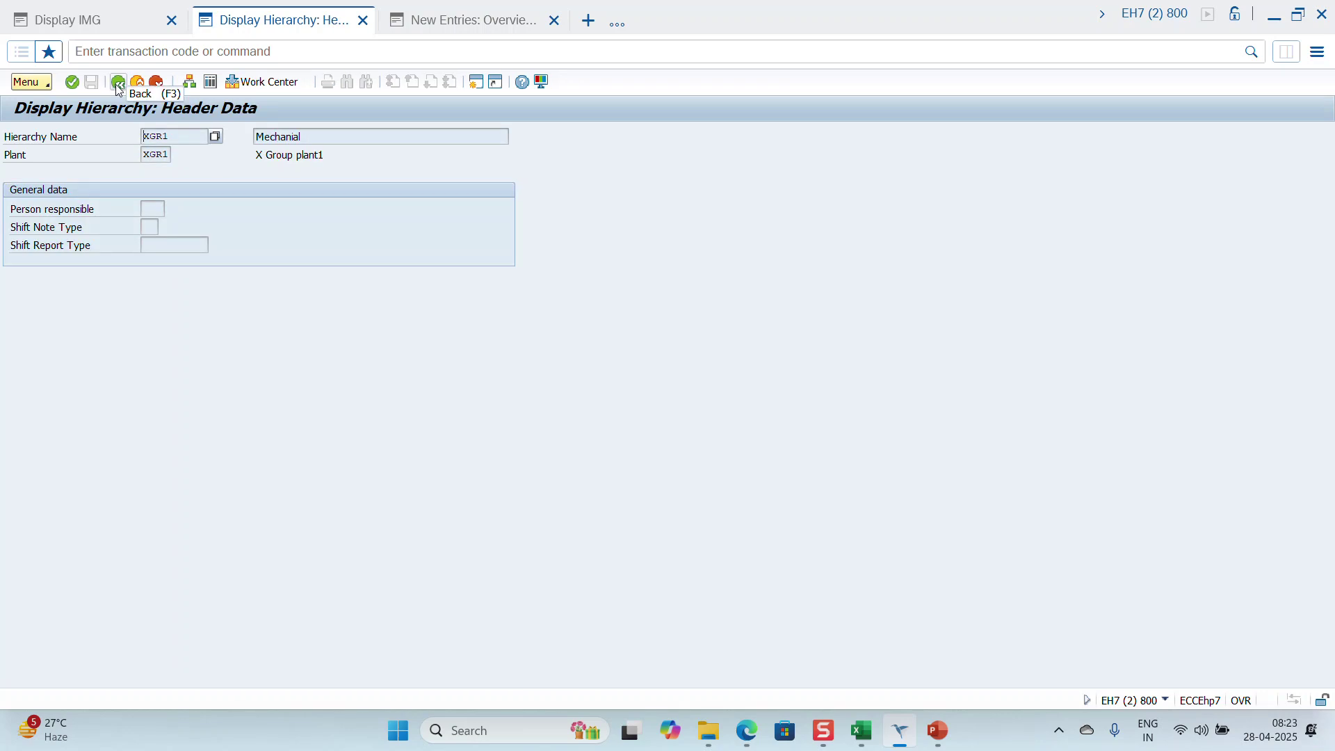
Step: Switch to the SAP PM workbook in Excel and enter CR21 in cell F3 with the heading Hirarchy in F2
left_click(862, 731)
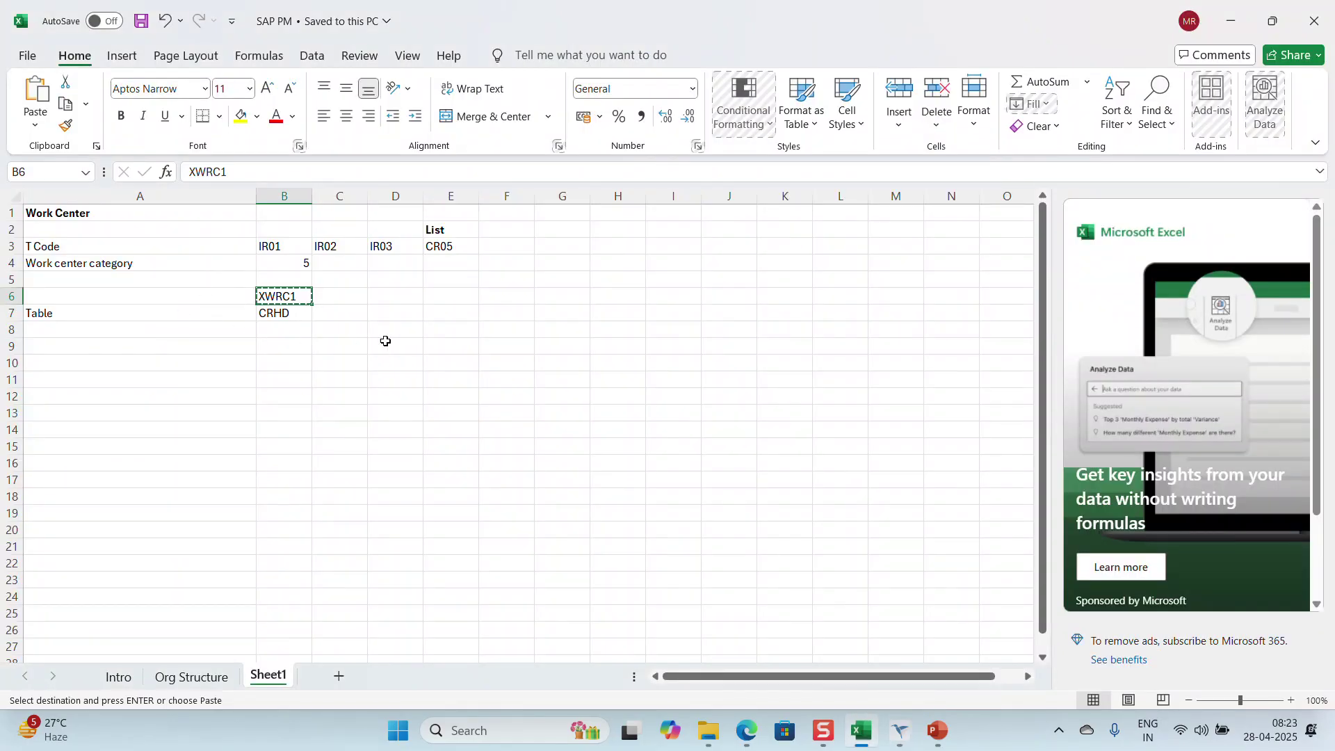
left_click(507, 245)
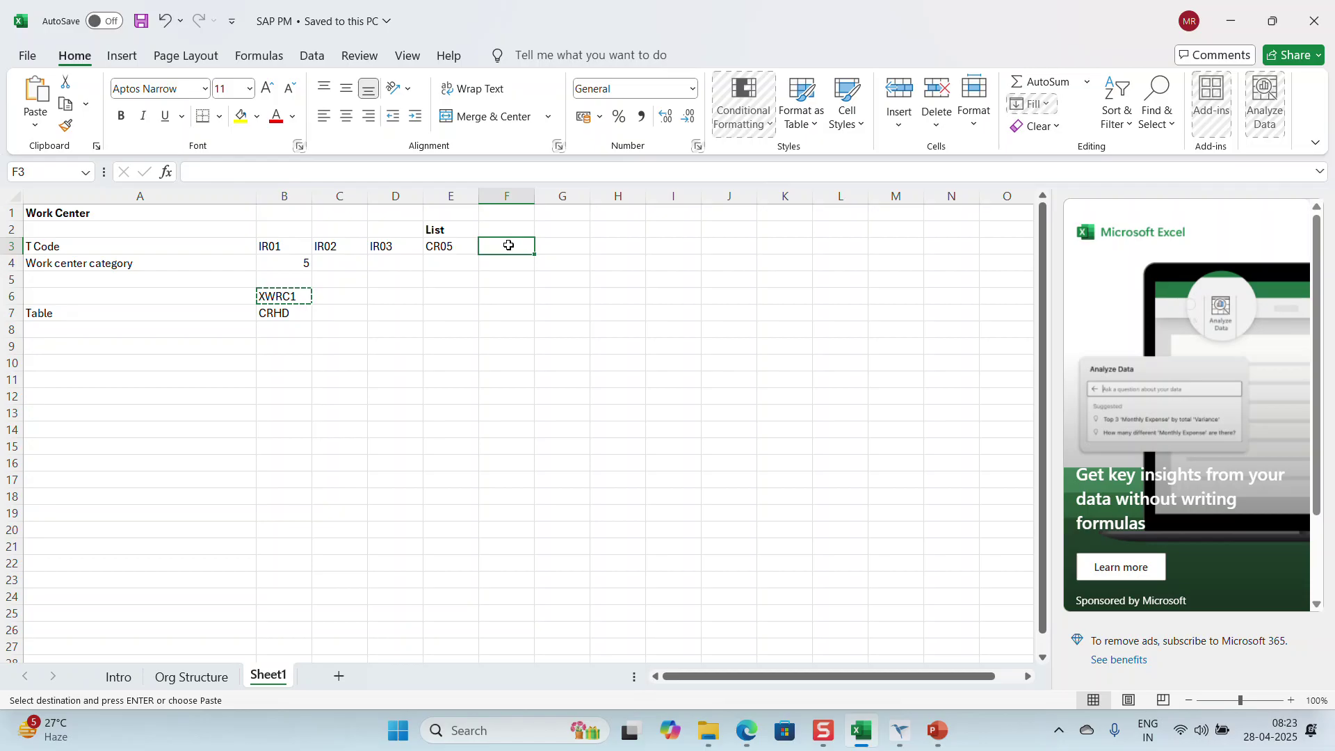
type("CR")
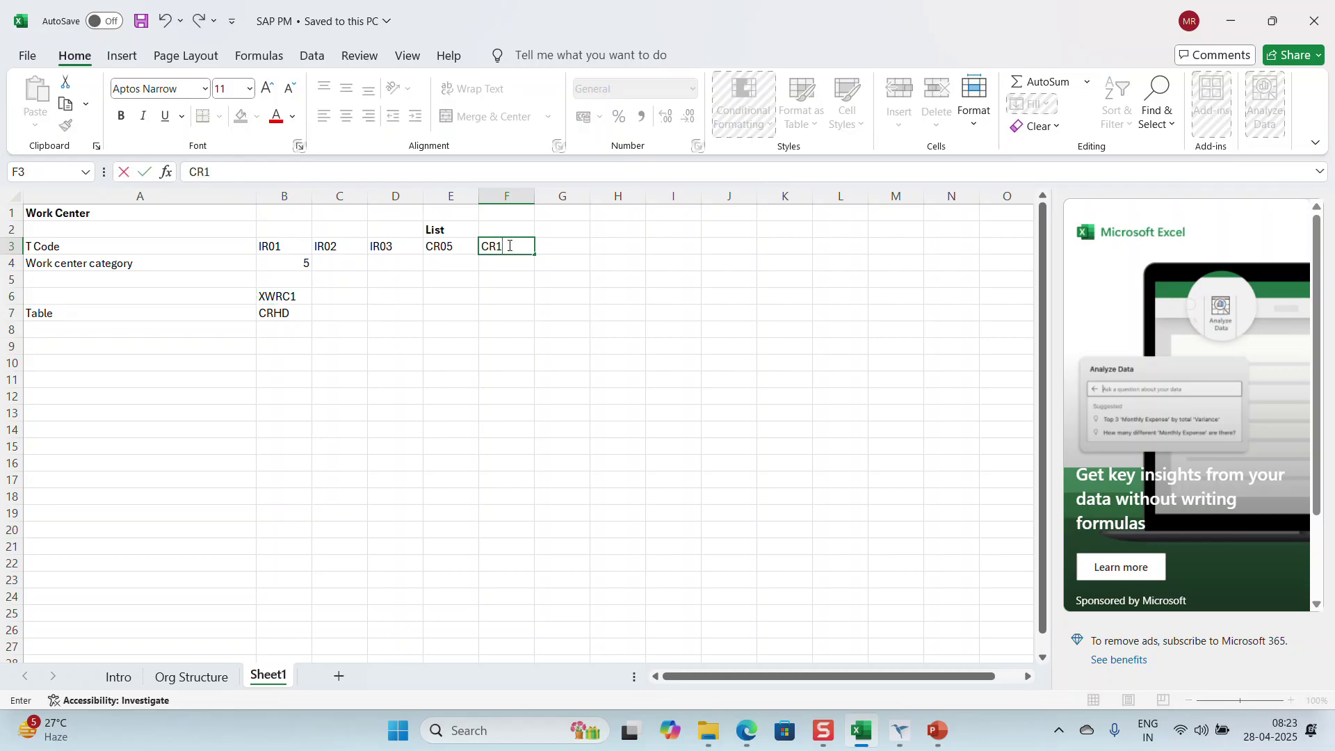
type("21")
left_click(510, 231)
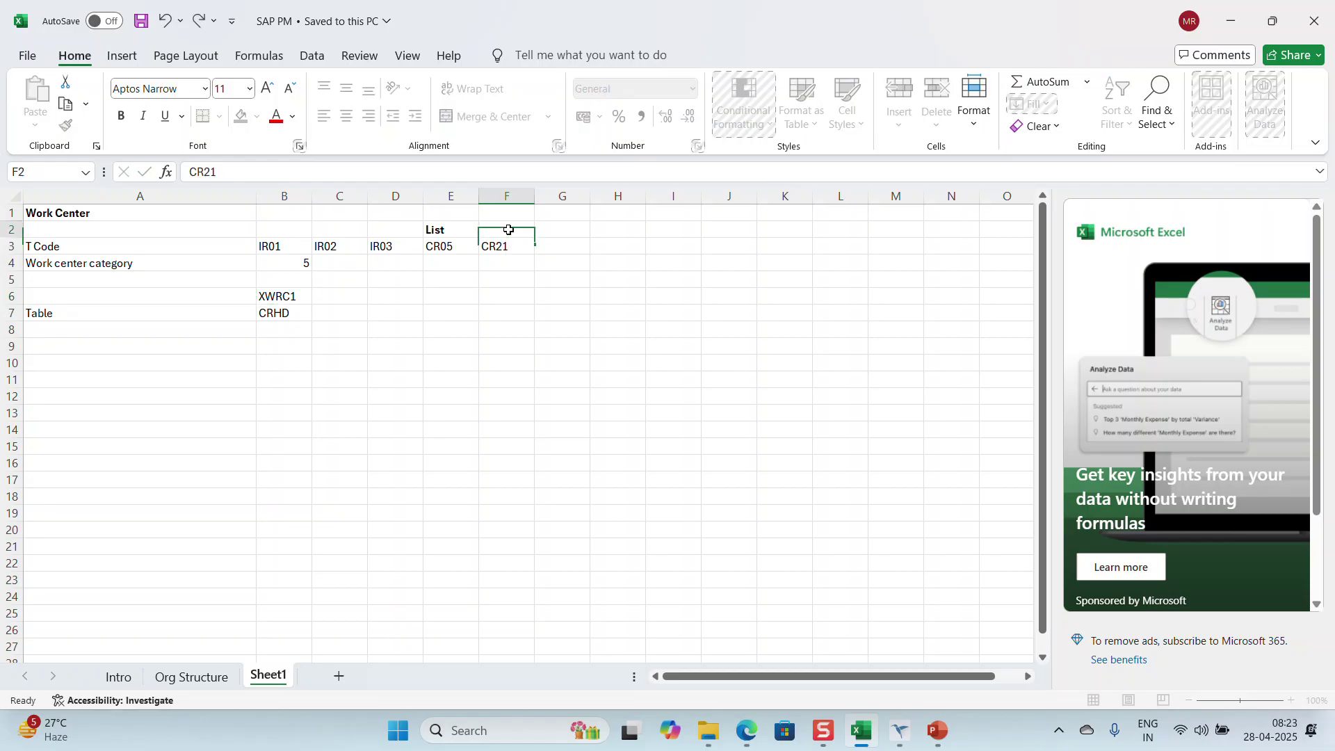
type("Hir")
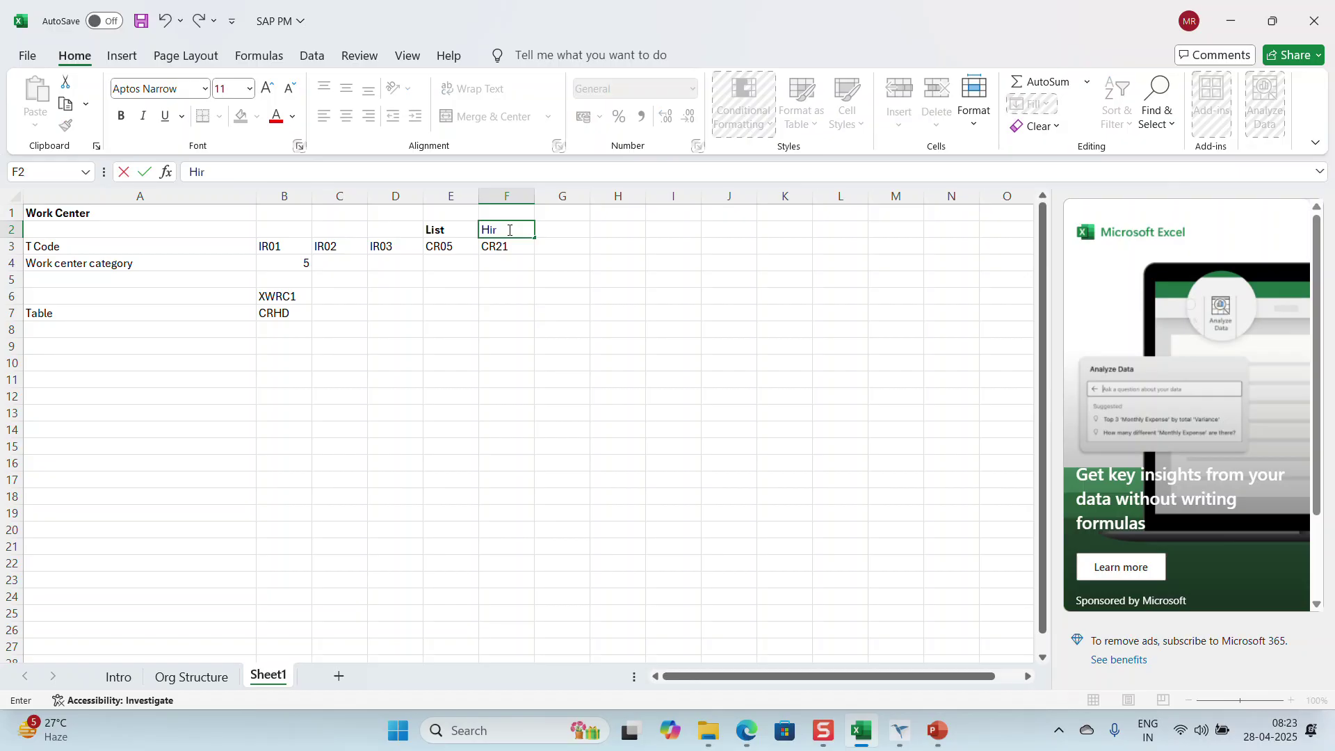
type("archy")
left_click(553, 229)
Step: Add the transaction codes CR22 in cell G3 and CR23 in H3, and save the workbook
left_click(549, 246)
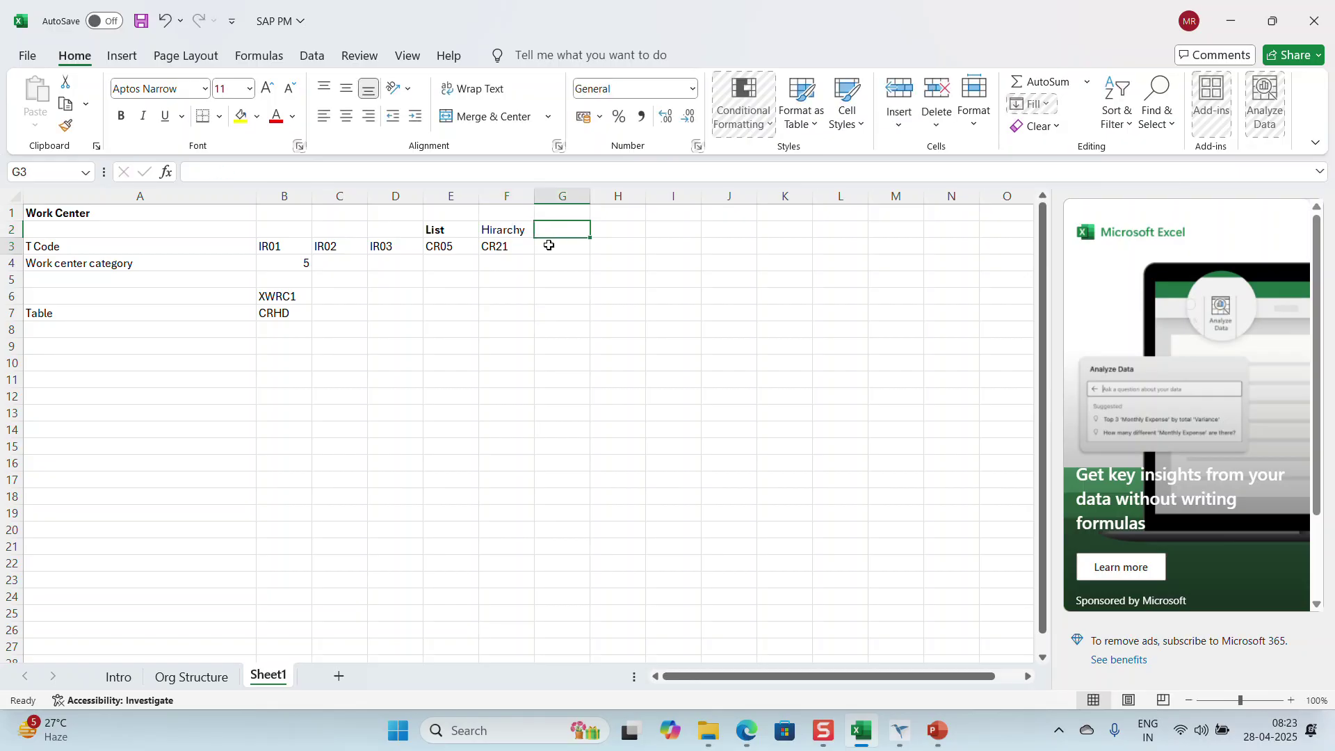
type("CR22")
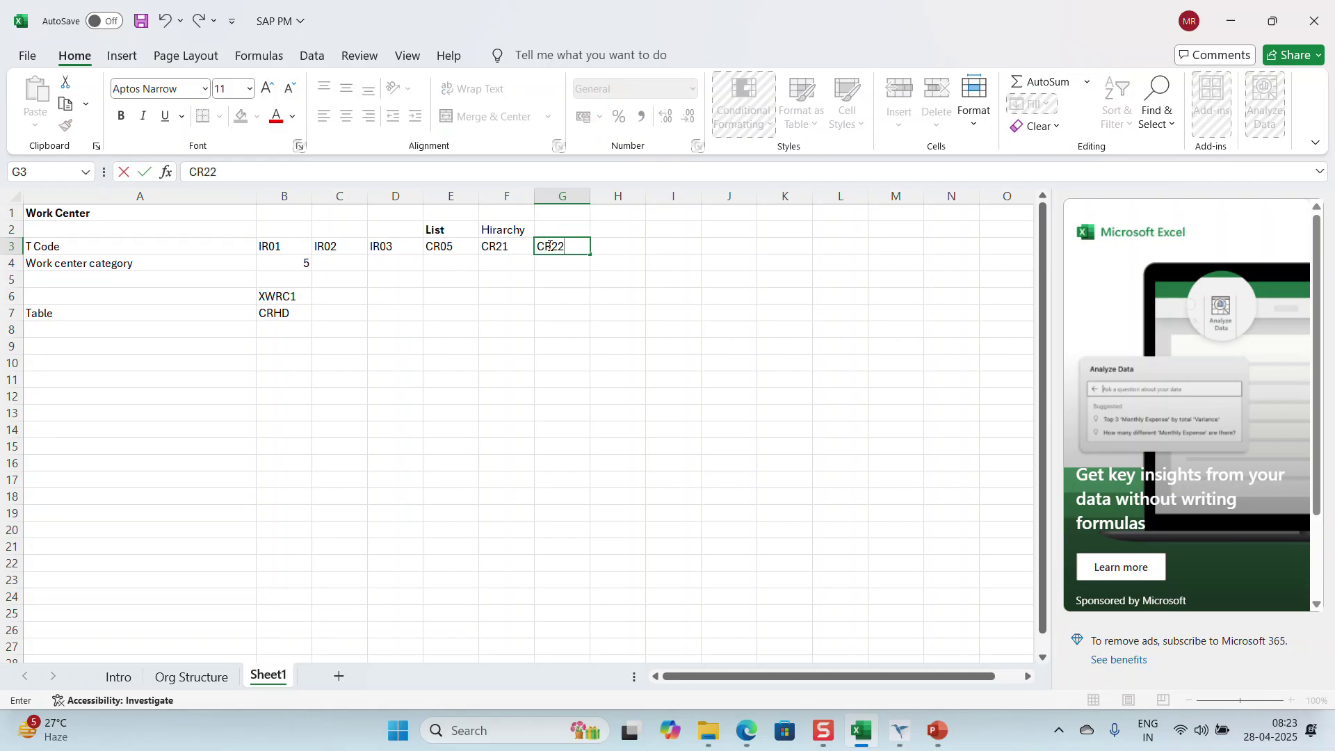
key("Tab")
type("CR23")
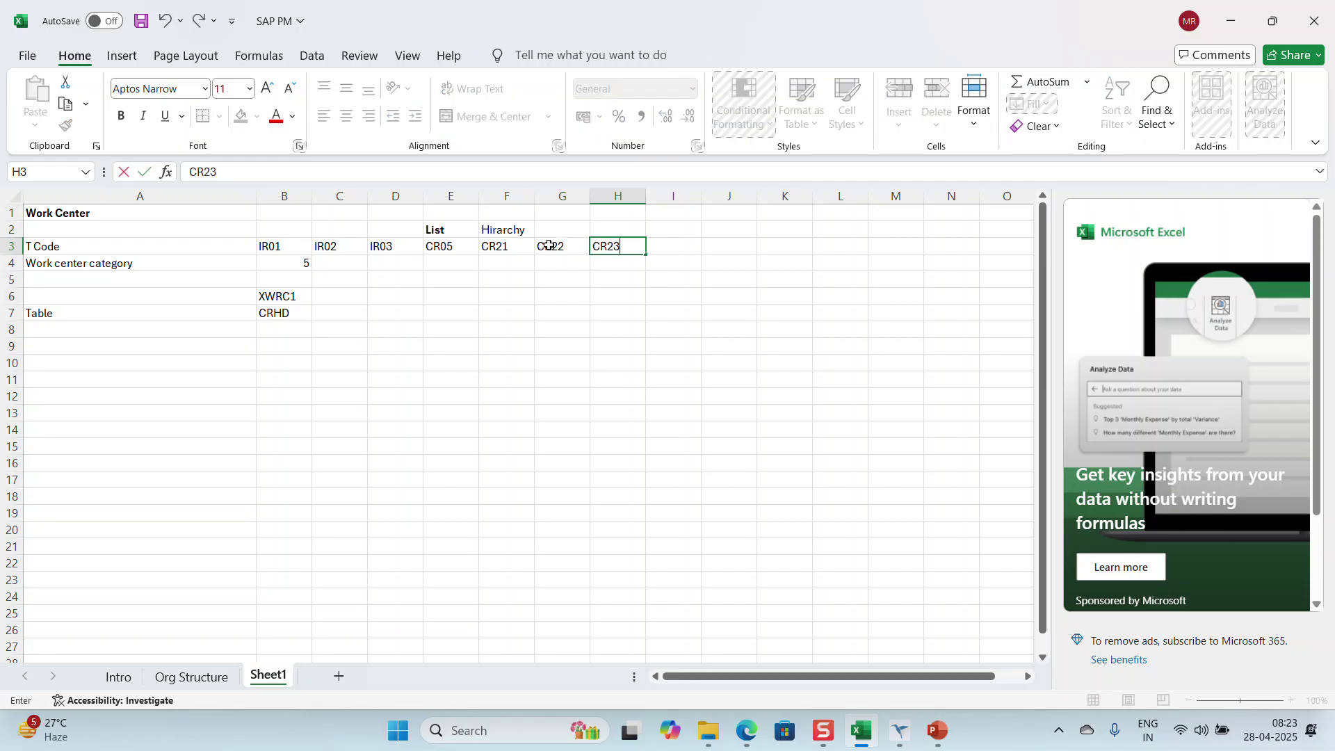
key("Return")
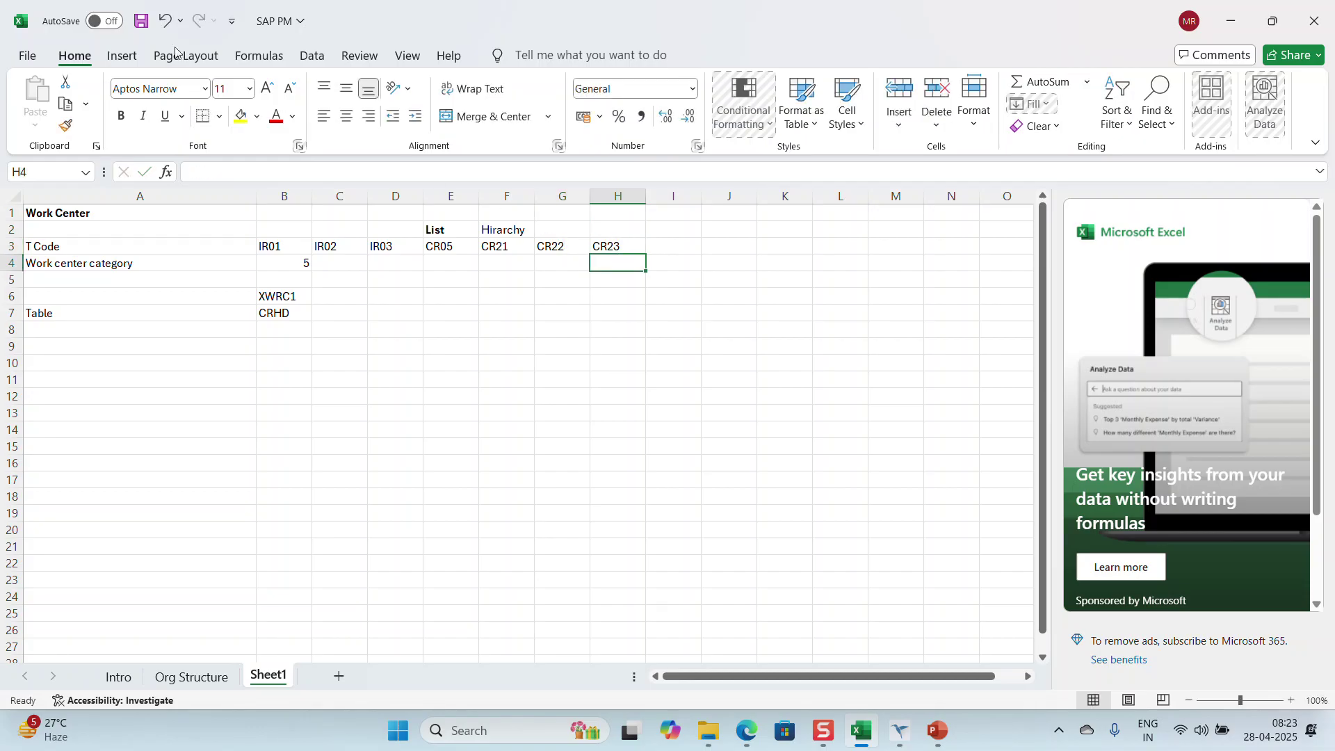
left_click(142, 20)
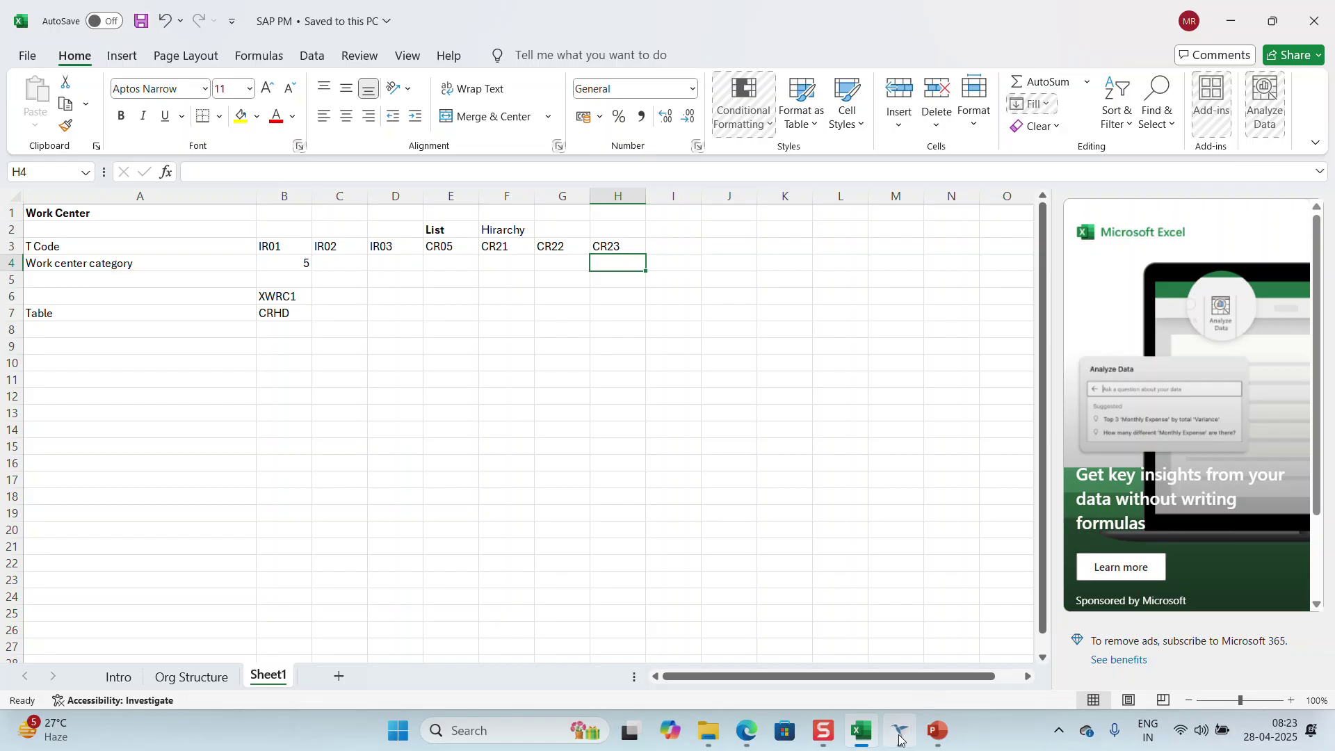
Step: Switch back to the SAP hierarchy session and exit the display of hierarchy XGR1
mouse_move(901, 731)
left_click(850, 643)
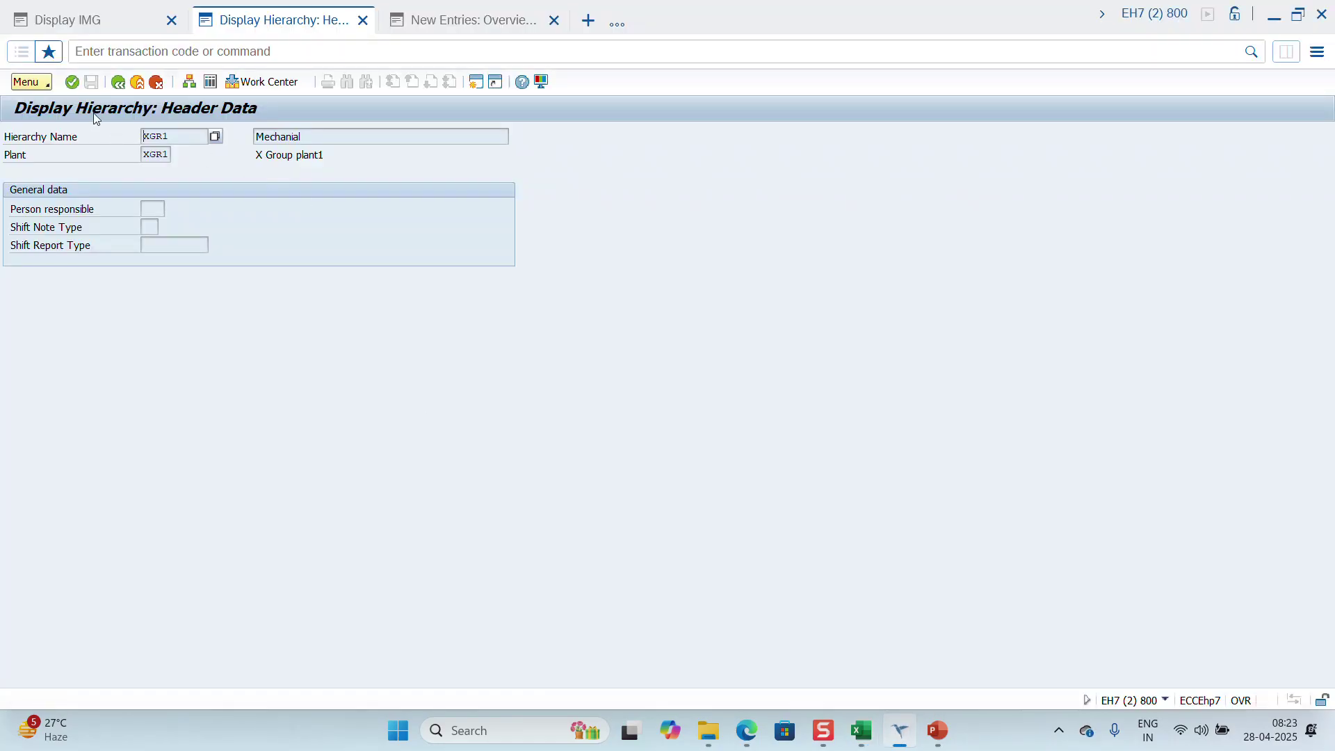
left_click(117, 85)
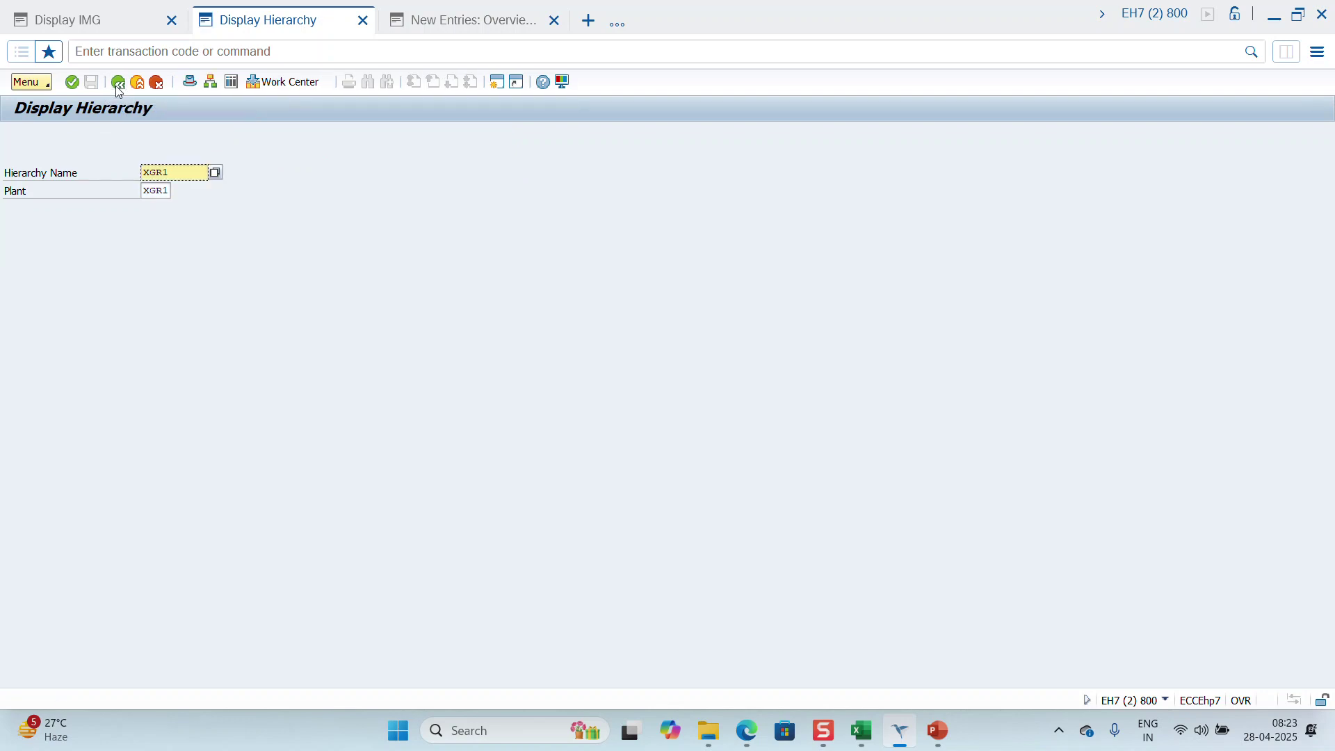
left_click(118, 82)
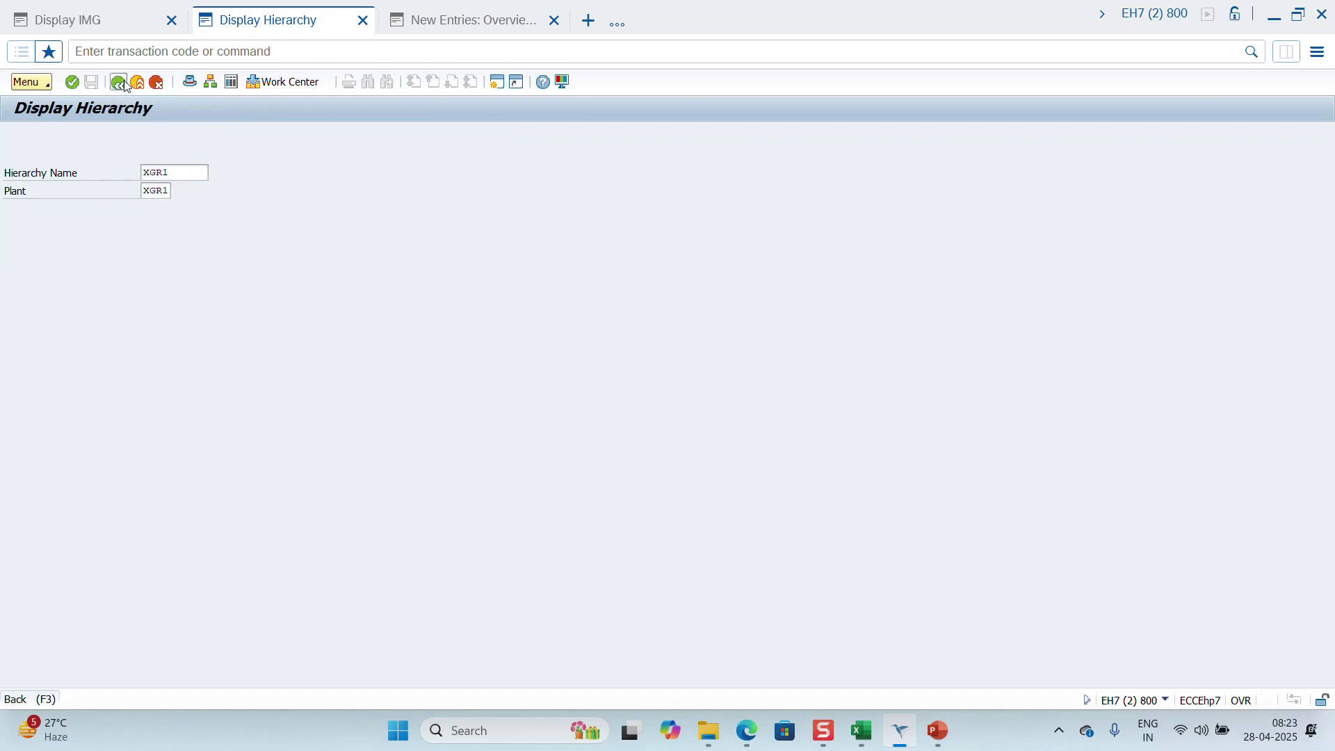